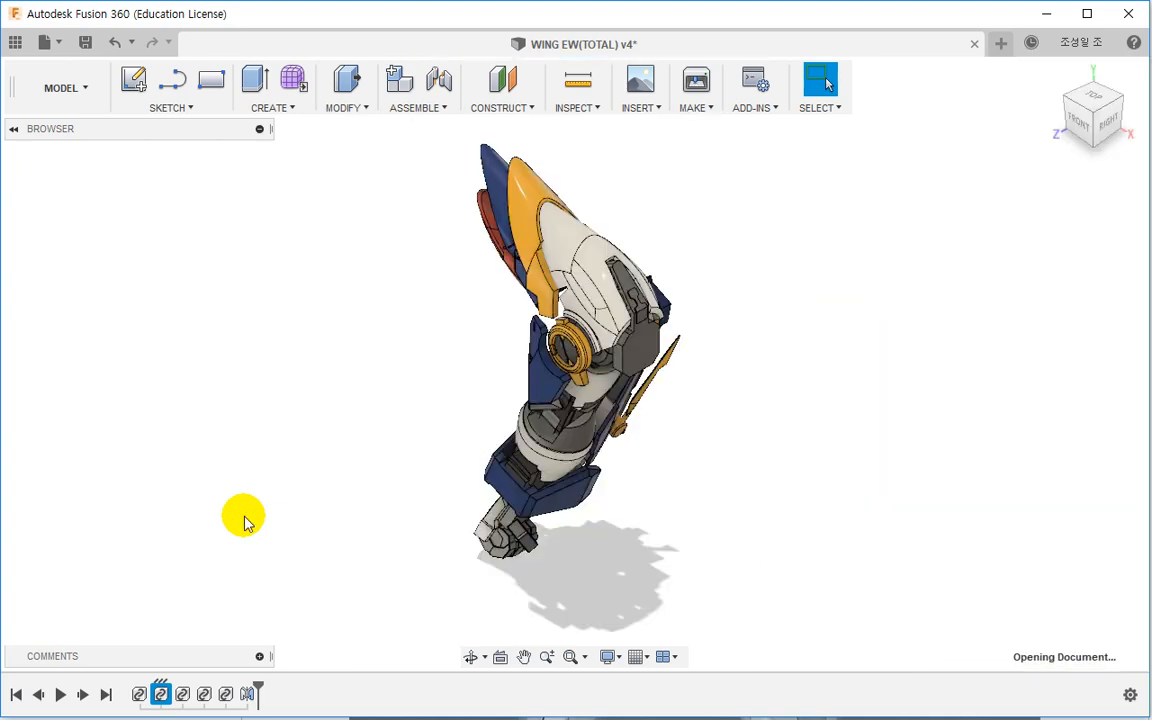
Step: Start a sketch on the dark end face of the forearm facing the hand, with the Slice display enabled
middle_click_drag(285, 494, 625, 540, "shift")
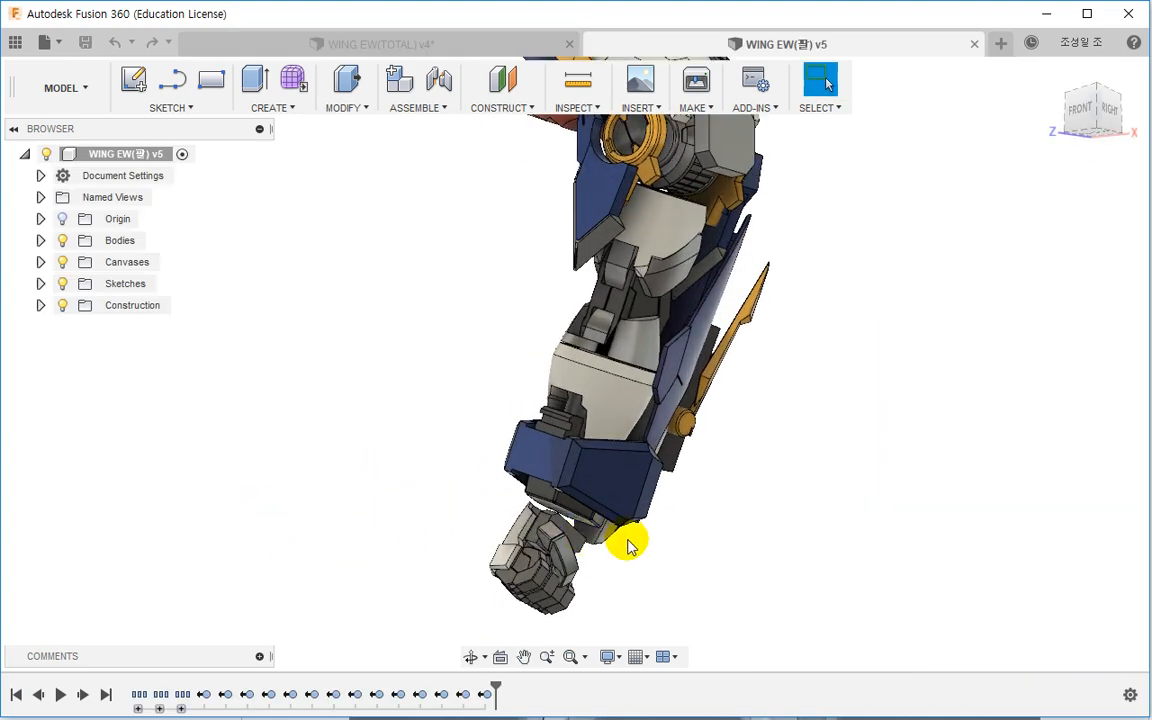
scroll(602, 522, "up", 5)
left_click(474, 492)
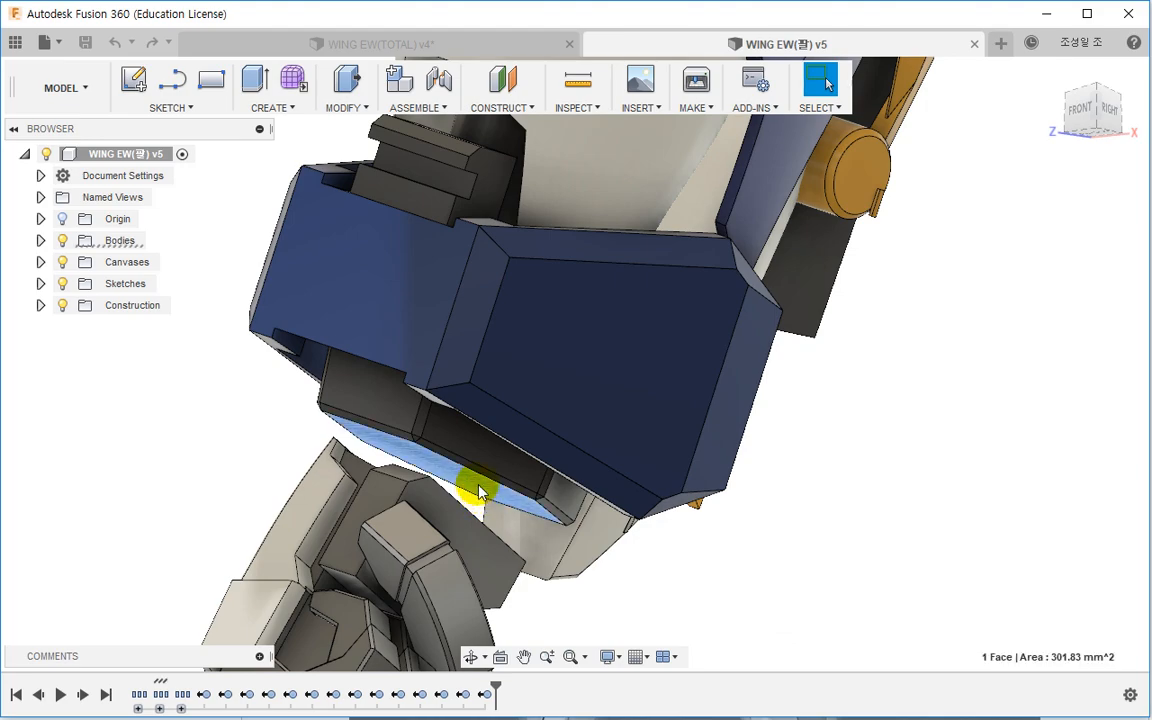
right_click(474, 492)
left_click(443, 579)
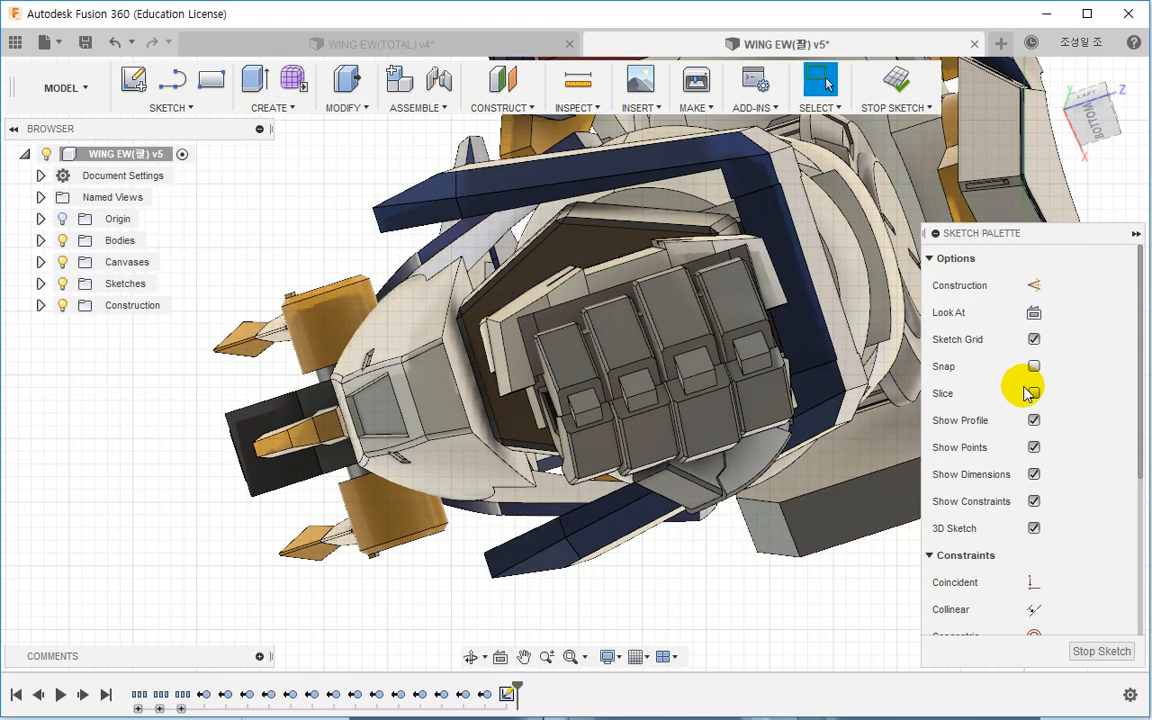
left_click(1033, 393)
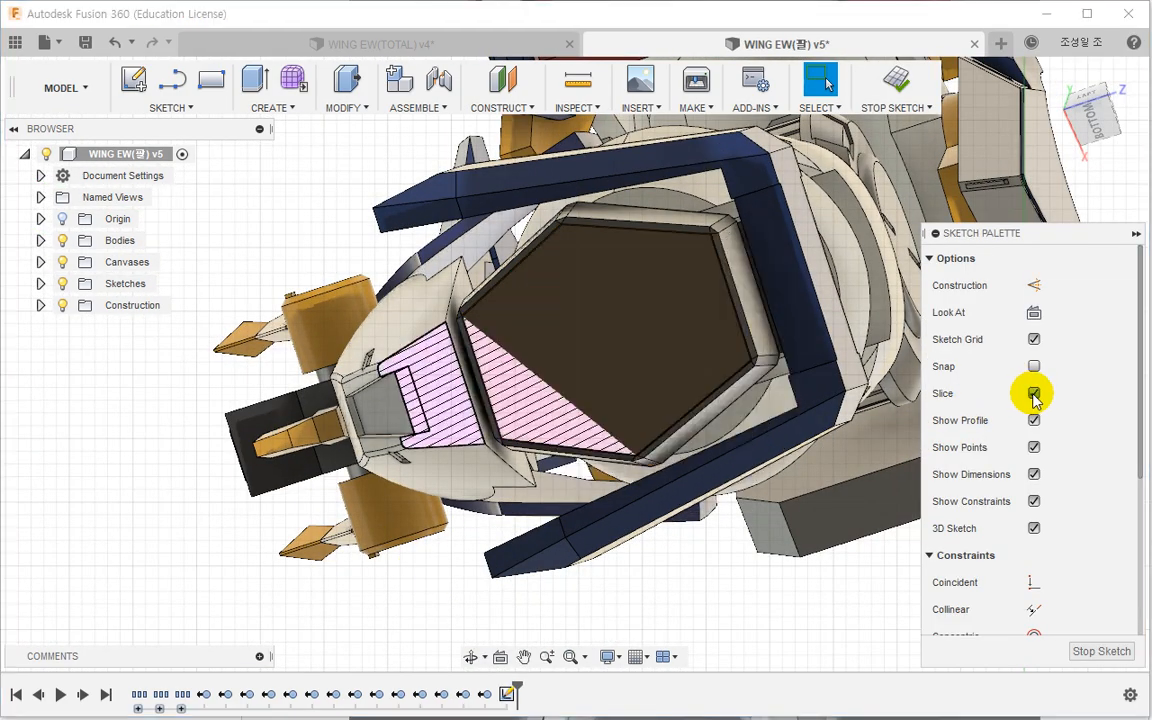
Step: Sketch a circle about 12.7 mm in diameter near the middle of the forearm's end face
key("c")
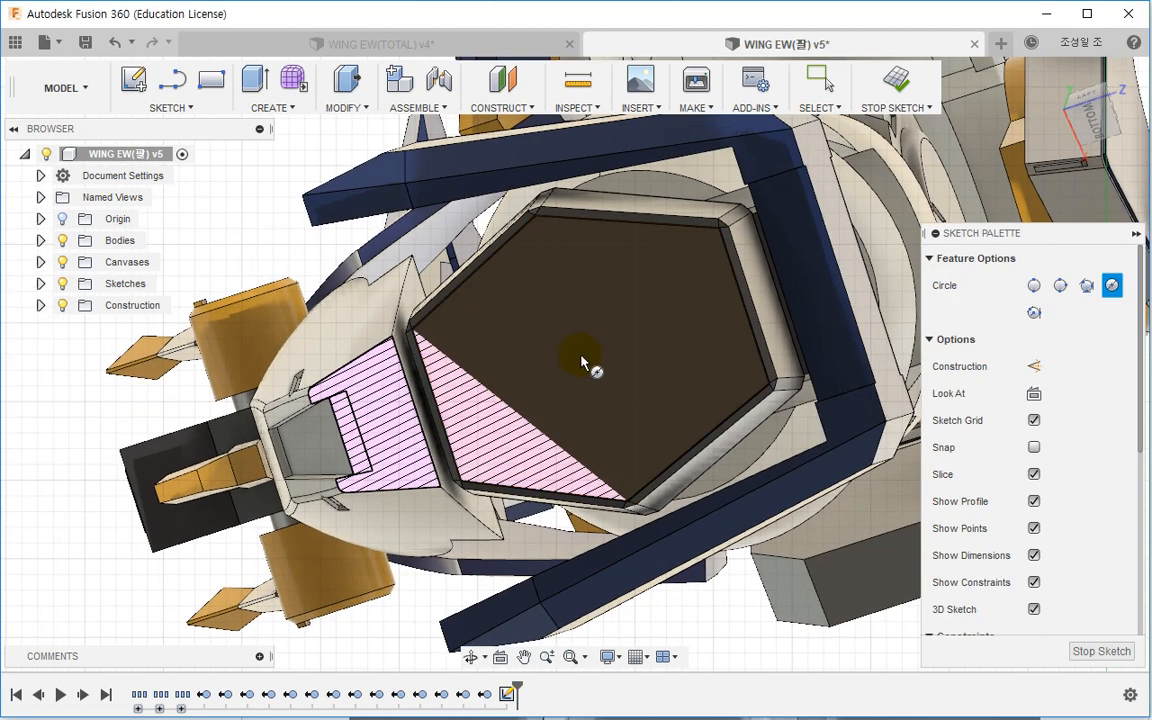
left_click(582, 360)
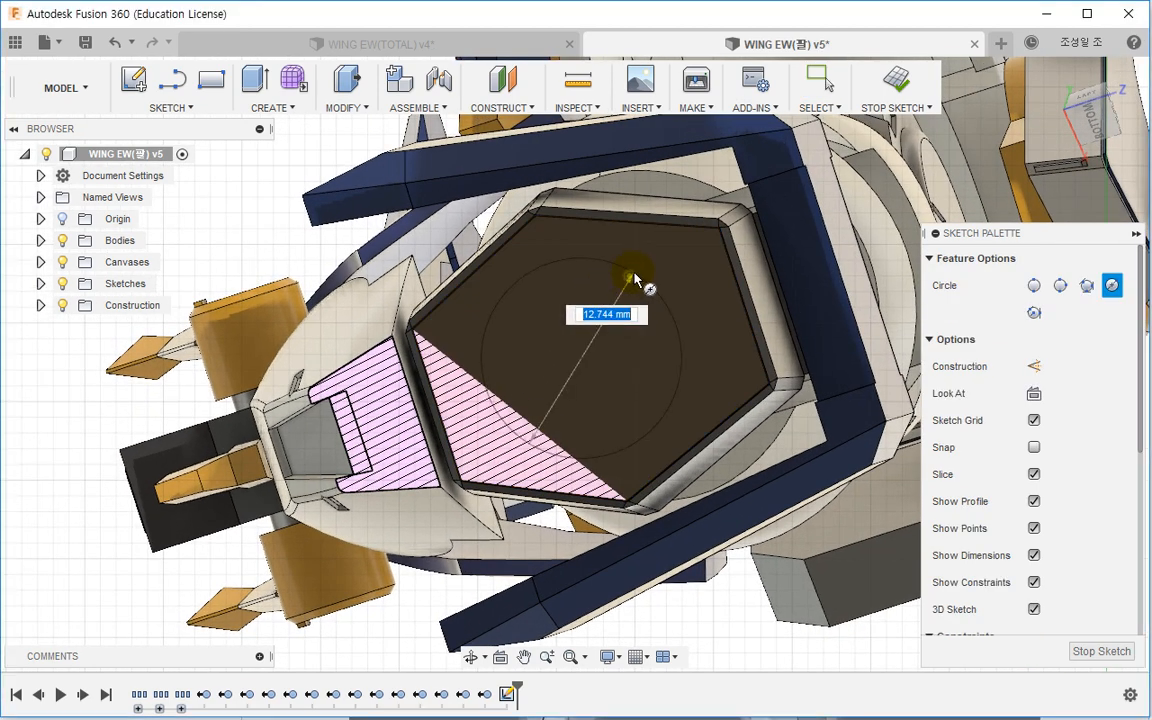
key("Return")
key("Escape")
Step: Draw a line about 20.6 mm long between the midpoints of opposite face edges and move the circle's centre onto its midpoint
key("l")
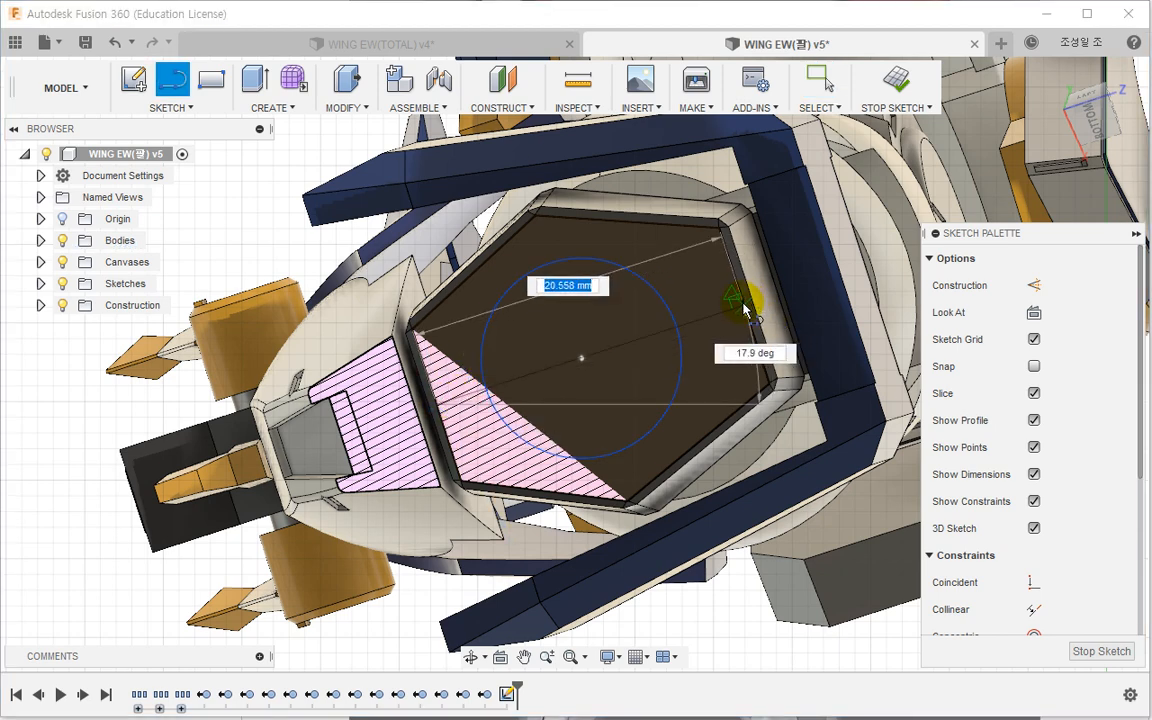
left_click(743, 310)
key("Escape")
left_click_drag(581, 357, 606, 370)
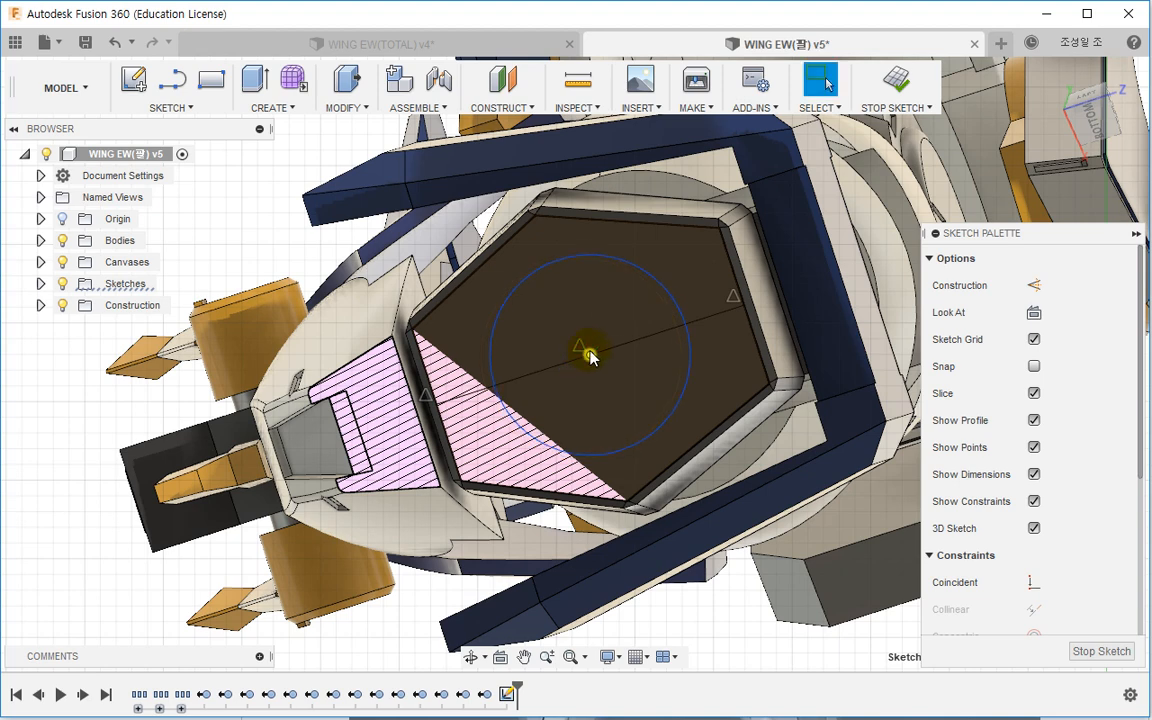
Step: Dimension the circle's diameter to 12 mm and convert the line through its centre to construction geometry
left_click(666, 294)
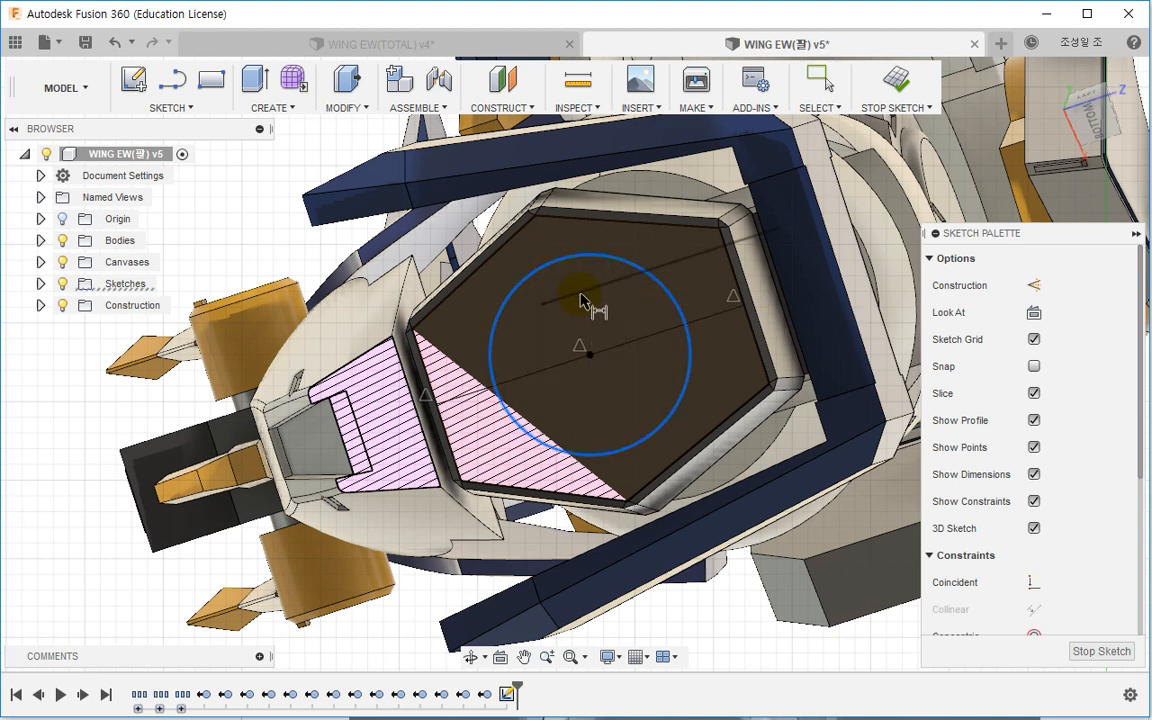
left_click(592, 316)
type("12")
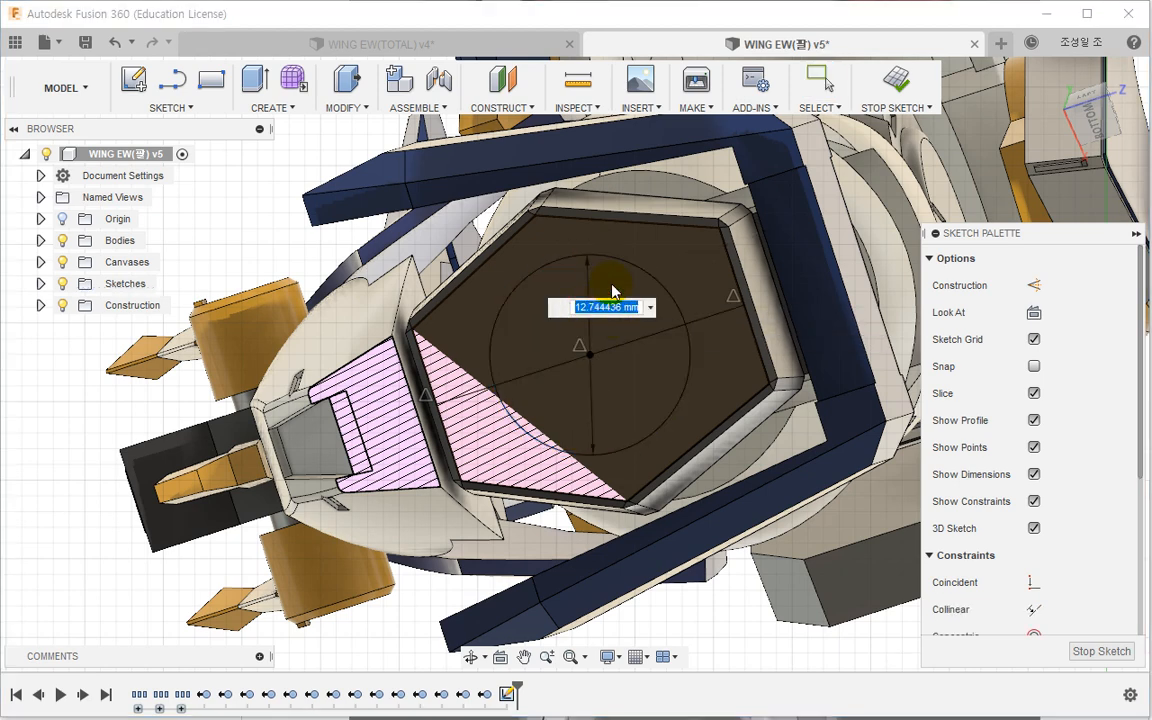
key("Return")
key("Escape")
left_click(712, 312)
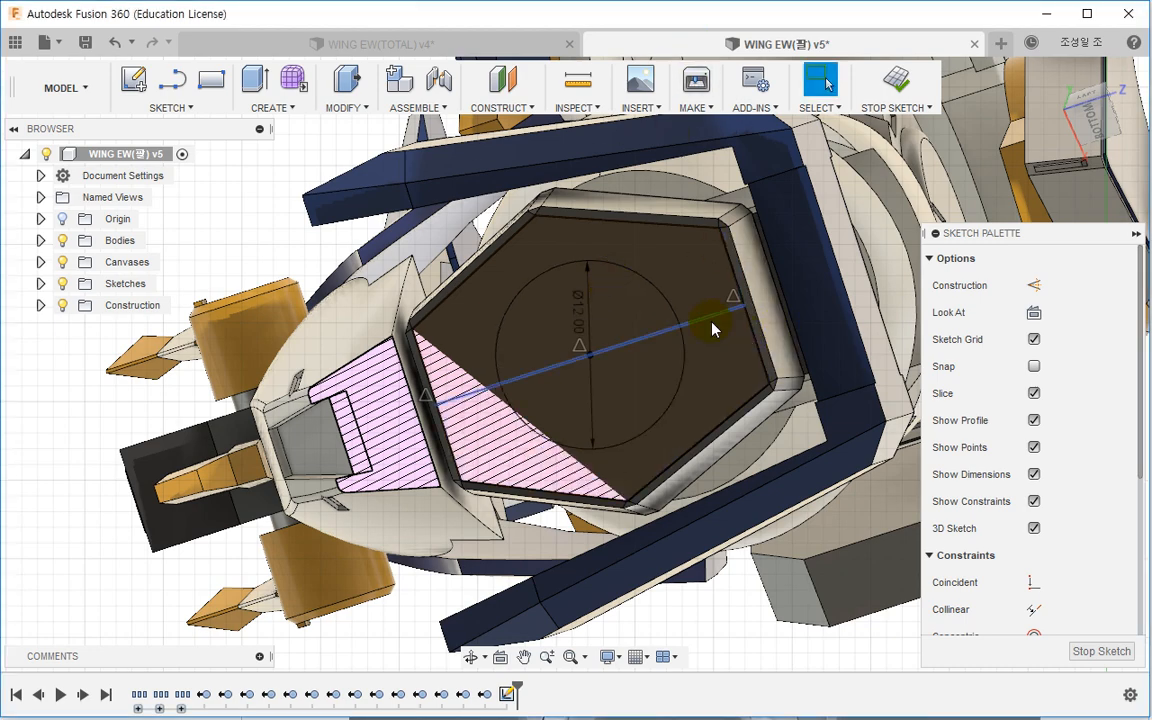
left_click(1034, 285)
Step: Extrude the circle on two sides as a new body, about 2.1 mm outward and 3.5 mm into the forearm
mouse_move(938, 303)
middle_mouse_down("shift")
mouse_move(603, 330)
mouse_move(566, 417)
middle_mouse_up("shift")
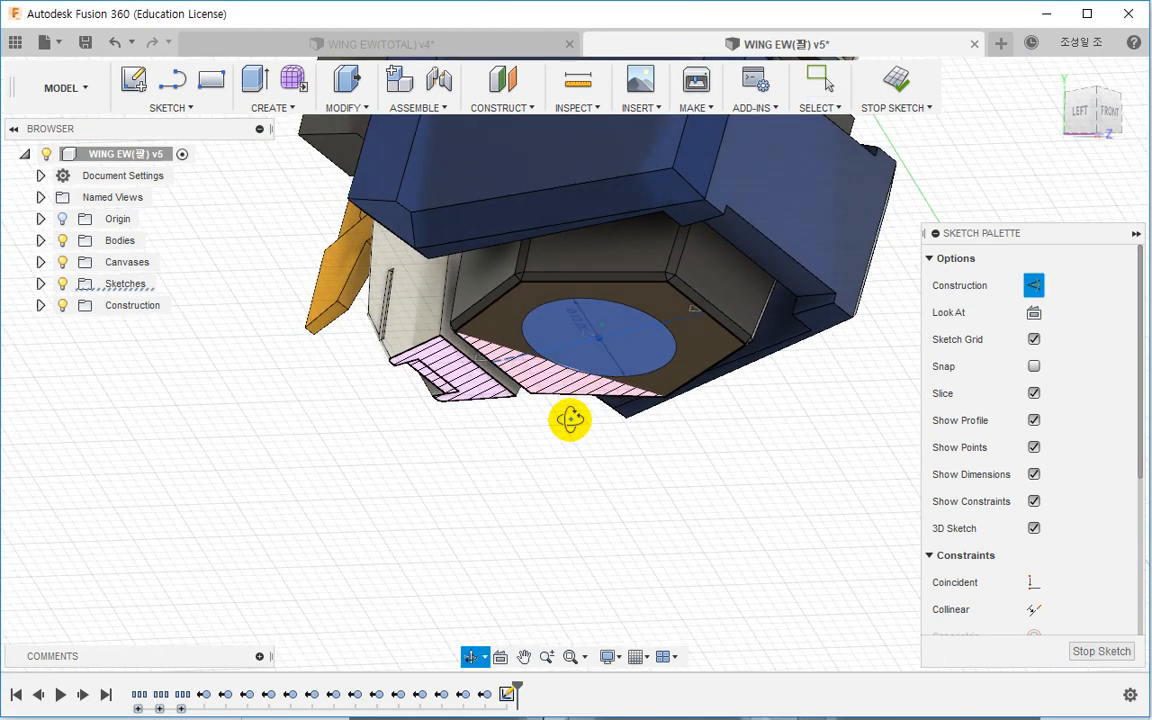
left_click(255, 82)
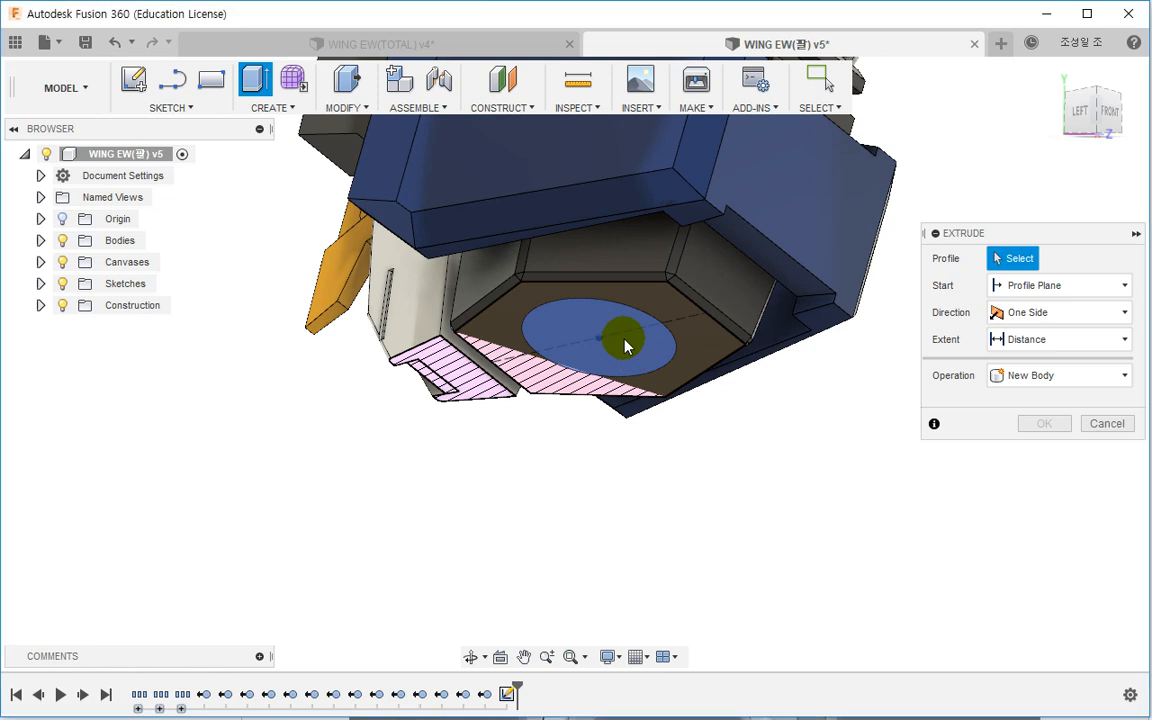
left_click(627, 344)
left_click(1041, 312)
left_click(1041, 362)
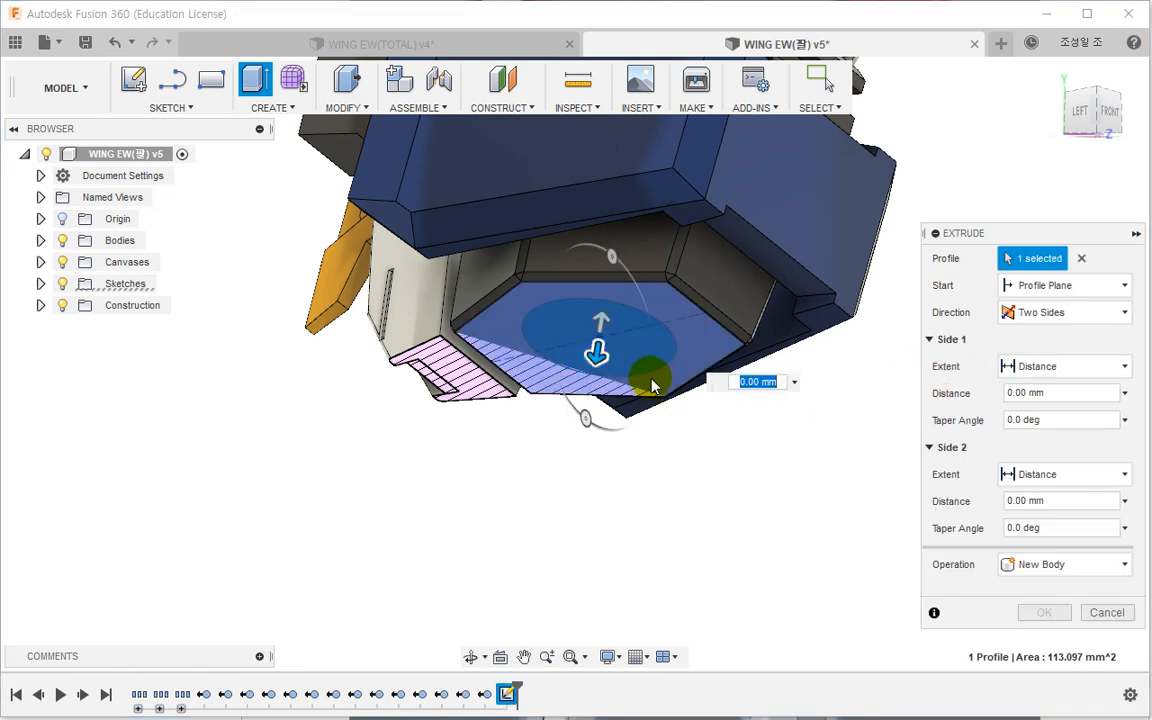
left_click_drag(596, 355, 611, 272)
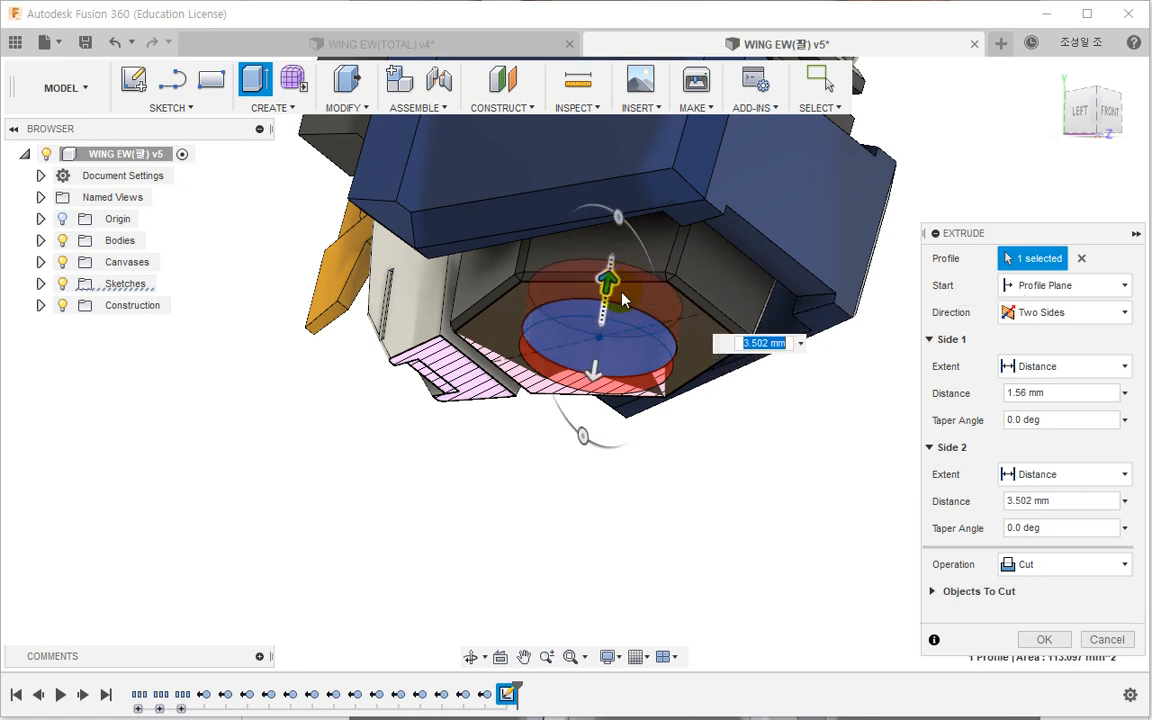
left_click_drag(593, 376, 588, 386)
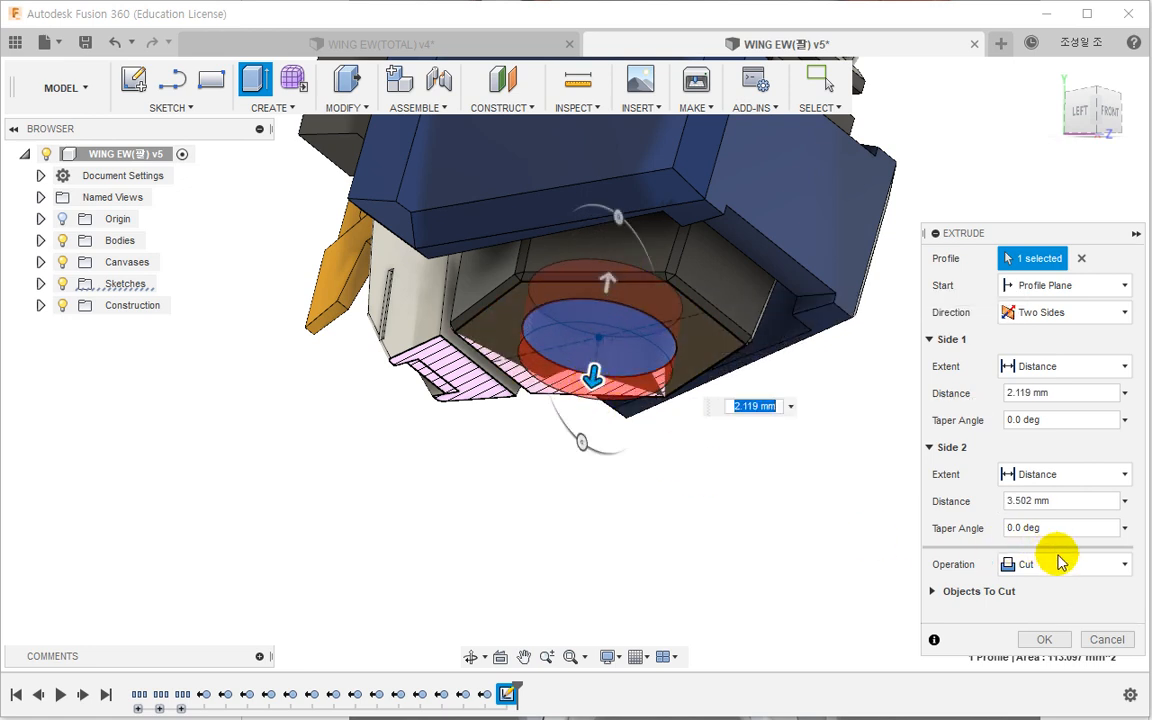
left_click(1110, 562)
left_click(1030, 609)
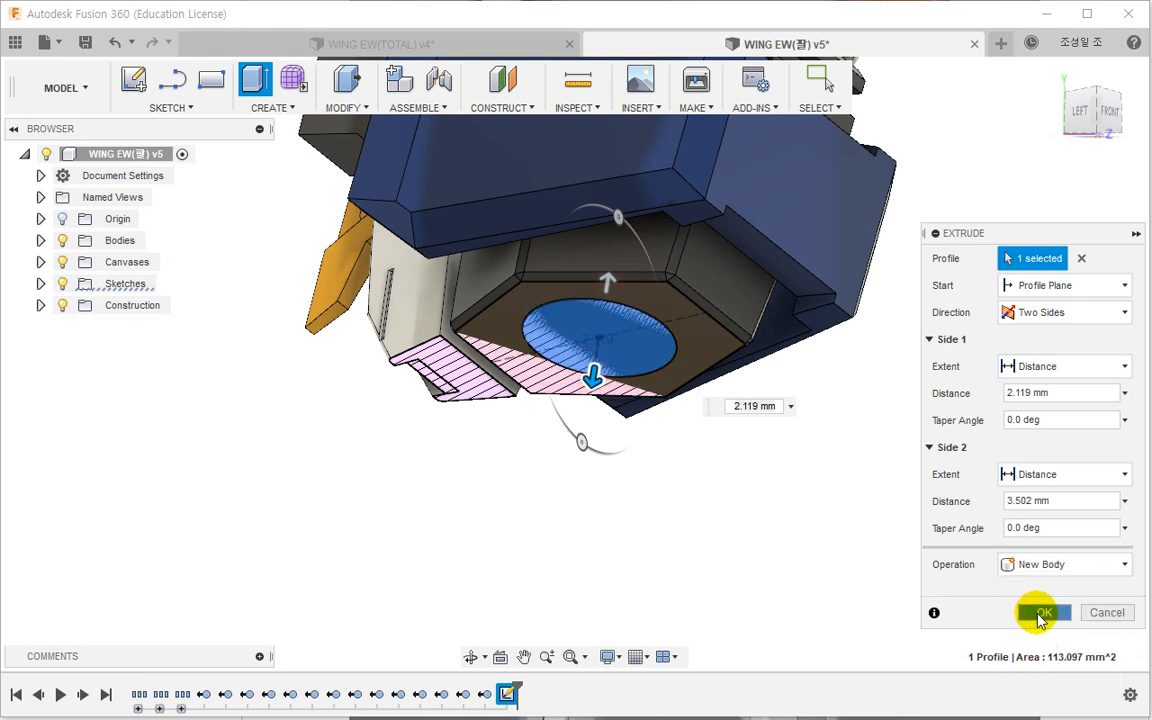
left_click(1040, 613)
Step: Chamfer the outer edge of the wrist disc by 0.5 mm with the equal distance type
middle_click_drag(800, 540, 707, 429, "shift")
left_click(365, 140)
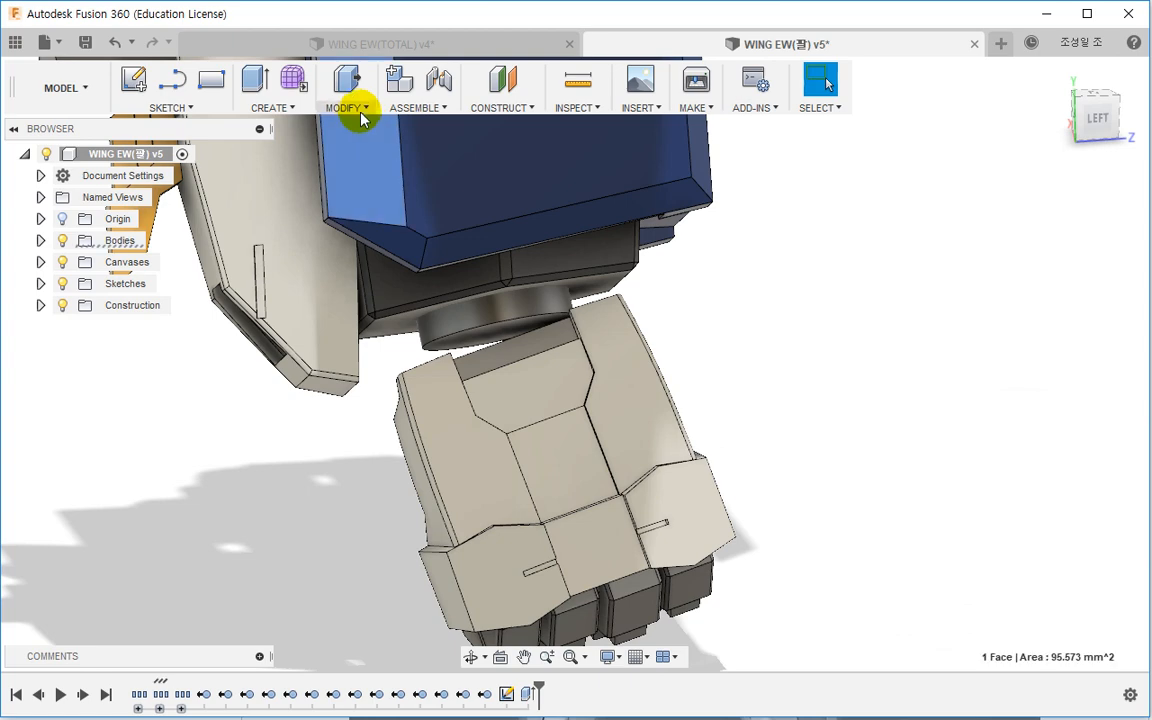
left_click(360, 112)
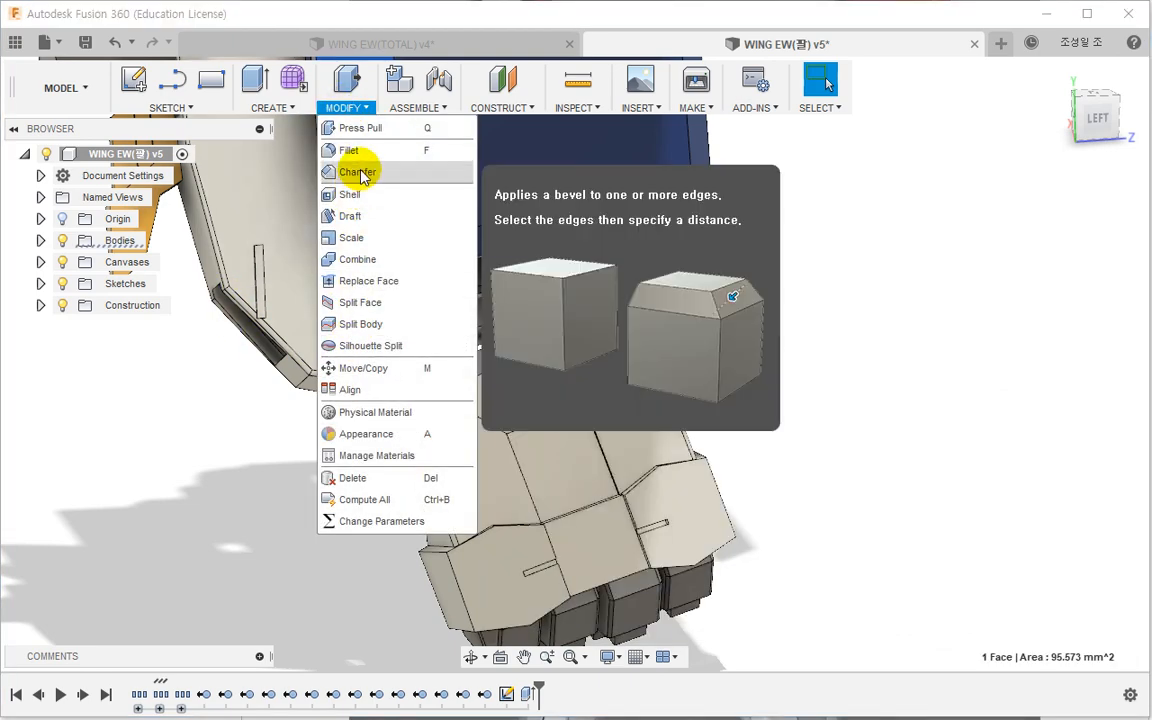
left_click(357, 172)
left_click(496, 327)
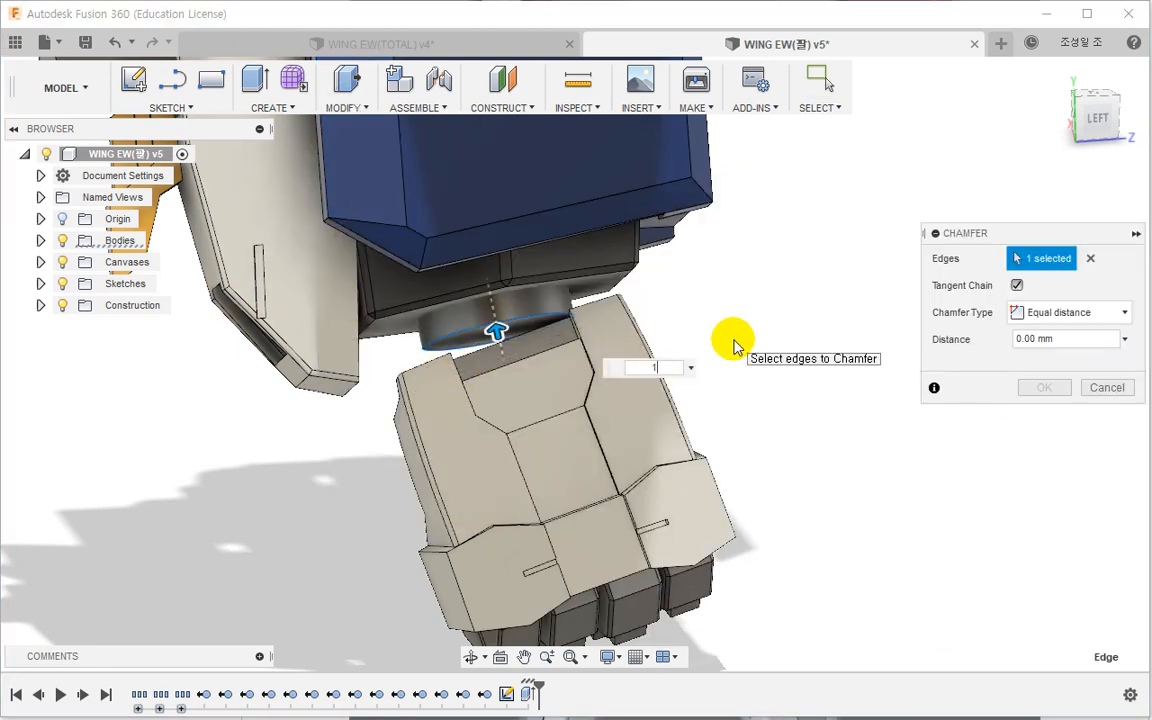
type("1.5")
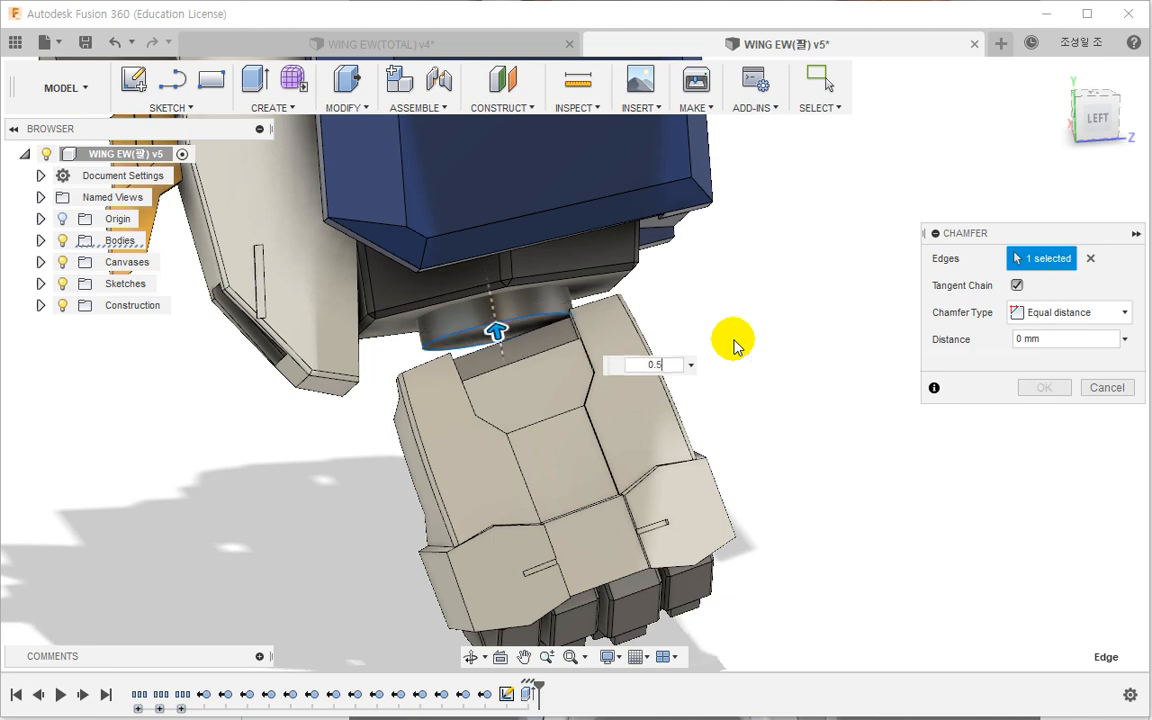
key("Return")
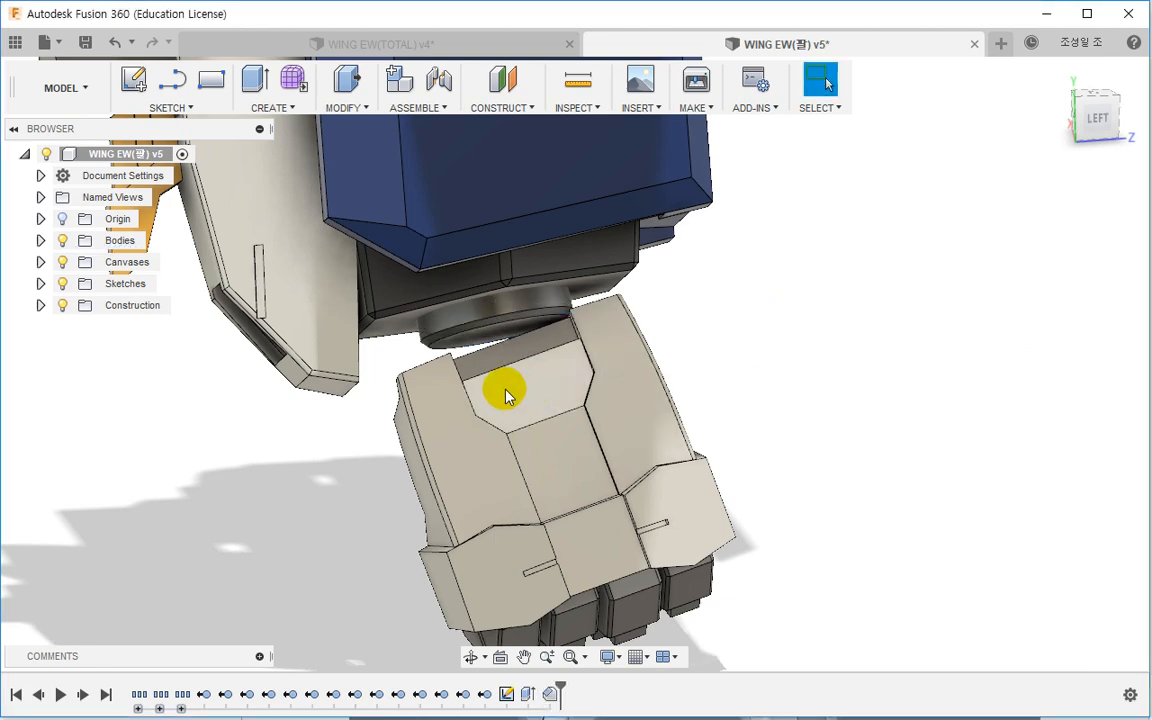
Step: Hide all the hand bodies, from Body390 through Body406
middle_click_drag(455, 384, 406, 391, "shift")
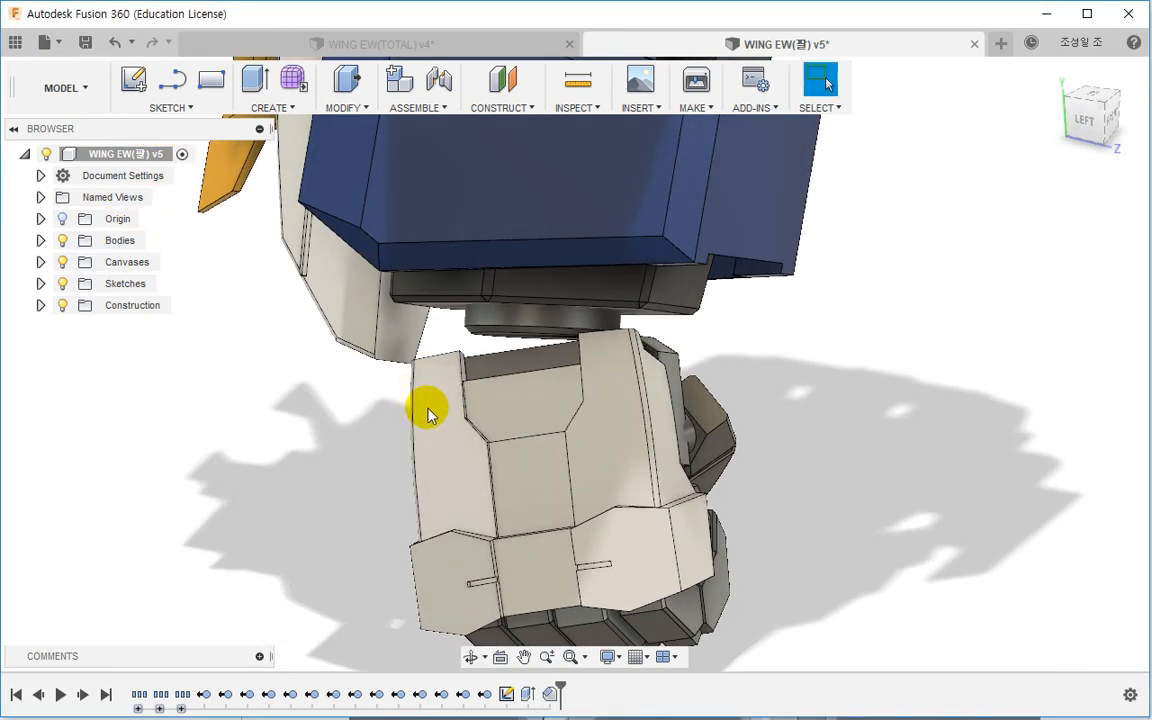
scroll(484, 392, "up", 5)
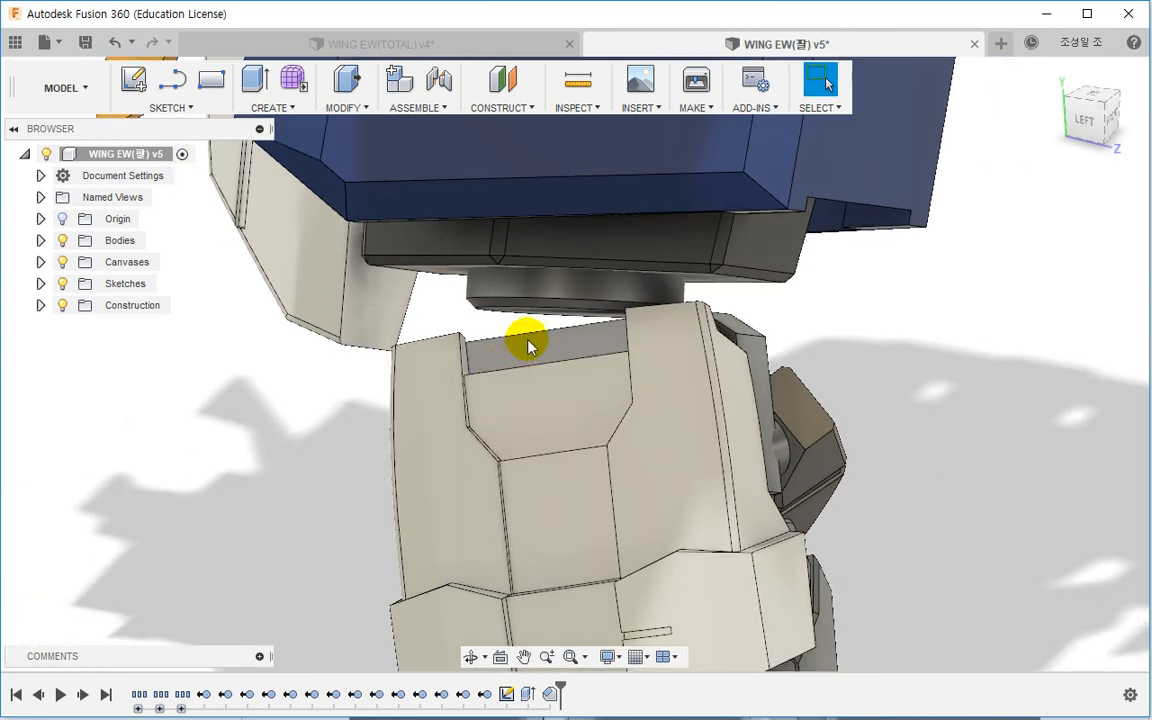
scroll(550, 312, "down", 2)
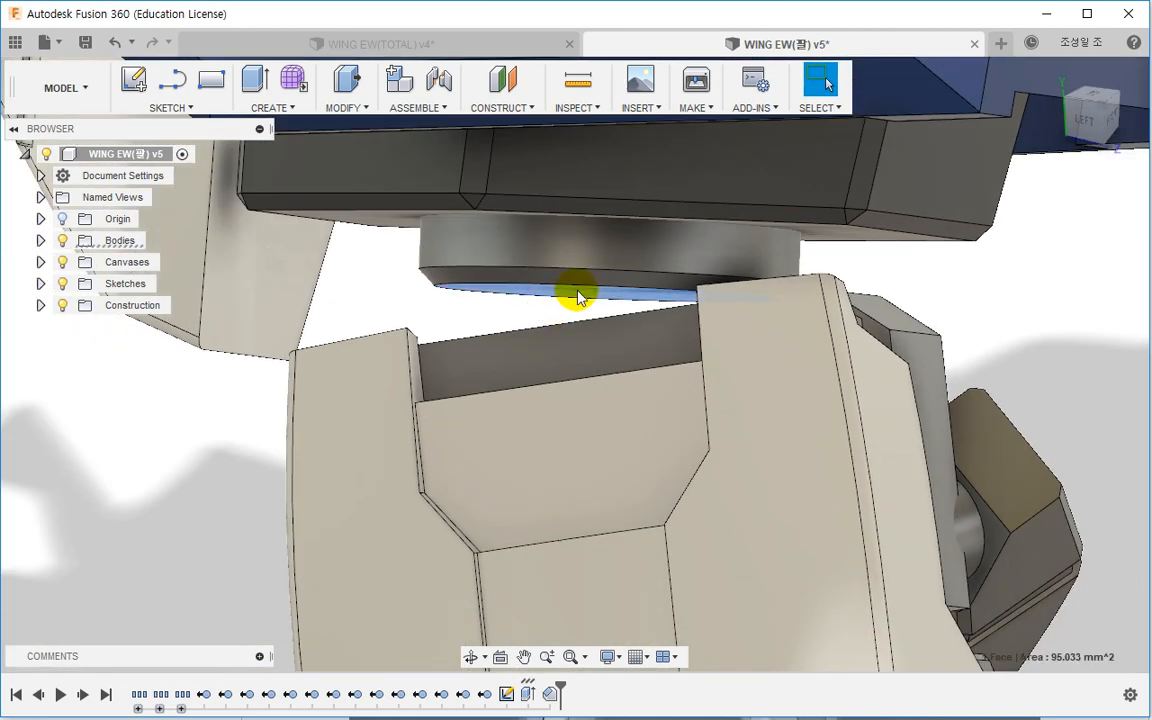
scroll(577, 296, "down", 2)
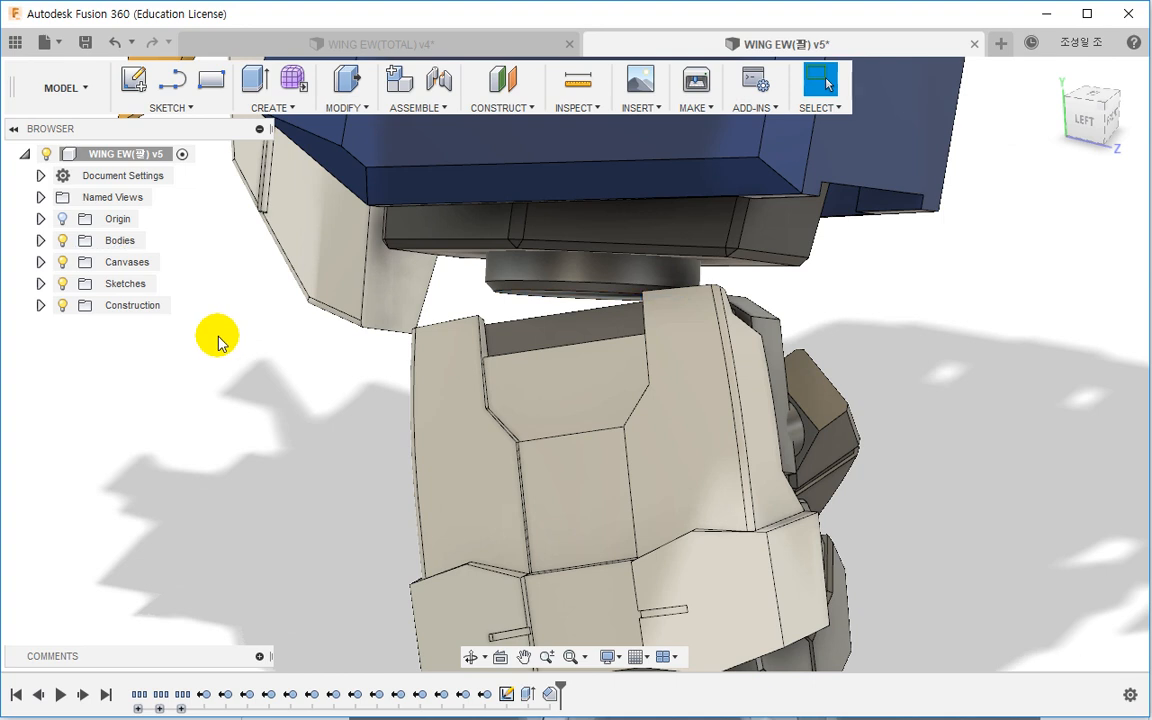
left_click(40, 241)
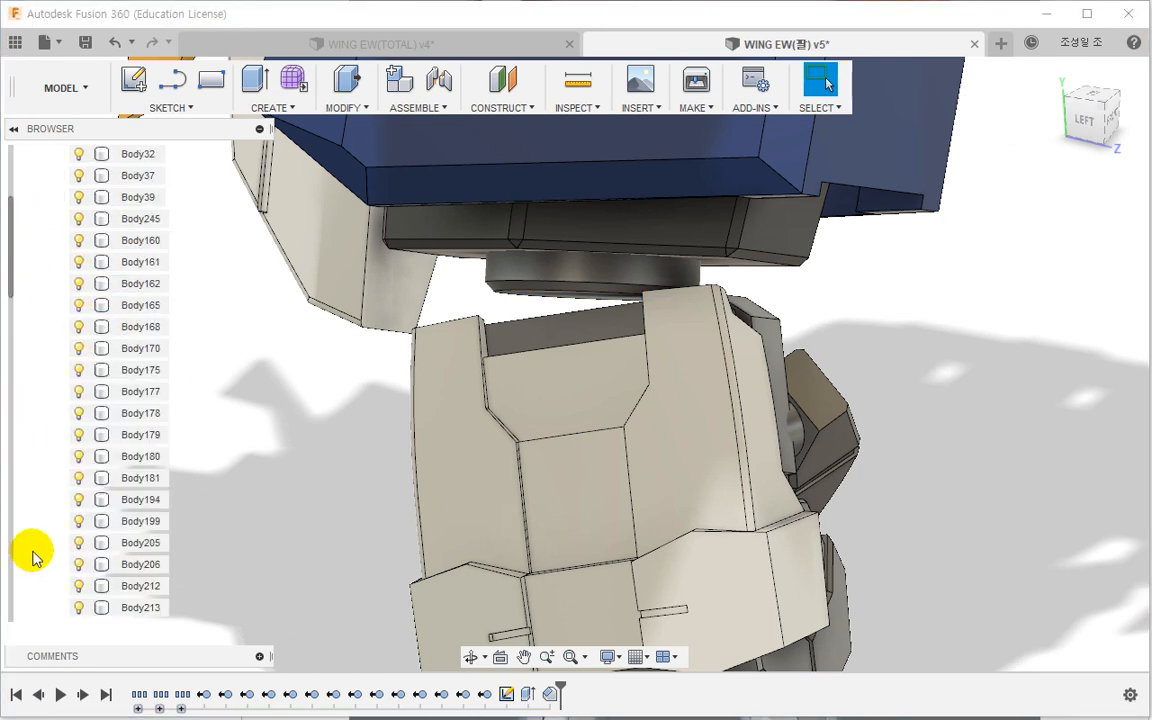
scroll(51, 555, "down", 5)
left_click(135, 542)
left_click(447, 458)
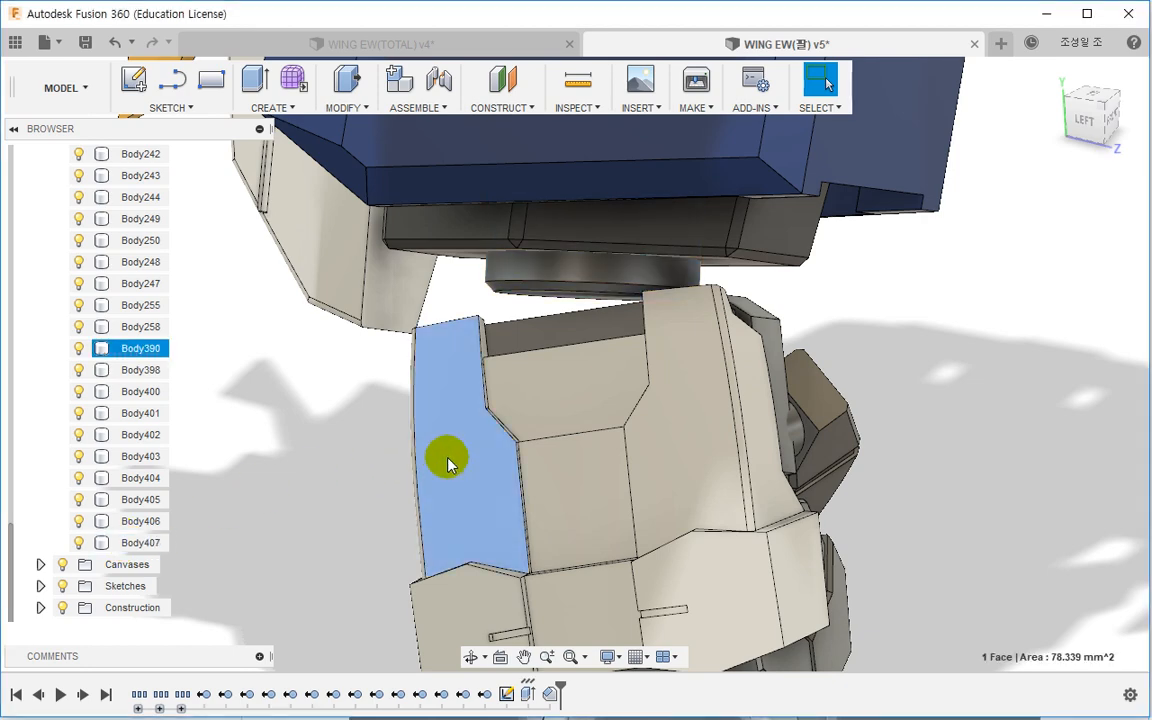
left_click(140, 349)
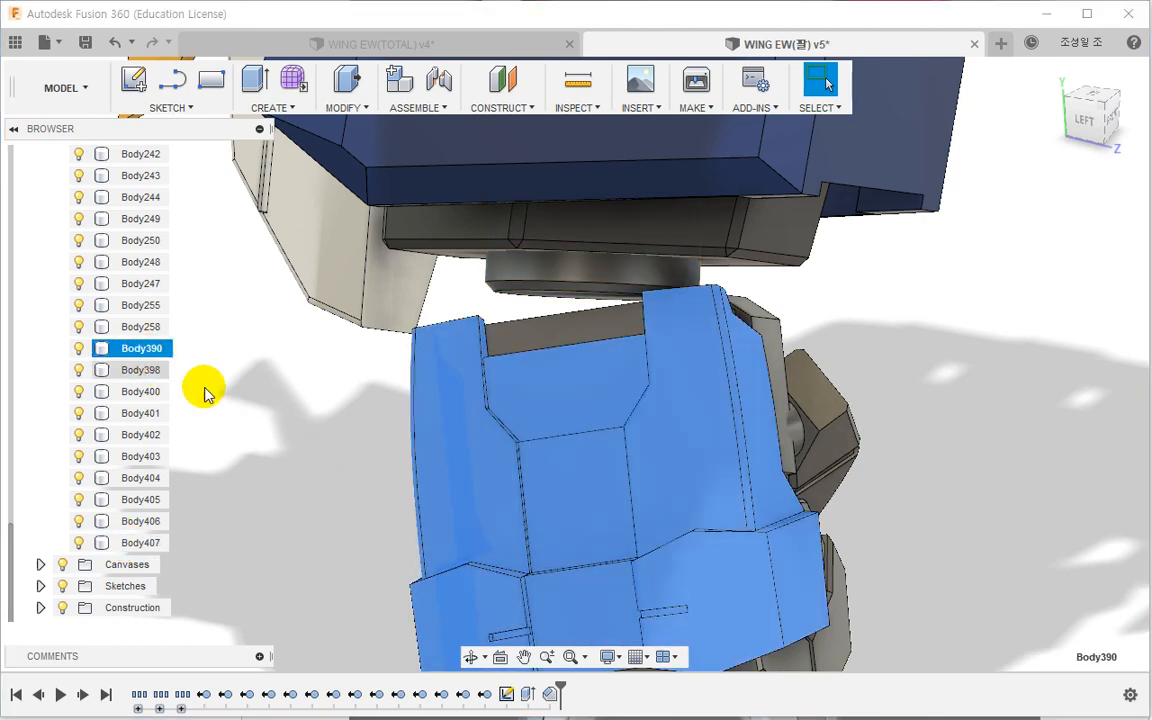
middle_click_drag(200, 388, 319, 437, "shift")
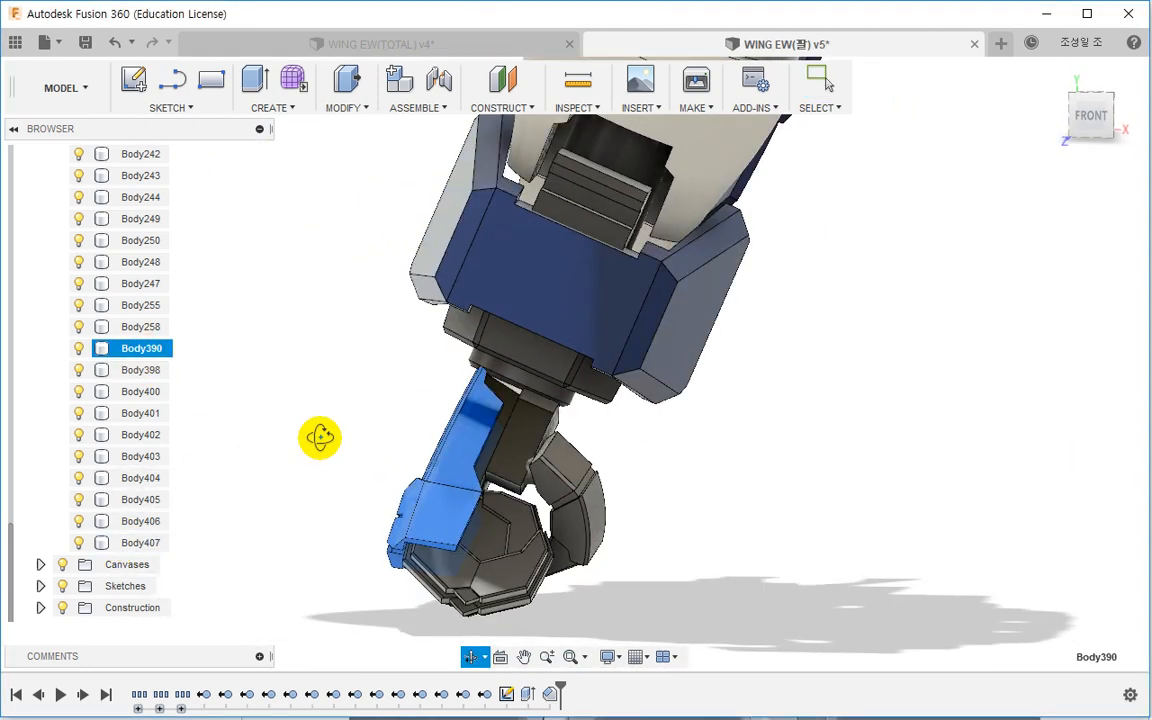
left_click(137, 522, "shift")
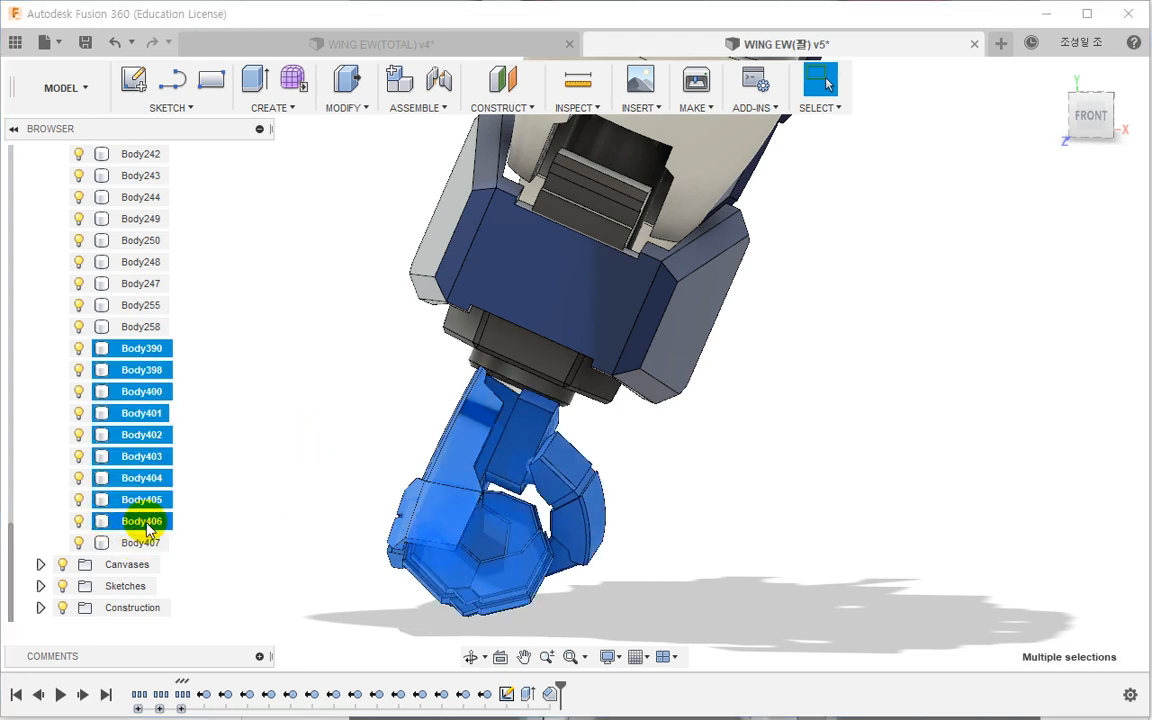
right_click(147, 529)
left_click(312, 630)
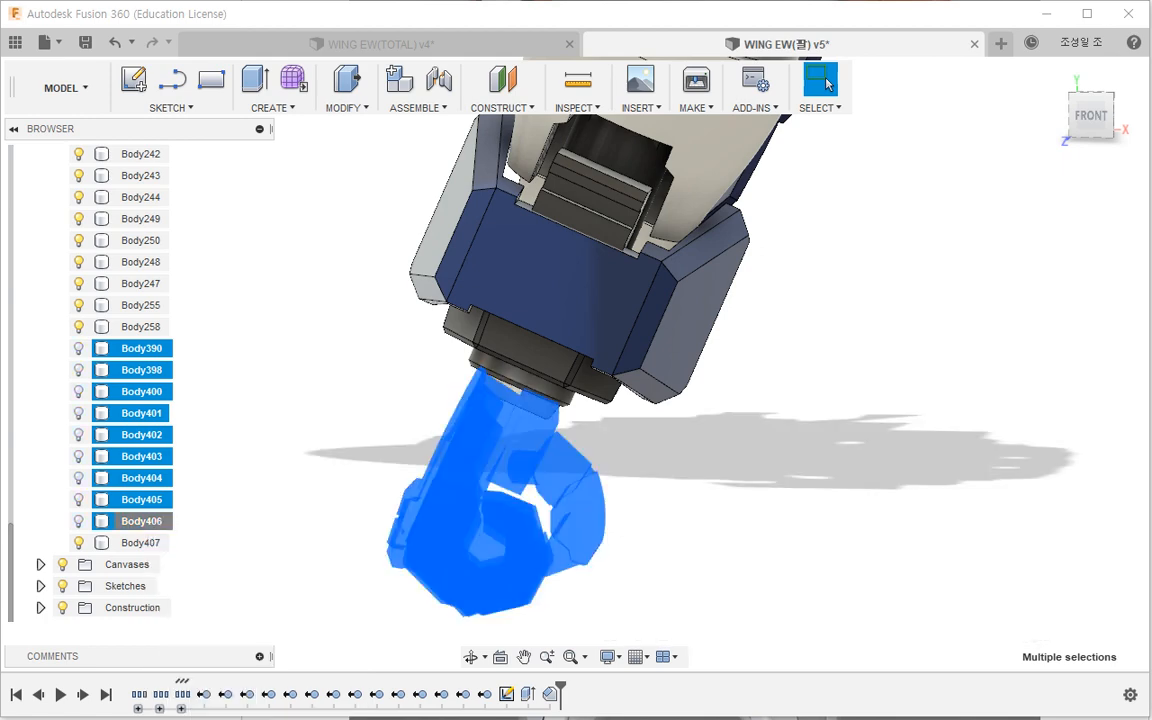
key("v")
Step: Start a sketch on the wrist disc's outer face and project two opposite edges of the forearm's hexagonal end face
middle_click_drag(325, 602, 451, 512, "shift")
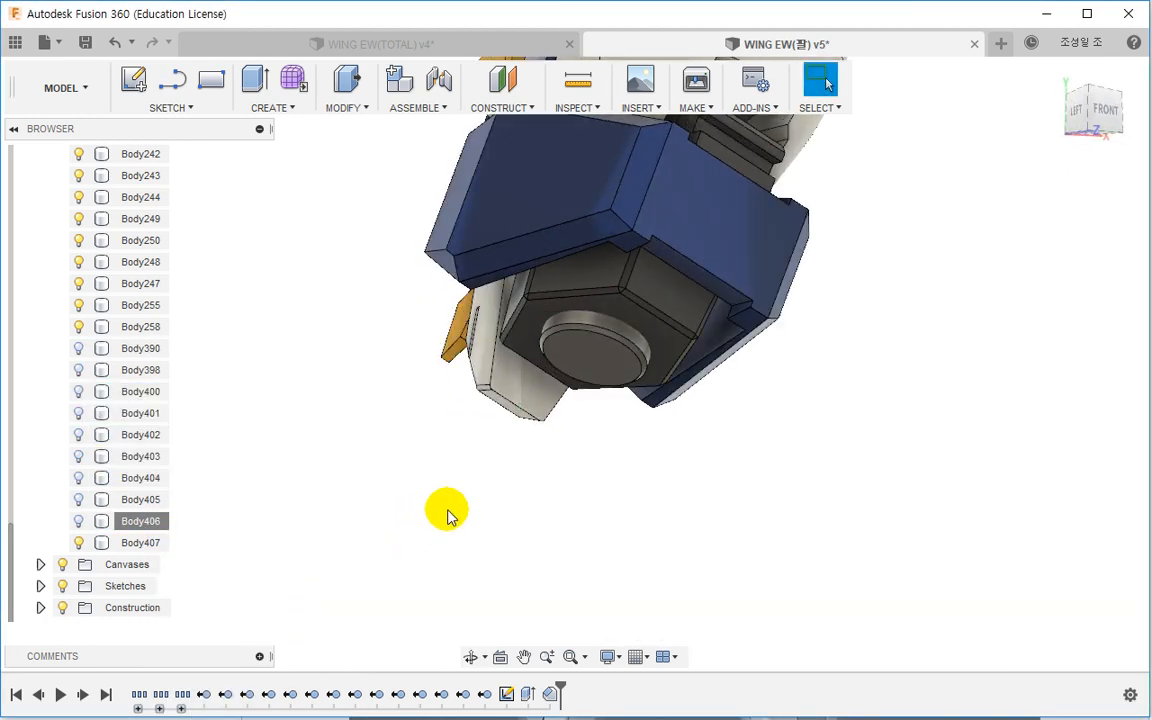
scroll(630, 368, "up", 2)
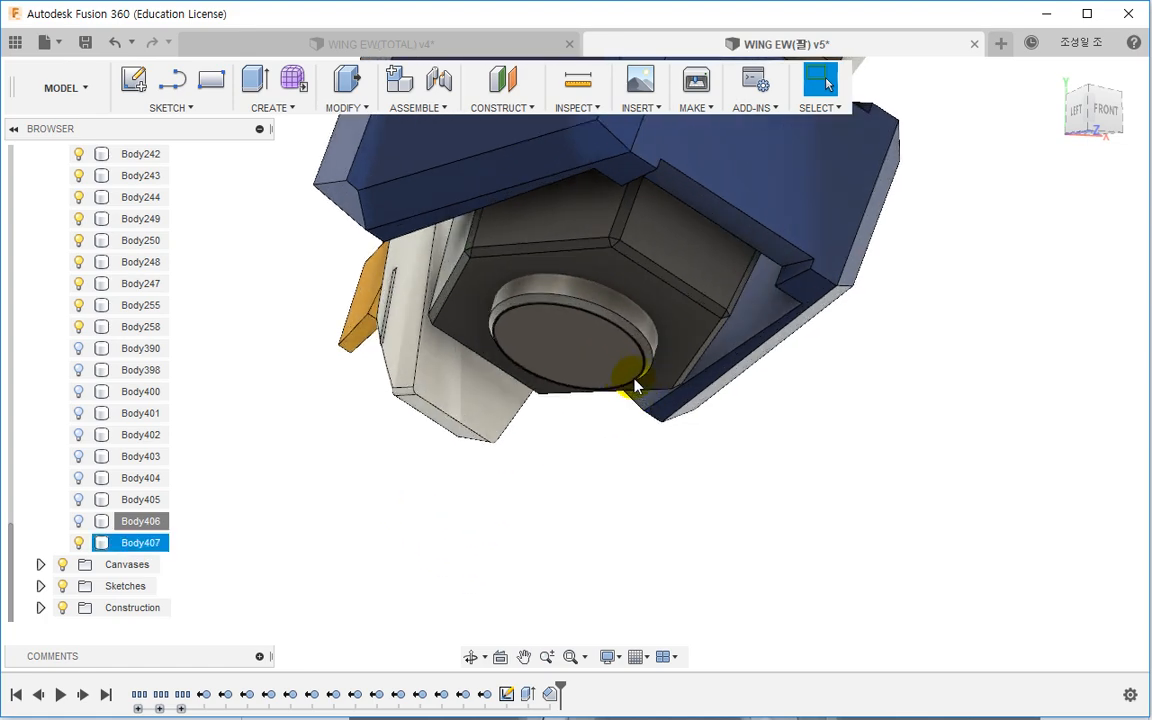
left_click(571, 342)
right_click(570, 345)
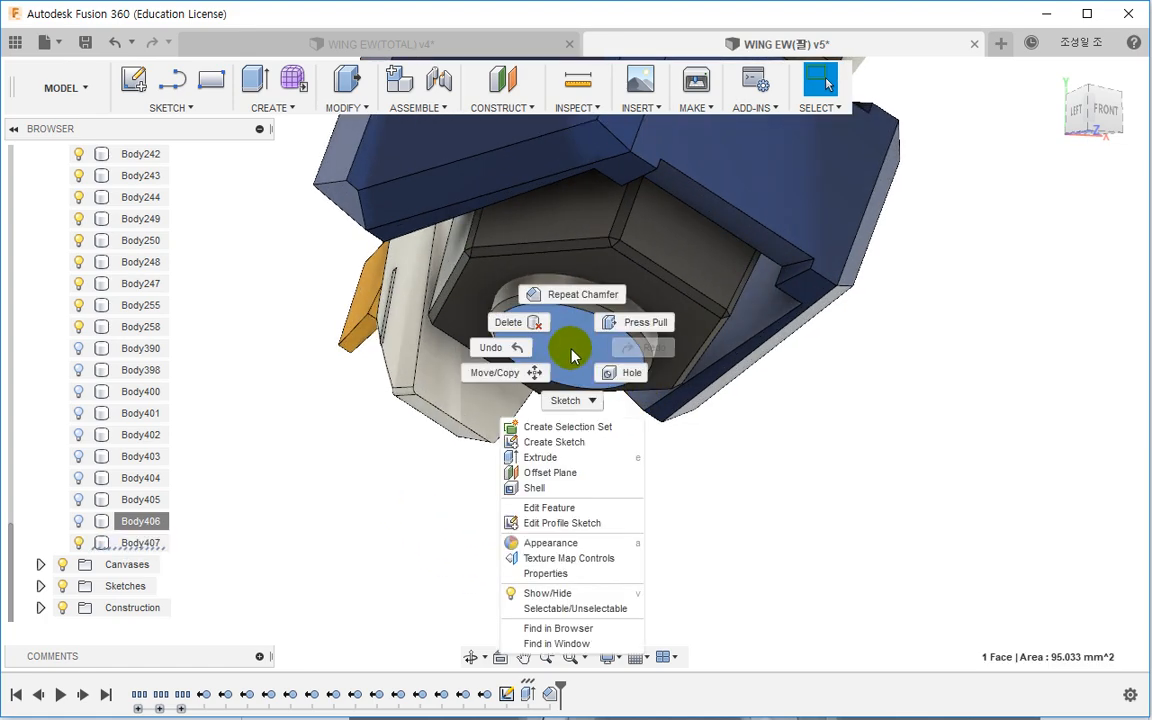
left_click(552, 441)
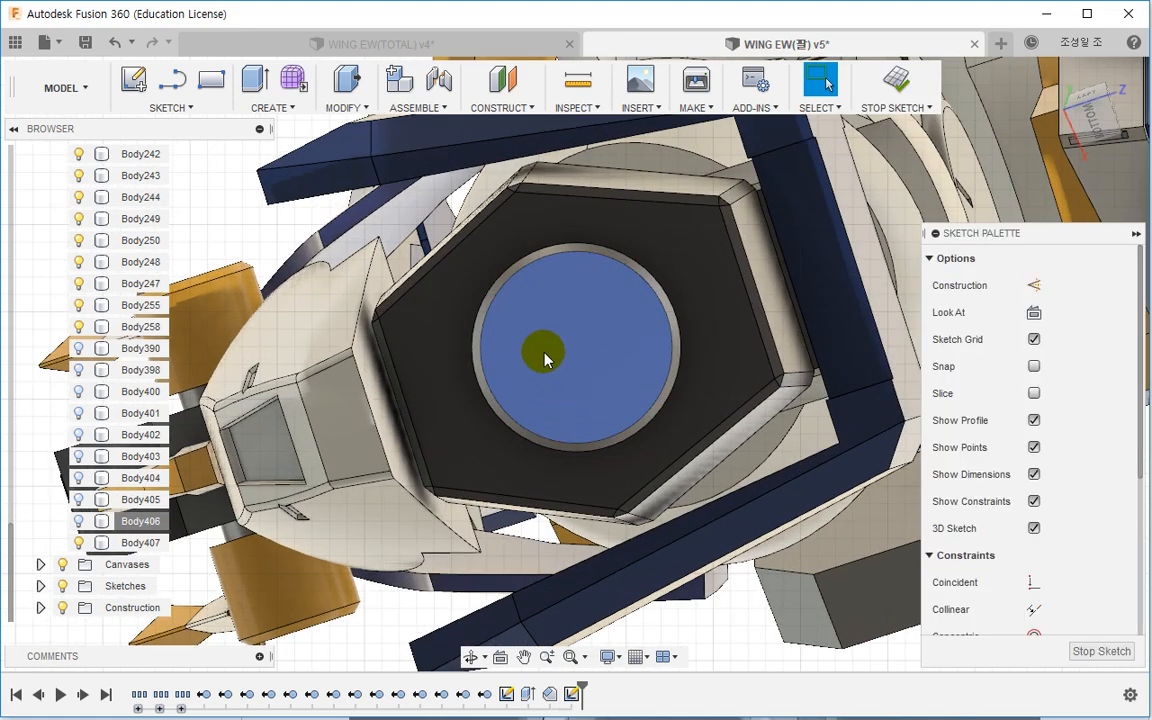
left_click(172, 80)
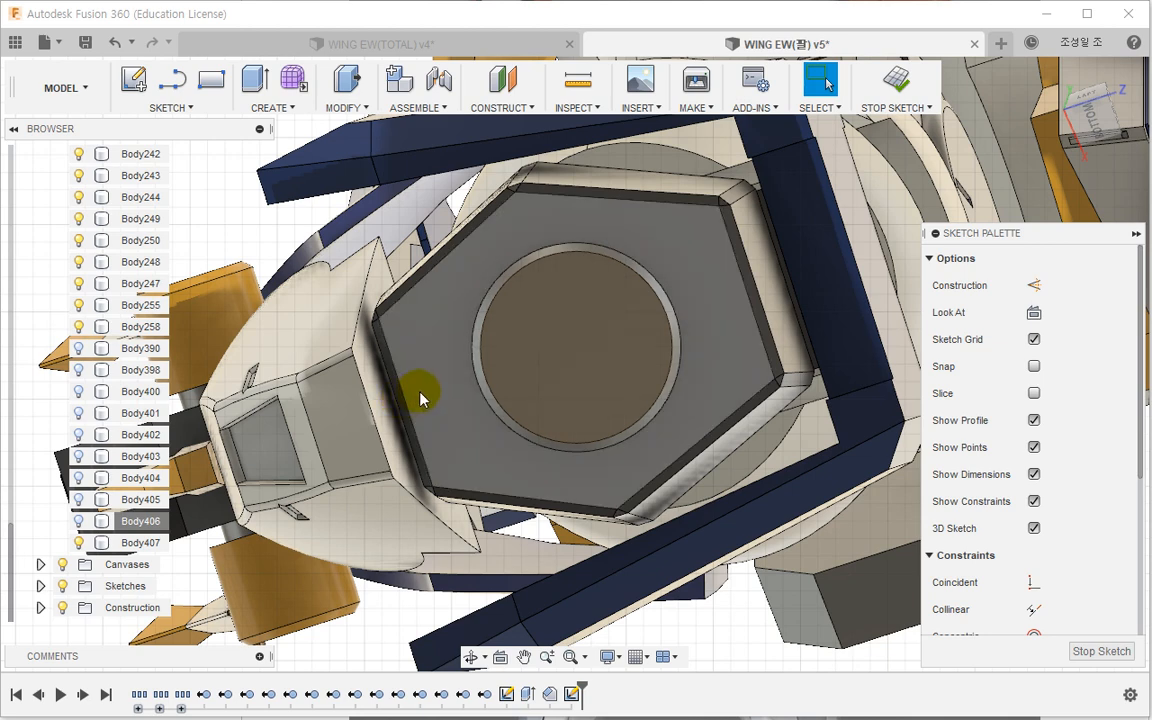
key("p")
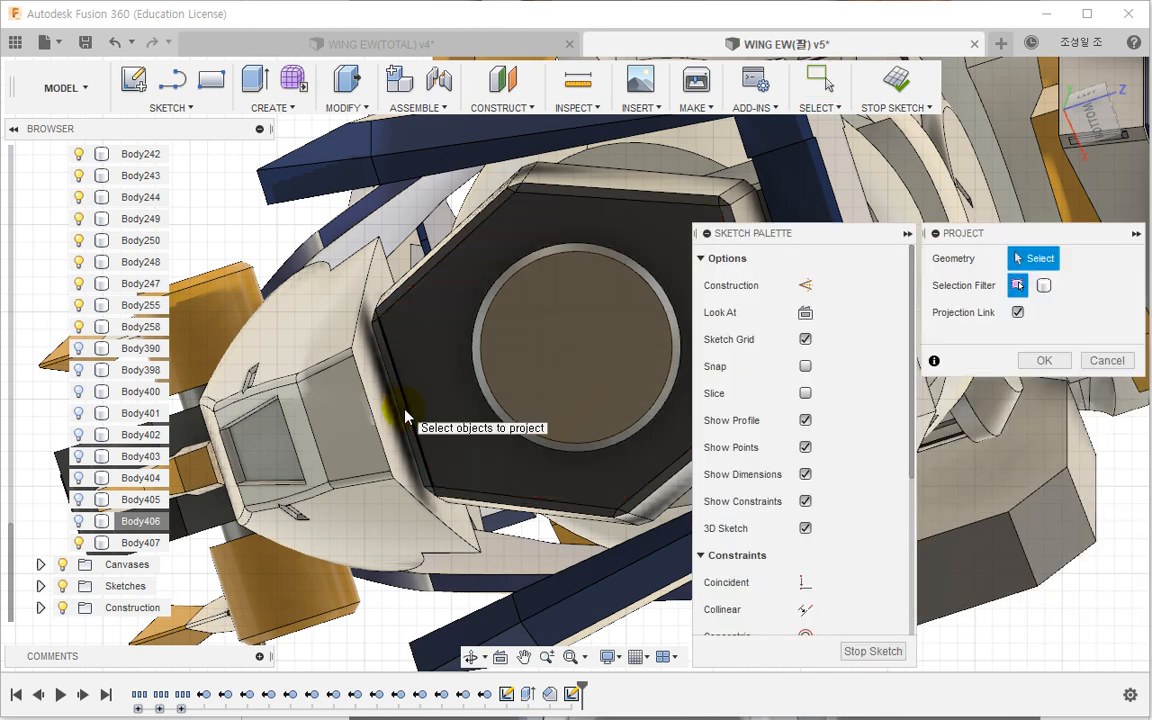
left_click(404, 410)
middle_click_drag(472, 373, 356, 392)
scroll(356, 392, "up", 1)
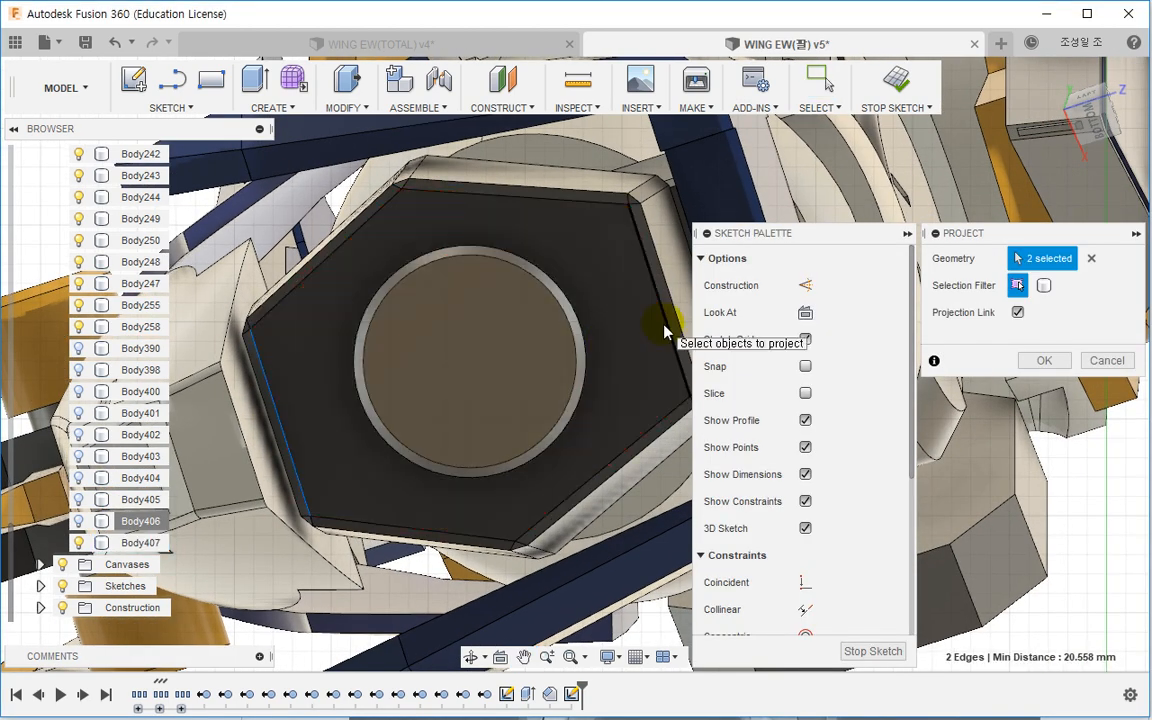
left_click(1044, 360)
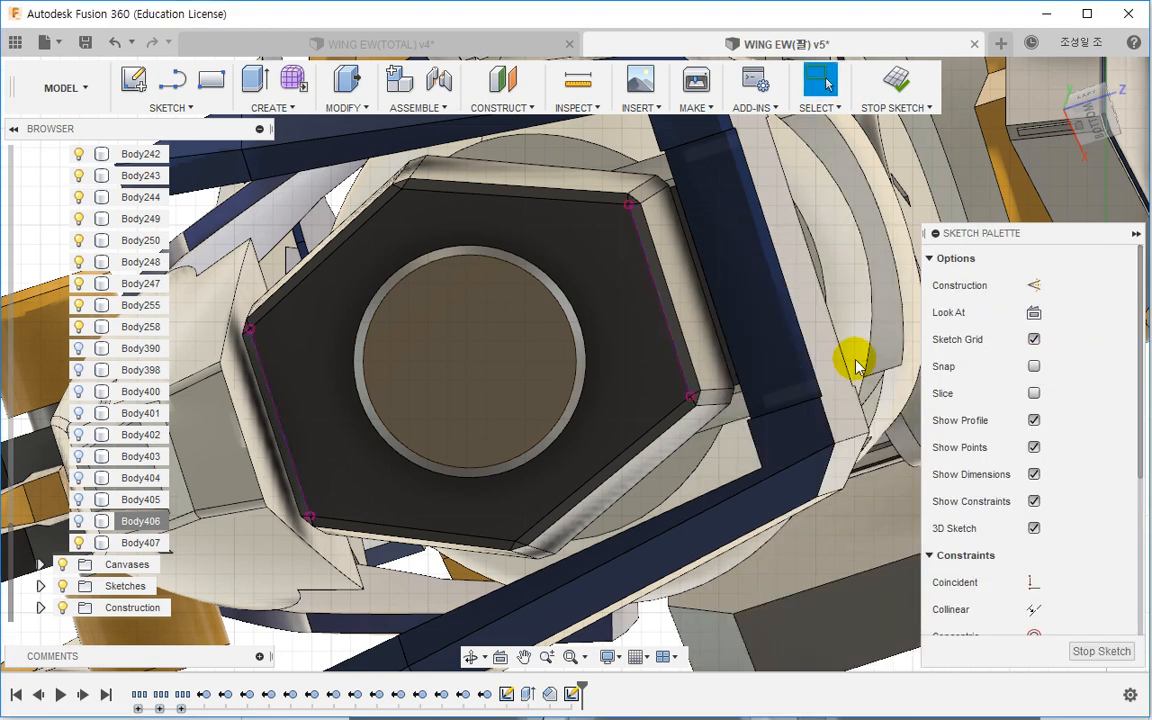
Step: Draw a line between the midpoints of the two projected edges and convert it to construction geometry
key("l")
left_click(660, 300)
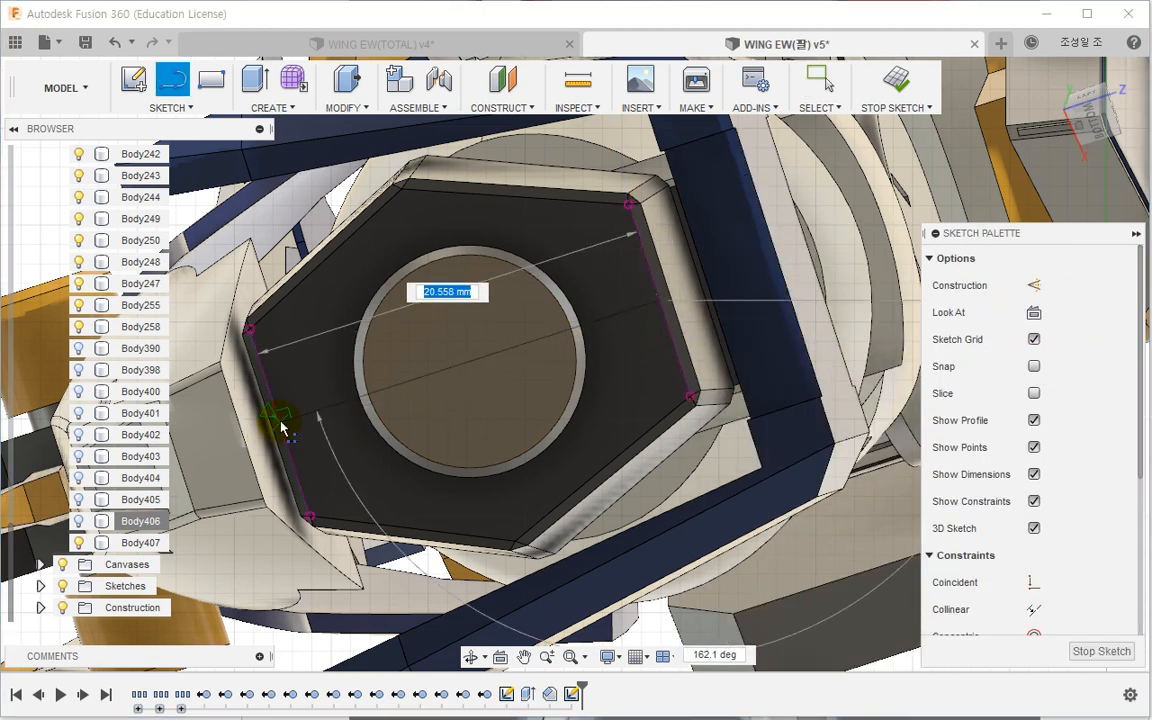
left_click(275, 415)
key("Escape")
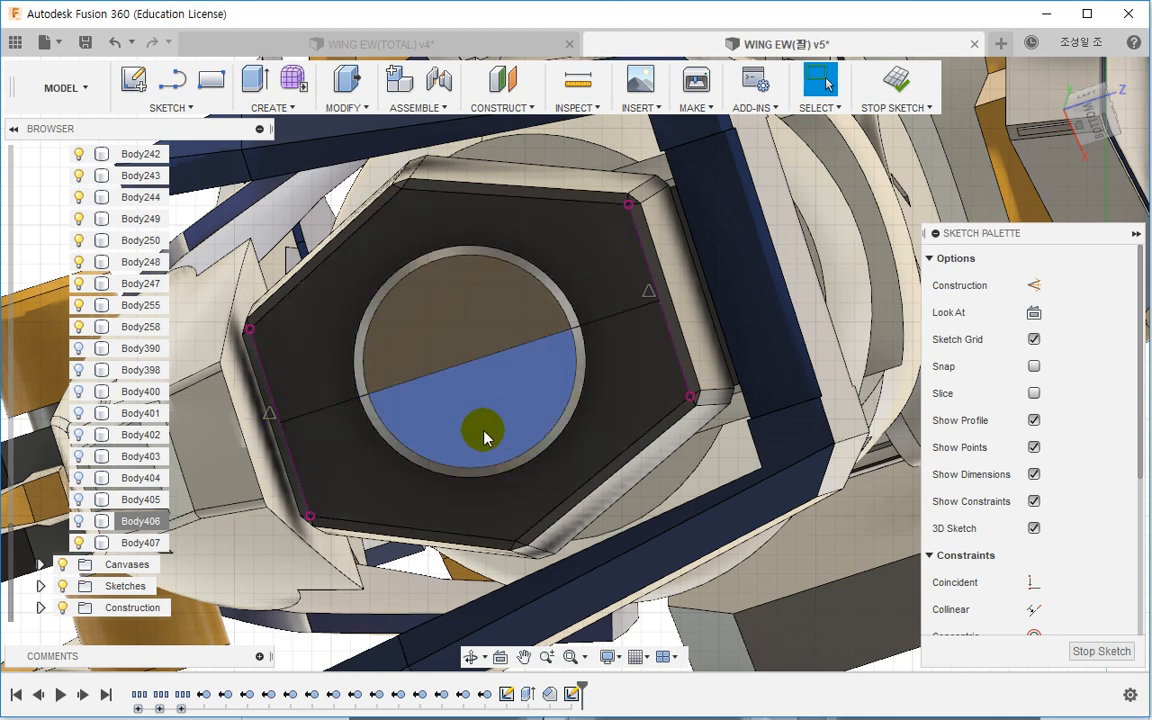
left_click(417, 372)
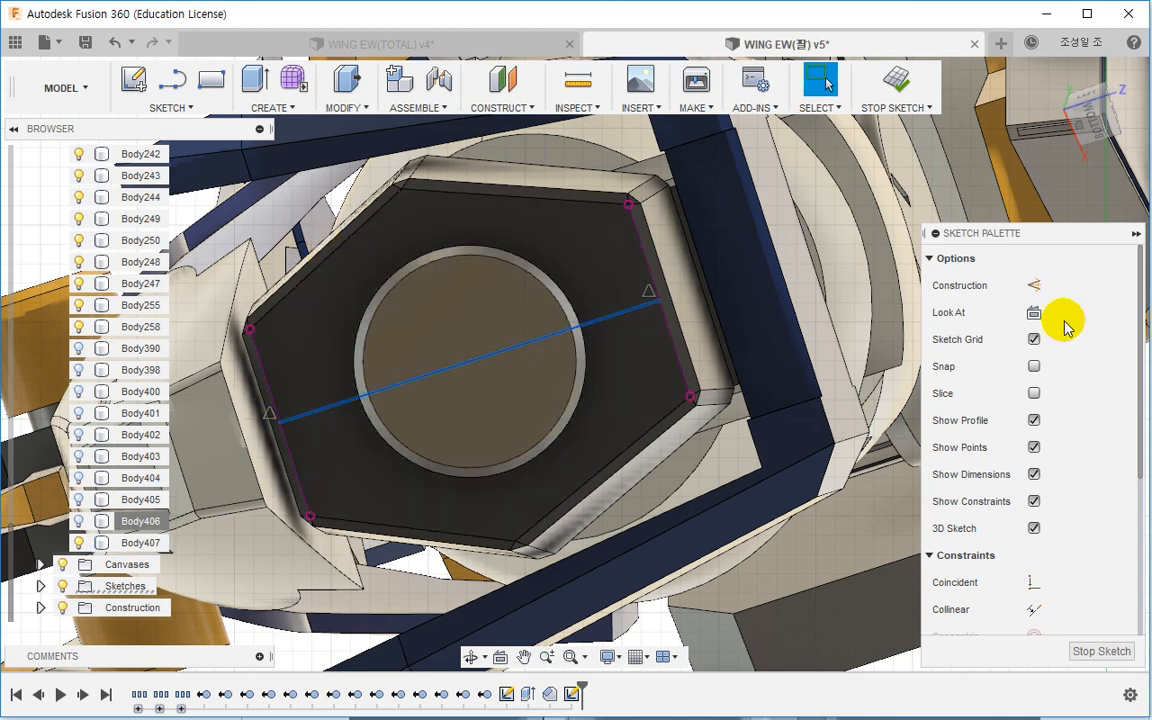
left_click(1034, 285)
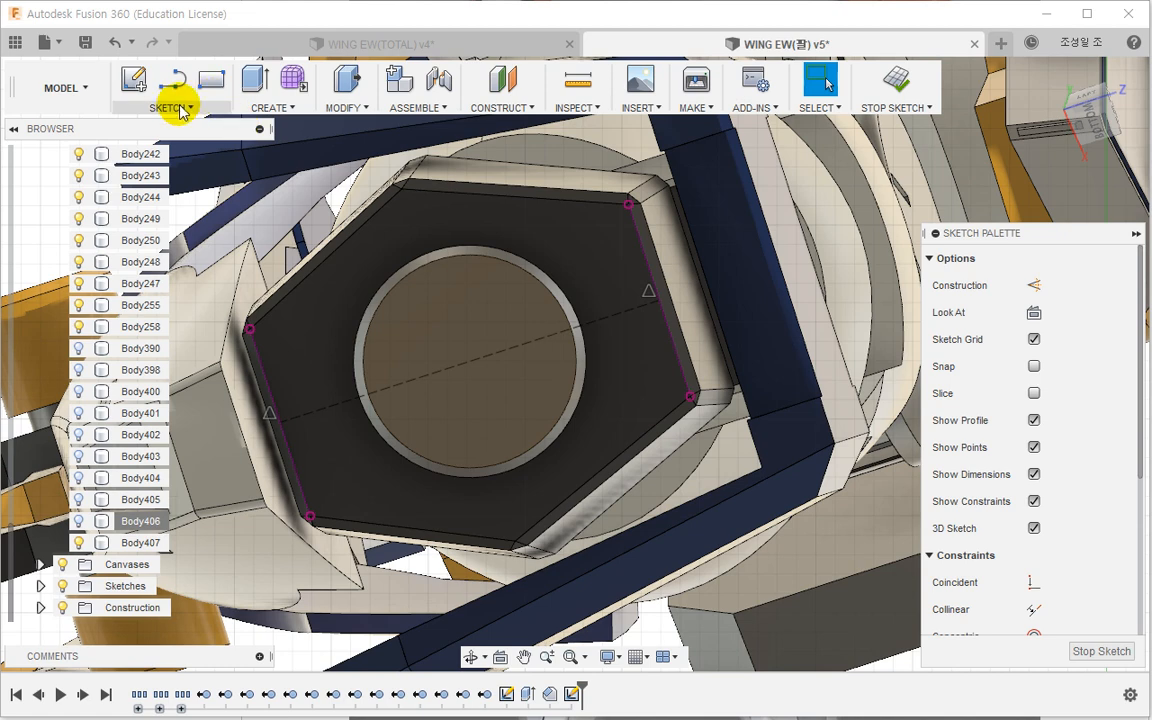
Step: Draw a center rectangle about 4.2 mm high on the disc's centre and make its long side parallel to the construction line
left_click(180, 110)
mouse_move(252, 171)
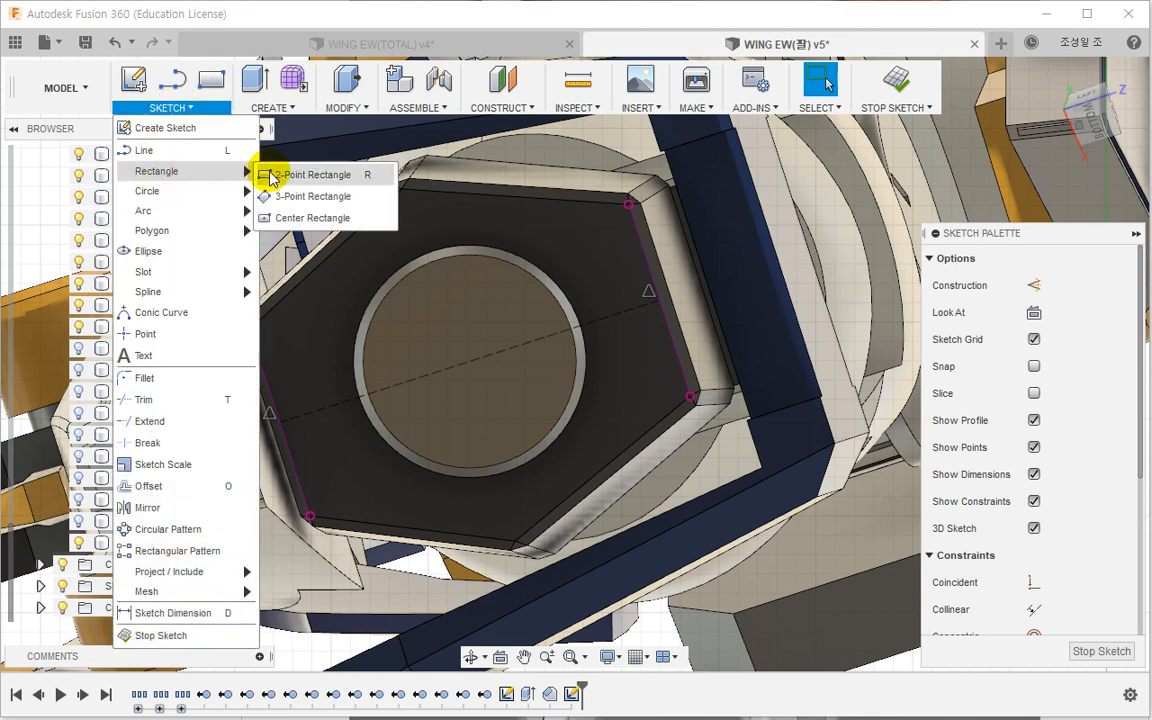
left_click(300, 220)
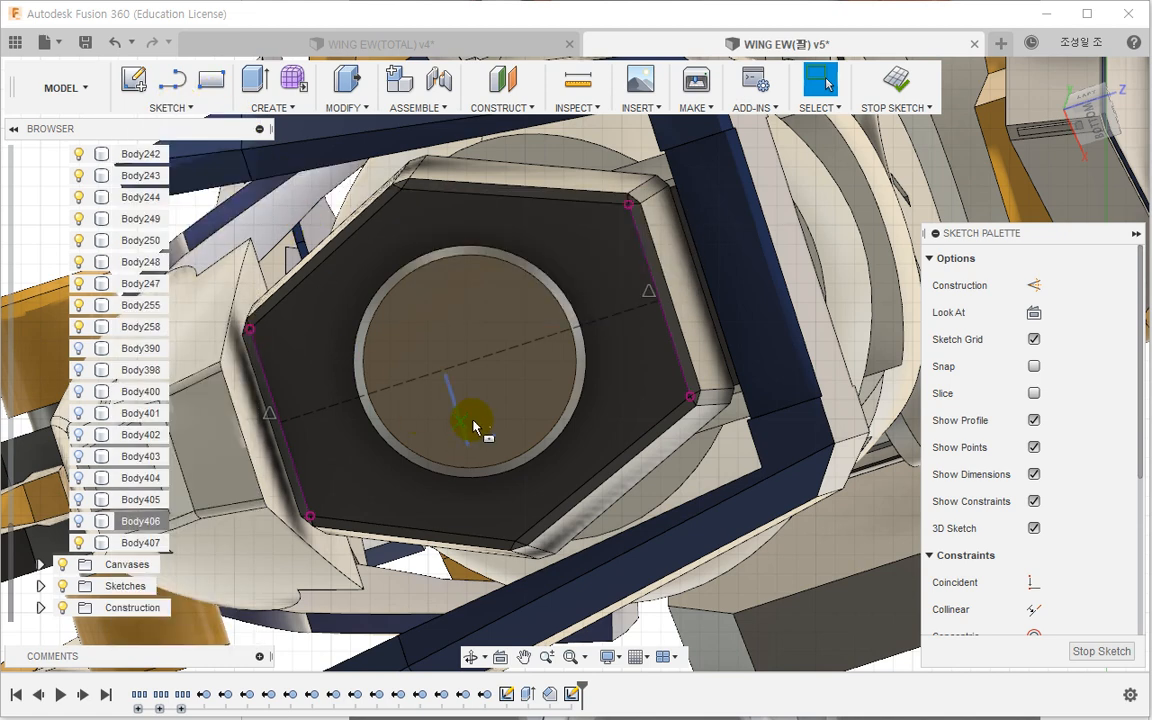
left_click(470, 357)
left_click(417, 327)
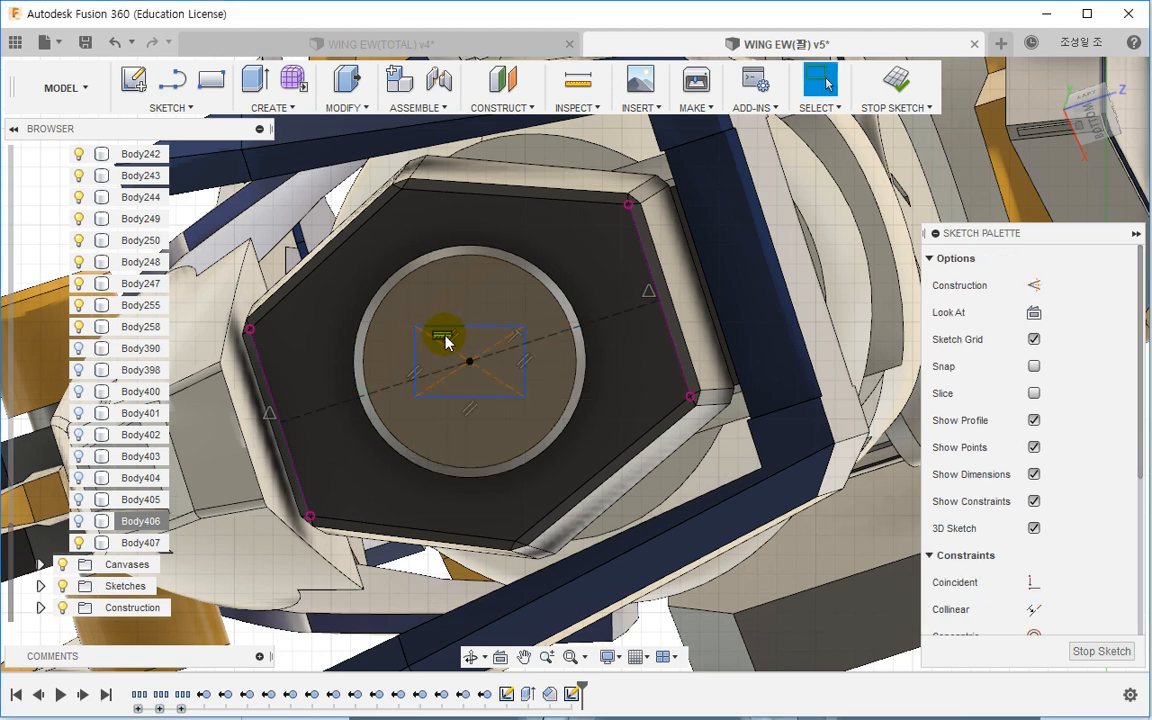
scroll(1040, 495, "down", 3)
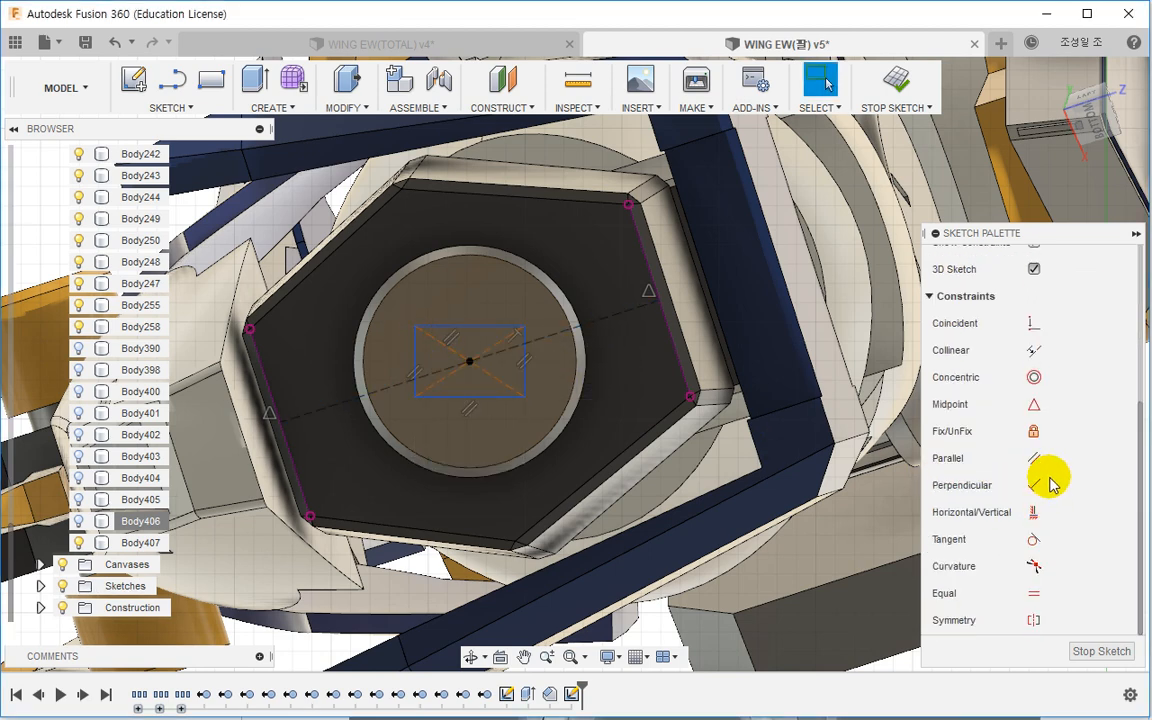
left_click(1034, 458)
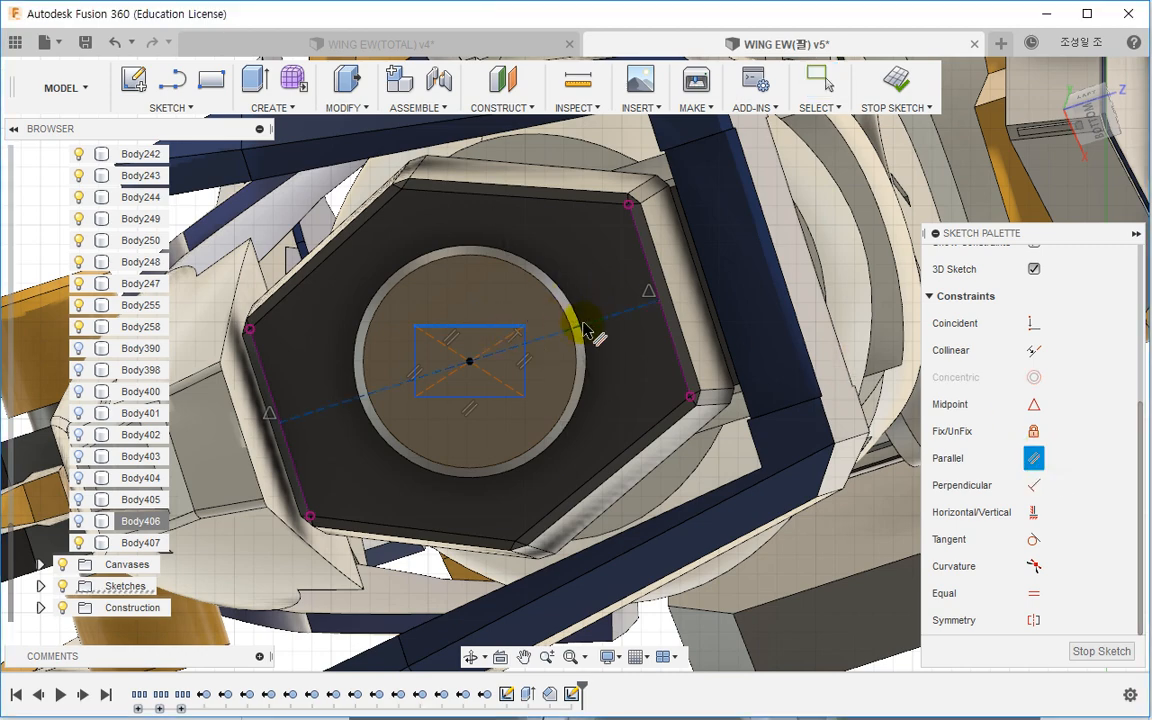
middle_click_drag(476, 352, 460, 455, "shift")
key("Escape")
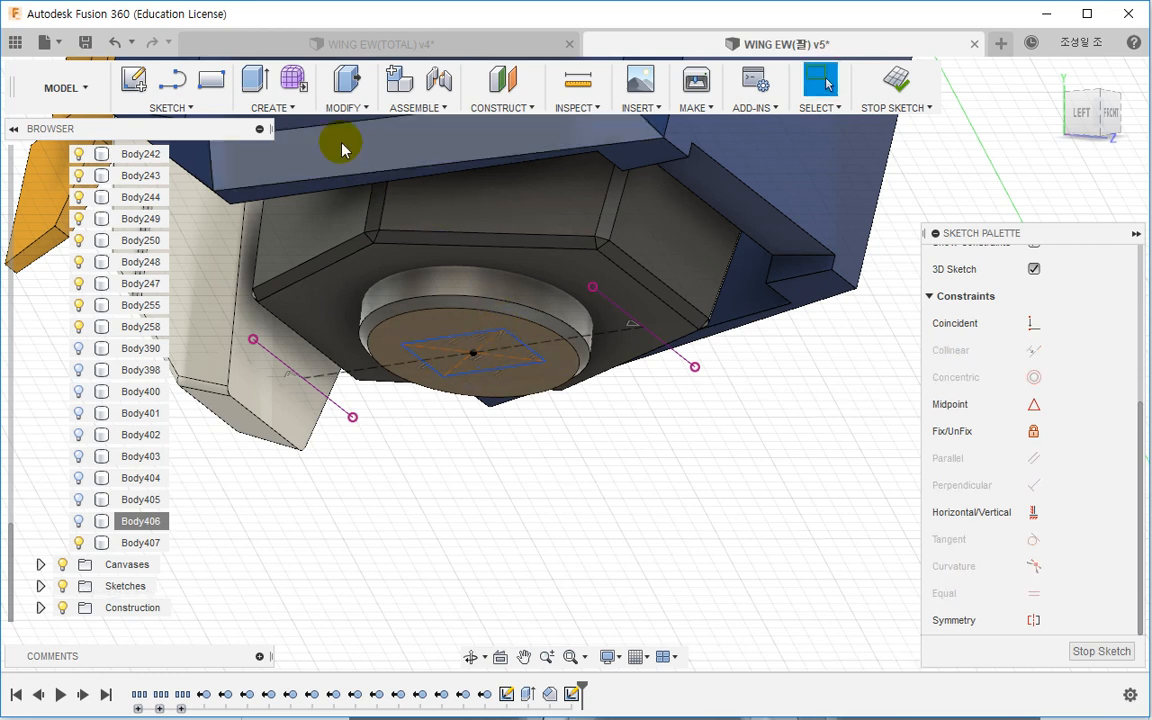
Step: Extrude the rectangle about 8.3 mm outward from the disc and join it to the wrist body
left_click(255, 80)
left_click(490, 365)
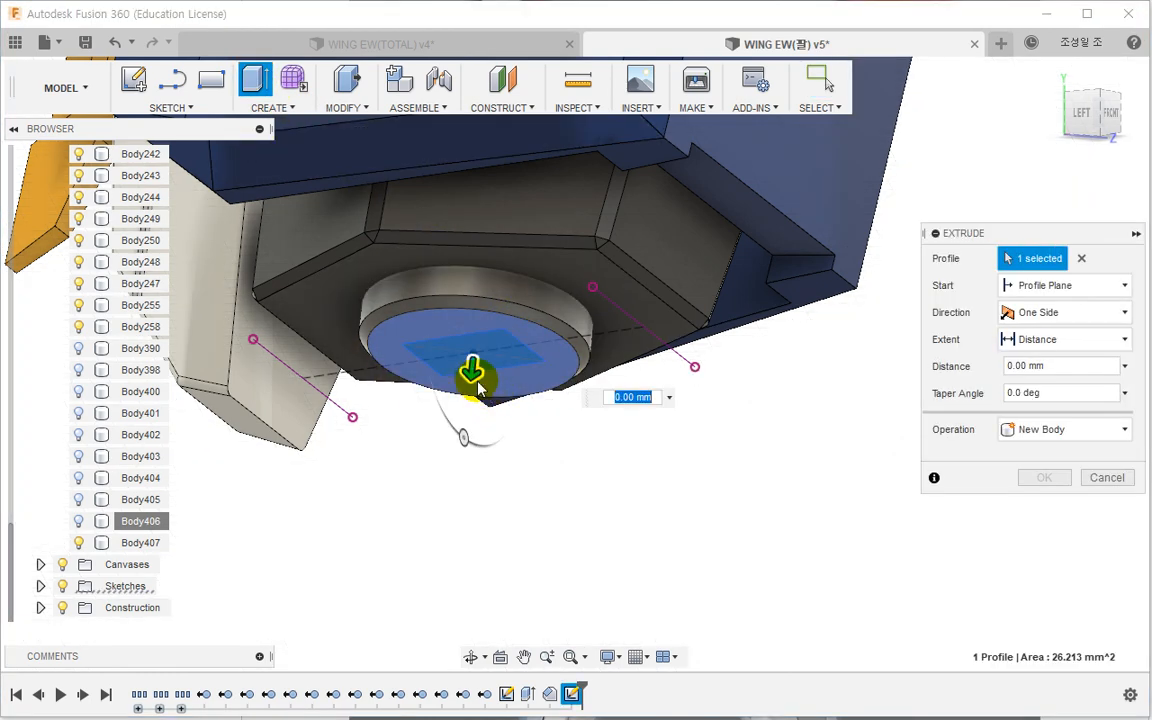
left_click_drag(470, 368, 455, 516)
left_click(1040, 478)
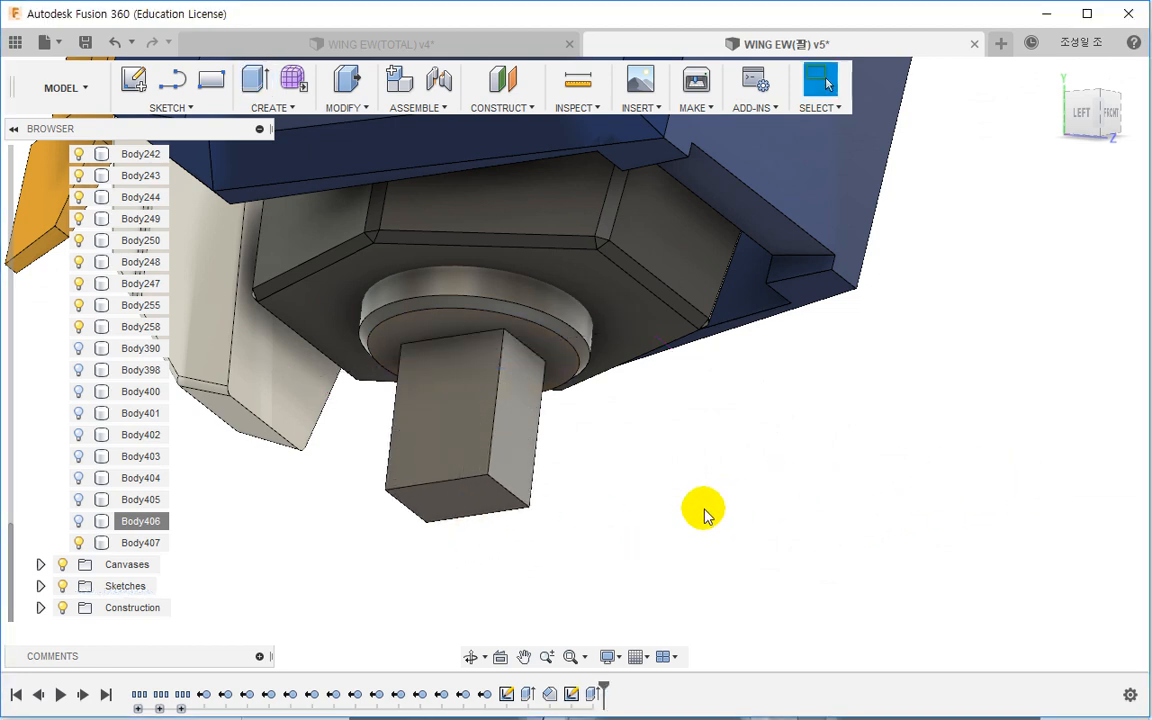
Step: Sketch a circle on the block's side face, centred on the midpoint of its free end edge and wider than the block
right_click(464, 437)
left_click(462, 523)
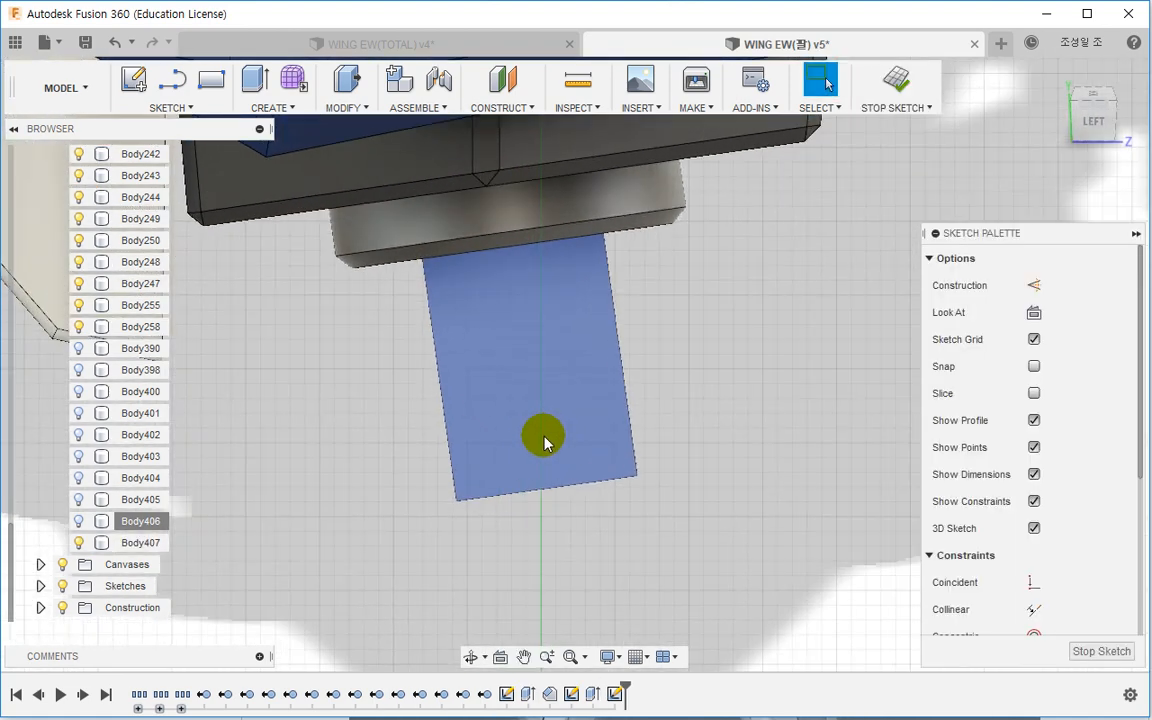
key("c")
left_click(547, 488)
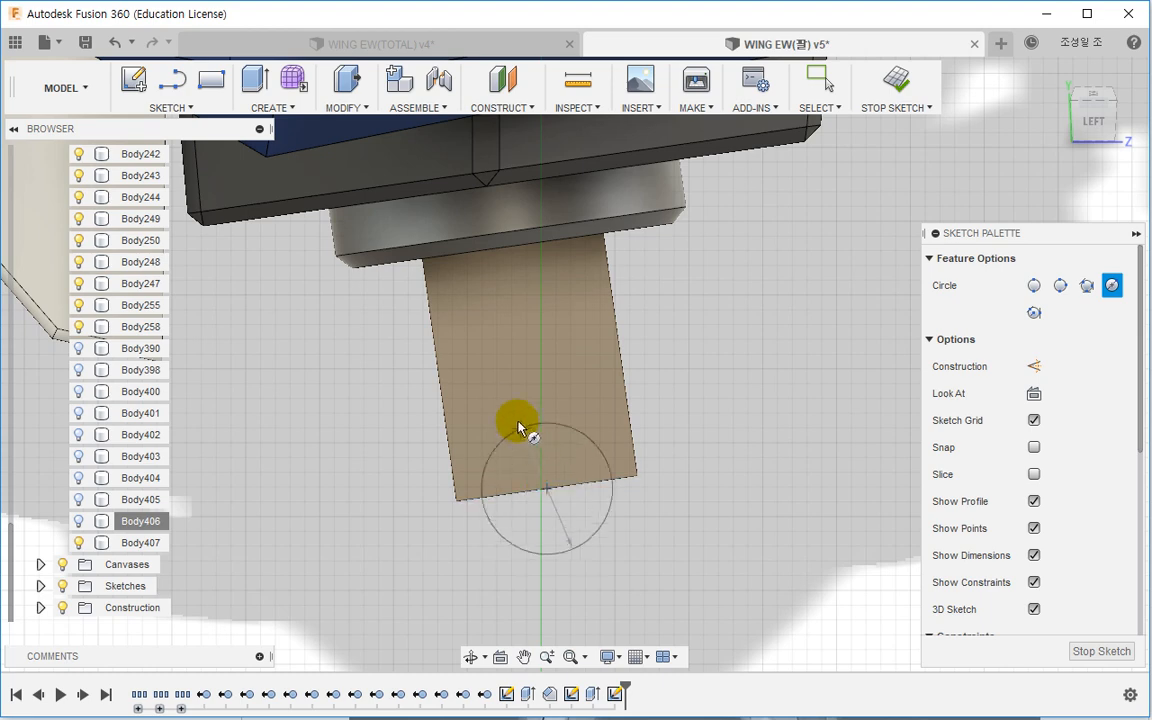
left_click(489, 376)
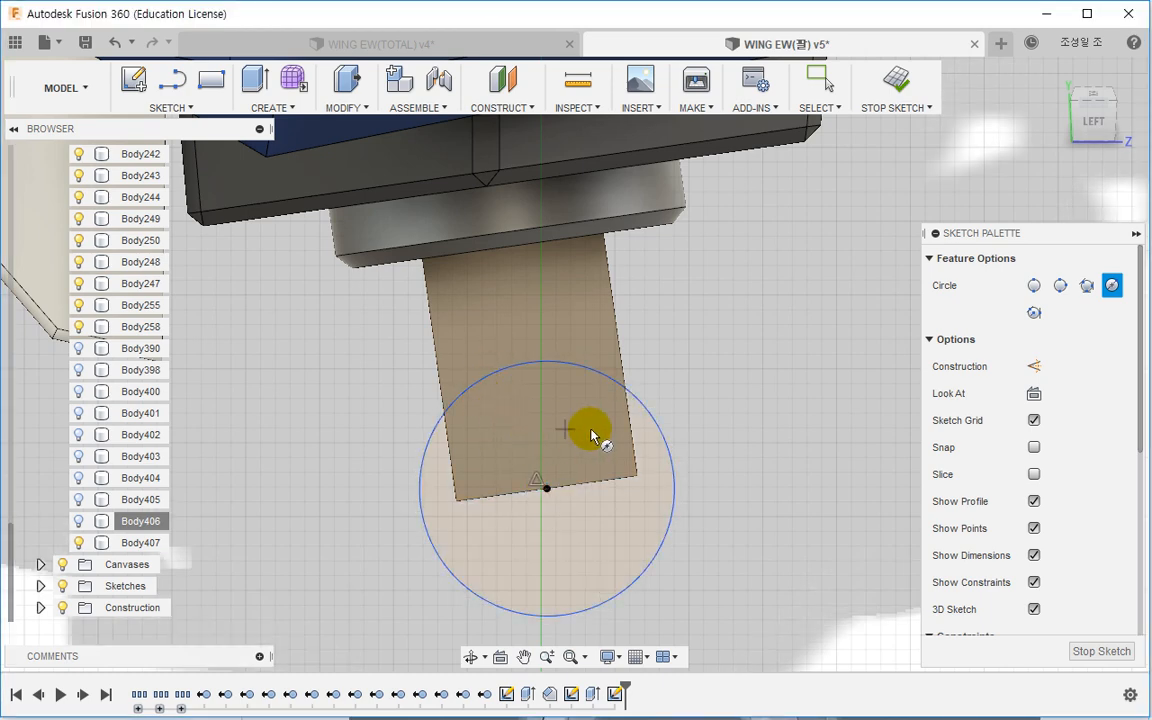
Step: Extrude both circle profiles about 4.3 mm across the block's thickness with the Join operation
middle_click_drag(592, 433, 500, 412, "shift")
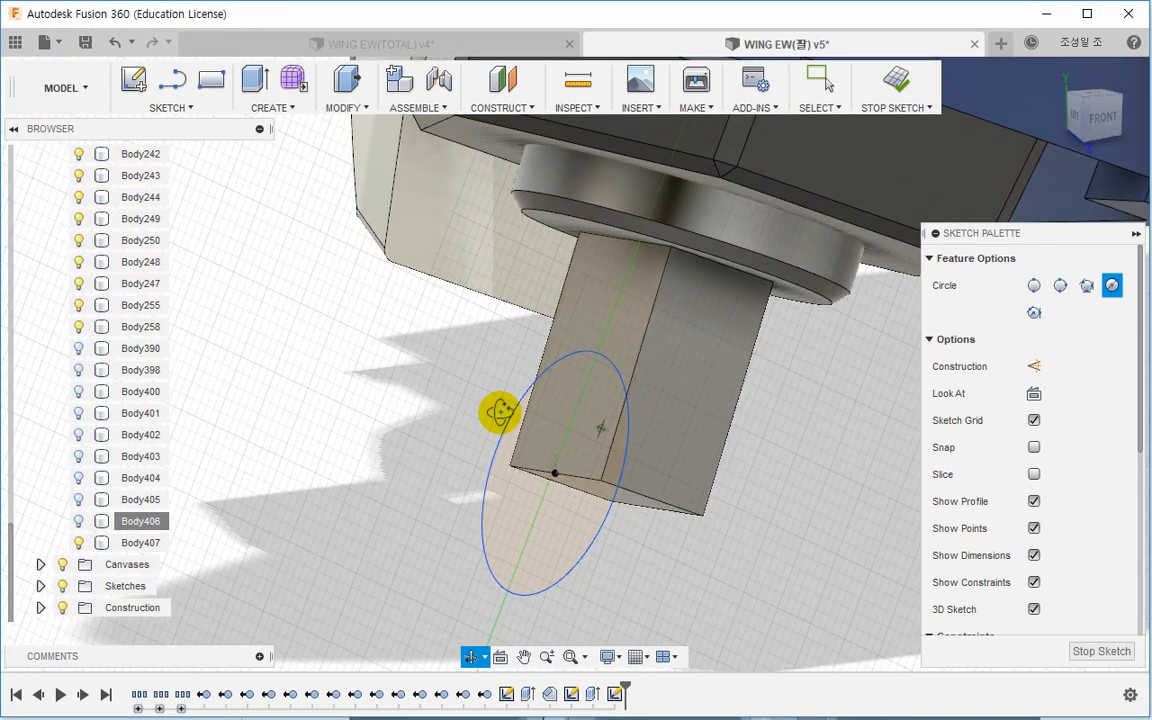
left_click(255, 79)
left_click(595, 448)
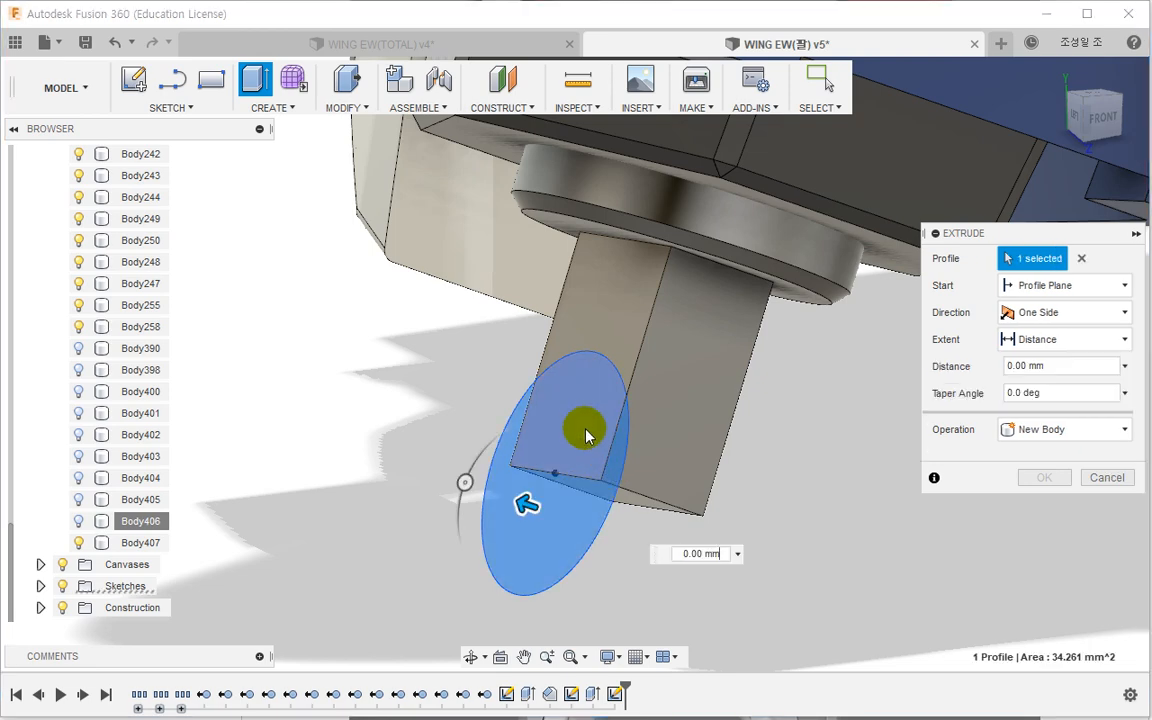
left_click(571, 437)
middle_click_drag(571, 437, 489, 409, "shift")
left_click_drag(548, 408, 663, 445)
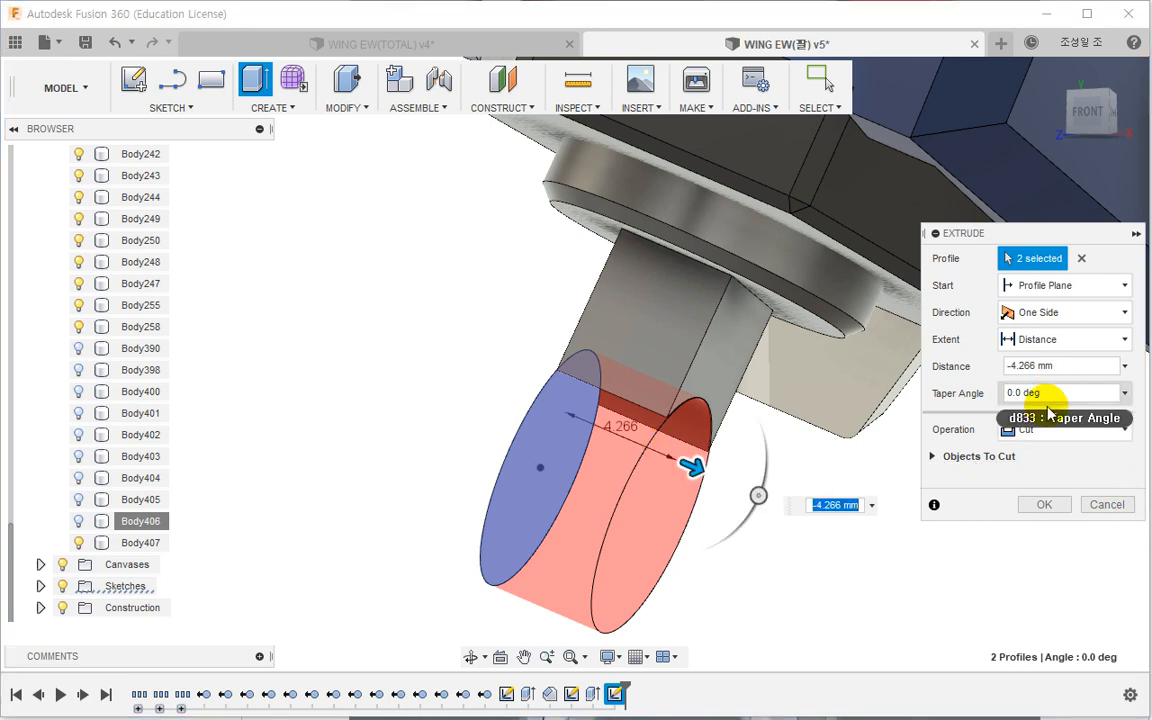
left_click(1012, 429)
left_click(1030, 456)
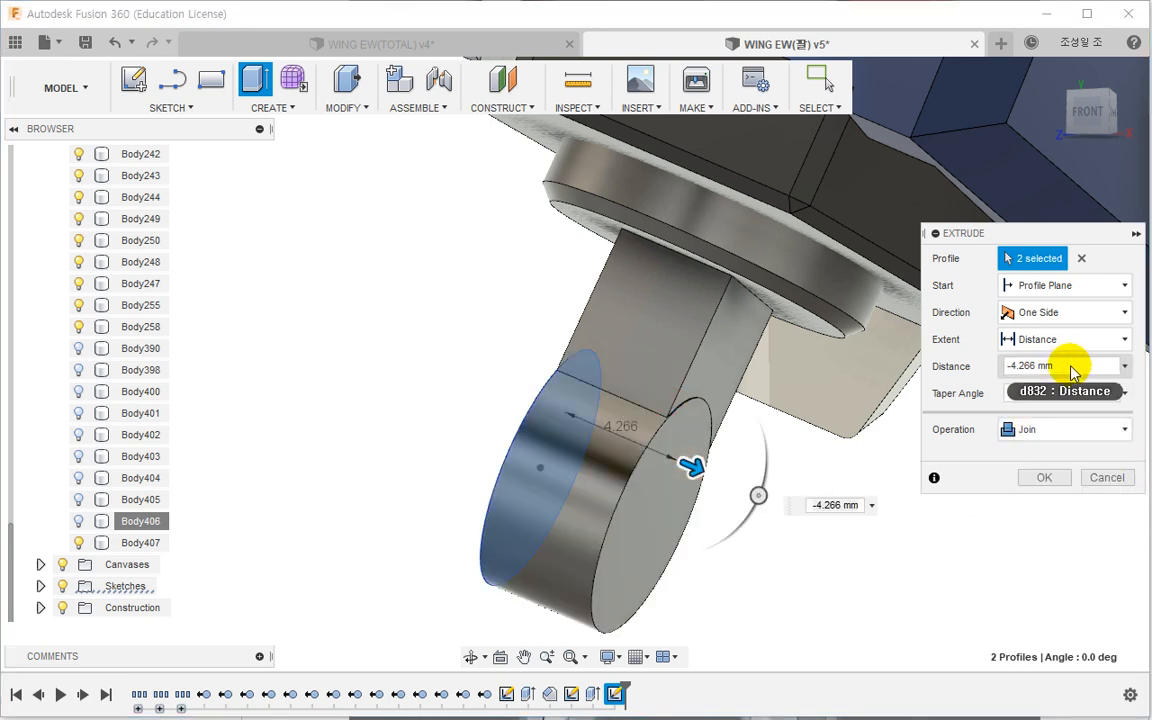
key("Return")
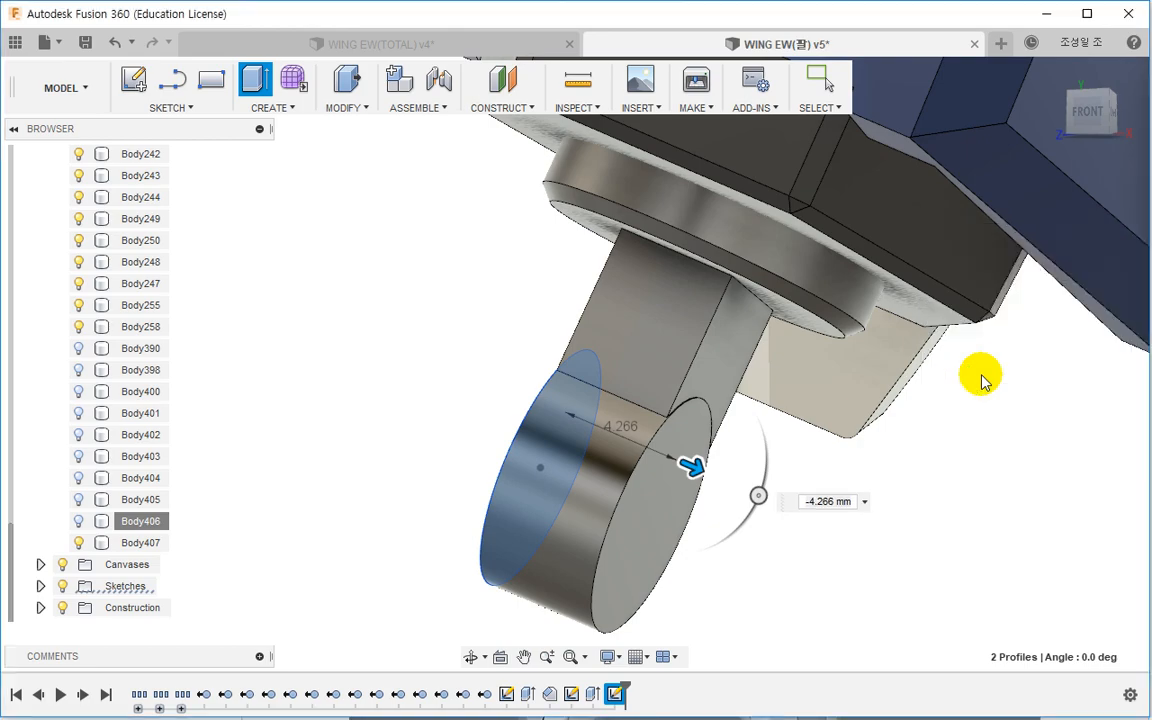
Step: Edit the rectangle's sketch on the disc and dimension the distance between its long sides to 4 mm
double_click(593, 693)
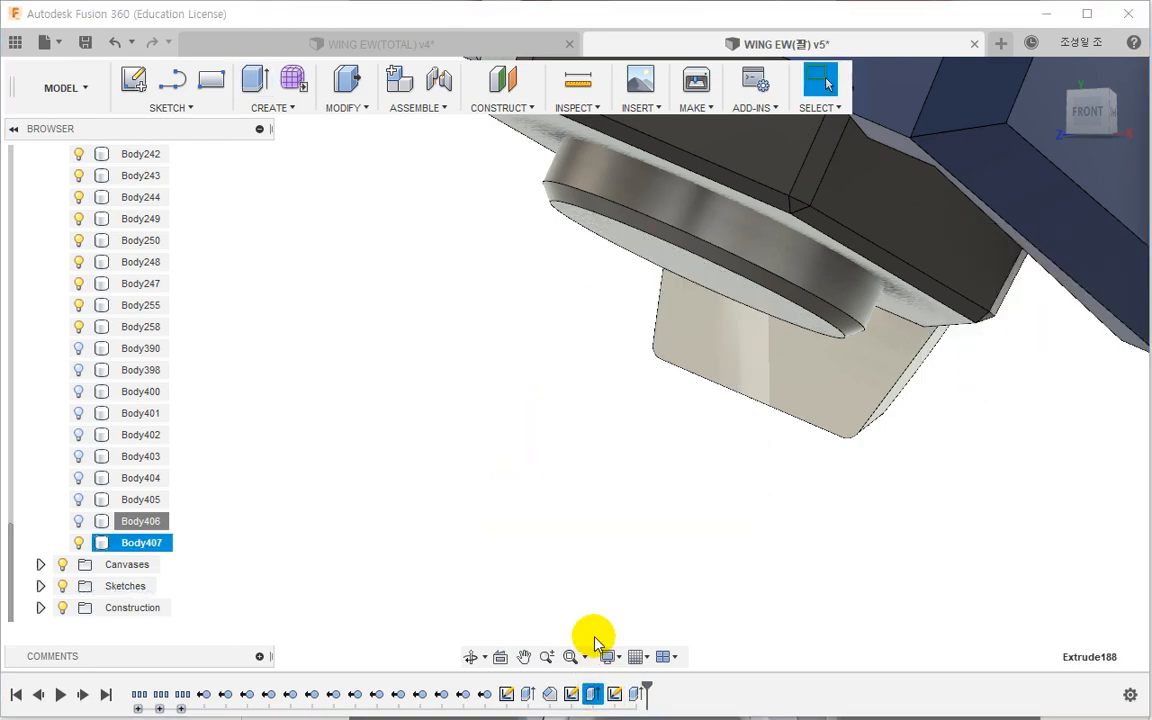
key("Escape")
double_click(571, 693)
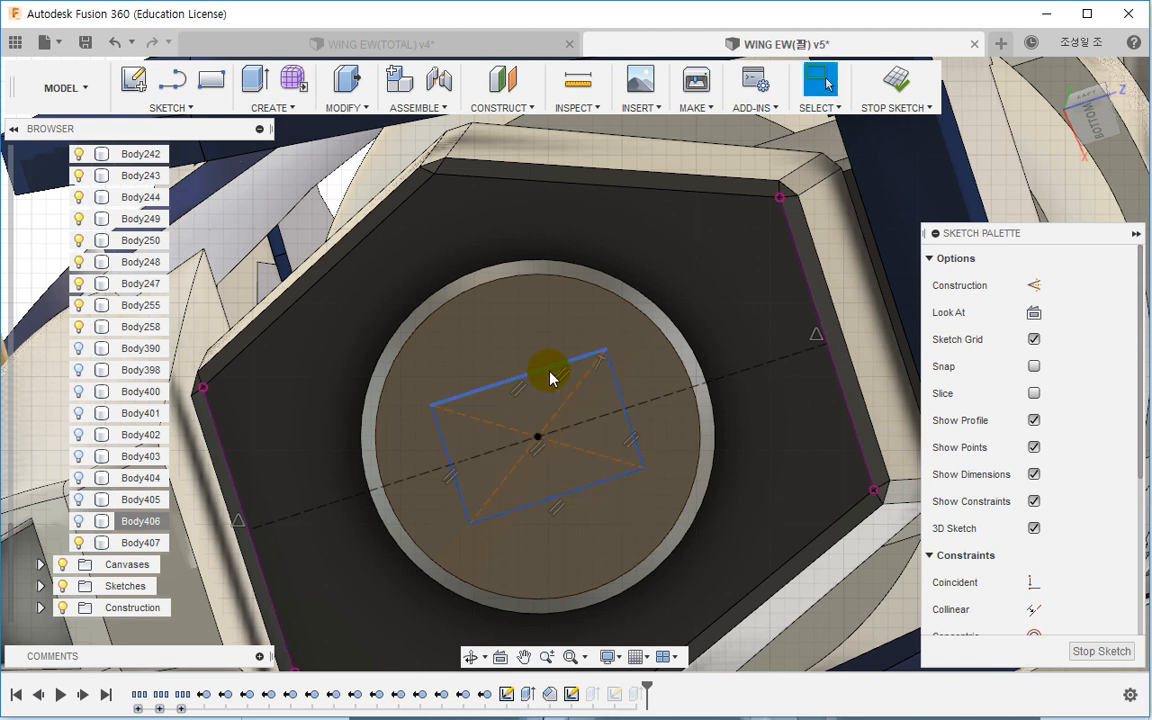
key("d")
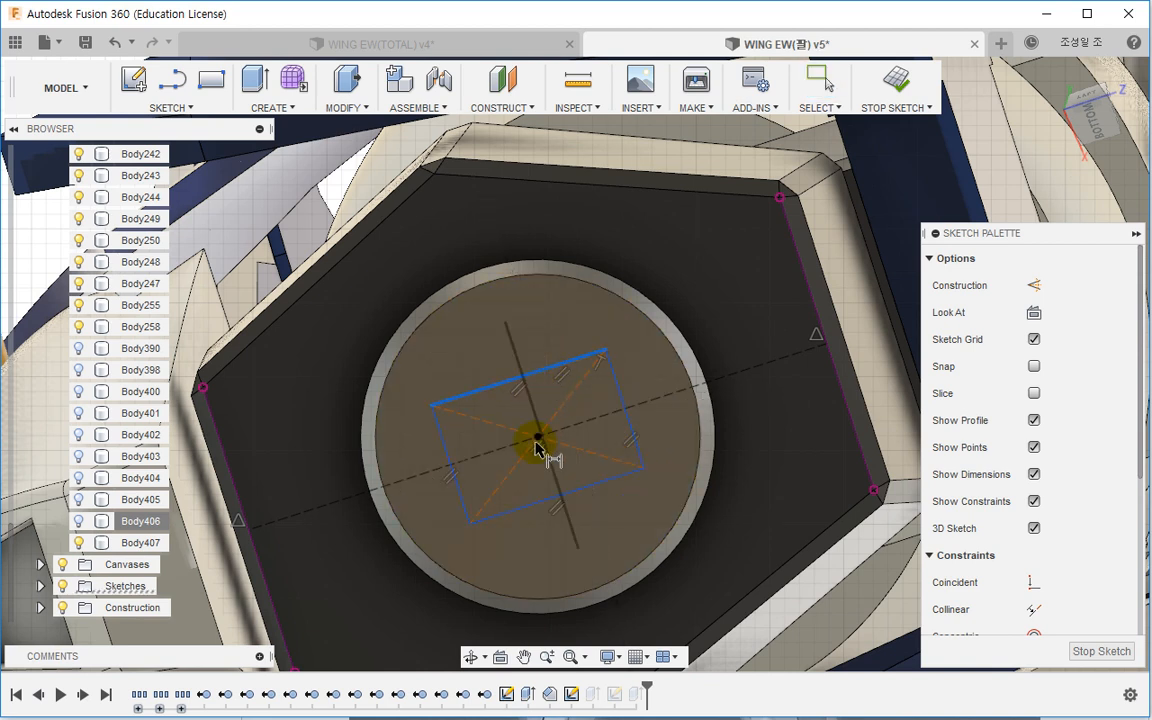
left_click(601, 476)
type("4")
key("Return")
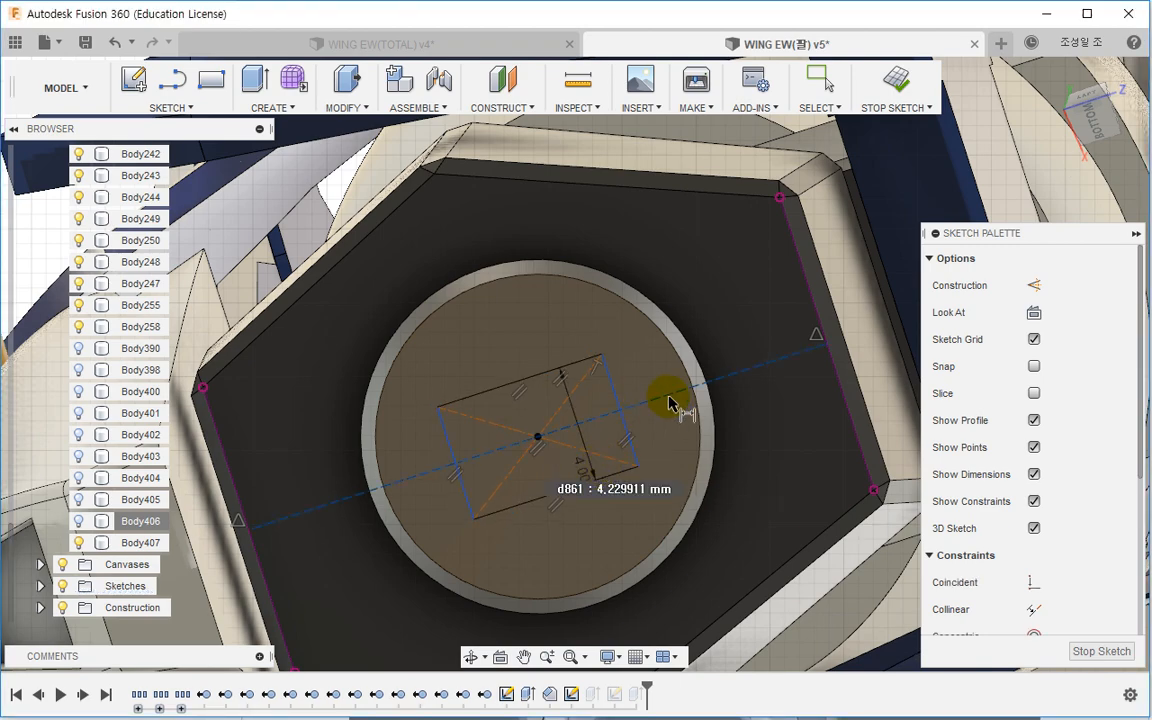
left_click(899, 79)
Step: Try shortening the peg's rectangular extrusion to 5.968 mm and to 4.91 mm
mouse_move(558, 445)
middle_mouse_down("shift")
mouse_move(527, 416)
mouse_move(542, 432)
middle_mouse_up("shift")
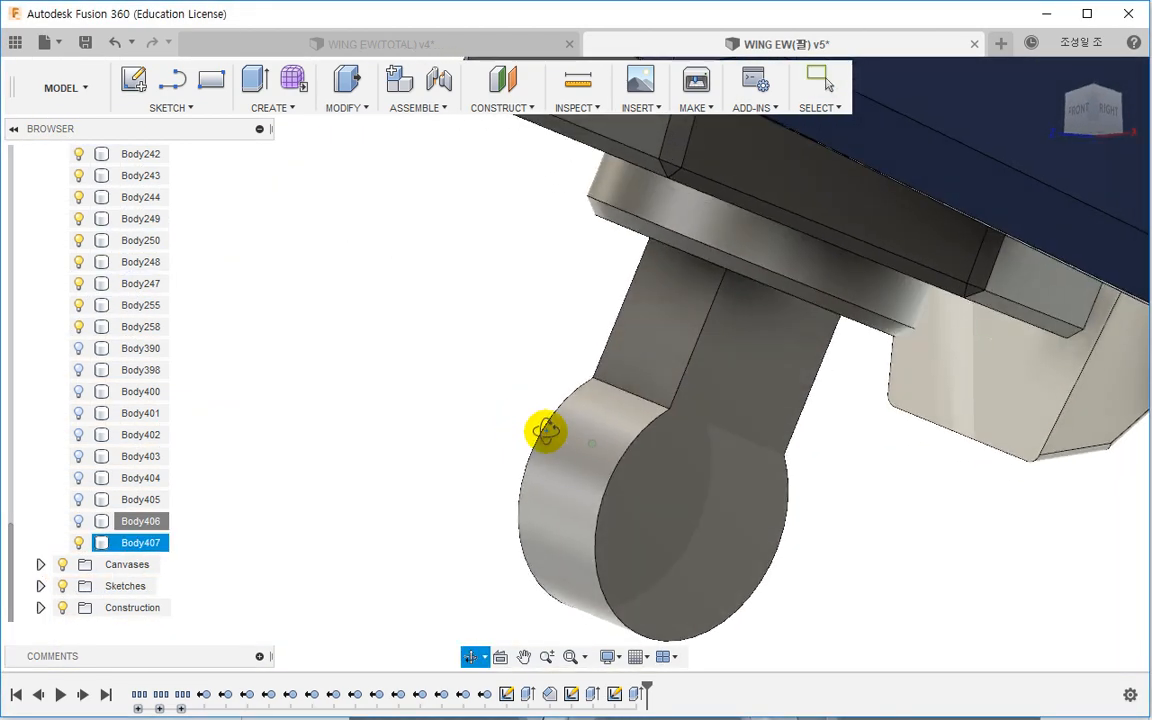
double_click(590, 693)
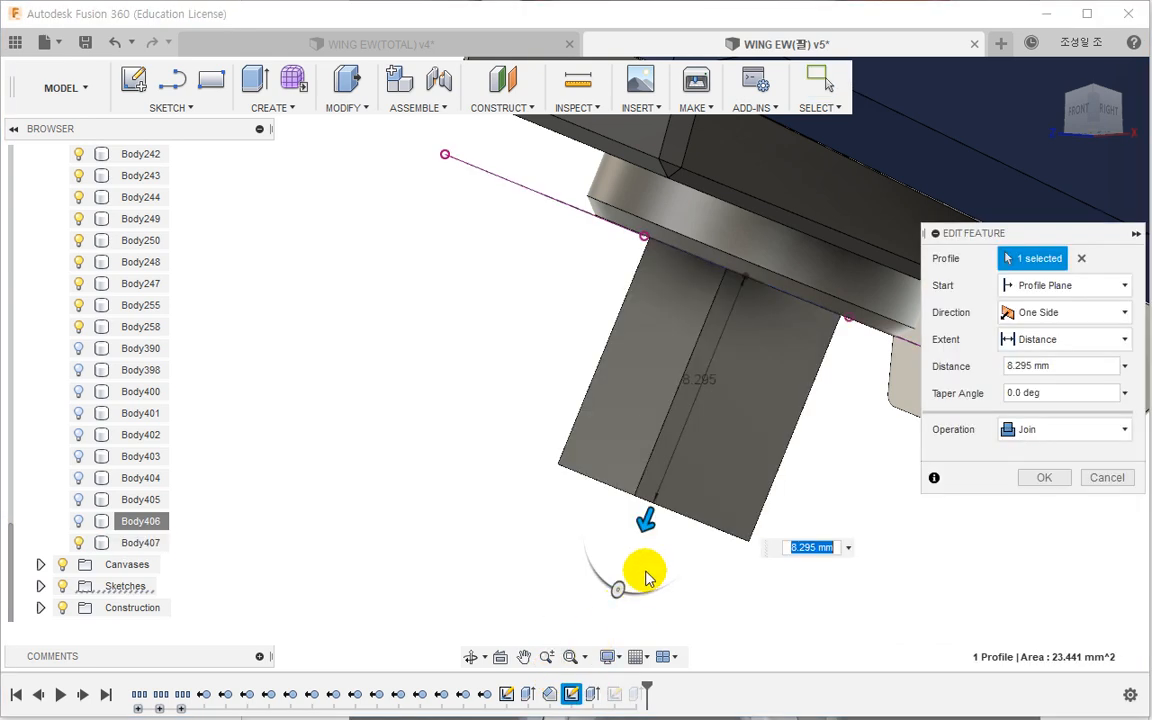
left_click_drag(645, 524, 672, 459)
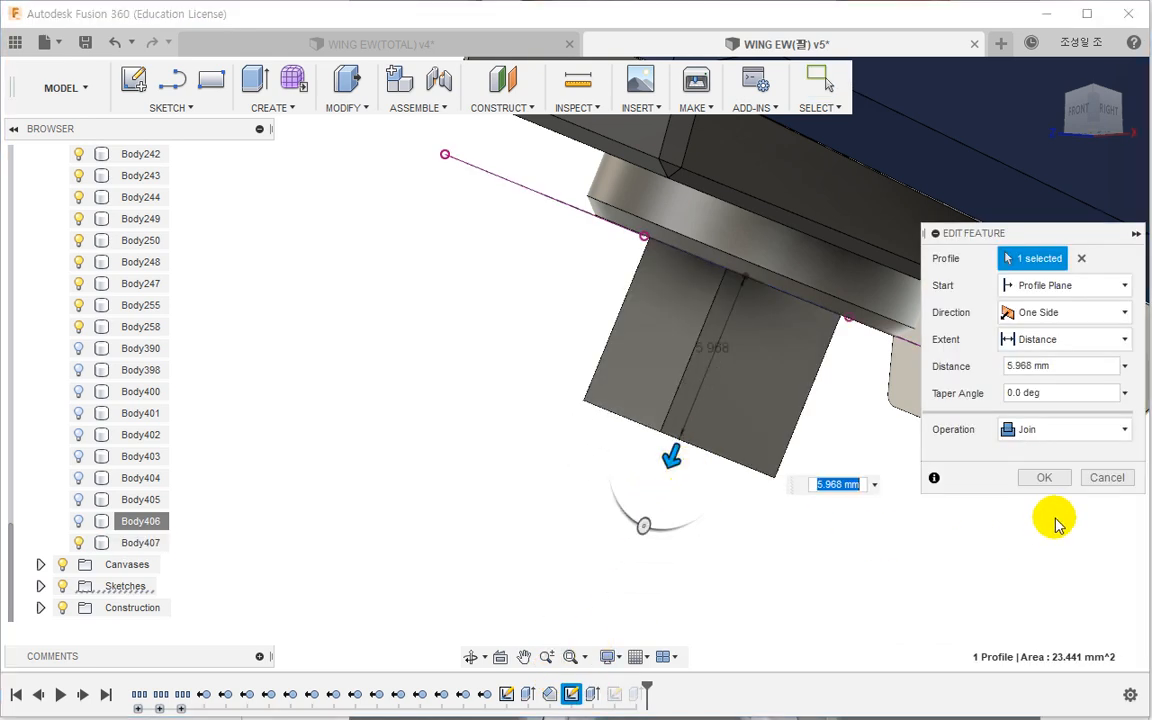
left_click(1046, 480)
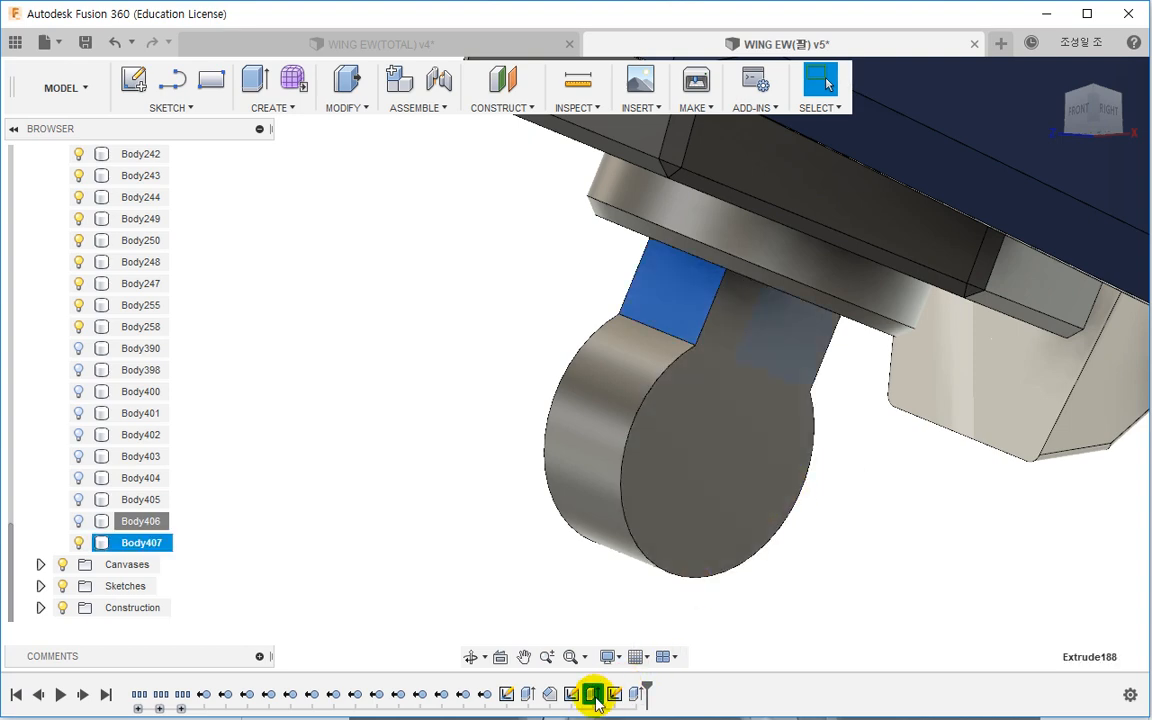
double_click(593, 694)
left_click_drag(671, 459, 681, 429)
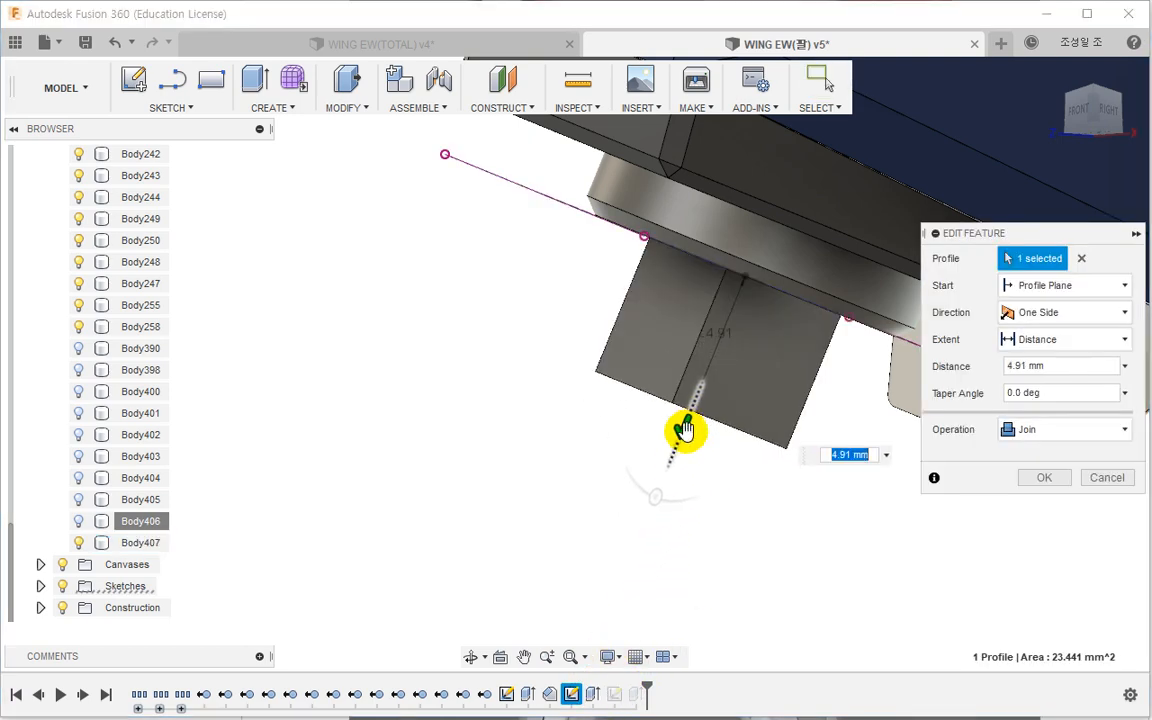
left_click(1033, 478)
Step: Set the distance of the peg's rectangular extrusion to about 4.1 mm
middle_click_drag(718, 533, 732, 531, "shift")
double_click(594, 698)
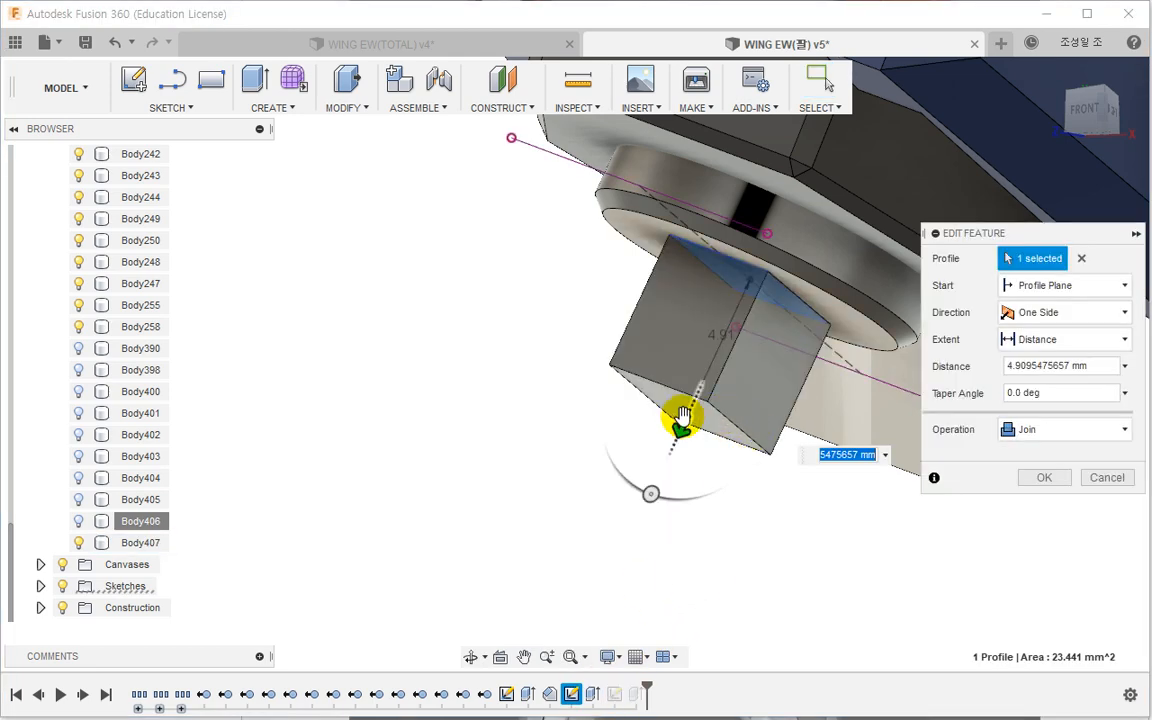
left_click_drag(684, 417, 691, 403)
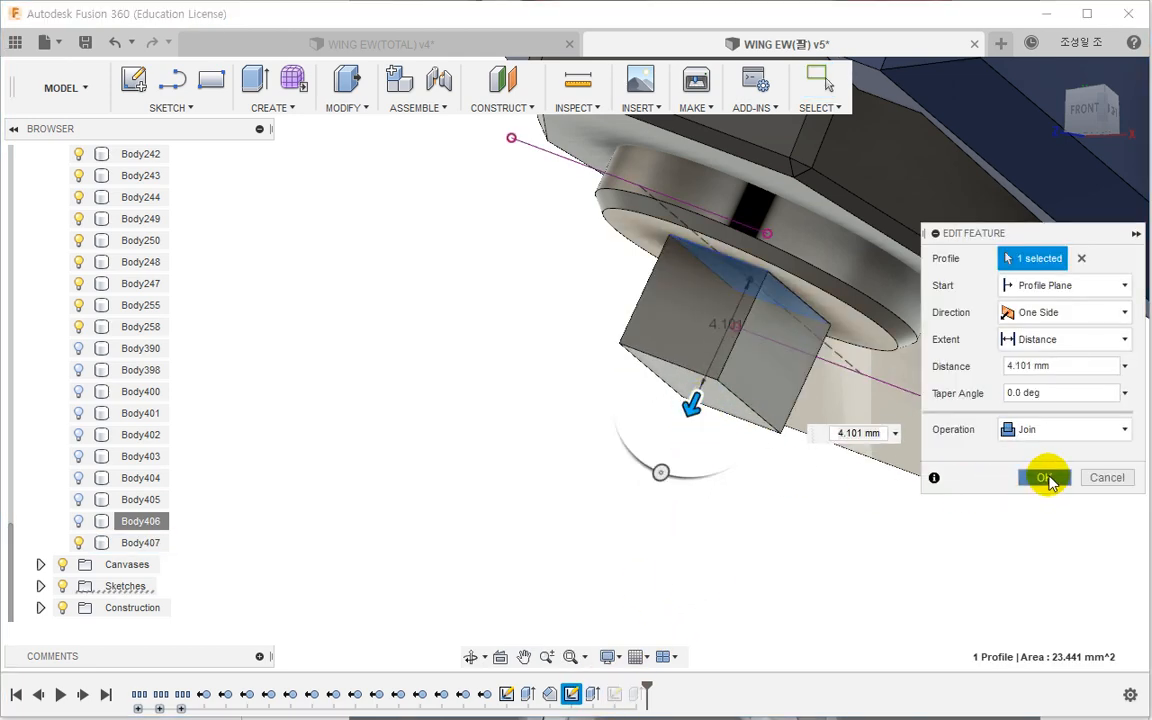
left_click(1046, 478)
middle_click_drag(730, 404, 684, 430, "shift")
left_click(405, 452)
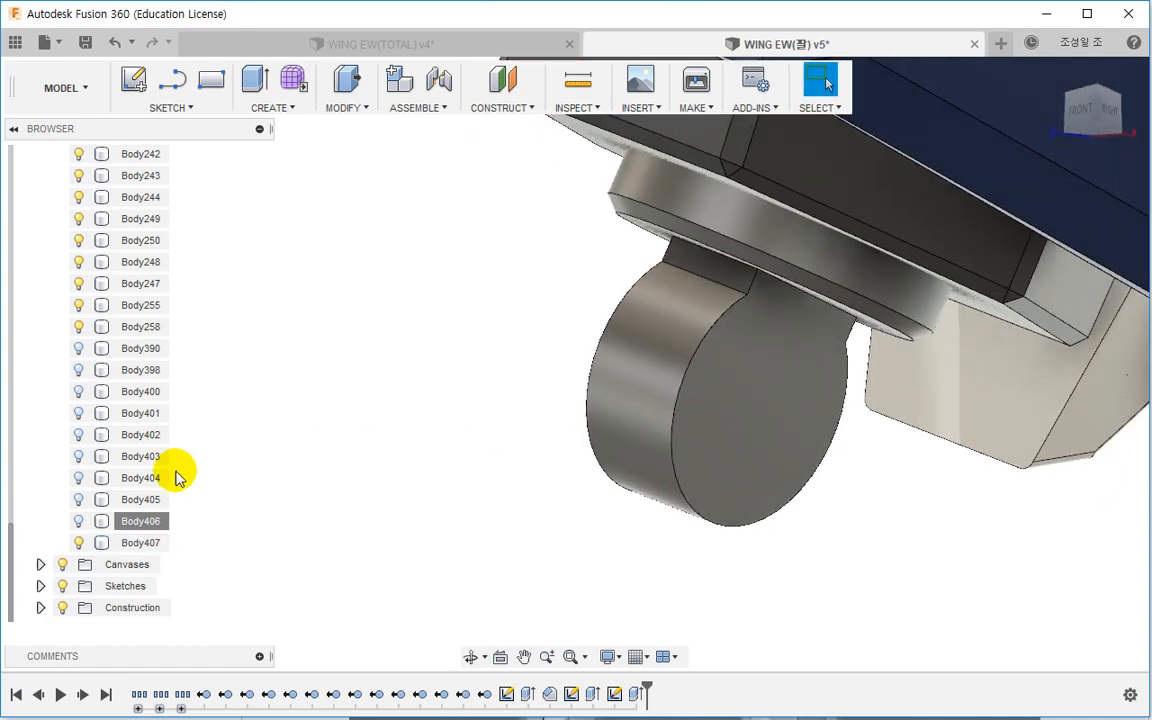
Step: Show all the hidden hand bodies from Body390 through Body406
left_click(134, 348)
left_click(137, 521, "shift")
right_click(137, 521)
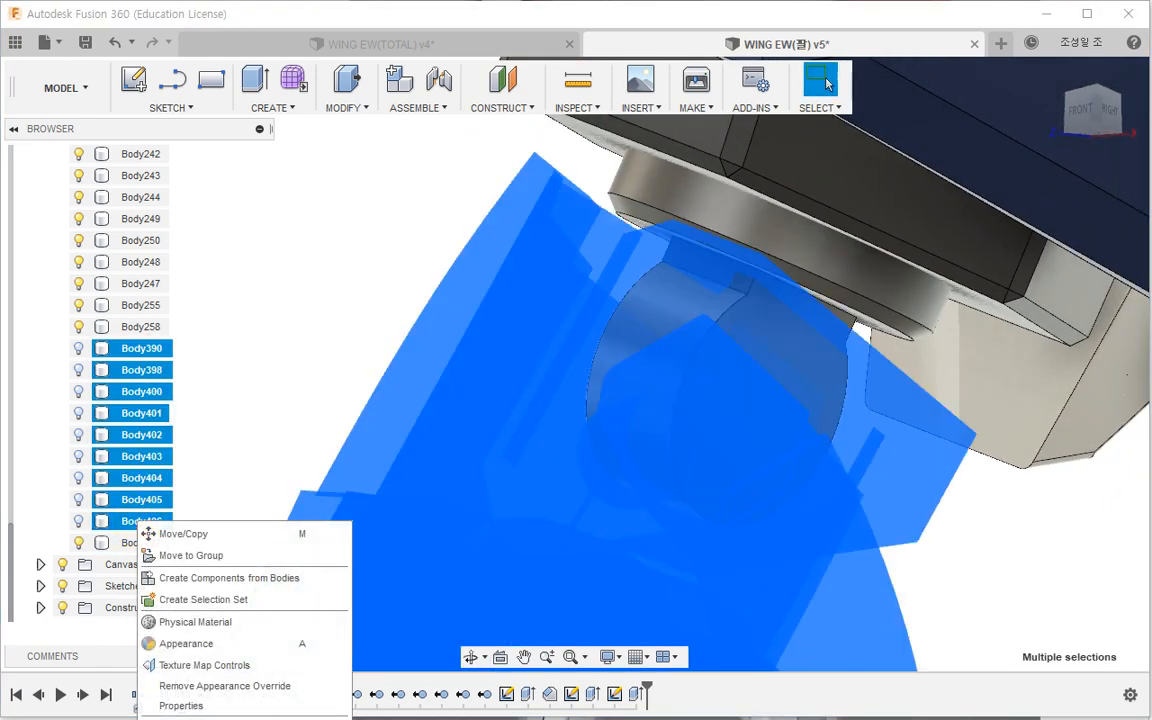
left_click(200, 716)
scroll(275, 475, "down", 1)
left_click(262, 362)
Step: Rotate the wrist joint body with its disc and peg by -90 degrees about the Z axis
middle_click_drag(312, 411, 262, 422, "shift")
middle_click_drag(340, 404, 380, 420, "shift")
scroll(440, 445, "down", 5)
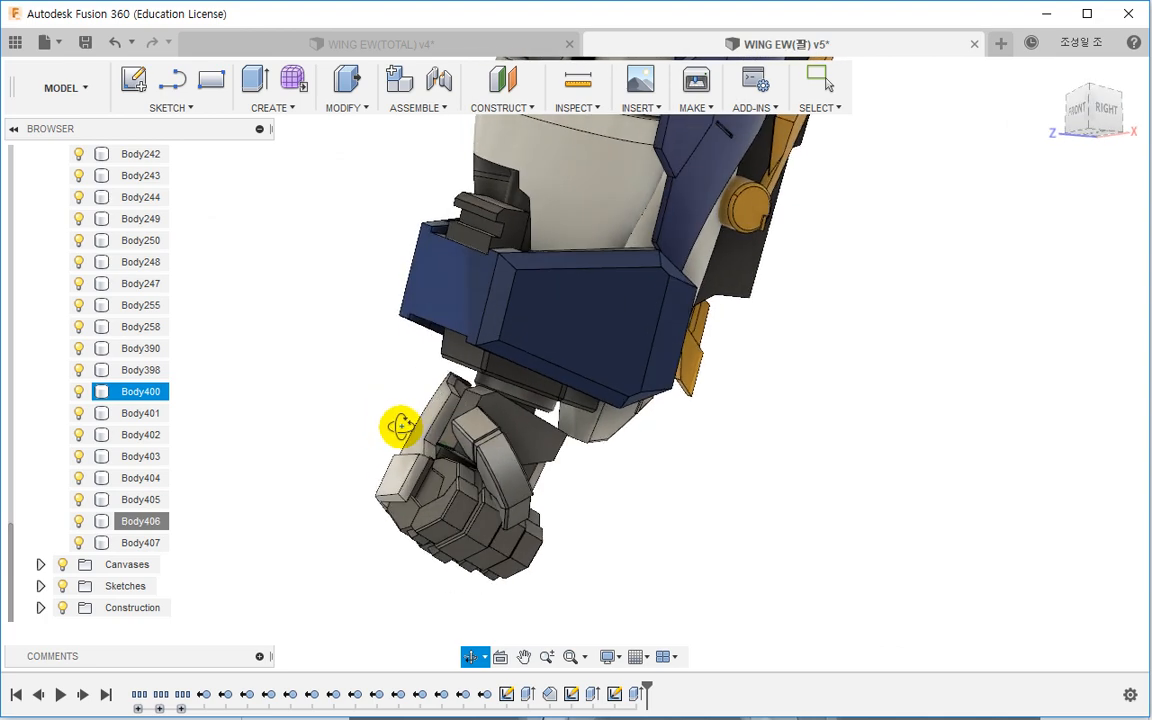
scroll(453, 386, "up", 5)
middle_click_drag(480, 428, 452, 430, "shift")
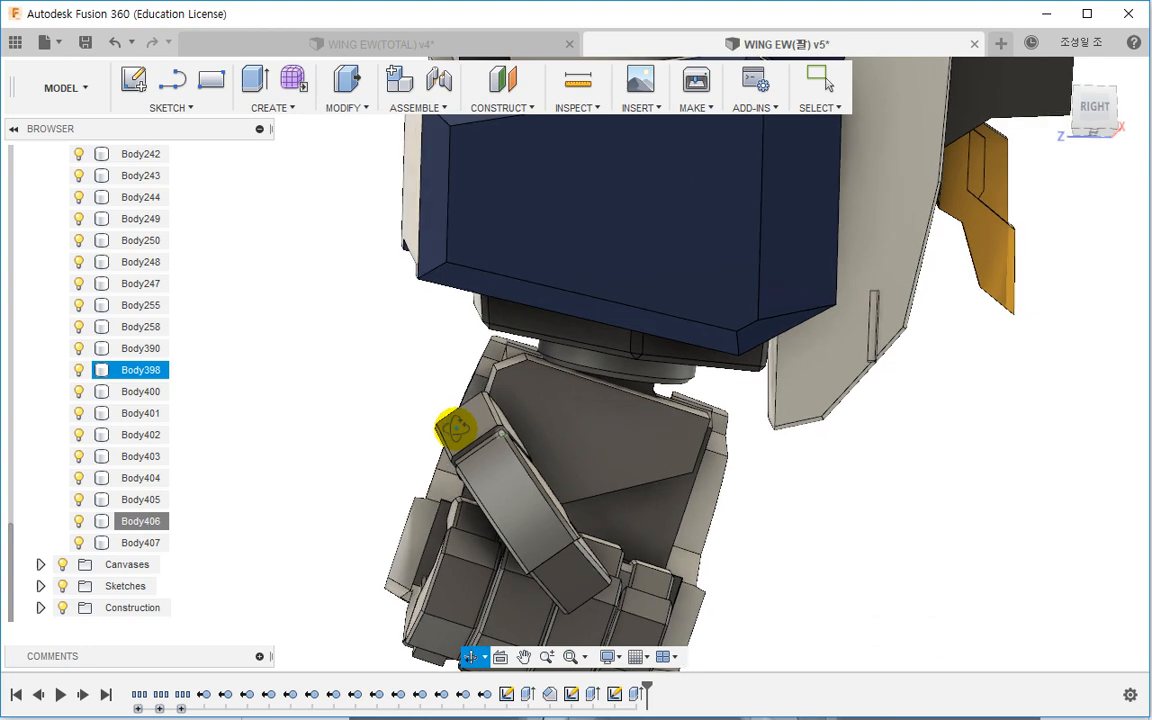
scroll(613, 447, "up", 2)
middle_click_drag(613, 447, 555, 386, "shift")
left_click(350, 108)
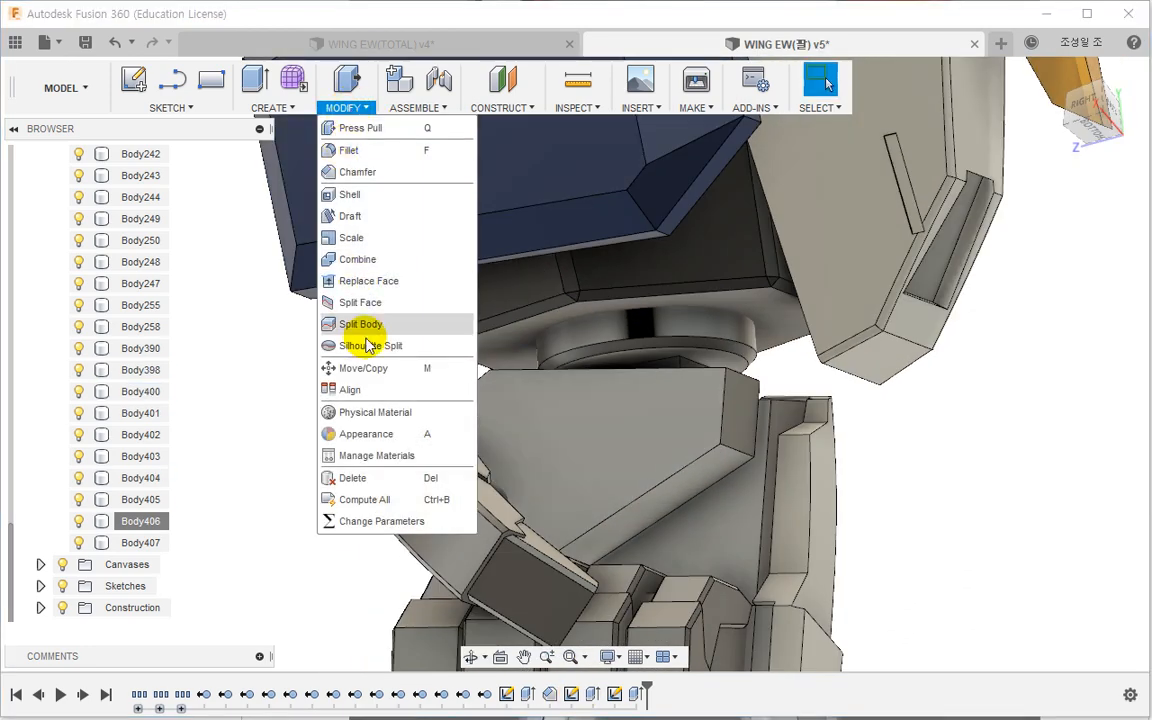
left_click(372, 363)
left_click(650, 356)
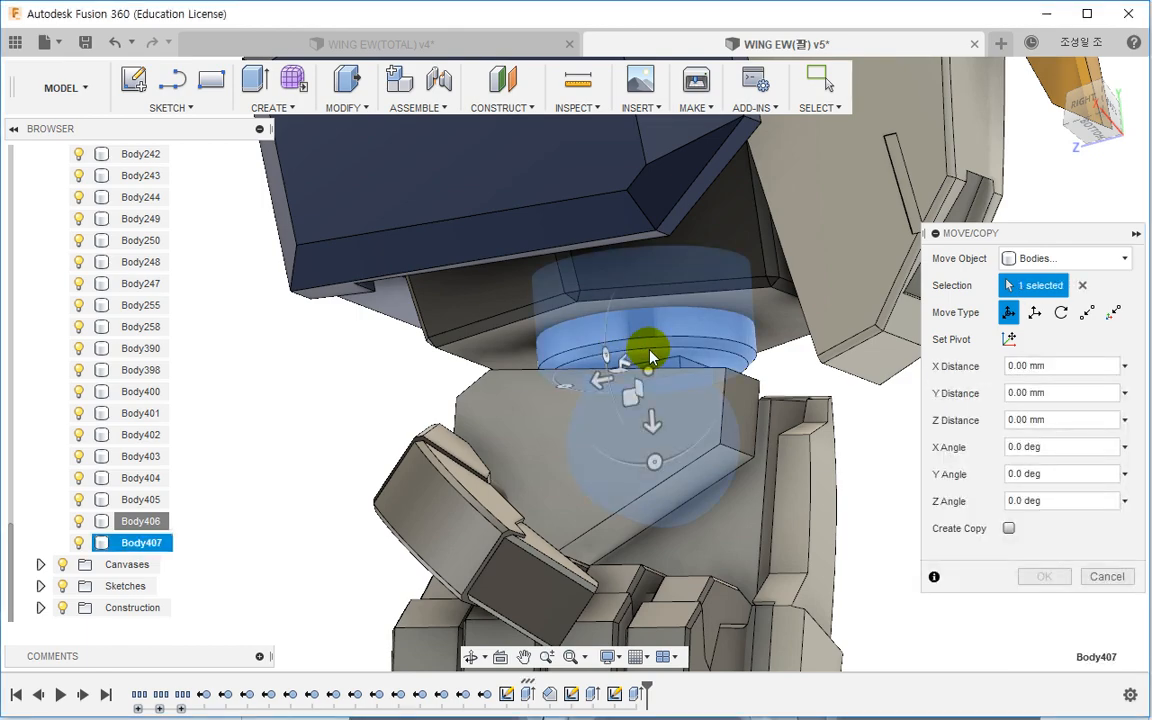
middle_click_drag(648, 352, 630, 322, "shift")
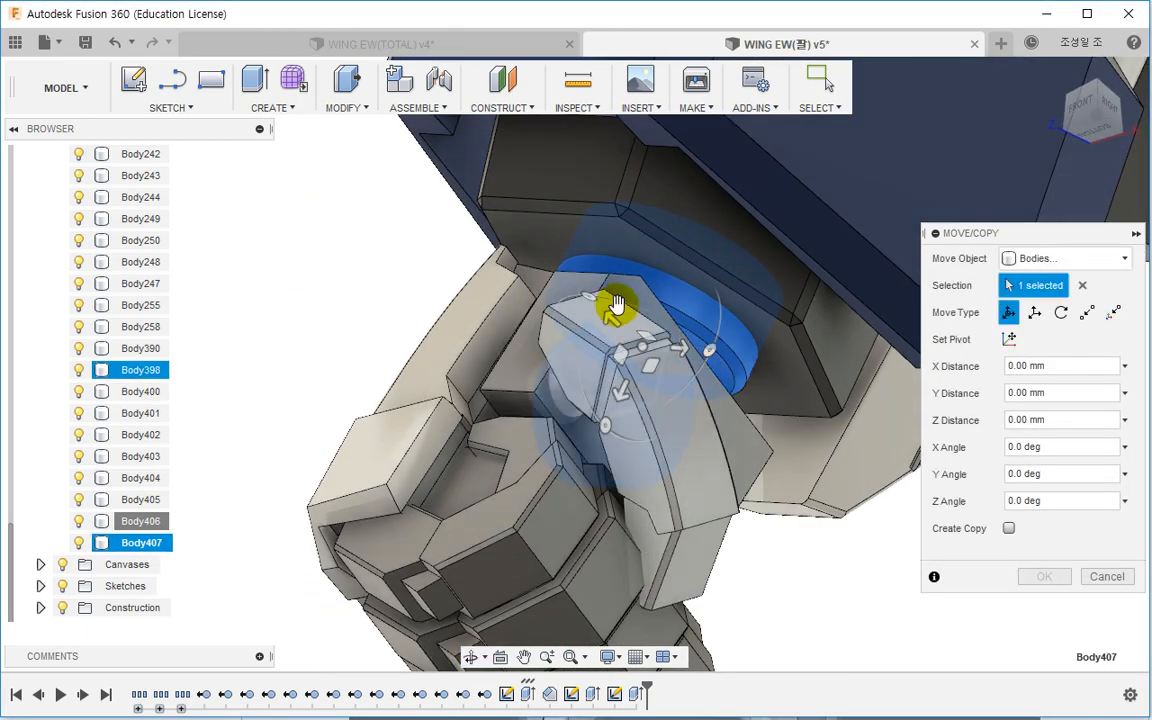
left_click_drag(588, 292, 648, 308)
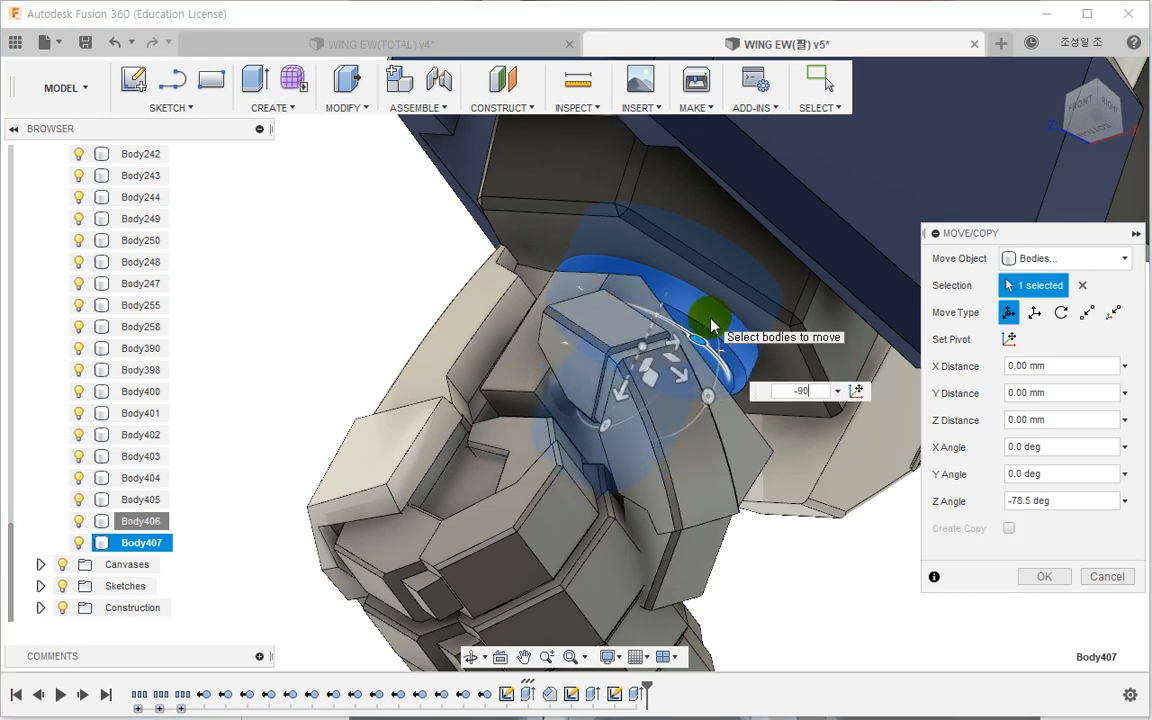
key("Return")
Step: Examine from several sides how the rotated wrist peg fits between the forearm and the hand
middle_click_drag(620, 370, 569, 425, "shift")
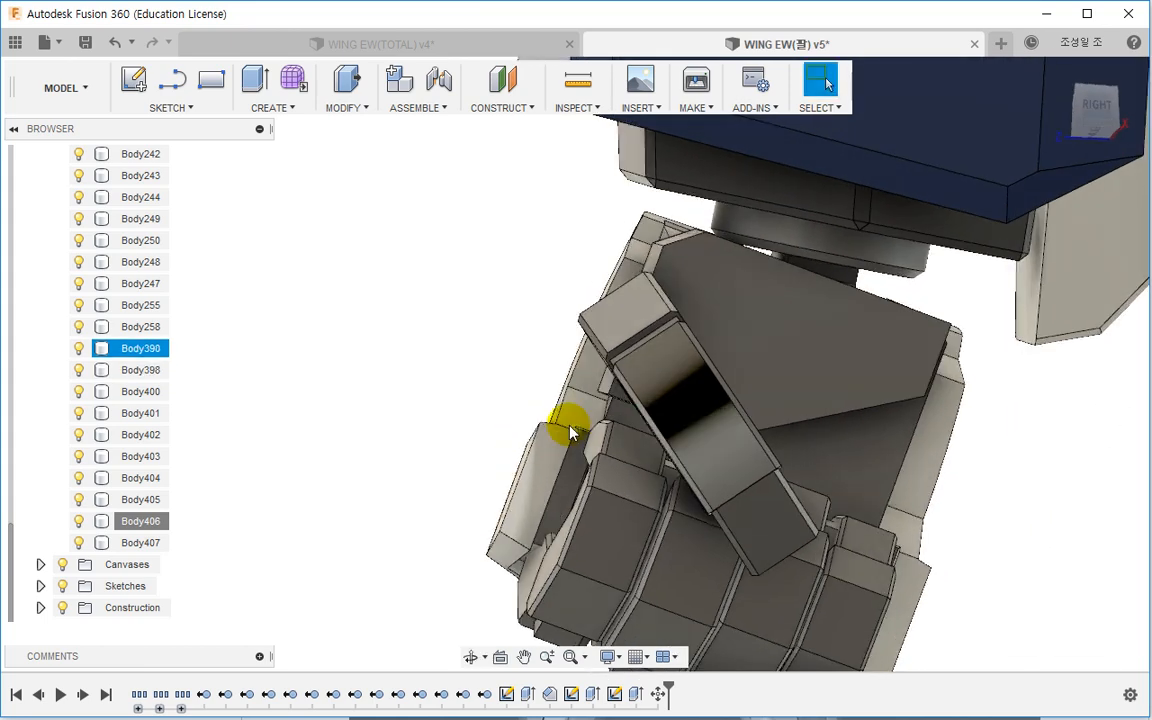
scroll(569, 425, "down", 1)
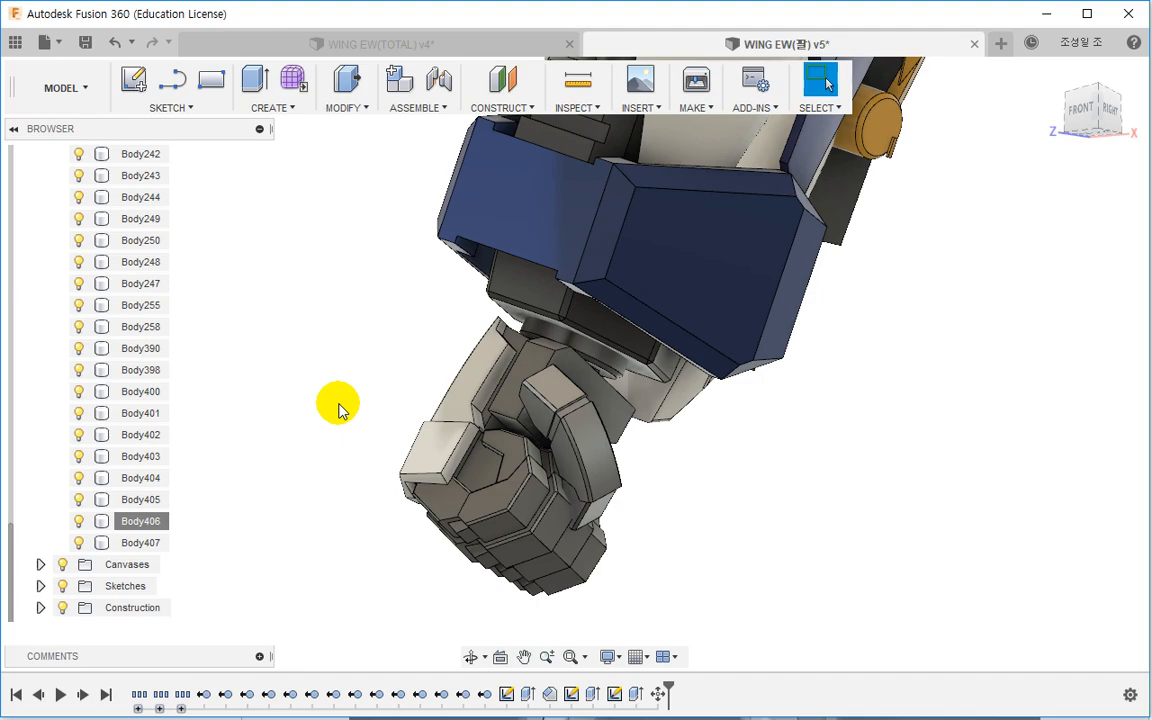
middle_click_drag(379, 407, 424, 373, "shift")
scroll(578, 347, "up", 5)
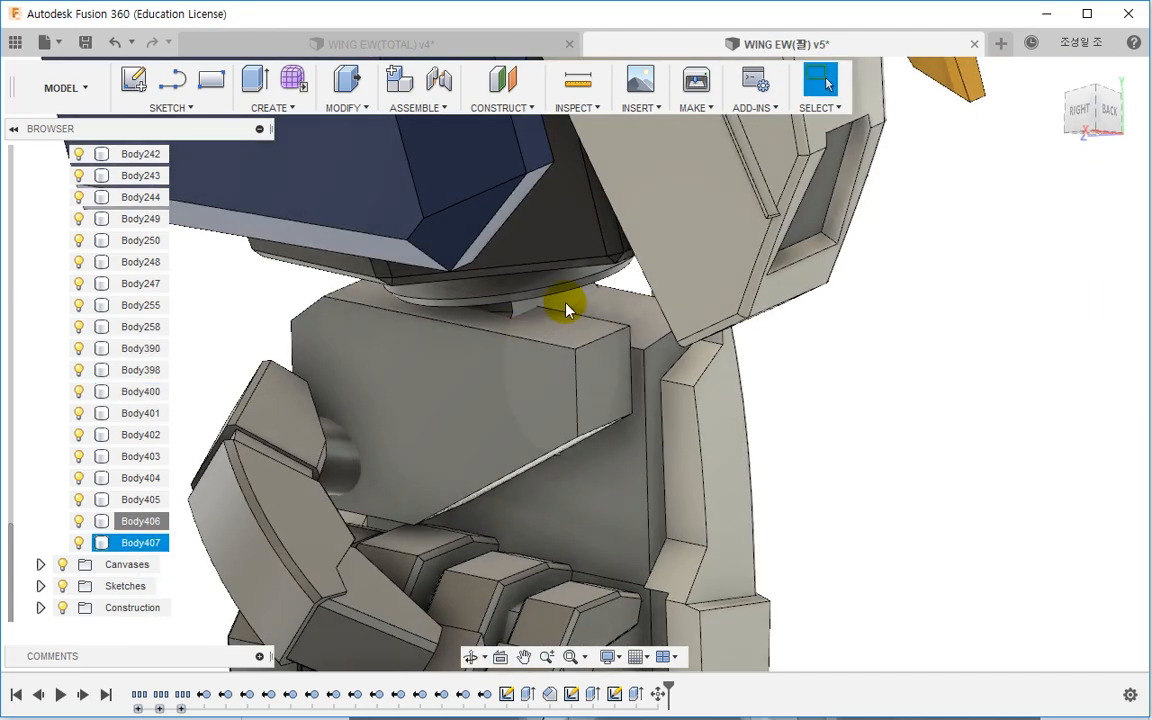
left_click(560, 301)
middle_click_drag(560, 301, 600, 370, "shift")
scroll(617, 478, "down", 6)
Step: Create a sketch on the shoulder block's outer octagonal face and draw a 19 mm horizontal line between its side-edge midpoints
scroll(671, 311, "up", 3)
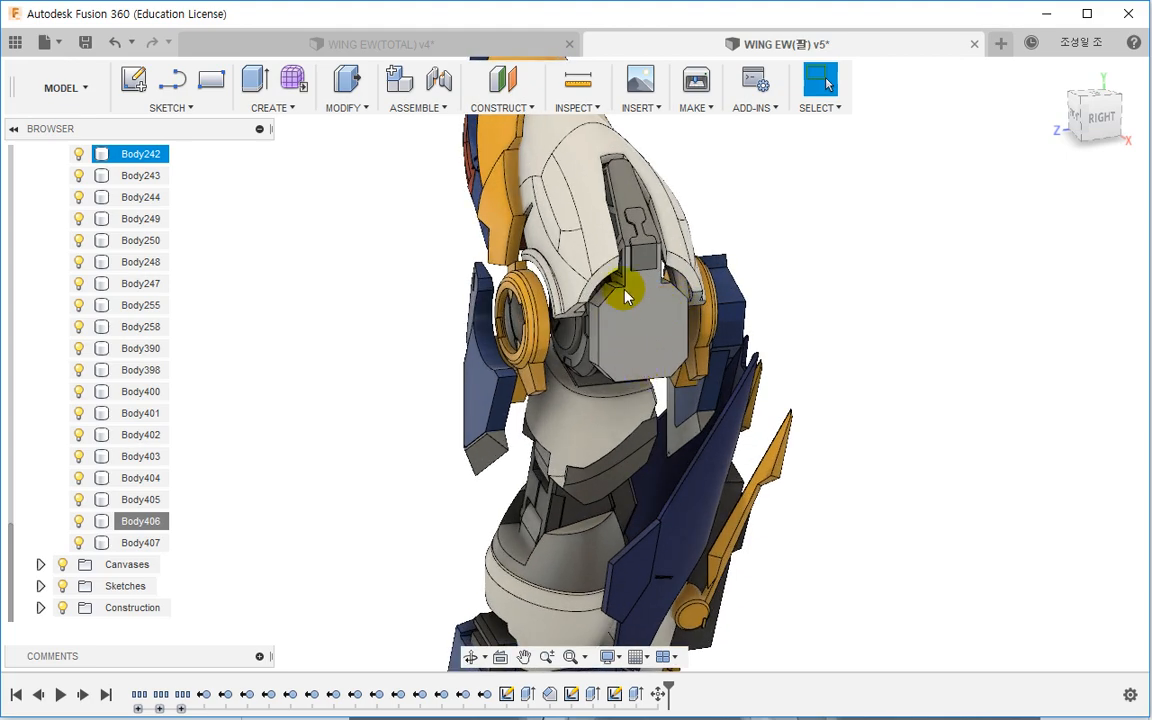
scroll(661, 332, "up", 4)
left_click(635, 329)
right_click(633, 340)
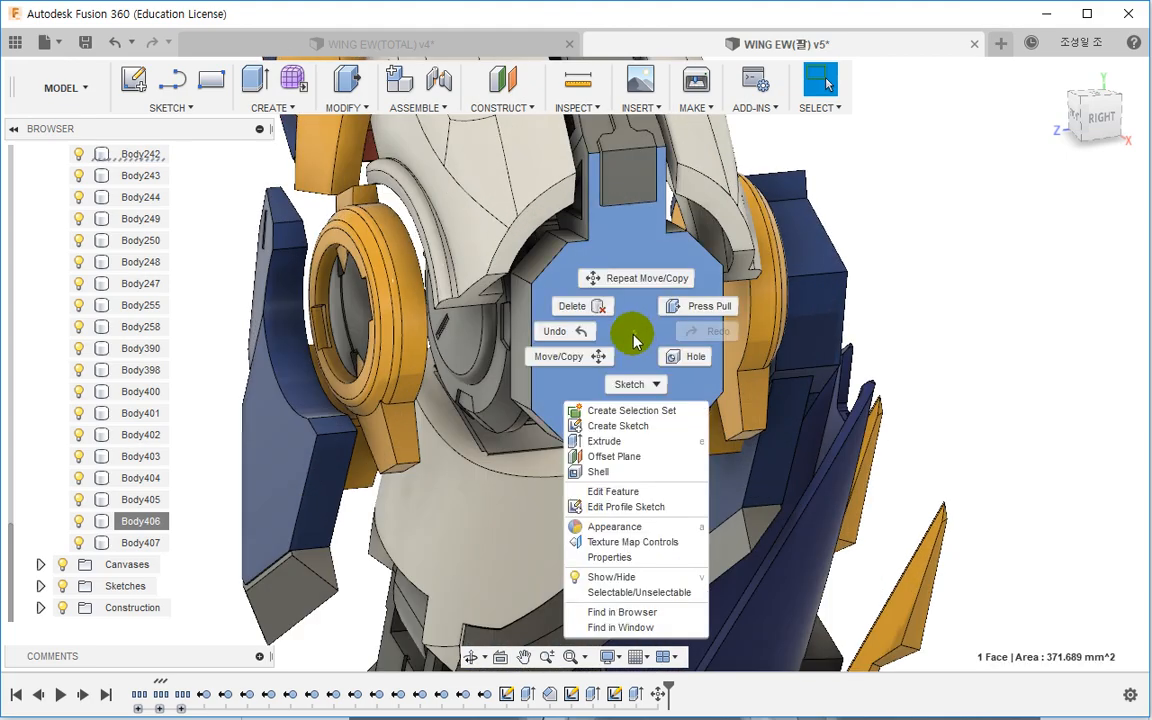
left_click(597, 425)
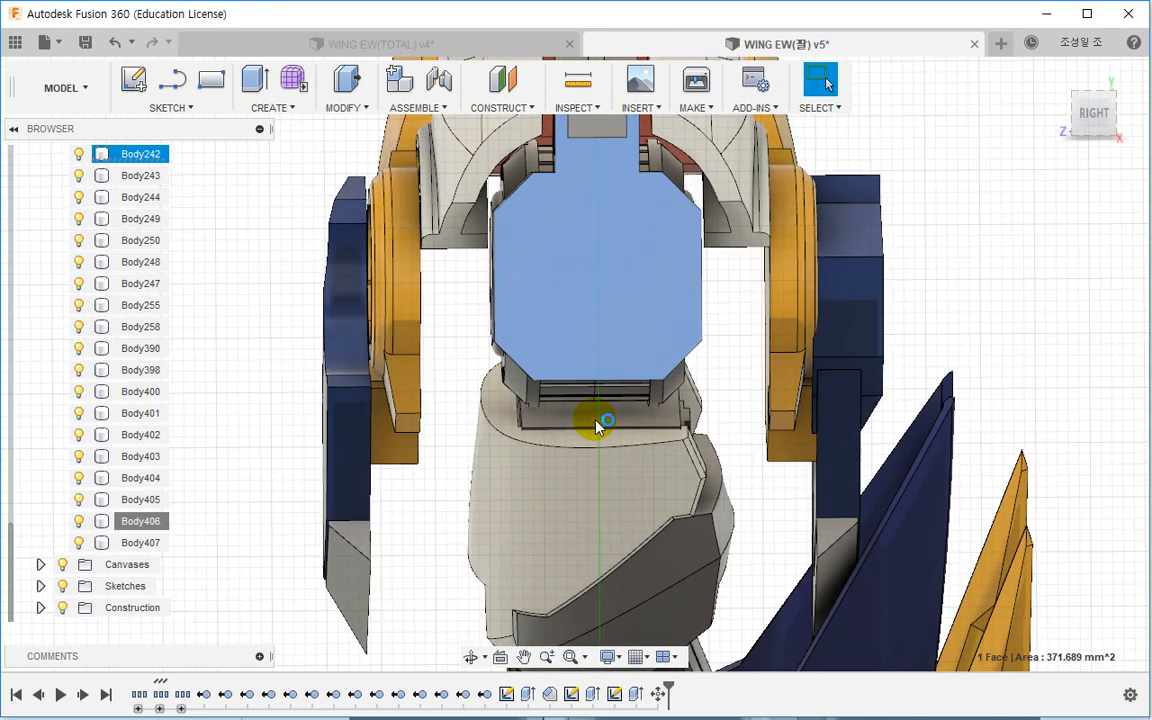
mouse_move(571, 450)
middle_mouse_down("shift")
mouse_move(627, 419)
mouse_move(714, 421)
mouse_move(584, 440)
mouse_move(555, 411)
middle_mouse_up("shift")
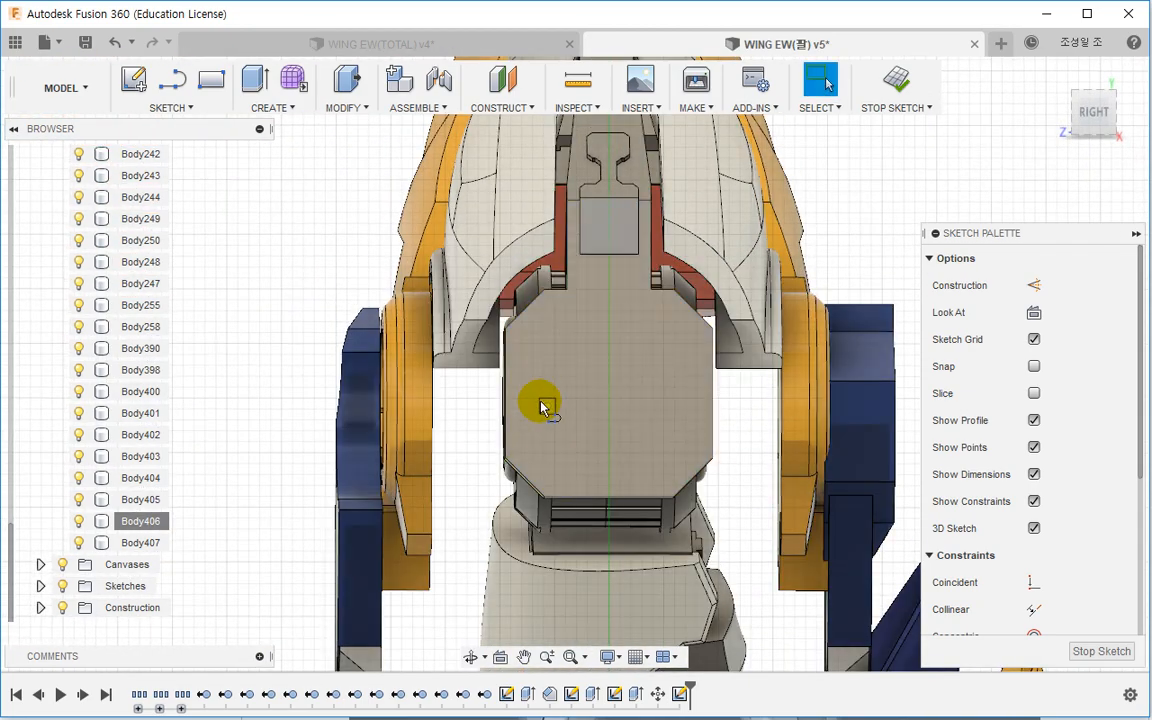
middle_click_drag(511, 402, 580, 413, "shift")
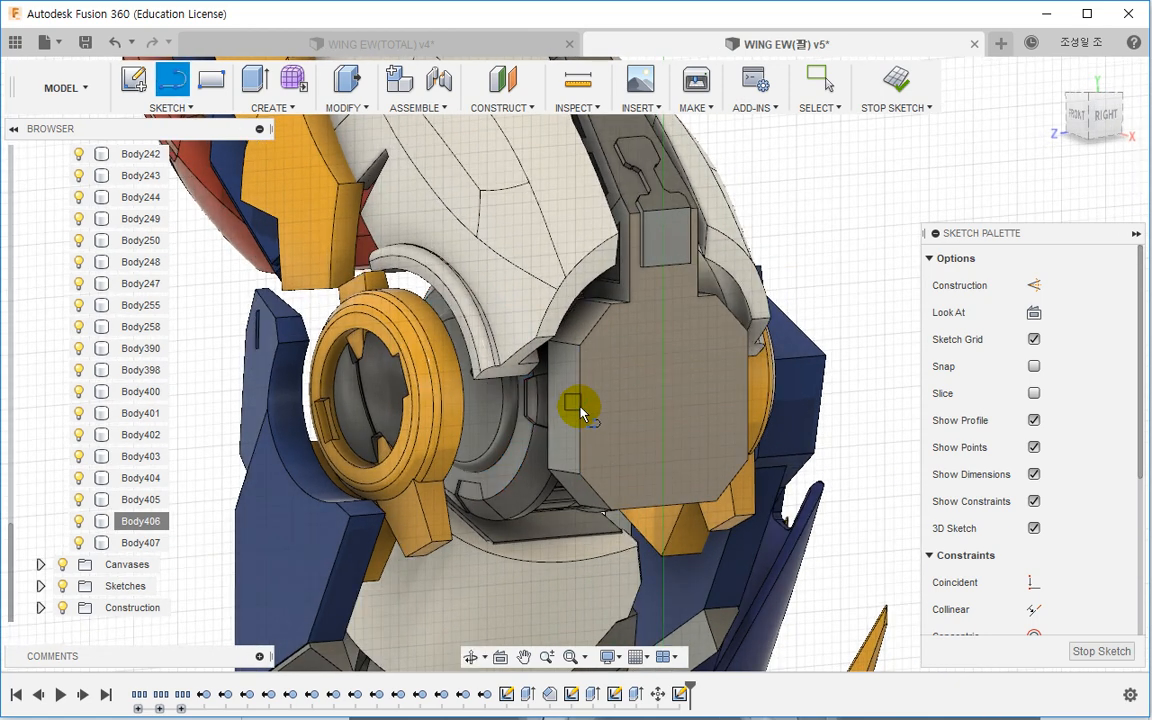
left_click(576, 406)
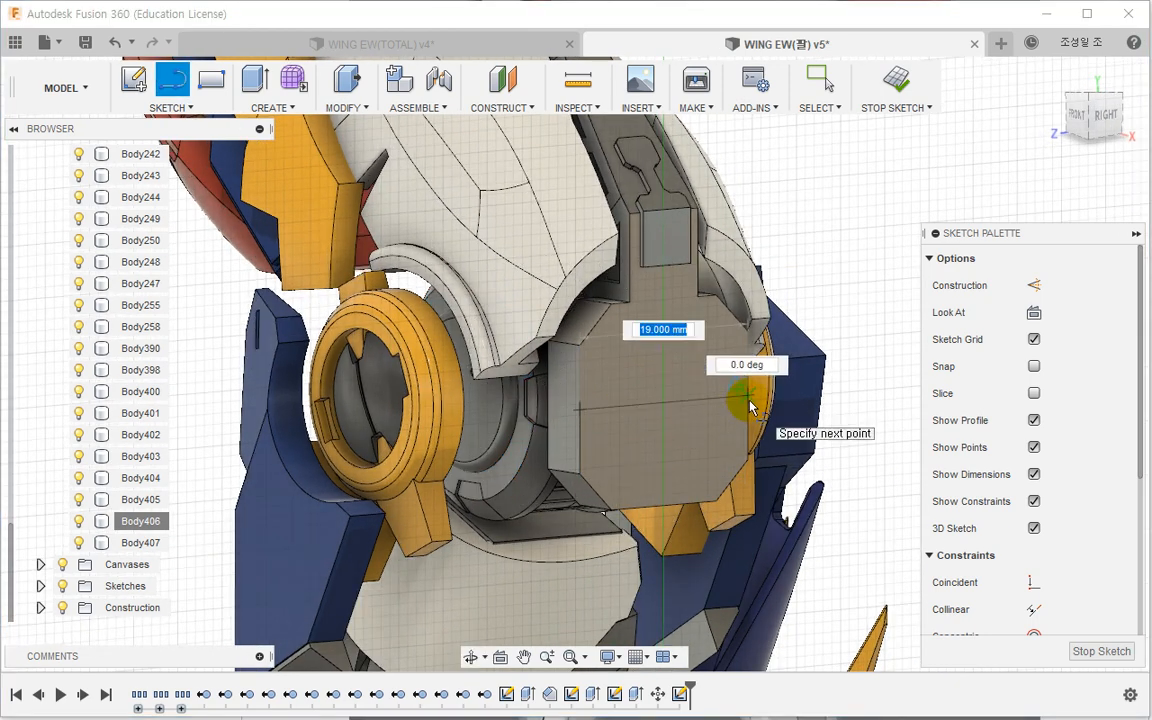
left_click(740, 399)
key("Escape")
Step: Draw a 10 mm diameter circle centred on the midpoint of the horizontal line
key("c")
left_click(661, 406)
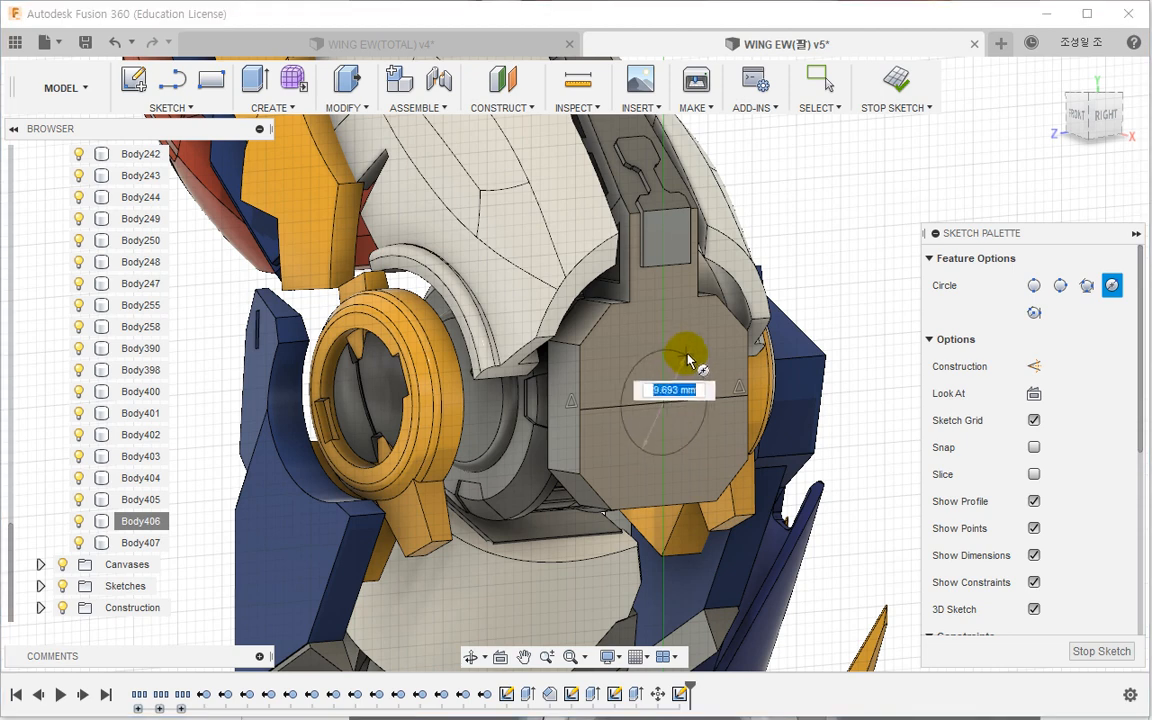
key("Return")
key("Escape")
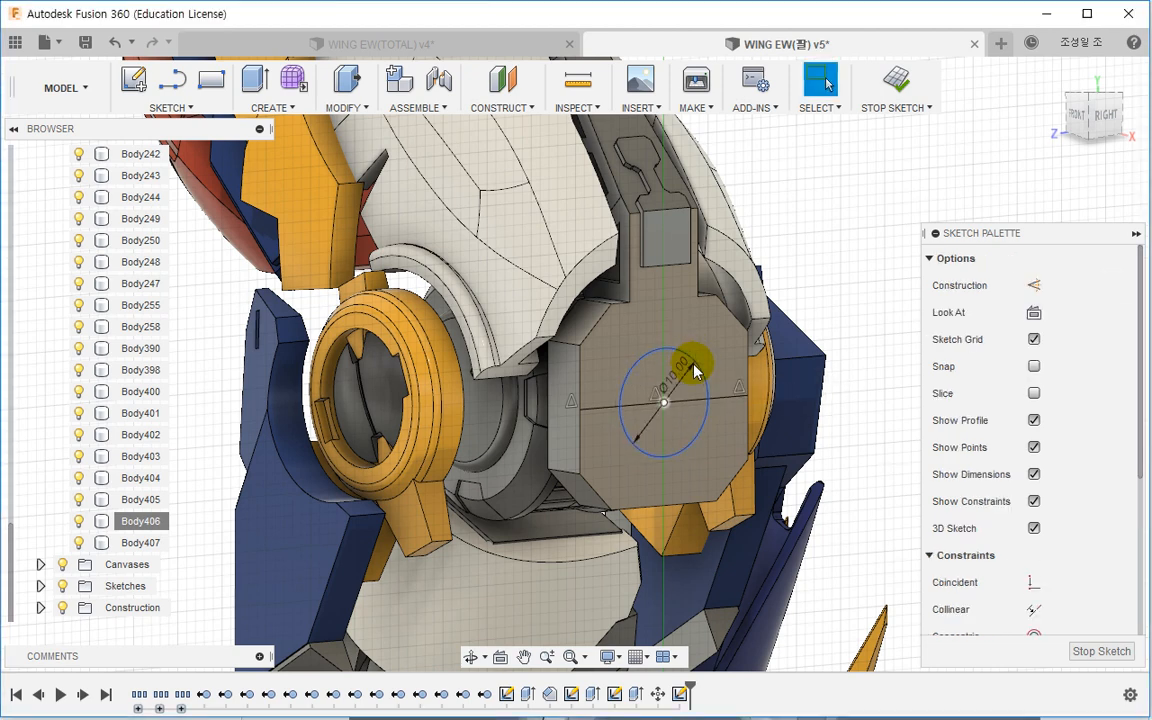
Step: Set the circle's diameter to 12 mm and convert the horizontal line to construction geometry
double_click(679, 375)
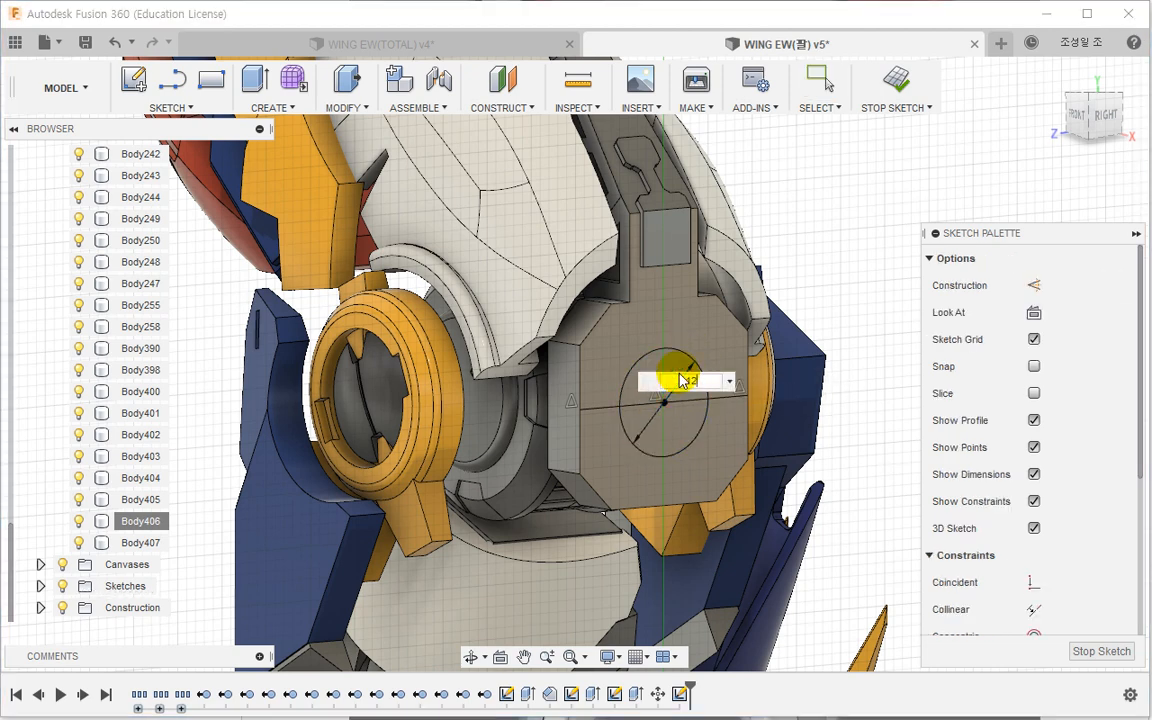
type("12")
key("Return")
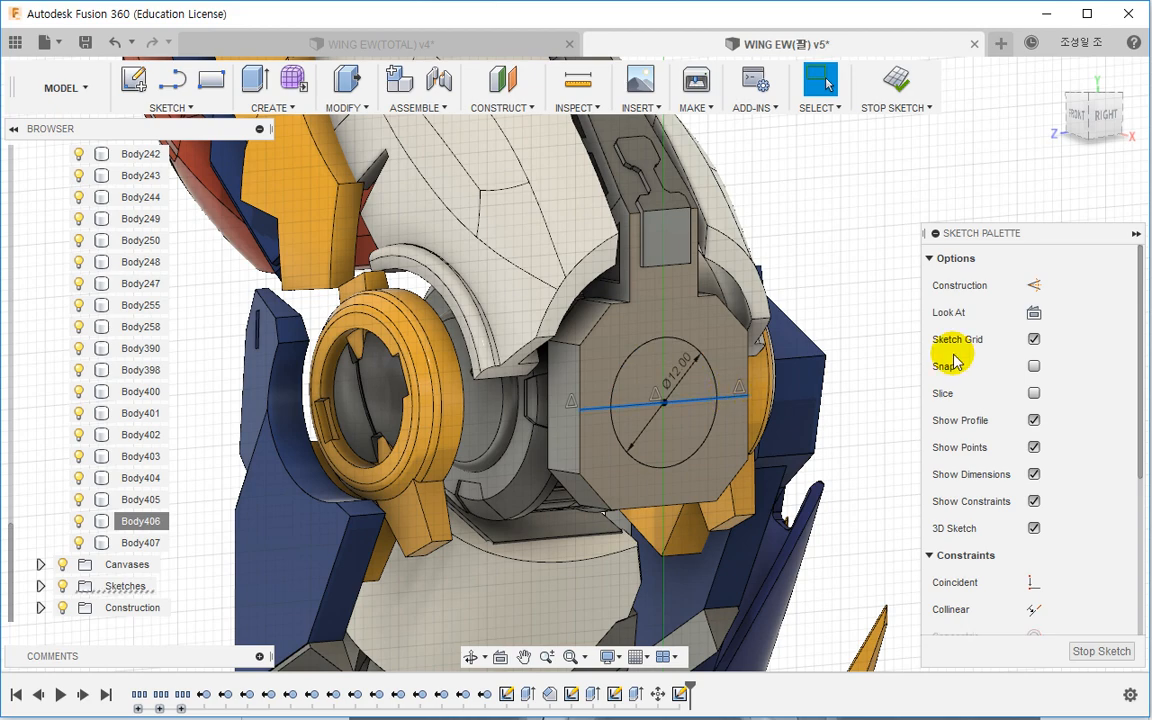
left_click(1034, 288)
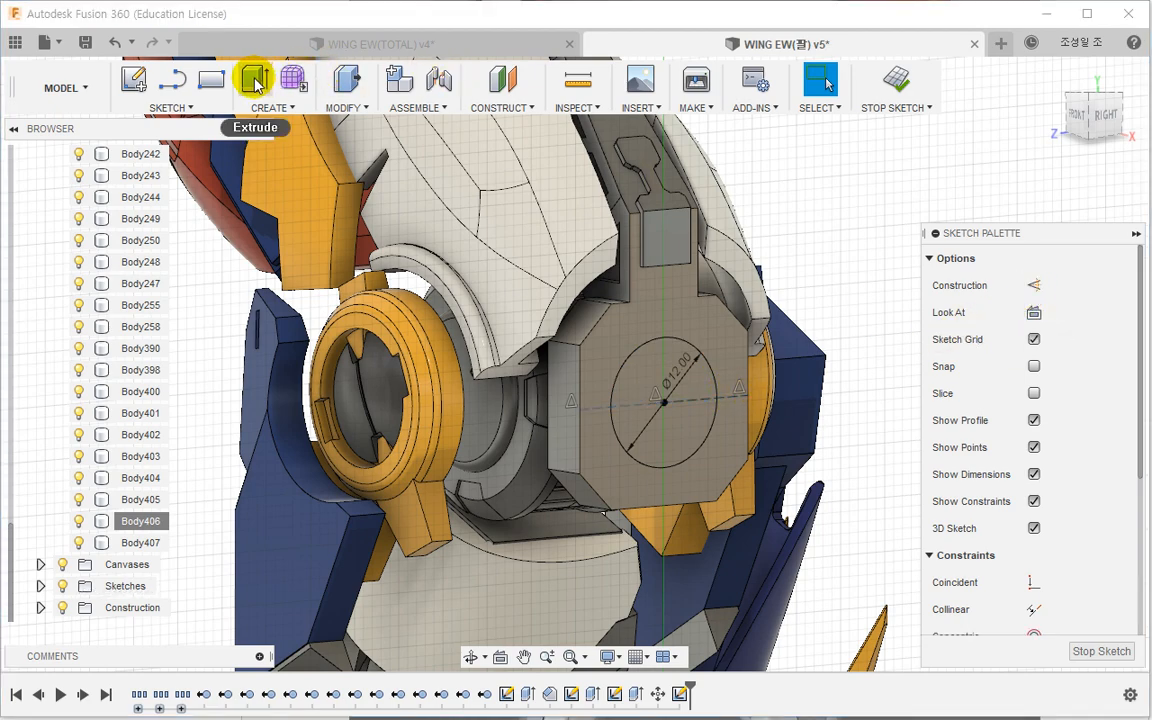
Step: Extrude the 12 mm circle profile inward into the shoulder block
left_click(255, 85)
left_click(608, 389)
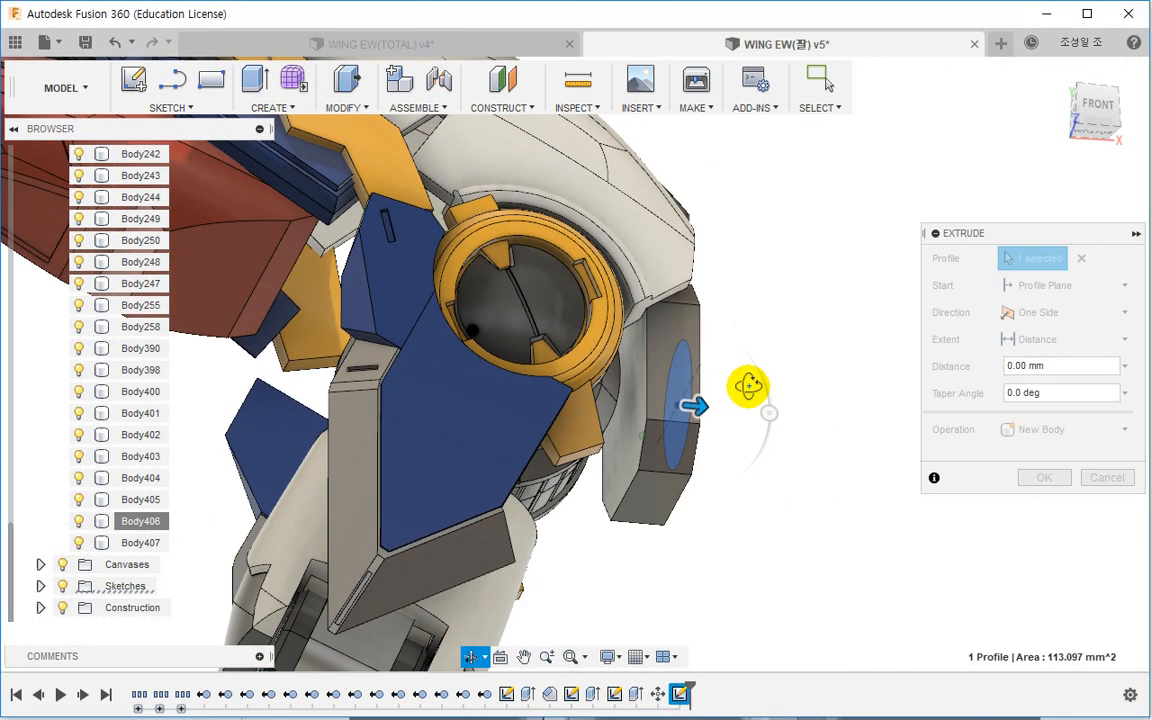
left_click_drag(694, 404, 649, 411)
left_click(1030, 505)
middle_click_drag(905, 483, 793, 345, "shift")
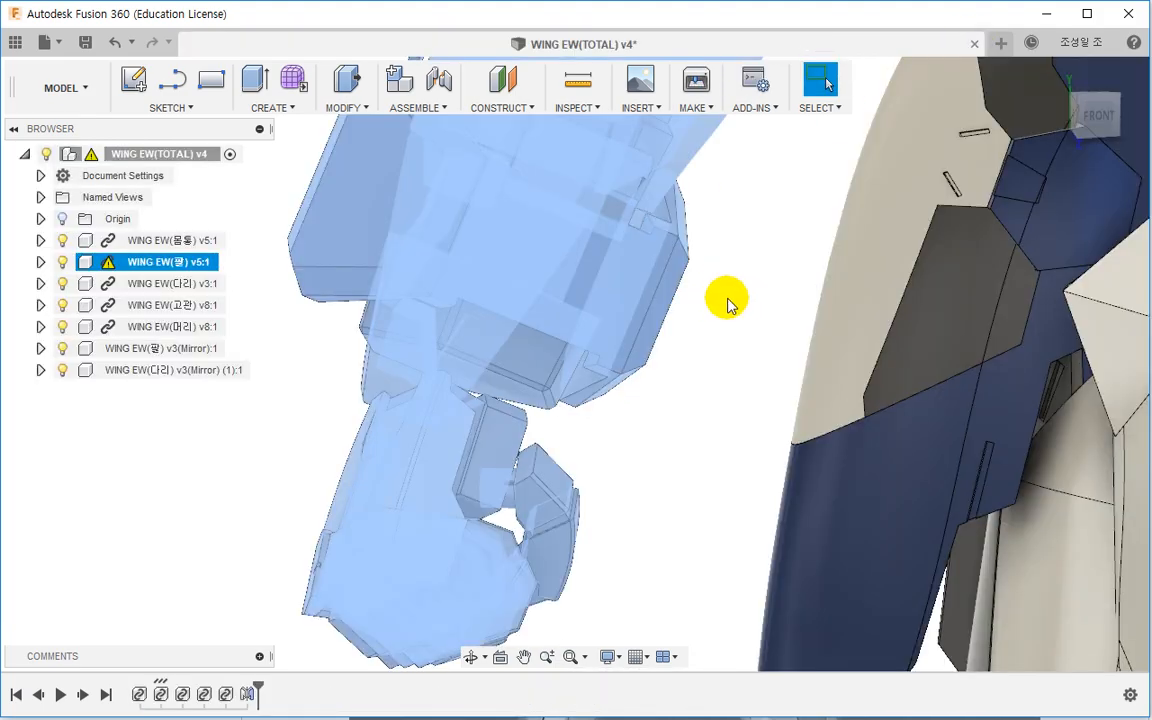
Step: Open the torso component WING EW(몸통) from the full assembly as its own document
middle_click_drag(727, 301, 728, 371, "shift")
left_click(728, 371)
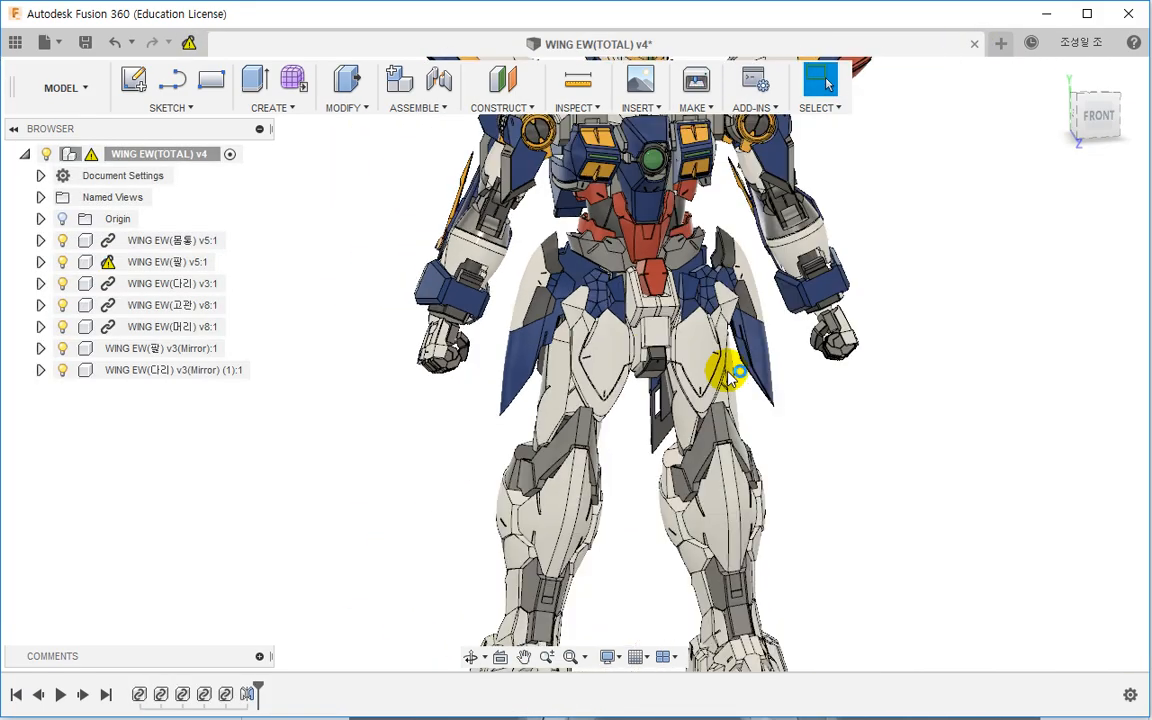
scroll(728, 371, "down", 2)
middle_click_drag(578, 205, 600, 310)
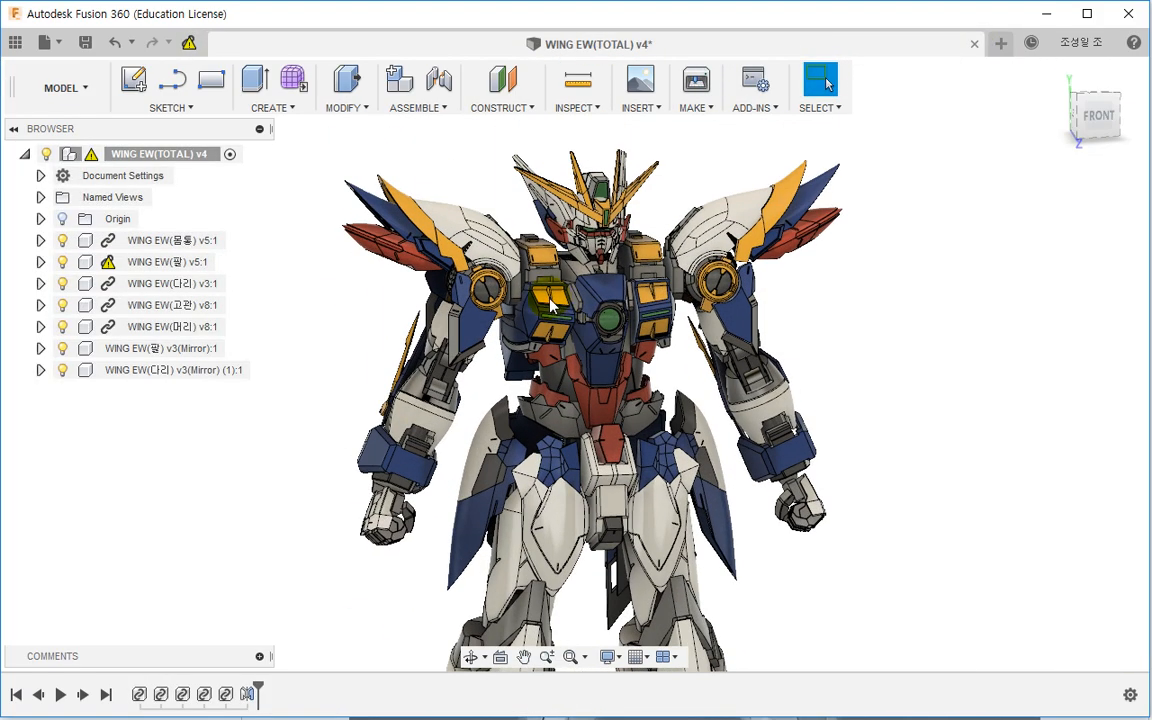
scroll(547, 291, "up", 5)
middle_click_drag(497, 262, 492, 302, "shift")
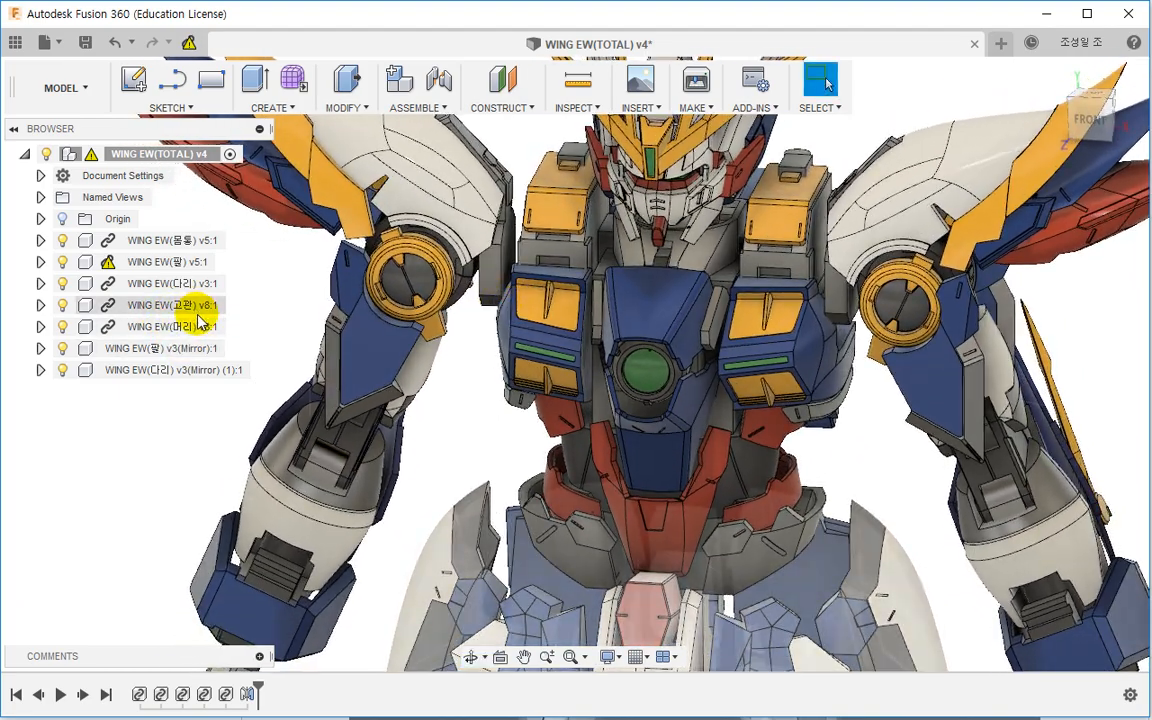
right_click(190, 241)
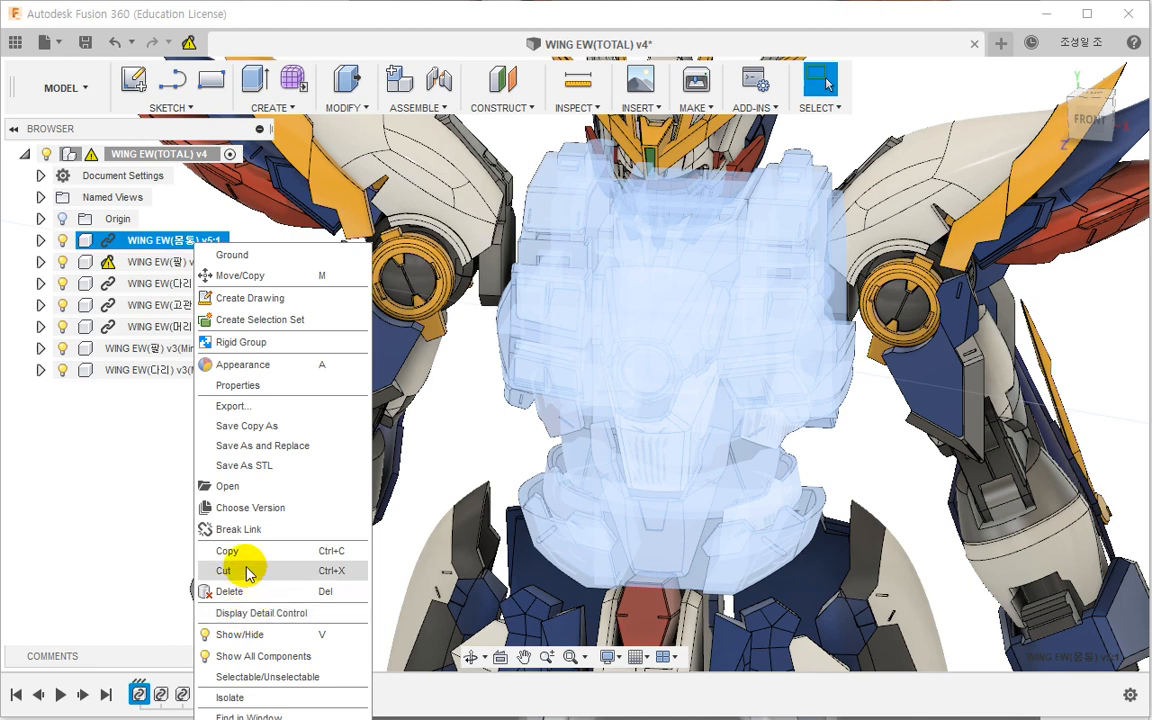
left_click(226, 486)
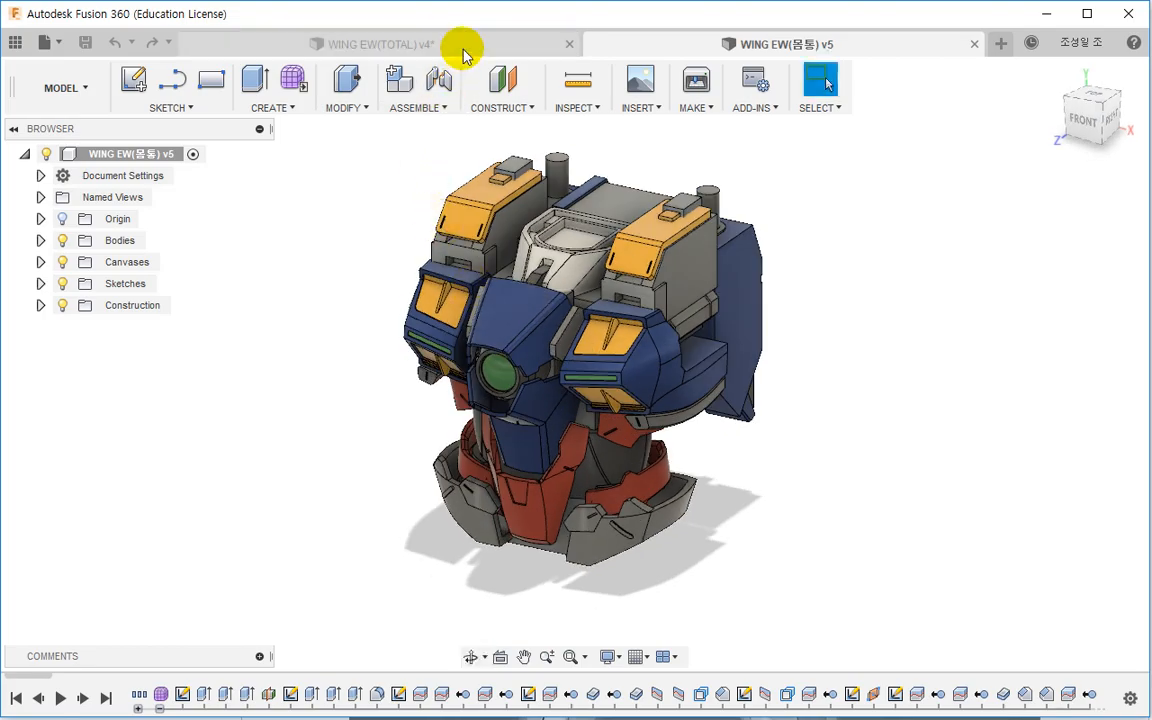
Step: Return to the WING EW(TOTAL) assembly and measure the gap between the torso's shoulder block side face and the arm's facing shoulder face
left_click(463, 45)
left_click(463, 408)
scroll(492, 245, "up", 5)
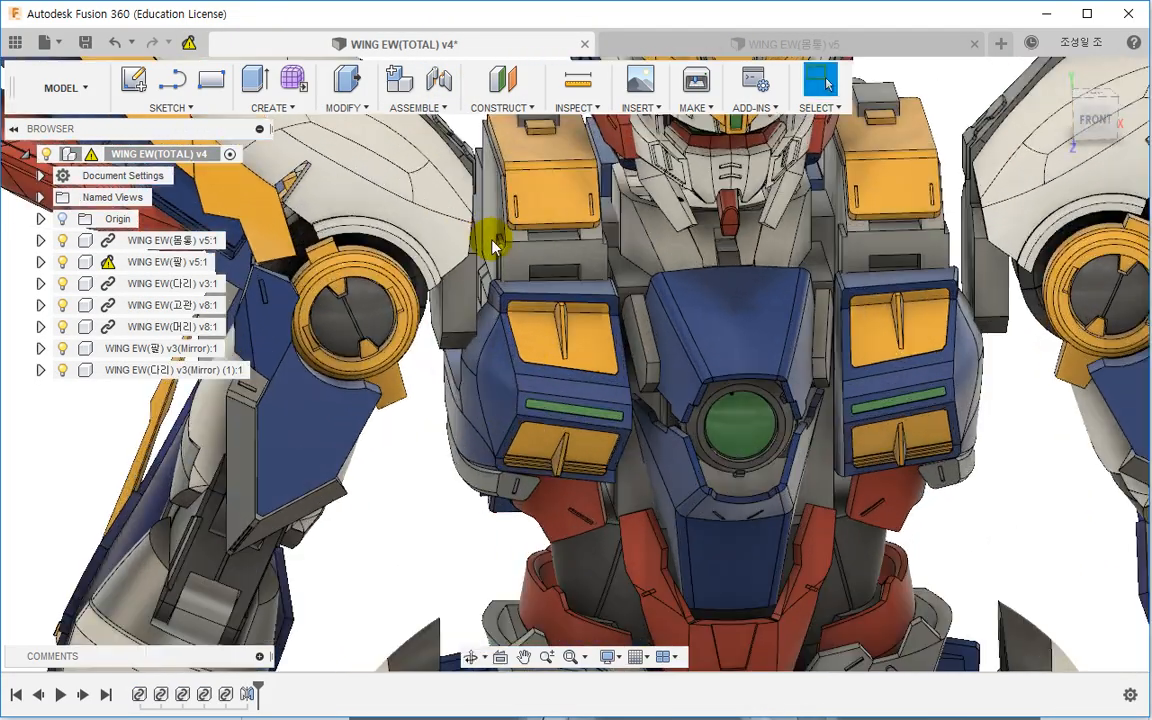
middle_click_drag(492, 241, 488, 292)
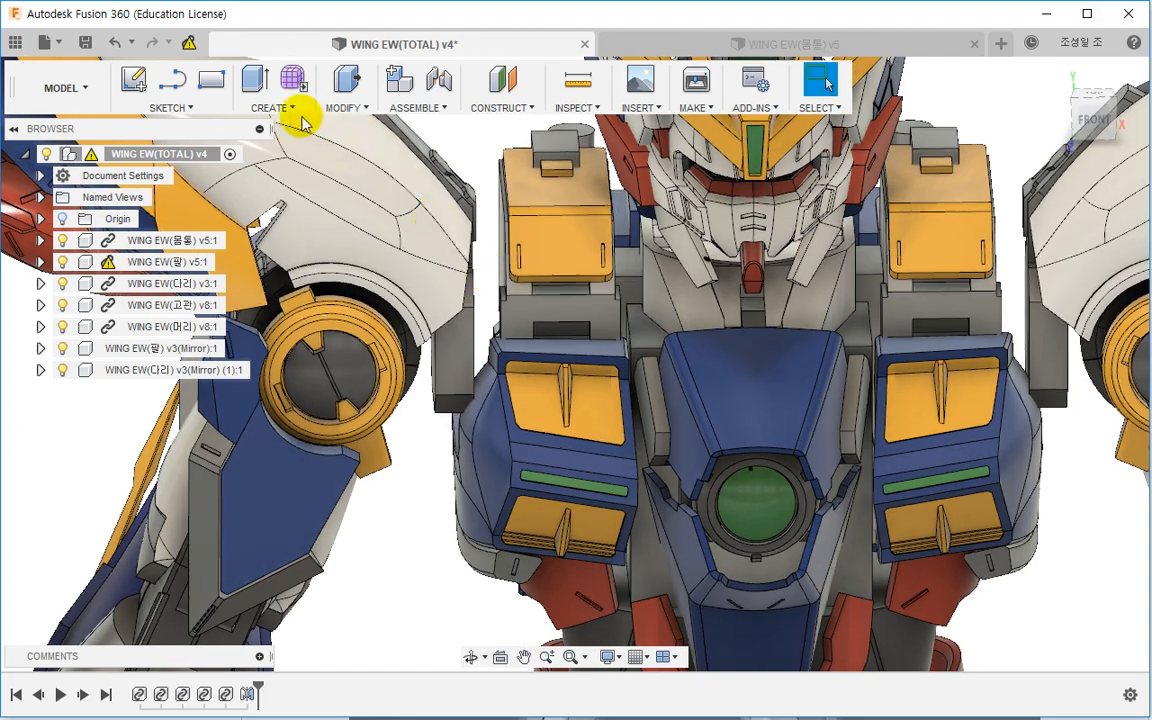
left_click(588, 88)
middle_click_drag(458, 247, 470, 290, "shift")
left_click(474, 290)
left_click(474, 309)
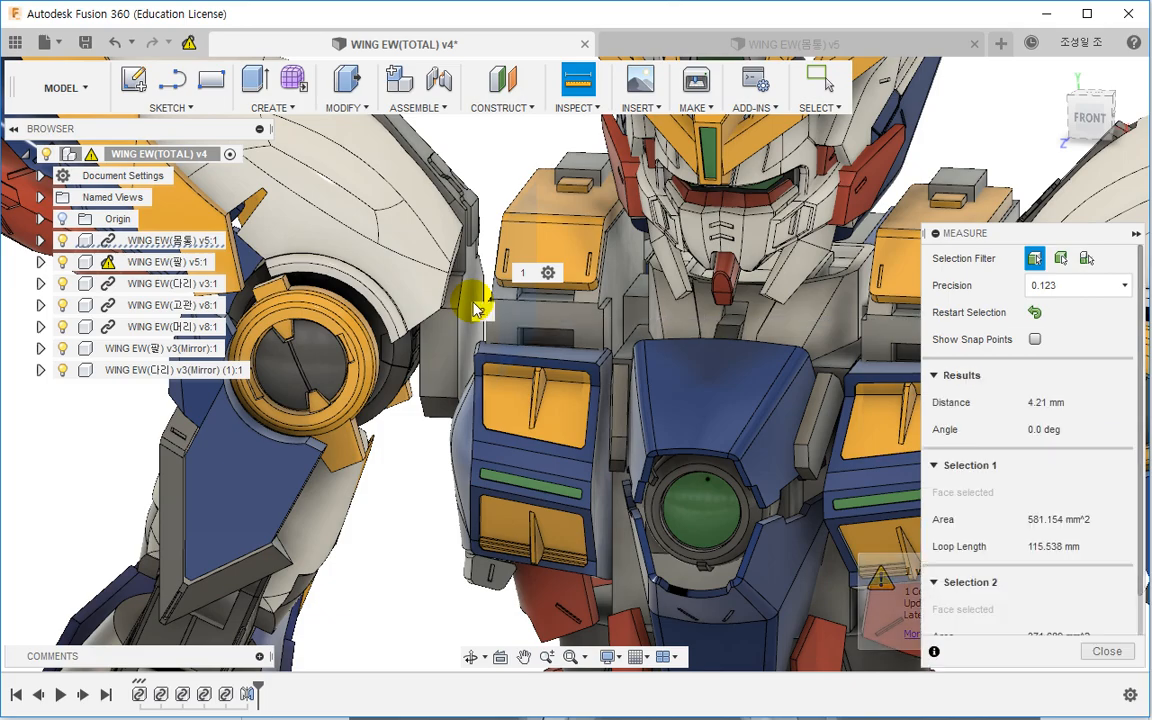
middle_click_drag(437, 391, 463, 347, "shift")
key("Escape")
Step: Switch to the torso document and roll its history back to just before the last feature
left_click(693, 52)
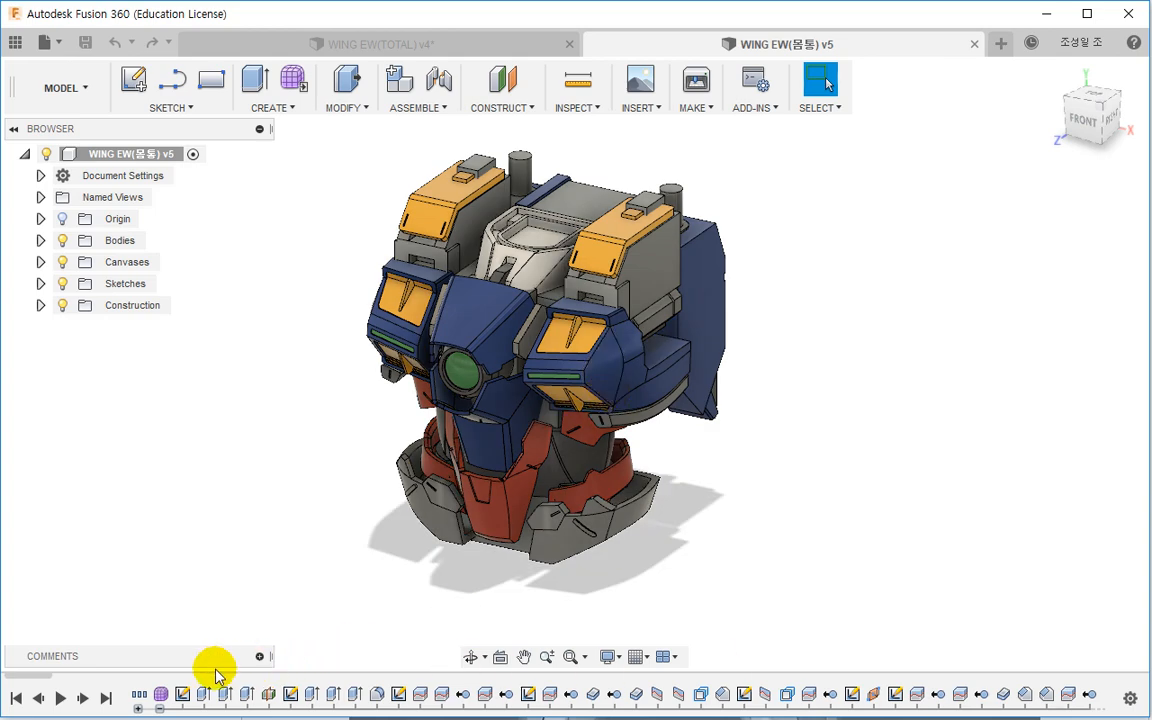
left_click_drag(42, 678, 1143, 646)
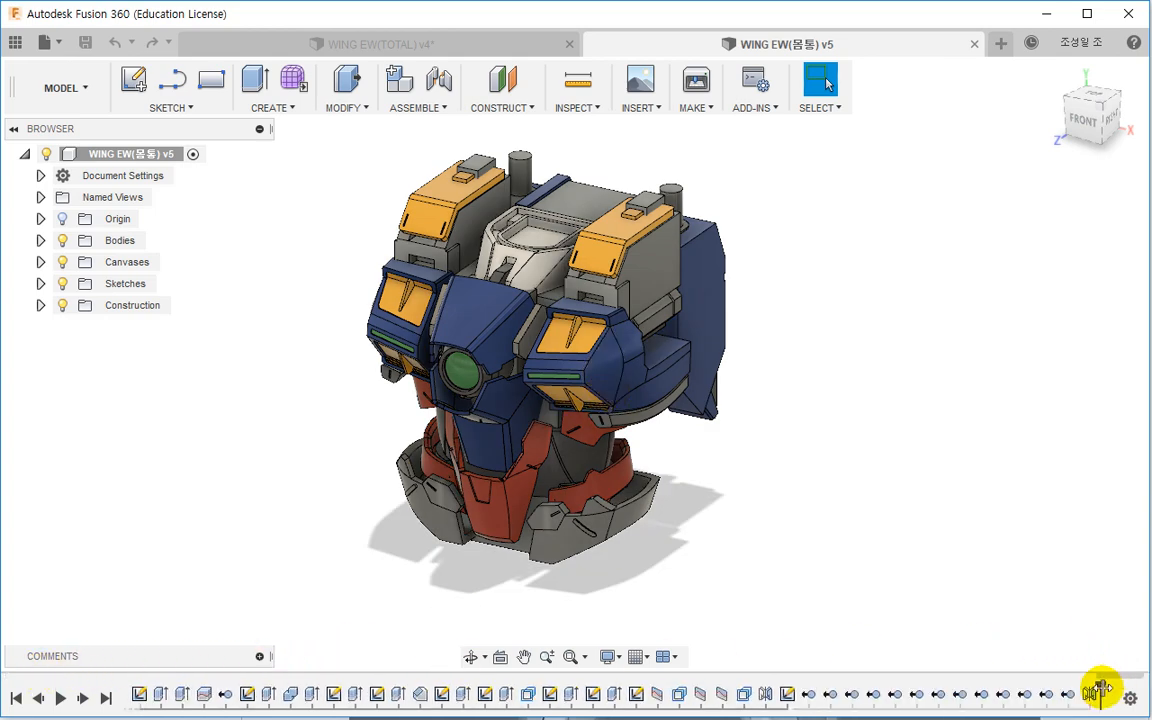
Step: Create a sketch on the shoulder block's outer side face and draw a 15 mm diameter circle near its middle
middle_click_drag(950, 580, 560, 268, "shift")
left_click(559, 269)
key("s")
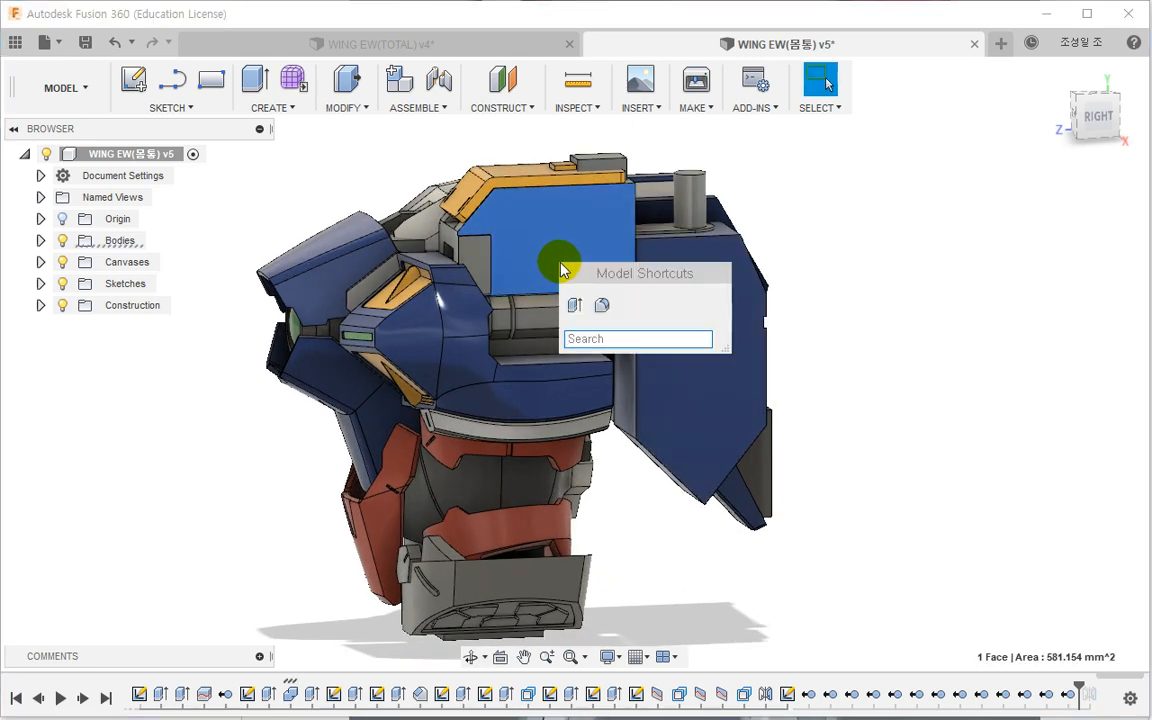
left_click(931, 278)
right_click(600, 256)
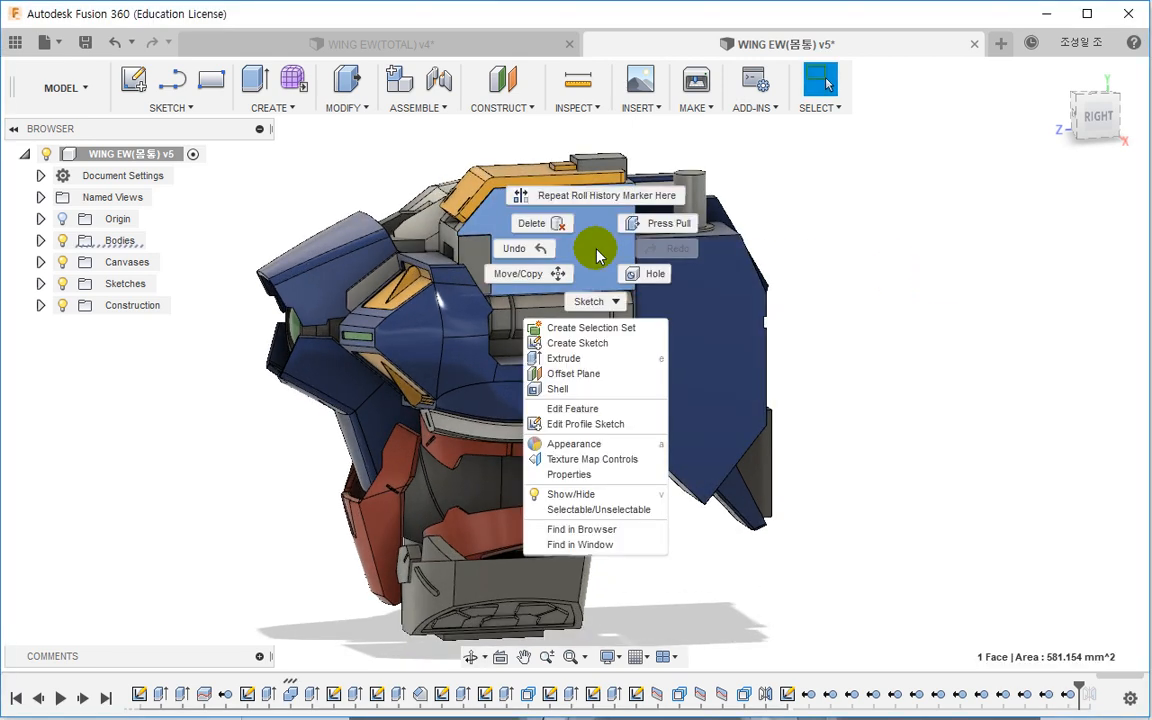
left_click(577, 345)
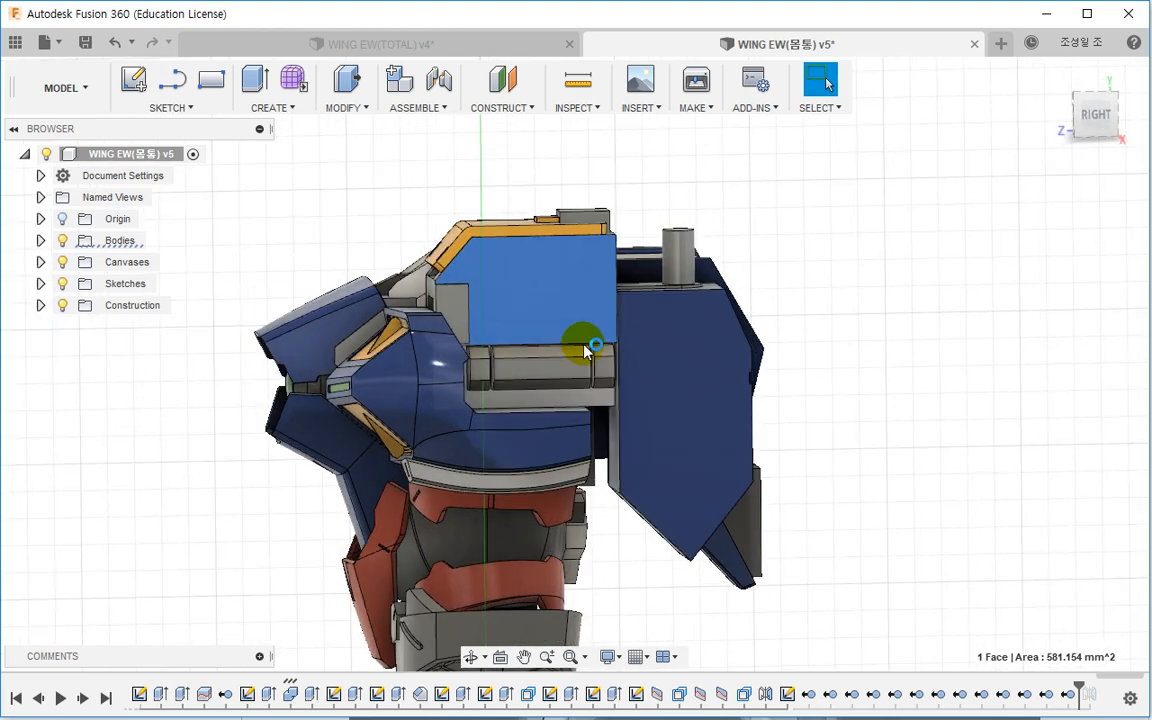
key("c")
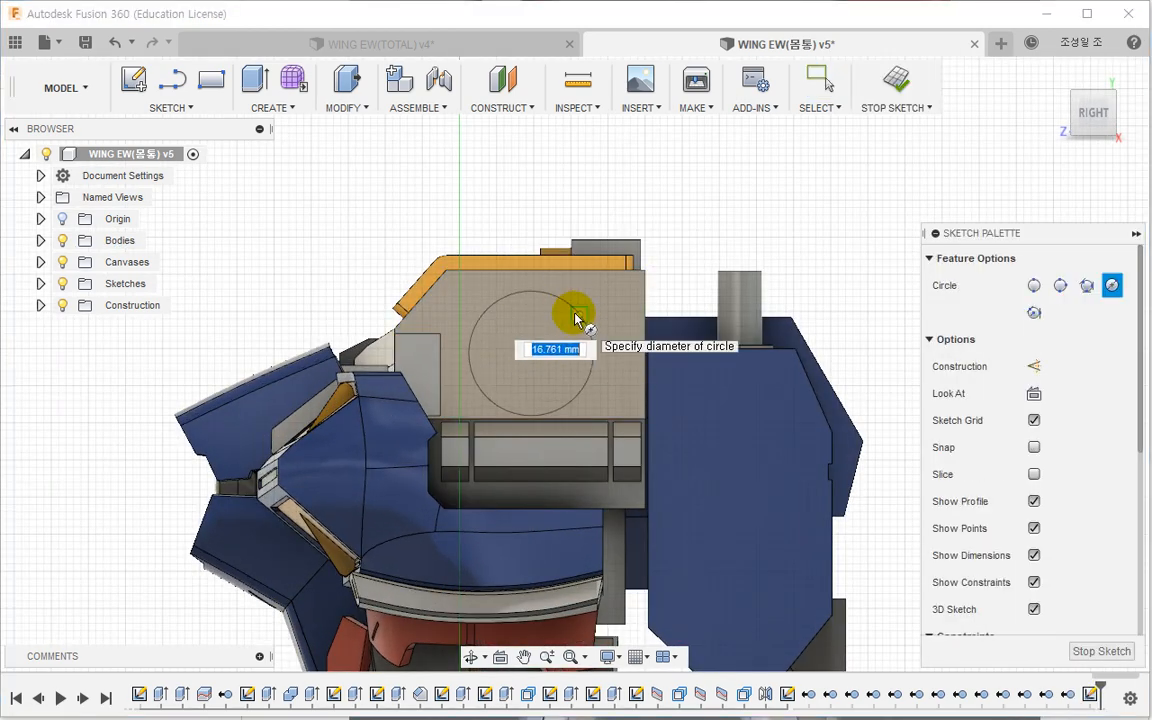
key("Return")
key("Escape")
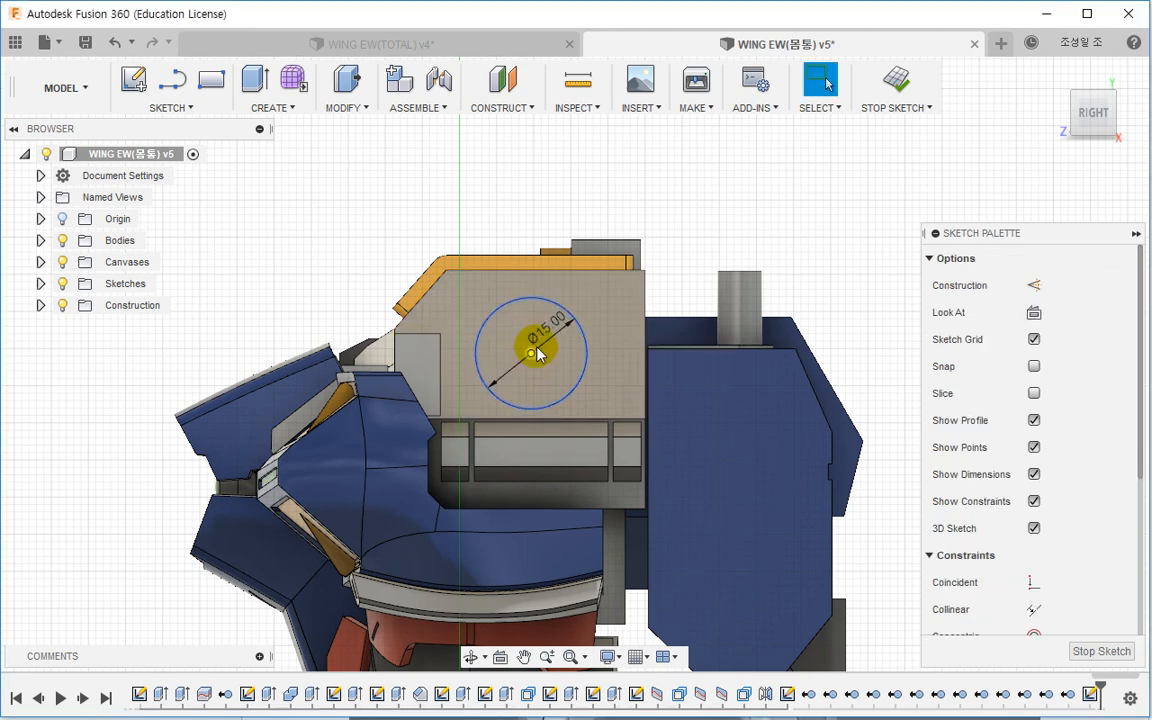
Step: Extrude the 15 mm circle on two sides, 4.2 mm outward and 4 mm into the shoulder block, as a new body
key("e")
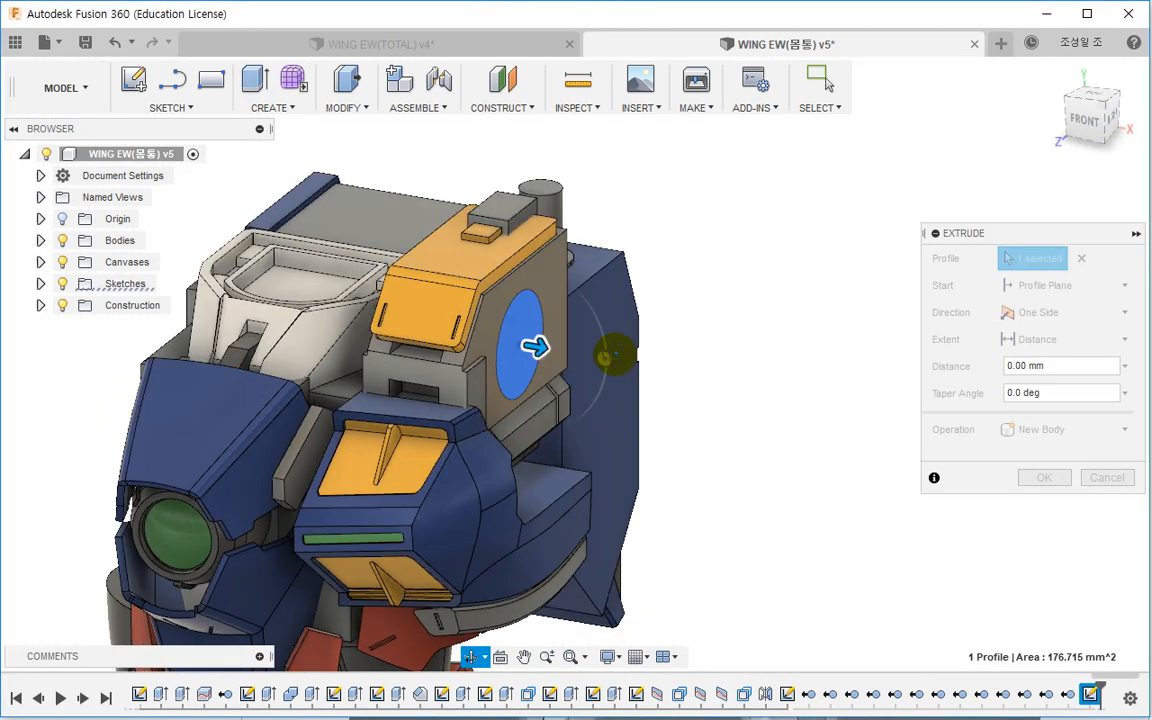
key("Return")
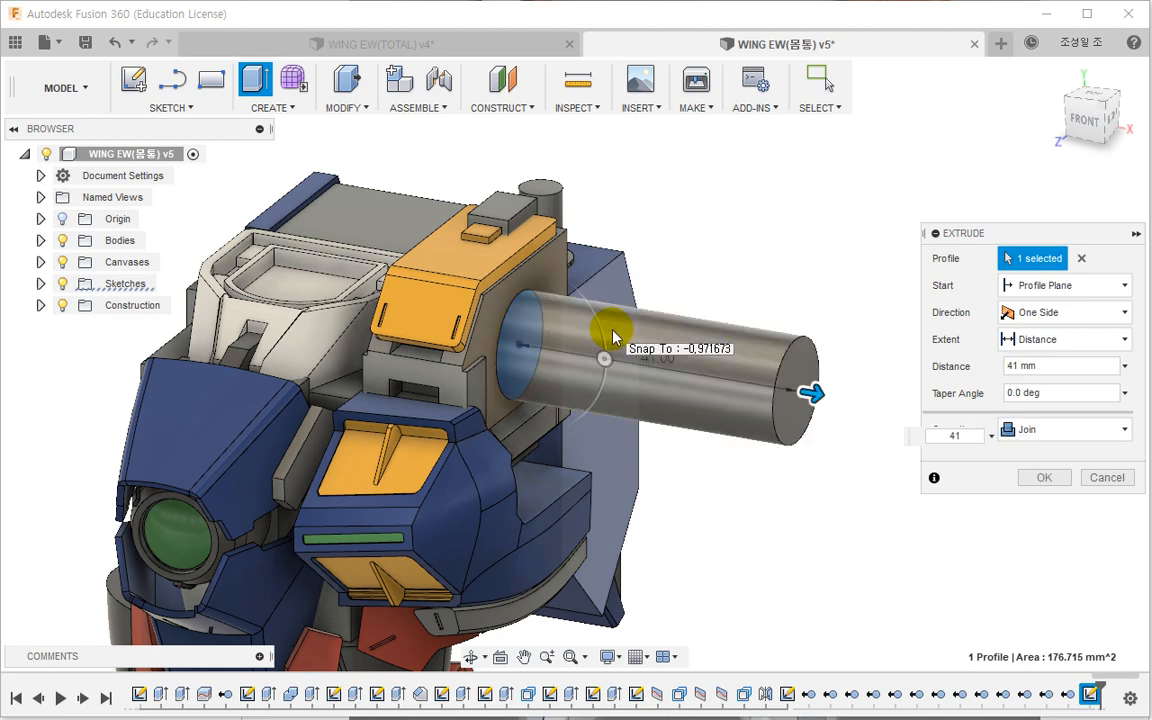
left_click(1090, 313)
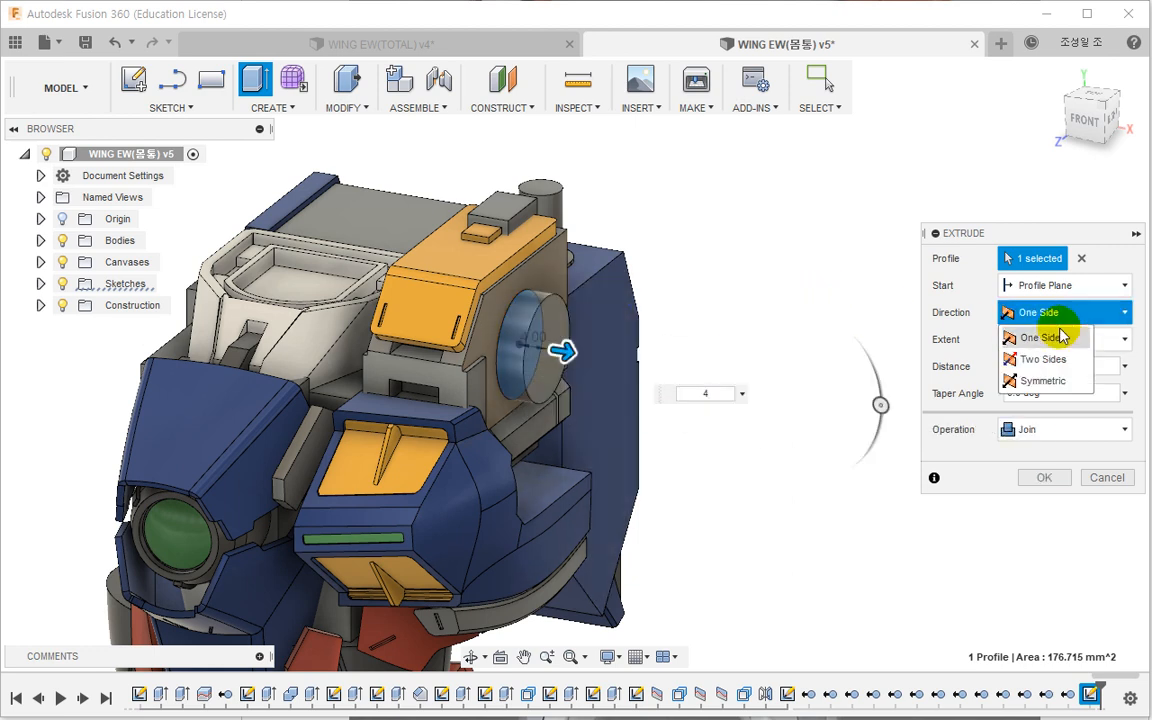
left_click(1047, 360)
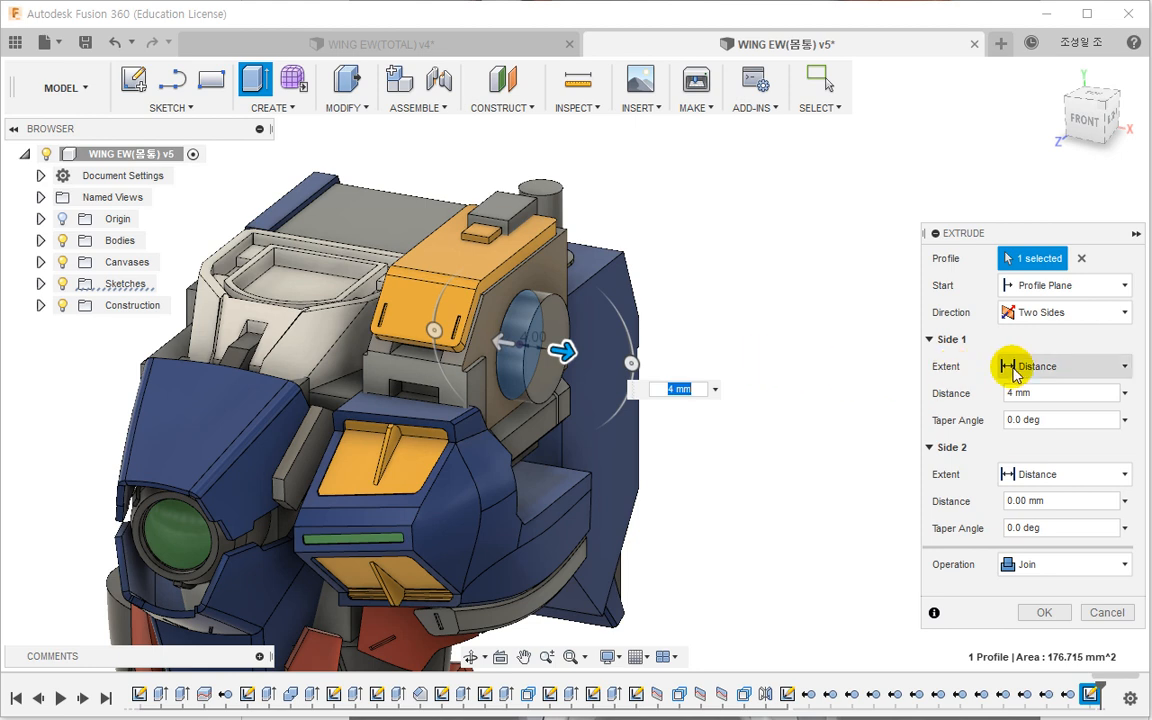
left_click_drag(566, 352, 580, 355)
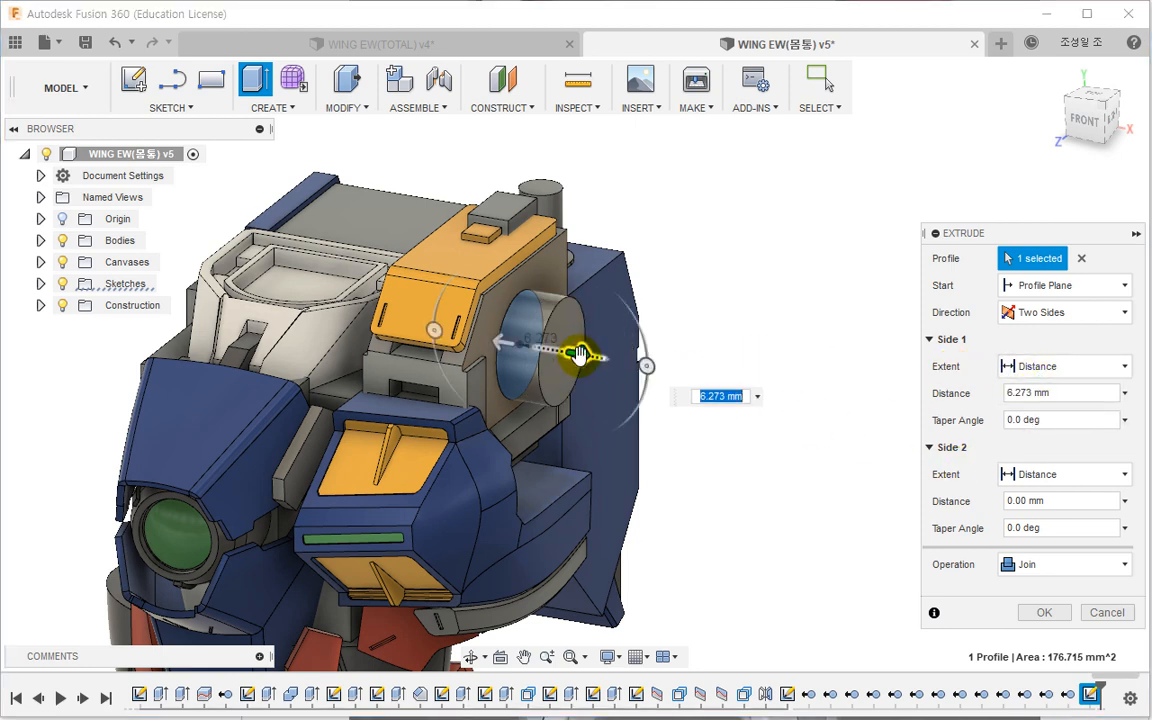
key("Return")
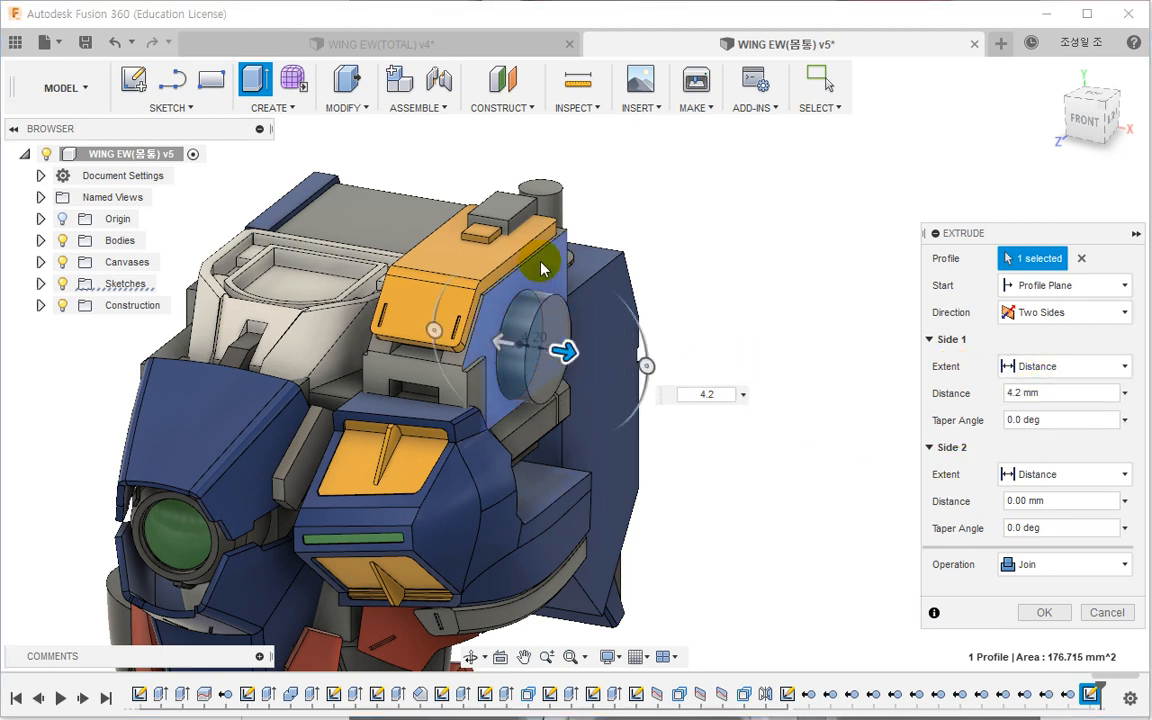
left_click_drag(486, 342, 481, 337)
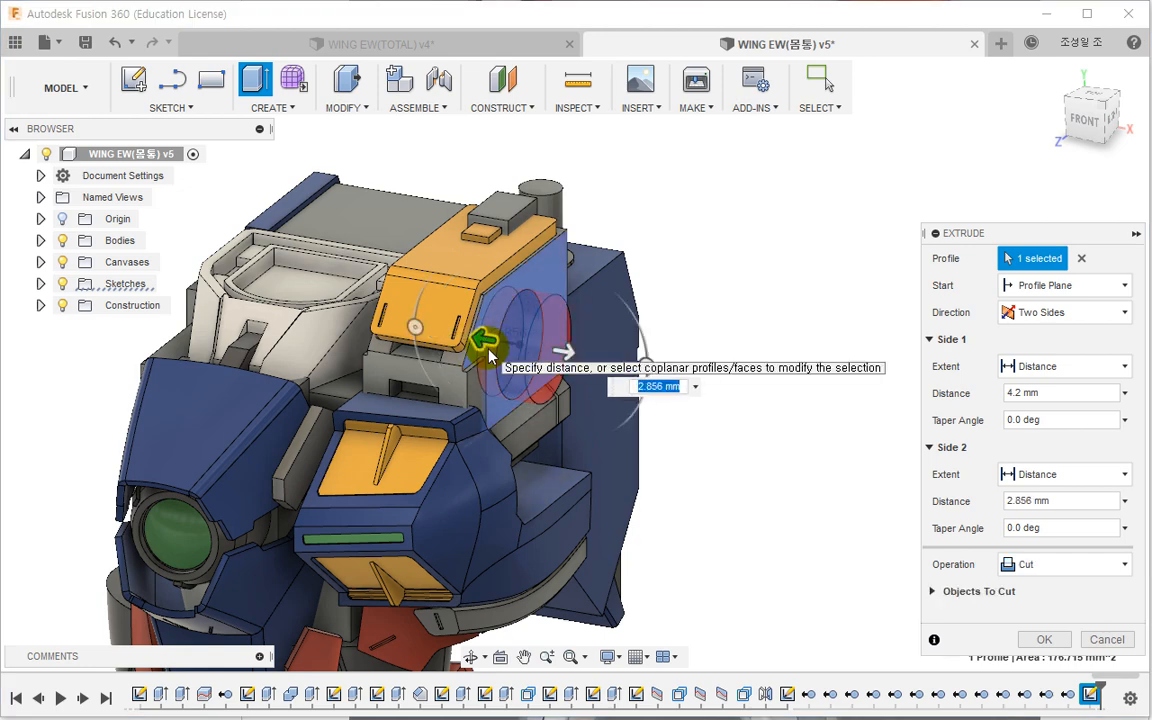
type("4")
middle_click_drag(412, 318, 330, 330, "shift")
left_click(1050, 564)
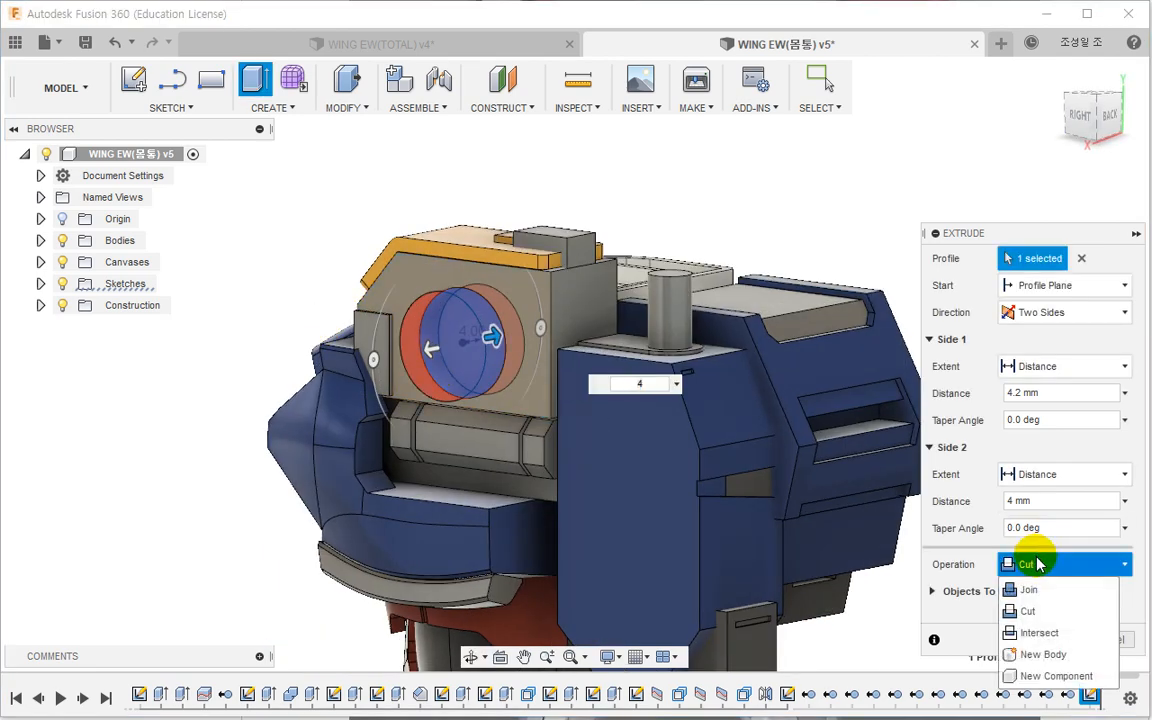
left_click(1037, 654)
left_click(1043, 613)
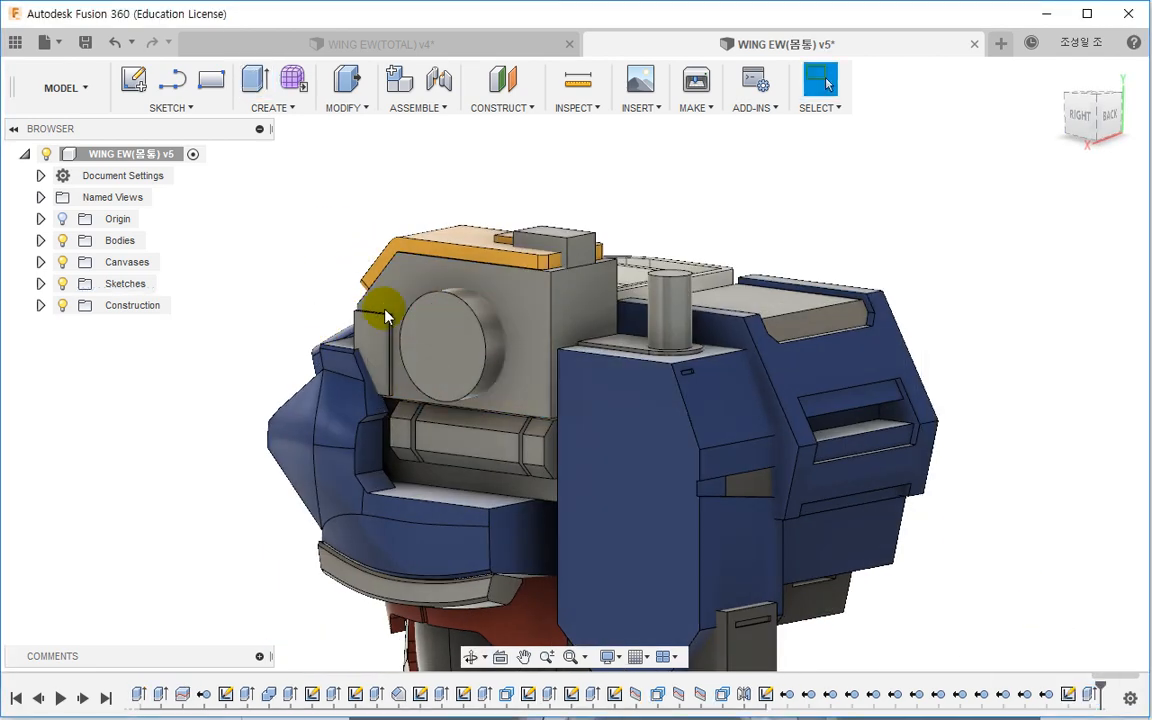
Step: Chamfer the outer circular edge of the shoulder disc by 0.5 mm
middle_click_drag(443, 357, 465, 288, "shift")
left_click(455, 296)
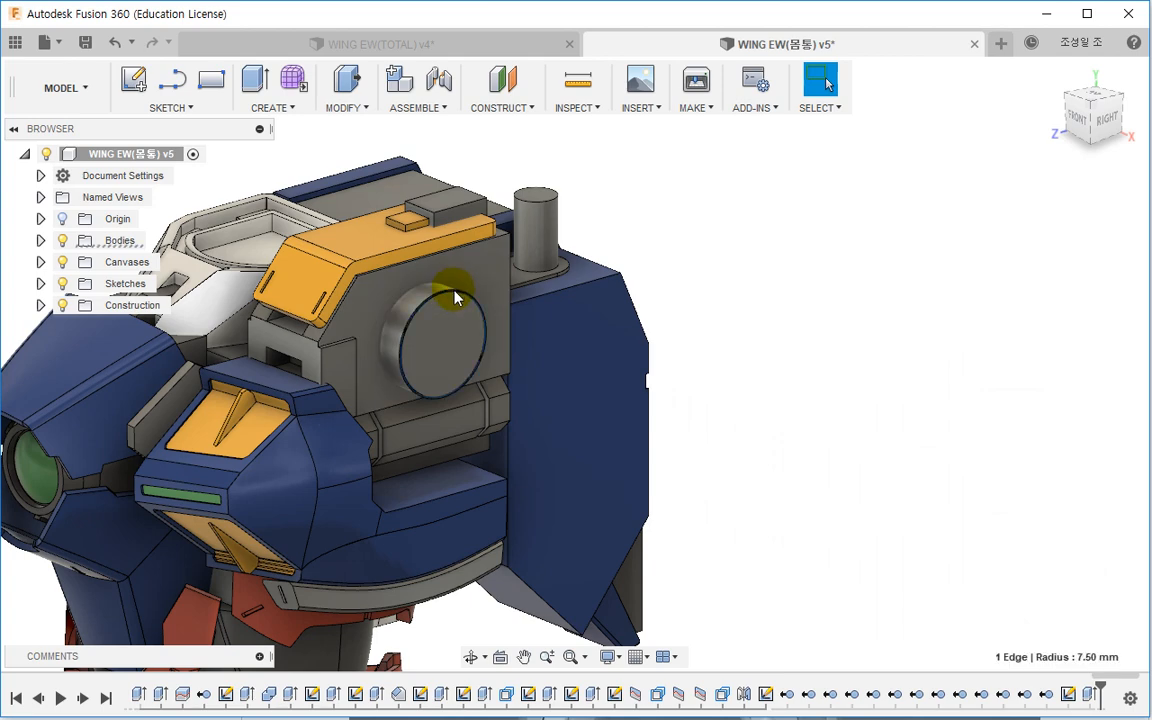
left_click(340, 106)
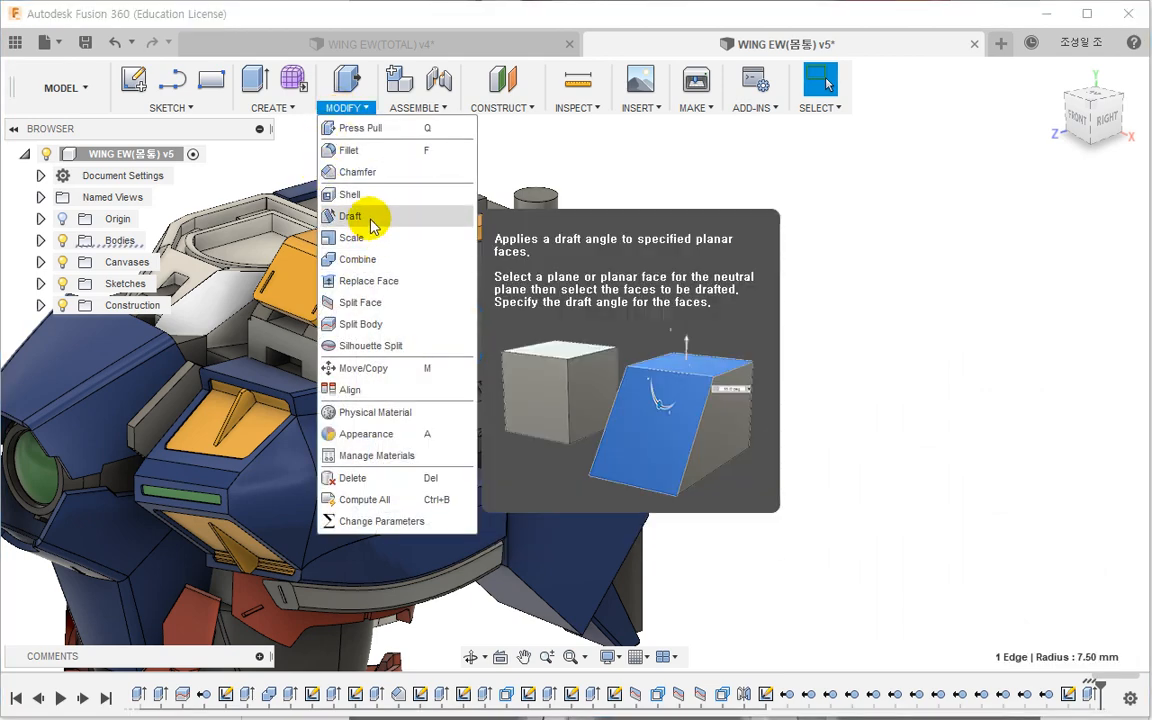
left_click(360, 172)
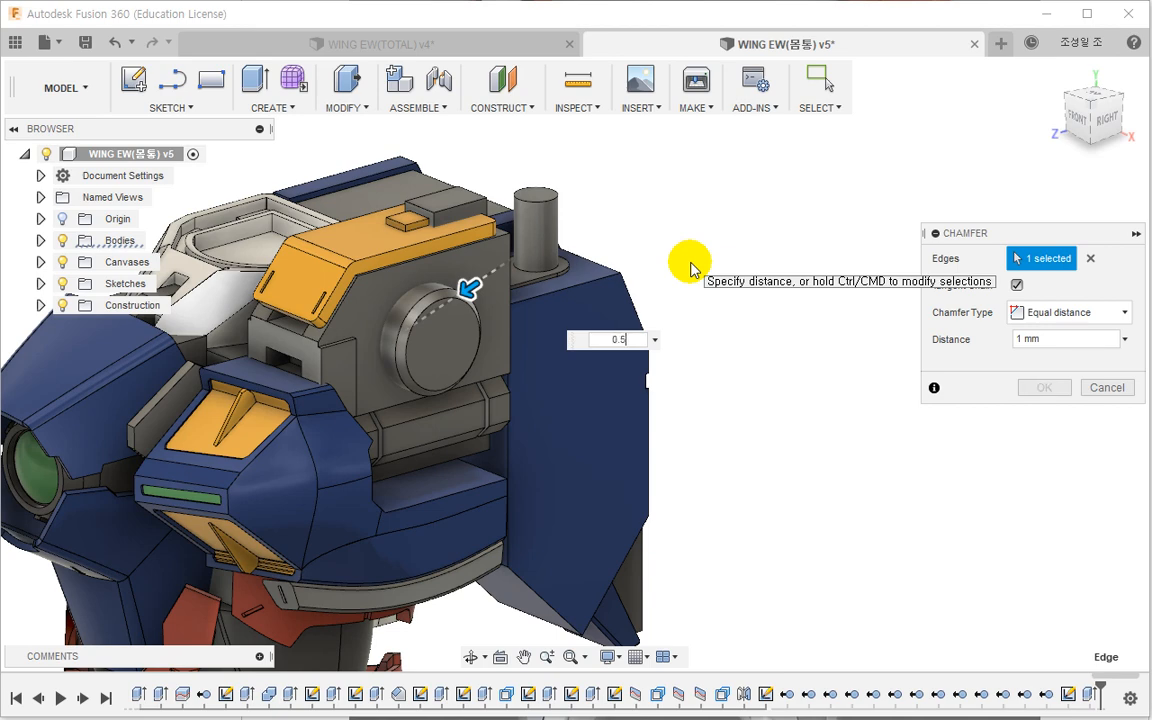
key("Return")
Step: Create a sketch on the shoulder disc's outer face and draw a concentric 12 mm diameter circle
left_click(458, 340)
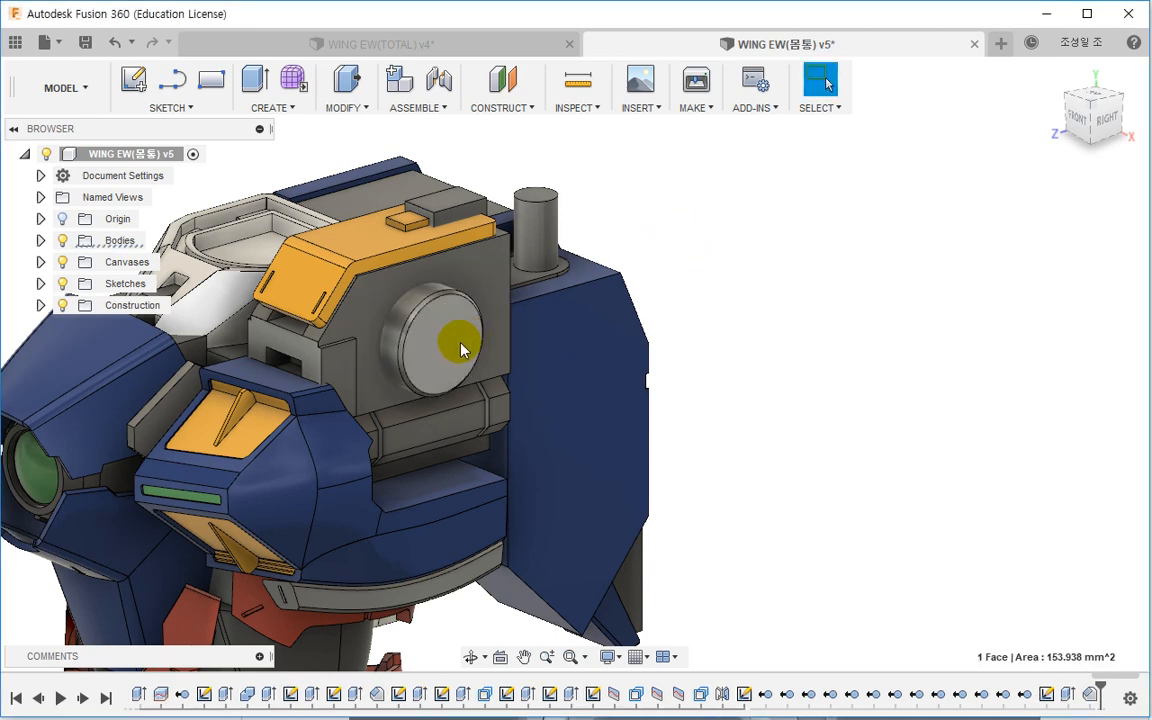
right_click(458, 348)
left_click(441, 437)
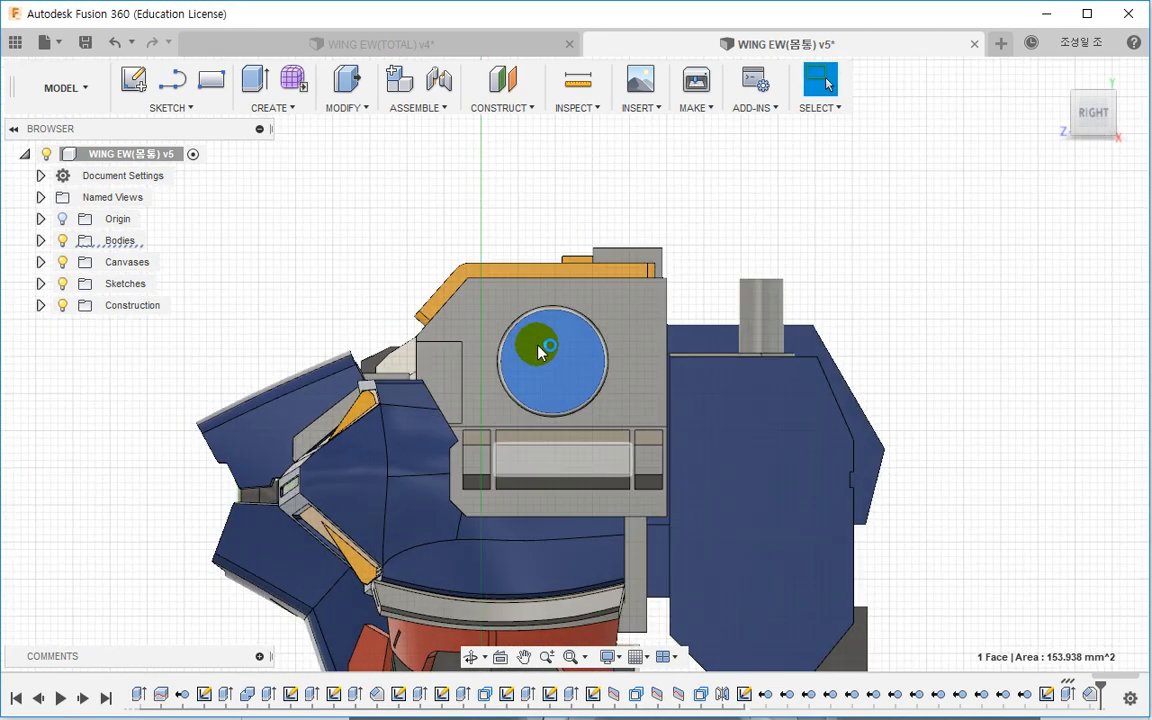
key("c")
left_click(552, 362)
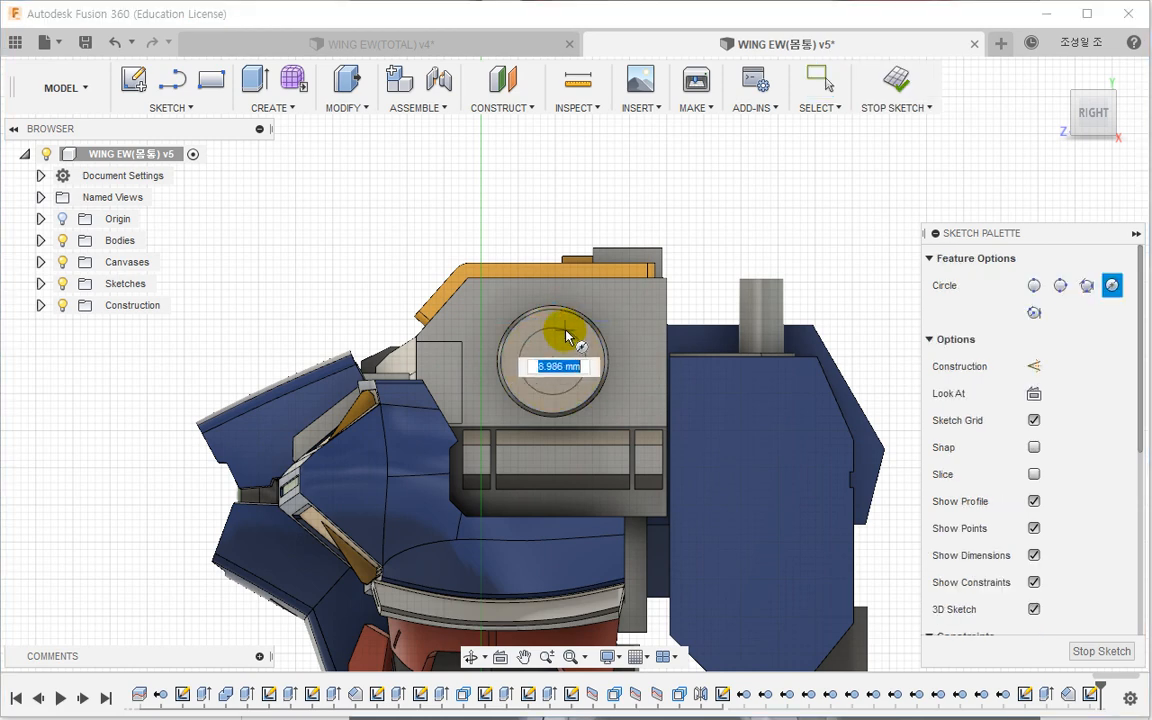
type("12")
key("Return")
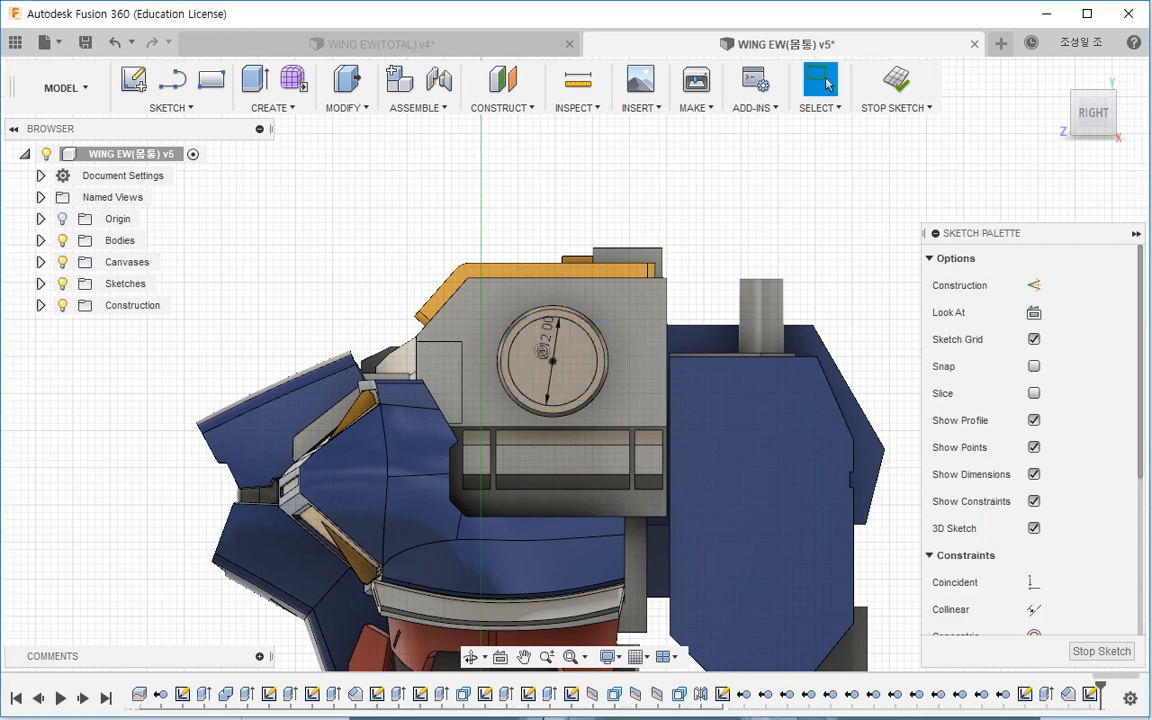
Step: Extrude the 12 mm circle 18 mm outward and join it to the shoulder disc as a peg
left_click(254, 79)
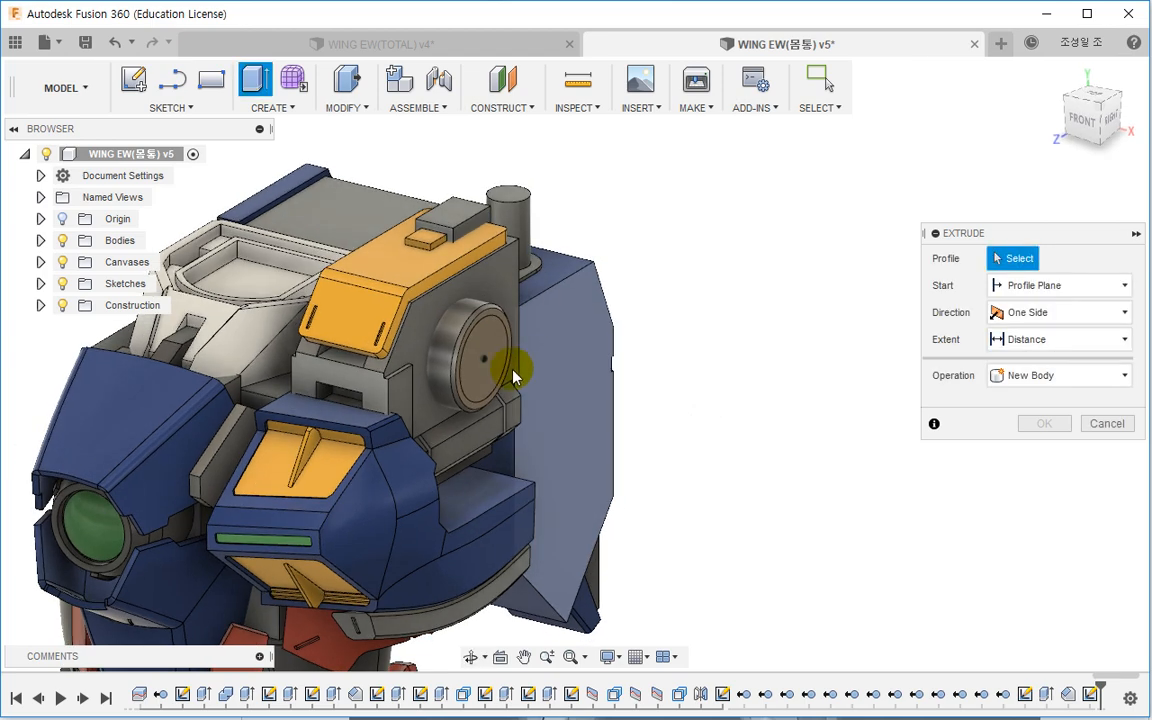
left_click(488, 368)
left_click_drag(515, 374, 634, 398)
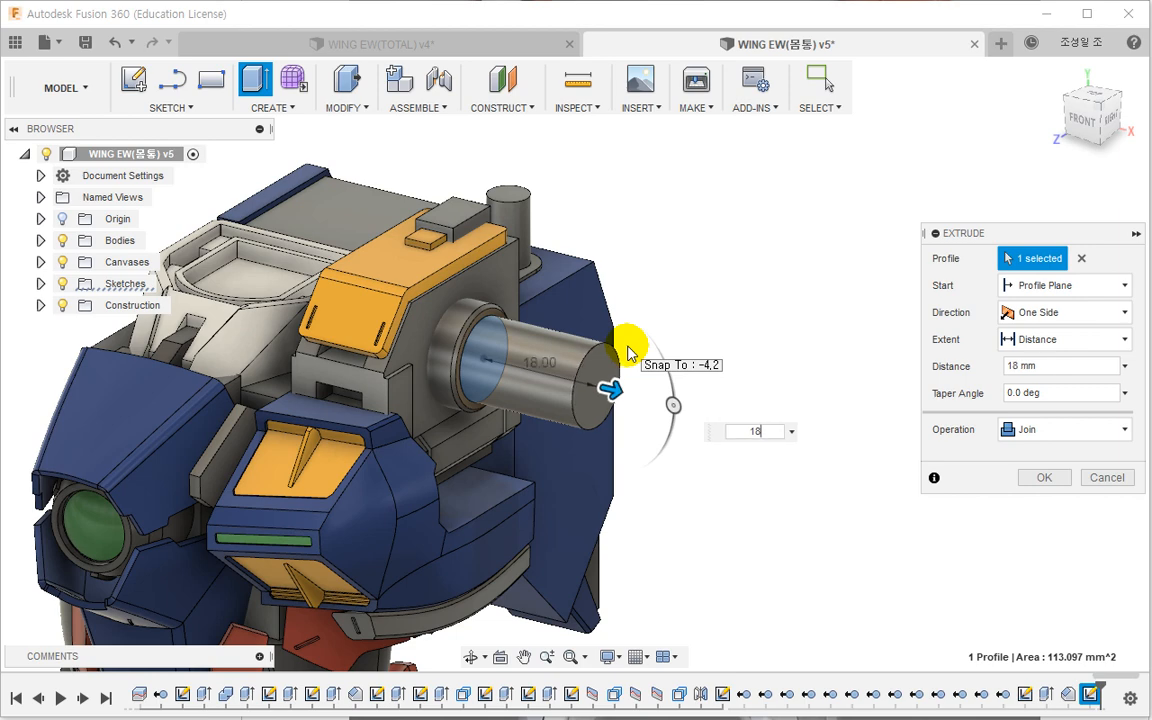
key("Return")
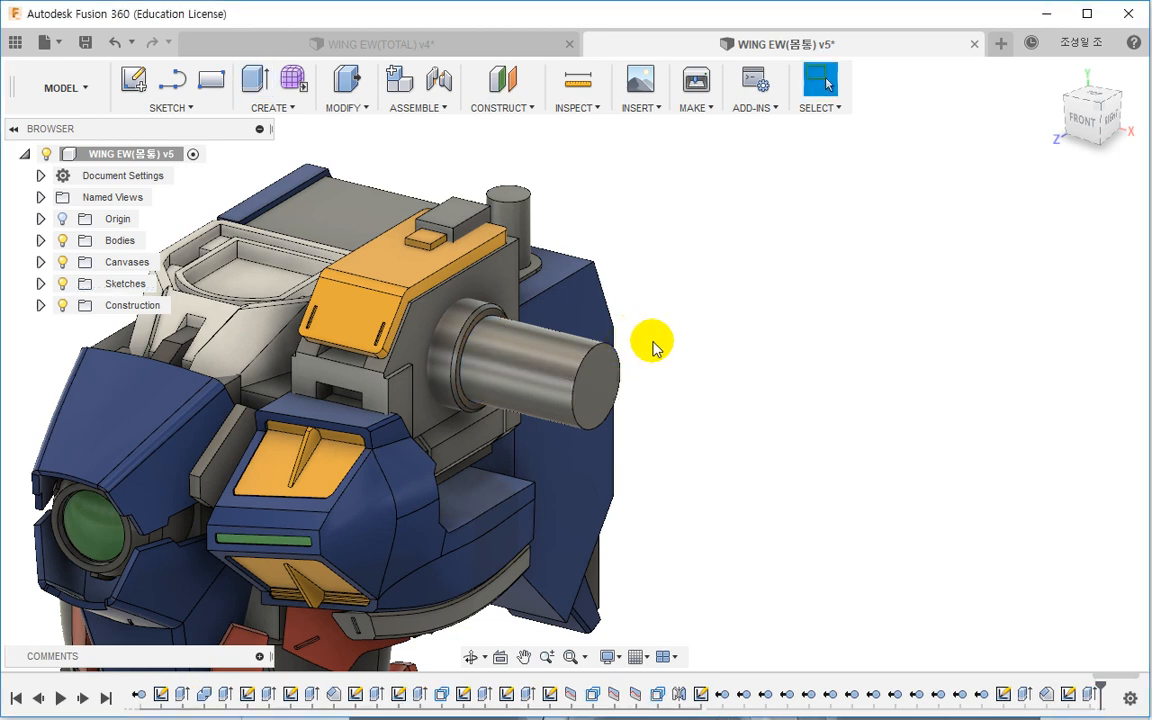
scroll(652, 345, "down", 5)
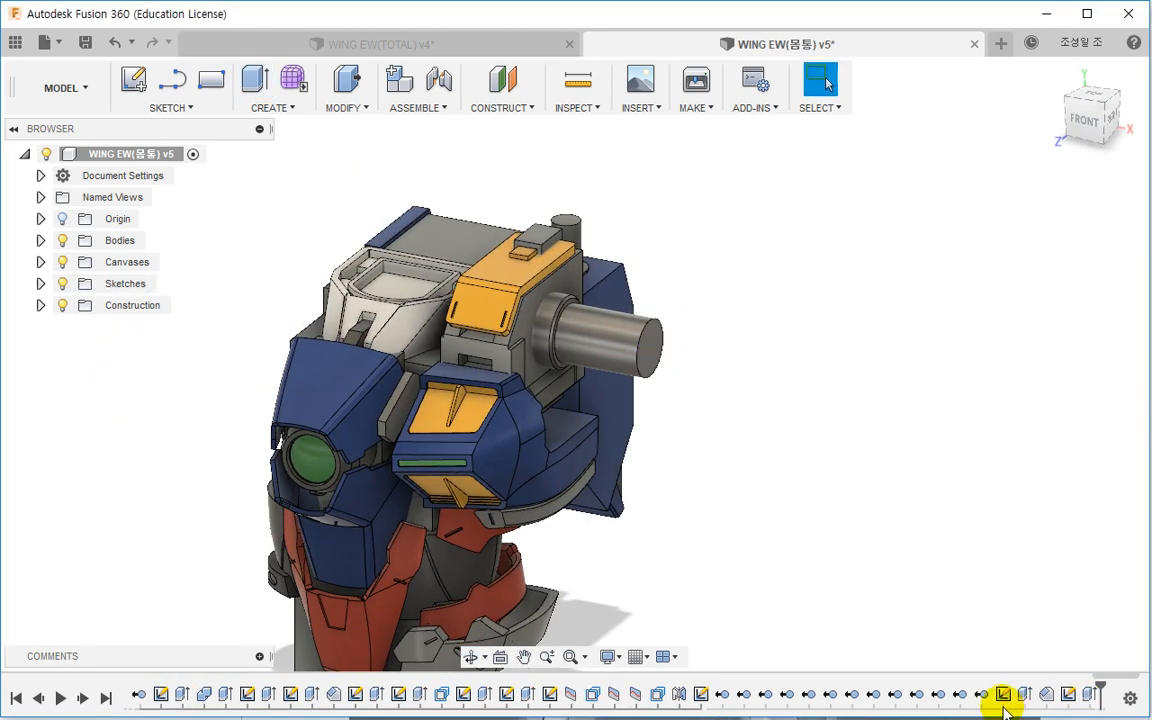
Step: Roll the timeline forward past the body mirror and add the shoulder disc and peg body to the mirrored objects
mouse_move(1110, 678)
left_mouse_down()
mouse_move(1081, 691)
mouse_move(1108, 677)
left_mouse_up()
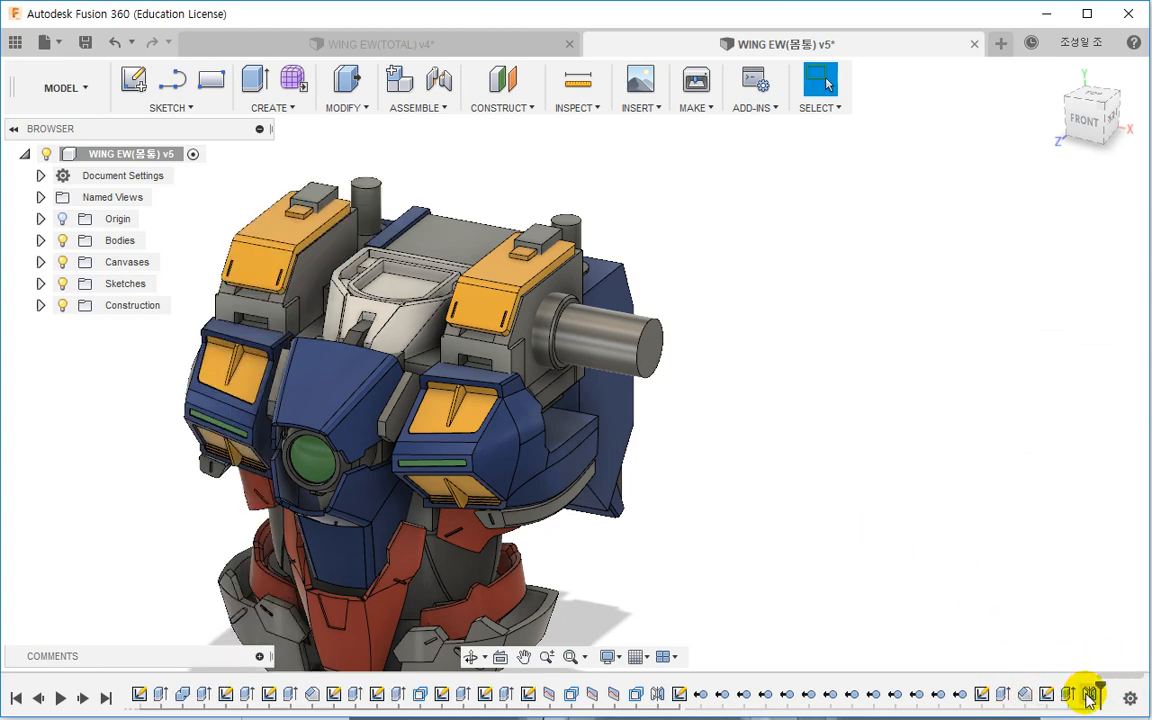
double_click(1089, 693)
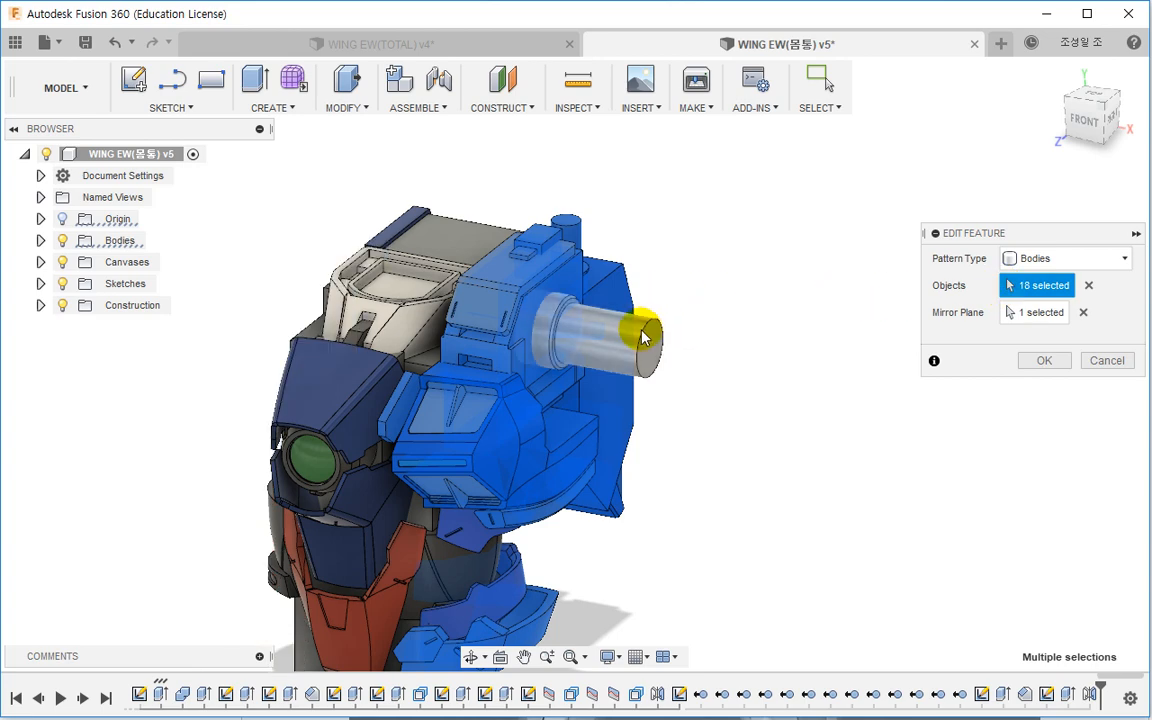
left_click(648, 338)
left_click(1044, 360)
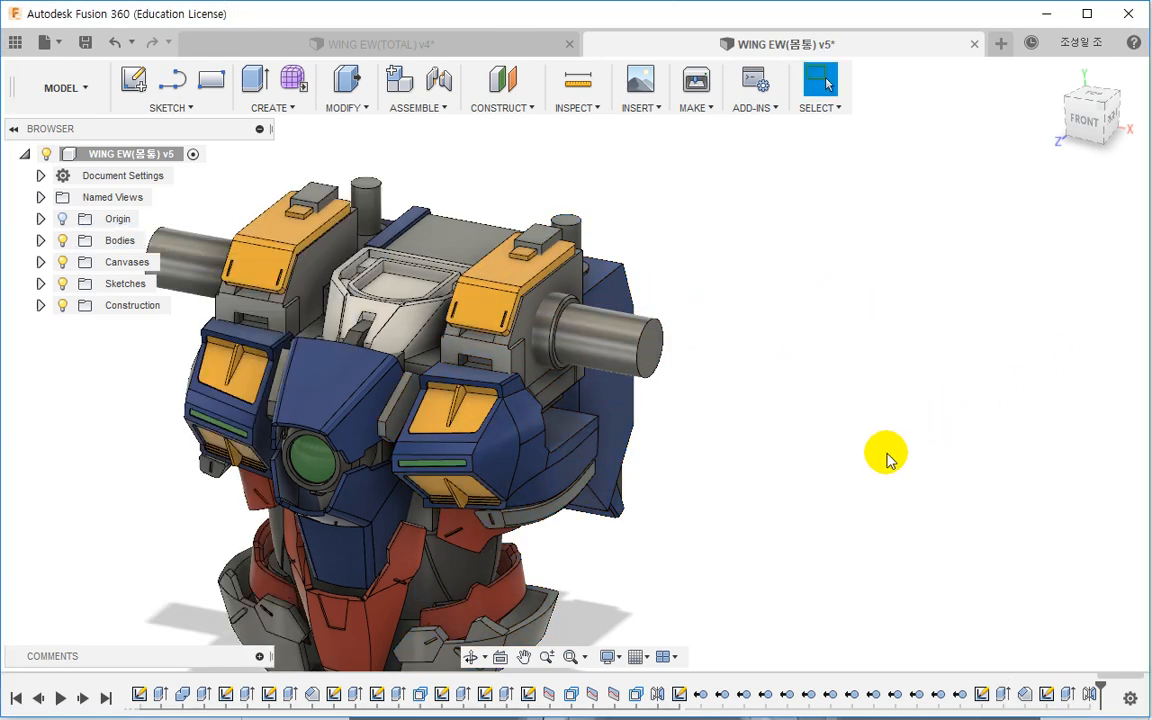
Step: Examine the shoulder area of the full assembly from several angles and compare it with the reference photos of the finished model and its inner frame
scroll(884, 452, "down", 3)
middle_click_drag(787, 405, 307, 378)
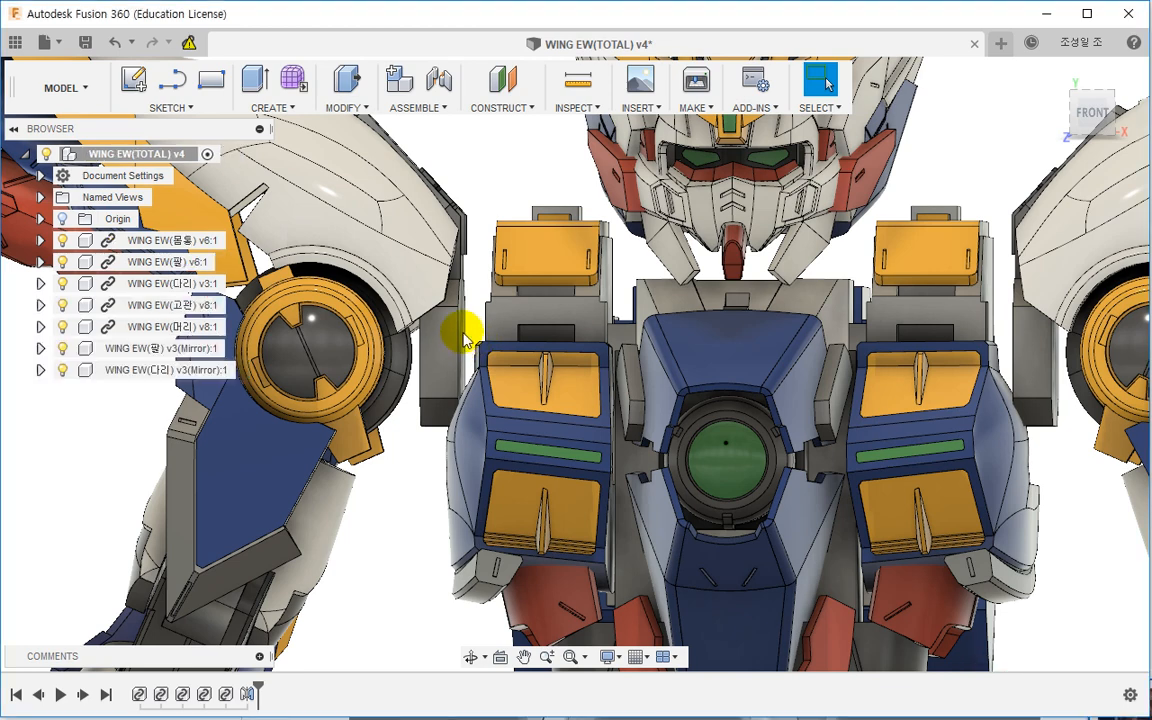
middle_click_drag(465, 338, 697, 347, "shift")
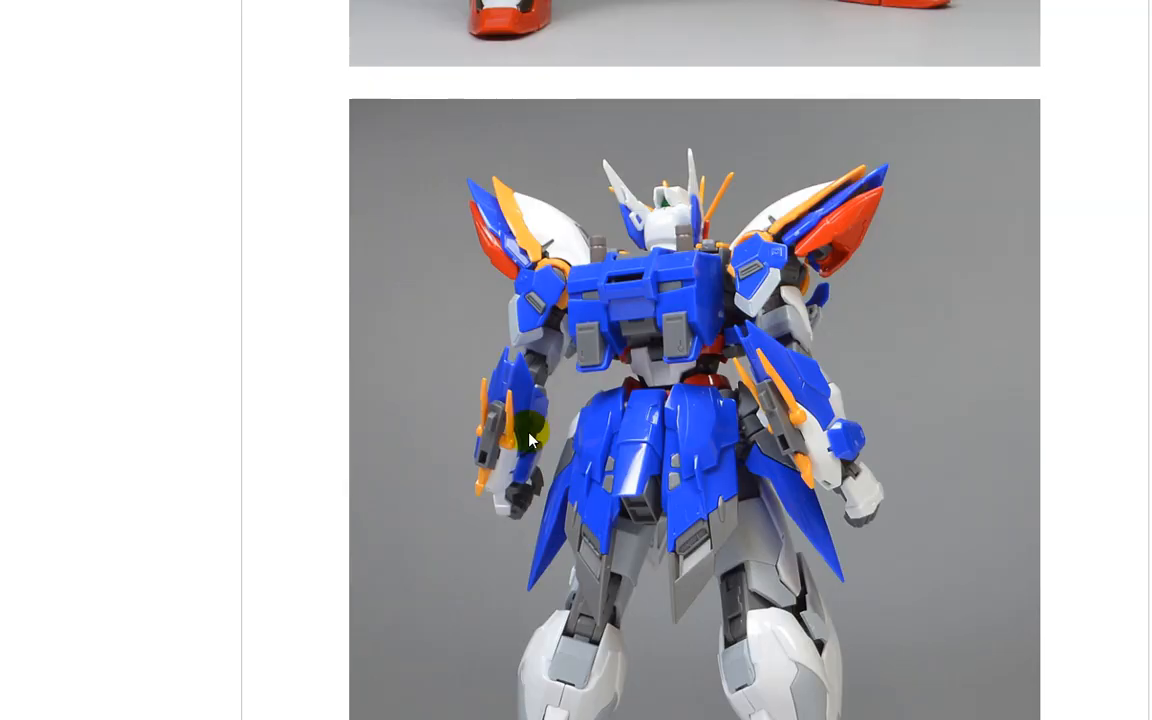
scroll(540, 440, "up", 2)
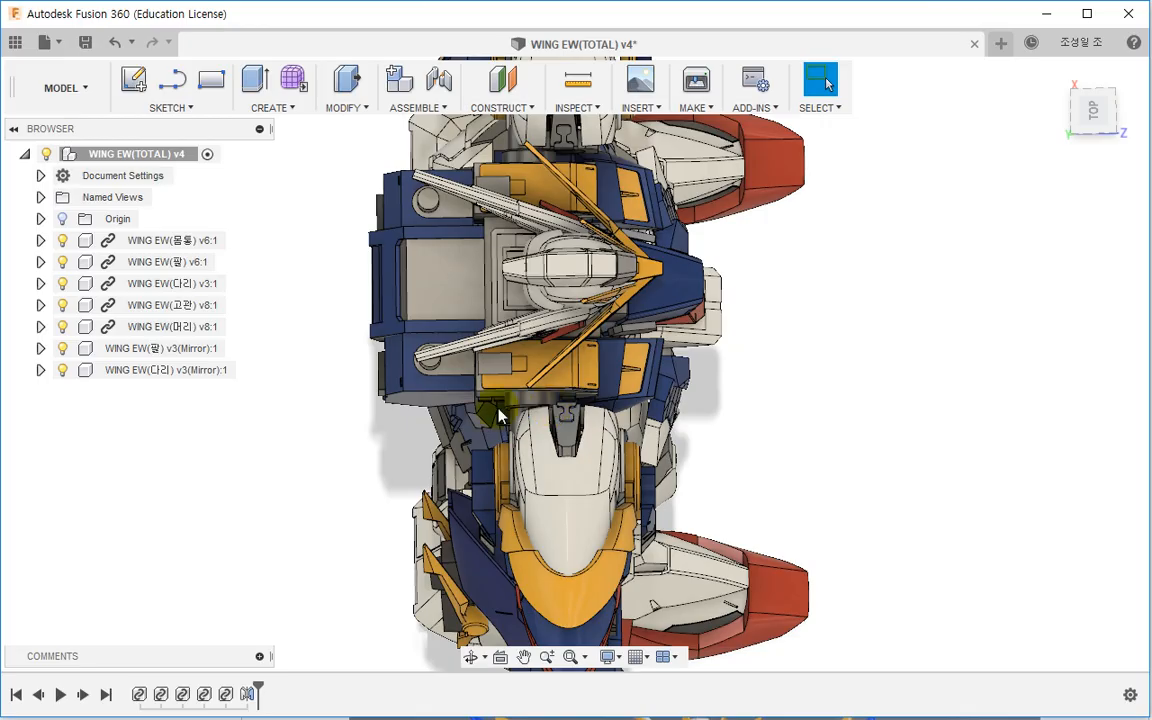
mouse_move(513, 422)
middle_mouse_down("shift")
mouse_move(530, 442)
mouse_move(514, 432)
middle_mouse_up("shift")
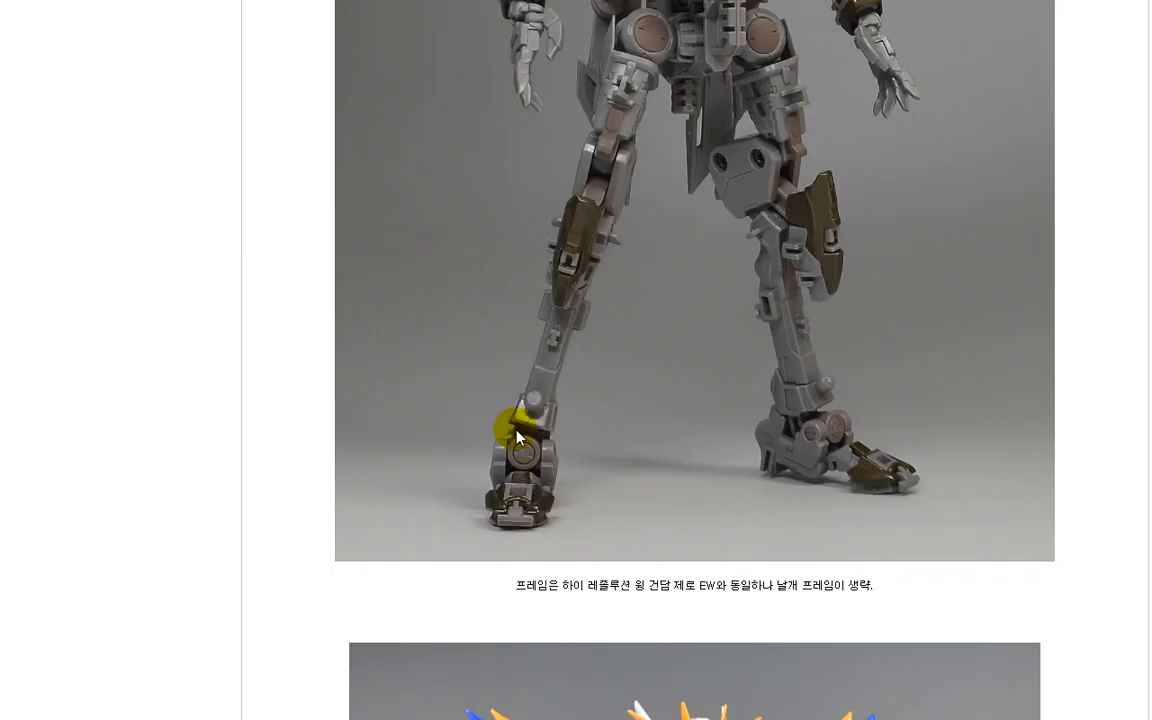
scroll(514, 432, "up", 4)
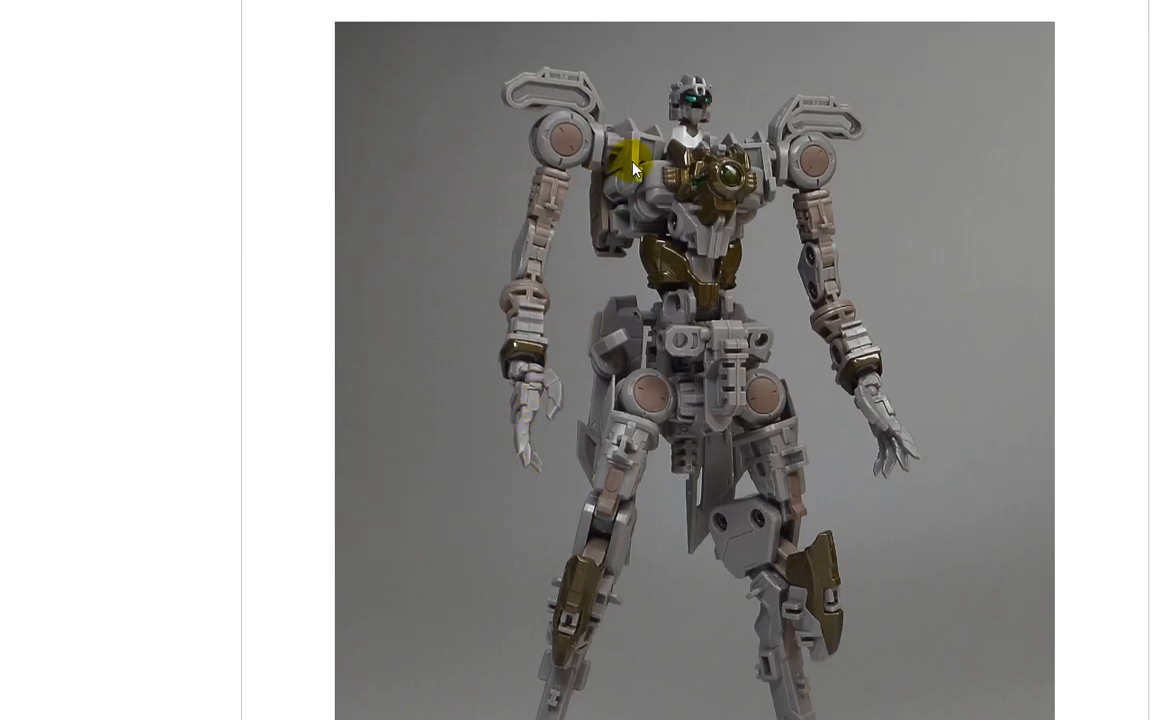
key("alt+Tab")
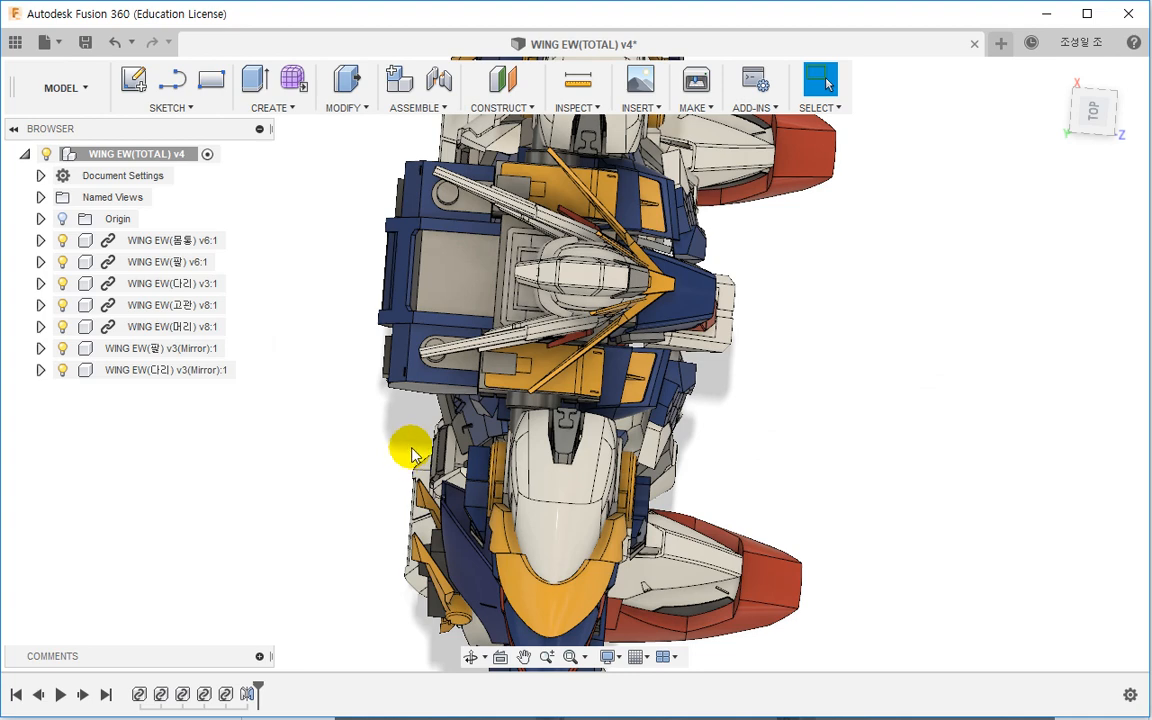
middle_click_drag(558, 473, 463, 515, "shift")
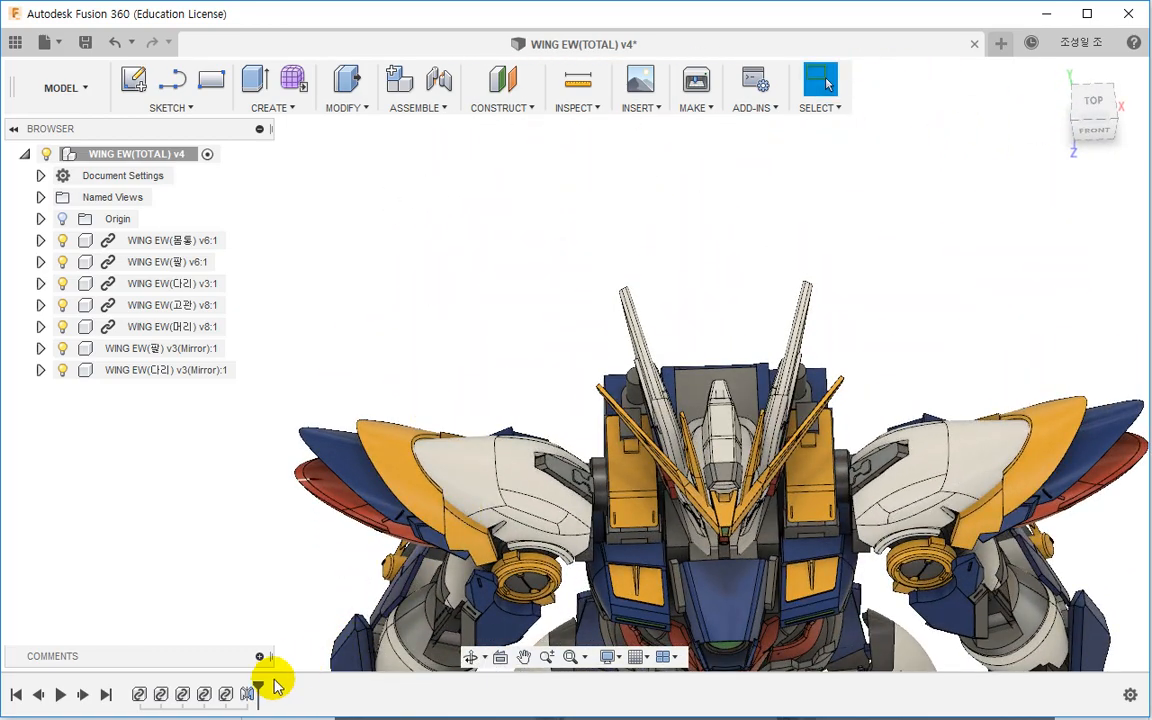
Step: Roll the assembly timeline back to before the arm and leg mirror, and pull the arm away from the torso
left_click_drag(258, 687, 236, 682)
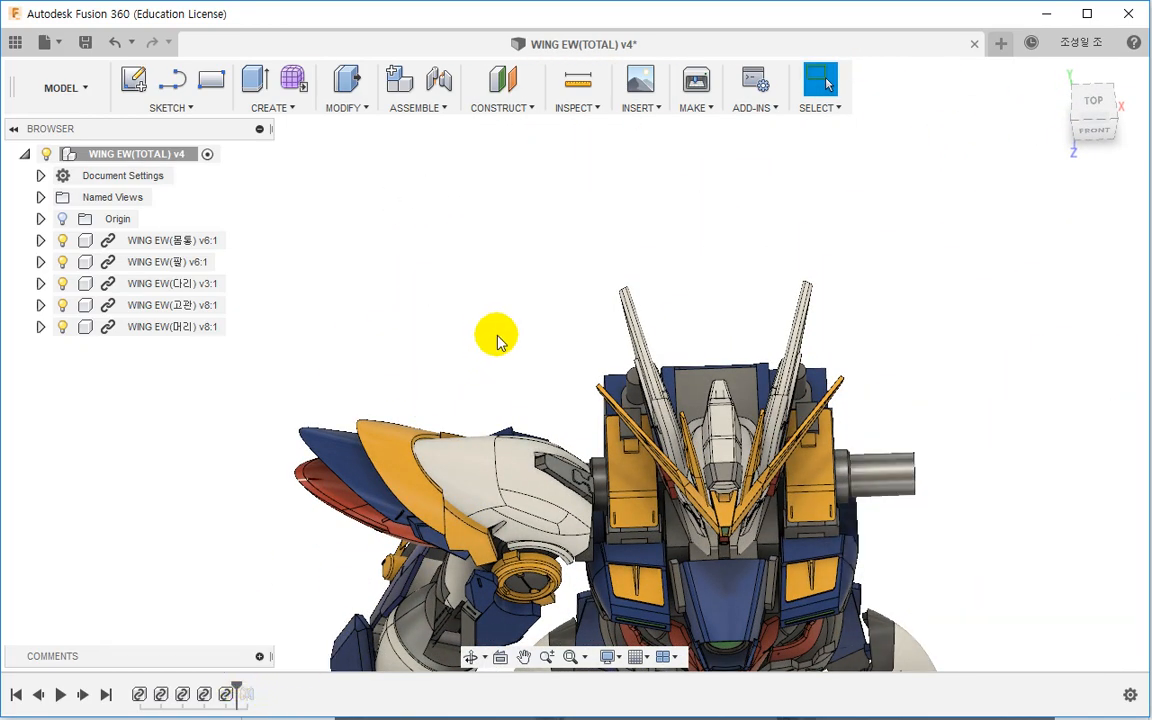
middle_click_drag(496, 334, 657, 279, "shift")
left_click_drag(648, 265, 548, 219)
middle_click_drag(617, 352, 524, 250, "shift")
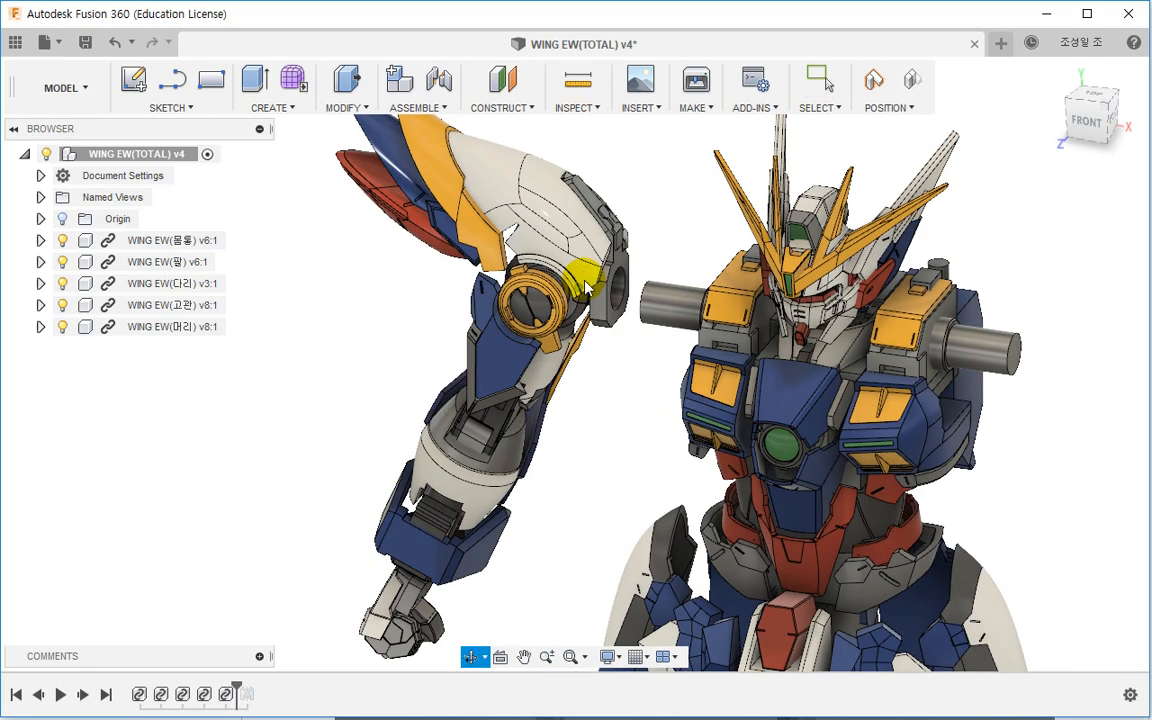
scroll(524, 250, "up", 5)
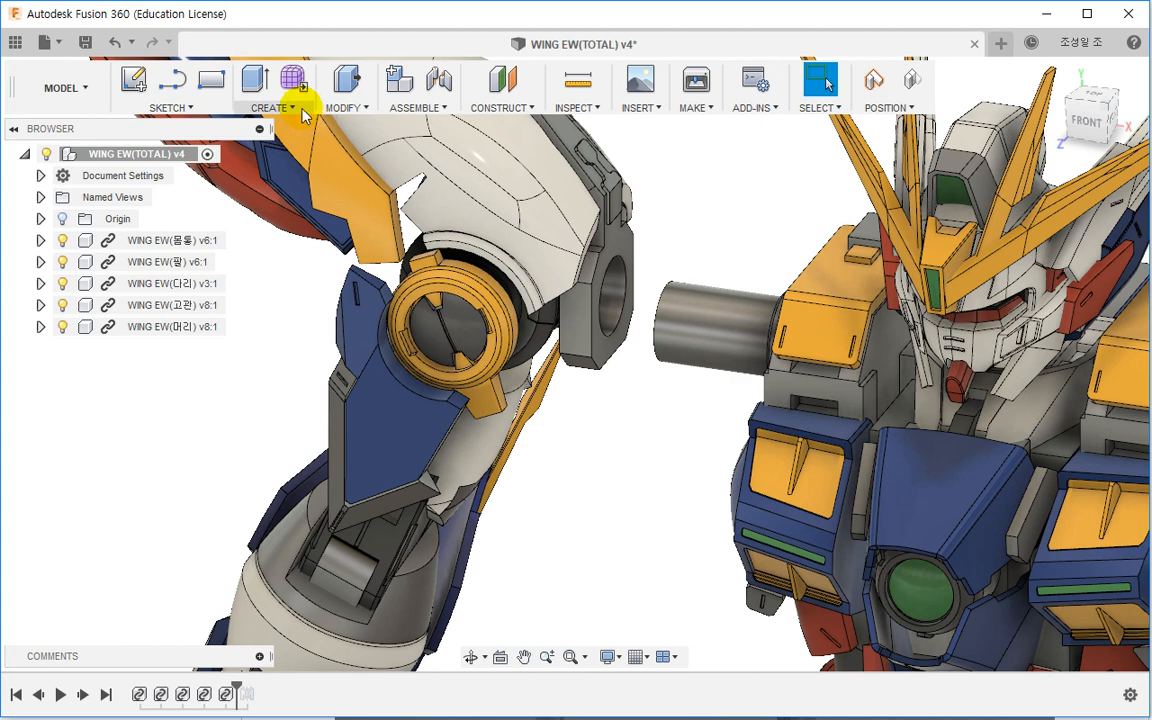
Step: Start a joint from the previous component positions, matching the arm's shoulder socket to the torso's round shoulder disc
left_click(439, 88)
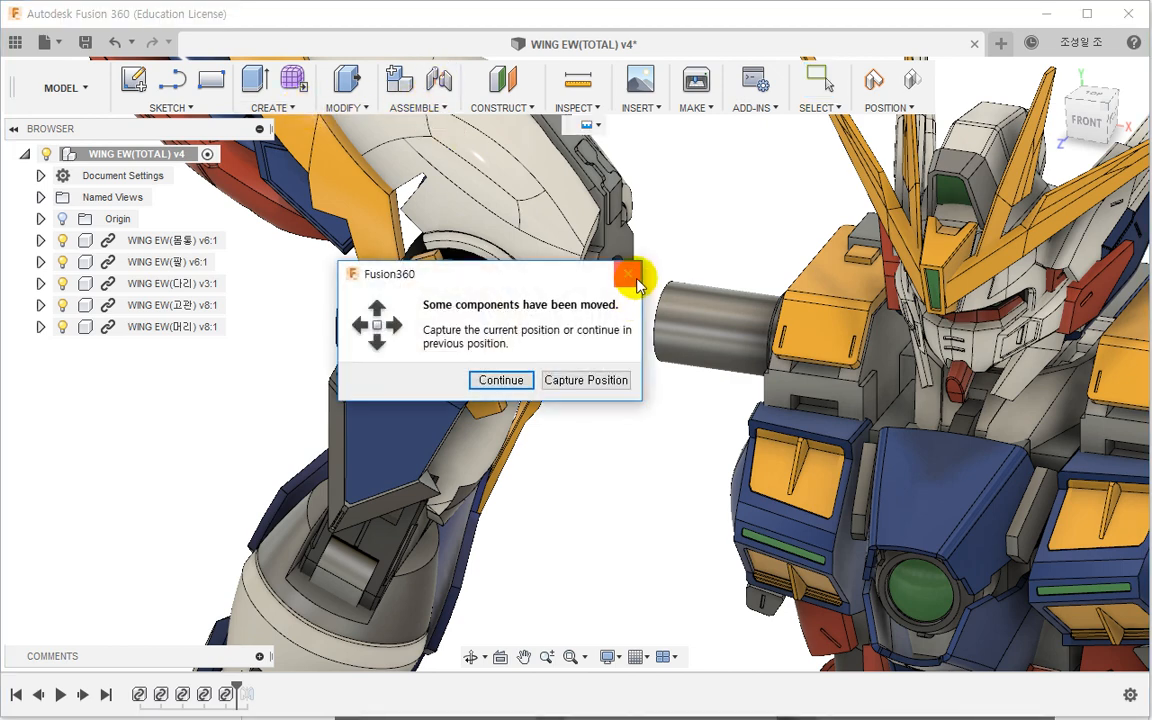
left_click(500, 381)
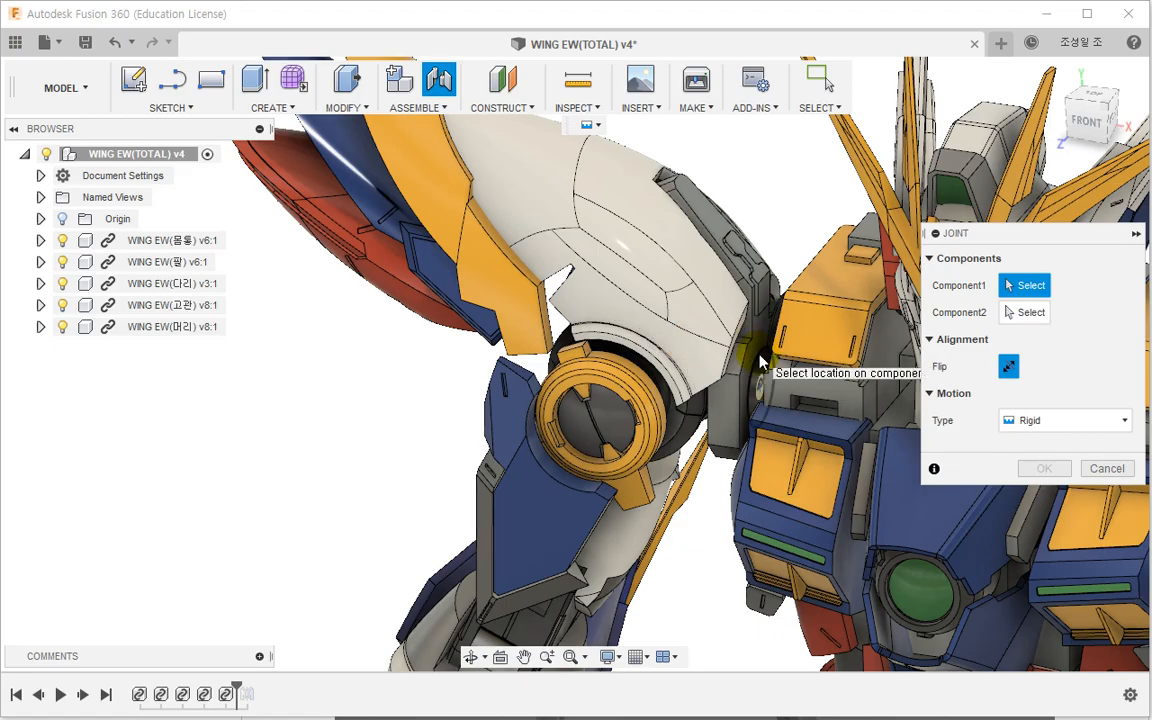
left_click(760, 362)
middle_click_drag(700, 432, 797, 496, "shift")
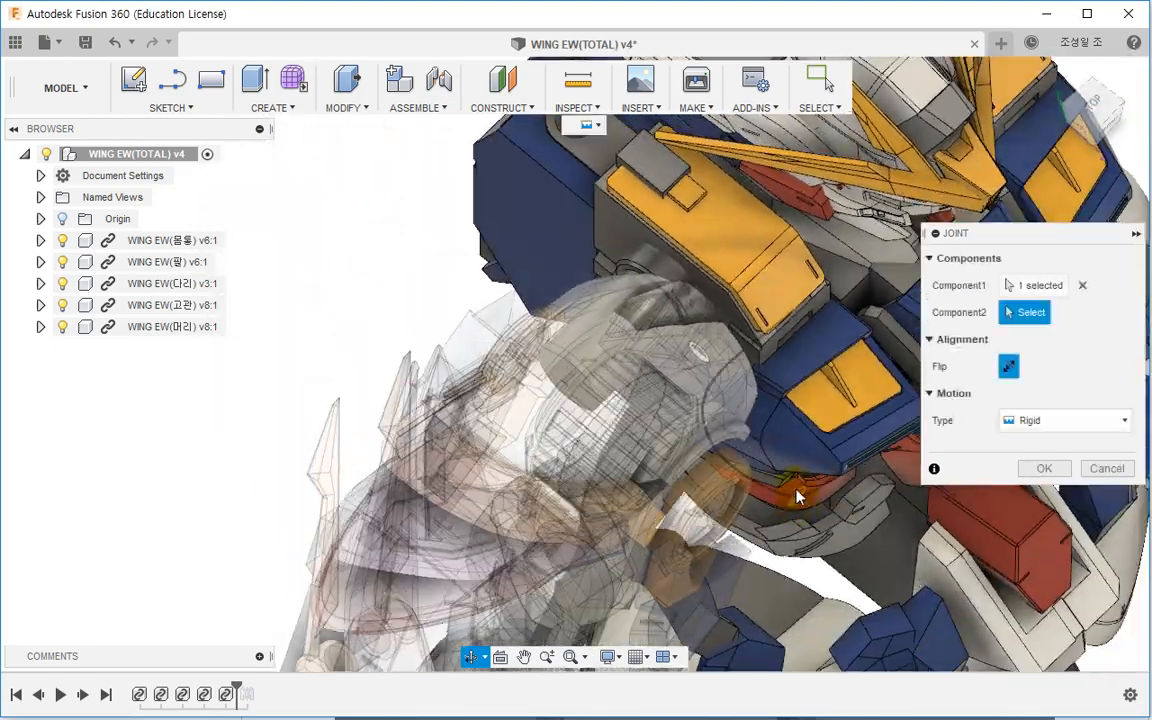
scroll(600, 258, "up", 6)
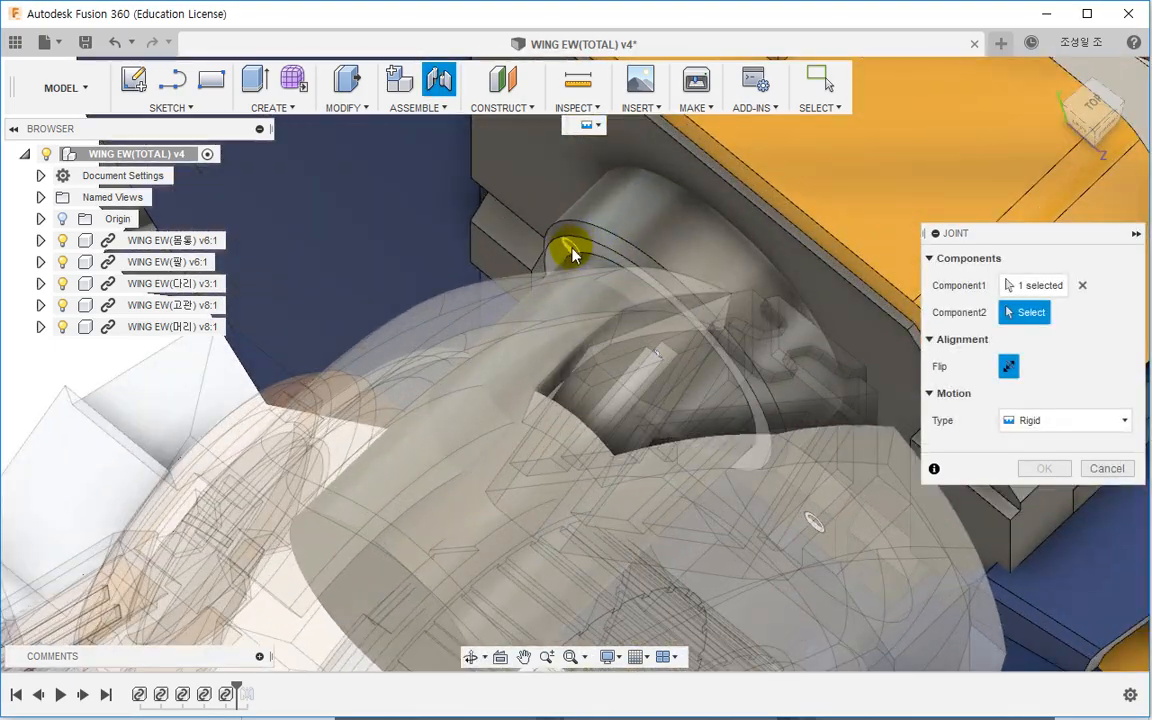
left_click(580, 256)
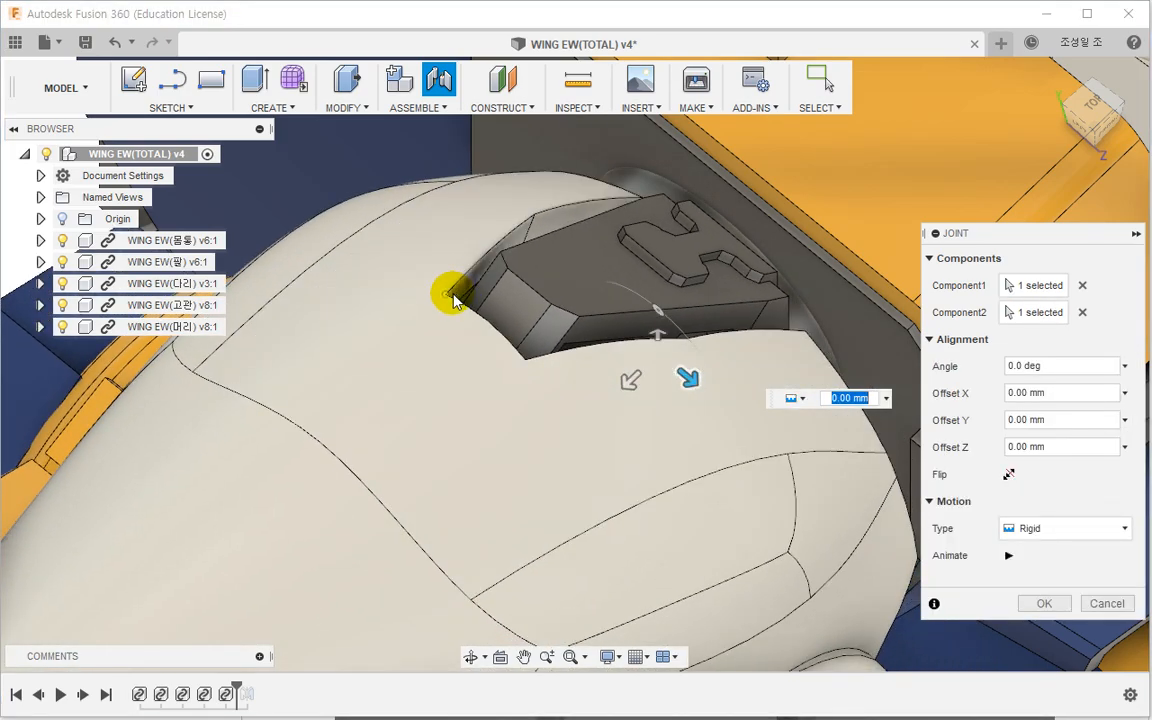
Step: Set the shoulder joint's motion type to Revolute and create the joint
scroll(452, 295, "down", 8)
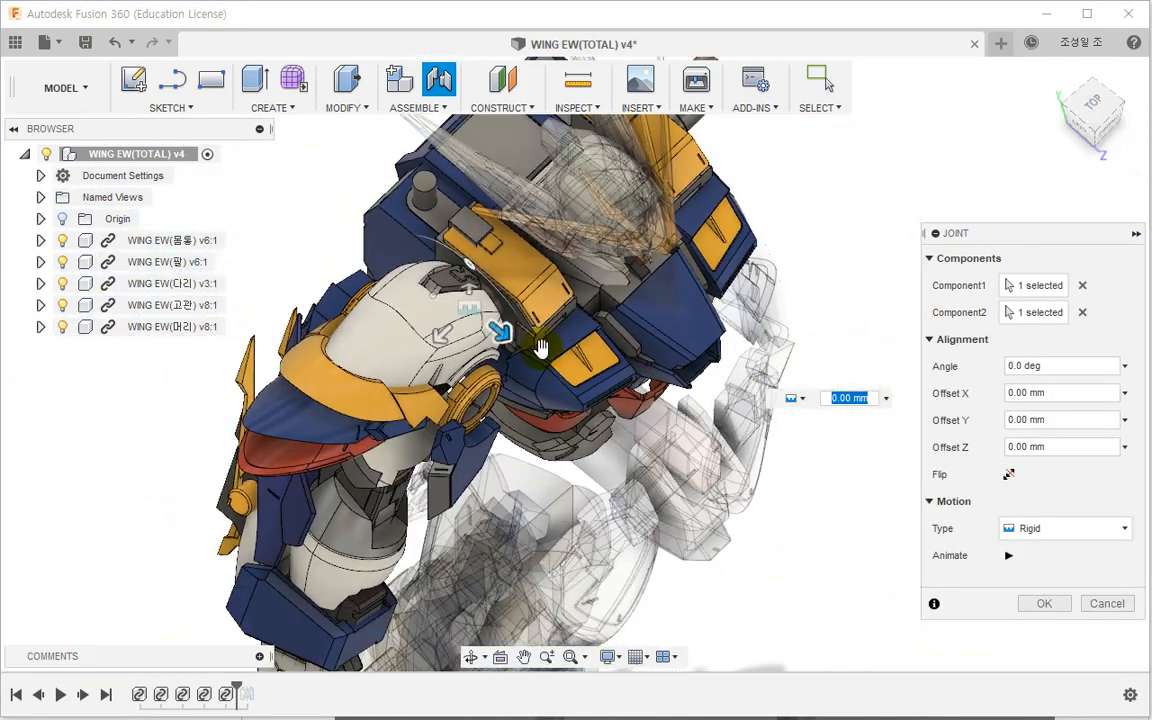
left_click(1018, 528)
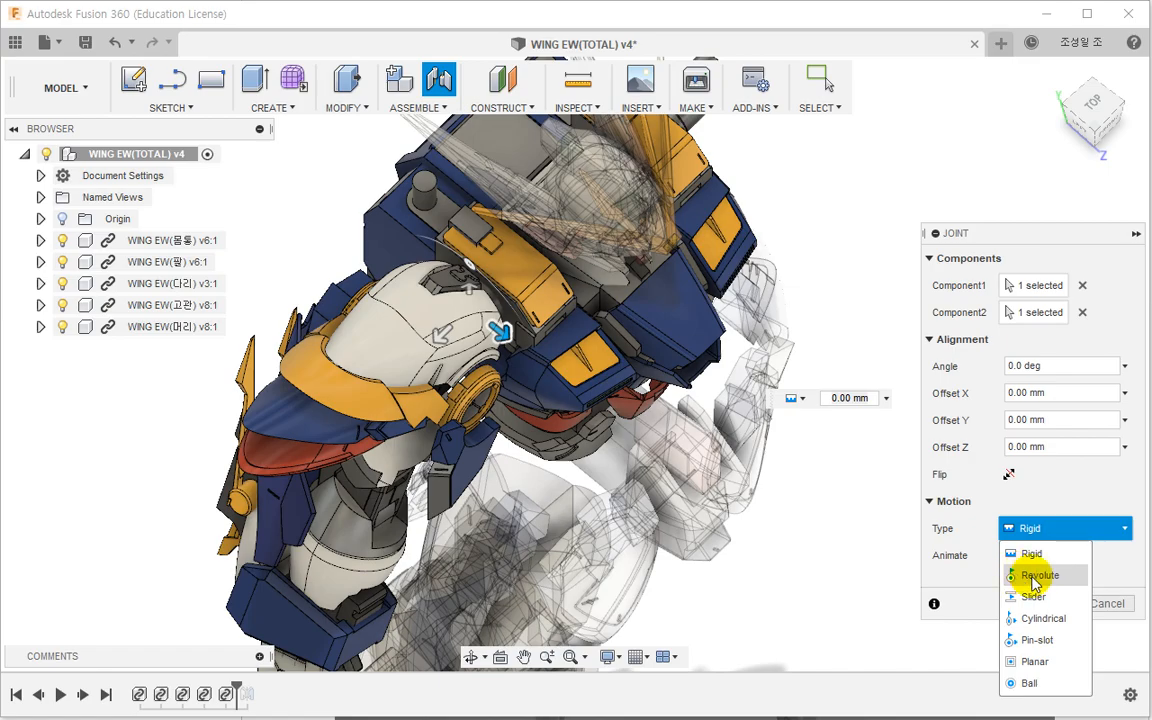
left_click(1033, 578)
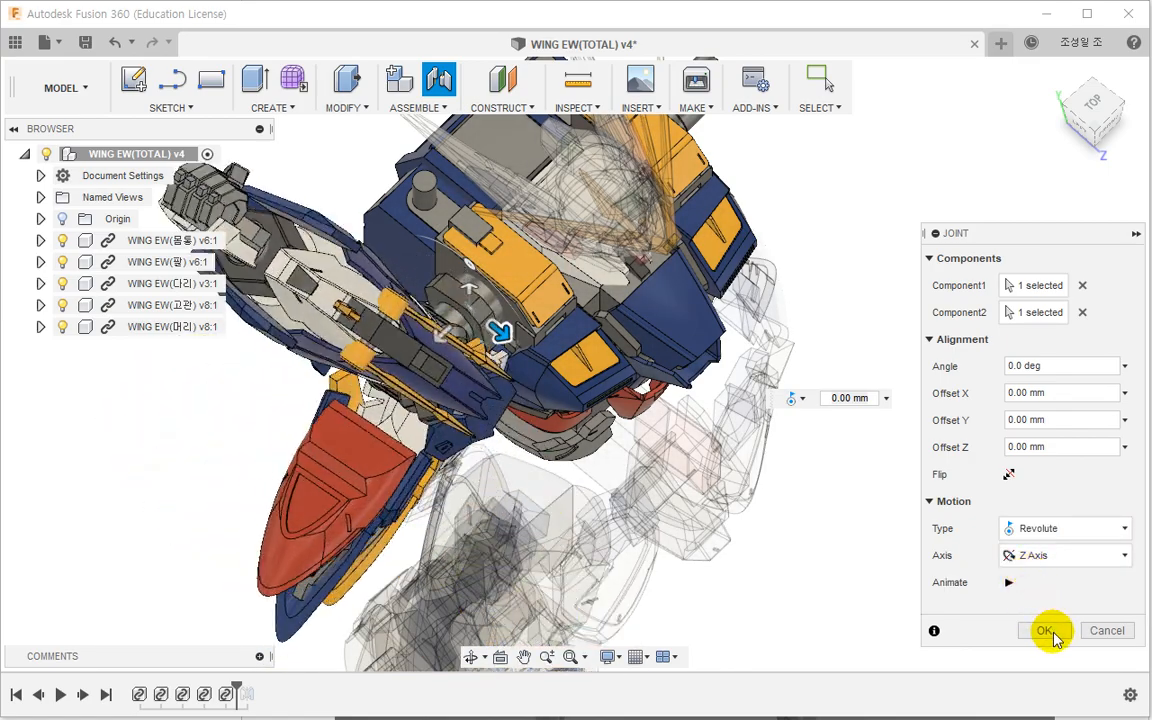
left_click(1053, 632)
Step: Check the jointed arm from above and from the front, and open the linked torso component in its own document
middle_click_drag(947, 572, 728, 417, "shift")
scroll(645, 396, "down", 4)
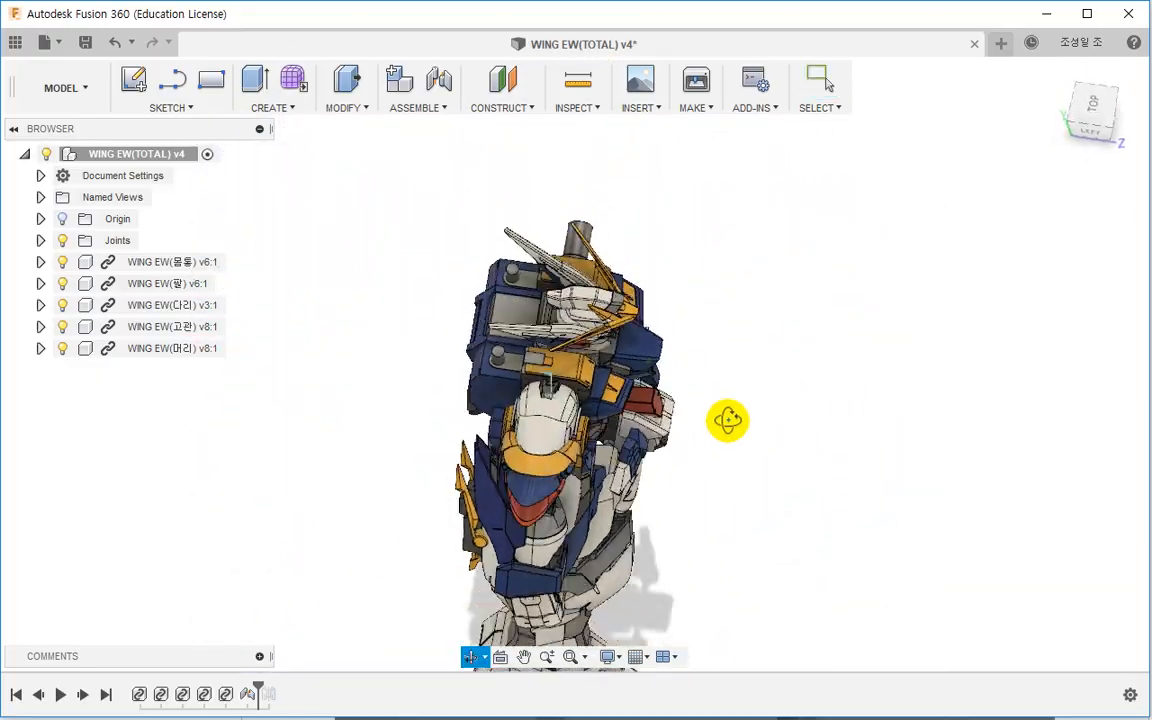
left_click(1096, 102)
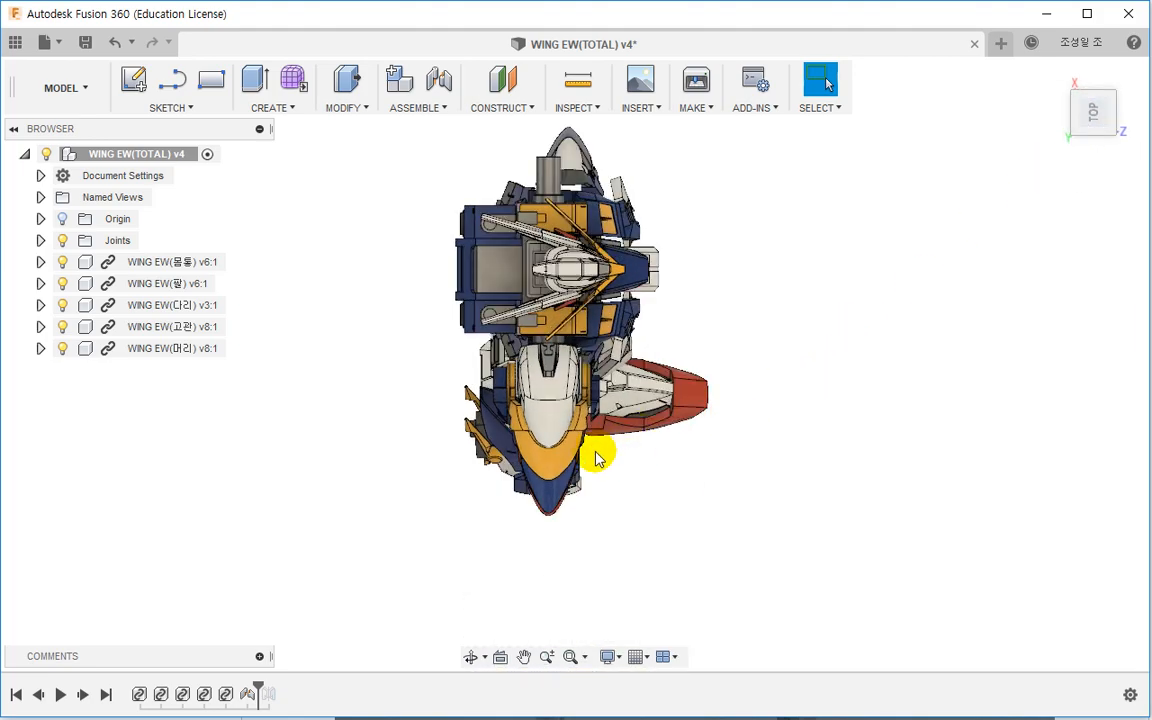
scroll(570, 389, "up", 4)
mouse_move(571, 378)
middle_mouse_down("shift")
mouse_move(587, 348)
mouse_move(565, 263)
mouse_move(579, 378)
mouse_move(540, 250)
mouse_move(563, 370)
middle_mouse_up("shift")
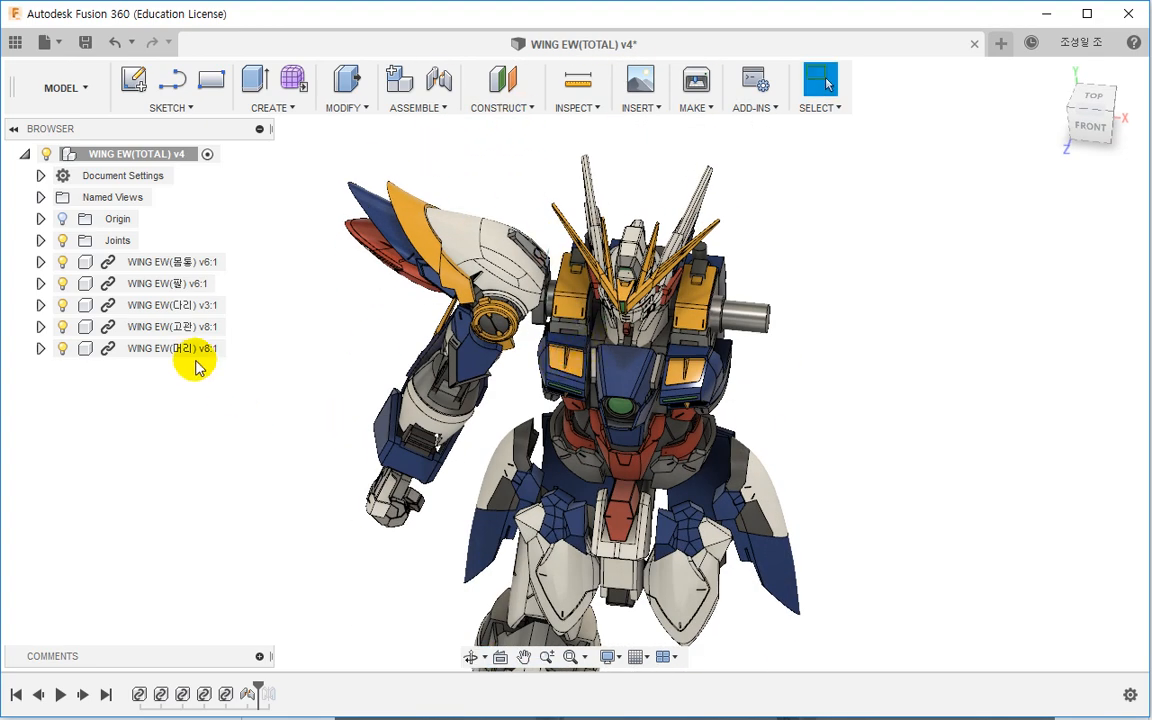
right_click(180, 265)
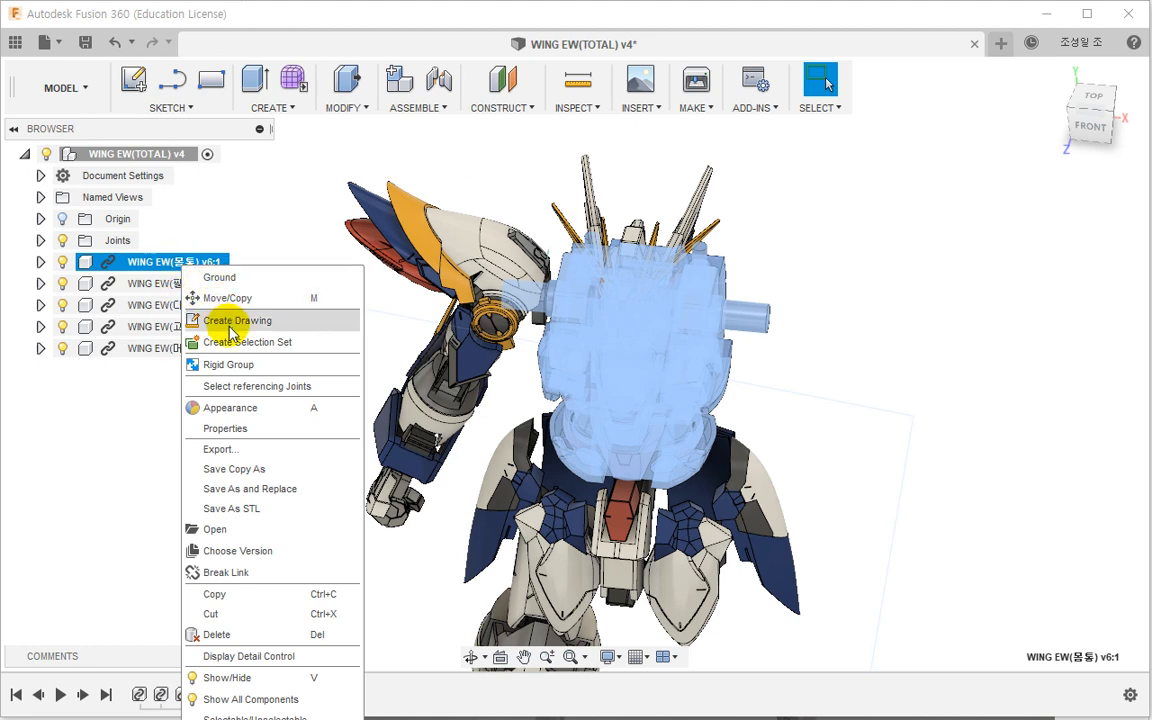
left_click(215, 530)
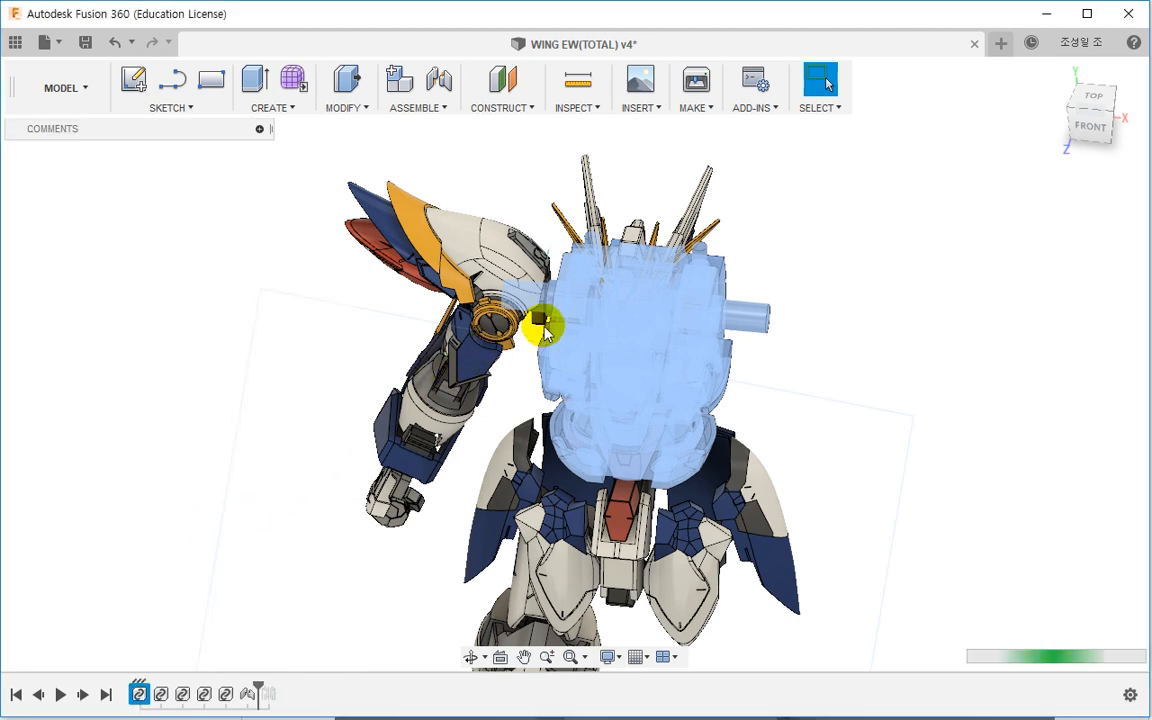
Step: Roll the torso's timeline back to just before the final body mirror
middle_click_drag(546, 336, 543, 472, "shift")
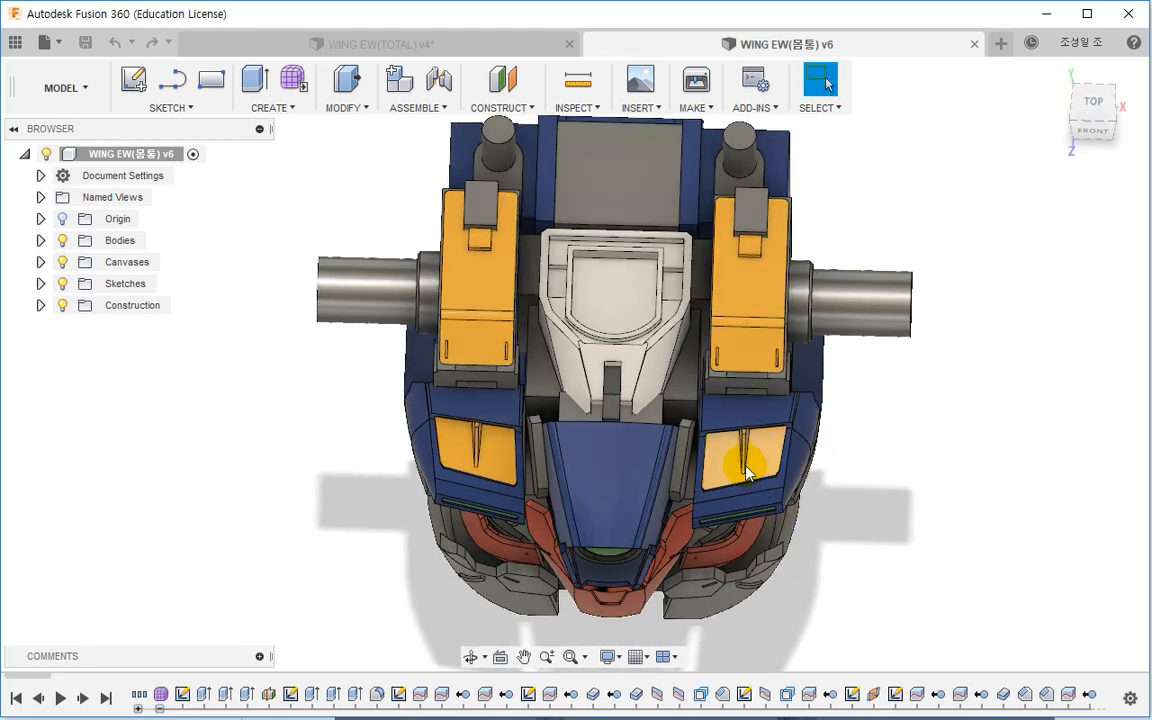
middle_click_drag(745, 470, 760, 530, "shift")
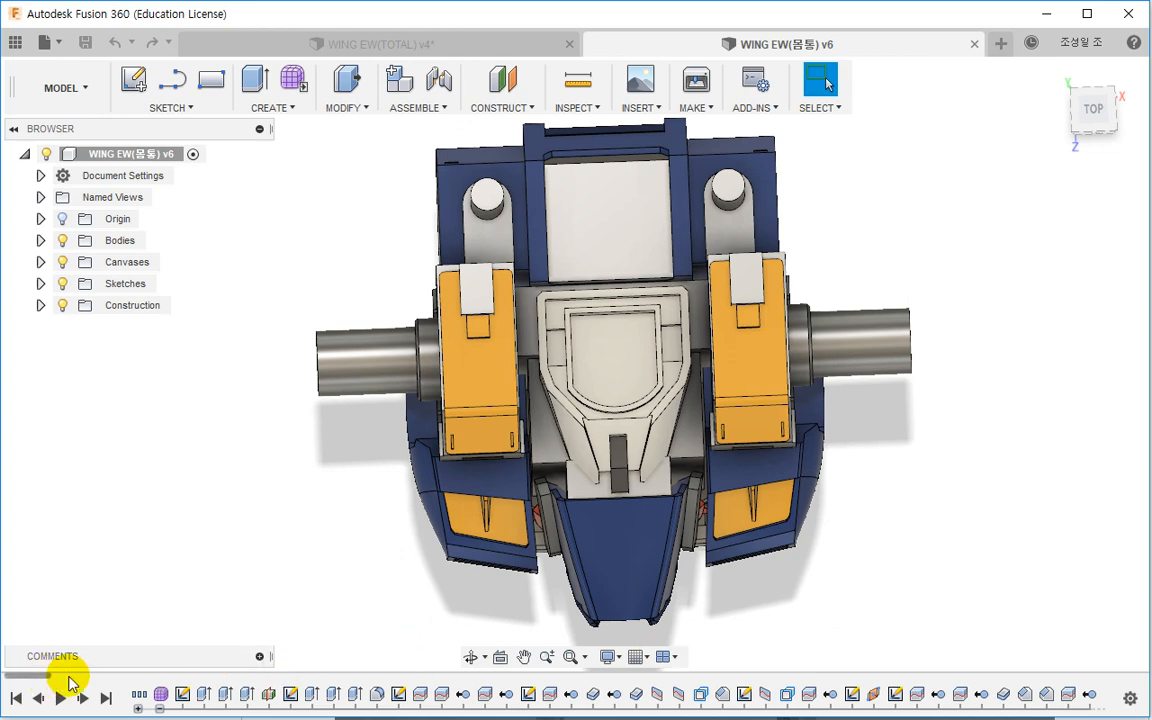
mouse_move(68, 679)
left_mouse_down()
mouse_move(1141, 698)
mouse_move(1080, 687)
left_mouse_up()
mouse_move(1018, 609)
middle_mouse_down("shift")
mouse_move(908, 470)
mouse_move(954, 350)
mouse_move(956, 397)
middle_mouse_up("shift")
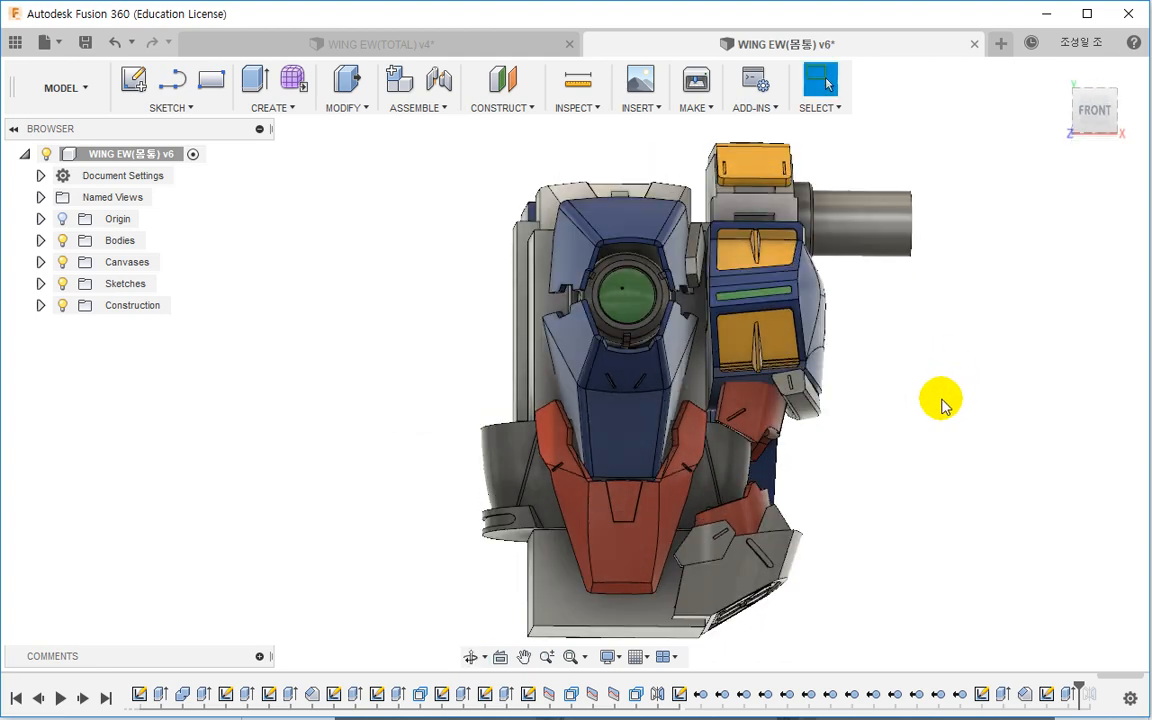
left_click(352, 110)
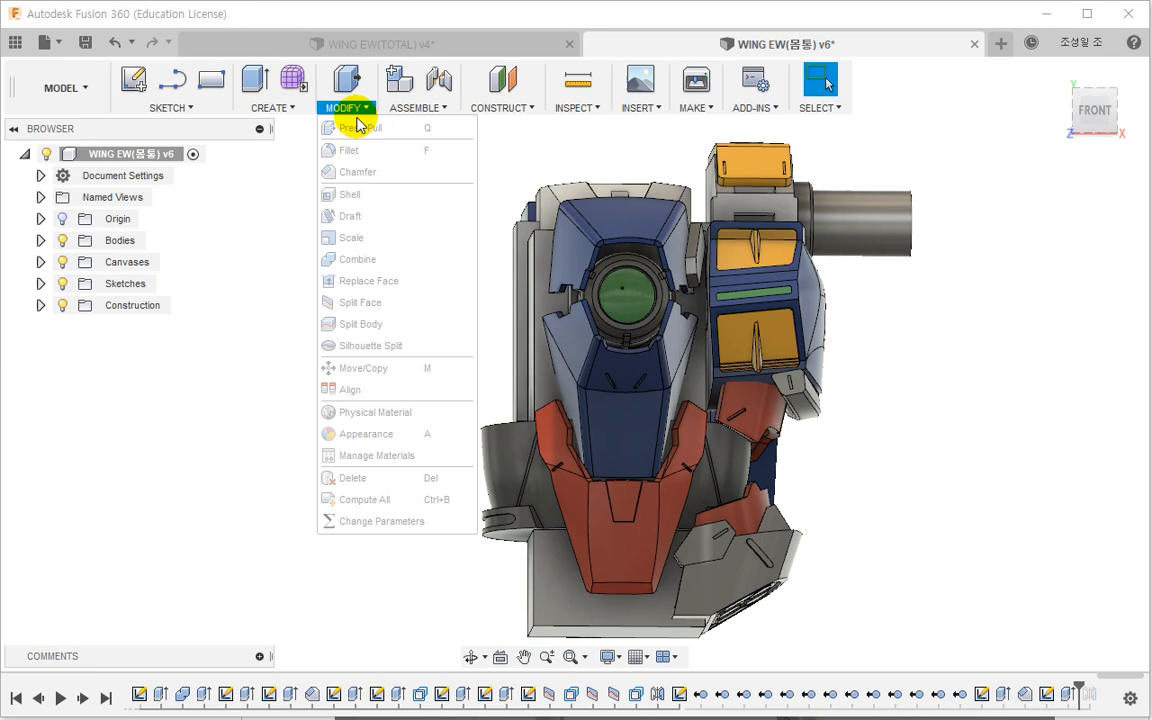
left_click(321, 391)
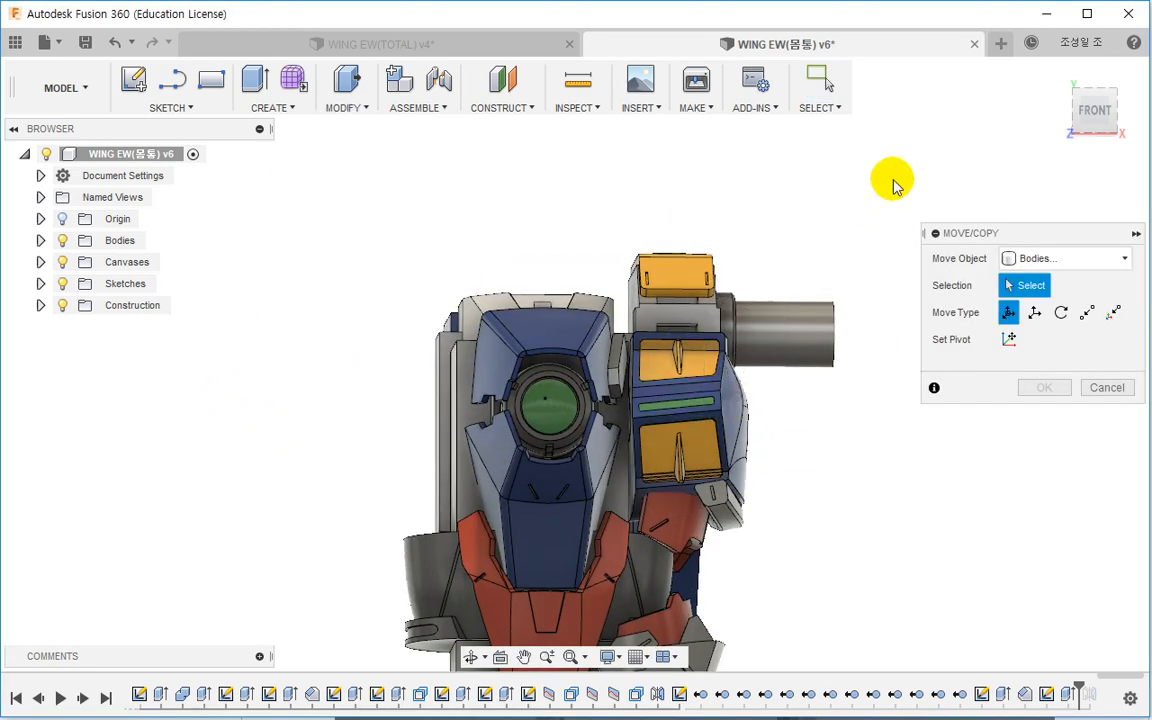
left_click(1094, 112)
left_click_drag(860, 201, 632, 520)
left_click(674, 537, "ctrl")
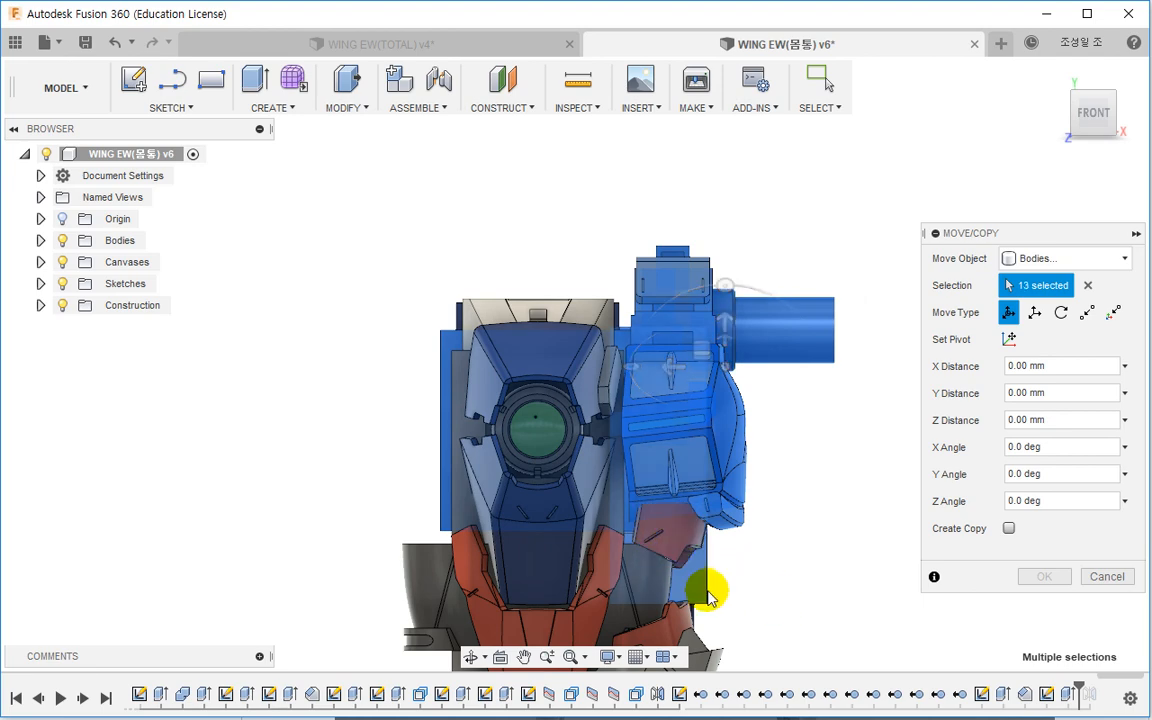
middle_click_drag(705, 589, 689, 352, "shift")
left_click(663, 391, "ctrl")
left_click(445, 485, "ctrl")
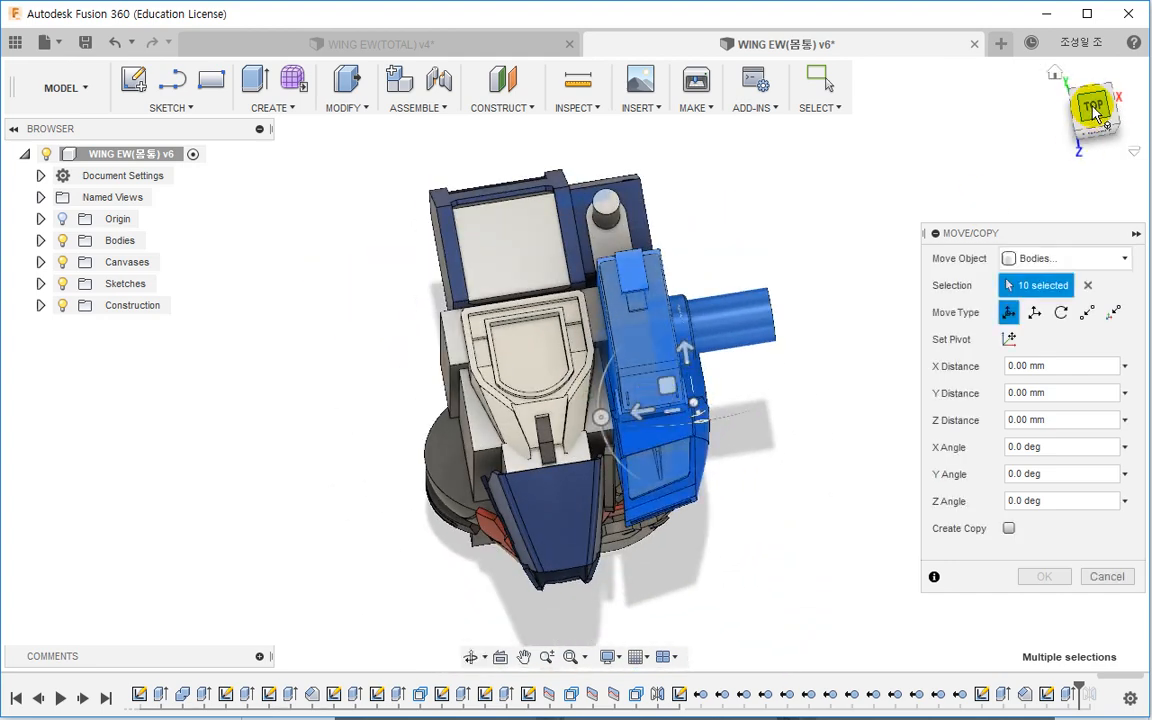
left_click(1007, 338)
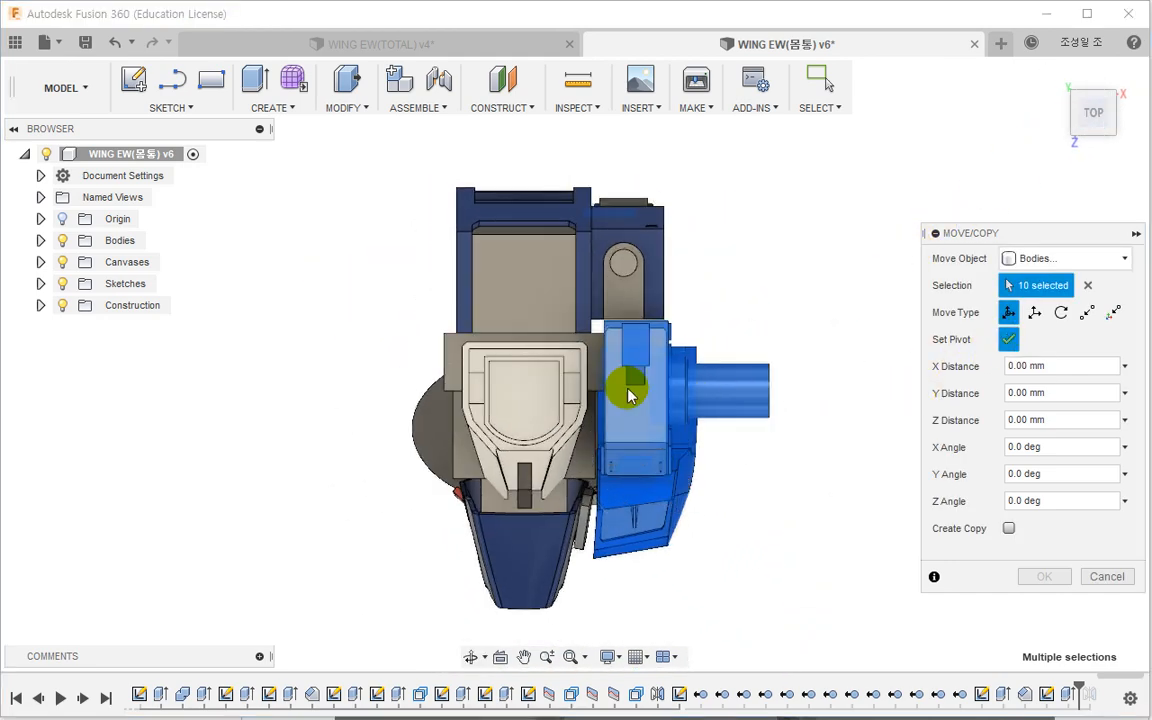
left_click(607, 391)
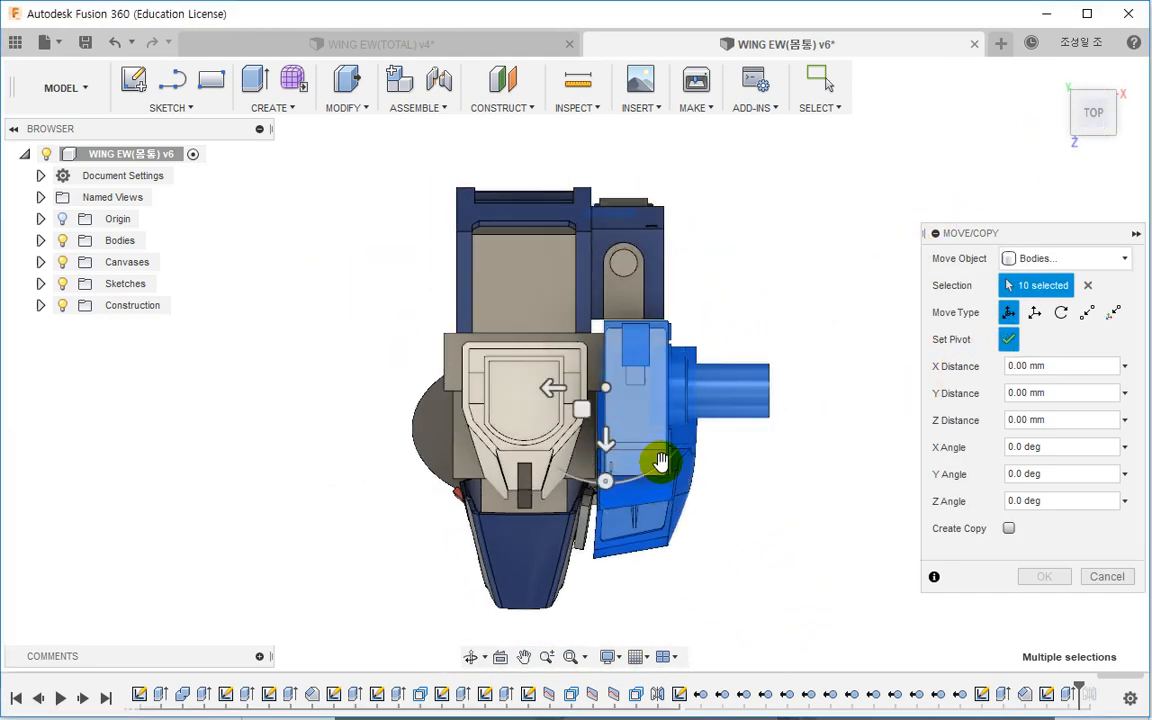
left_click(1006, 338)
left_click_drag(555, 386, 684, 386)
key("Escape")
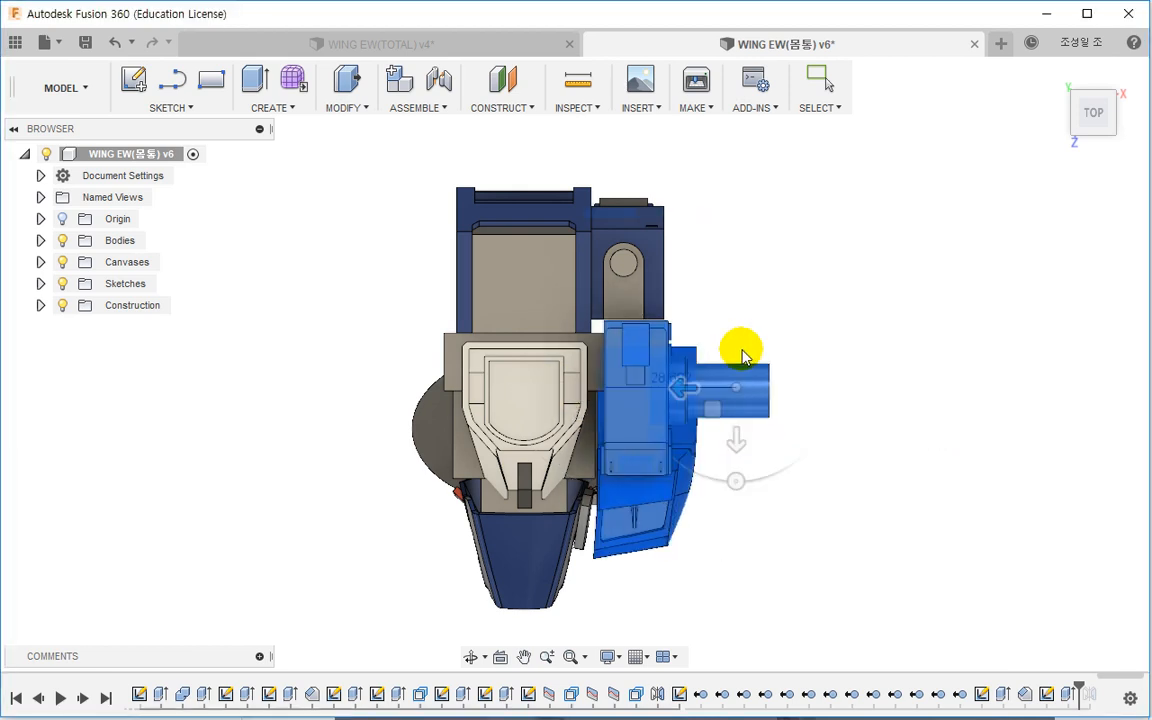
right_click(338, 150)
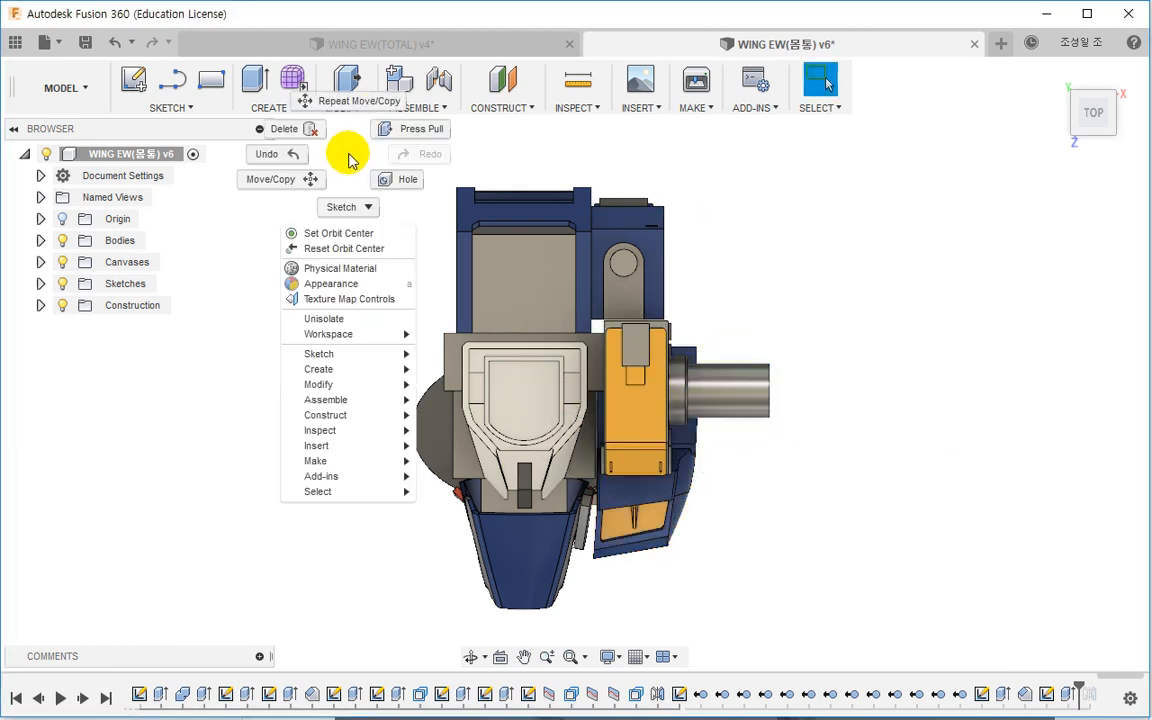
left_click(358, 102)
left_click_drag(799, 583, 560, 303)
middle_click_drag(800, 560, 771, 293)
mouse_move(667, 478)
left_mouse_down()
mouse_move(578, 342)
mouse_move(668, 468)
left_mouse_up()
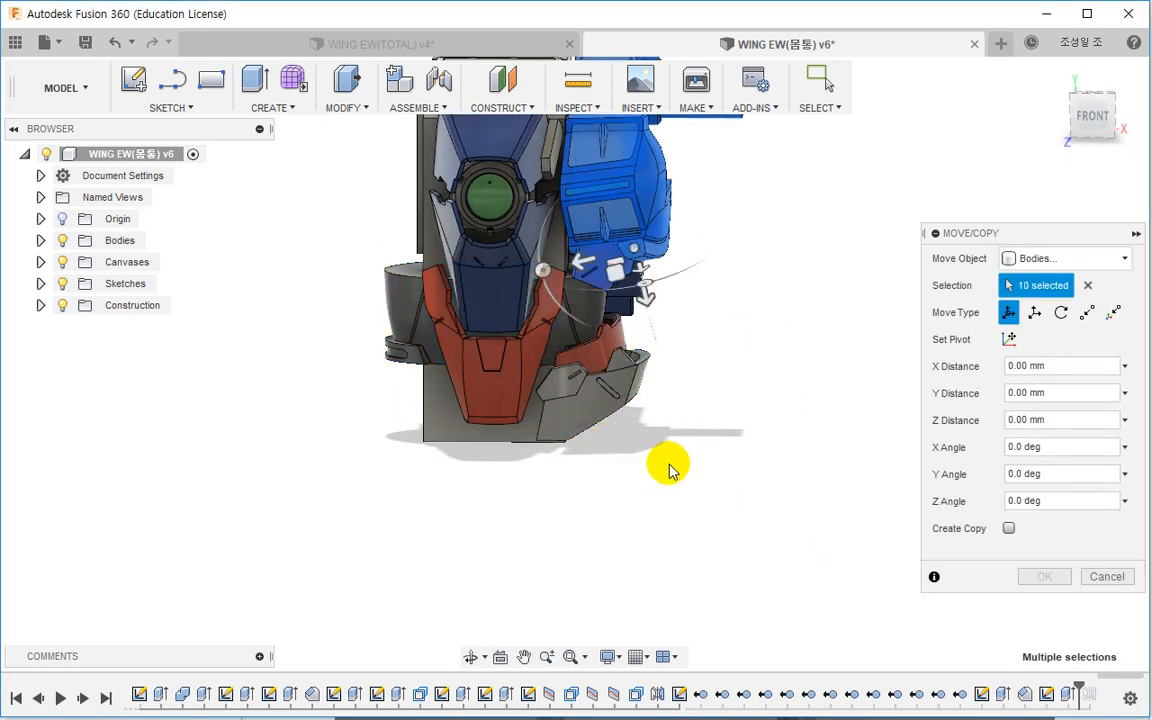
middle_click_drag(668, 468, 722, 462, "shift")
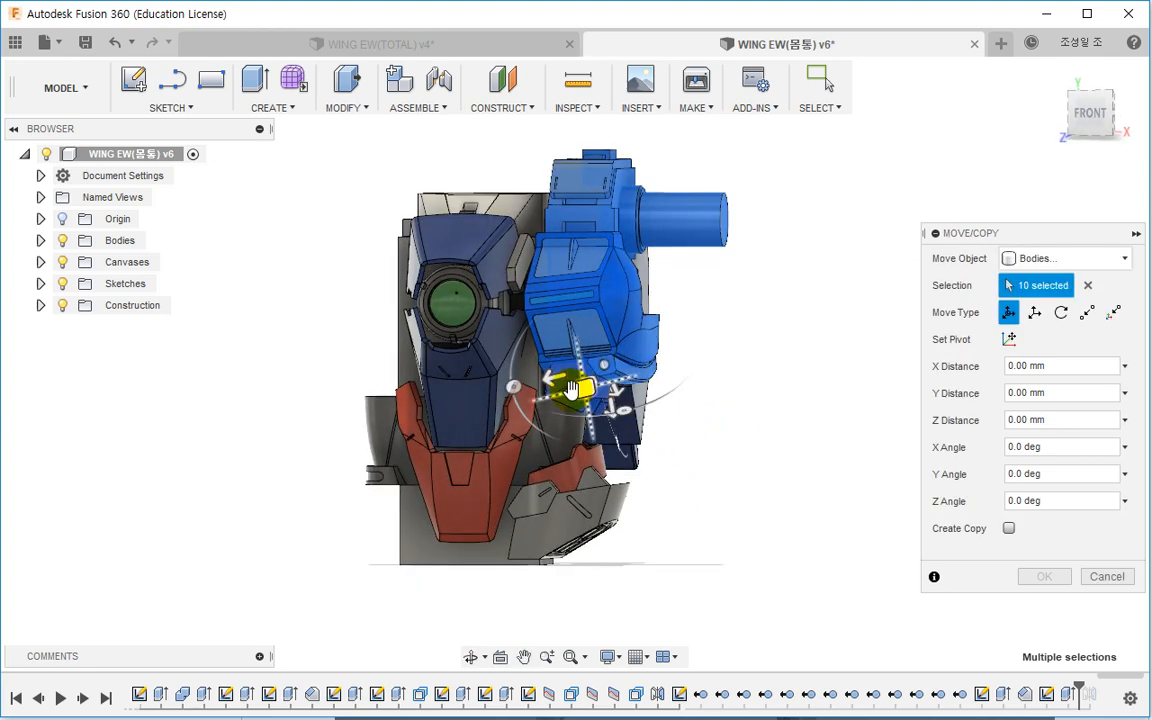
left_click_drag(565, 376, 713, 478)
key("Return")
middle_click_drag(720, 424, 705, 380, "shift")
middle_click_drag(376, 128, 349, 176, "shift")
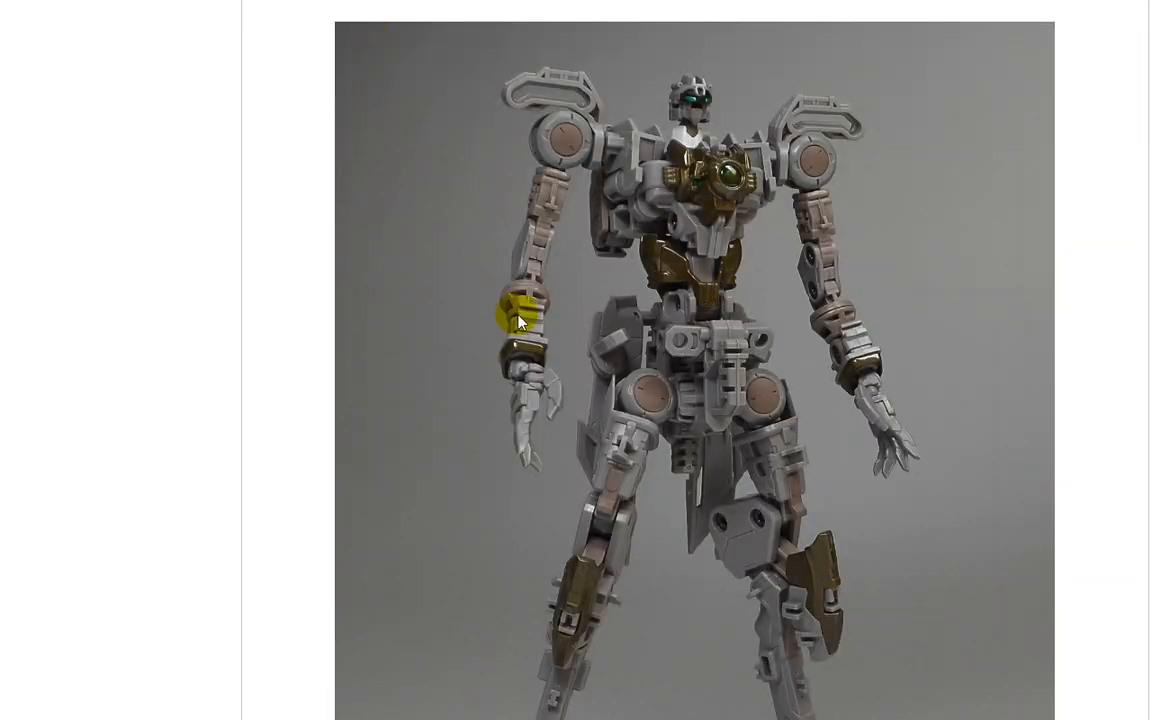
Step: Check the reference photos of the robot's inner frame for the shoulder and arm arrangement, and return to the torso model
scroll(519, 322, "up", 3)
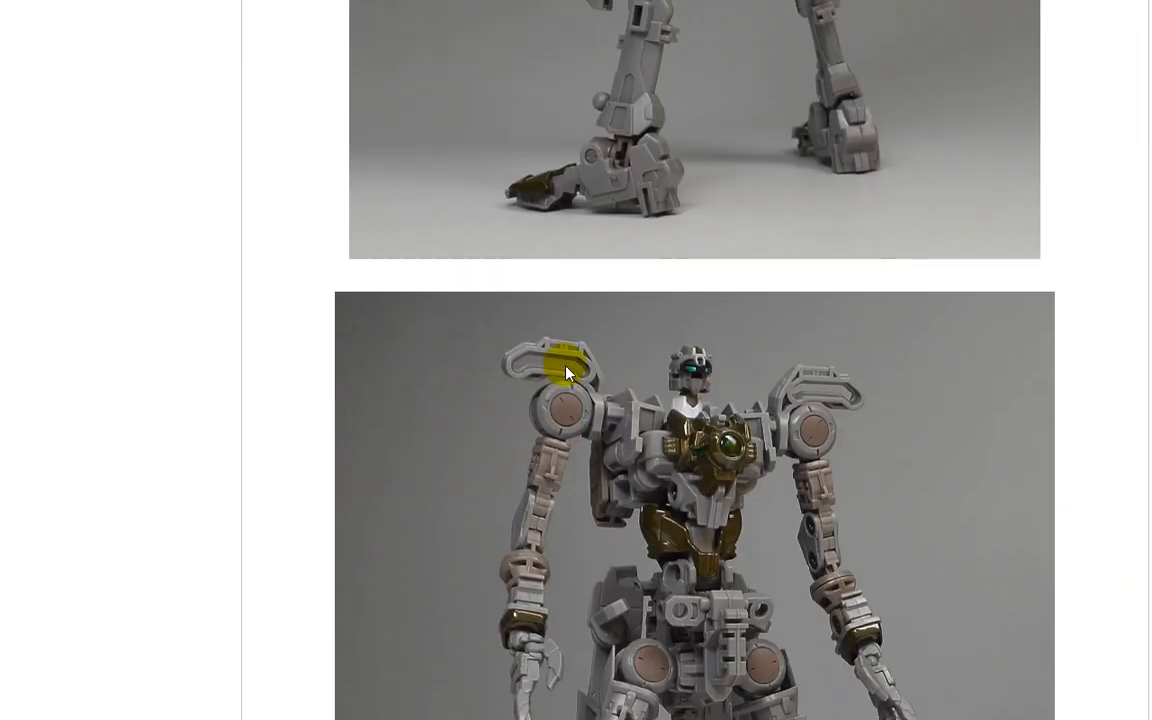
scroll(648, 478, "down", 15)
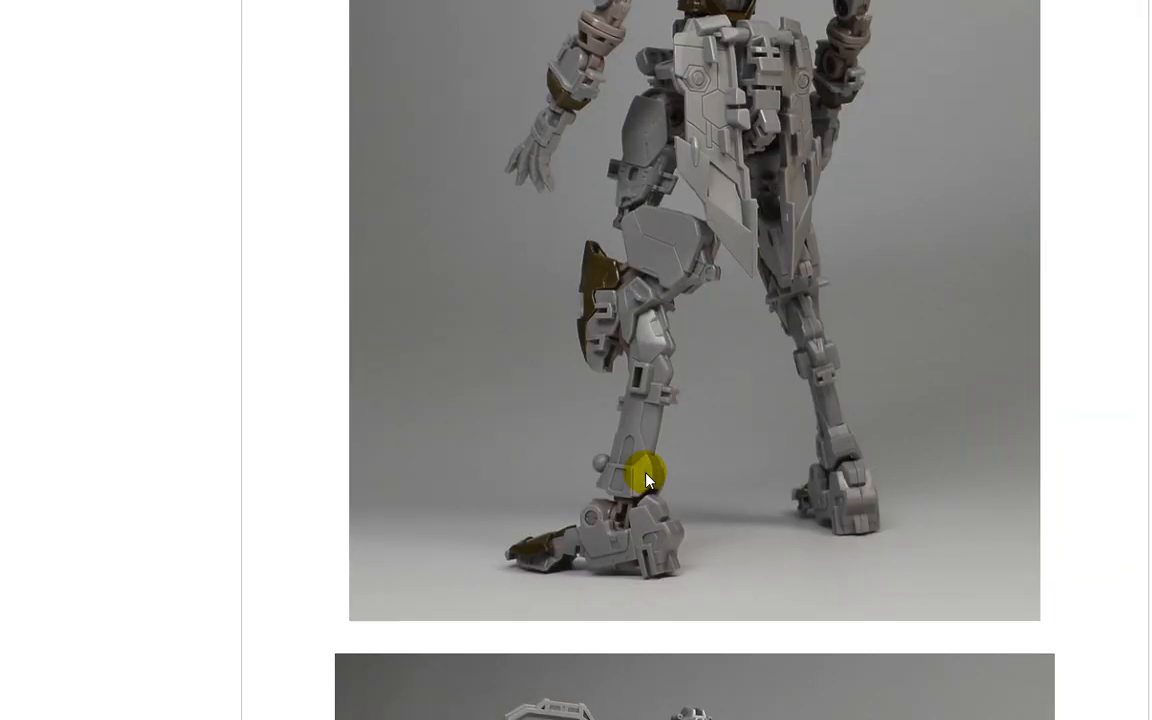
scroll(668, 277, "up", 10)
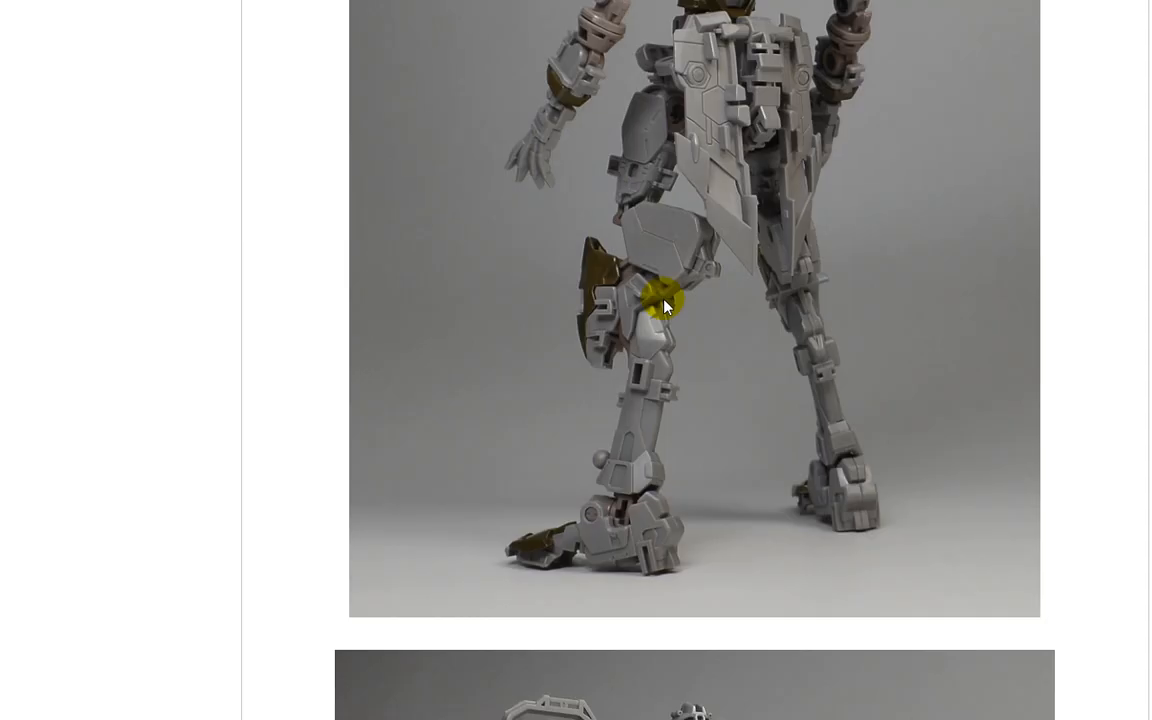
scroll(658, 300, "down", 3)
key("alt+Tab")
Step: Start a body move on the shoulder block, its armour and the cylindrical shaft, leaving out the back unit, and view it from above
middle_click_drag(658, 305, 627, 350, "shift")
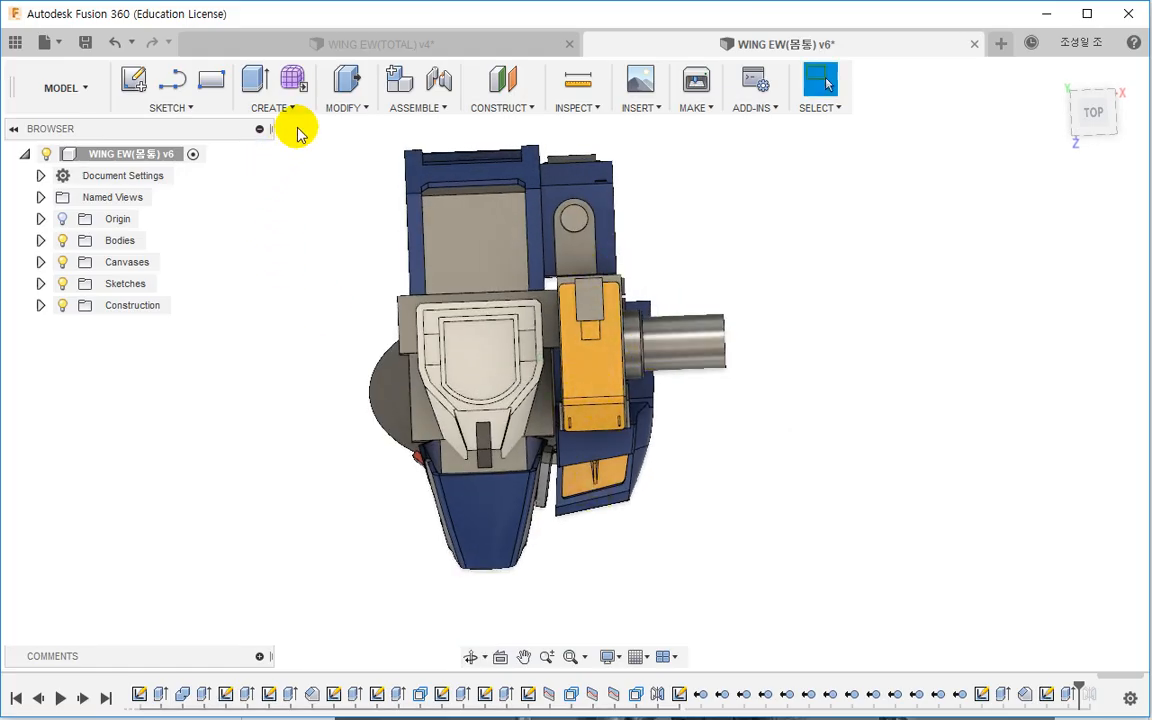
left_click(338, 107)
left_click(330, 366)
middle_click_drag(499, 475, 659, 357, "shift")
left_click_drag(726, 141, 588, 392)
middle_click_drag(751, 481, 705, 515, "shift")
left_click_drag(692, 429, 620, 381)
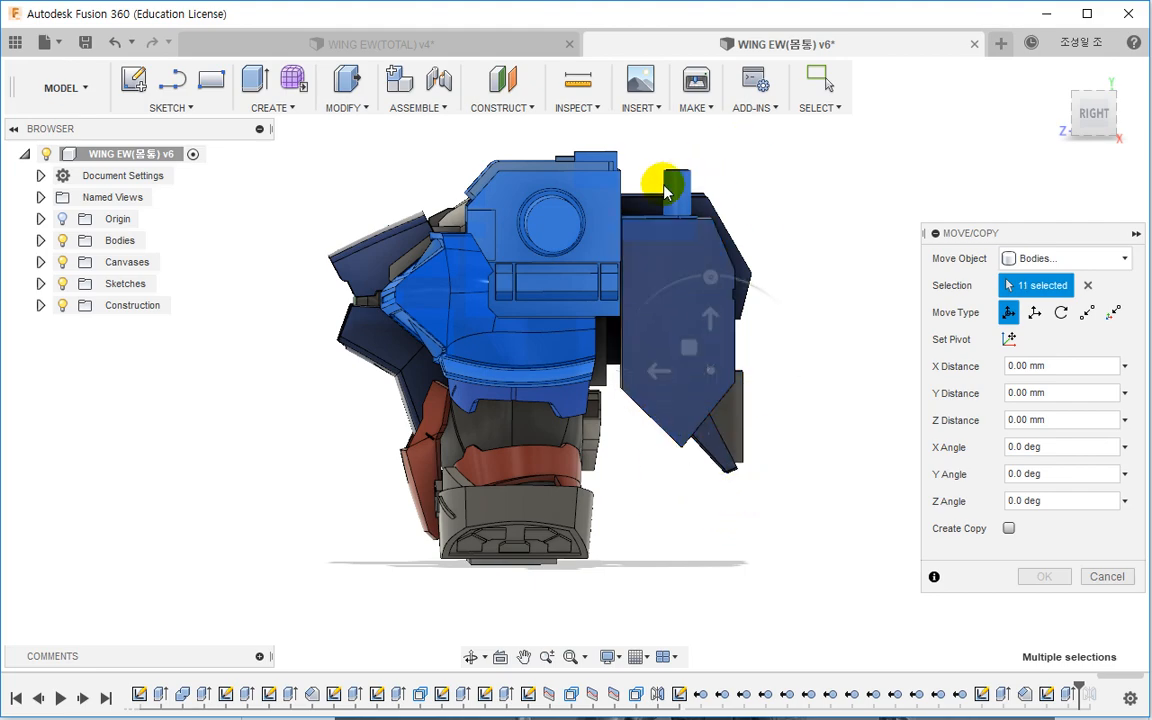
middle_click_drag(661, 255, 620, 412, "shift")
middle_click_drag(666, 360, 840, 405, "shift")
left_click(1096, 113)
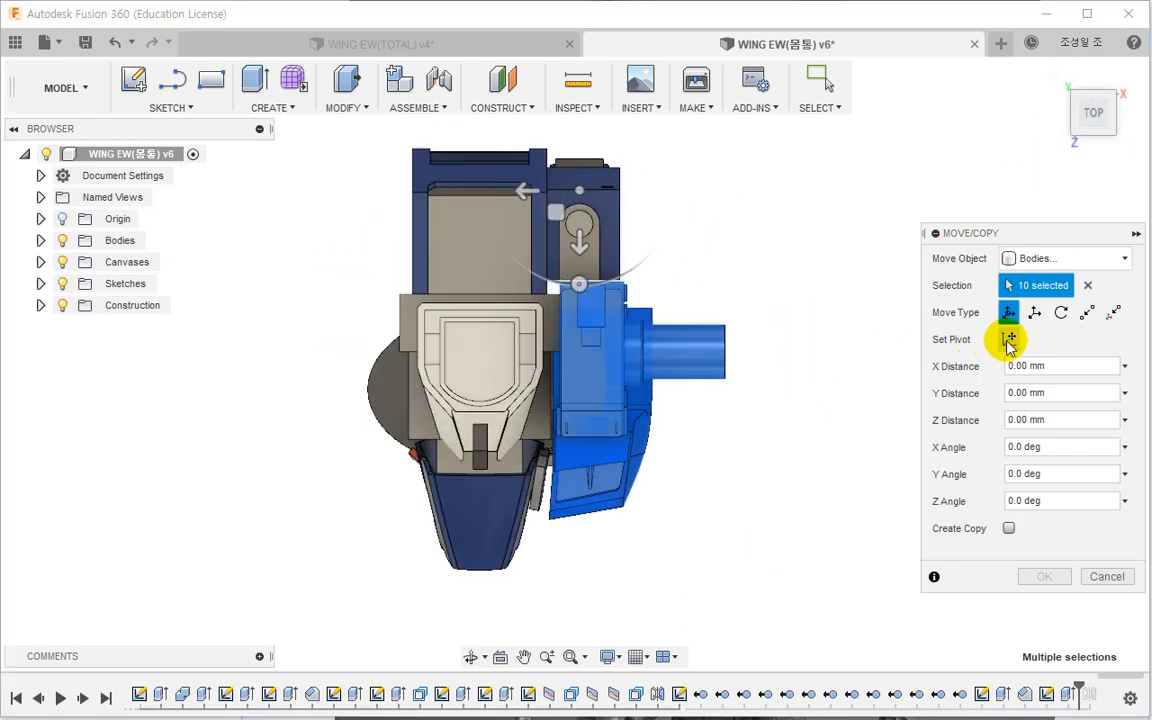
Step: Set the pivot on the shoulder block's inner edge, rotate the selected bodies -3° about Z and shift them about -1.03 mm in X
left_click(1008, 339)
scroll(566, 370, "up", 4)
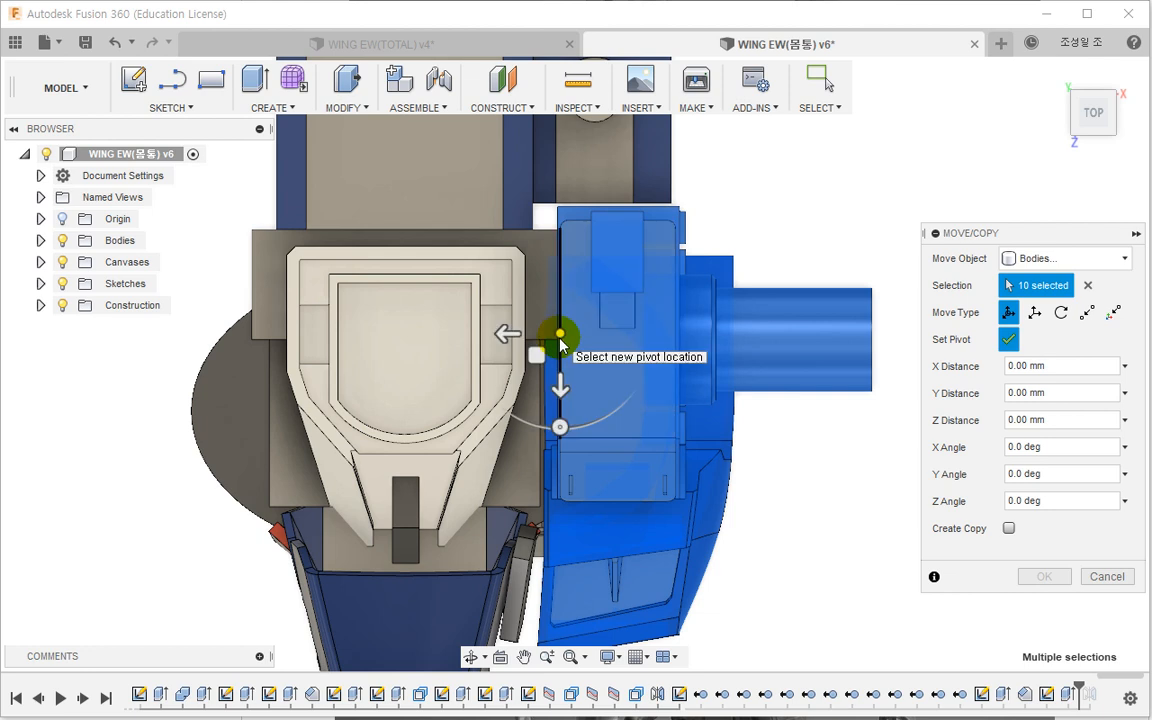
left_click(1008, 339)
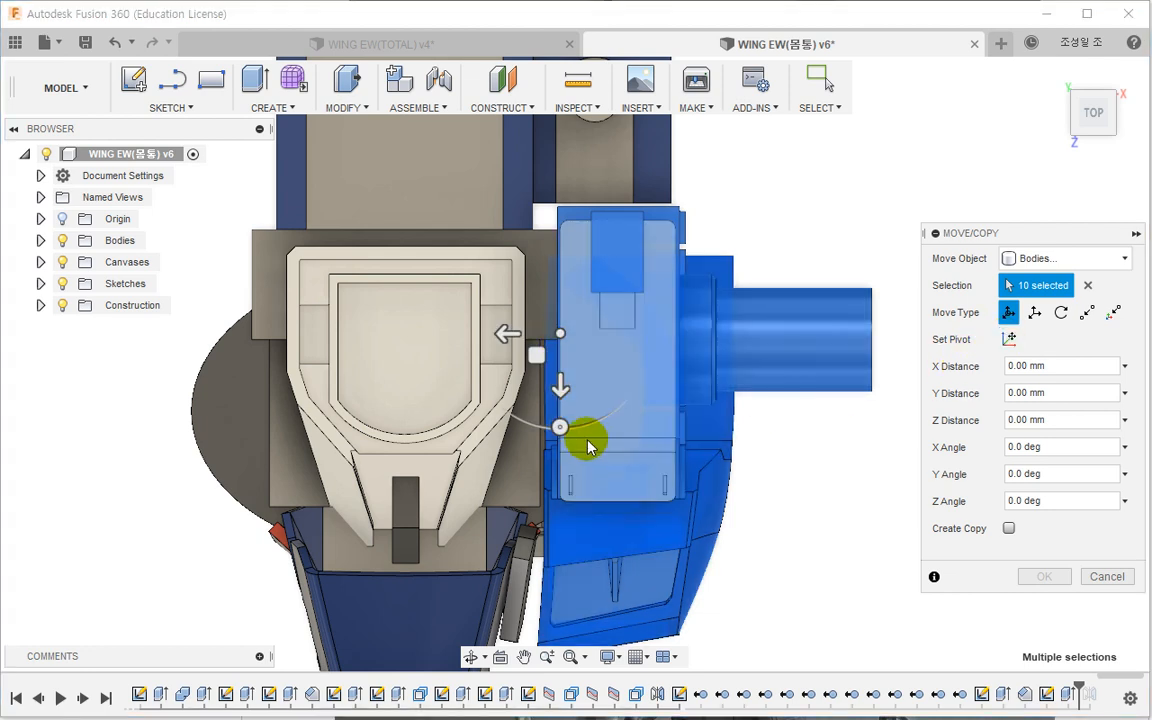
left_click_drag(561, 428, 555, 431)
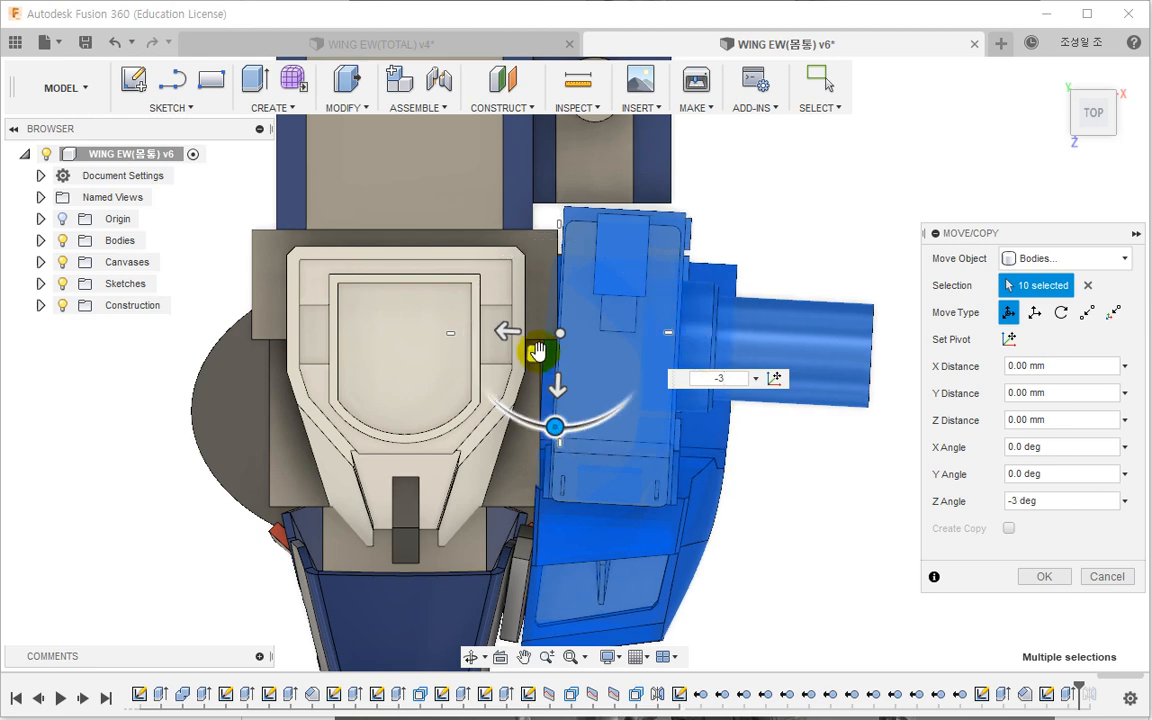
middle_click_drag(537, 351, 495, 320)
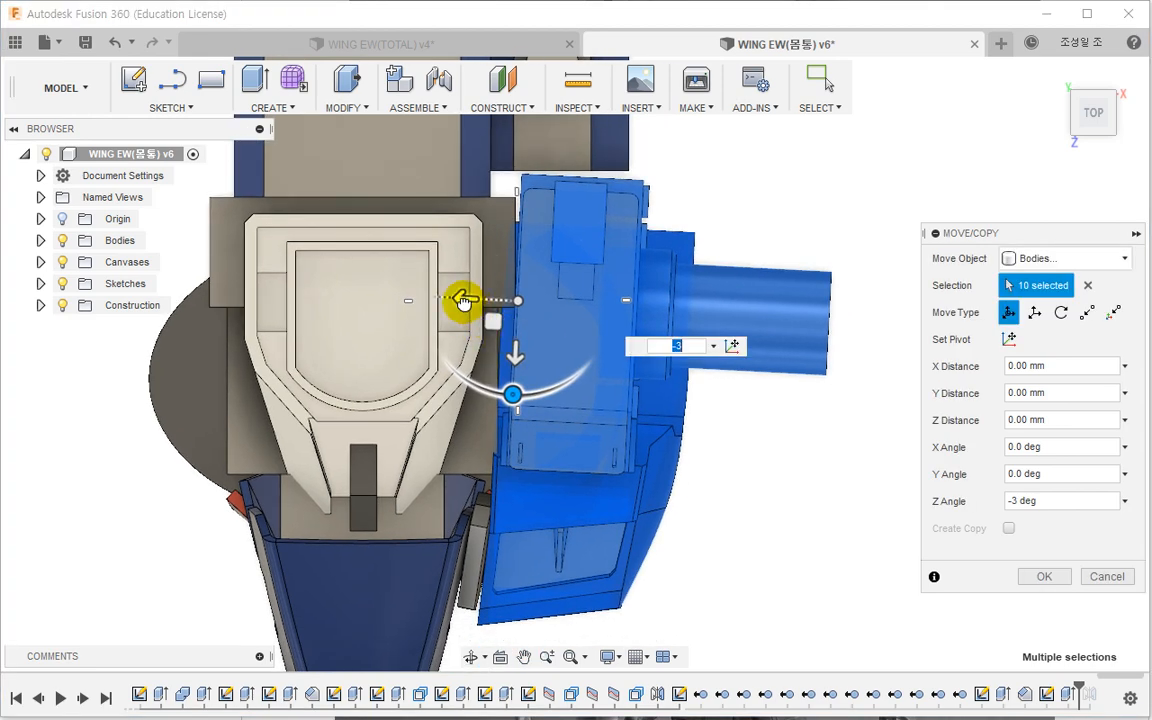
left_click_drag(462, 299, 472, 299)
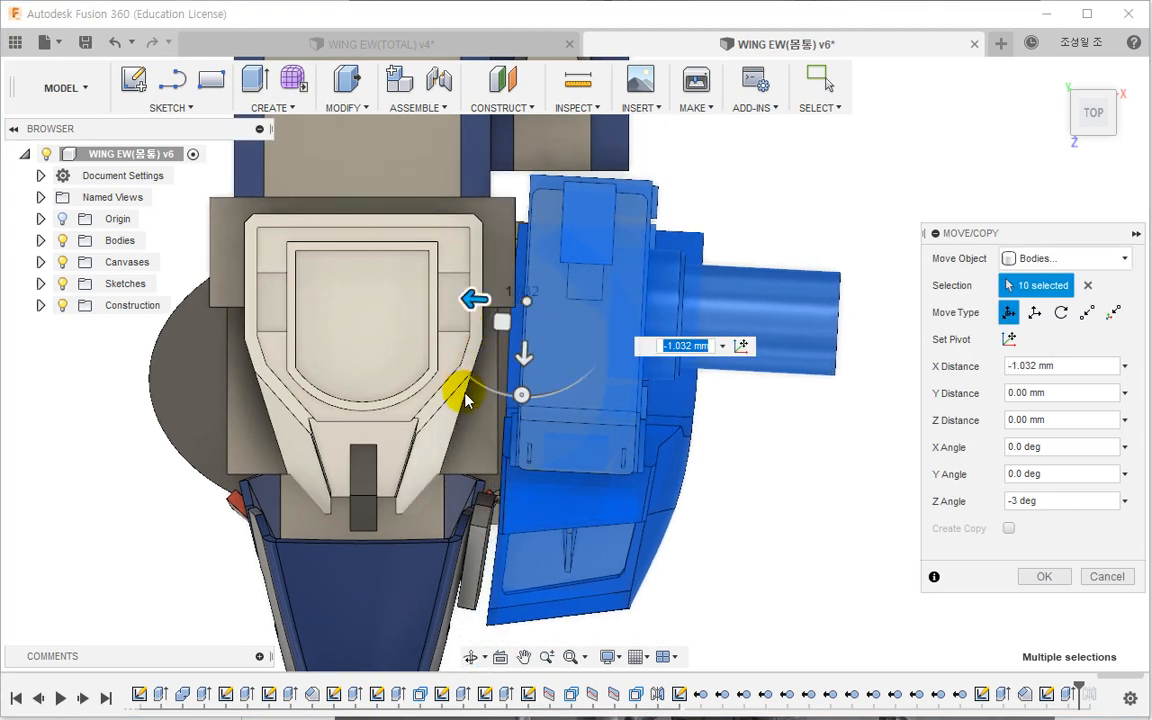
middle_click_drag(458, 391, 560, 430, "shift")
left_click(1045, 578)
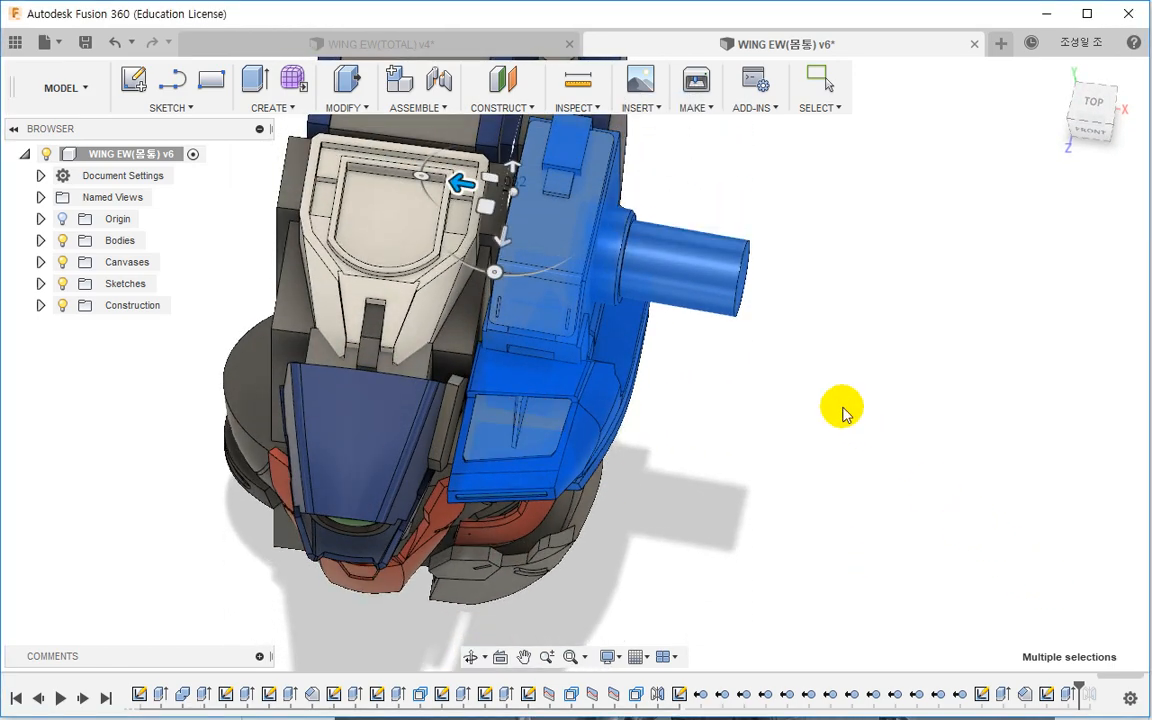
Step: Start a move on the shoulder's cylindrical shaft and set its pivot on the orange cover's outer edge, turned 4.4° about Z
middle_click_drag(846, 406, 636, 417, "shift")
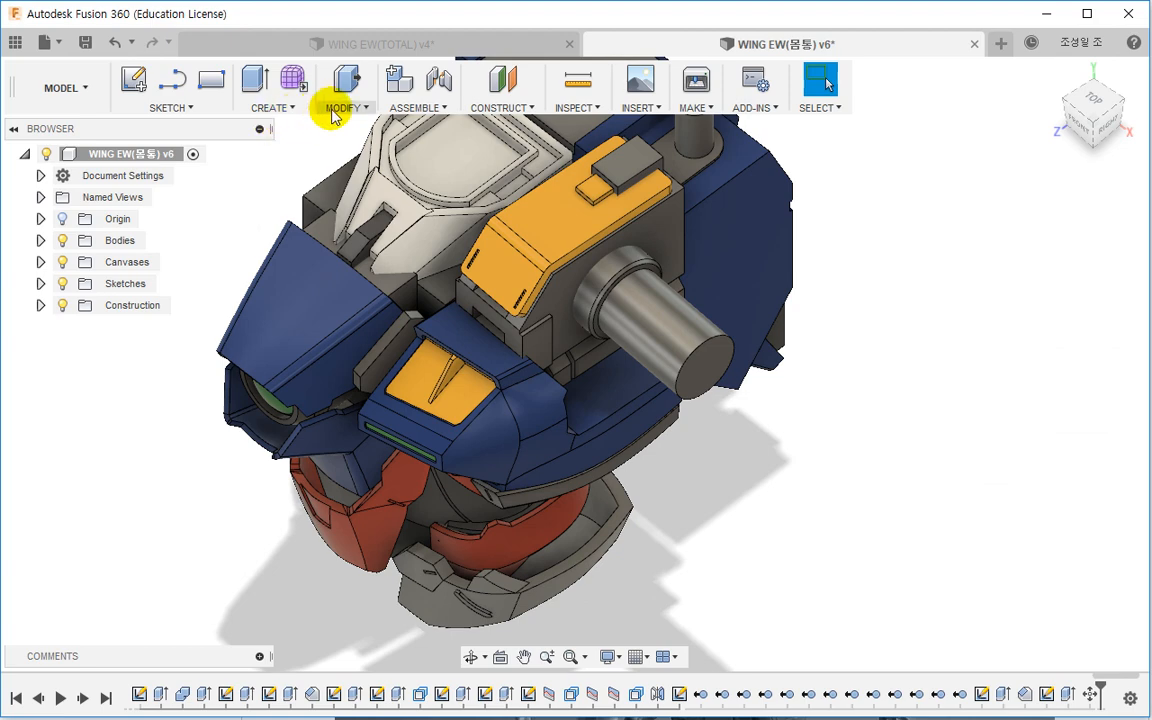
left_click(336, 108)
left_click(350, 370)
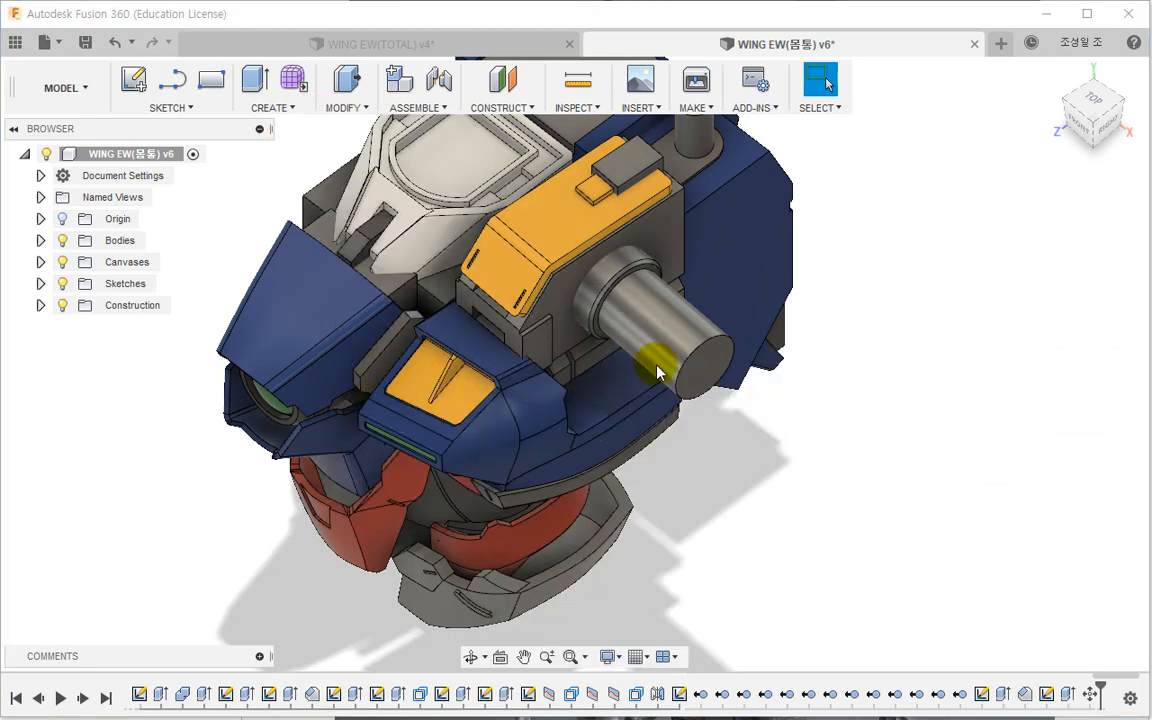
scroll(625, 290, "up", 3)
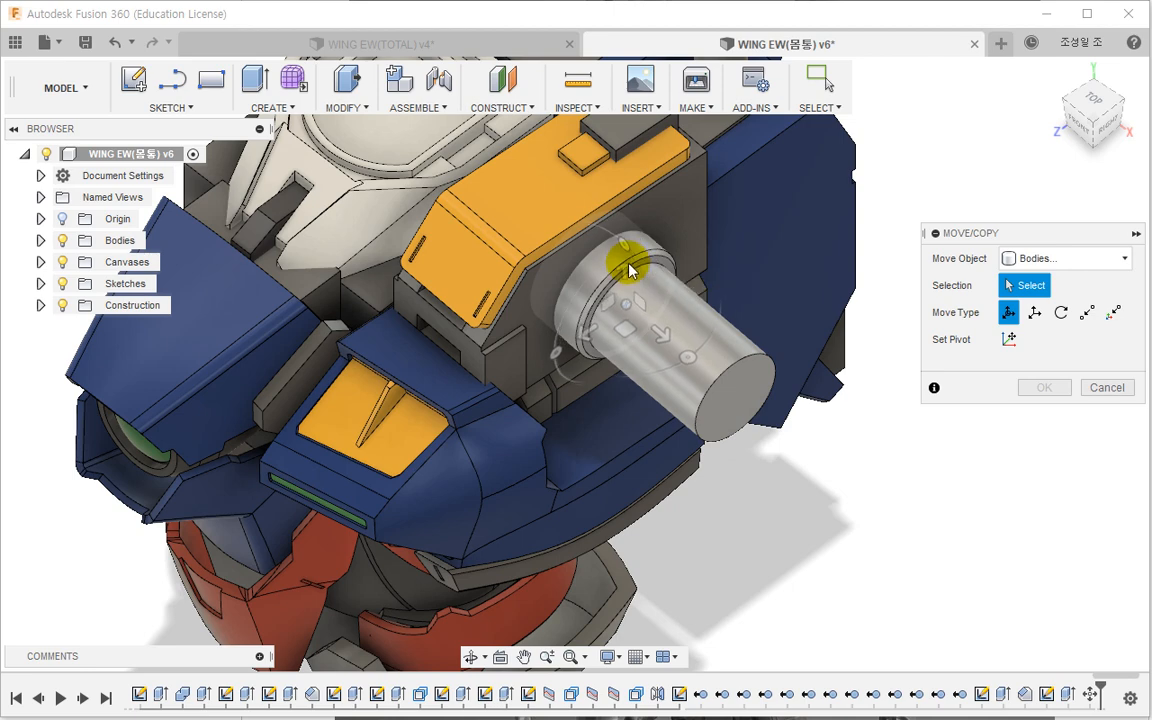
left_click_drag(628, 270, 663, 231)
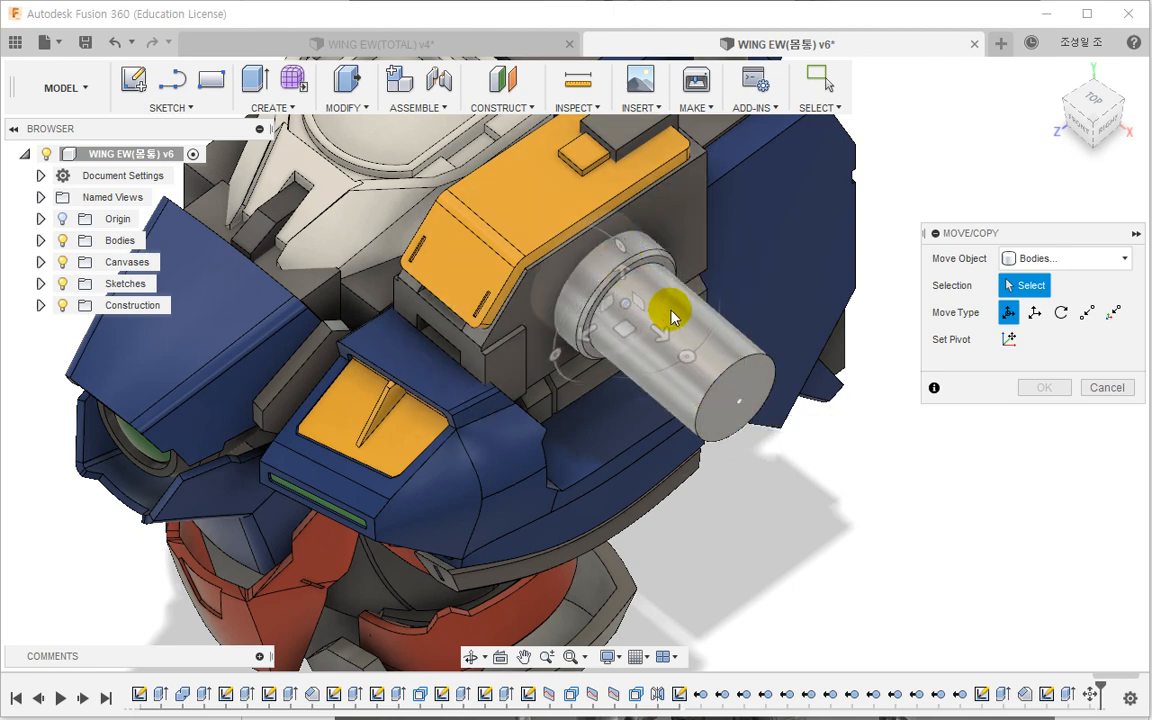
left_click(665, 310)
left_click(1008, 339)
left_click(620, 226)
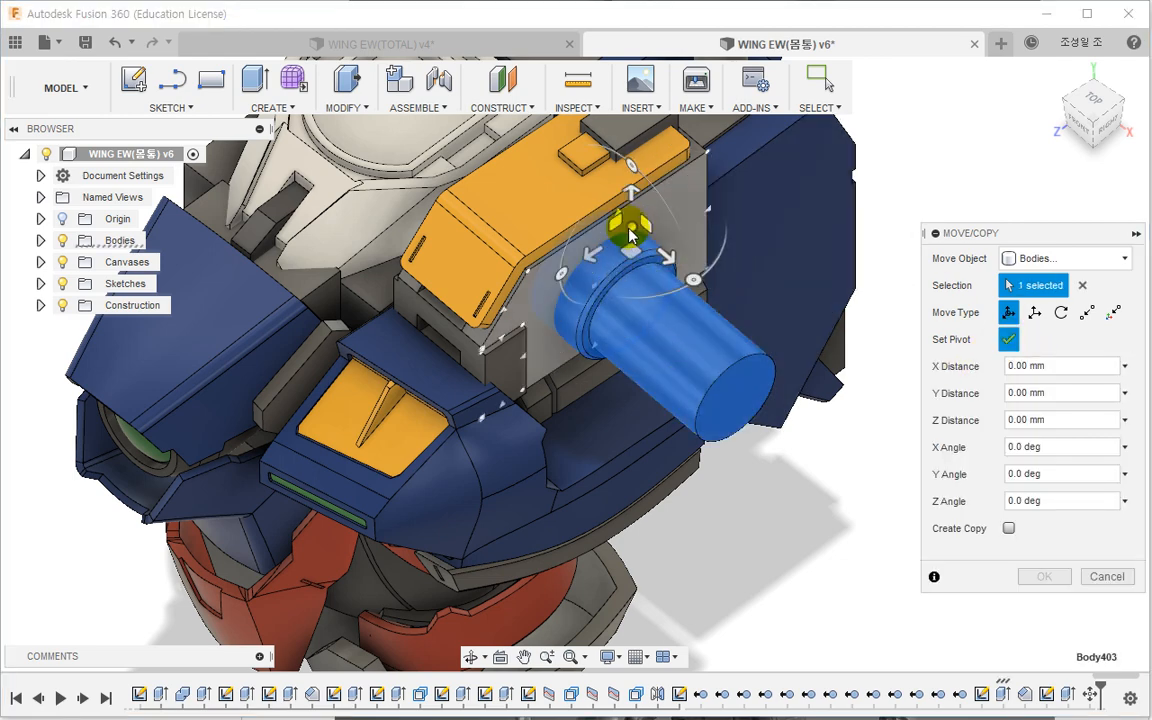
left_click(539, 207)
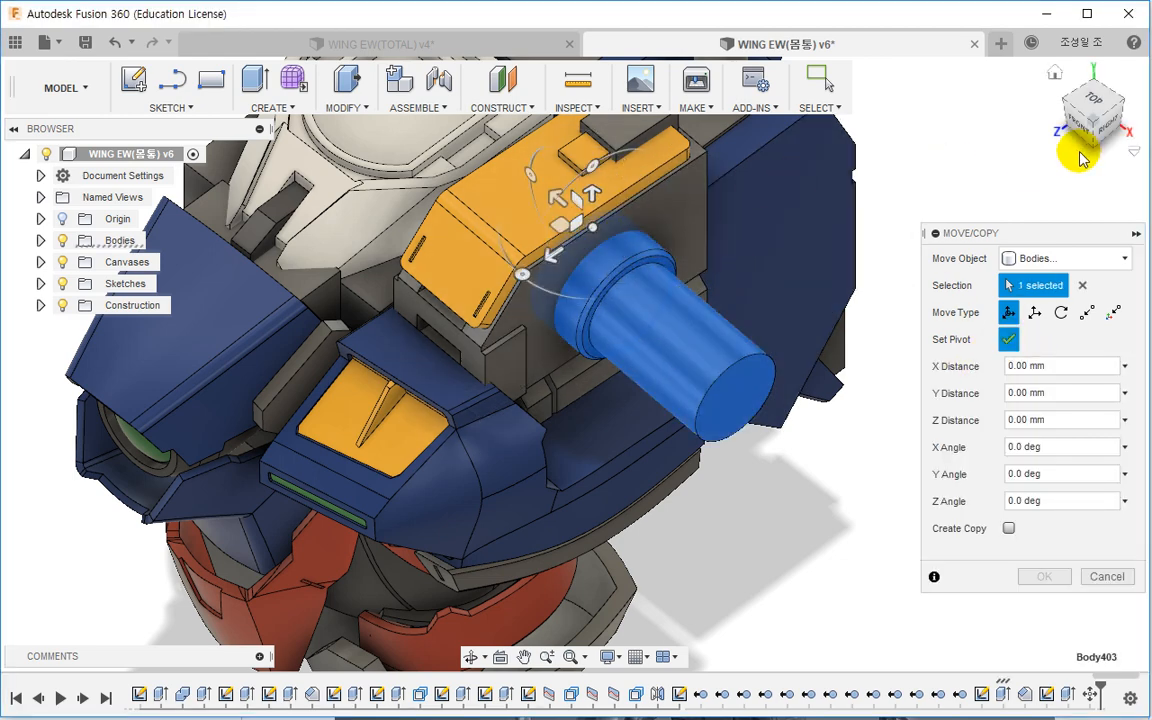
left_click(1096, 108)
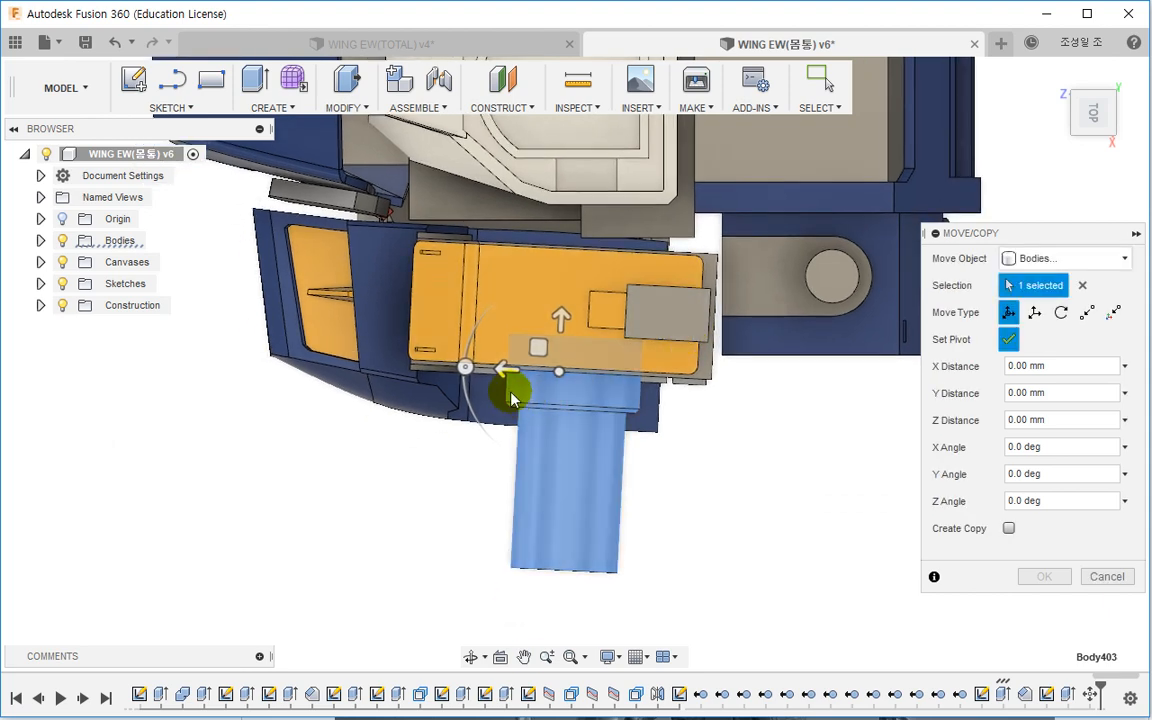
left_click_drag(463, 367, 466, 375)
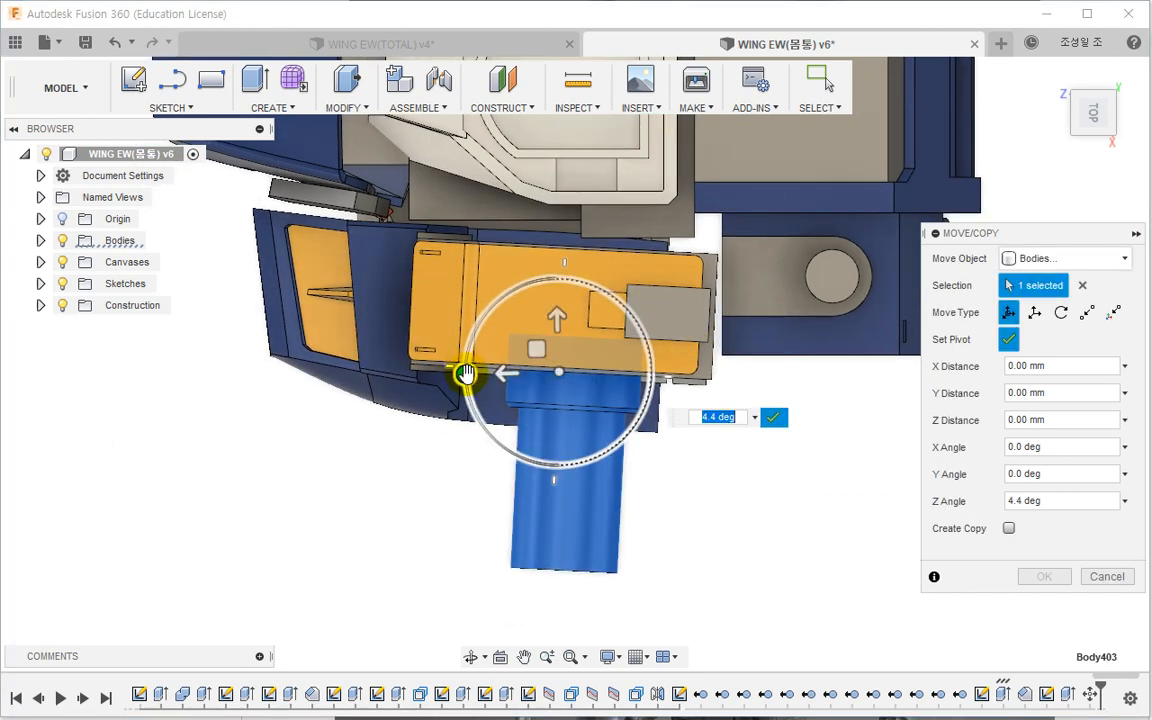
left_click(771, 417)
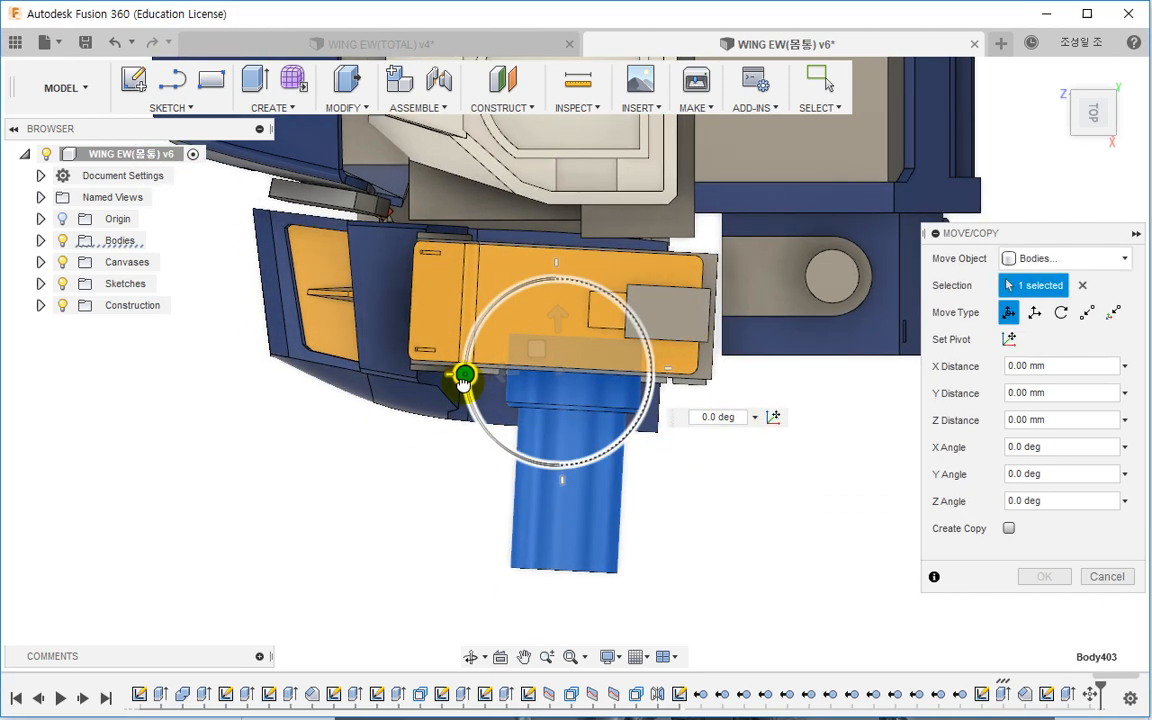
Step: Rotate the cylindrical shoulder shaft 5° about Z and shift it 0.278 mm in X and -0.234 mm in Y
left_click_drag(463, 383, 466, 382)
type("5")
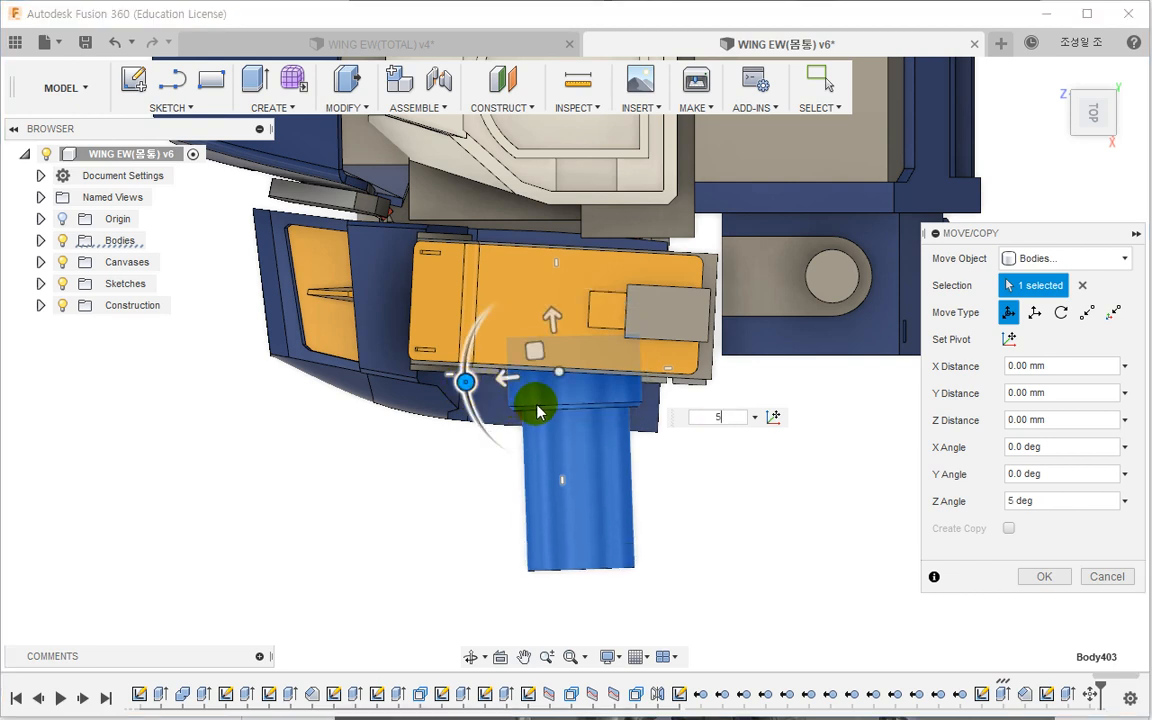
left_click_drag(533, 360, 534, 362)
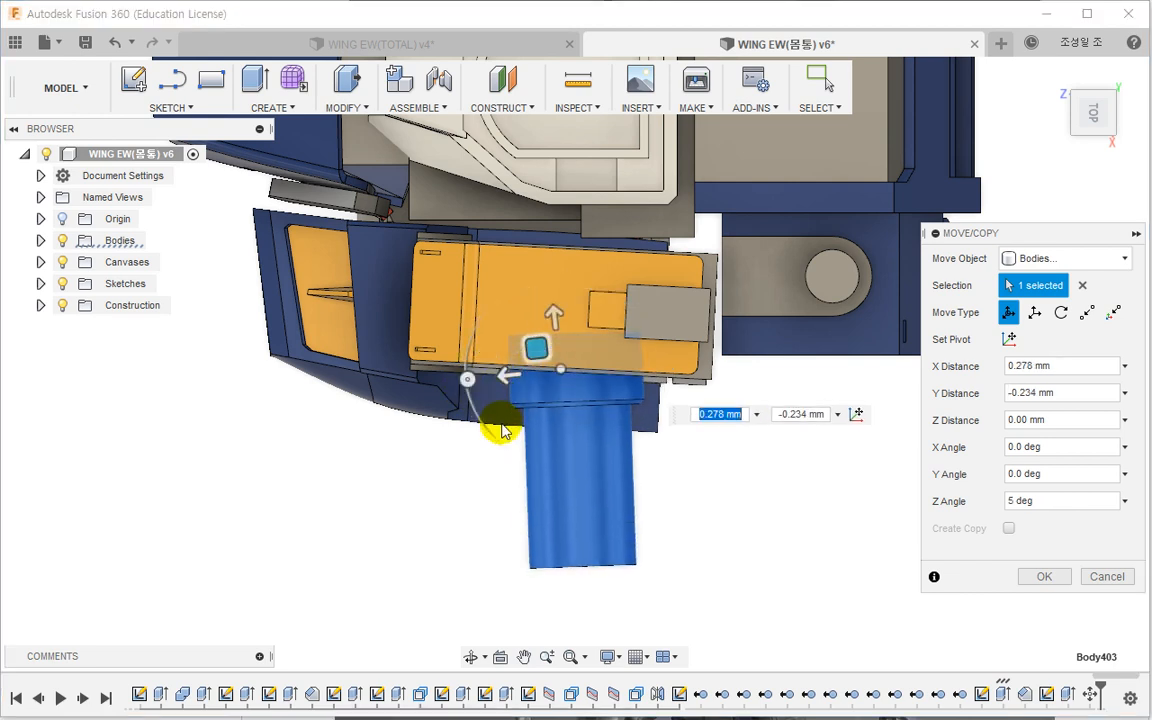
Step: Slide the shoulder shaft about -0.742 mm in Y, fine-tune its position against the shoulder block, and complete the move
middle_click_drag(503, 430, 480, 420, "shift")
left_click_drag(463, 265, 452, 276)
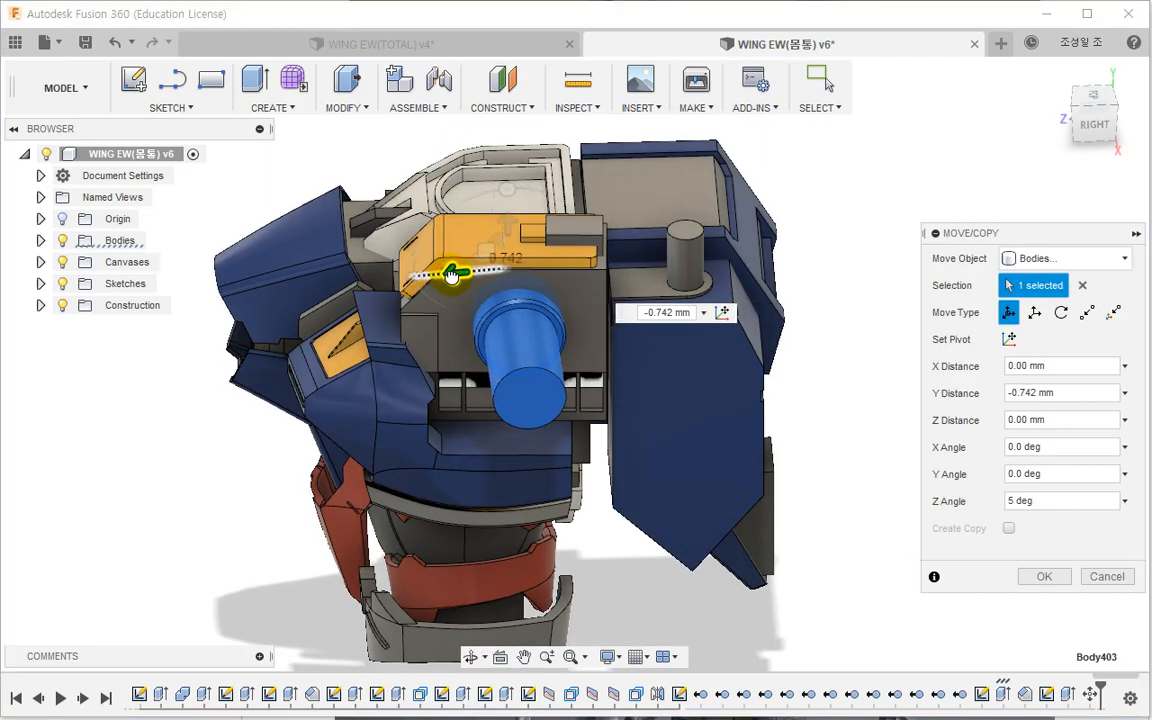
middle_click_drag(452, 273, 470, 311, "shift")
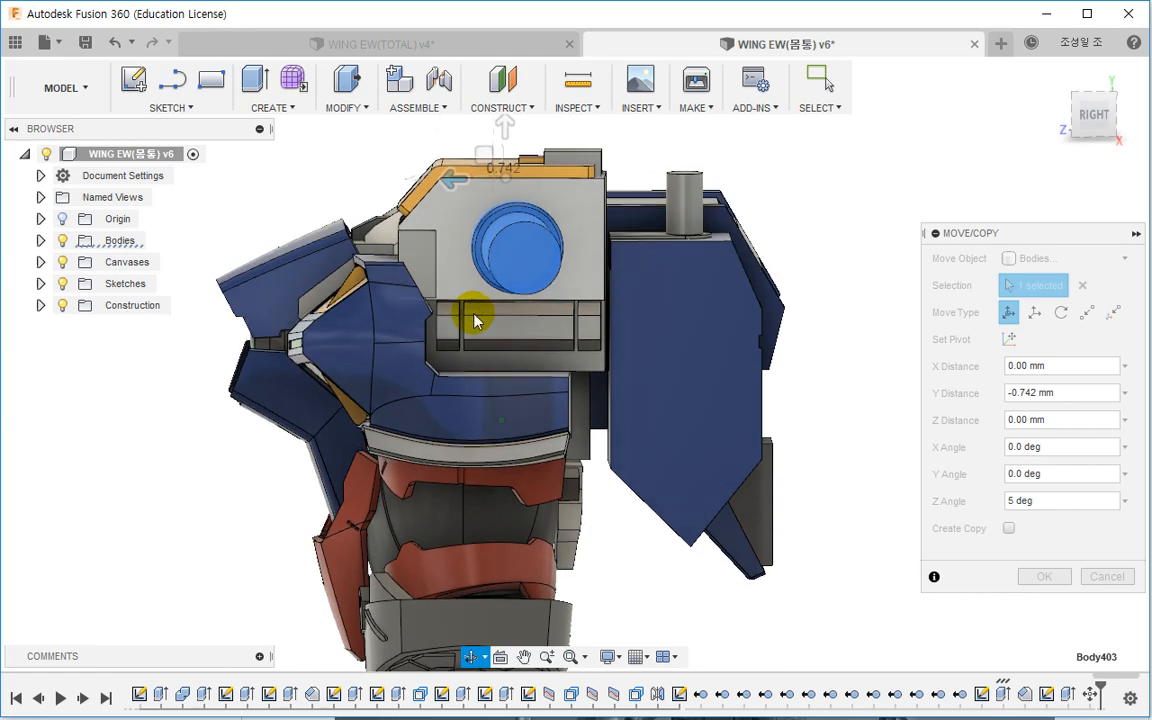
left_click_drag(455, 205, 440, 181)
middle_click_drag(466, 318, 1028, 571, "shift")
left_click(1040, 576)
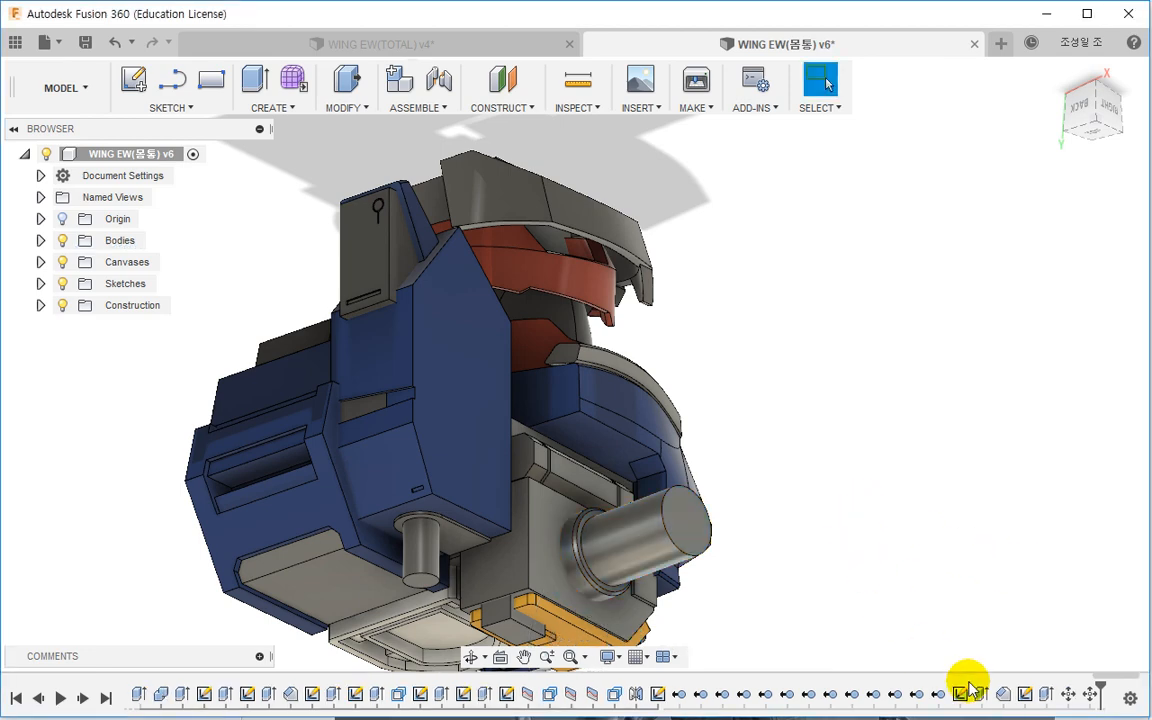
Step: Close the torso design with its changes saved and return to the full robot assembly
left_click_drag(1107, 678, 1100, 687)
middle_click_drag(869, 453, 788, 388, "shift")
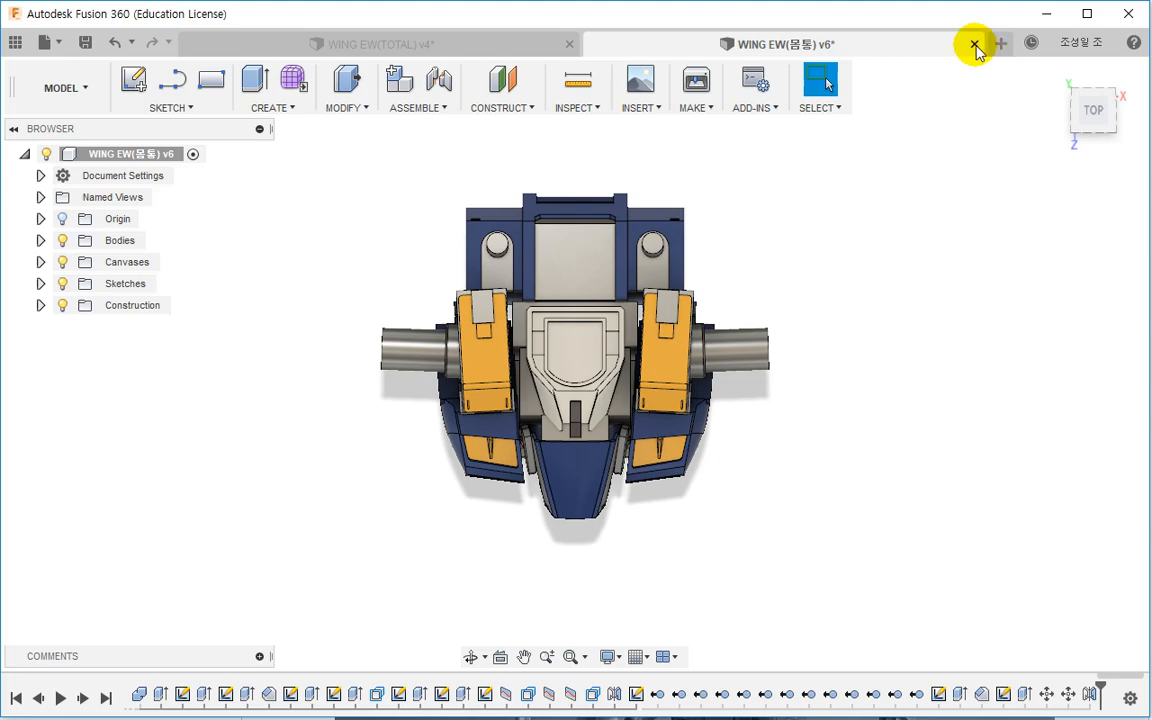
key("ctrl+w")
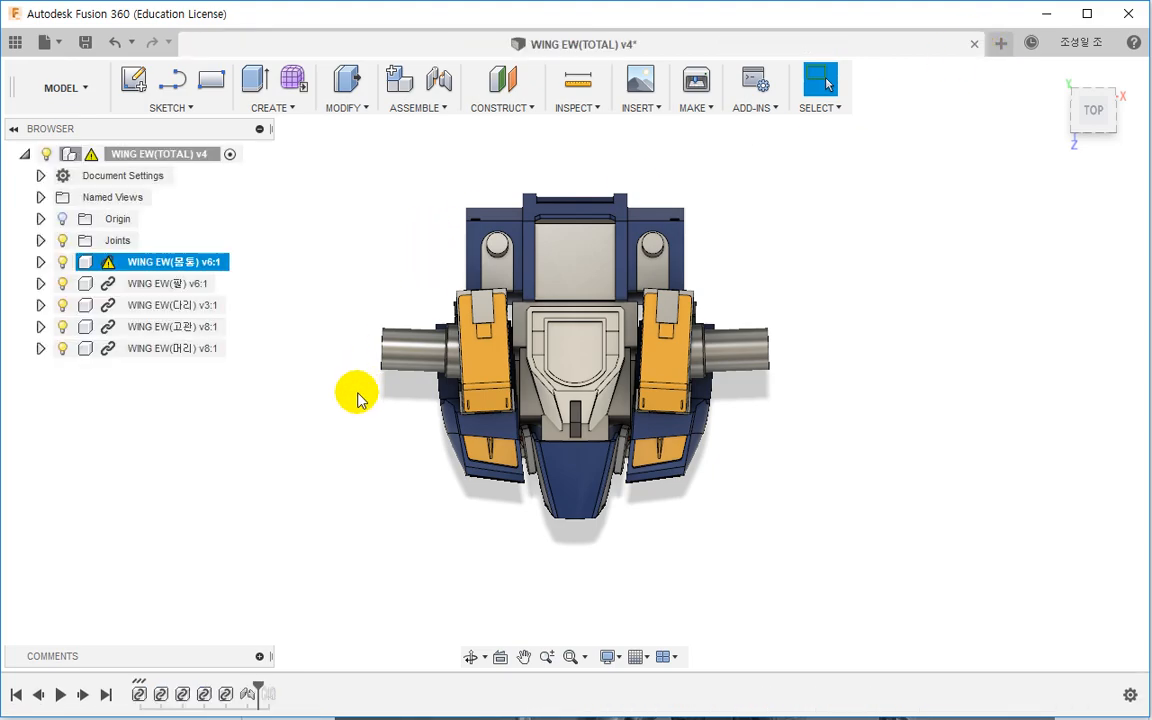
left_click(399, 329)
Step: Update the out-of-date torso component in the assembly to its latest version
scroll(500, 280, "up", 1)
middle_click_drag(540, 273, 535, 342, "shift")
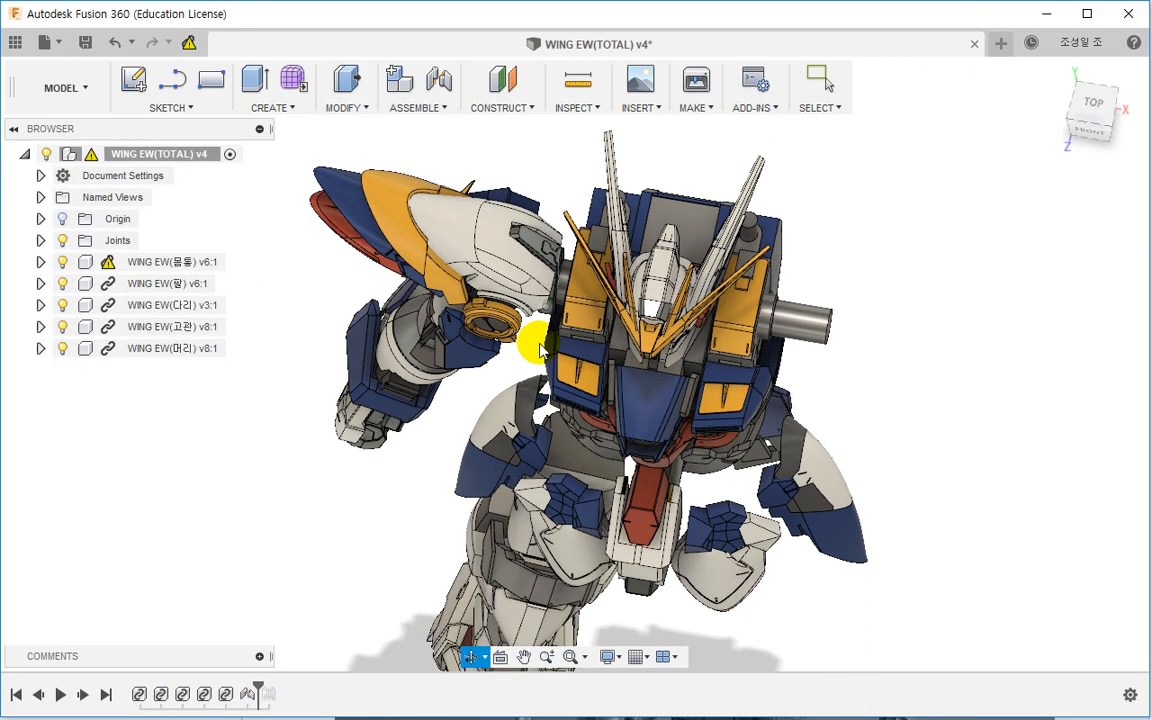
scroll(558, 280, "up", 3)
mouse_move(560, 278)
middle_mouse_down("shift")
mouse_move(543, 310)
mouse_move(540, 281)
middle_mouse_up("shift")
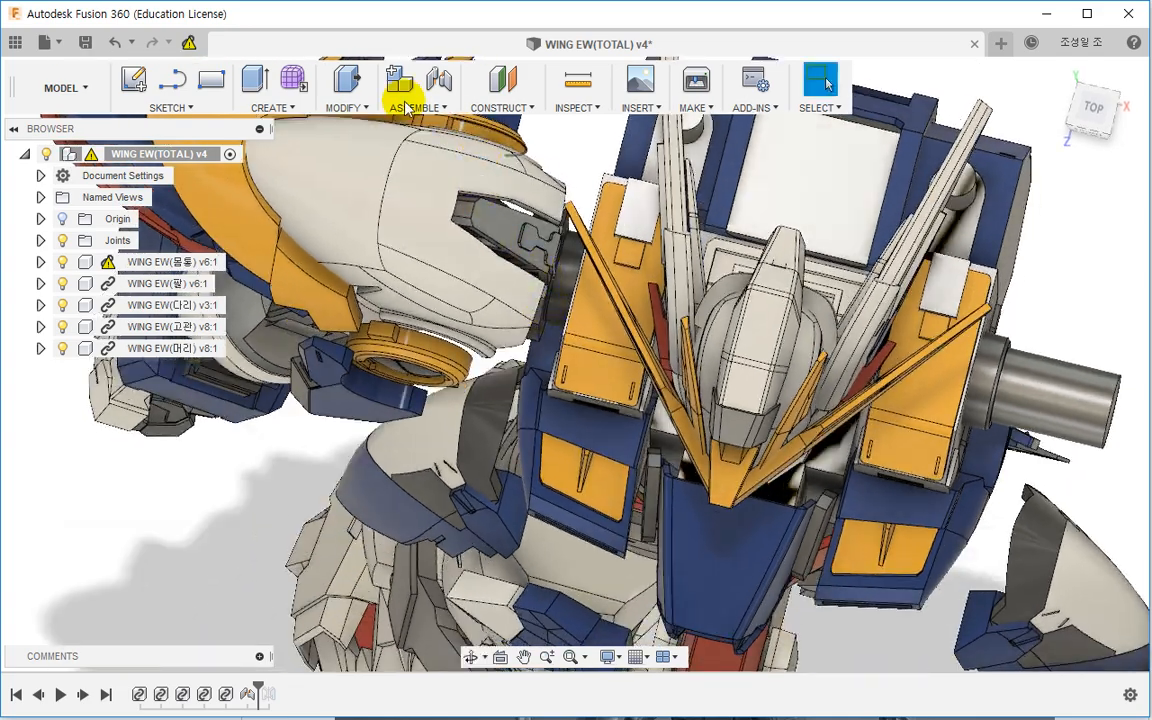
right_click(138, 262)
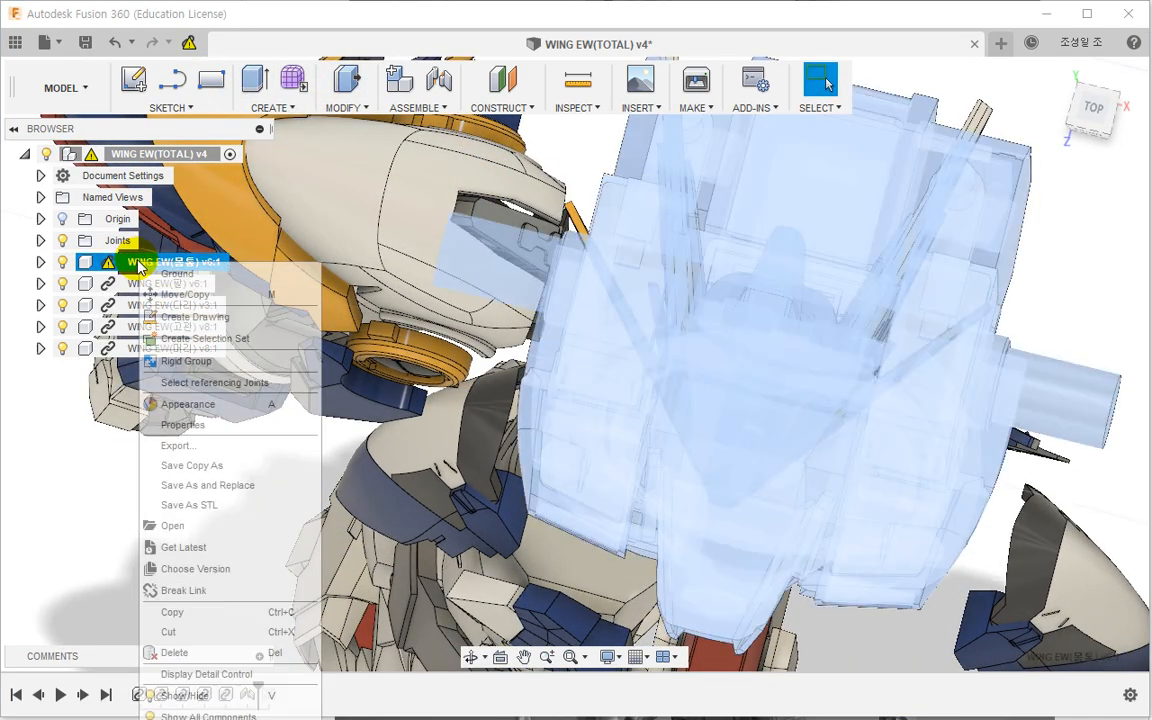
left_click(183, 547)
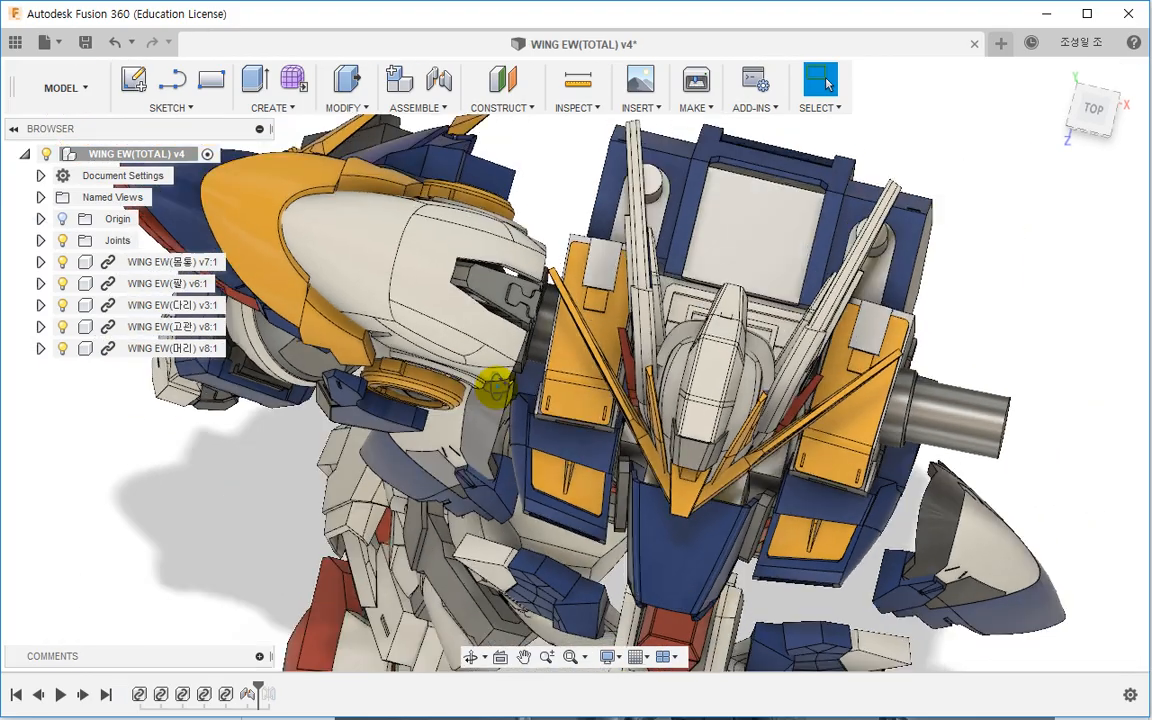
Step: Check the shoulder and head fit on the full robot, and open the linked torso component in its own document
middle_click_drag(496, 390, 545, 330, "shift")
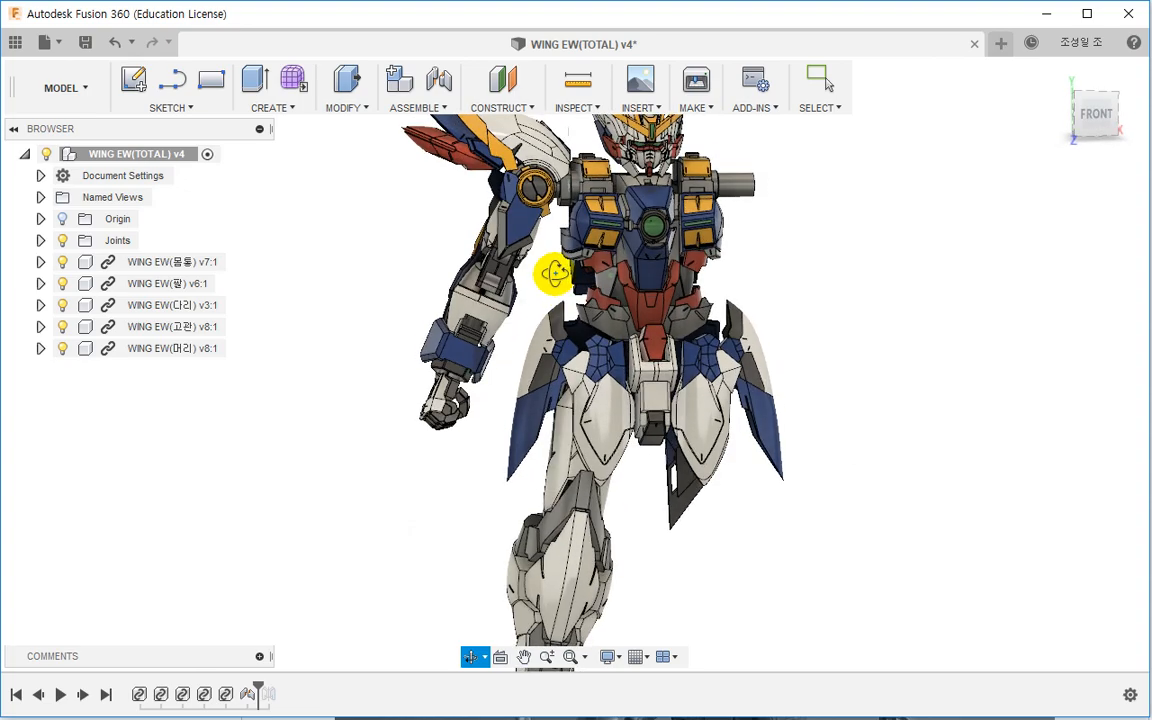
mouse_move(557, 282)
middle_mouse_down("shift")
mouse_move(599, 350)
mouse_move(638, 368)
mouse_move(576, 284)
middle_mouse_up("shift")
scroll(638, 368, "up", 3)
middle_click_drag(680, 120, 663, 410)
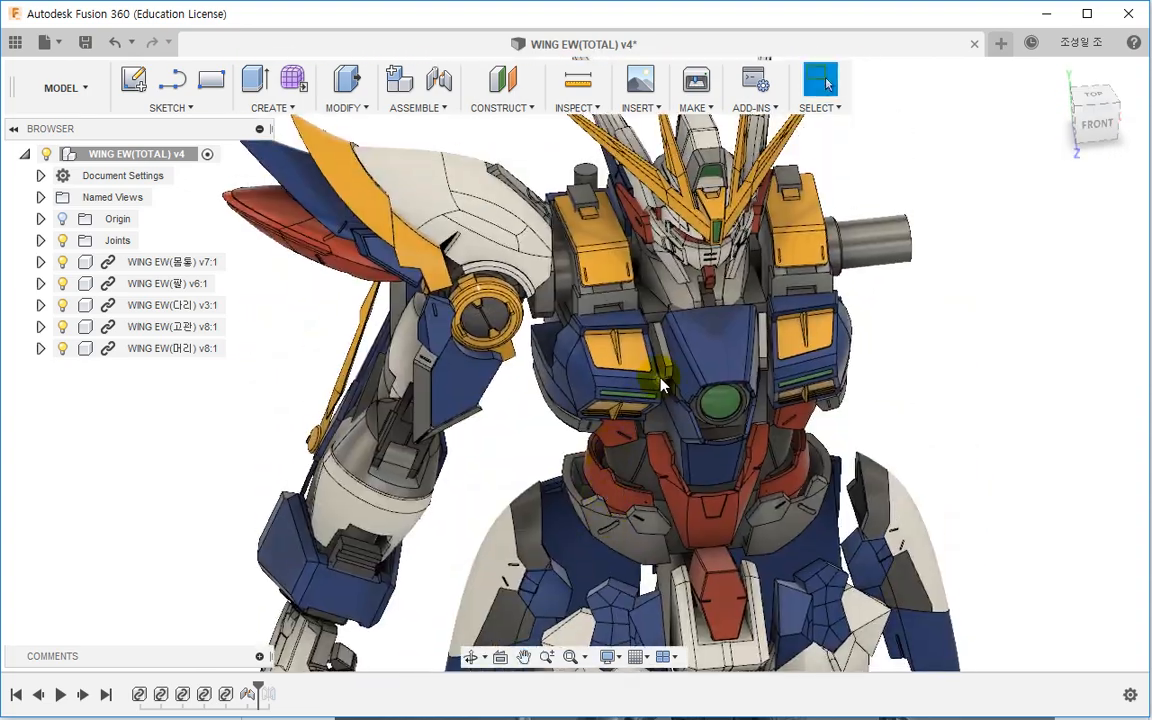
scroll(700, 308, "up", 2)
middle_click_drag(700, 308, 617, 350)
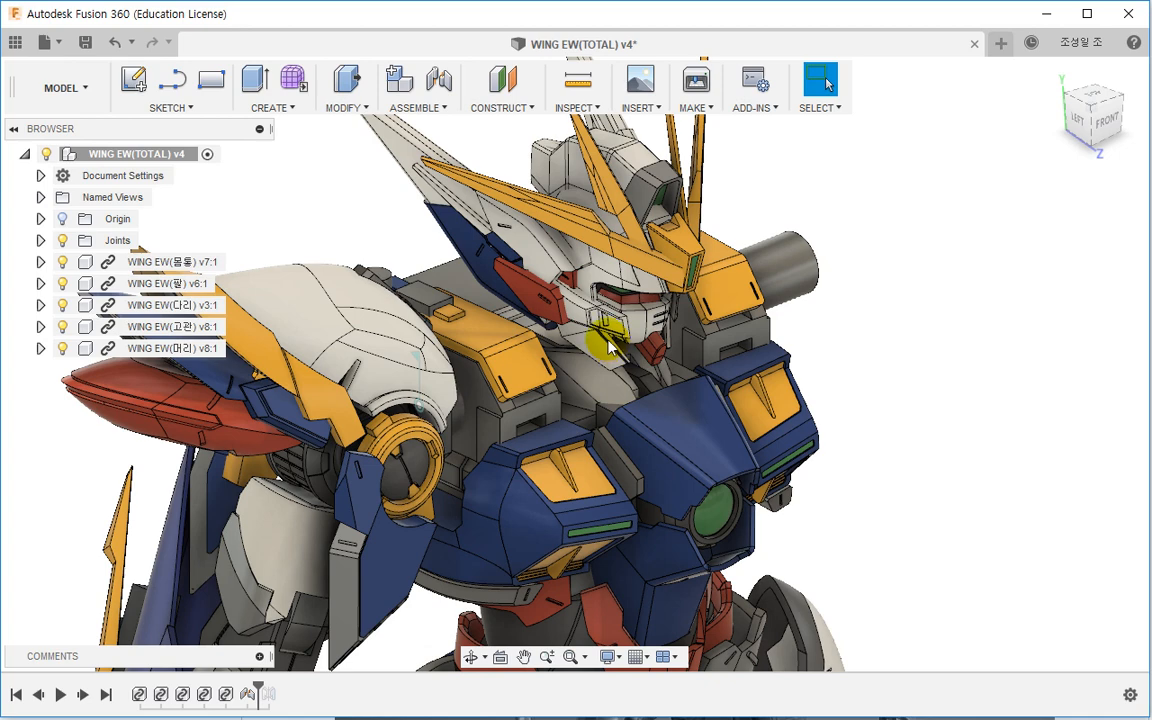
left_click(162, 261)
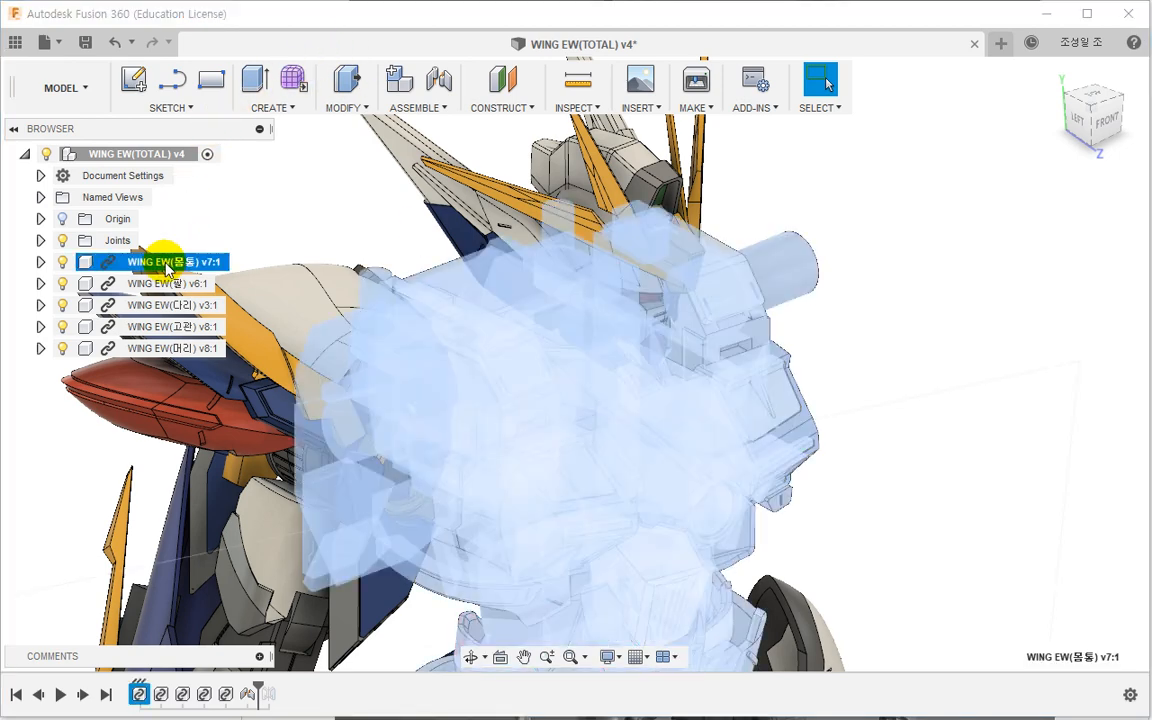
right_click(166, 265)
left_click(252, 532)
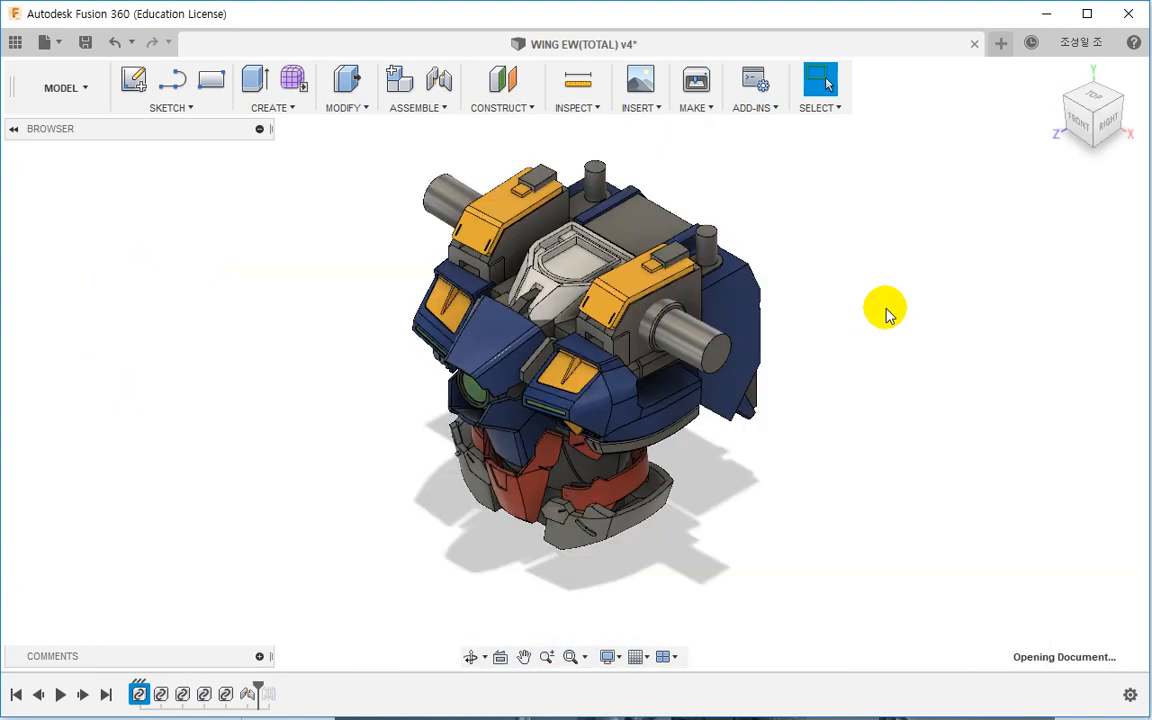
Step: Deepen the D-shaped recess in the torso's white neck collar by extruding its floor face downward as a cut
left_click(1090, 100)
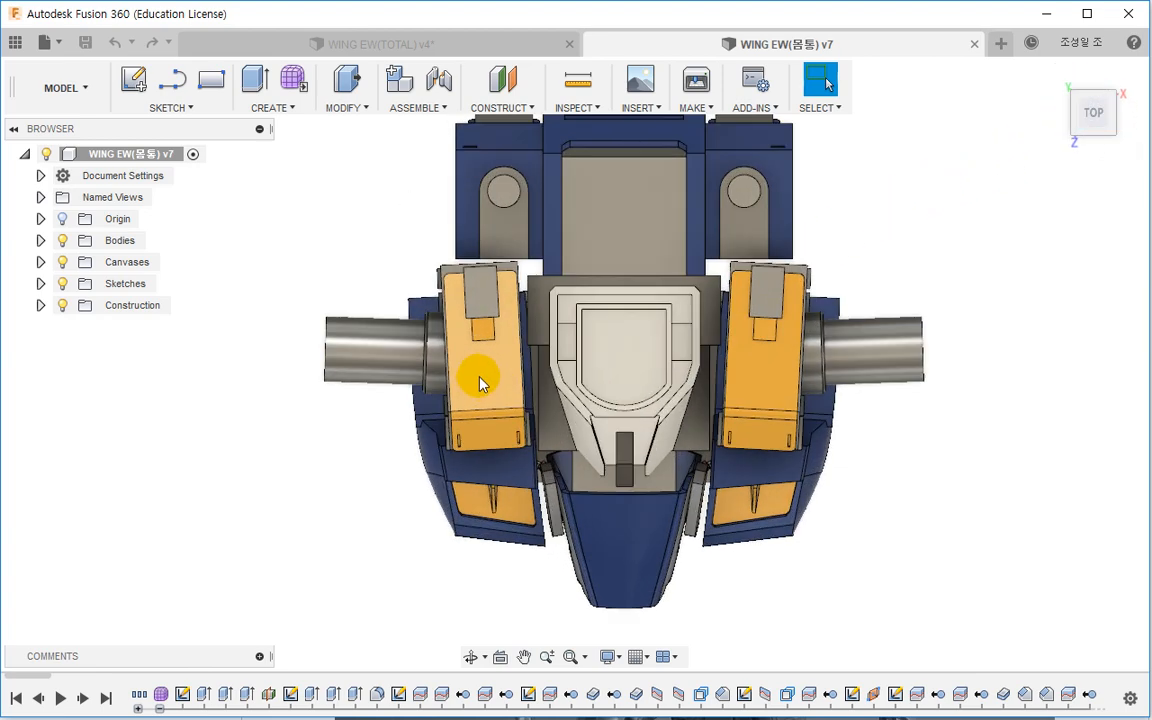
scroll(479, 381, "up", 3)
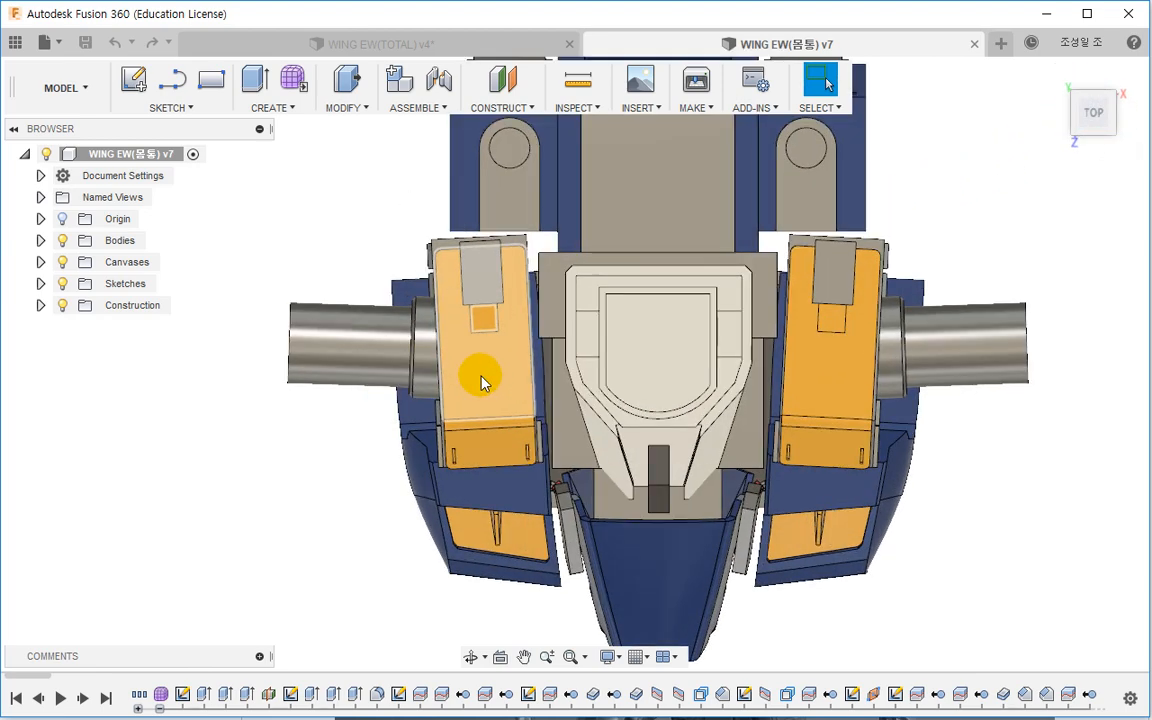
left_click(667, 358)
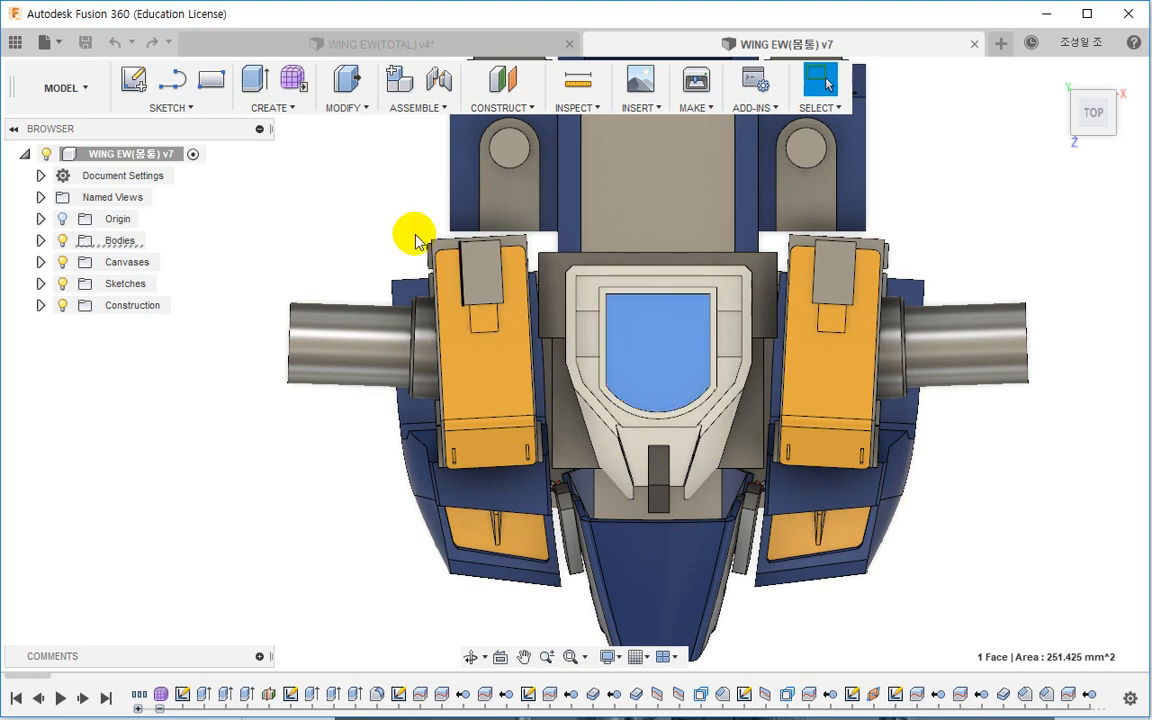
left_click(255, 79)
middle_click_drag(656, 380, 689, 257, "shift")
left_click_drag(665, 164, 668, 201)
middle_click_drag(668, 201, 660, 275, "shift")
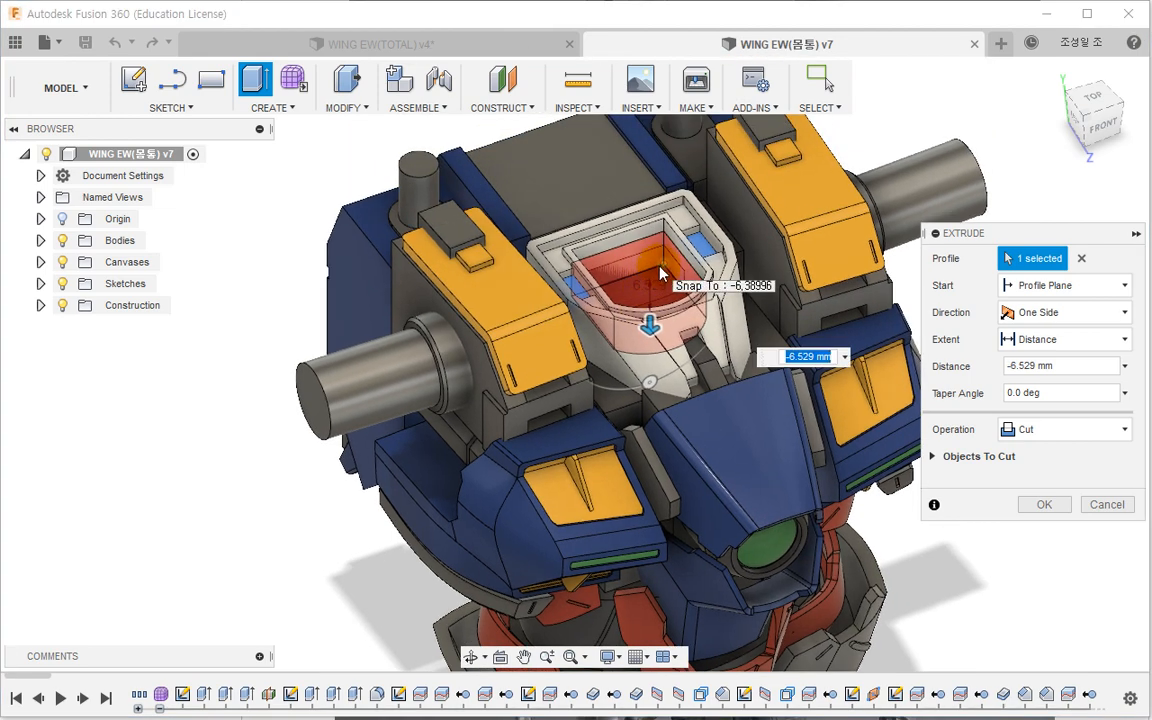
middle_click_drag(660, 272, 645, 337, "shift")
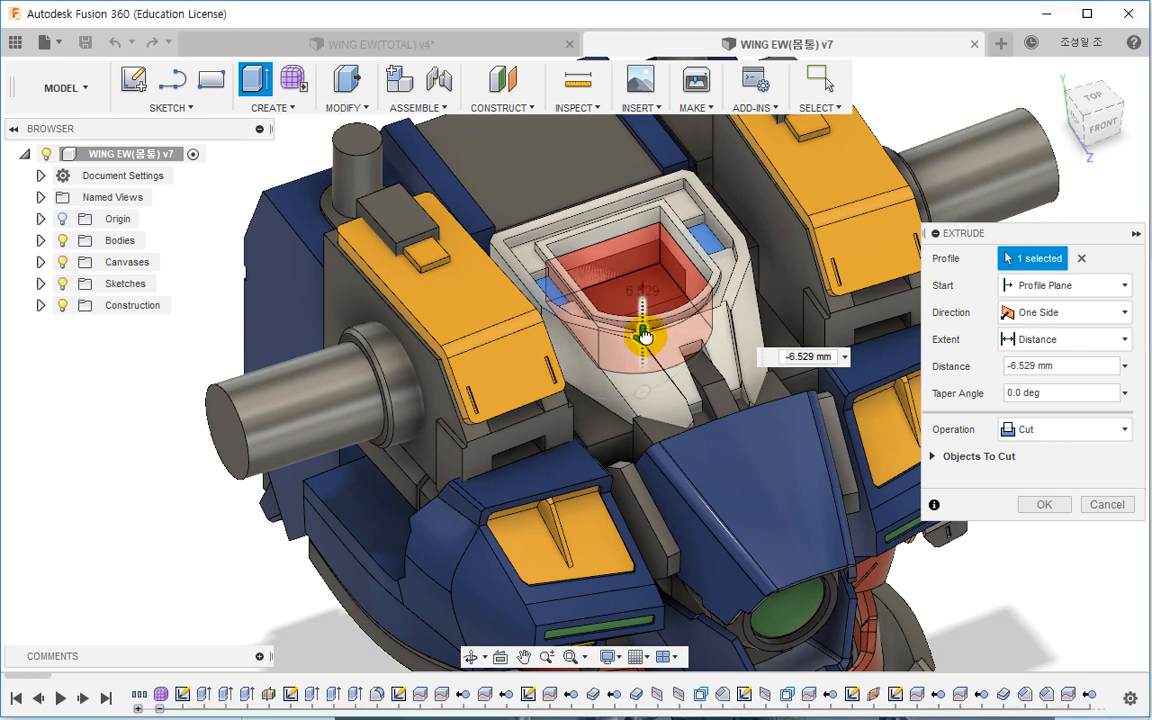
left_click_drag(645, 337, 643, 316)
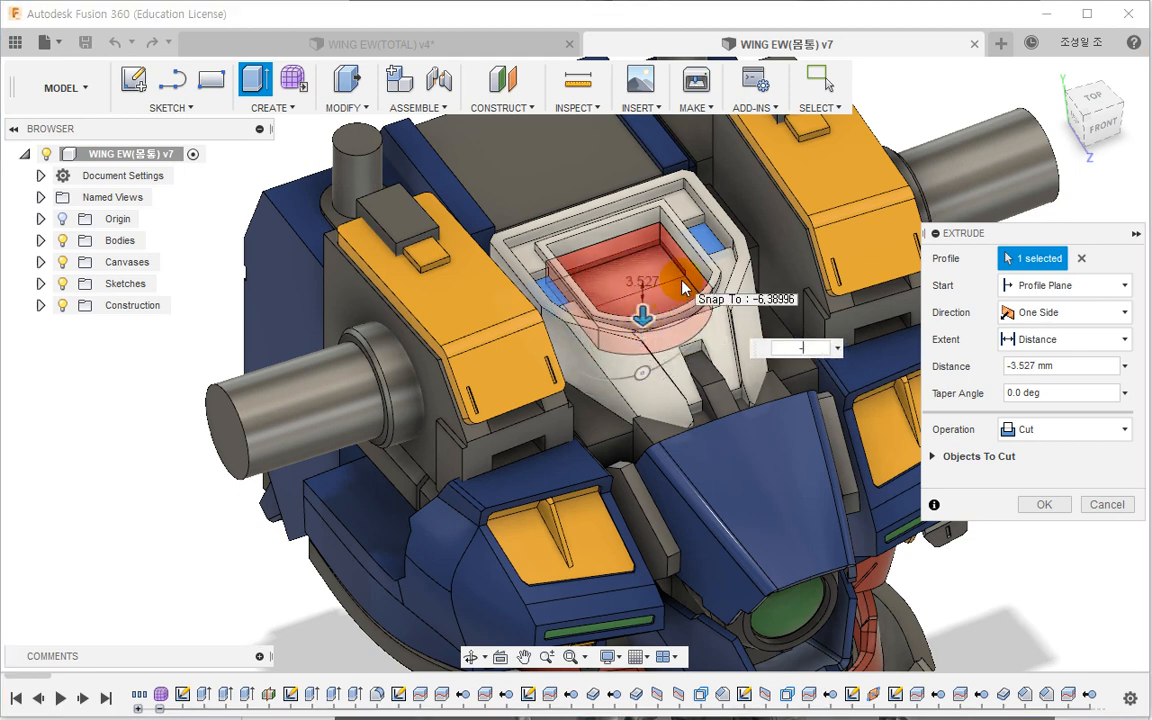
key("Return")
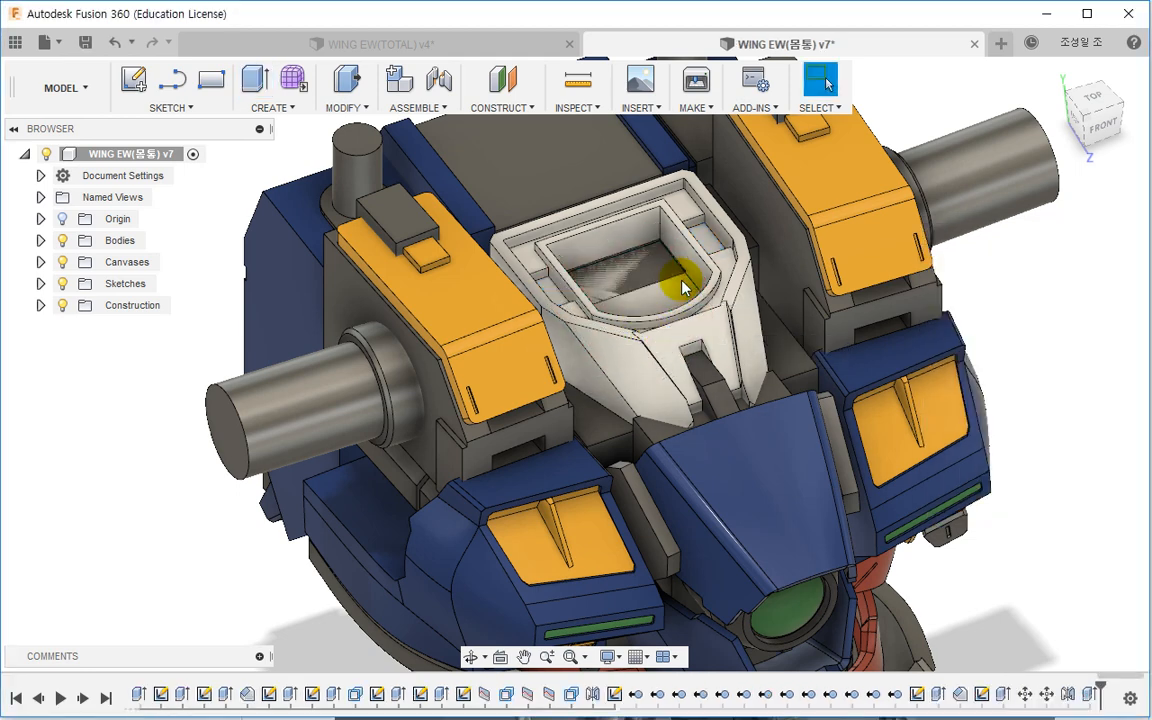
Step: Find the white neck collar body, Body130, in the browser and isolate it
middle_click_drag(682, 220, 716, 270, "shift")
scroll(716, 334, "up", 5)
right_click(725, 267)
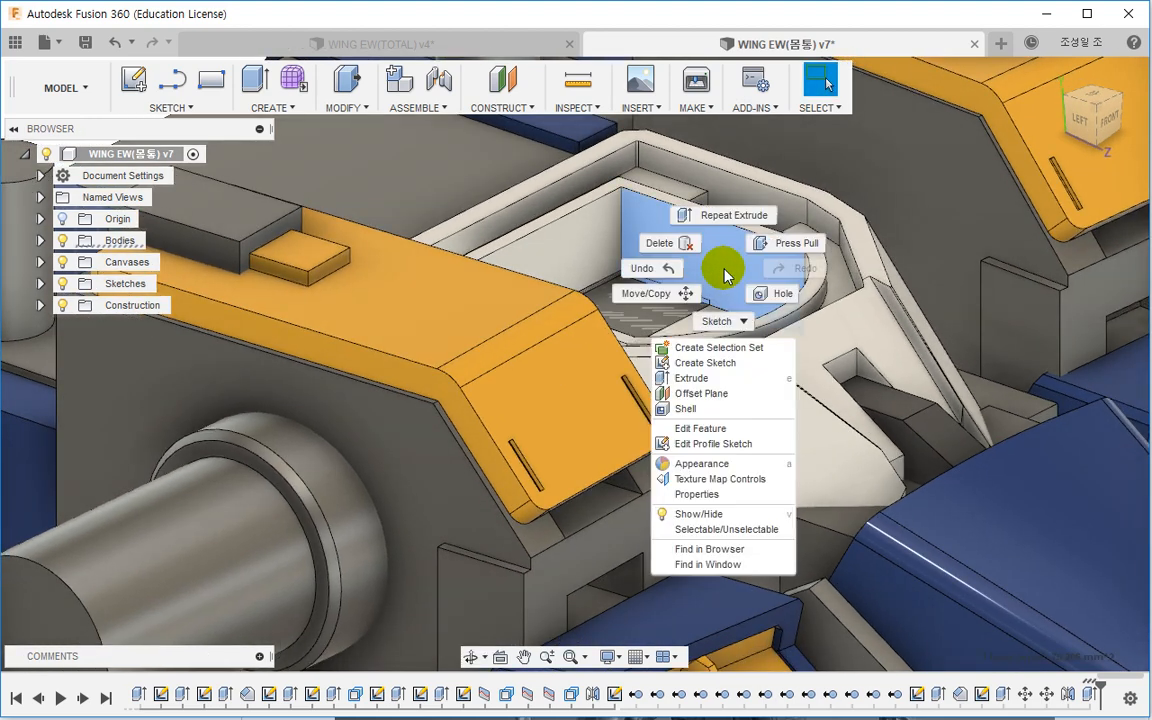
left_click(697, 548)
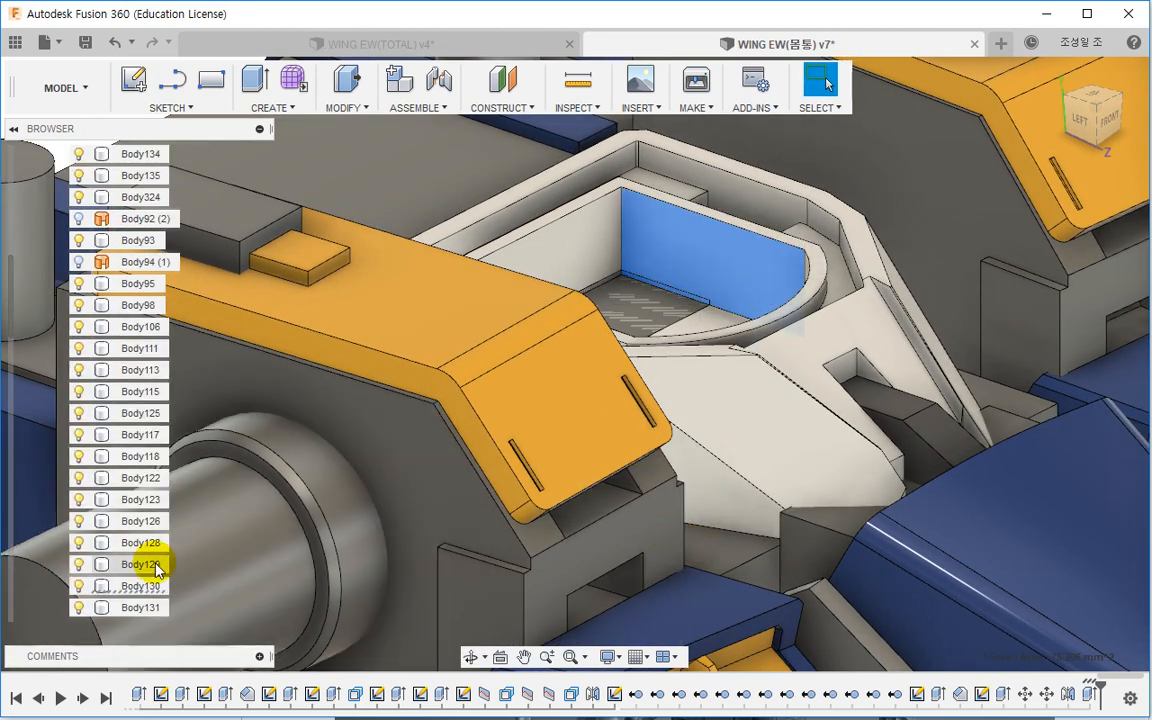
left_click(140, 586)
right_click(138, 588)
left_click(185, 551)
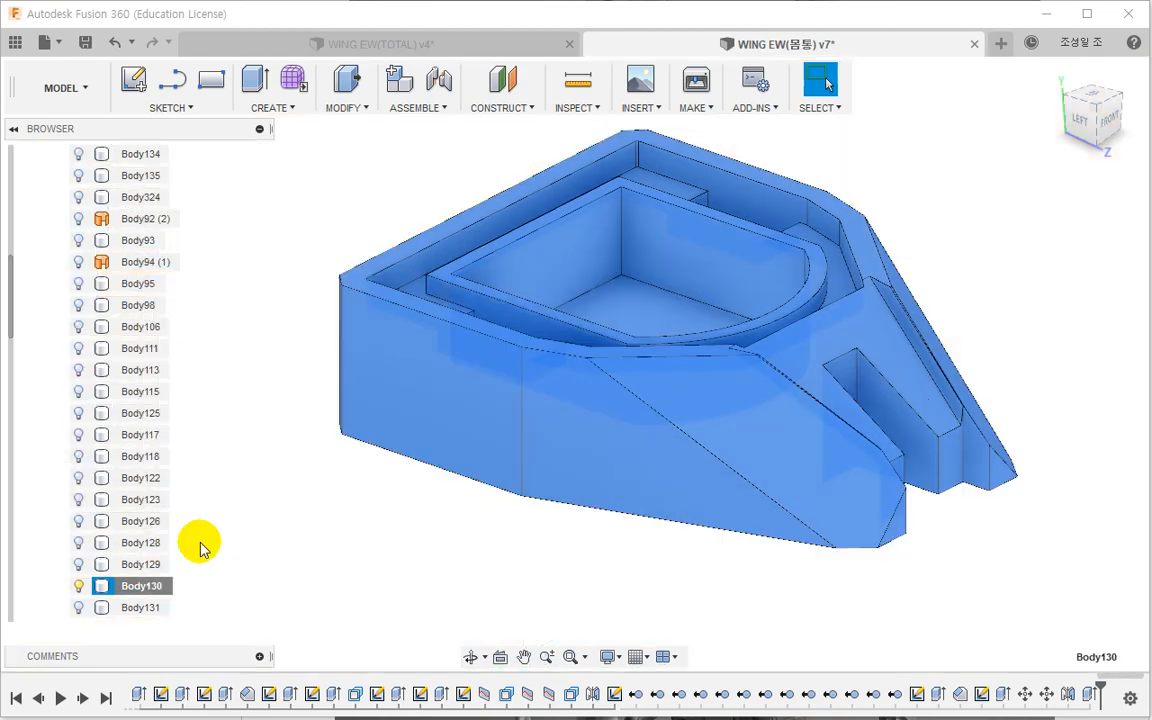
left_click(363, 556)
mouse_move(367, 553)
middle_mouse_down("shift")
mouse_move(373, 561)
mouse_move(373, 411)
mouse_move(368, 578)
mouse_move(375, 564)
middle_mouse_up("shift")
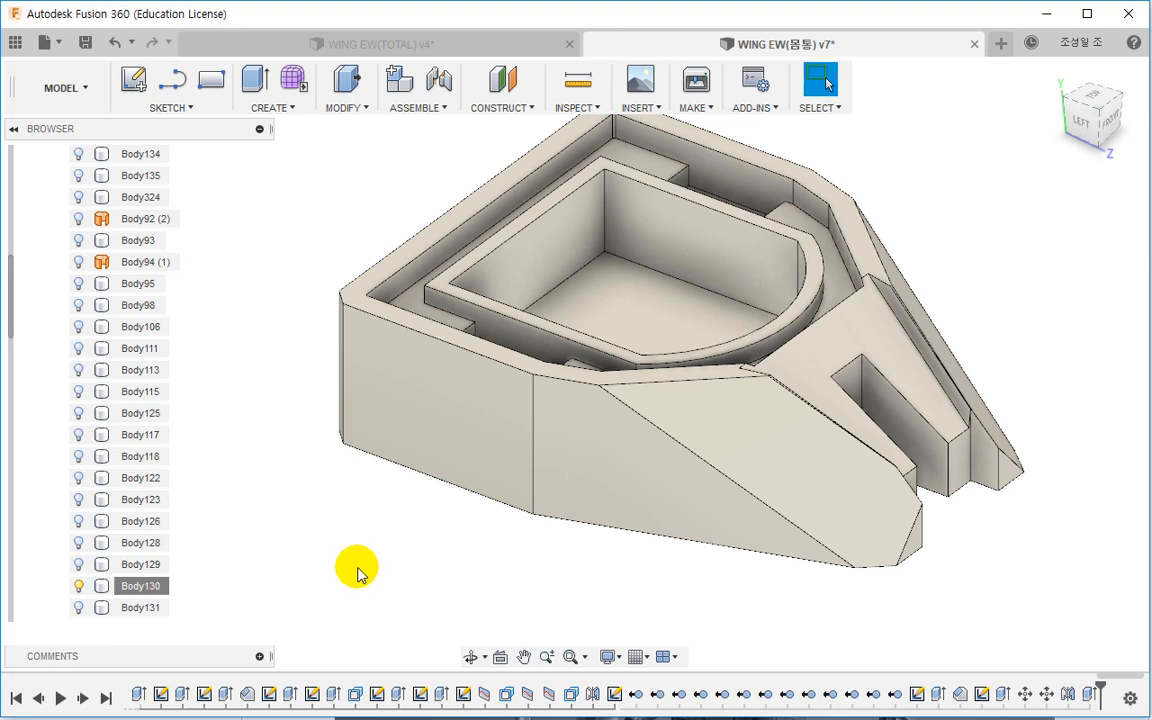
Step: Examine the depth of the collar's recess with a section analysis on the YZ plane, without keeping the analysis
left_click(604, 309)
key("Escape")
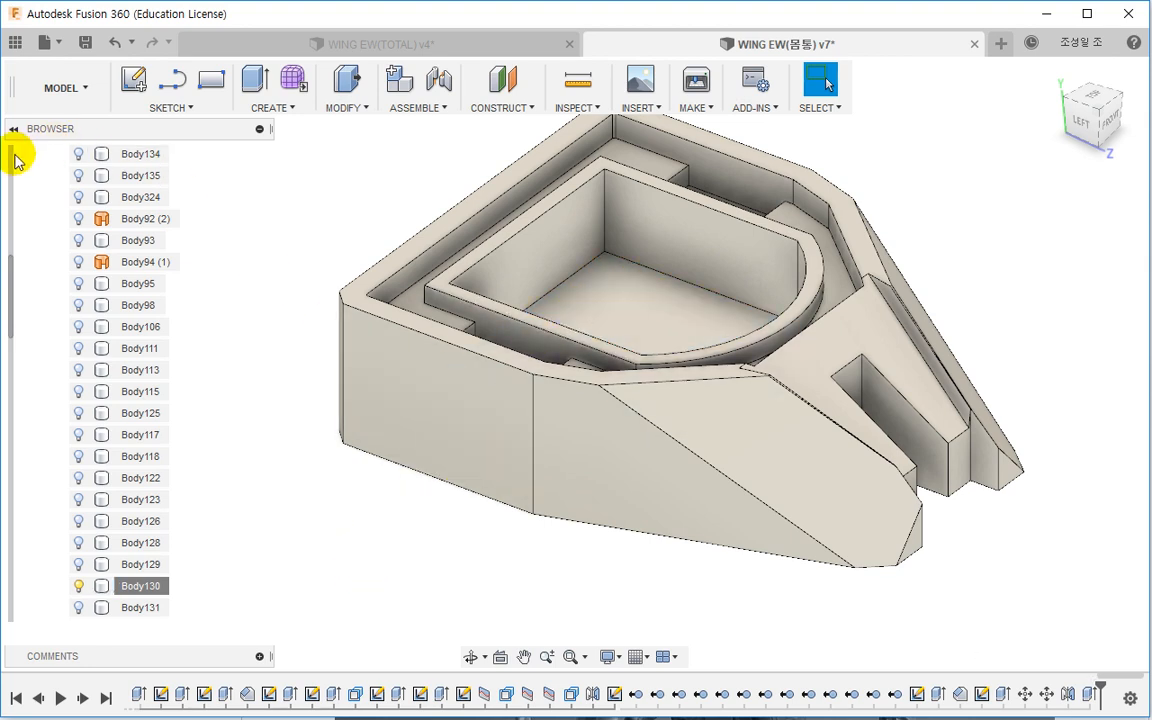
scroll(15, 160, "up", 5)
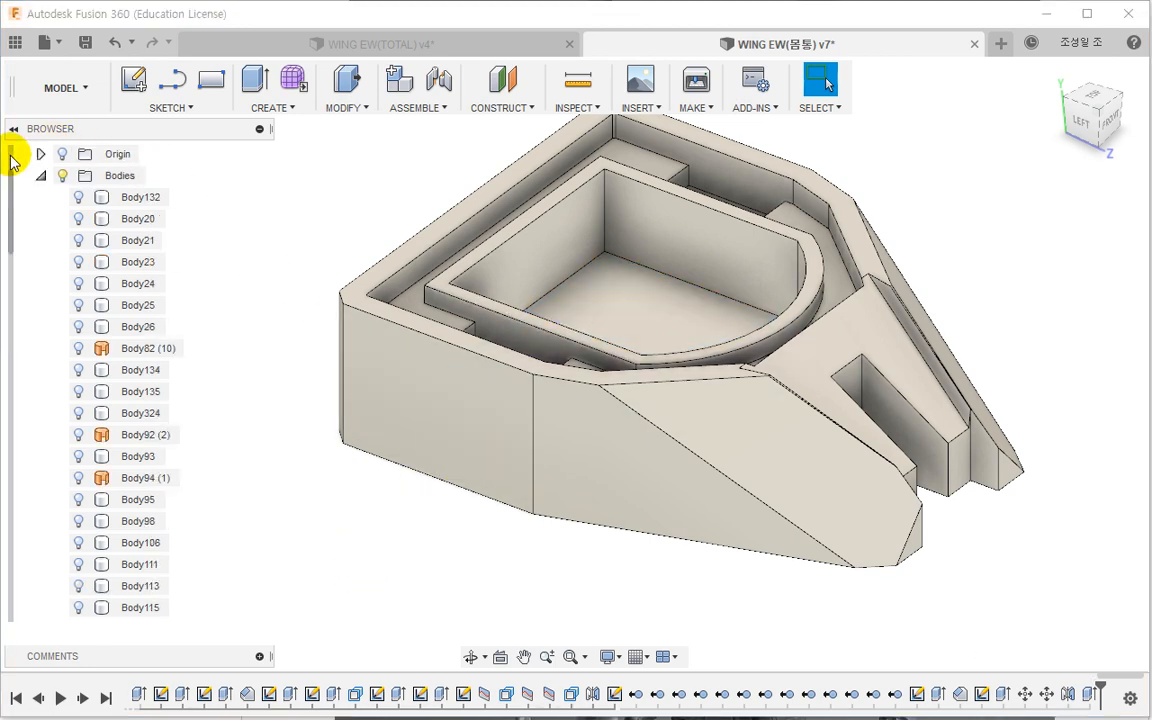
left_click(572, 110)
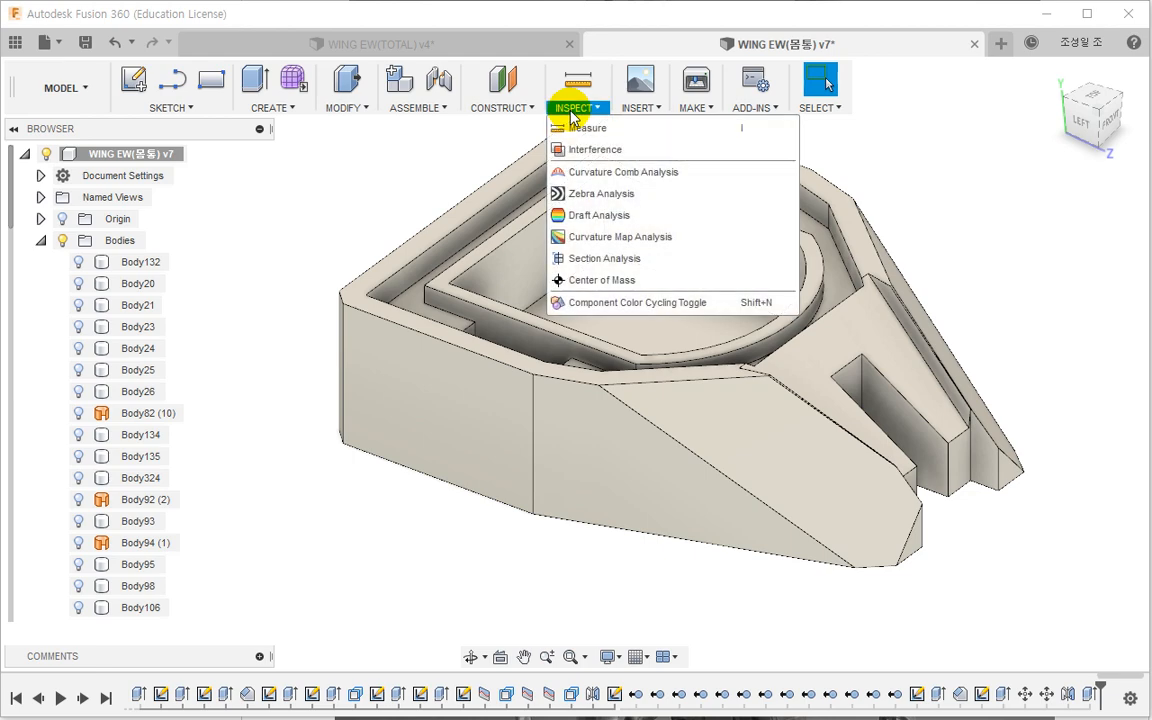
left_click(600, 258)
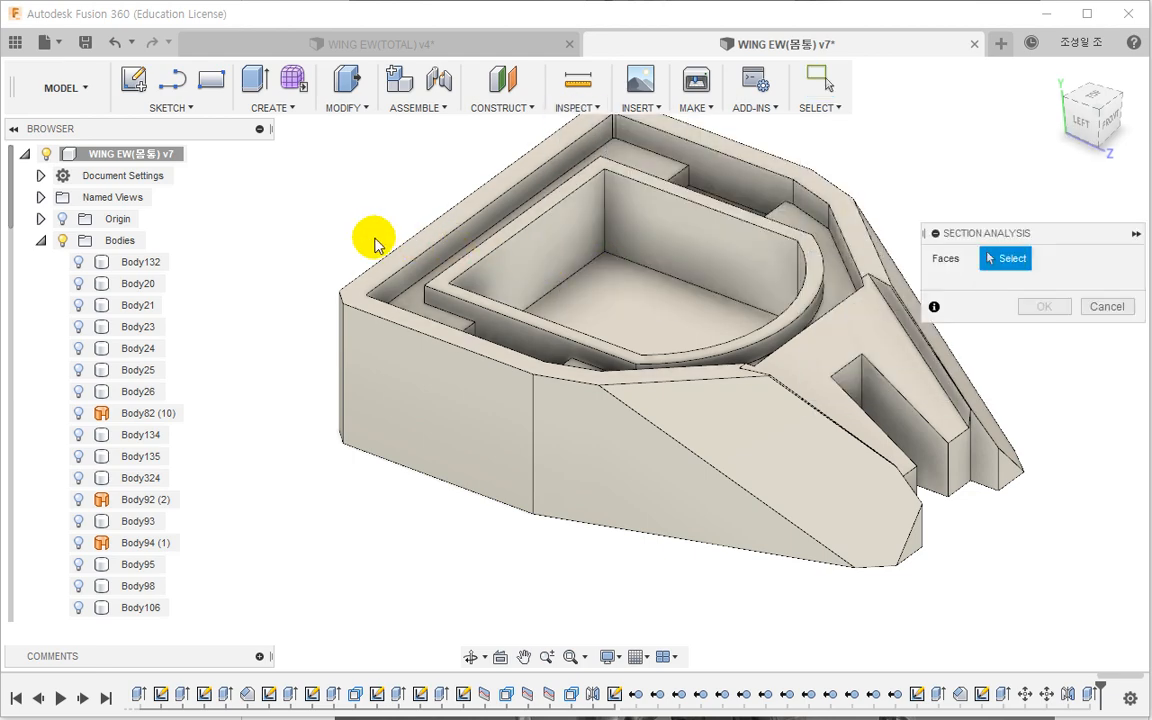
left_click(41, 219)
left_click(125, 376)
mouse_move(323, 328)
middle_mouse_down("shift")
mouse_move(373, 327)
mouse_move(386, 314)
mouse_move(376, 336)
middle_mouse_up("shift")
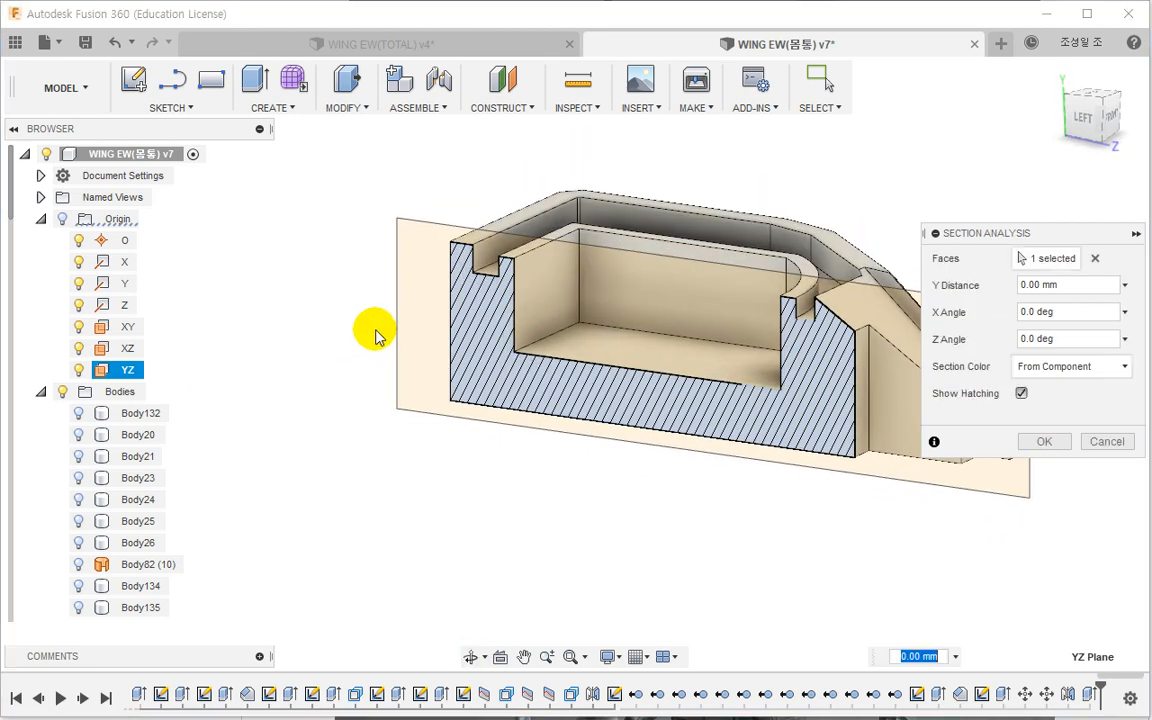
key("Escape")
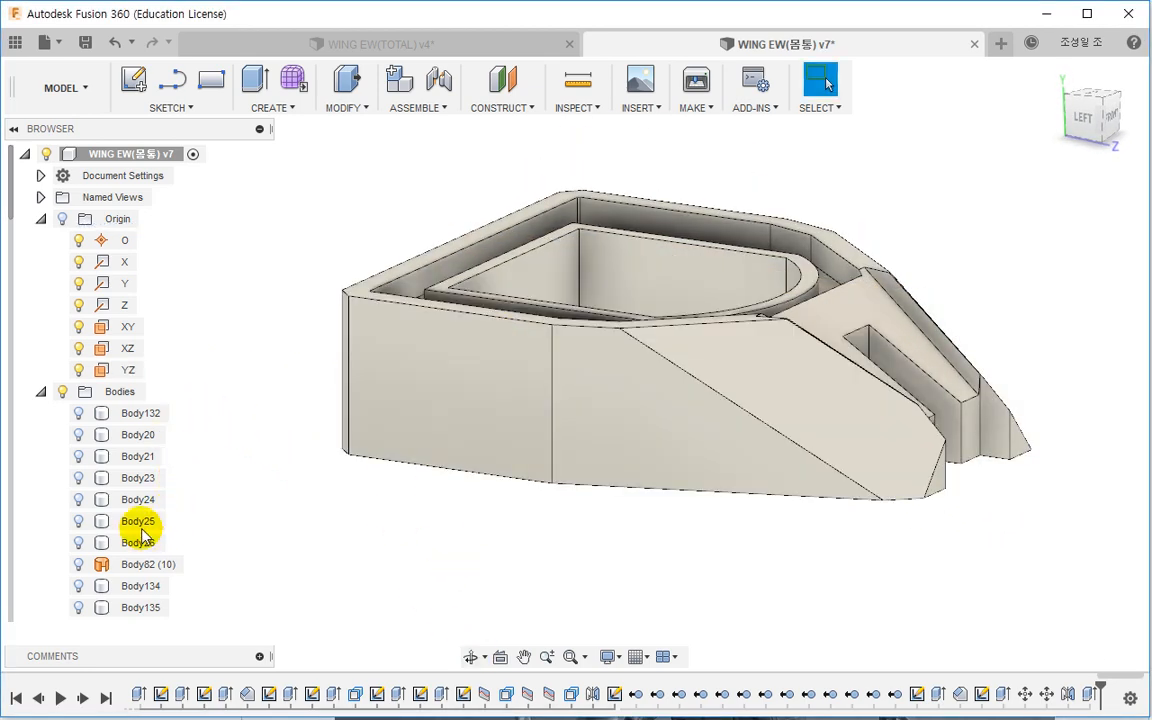
Step: Locate the neck collar body, Body130, in the browser again and end its isolation
right_click(396, 396)
left_click(385, 684)
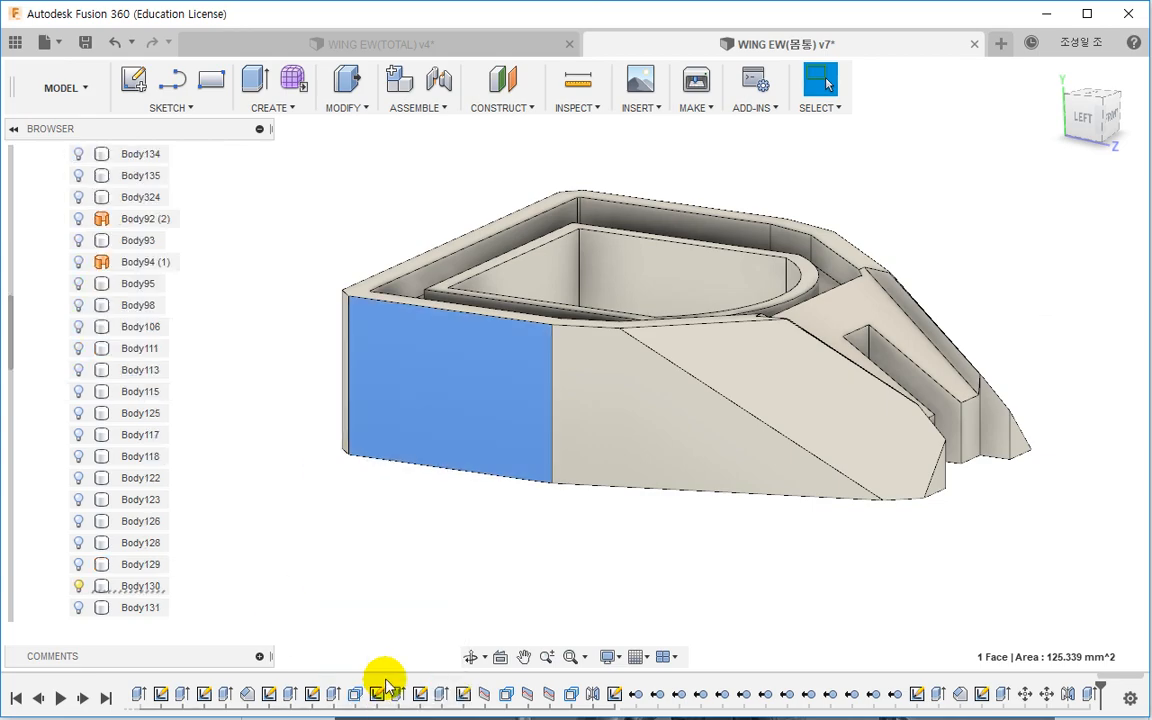
right_click(159, 586)
left_click(172, 549)
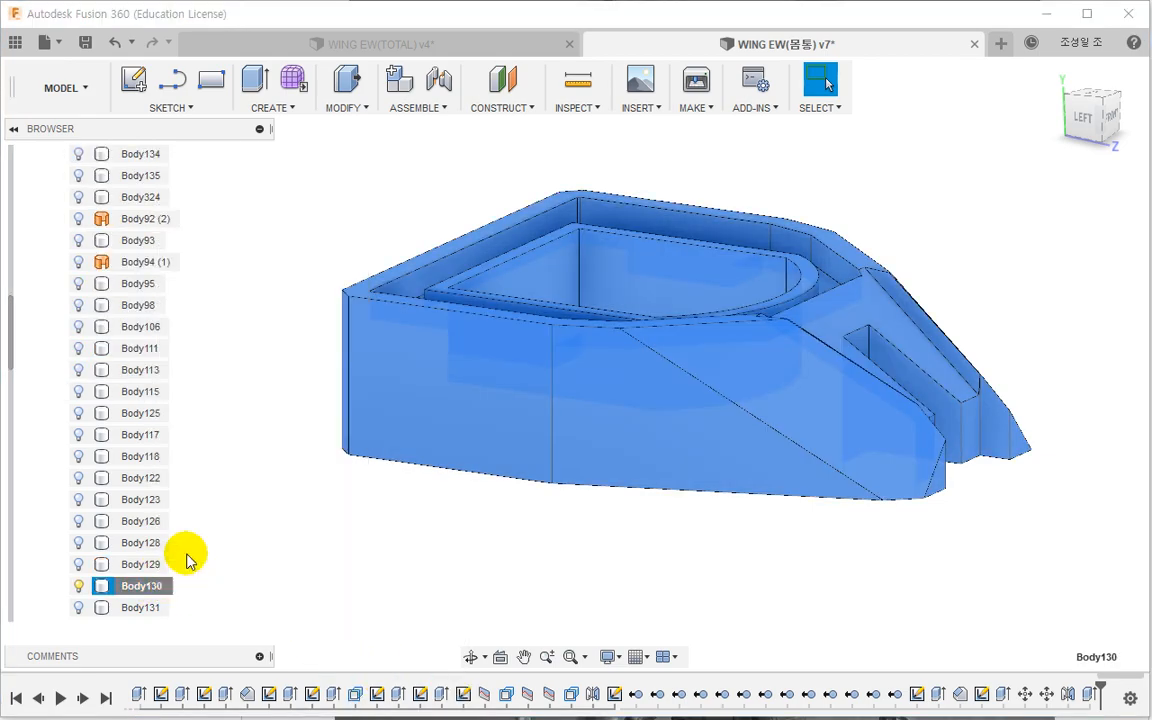
Step: Sketch a 12 mm diameter circle on the floor of the collar's D-shaped recess, centred on the face's middle edge
scroll(495, 420, "down", 2)
left_click(301, 173)
middle_click_drag(313, 262, 470, 450, "shift")
middle_click_drag(567, 231, 535, 419)
scroll(530, 400, "up", 3)
left_click(562, 428)
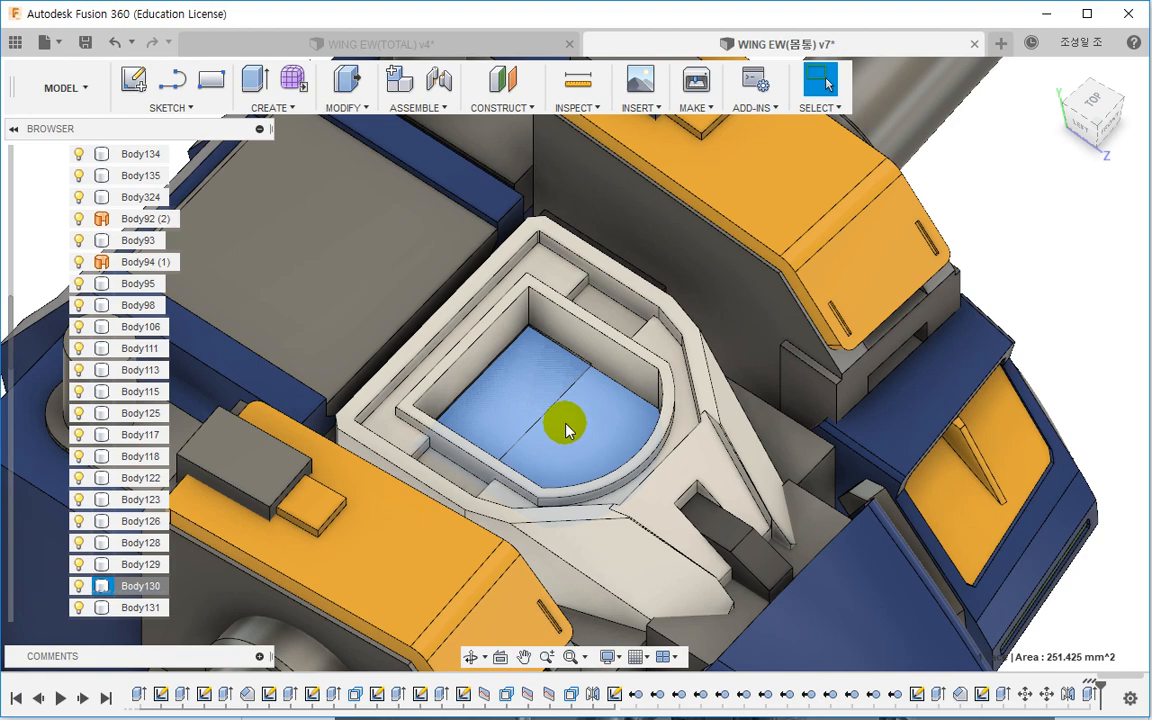
right_click(565, 430)
left_click(532, 516)
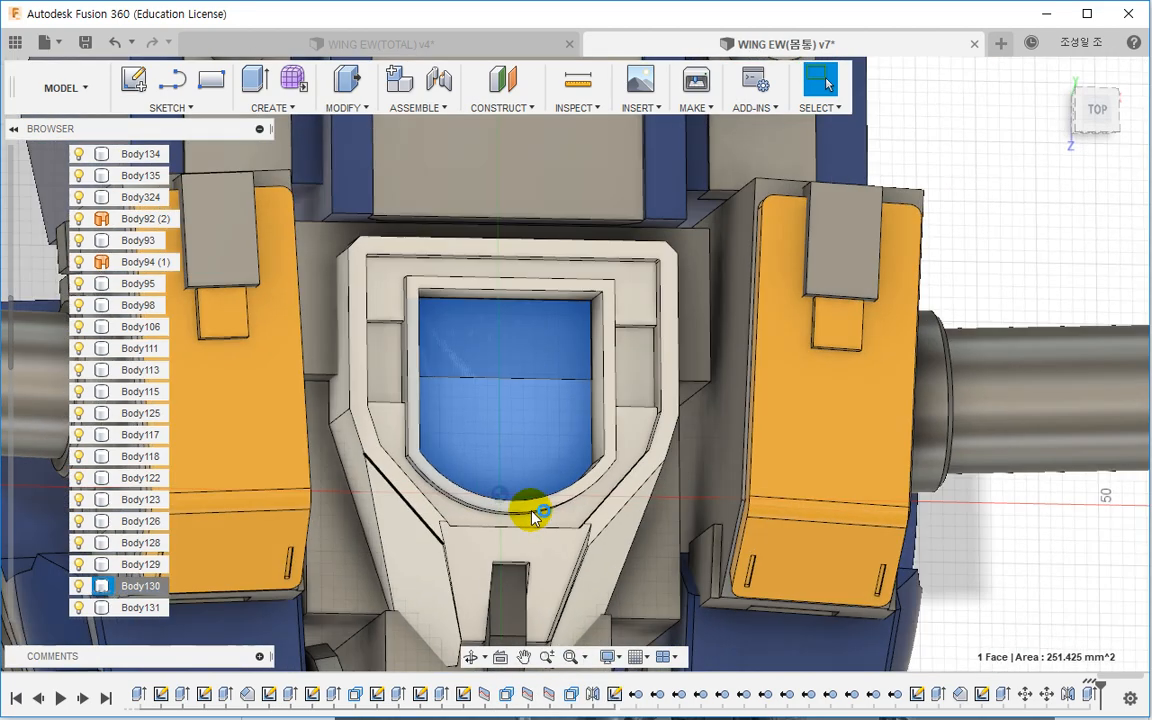
key("c")
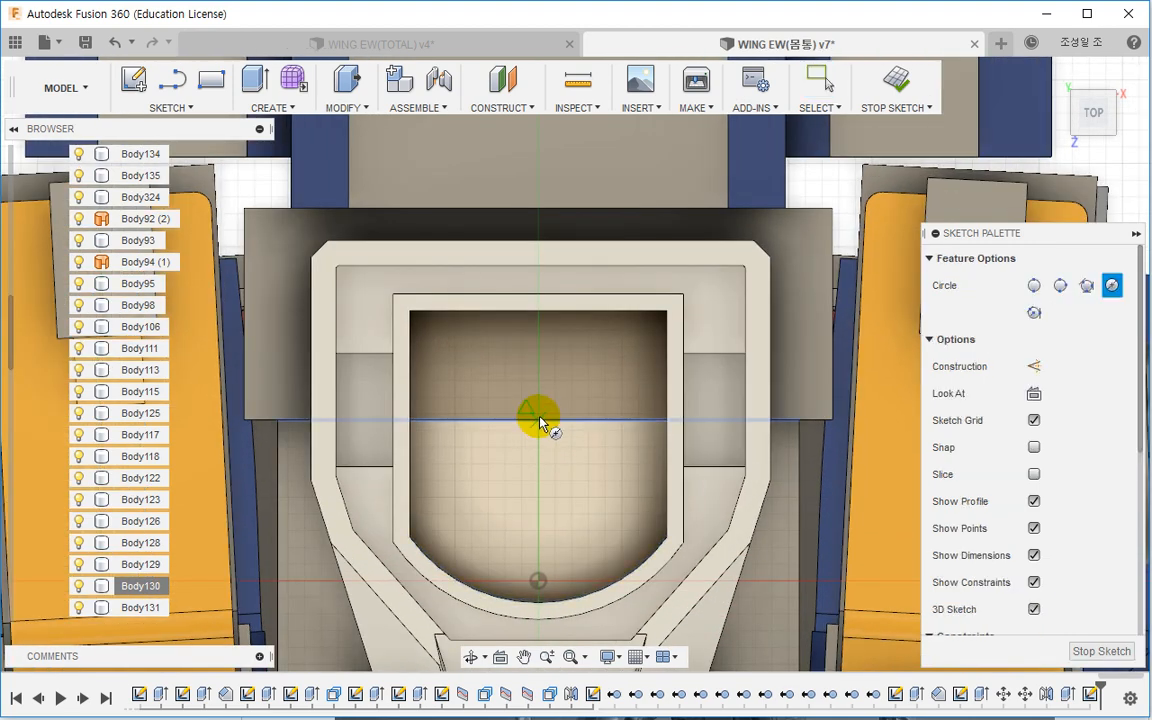
left_click(538, 420)
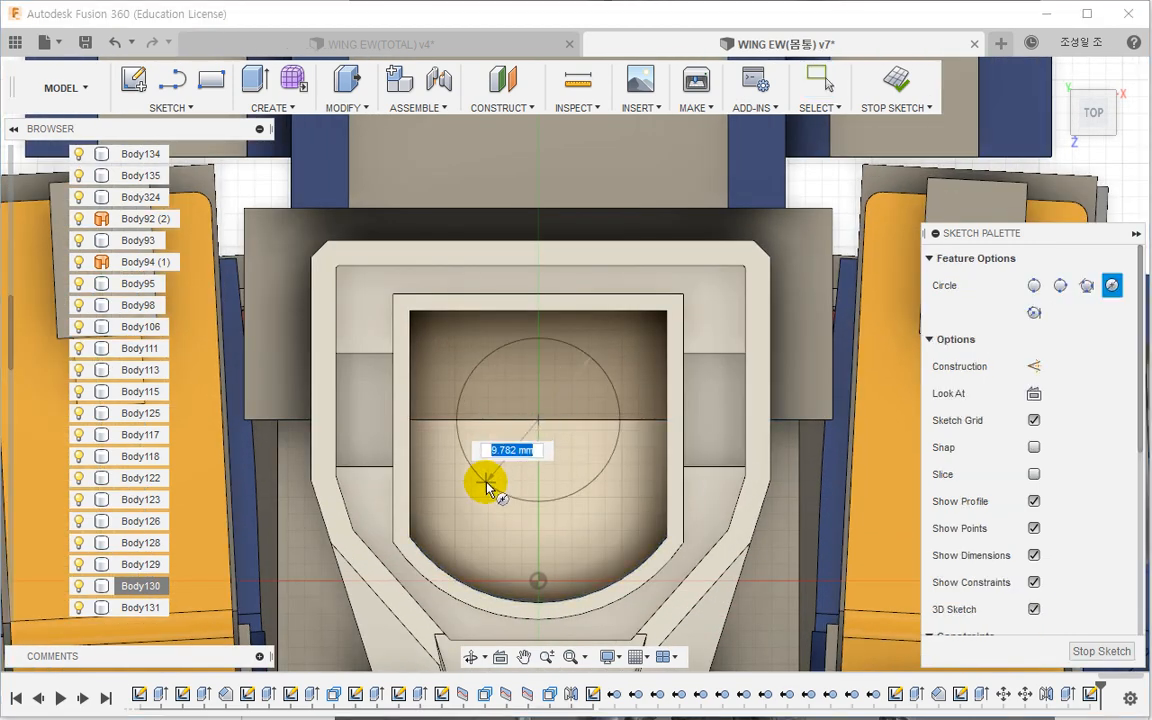
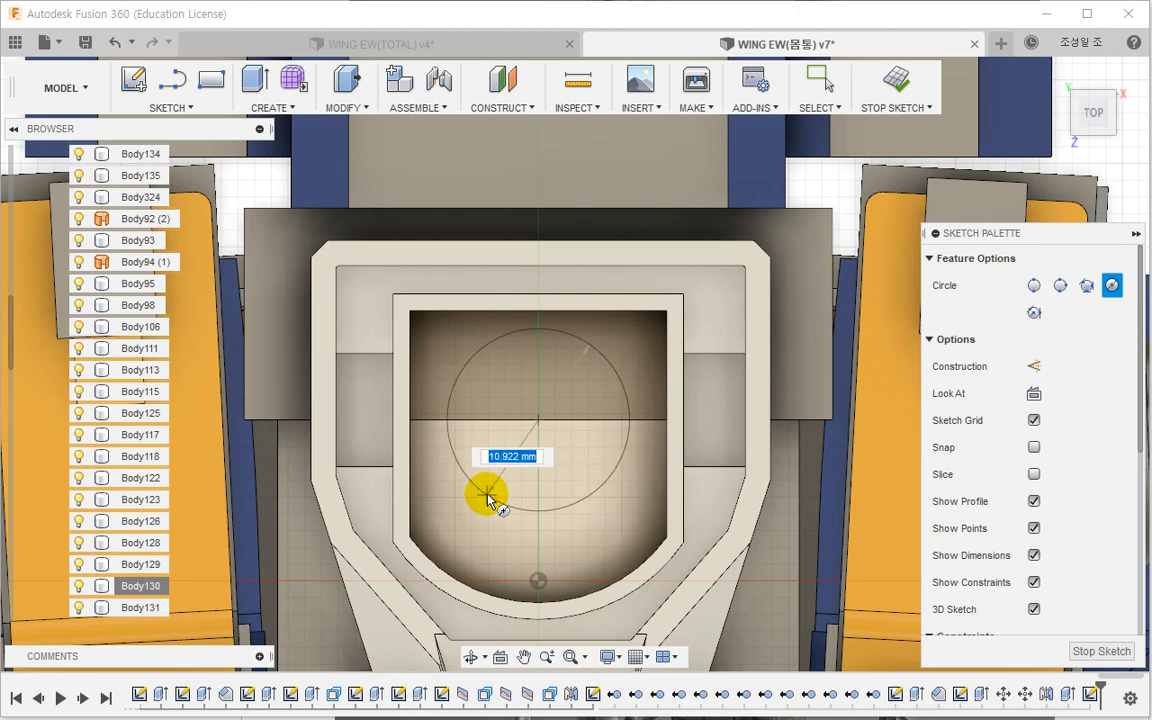
key("Return")
key("Escape")
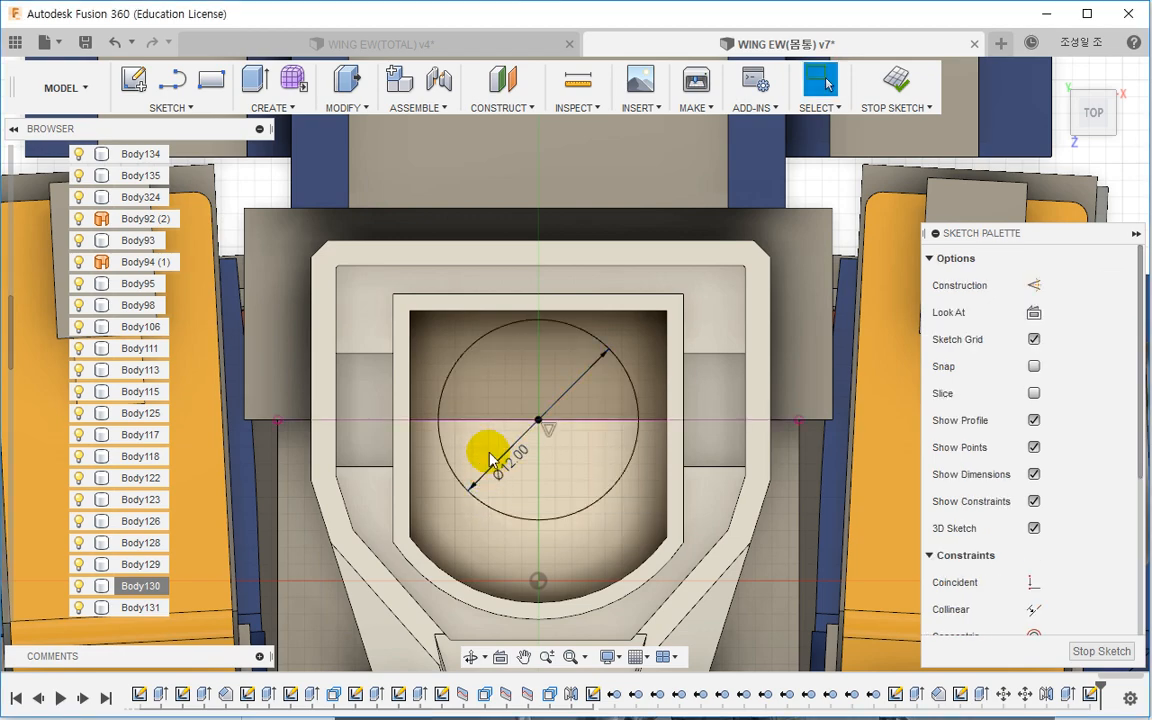
Step: Extrude both halves of the circle upward by about 9.07 mm as a new body
left_click(256, 78)
left_click(476, 398)
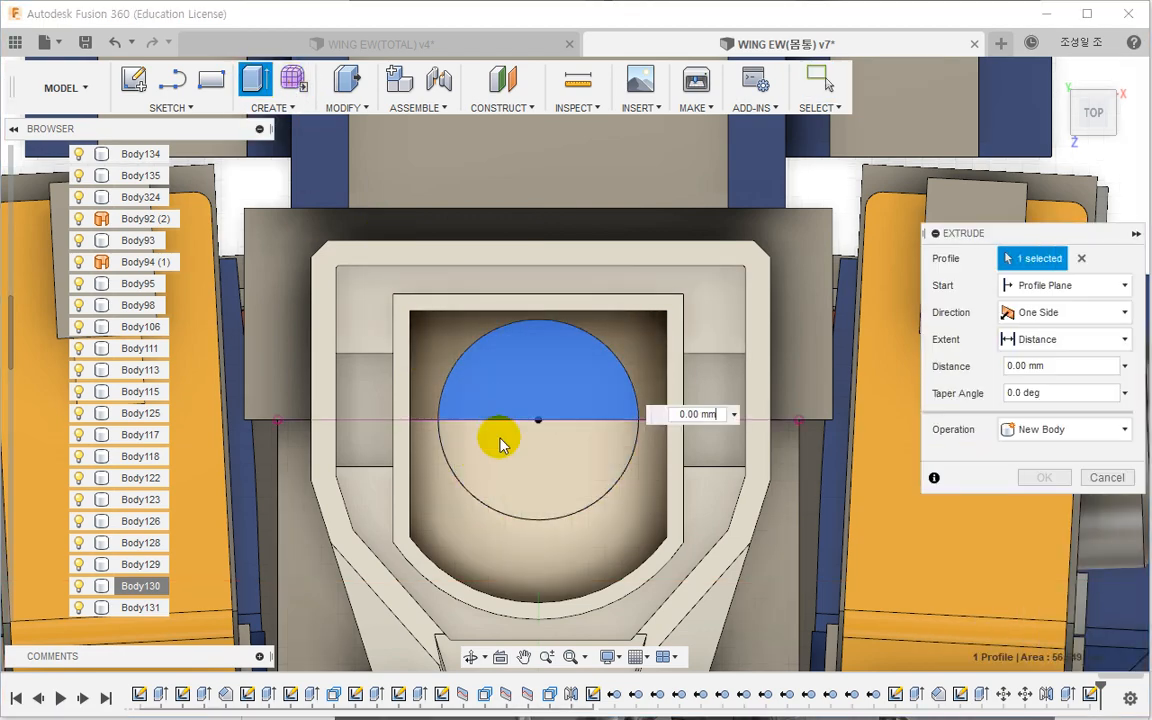
left_click(500, 443)
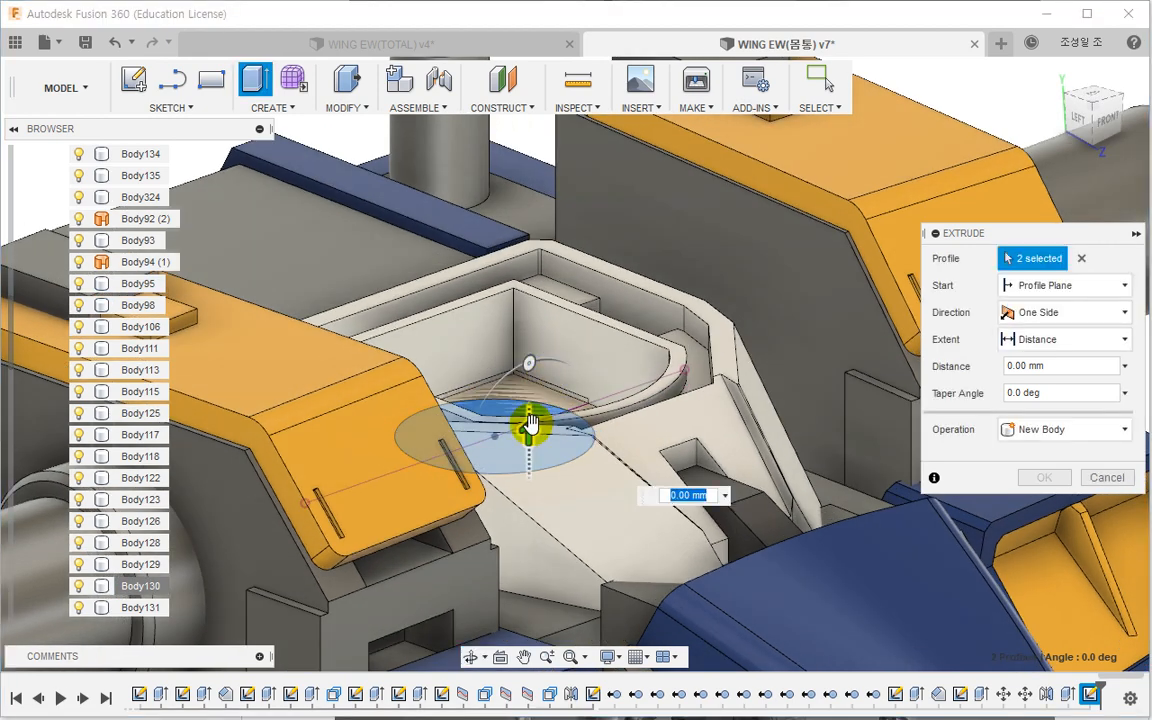
left_click_drag(530, 423, 528, 275)
left_click(1030, 430)
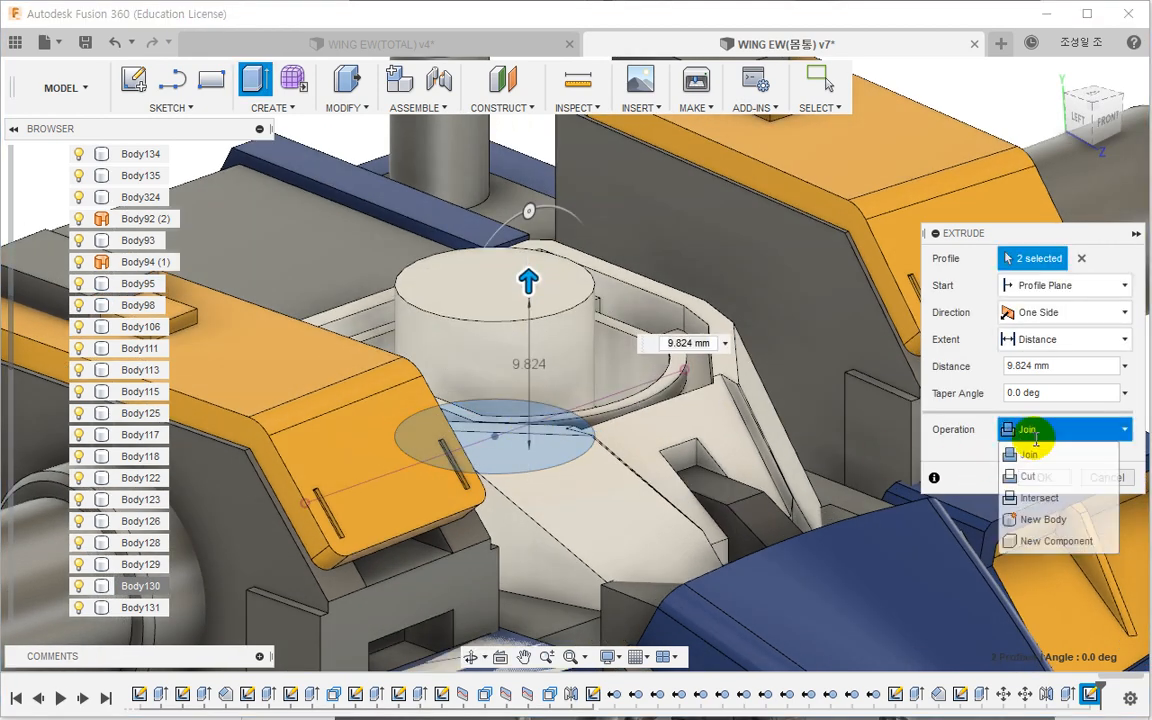
left_click(1043, 519)
middle_click_drag(597, 355, 570, 390)
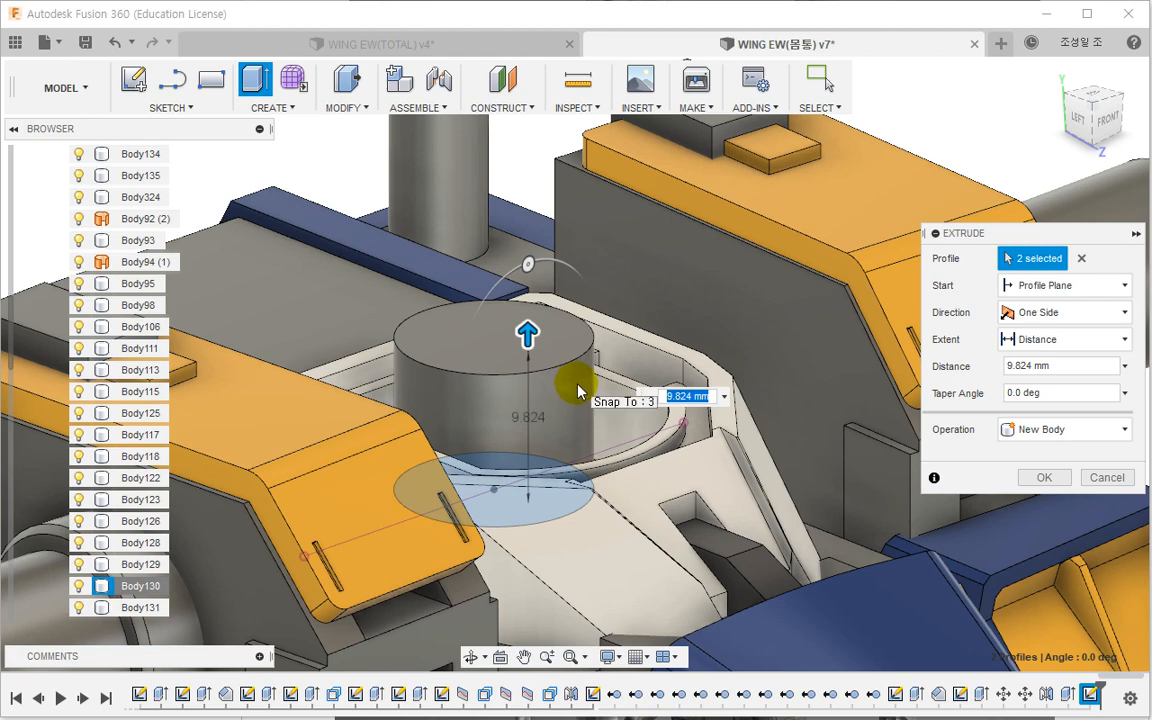
middle_click_drag(578, 385, 509, 346, "shift")
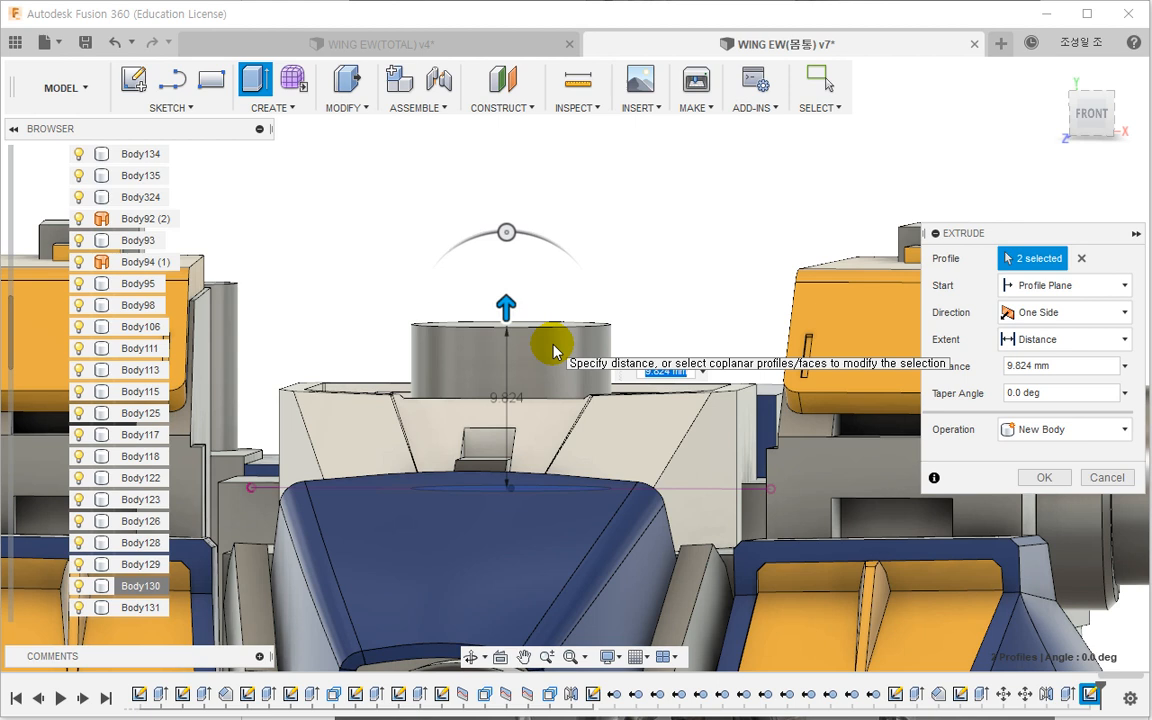
left_click_drag(506, 303, 506, 316)
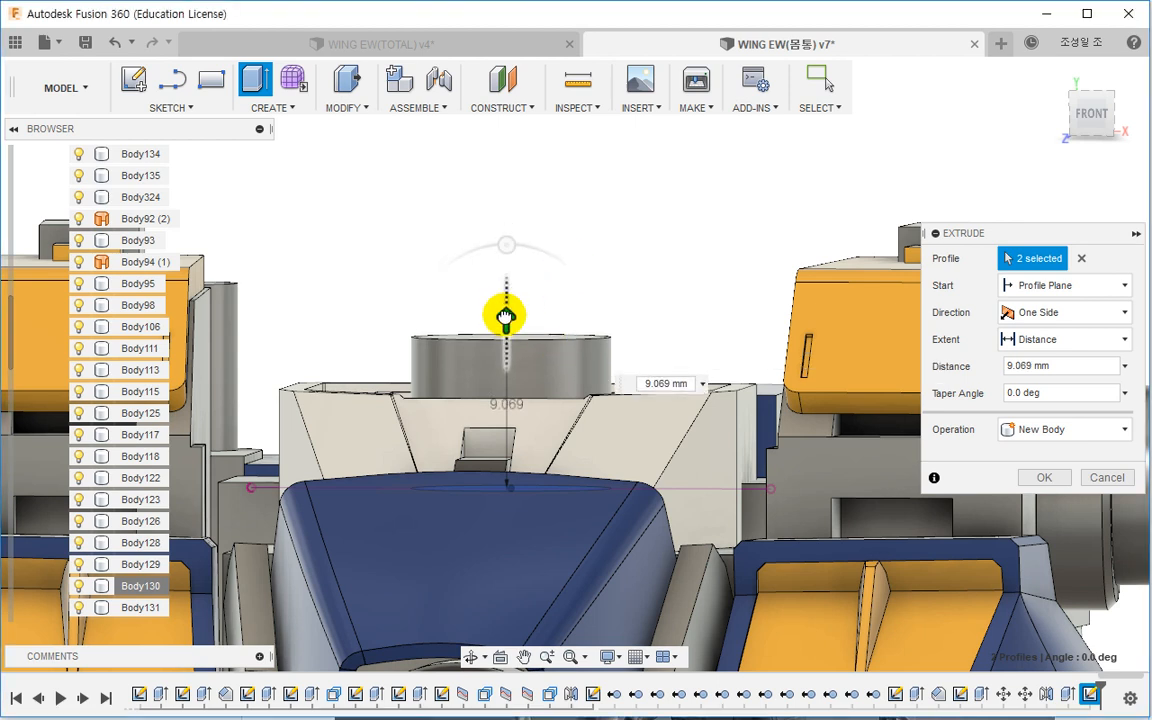
Step: Narrow the extruded neck post towards its top with a negative taper angle and finish it as a new body
left_click(1080, 430)
left_click(1080, 430)
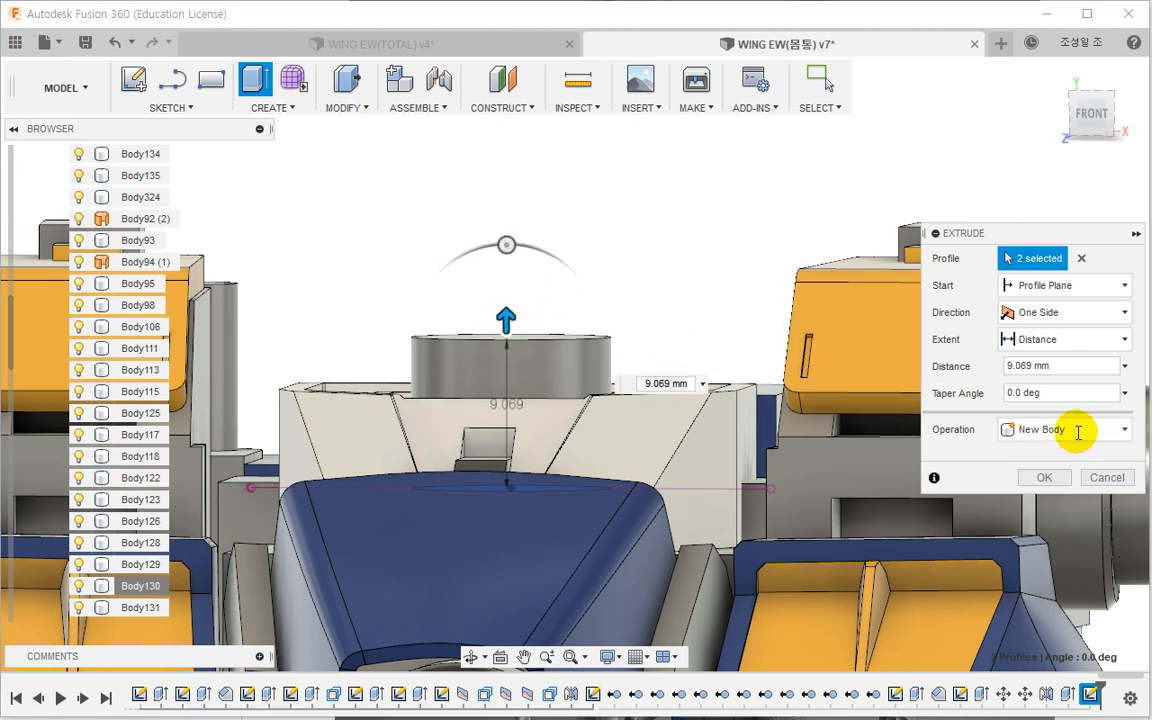
left_click(1045, 392)
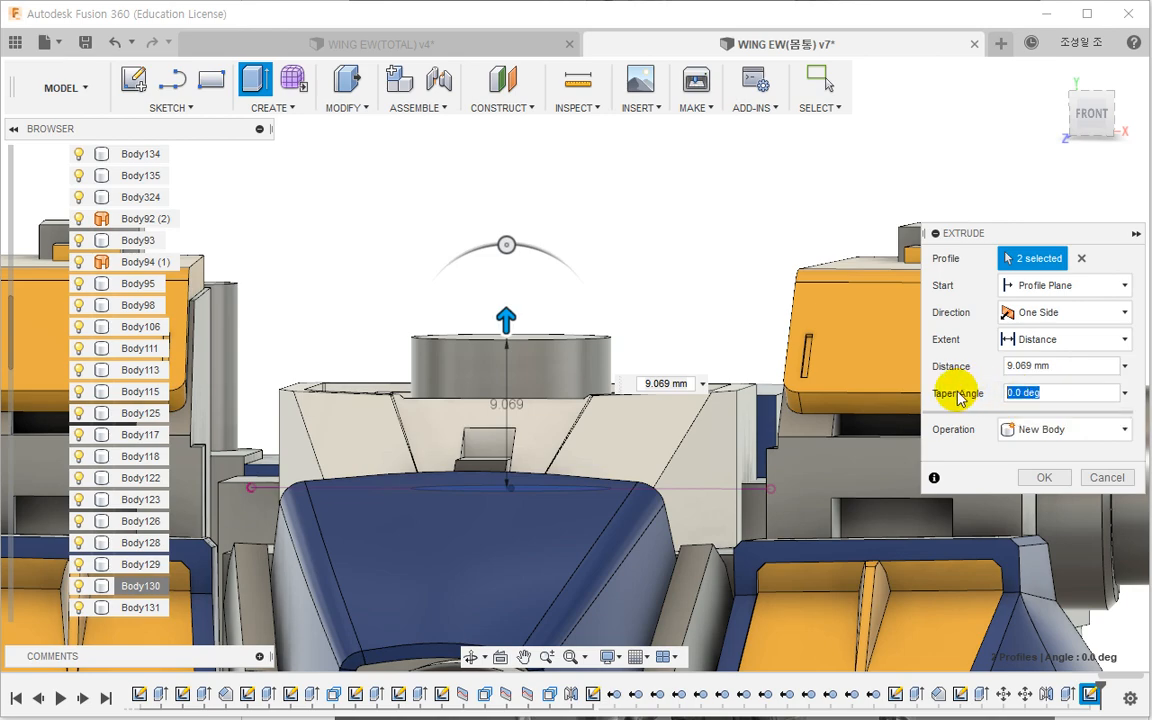
type("-10")
middle_click_drag(468, 411, 537, 462, "shift")
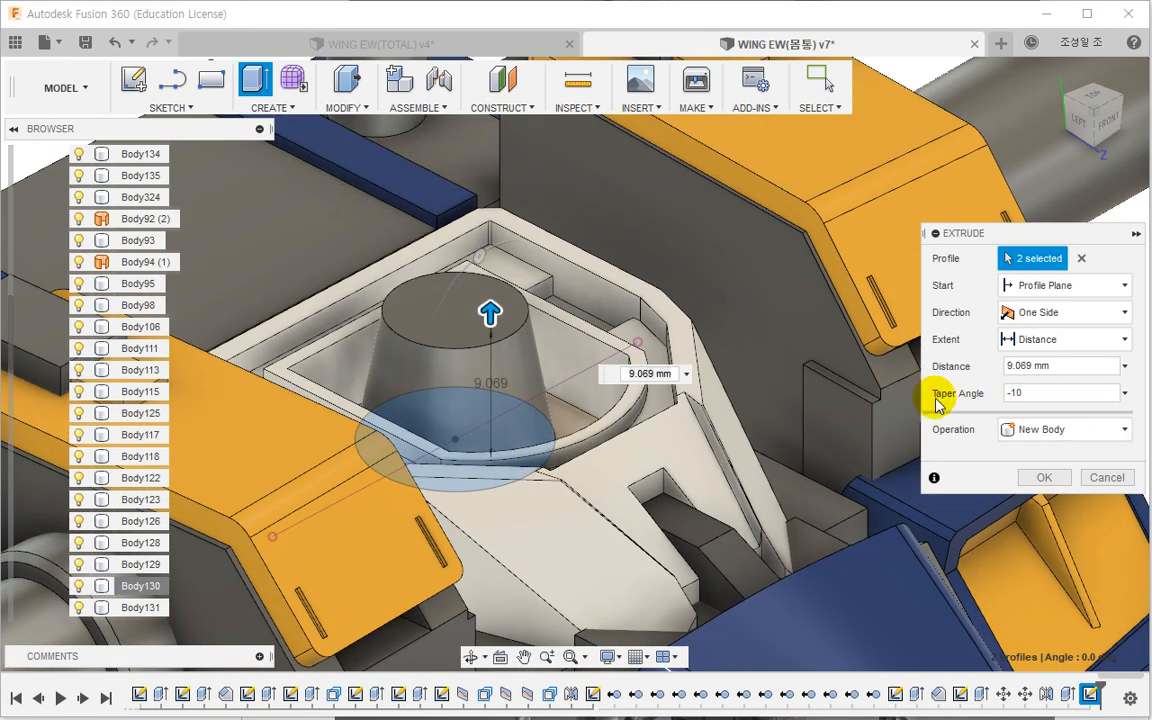
key("Return")
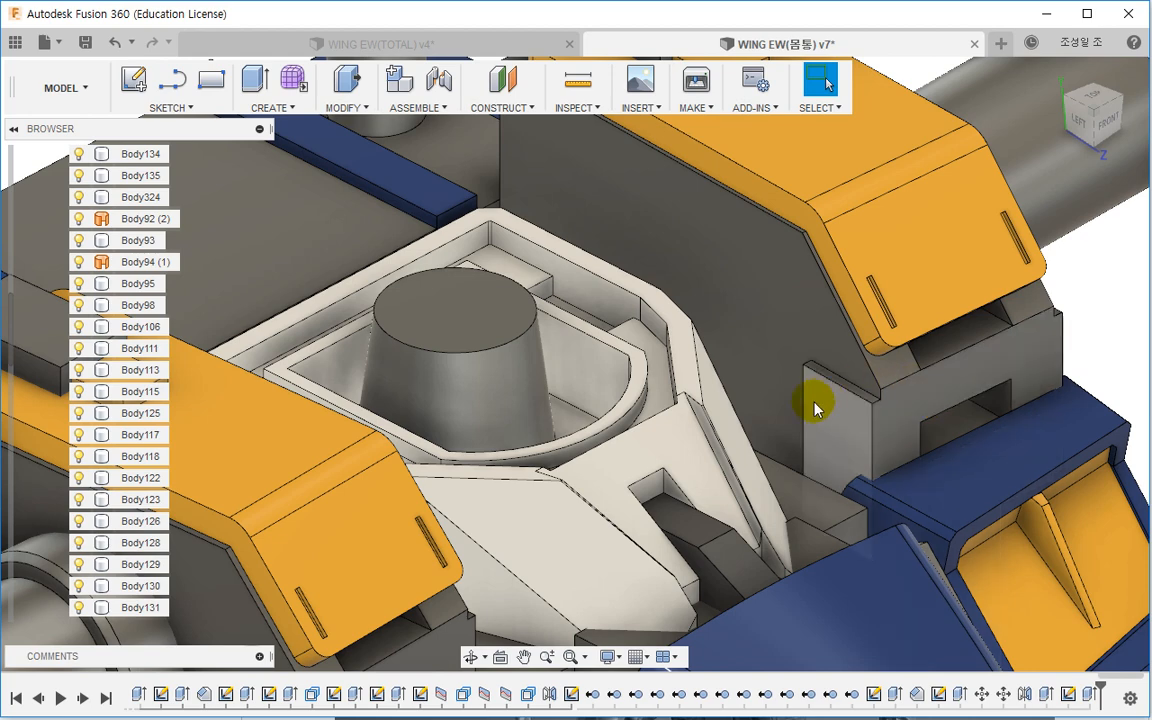
middle_click_drag(681, 404, 715, 350)
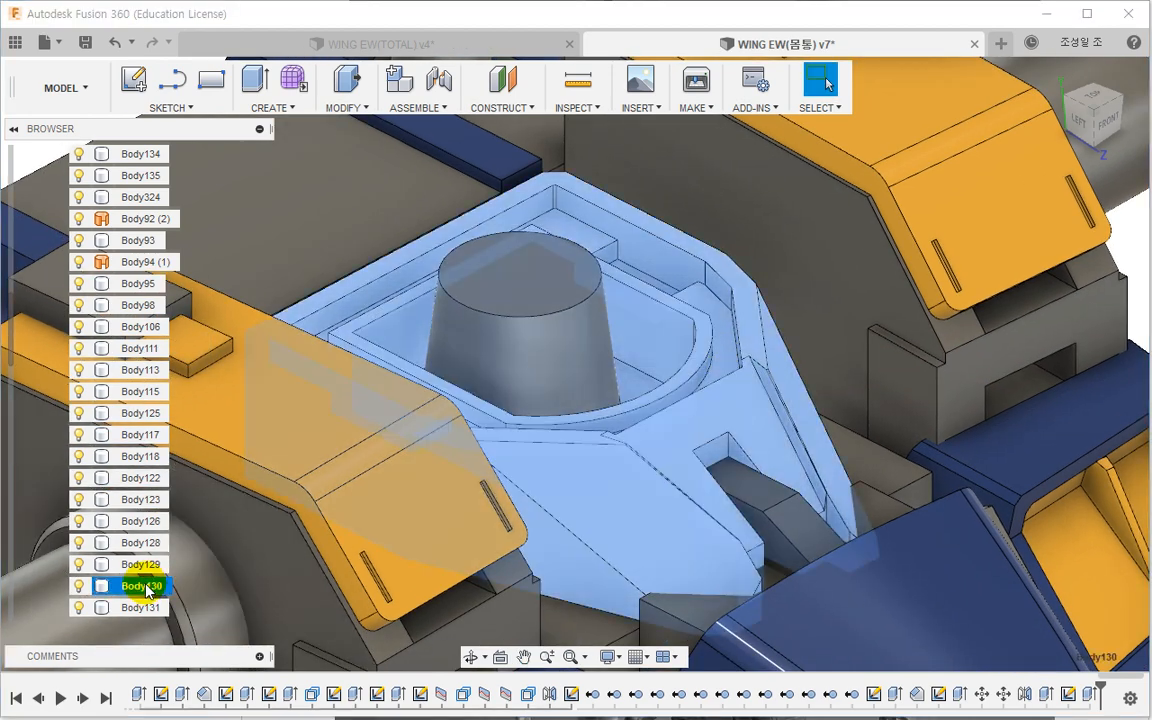
right_click(147, 586)
left_click(182, 551)
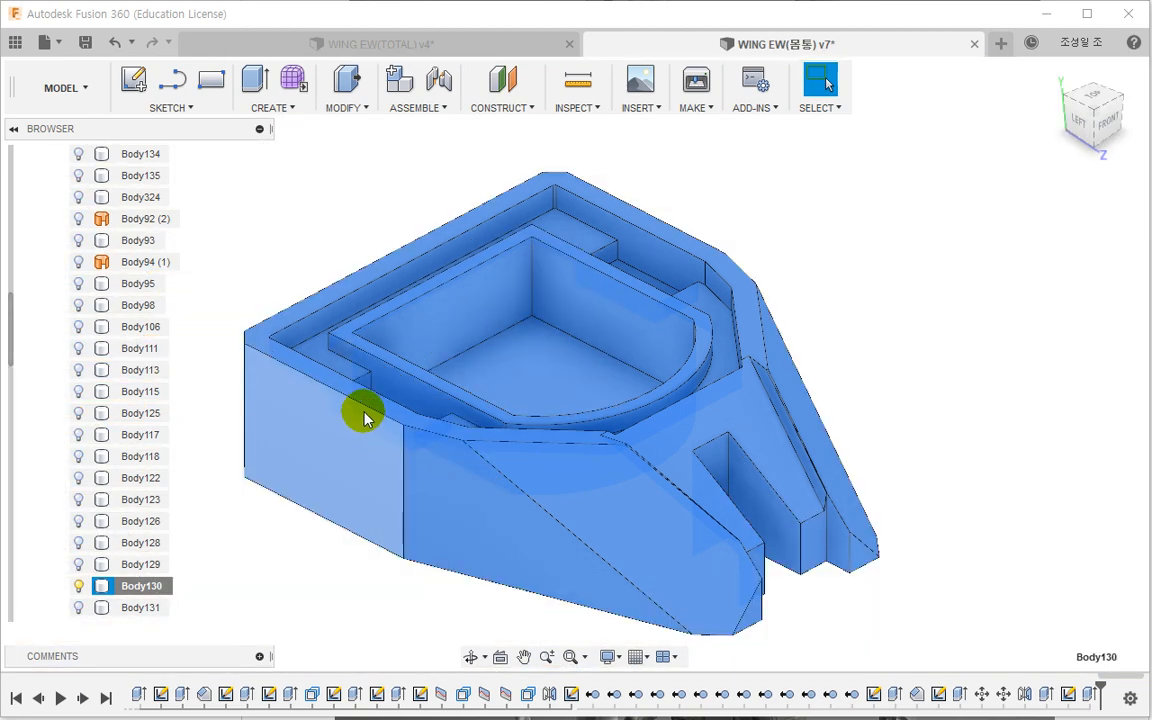
left_click(259, 550)
key("ctrl+z")
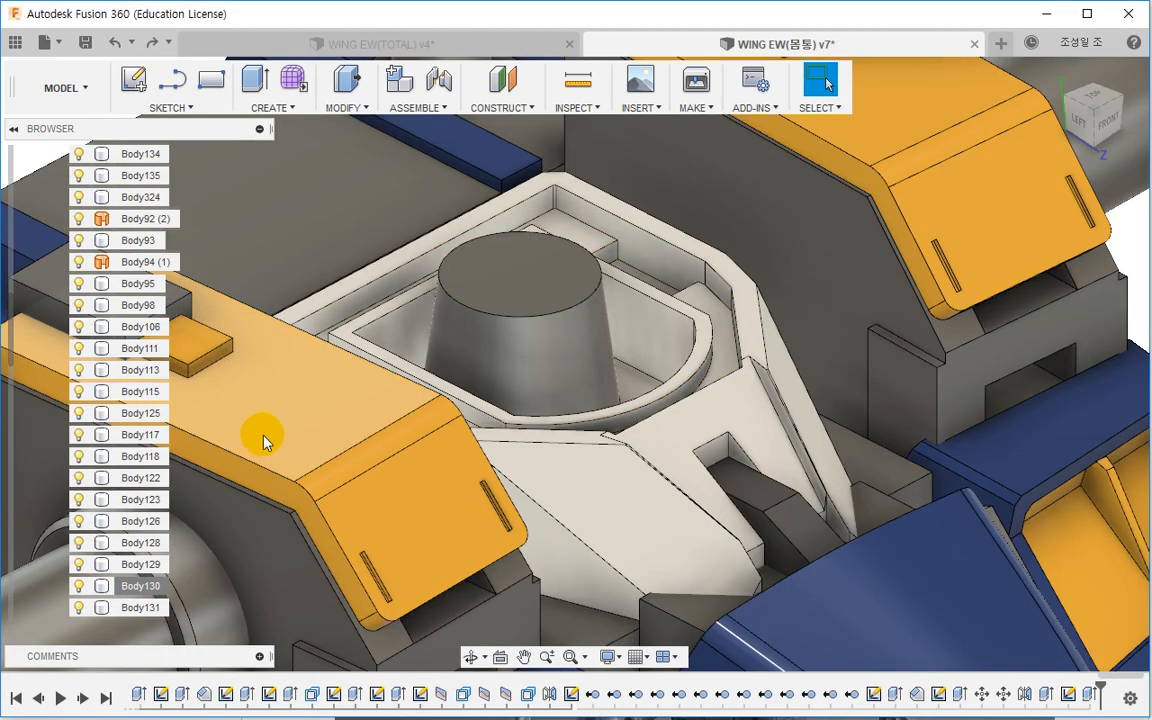
Step: Find the tapered neck post's body in the browser and isolate it
right_click(510, 297)
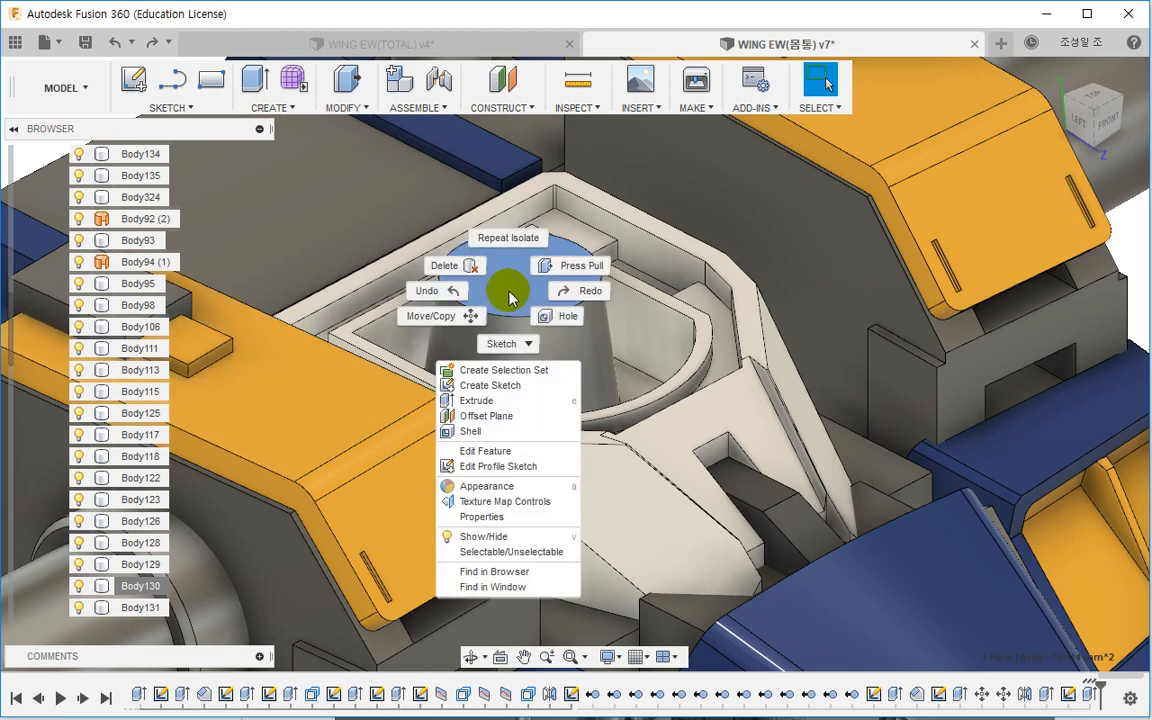
left_click(493, 572)
right_click(135, 586)
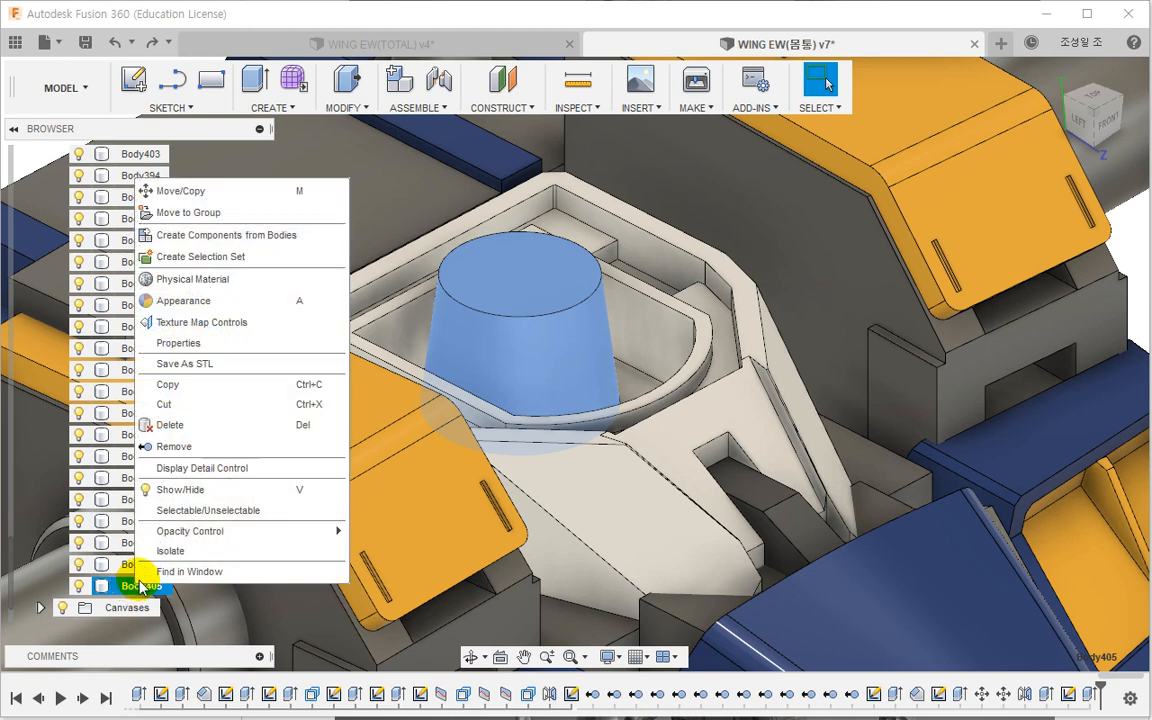
left_click(170, 551)
left_click(640, 533)
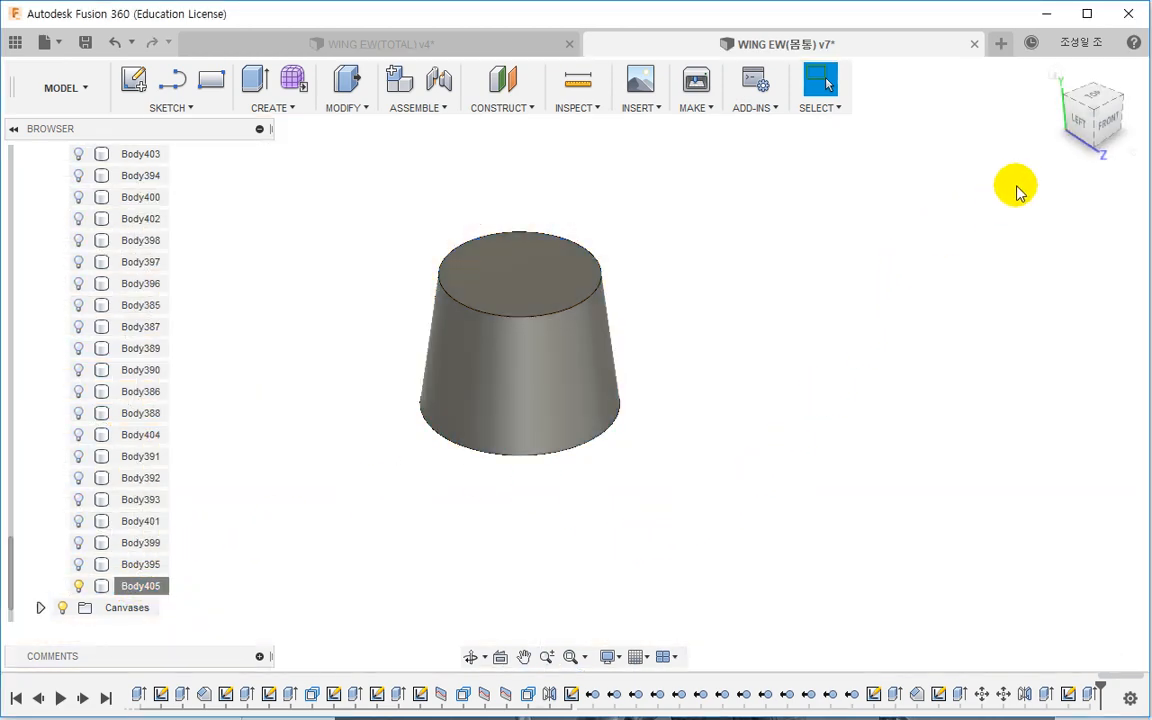
Step: Sketch a stepped three-segment line on the YZ plane, slanting from above the tapered post down to below its base
left_click_drag(1072, 134, 1092, 115)
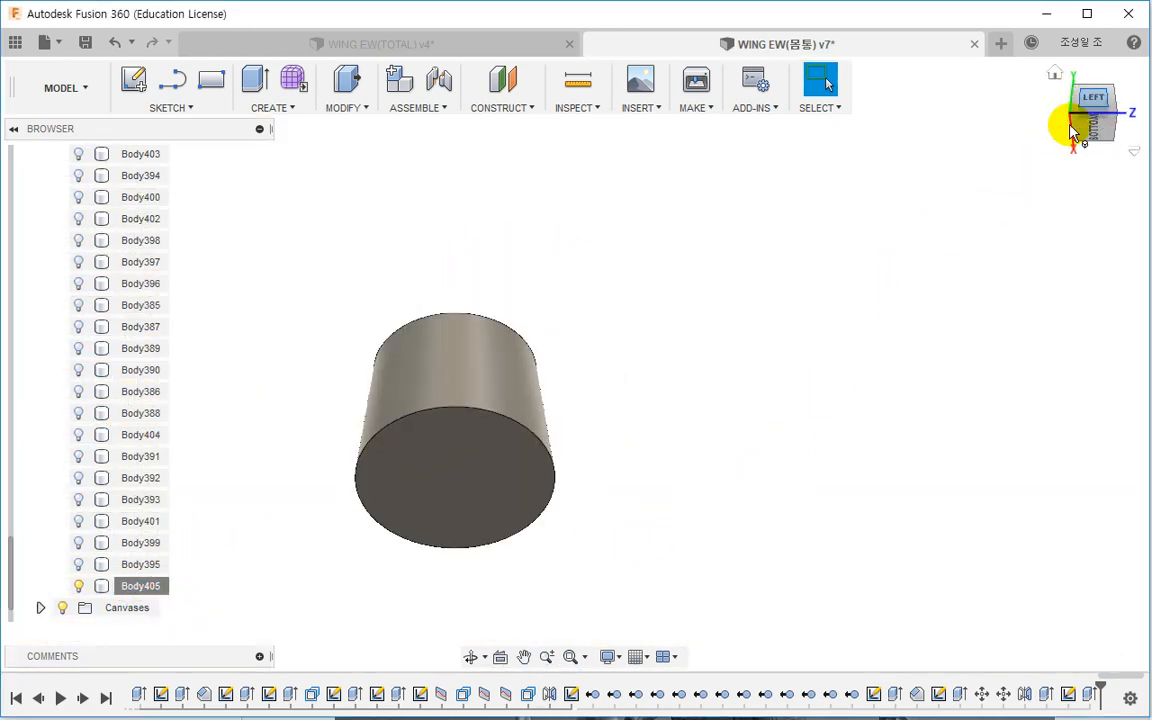
left_click(1072, 134)
scroll(10, 154, "up", 15)
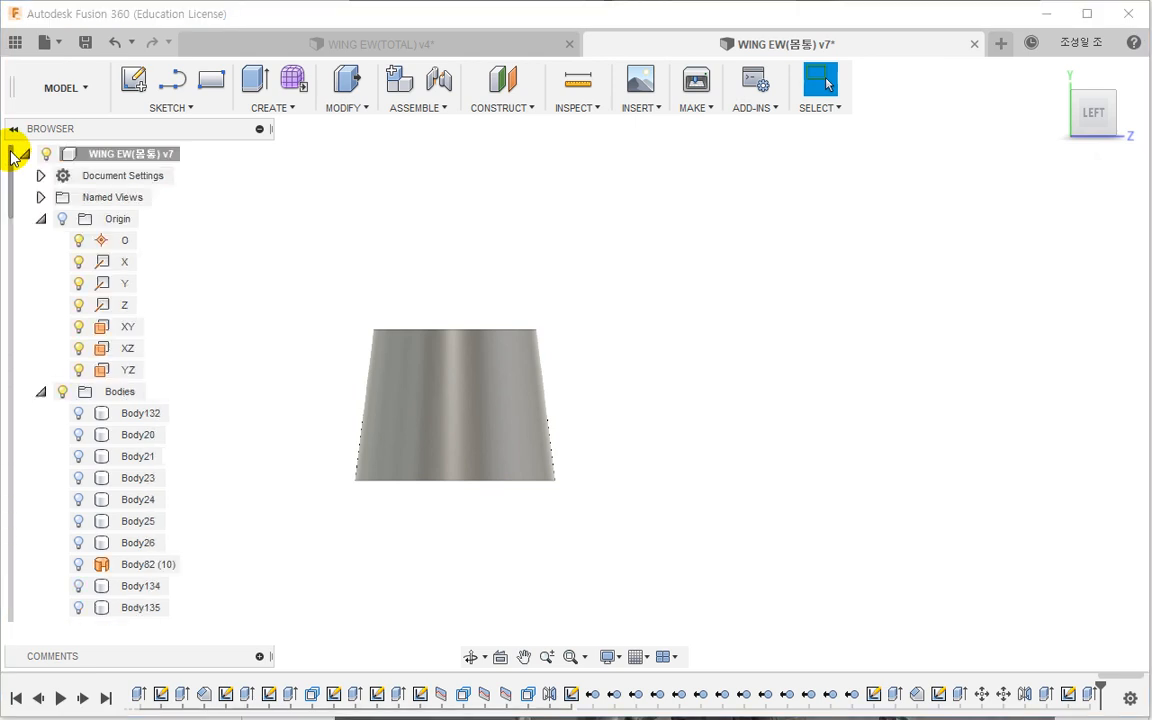
left_click(127, 370)
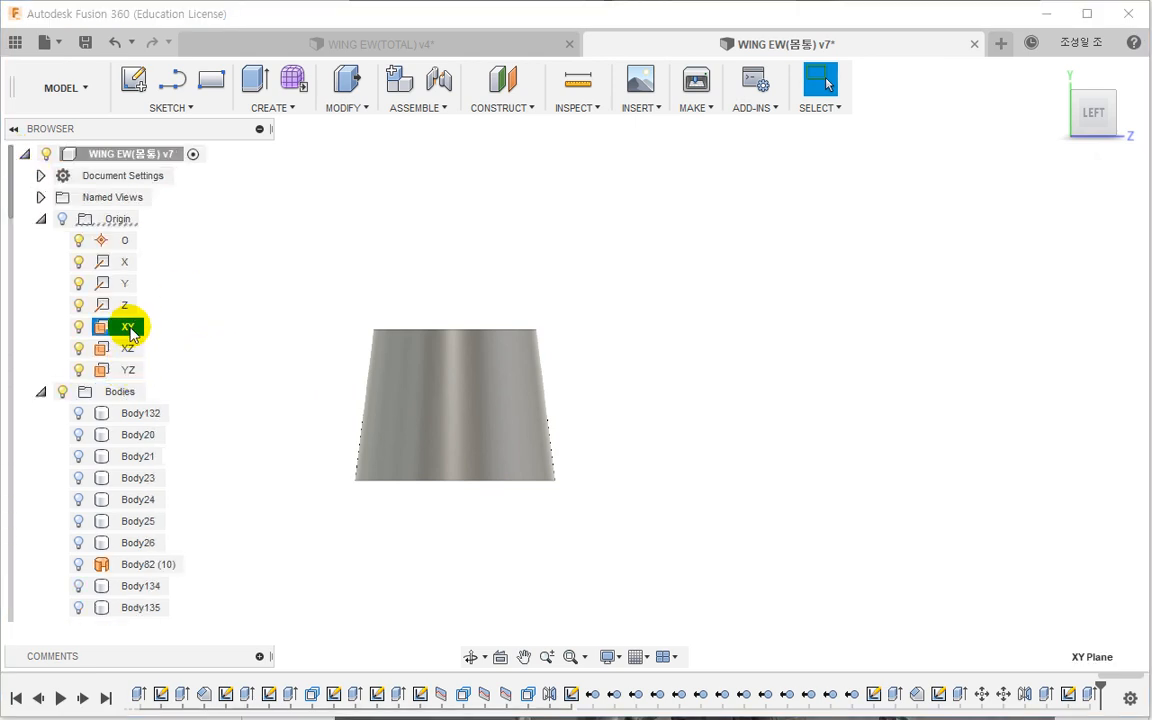
right_click(128, 373)
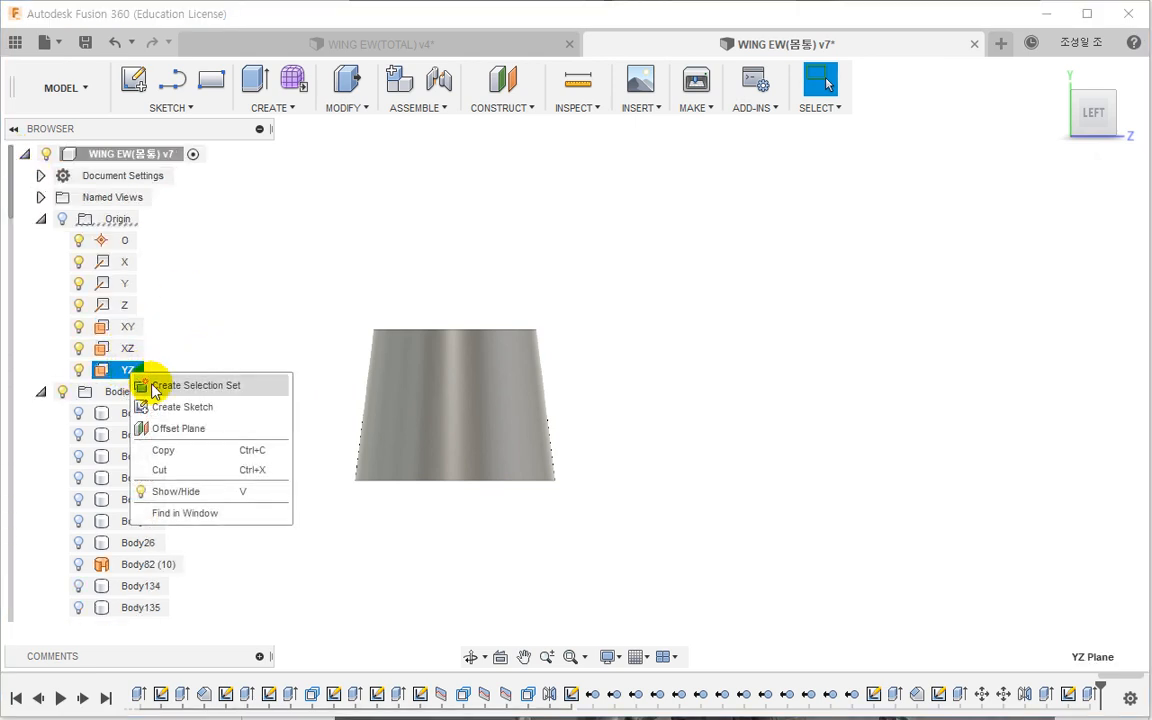
left_click(176, 405)
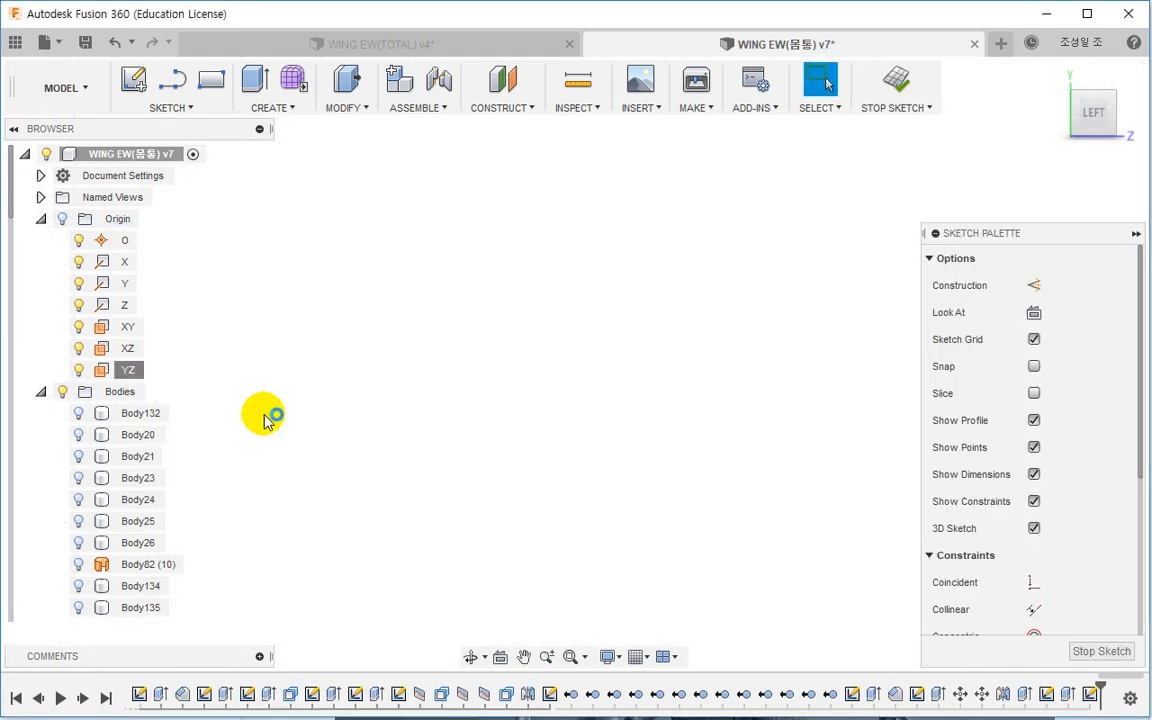
scroll(270, 411, "down", 5)
key("l")
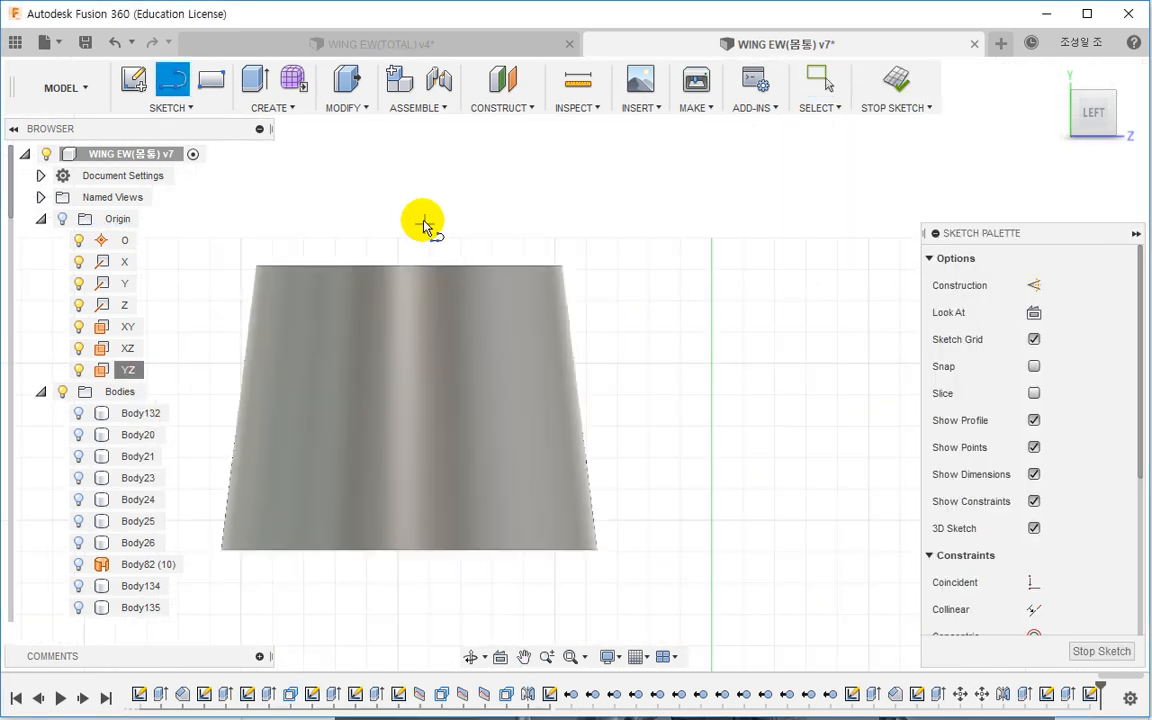
left_click(409, 224)
left_click(441, 377)
left_click(465, 390)
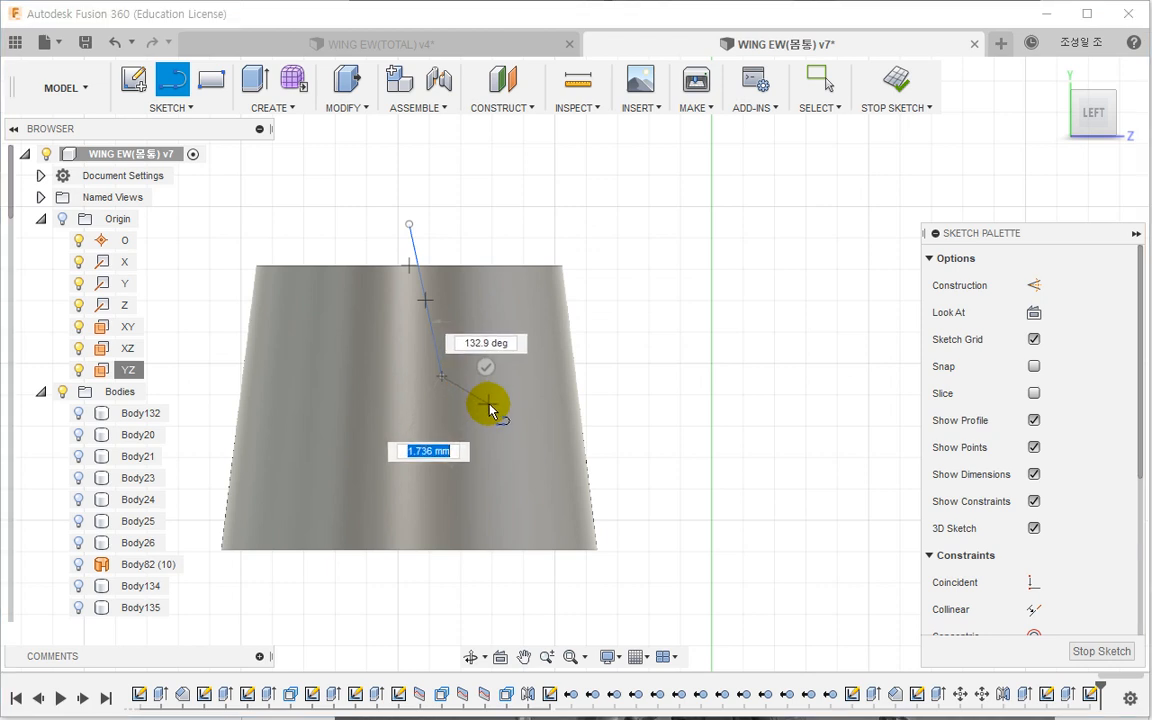
left_click(488, 404)
left_click(531, 588)
key("Escape")
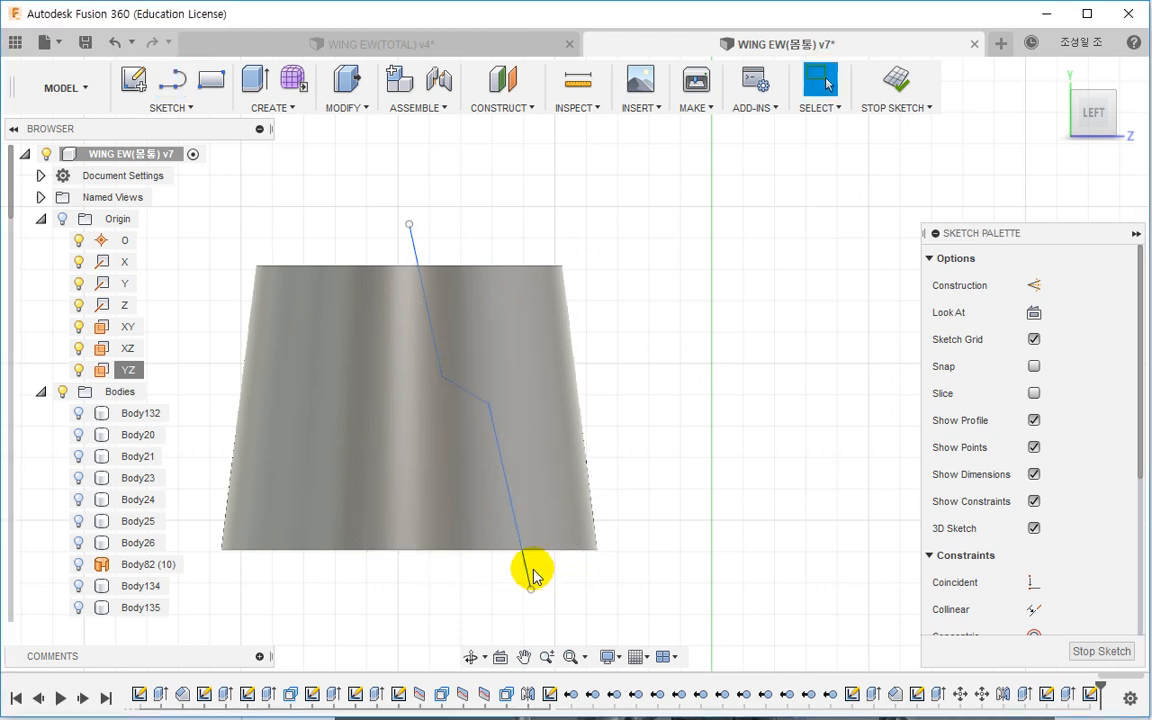
Step: Split the post's conical side face with the stepped sketch line, using Split Face
left_click(348, 107)
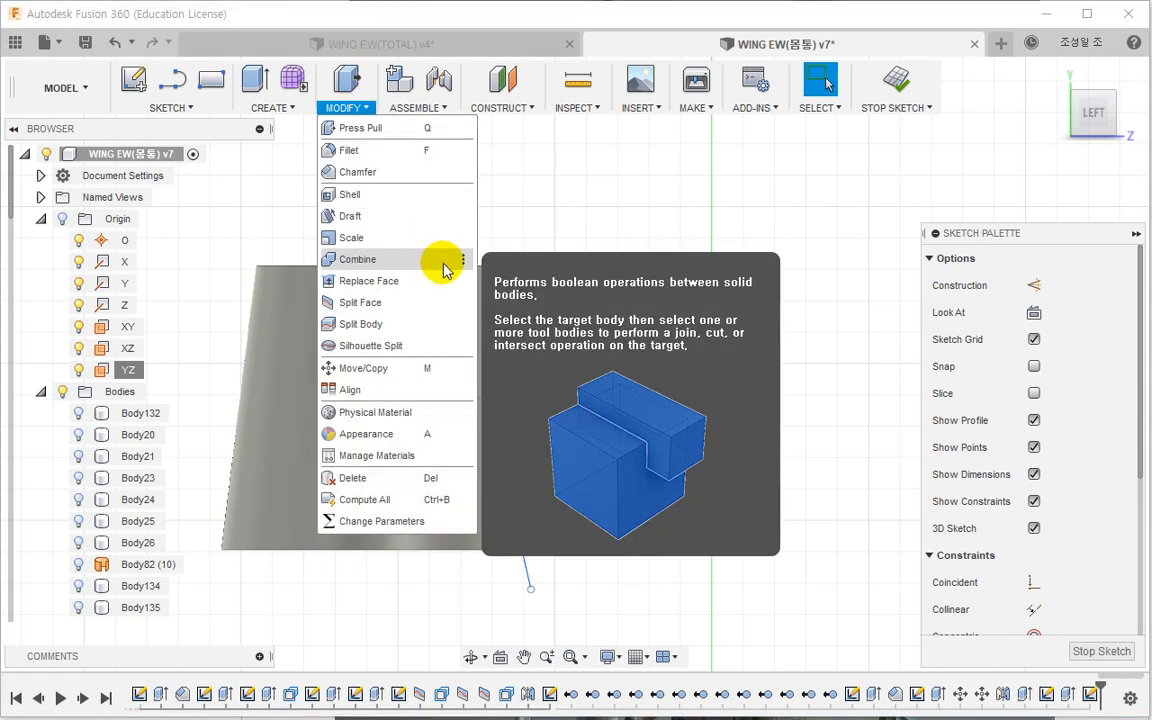
left_click(362, 302)
left_click(470, 322)
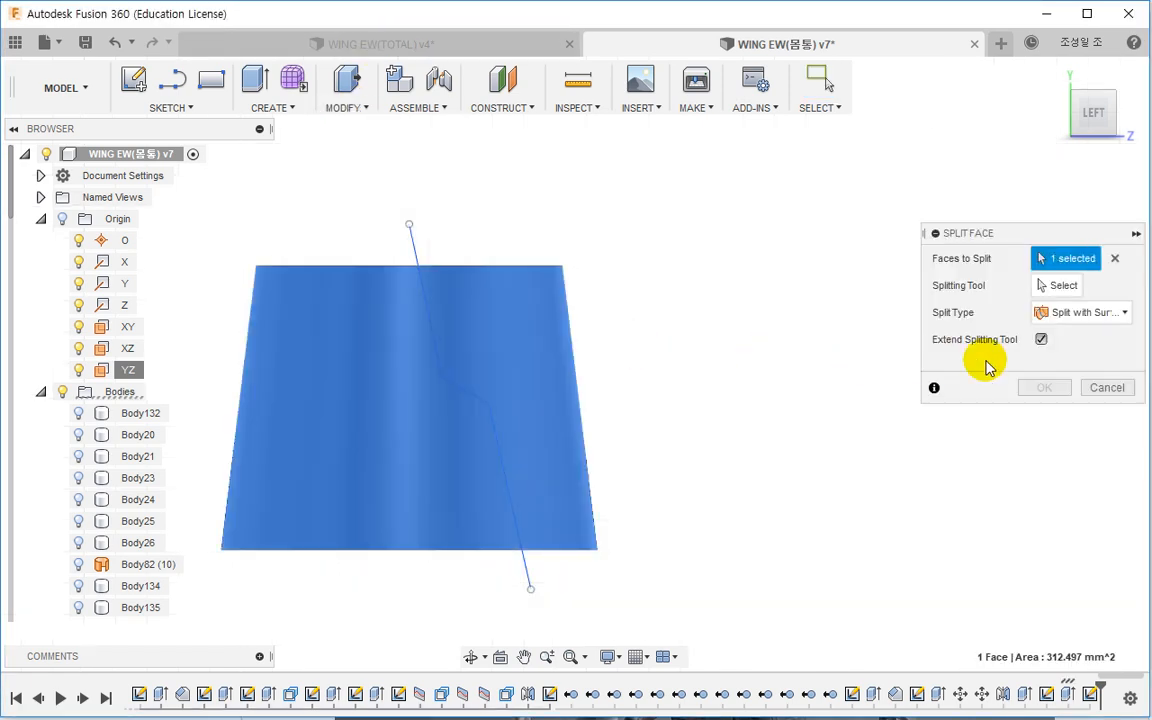
left_click(1058, 286)
left_click(421, 252)
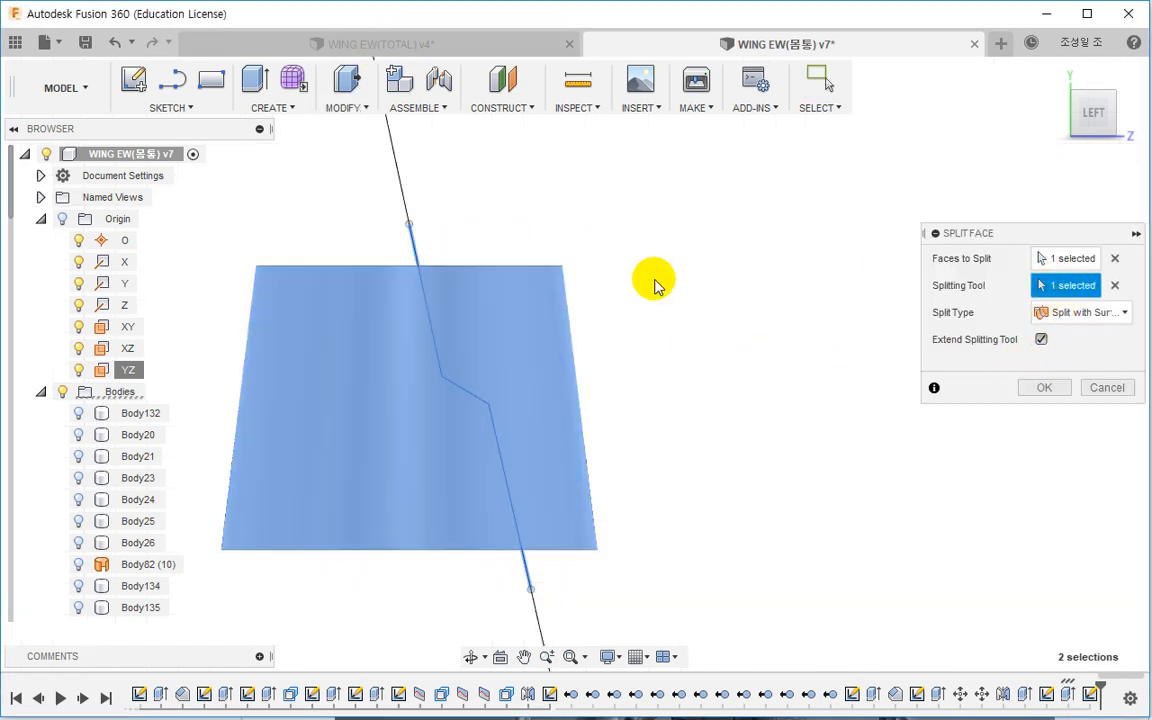
left_click(1050, 387)
Step: Press Pull the front part of the split side face inward by -0.56 mm
middle_click_drag(838, 415, 727, 424, "shift")
left_click(352, 82)
left_click(530, 340)
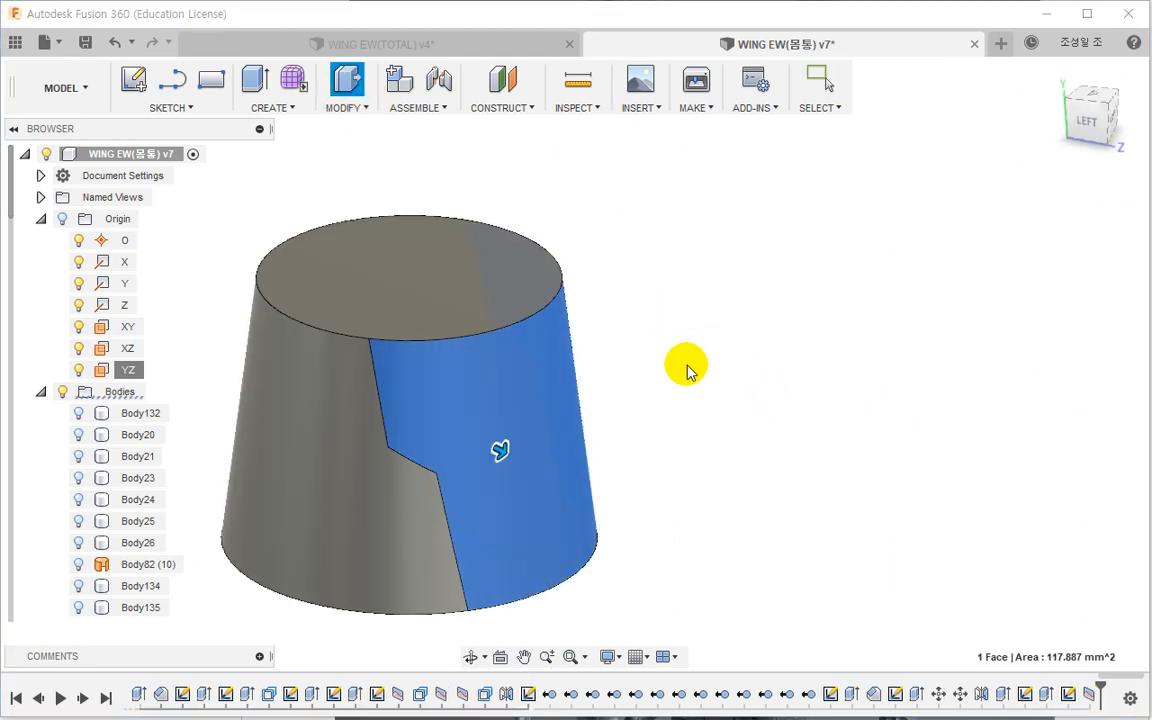
type("-0.56")
key("Return")
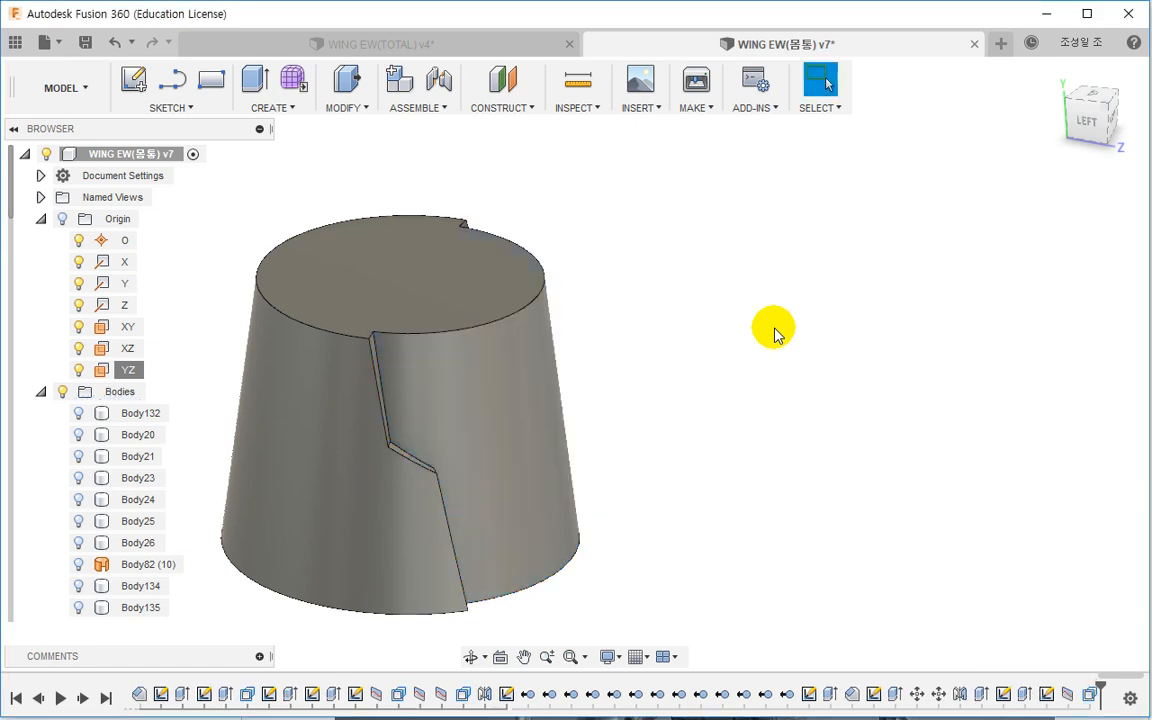
Step: Split both side faces of the tapered neck post with the YZ origin plane, using Split Face
middle_click_drag(757, 404, 825, 373)
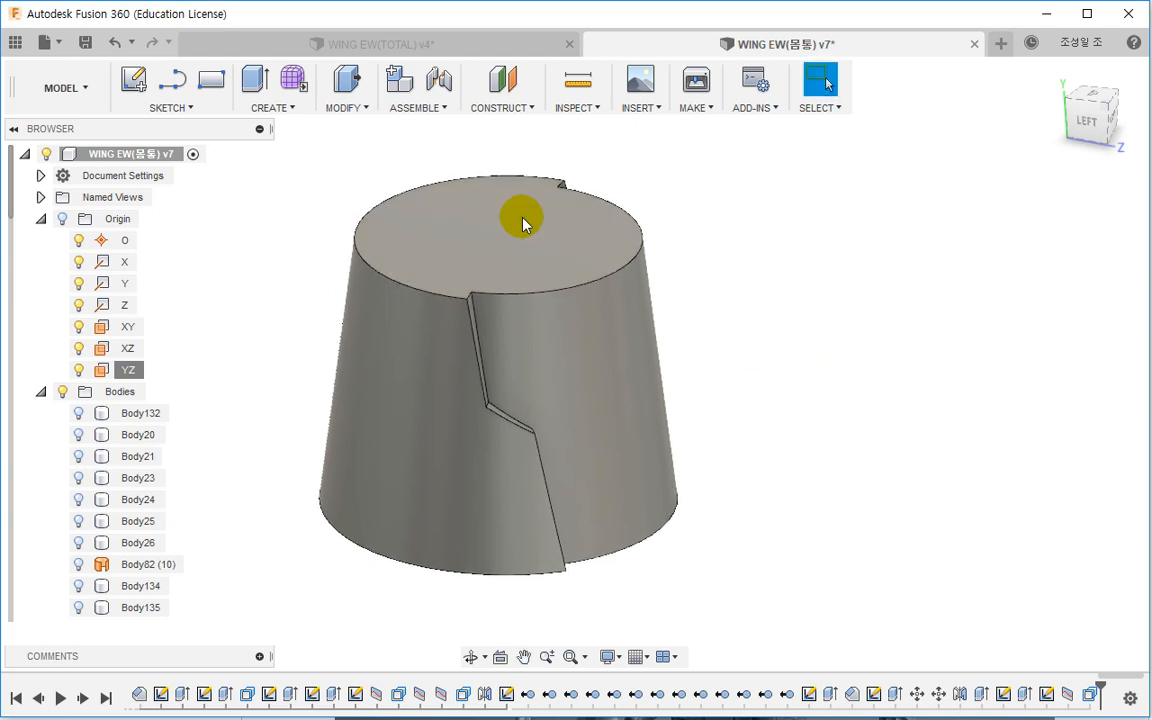
left_click(344, 104)
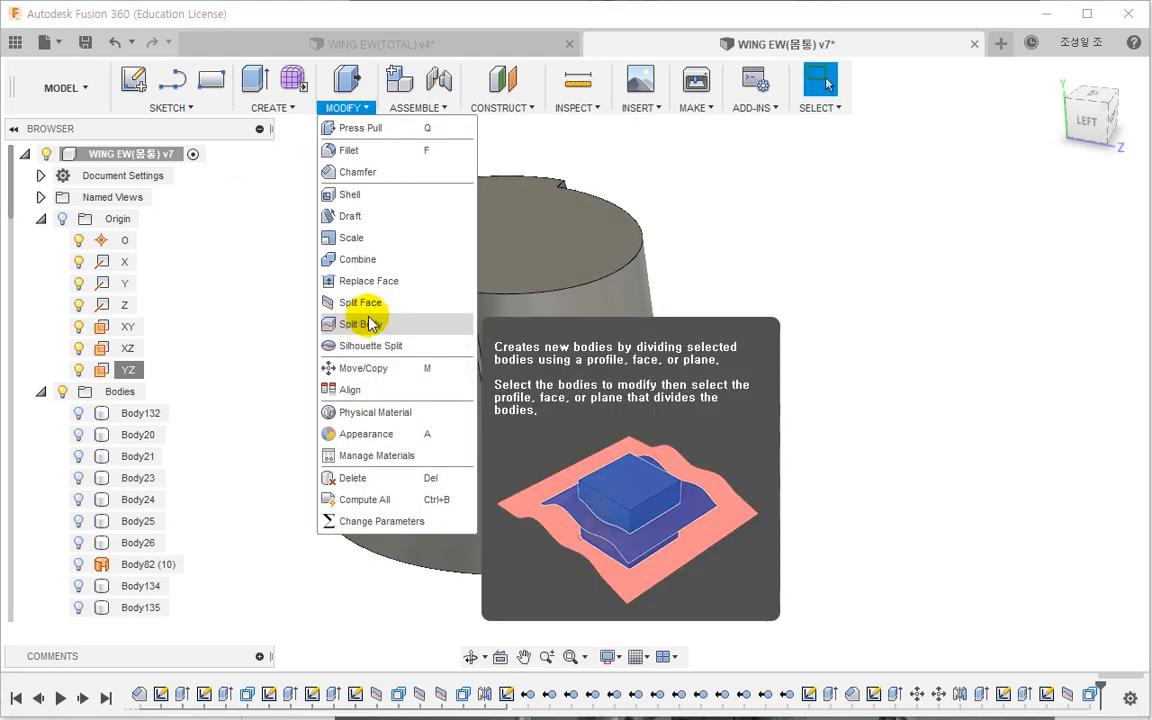
left_click(360, 302)
left_click(553, 347)
middle_click_drag(553, 347, 458, 345, "shift")
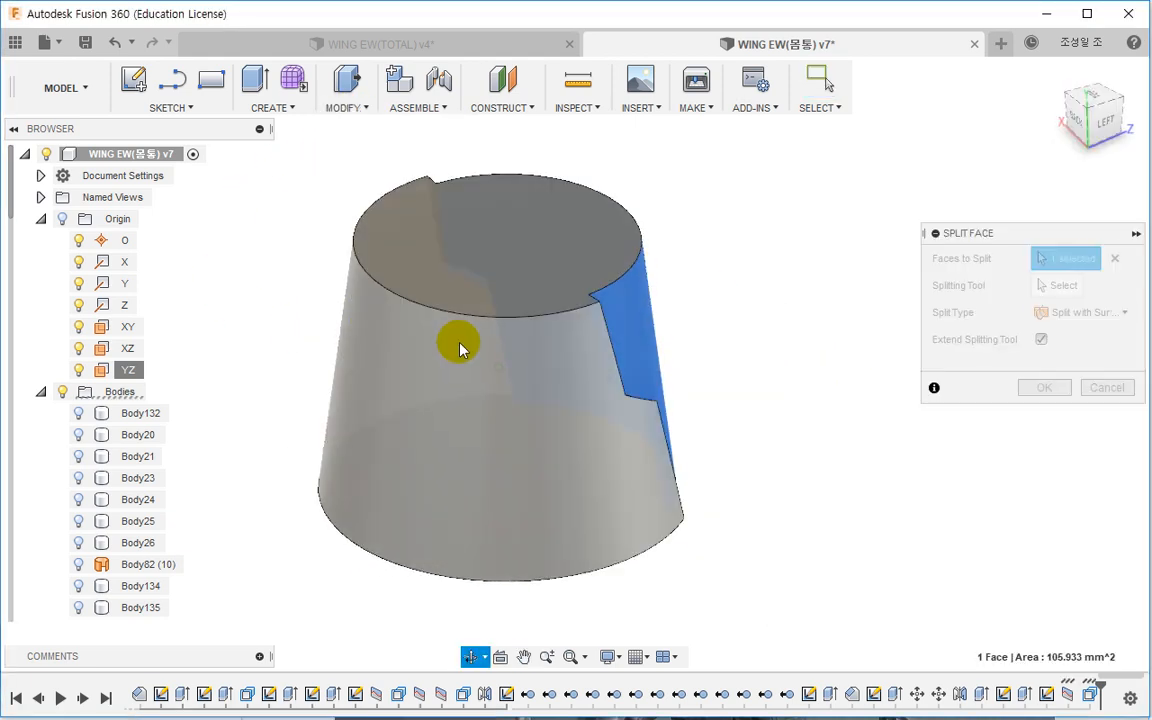
left_click(377, 352)
left_click(1057, 285)
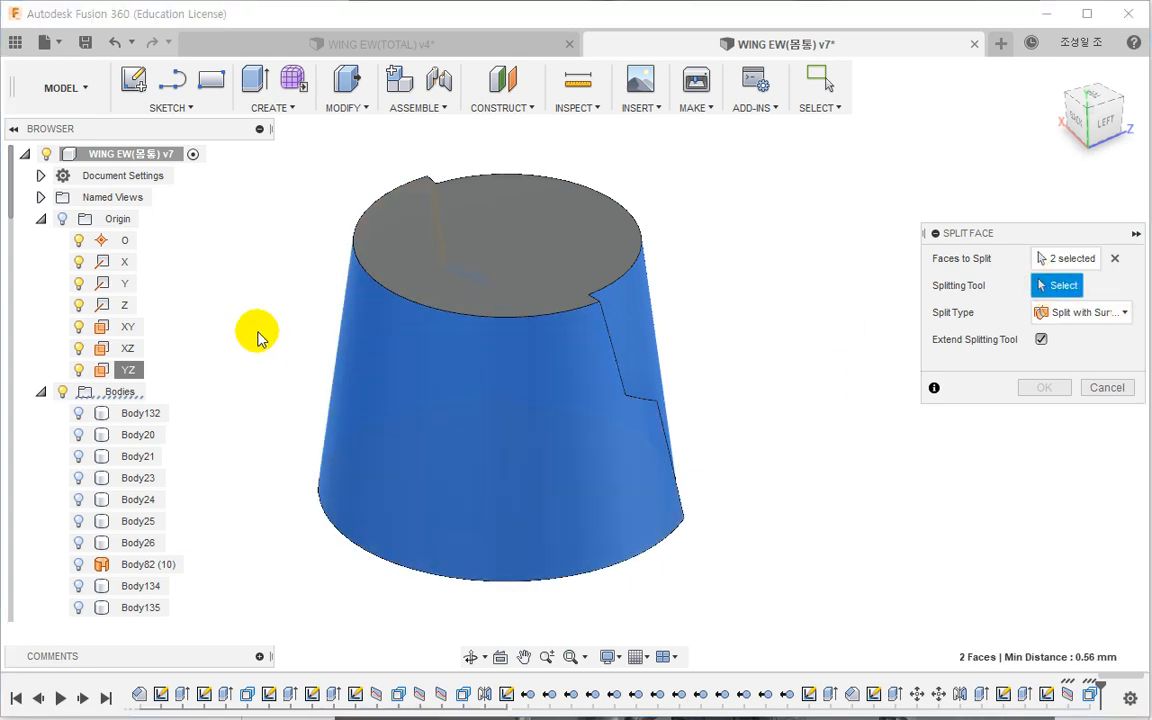
left_click(128, 370)
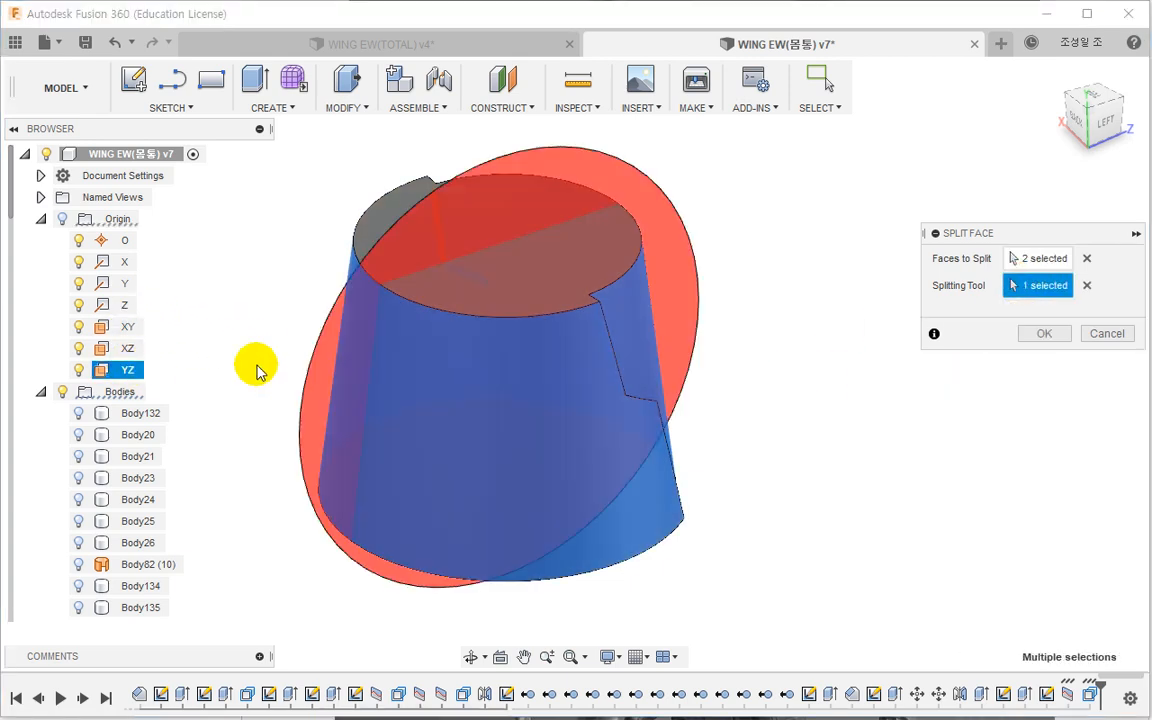
left_click(1018, 338)
Step: Cut a groove with a circular Pipe along the front vertical split edge of the tapered post
middle_click_drag(913, 380, 735, 376, "shift")
left_click(330, 105)
mouse_move(285, 107)
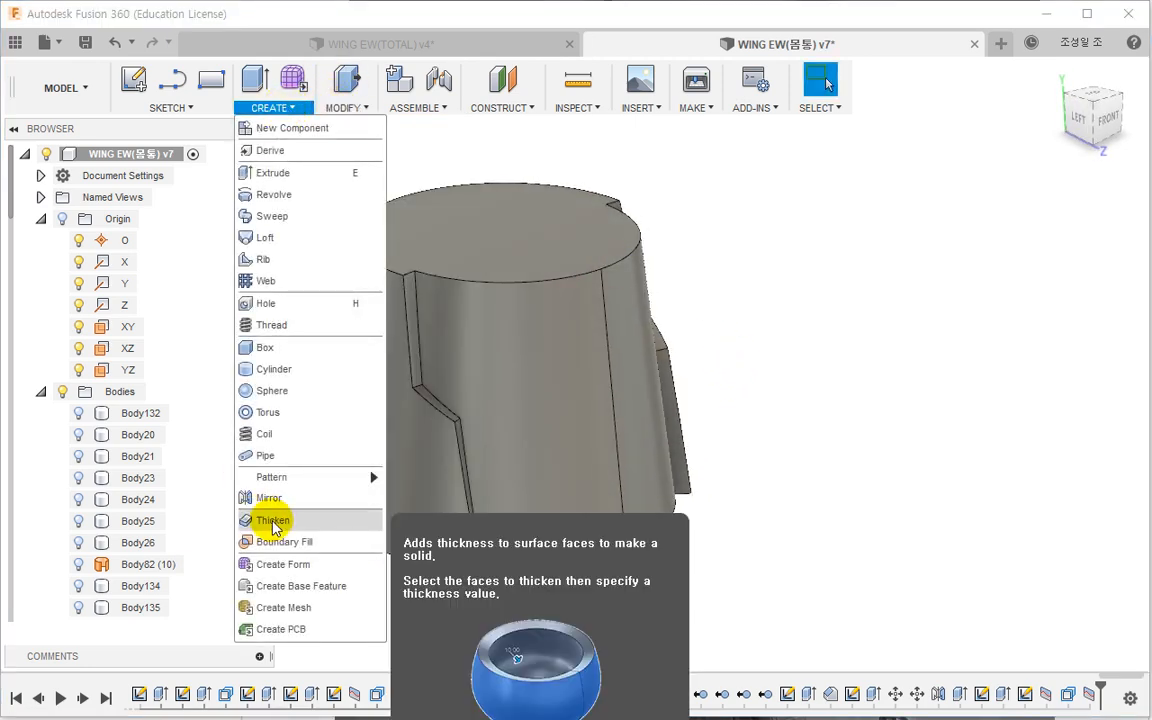
left_click(277, 460)
left_click(607, 345)
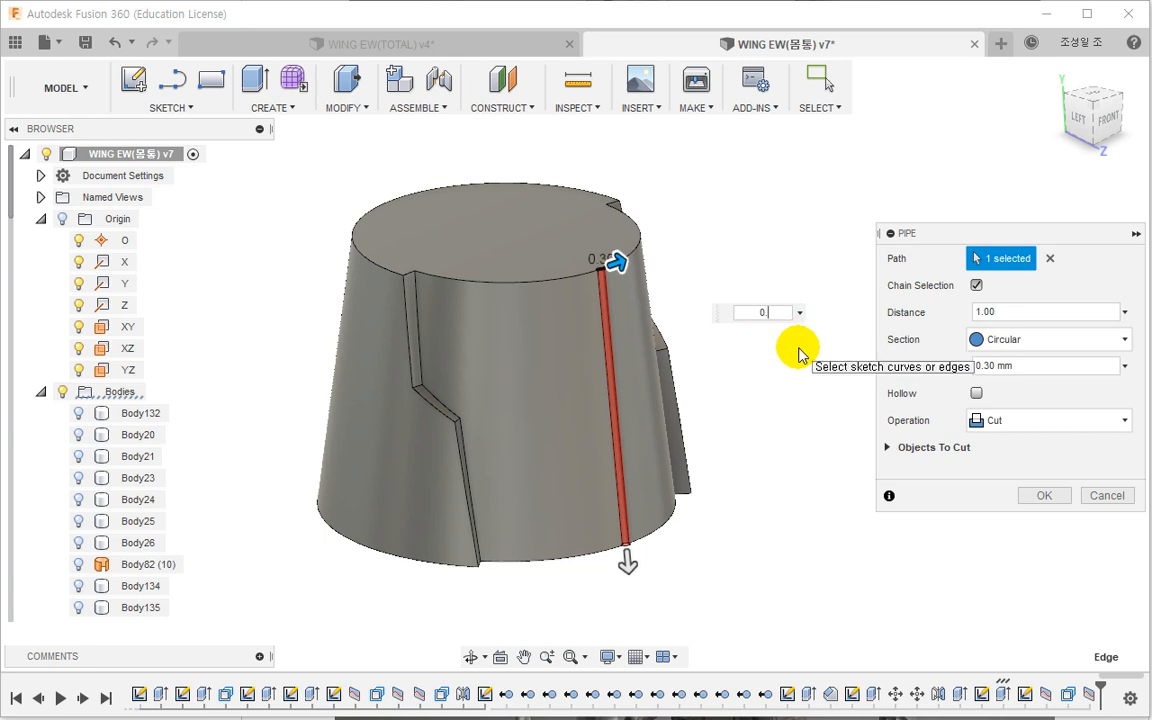
key("Return")
Step: Repeat the circular Pipe cut along the rear vertical split edge of the tapered post
middle_click_drag(298, 260, 433, 283, "shift")
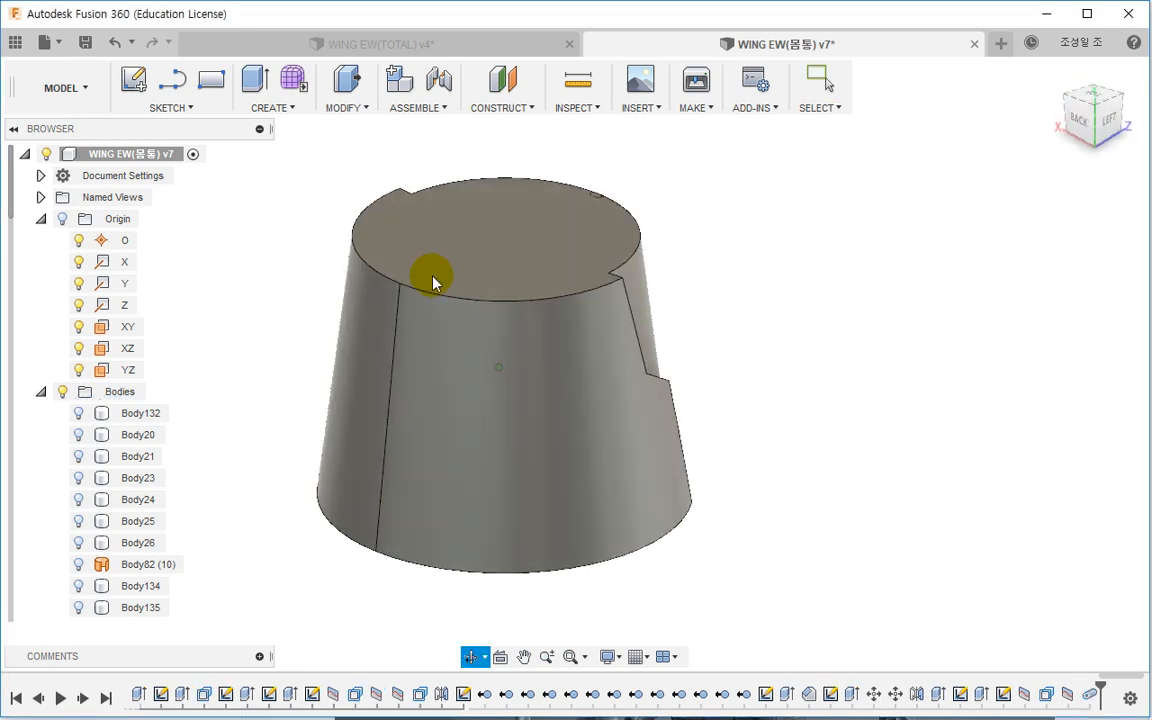
right_click(232, 211)
left_click(246, 160)
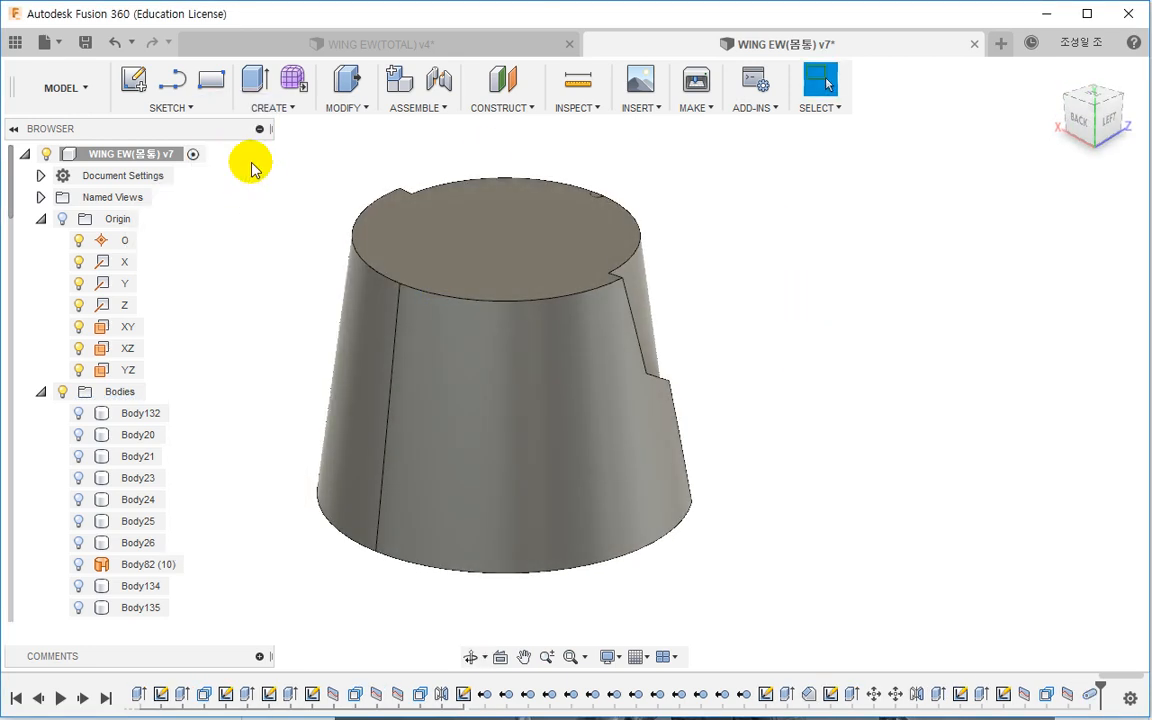
left_click(396, 347)
key("Return")
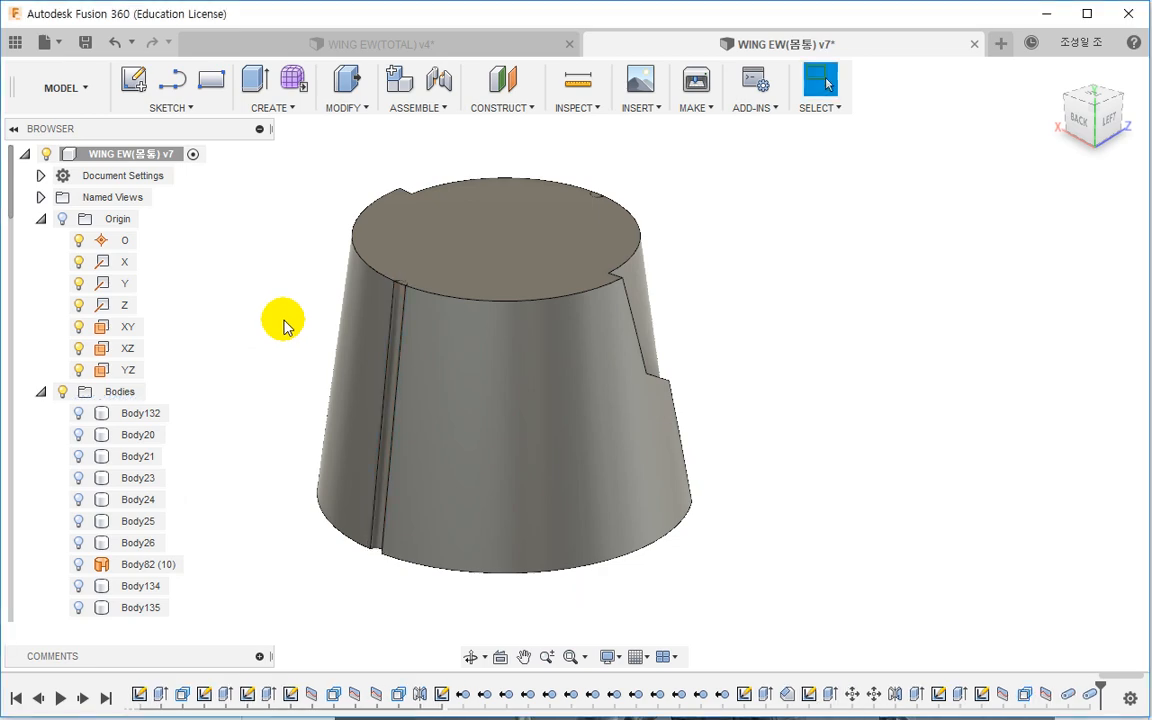
Step: Delete the small leftover faces at the base ends of the post's pipe-cut grooves
middle_click_drag(386, 463, 707, 378, "shift")
scroll(445, 172, "up", 5)
scroll(715, 365, "up", 3)
left_click(730, 342)
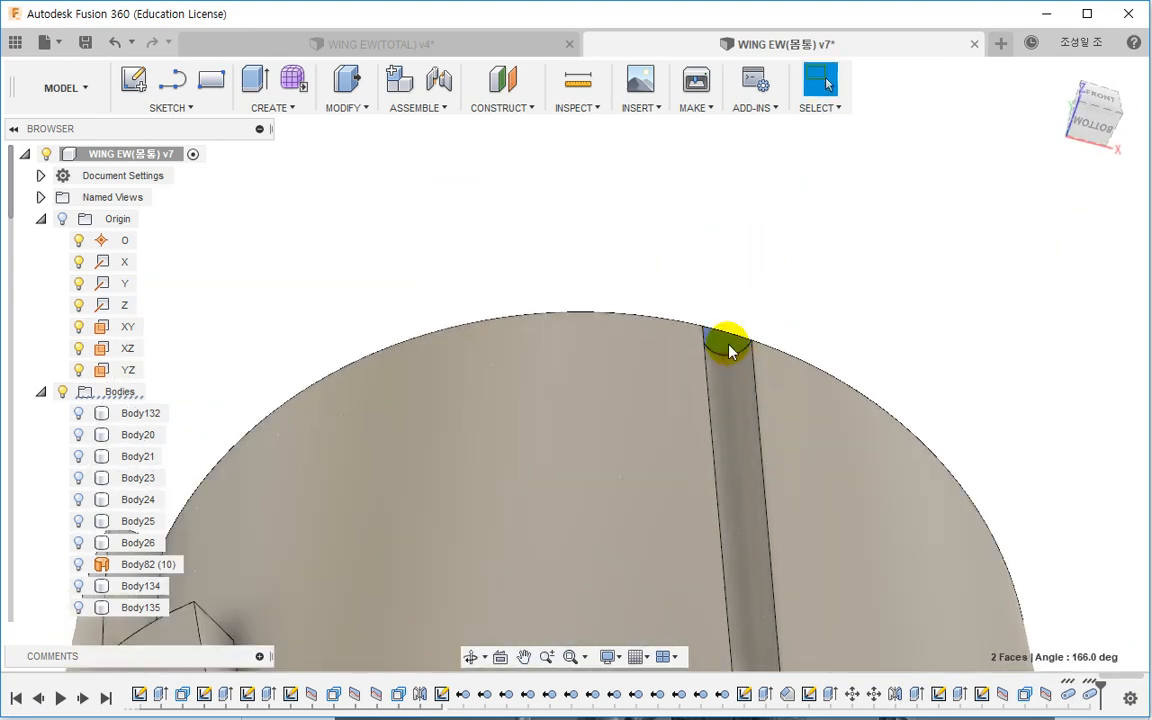
right_click(729, 346)
middle_click_drag(689, 316, 676, 442, "shift")
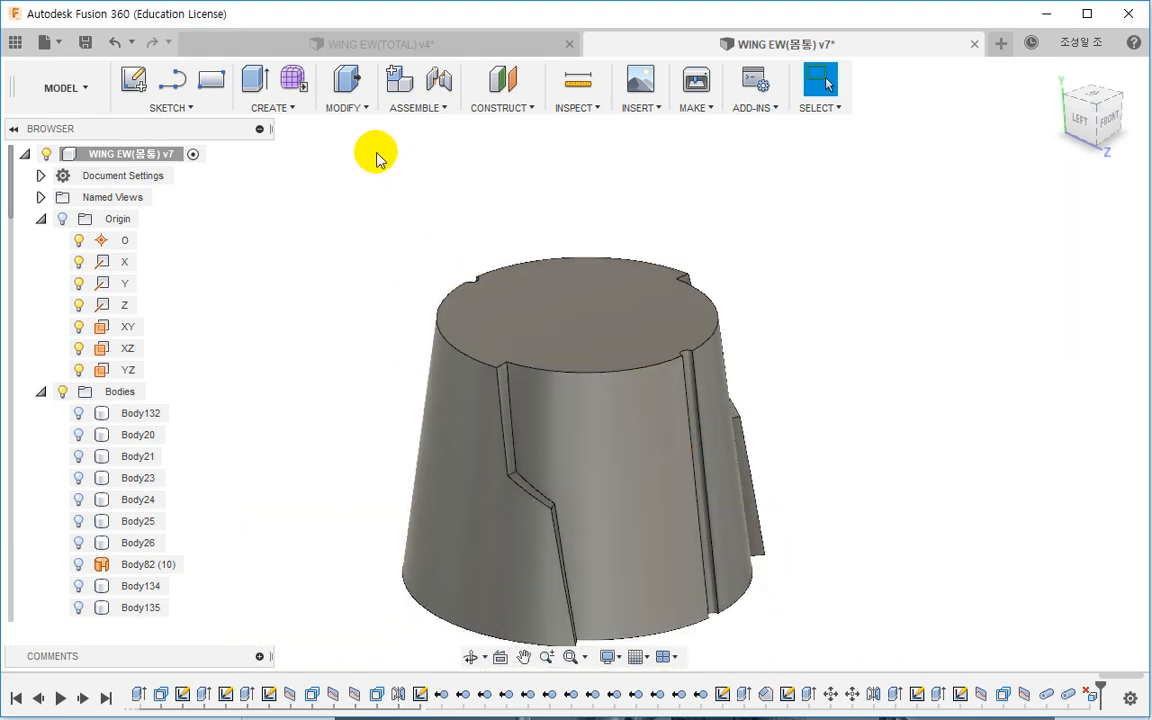
Step: Chamfer the four top rim edges of the tapered post with an equal distance of 0.2 mm
left_click(350, 112)
left_click(352, 172)
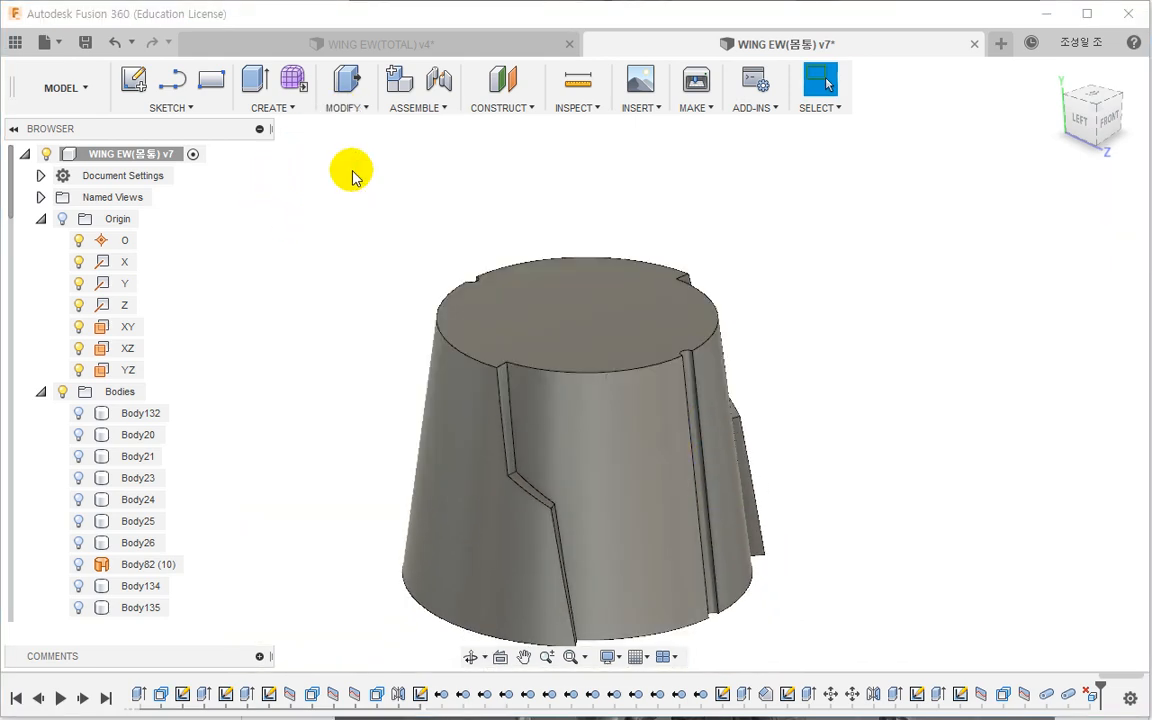
left_click(453, 345)
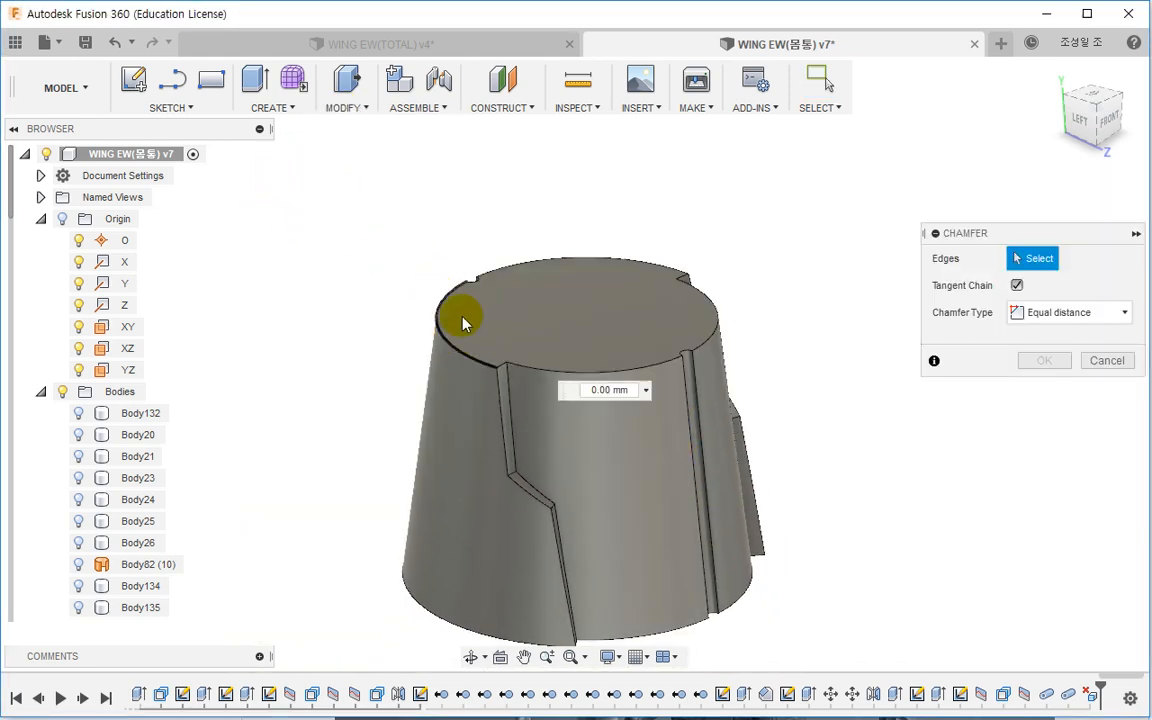
left_click(532, 251)
left_click(704, 352)
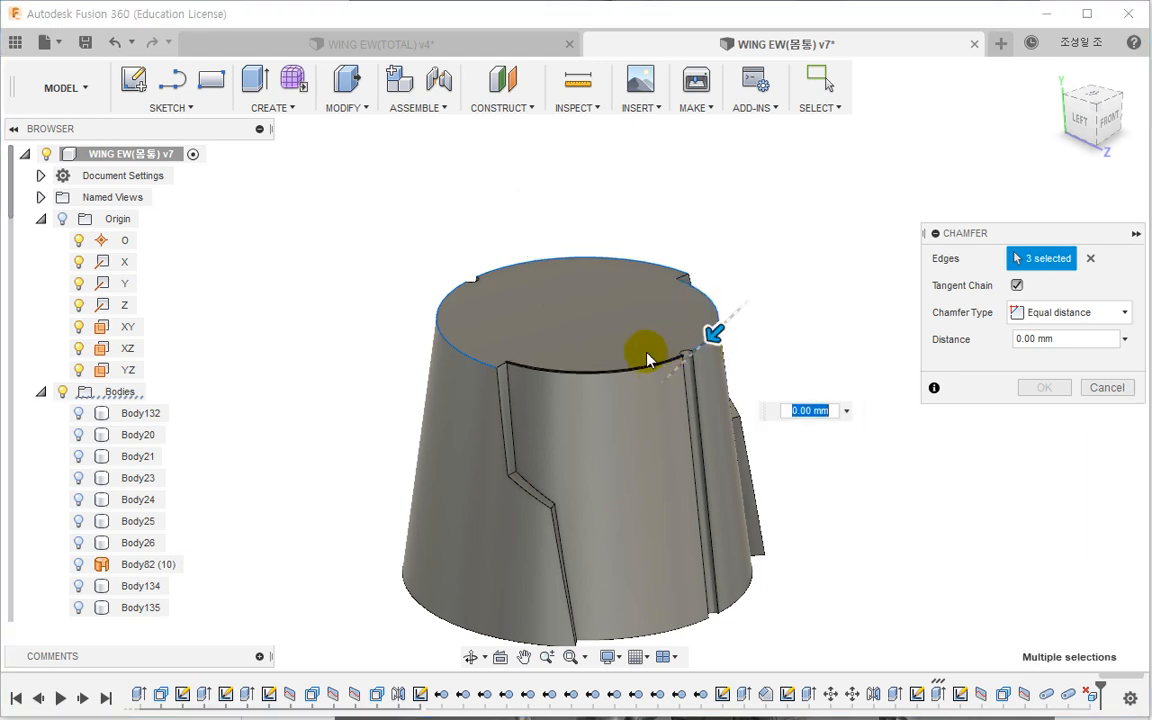
type("0.5")
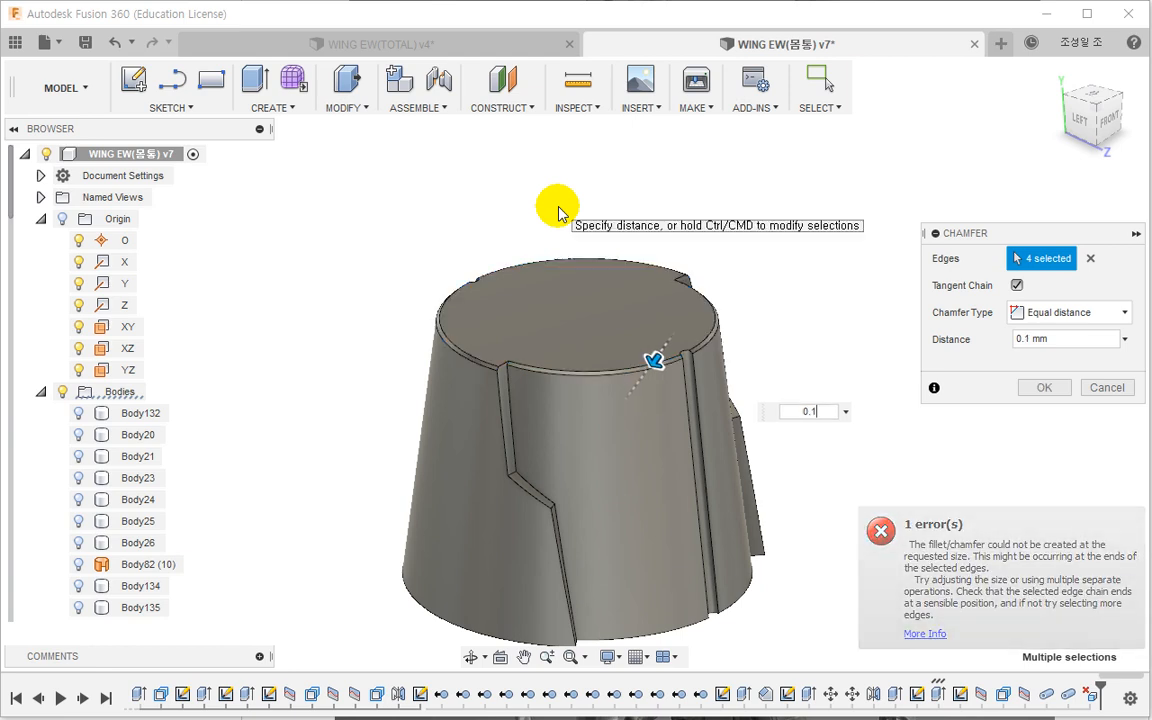
key("BackSpace")
type("2")
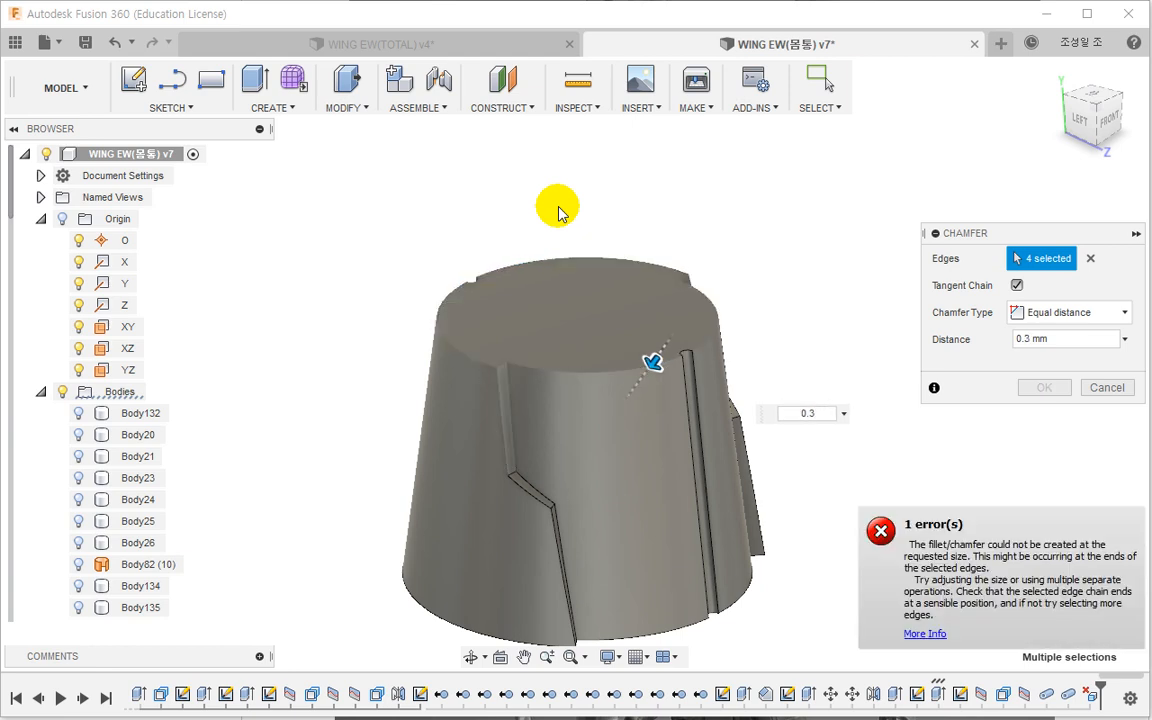
key("Return")
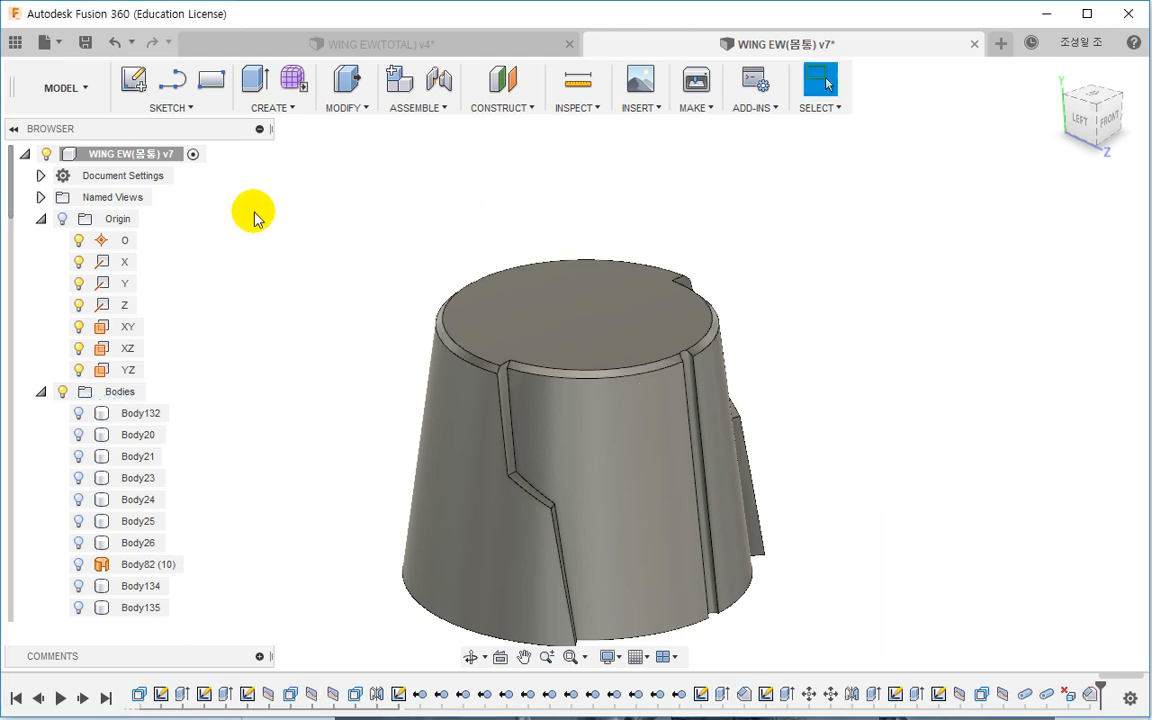
Step: Apply the design's white appearance to the whole tapered post body
key("a")
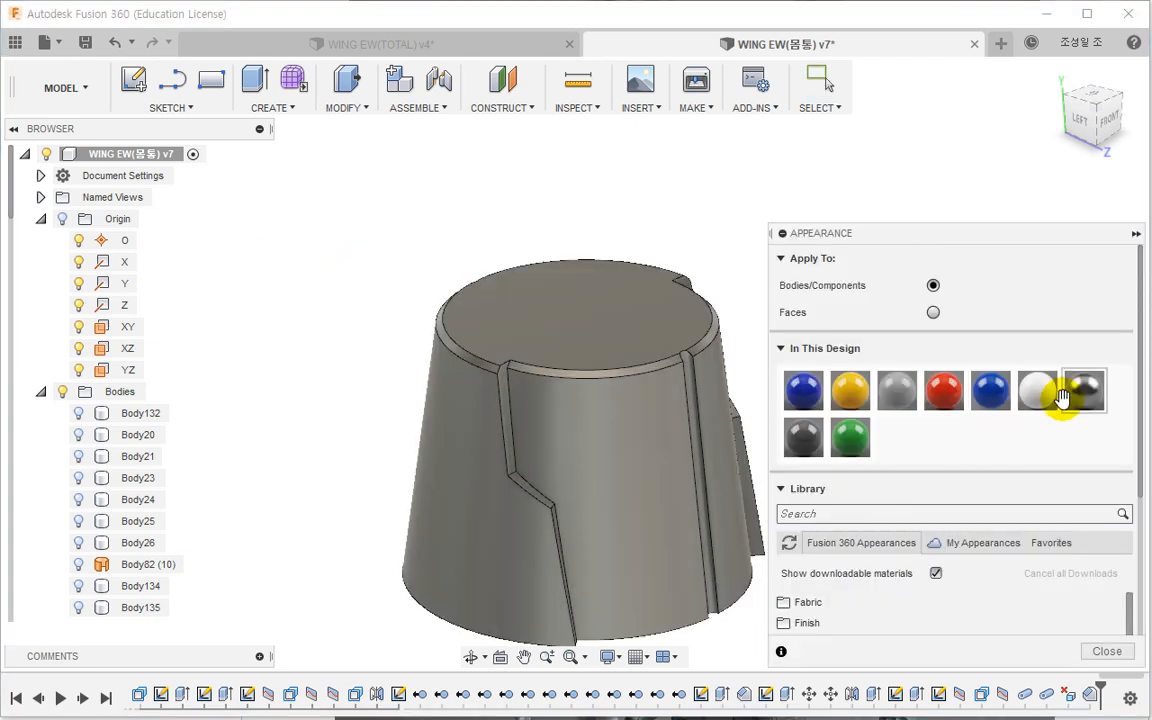
left_click_drag(1050, 391, 600, 410)
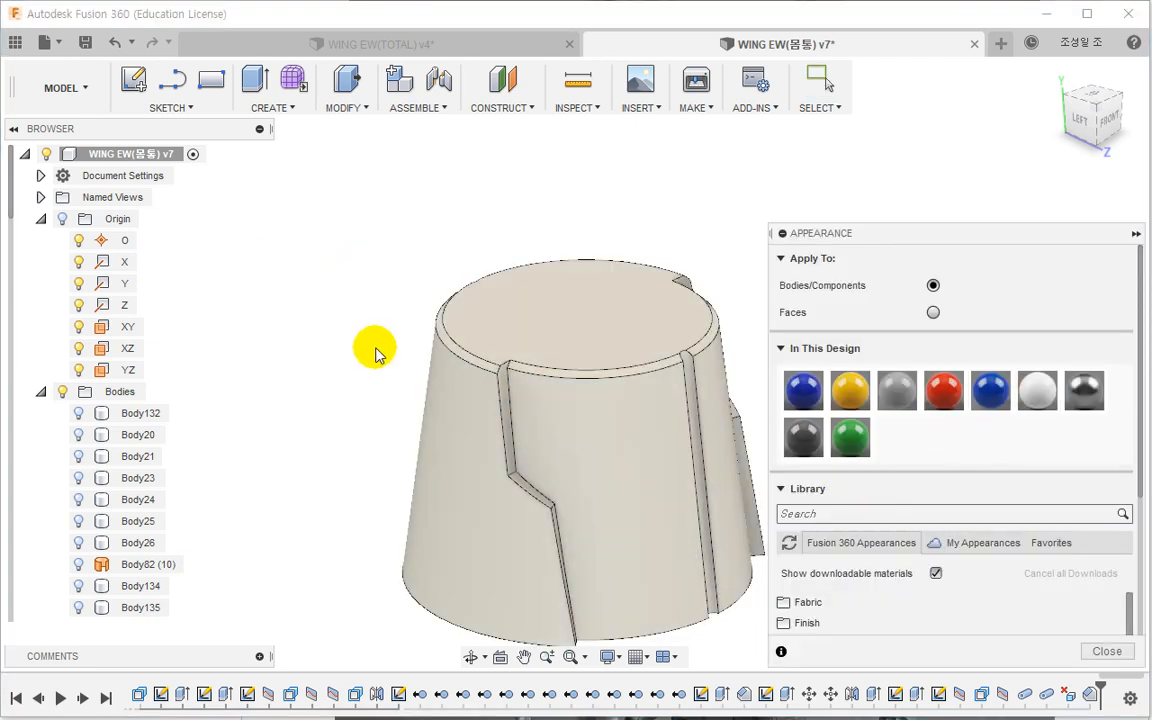
key("Escape")
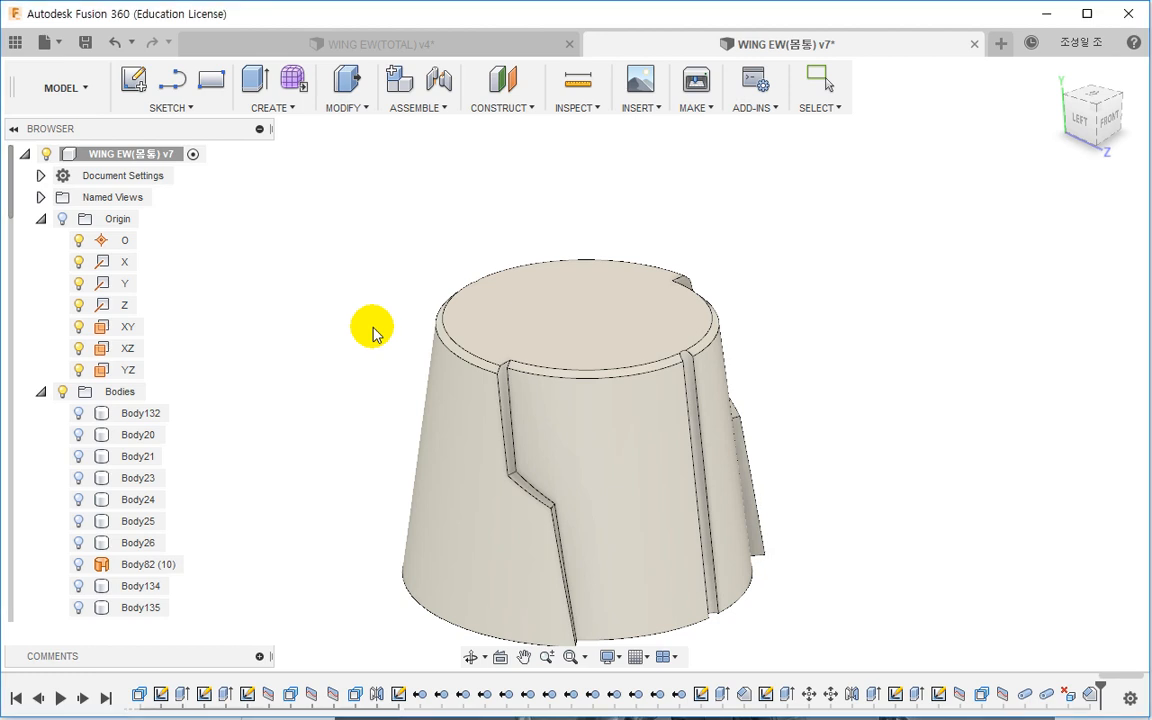
Step: Find the tapered post's body, Body405, at the end of the body list and unisolate it to show the whole torso
middle_click_drag(376, 341, 389, 350)
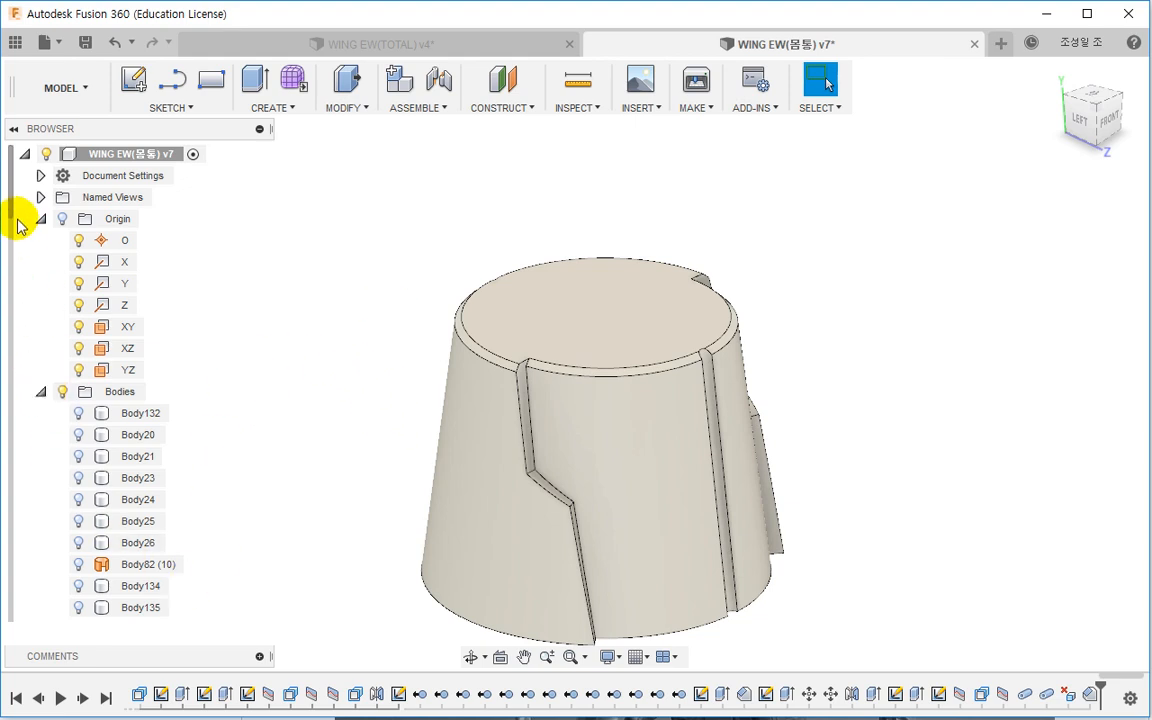
left_click_drag(13, 211, 42, 600)
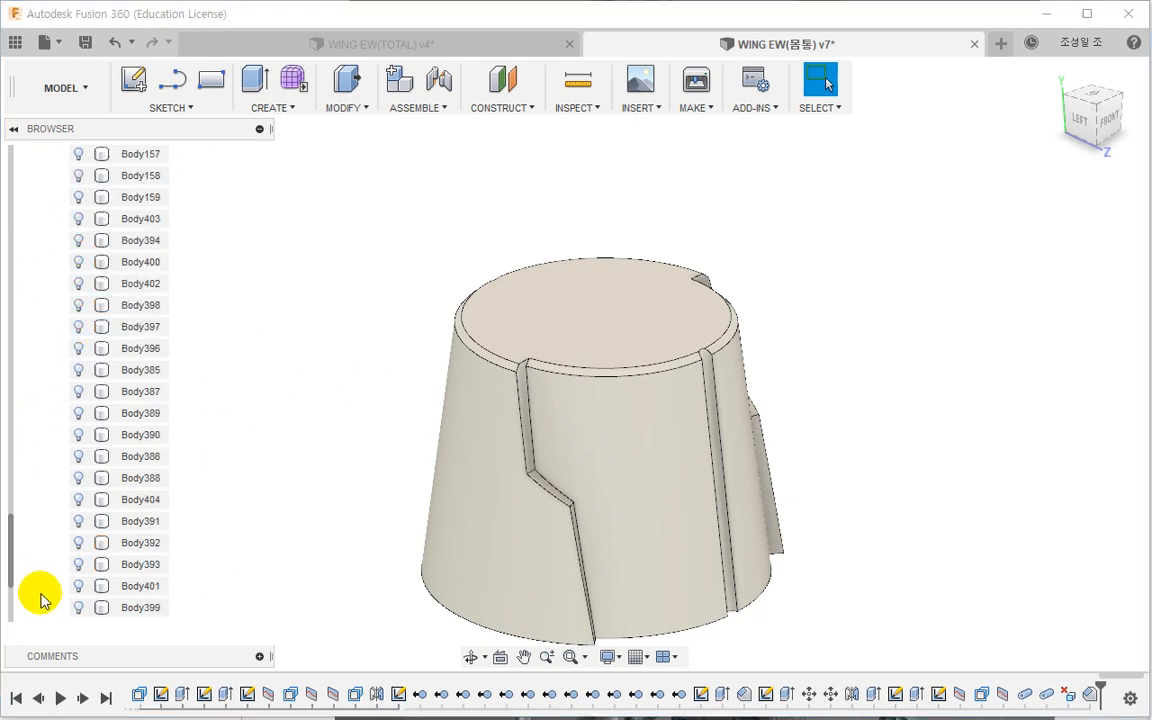
left_click(103, 607)
right_click(103, 607)
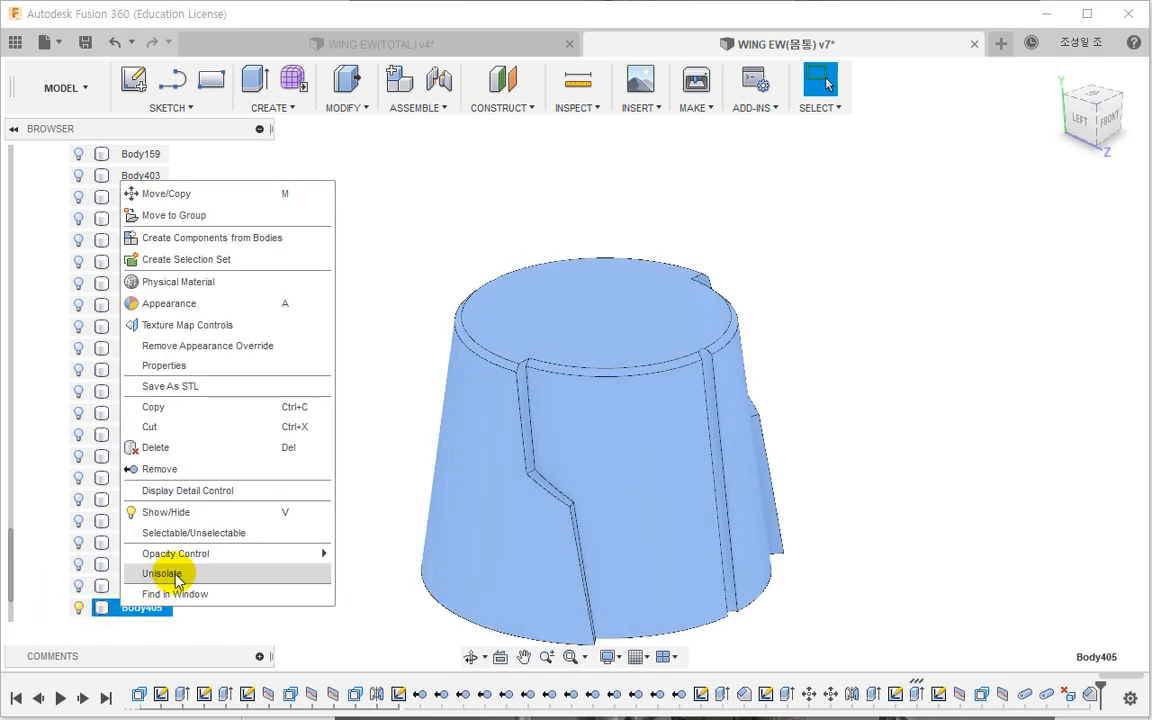
left_click(141, 572)
scroll(329, 447, "down", 8)
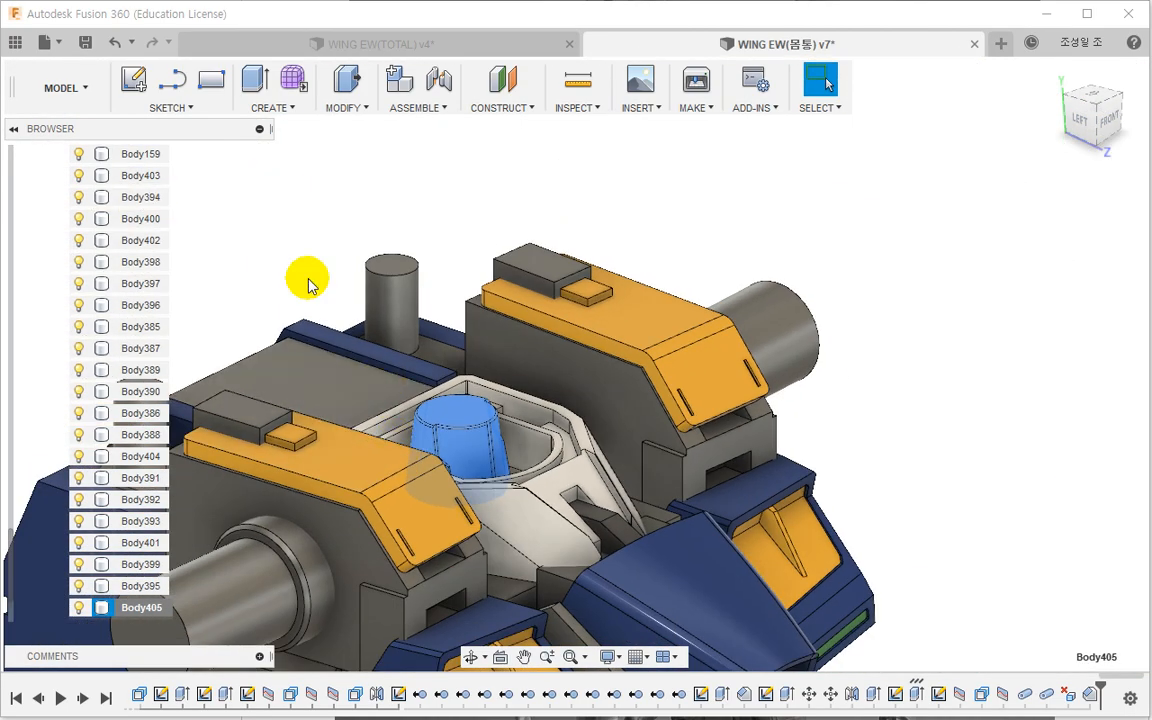
middle_click_drag(517, 397, 527, 430, "shift")
Step: Switch to the WING EW(TOTAL) assembly and examine the head and torso from the front
left_click(335, 45)
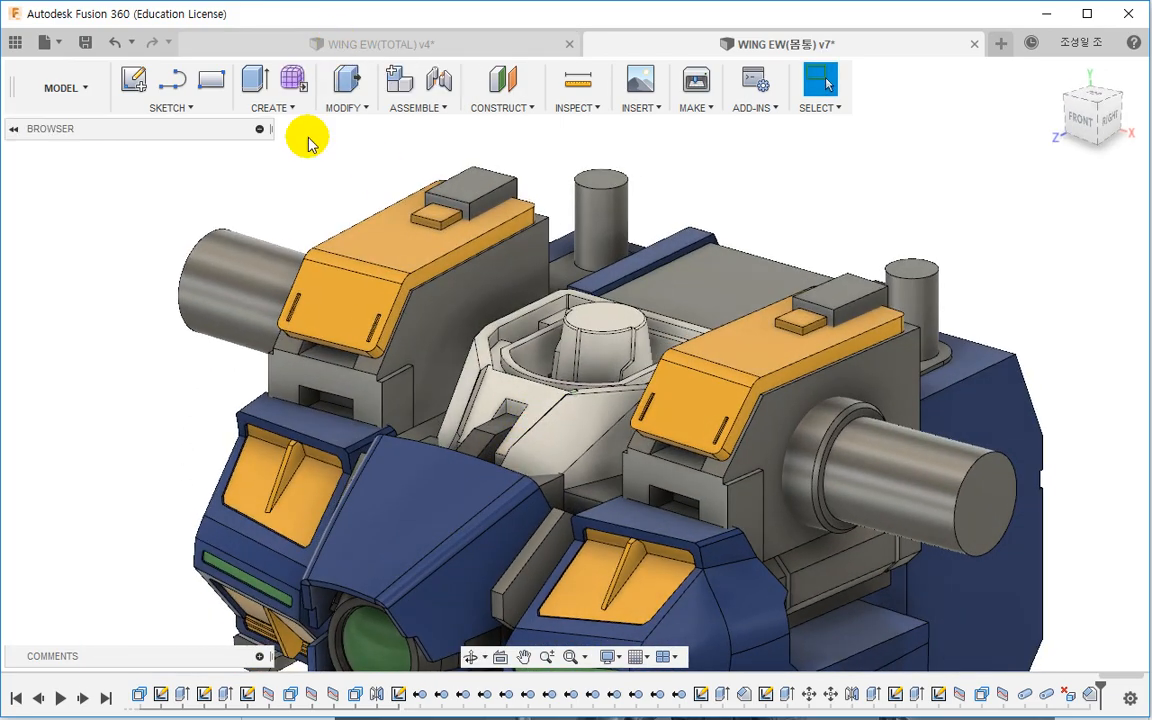
middle_click_drag(333, 291, 399, 322)
left_click(940, 346)
middle_click_drag(848, 365, 725, 339, "shift")
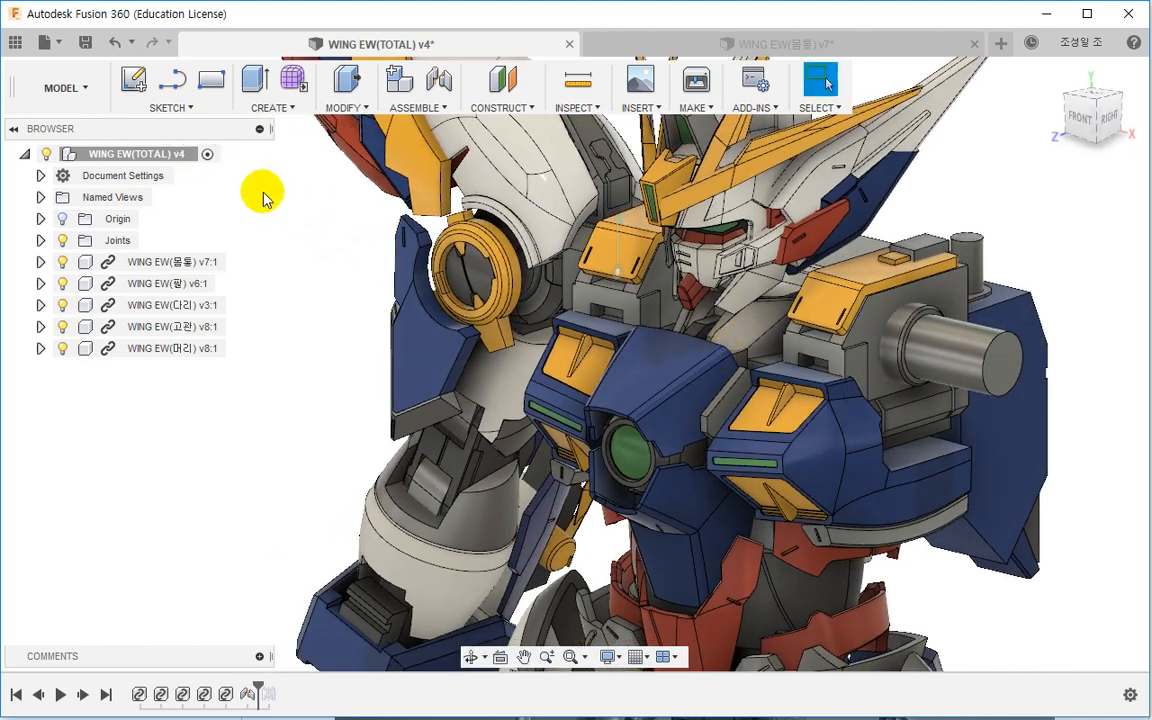
Step: Save and close the torso design, update its linked component in WING EW(TOTAL), and inspect the neck area under the head
left_click(745, 42)
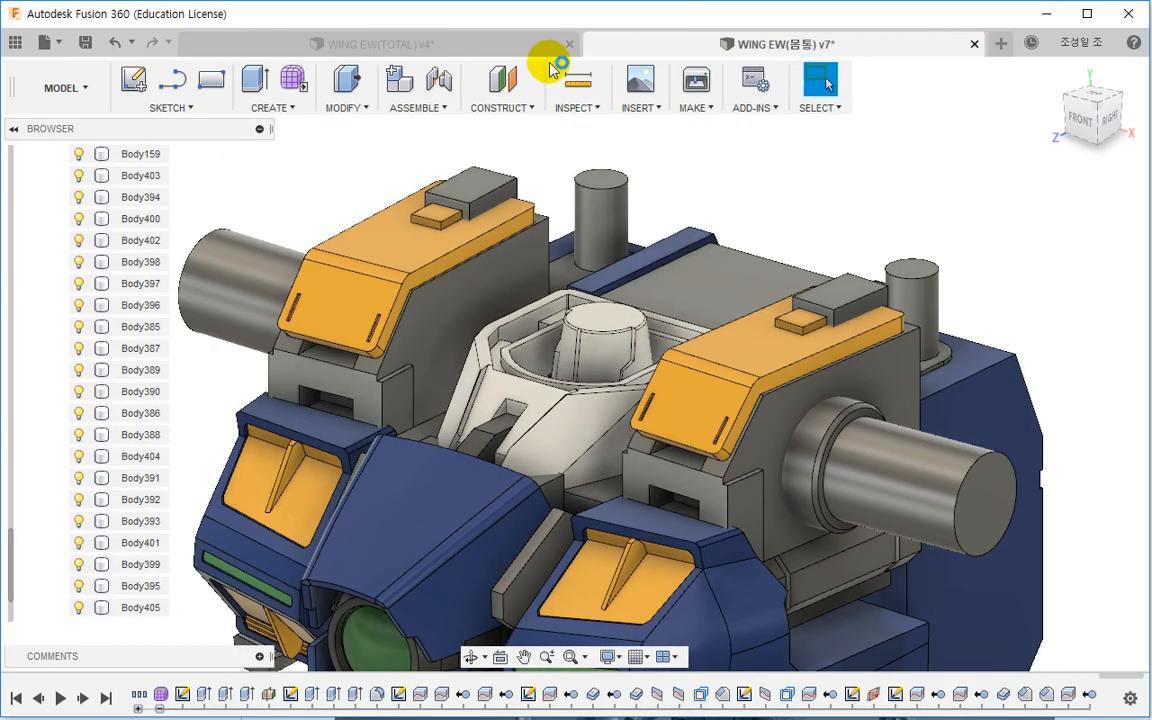
left_click(428, 44)
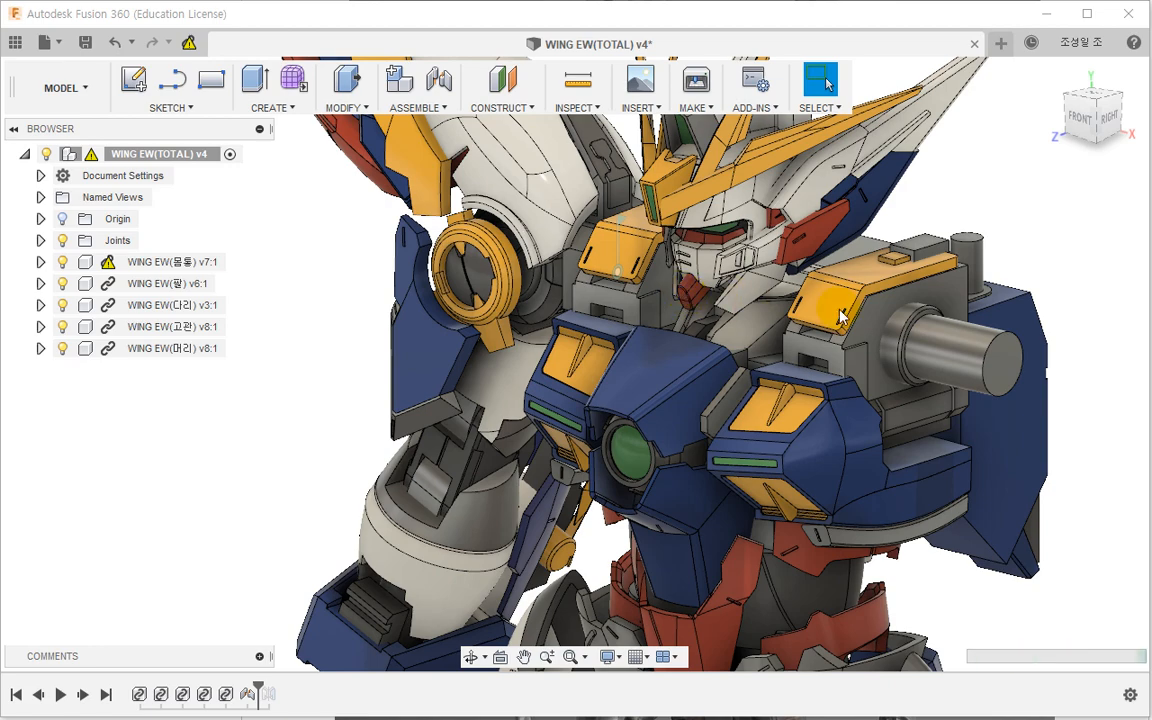
scroll(810, 316, "up", 3)
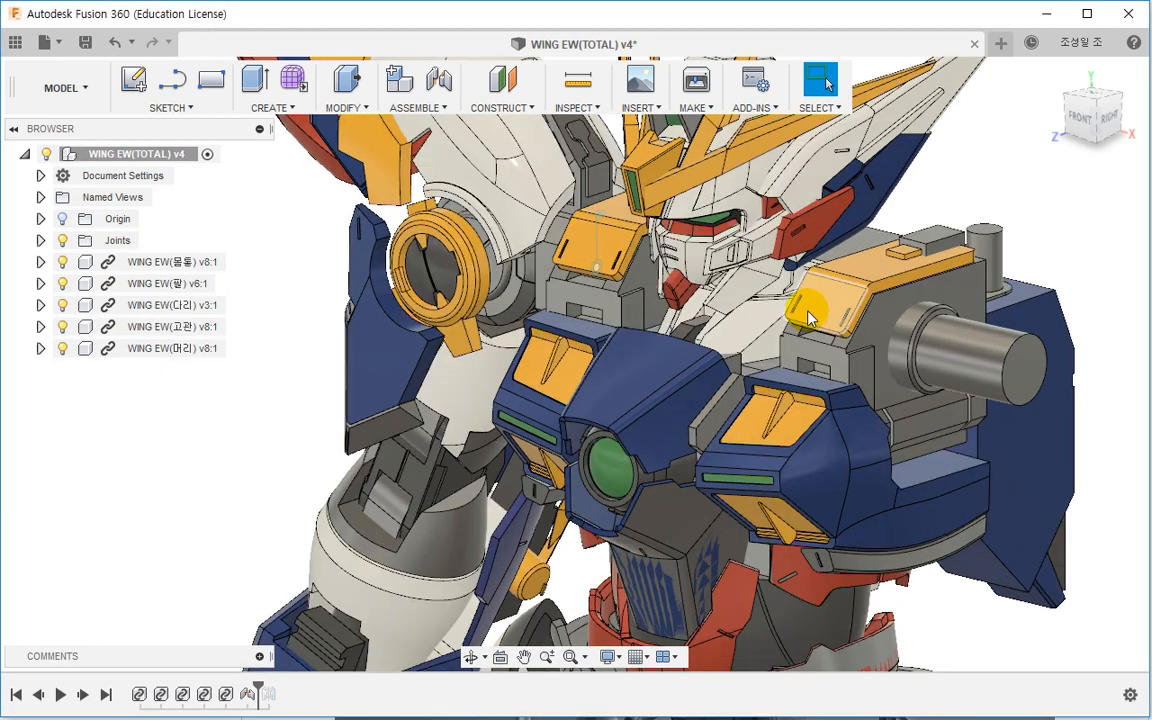
mouse_move(805, 300)
middle_mouse_down("shift")
mouse_move(797, 278)
mouse_move(813, 249)
mouse_move(736, 289)
mouse_move(563, 265)
mouse_move(581, 255)
mouse_move(756, 283)
mouse_move(771, 249)
mouse_move(805, 257)
mouse_move(815, 282)
middle_mouse_up("shift")
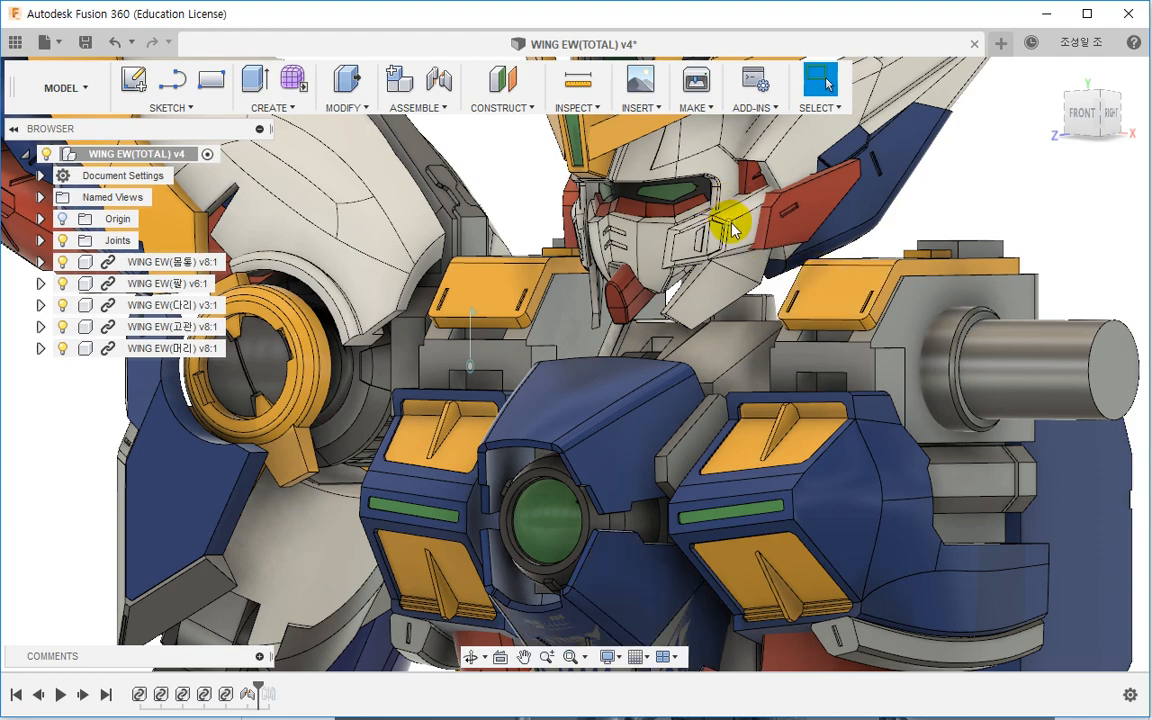
middle_click_drag(689, 257, 746, 329, "shift")
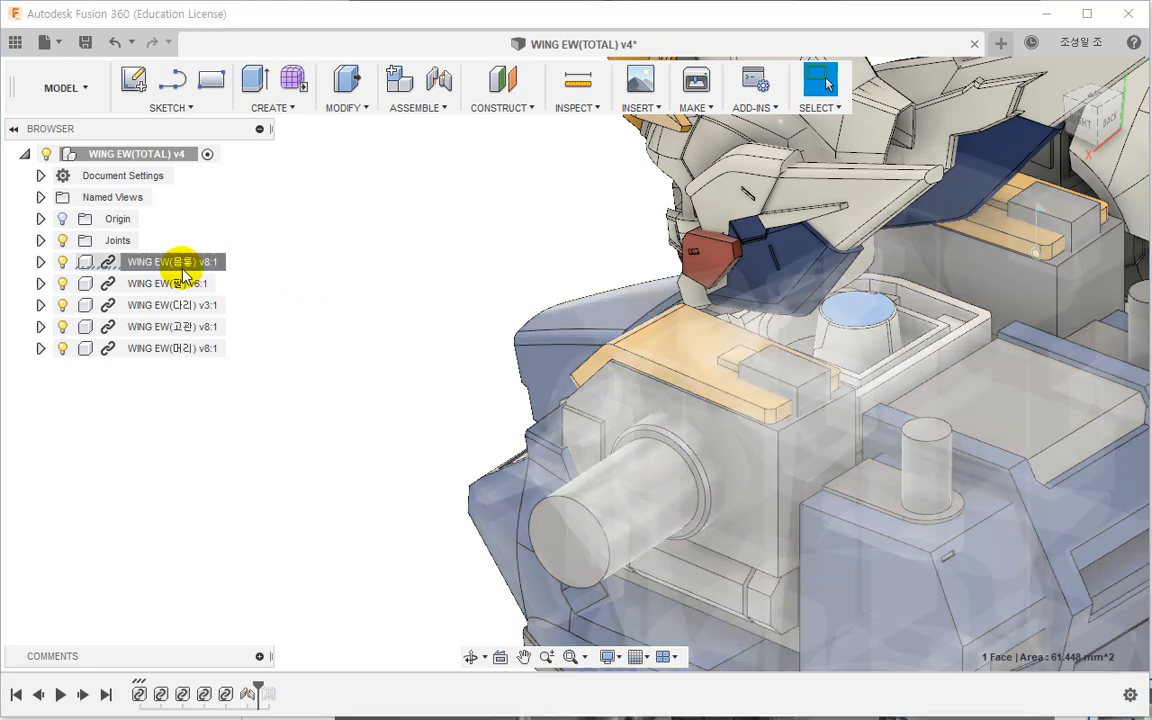
Step: Open the linked torso design from the assembly in its own document and focus on the neck post
right_click(182, 261)
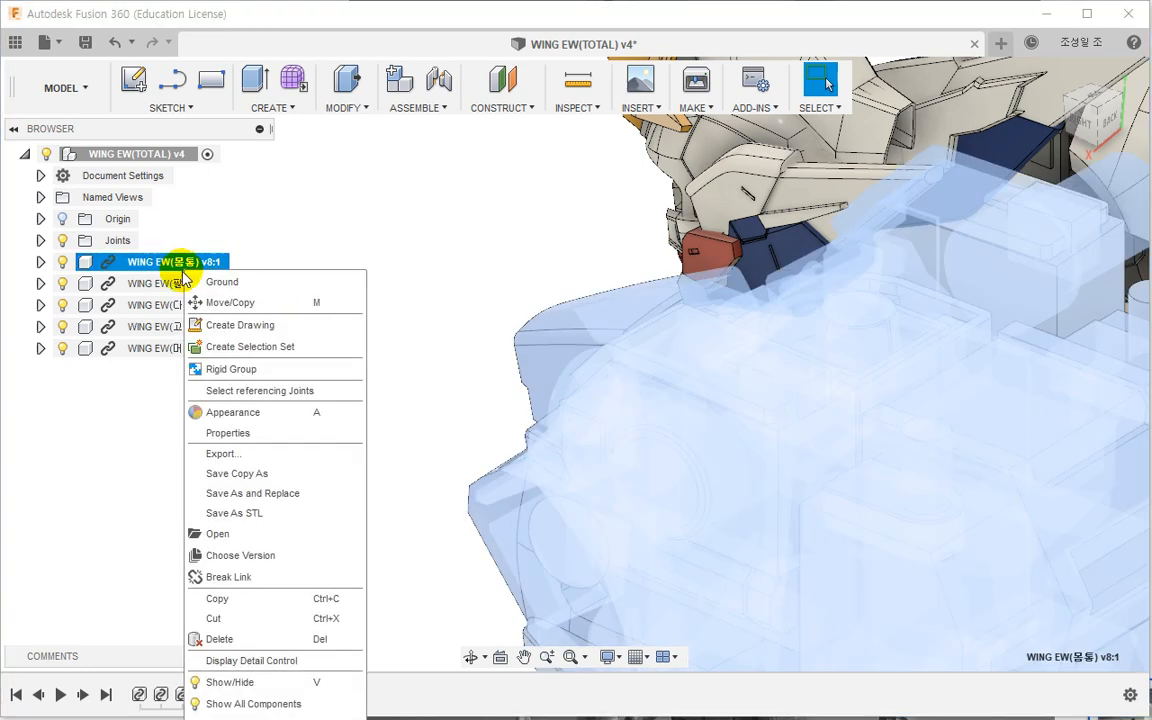
left_click(305, 514)
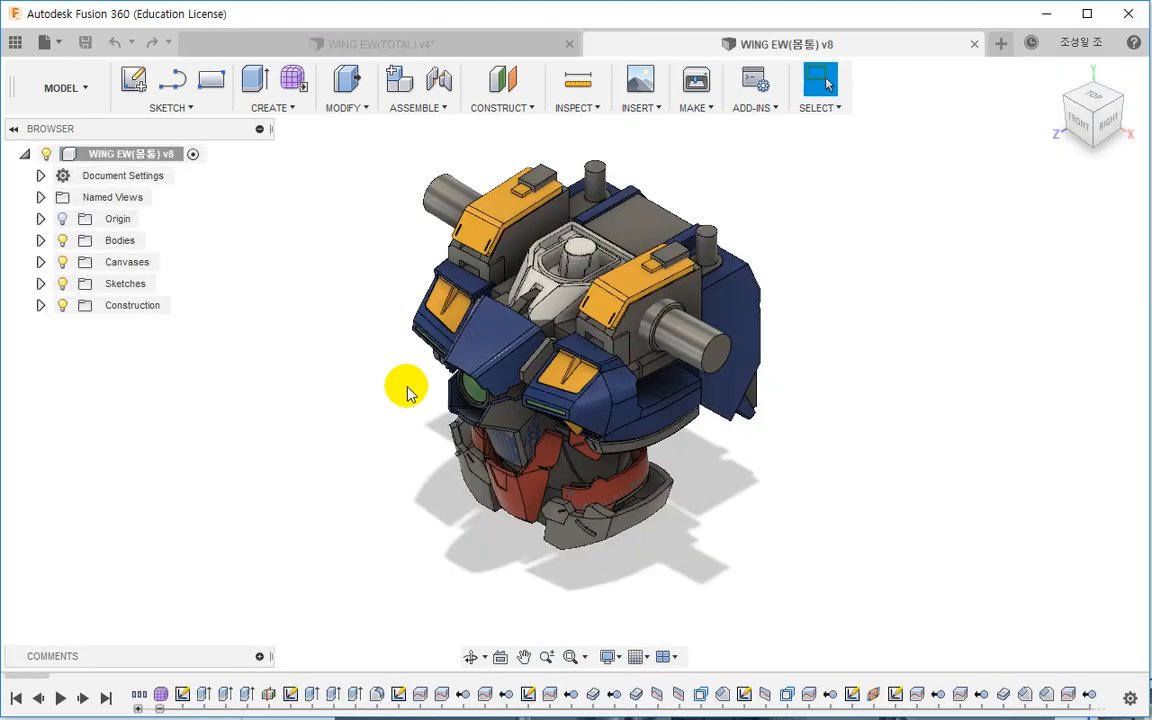
scroll(590, 228, "up", 10)
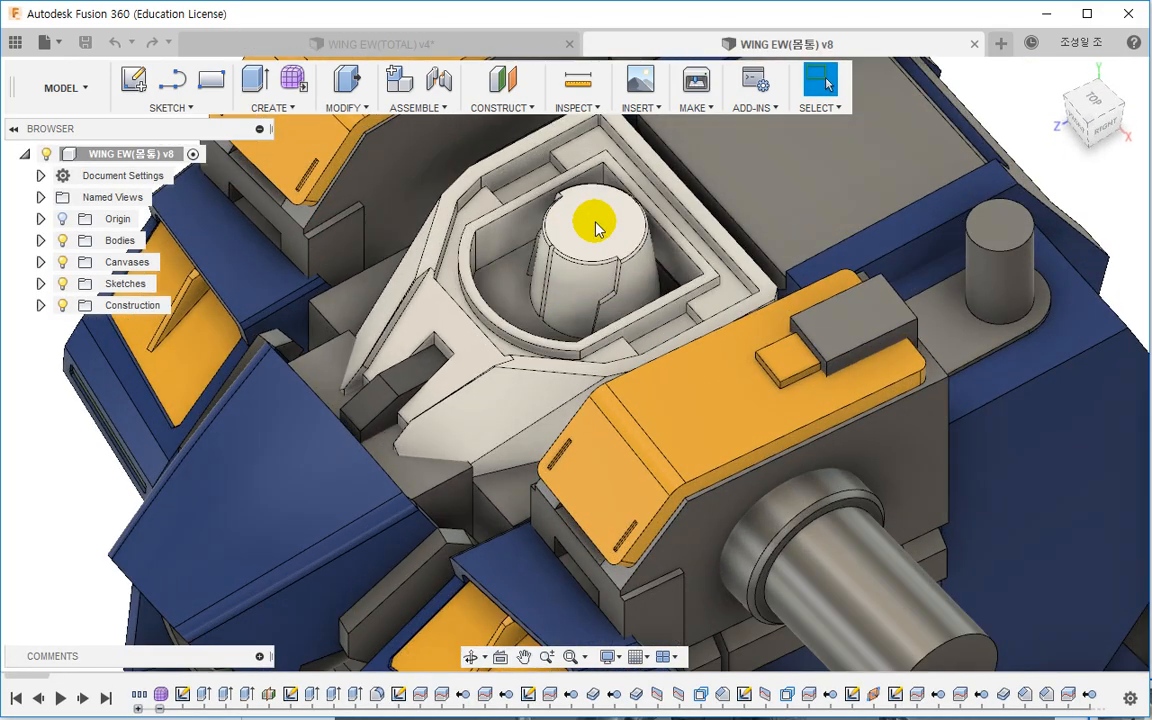
Step: Create a sketch on the neck post's flat top face and project the top face's curved edge into it
right_click(594, 222)
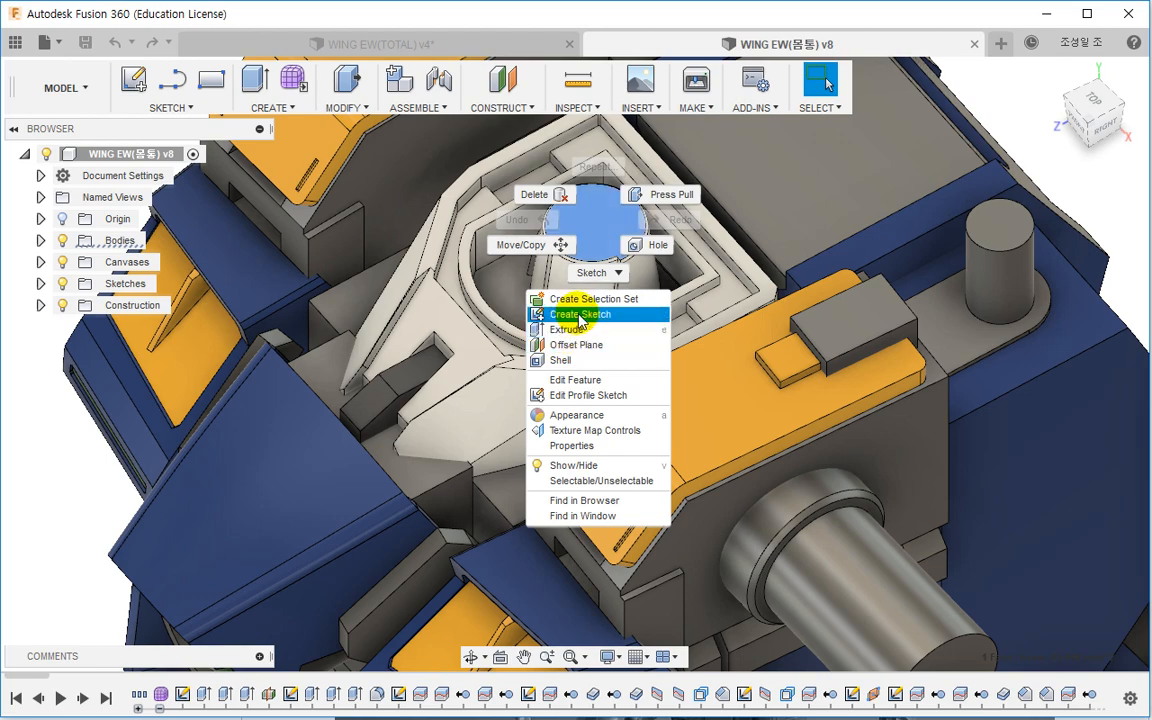
left_click(582, 315)
key("c")
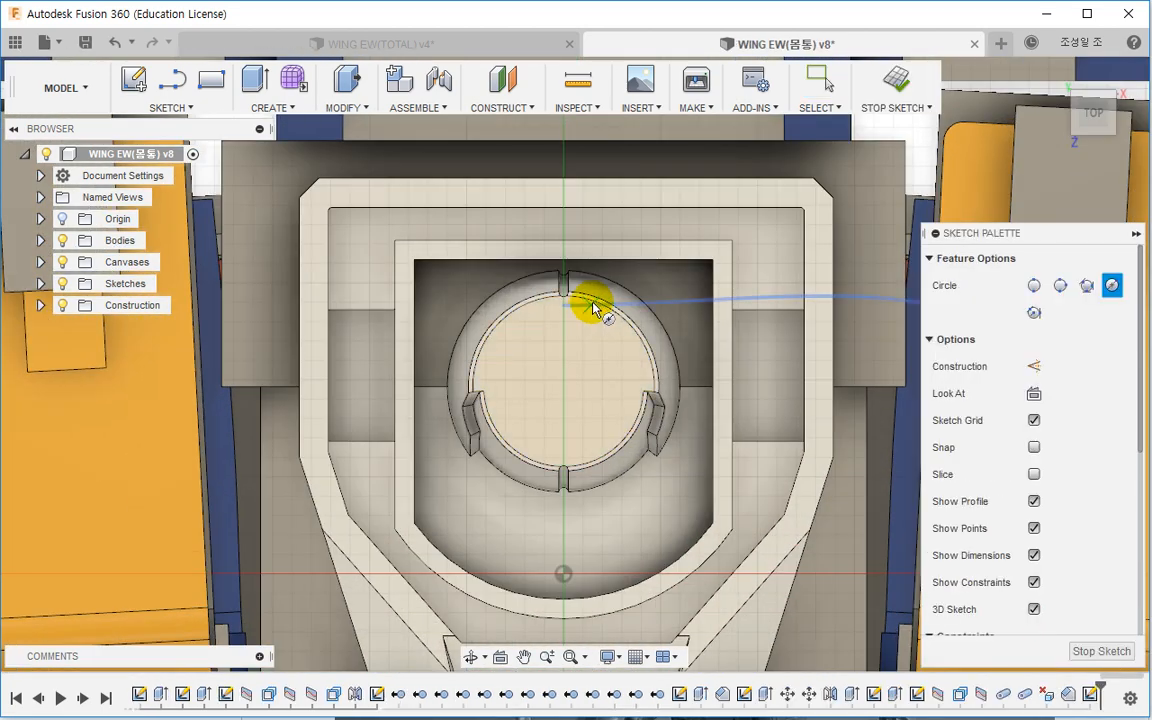
left_click(562, 388)
key("Escape")
scroll(560, 333, "up", 2)
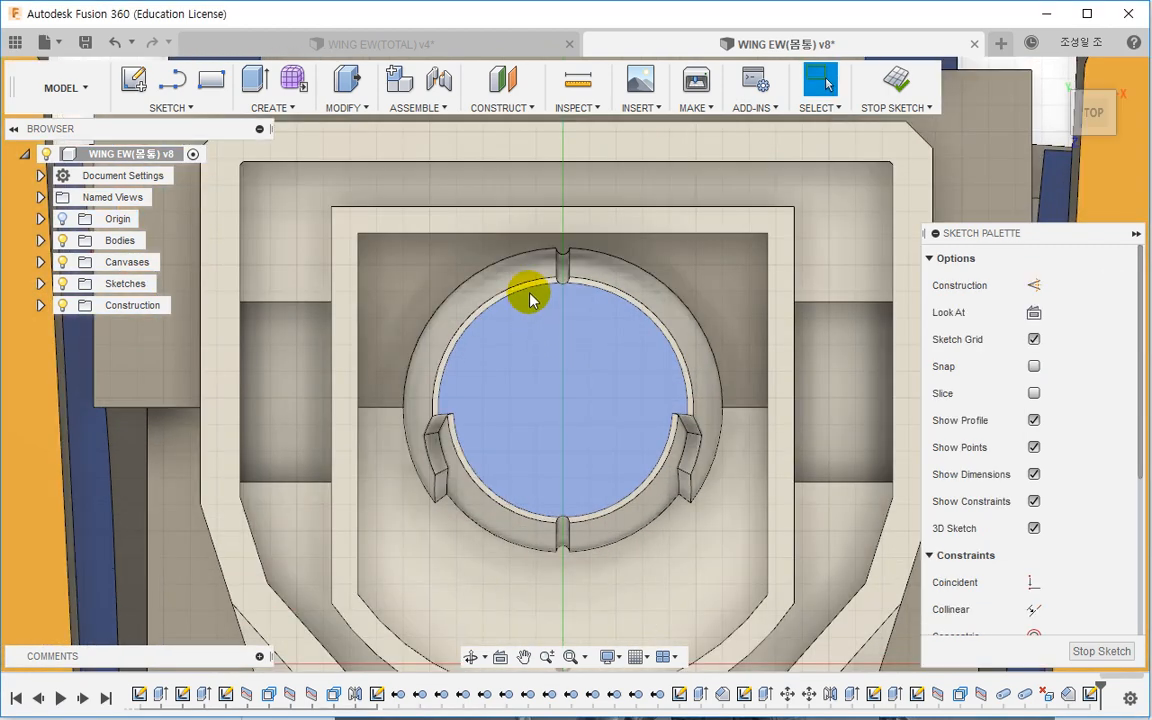
left_click(531, 295)
key("p")
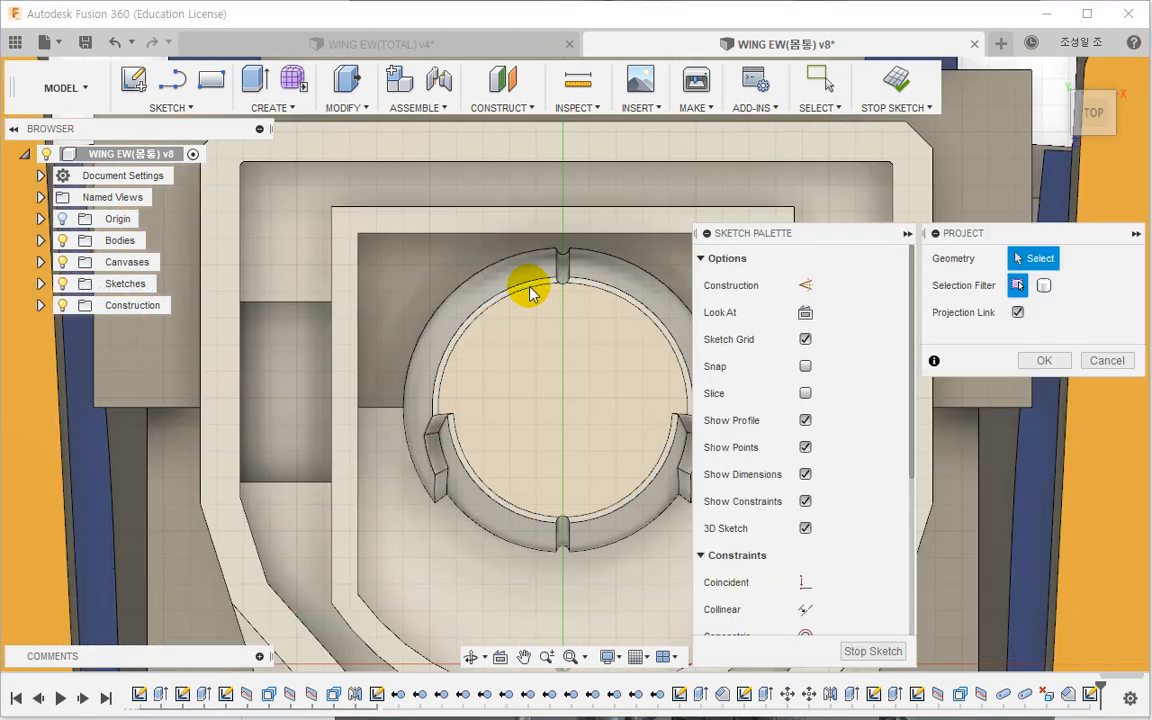
left_click(524, 293)
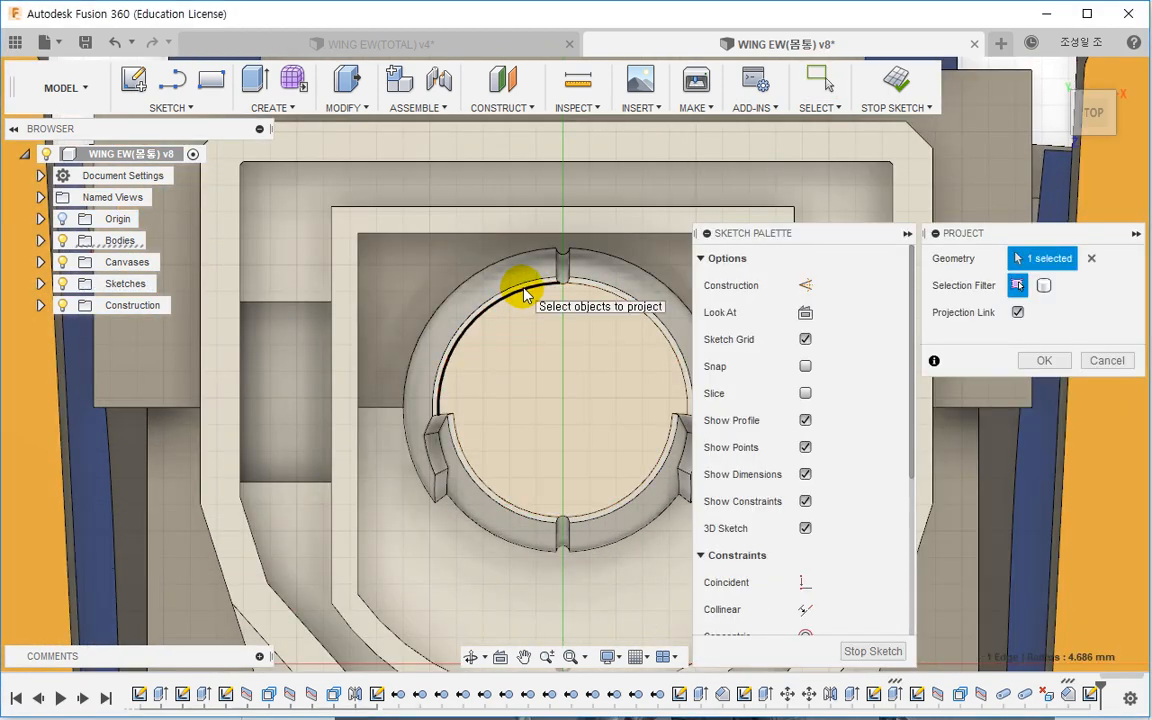
left_click(1042, 360)
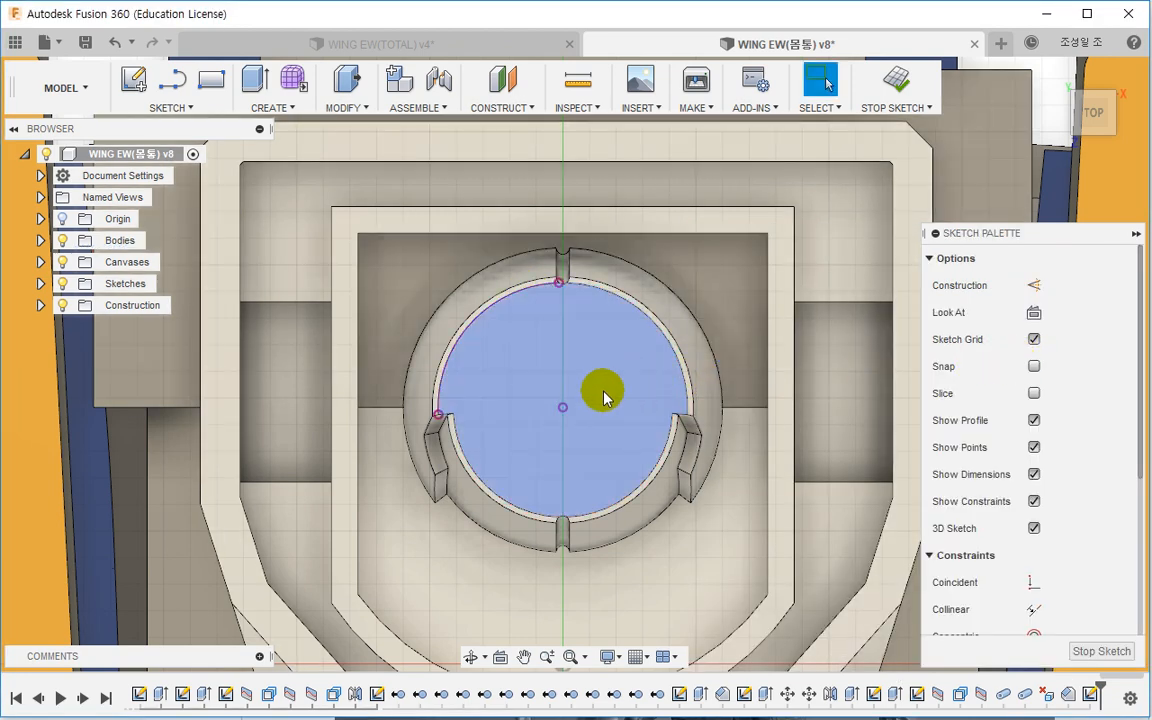
key("c")
left_click(563, 408)
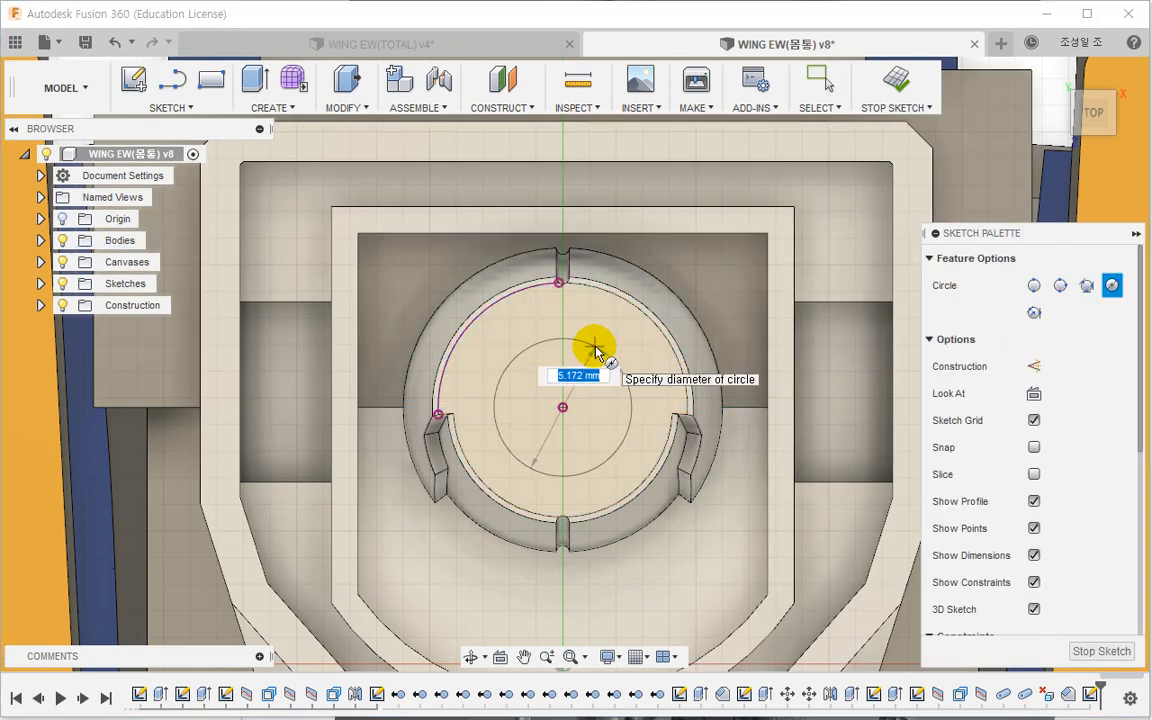
key("Escape")
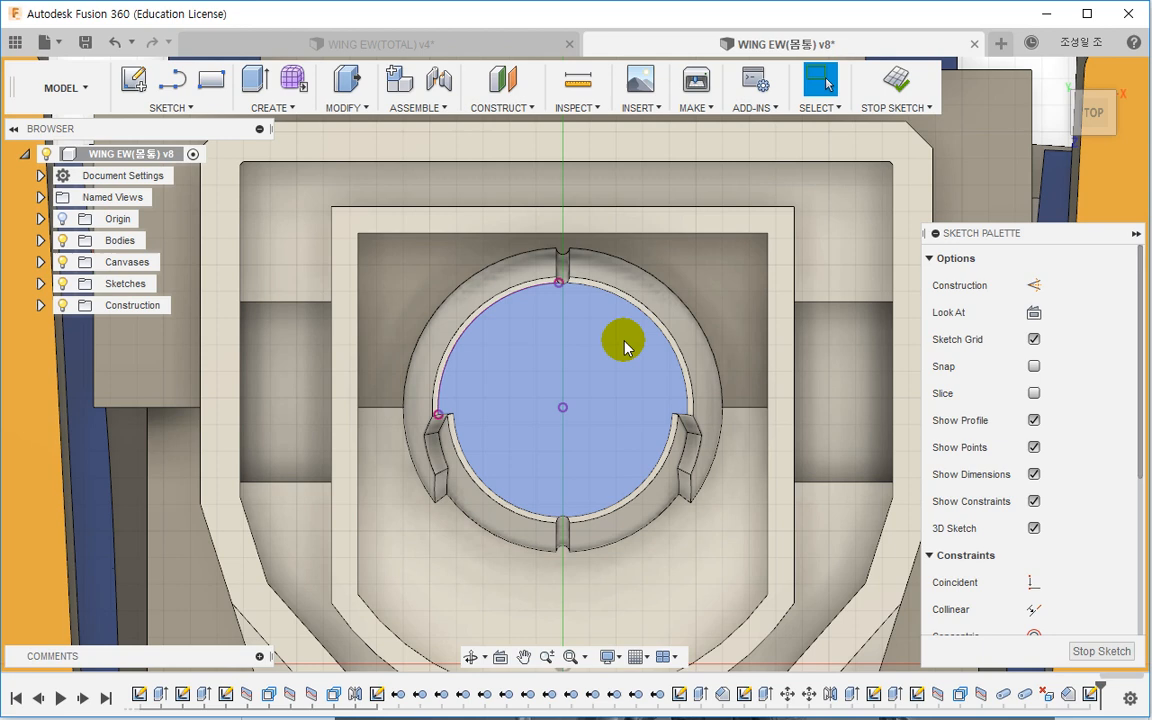
Step: Draw a circle about 5.5 mm in diameter slightly toward the rear of the projected arc's center and align both centers vertically
key("c")
left_click(563, 389)
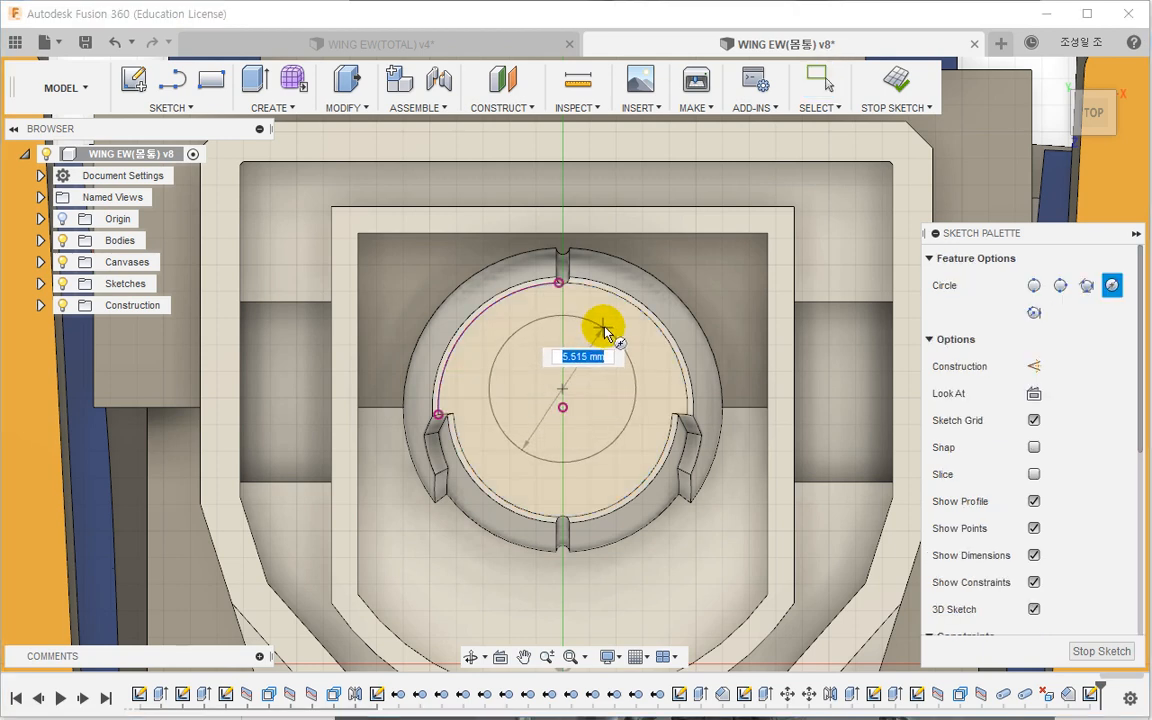
left_click(604, 333)
scroll(1080, 510, "down", 3)
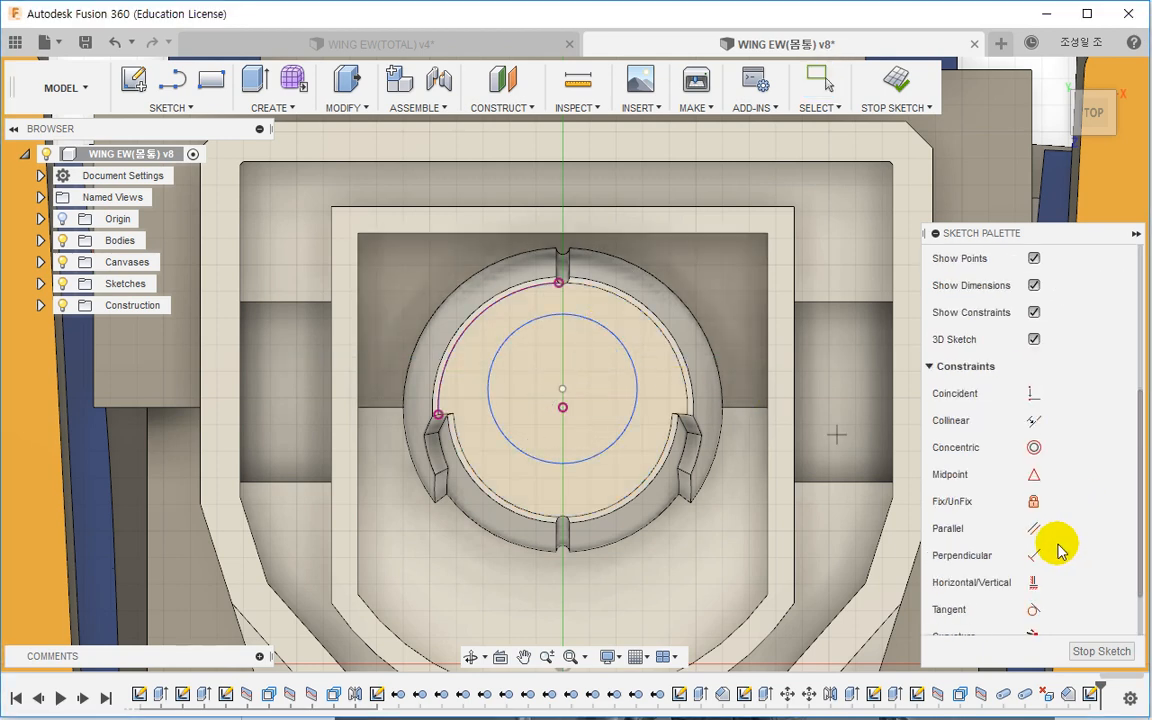
left_click(1033, 582)
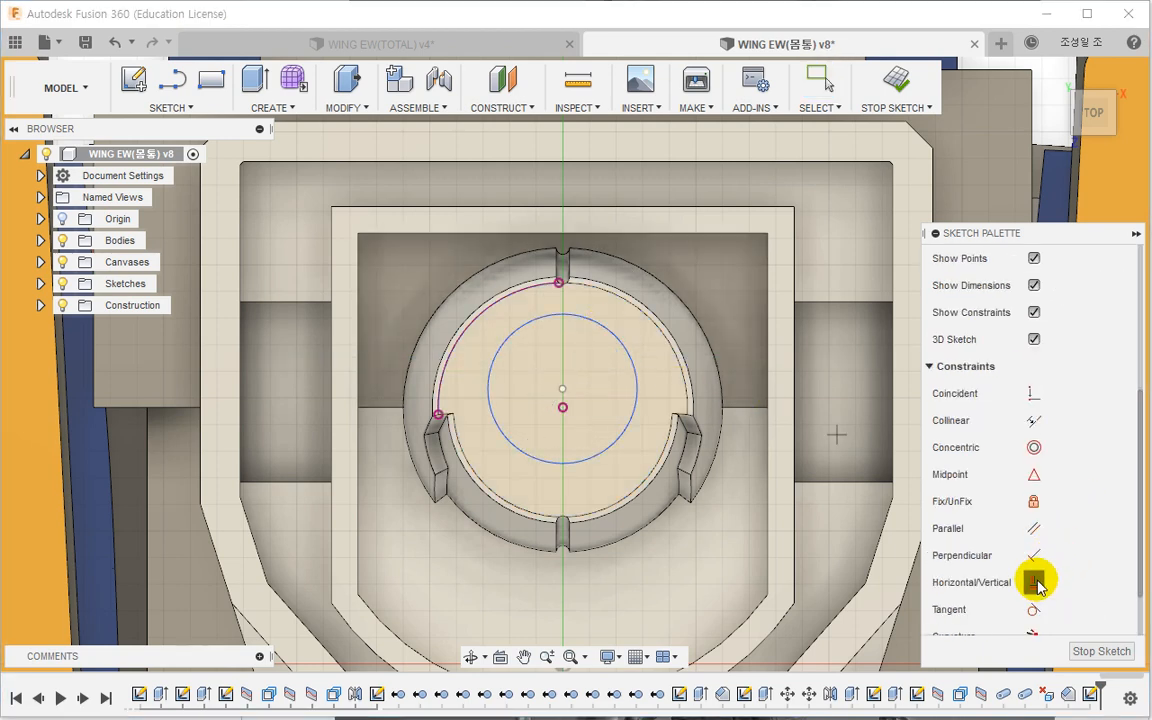
left_click(563, 389)
key("Escape")
Step: Draw a horizontal line across the circle from edge to edge, just off its center
scroll(591, 407, "up", 3)
key("l")
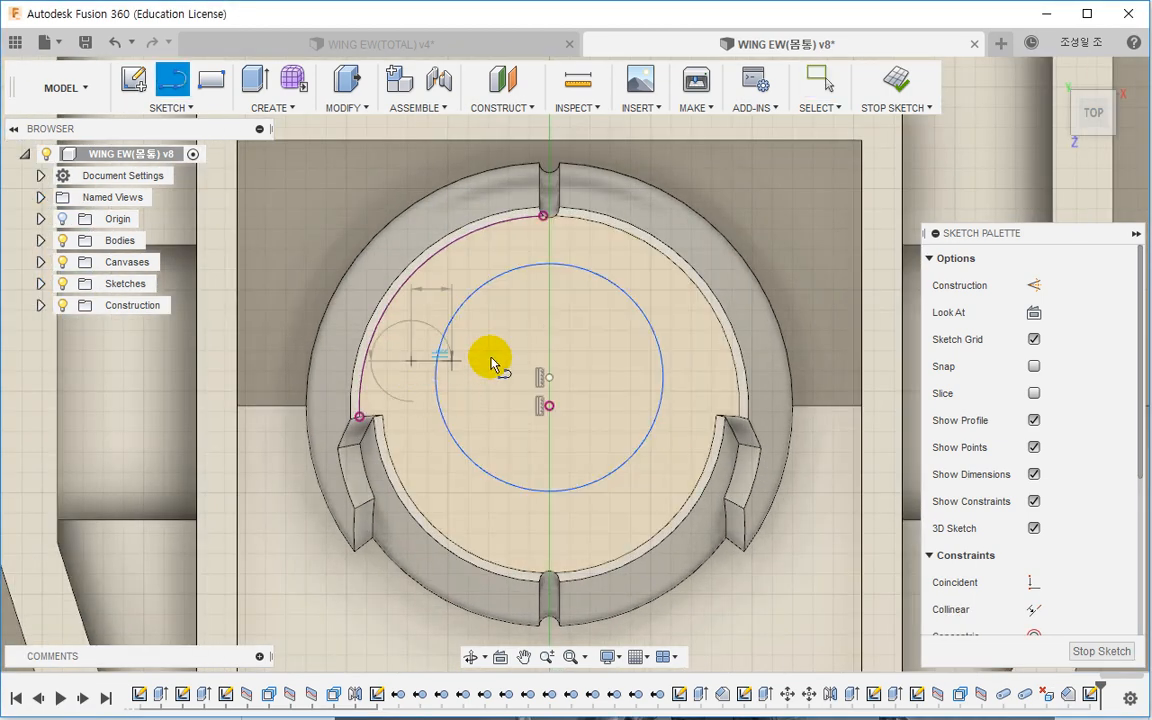
left_click(697, 360)
key("Escape")
left_click(686, 362)
left_click(421, 361)
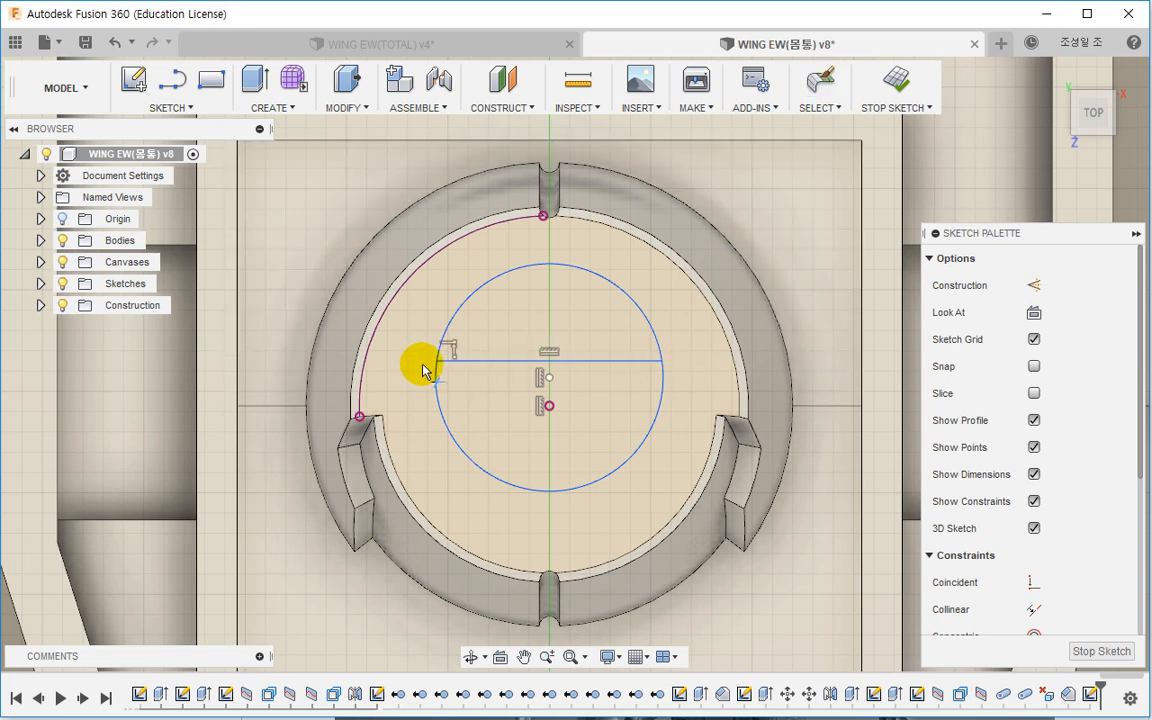
Step: Apply a Midpoint constraint so the horizontal line's midpoint sits on the circle's center
left_click(1035, 581)
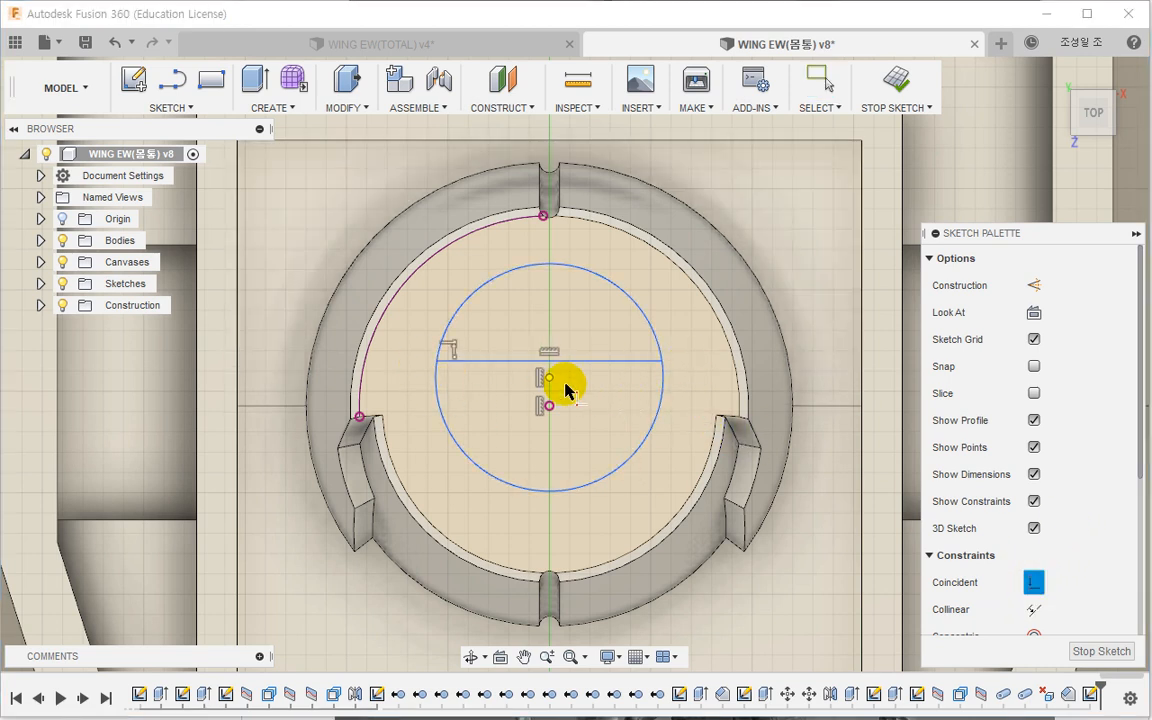
scroll(1040, 525, "down", 5)
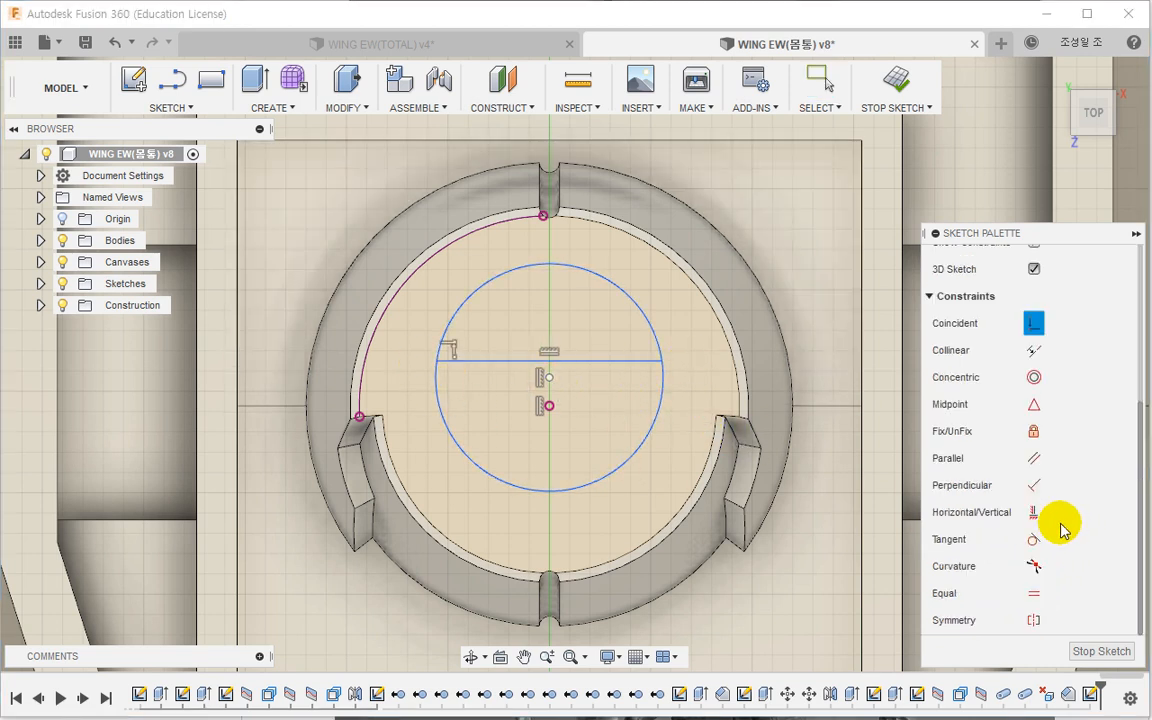
left_click(1035, 408)
left_click(549, 377)
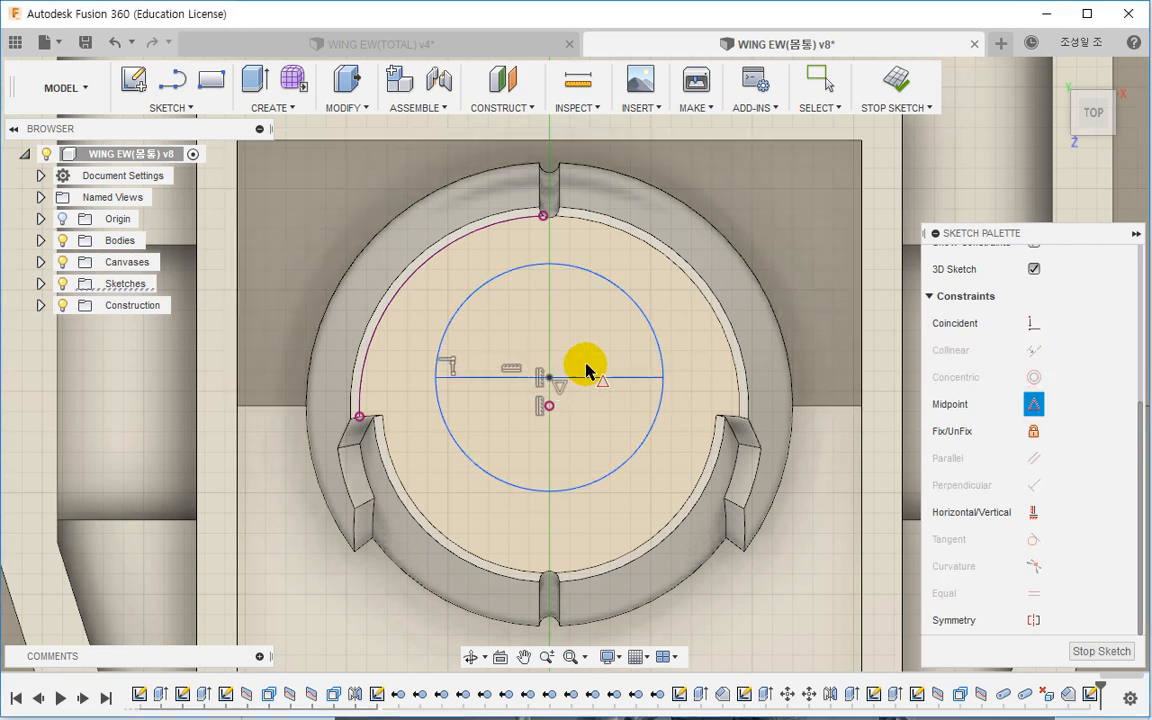
left_click(637, 377)
scroll(576, 386, "up", 3)
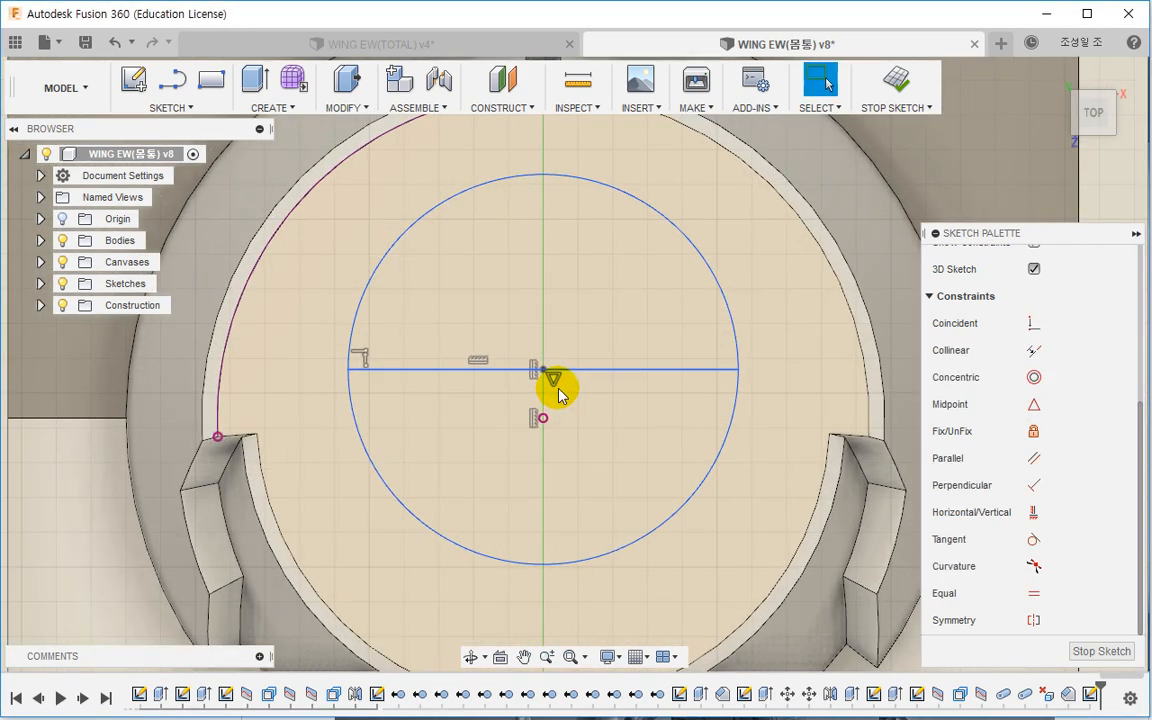
scroll(558, 393, "up", 2)
scroll(548, 378, "down", 2)
scroll(545, 373, "up", 3)
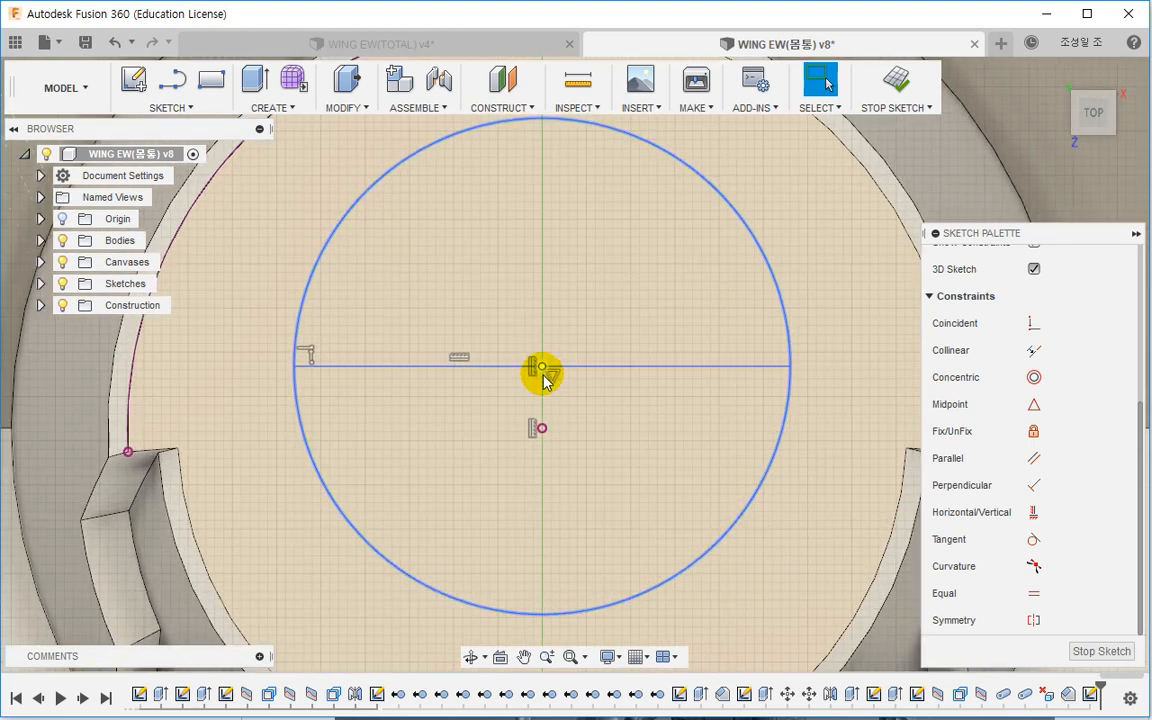
scroll(575, 370, "down", 2)
Step: Revolve the rear half of the circle about the horizontal line to cut a spherical socket into the neck post's top
left_click(588, 320)
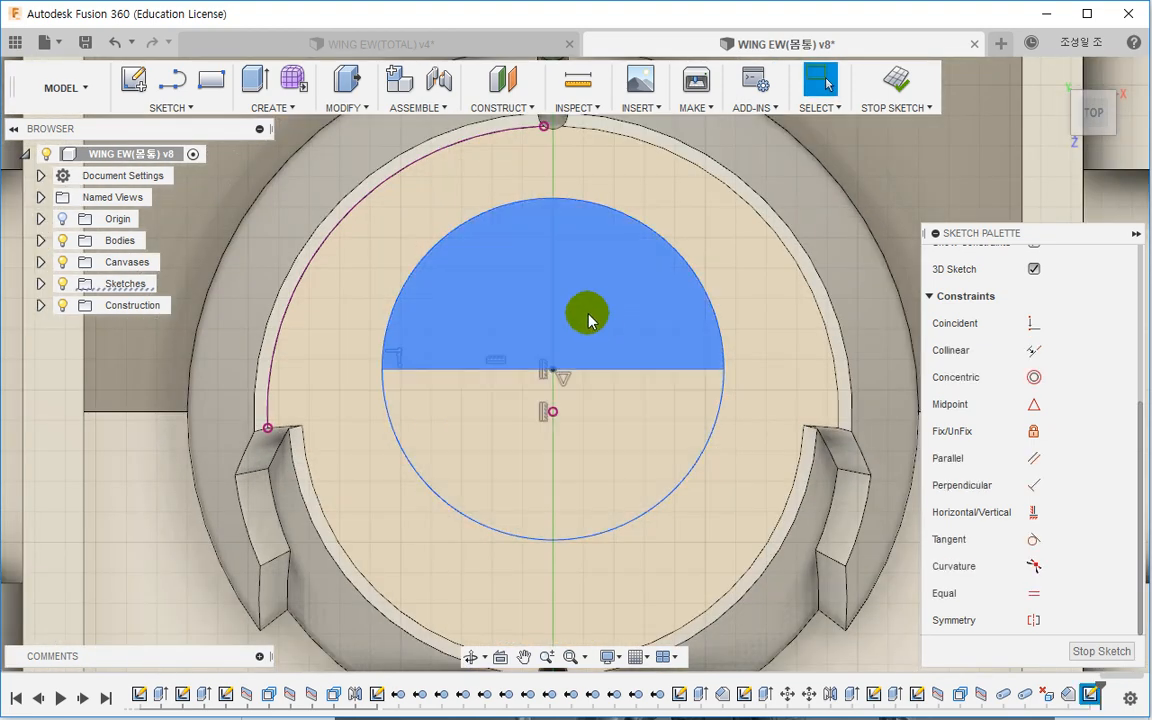
left_click(276, 107)
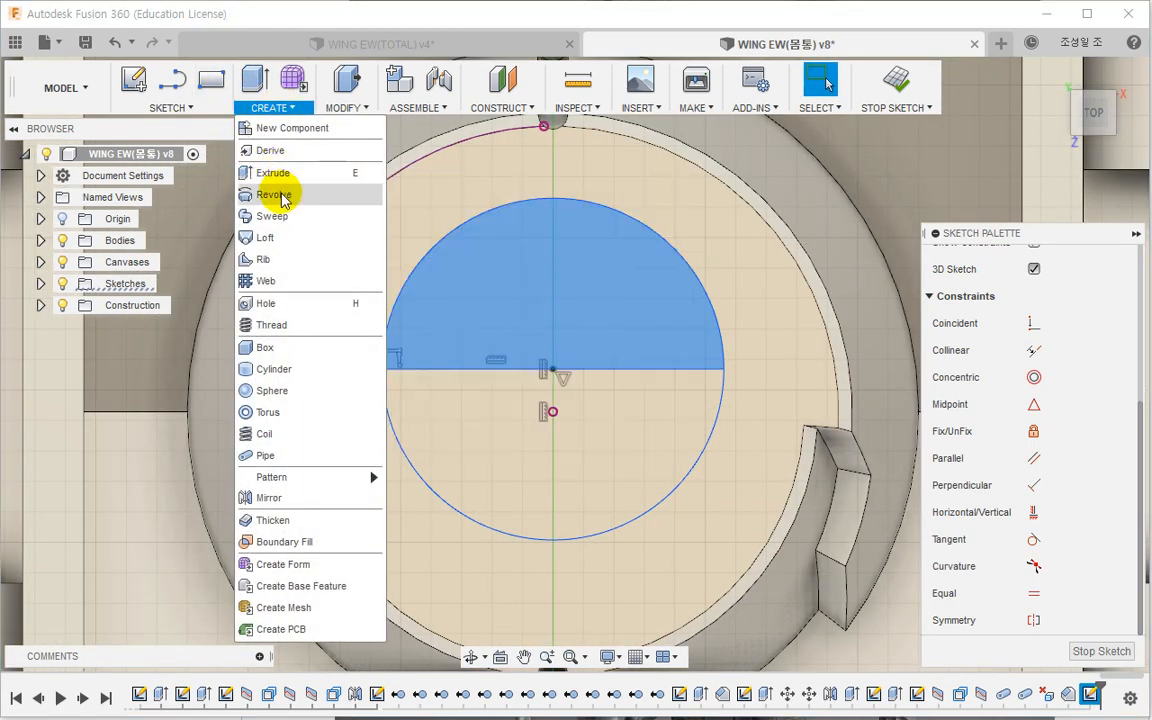
left_click(275, 195)
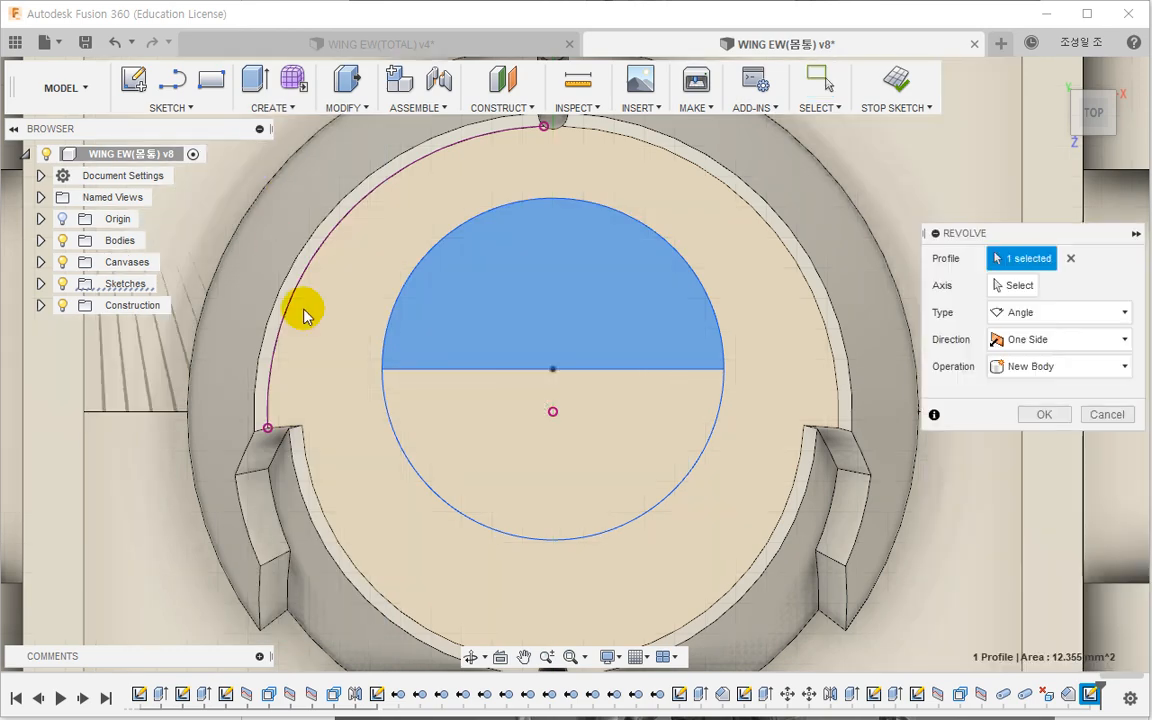
left_click(645, 370)
left_click(1043, 469)
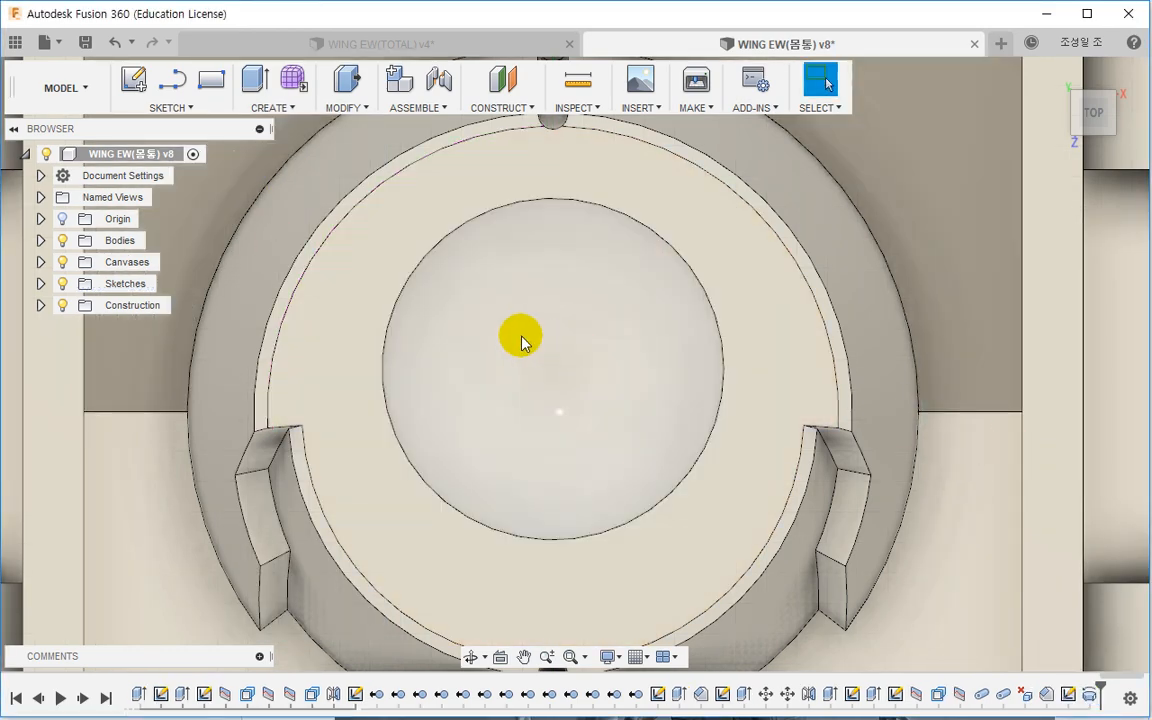
middle_click_drag(522, 342, 575, 250, "shift")
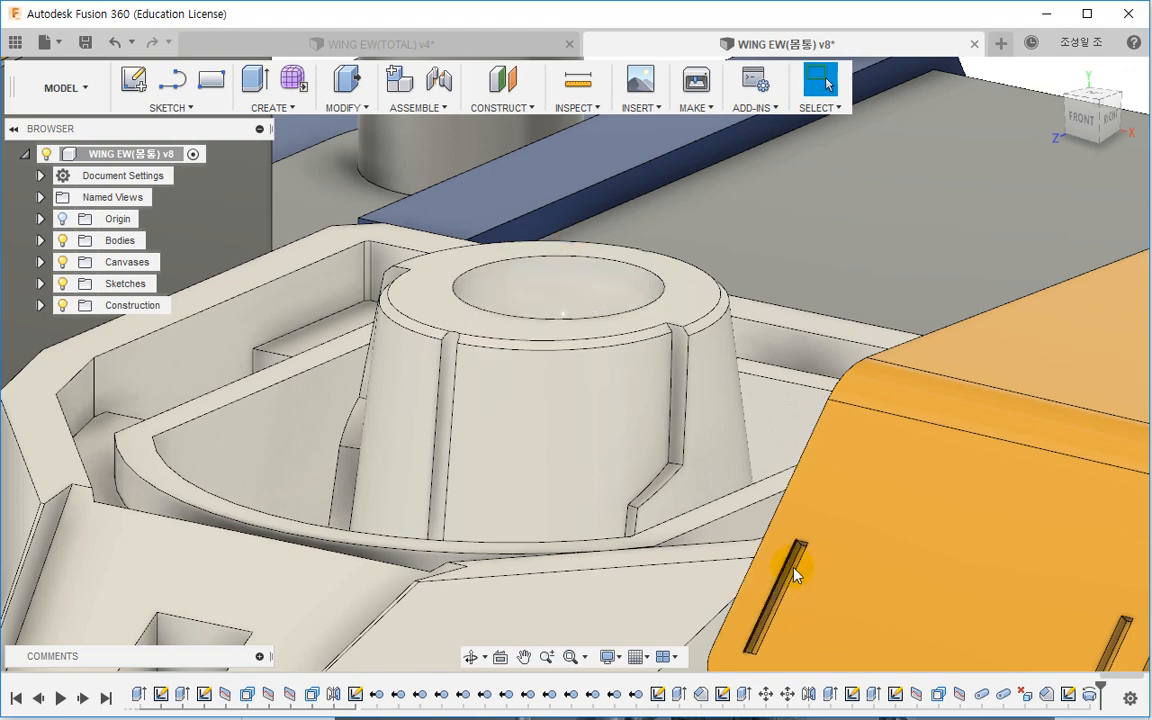
scroll(650, 332, "down", 3)
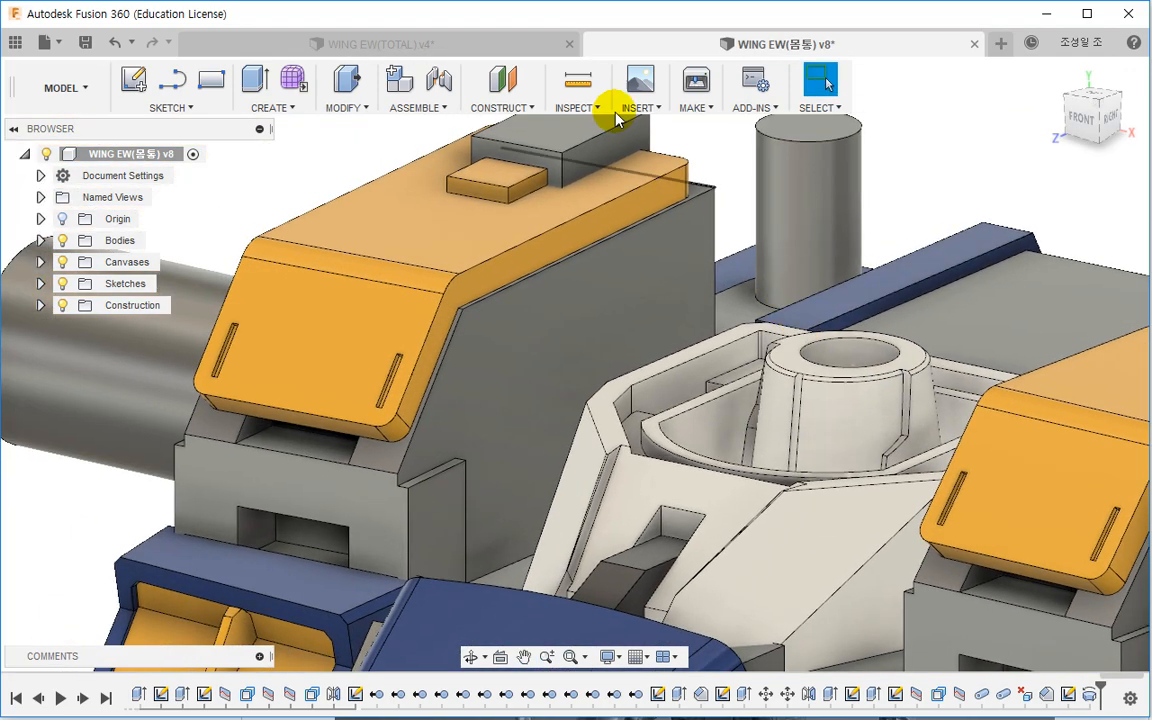
Step: Switch to the WING EW(TOTAL) assembly and open the linked head design, WING EW(머리), in its own document
left_click(462, 42)
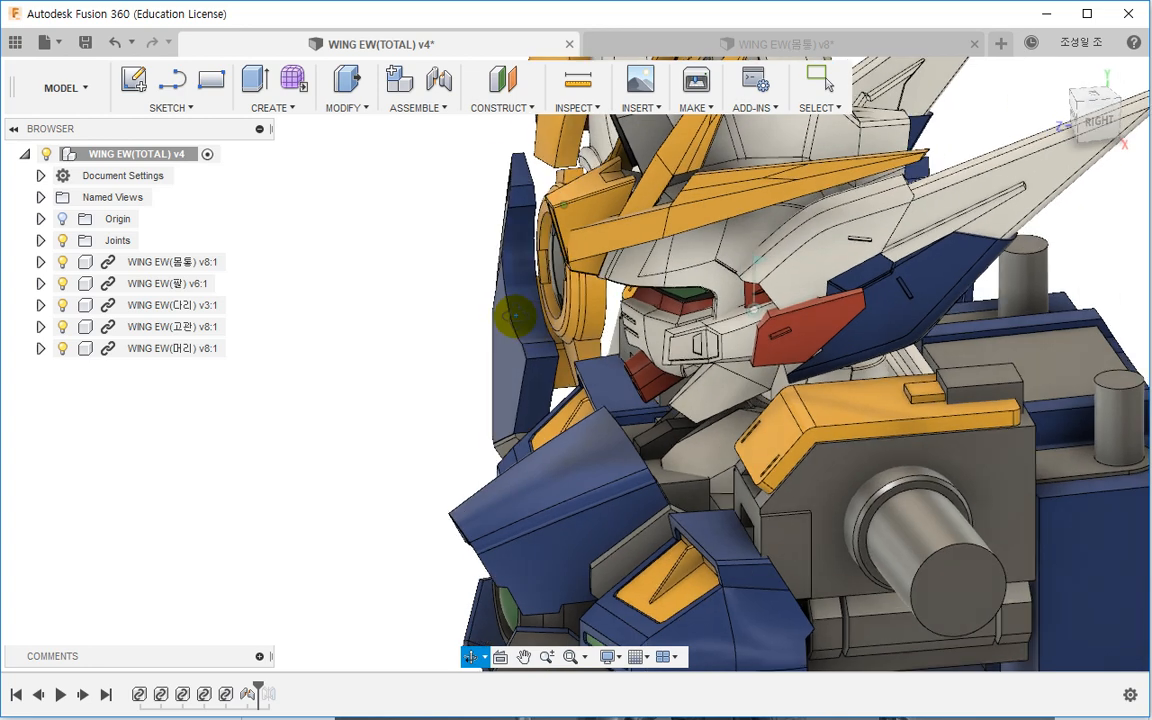
middle_click_drag(514, 316, 530, 322, "shift")
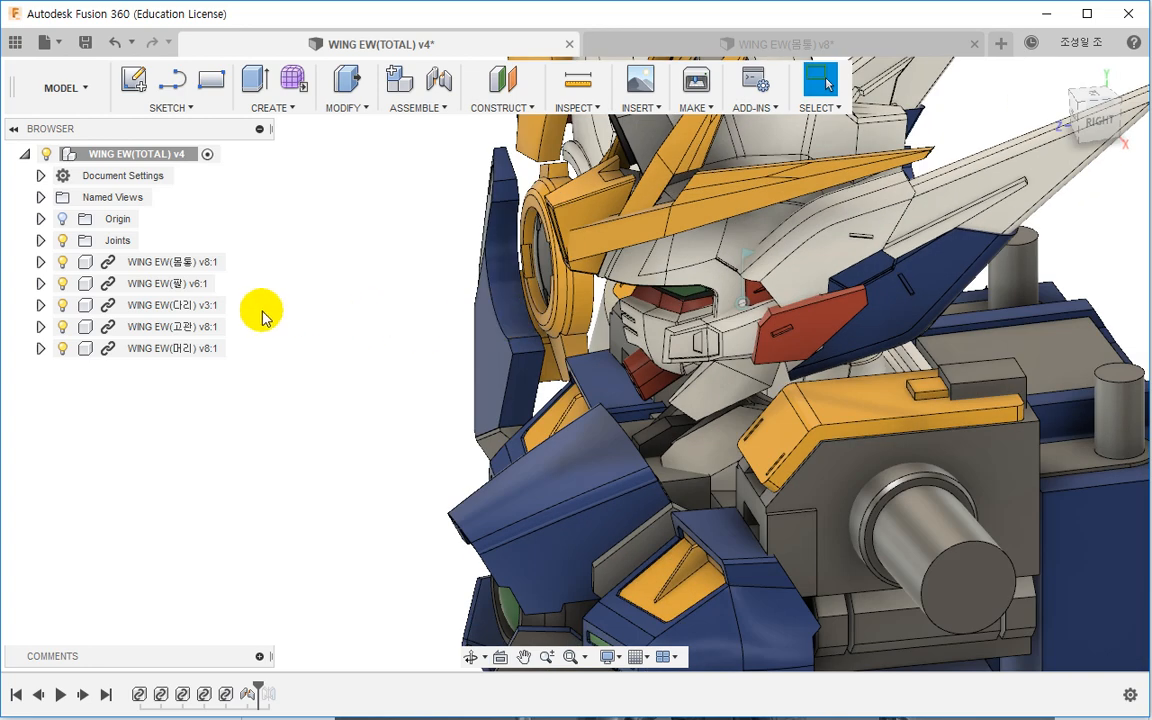
right_click(204, 350)
left_click(238, 591)
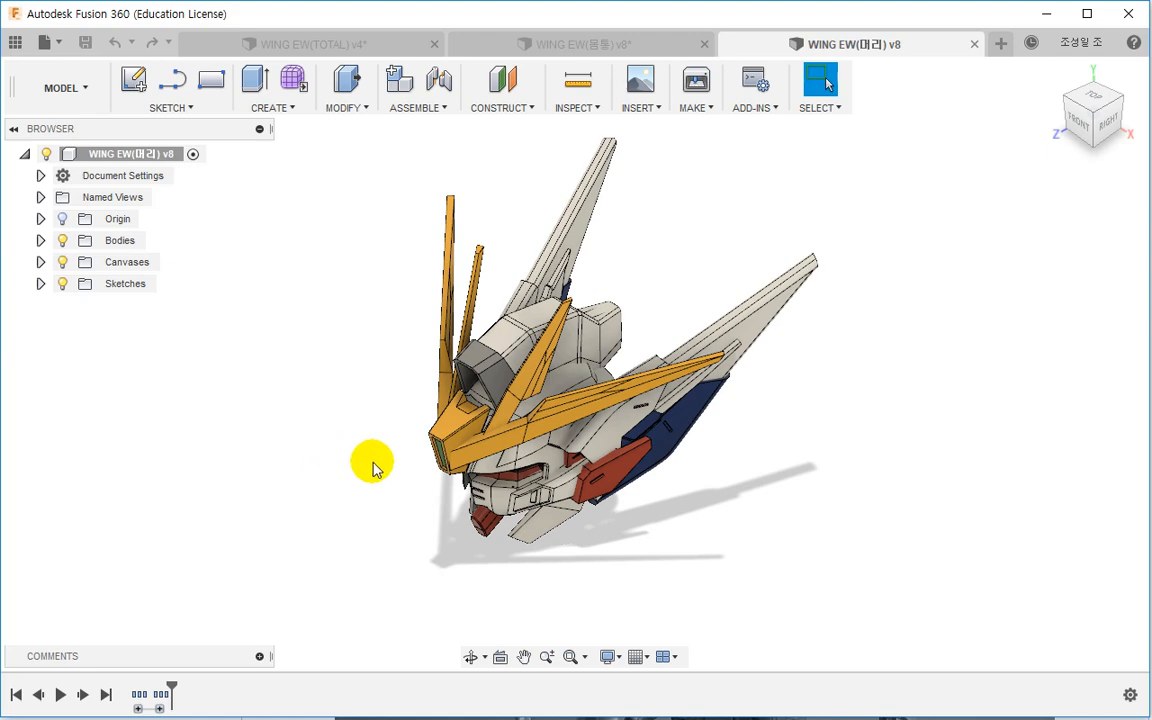
Step: Examine the head's underside, its neck opening and its side profile
middle_click_drag(443, 473, 290, 406, "shift")
scroll(619, 392, "up", 5)
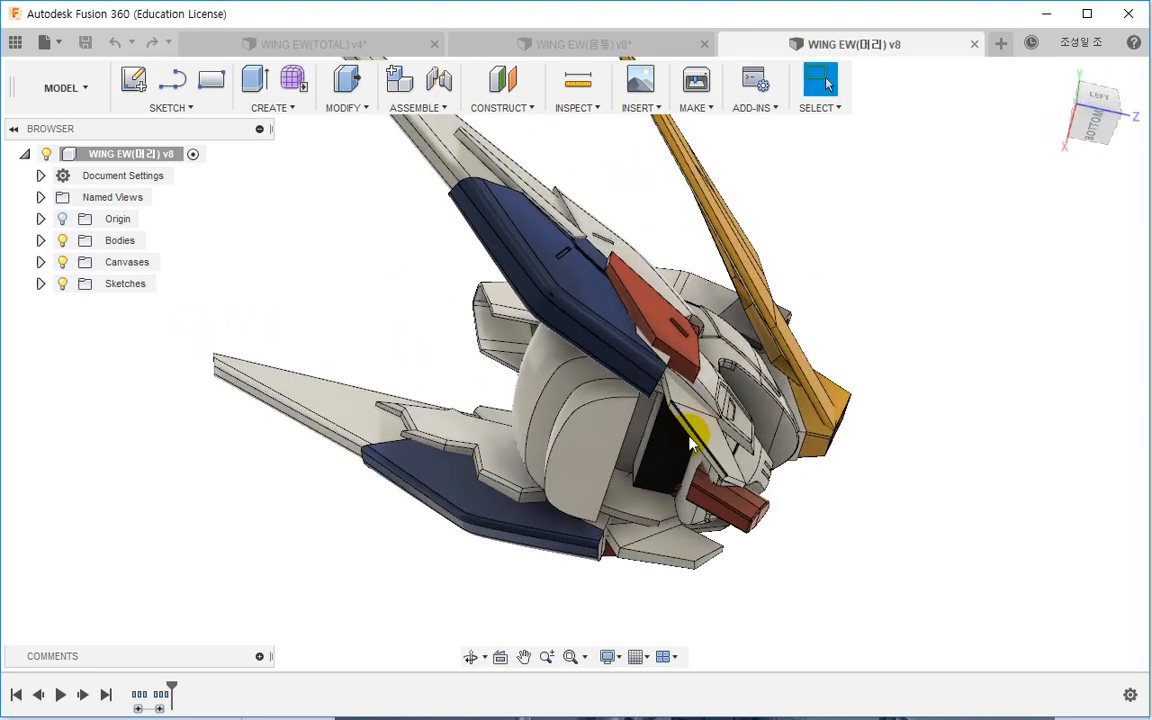
left_click(678, 482)
middle_click_drag(678, 482, 586, 578, "shift")
scroll(586, 578, "down", 5)
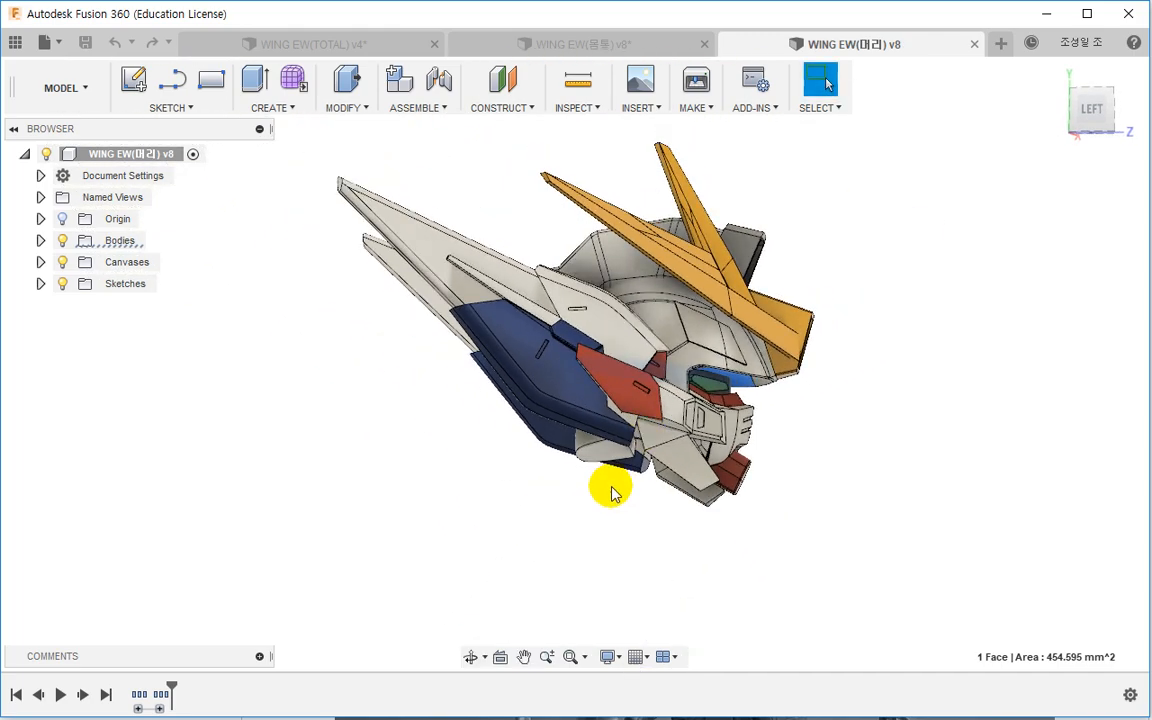
middle_click_drag(603, 472, 602, 501, "shift")
scroll(604, 501, "down", 5)
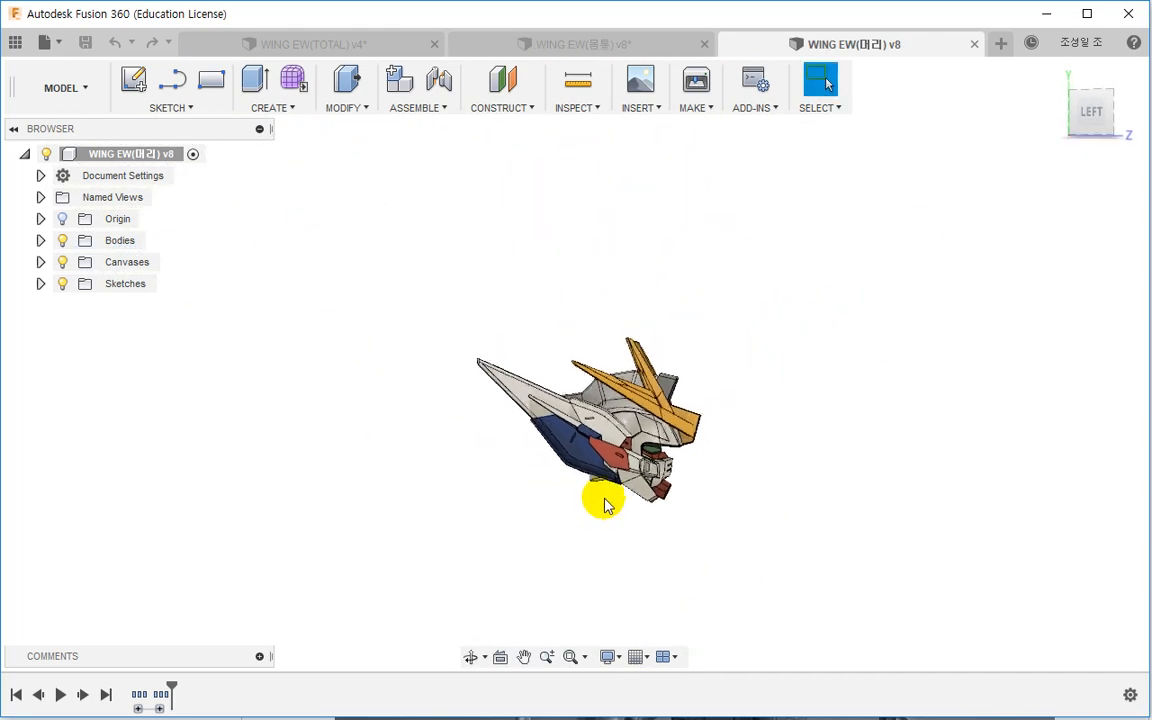
Step: Sketch a circle of about 11.16 mm diameter on the XZ plane, centered on the origin
left_click(41, 219)
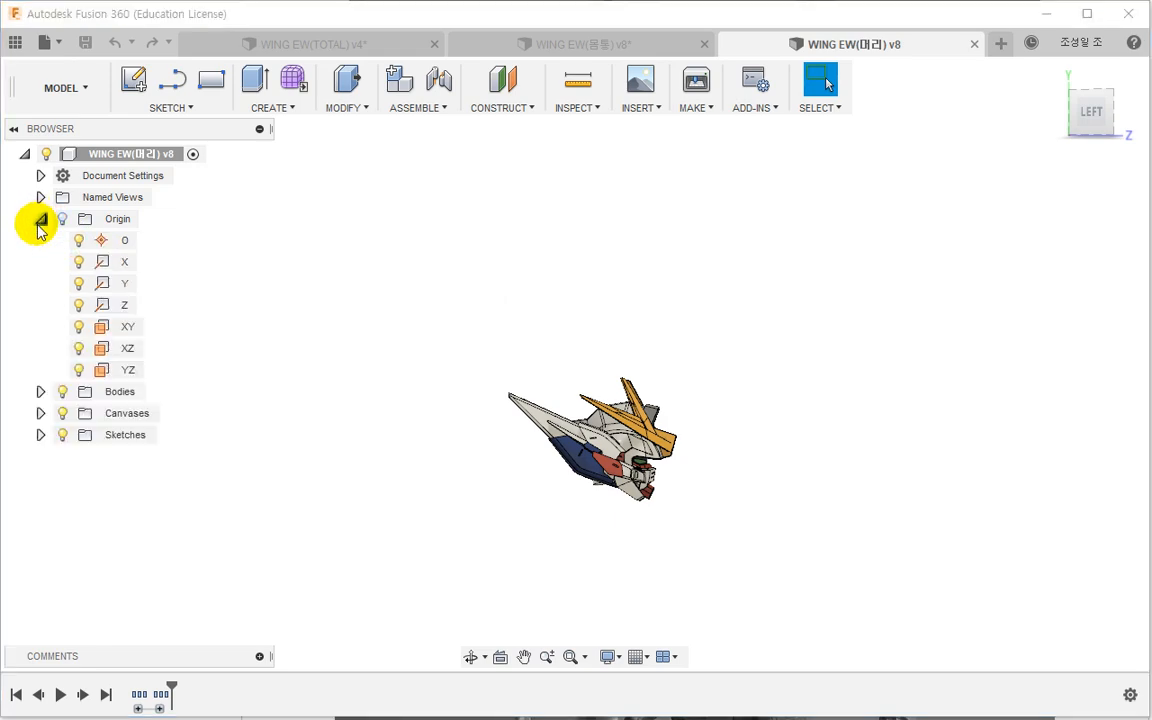
right_click(126, 350)
left_click(160, 381)
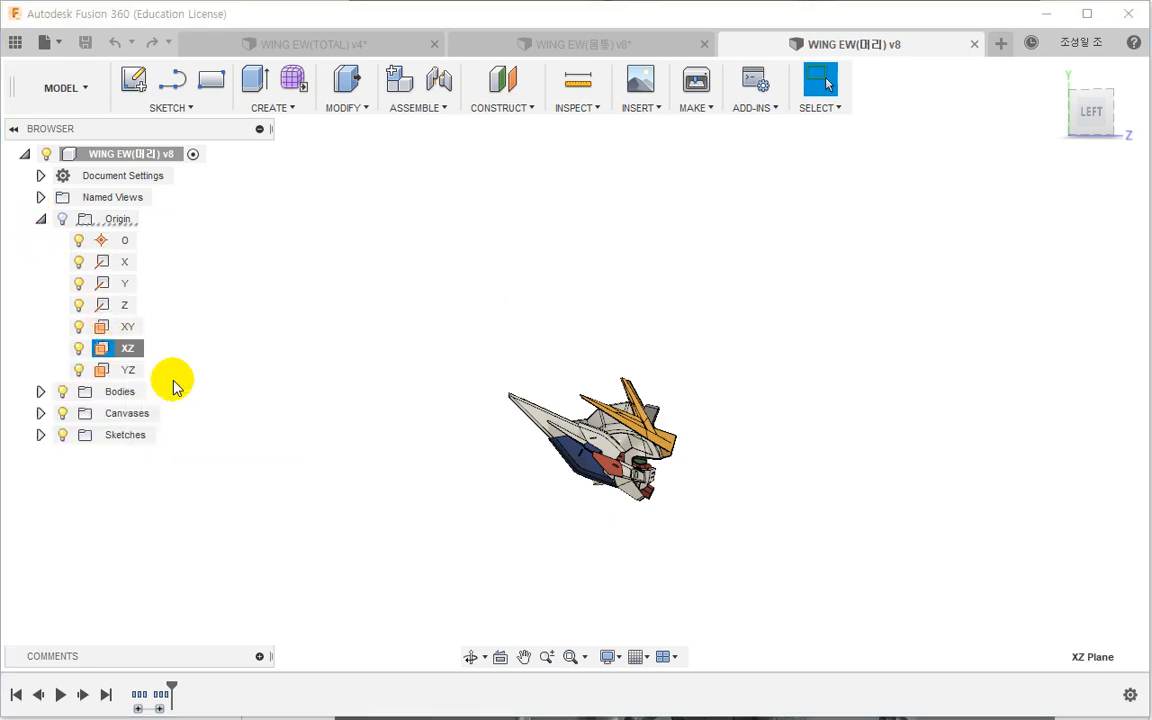
scroll(582, 380, "up", 10)
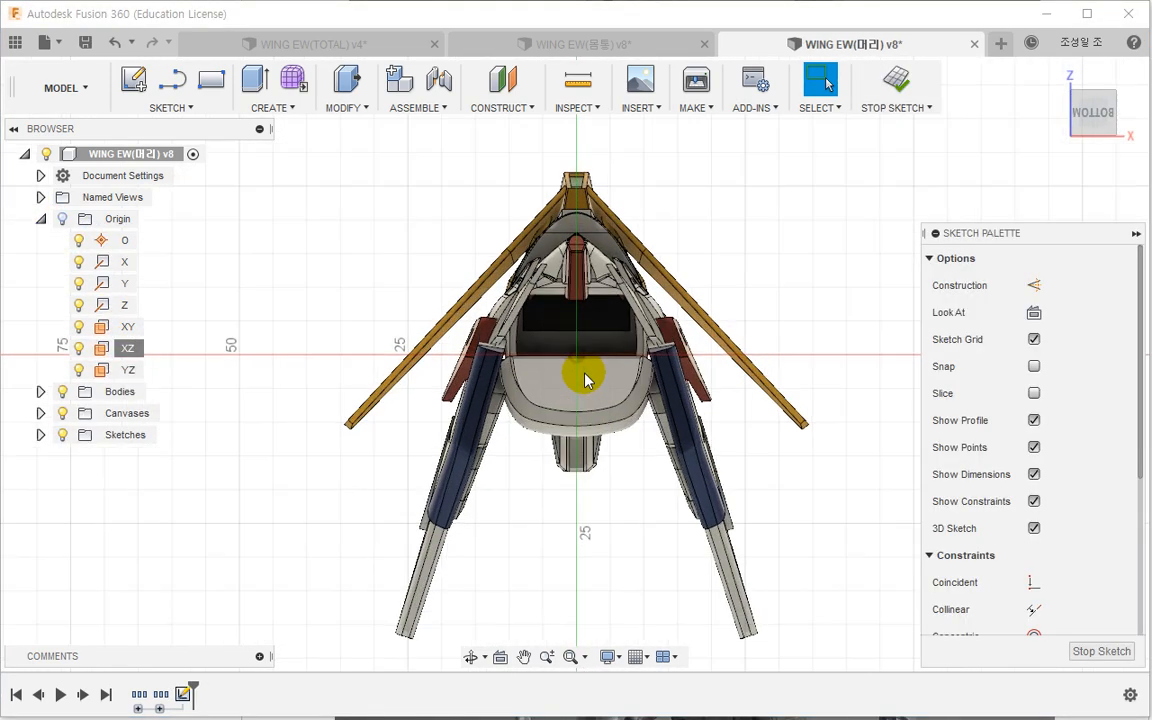
middle_click_drag(588, 362, 586, 442)
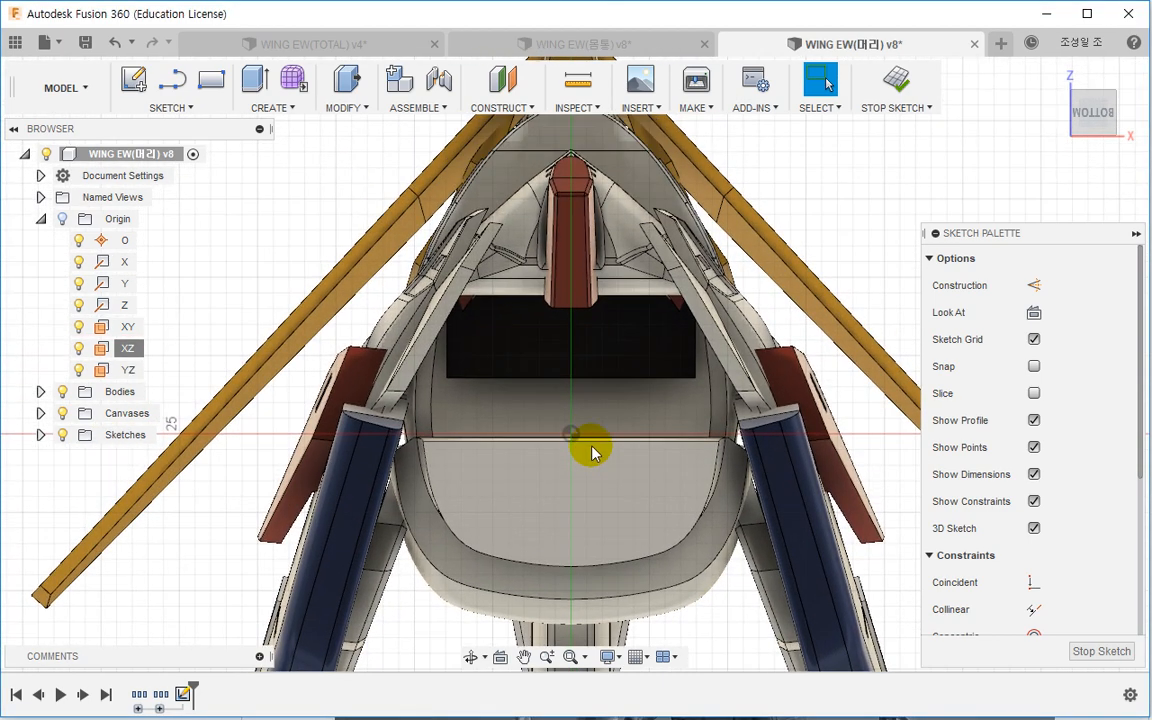
key("c")
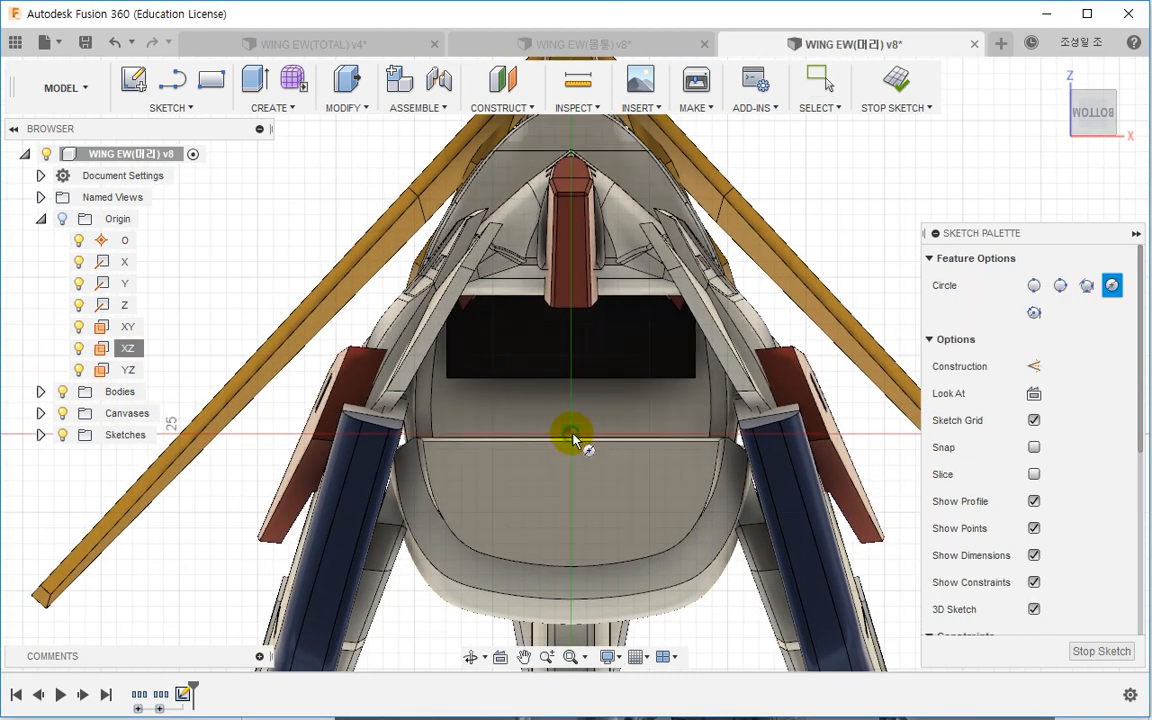
left_click(572, 436)
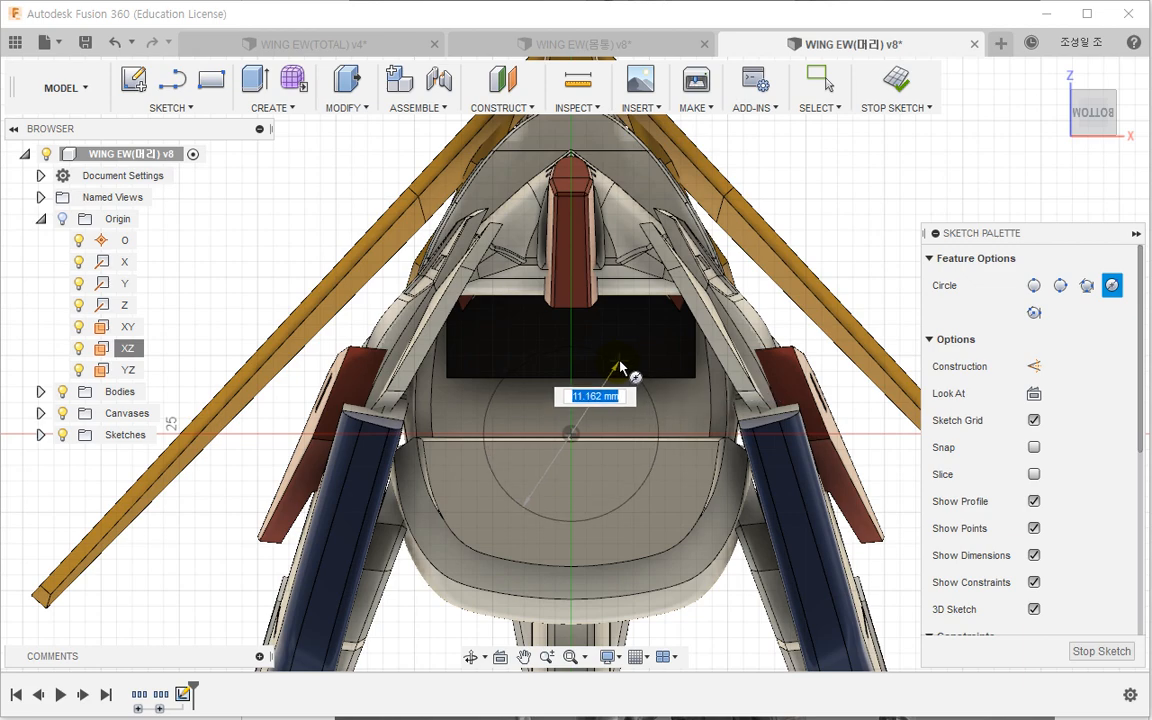
scroll(600, 390, "down", 3)
middle_click_drag(584, 411, 560, 235, "shift")
scroll(565, 466, "down", 2)
scroll(561, 462, "down", 3)
scroll(579, 357, "down", 4)
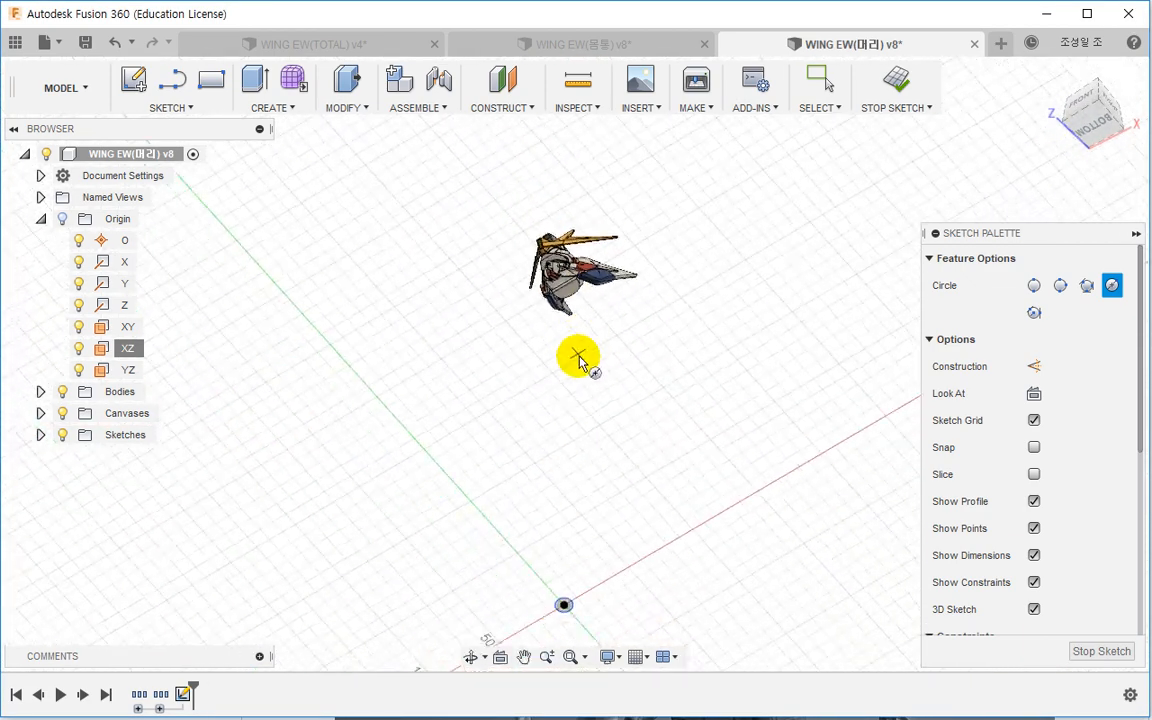
scroll(575, 490, "up", 5)
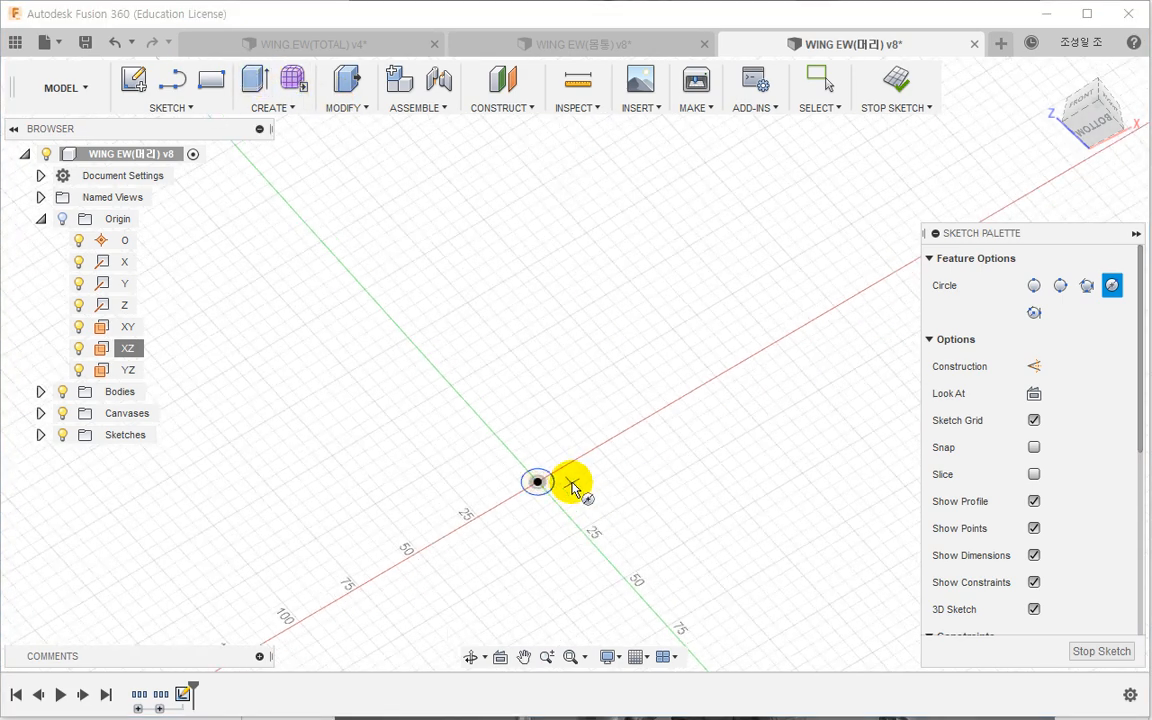
key("Escape")
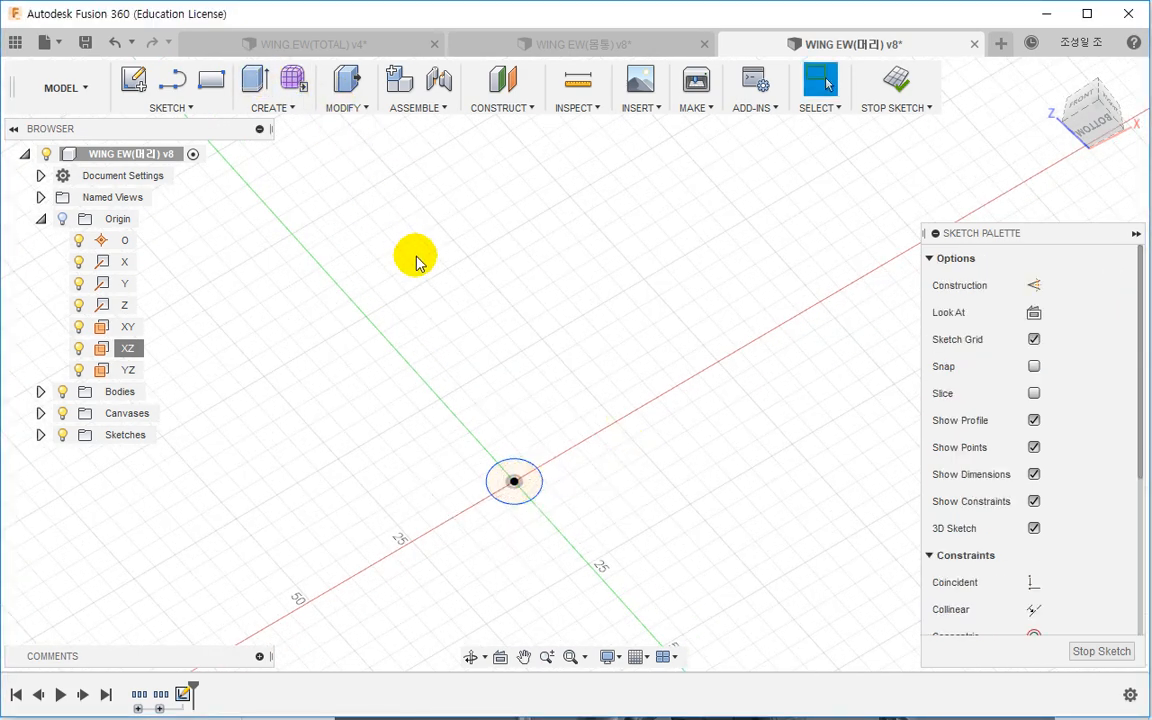
Step: Extrude the circle upward into a cylinder as a new body
key("e")
left_click(516, 462)
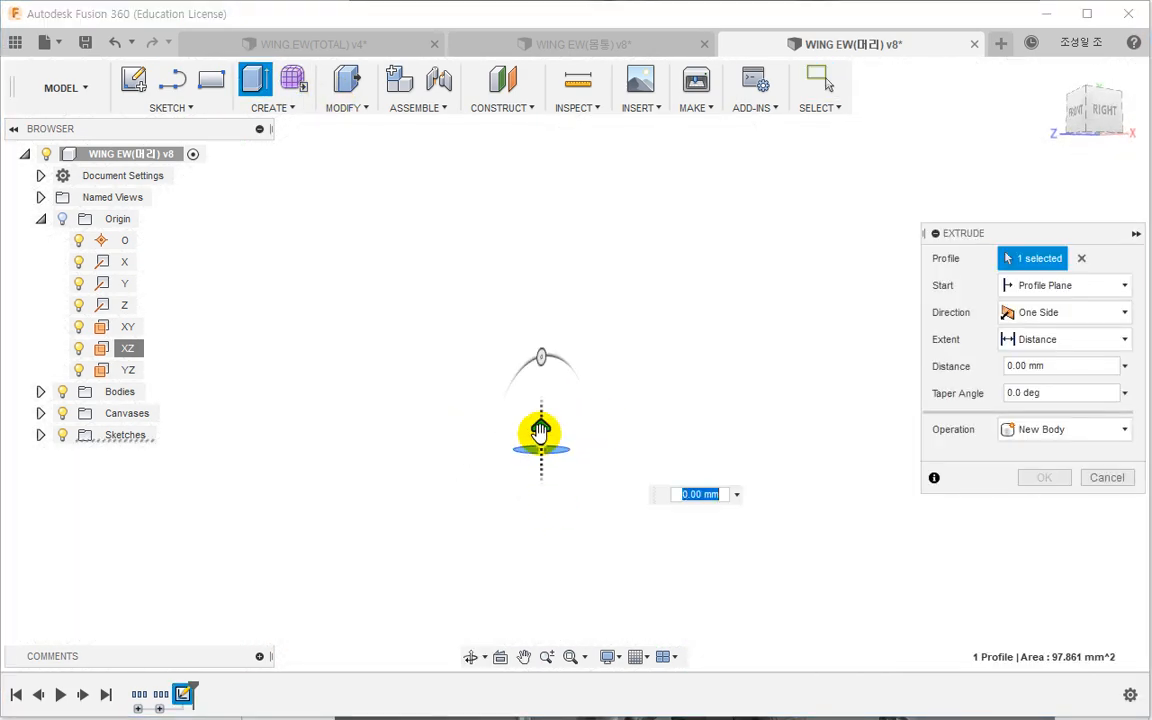
left_click_drag(540, 432, 545, 366)
left_click(1036, 478)
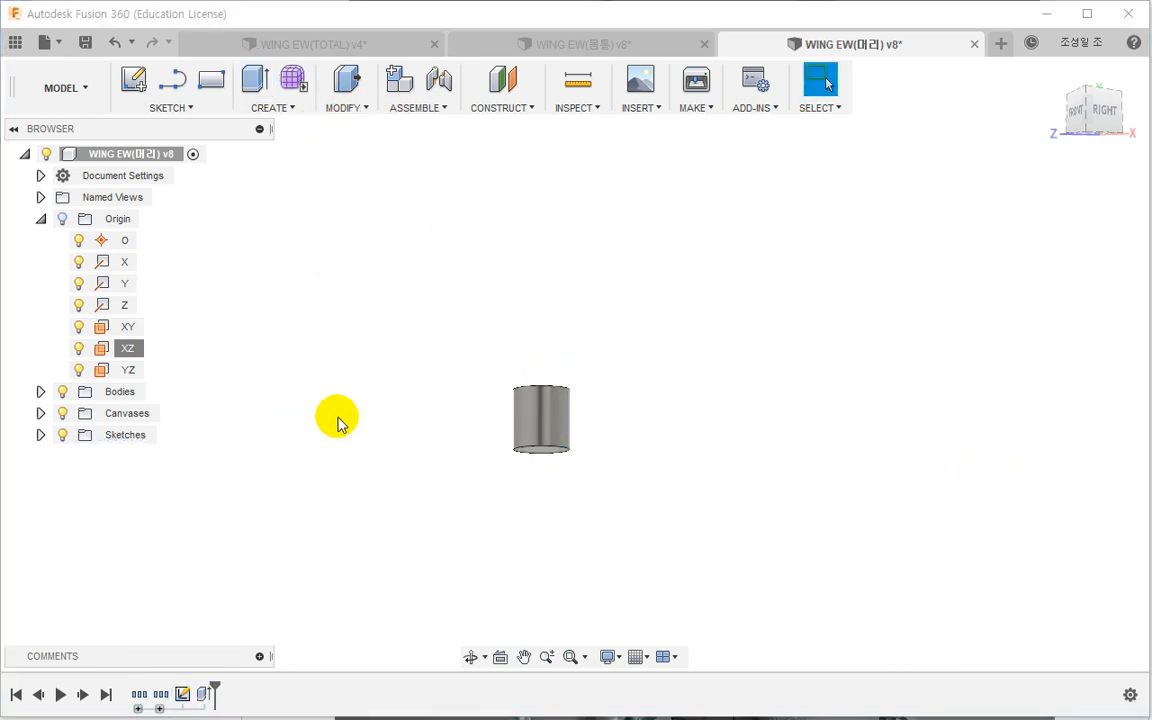
Step: Move the cylinder up by about 340 mm so it sits in the head's neck opening
left_click(346, 108)
left_click(360, 368)
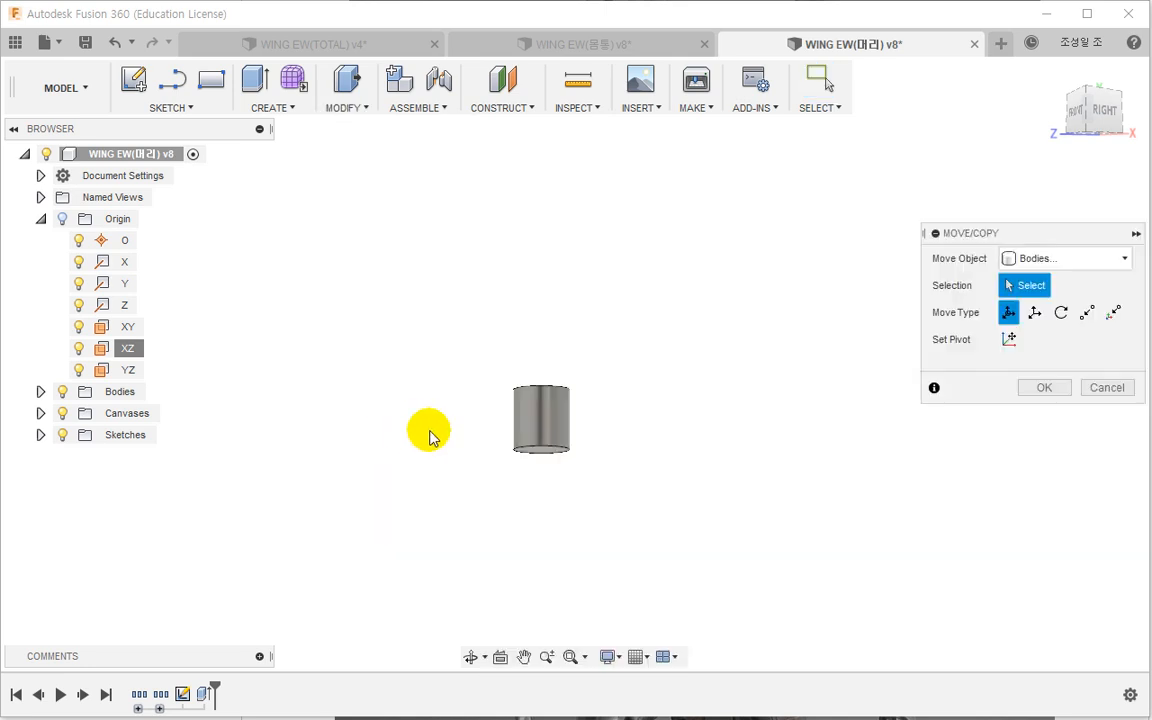
middle_click_drag(530, 425, 565, 462, "shift")
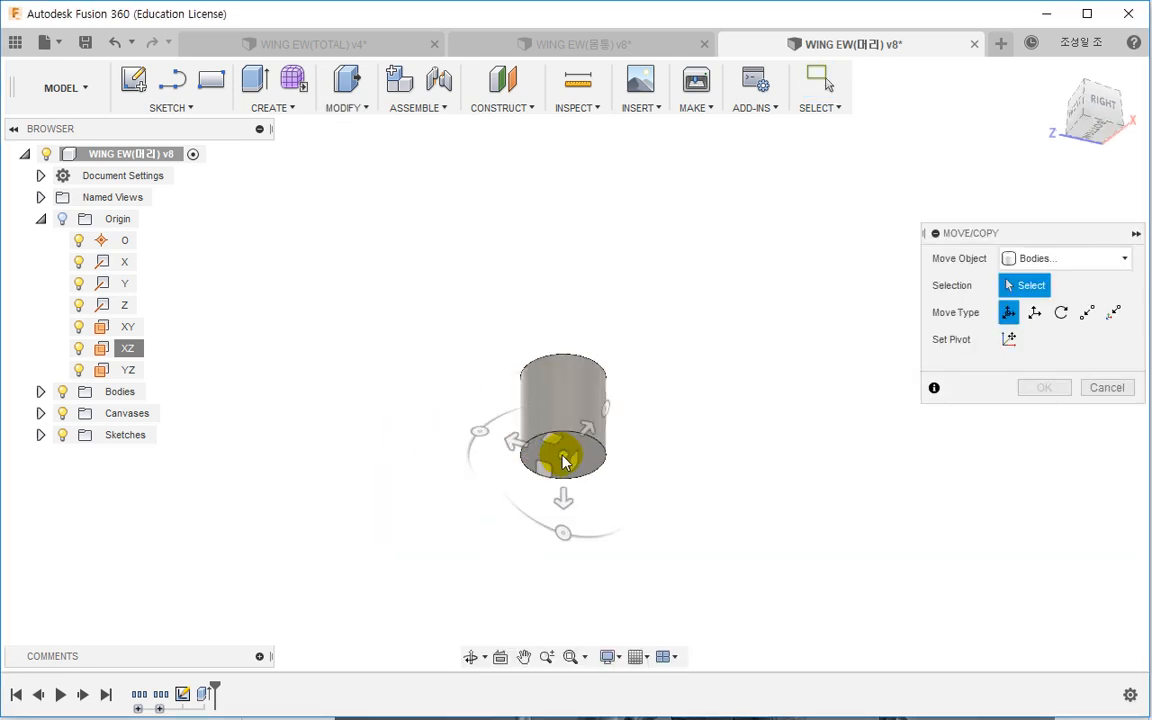
left_click(565, 462)
left_click(1100, 108)
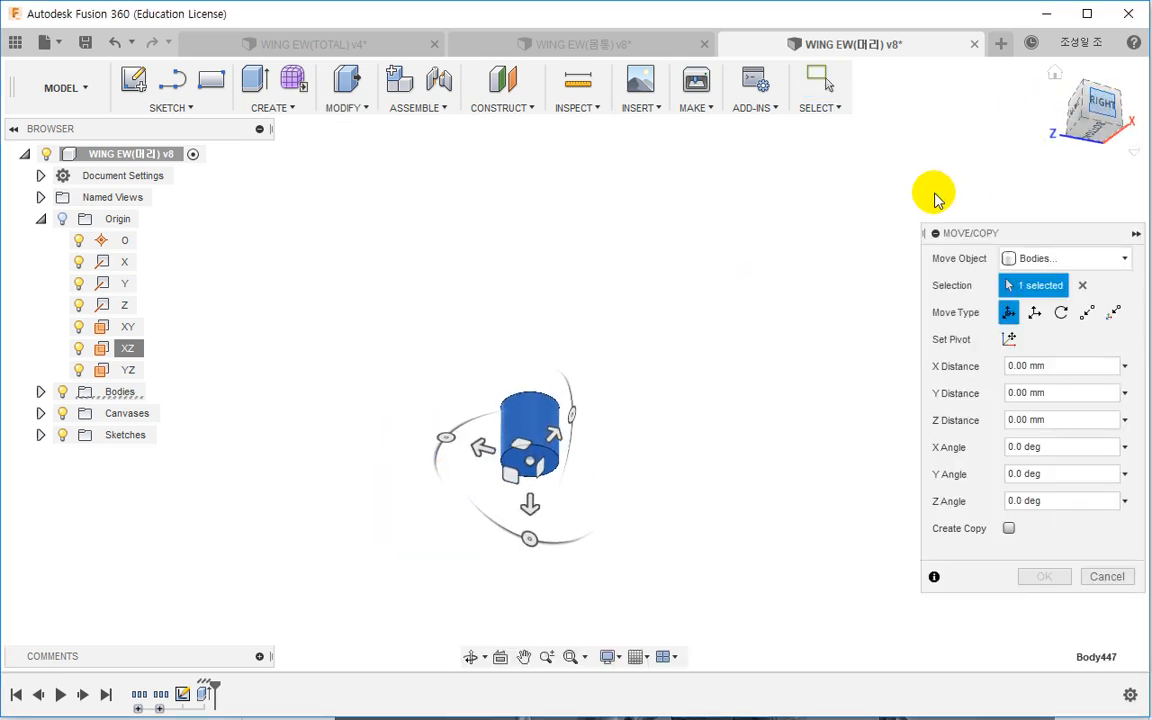
scroll(684, 368, "down", 3)
middle_click_drag(686, 360, 577, 537)
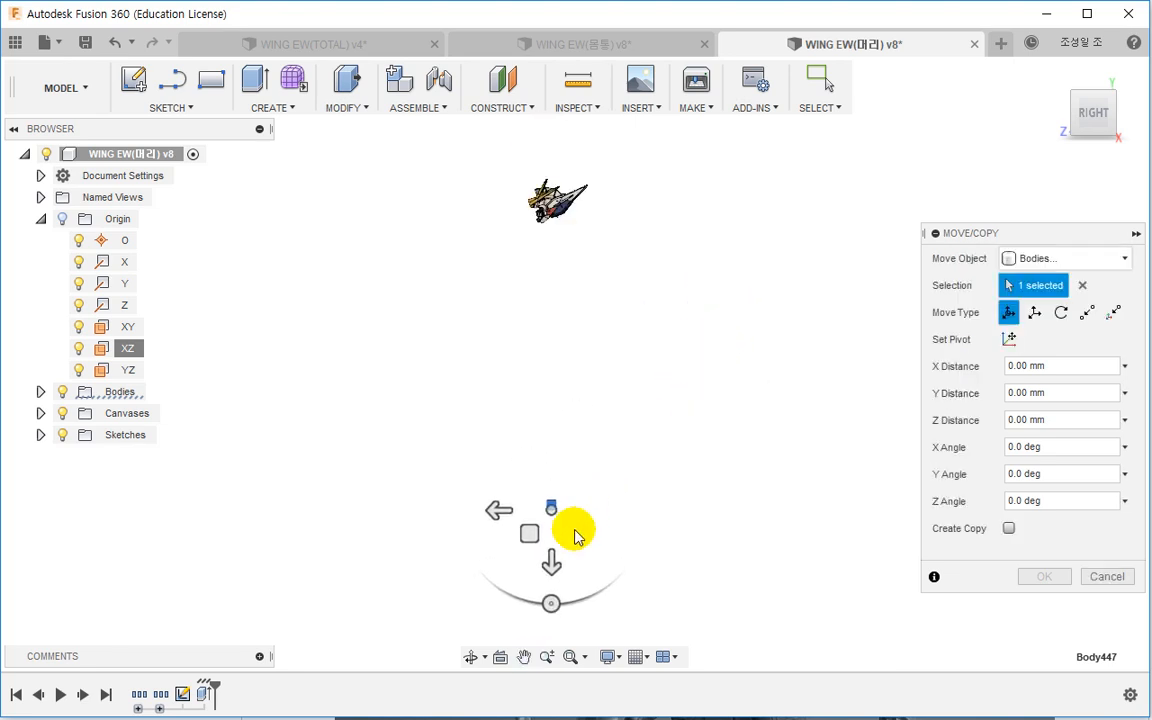
left_click_drag(551, 565, 576, 252)
scroll(550, 200, "up", 5)
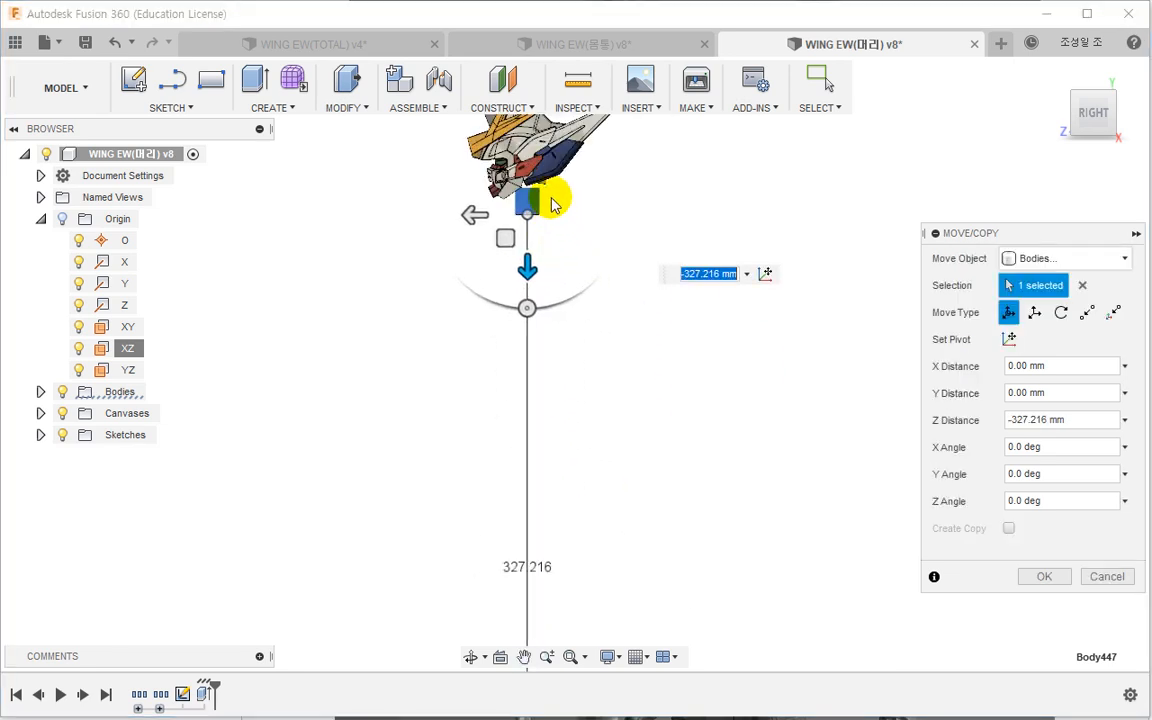
scroll(527, 334, "up", 4)
left_click_drag(476, 437, 482, 343)
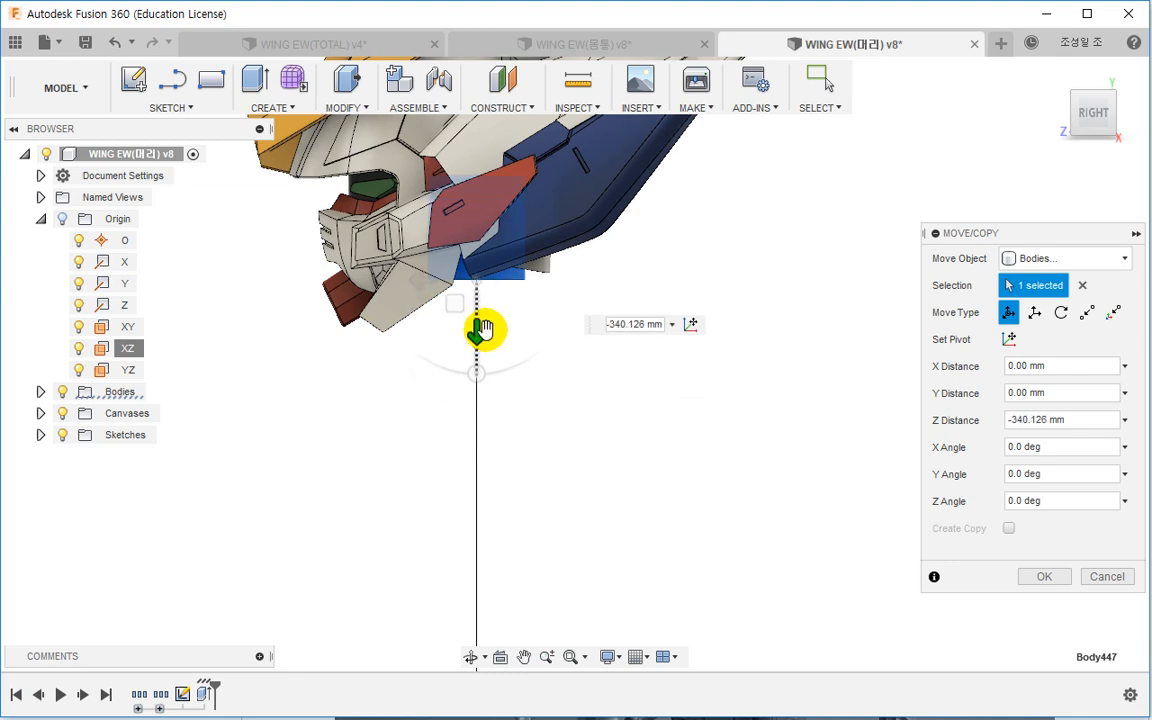
middle_click_drag(482, 328, 170, 340, "shift")
left_click(1045, 577)
Step: Start a sketch on the cylinder's underside and draw a 12 mm diameter circle centered on it
scroll(522, 494, "up", 4)
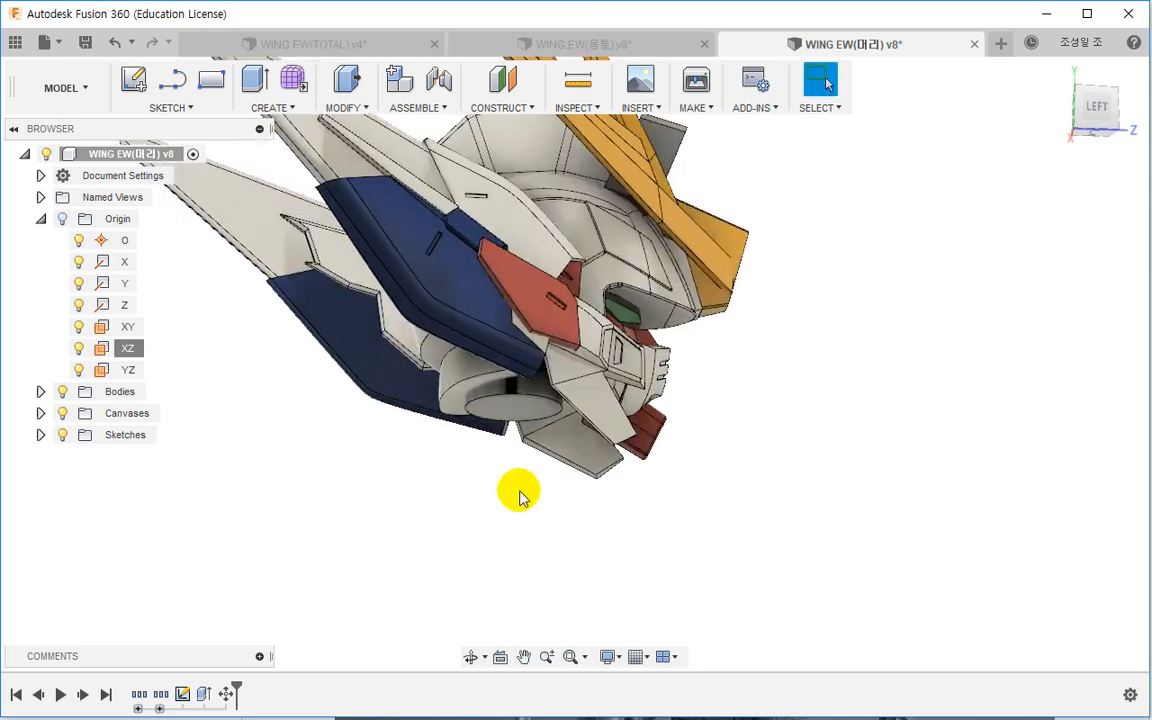
right_click(524, 393)
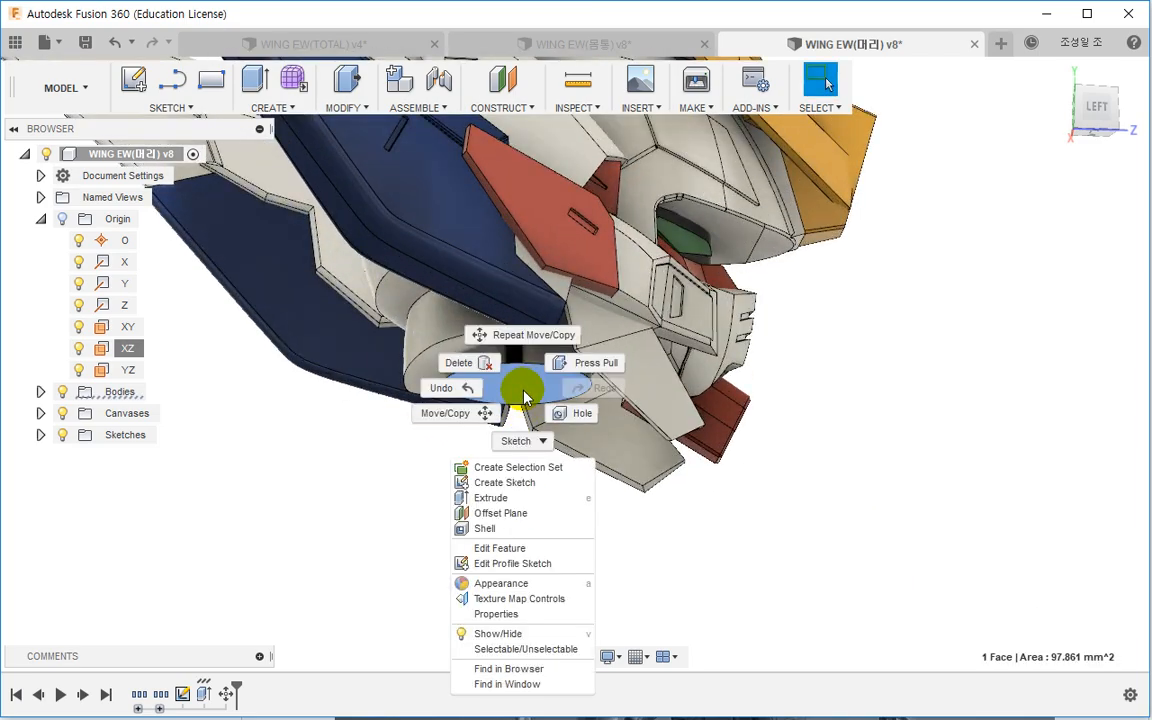
left_click(503, 479)
scroll(563, 388, "up", 3)
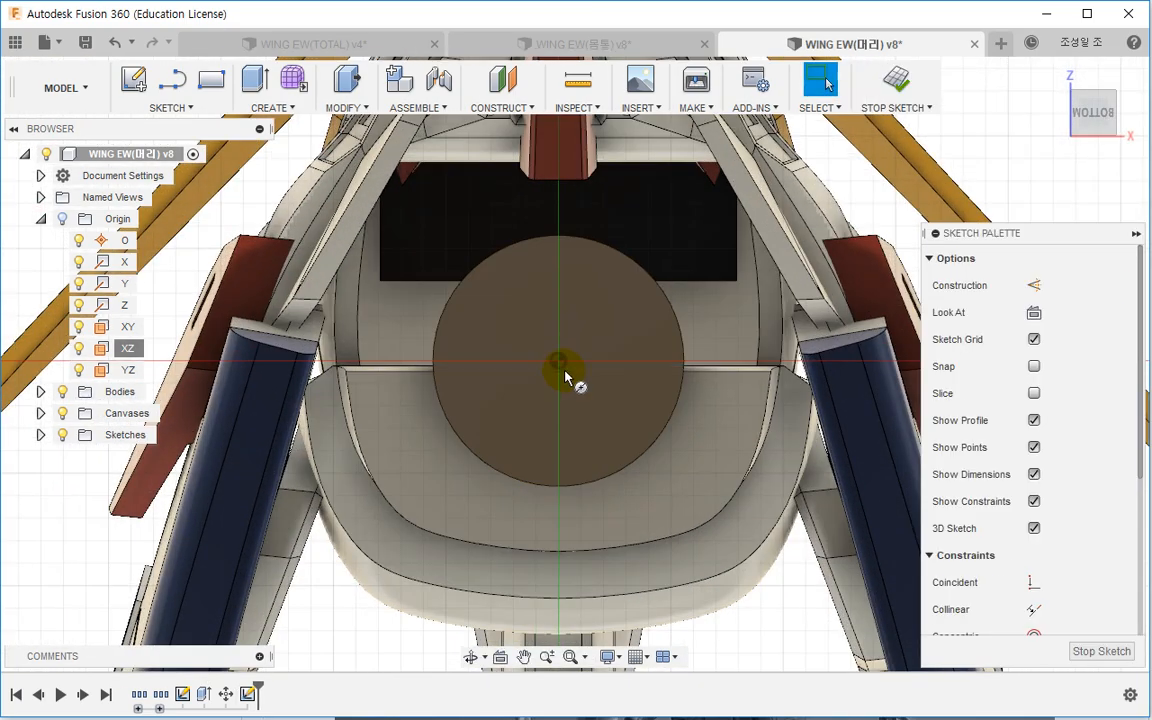
key("c")
left_click(558, 362)
type("1")
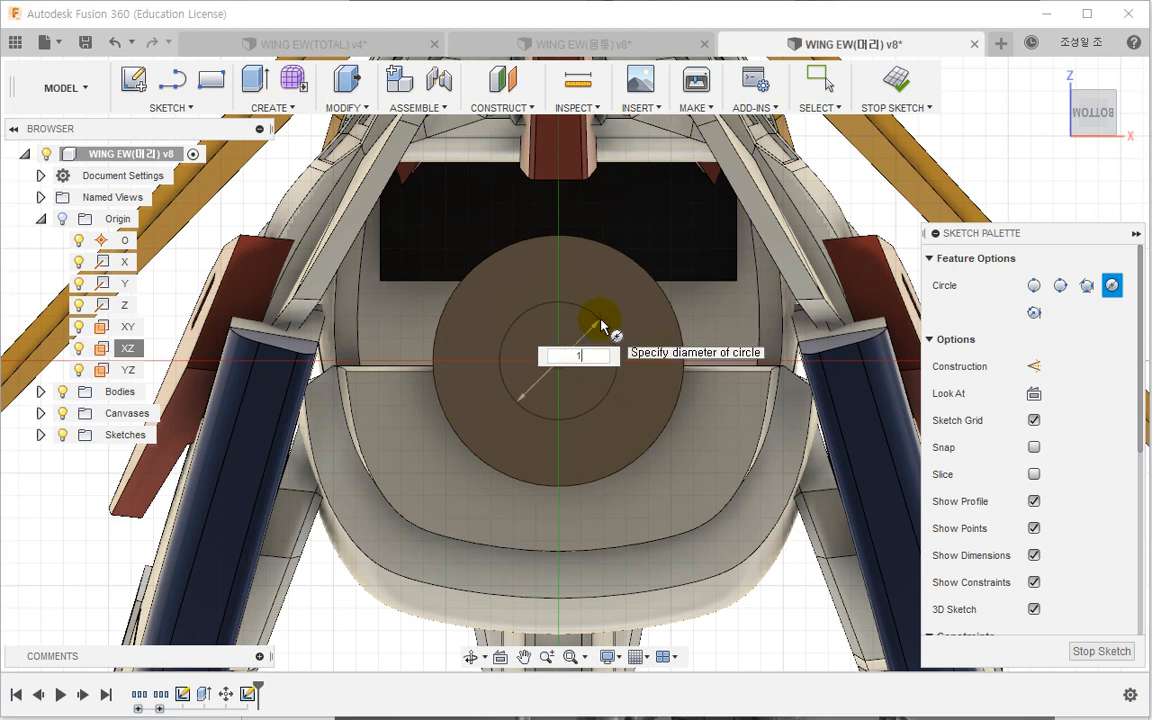
type("2")
key("Return")
key("Escape")
Step: Set the sketched circle's diameter to 7 mm
double_click(600, 318)
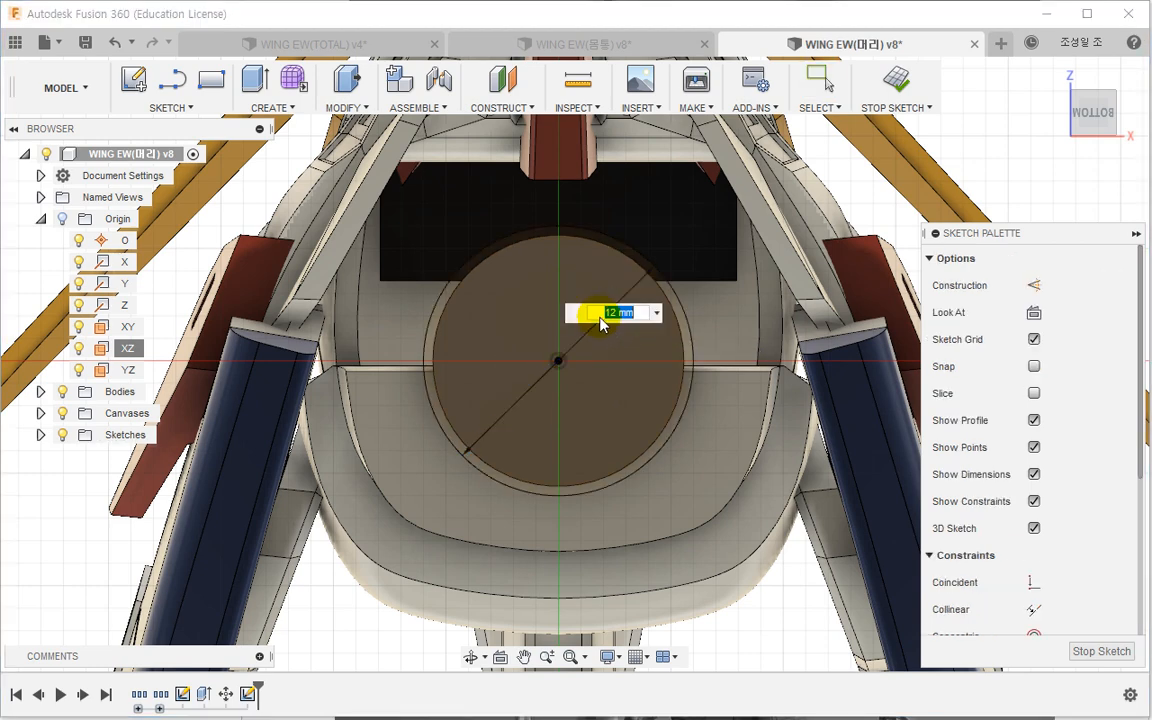
key("Return")
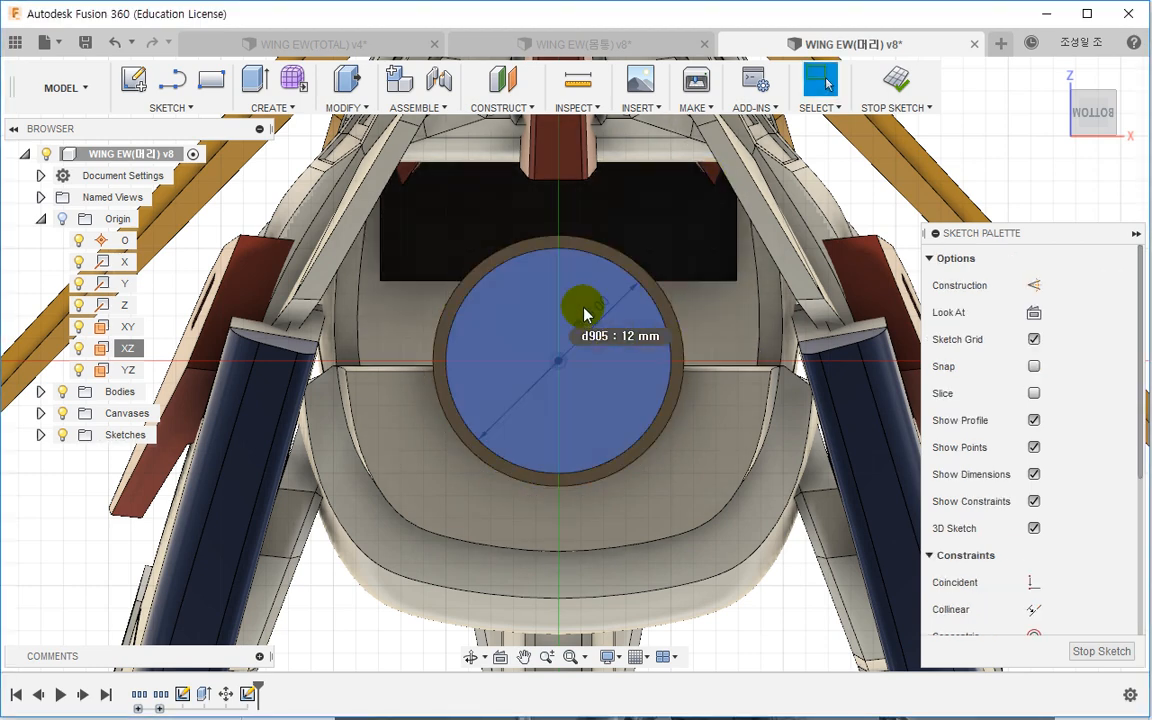
left_click(594, 320)
double_click(594, 320)
type("7")
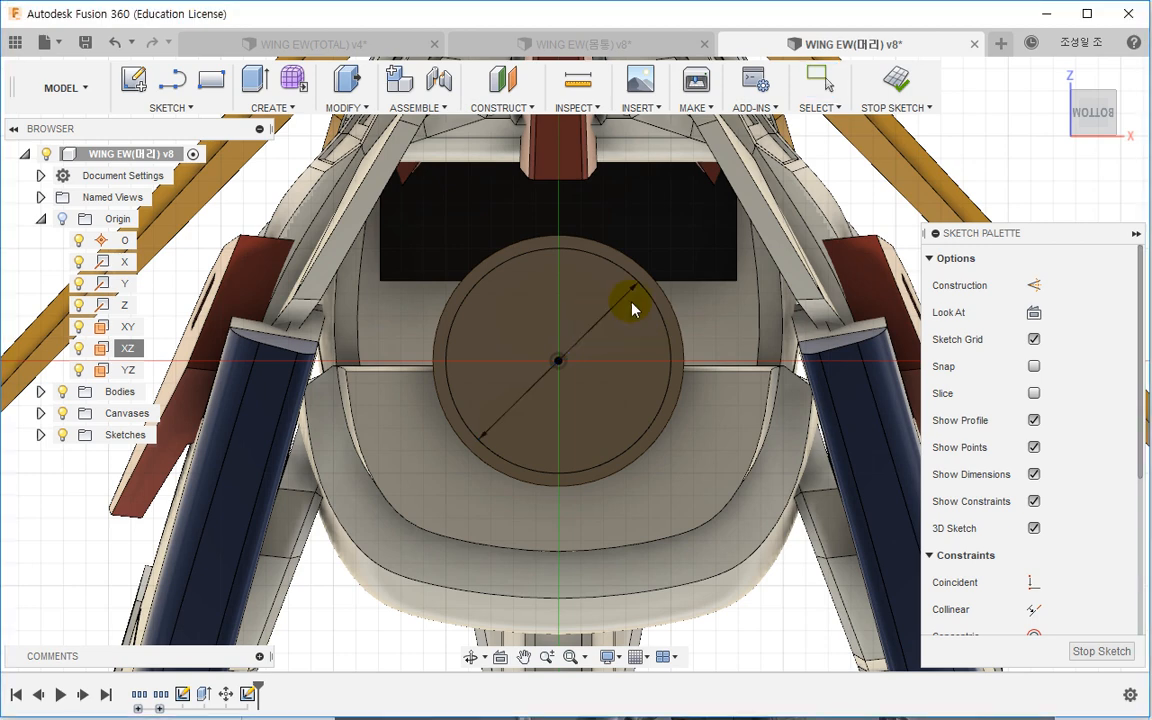
key("Return")
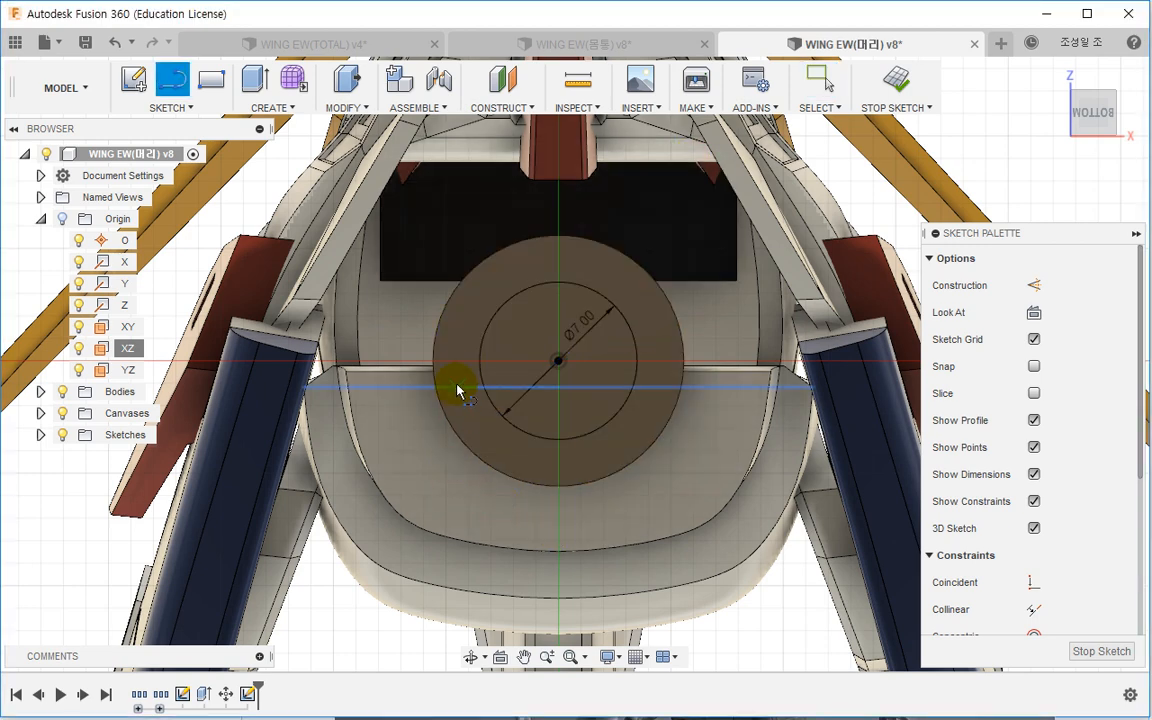
Step: Draw a horizontal line across the 7 mm circle and constrain its midpoint to the circle's center
left_click(460, 344)
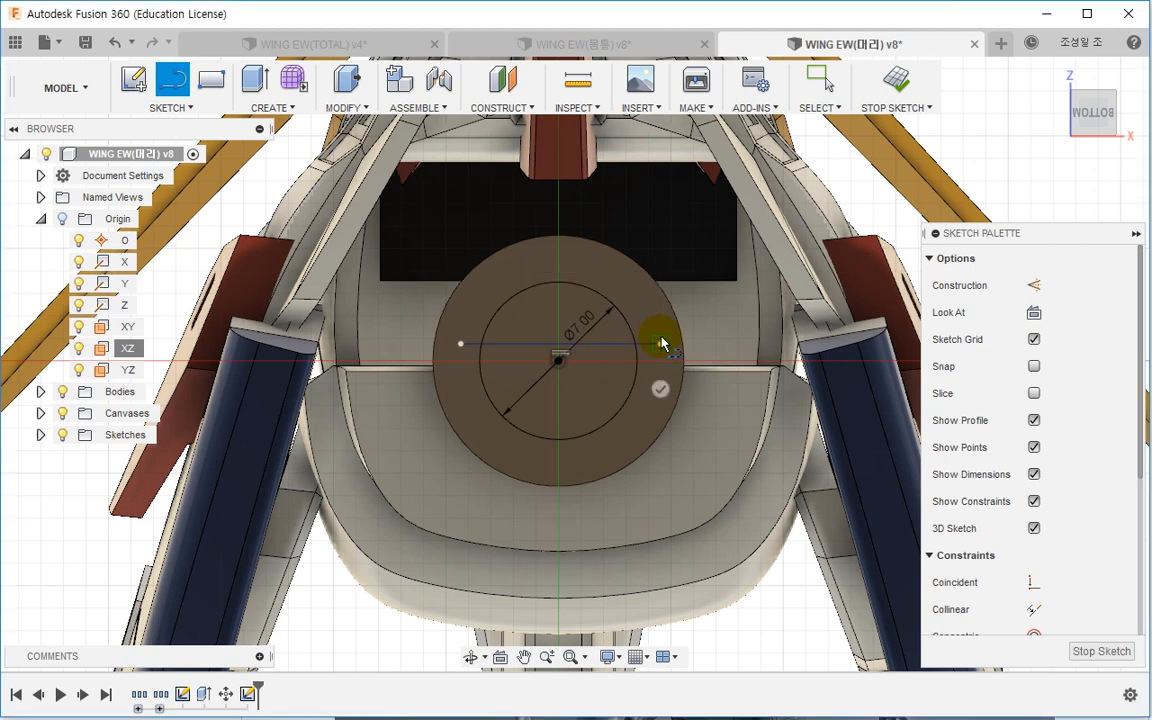
left_click(468, 346)
key("Escape")
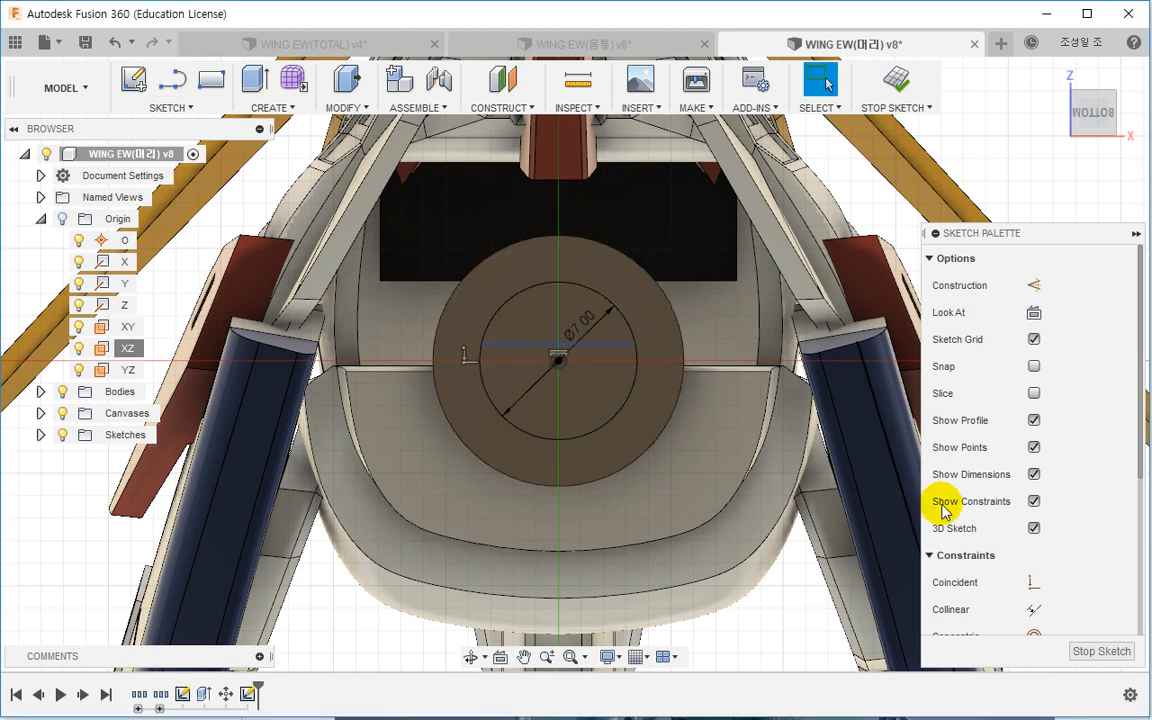
scroll(1072, 541, "down", 3)
left_click(1033, 447)
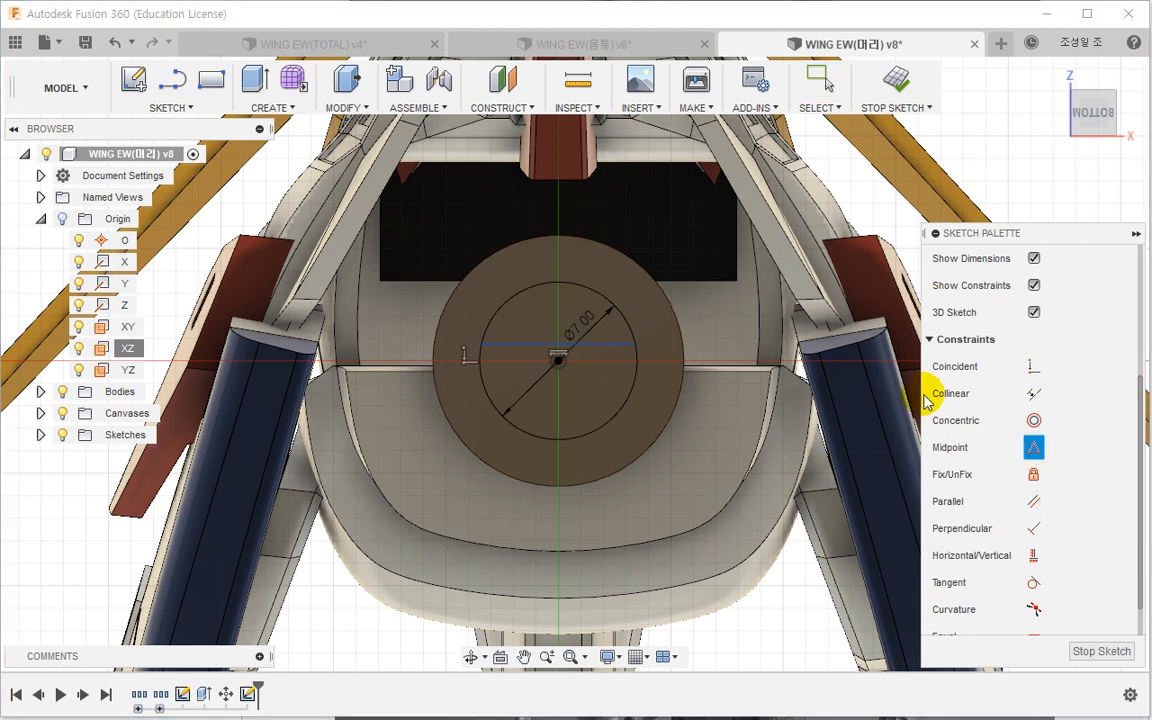
left_click(552, 352)
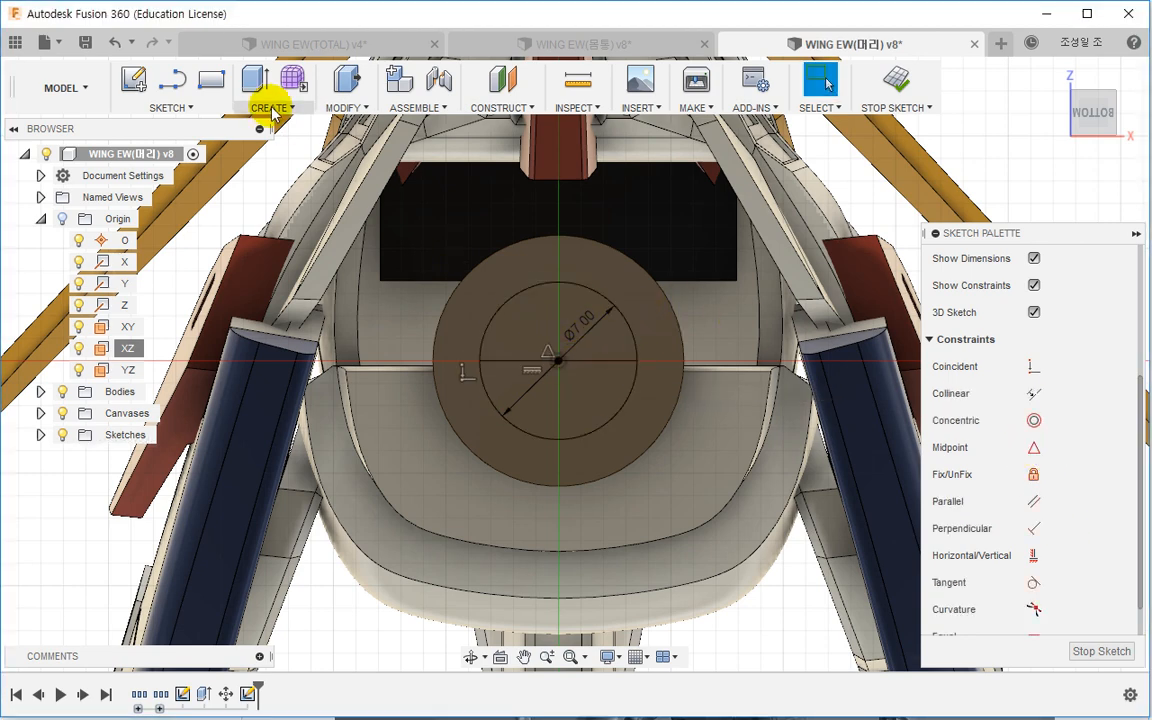
Step: Revolve the front half of the circle 360 degrees about the horizontal line as a cut, forming a spherical socket in the cylinder
left_click(345, 104)
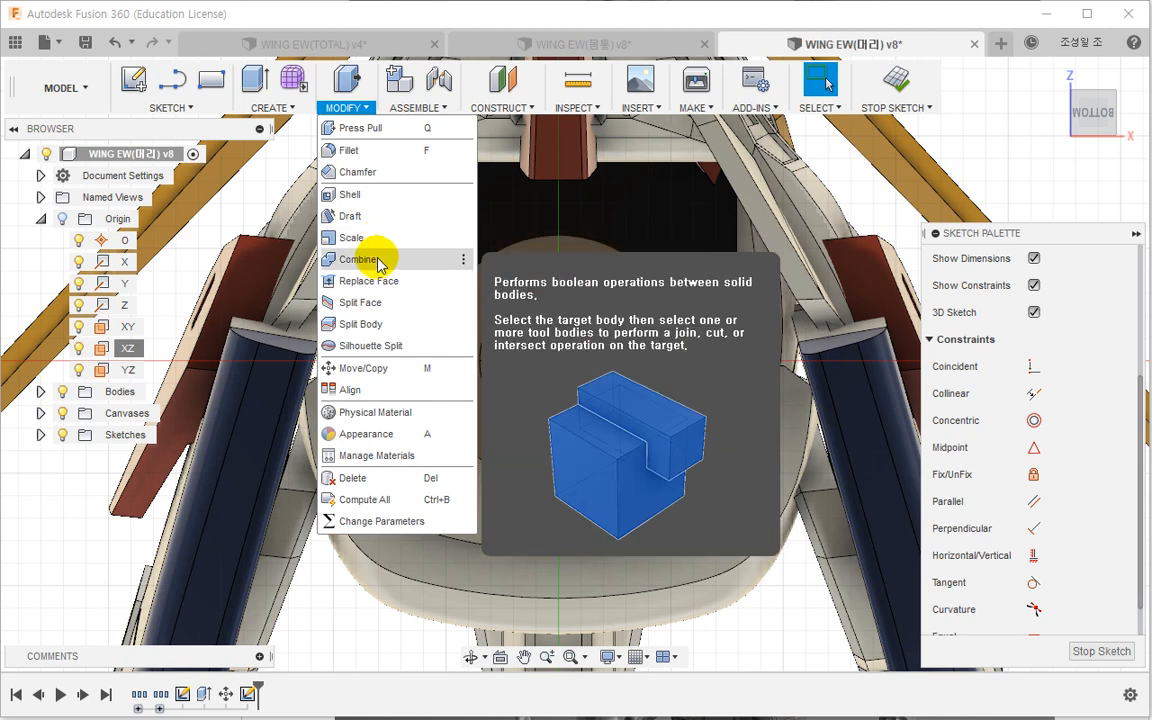
left_click(262, 106)
left_click(273, 194)
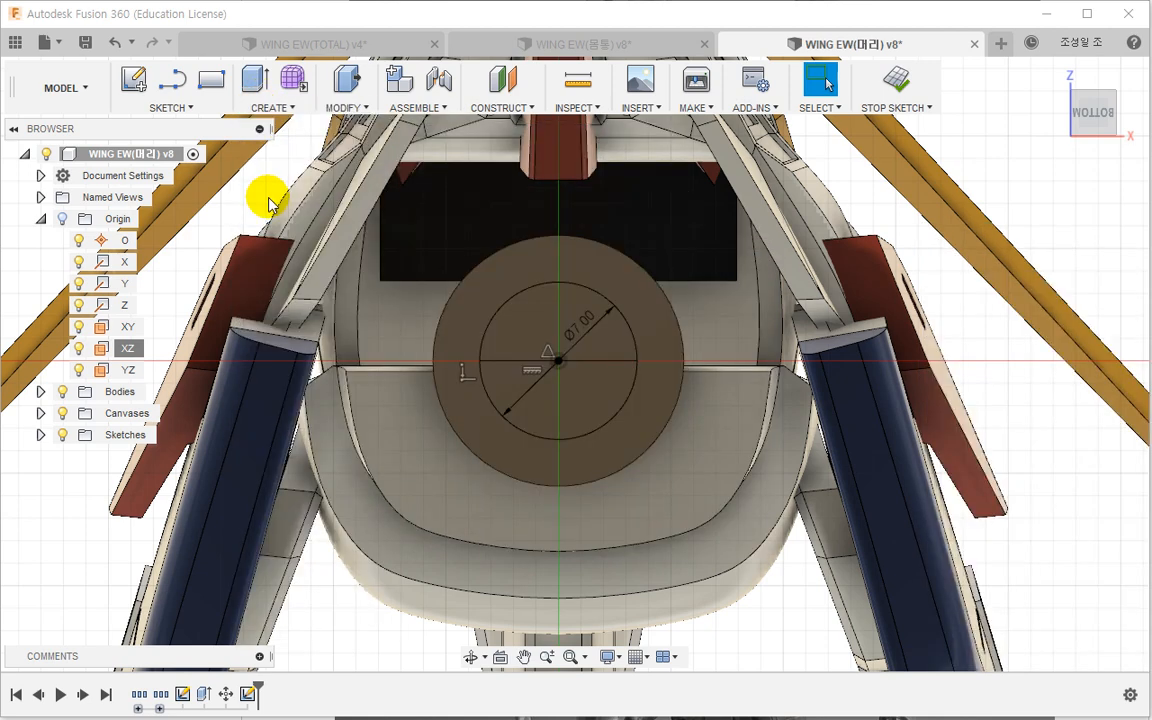
left_click(565, 325)
left_click(1000, 290)
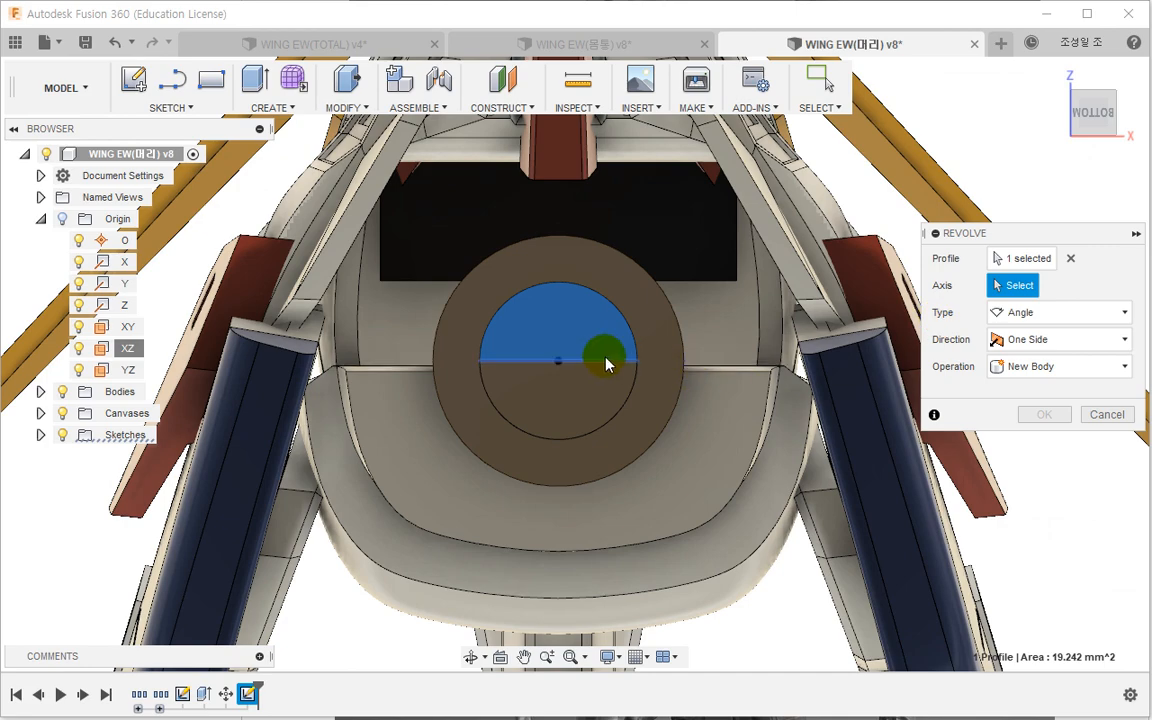
left_click(606, 361)
left_click(1040, 472)
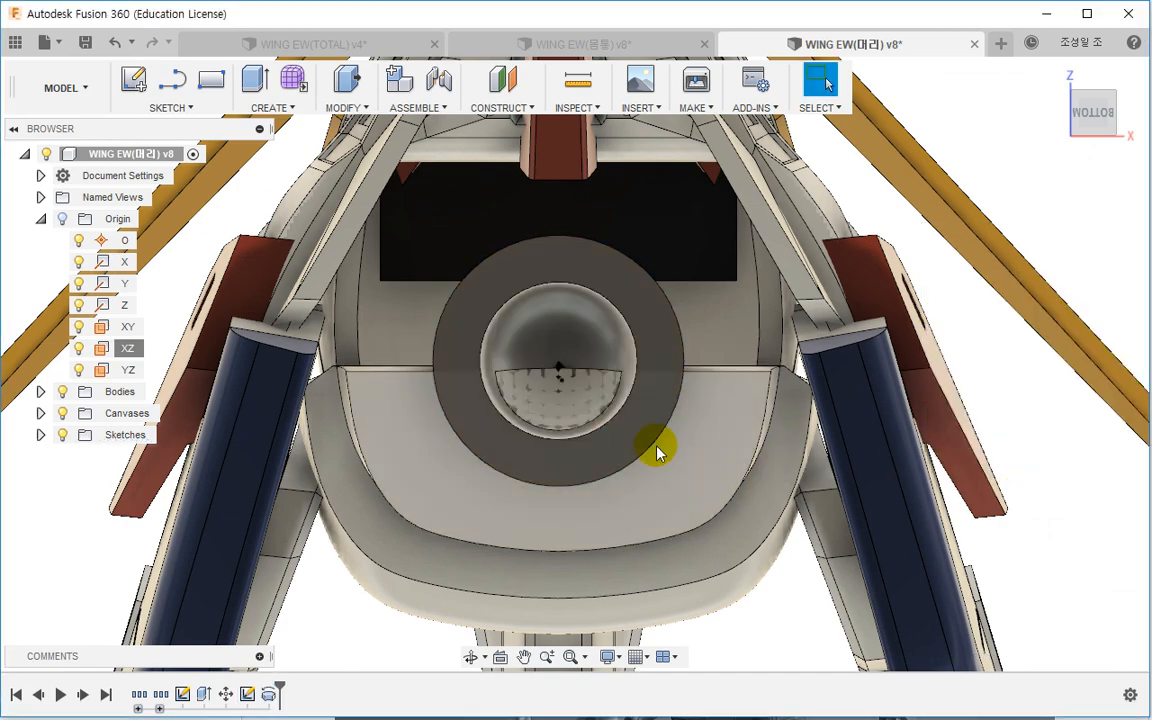
Step: Edit the spherical revolve cut in the head's neck cylinder to exclude Body415 from the objects to cut
middle_click_drag(656, 450, 681, 450, "shift")
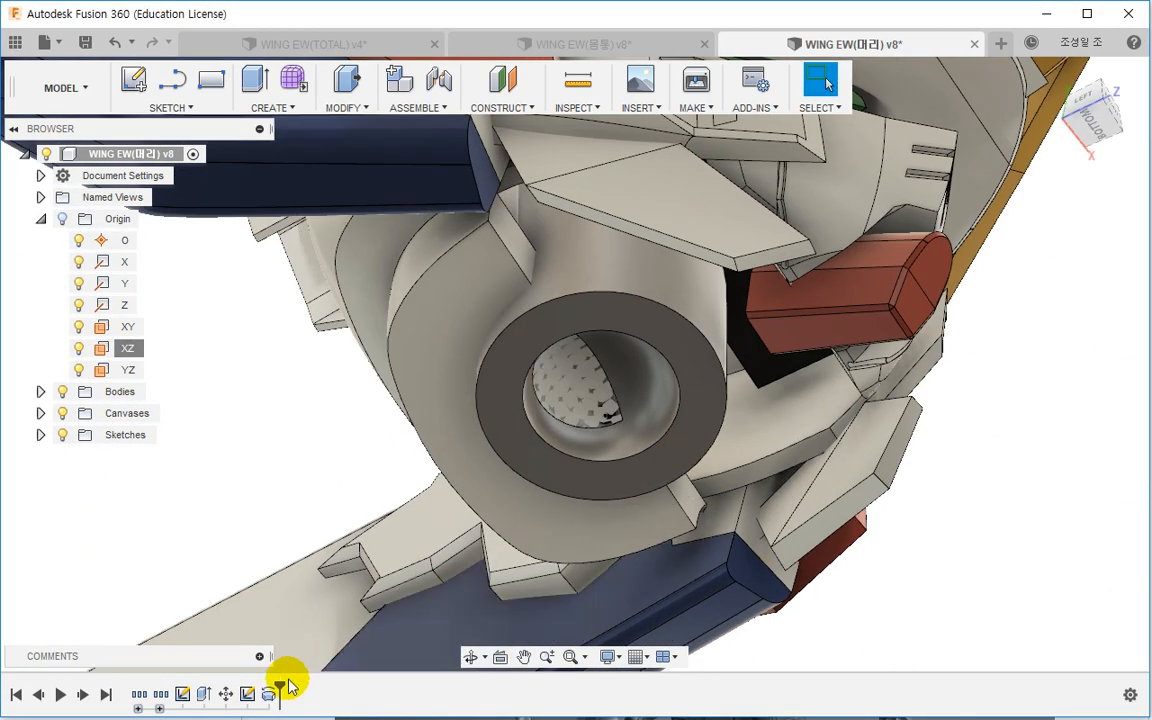
double_click(270, 690)
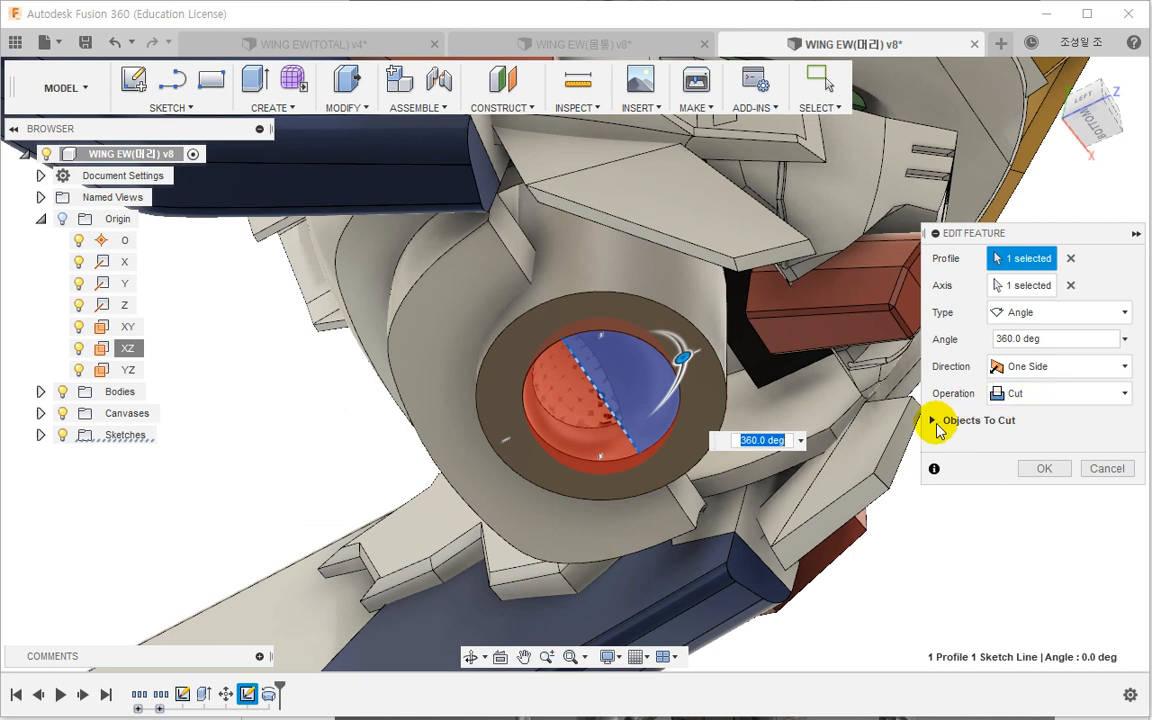
left_click(933, 421)
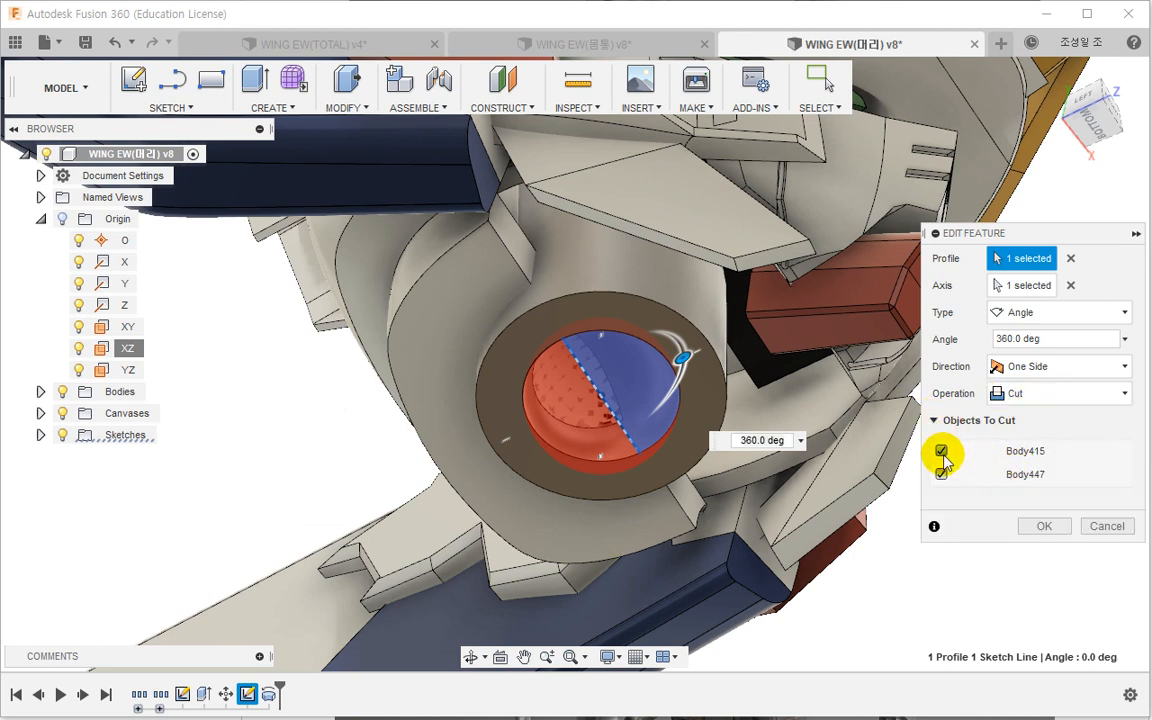
left_click(941, 452)
left_click(1018, 530)
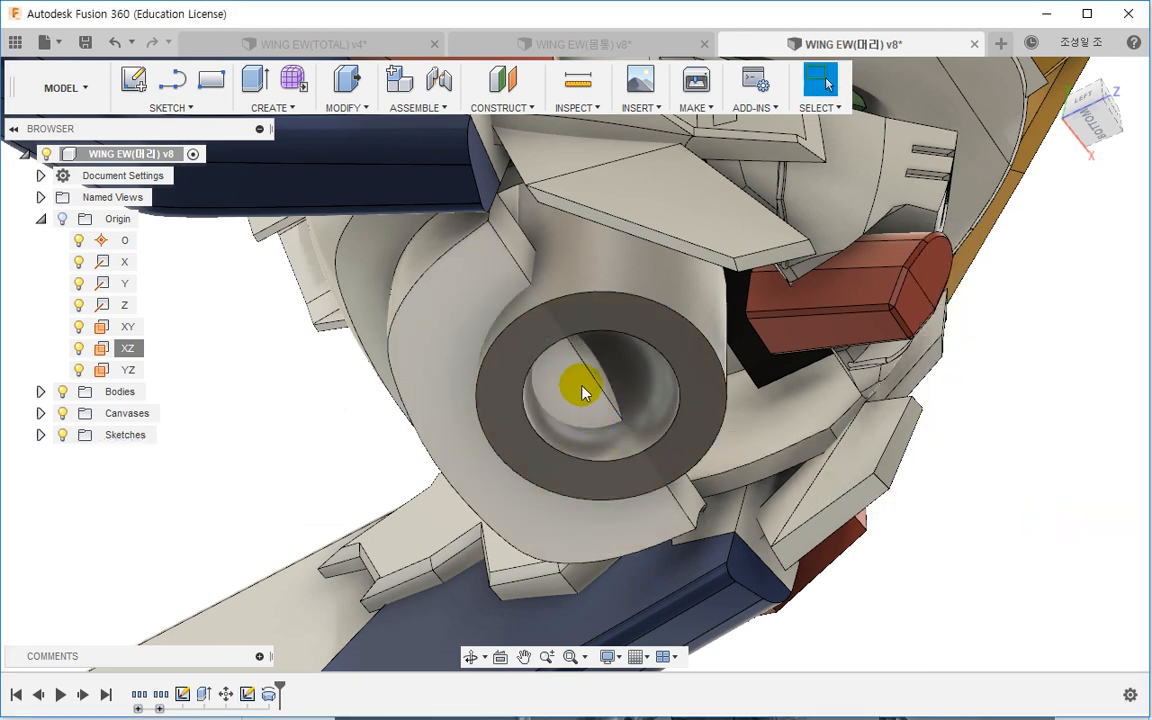
middle_click_drag(581, 386, 333, 478, "shift")
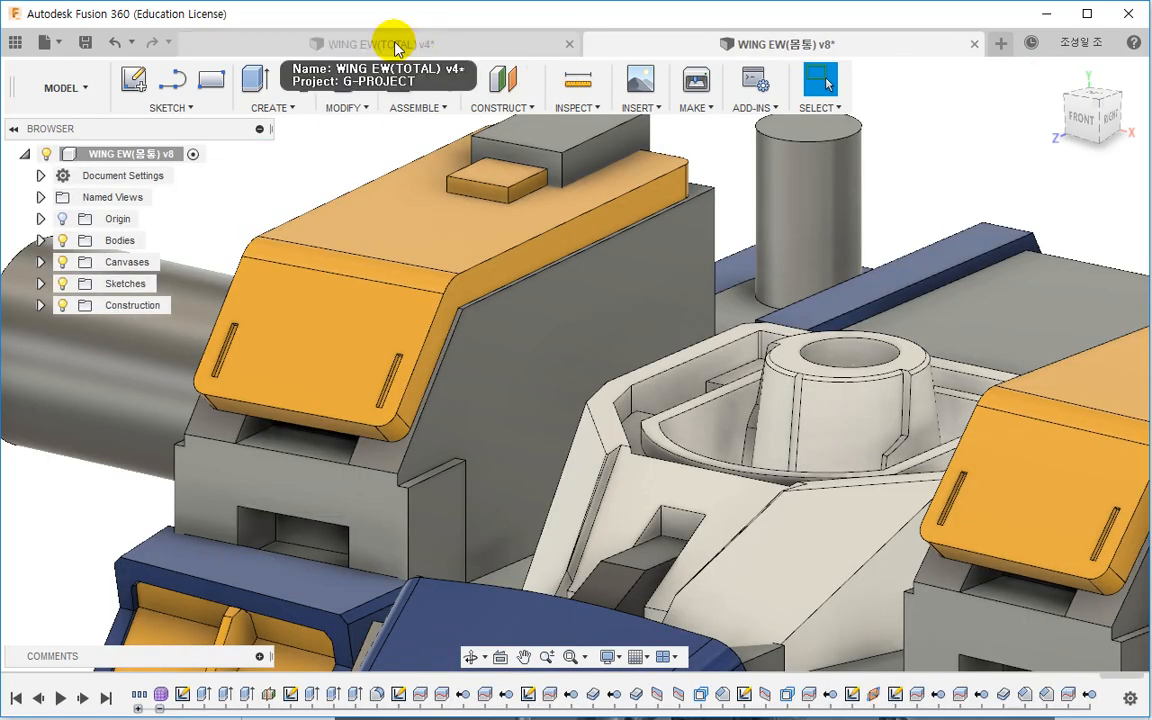
Step: Switch to the WING EW(TOTAL) assembly and update the linked head component to its latest version
left_click(395, 42)
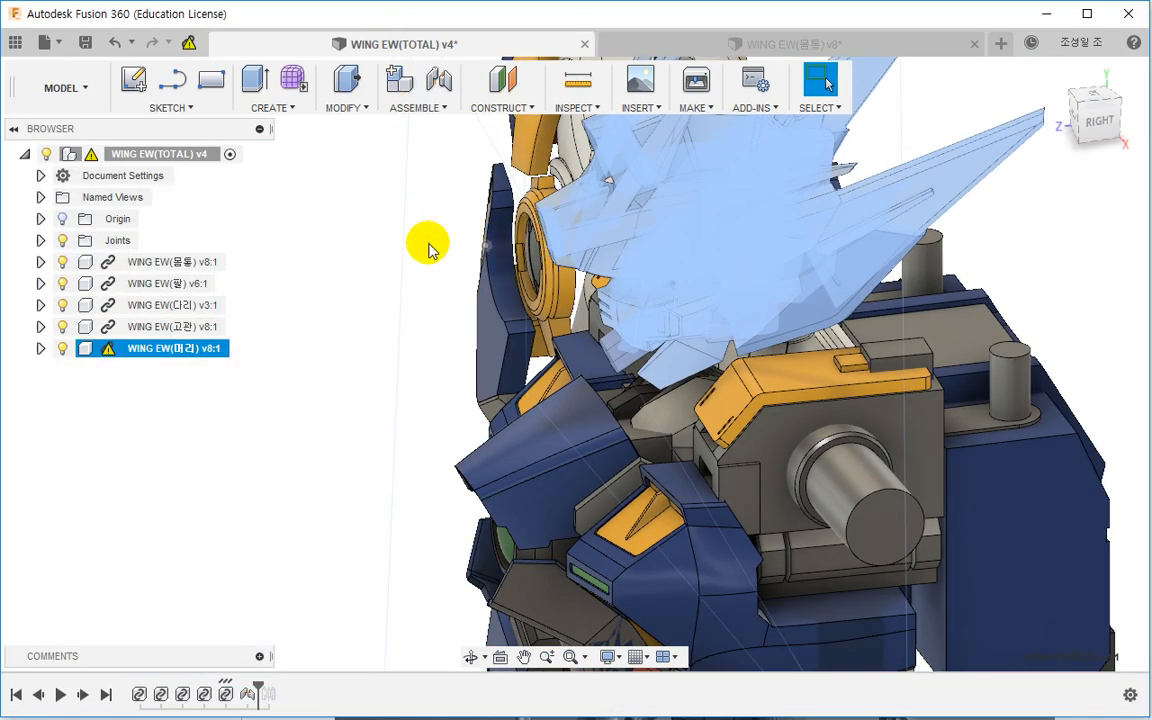
left_click(399, 285)
middle_click_drag(399, 285, 380, 233, "shift")
middle_click_drag(380, 233, 371, 294)
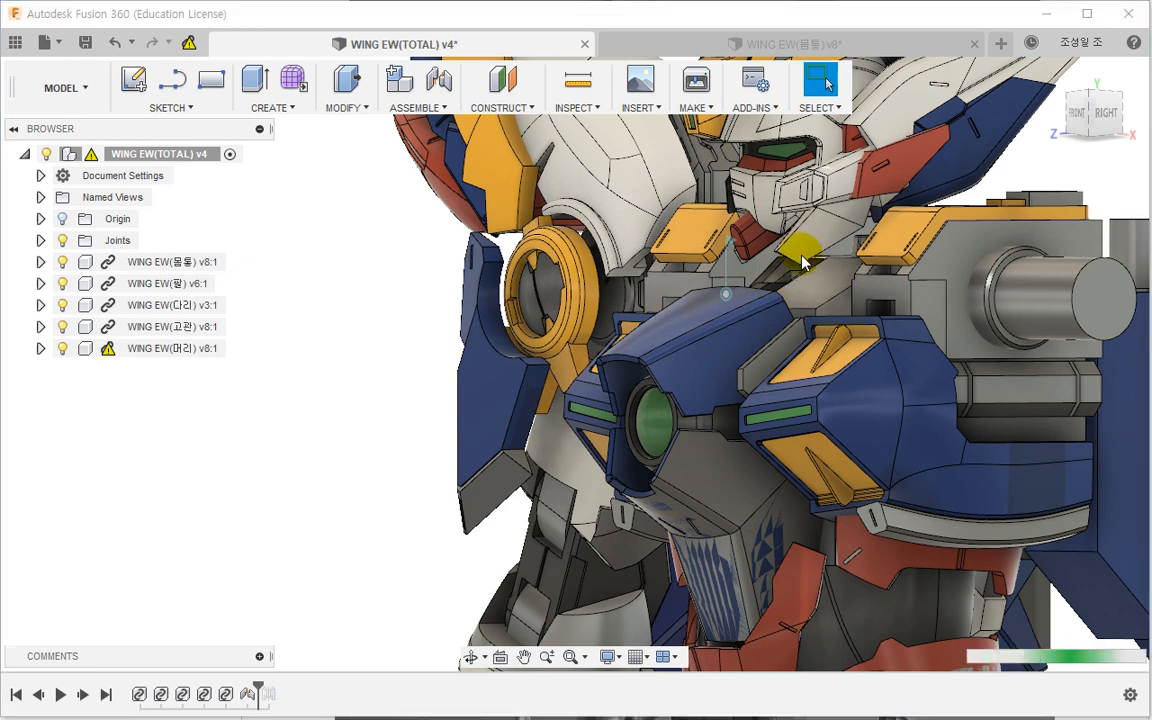
middle_click_drag(803, 263, 697, 338, "shift")
Step: Move the head component up and forward, clear of the body, in the right side view
left_click(1106, 116)
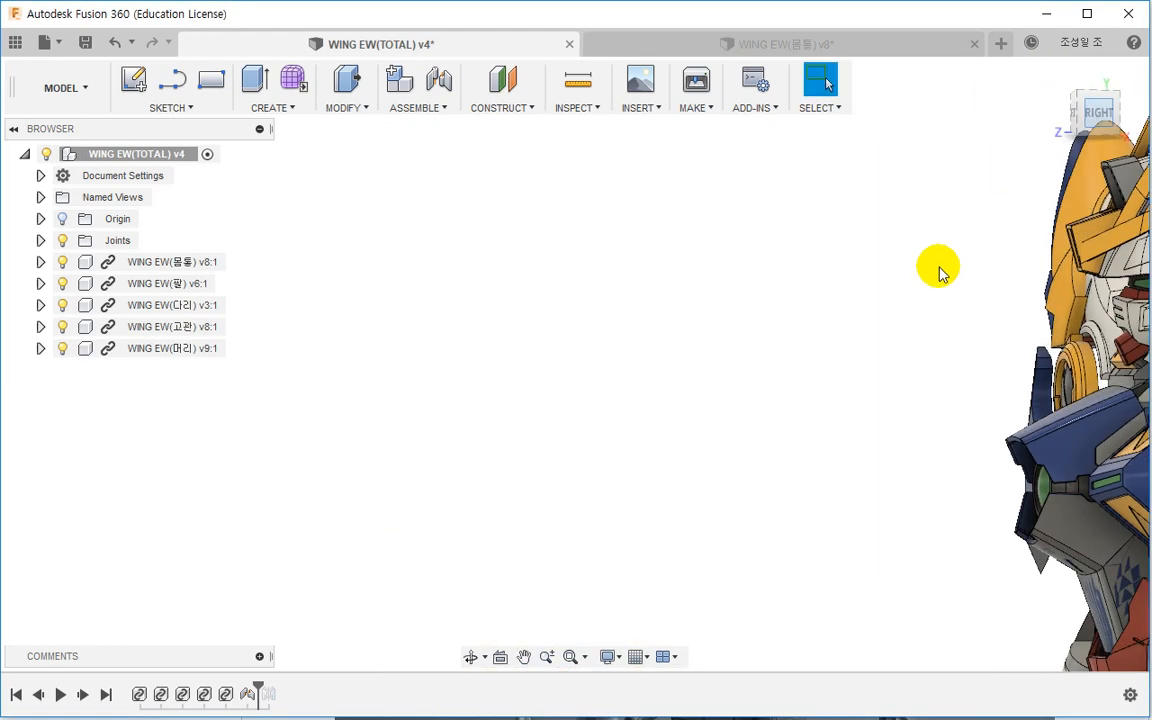
middle_click_drag(939, 270, 457, 494)
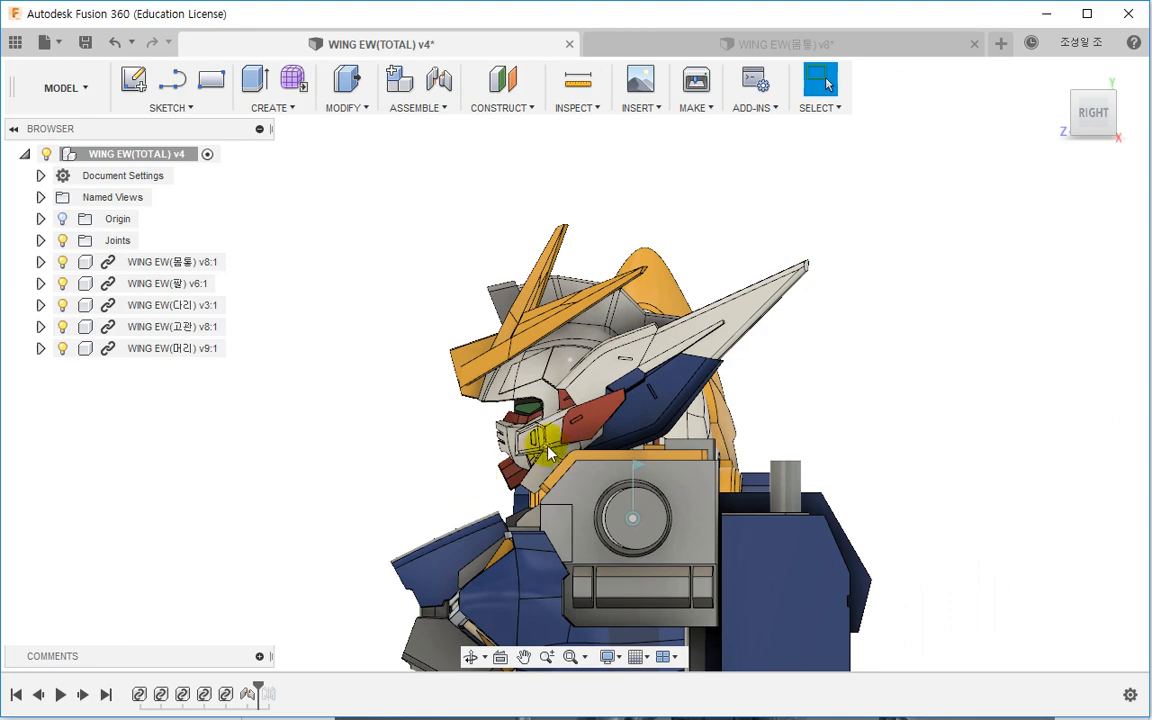
left_click_drag(548, 452, 476, 355)
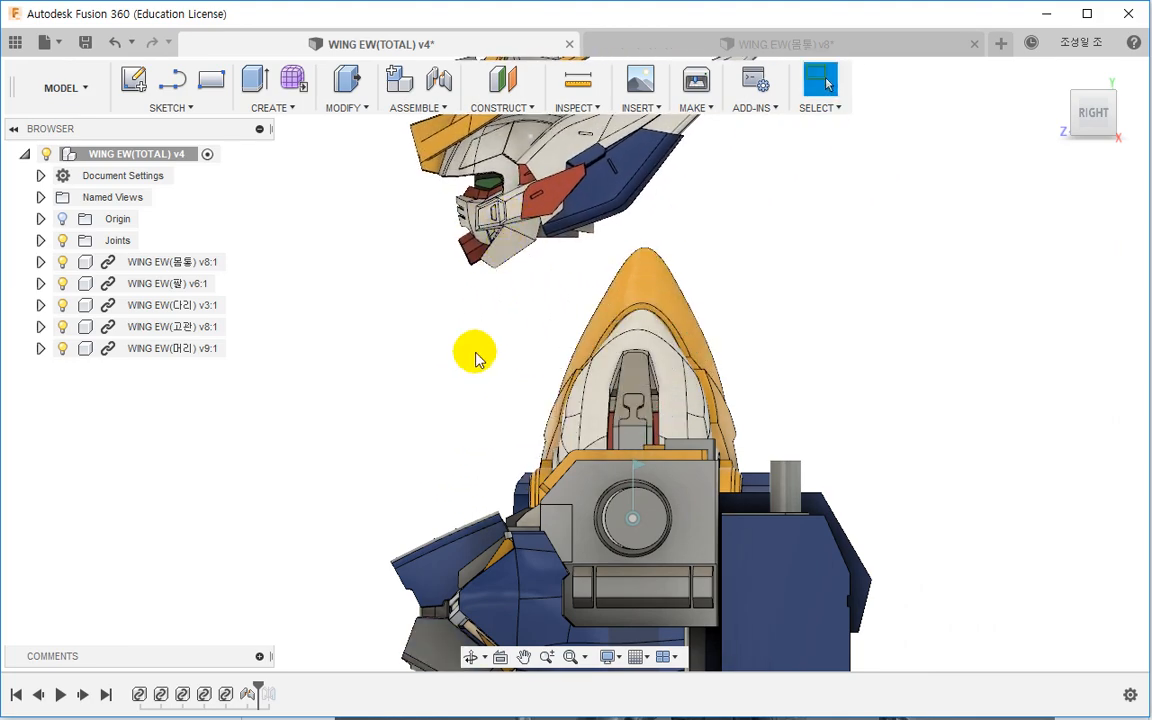
middle_click_drag(476, 355, 548, 442, "shift")
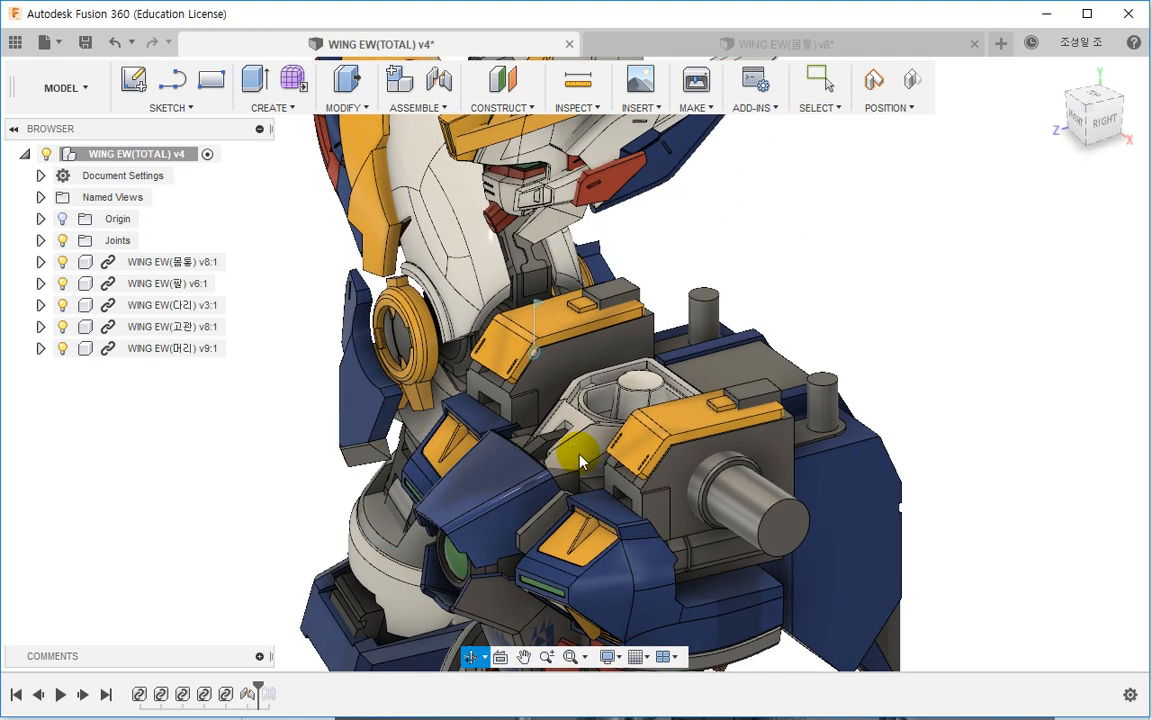
Step: Save and close the WING EW(몸통) document and update the body component in the WING EW(TOTAL) assembly to its latest version
left_click(697, 43)
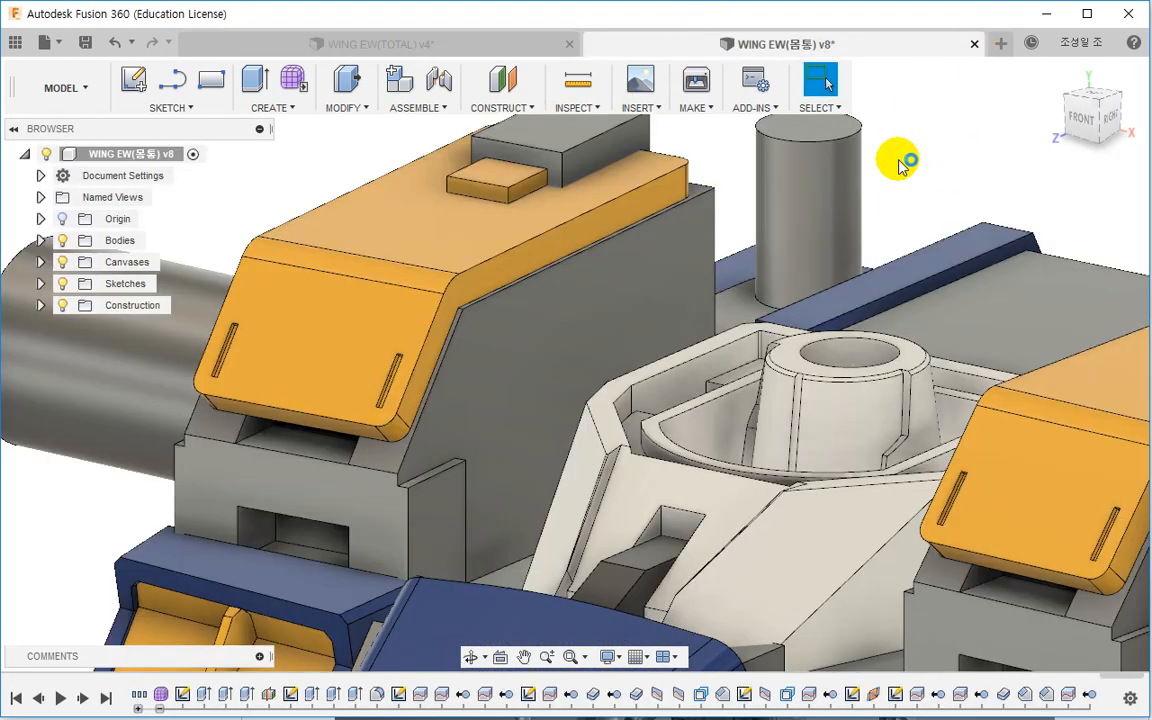
key("ctrl+w")
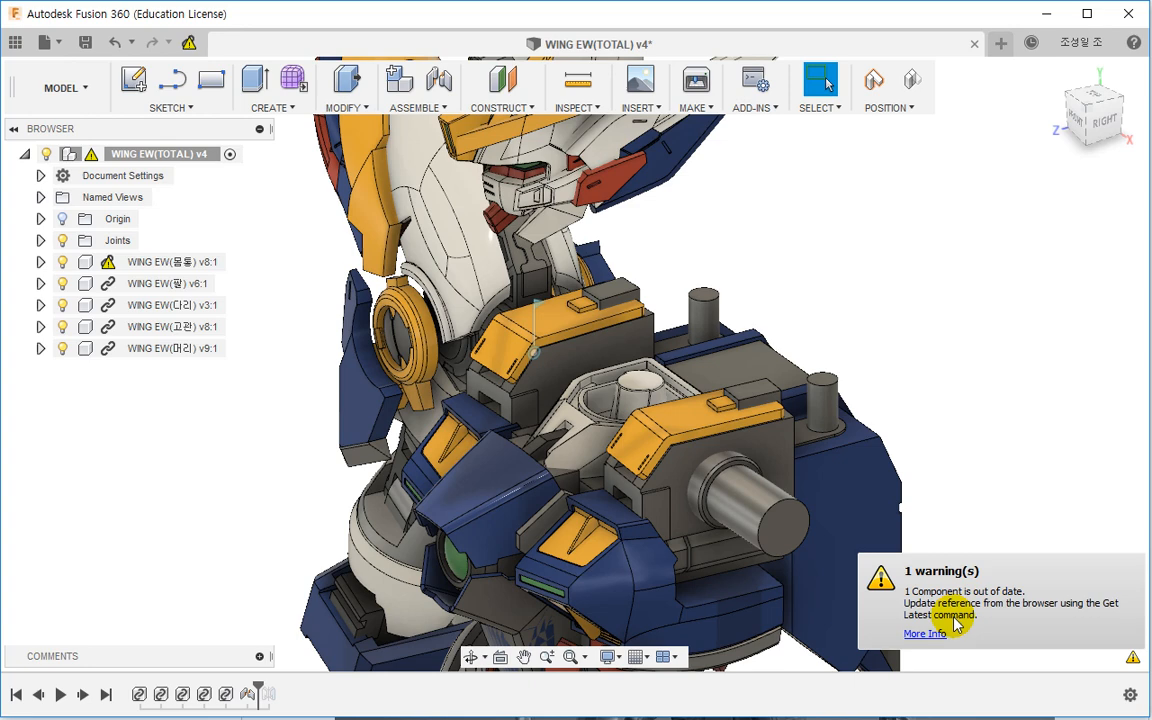
left_click(160, 261)
right_click(160, 261)
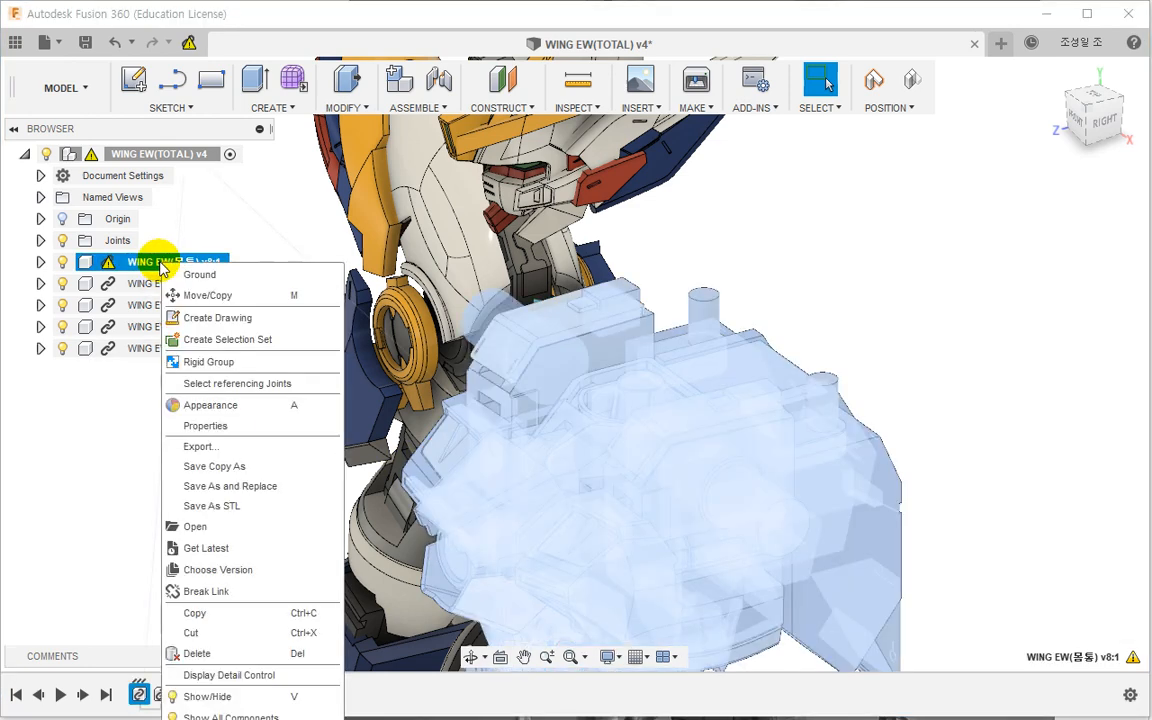
left_click(219, 548)
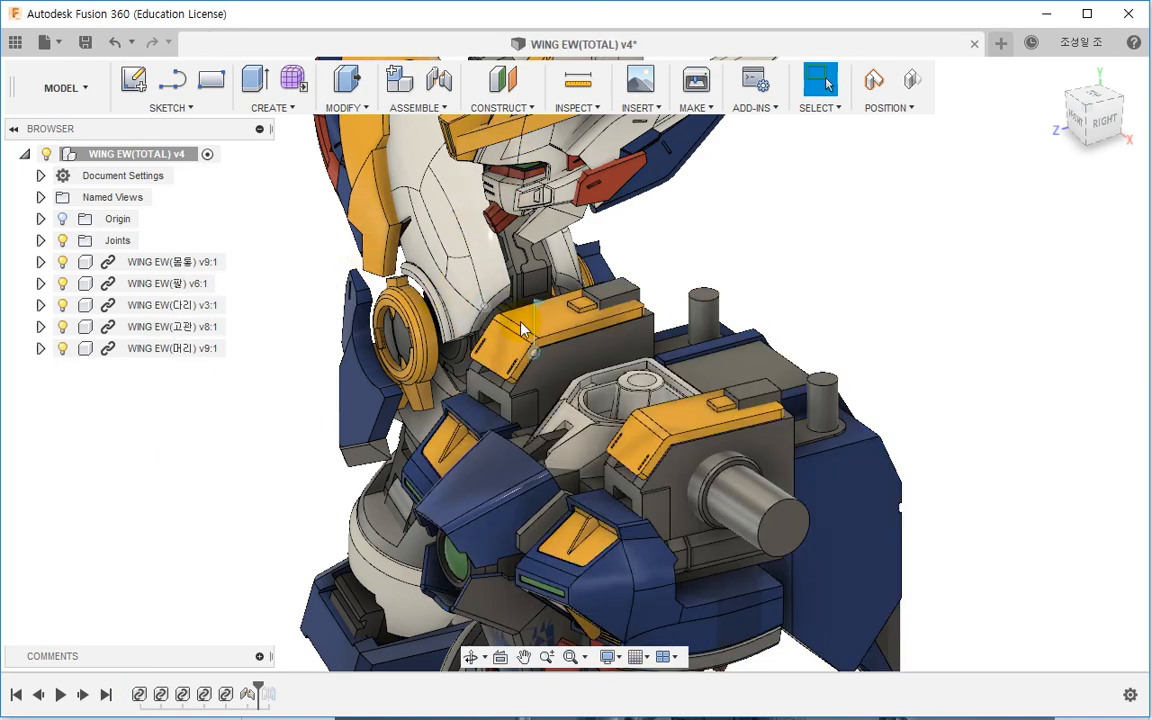
Step: Start a joint from the socket in the head's neck cylinder to the socket in the body's neck post, capturing the head's position
middle_click_drag(675, 367, 617, 267, "shift")
middle_click_drag(637, 135, 605, 260)
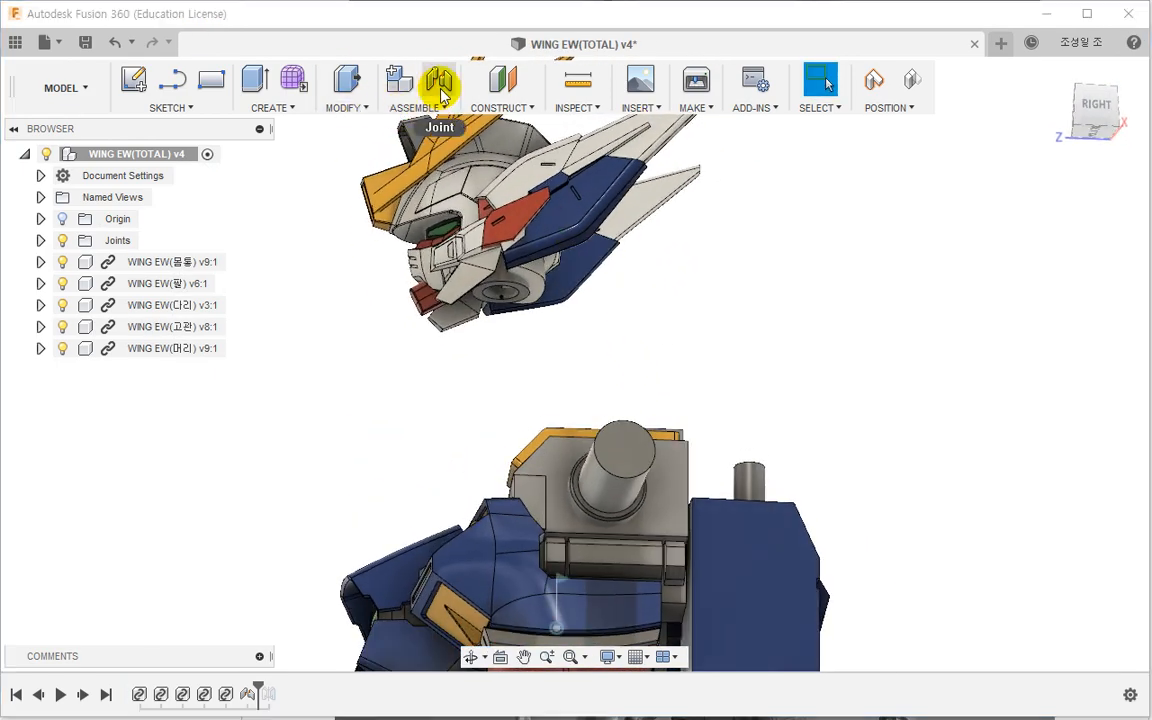
left_click(439, 80)
left_click(585, 380)
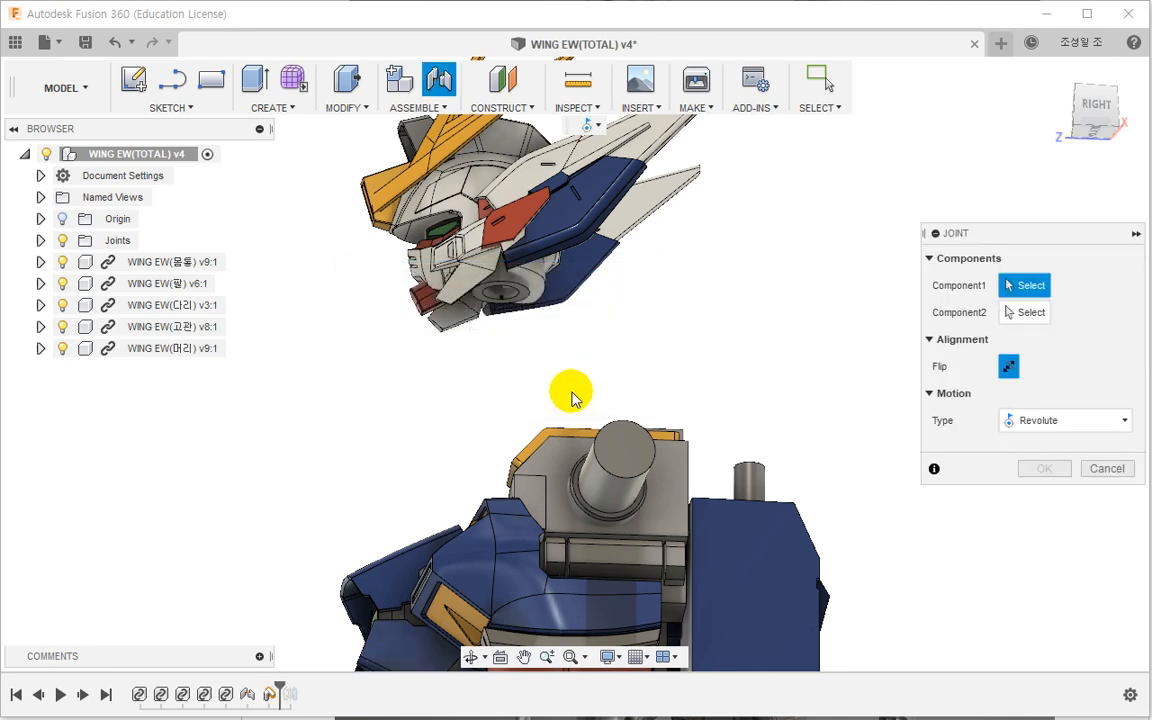
middle_click_drag(571, 393, 563, 337, "shift")
scroll(500, 280, "up", 5)
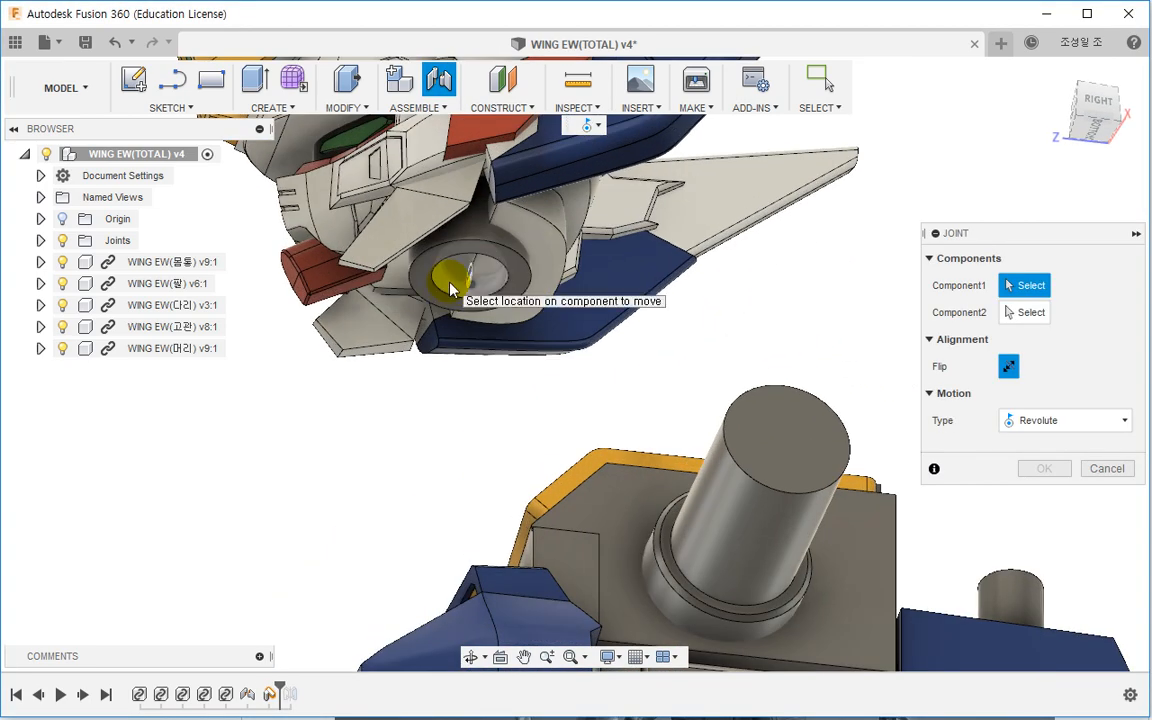
left_click(450, 285)
middle_click_drag(452, 283, 650, 510, "shift")
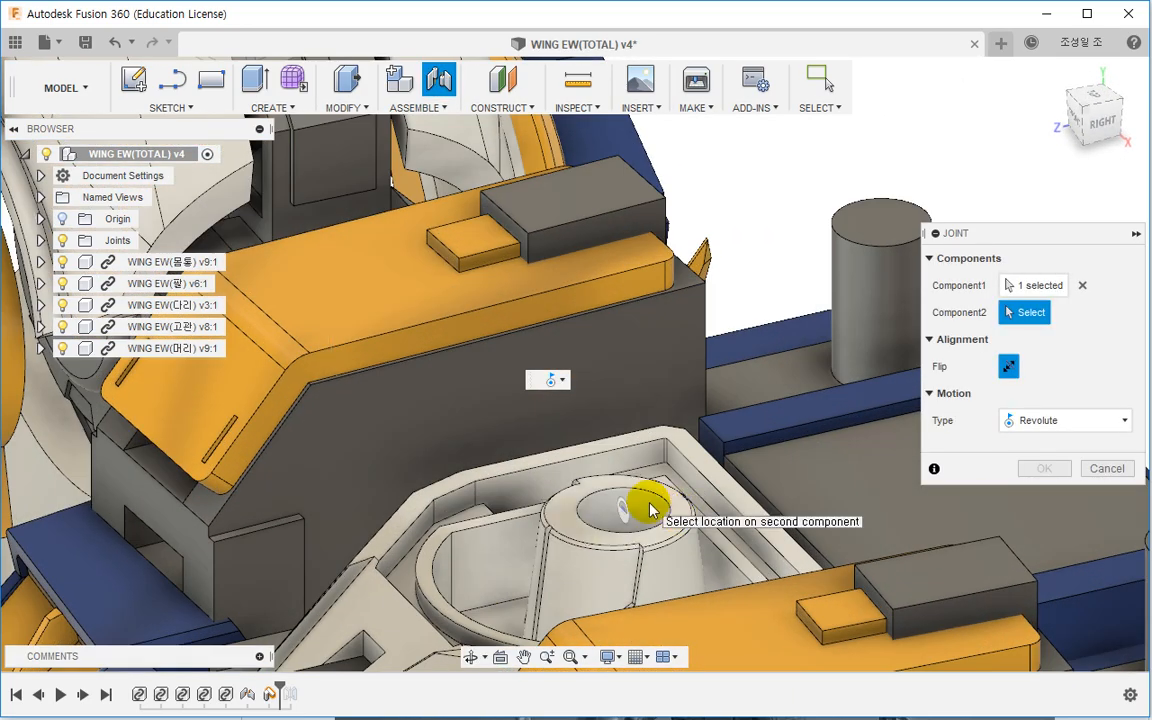
left_click(650, 510)
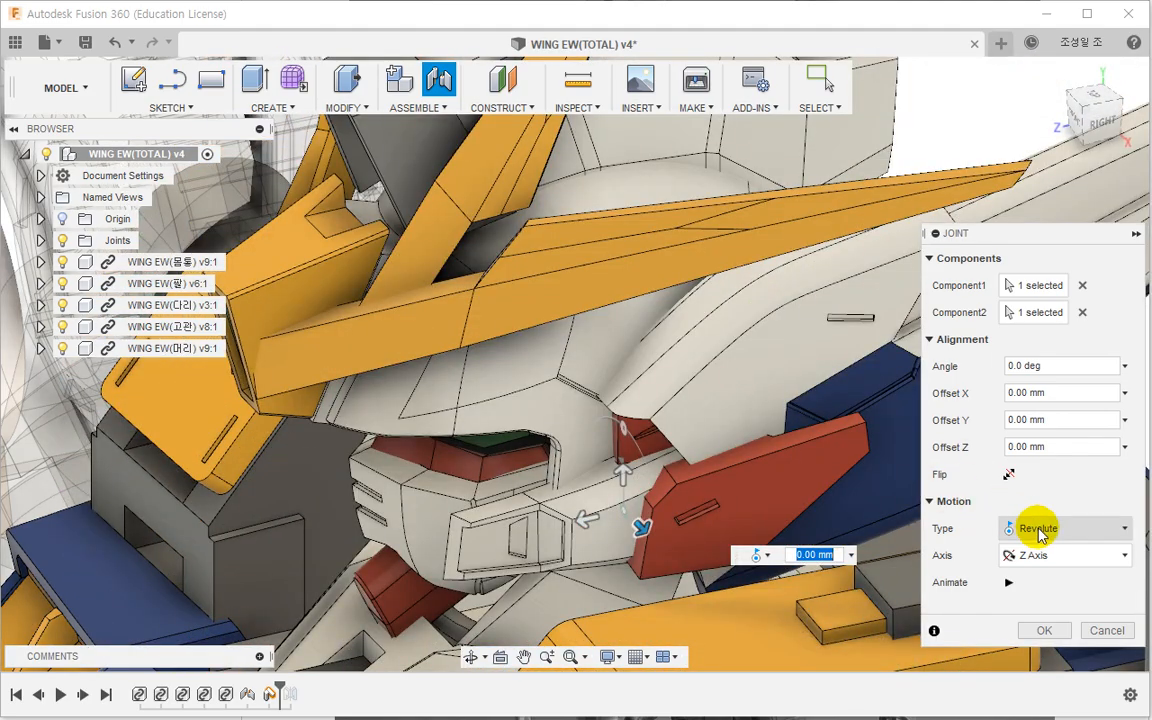
Step: Set the head-to-body joint's motion type to Ball and create the joint
left_click(1020, 528)
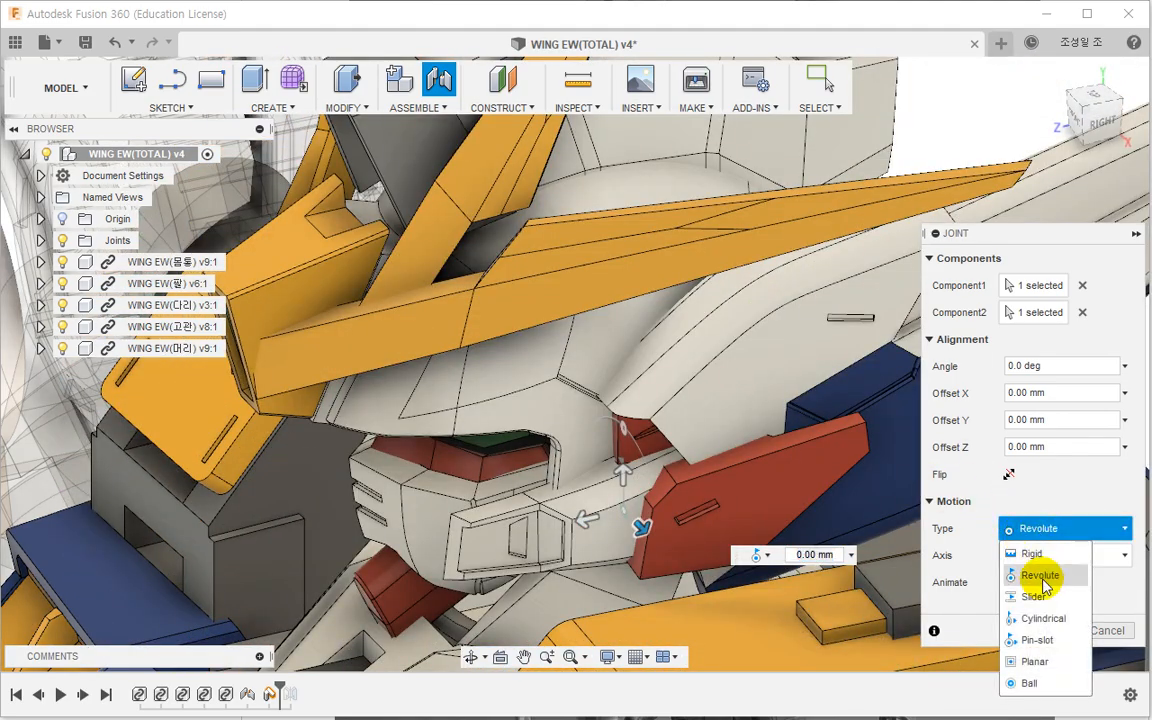
left_click(1029, 683)
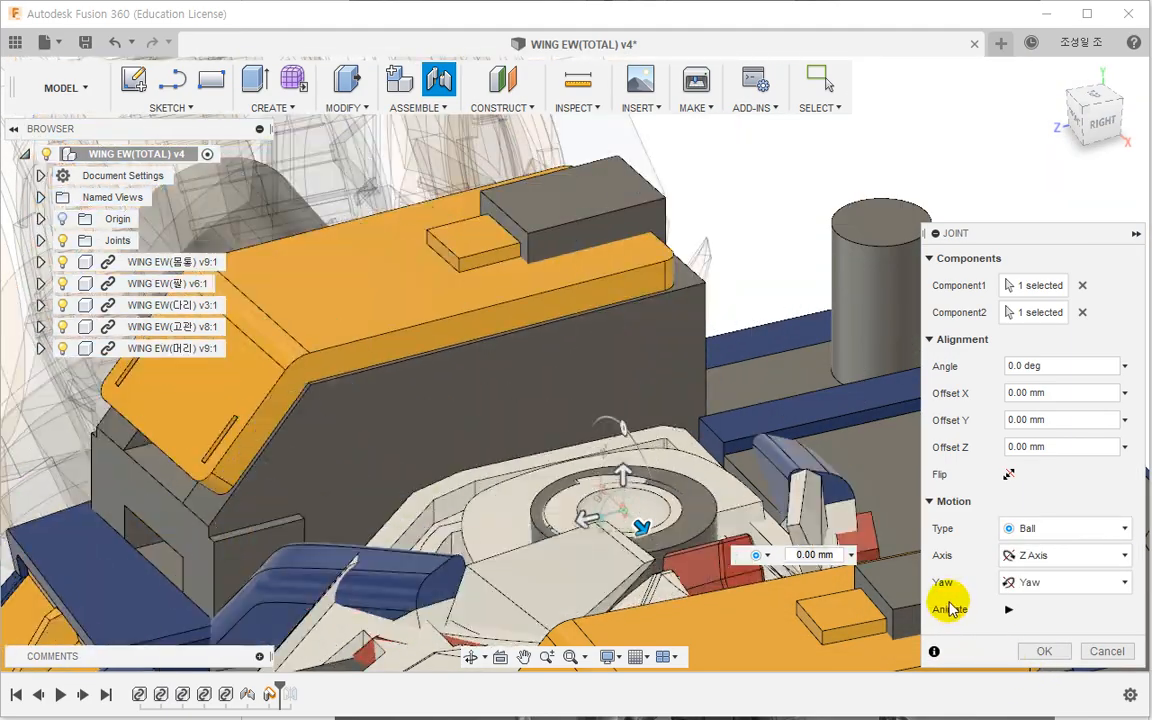
left_click(1044, 652)
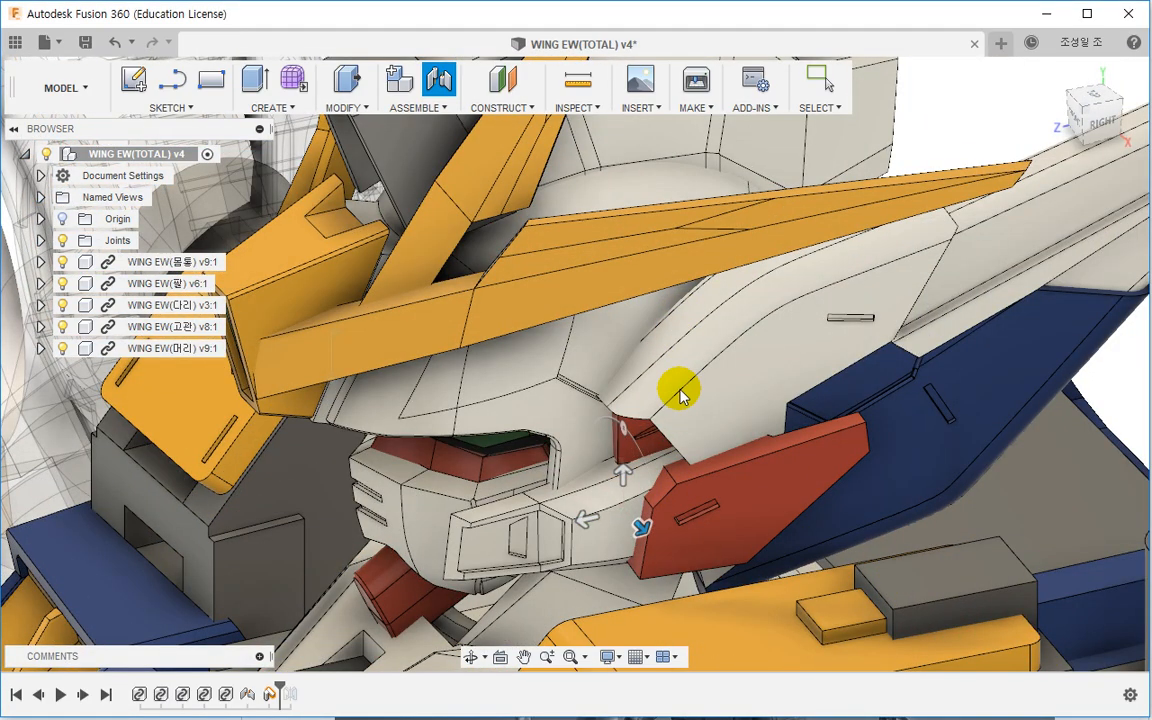
Step: Open the options of the captured head position feature in the timeline
mouse_move(678, 393)
middle_mouse_down("shift")
mouse_move(689, 404)
mouse_move(693, 370)
mouse_move(779, 339)
mouse_move(789, 360)
mouse_move(763, 388)
mouse_move(748, 334)
mouse_move(768, 540)
mouse_move(819, 432)
middle_mouse_up("shift")
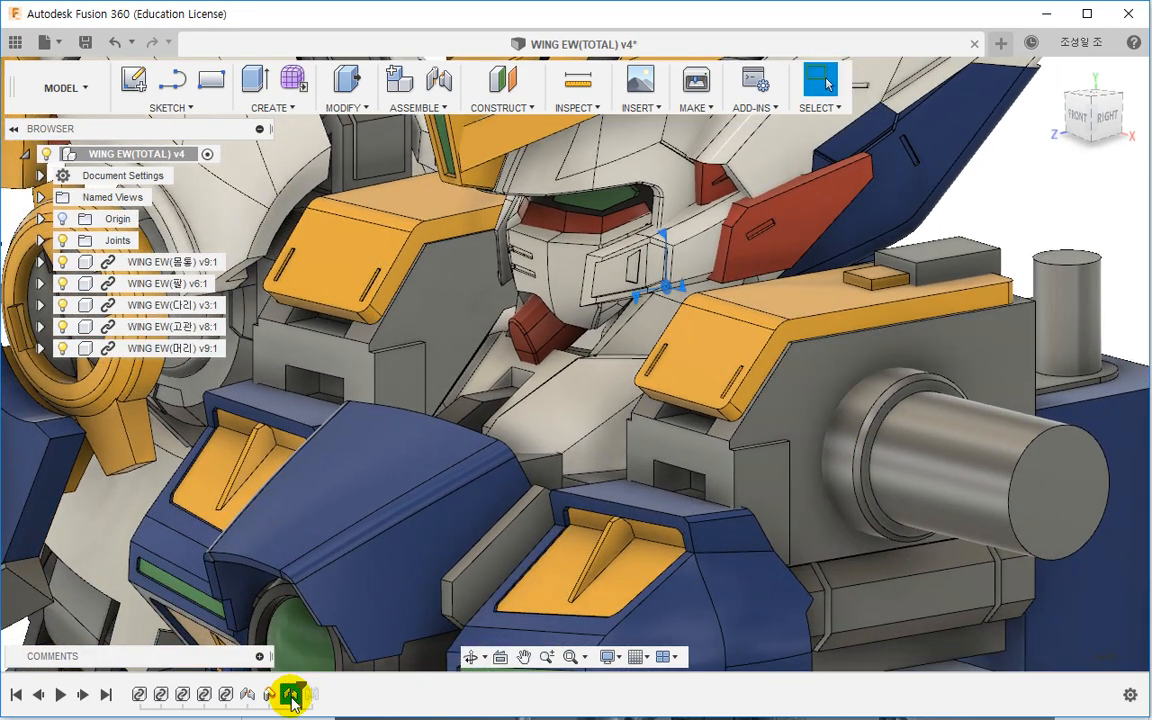
right_click(291, 694)
left_click(335, 681)
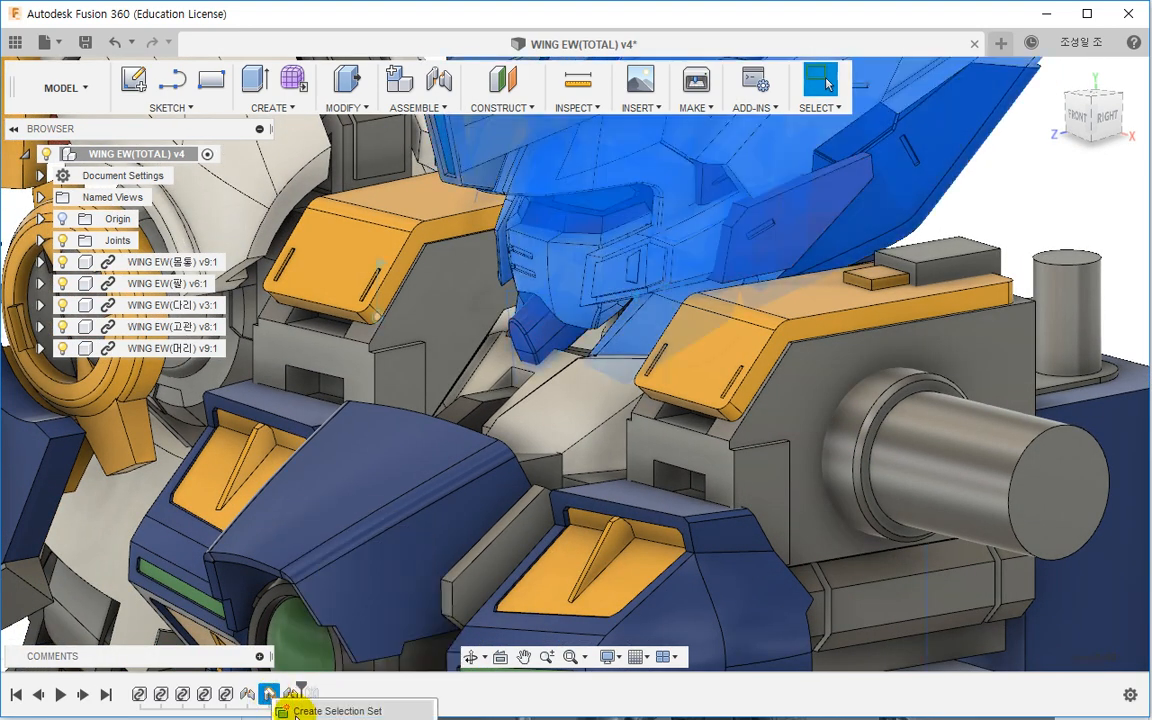
Step: Try to move the head from the side of its face, and undo the movement
scroll(540, 489, "down", 3)
middle_click_drag(540, 489, 630, 517, "shift")
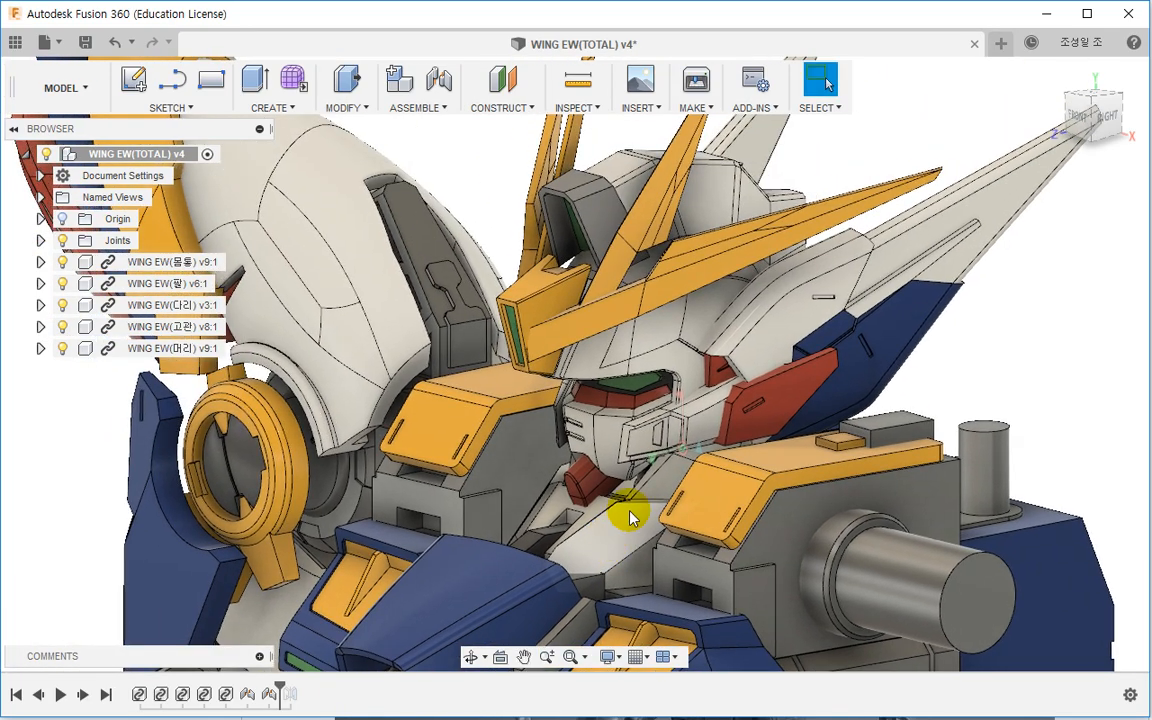
middle_click_drag(689, 450, 800, 417, "shift")
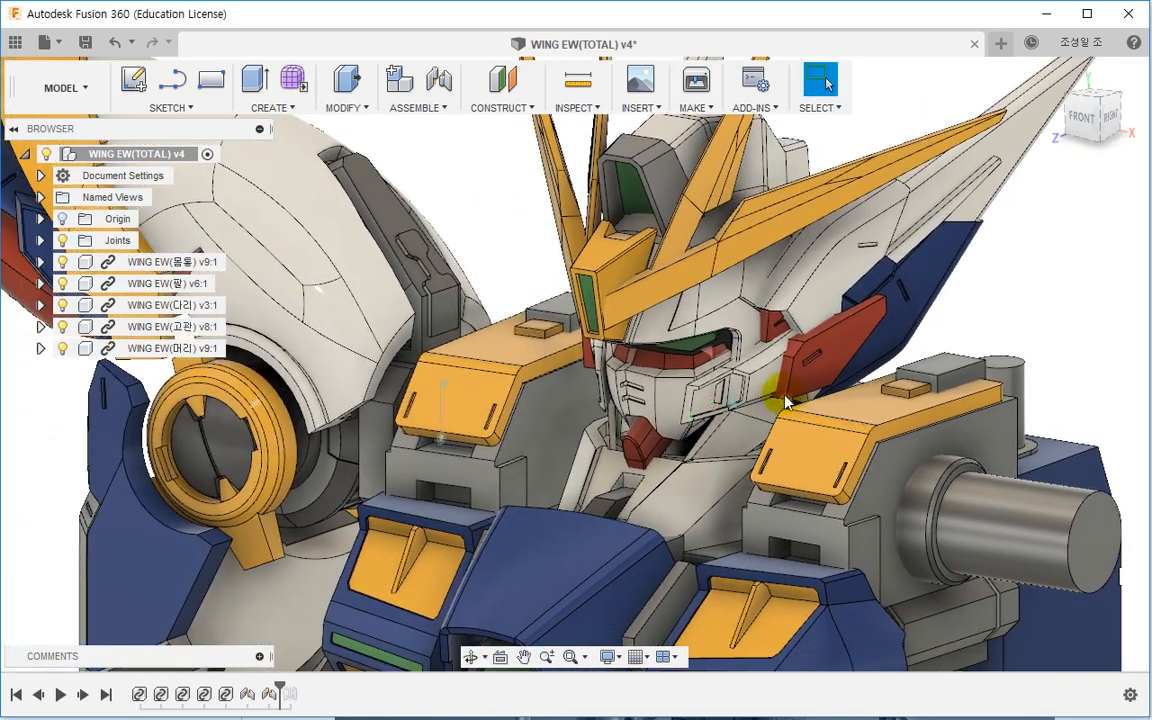
left_click_drag(760, 382, 759, 373)
key("ctrl+z")
Step: Ground the torso component WING EW(몸통) in the assembly
left_click(172, 261)
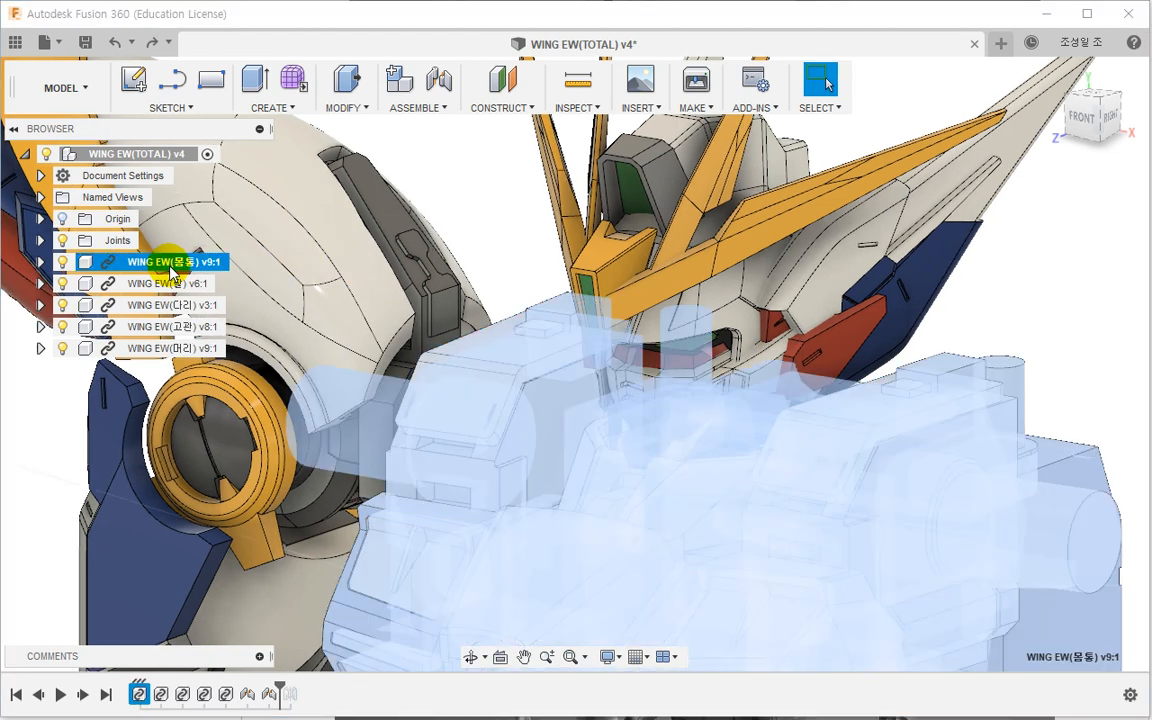
right_click(172, 264)
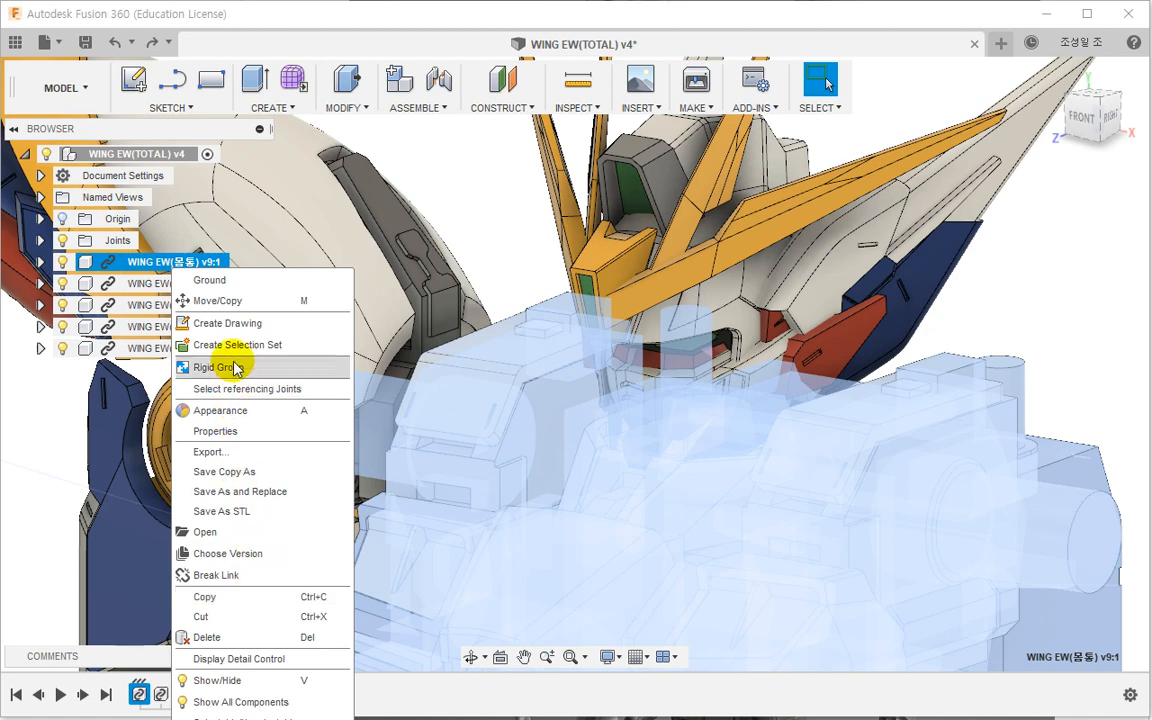
left_click(249, 282)
left_click(481, 210)
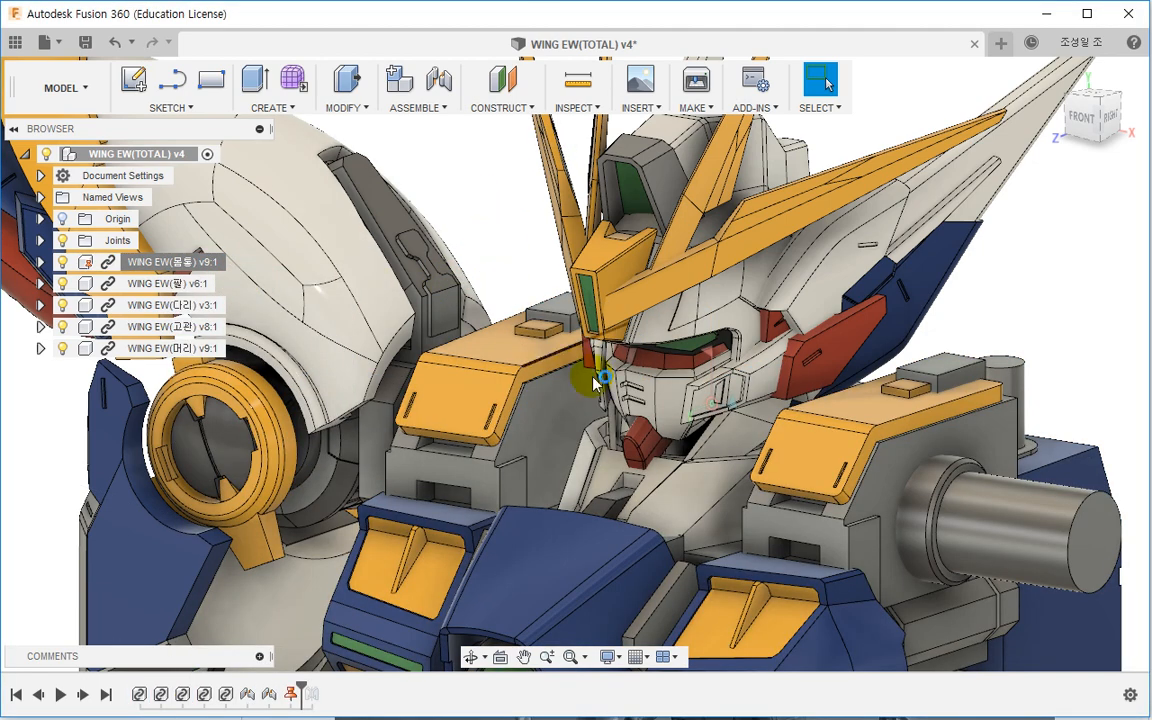
Step: Inspect the clearance between head and shoulders from the side, and open the linked torso component in its own document
mouse_move(668, 398)
middle_mouse_down("shift")
mouse_move(662, 373)
mouse_move(668, 391)
mouse_move(655, 383)
mouse_move(750, 372)
mouse_move(507, 381)
mouse_move(455, 400)
mouse_move(409, 375)
mouse_move(566, 437)
middle_mouse_up("shift")
scroll(697, 460, "up", 3)
middle_click_drag(697, 460, 840, 455, "shift")
scroll(715, 478, "up", 2)
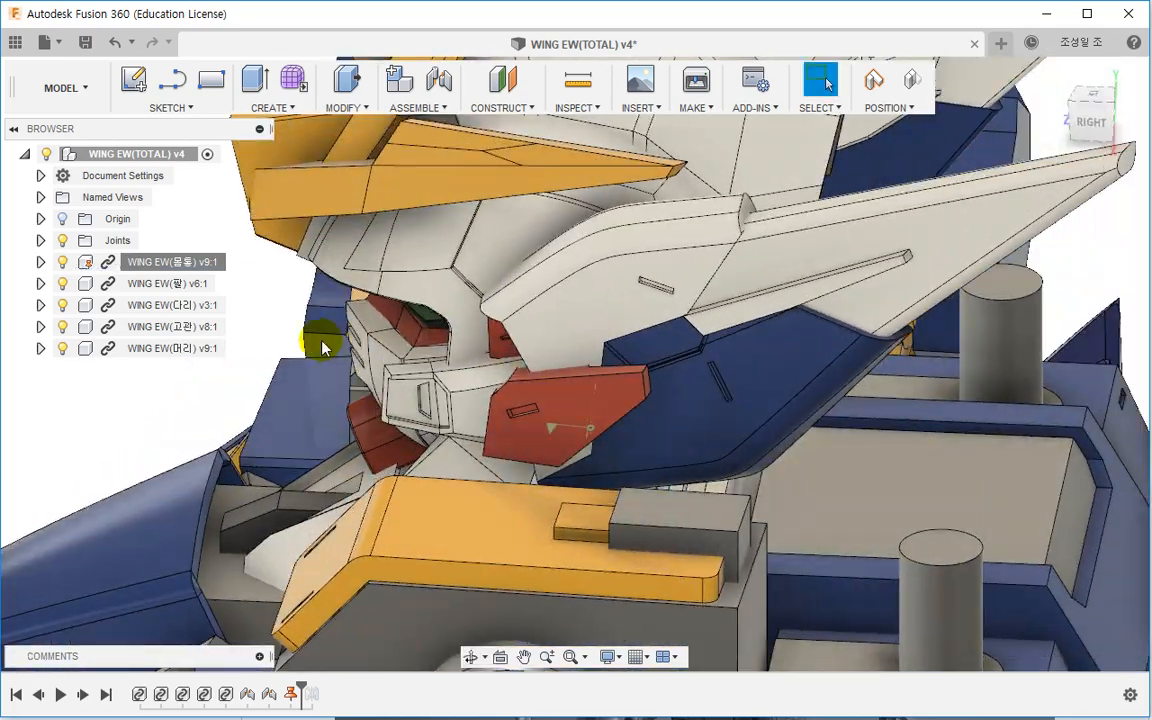
left_click(203, 264)
right_click(205, 264)
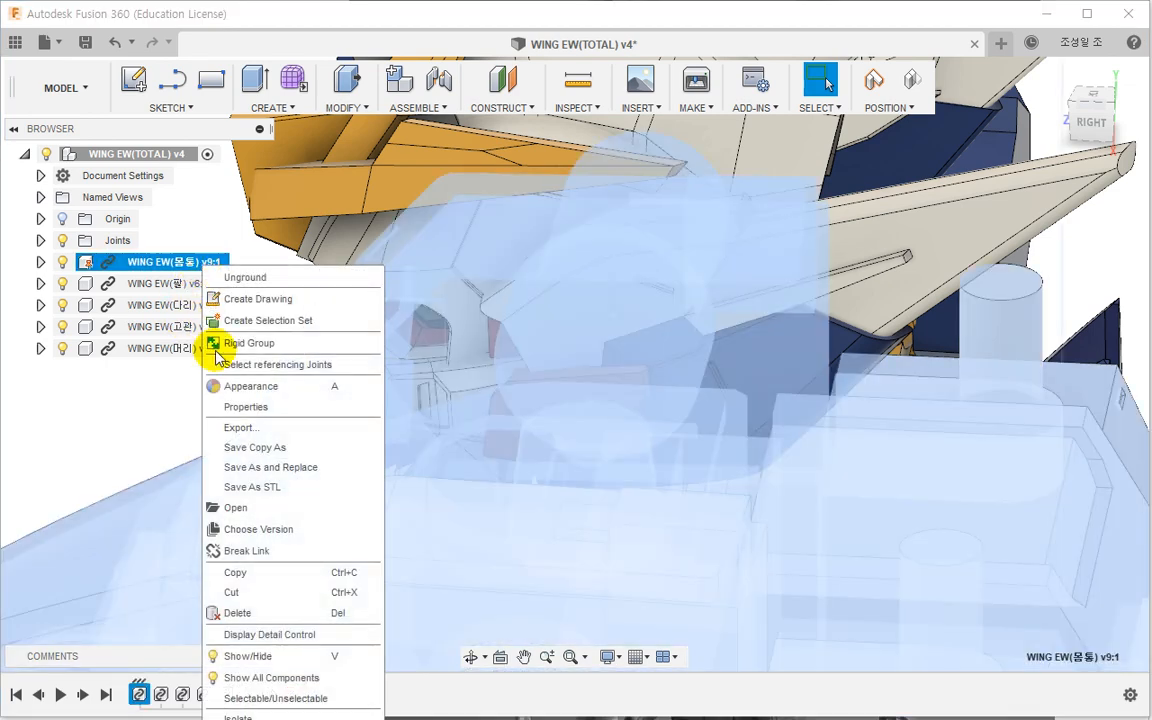
left_click(276, 511)
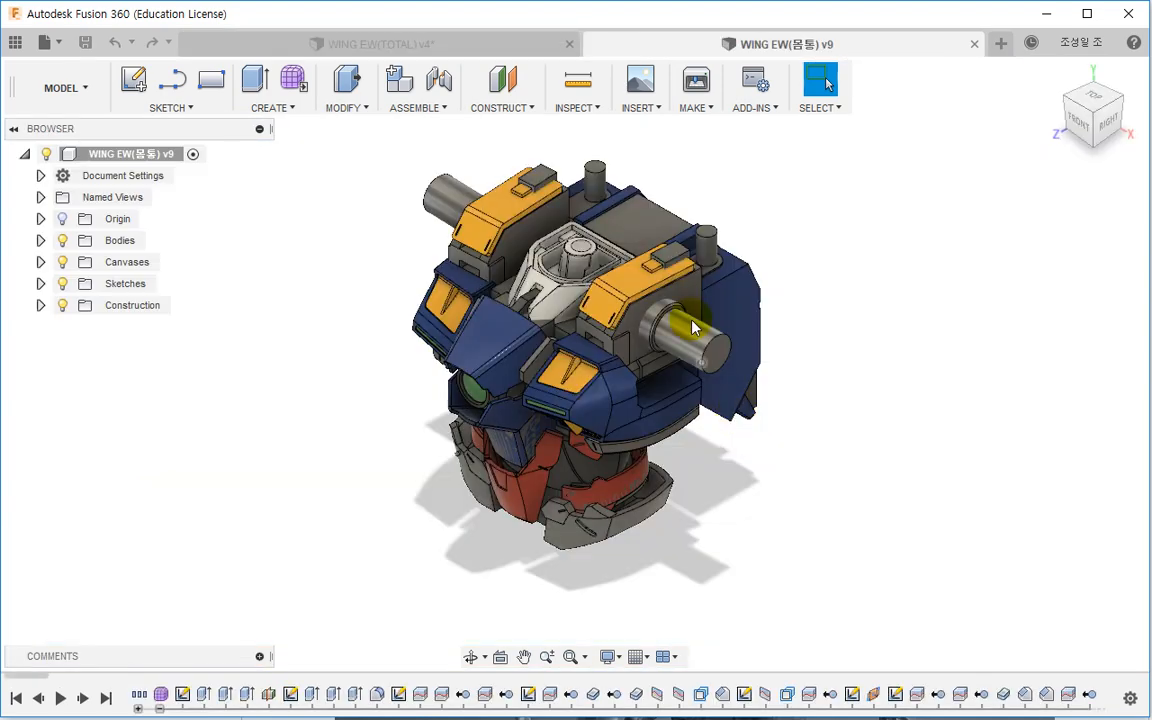
Step: Edit the extruded cut of the neck recess on top of the torso and set its distance to -1 mm
scroll(583, 258, "up", 3)
scroll(583, 258, "up", 5)
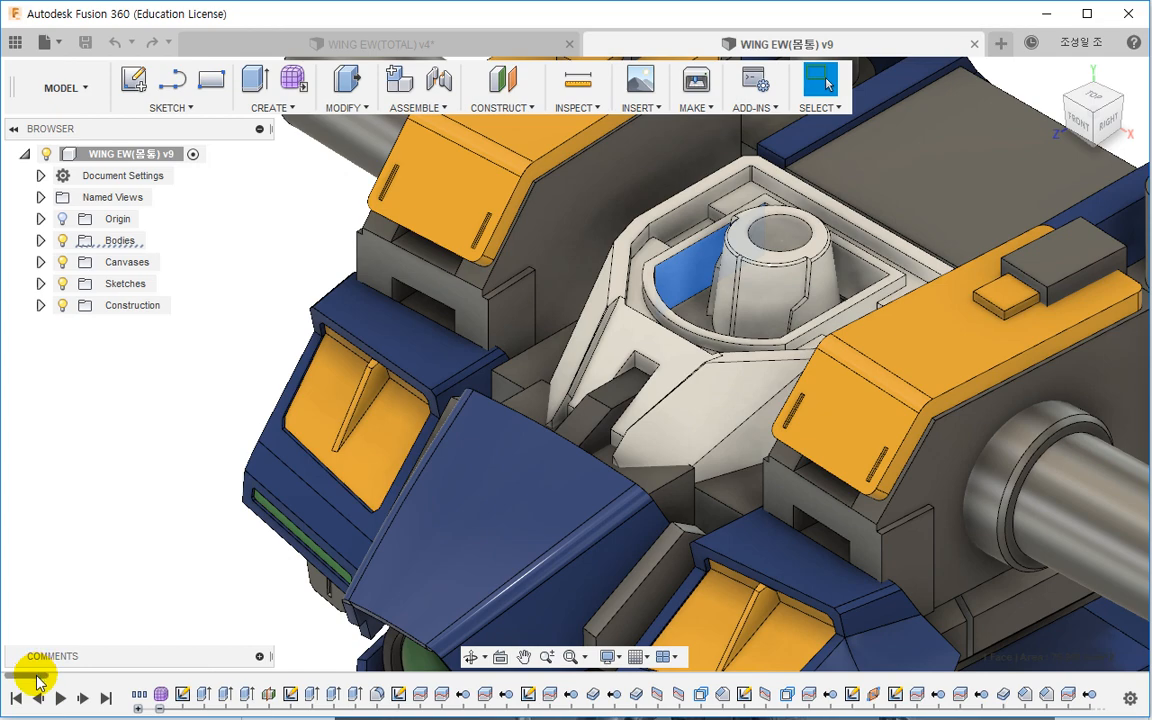
left_click_drag(38, 683, 1143, 680)
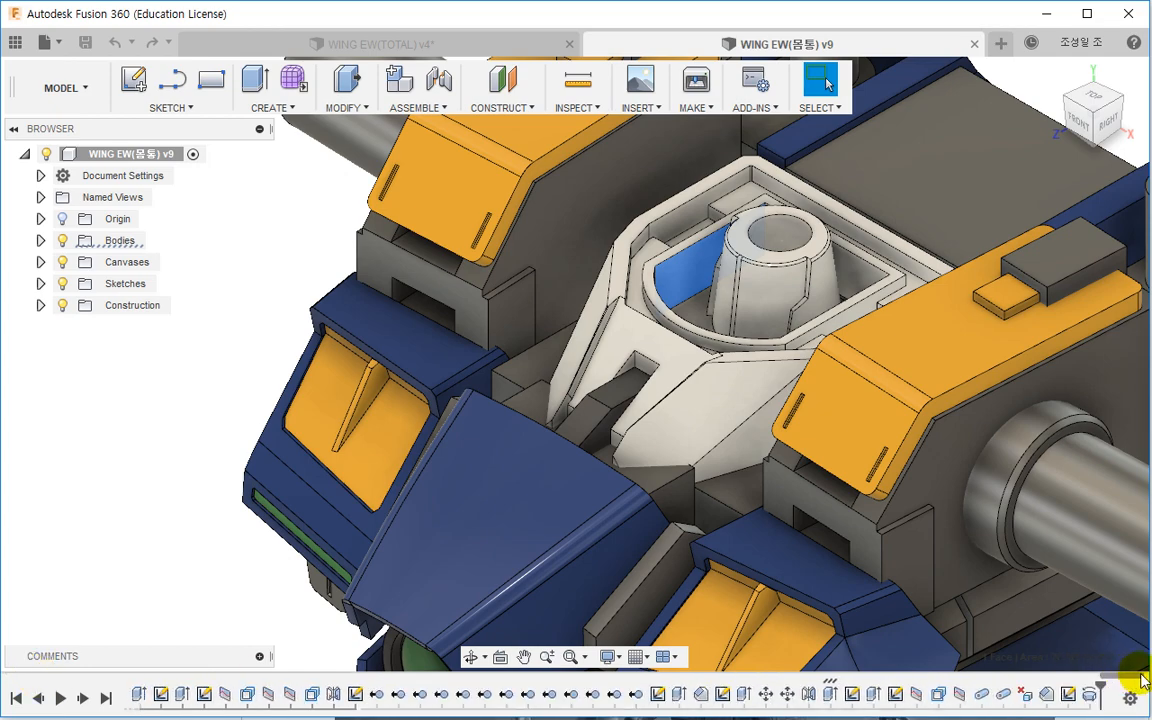
double_click(830, 694)
middle_click_drag(607, 440, 668, 419, "shift")
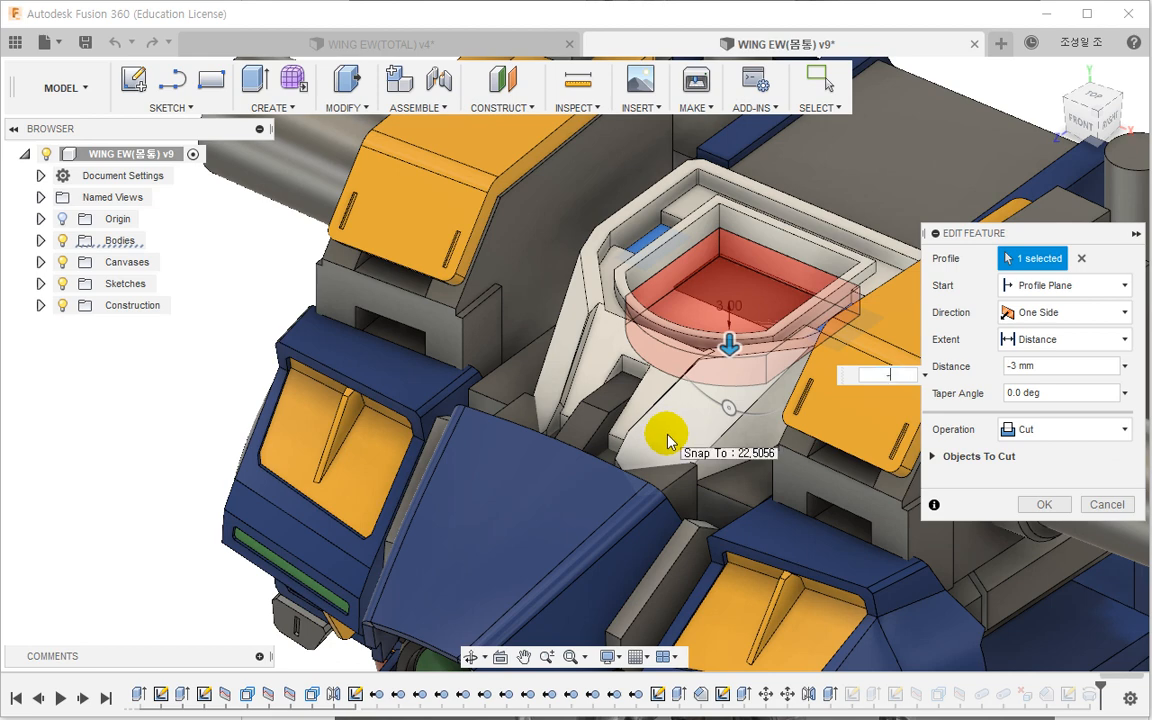
key("Return")
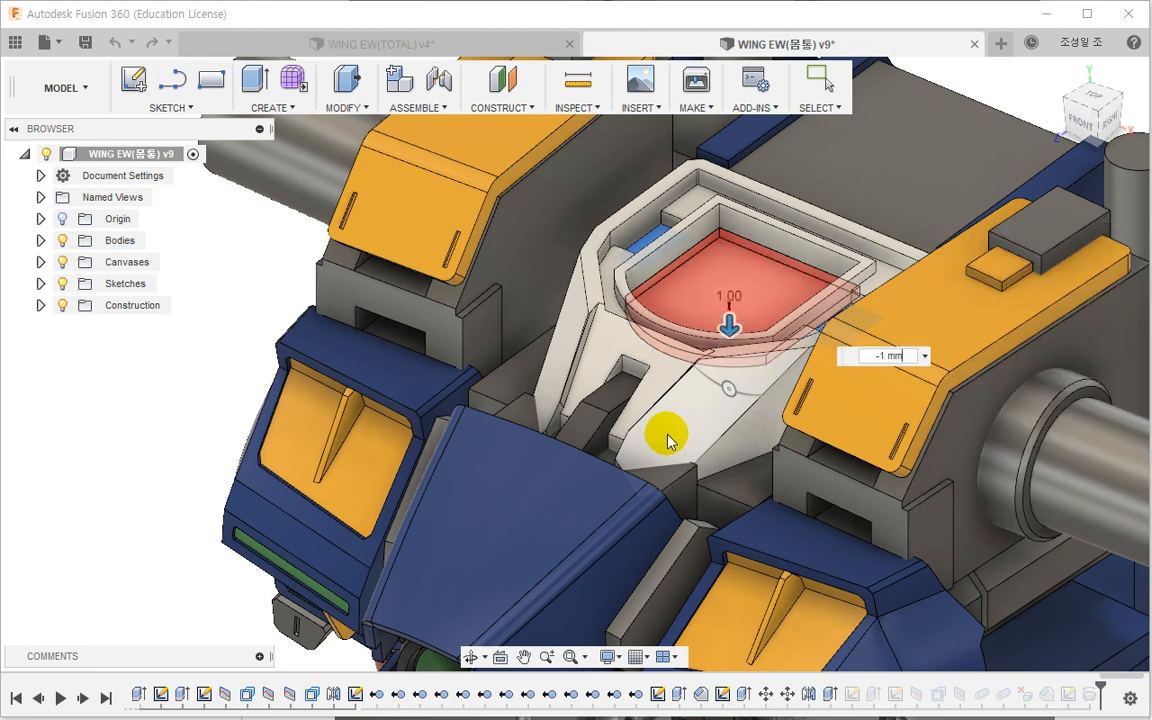
middle_click_drag(667, 440, 829, 215, "shift")
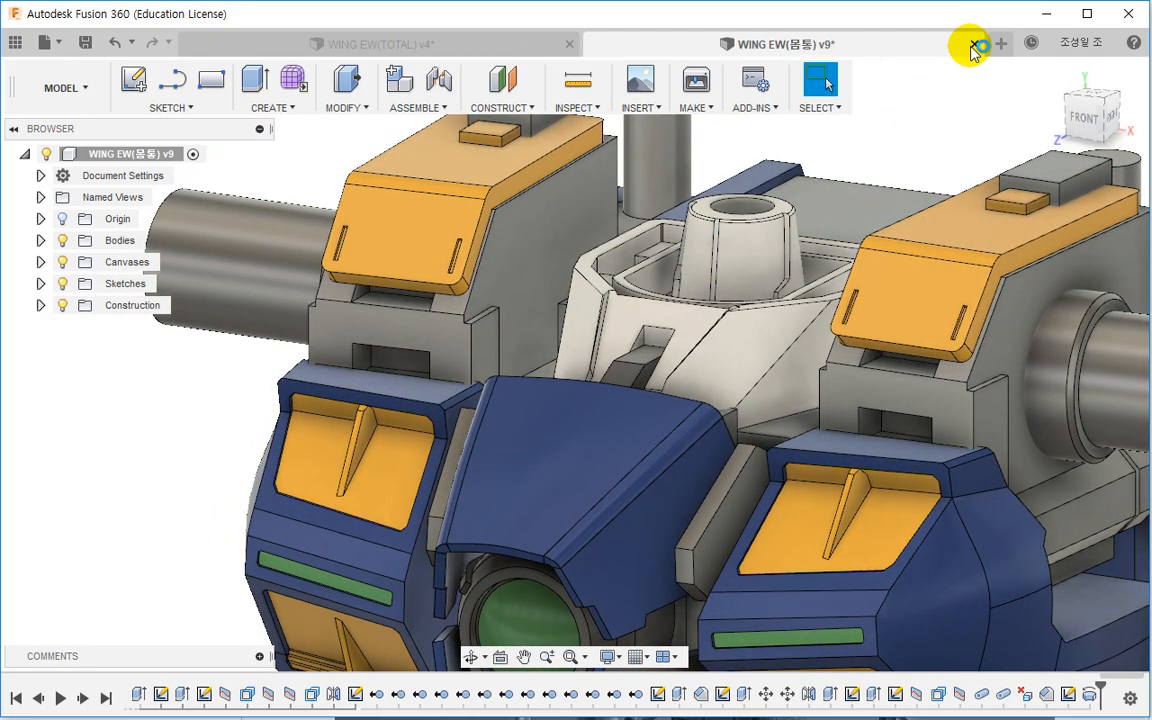
Step: Save and close the torso design, and update its linked component in the assembly to the latest version
key("ctrl+w")
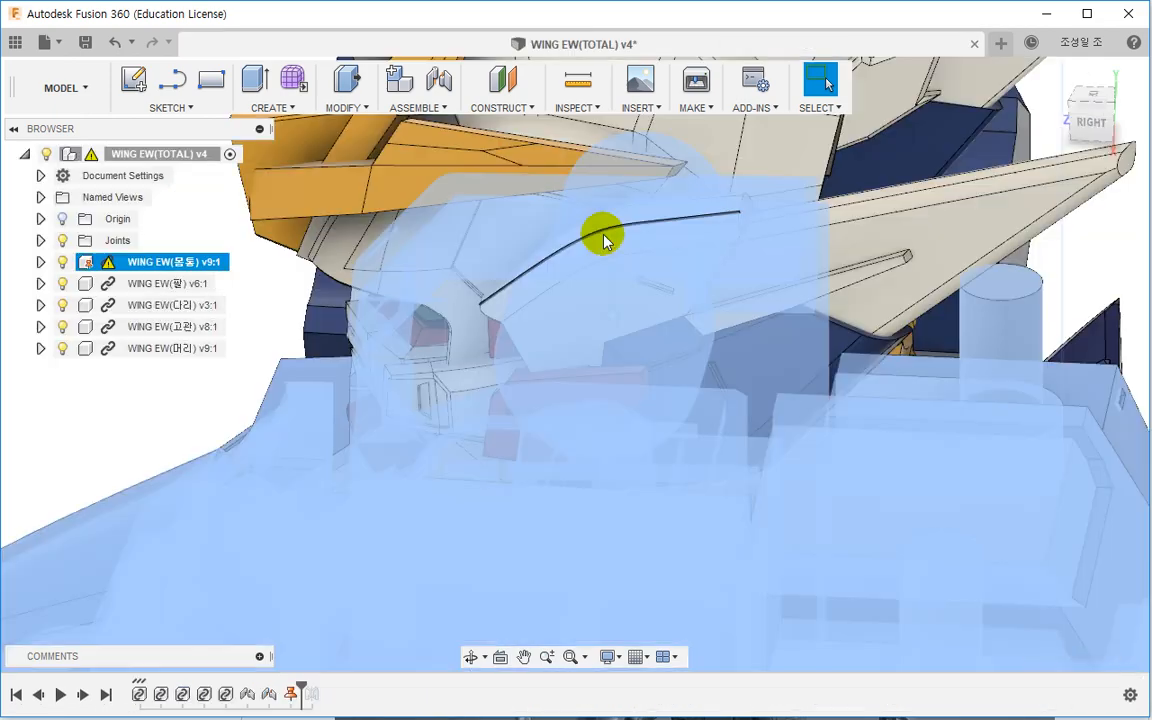
scroll(342, 283, "up", 2)
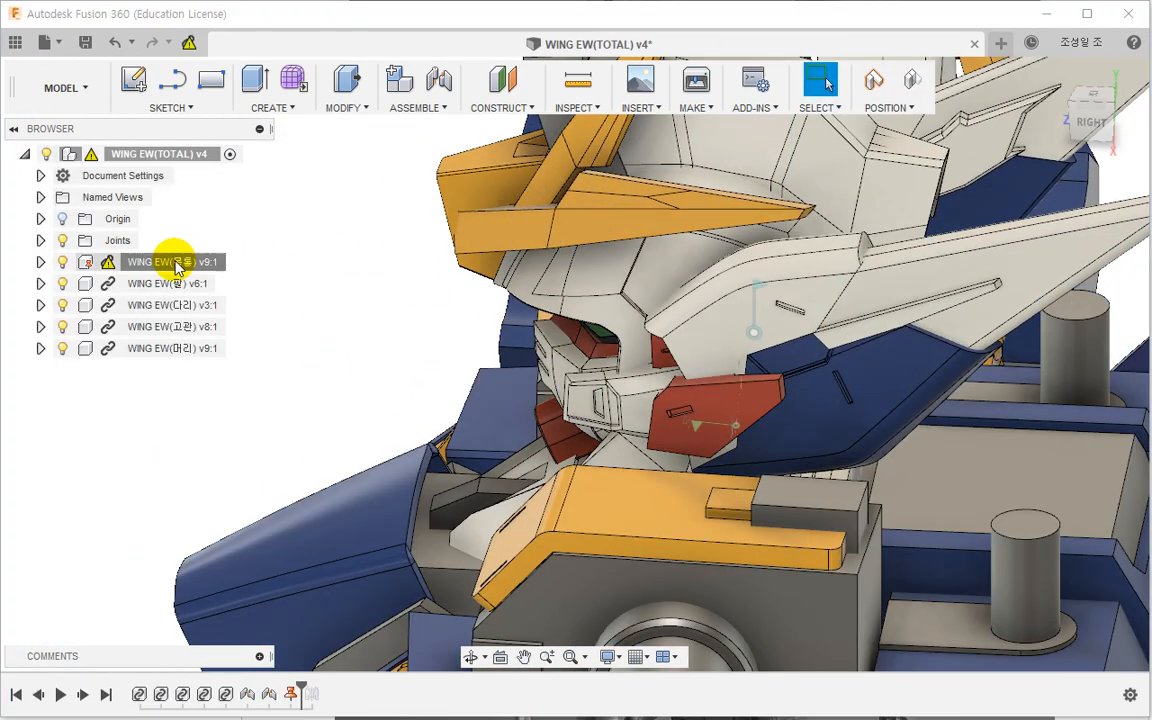
right_click(176, 262)
left_click(240, 528)
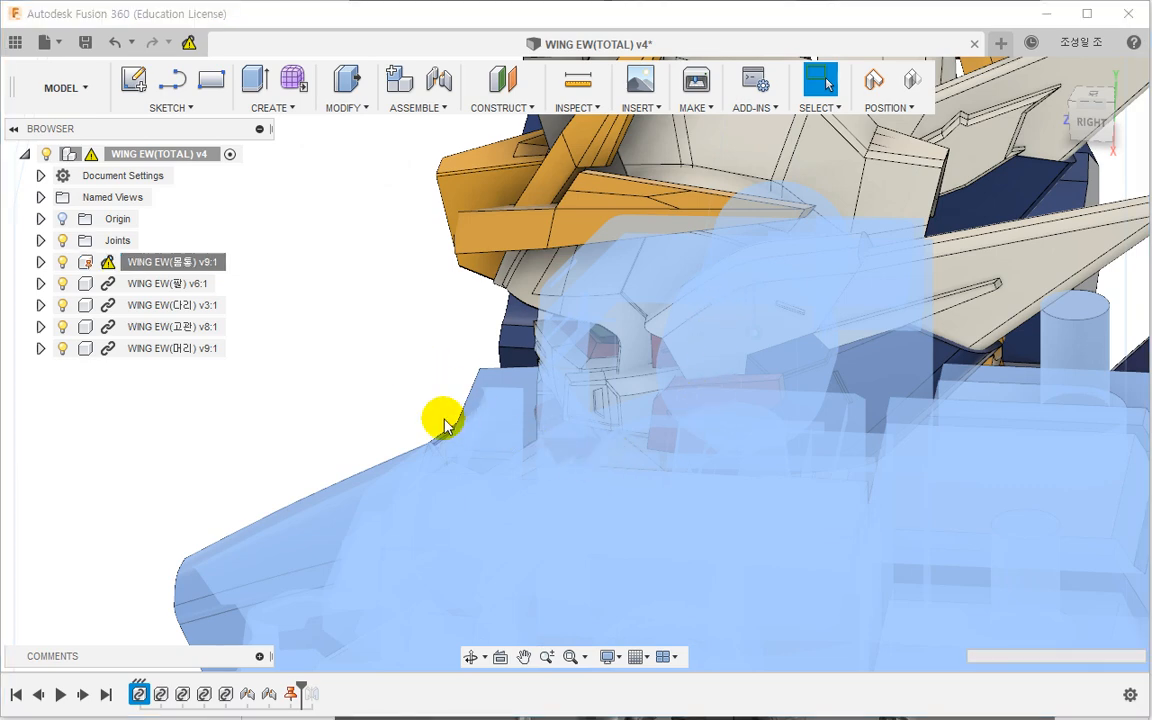
scroll(445, 420, "up", 5)
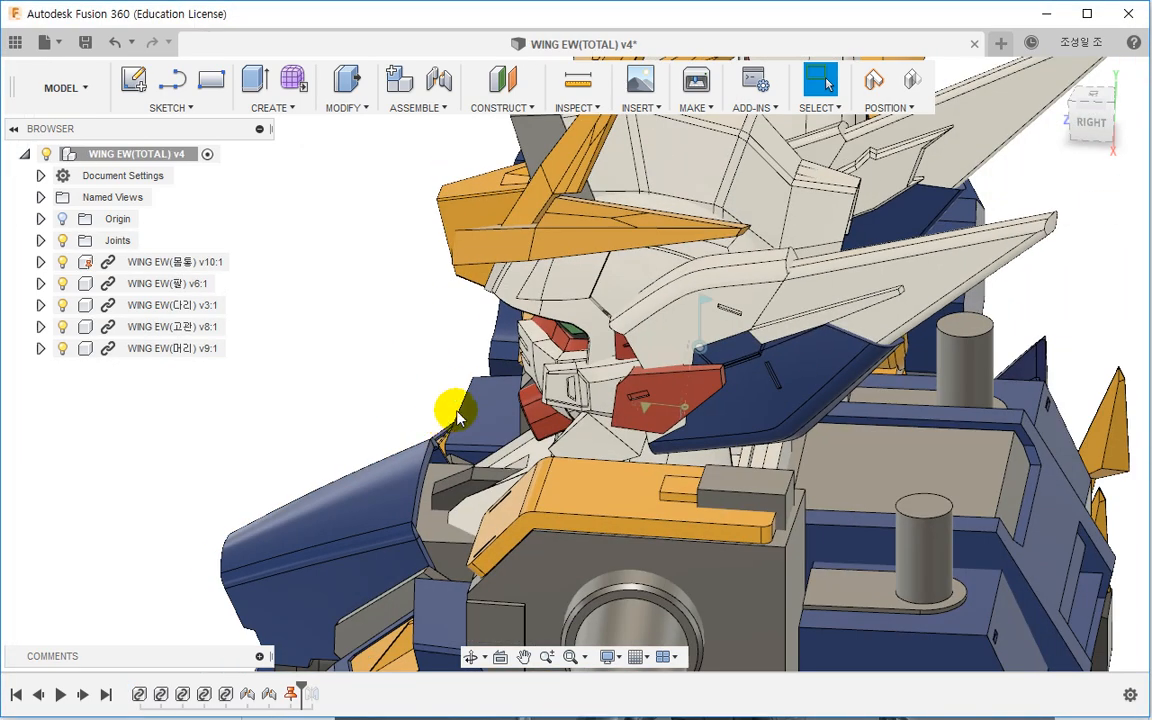
Step: Check the poses of the head and arm in the assembly, and revert the moved components to their previous positions
middle_click_drag(520, 388, 610, 472, "shift")
scroll(615, 465, "up", 3)
middle_click_drag(596, 380, 670, 390, "shift")
scroll(552, 437, "down", 6)
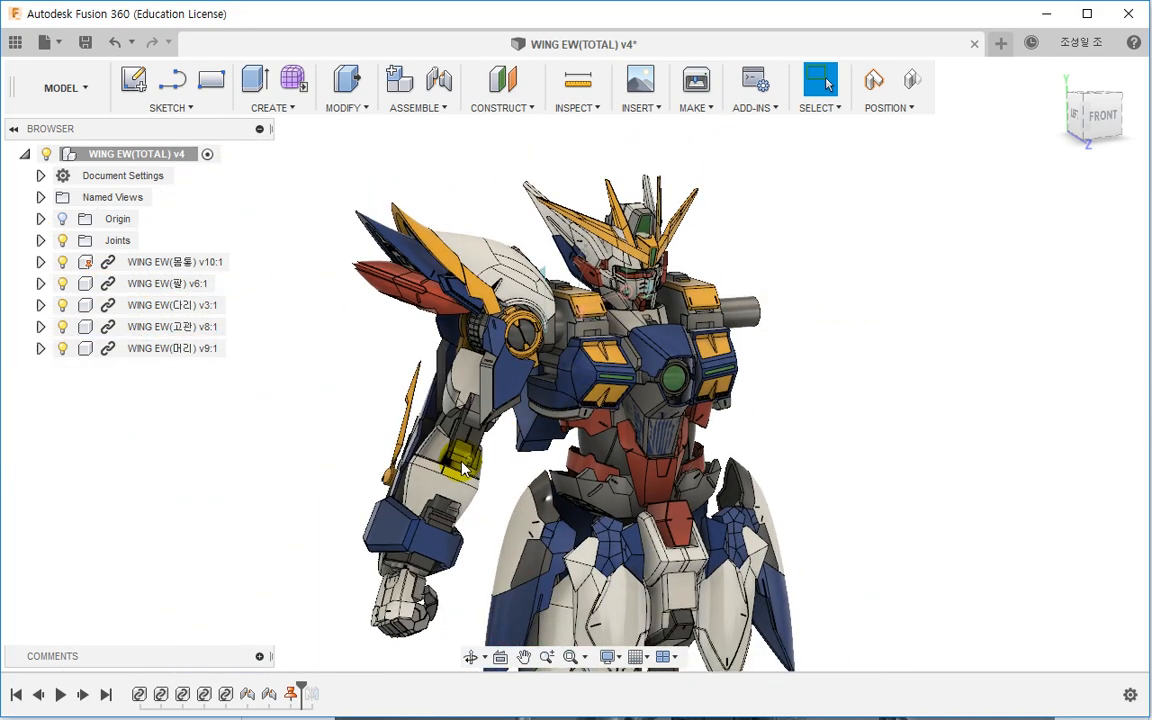
mouse_move(425, 490)
left_mouse_down()
mouse_move(470, 470)
mouse_move(380, 470)
mouse_move(425, 487)
left_mouse_up()
middle_click_drag(301, 437, 407, 368)
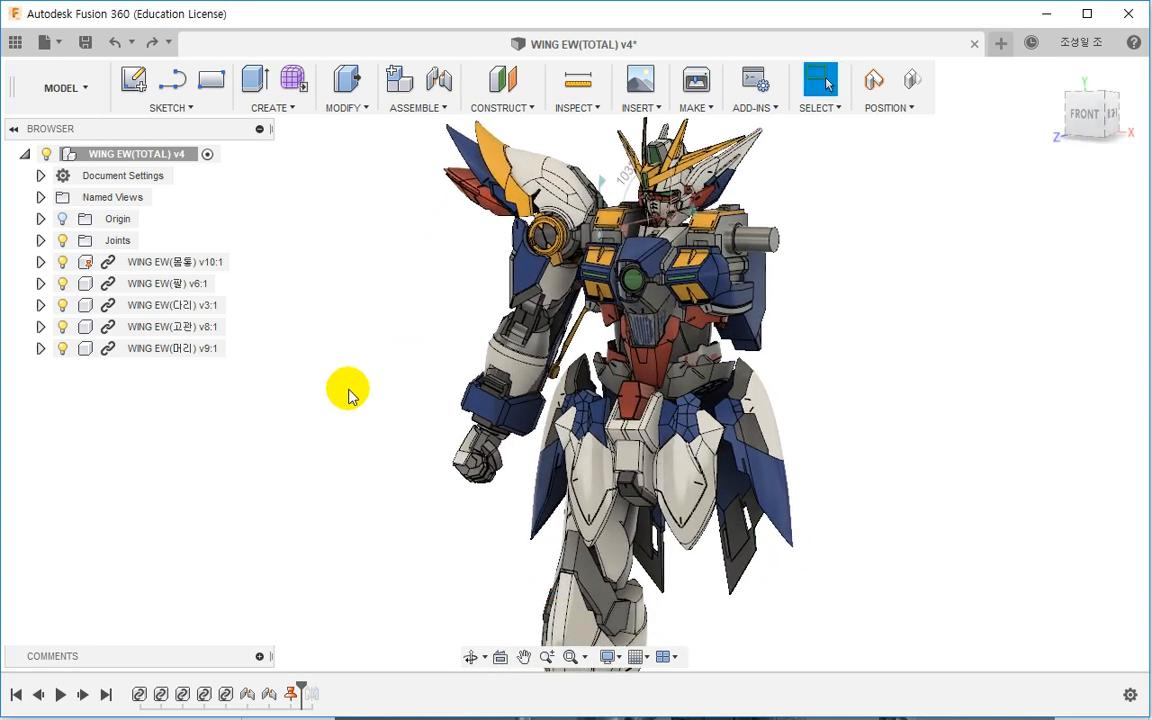
left_click(912, 81)
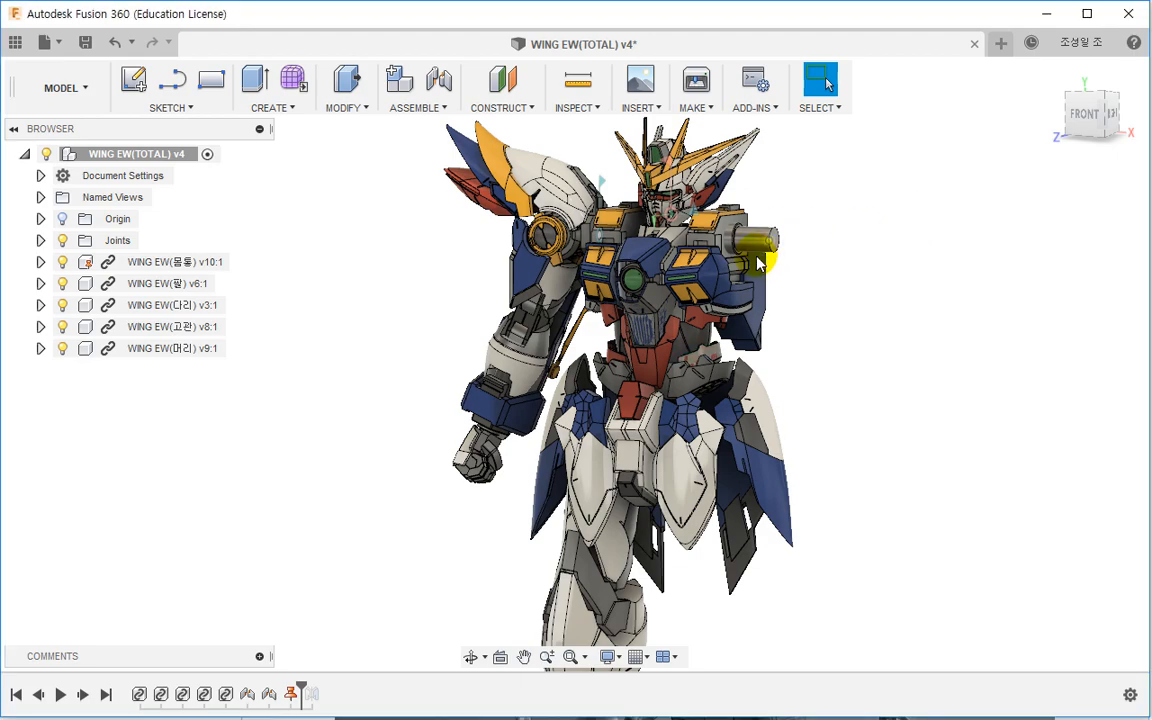
Step: Inspect the overlapping surfaces on the abdomen and waist, and open the torso component's source design
middle_click_drag(757, 263, 727, 358)
middle_click_drag(643, 313, 535, 342, "shift")
scroll(633, 311, "up", 2)
middle_click_drag(786, 352, 846, 375)
scroll(848, 360, "up", 2)
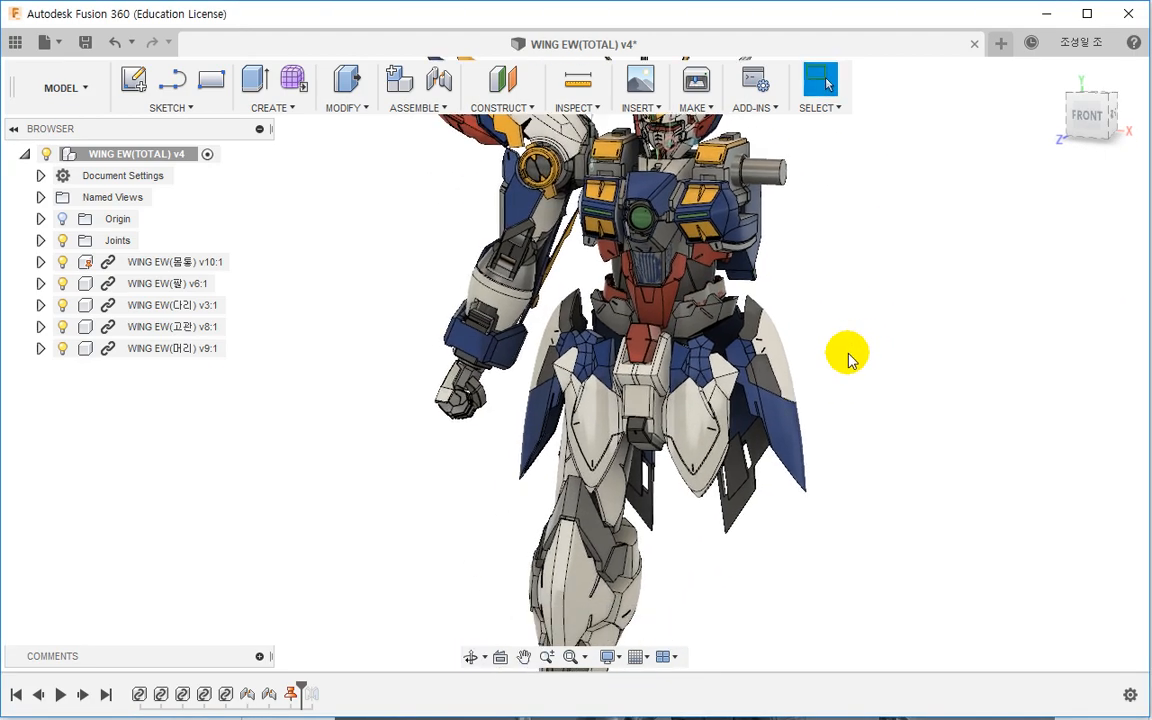
scroll(627, 256, "up", 4)
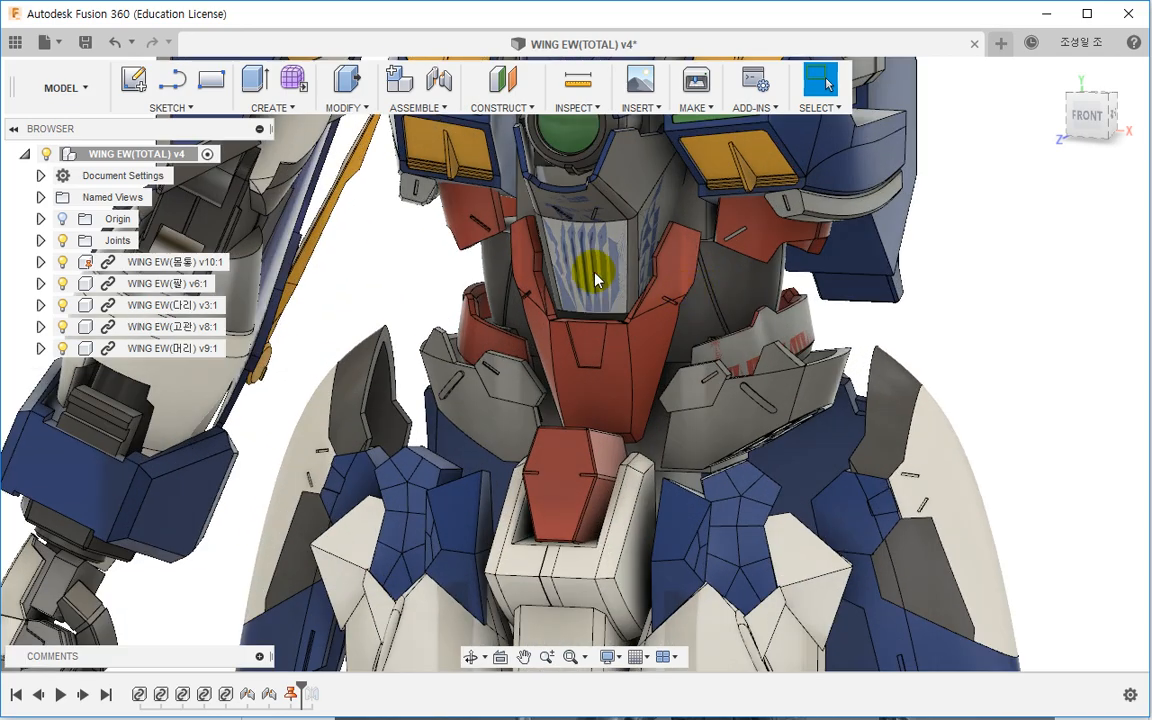
scroll(562, 268, "down", 6)
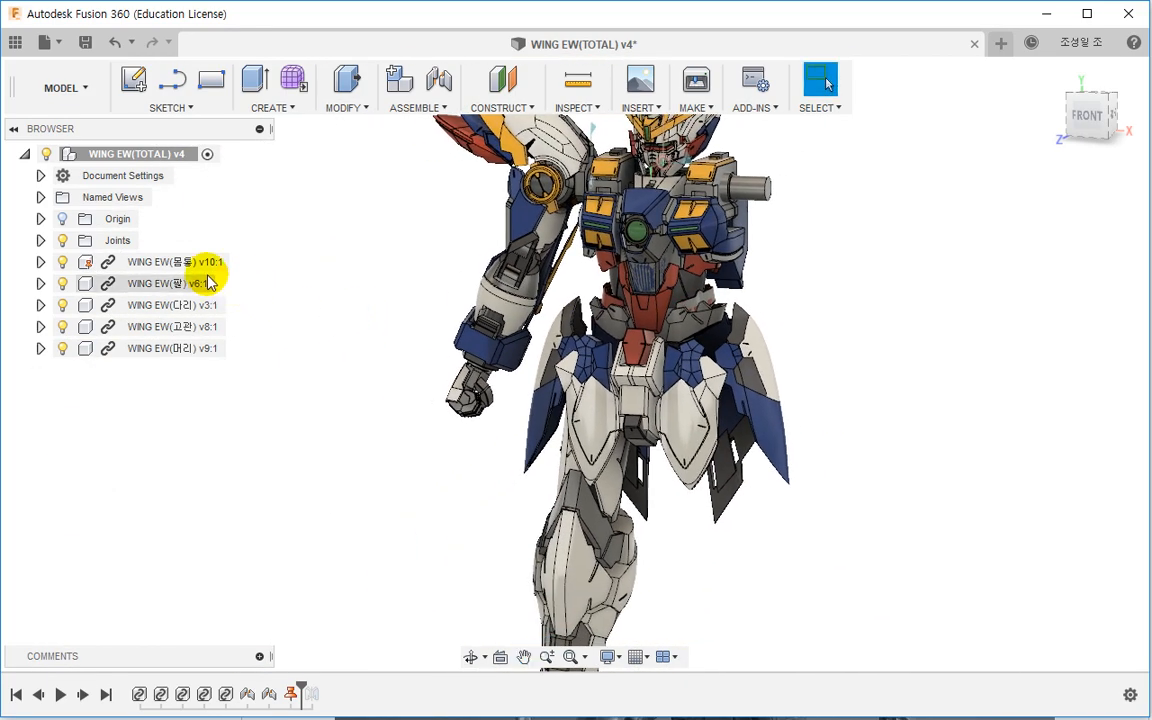
right_click(185, 270)
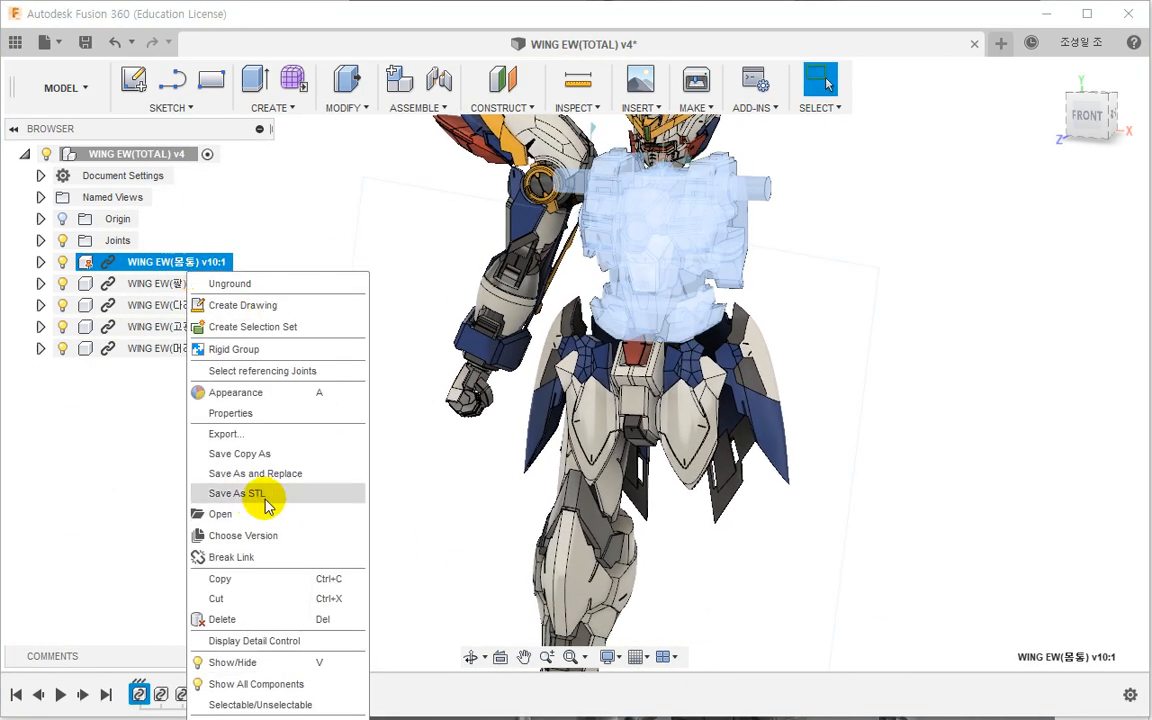
left_click(248, 518)
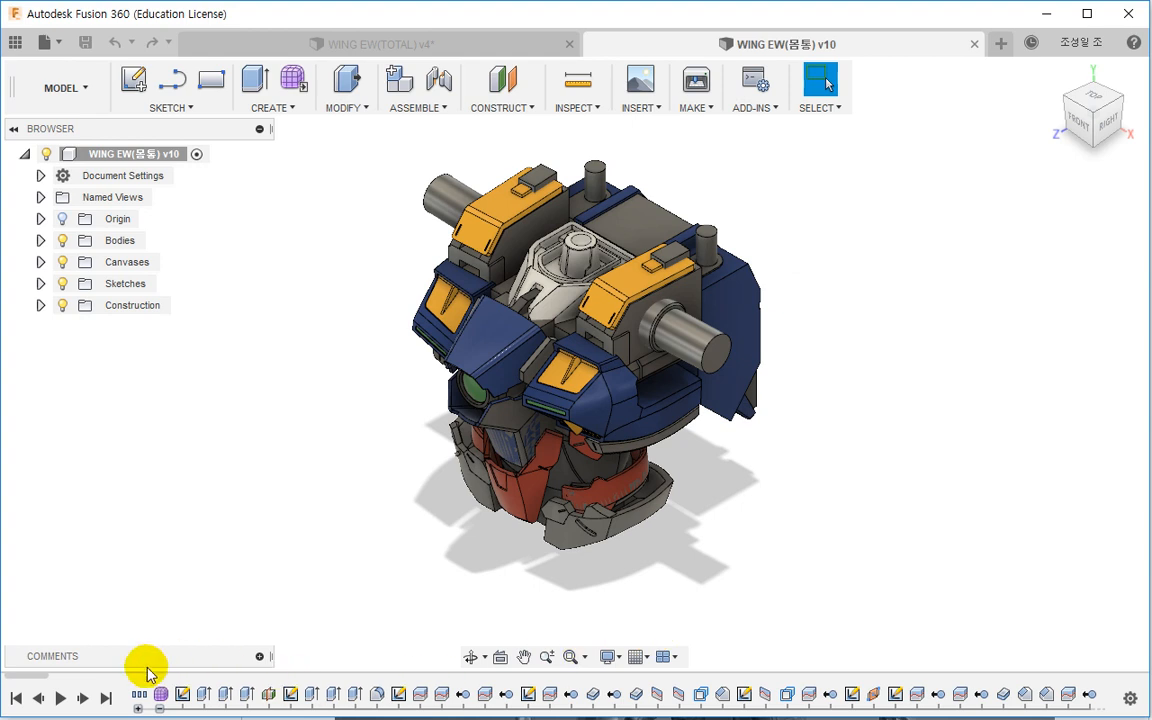
Step: Delete the long run of consecutive Remove features from the torso's timeline, and collapse the expanded feature group
left_click_drag(36, 678, 1122, 676)
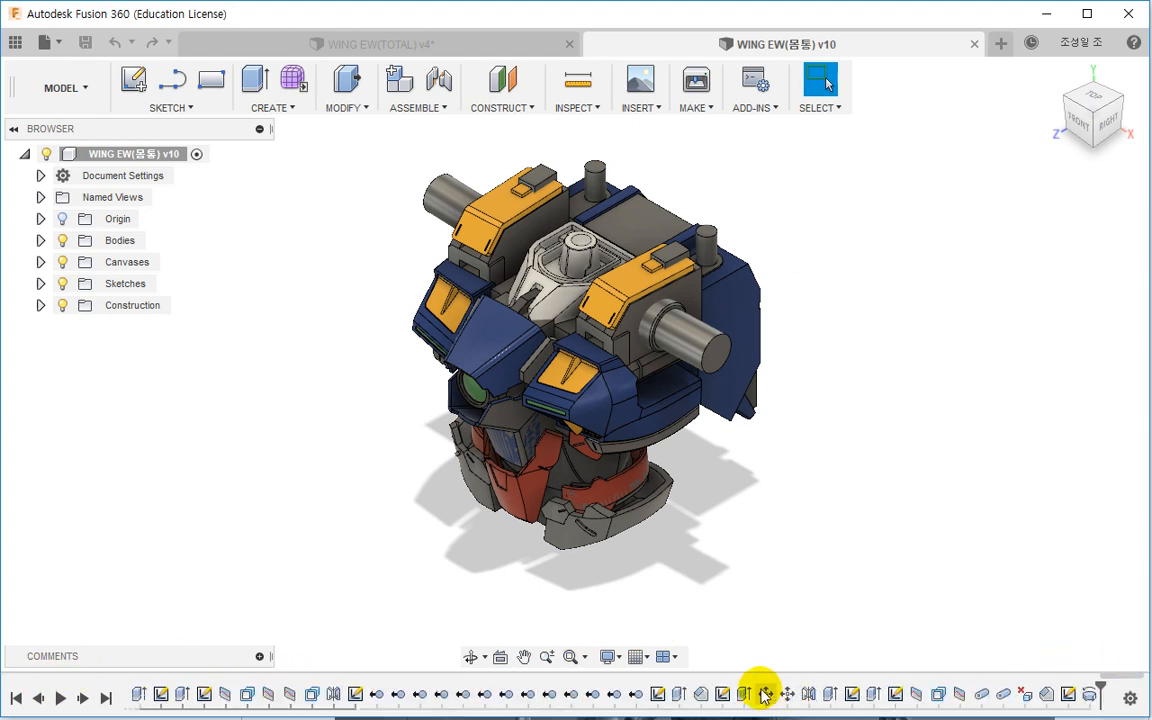
left_click(636, 694)
left_click(378, 694, "shift")
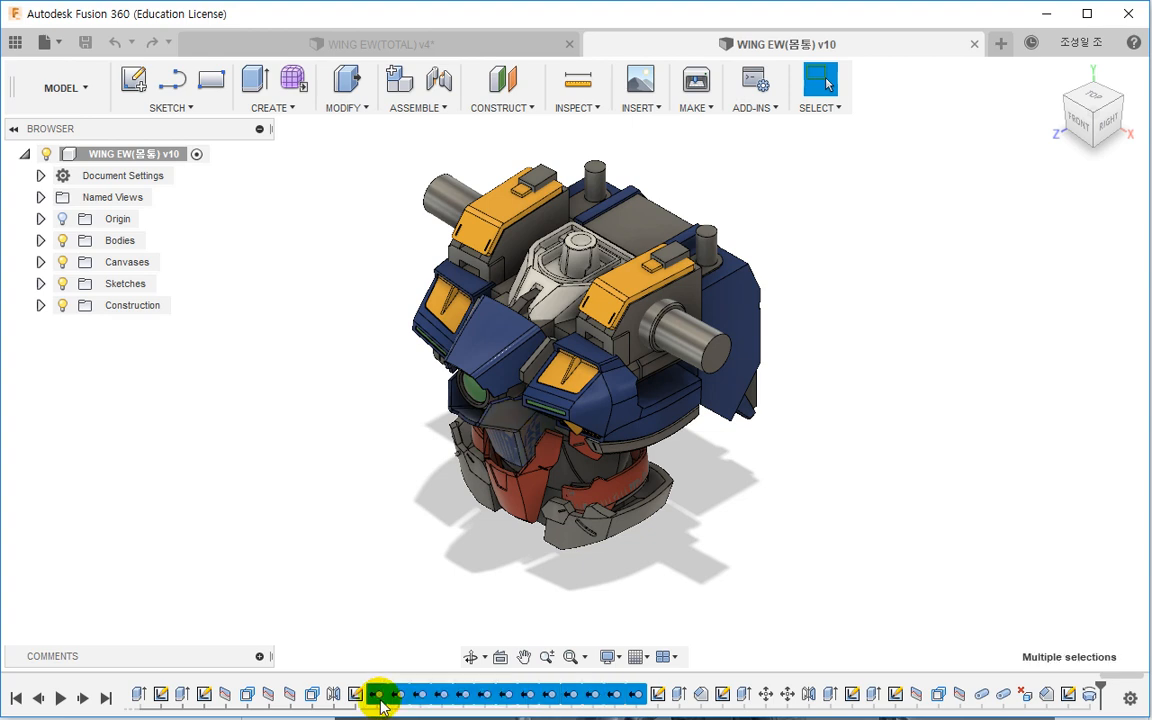
key("Delete")
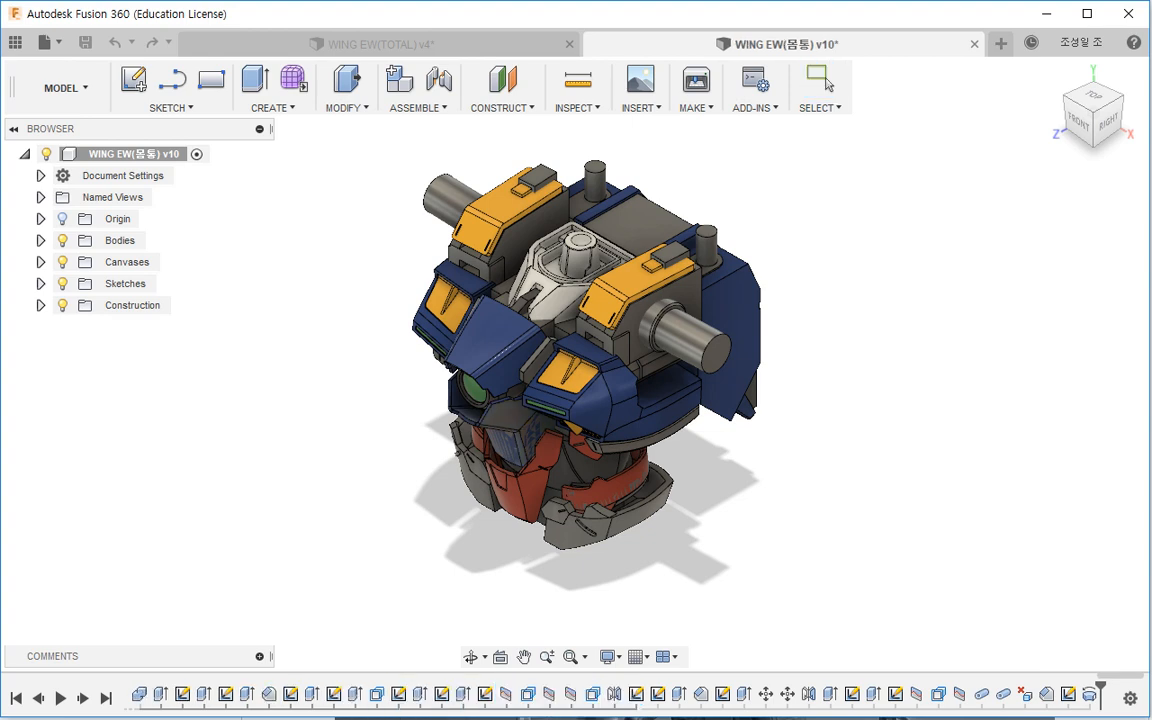
left_click_drag(1113, 679, 21, 659)
left_click(160, 709)
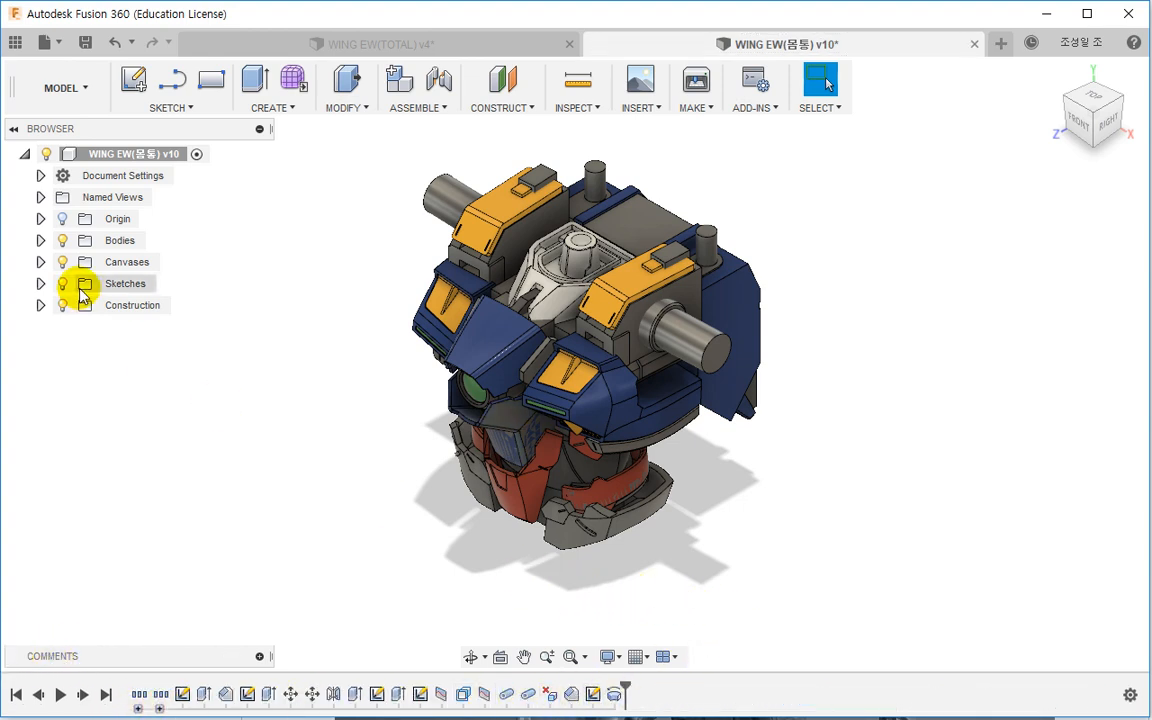
Step: Remove the surface bodies Body82 (10), Body92 (2) and Body94 (1) from the torso design
left_click(40, 241)
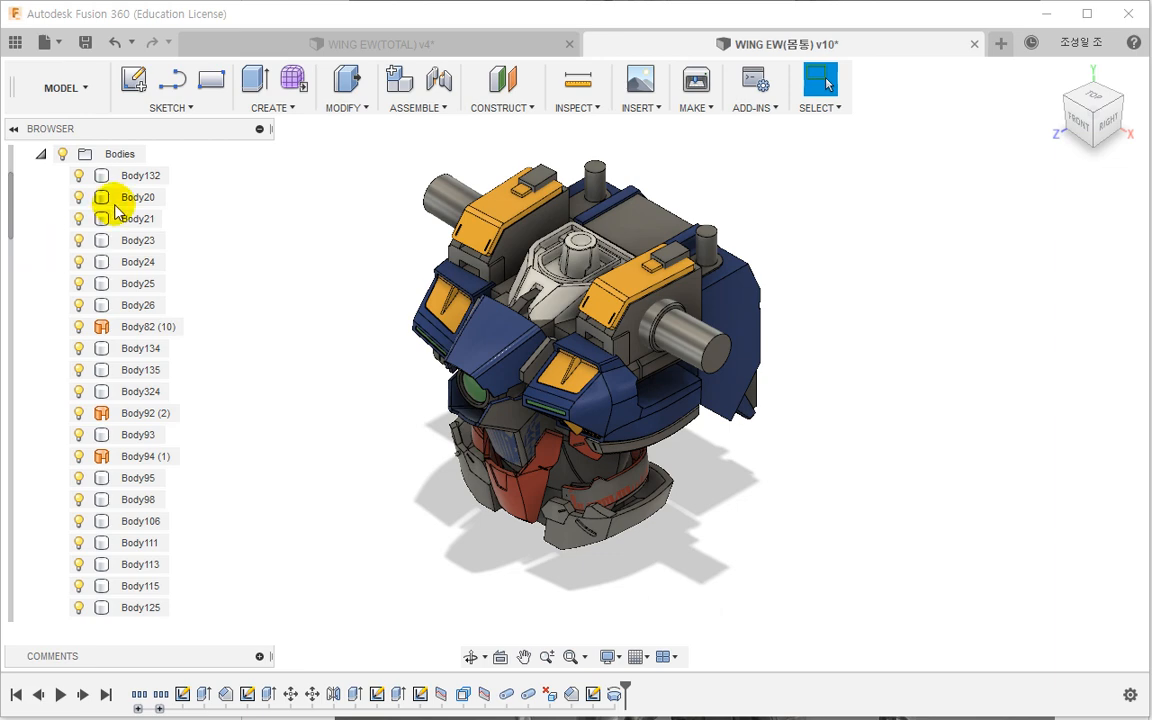
left_click(130, 177)
scroll(137, 480, "down", 3)
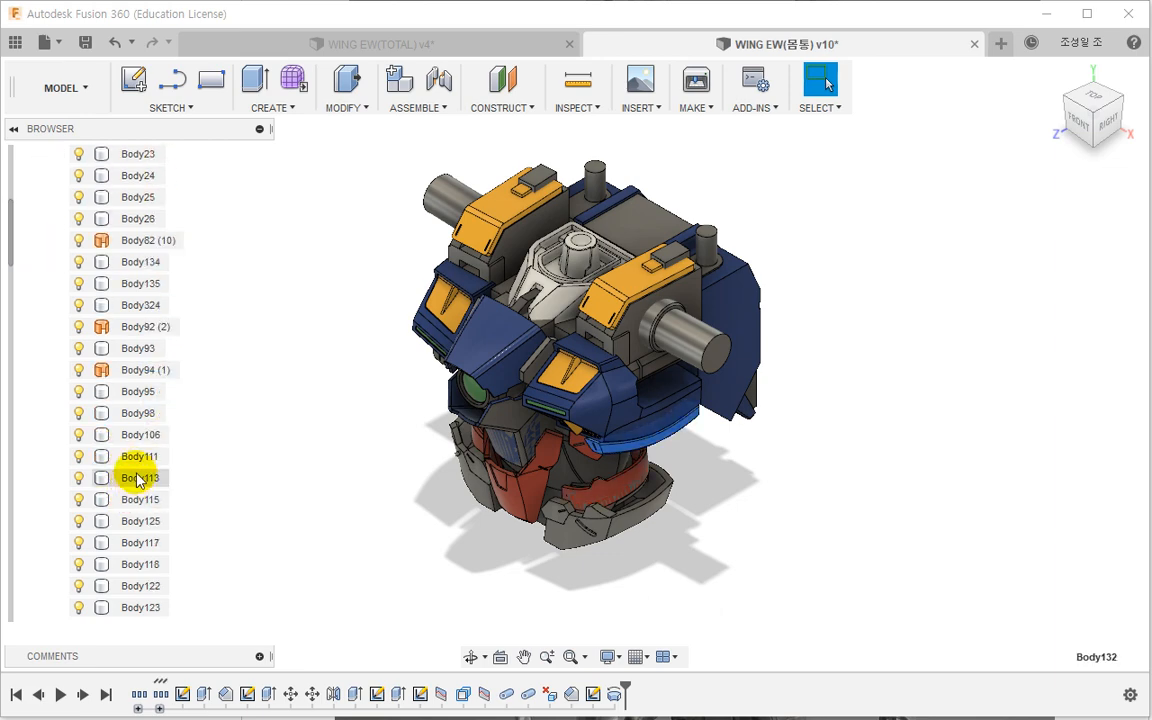
left_click(147, 368, "shift")
middle_click_drag(285, 422, 305, 425, "shift")
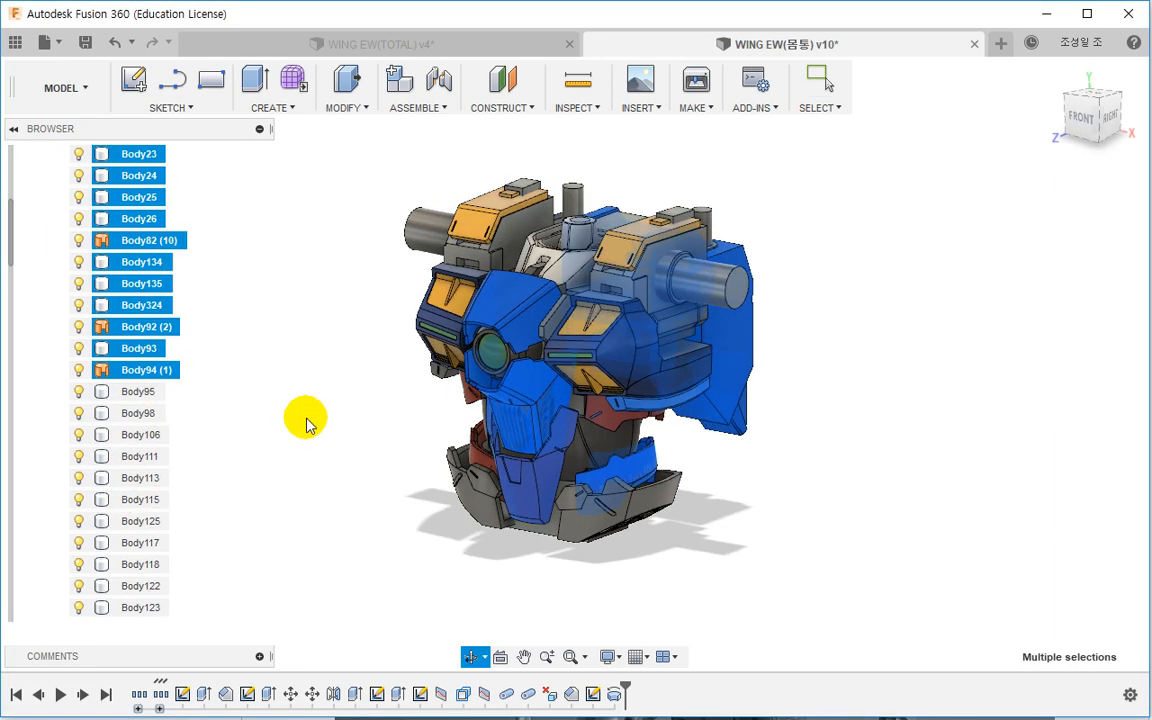
left_click(157, 369)
left_click(157, 327, "ctrl")
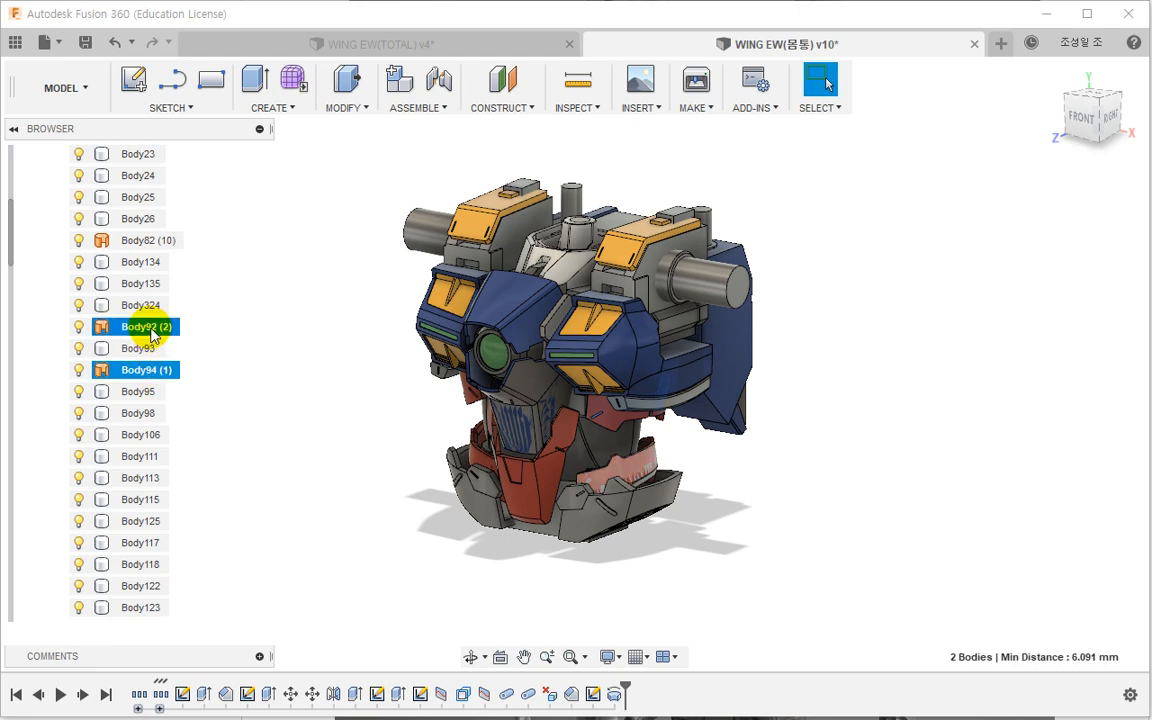
left_click(153, 241, "ctrl")
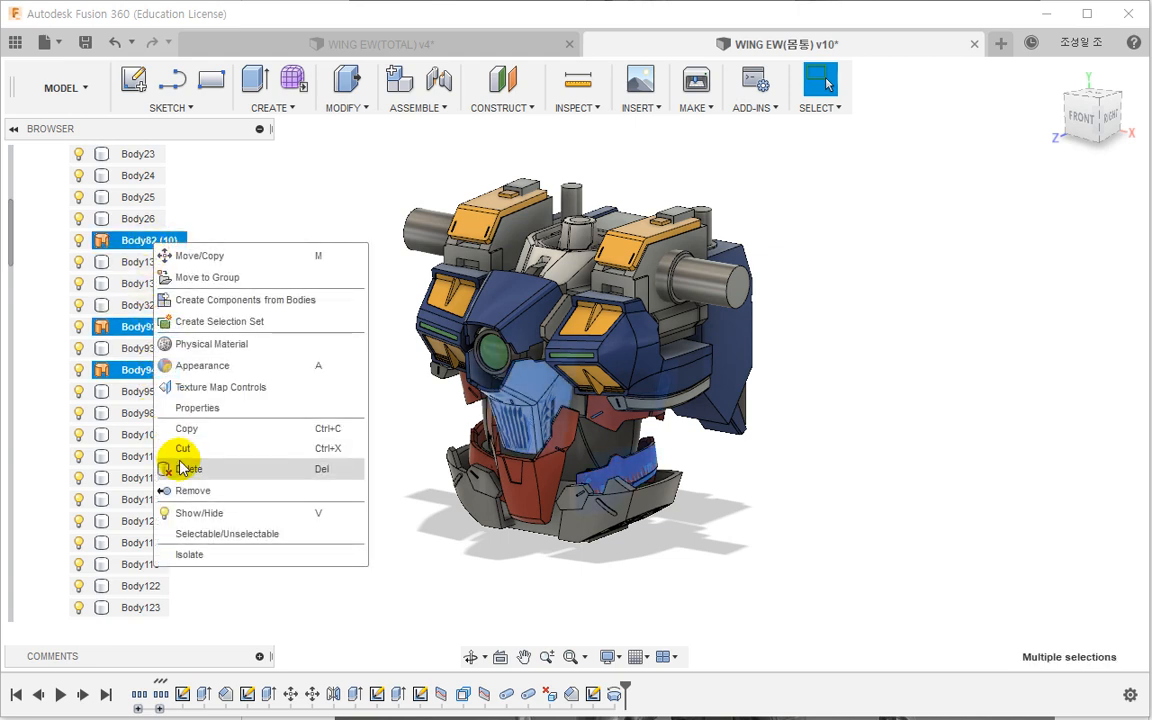
left_click(185, 469)
scroll(87, 262, "up", 4)
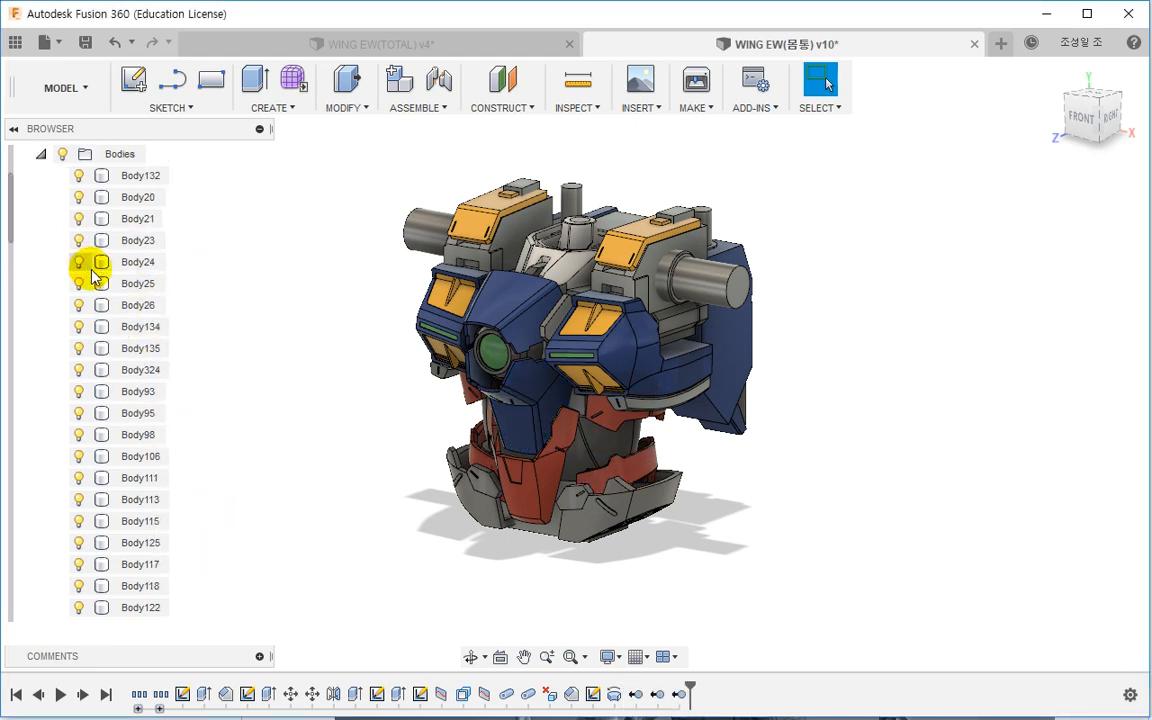
Step: Remove the hidden bodies from Body9 through Body1, including surfaces Body14 (9), Body12 (5) and Body17 (3), from the torso design
scroll(116, 386, "down", 5)
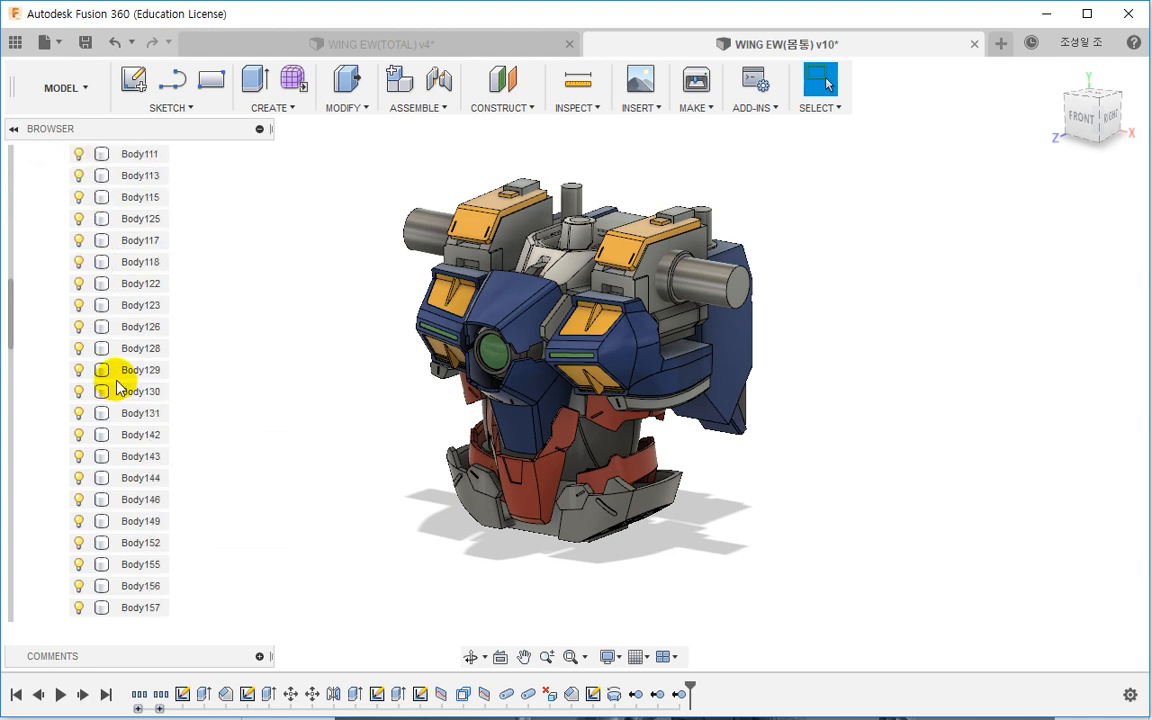
left_click_drag(12, 334, 12, 443)
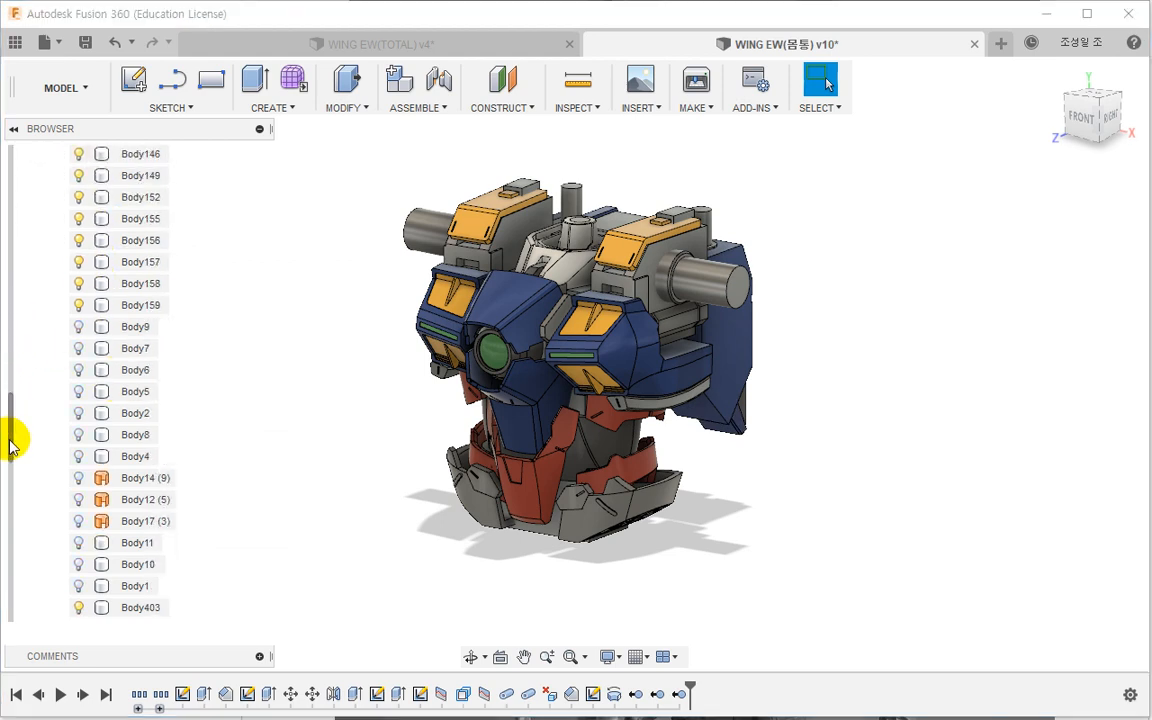
scroll(82, 348, "up", 1)
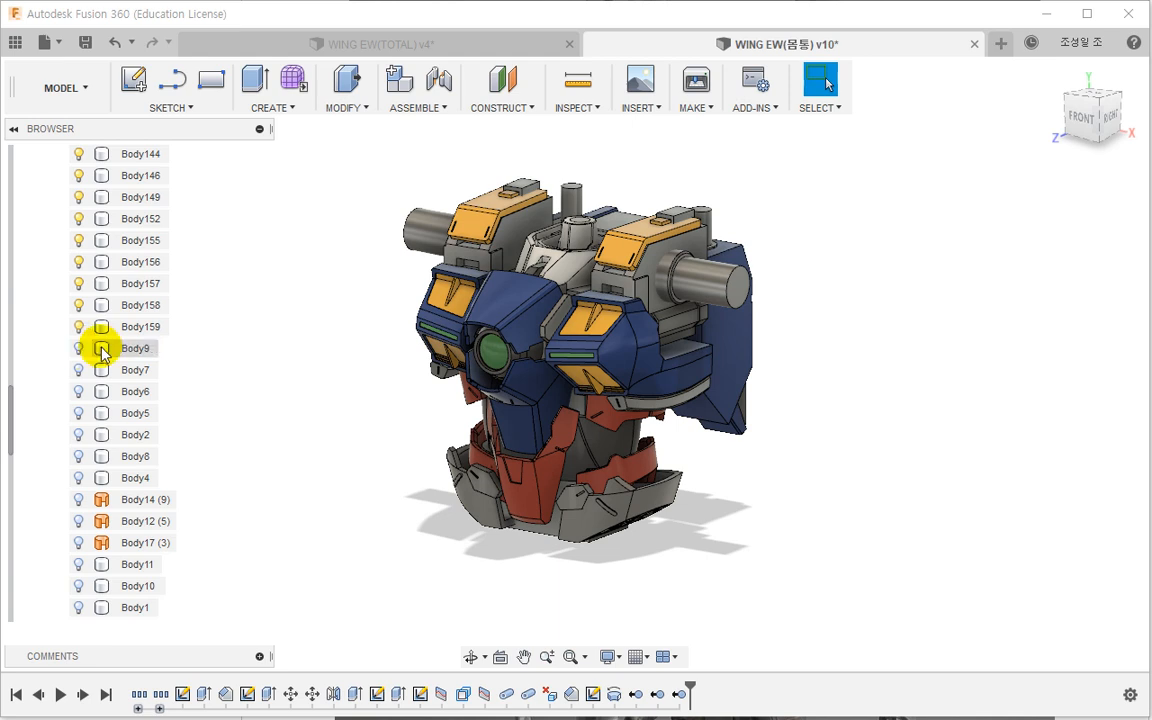
left_click(103, 349)
scroll(121, 420, "down", 8)
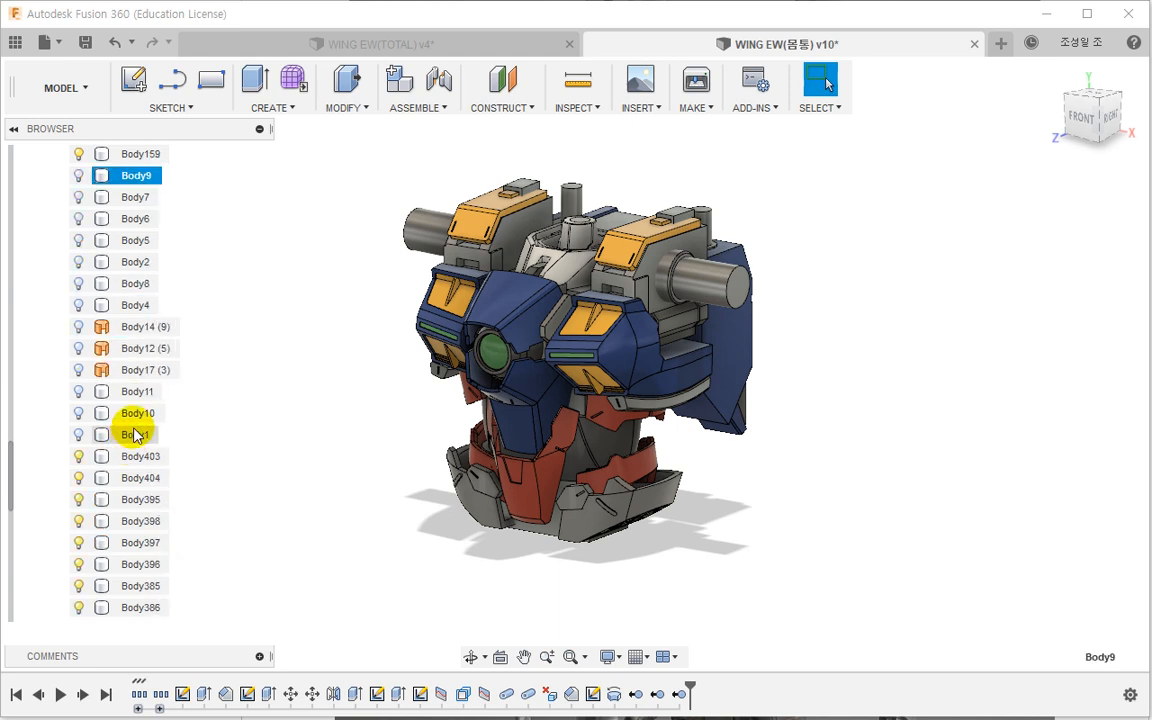
left_click(136, 436, "shift")
right_click(136, 440)
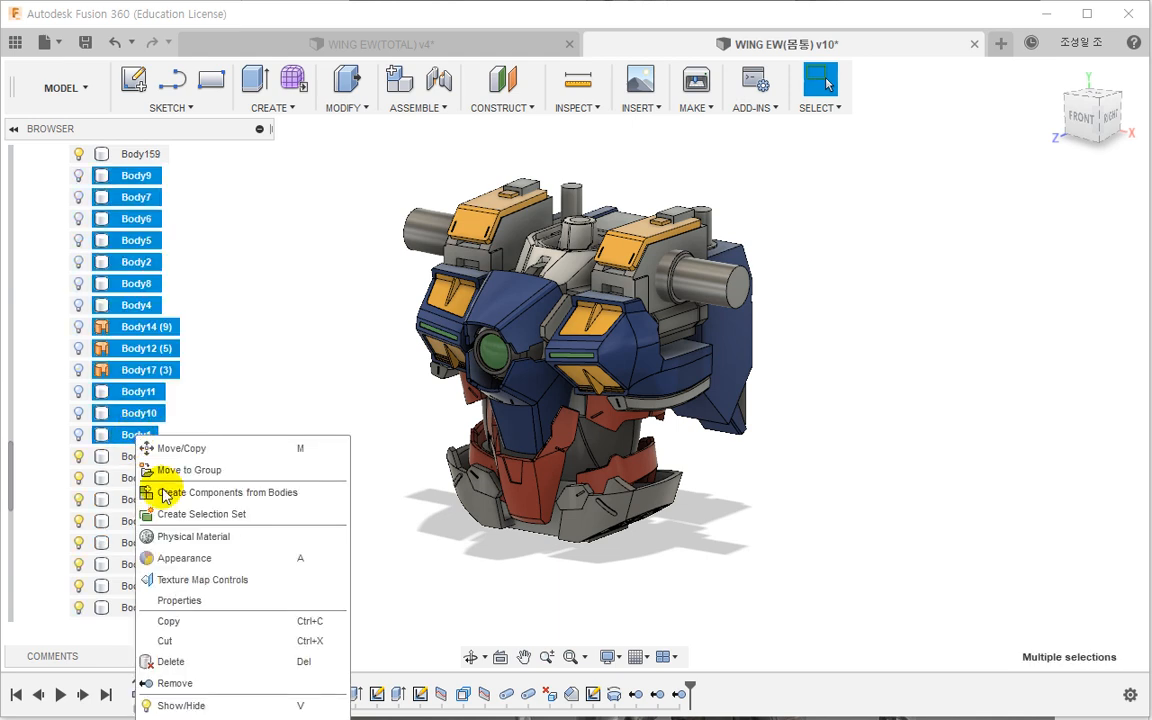
left_click(188, 682)
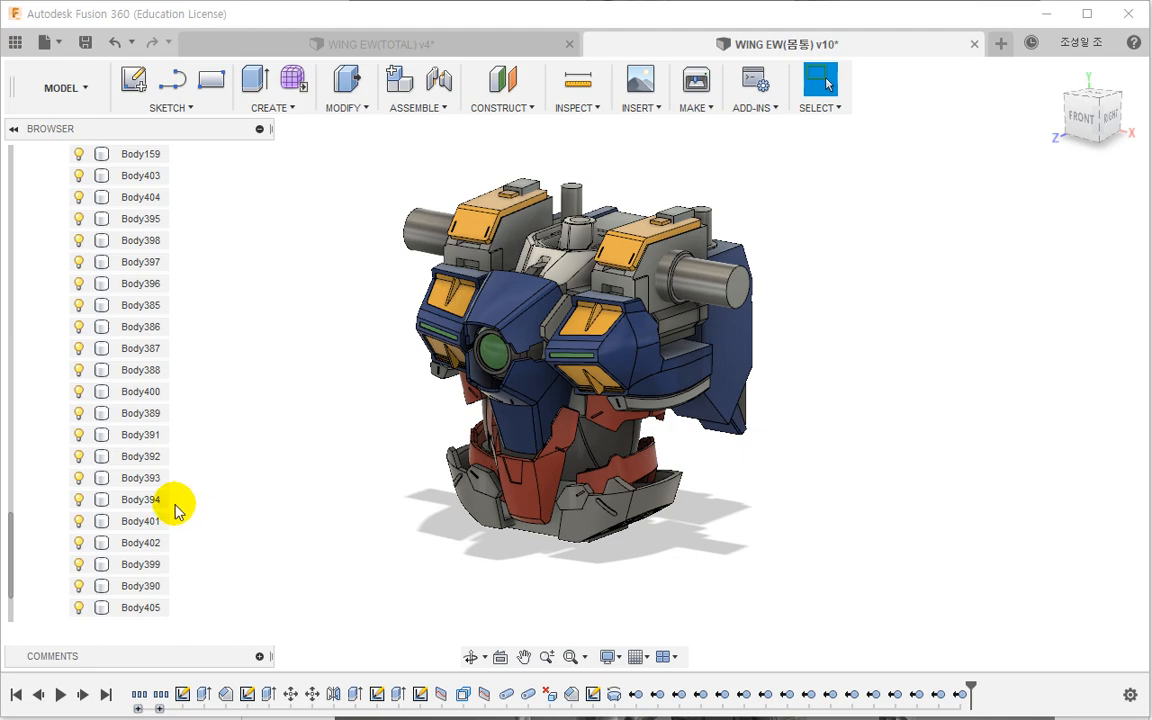
scroll(175, 510, "down", 1)
mouse_move(283, 489)
middle_mouse_down("shift")
mouse_move(578, 411)
mouse_move(291, 472)
middle_mouse_up("shift")
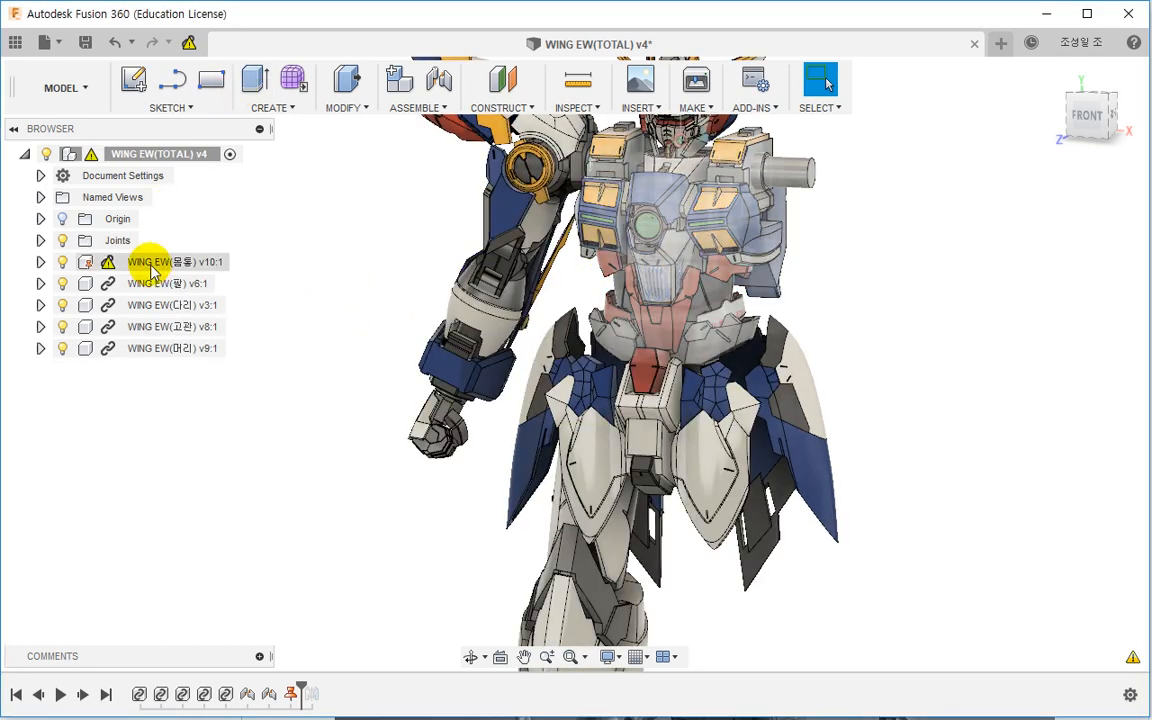
Step: Update the linked torso component in the WING EW(TOTAL) assembly to its latest version
right_click(147, 258)
left_click(201, 523)
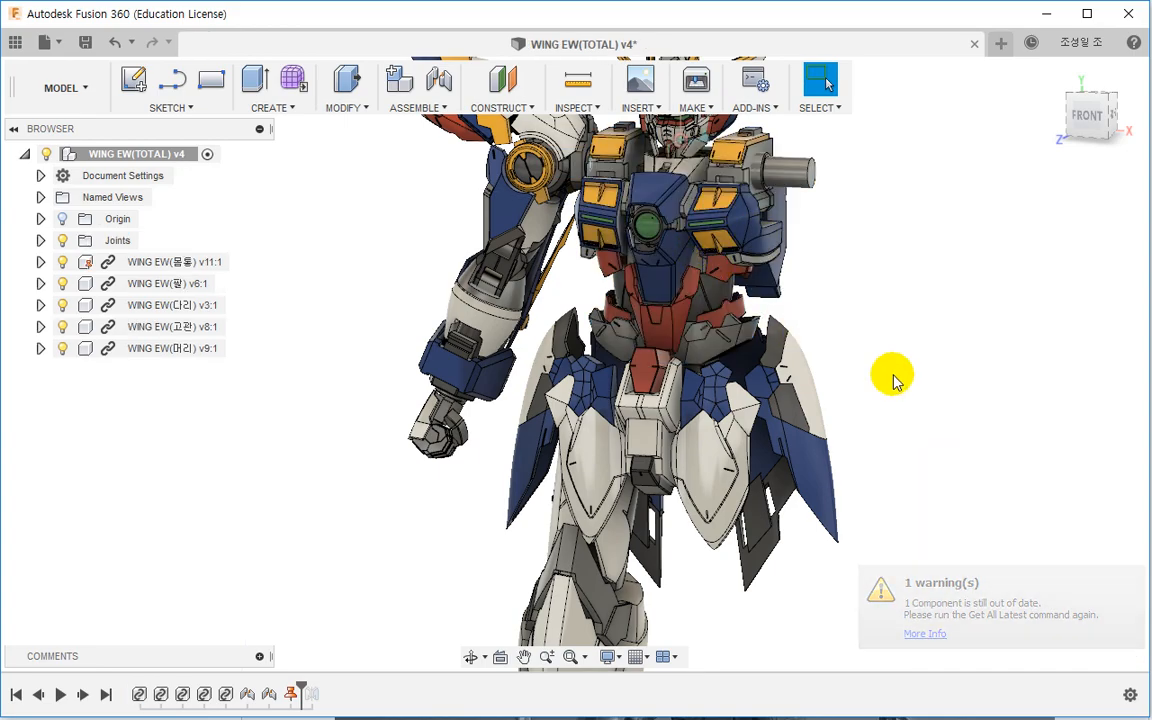
scroll(890, 385, "down", 3)
Step: Inspect the waist, hip skirt and thigh of the assembled model, including the leg component's fit under the skirt
middle_click_drag(882, 391, 815, 385)
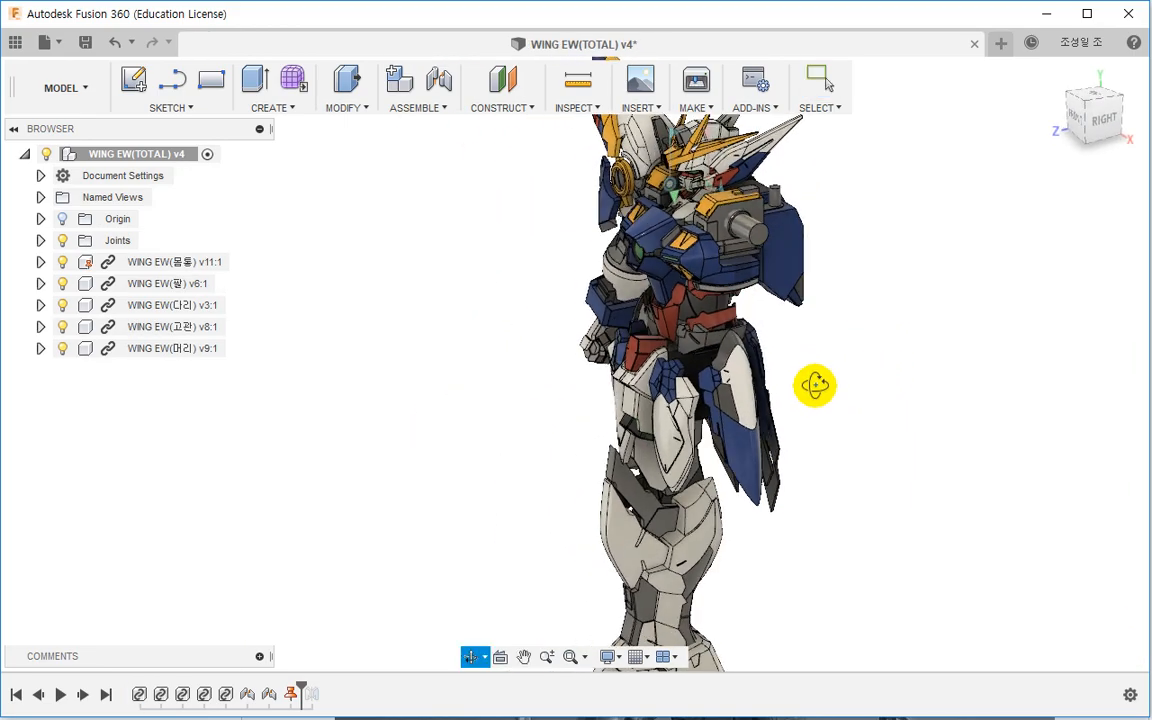
left_click_drag(815, 385, 727, 350)
key("Escape")
scroll(727, 350, "up", 5)
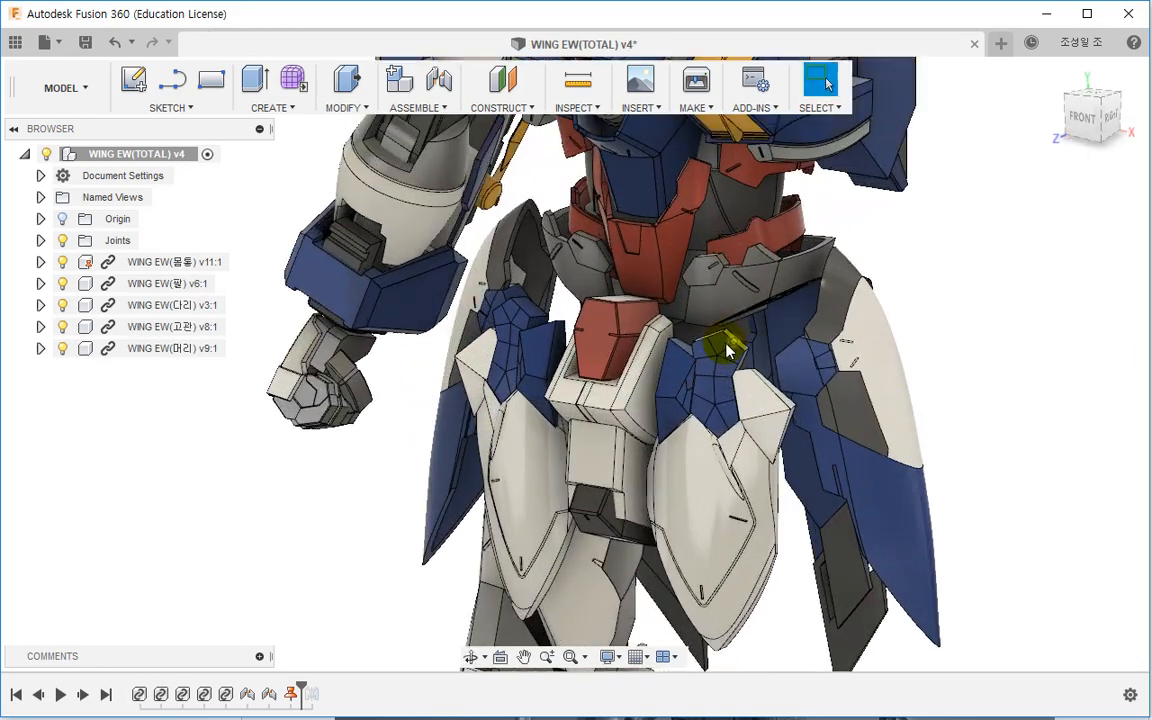
middle_click_drag(727, 350, 792, 237, "shift")
left_click(747, 303)
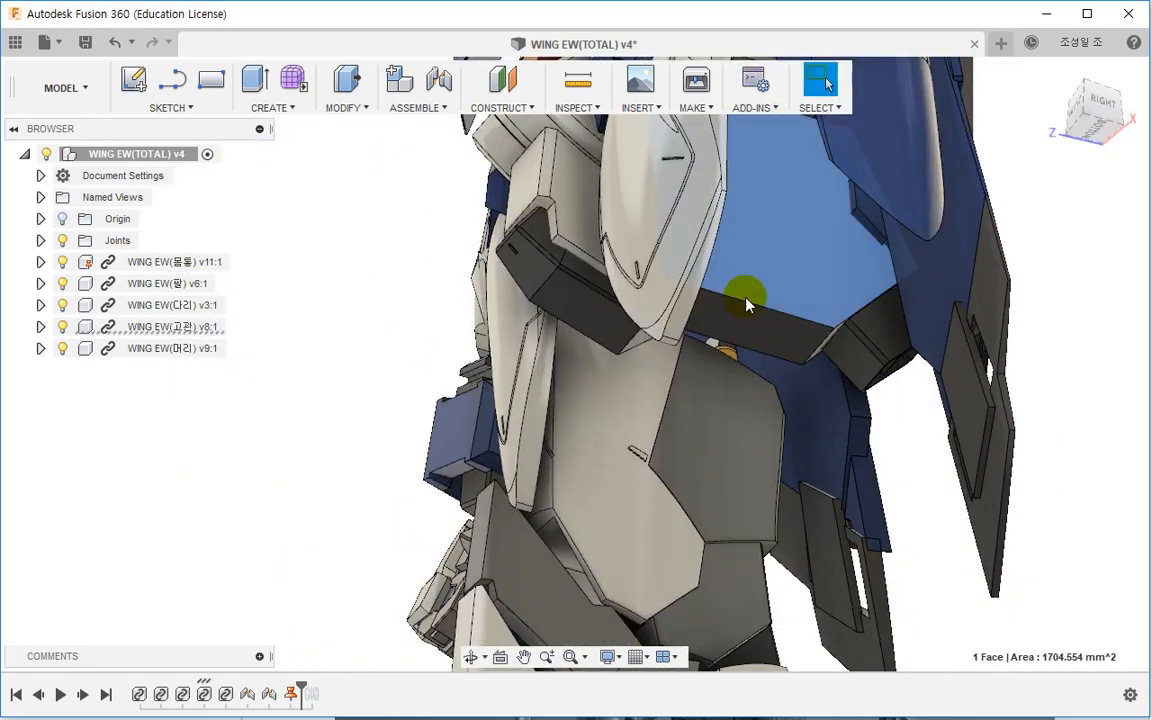
middle_click_drag(747, 303, 784, 419, "shift")
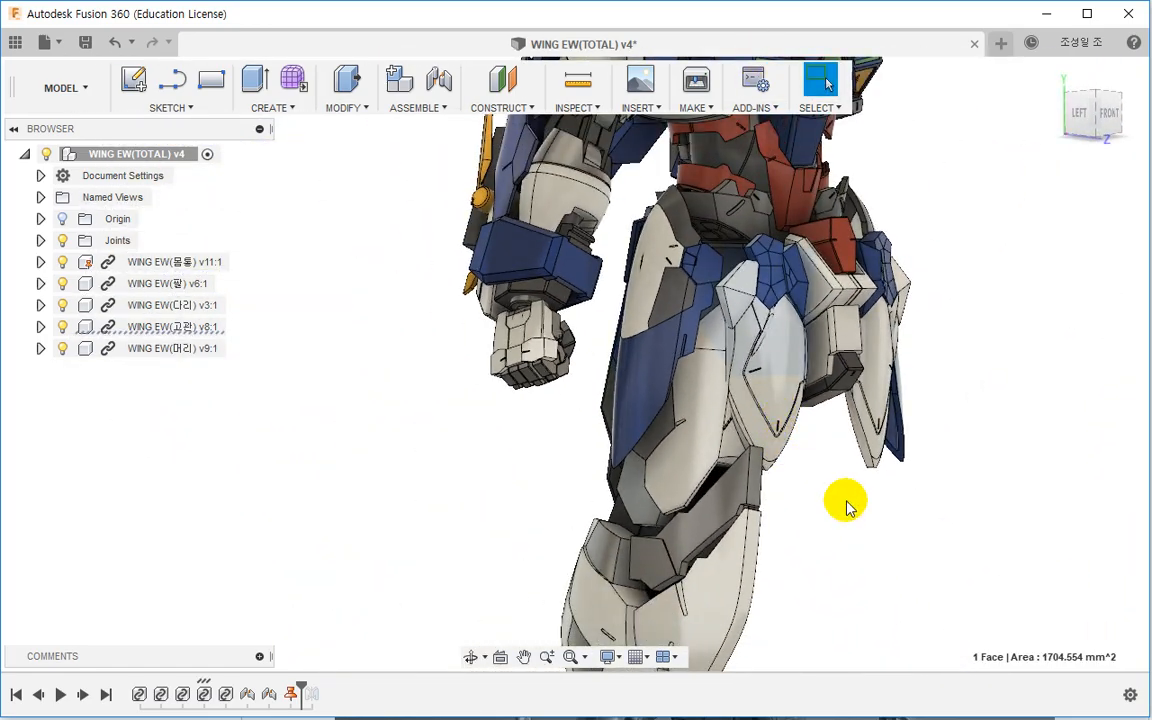
middle_click_drag(845, 505, 753, 303, "shift")
left_click(746, 296)
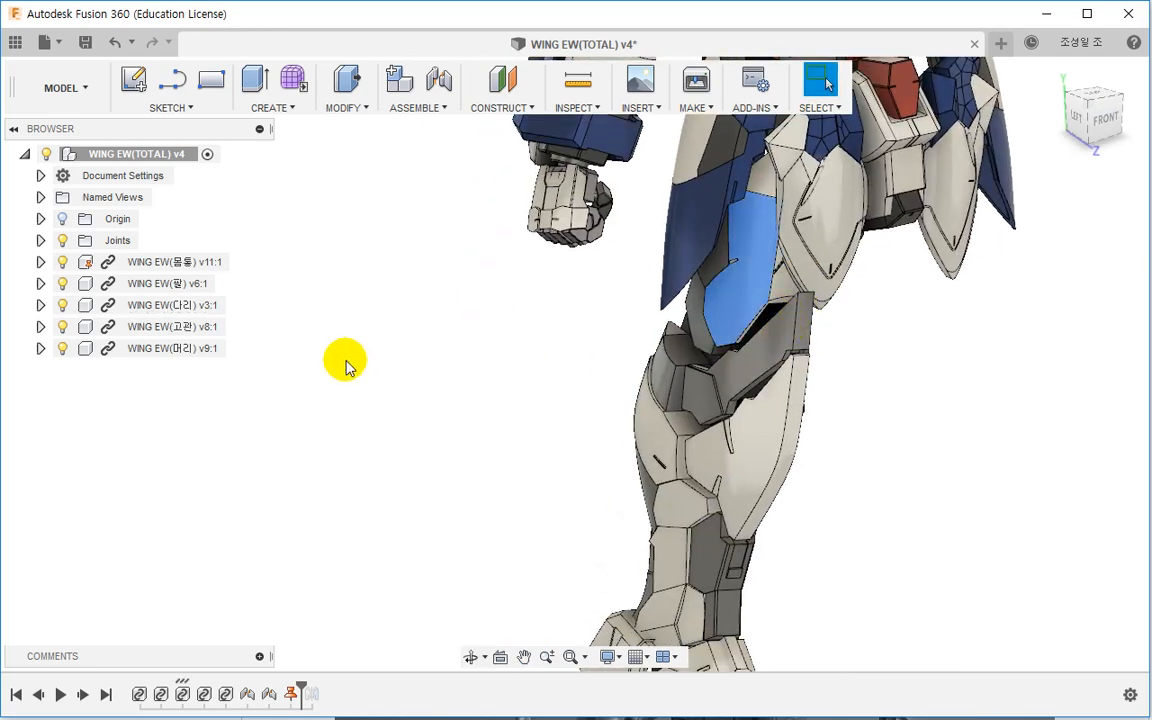
left_click(203, 307)
Step: Capture a screen snip of the shoulder joint, upper arm and chest area of the assembly
middle_click_drag(500, 376, 434, 625)
scroll(553, 299, "up", 5)
middle_click_drag(555, 265, 574, 437, "shift")
key("Escape")
scroll(651, 403, "down", 2)
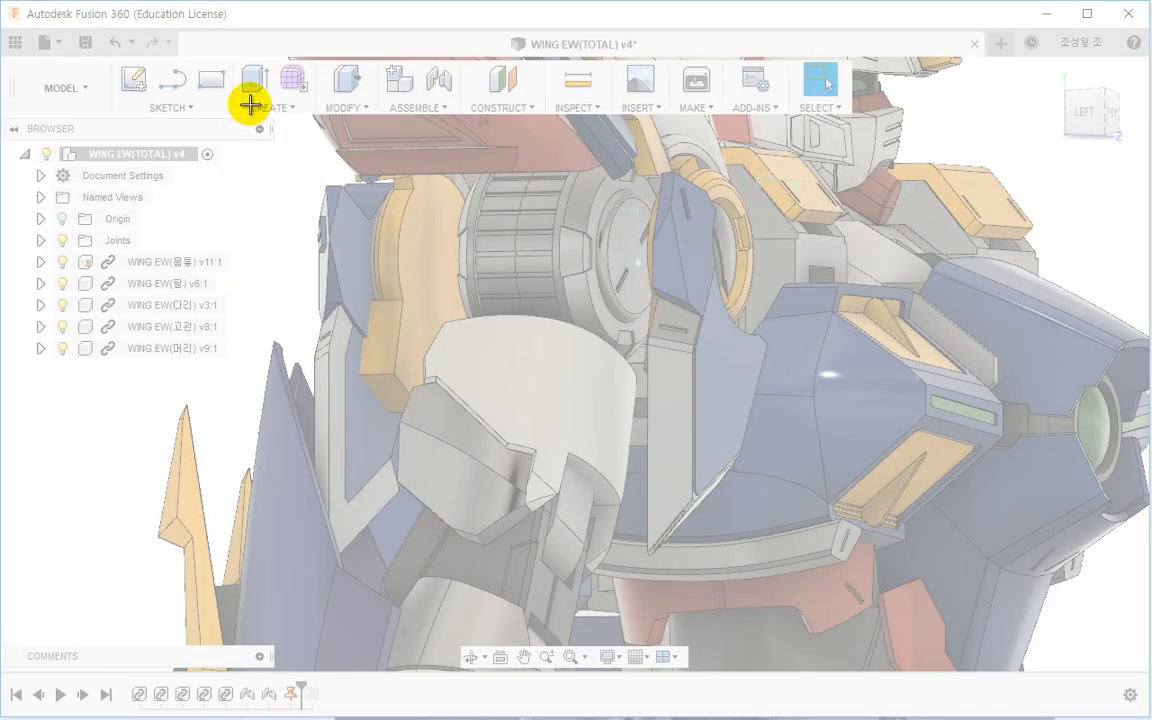
left_click_drag(251, 104, 887, 535)
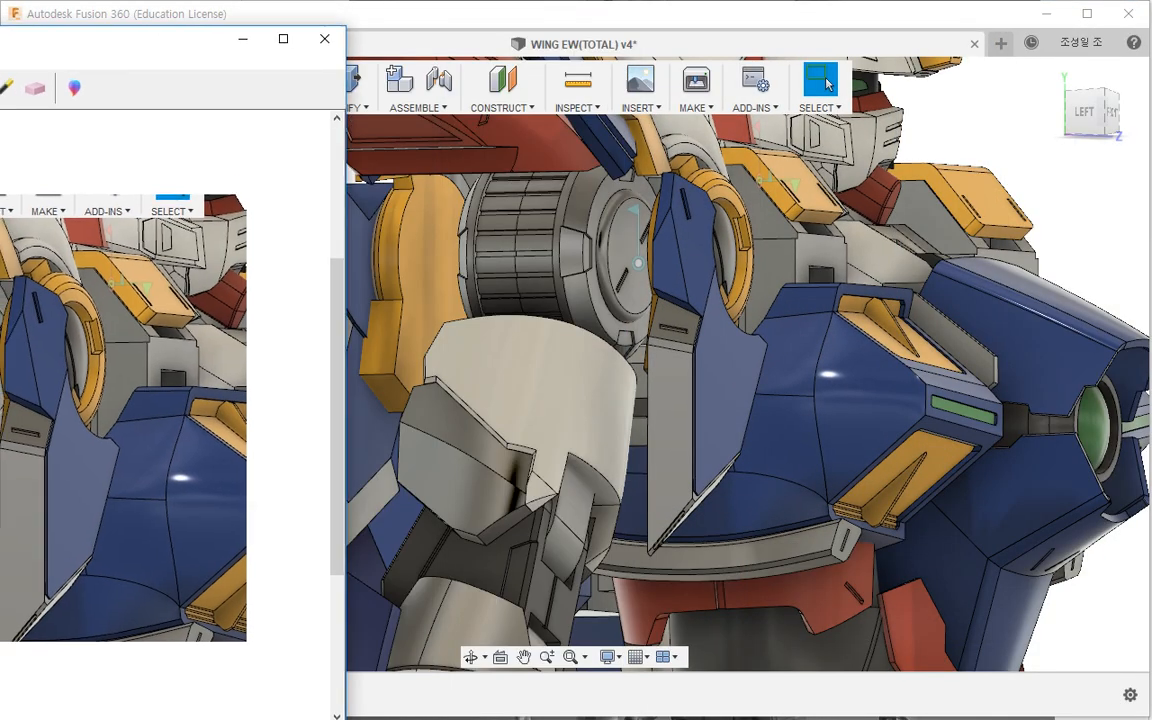
Step: Open the source design of the leg component WING EW(다리) and list its bodies
scroll(586, 316, "down", 3)
middle_click_drag(581, 399, 446, 332)
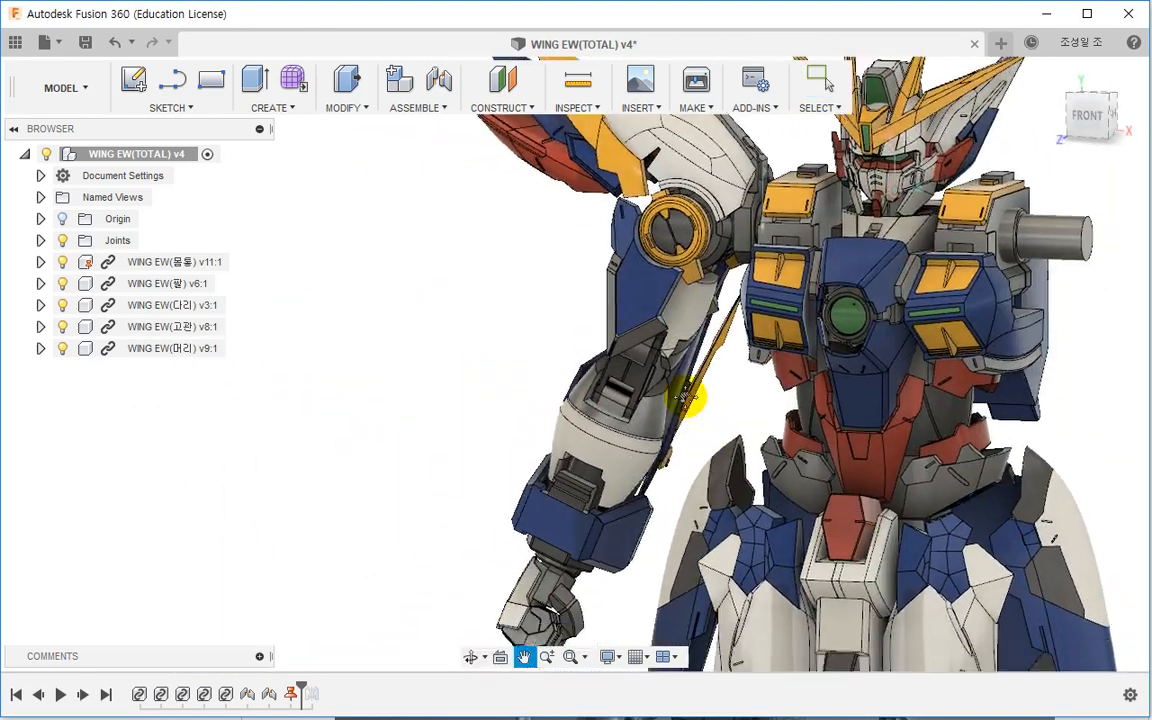
middle_click_drag(689, 401, 617, 312)
scroll(617, 312, "down", 2)
middle_click_drag(658, 350, 629, 307)
middle_click_drag(491, 491, 527, 376)
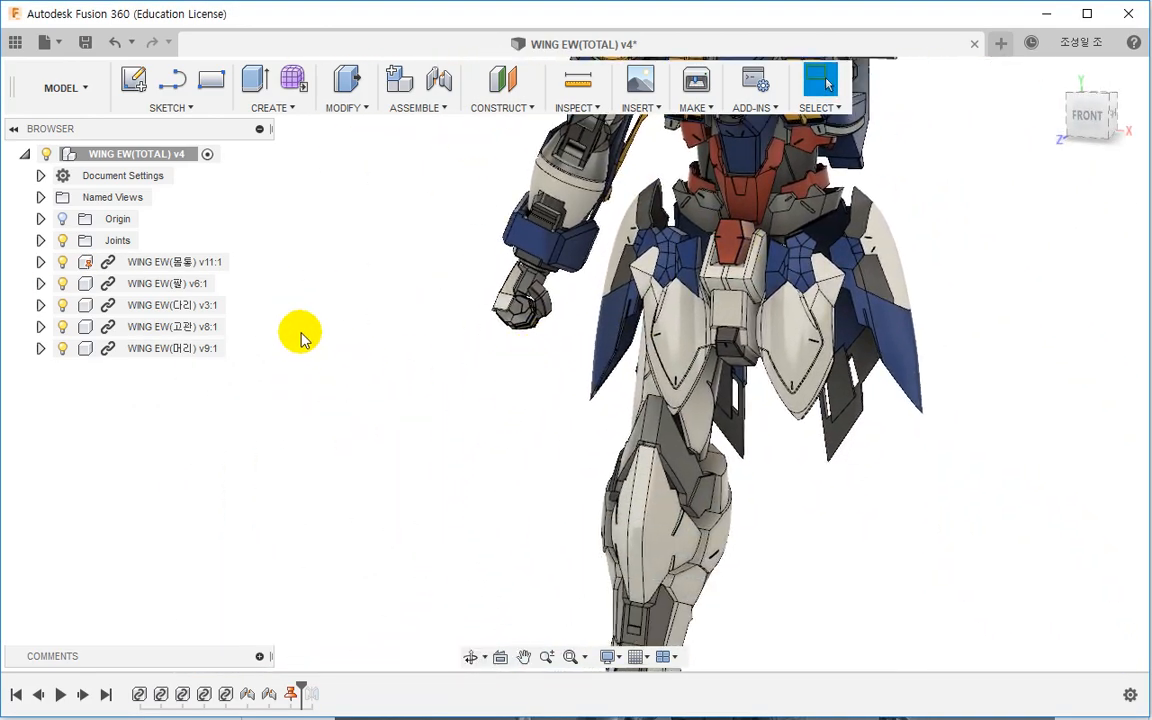
right_click(196, 308)
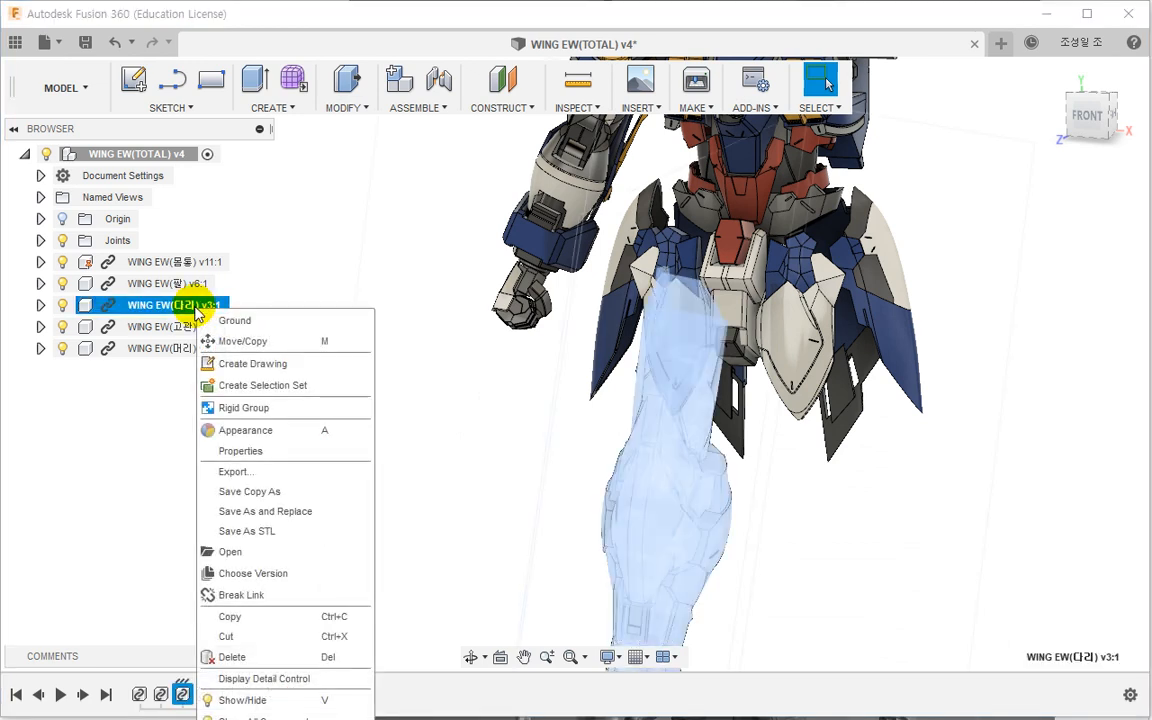
left_click(255, 532)
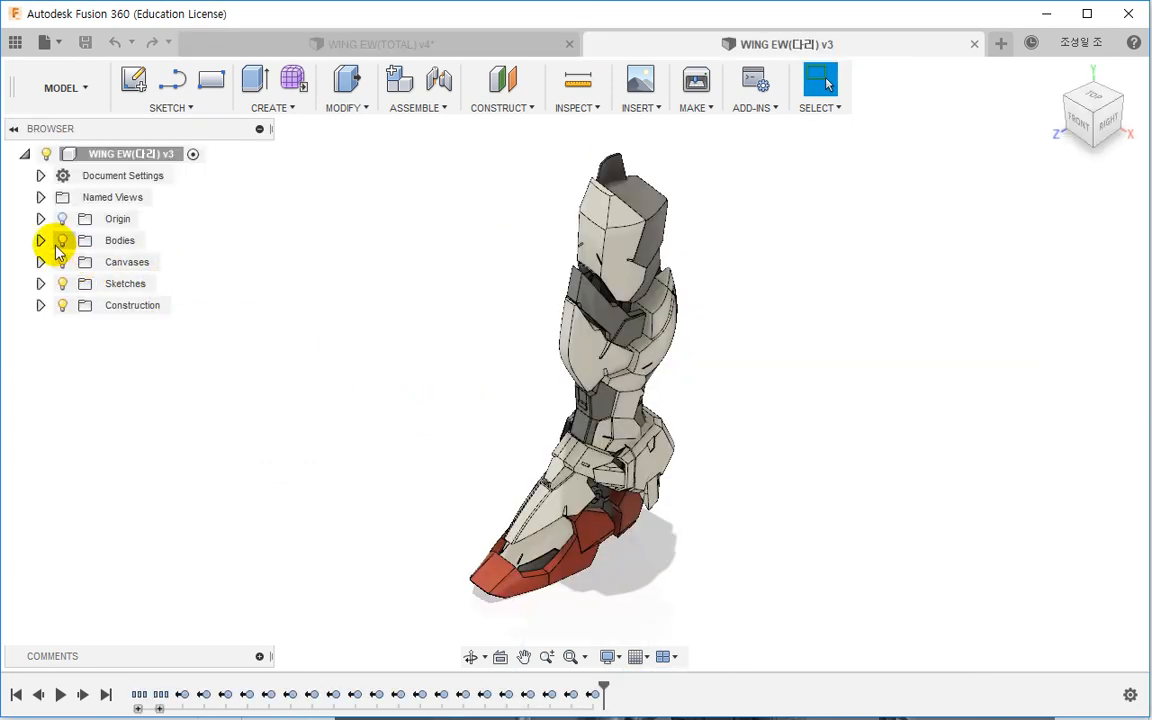
left_click(40, 241)
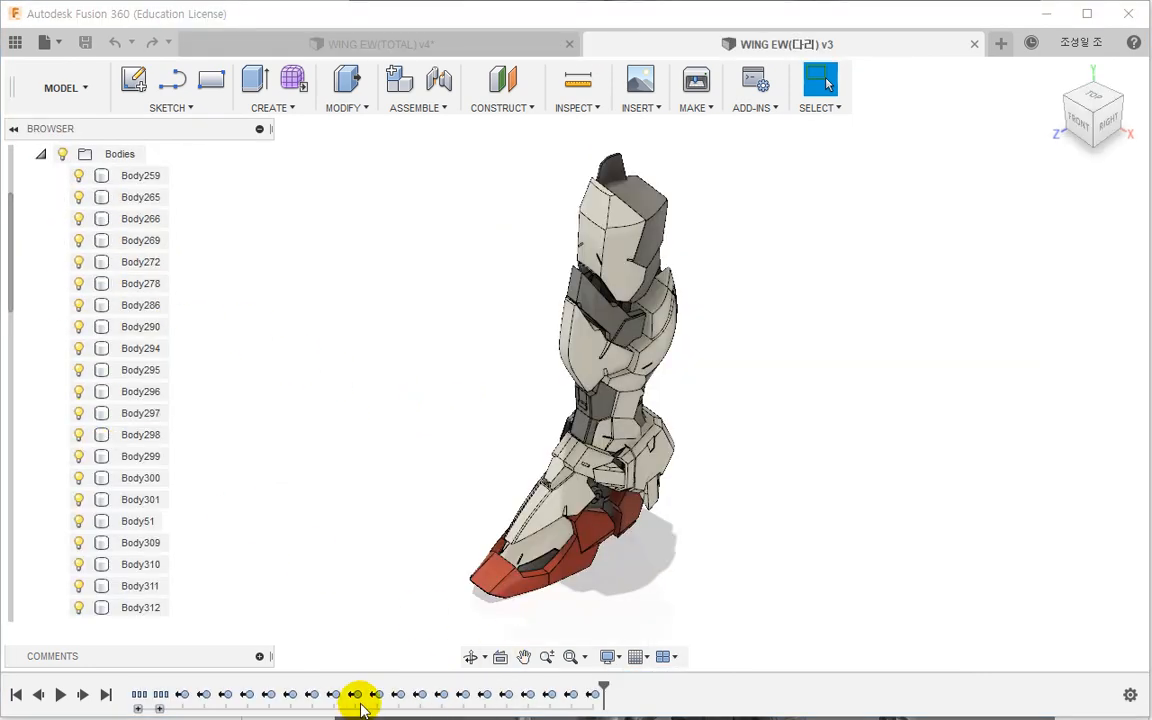
Step: Roll the leg design's history back to just before the run of Remove features and expand the second feature group
left_click_drag(606, 687, 172, 680)
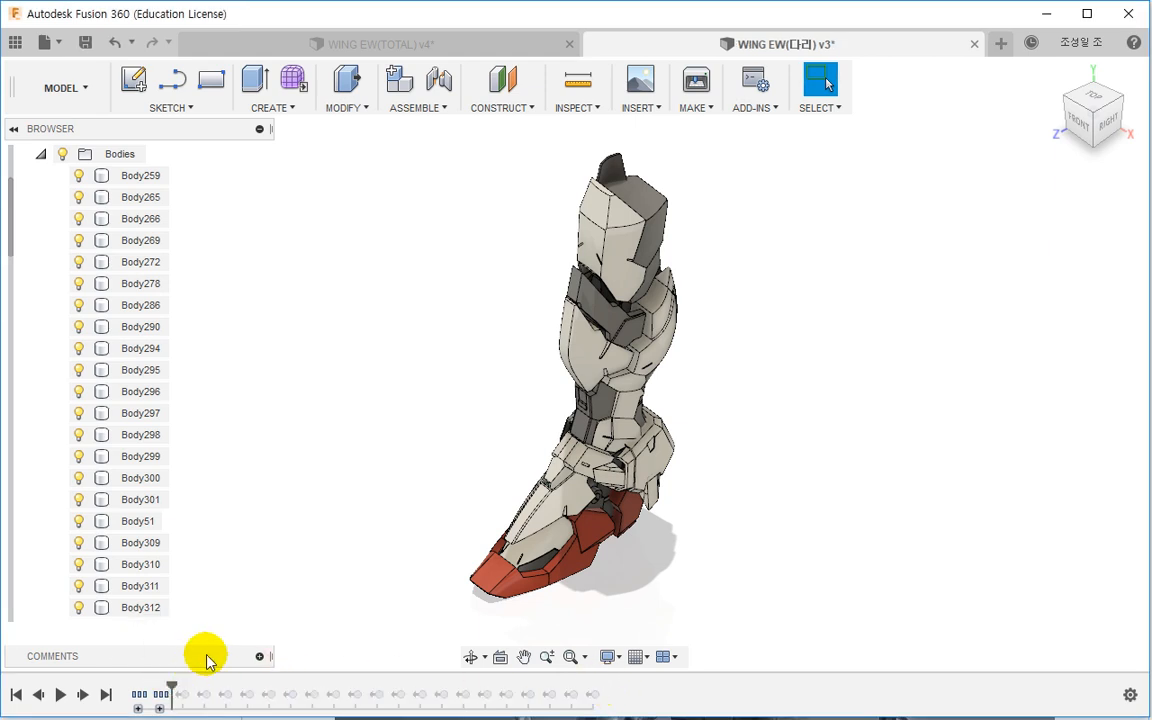
left_click(159, 707)
left_click_drag(38, 676, 1140, 676)
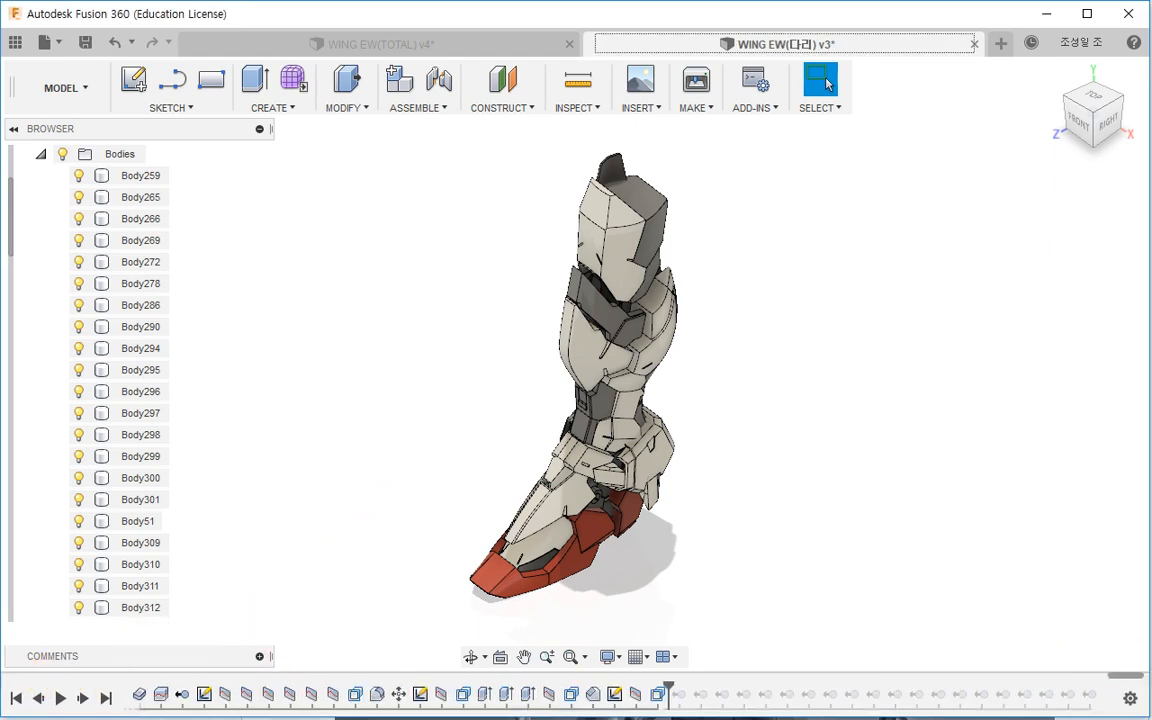
Step: Examine the foot feature at the end of the expanded group by viewing its settings and stepping the history around it
double_click(658, 694)
middle_click_drag(751, 542, 689, 470, "shift")
scroll(478, 535, "up", 3)
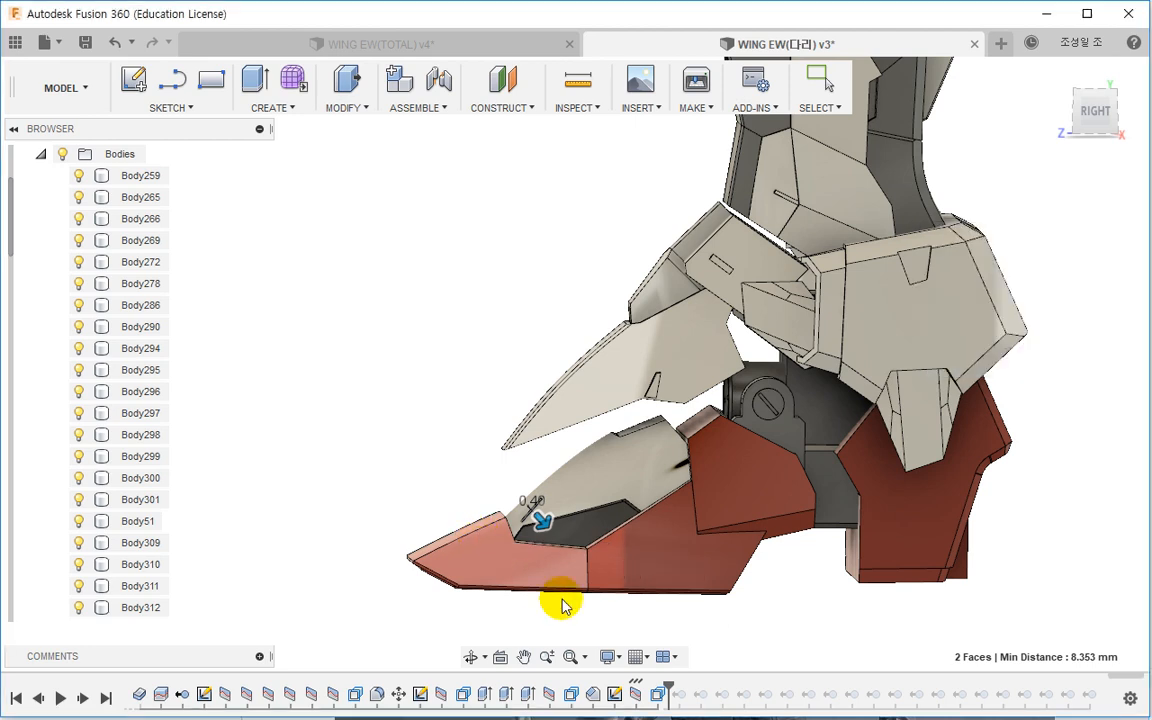
key("Escape")
left_click_drag(665, 686, 647, 689)
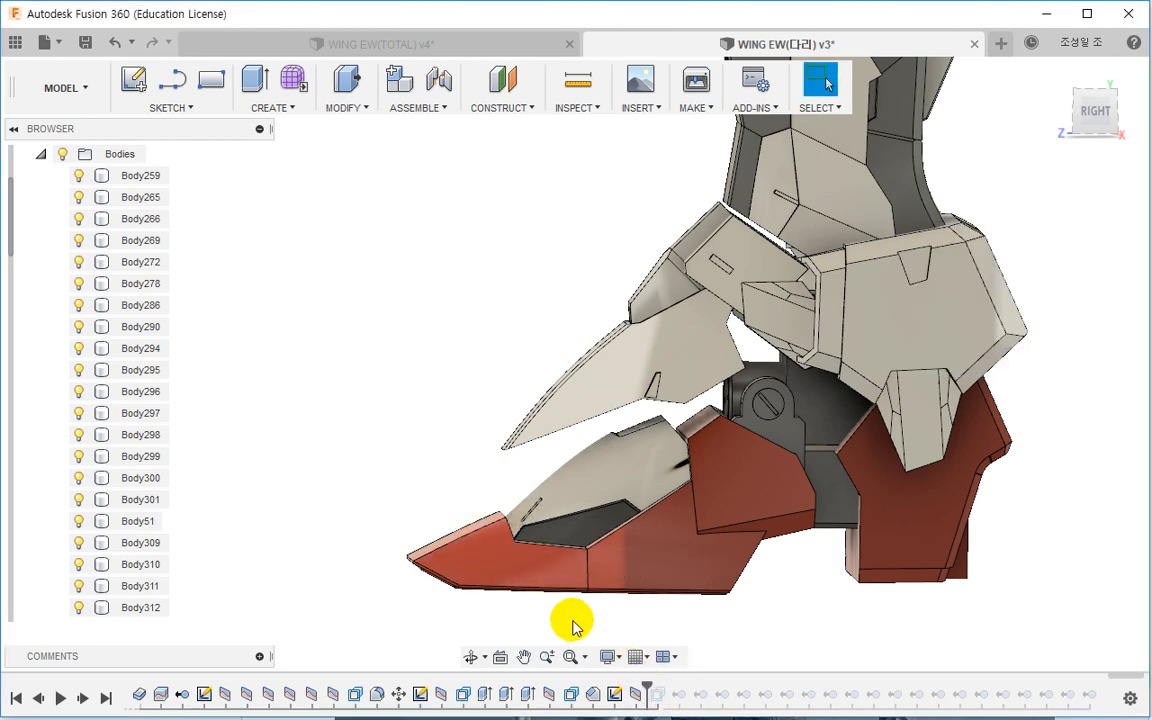
left_click_drag(661, 686, 667, 688)
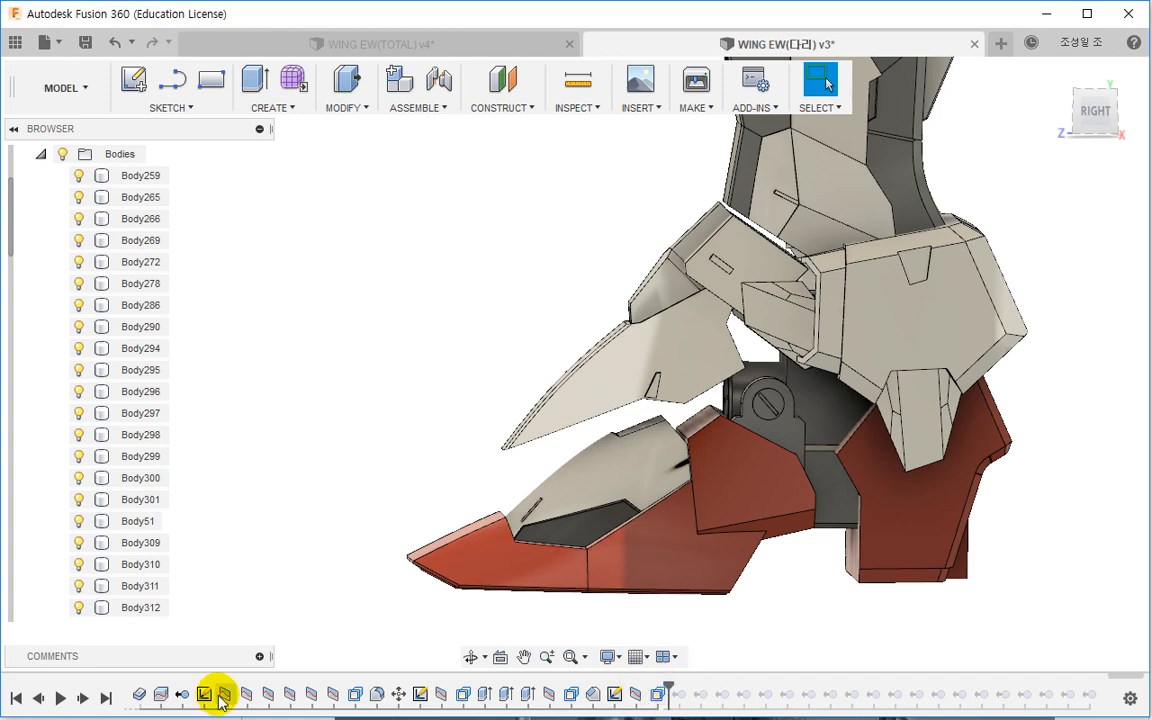
Step: Collapse the 다리 feature group and delete the group only, expanding its contents into the timeline
left_click_drag(1130, 678, 12, 667)
left_click(159, 708)
left_click(164, 697)
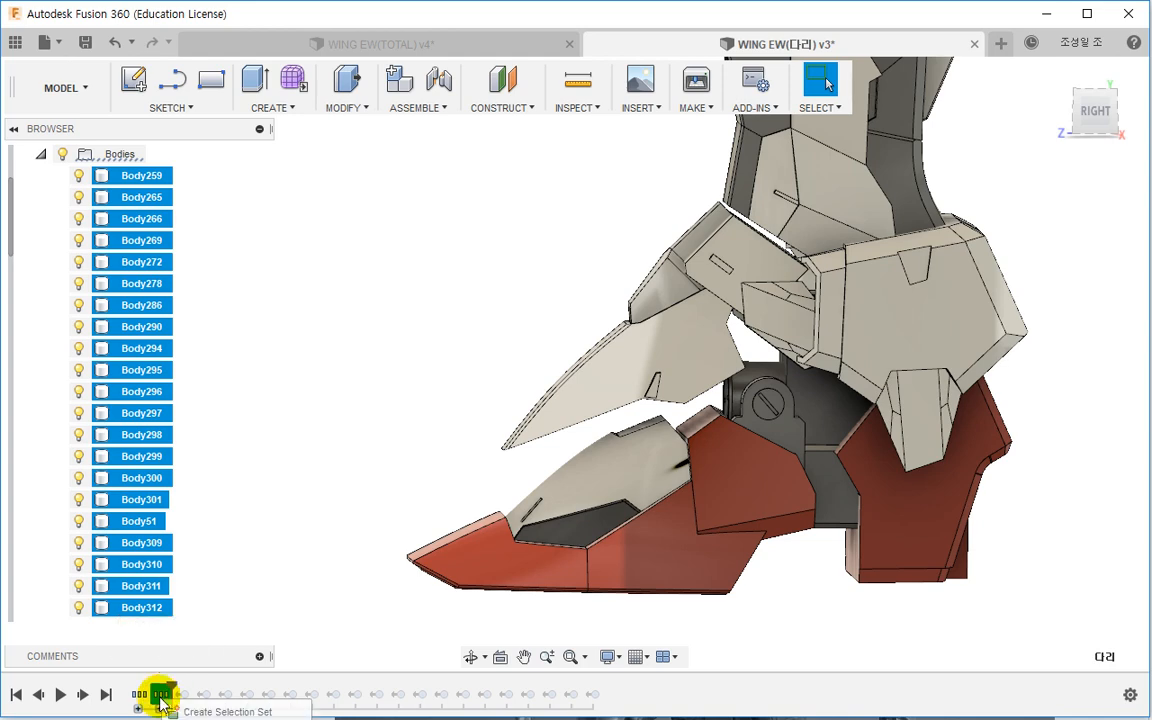
key("Delete")
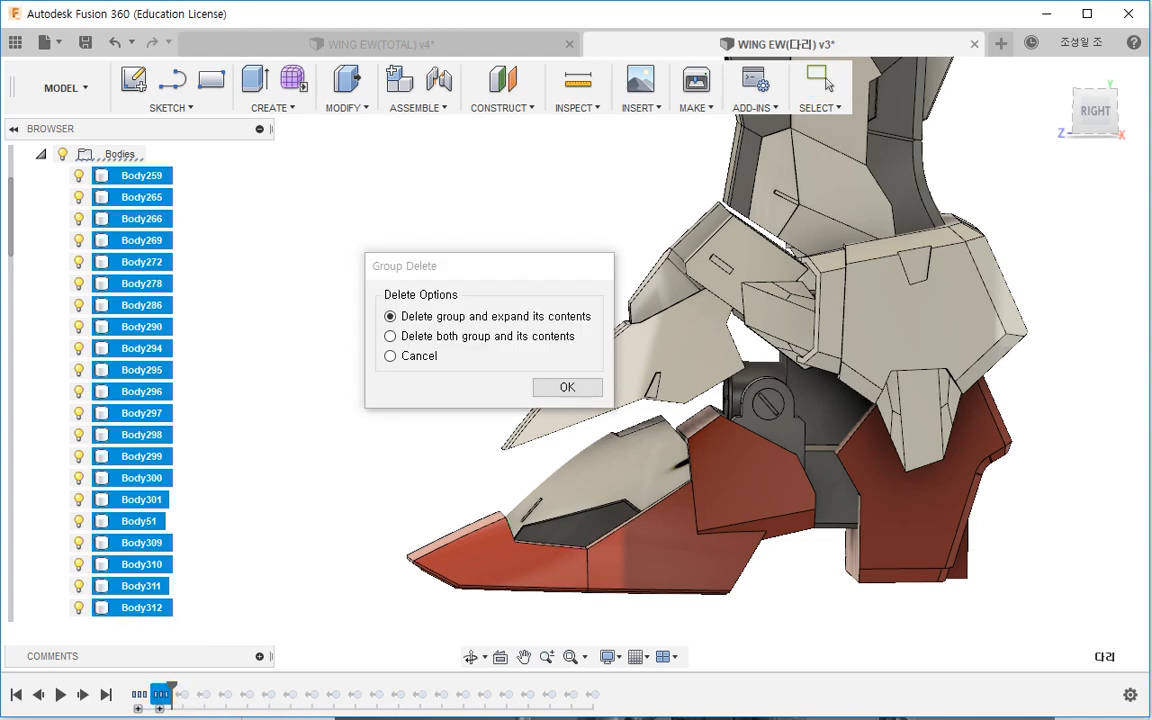
left_click(558, 392)
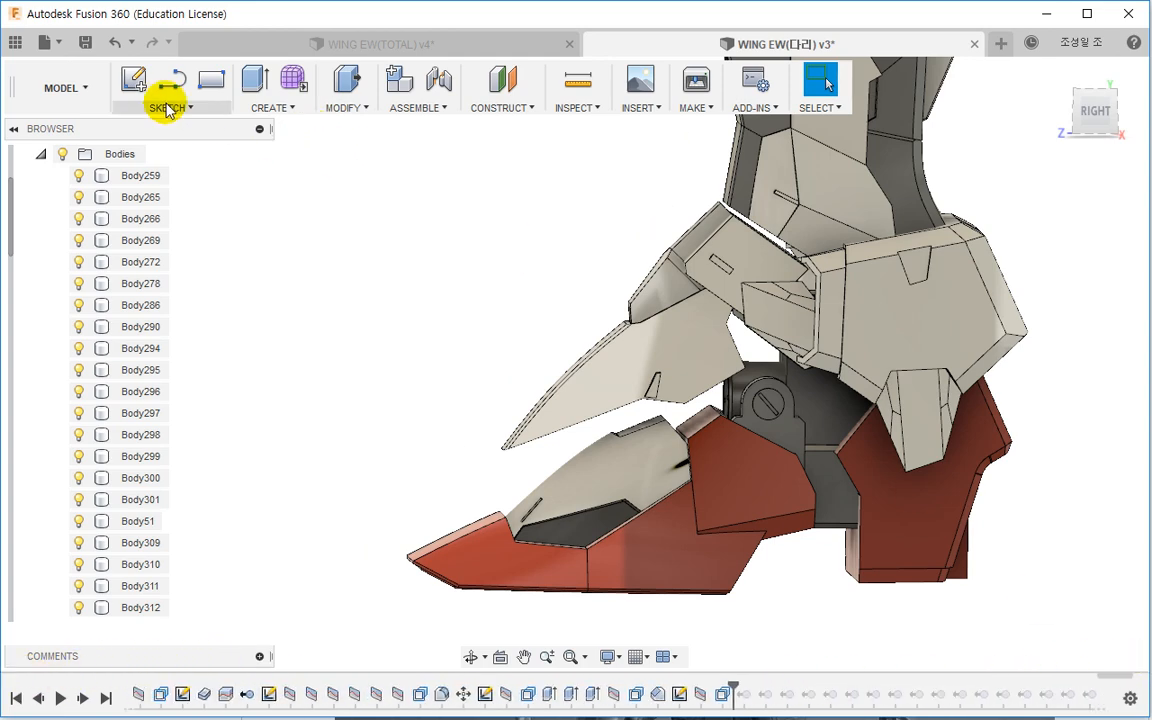
Step: Create an empty sketch on the front origin plane at the current history position and finish it
left_click(130, 78)
left_click_drag(1059, 141, 1107, 170)
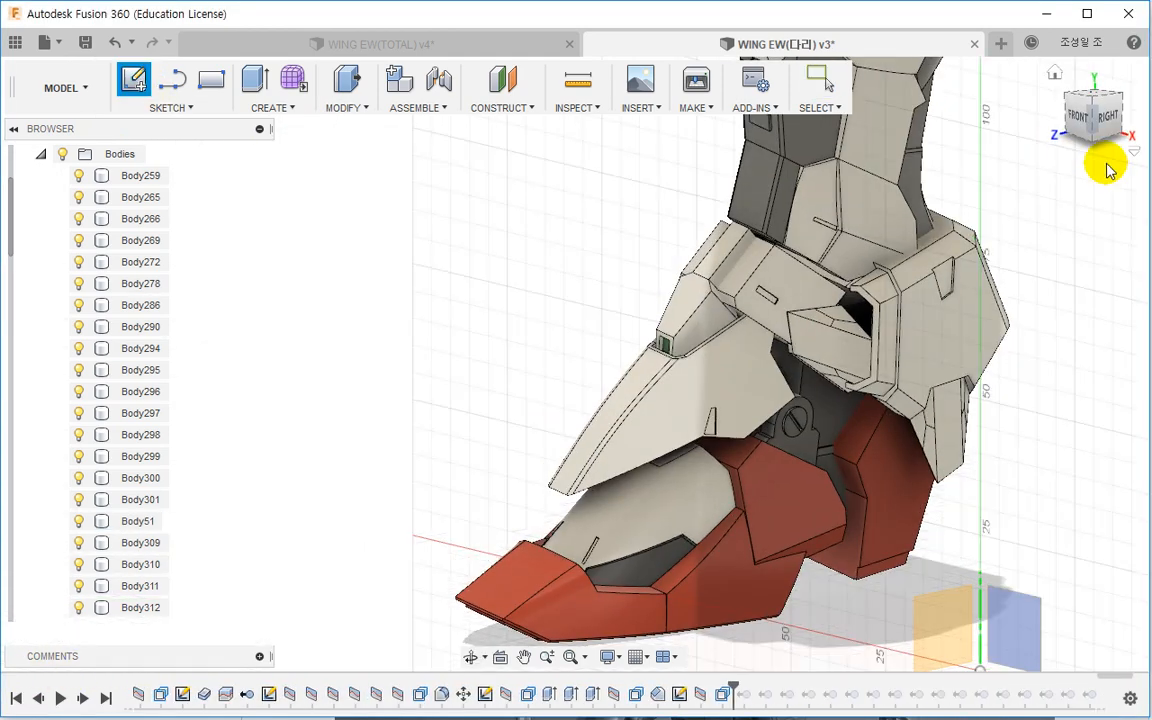
left_click(1080, 122)
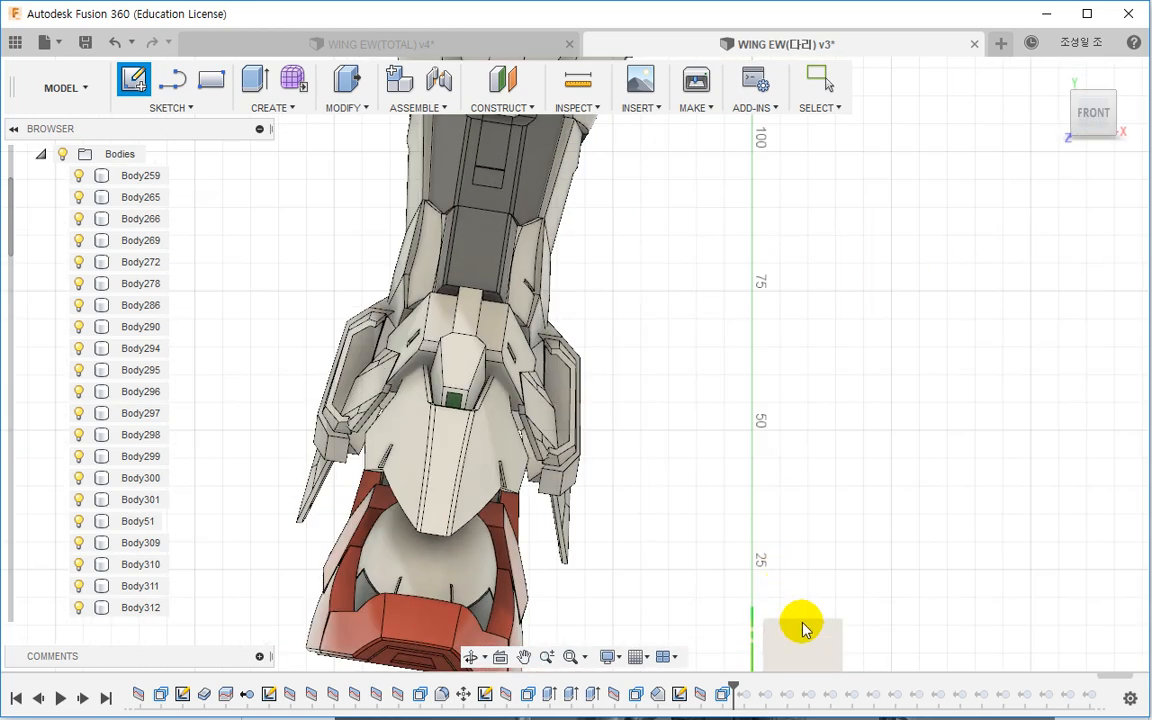
left_click(808, 627)
left_click(893, 82)
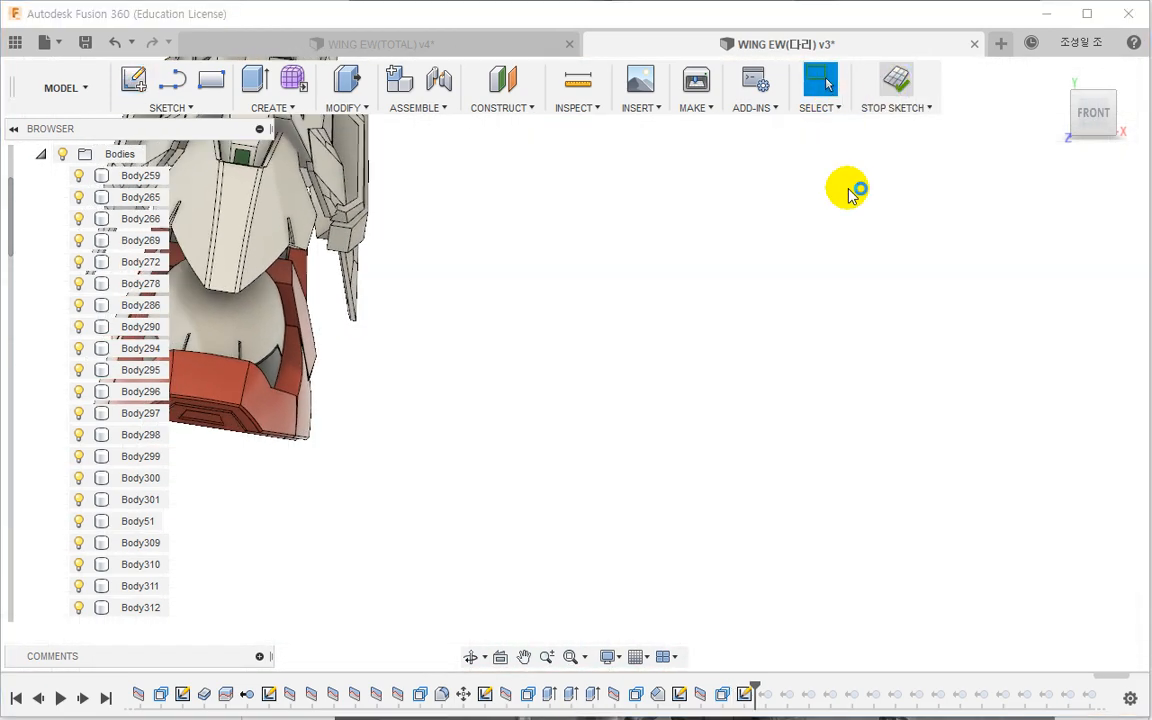
Step: Group the loose timeline features from the first one through the empty sketch and name the group 다리
left_click(745, 695)
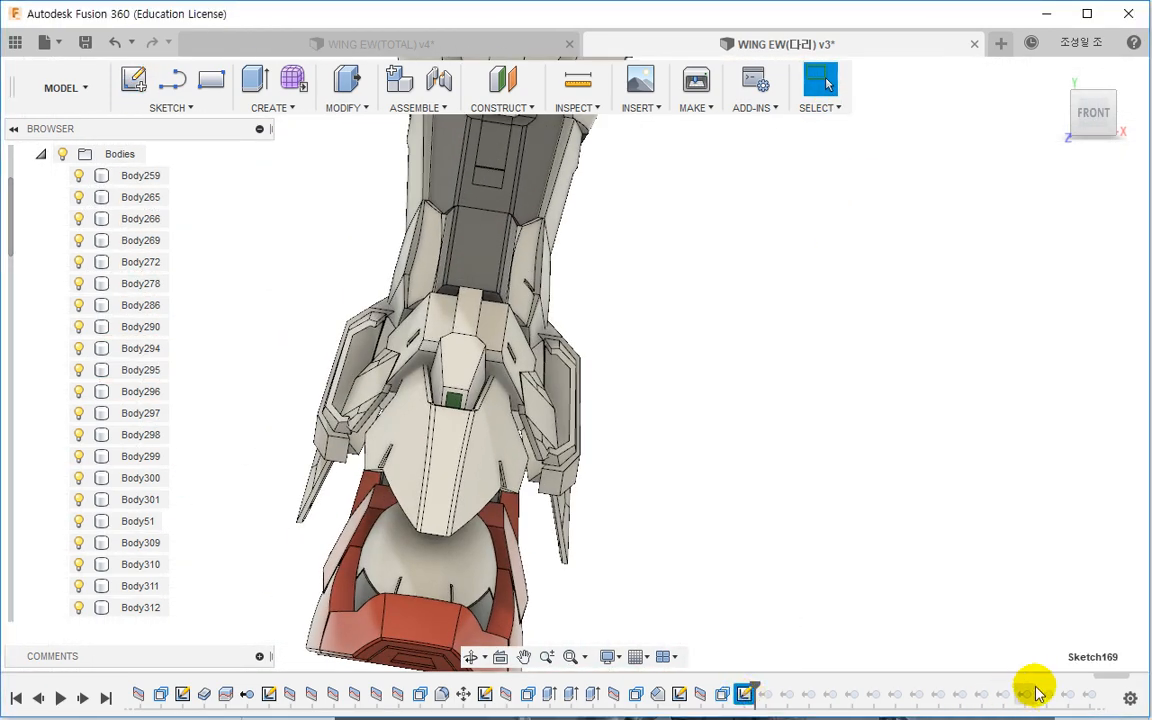
scroll(663, 699, "up", 10)
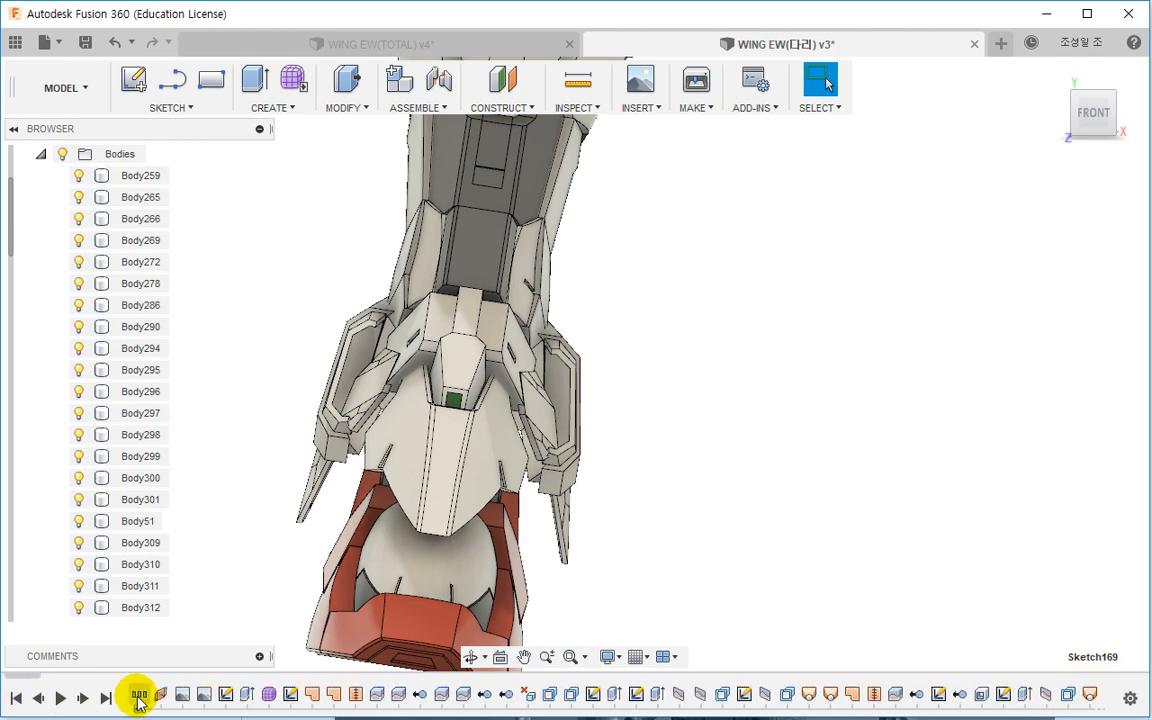
left_click(163, 698, "shift")
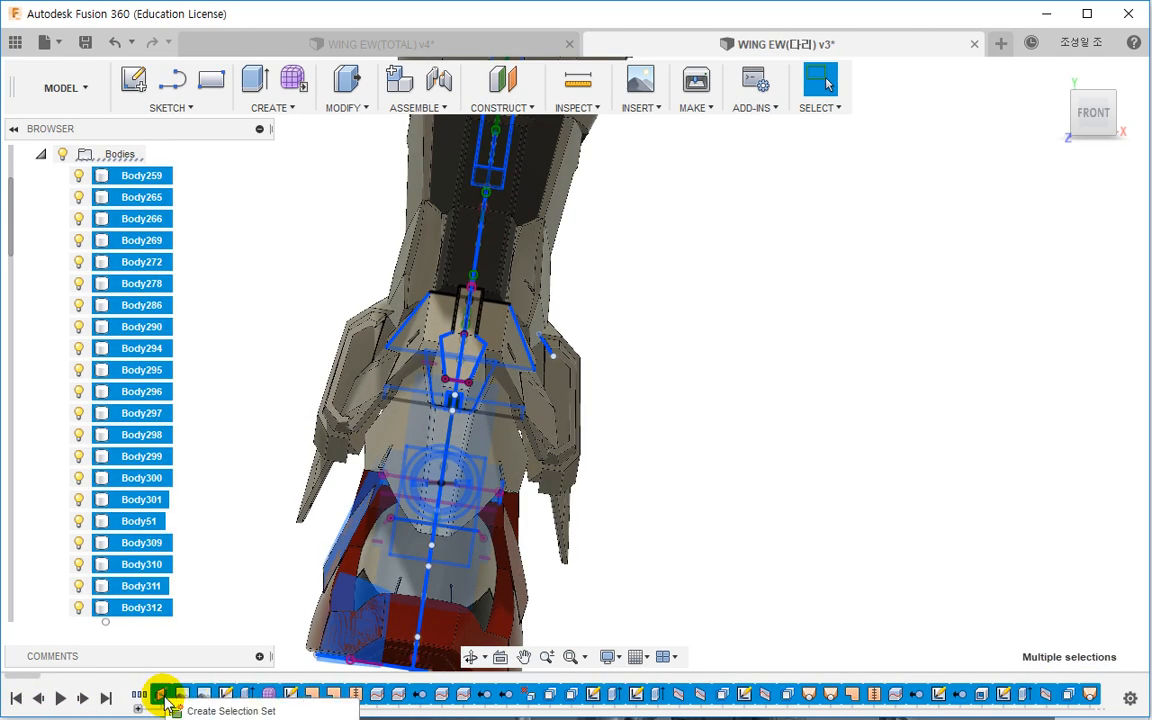
left_click(165, 695)
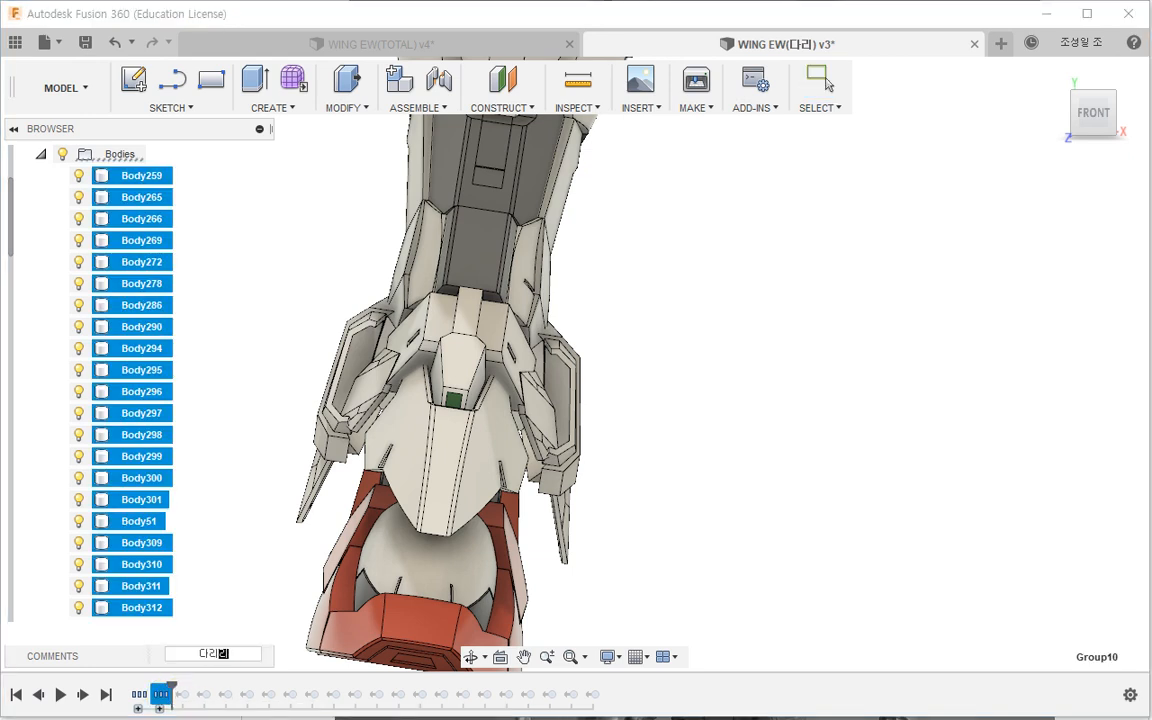
key("Return")
key("Escape")
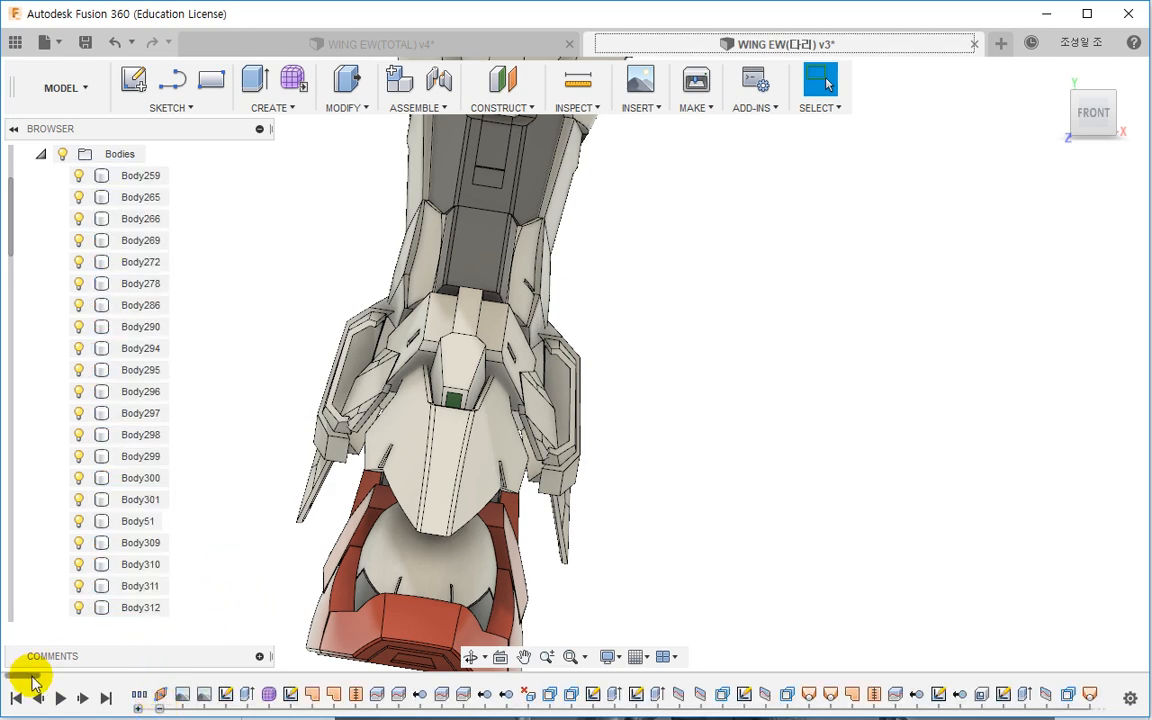
Step: Roll the history back to just before the empty sketch at the end of the expanded 다리 group
left_click_drag(32, 678, 1125, 676)
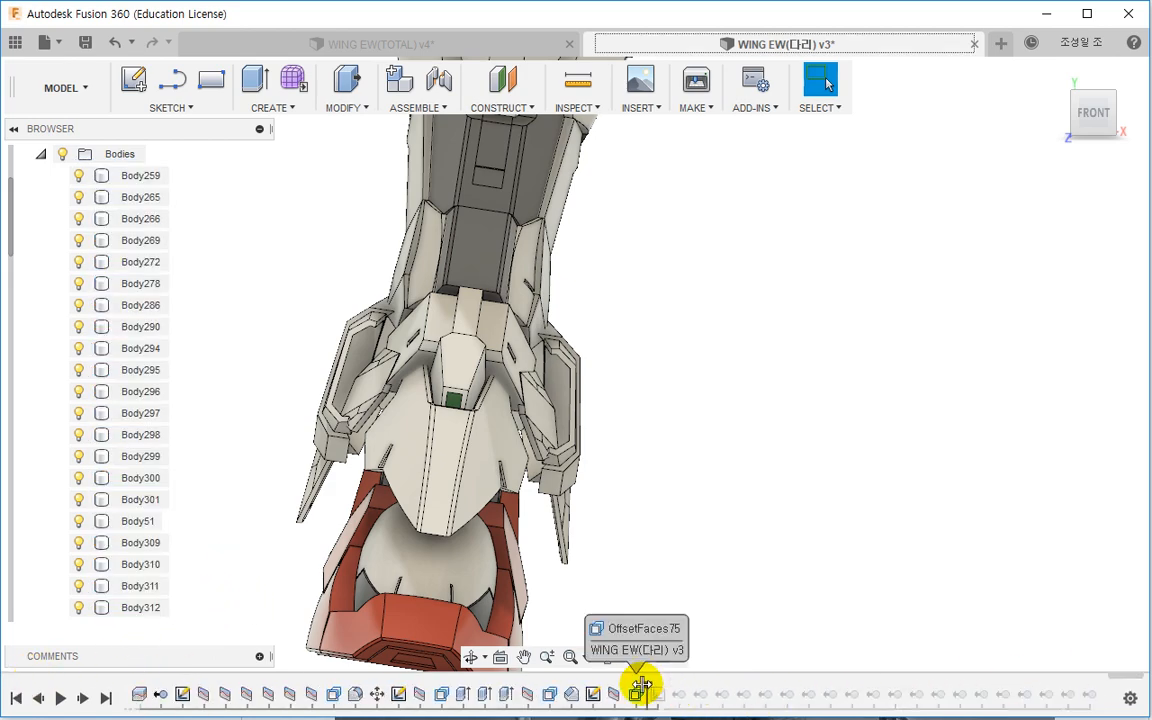
scroll(746, 463, "down", 2)
middle_click_drag(755, 445, 694, 447)
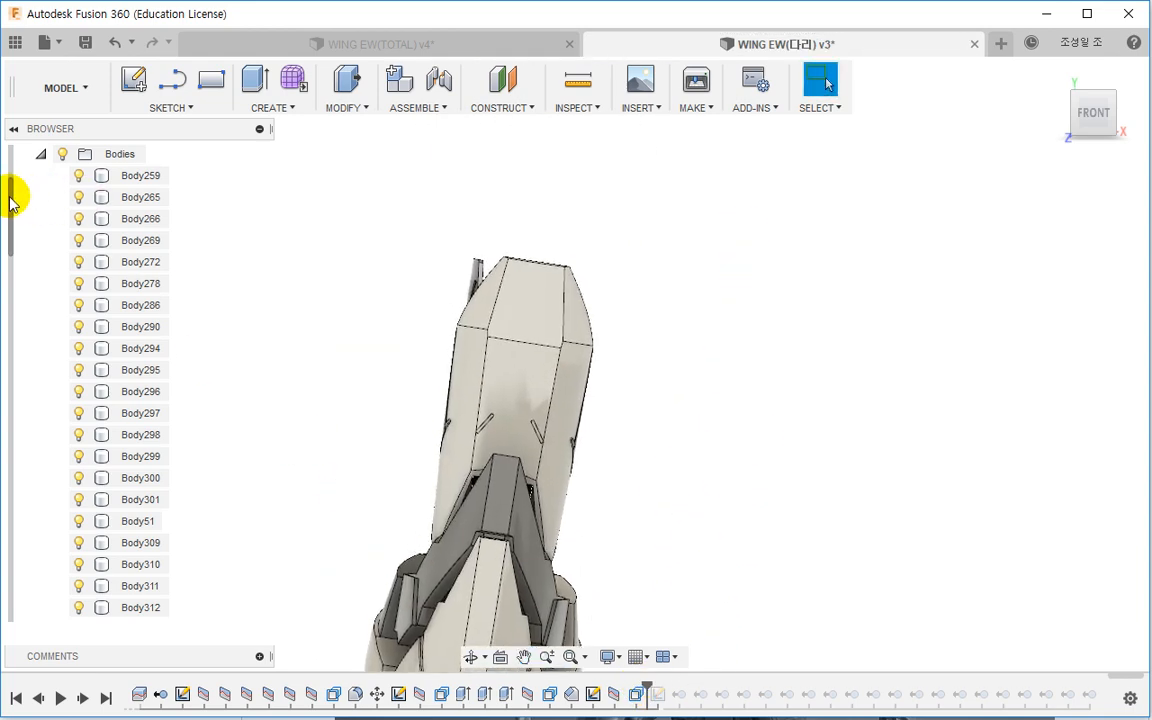
Step: Show the hidden bodies Body11 through Body1 and select the hip ball on top of the thigh to identify it
left_click_drag(10, 200, 20, 530)
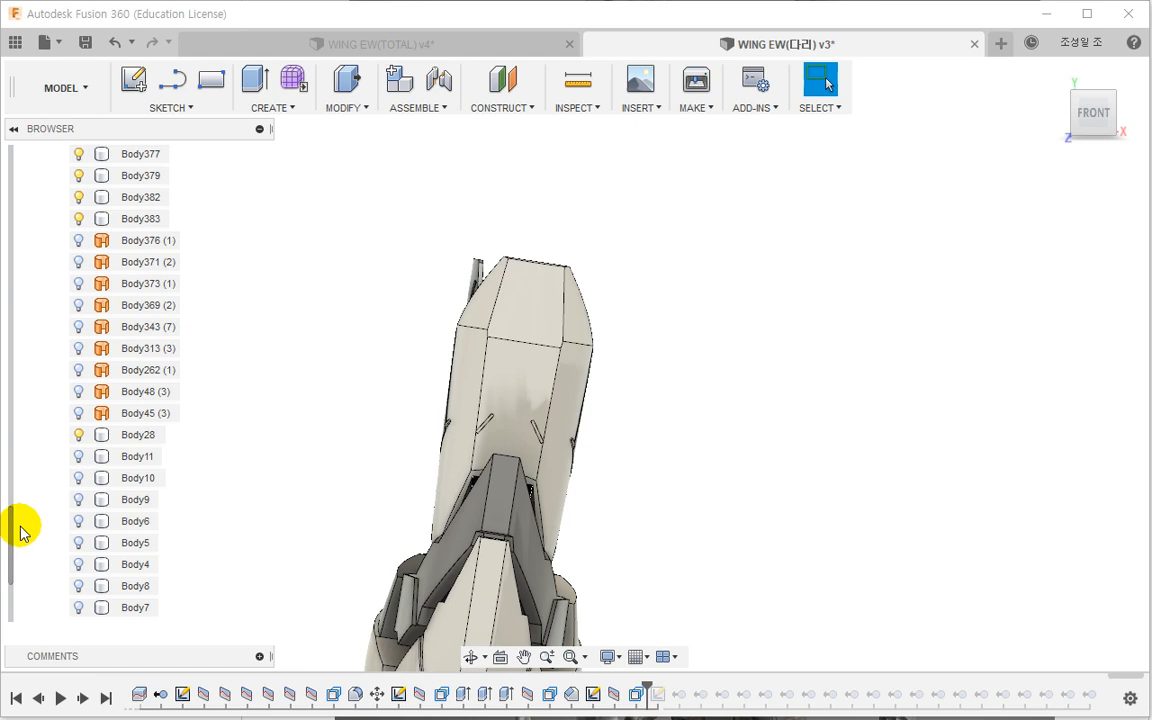
left_click(134, 456)
scroll(222, 440, "down", 1)
scroll(140, 530, "down", 2)
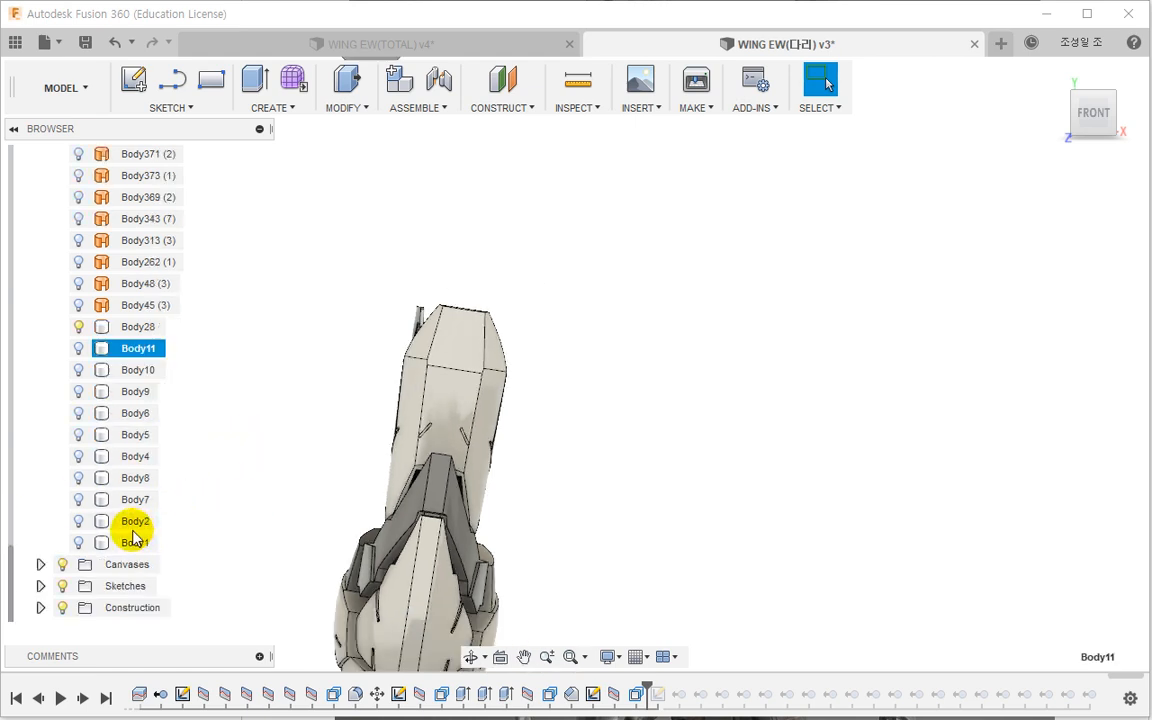
left_click(127, 540, "shift")
middle_click_drag(249, 458, 300, 430, "shift")
right_click(125, 350)
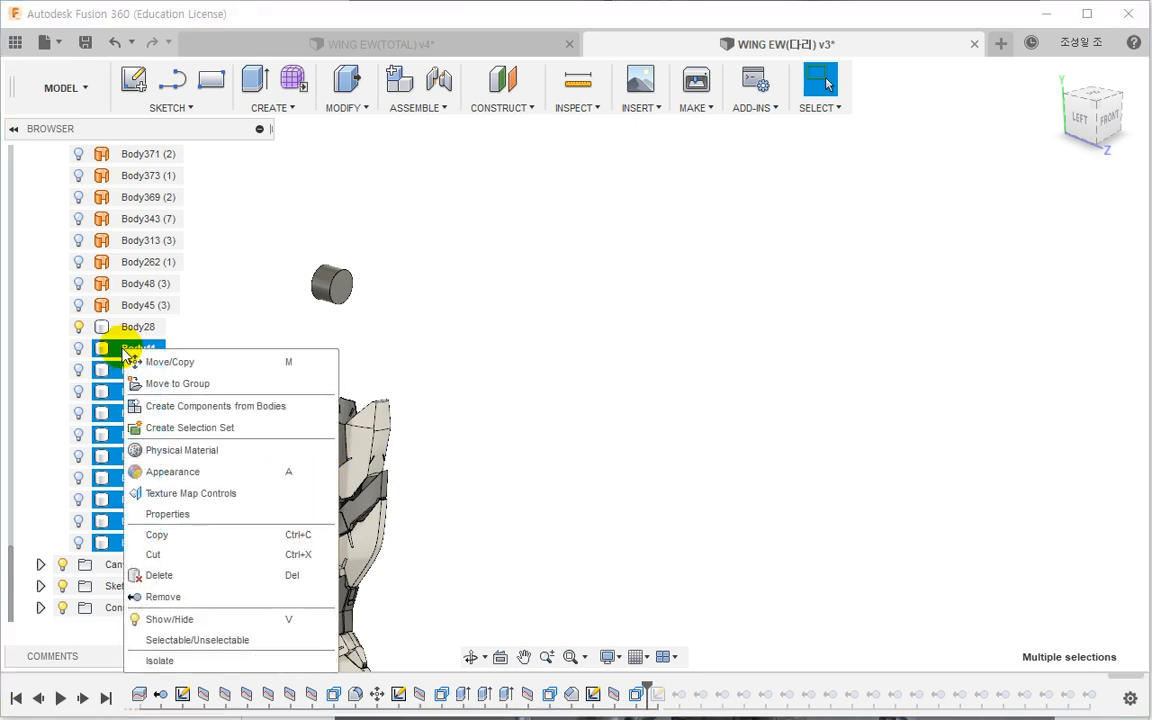
left_click(186, 619)
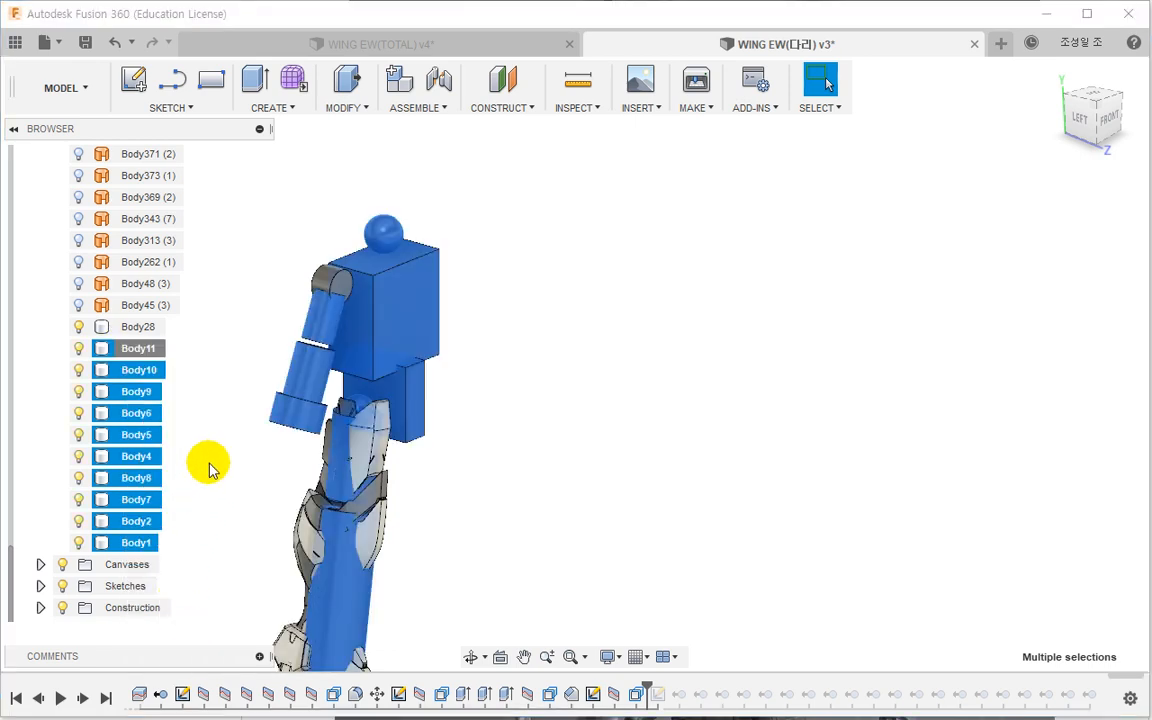
left_click(278, 463)
scroll(360, 398, "up", 5)
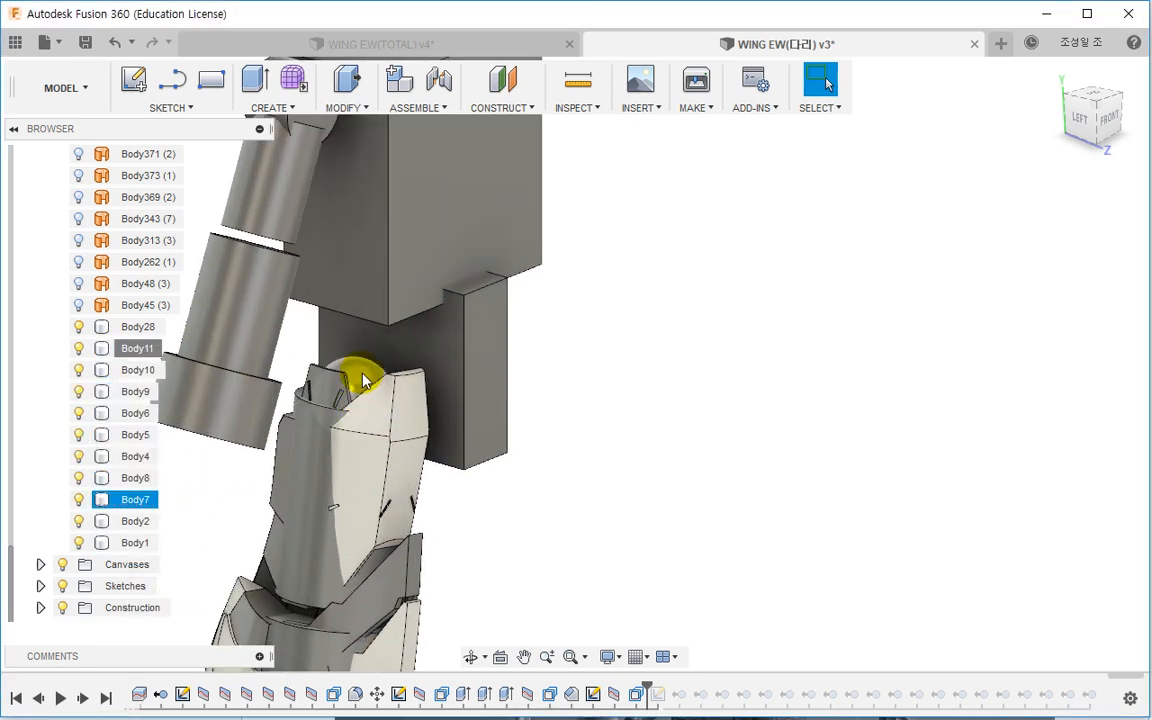
left_click(355, 388)
Step: Hide bodies Body28 through Body1 and make only the hip ball, Body7, visible among them
left_click(128, 542)
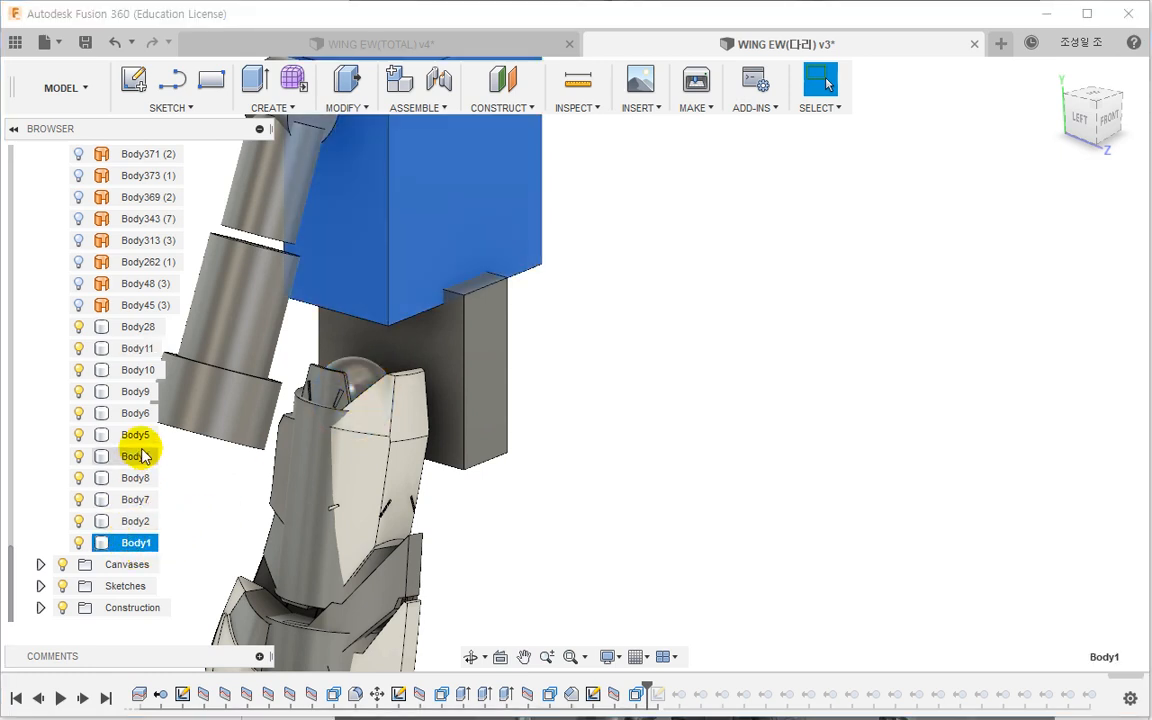
left_click(138, 330, "shift")
right_click(138, 333)
left_click(160, 594)
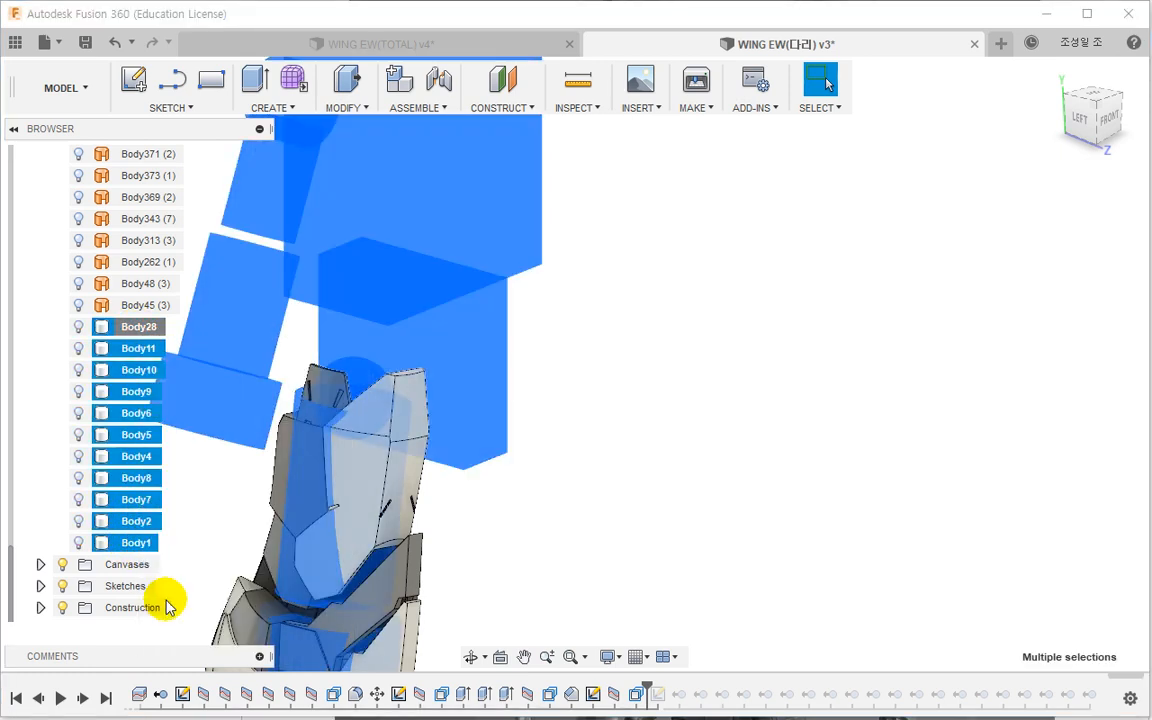
left_click(626, 527)
left_click(80, 499)
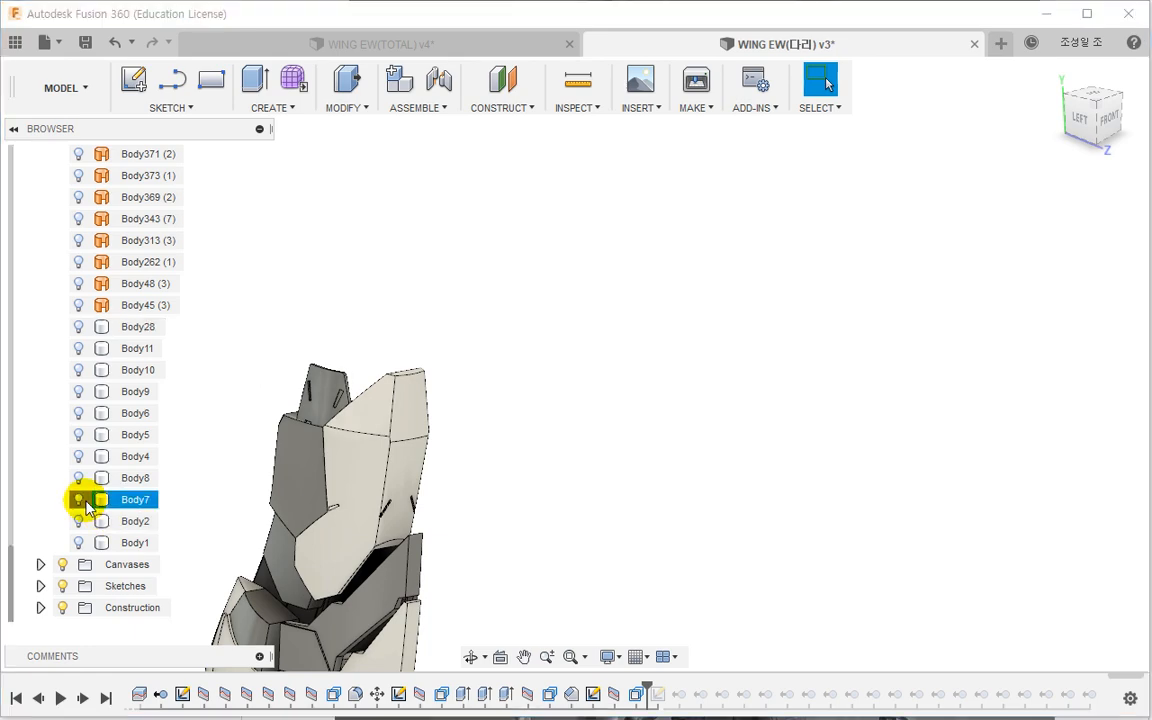
middle_click_drag(463, 468, 411, 463, "shift")
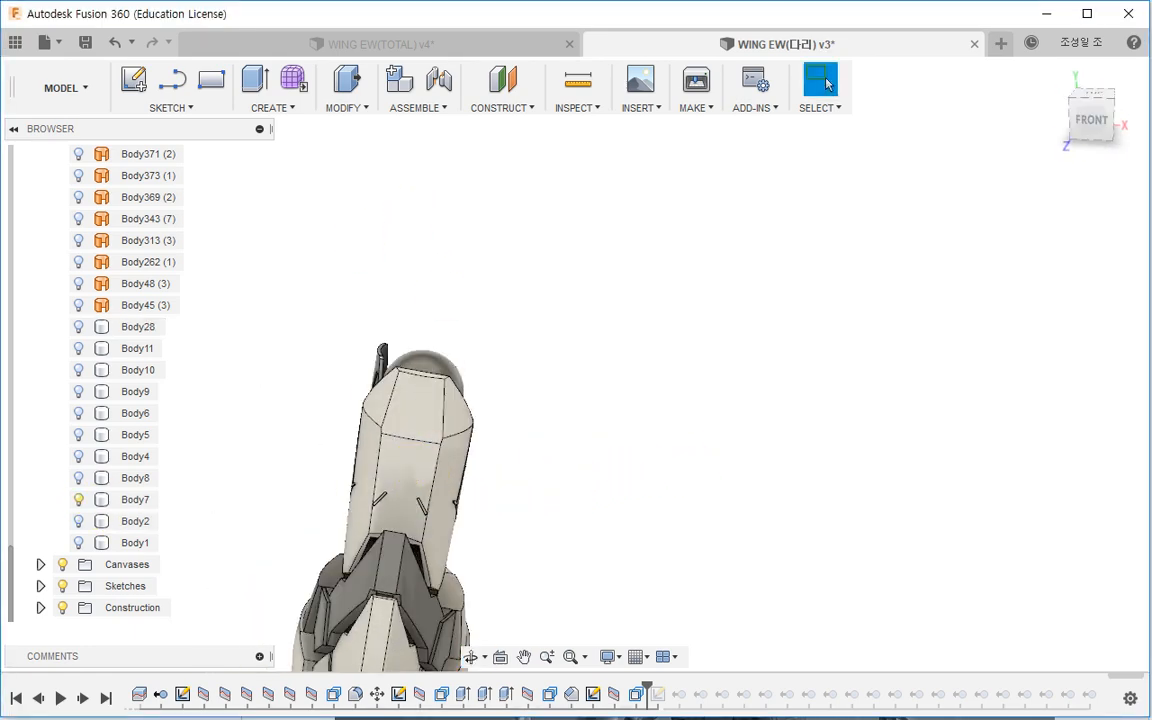
key("alt+Tab")
left_click_drag(627, 50, 0, 82)
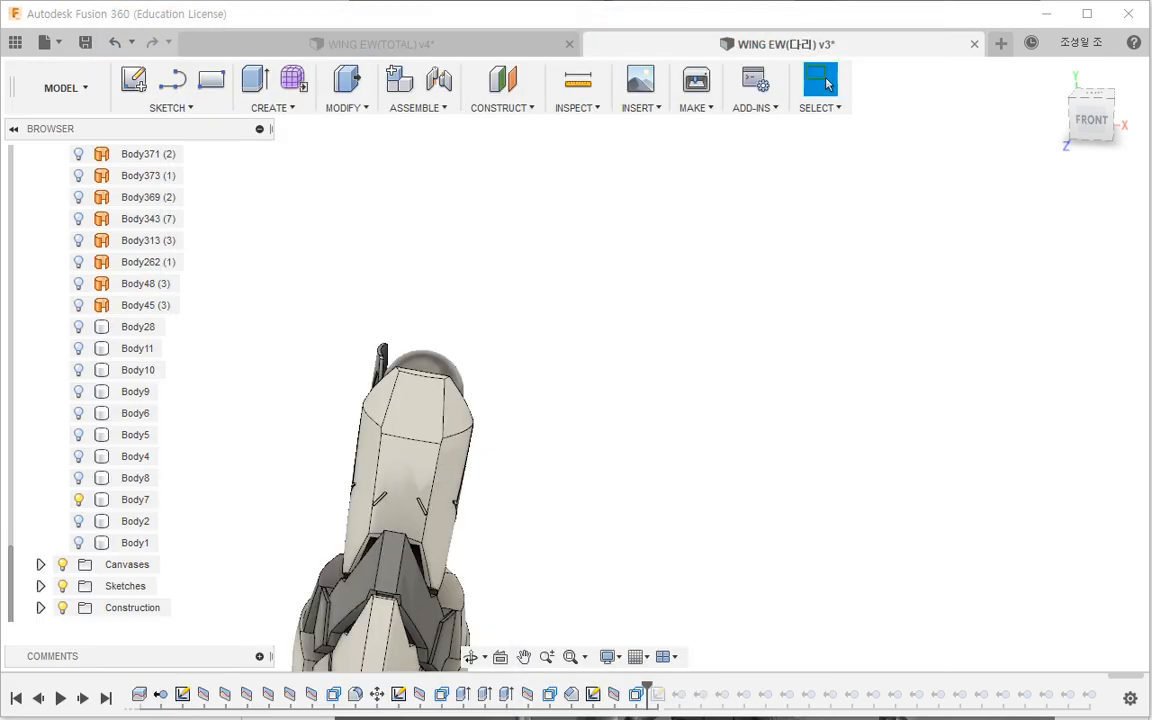
Step: Create a sketch on the XY origin plane in the leg design, viewed from behind the leg
middle_click_drag(589, 342, 228, 316, "shift")
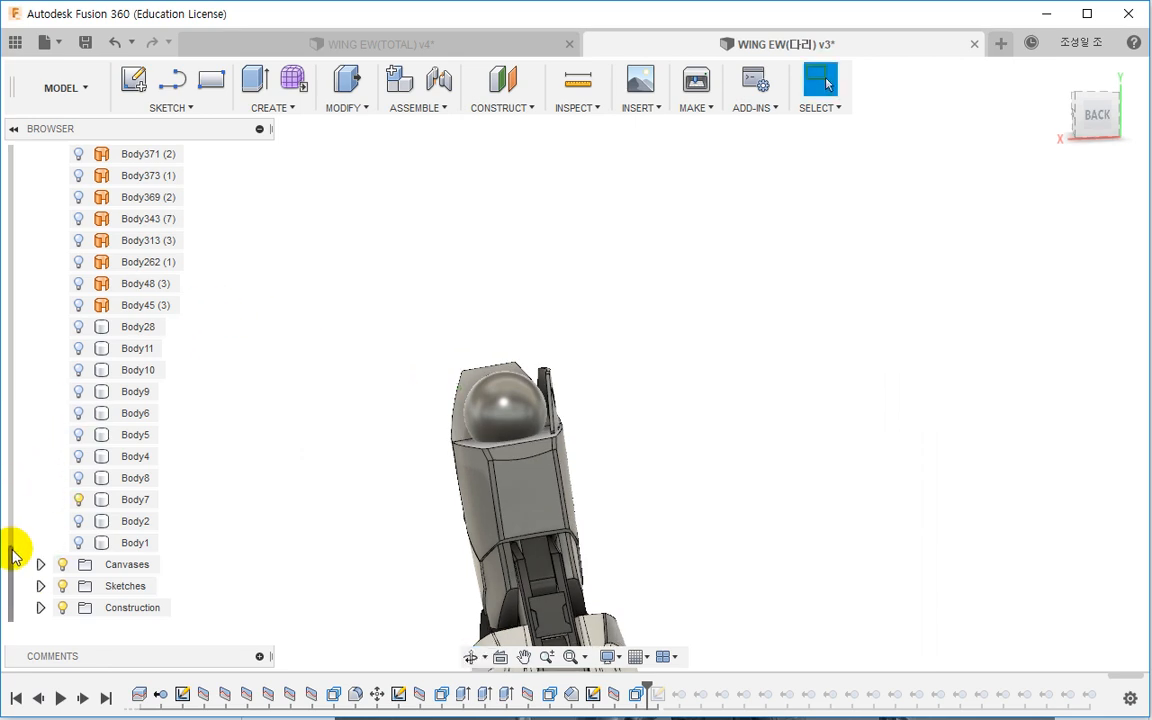
left_click_drag(12, 555, 20, 148)
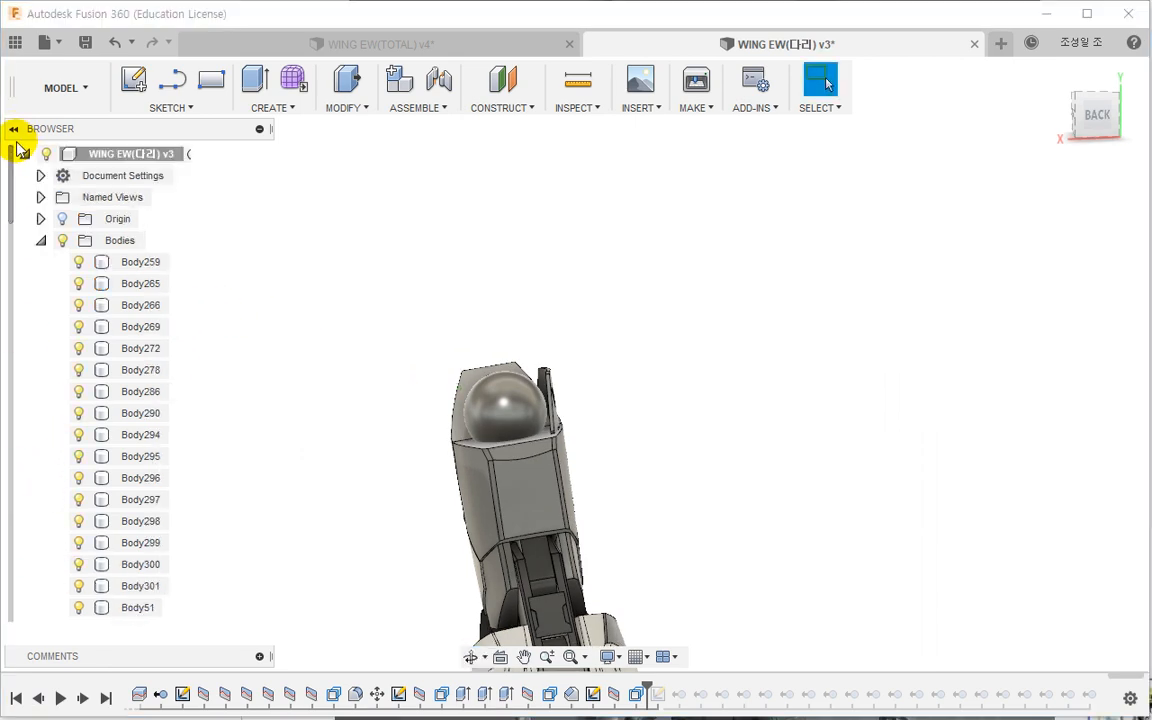
left_click(41, 219)
right_click(135, 333)
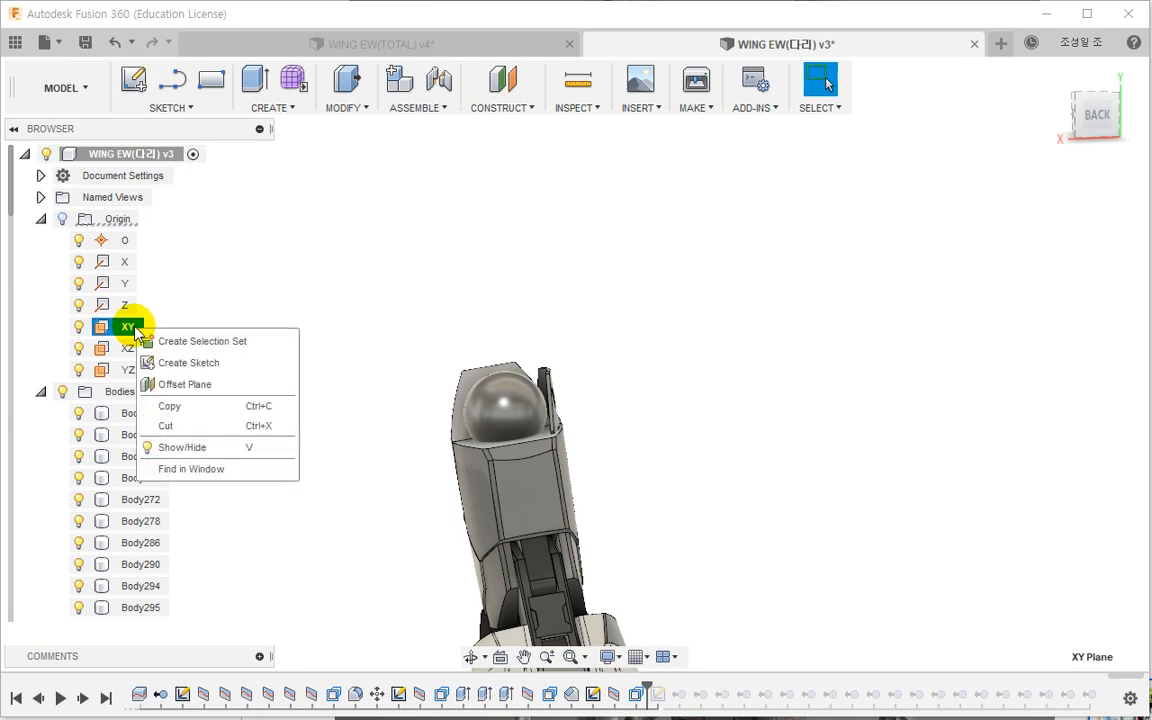
left_click(180, 364)
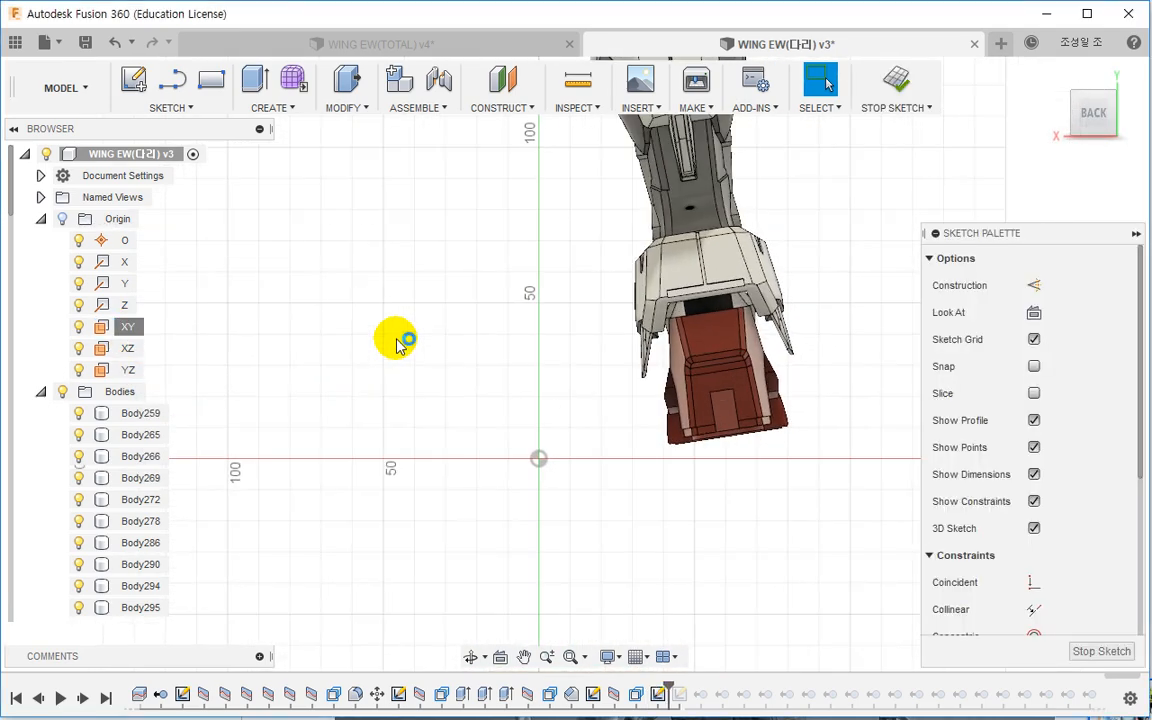
middle_click_drag(455, 288, 442, 490)
scroll(516, 321, "up", 4)
scroll(519, 300, "up", 2)
key("c")
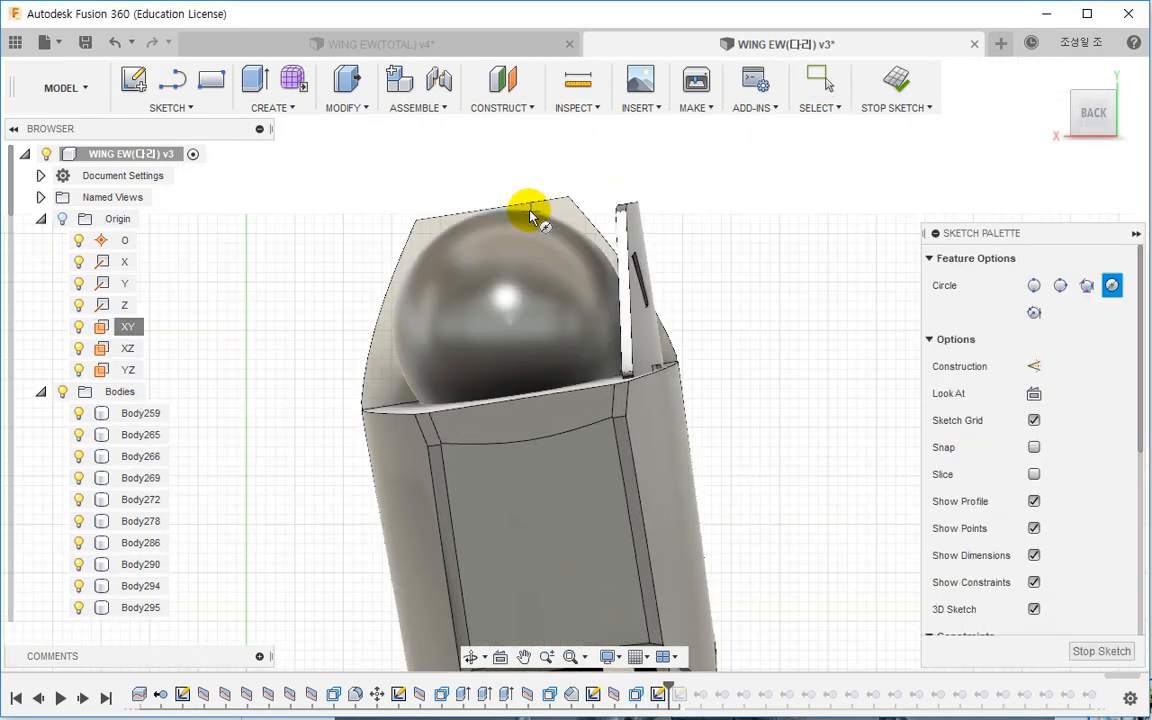
left_click(508, 322)
key("Escape")
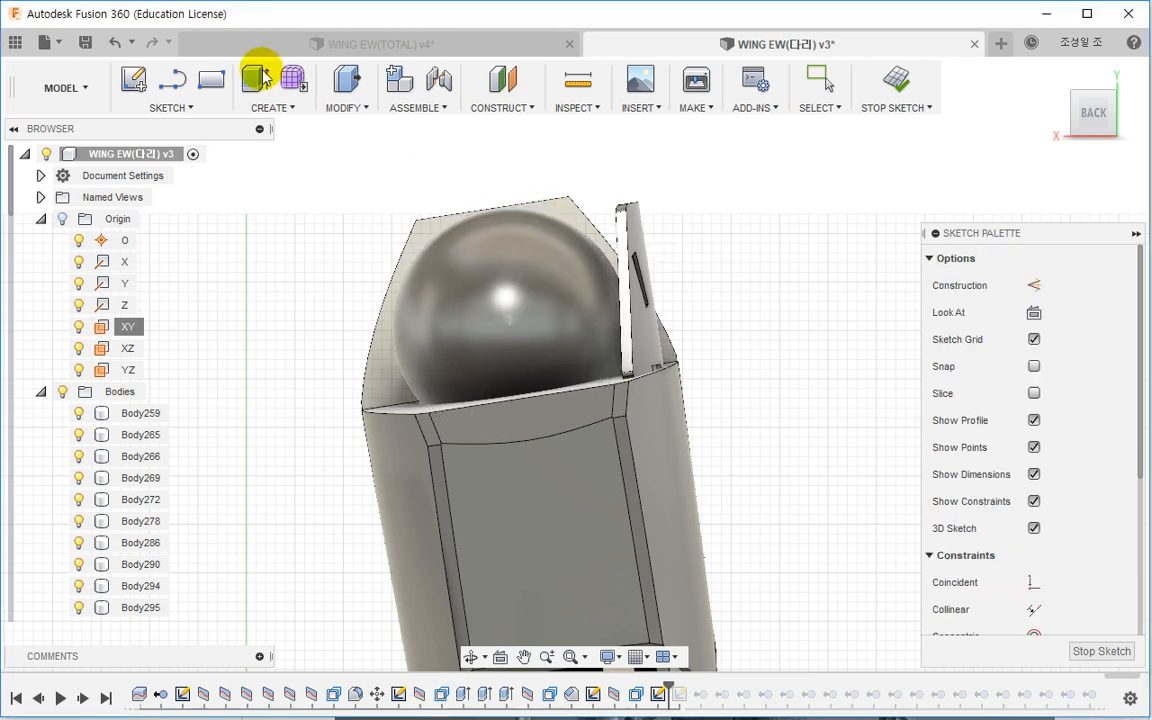
Step: Switch to the WING EW(TOTAL) assembly and measure the outer circular edge of the ribbed shoulder cylinder
left_click(291, 38)
left_click(398, 346)
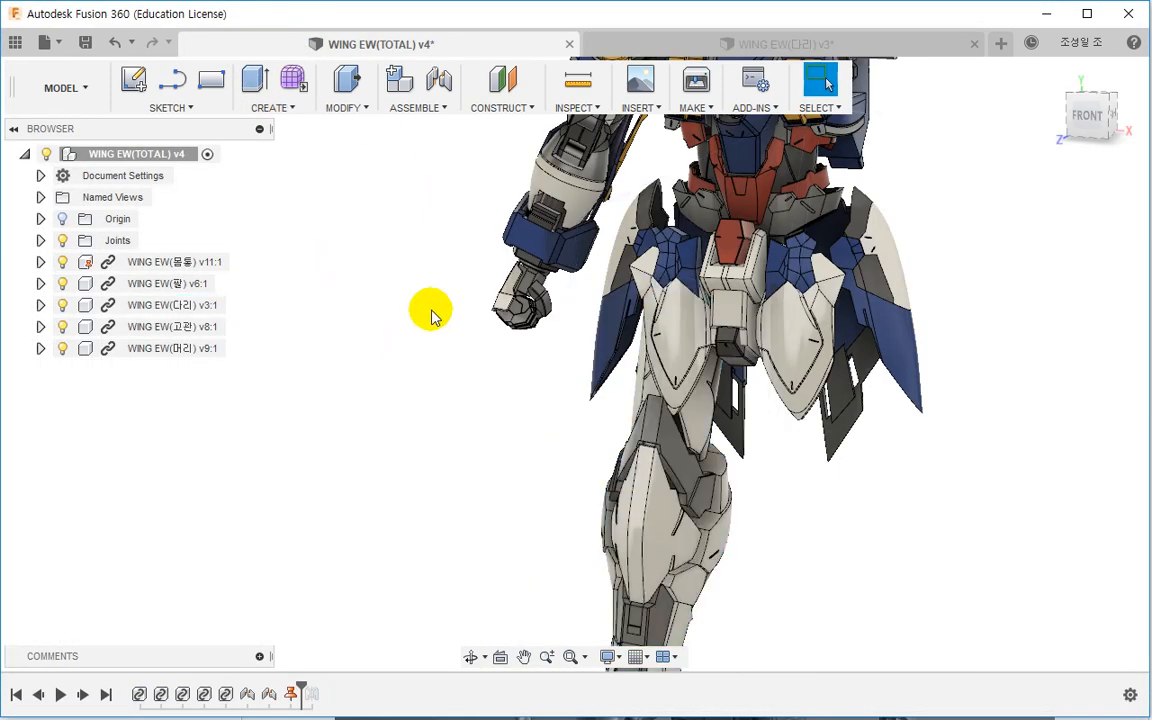
middle_click_drag(432, 312, 337, 494)
middle_click_drag(430, 256, 499, 245, "shift")
scroll(478, 238, "up", 5)
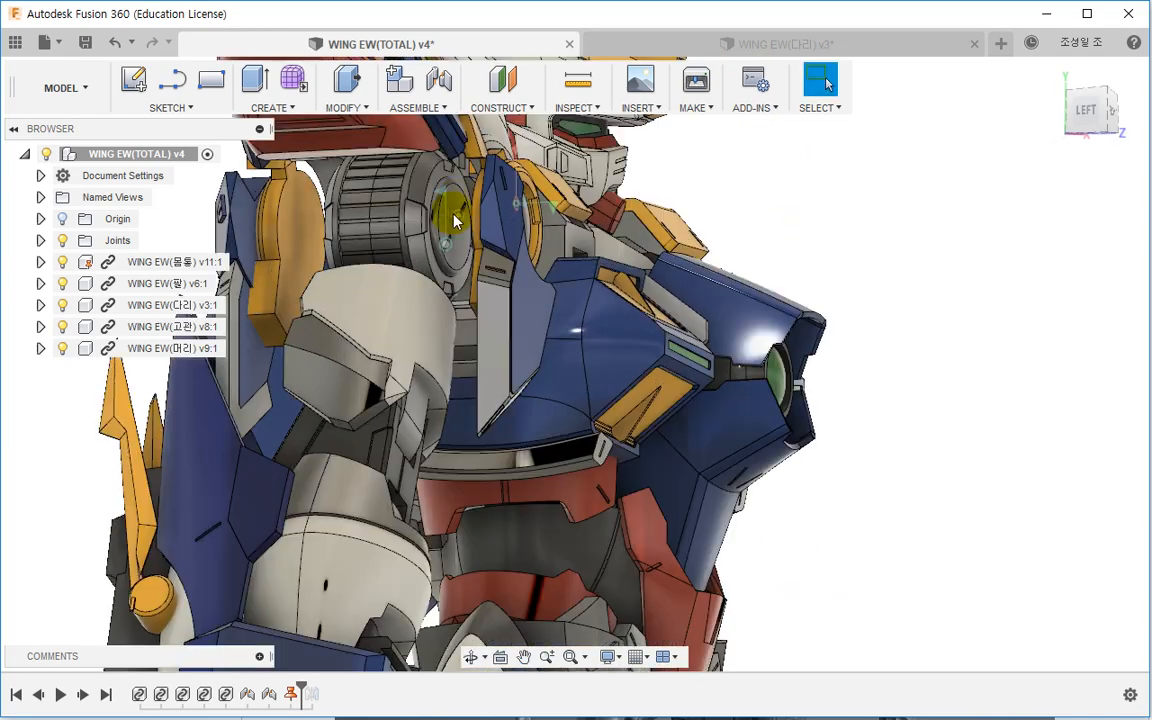
left_click(570, 88)
scroll(390, 210, "up", 3)
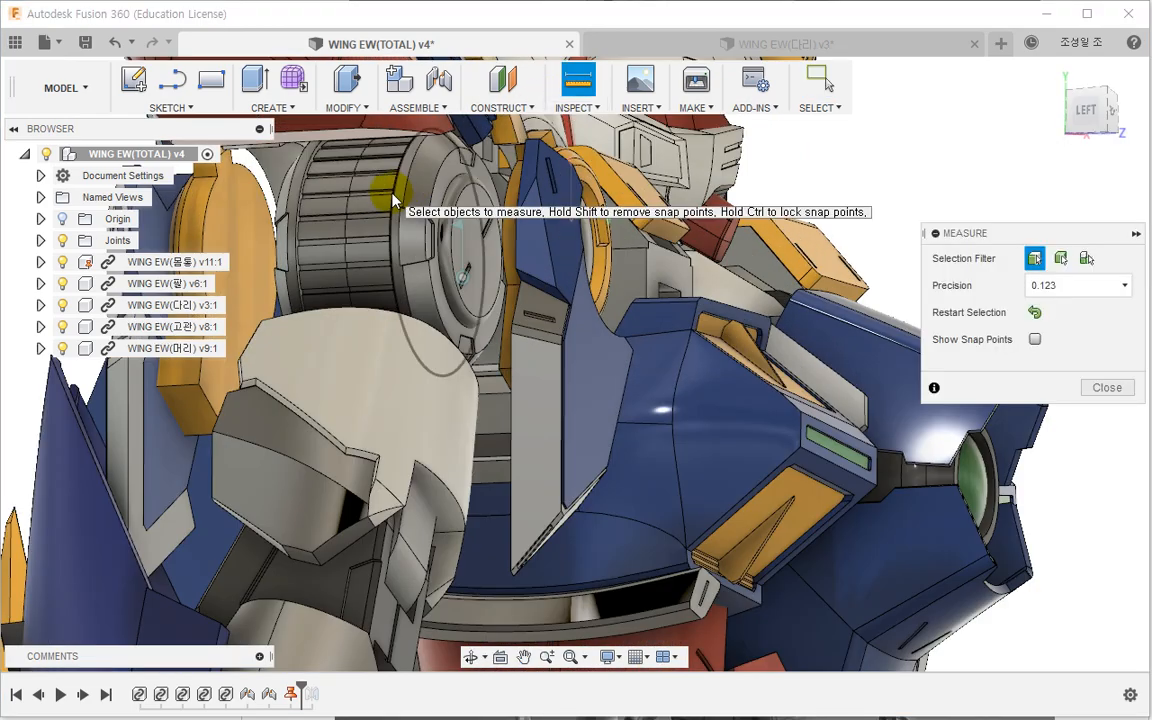
left_click(397, 203)
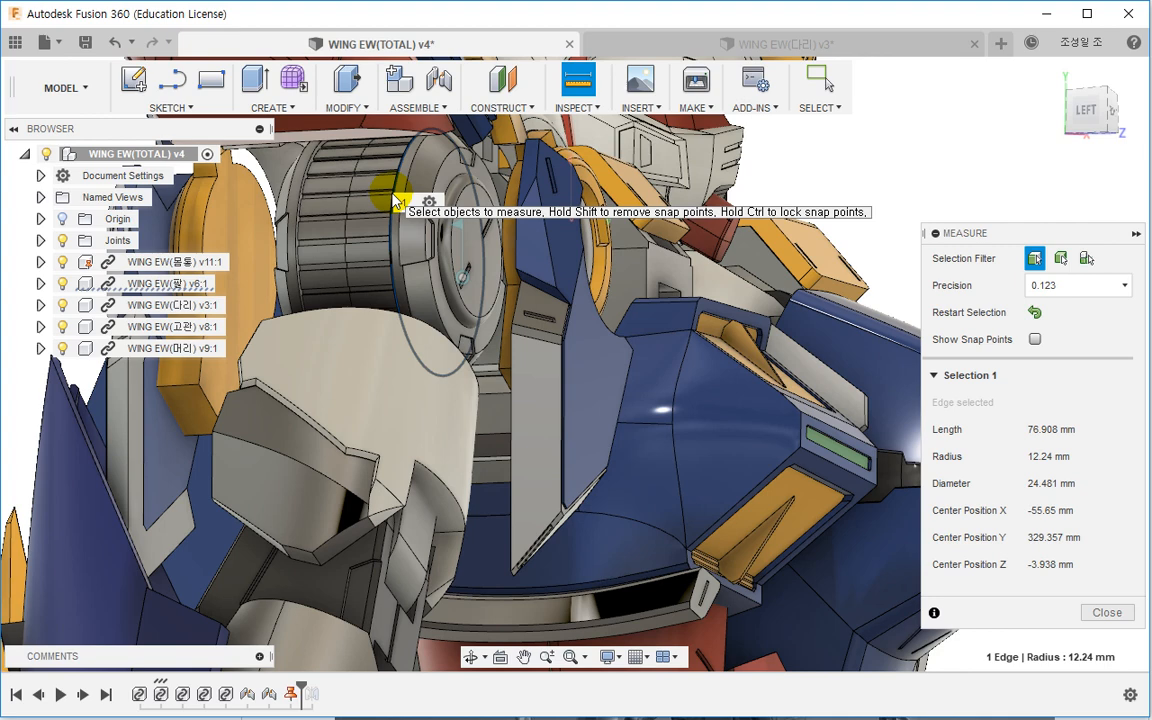
Step: Restart the measurement and measure the distance between the two ring-shaped end faces of the shoulder cylinder
left_click(869, 175)
scroll(427, 175, "up", 5)
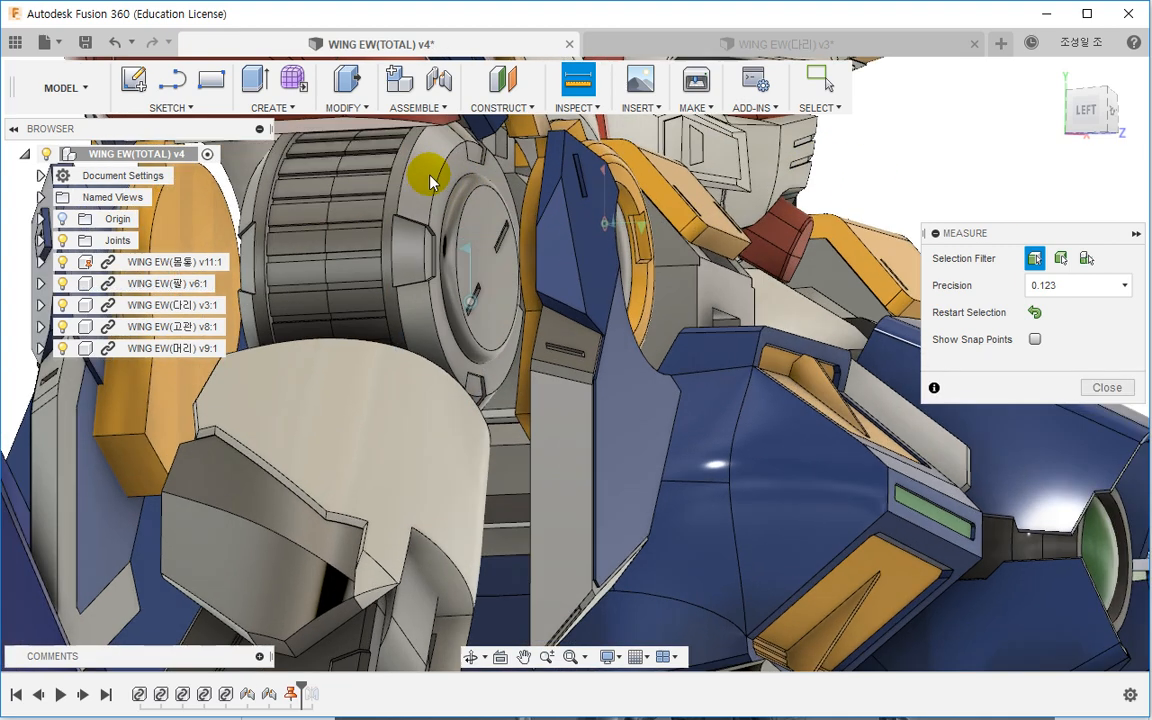
left_click(442, 205)
middle_click_drag(442, 205, 316, 200, "shift")
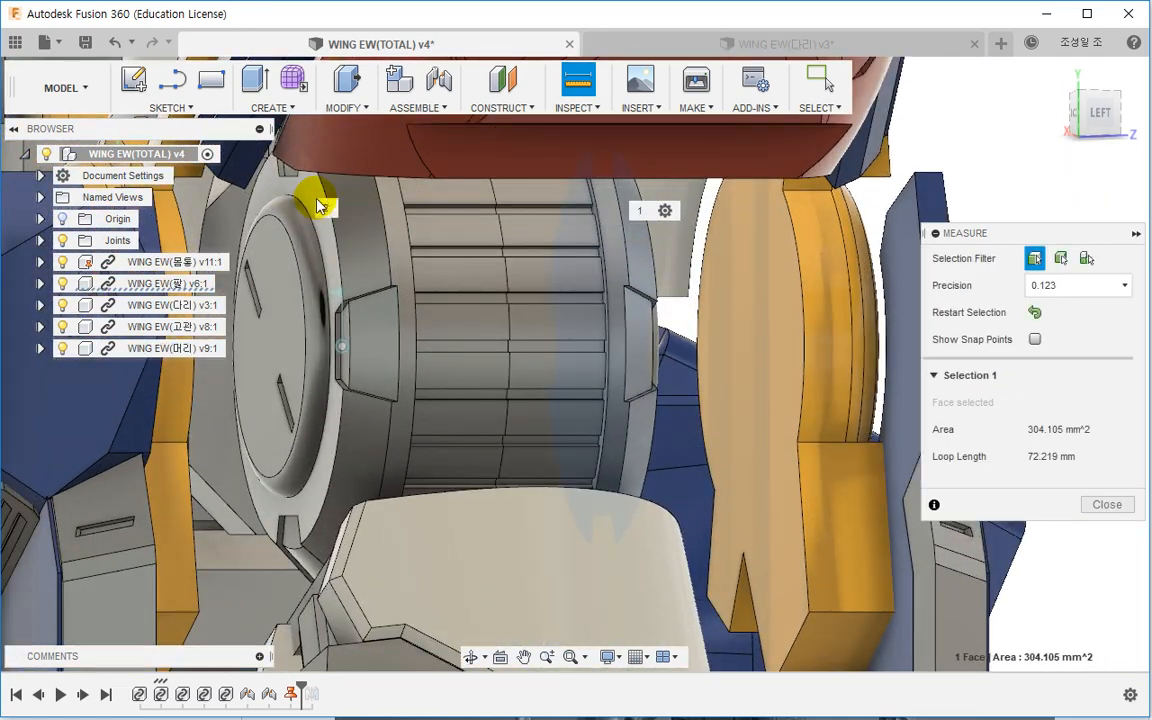
left_click(320, 204)
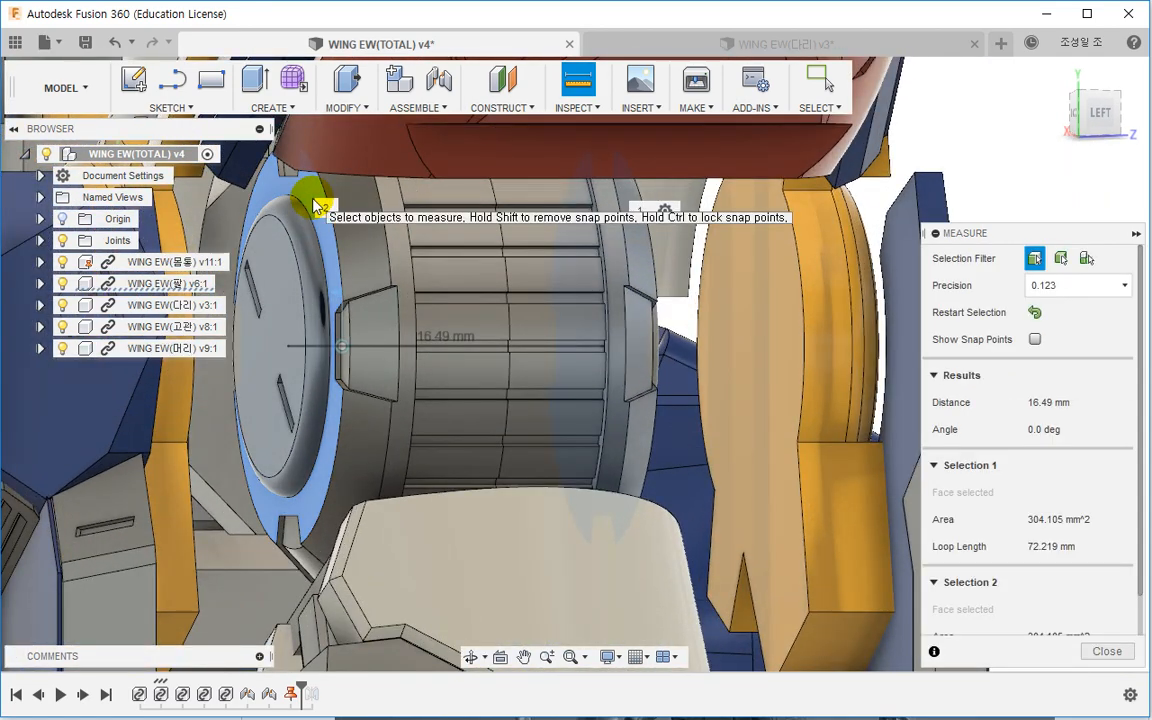
key("Escape")
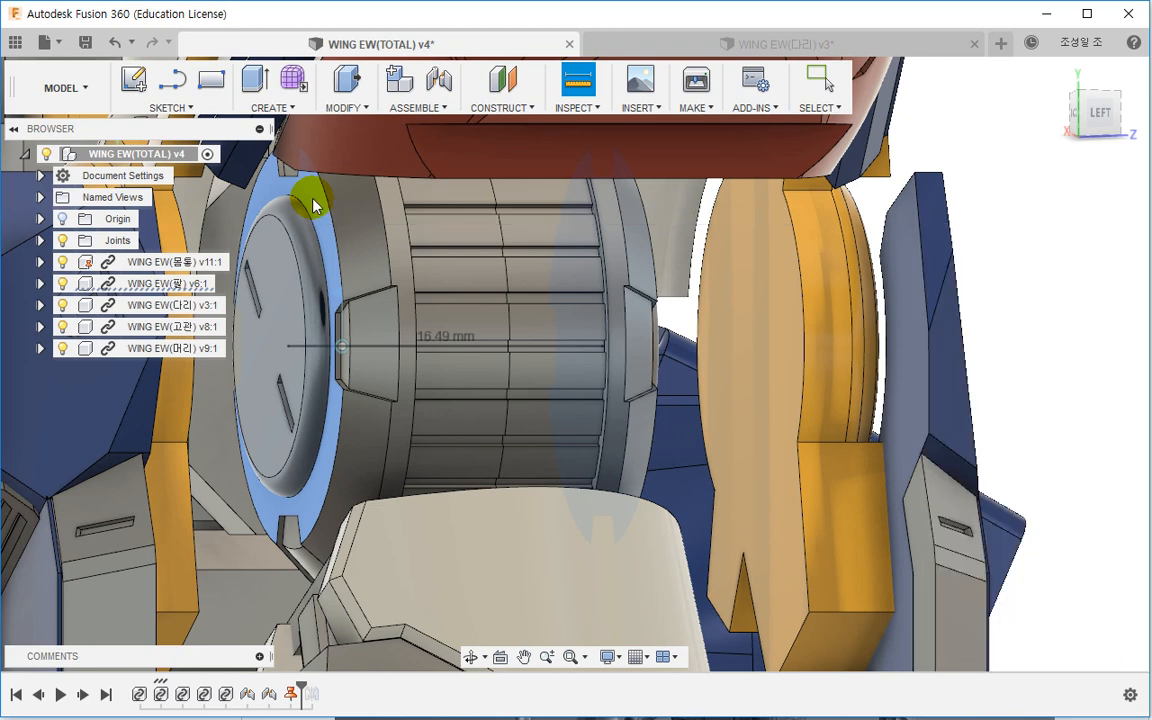
Step: Switch back to the leg design and sketch a 25 mm diameter circle centred on the hip ball
left_click(738, 44)
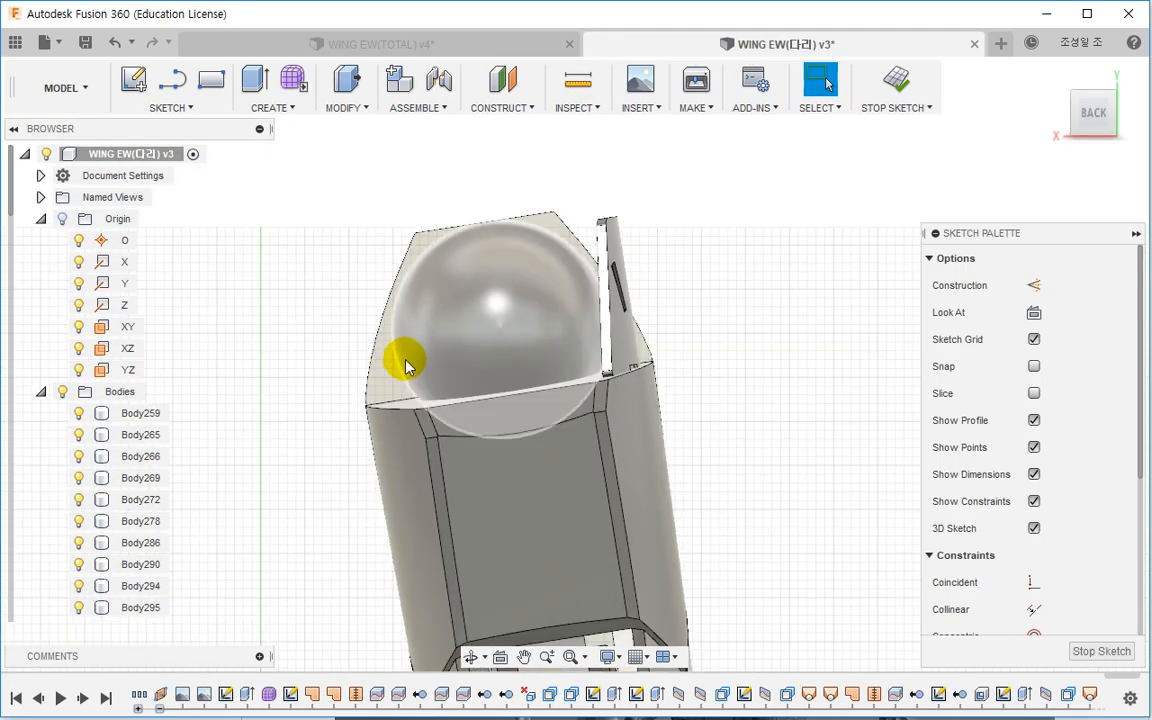
left_click(180, 108)
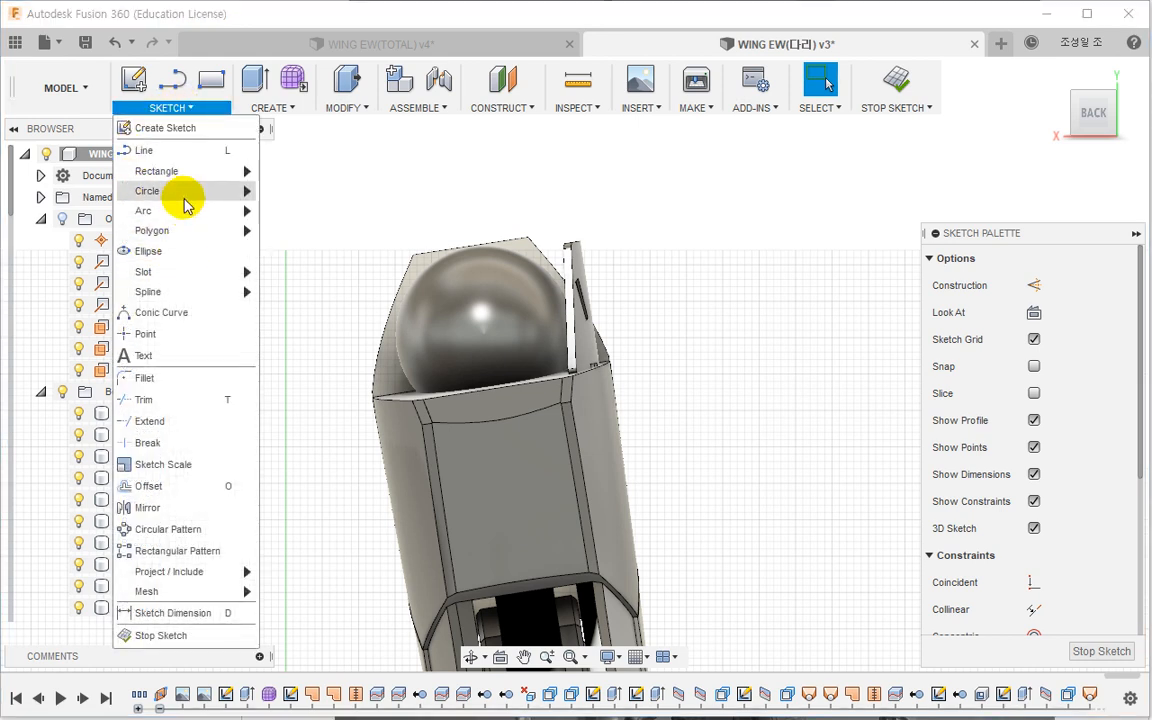
mouse_move(185, 200)
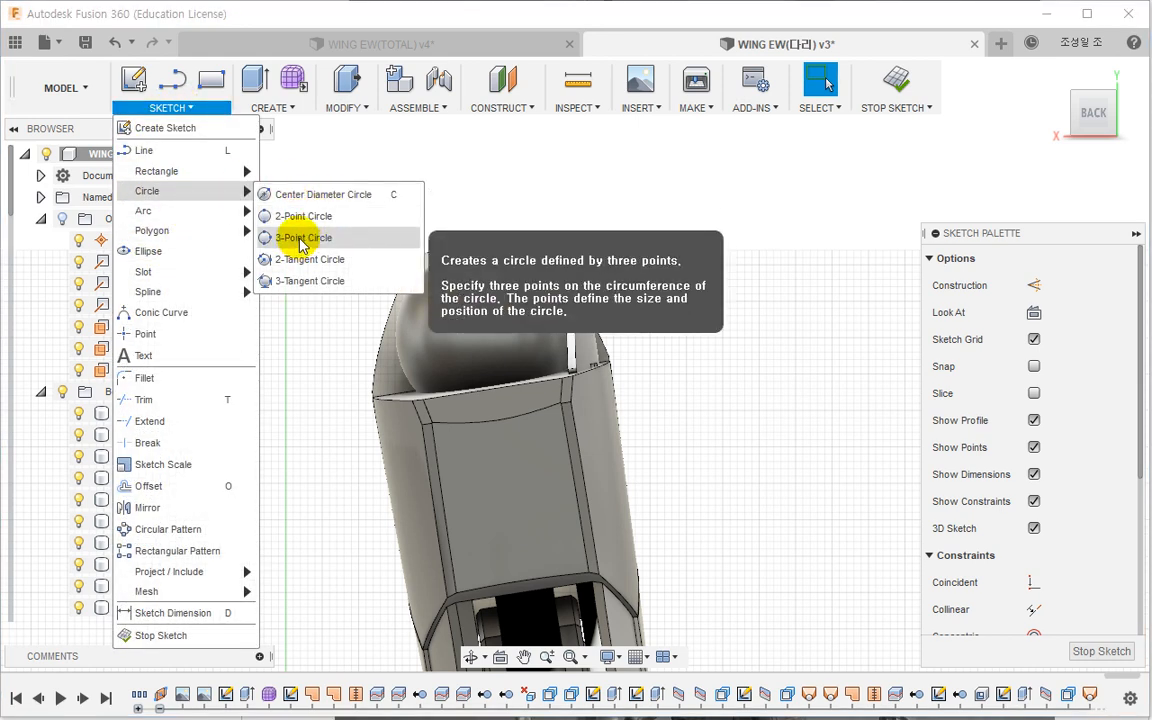
left_click(304, 218)
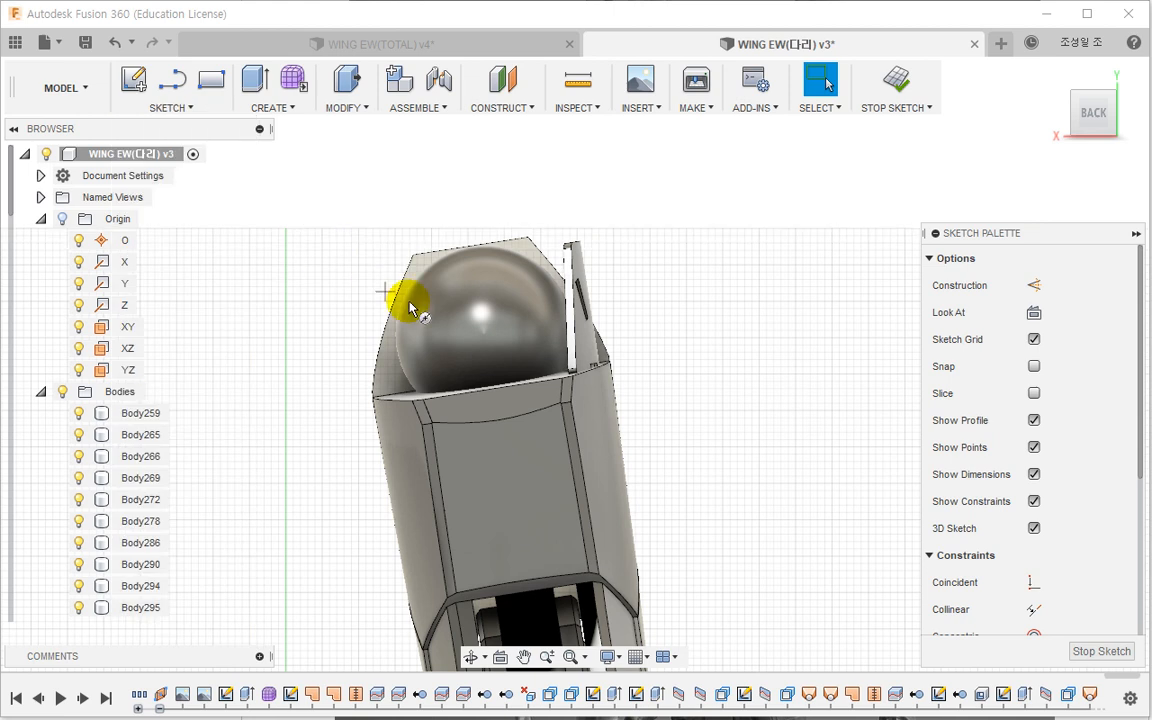
left_click(482, 334)
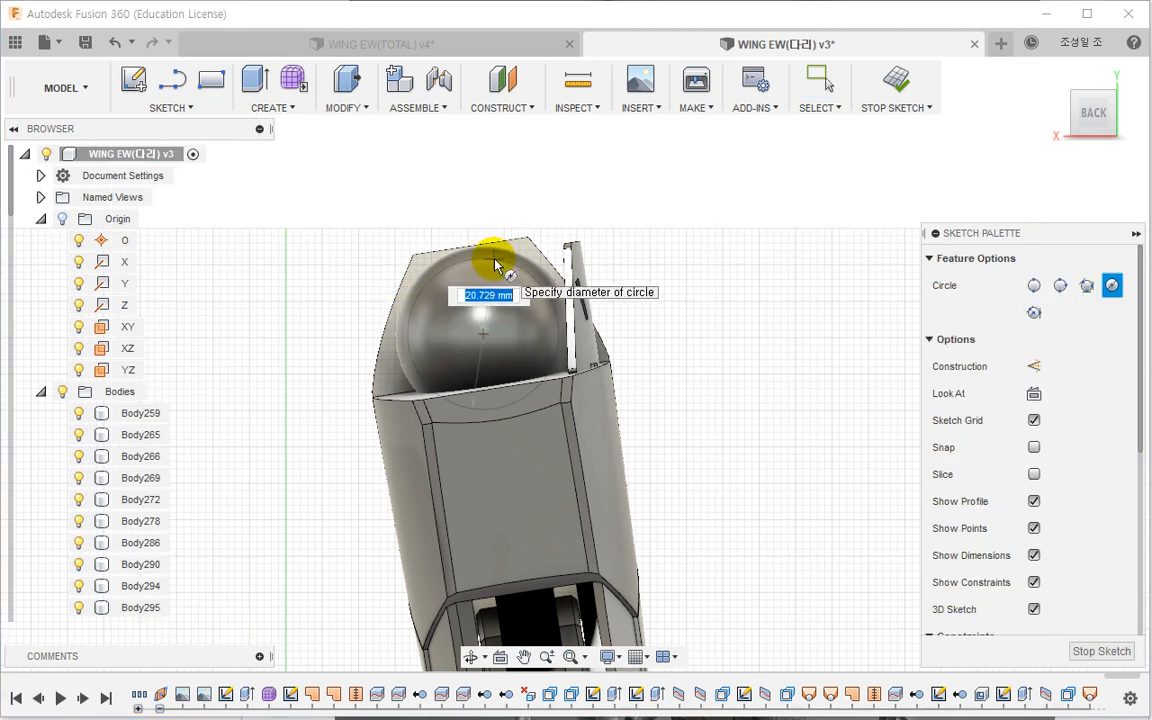
key("Return")
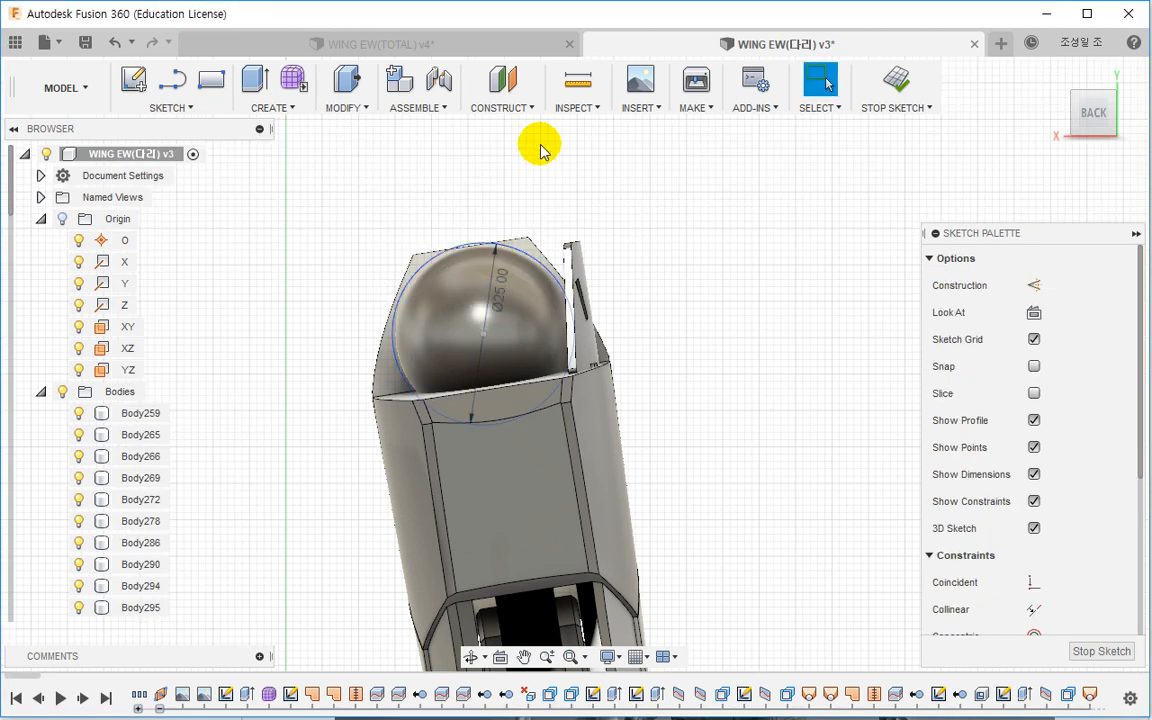
Step: Extrude the circle symmetrically as a new body with a whole length of 17 mm
mouse_move(540, 150)
middle_mouse_down("shift")
mouse_move(545, 257)
mouse_move(591, 278)
mouse_move(522, 298)
mouse_move(350, 150)
middle_mouse_up("shift")
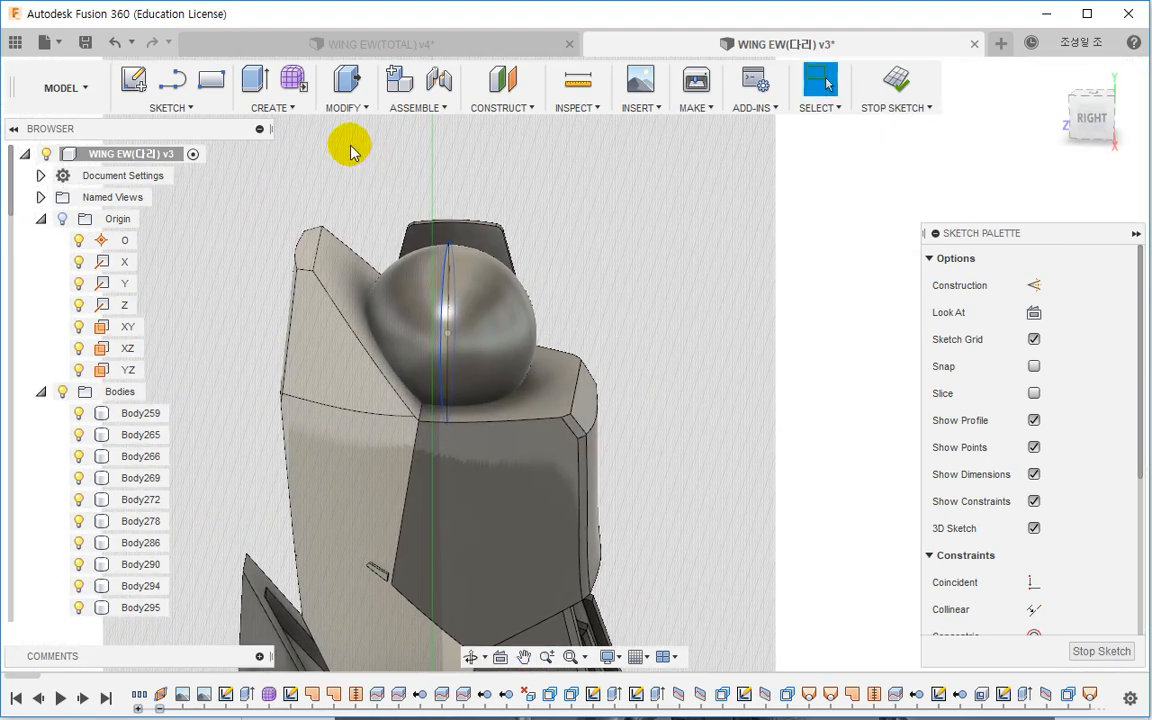
left_click(255, 80)
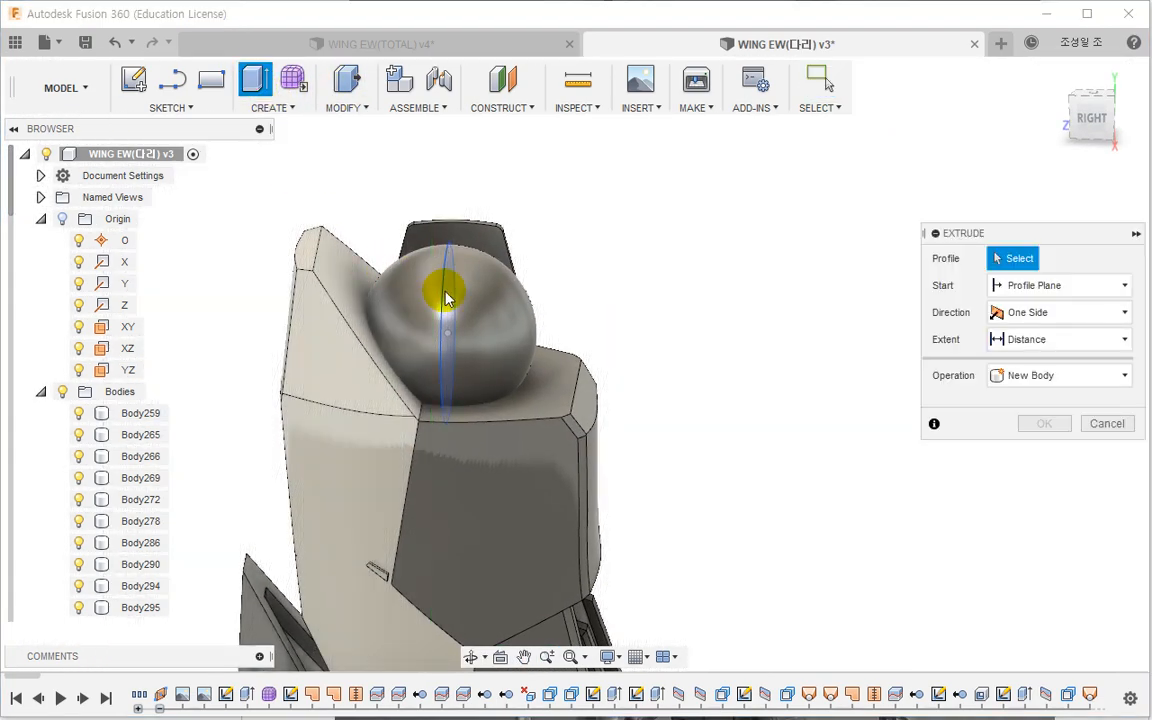
left_click(447, 298)
left_click(1113, 312)
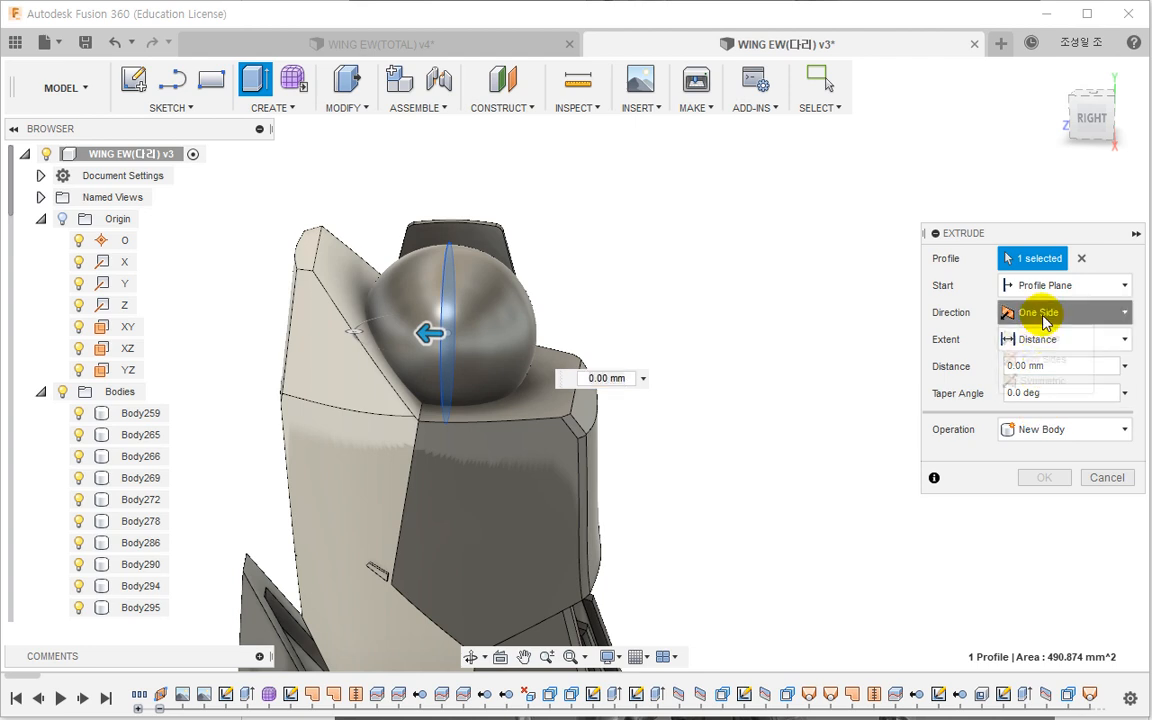
left_click(1029, 381)
left_click_drag(421, 335, 408, 333)
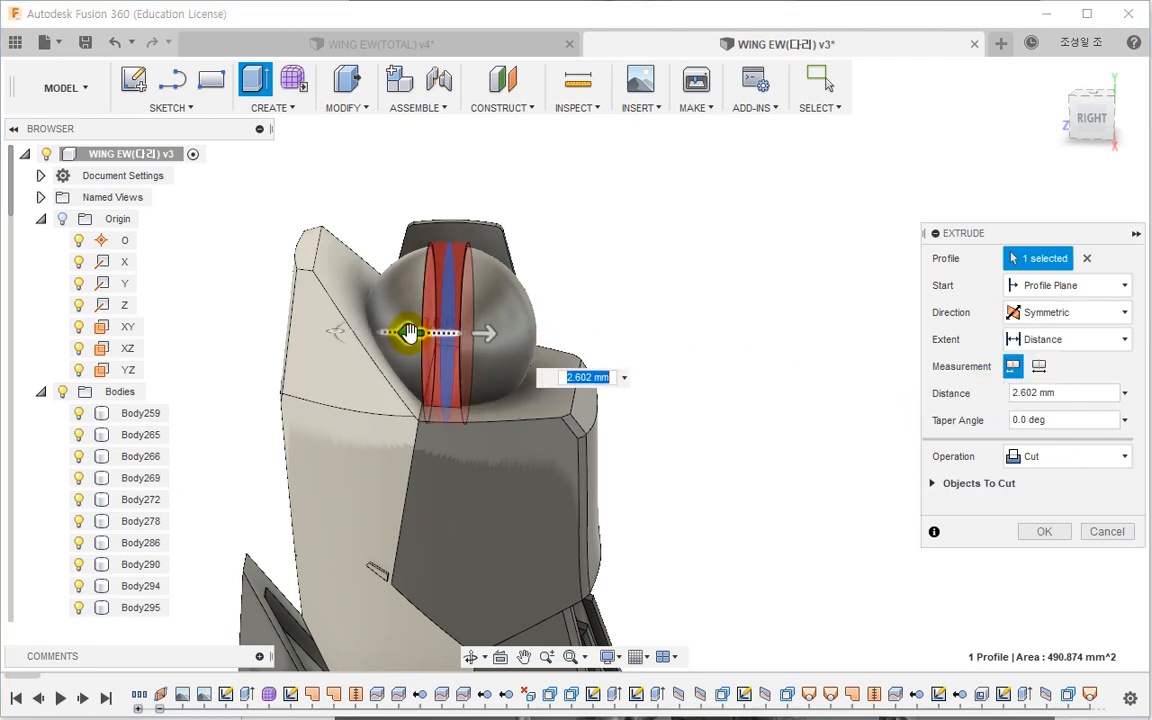
type("17")
key("Return")
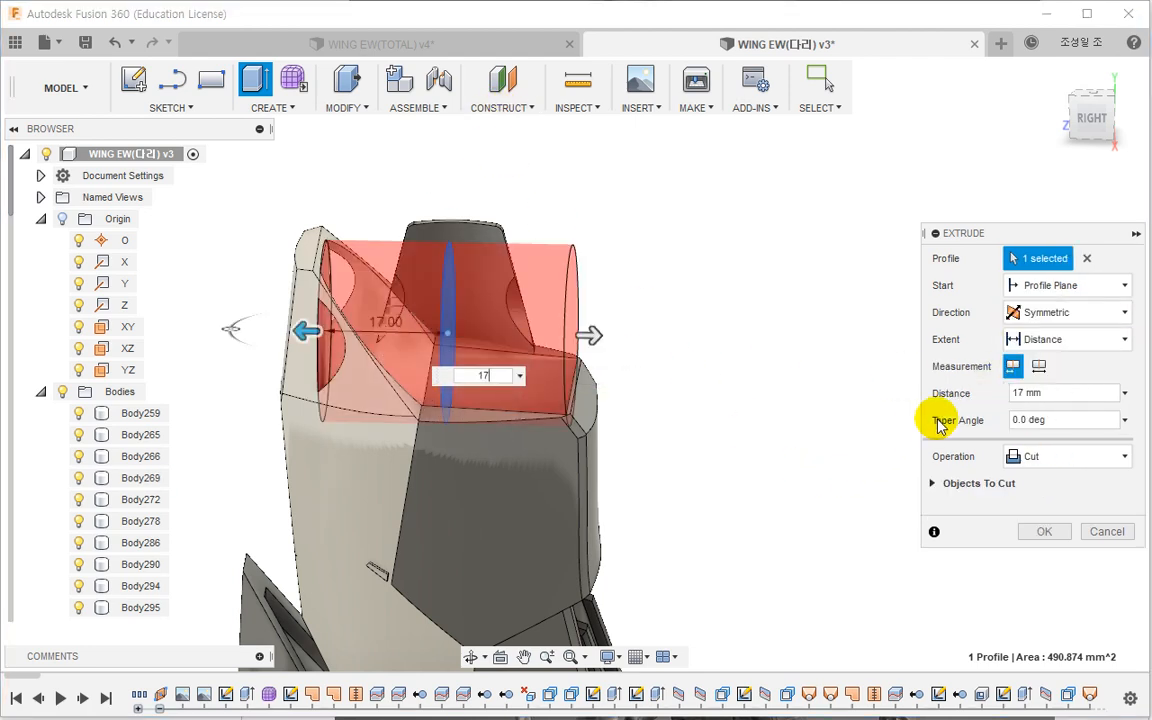
left_click(1040, 366)
left_click(1020, 456)
left_click(1040, 543)
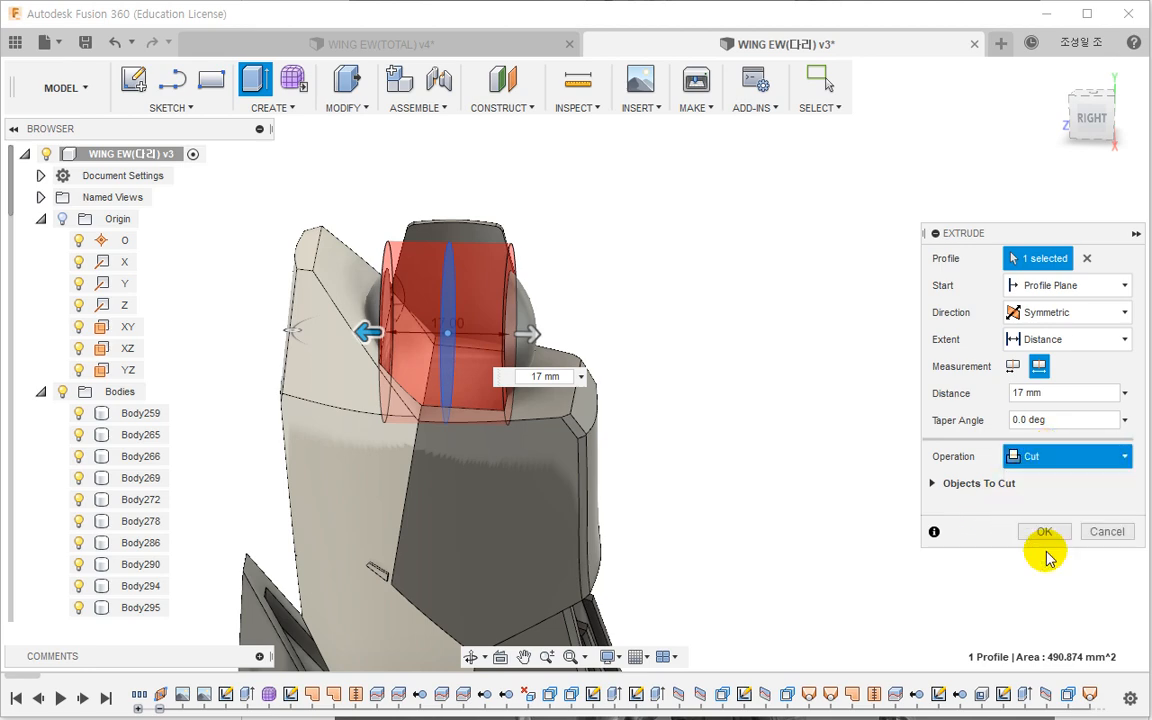
left_click(1033, 510)
Step: Locate the new hip cylinder in the browser and isolate it
middle_click_drag(638, 393, 481, 391, "shift")
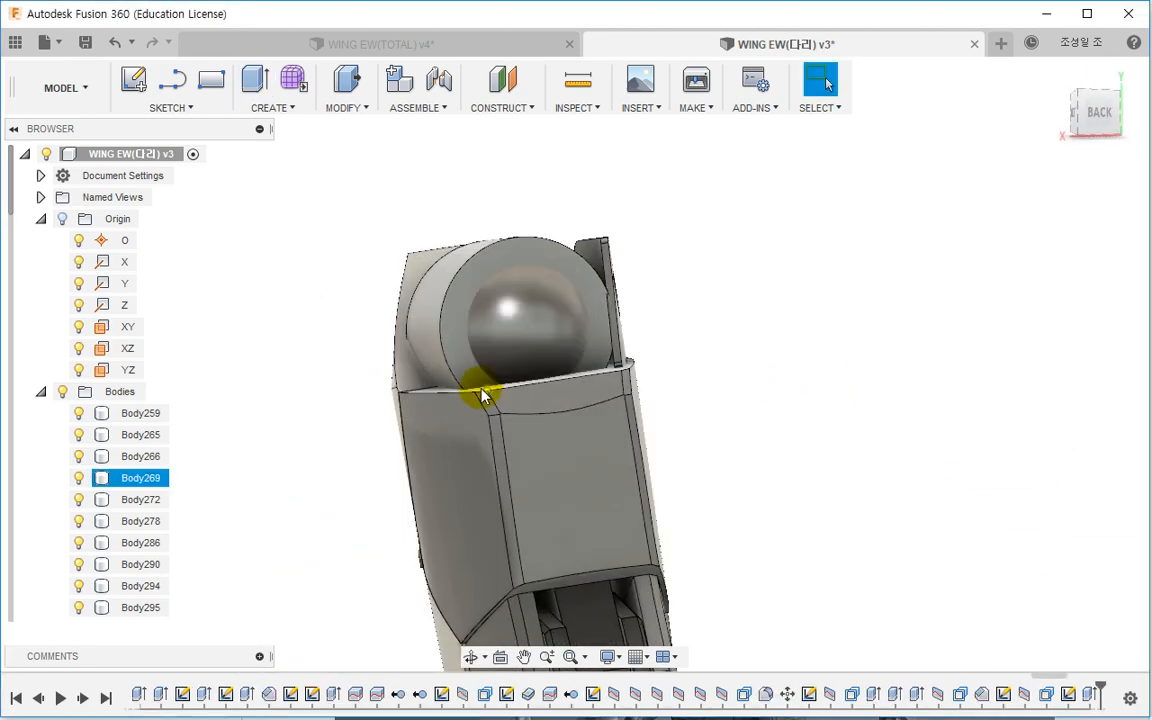
right_click(458, 330)
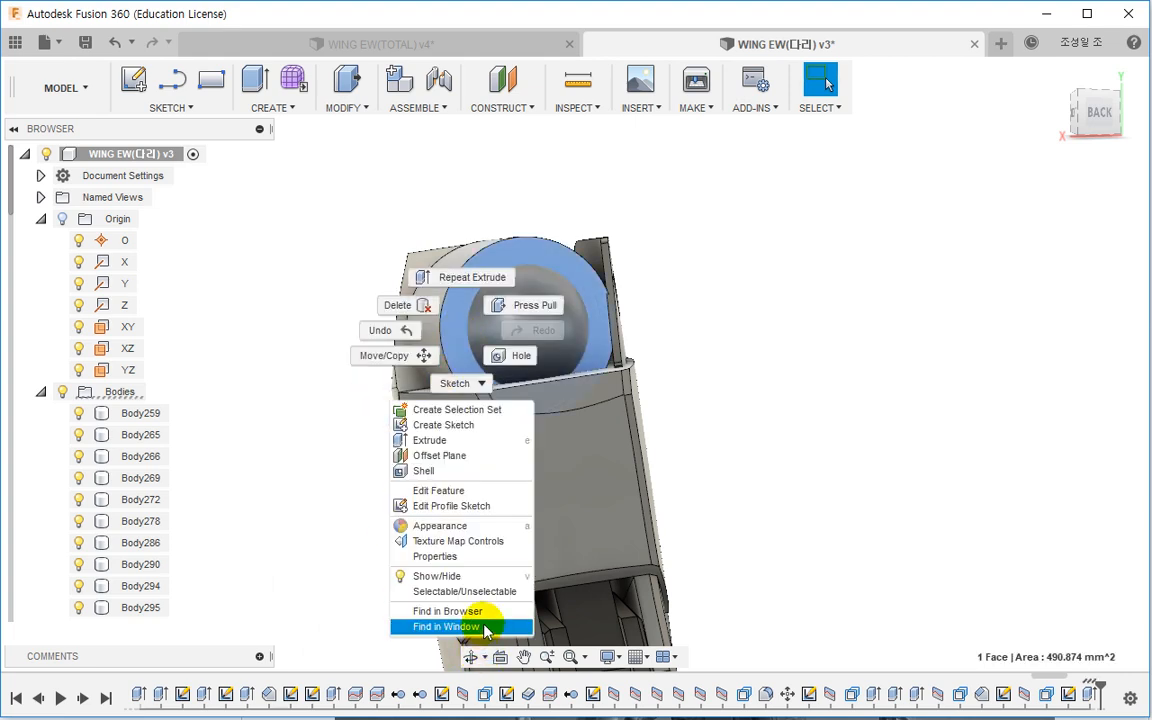
left_click(436, 611)
right_click(125, 587)
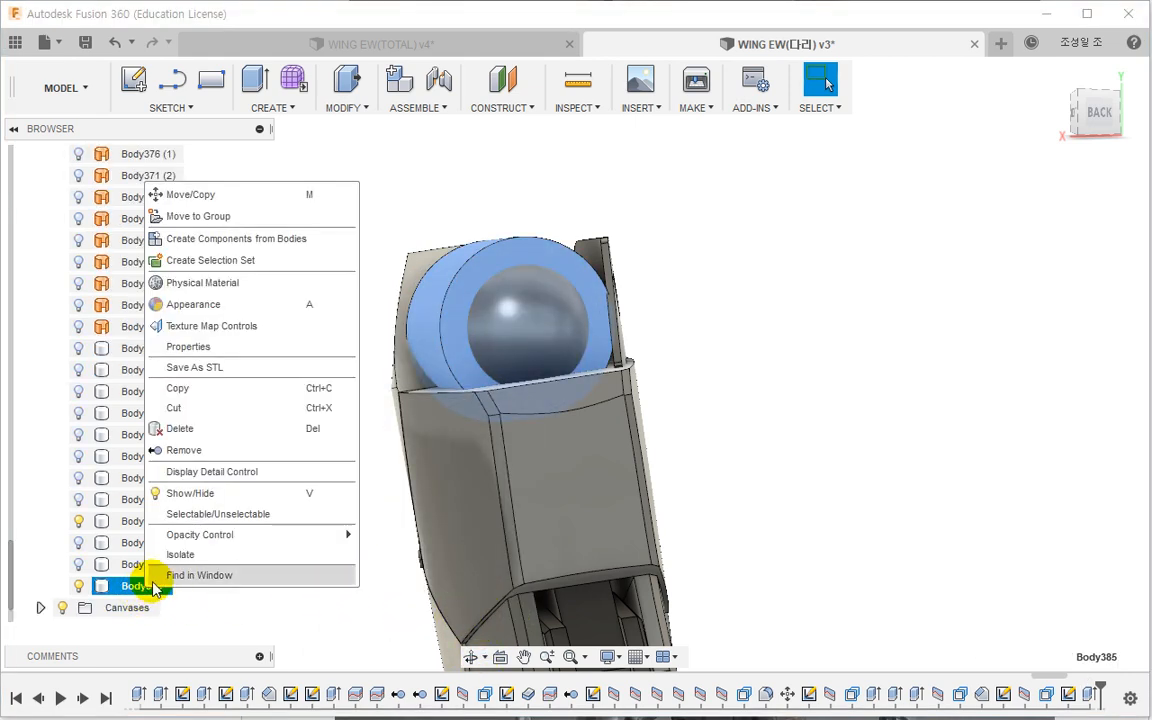
left_click(181, 556)
Step: Add an equal-distance chamfer to the circular edge at the front end of the cylinder
middle_click_drag(257, 496, 455, 478, "shift")
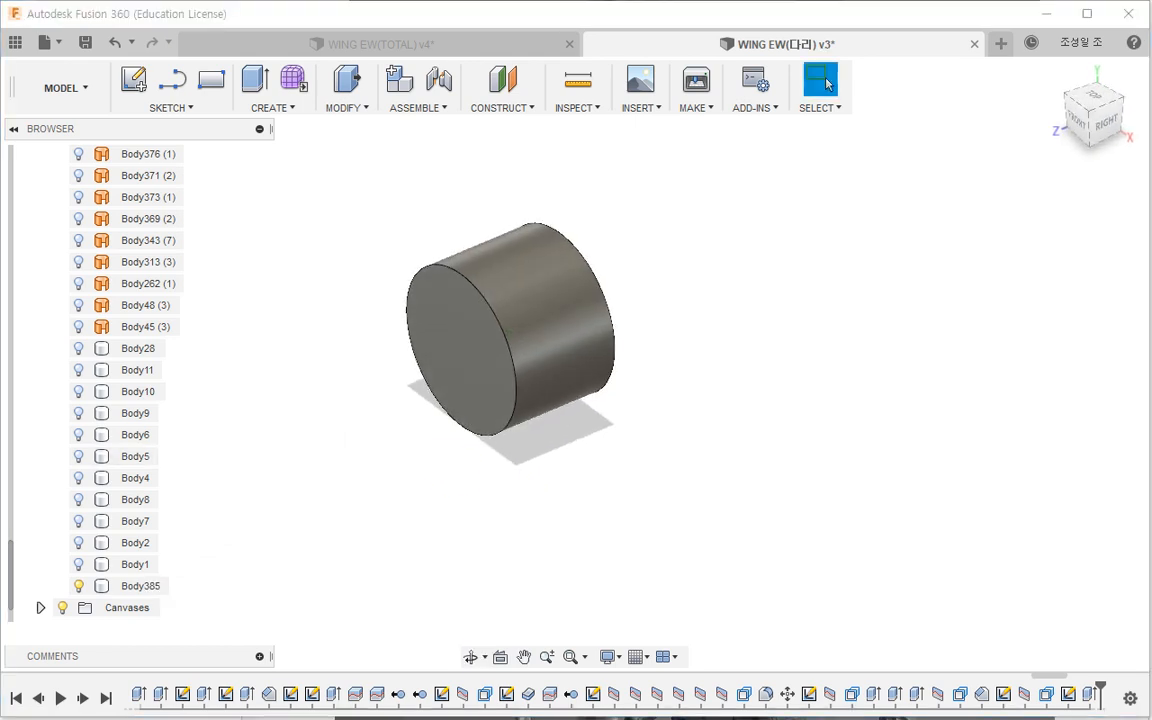
middle_click_drag(419, 380, 427, 363, "shift")
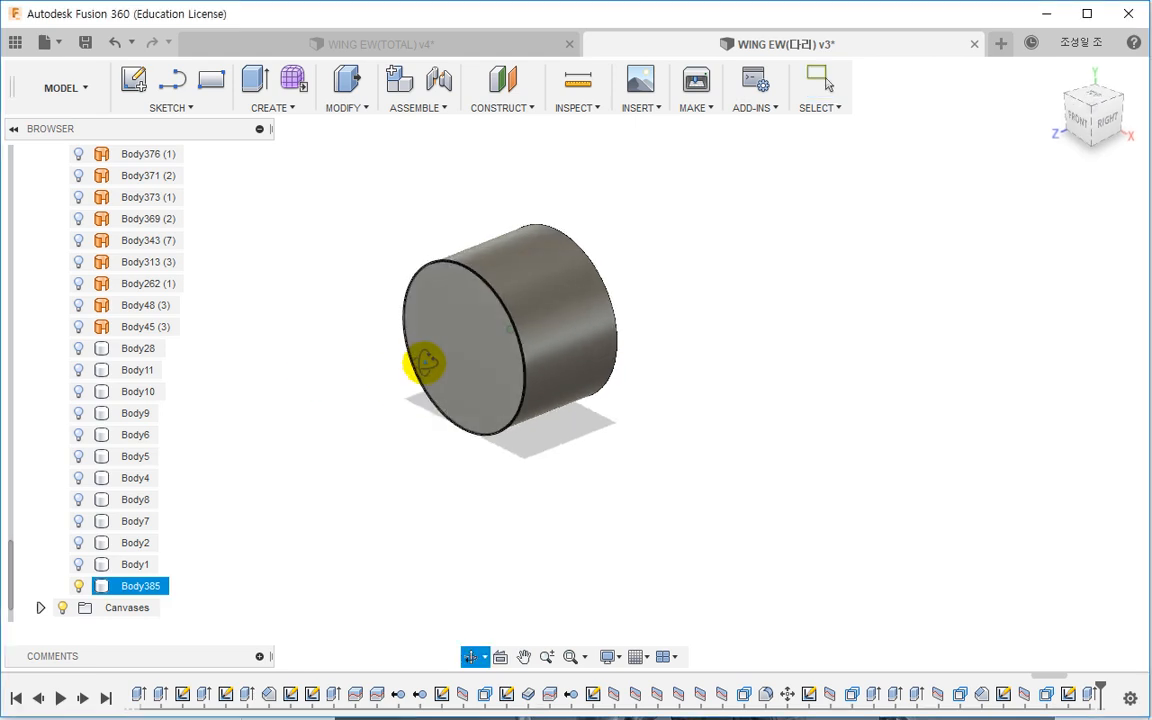
middle_click_drag(368, 299, 374, 306)
left_click(345, 107)
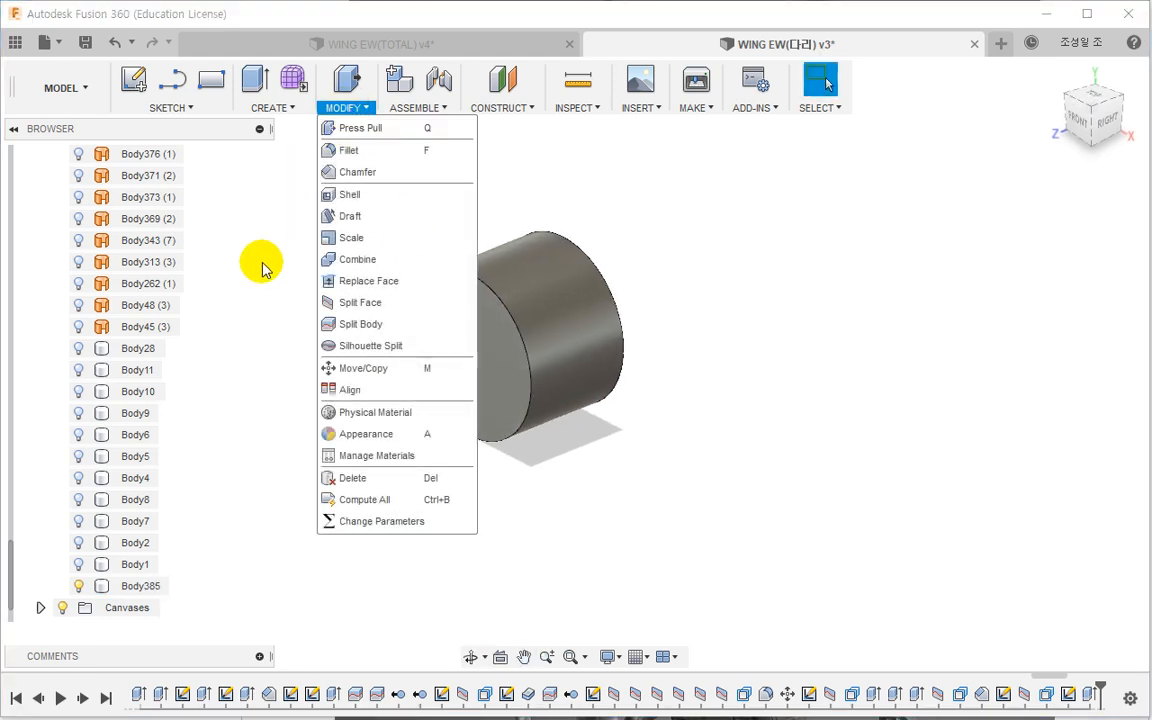
left_click(355, 172)
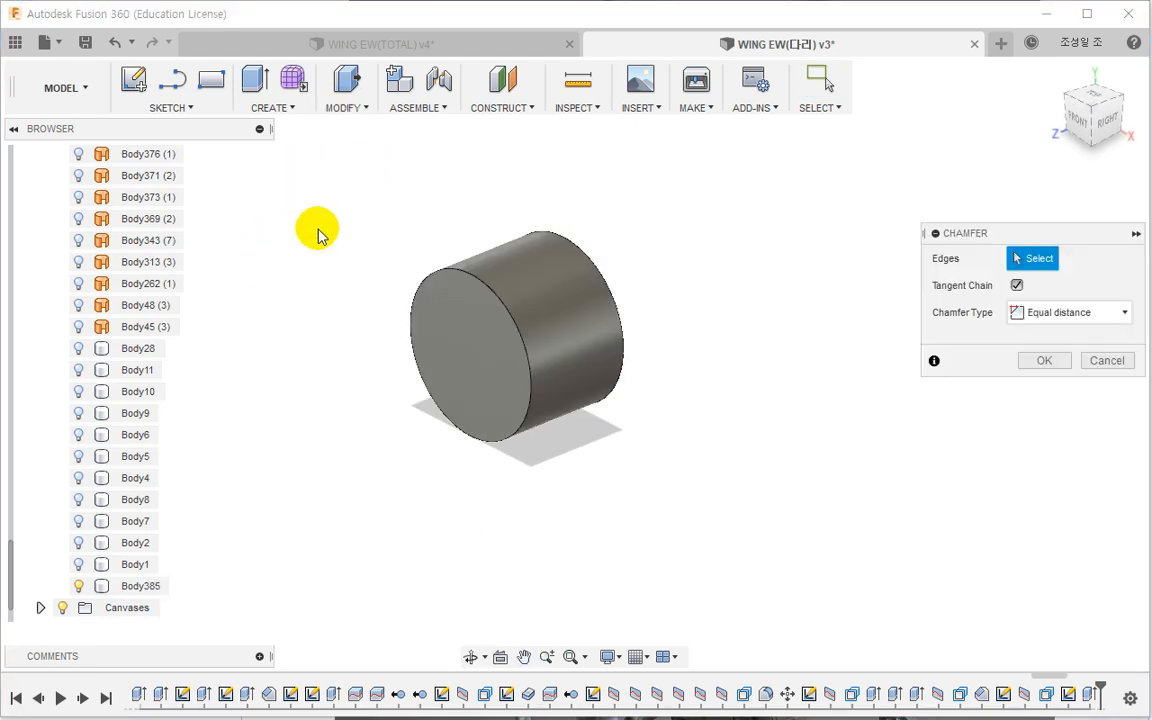
left_click(510, 312)
left_click_drag(508, 315, 508, 310)
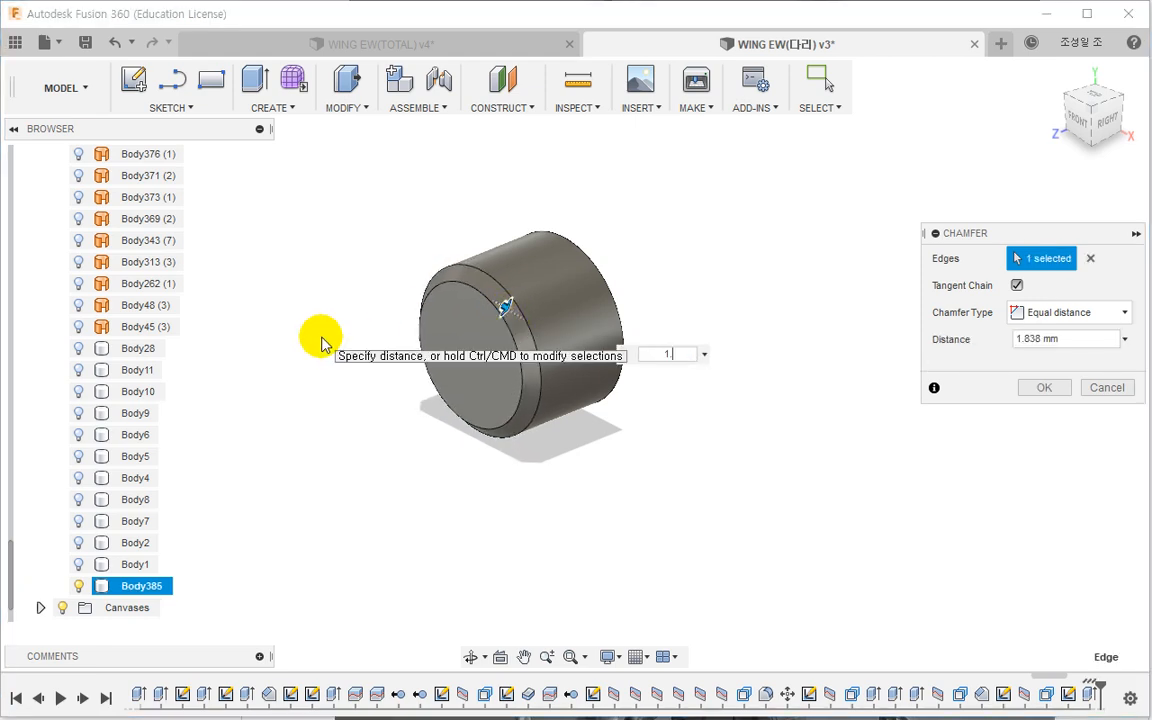
type("1")
key("Return")
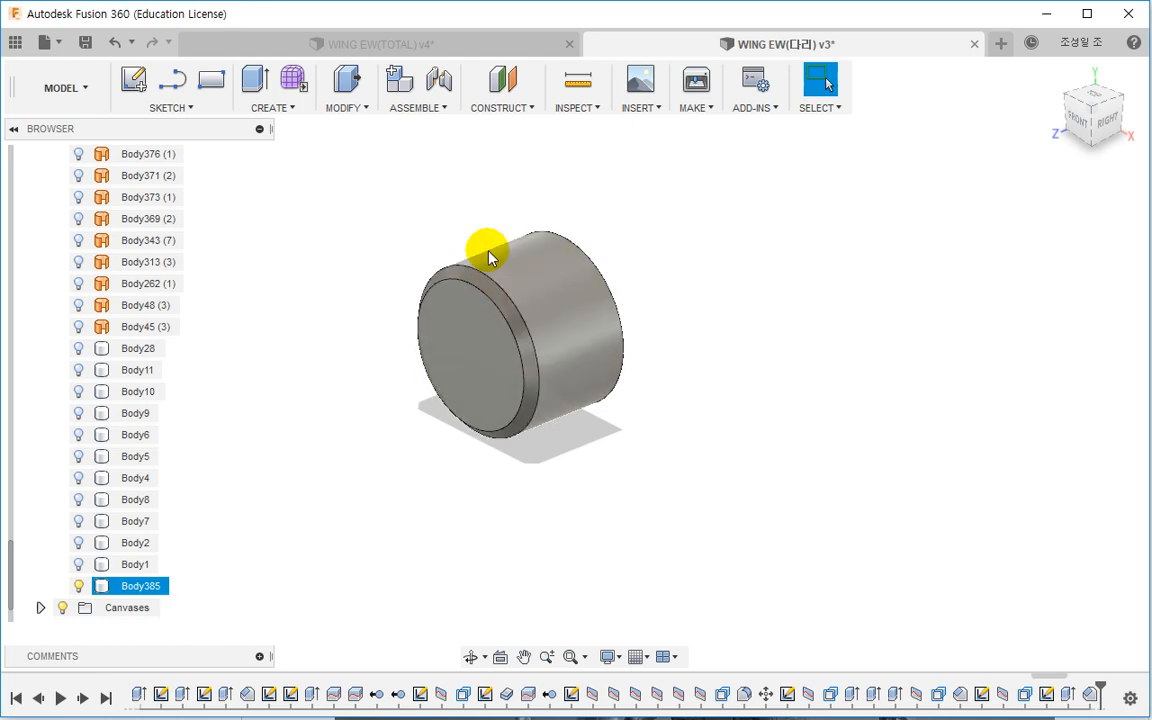
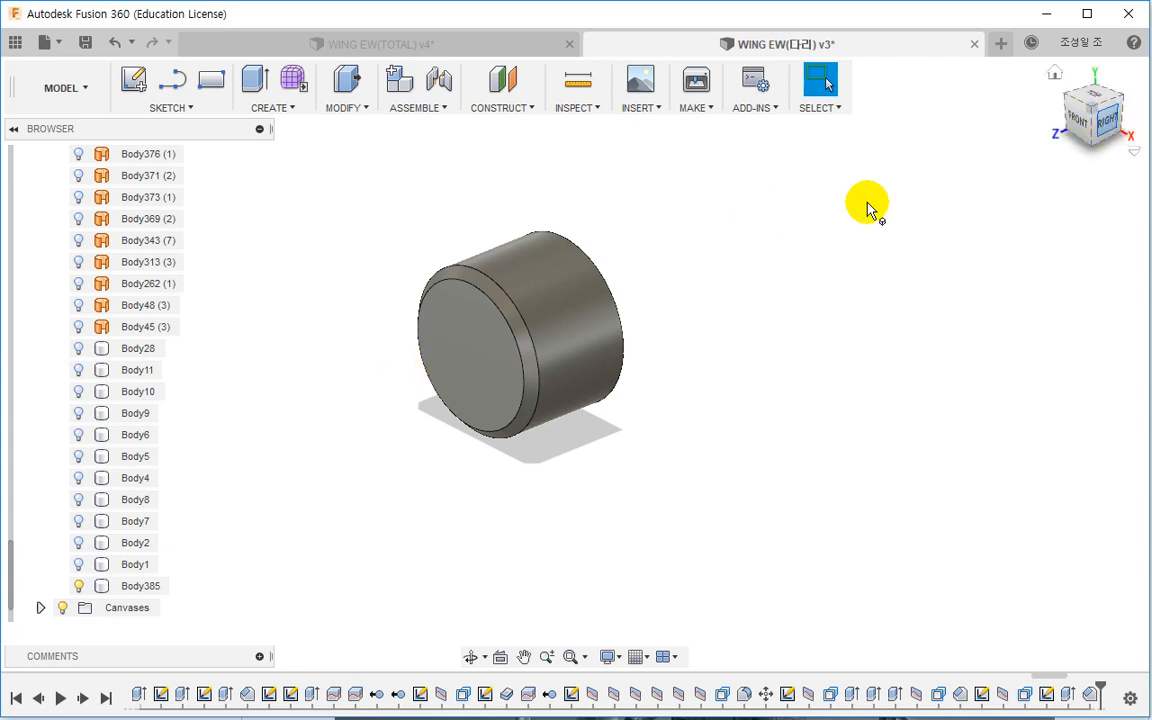
Step: Create a sketch on the YZ origin plane with a vertical line crossing the cylinder just behind the chamfer
scroll(10, 152, "up", 10)
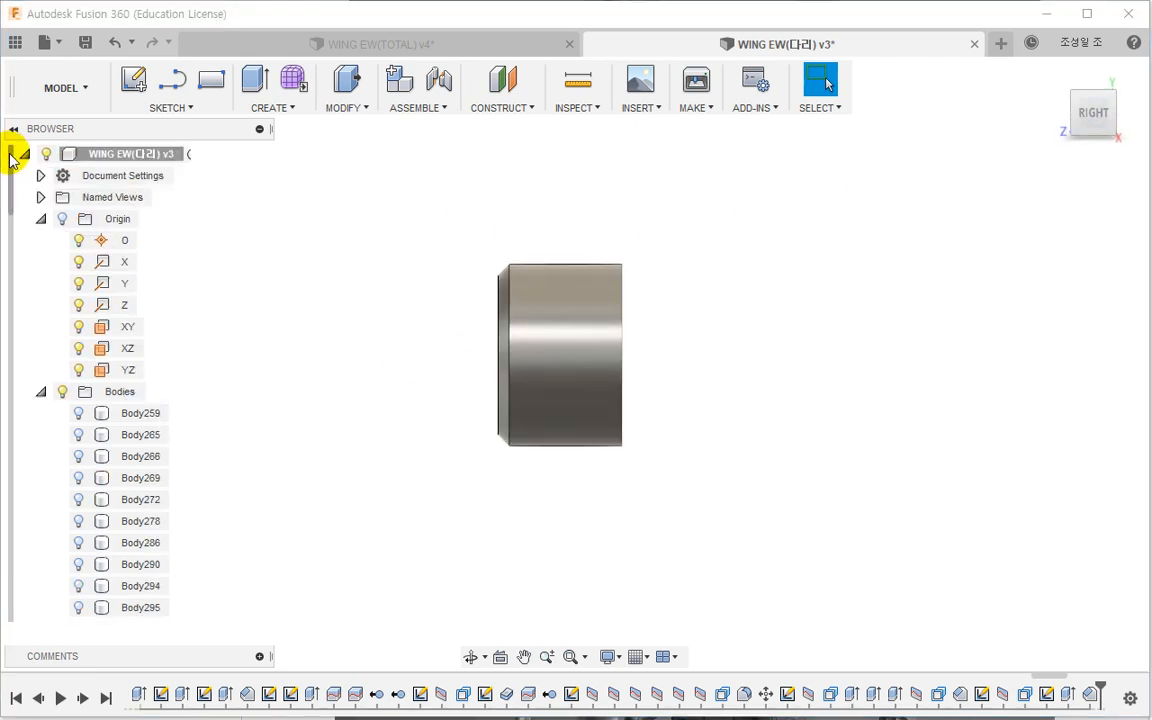
right_click(128, 375)
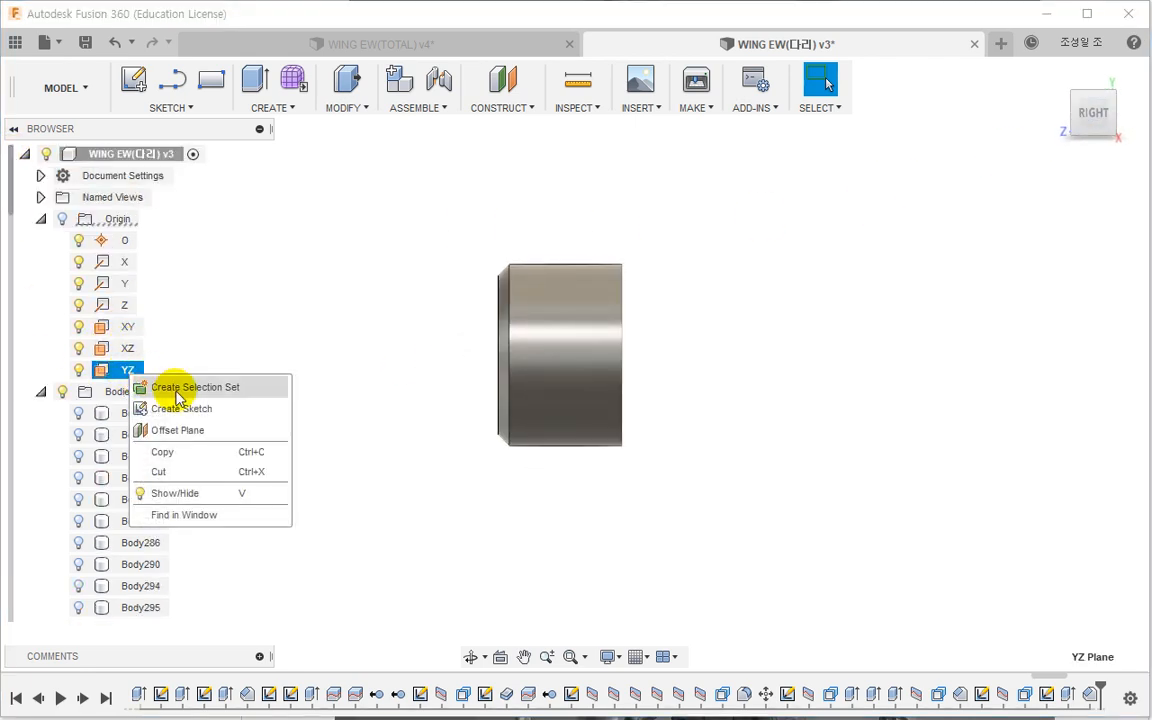
left_click(190, 407)
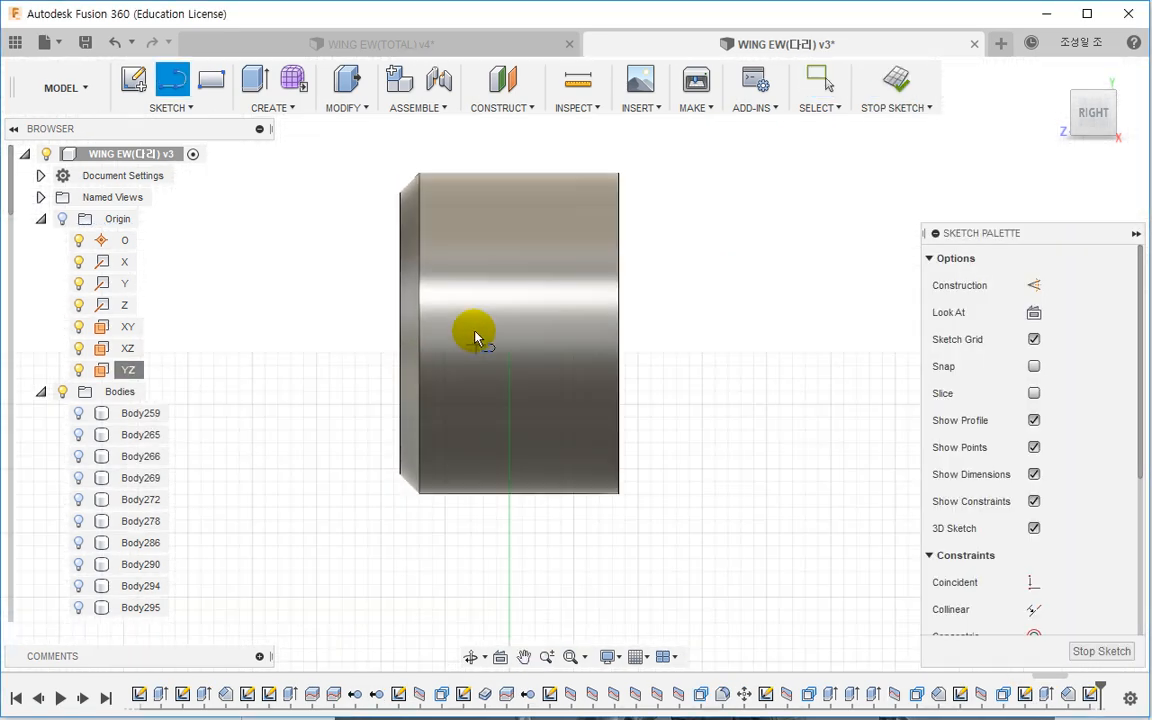
key("l")
left_click(440, 146)
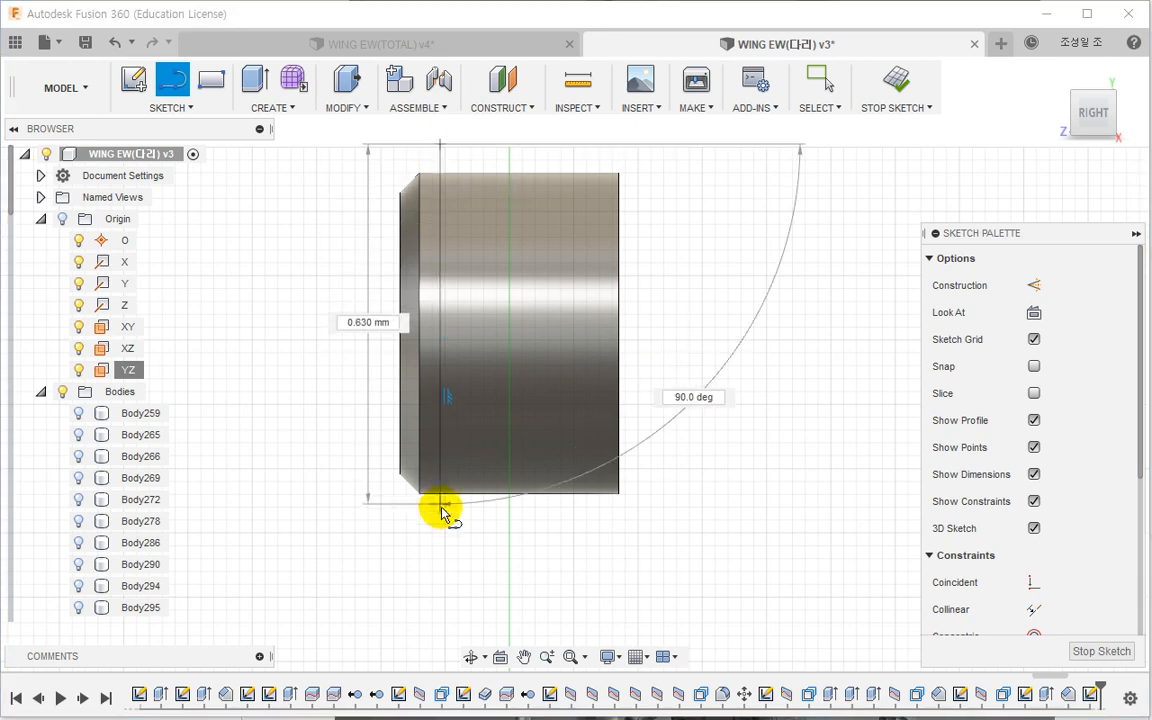
double_click(441, 553)
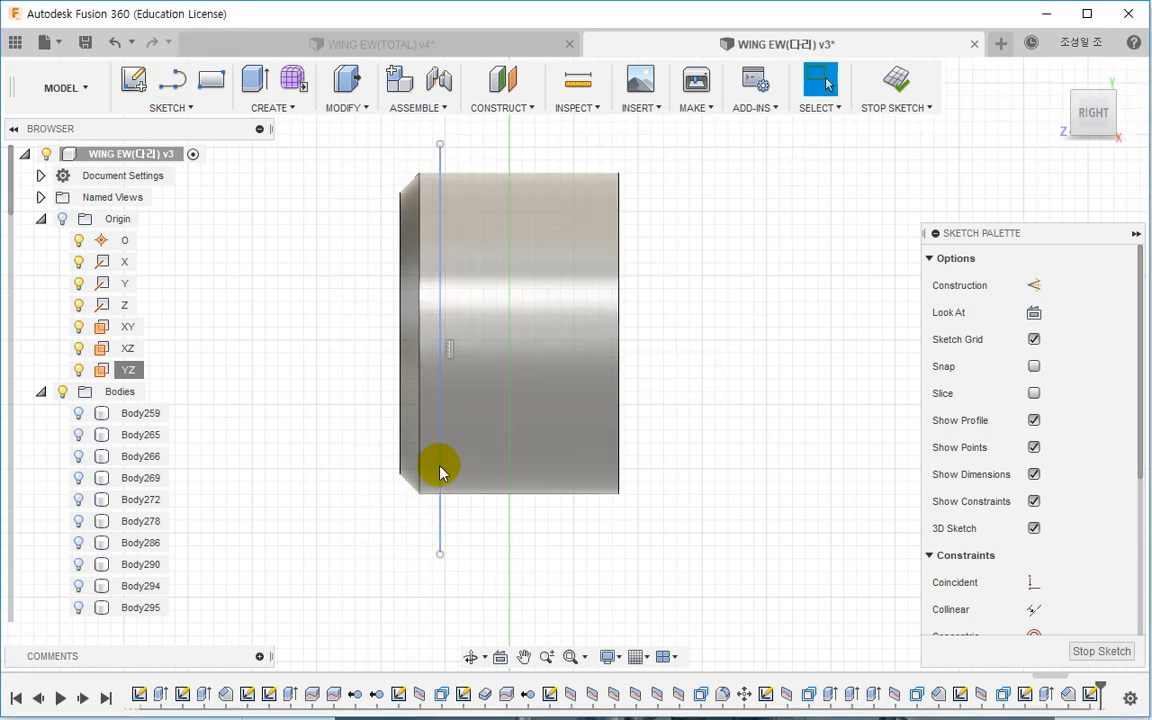
Step: Split the cylinder's curved side face using the vertical sketch line as the splitting tool
left_click(344, 107)
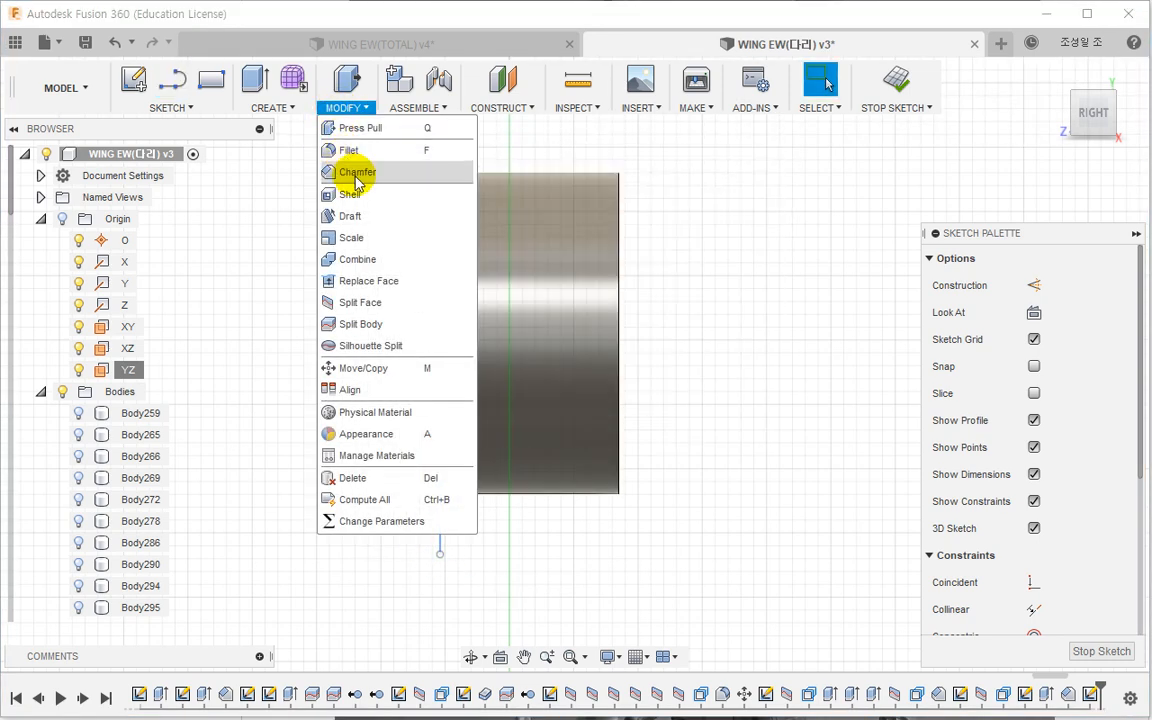
left_click(388, 302)
left_click(519, 258)
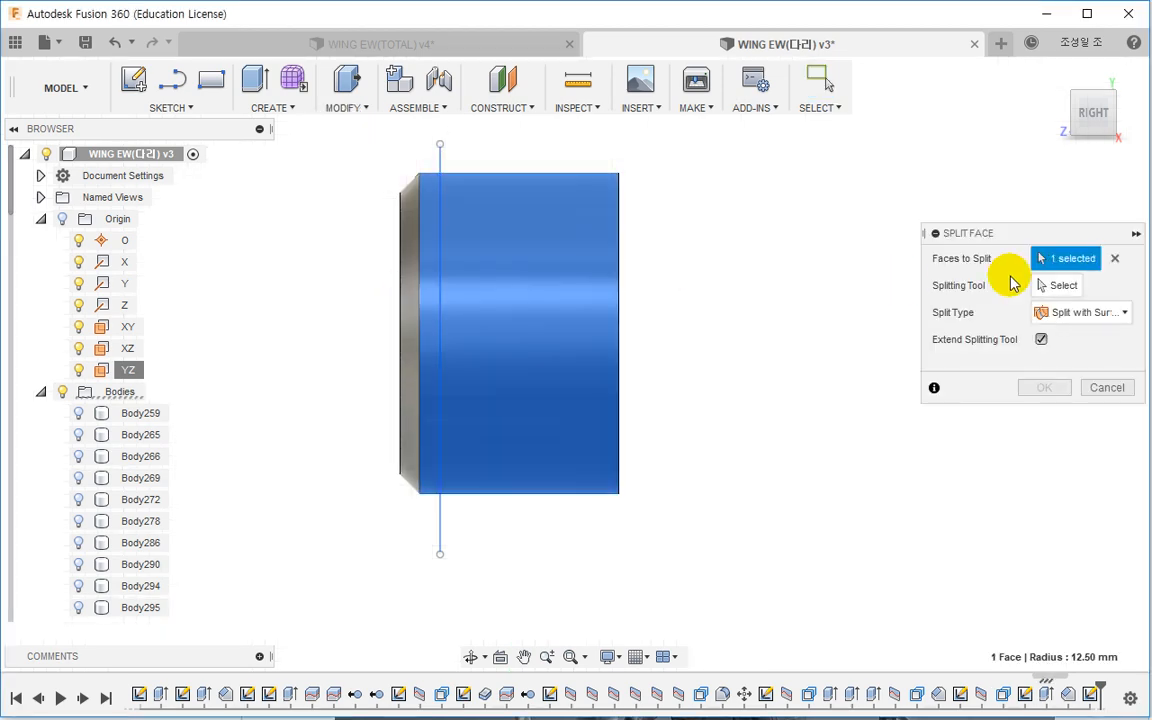
left_click(441, 168)
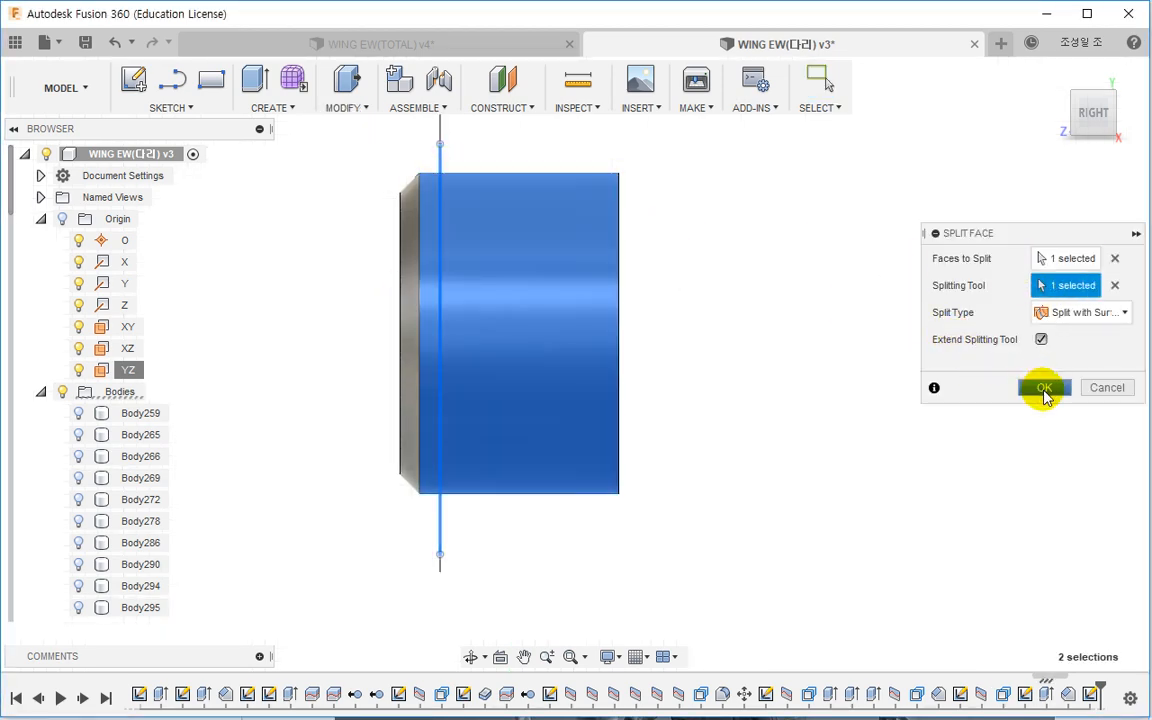
left_click(1044, 390)
Step: Offset the wider part of the split side face inward by -0.5 mm
middle_click_drag(844, 355, 746, 334, "shift")
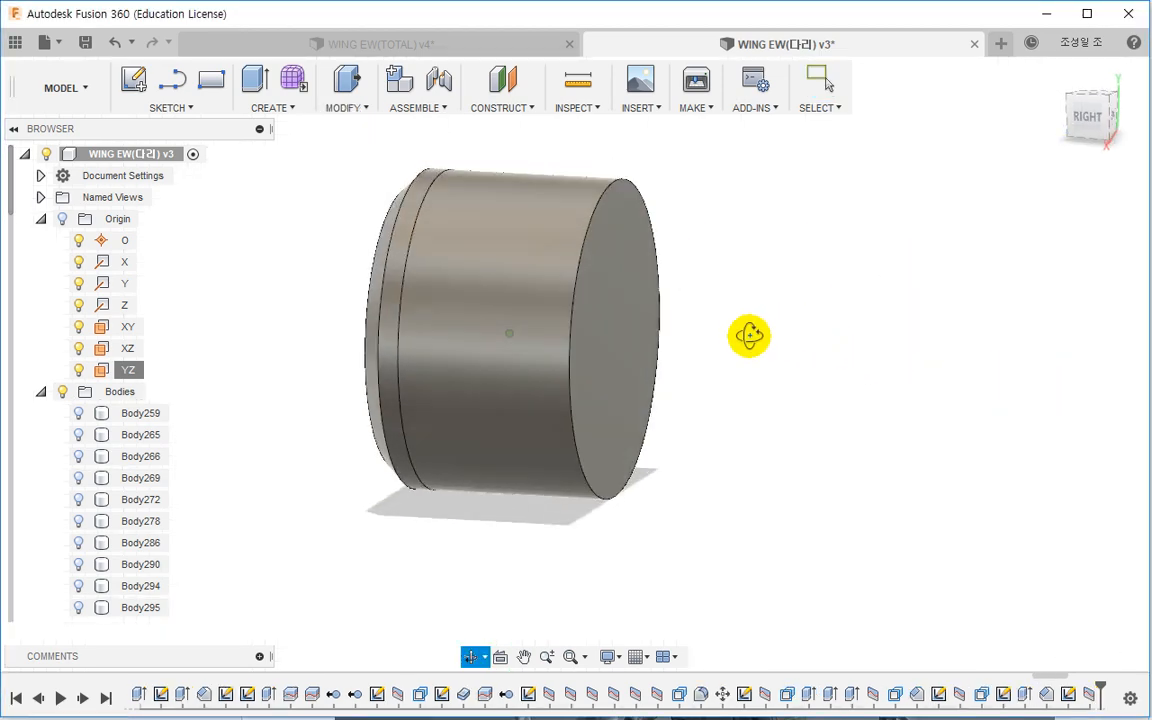
left_click(347, 80)
left_click(494, 254)
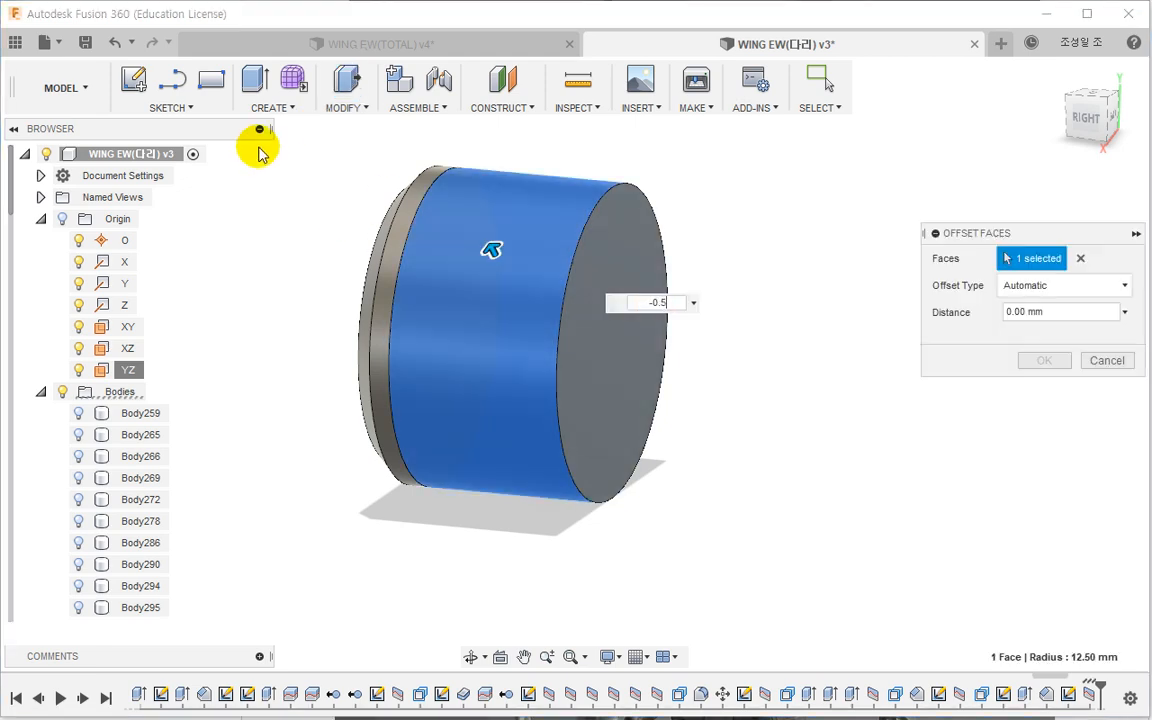
type("-0.5")
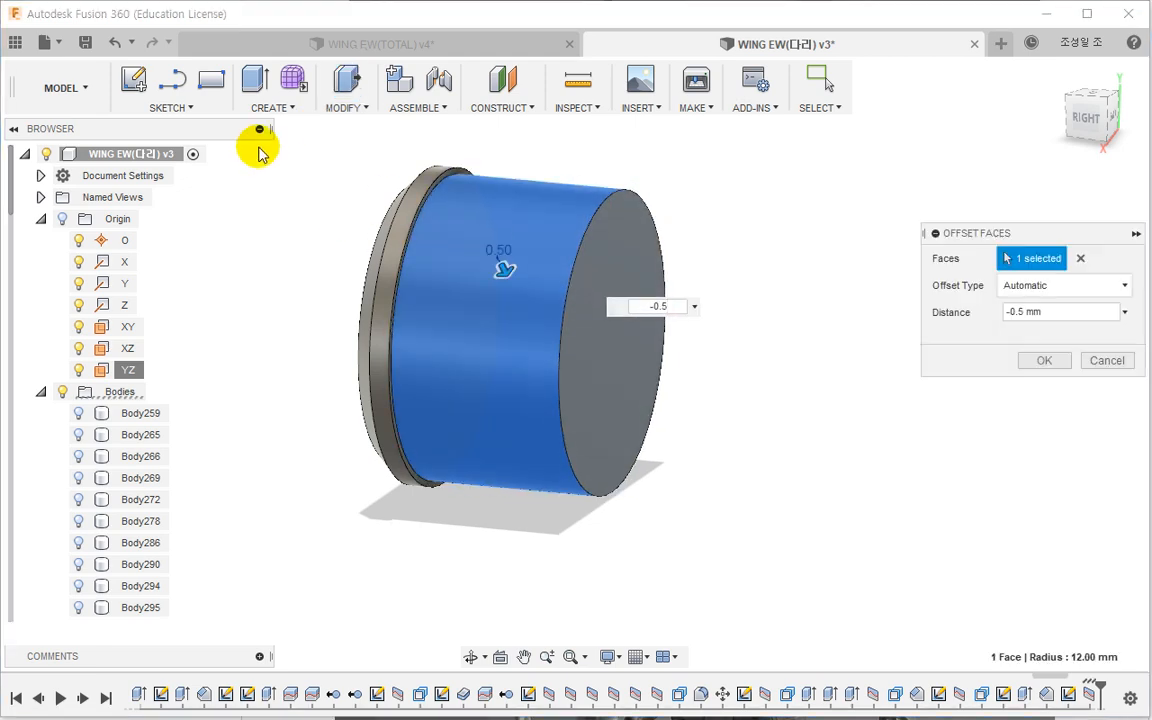
key("Return")
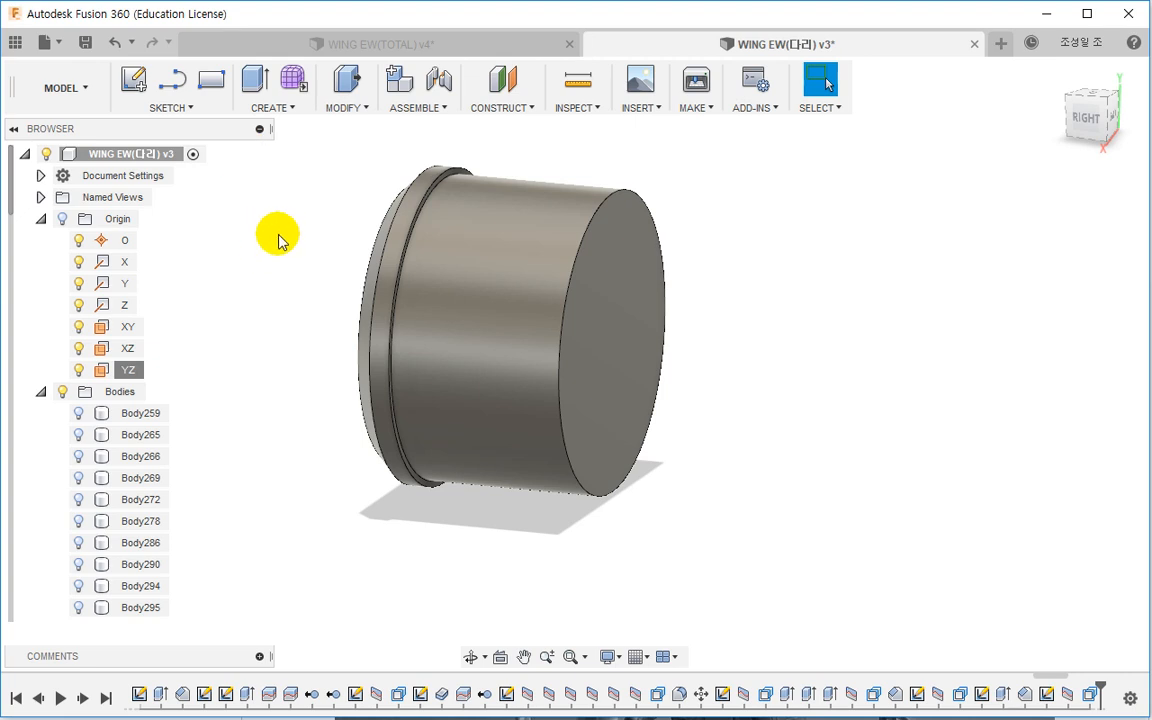
middle_click_drag(279, 235, 270, 234, "shift")
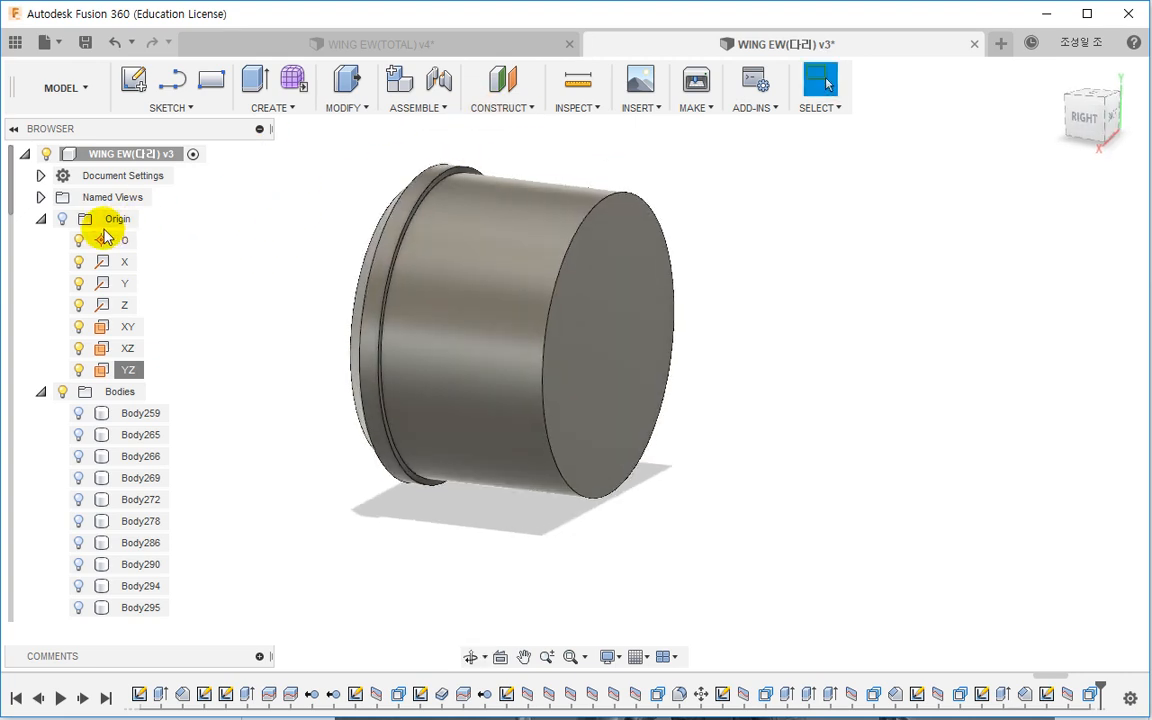
left_click(345, 106)
left_click(400, 302)
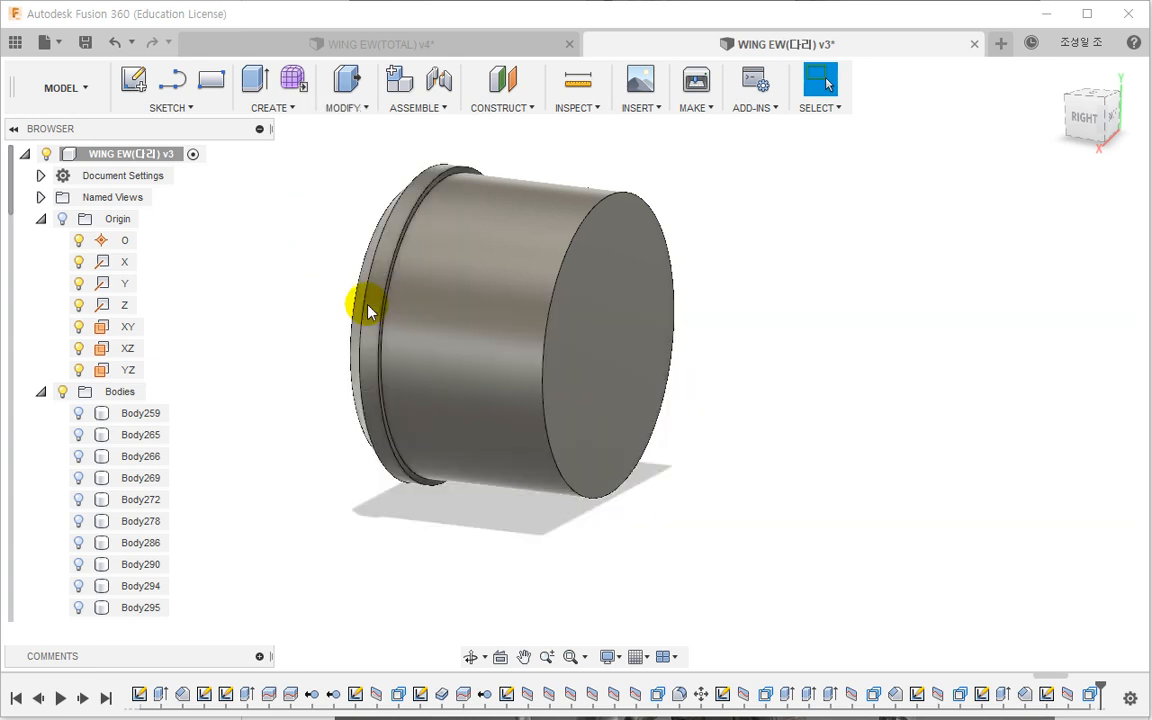
left_click(424, 368)
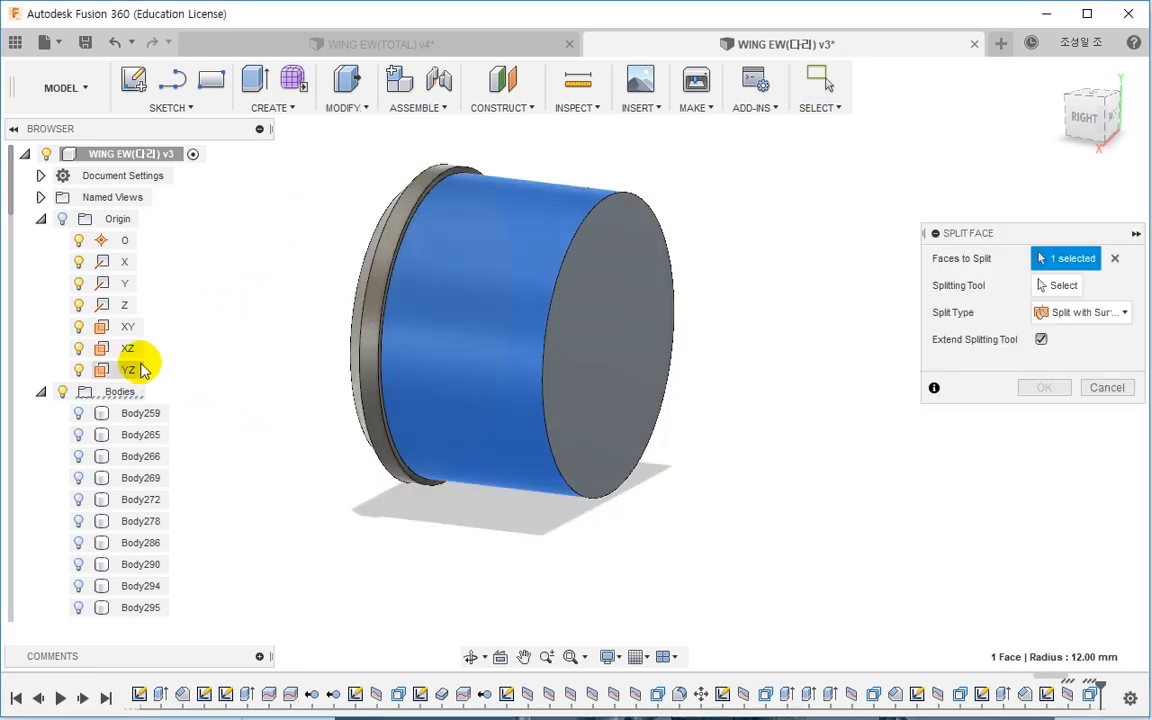
middle_click_drag(215, 354, 252, 342, "shift")
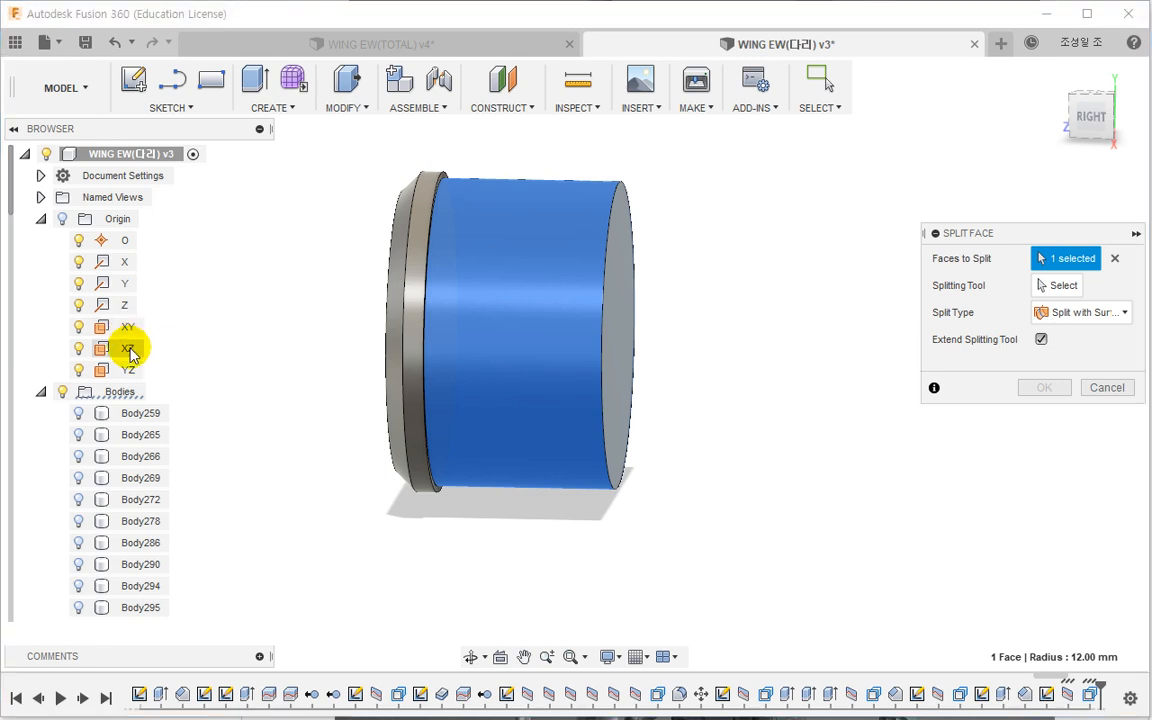
key("Escape")
Step: Sketch a horizontal line on the cylinder's flat back face, from its centre to beyond the outer edge, and finish the sketch
middle_click_drag(601, 400, 448, 424)
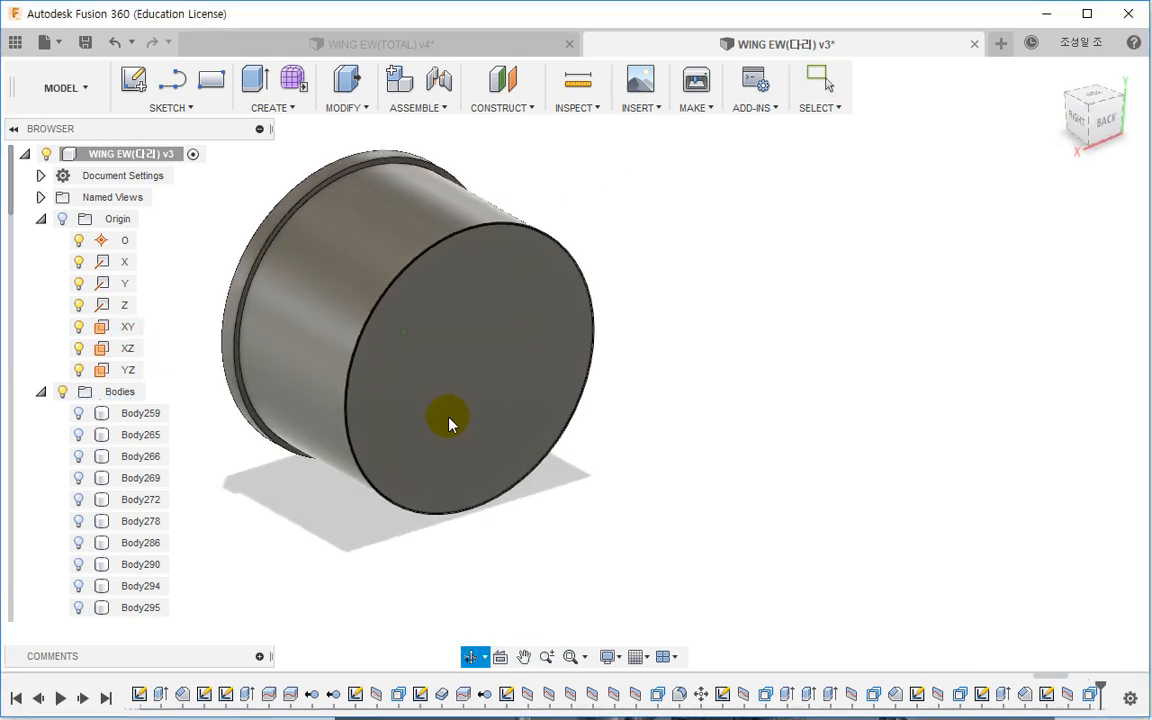
left_click(450, 347)
right_click(450, 347)
left_click(425, 445)
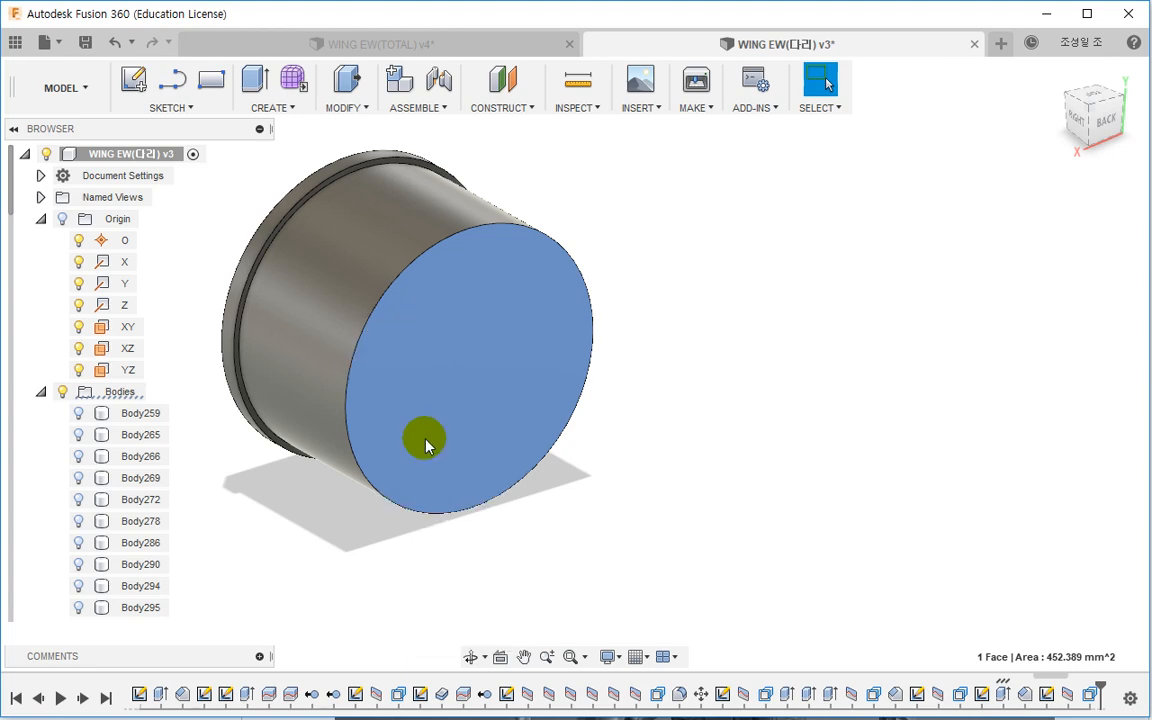
key("l")
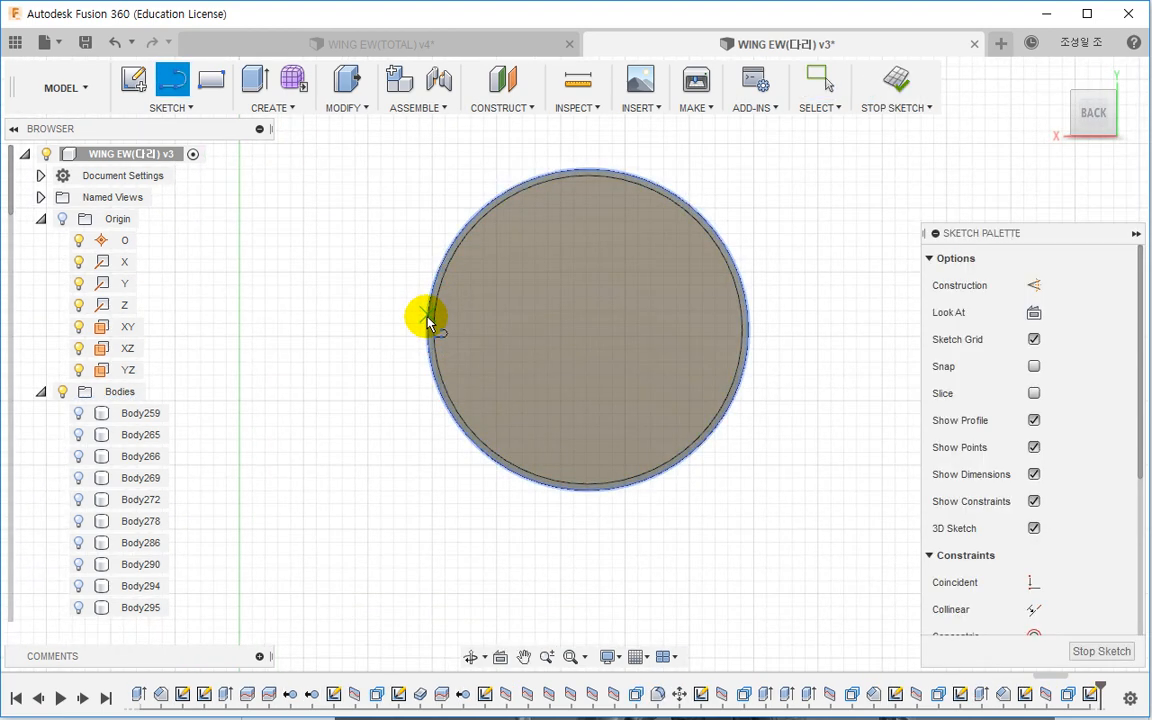
left_click(589, 331)
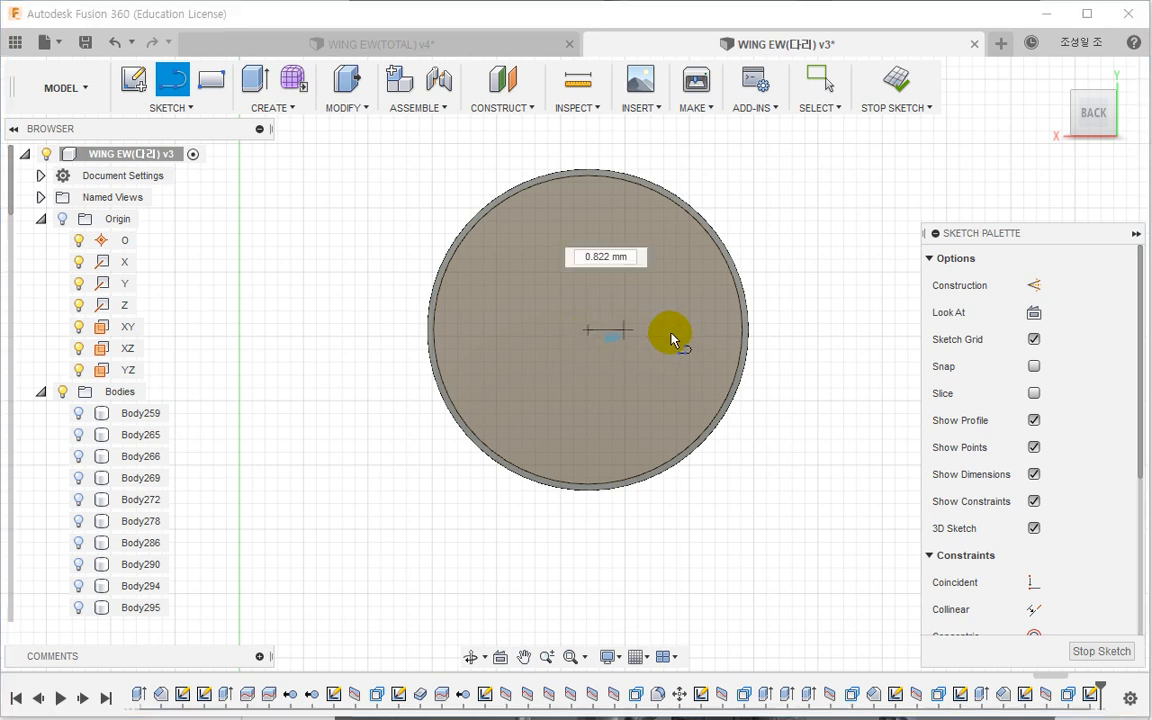
left_click(810, 330)
key("Escape")
left_click(896, 80)
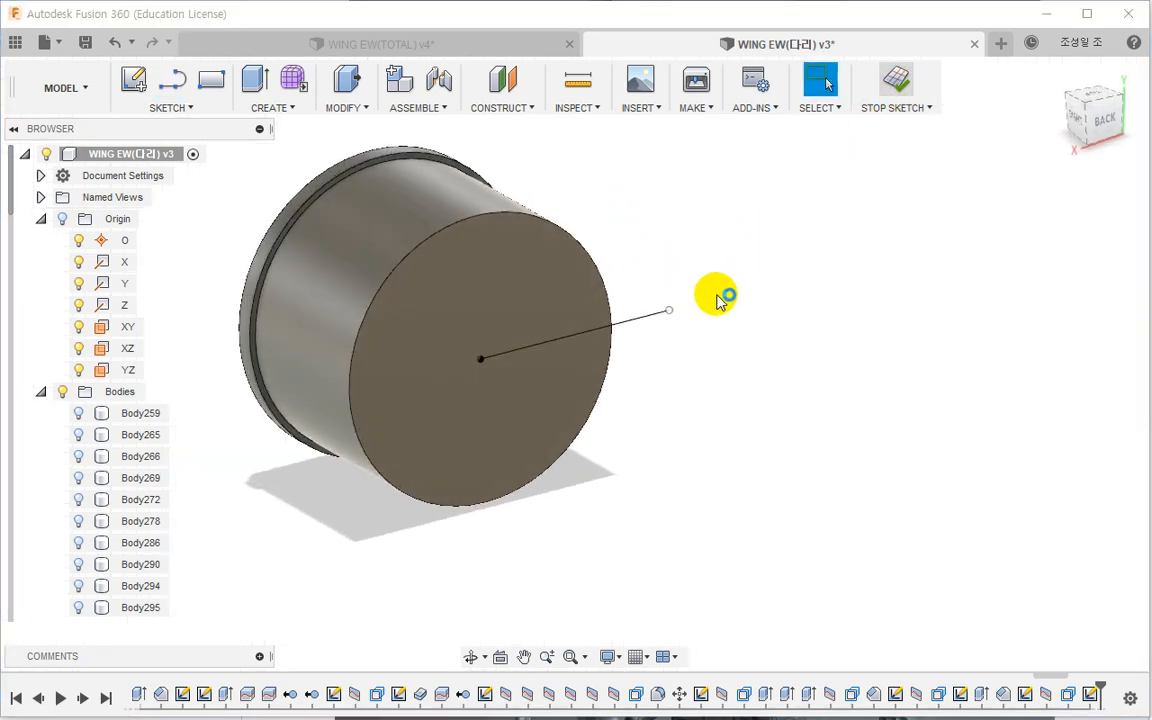
Step: Split the cylinder's recessed side face using the horizontal sketch line as the splitting tool
left_click(350, 110)
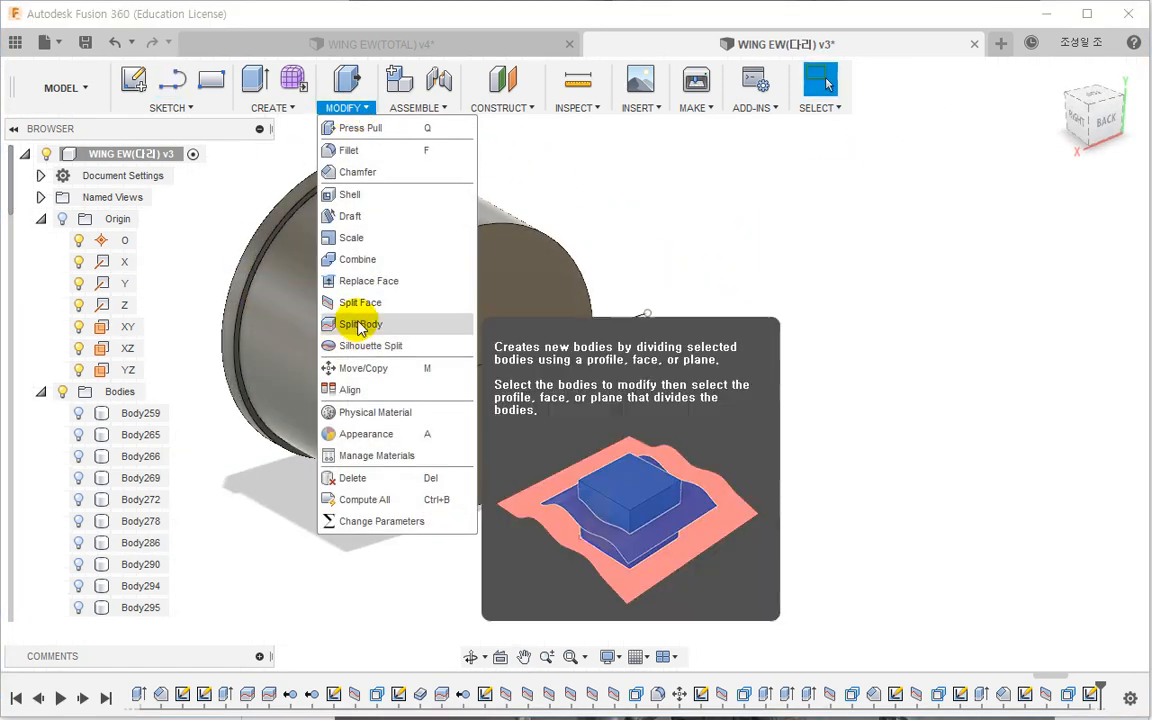
left_click(365, 303)
left_click(487, 236)
left_click(1060, 285)
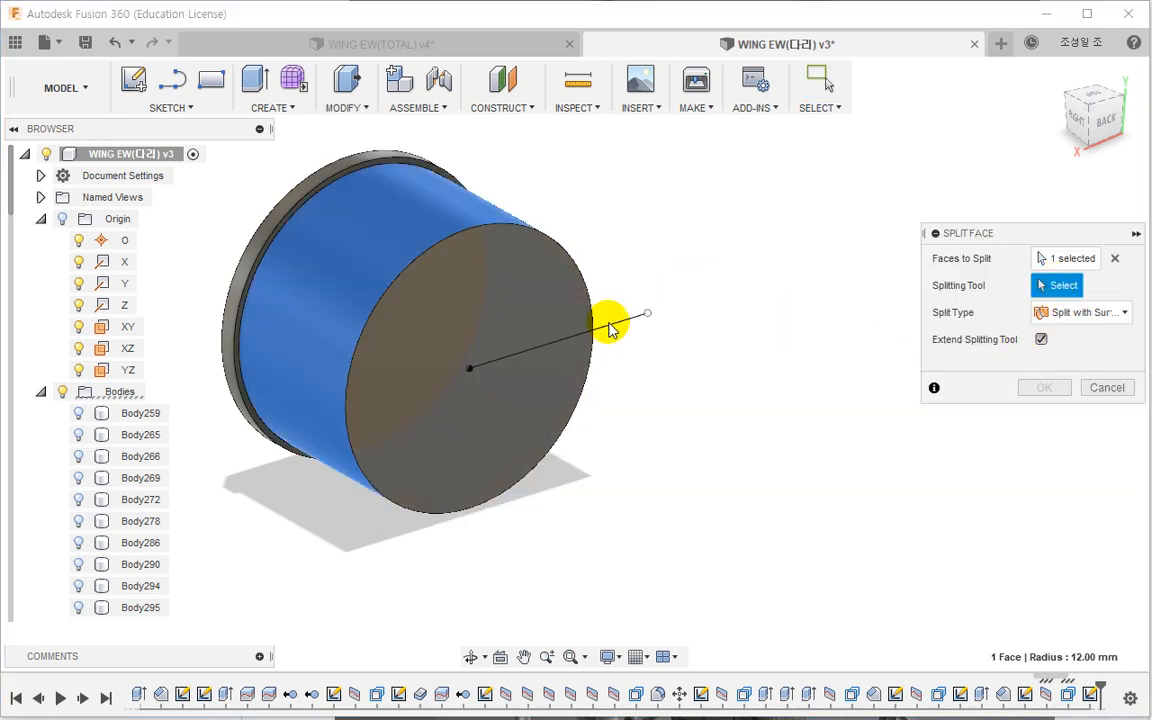
left_click(560, 343)
left_click(1040, 387)
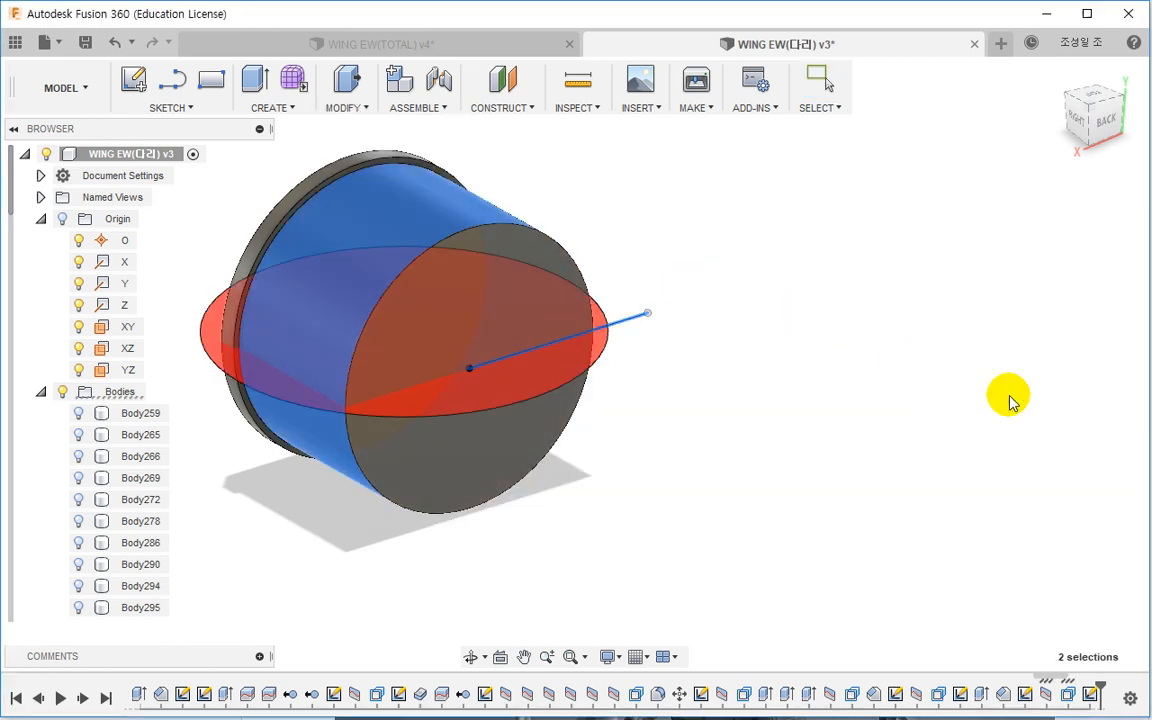
Step: Cut a groove along the straight split edge with a square Pipe of section size 1 mm
middle_click_drag(1011, 399, 660, 454, "shift")
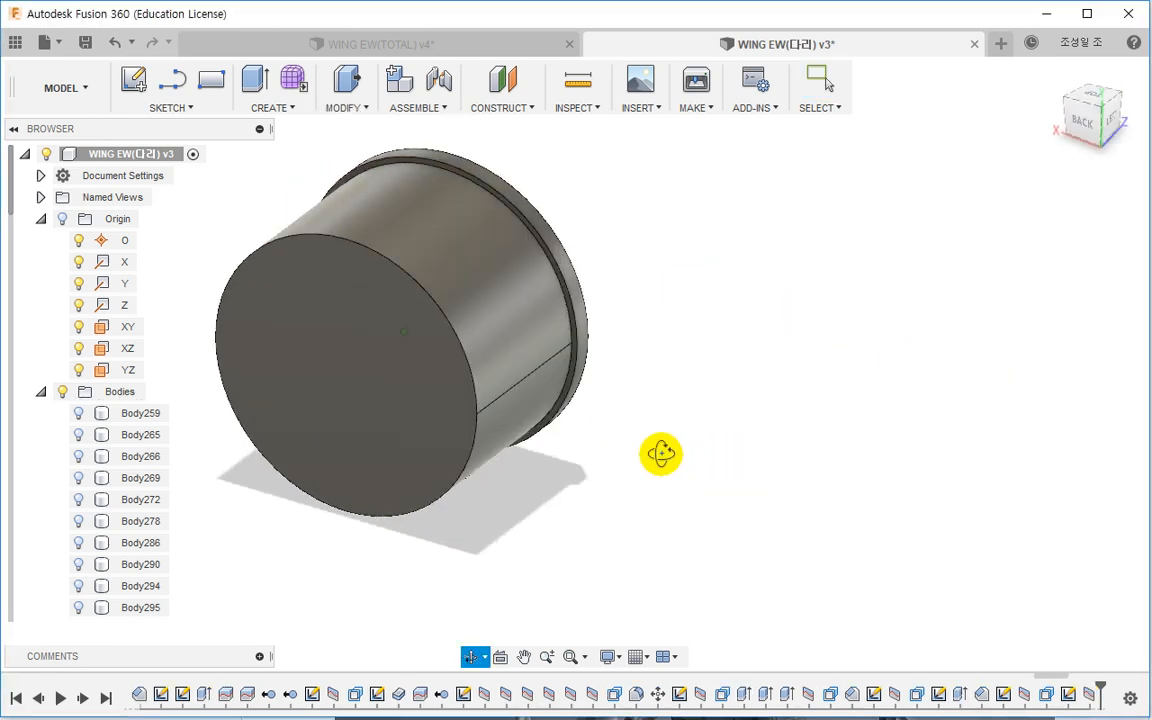
left_click(276, 107)
left_click(258, 454)
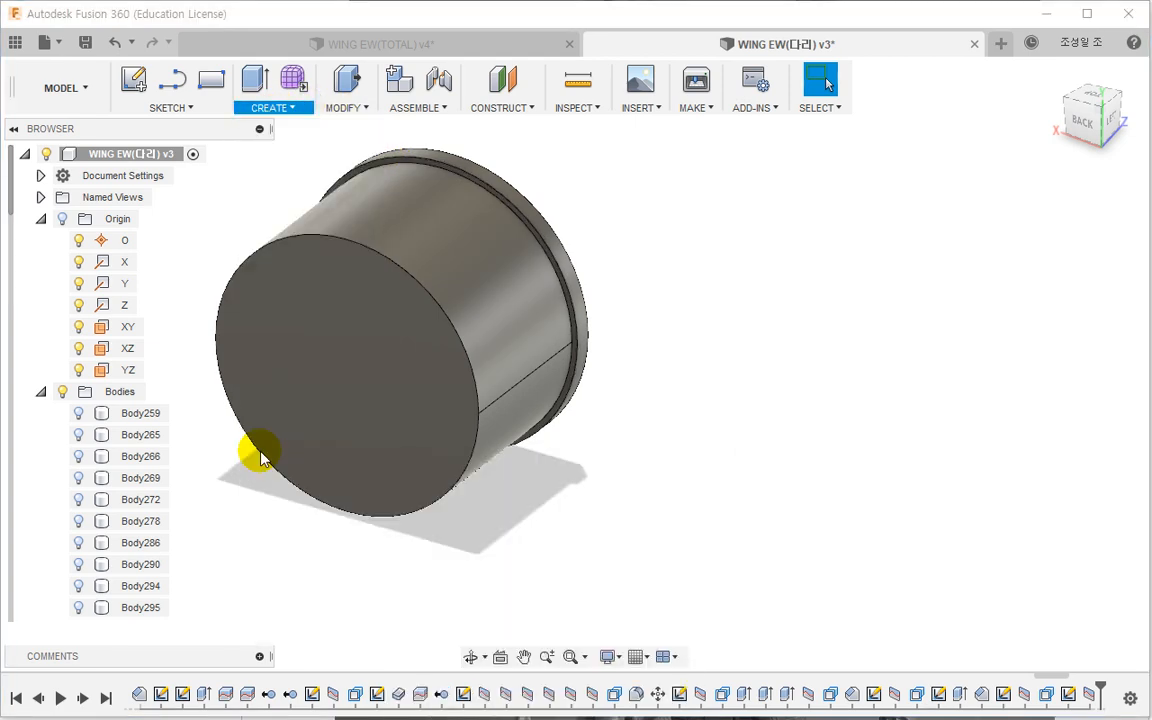
left_click(548, 360)
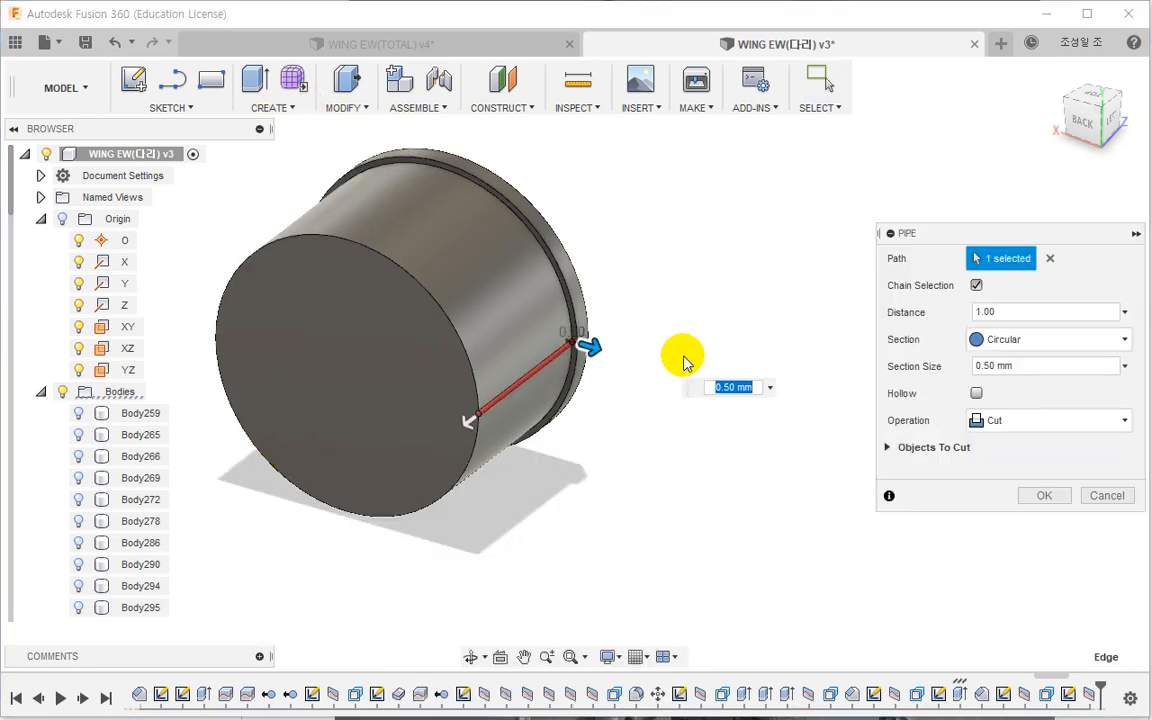
left_click(1000, 341)
left_click(987, 386)
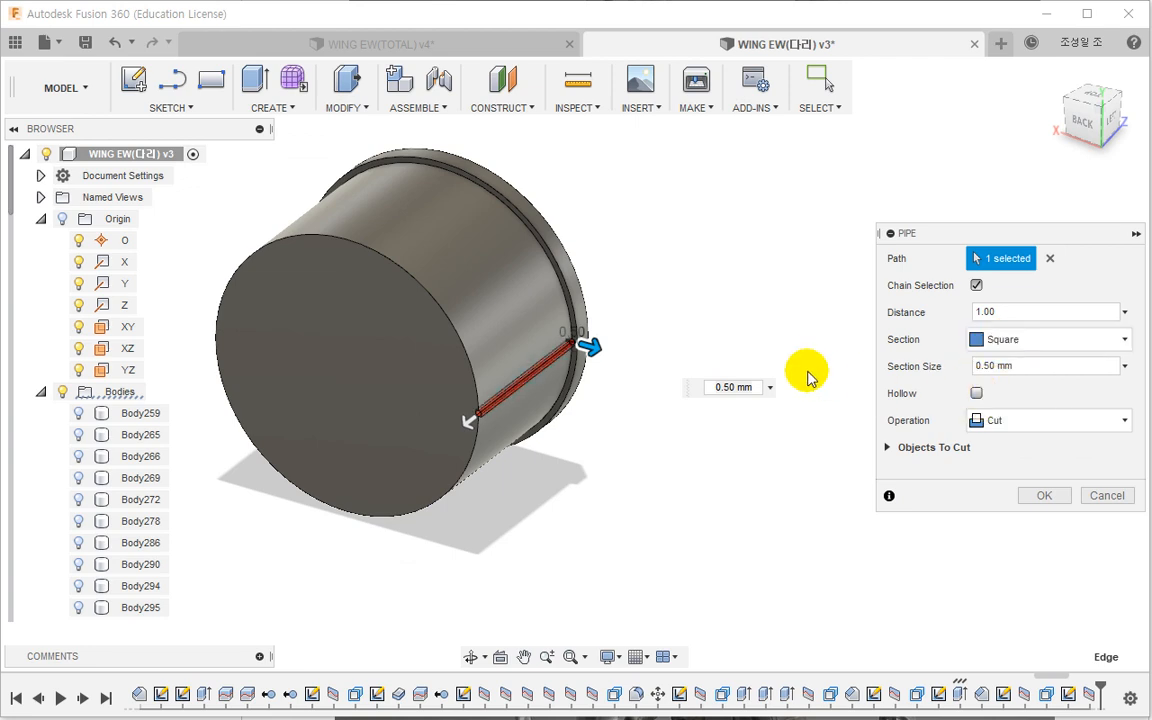
left_click_drag(1046, 370, 938, 372)
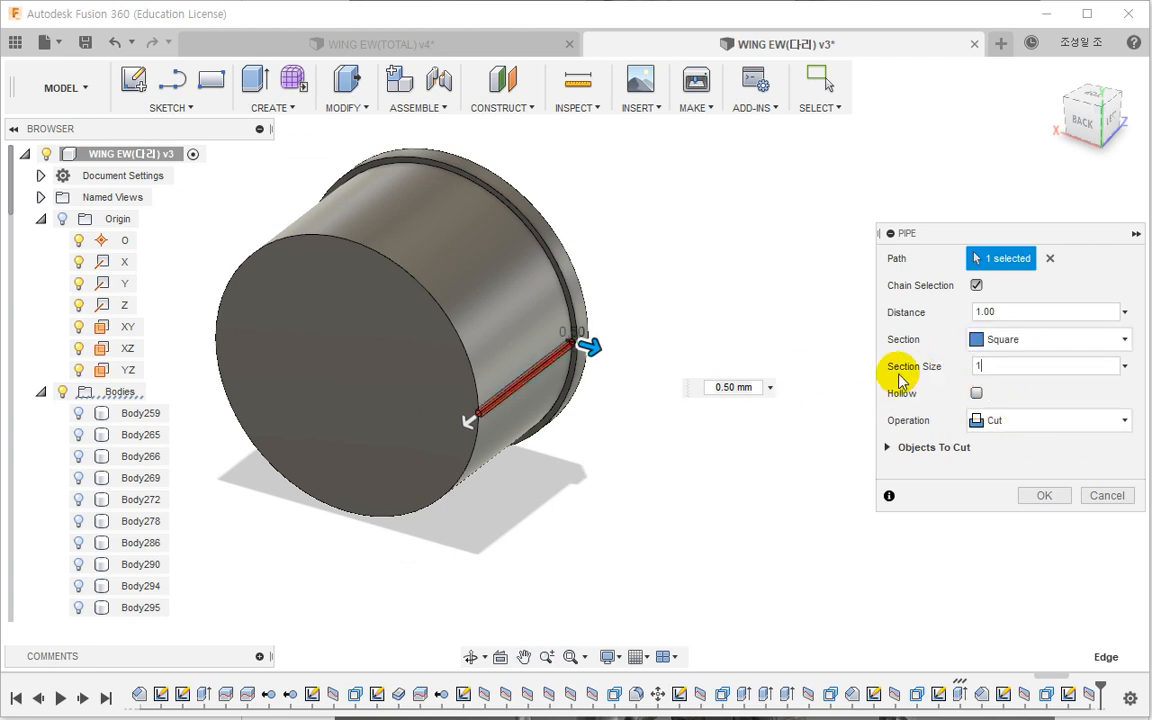
left_click(1040, 495)
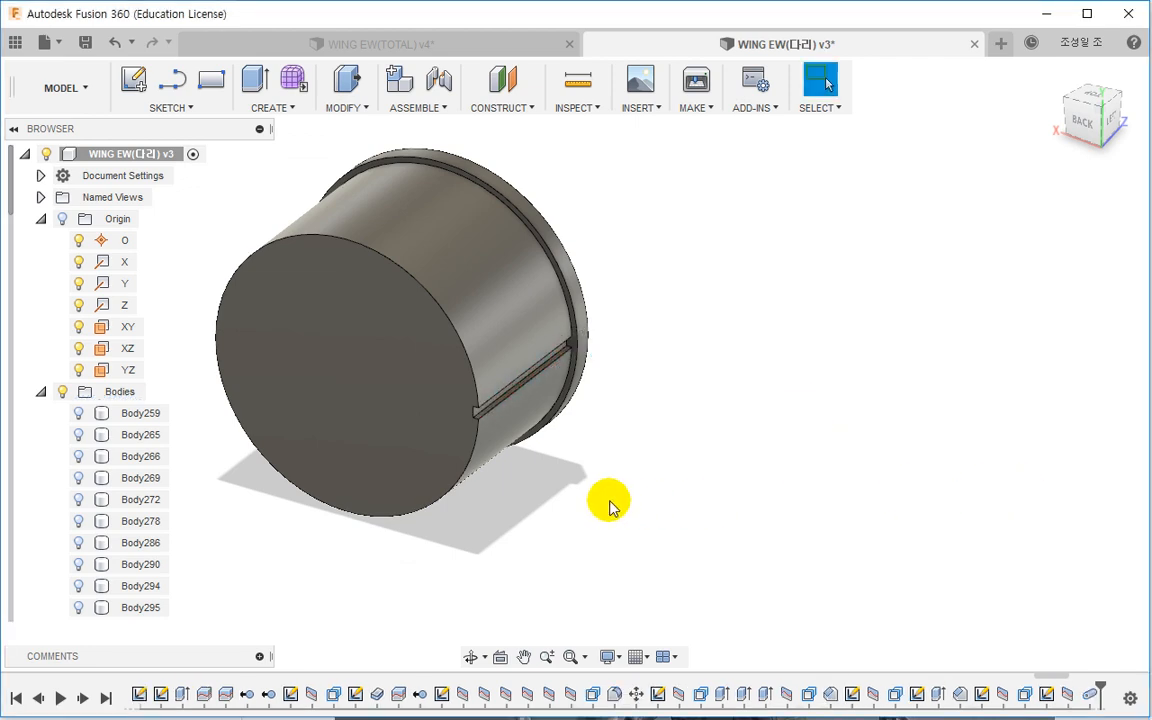
Step: Pattern the pipe-cut groove feature circularly around the cylinder axis with a quantity of 20
middle_click_drag(607, 498, 540, 468, "shift")
left_click(272, 108)
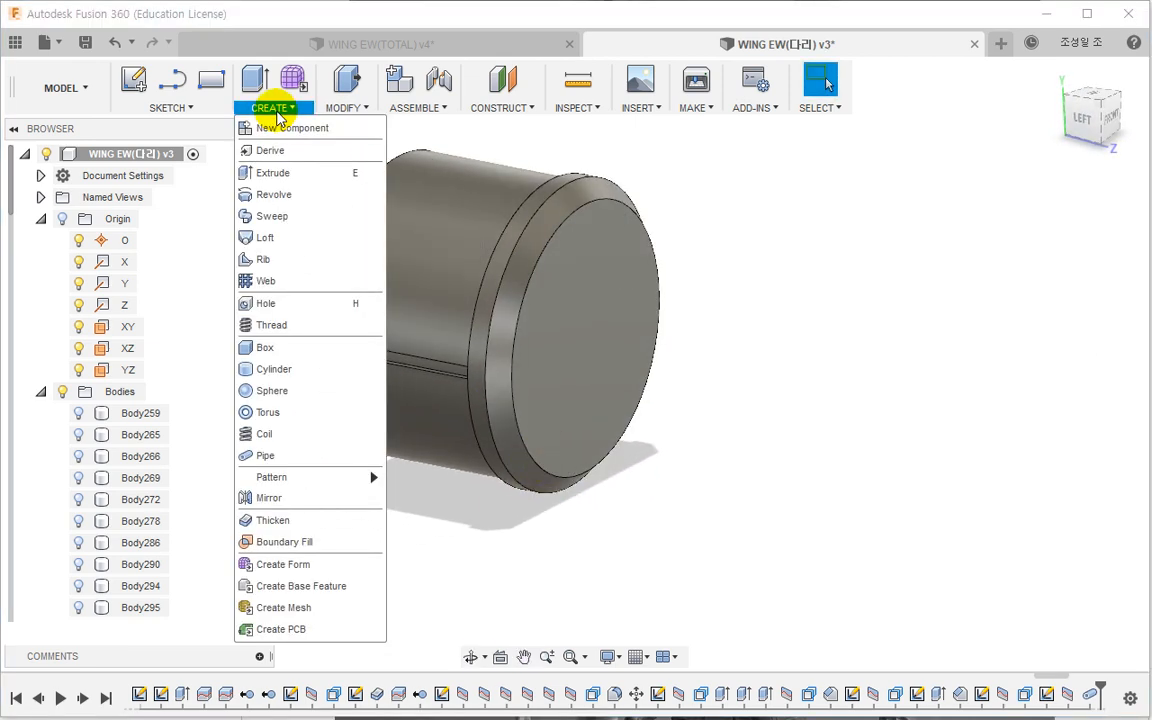
mouse_move(280, 478)
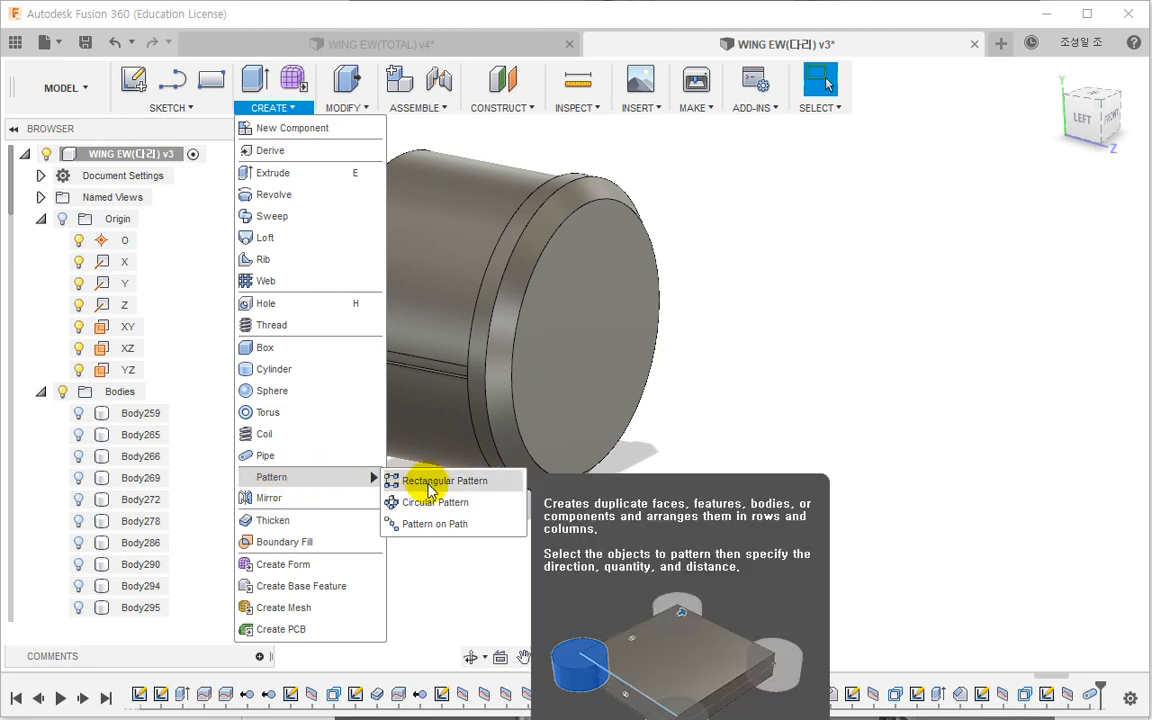
left_click(425, 499)
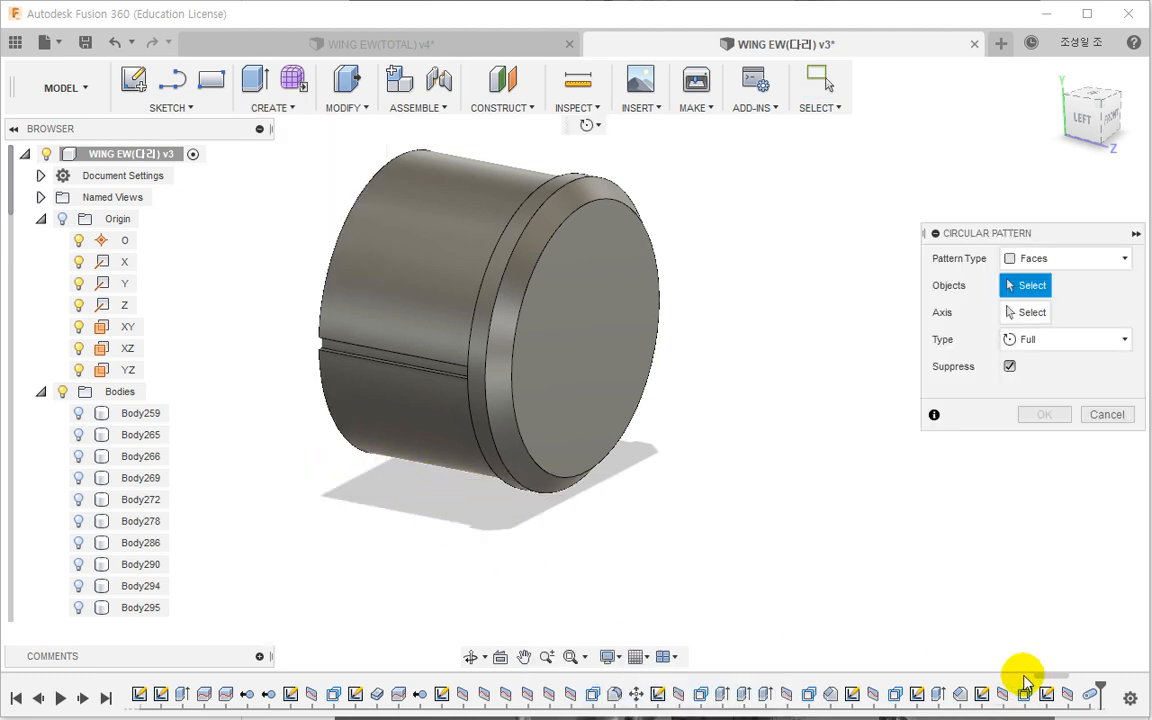
left_click(1057, 262)
left_click(1043, 327)
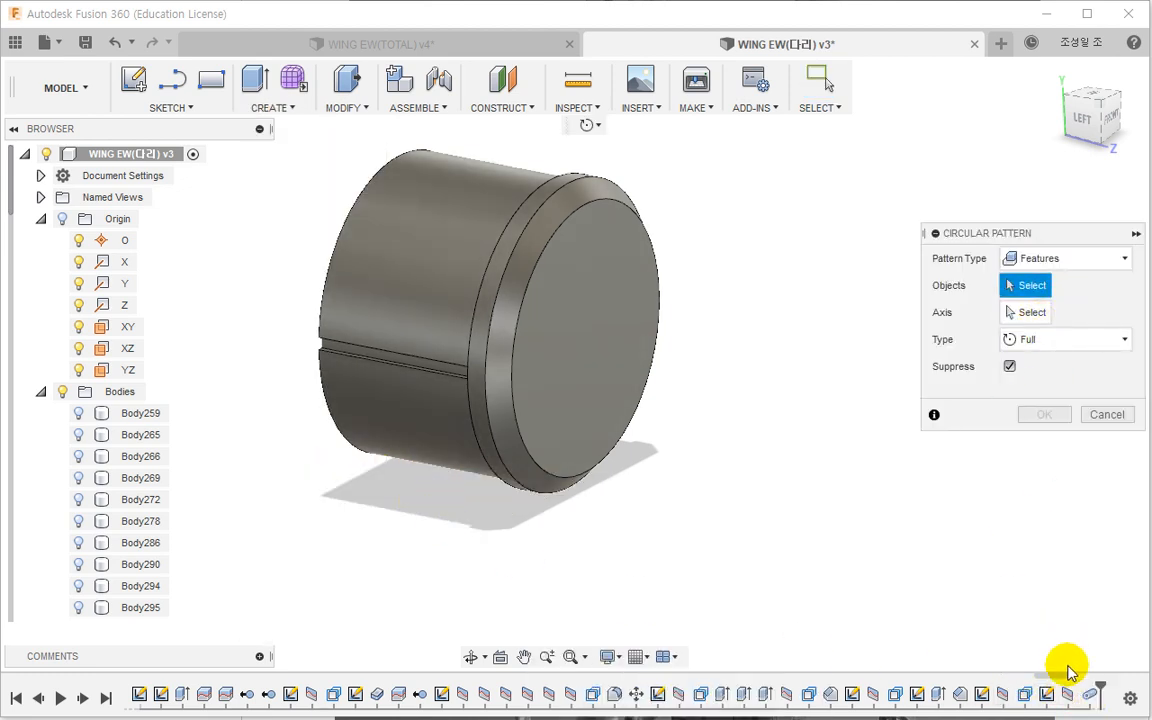
left_click(1089, 692)
left_click(1037, 313)
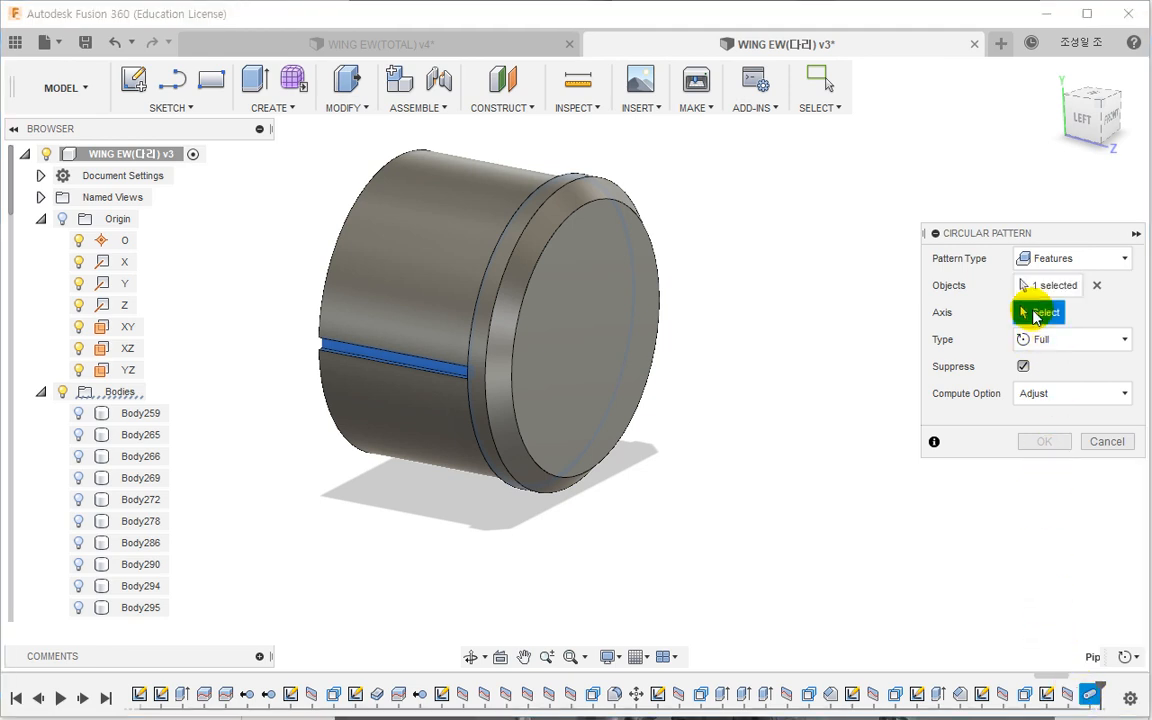
left_click(352, 178)
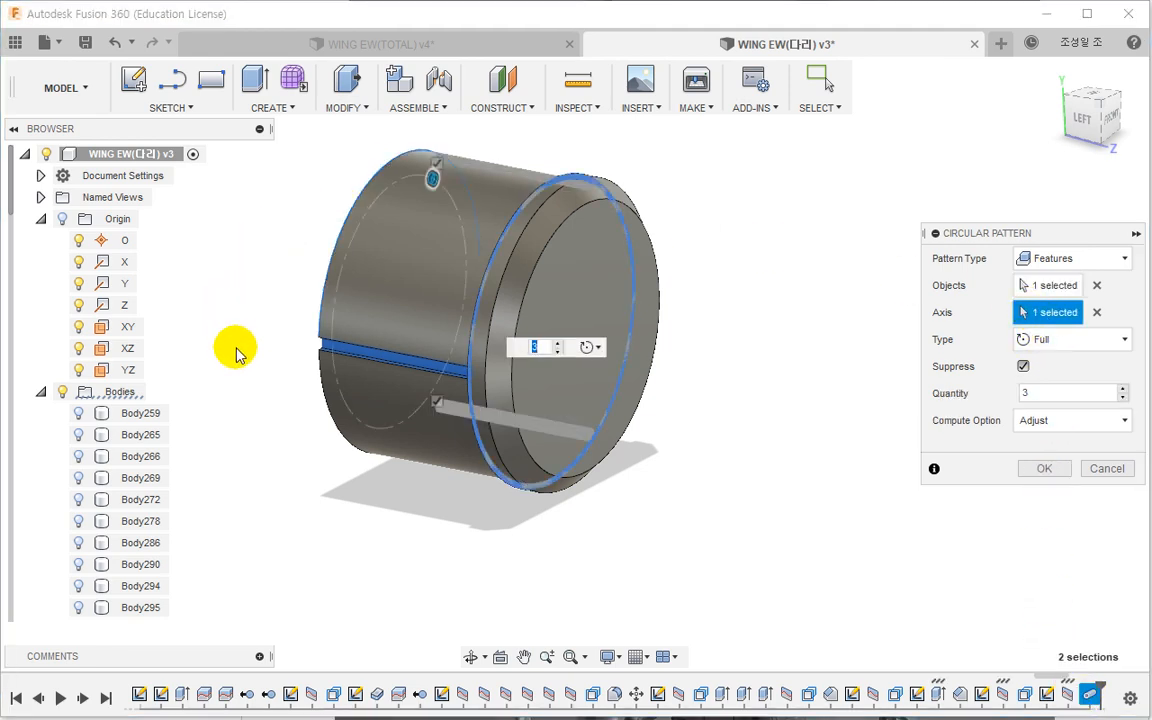
type("20")
key("Return")
Step: Create a sketch on the chamfered front face and draw a smaller circle concentric with it
middle_click_drag(226, 329, 622, 412, "shift")
right_click(530, 358)
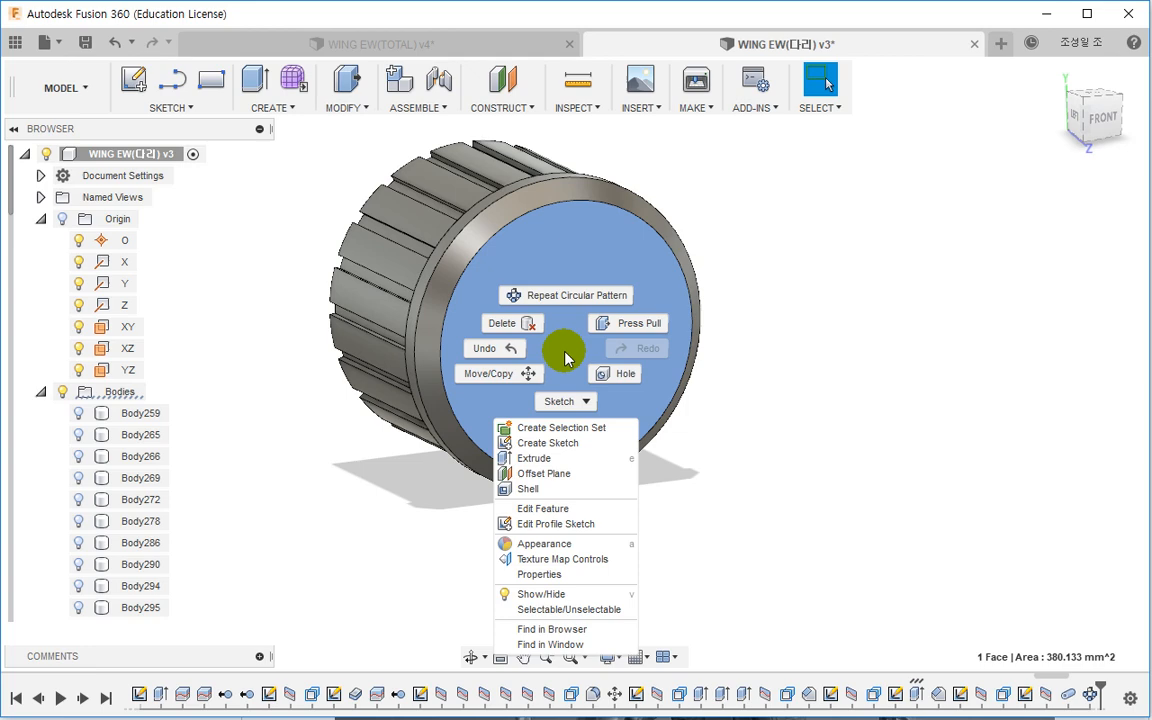
left_click(537, 443)
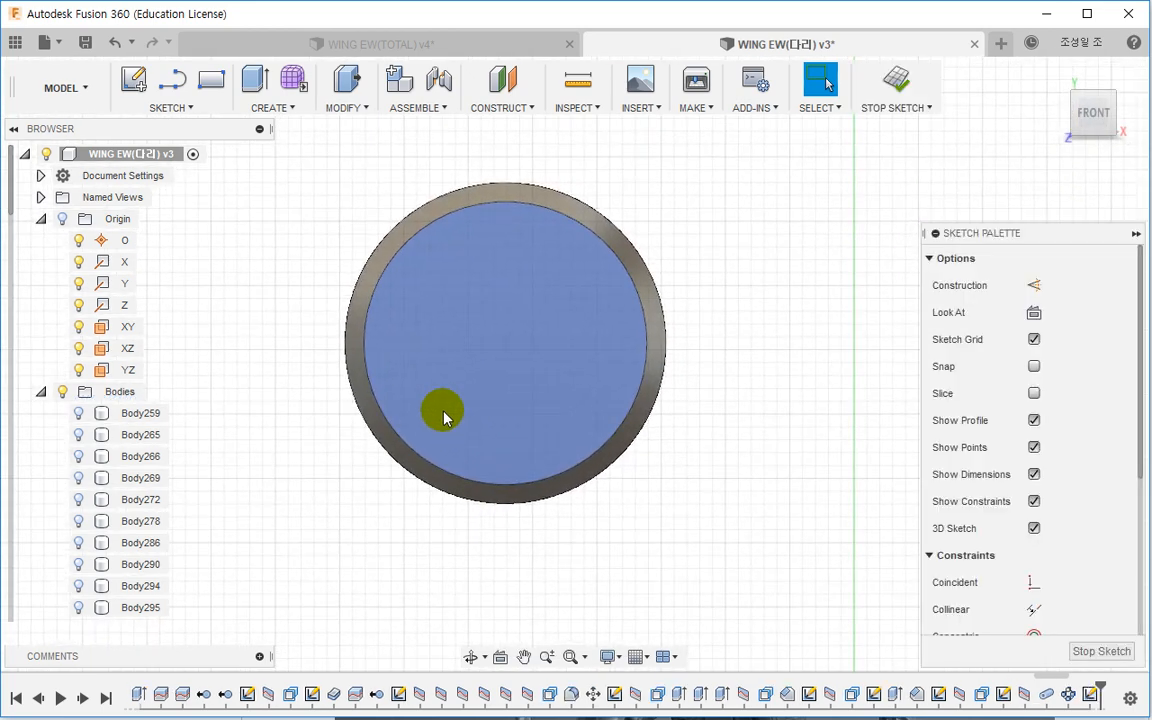
key("c")
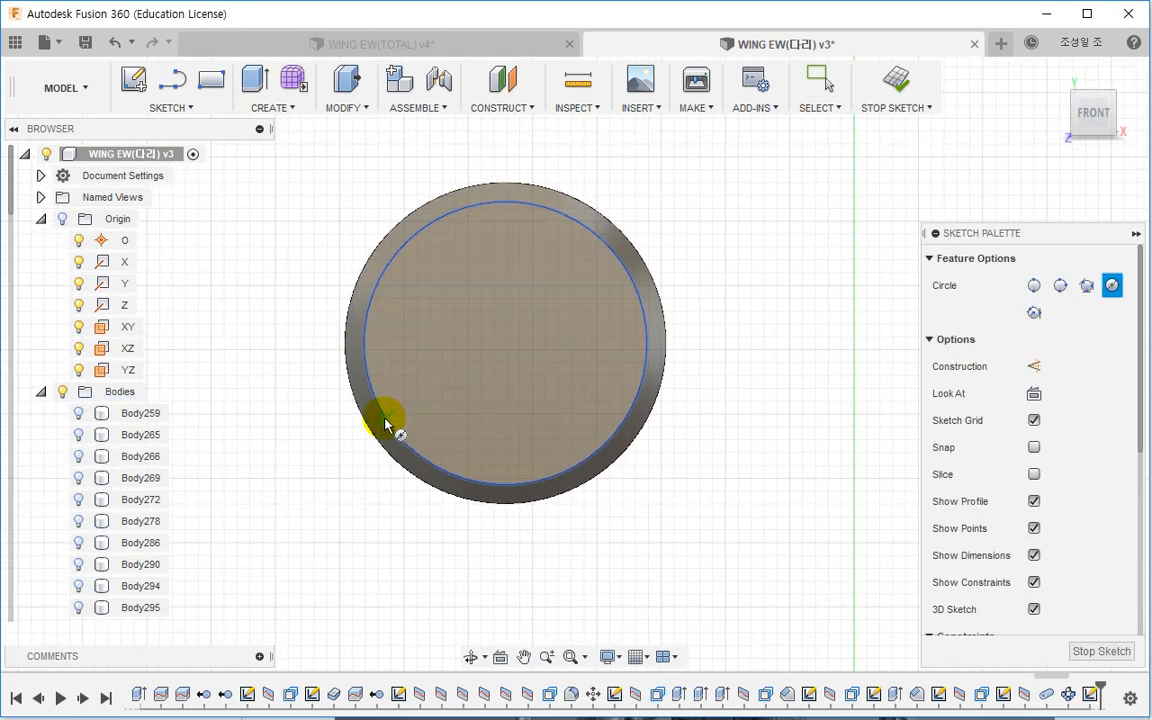
left_click(506, 341)
left_click(546, 252)
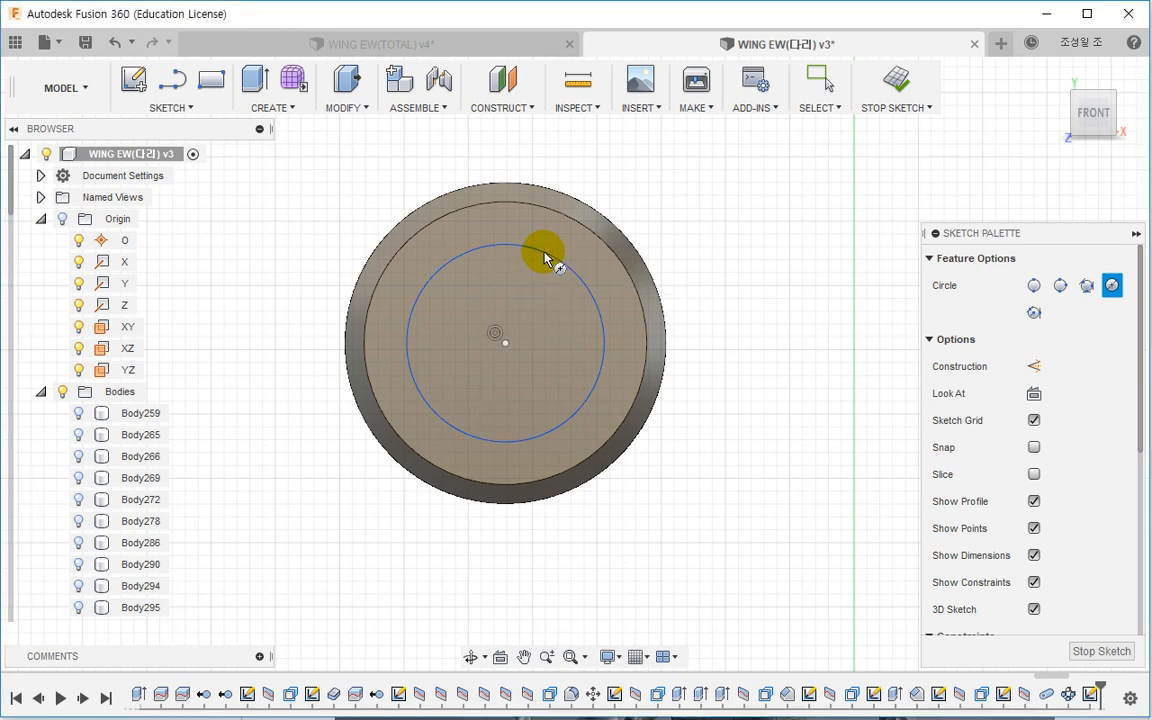
key("Escape")
Step: Extrude the inner circle outward from the front face as a shallow round boss joined to the cylinder
left_click(253, 82)
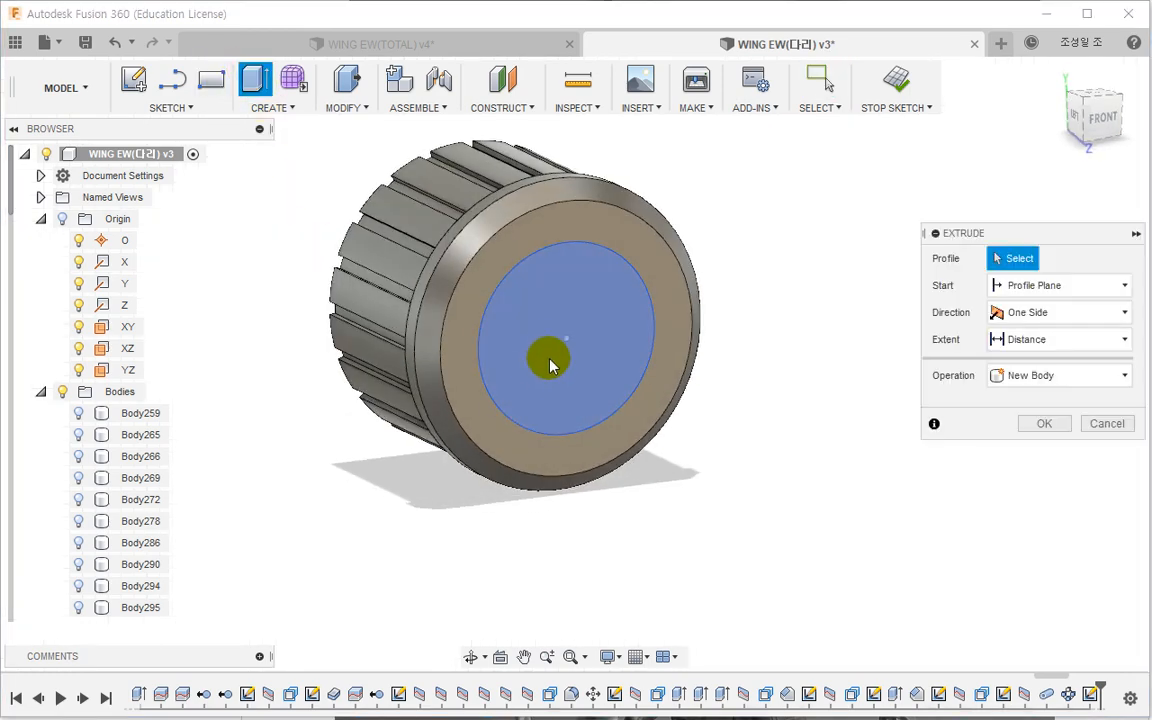
left_click(511, 374)
middle_click_drag(511, 374, 589, 375, "shift")
mouse_move(617, 337)
left_mouse_down()
mouse_move(630, 352)
mouse_move(613, 344)
left_mouse_up()
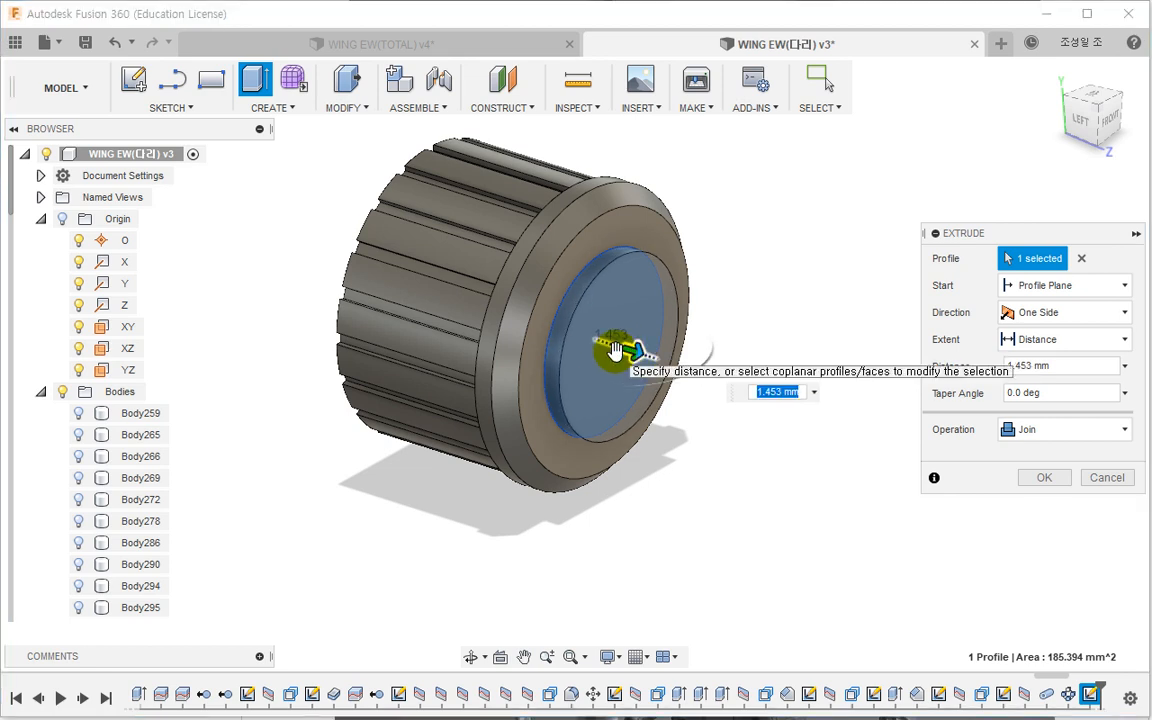
type("5")
key("Return")
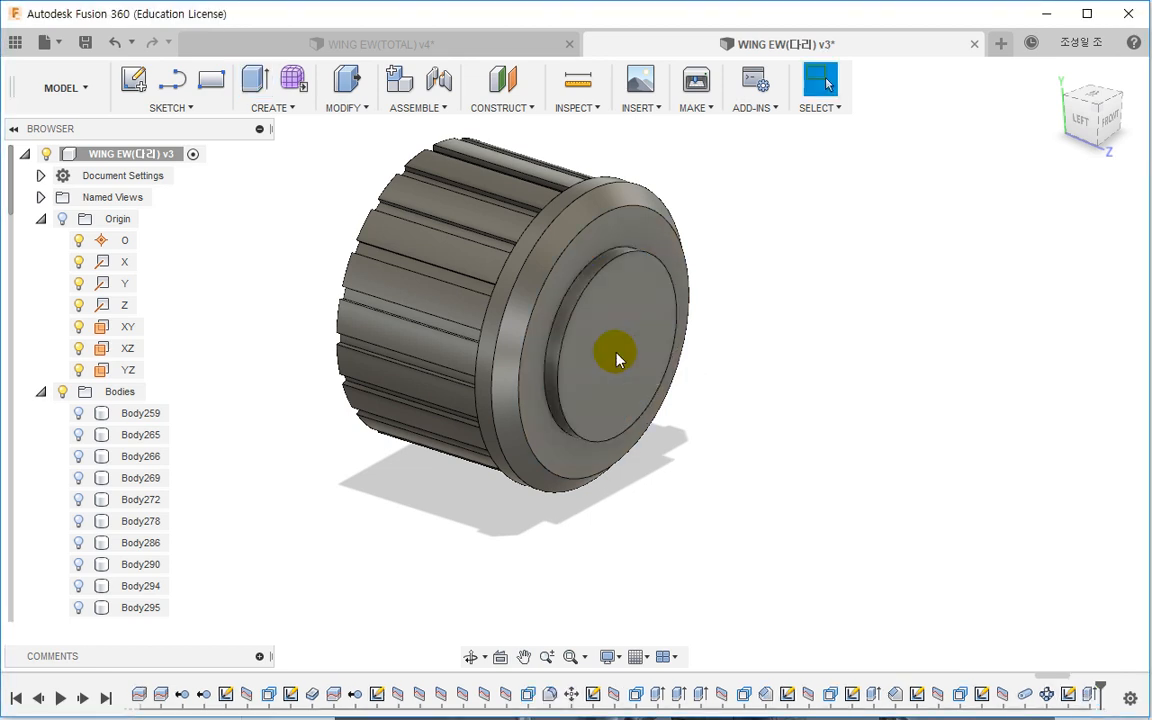
Step: Create a sketch on the boss's front face with a horizontal line from its centre ending short of the circular edge
left_click(610, 370)
key("s")
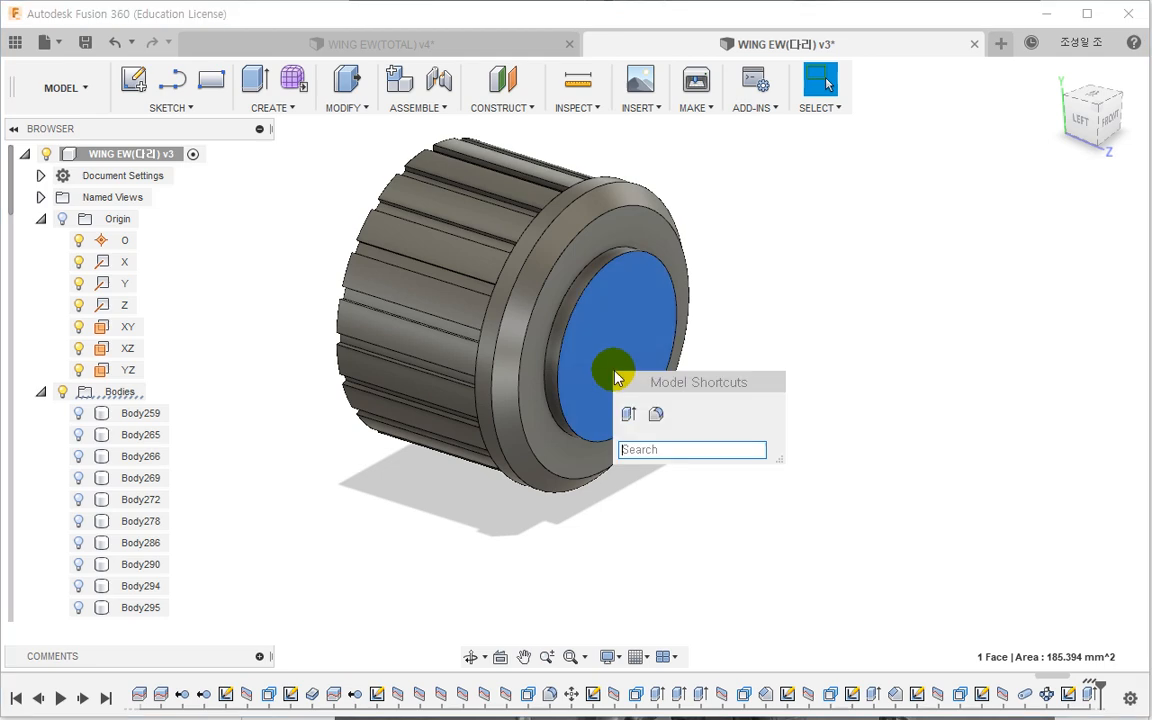
right_click(616, 318)
left_click(596, 406)
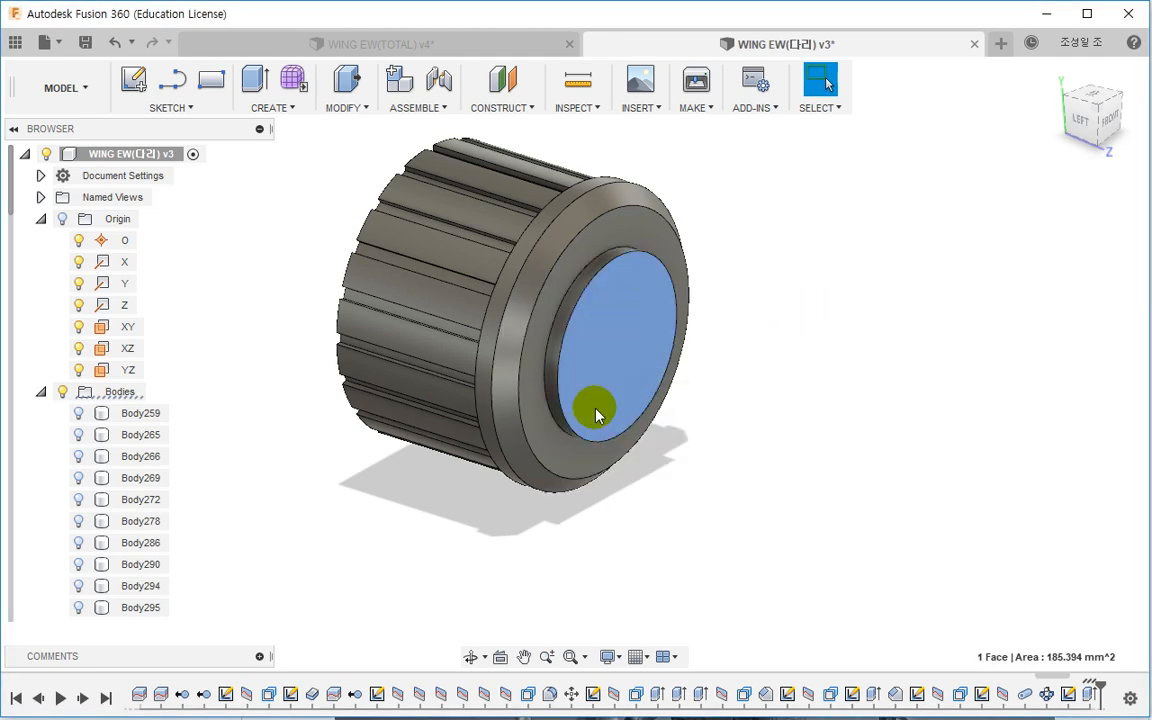
left_click(174, 84)
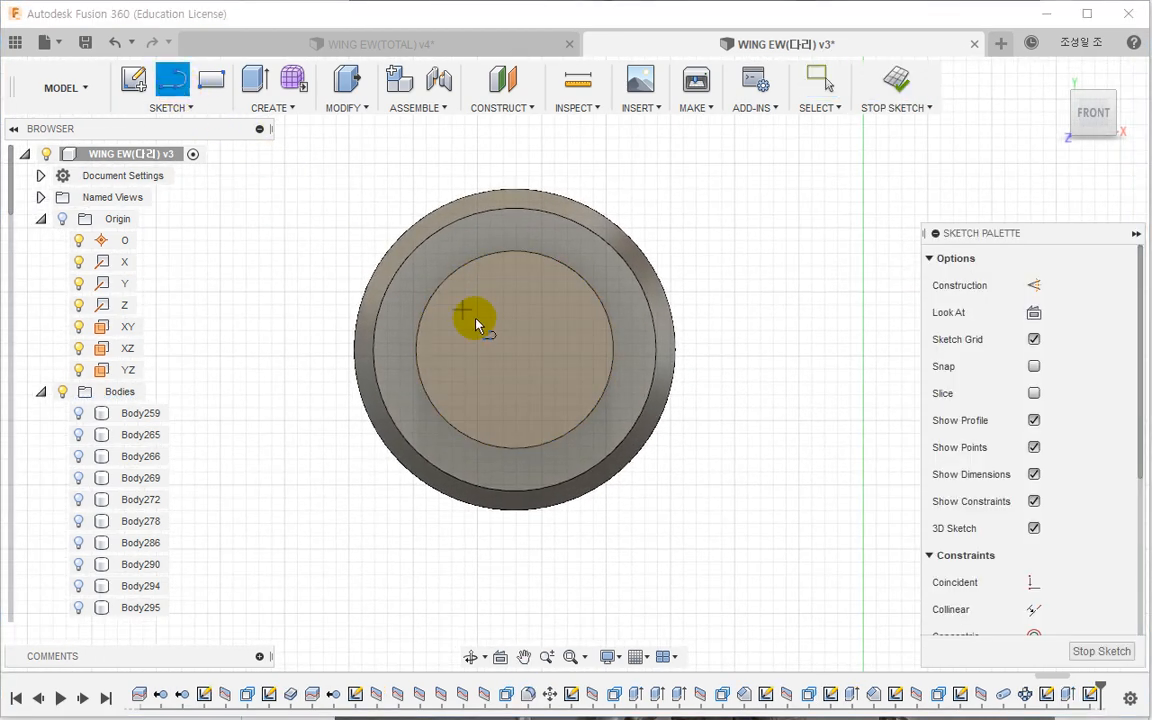
left_click(514, 350)
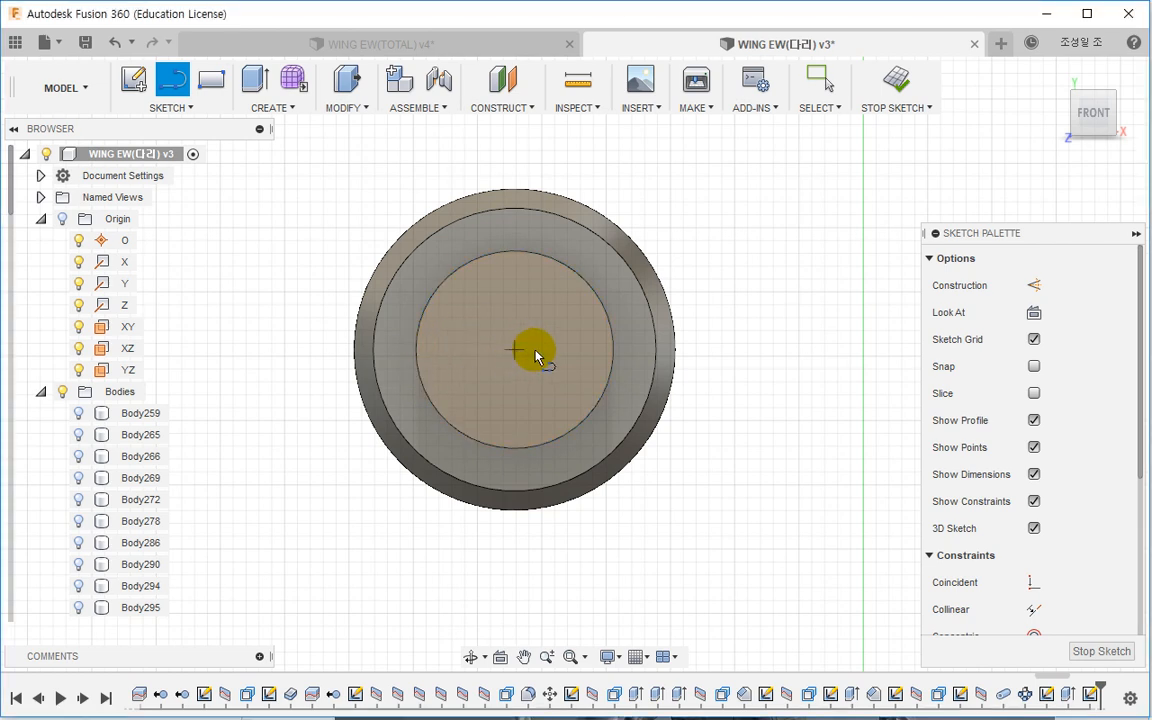
left_click(581, 349)
key("Escape")
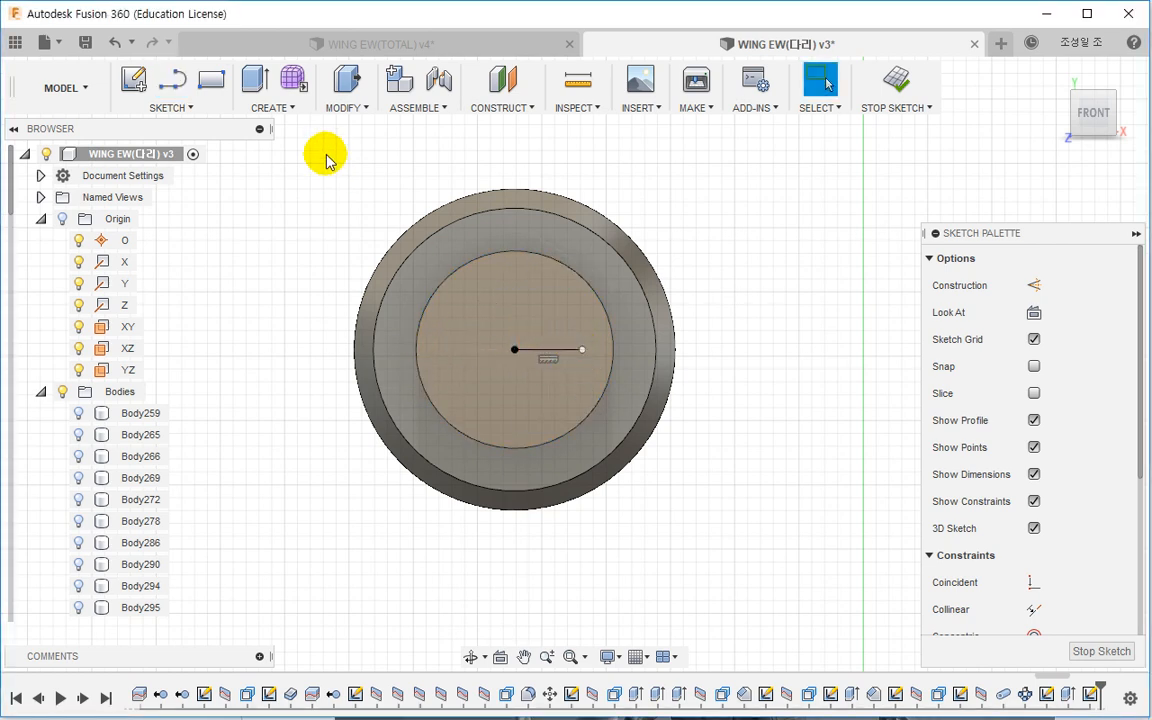
Step: Draw a narrow horizontal centre rectangle at the outer end of the line, keeping it inside the boss's circular edge
left_click(192, 108)
mouse_move(183, 178)
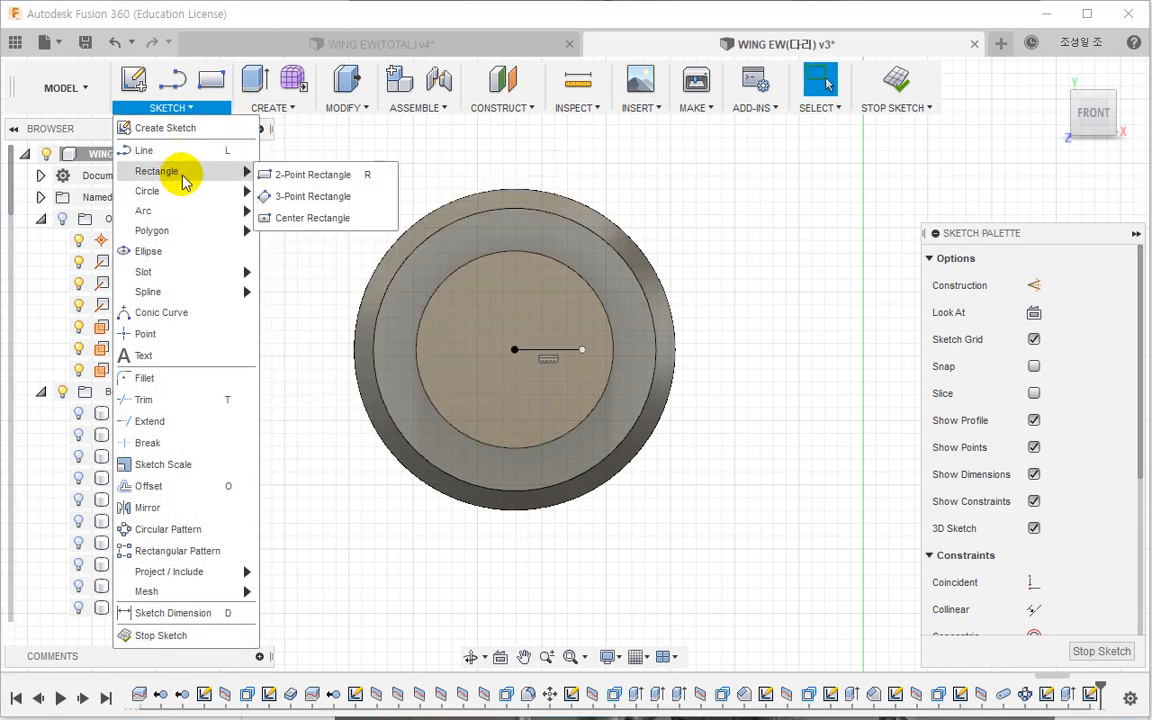
left_click(306, 218)
scroll(590, 355, "up", 5)
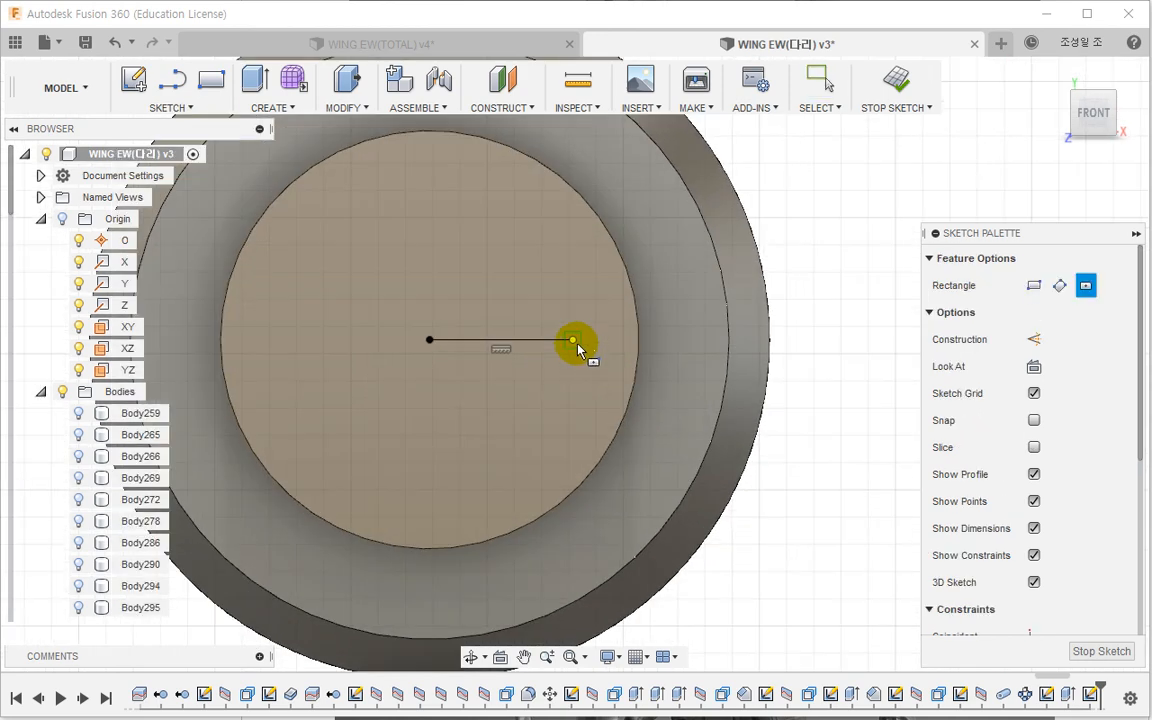
left_click(574, 343)
scroll(568, 336, "up", 3)
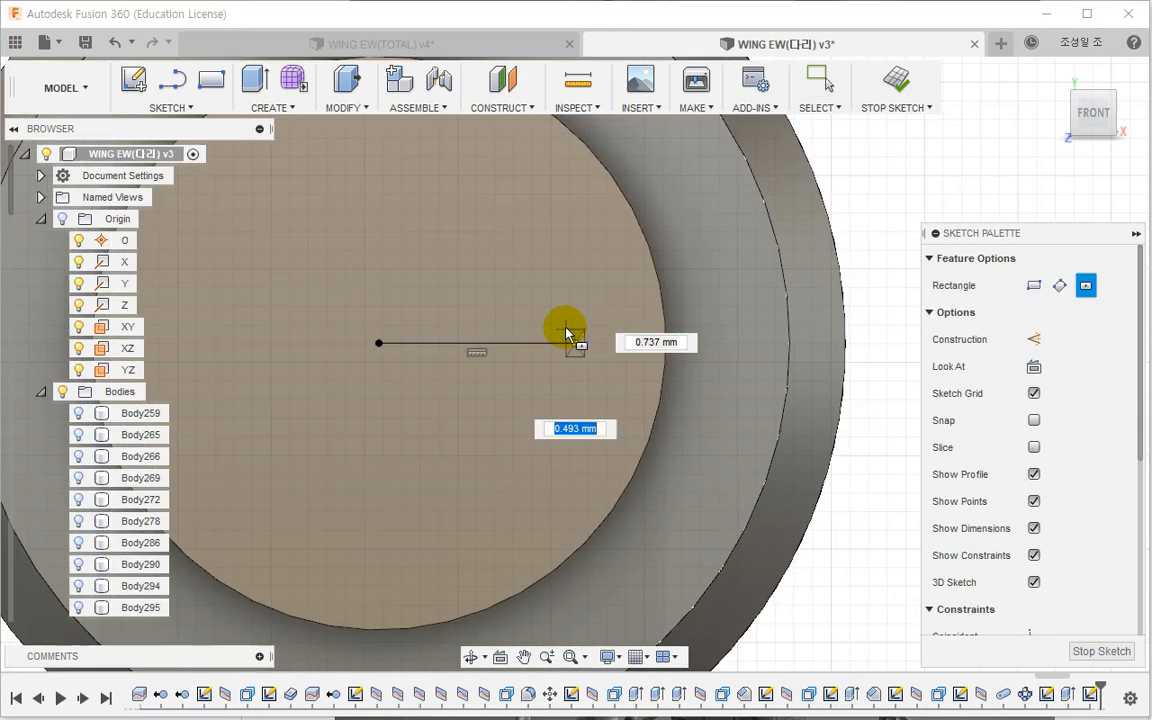
left_click(510, 333)
key("Escape")
scroll(477, 372, "down", 1)
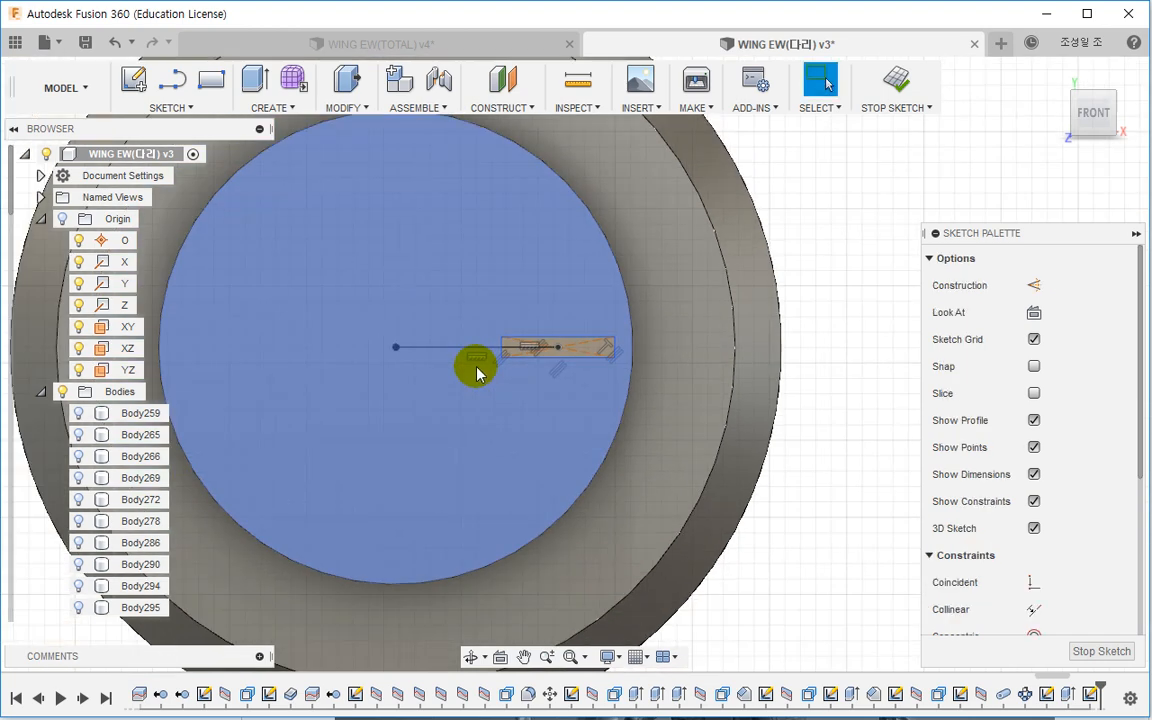
Step: Replace the rectangle's horizontal constraint with a parallel constraint between its long edge and the line from the boss centre
scroll(463, 355, "up", 4)
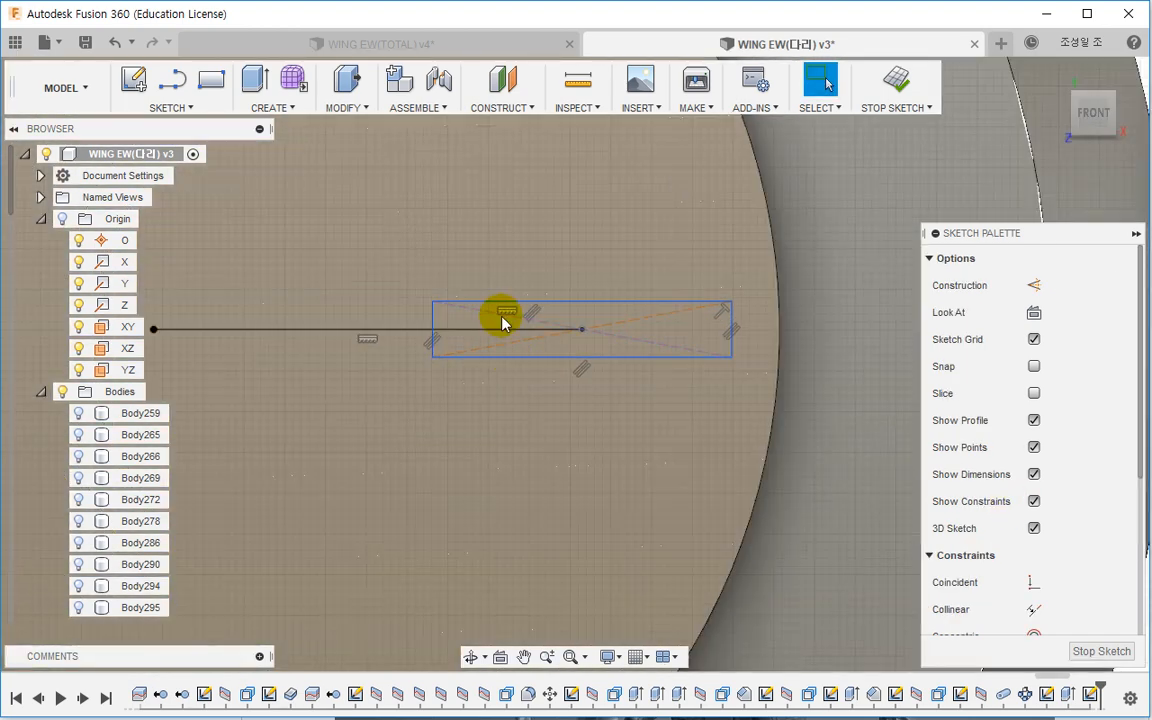
left_click(506, 312)
scroll(510, 307, "up", 2)
left_click(512, 307)
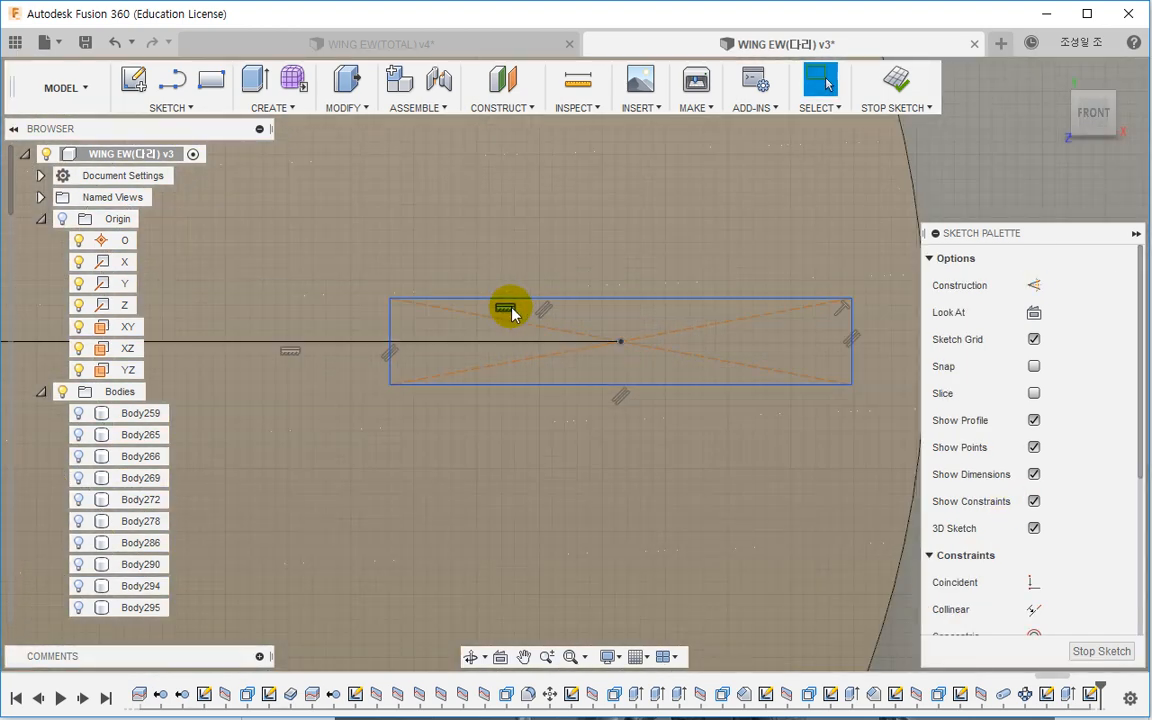
right_click(508, 325)
left_click(450, 278)
scroll(525, 372, "down", 1)
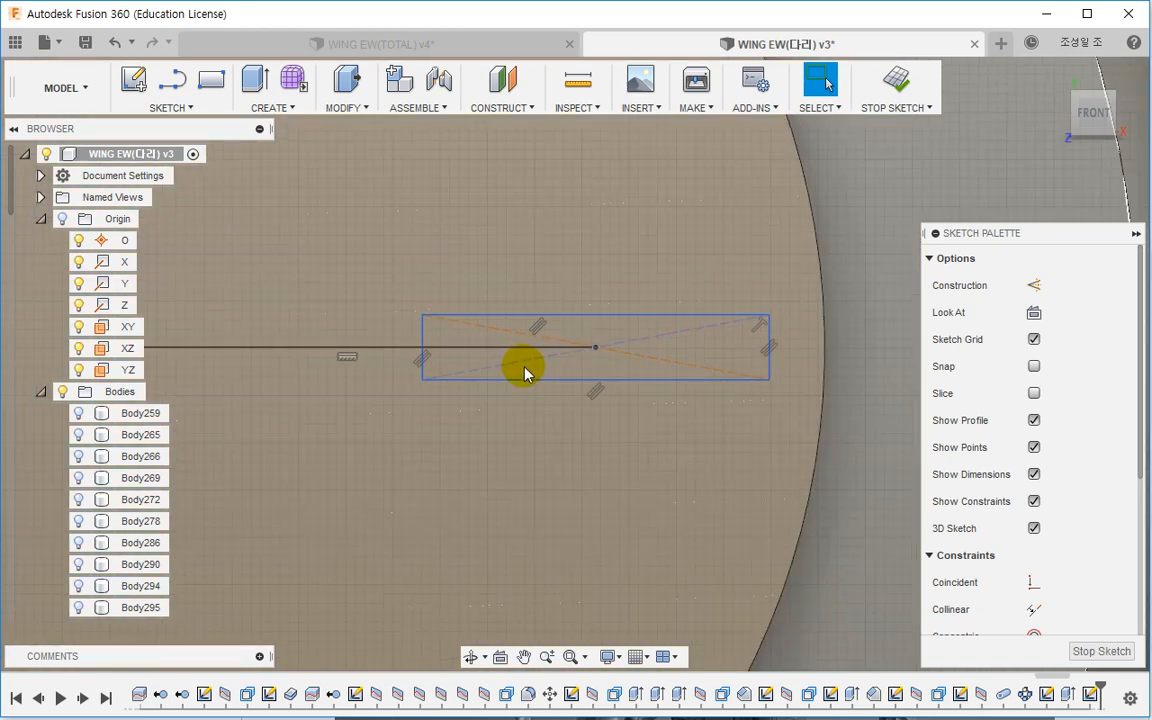
scroll(525, 372, "down", 1)
scroll(1023, 522, "down", 4)
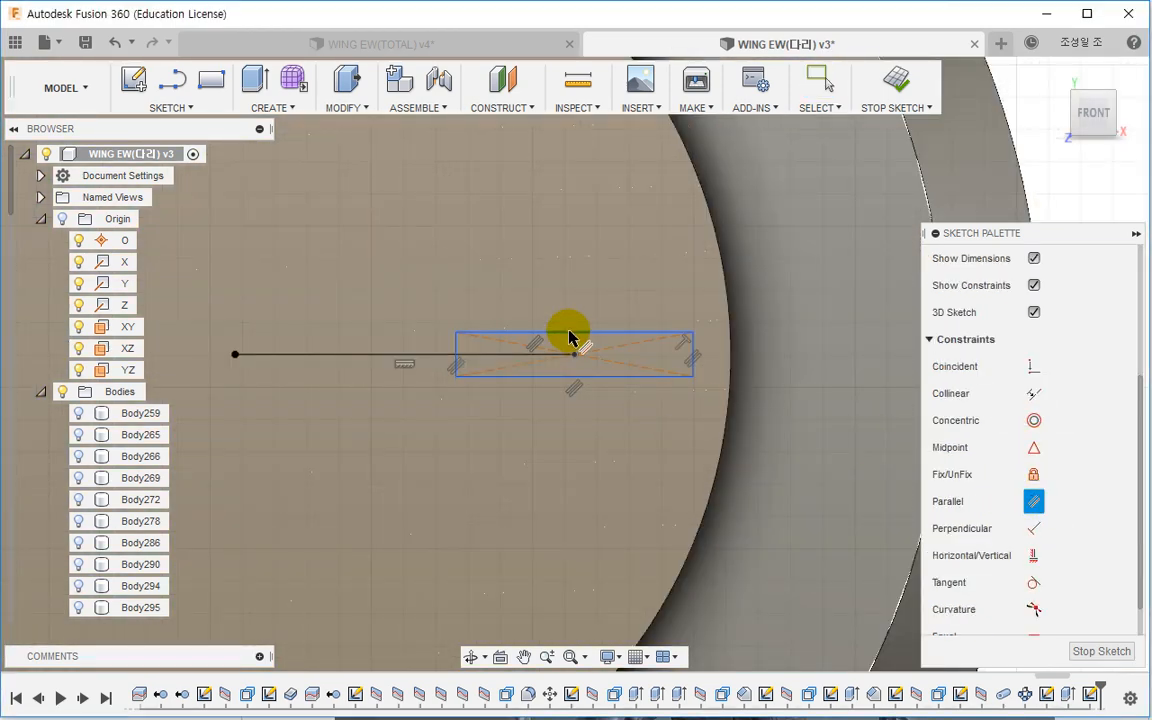
Step: Remove the centre line's horizontal constraint and swing the line with its rectangle up to a diagonal of roughly 45 degrees
right_click(404, 370)
scroll(380, 437, "down", 5)
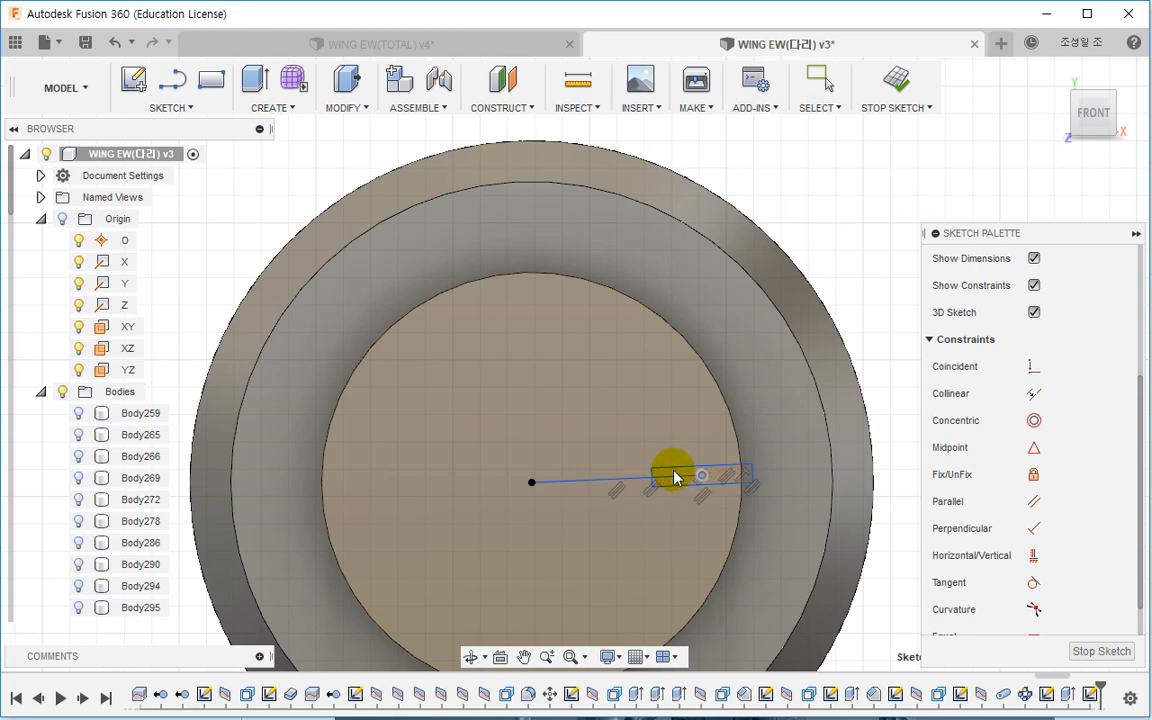
left_click_drag(637, 402, 632, 390)
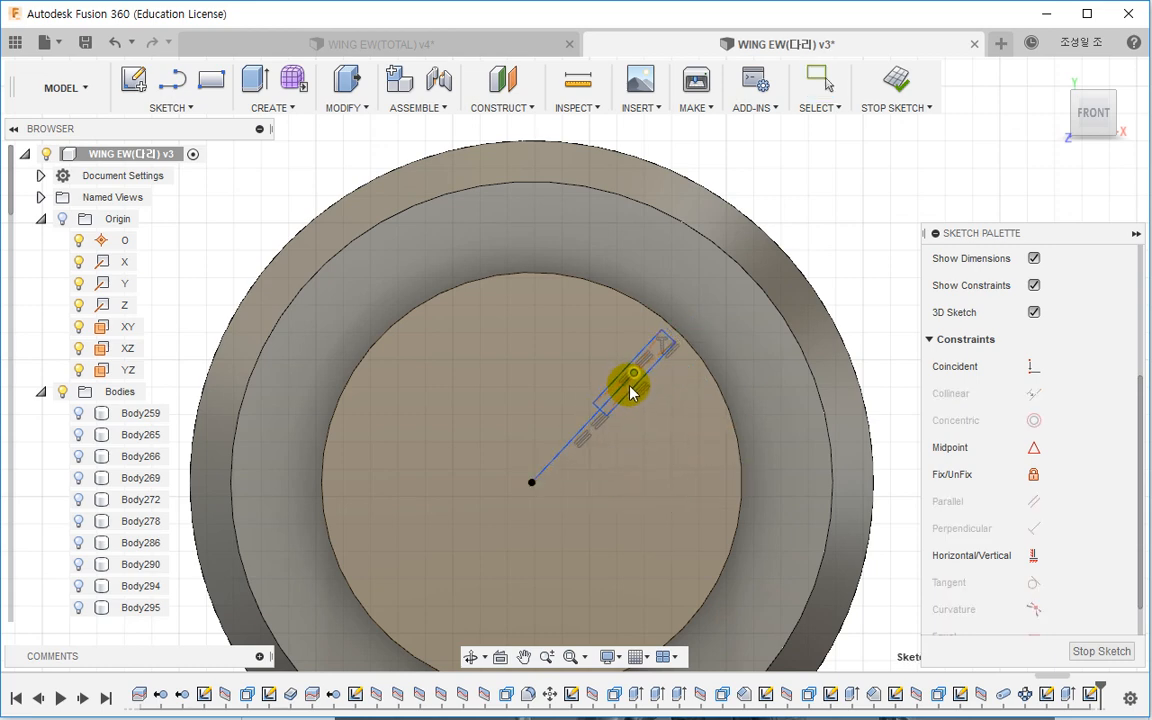
scroll(655, 360, "up", 5)
scroll(671, 337, "up", 2)
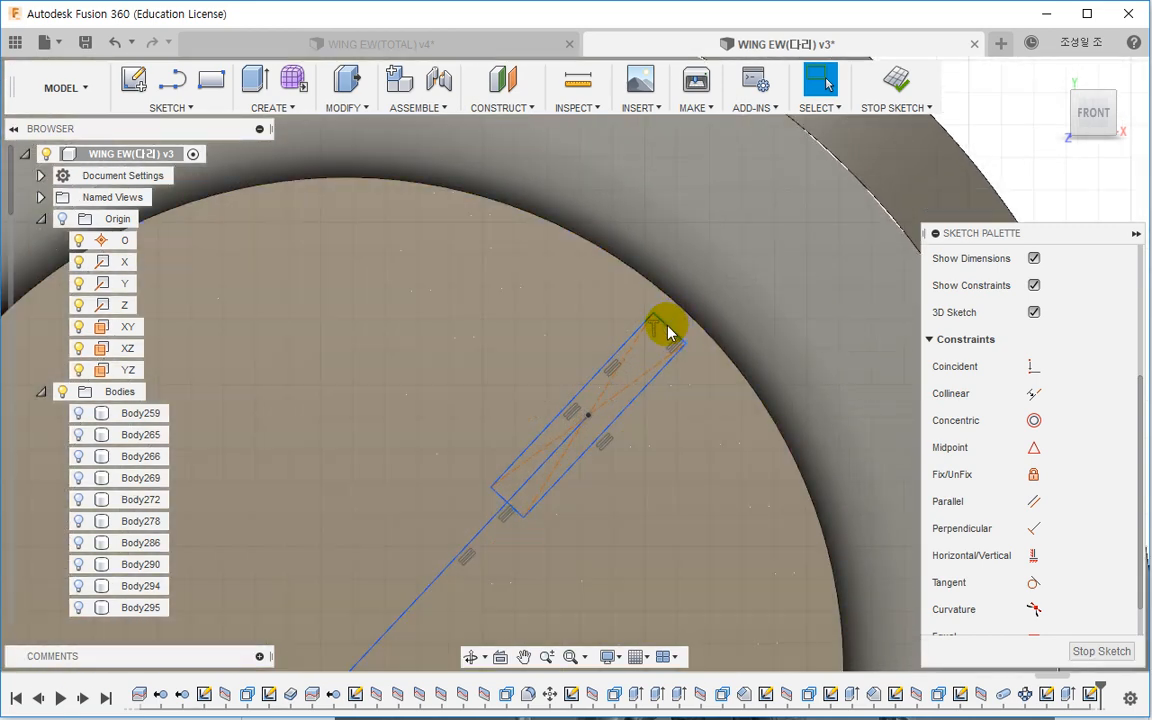
scroll(641, 398, "down", 4)
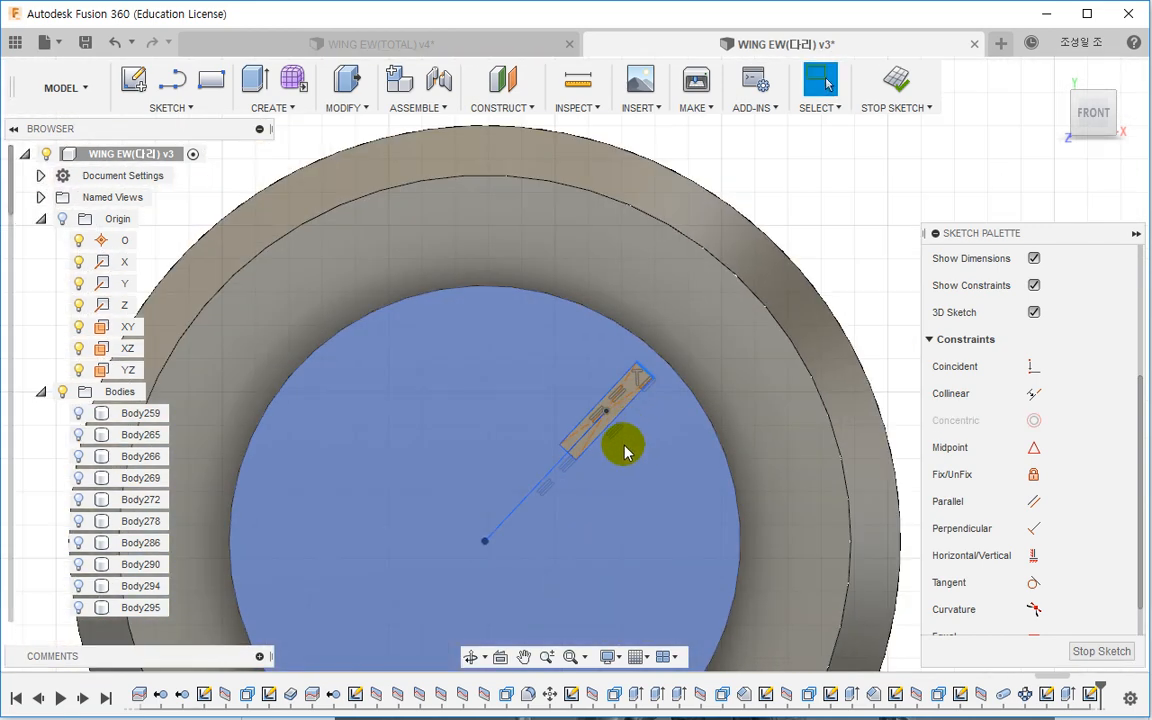
scroll(624, 452, "down", 3)
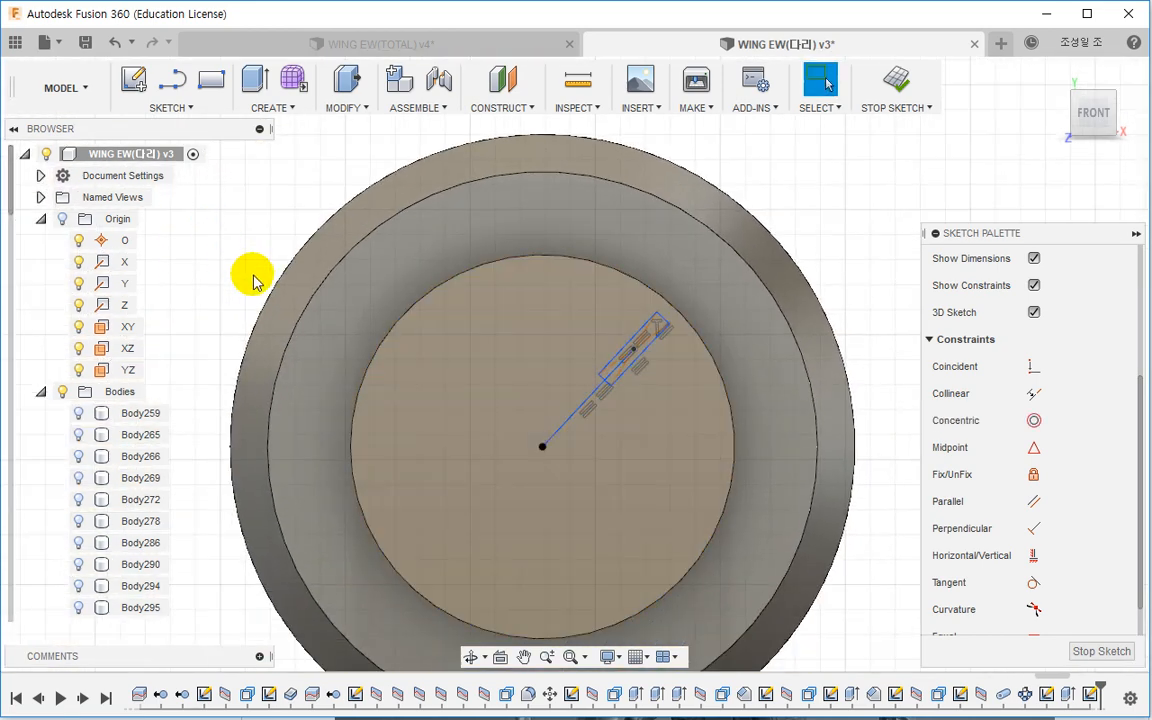
Step: Draw a second line from the boss centre toward the lower right, perpendicular to the diagonal line
middle_click_drag(557, 481, 538, 398)
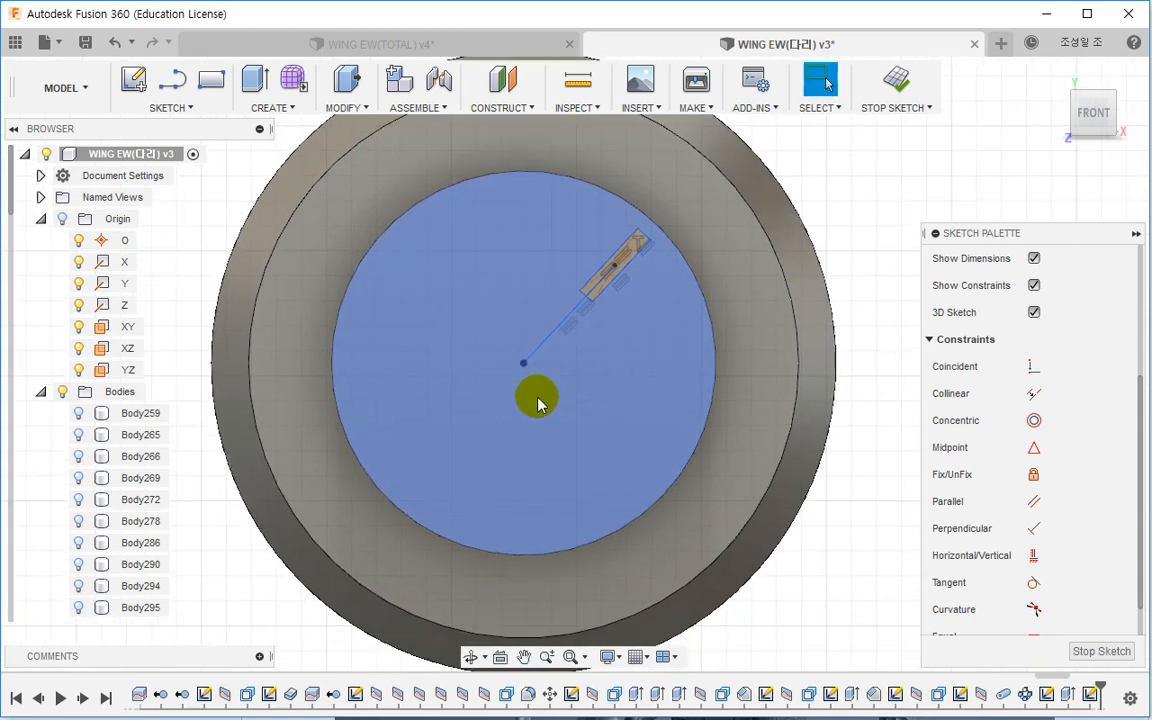
key("l")
left_click(523, 363)
left_click(619, 452)
key("Escape")
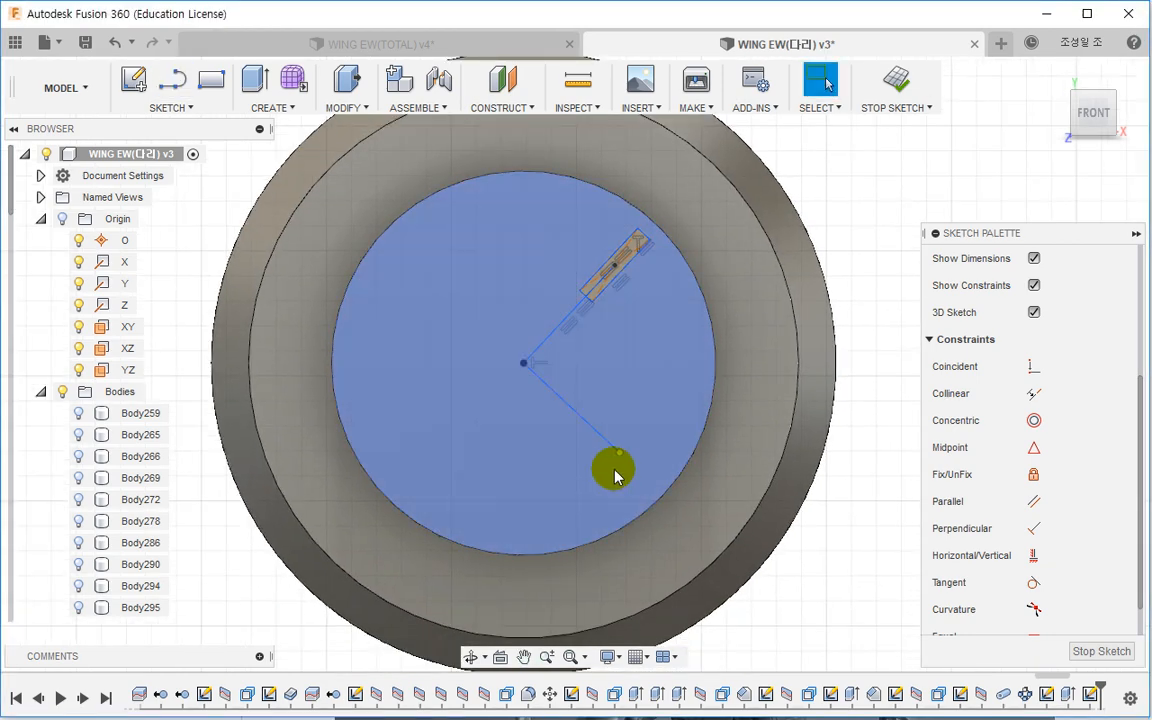
Step: Mirror the rectangle across the perpendicular line to the opposite side of the boss centre
left_click(171, 107)
left_click(185, 512)
middle_click_drag(616, 263, 459, 304)
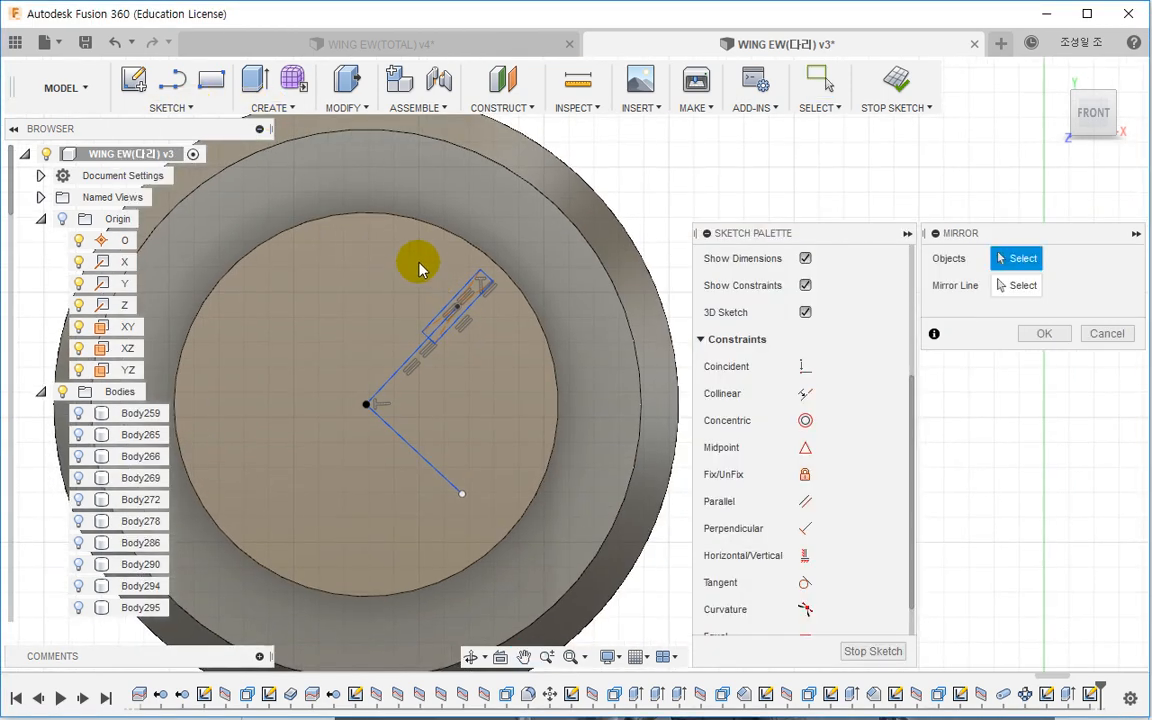
left_click_drag(503, 353, 536, 373)
left_click(1000, 289)
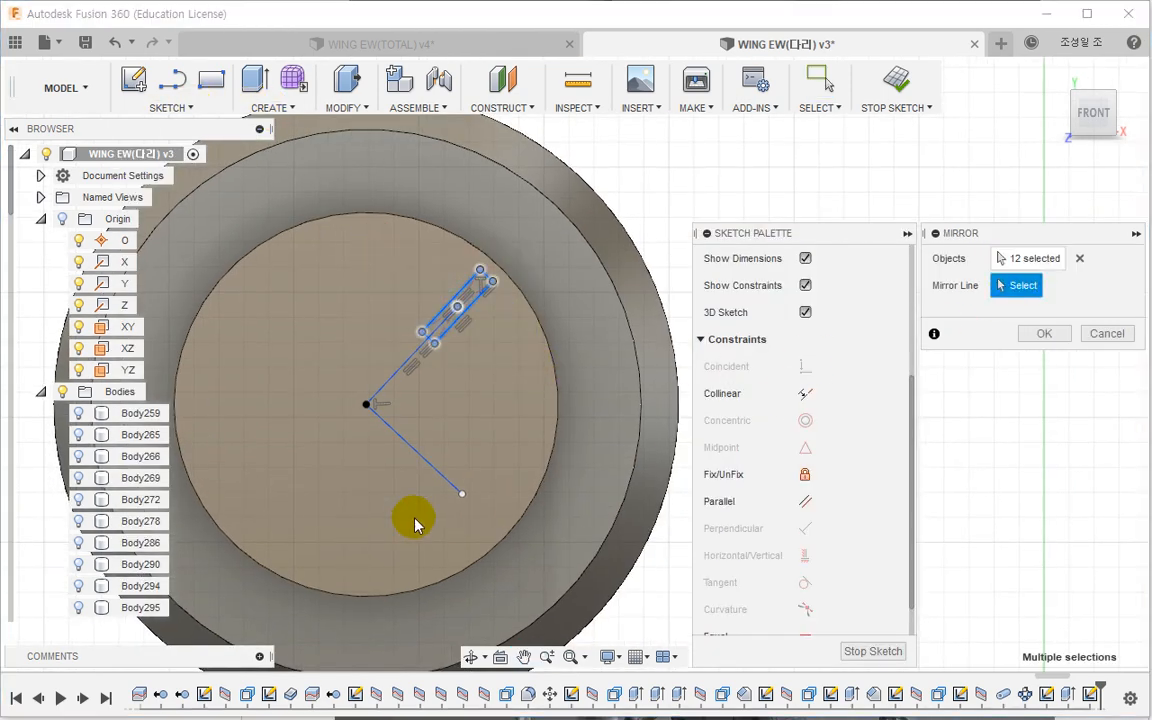
left_click(432, 470)
left_click(1043, 334)
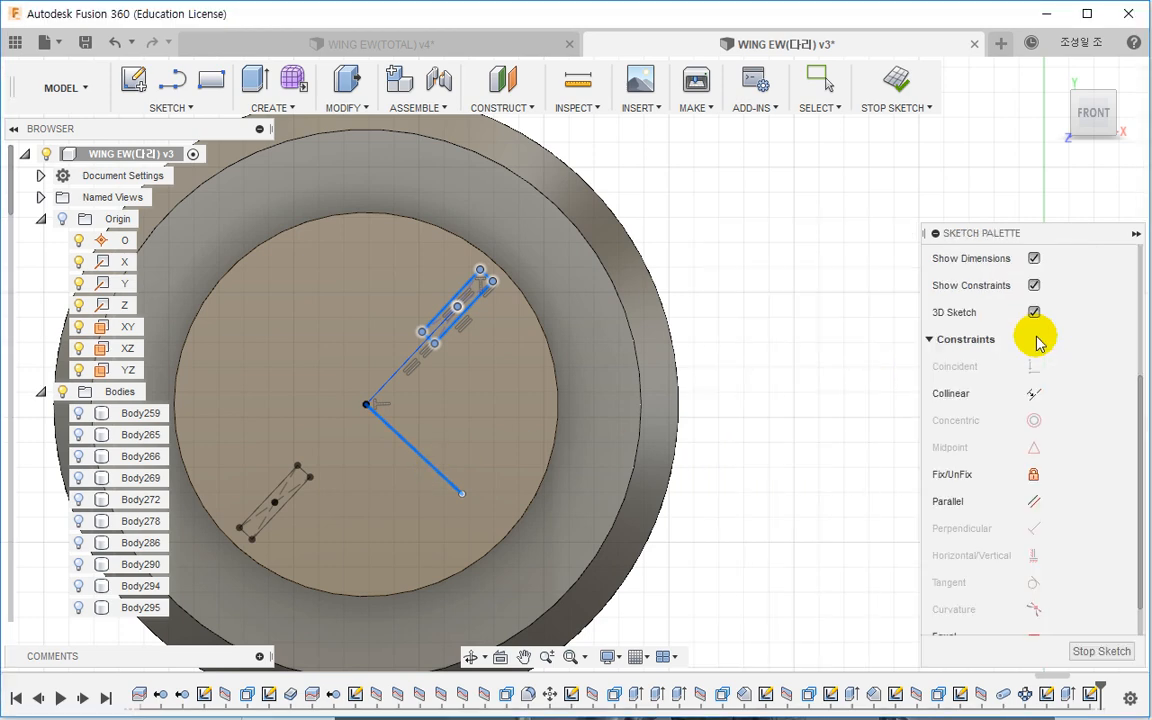
Step: Convert the diagonal line and the perpendicular mirror line to construction lines
scroll(545, 345, "down", 1)
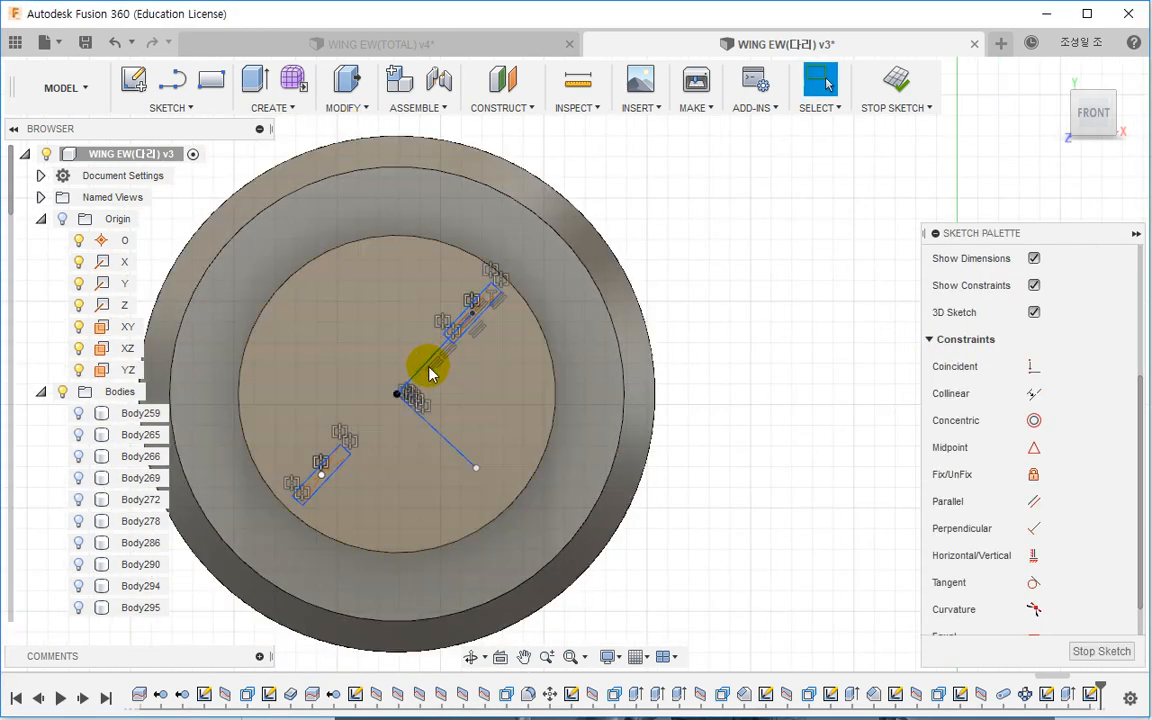
left_click(429, 365)
scroll(1040, 350, "up", 3)
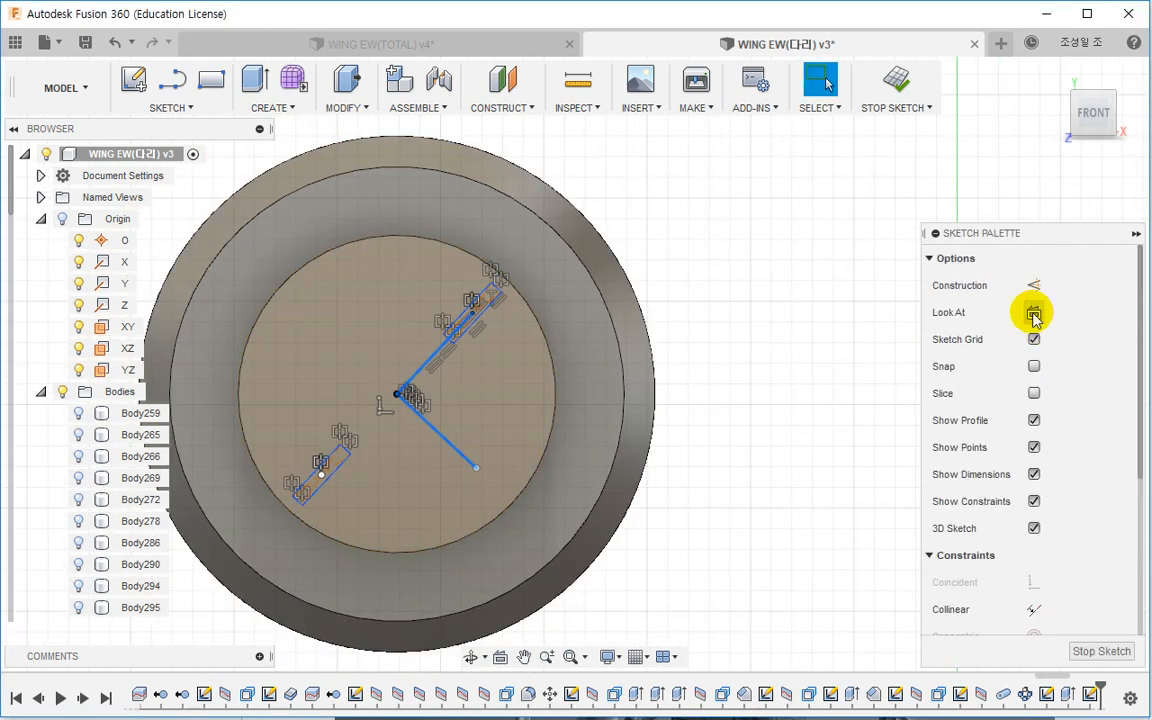
left_click(1031, 284)
mouse_move(545, 330)
middle_mouse_down("shift")
mouse_move(587, 314)
mouse_move(617, 329)
middle_mouse_up("shift")
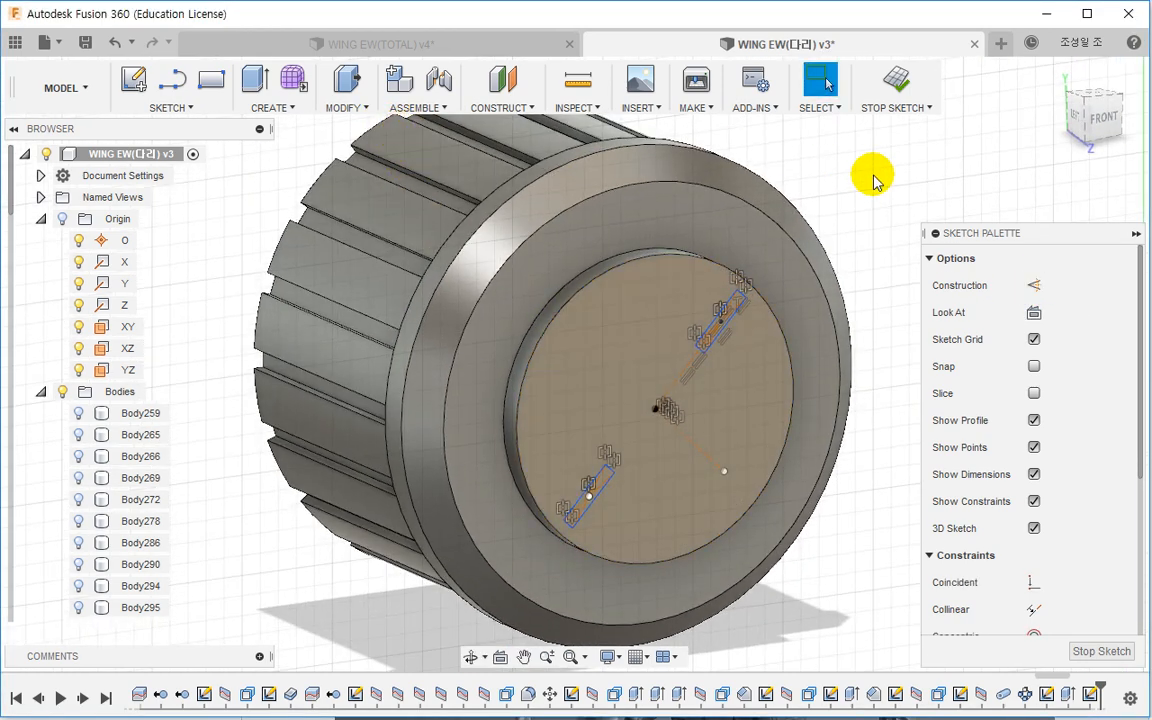
Step: Make the upper rectangle narrower by moving its outer corner closer to the diagonal construction line
scroll(746, 320, "up", 6)
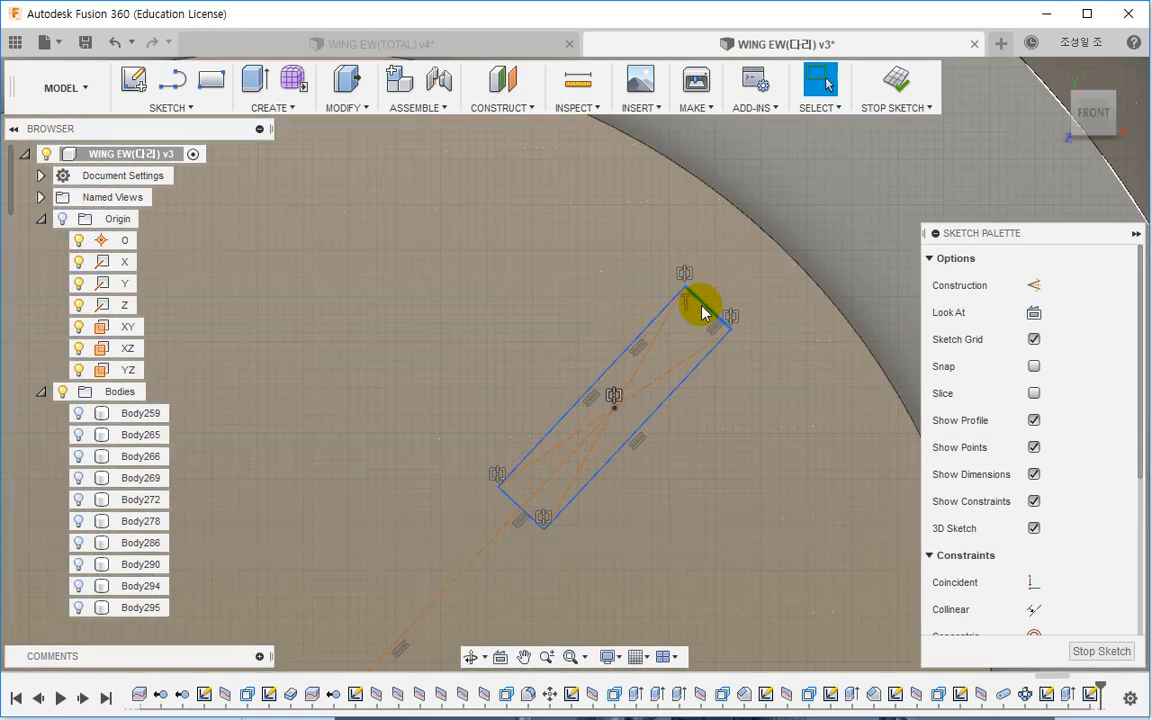
scroll(648, 402, "down", 5)
scroll(650, 402, "up", 5)
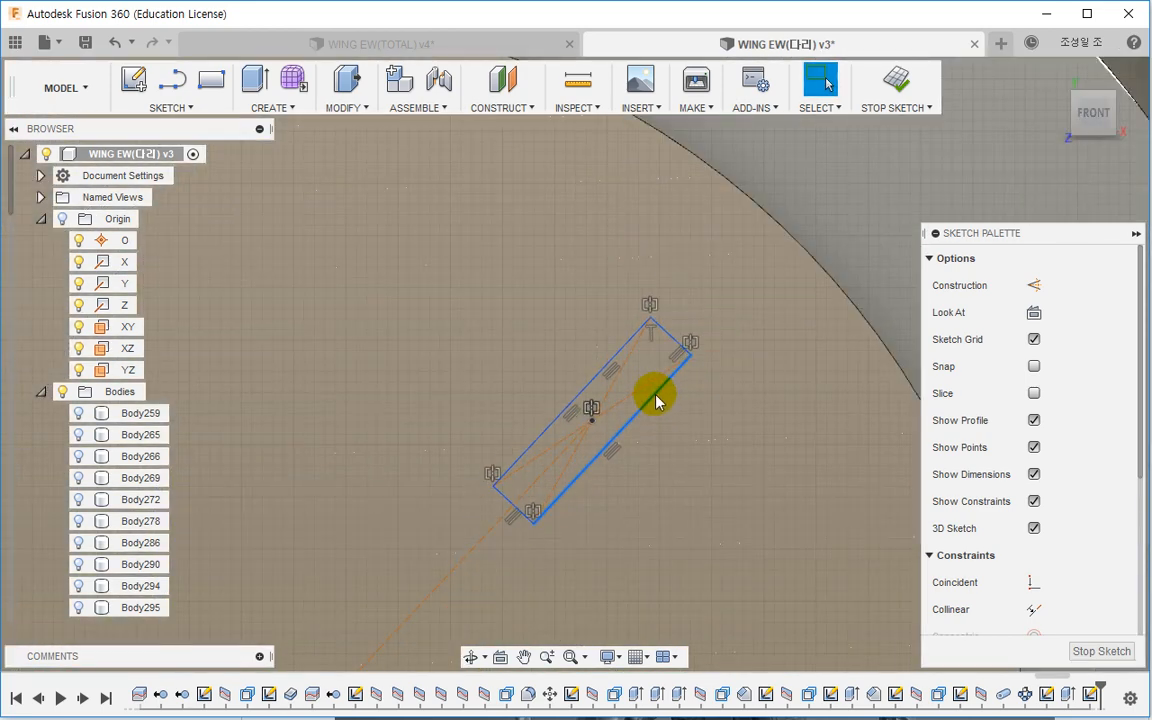
scroll(656, 401, "down", 2)
left_click_drag(639, 345, 663, 328)
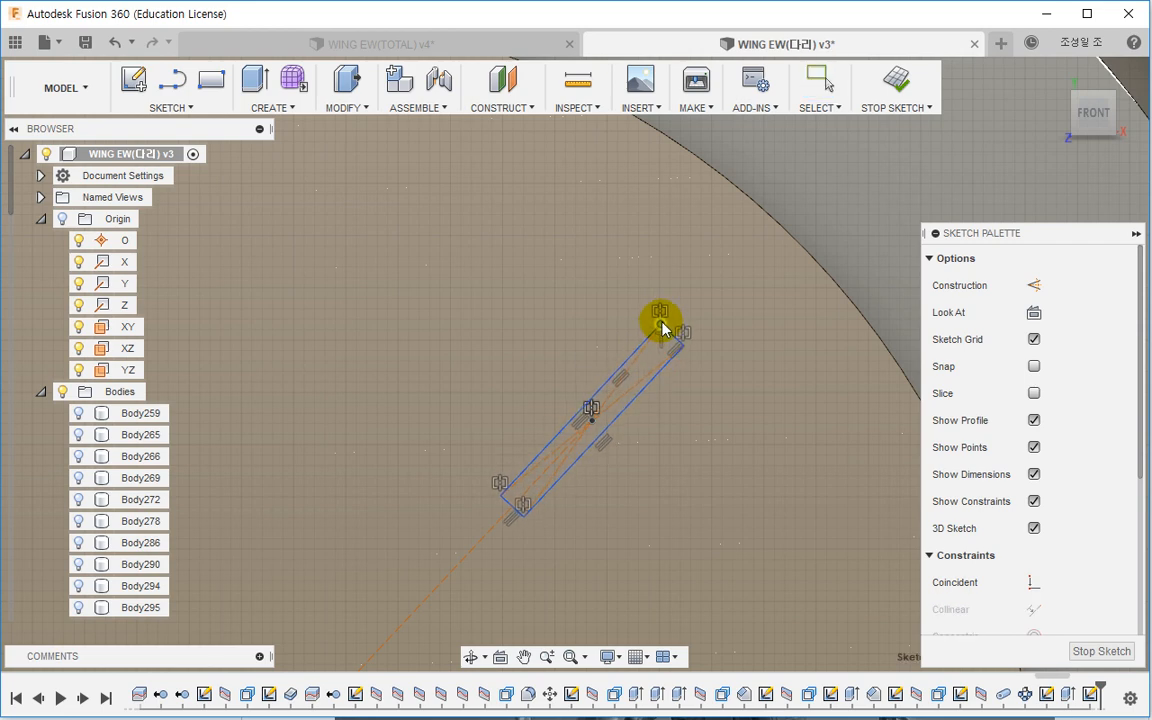
scroll(670, 315, "down", 5)
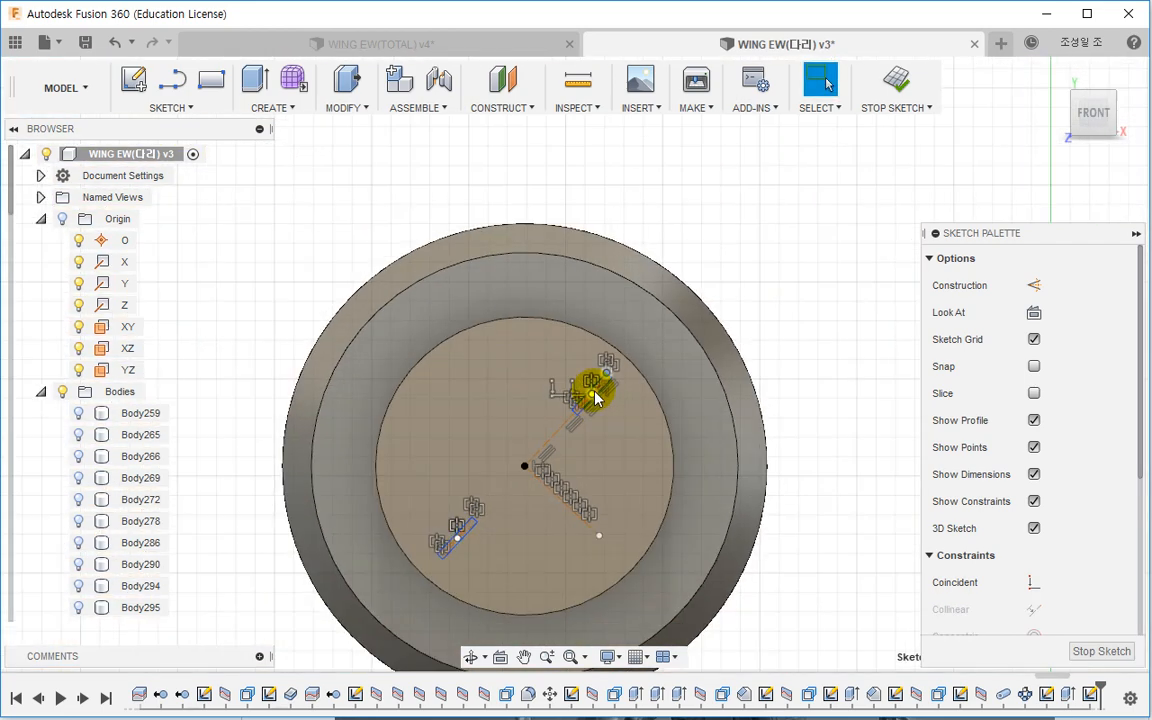
Step: Split the boss's front face using the upper rectangle profile as the splitting tool
left_click(343, 107)
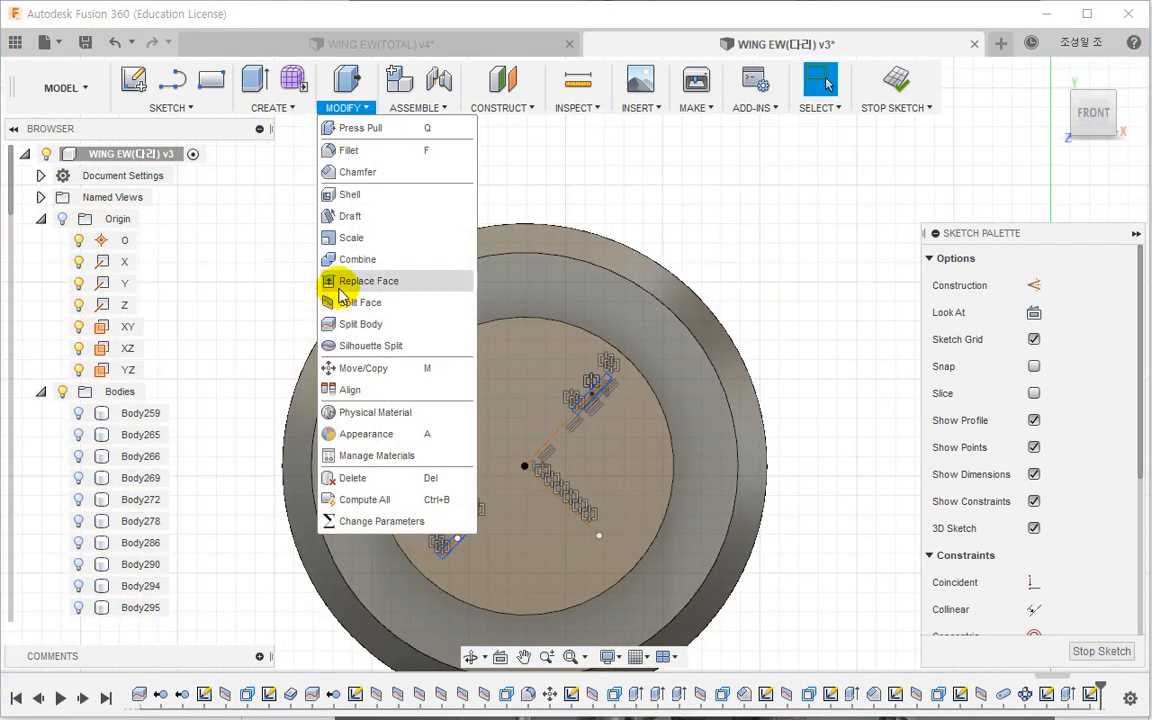
left_click(362, 311)
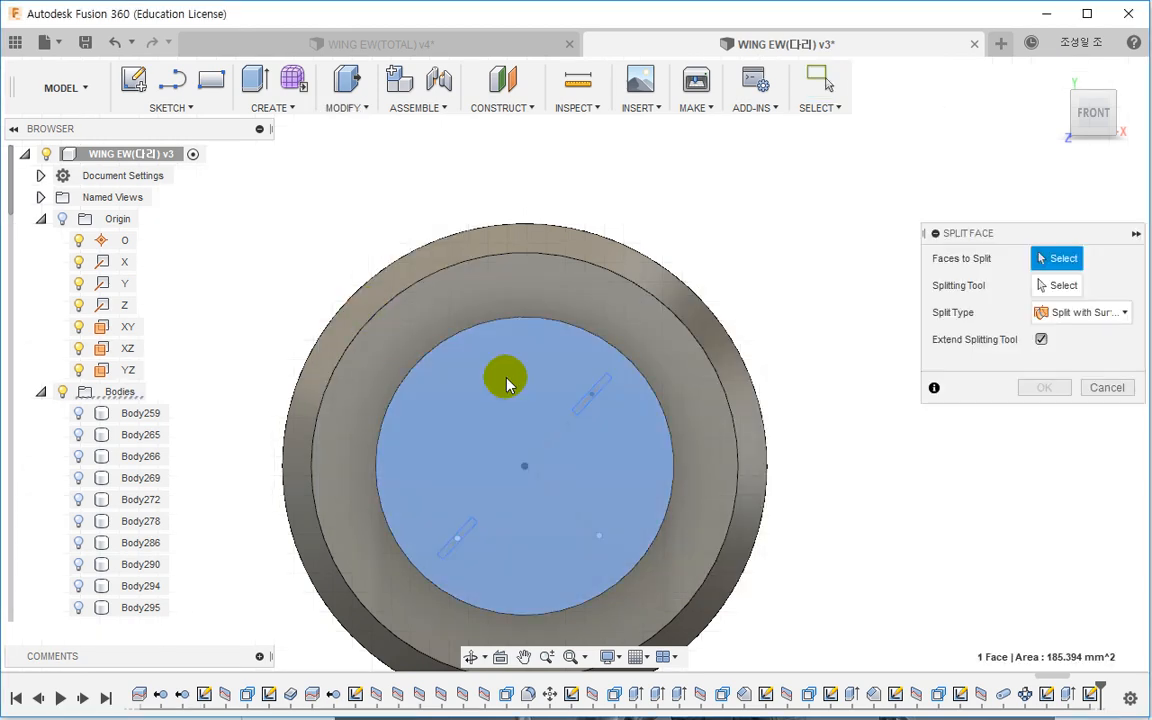
left_click(506, 380)
left_click(600, 388)
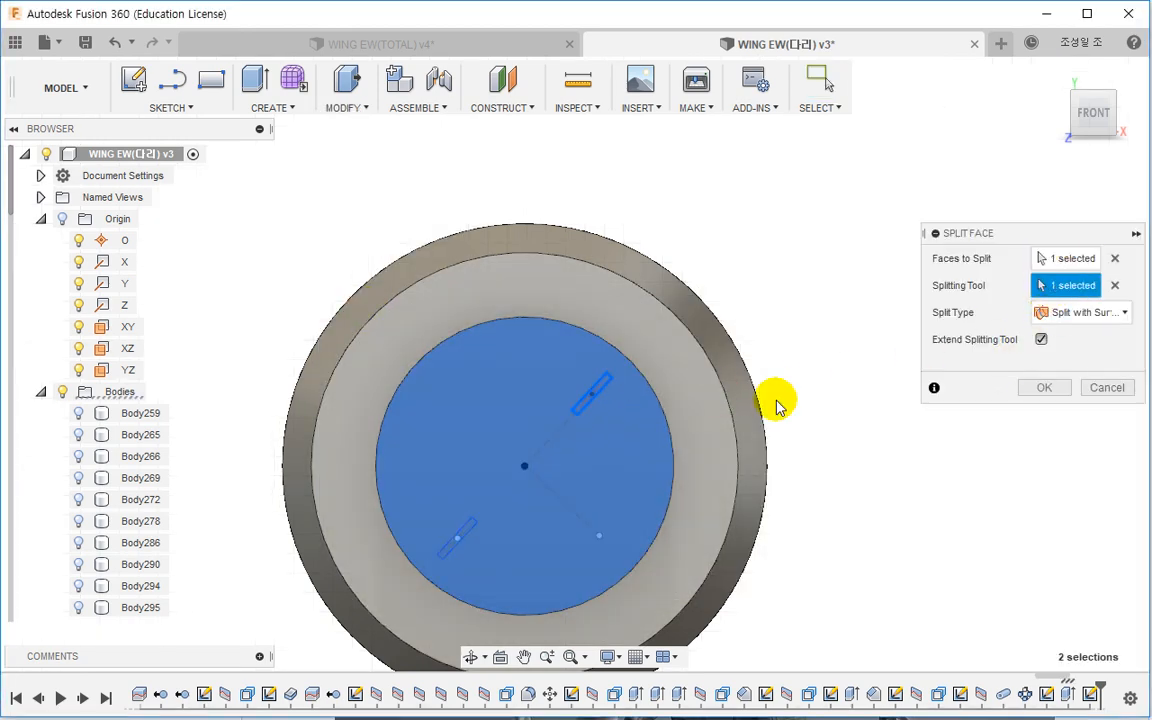
left_click(1044, 388)
left_click(293, 555)
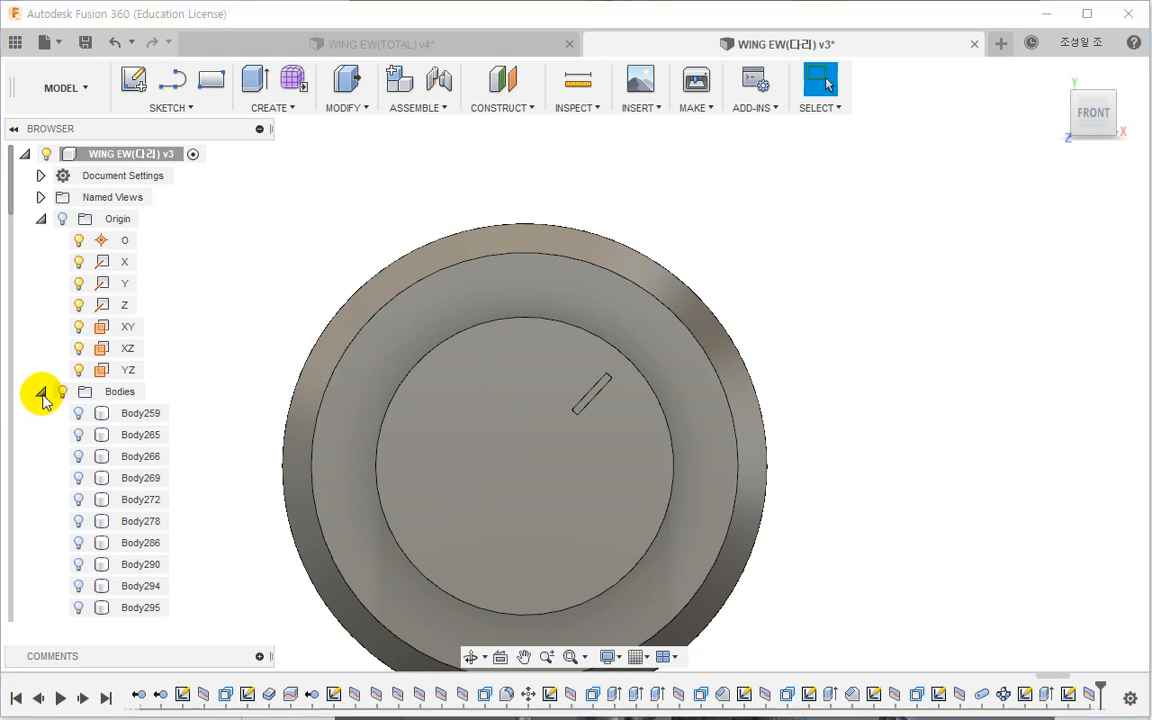
Step: Make Sketch174 with the two rectangles visible again
left_click(41, 392)
left_click(40, 435)
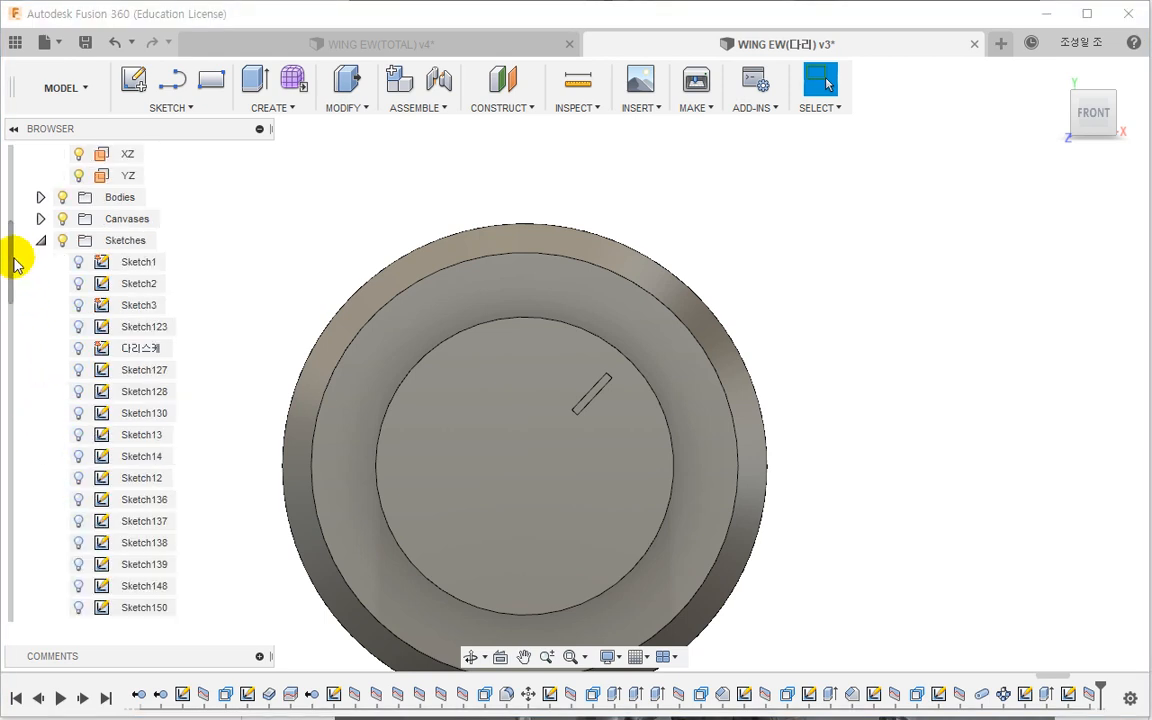
left_click_drag(15, 262, 31, 599)
left_click(80, 587)
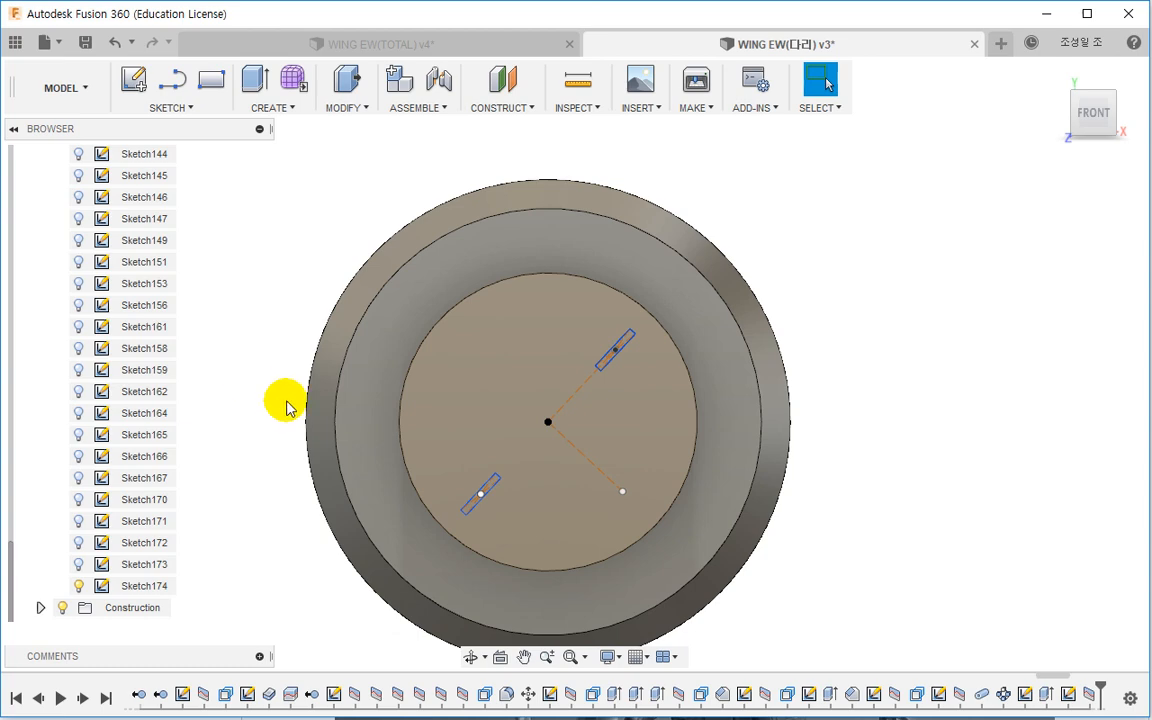
middle_click_drag(287, 408, 334, 347, "shift")
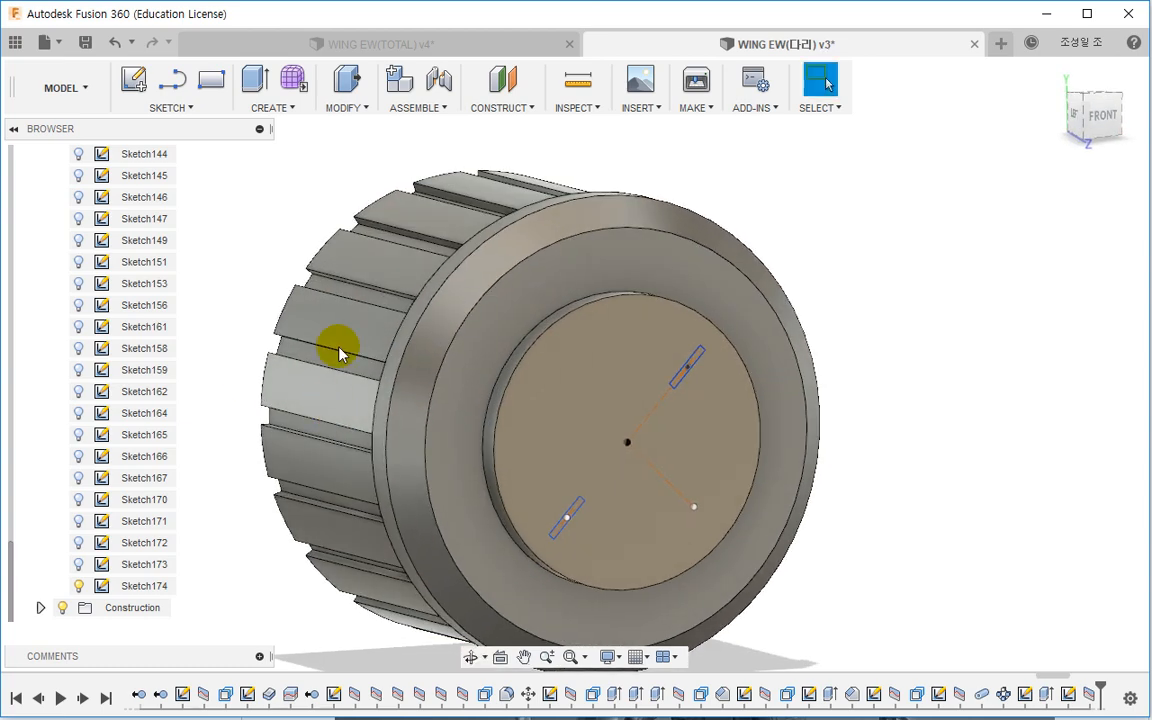
Step: Split the boss's front face again using the lower, mirrored rectangle as the splitting tool
left_click(345, 107)
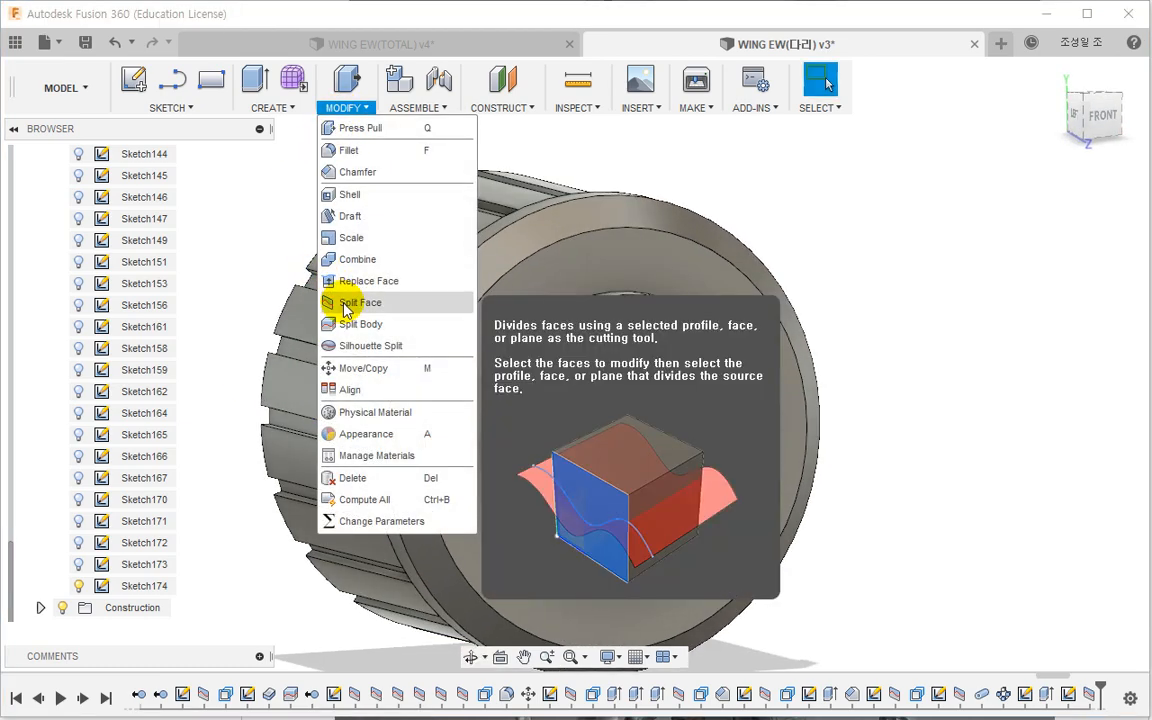
left_click(360, 302)
left_click(620, 400)
left_click(975, 286)
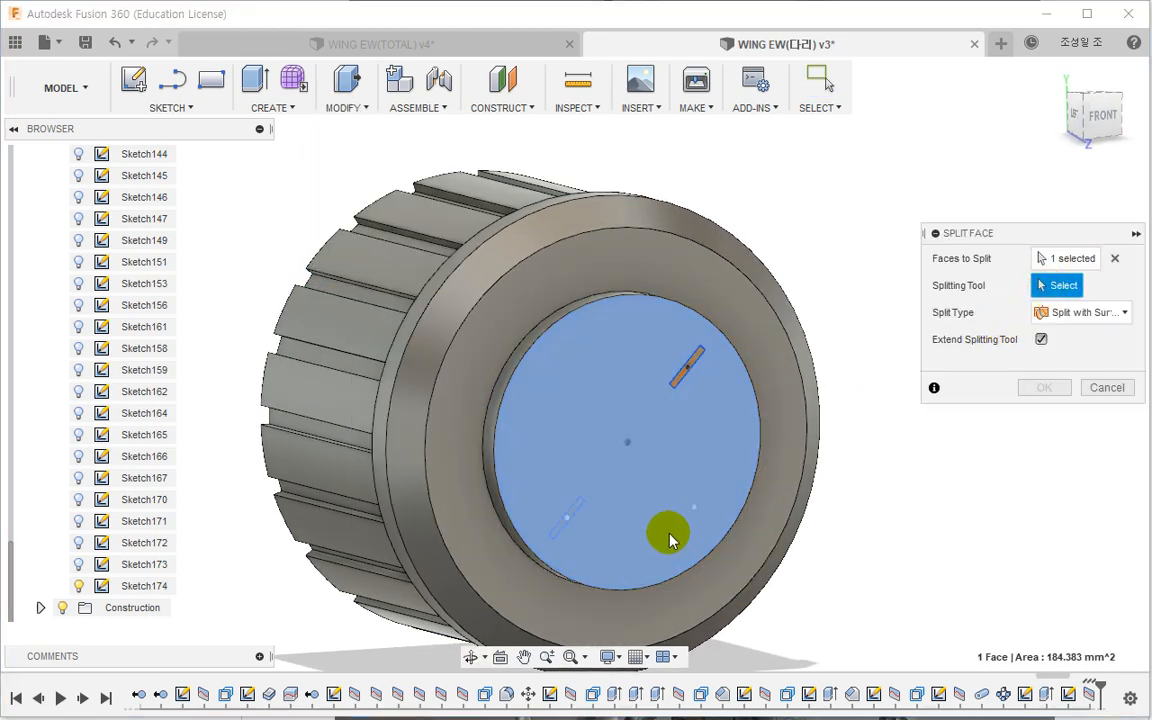
left_click(596, 497)
left_click(1043, 388)
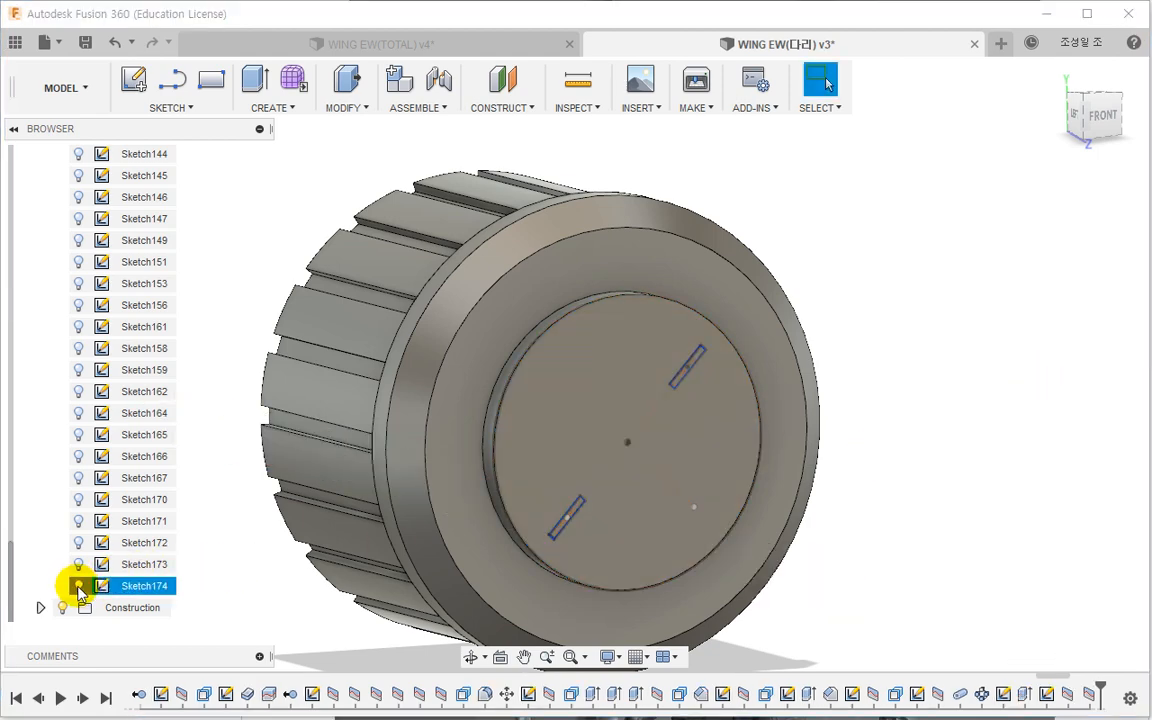
Step: Recess the two slot faces on the boss's front together using an inward Press Pull offset
left_click(347, 79)
scroll(692, 375, "up", 5)
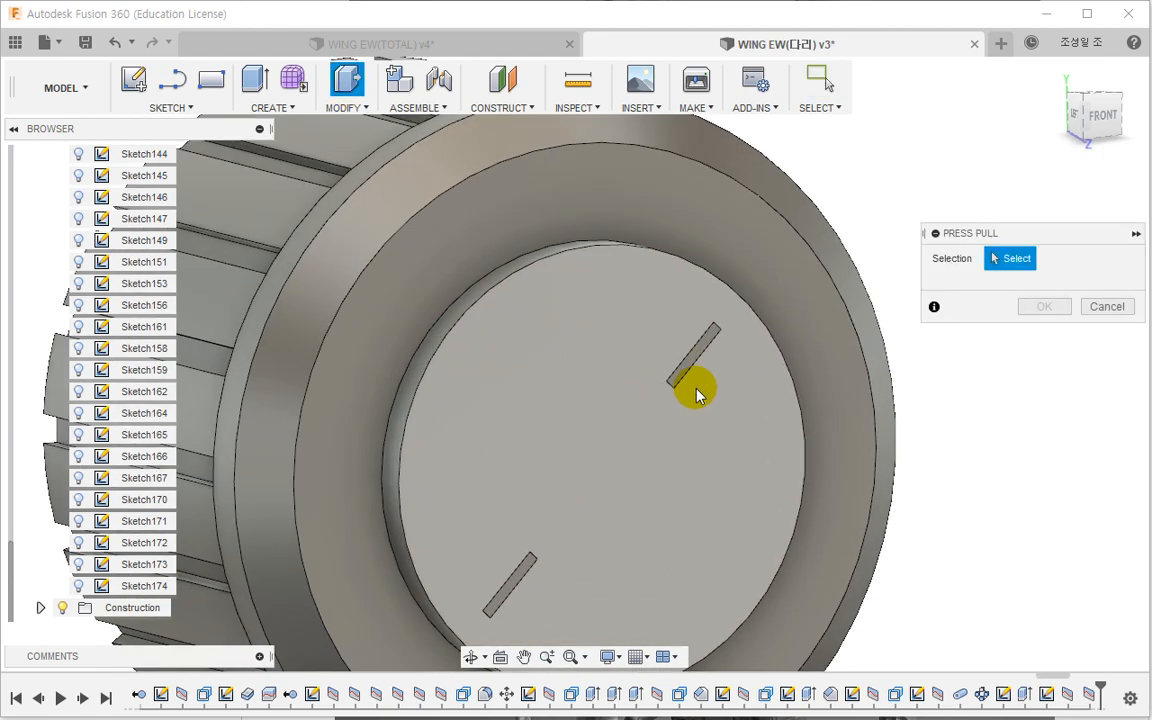
left_click(684, 384)
scroll(530, 558, "up", 2)
middle_click_drag(530, 558, 570, 450)
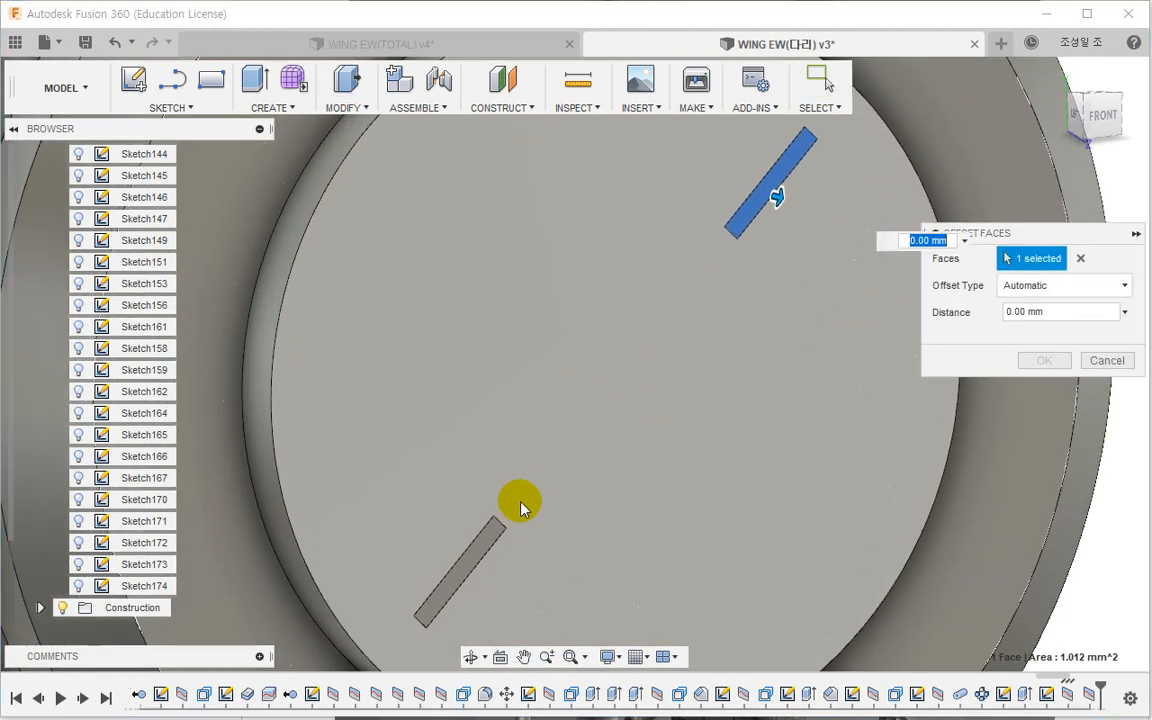
left_click(489, 536)
type("-10")
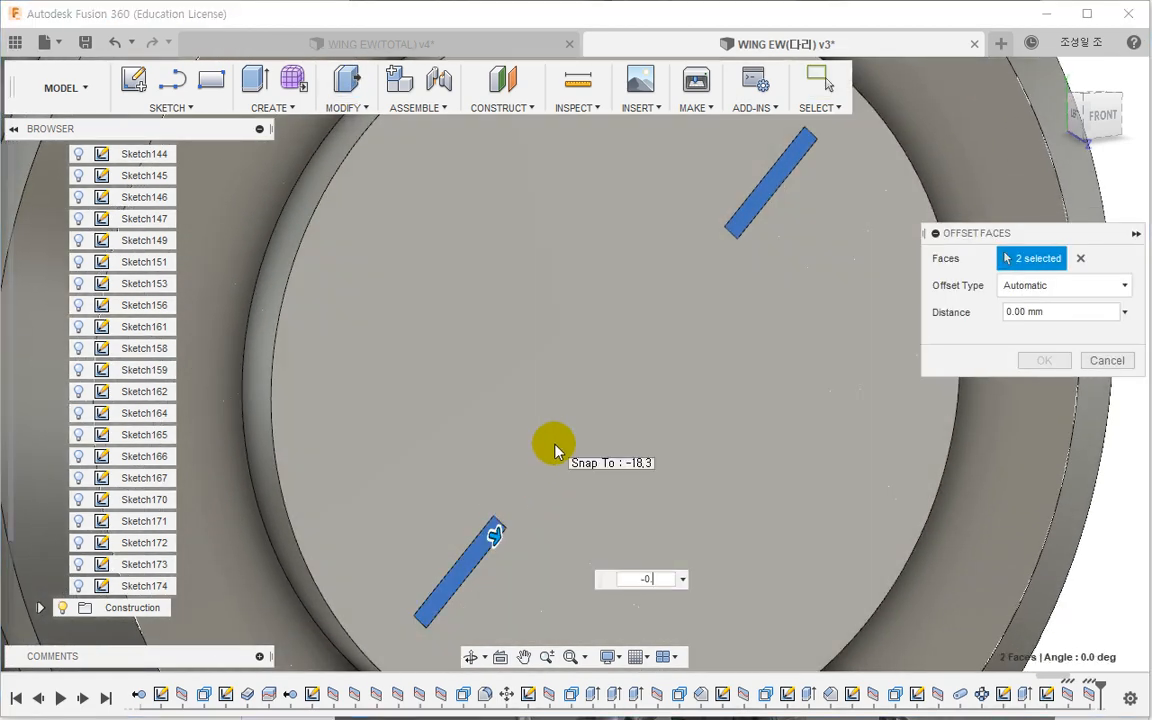
key("Return")
Step: Fillet the boss's circular front edge with a 1 mm radius
scroll(509, 391, "down", 5)
middle_click_drag(509, 391, 352, 134, "shift")
left_click(345, 107)
left_click(506, 265)
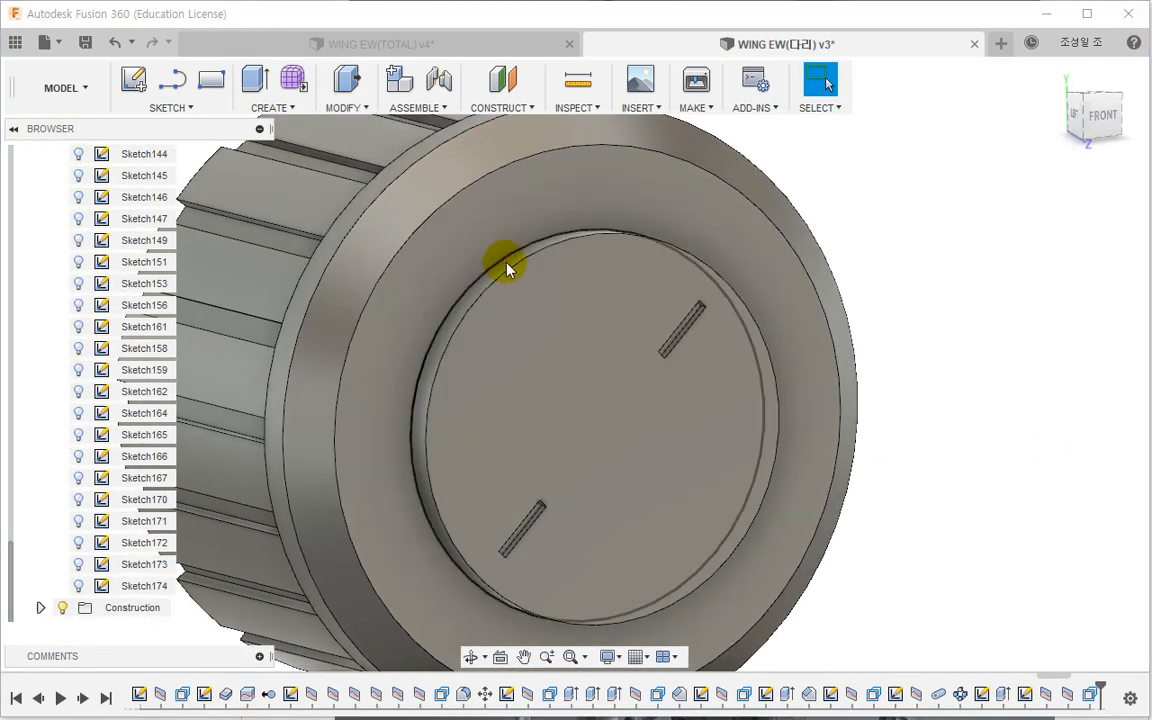
right_click(512, 268)
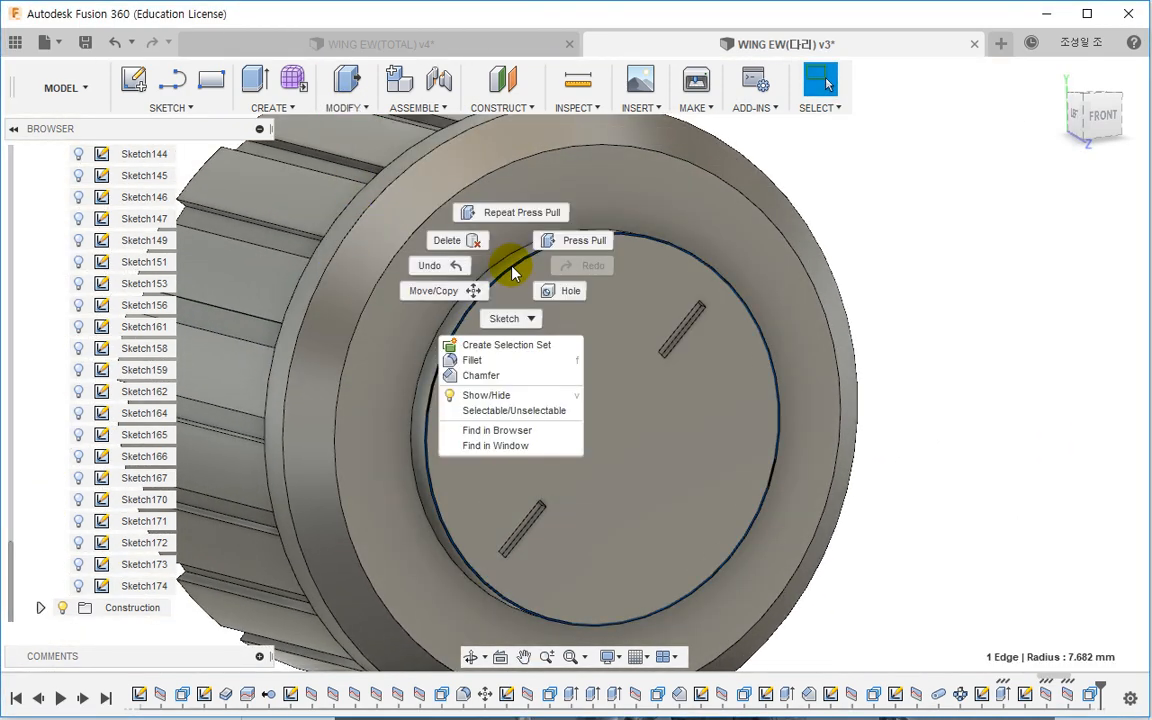
left_click(475, 361)
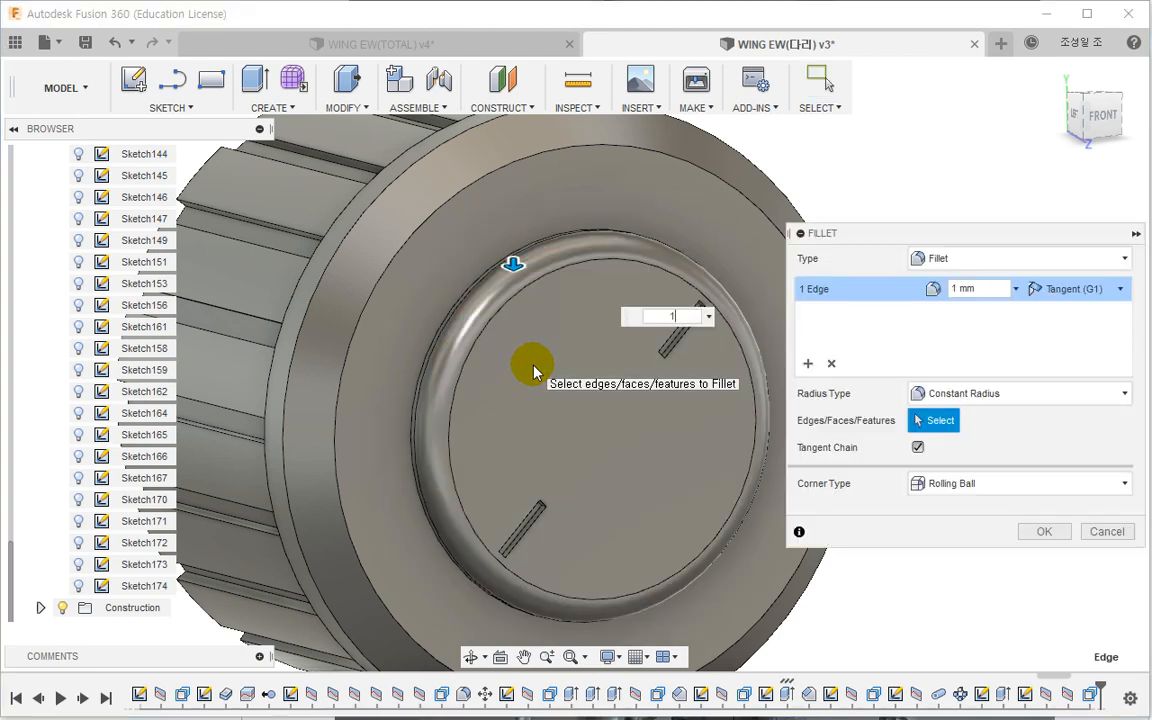
key("Return")
Step: Start a sketch on the flat ring face around the boss and draw an open trapezoid crossing its upper edge, with a horizontal base and outward-slanting sides
left_click(617, 198)
right_click(614, 207)
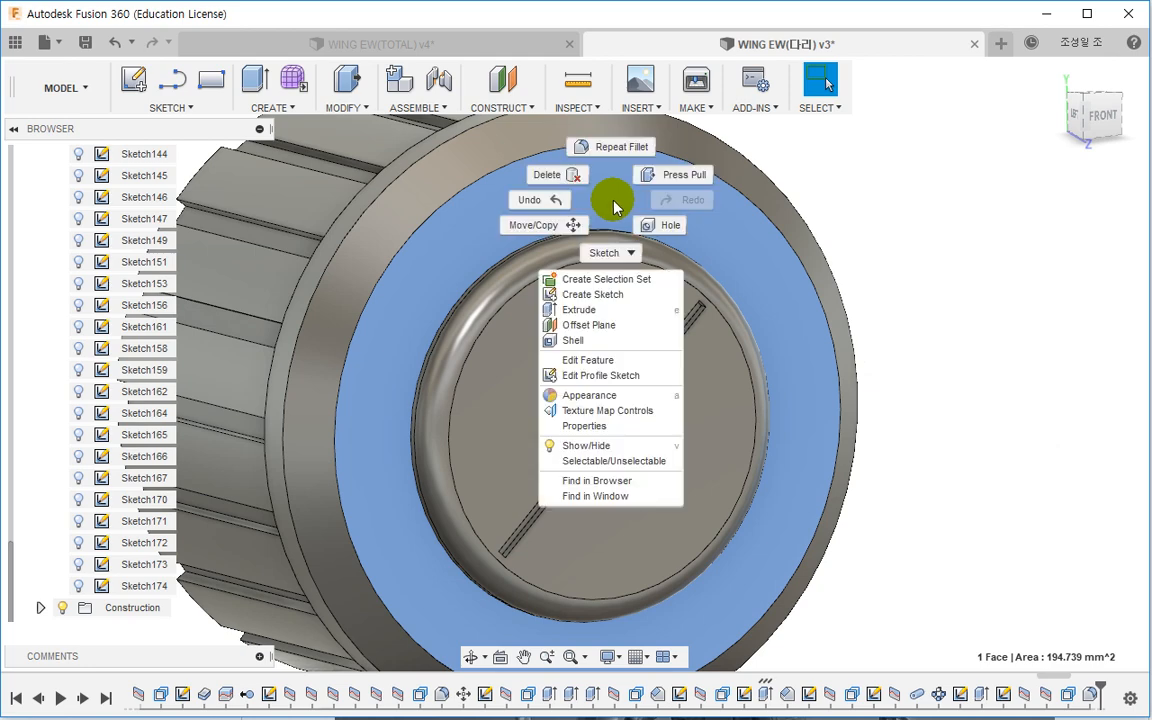
left_click(600, 295)
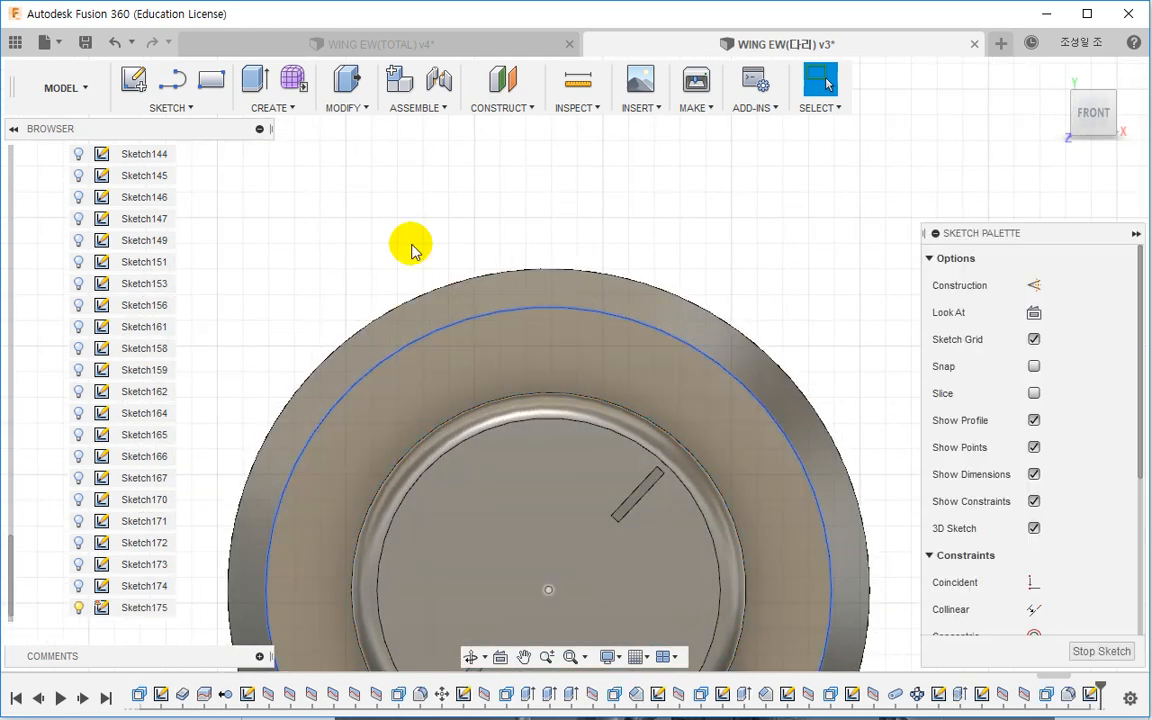
left_click(172, 81)
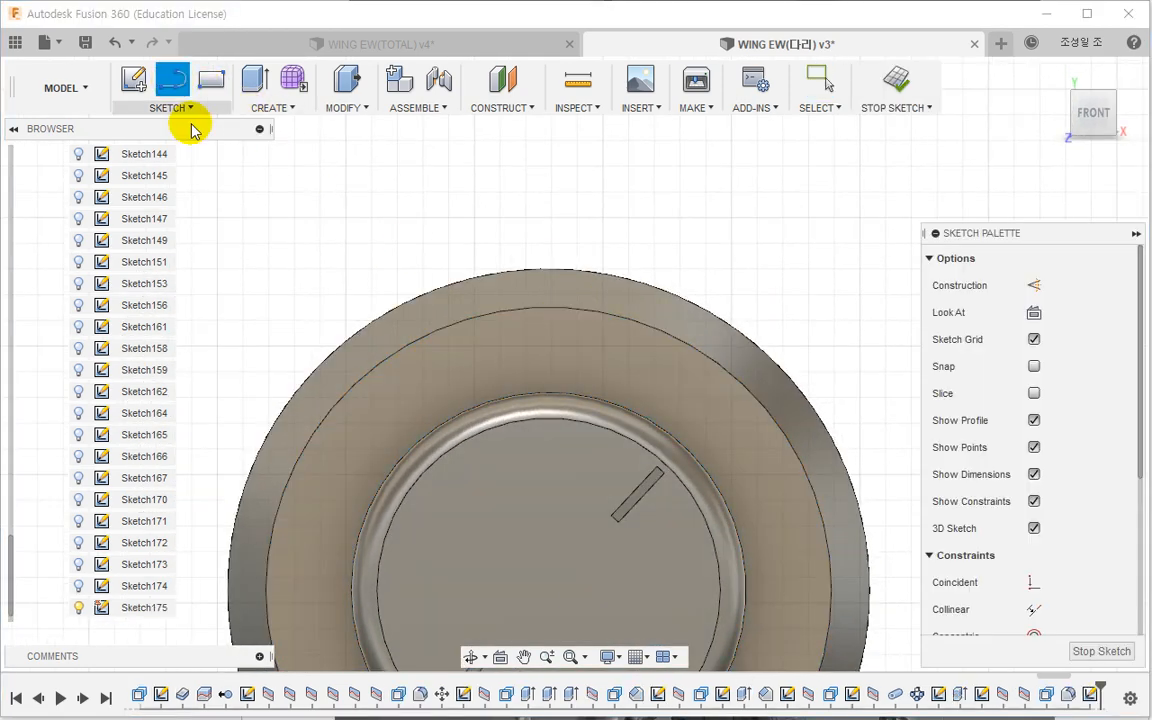
left_click(391, 249)
left_click(456, 362)
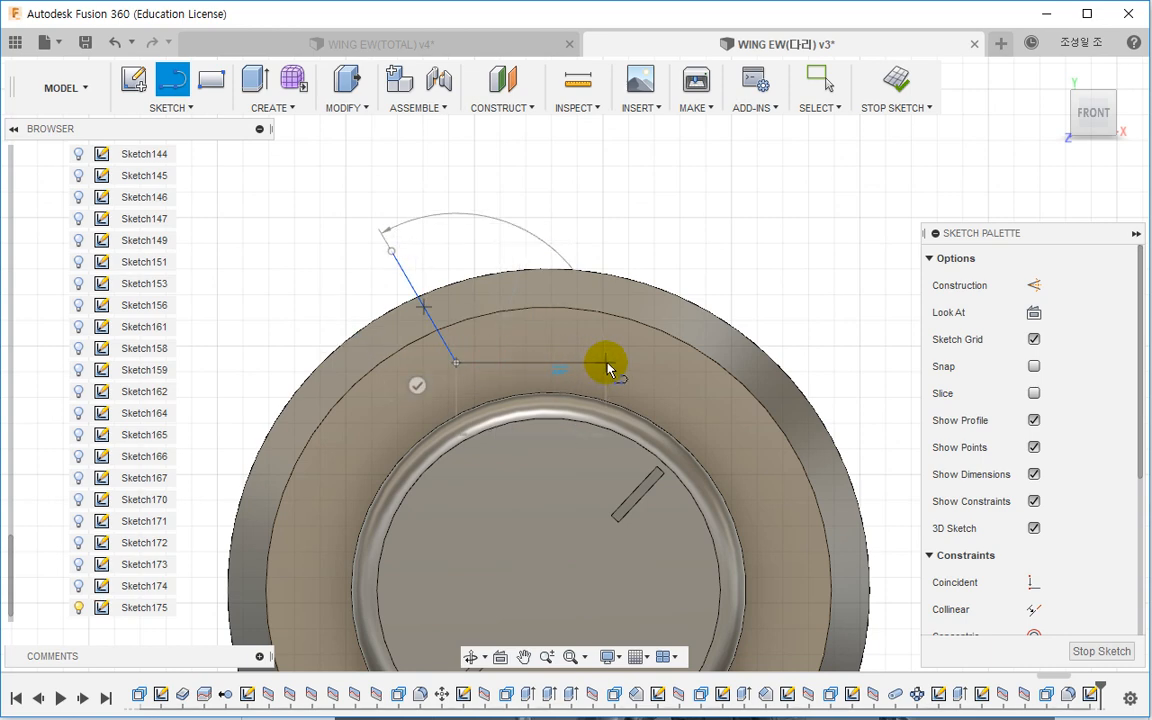
left_click(606, 363)
left_click(672, 236)
scroll(645, 265, "down", 2)
key("Escape")
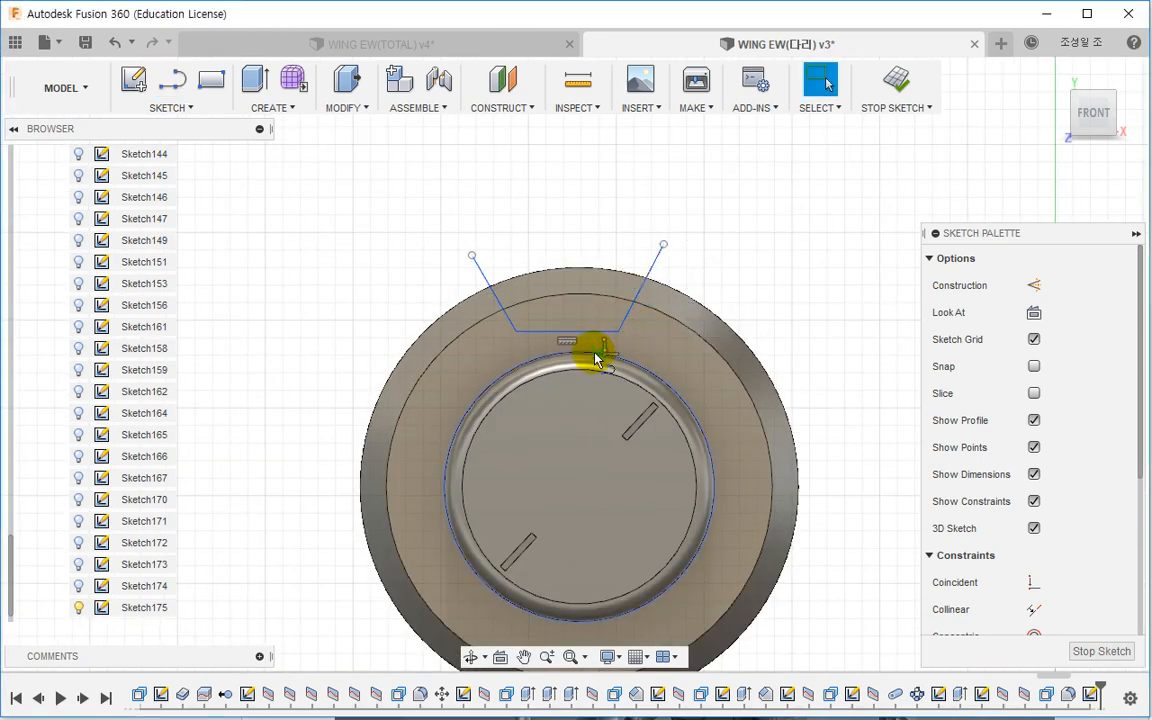
Step: Draw a vertical centre line from the boss's centre up to just below the trapezoid's base
left_click(580, 486)
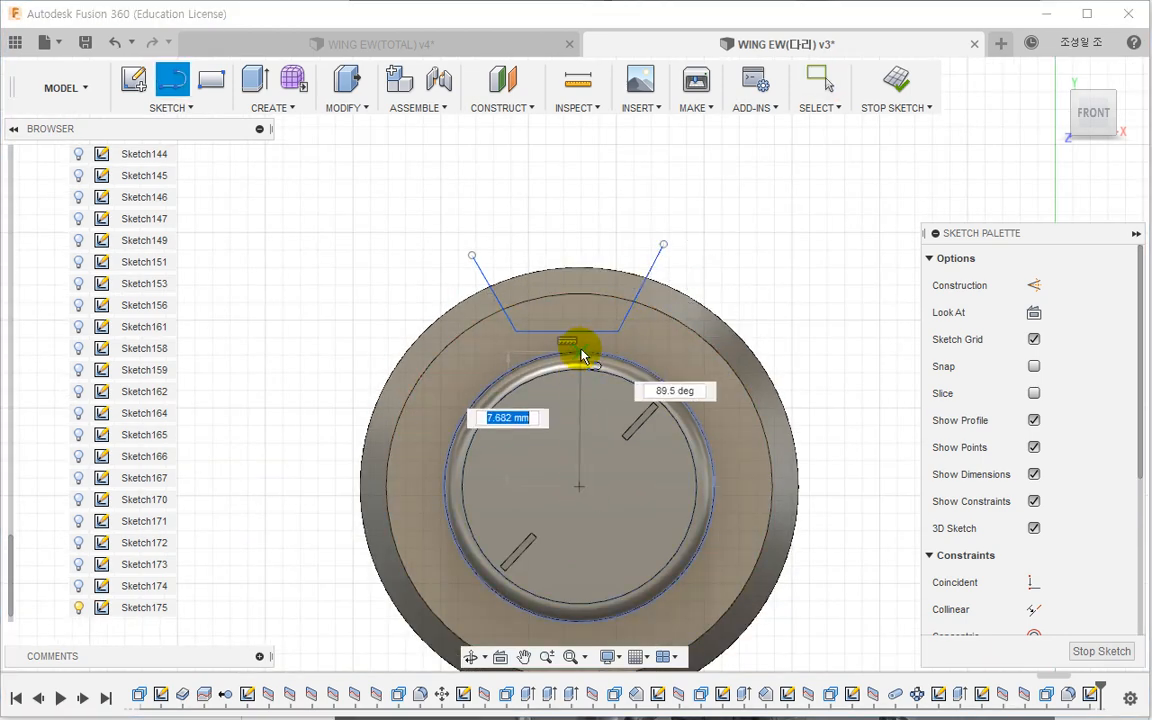
scroll(586, 345, "up", 3)
left_click(578, 342)
key("Escape")
scroll(1075, 550, "down", 5)
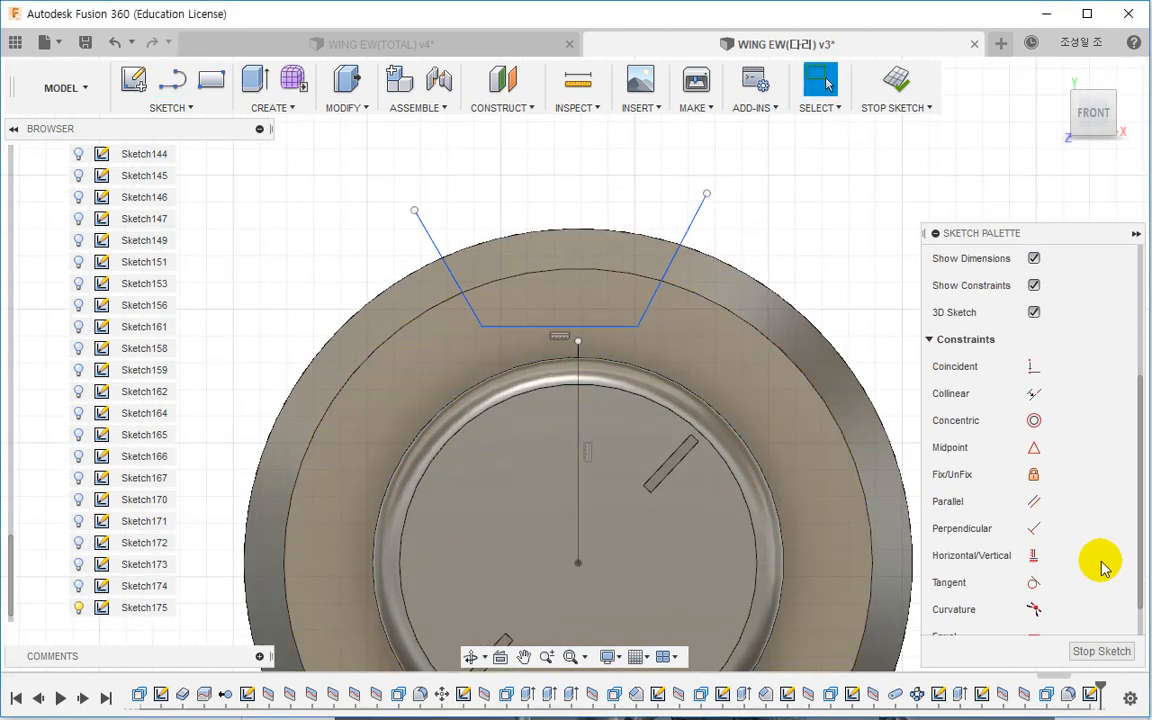
Step: Constrain the centre line's upper end to the base's midpoint and make the slanted sides symmetric about that line
left_click(1033, 404)
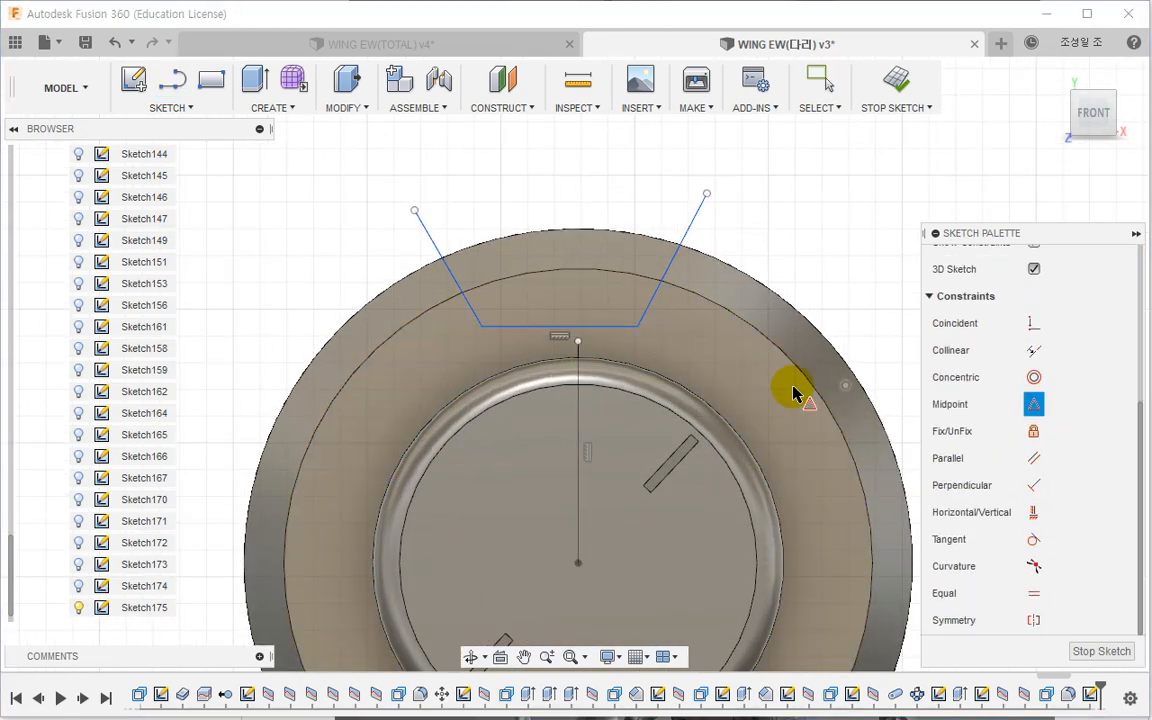
left_click(578, 342)
left_click(528, 327)
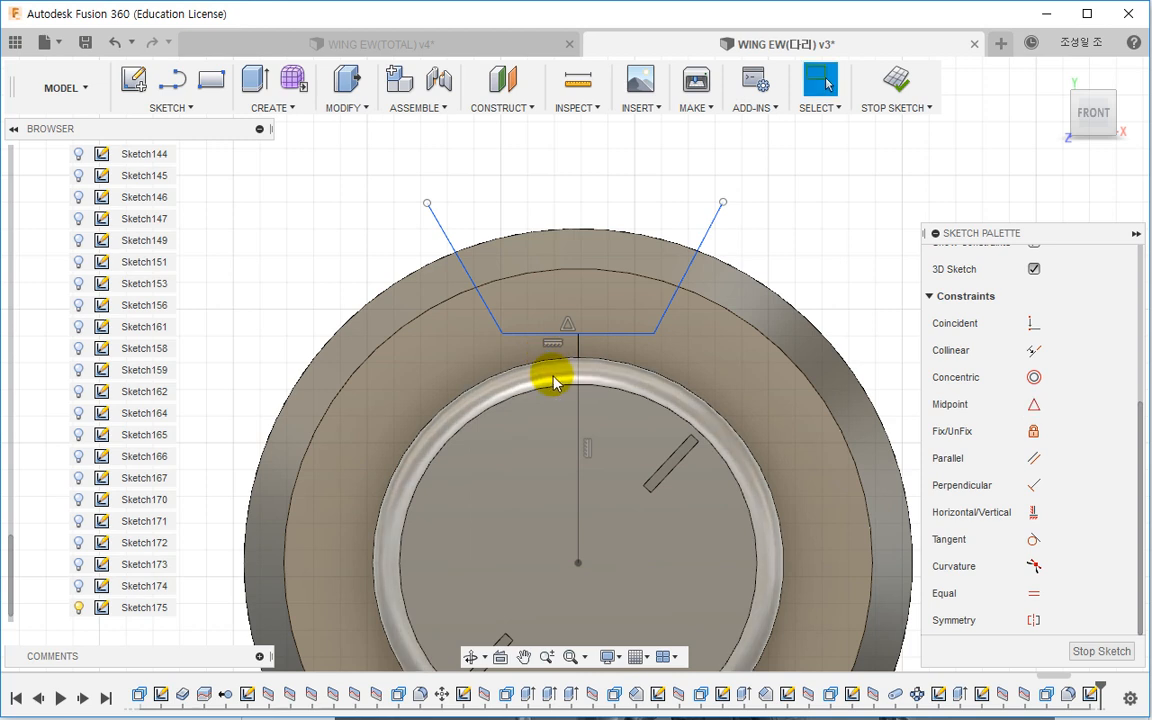
left_click(1031, 622)
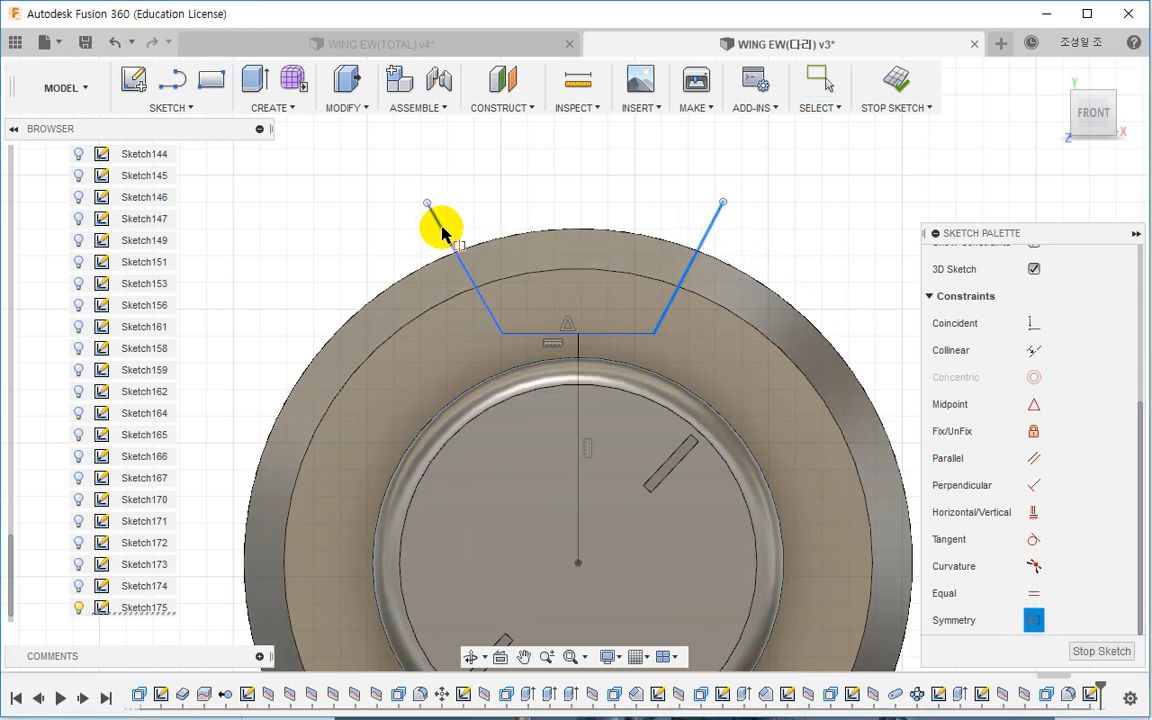
left_click(578, 350)
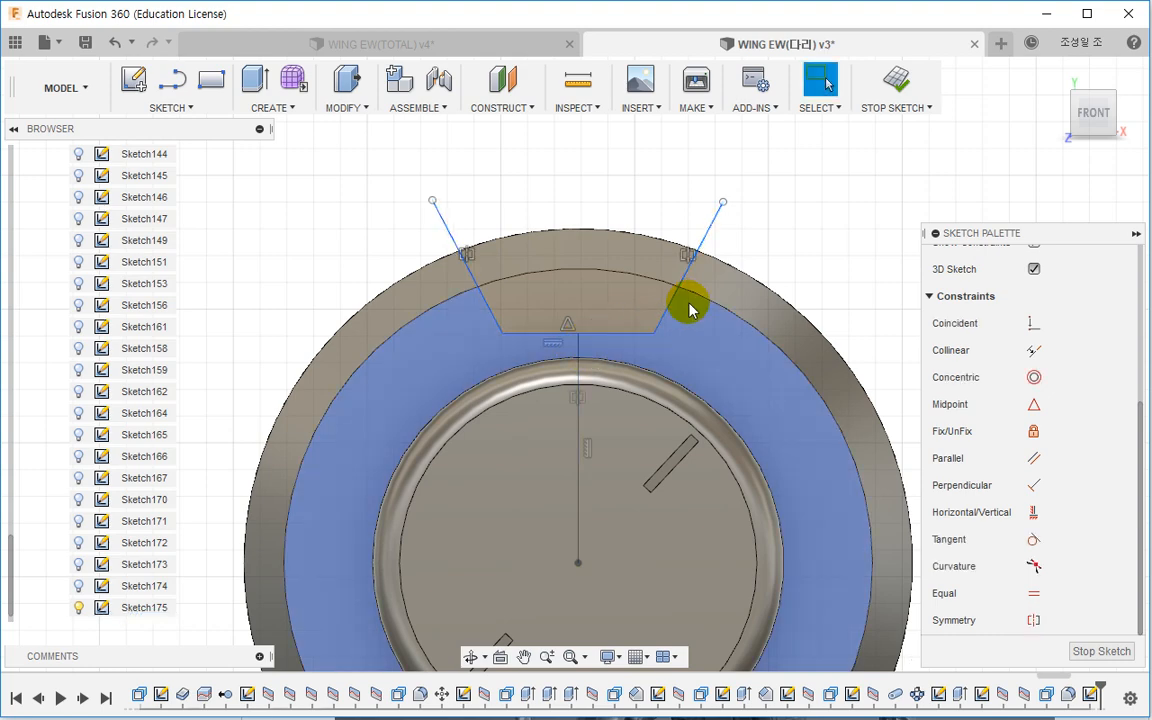
Step: Close the trapezoid above the cylinder with a horizontal line and trim the overhanging ends at its upper corner
key("l")
left_click(722, 203)
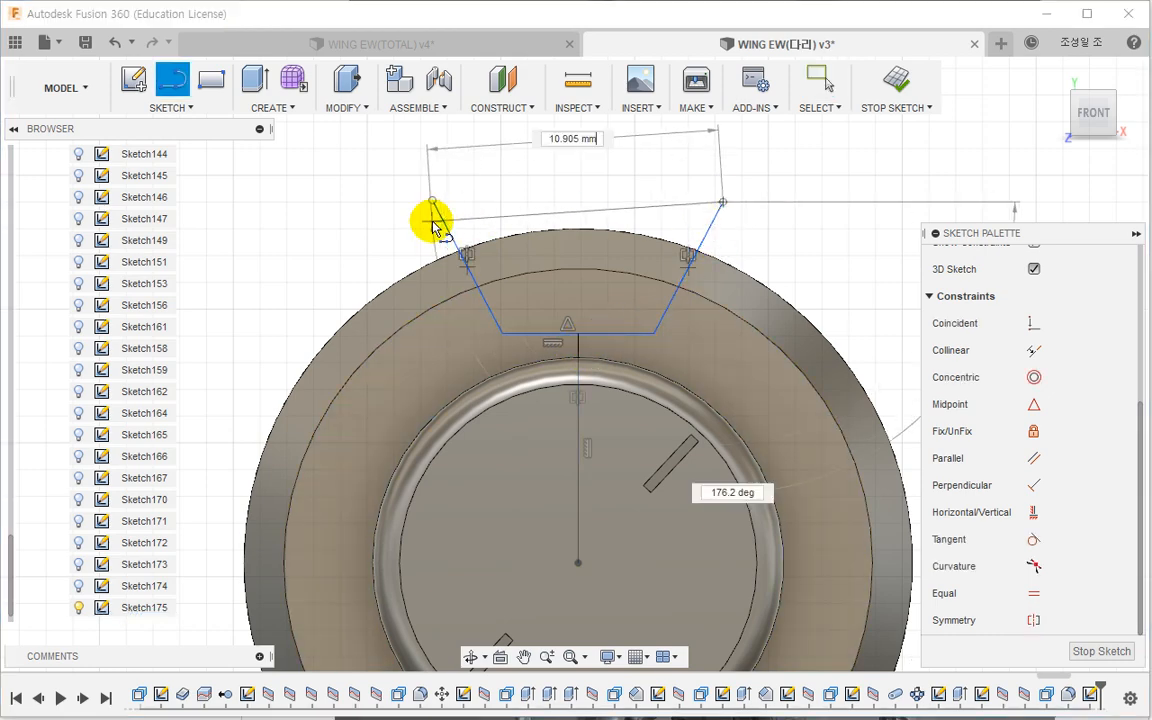
left_click(389, 202)
key("Escape")
scroll(407, 201, "up", 3)
scroll(416, 210, "up", 4)
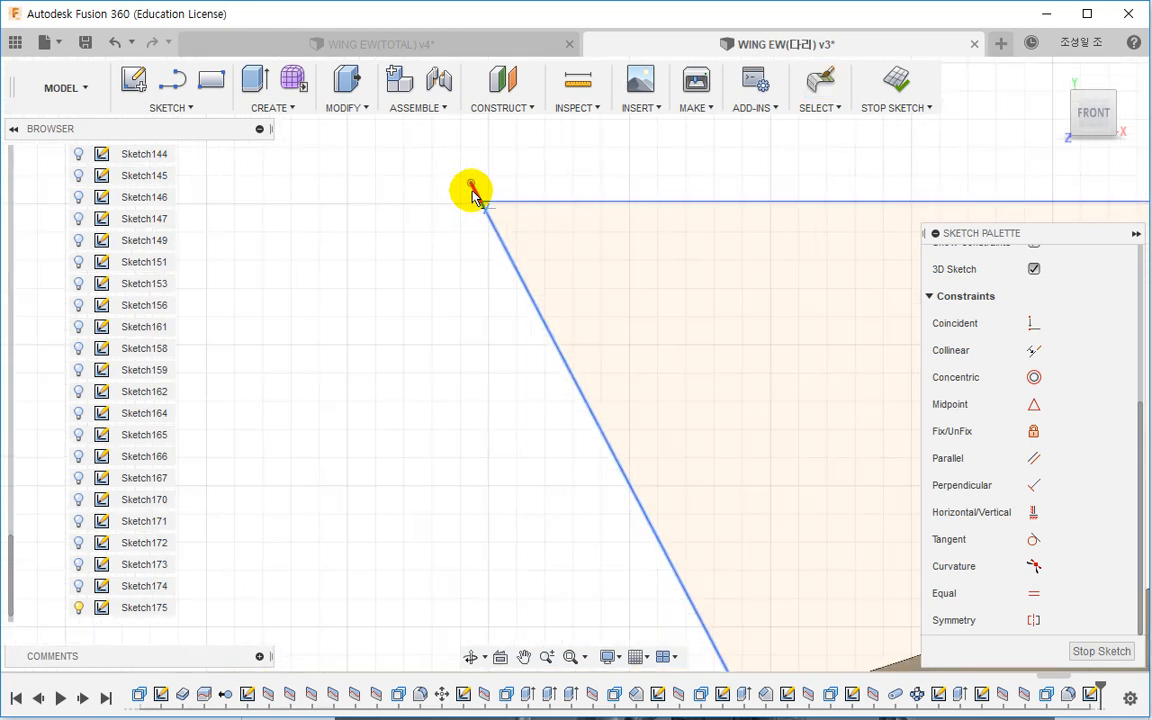
scroll(344, 240, "down", 5)
scroll(344, 240, "down", 2)
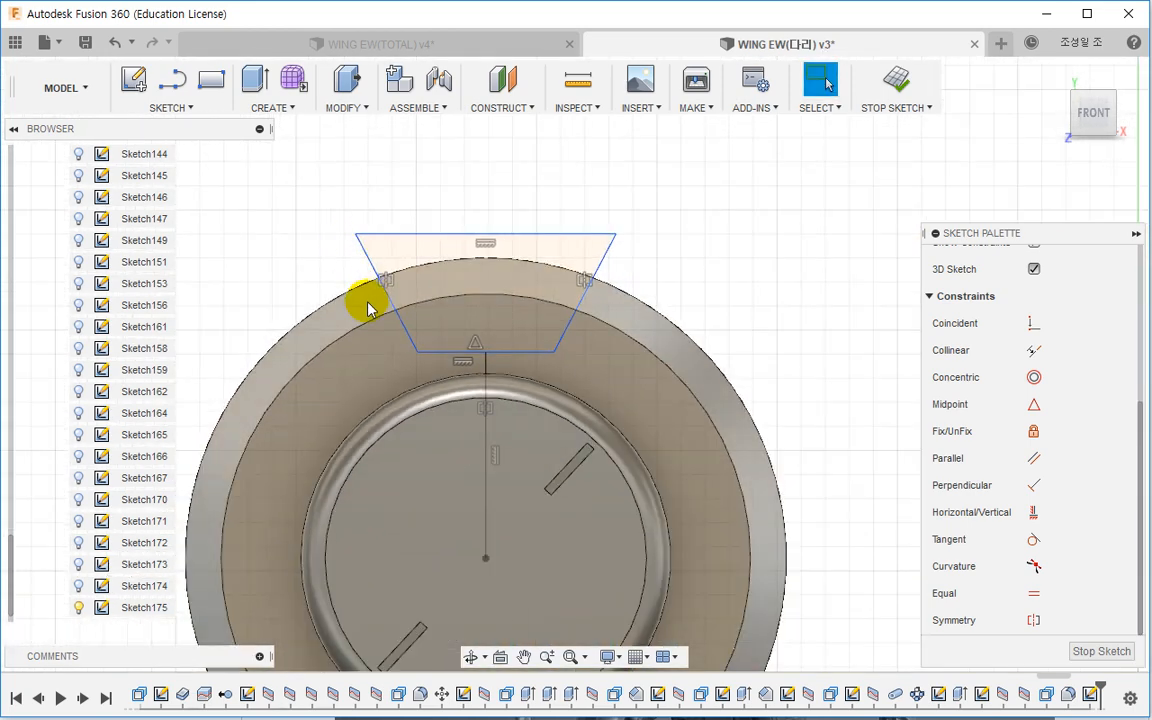
Step: Narrow the trapezoid by moving its upper corner and slanted side inward toward the centre line
middle_click_drag(424, 355, 486, 320)
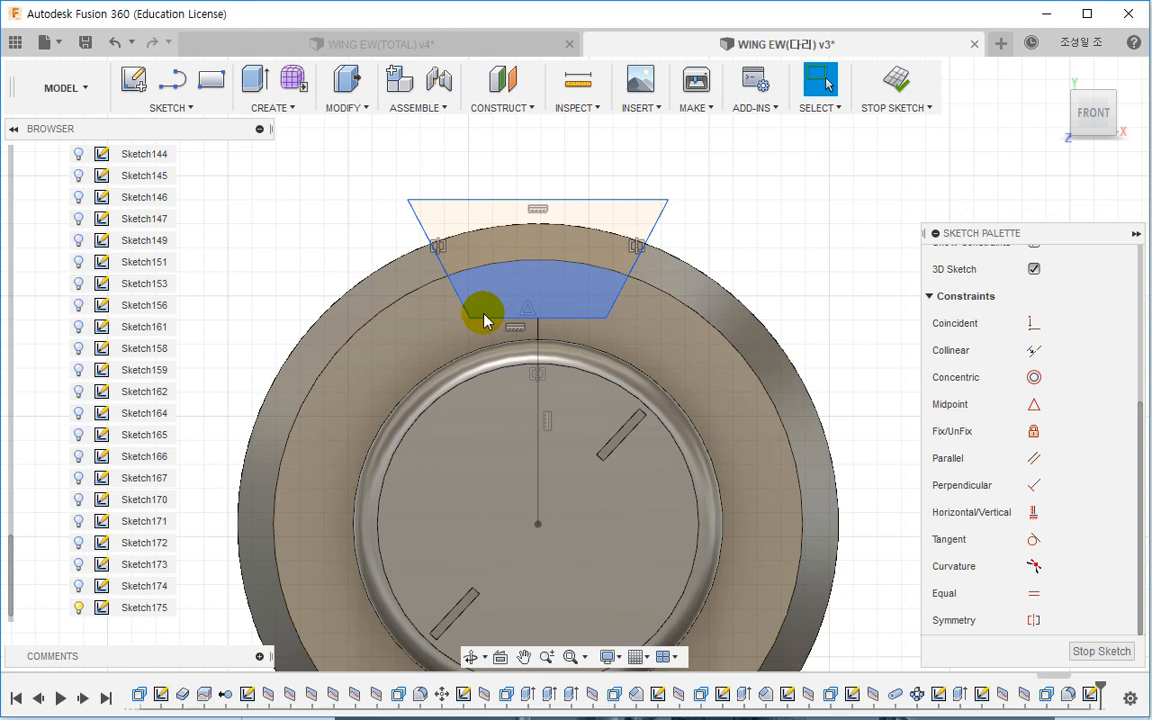
left_click_drag(409, 200, 433, 196)
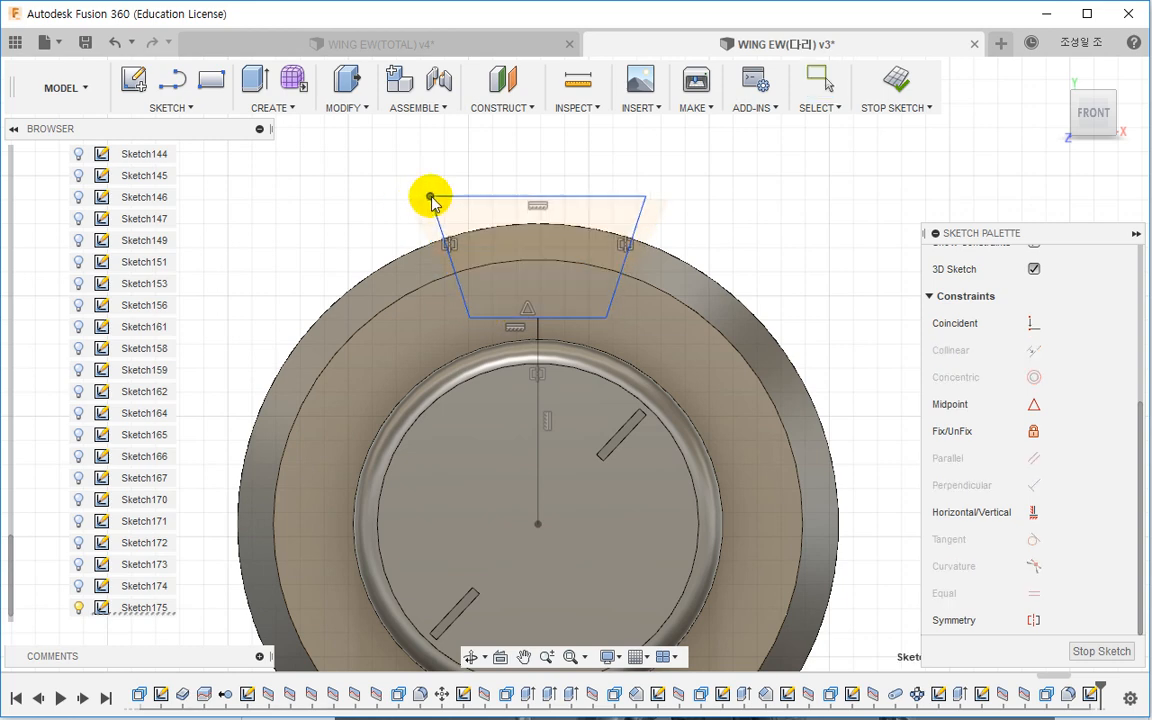
left_click_drag(465, 295, 480, 293)
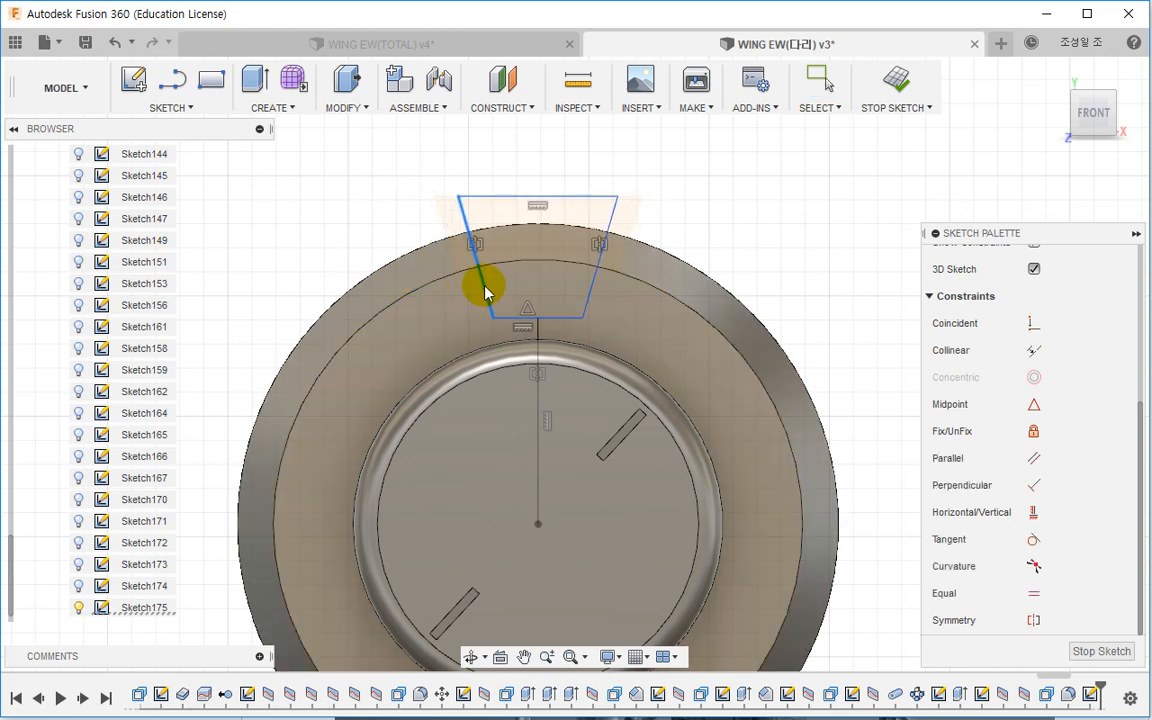
Step: Split the flat ring face using the trapezoid sketch as the splitting tool
left_click(349, 108)
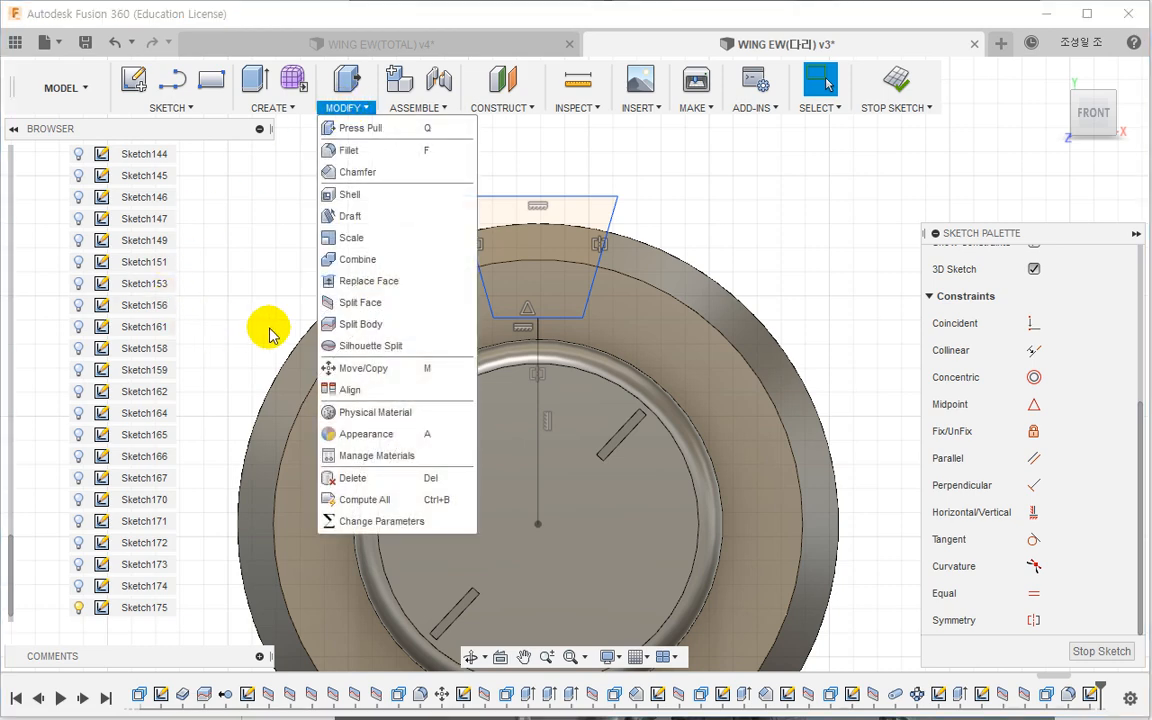
left_click(360, 302)
left_click(424, 334)
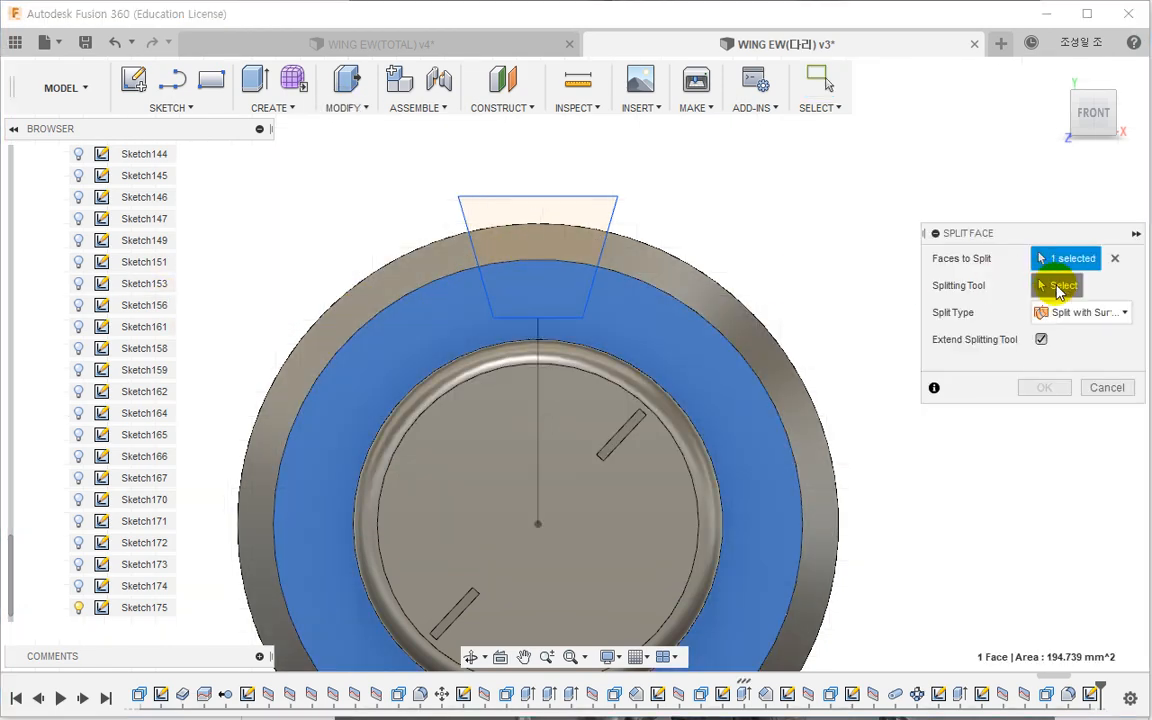
left_click(607, 229)
left_click(1040, 387)
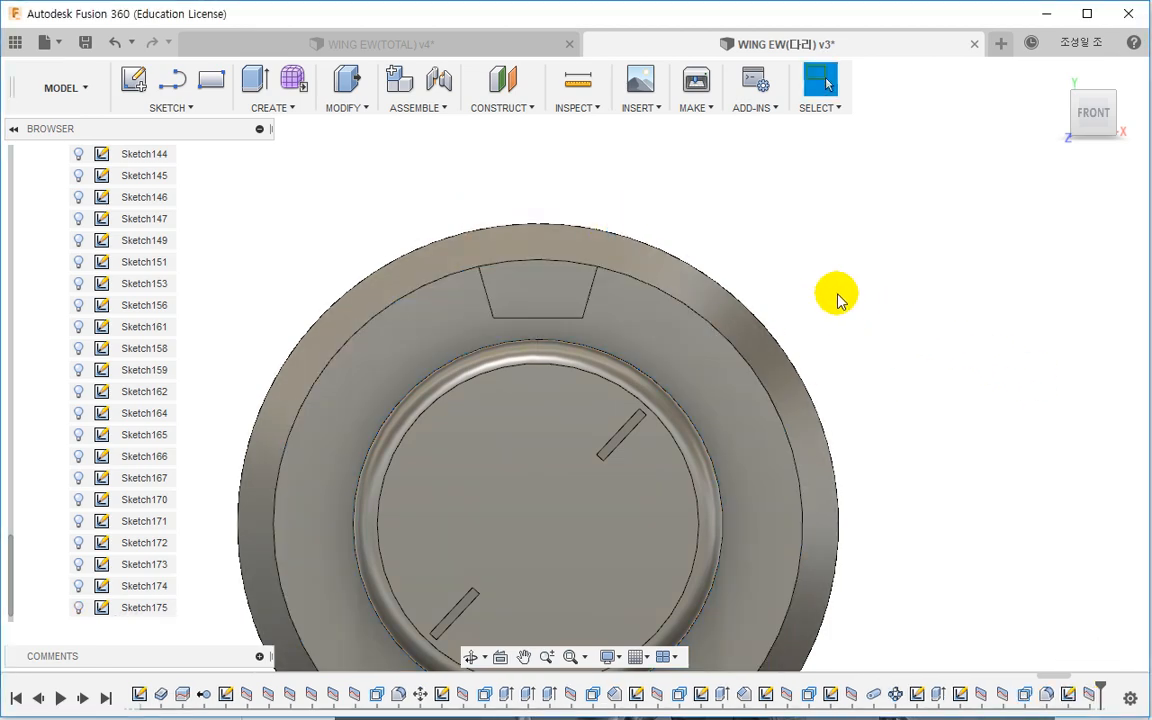
Step: Recess the trapezoidal face on the ring by offsetting it -0.4 mm with Press Pull
scroll(834, 298, "down", 2)
middle_click_drag(597, 288, 473, 200, "shift")
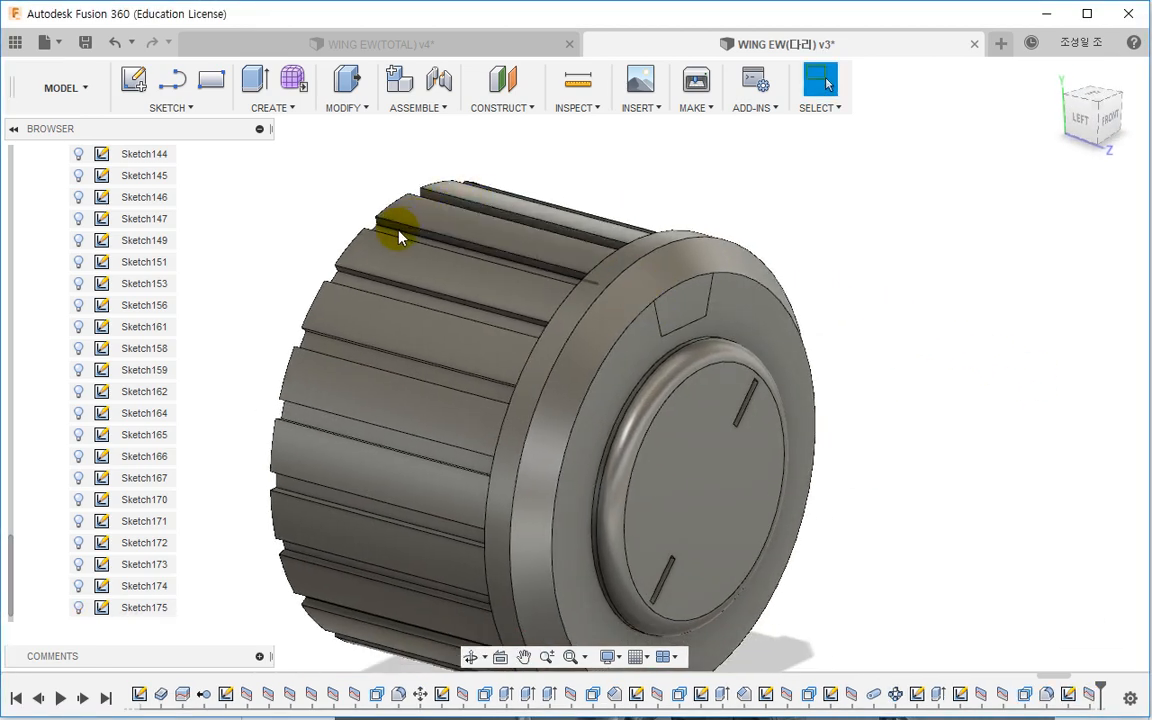
left_click(350, 100)
left_click(350, 84)
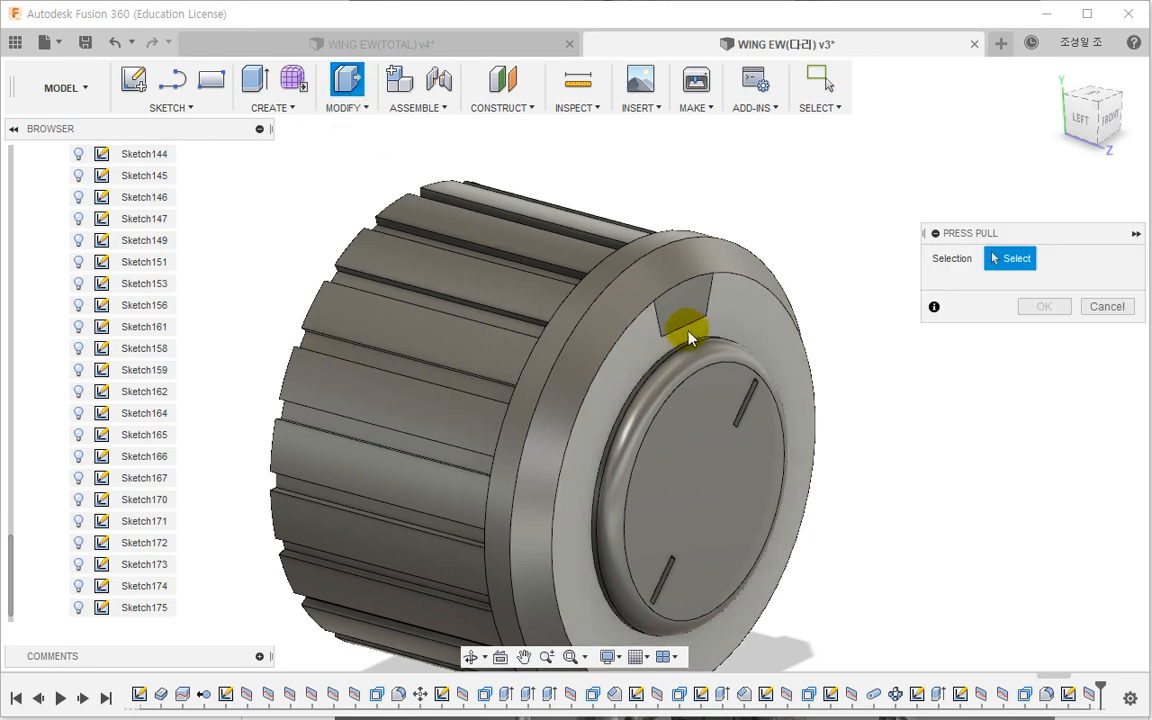
left_click(689, 305)
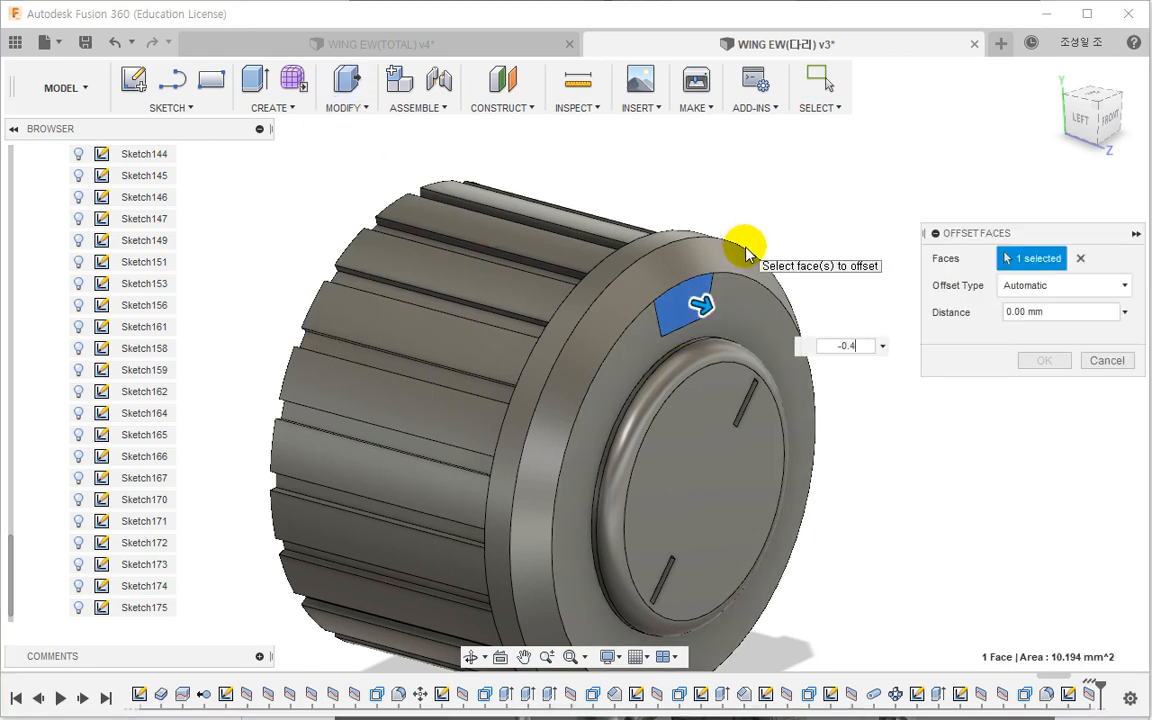
type("-0.4")
key("Return")
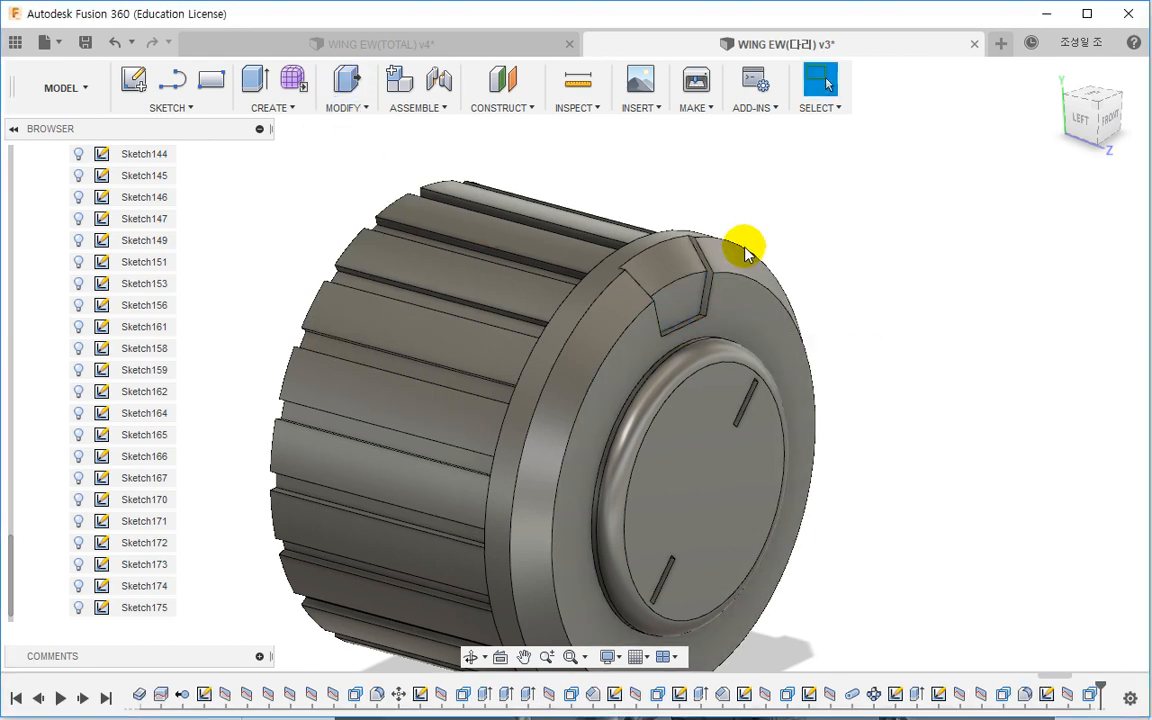
Step: Set up a circular pattern of faces with the five faces of the trapezoidal notch on the front ring as objects
left_click(357, 110)
left_click(262, 106)
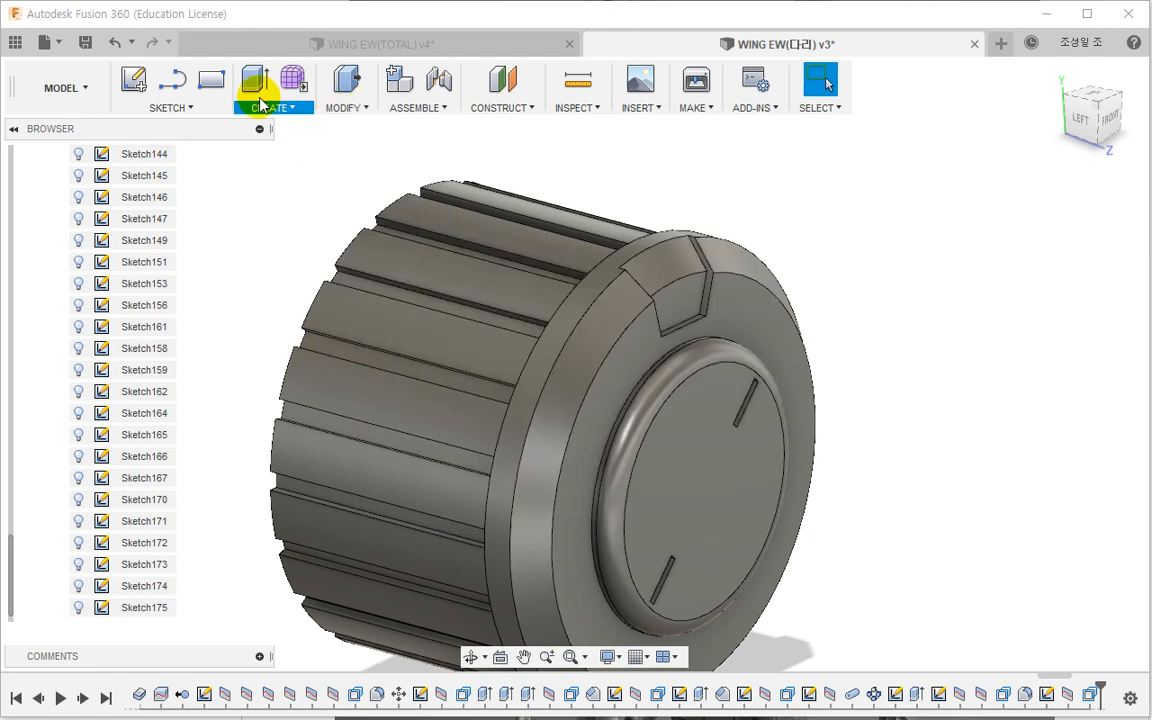
left_click(262, 106)
mouse_move(275, 482)
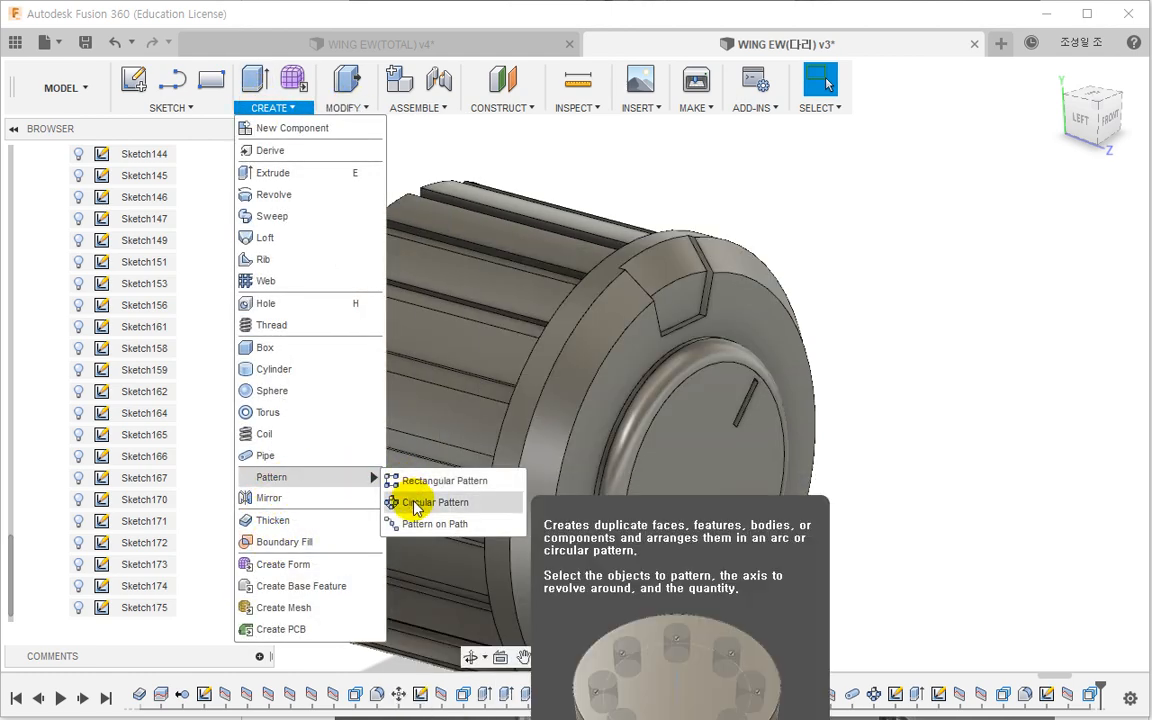
left_click(415, 502)
scroll(700, 300, "up", 2)
left_click(1060, 258)
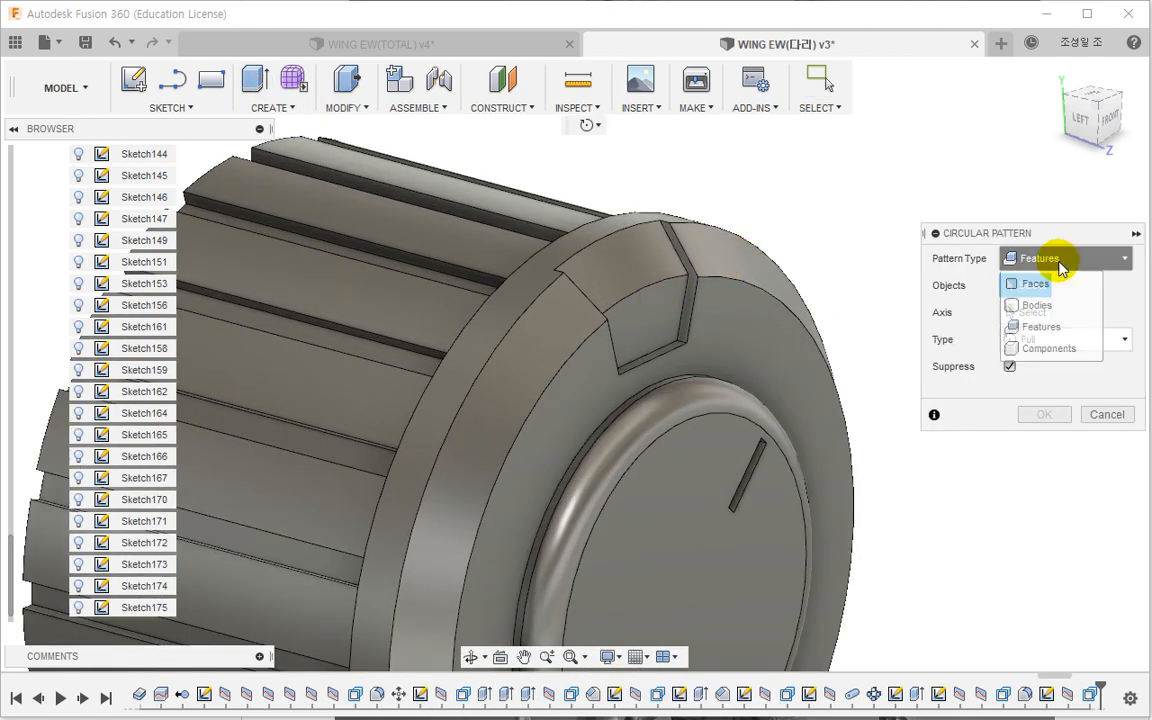
left_click(1047, 282)
left_click(640, 297)
left_click(636, 262)
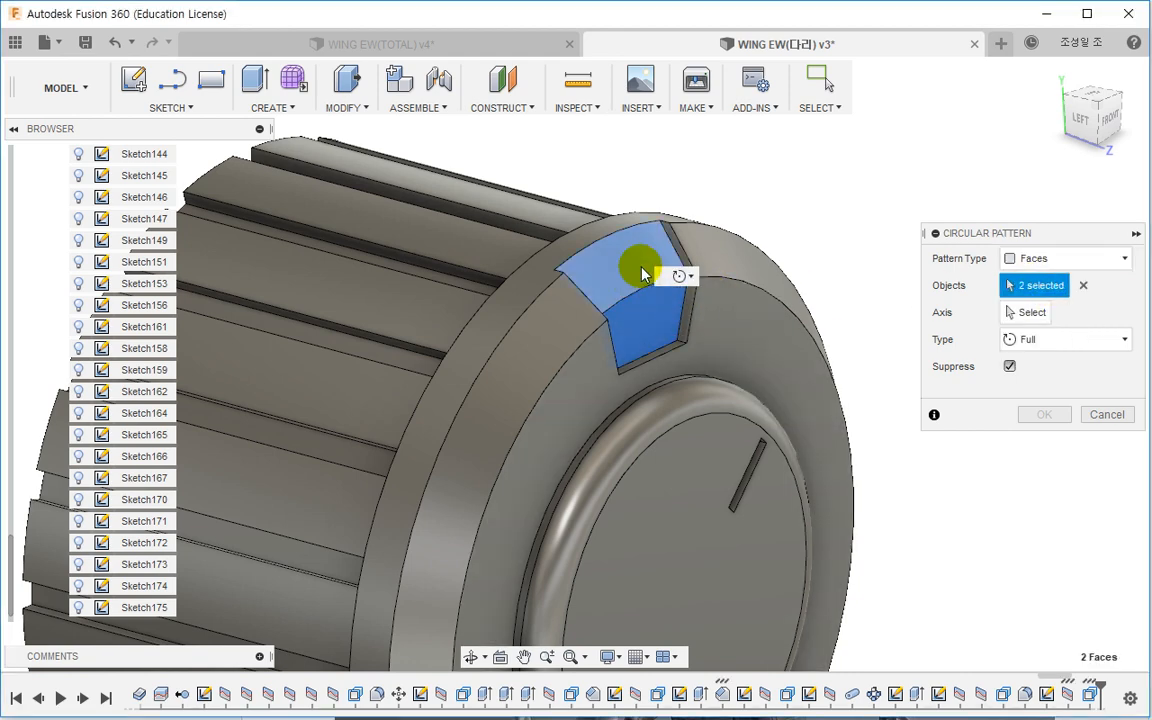
scroll(740, 237, "up", 3)
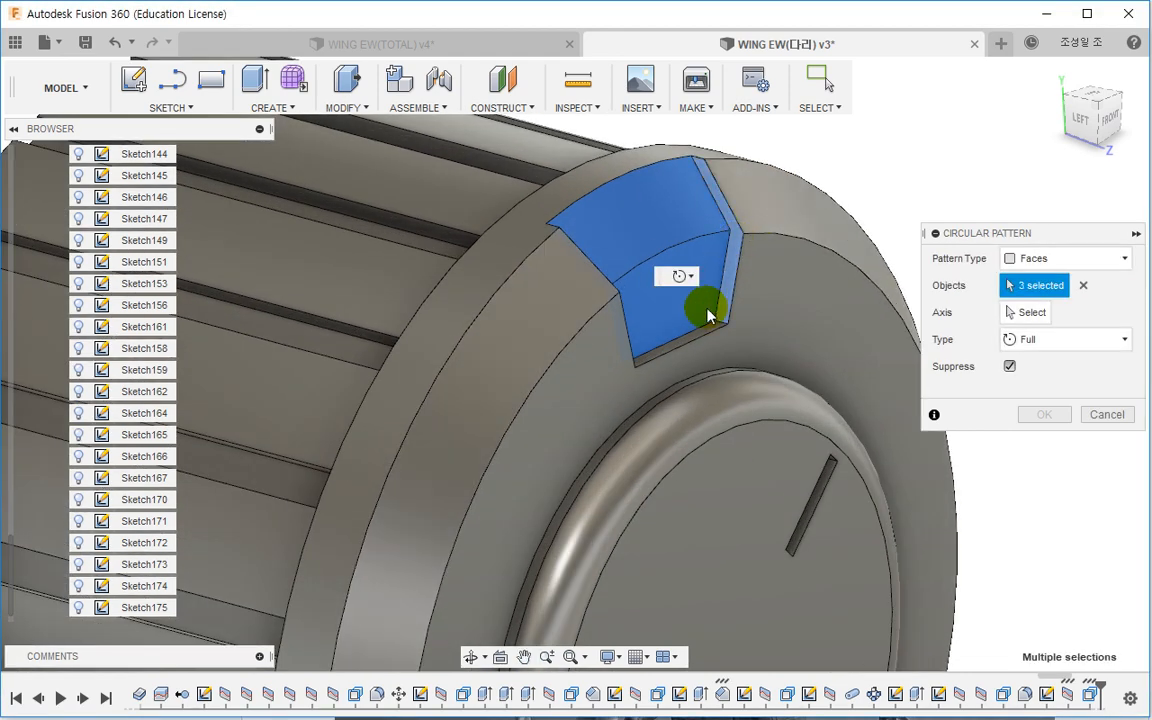
middle_click_drag(707, 316, 612, 342, "shift")
left_click(606, 326)
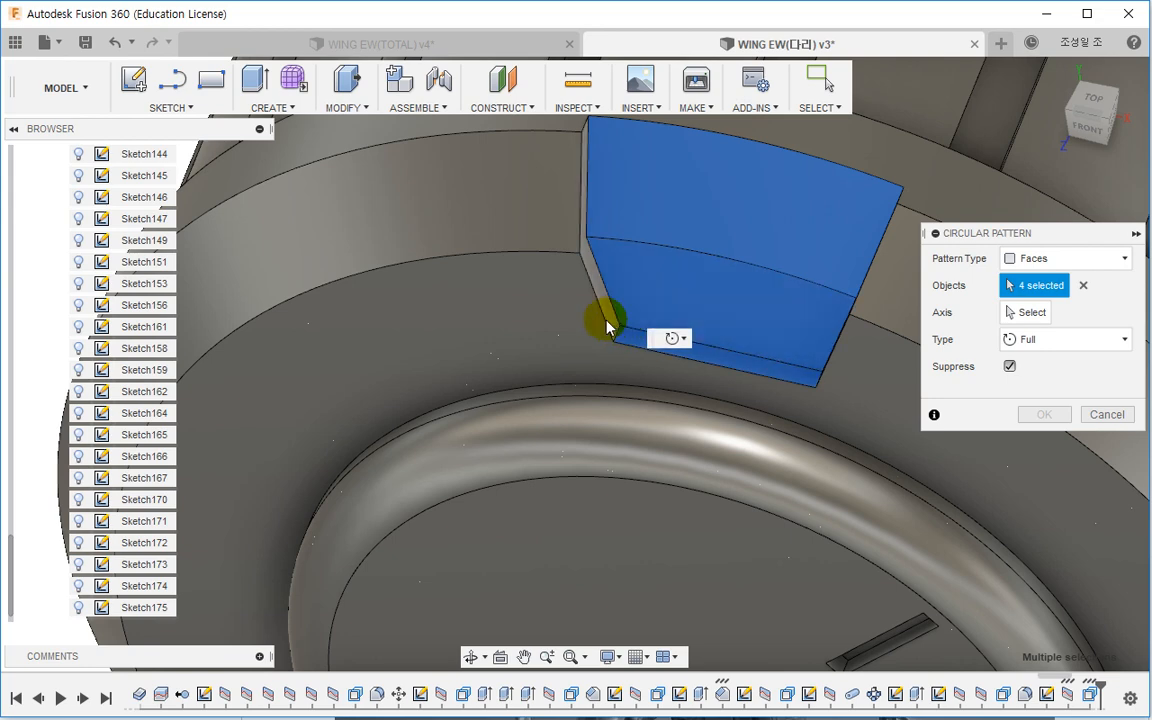
left_click(595, 300)
Step: Pattern the notch faces around the ring's circular edge as the axis with a quantity of 4
scroll(548, 368, "down", 5)
left_click(1025, 312)
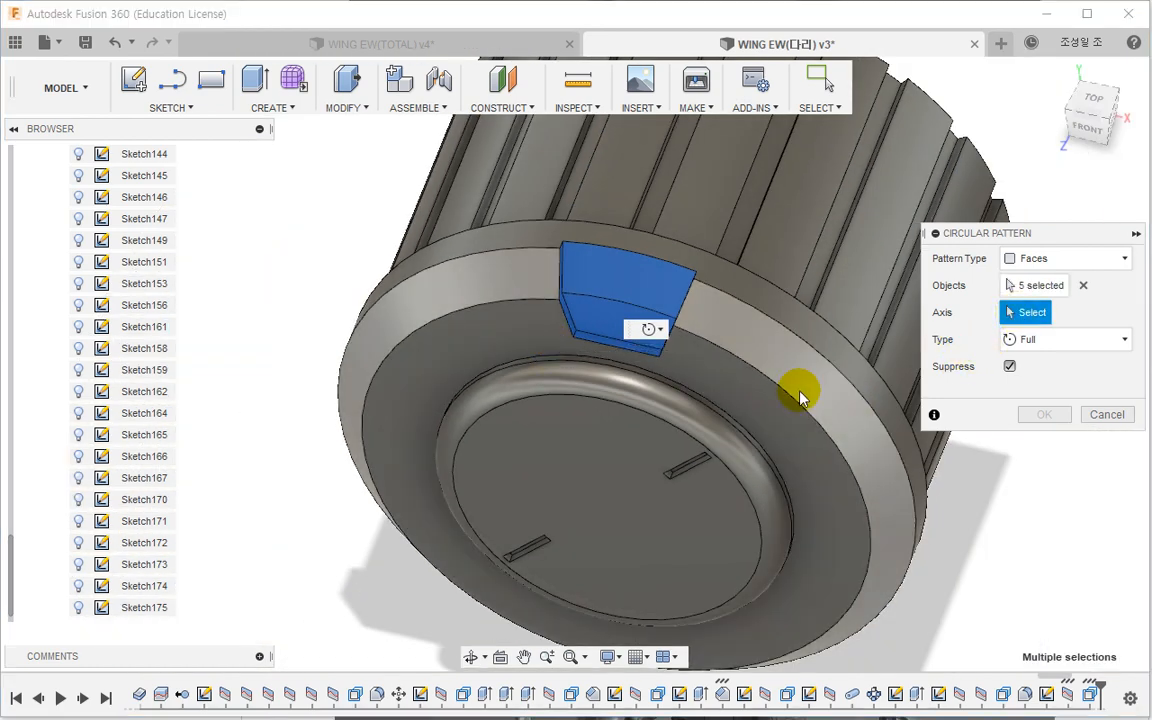
left_click(816, 357)
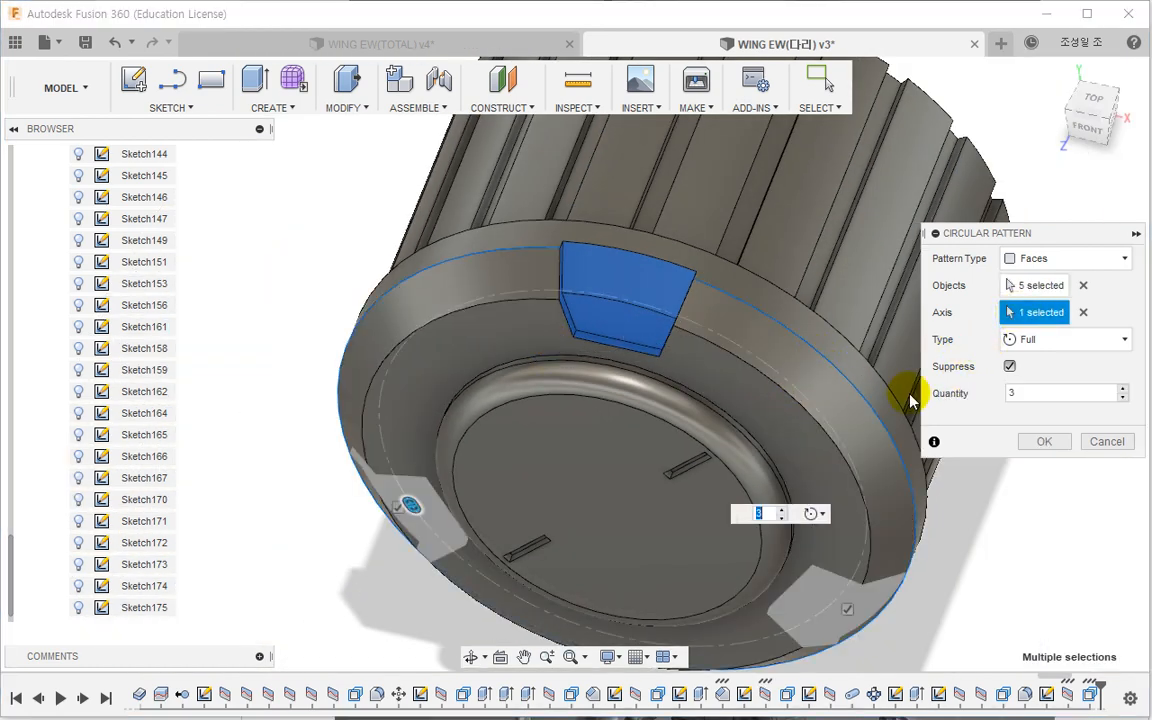
type("4")
key("Return")
middle_click_drag(910, 398, 658, 329, "shift")
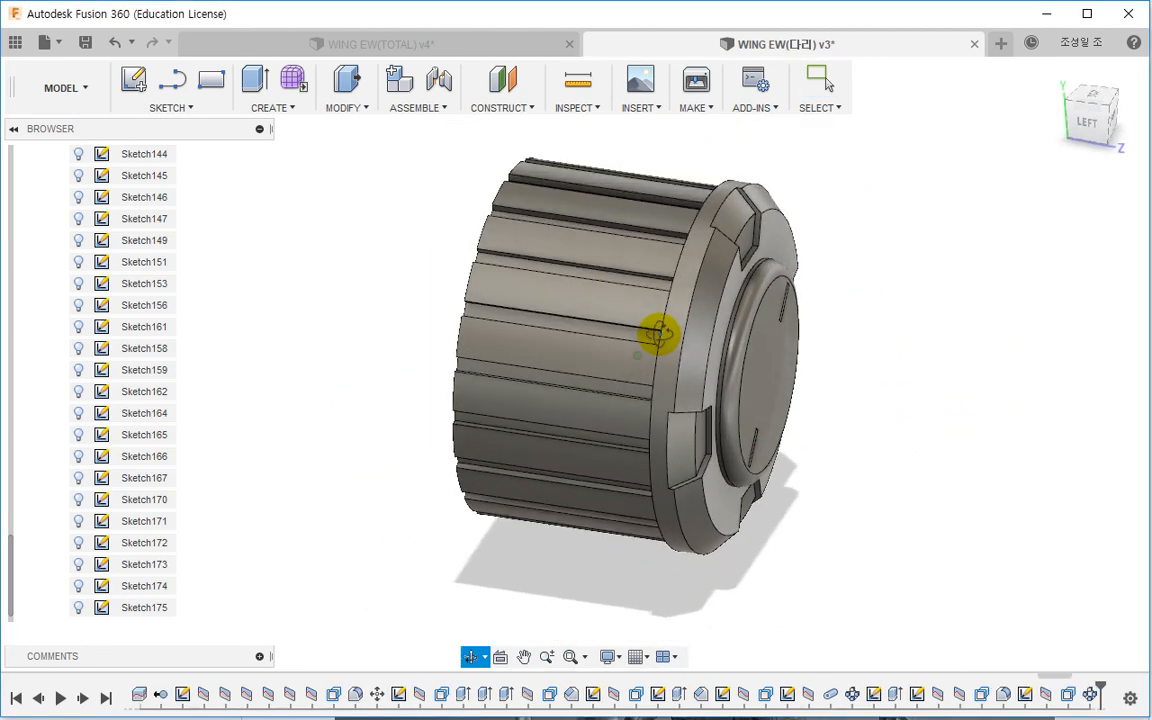
Step: Split the grooved cylinder body in two with the XY origin plane as the splitting tool
left_click(343, 108)
left_click(362, 324)
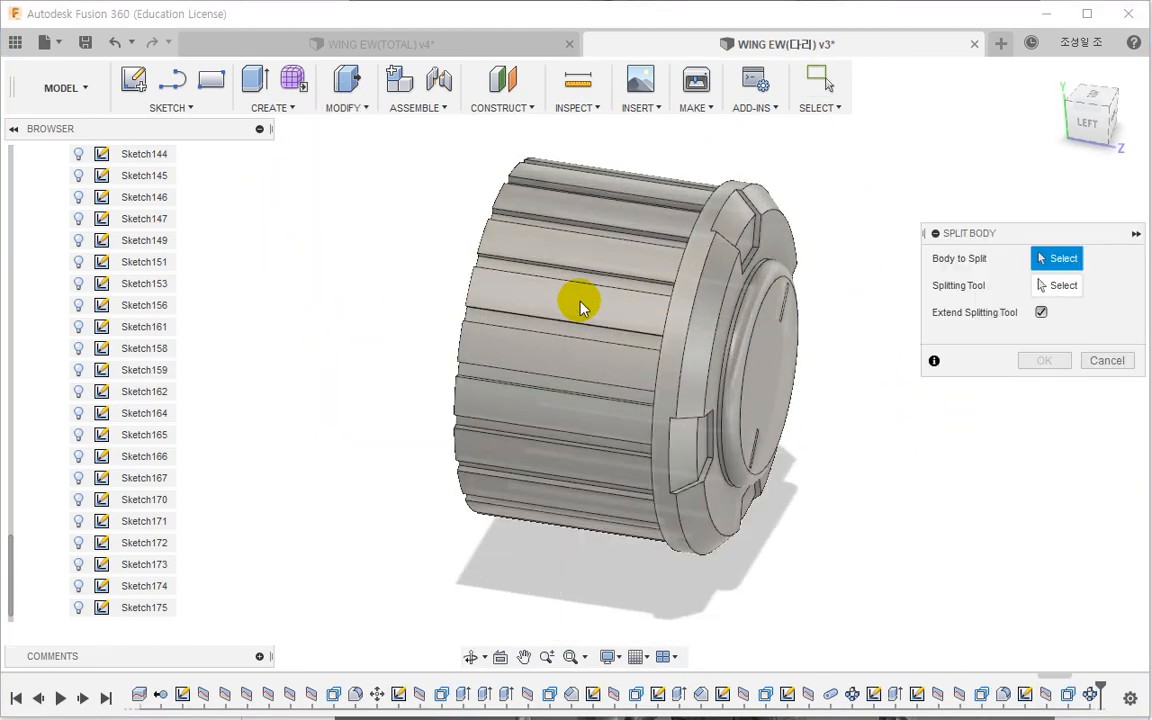
left_click(617, 309)
left_click(1042, 285)
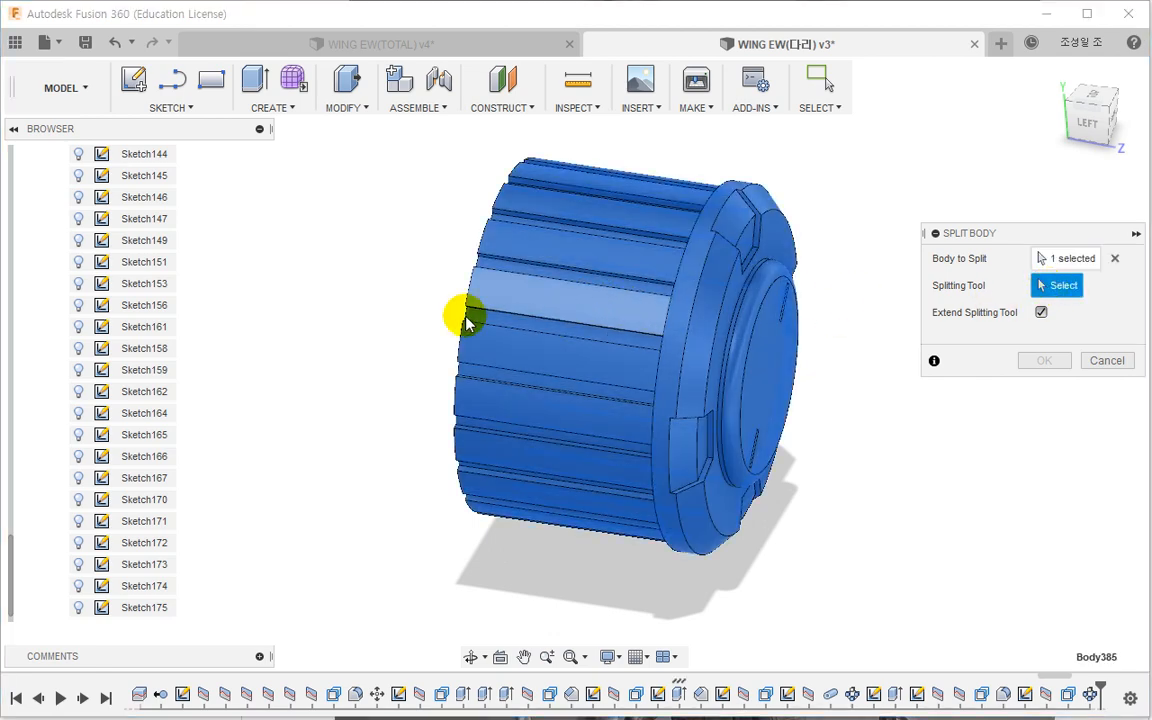
left_click(12, 157)
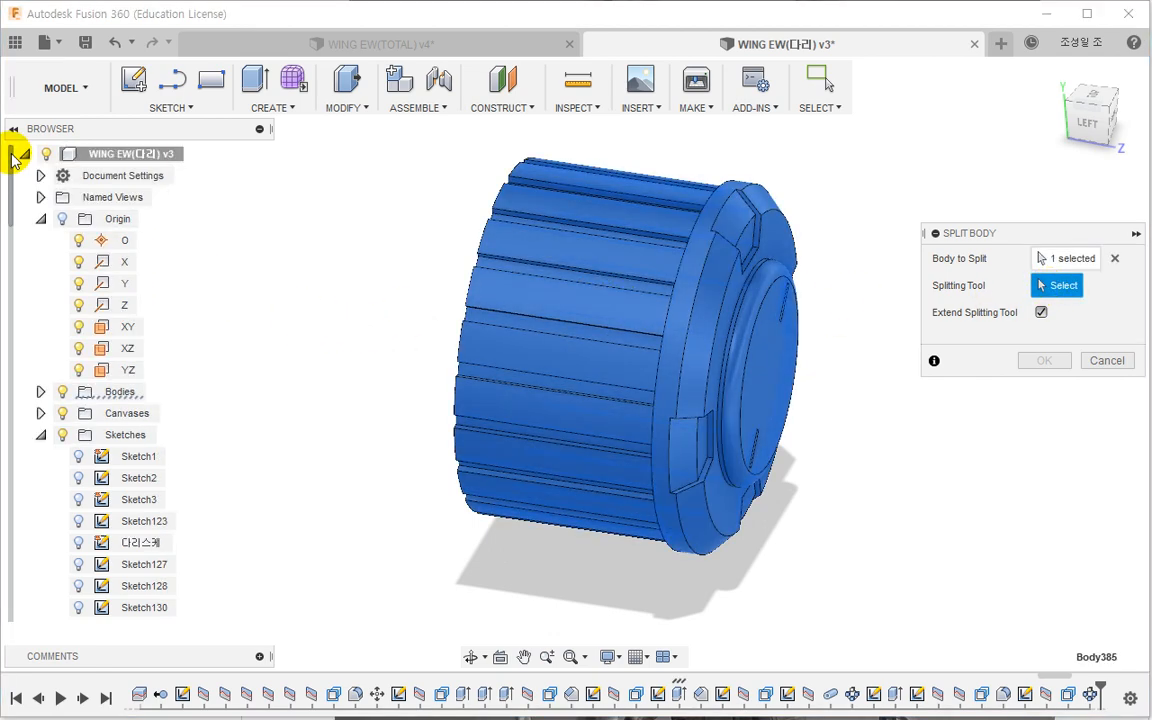
left_click(128, 326)
left_click(1022, 334)
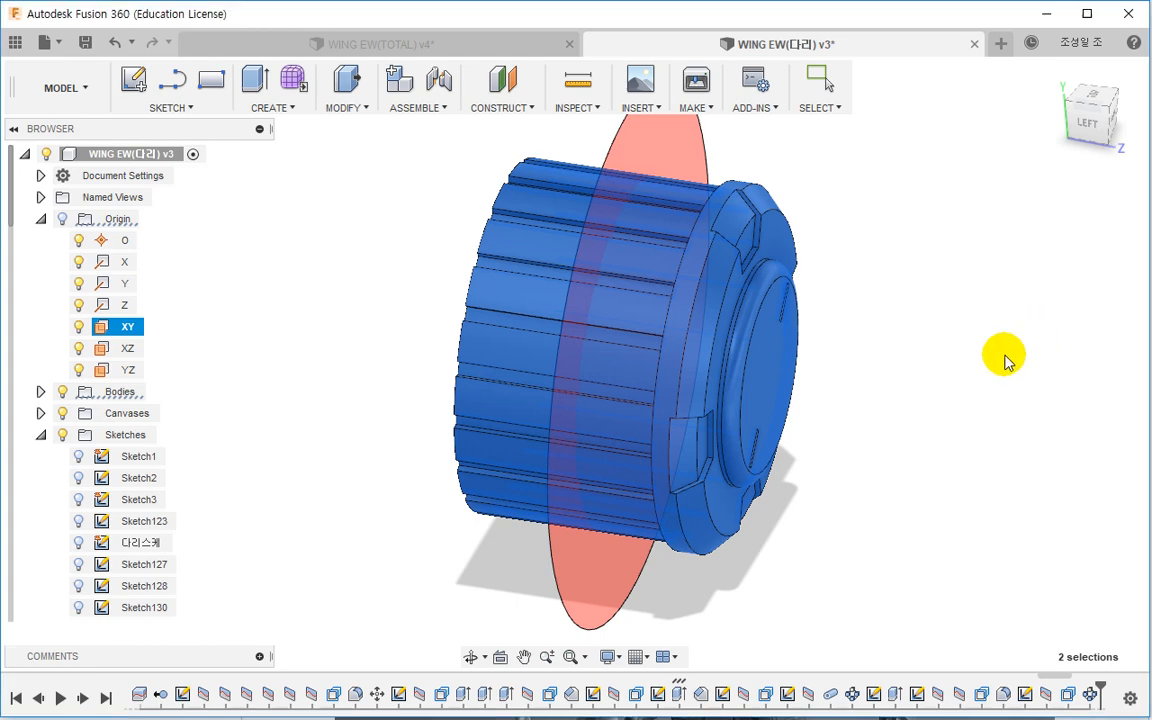
Step: Locate the plain rear half of the split cylinder among the bodies and remove it
left_click(545, 301)
right_click(545, 301)
left_click(522, 553)
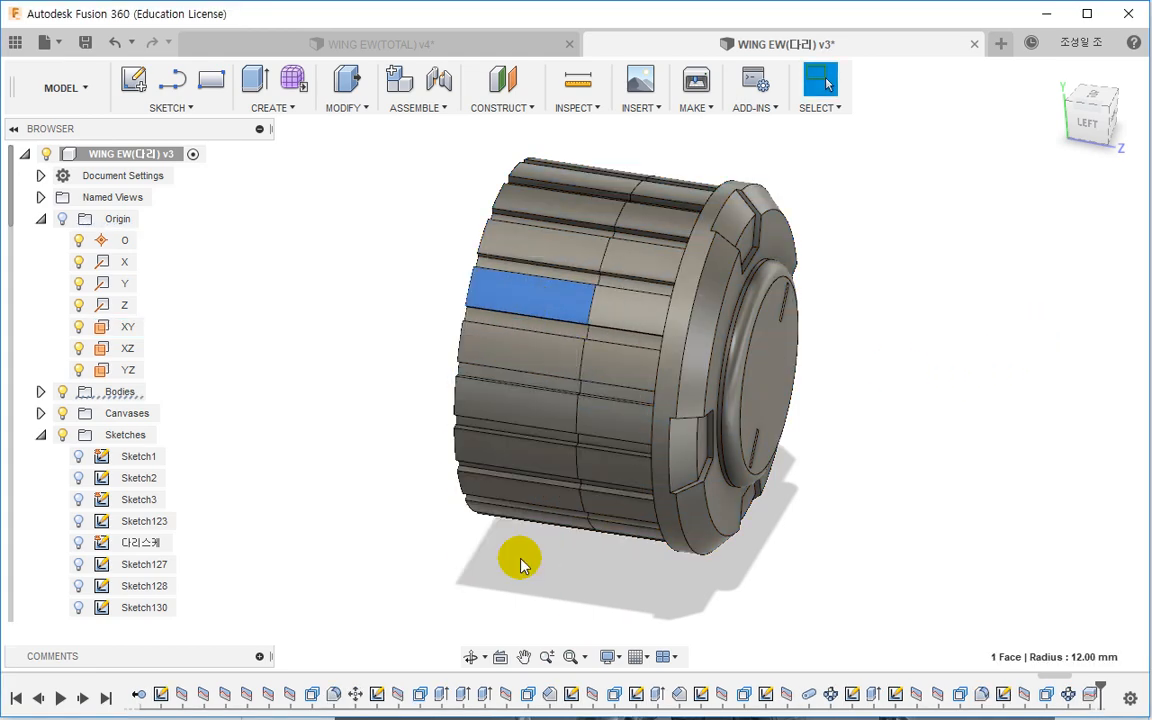
right_click(105, 586)
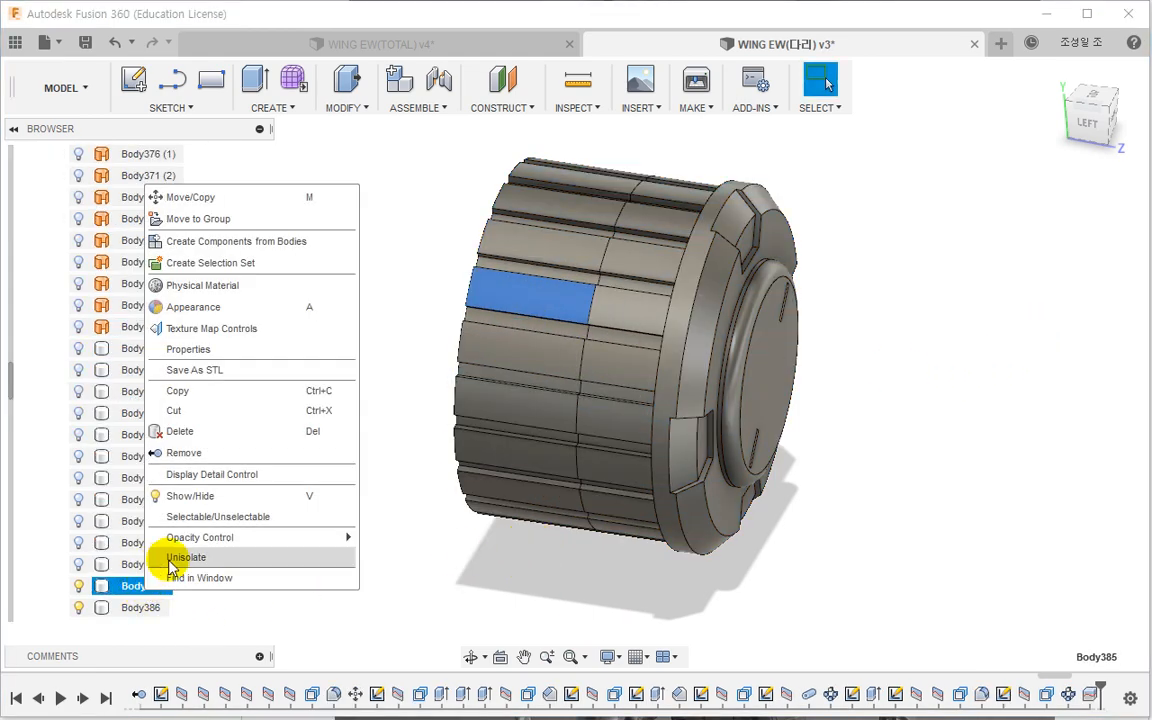
left_click(180, 456)
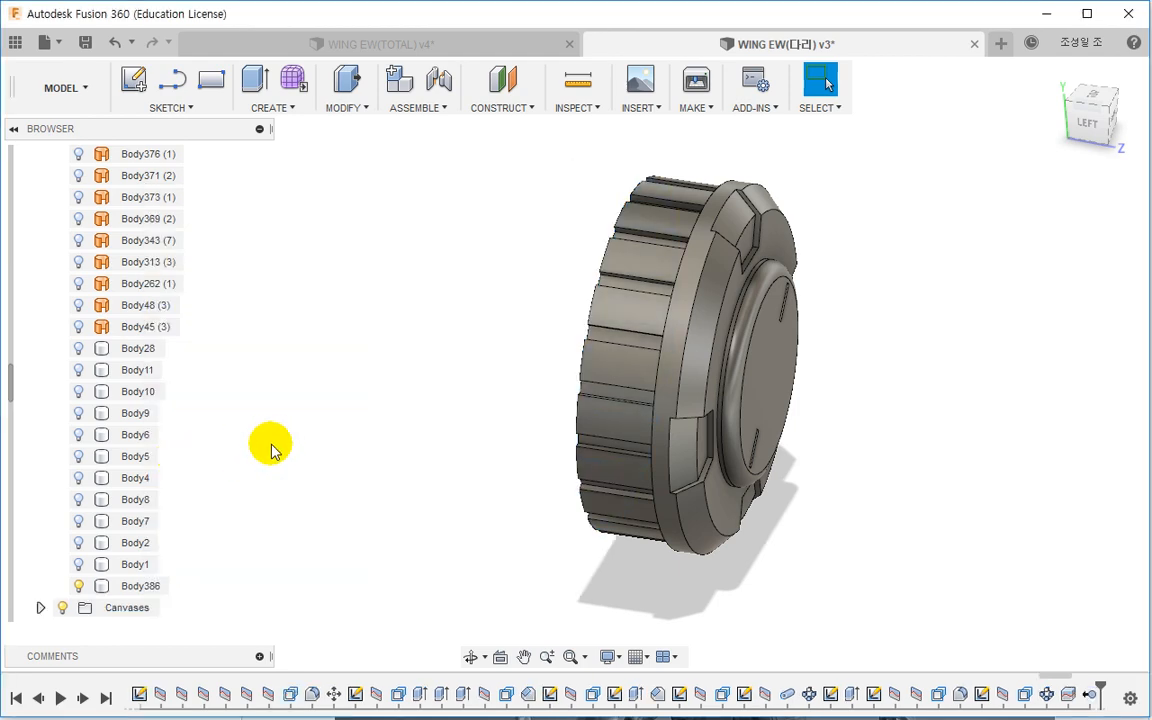
Step: Mirror the remaining front half of the cylinder about its flat cut face
left_click(347, 105)
left_click(265, 499)
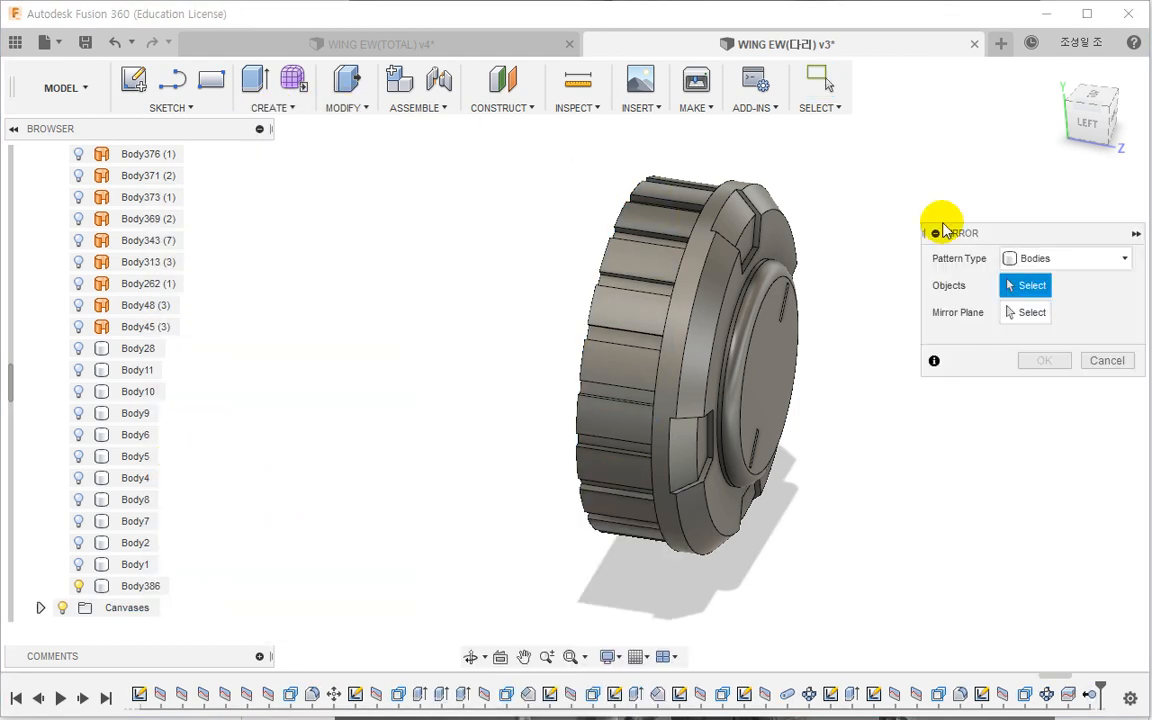
left_click(684, 311)
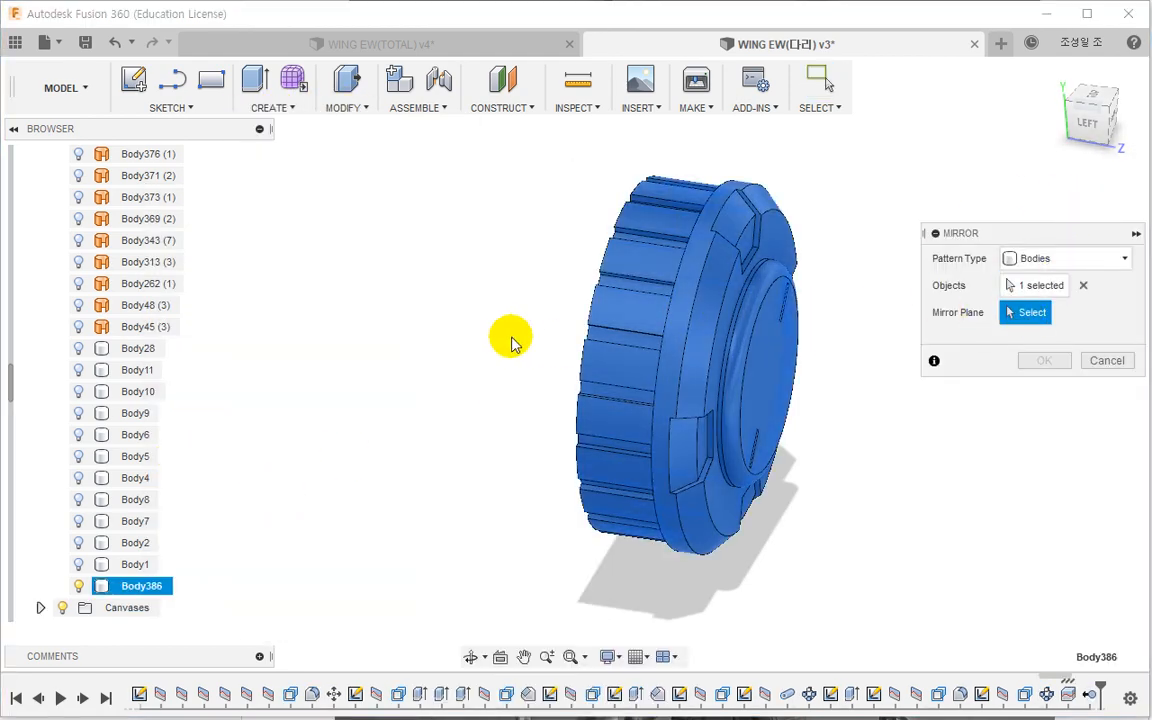
middle_click_drag(511, 343, 585, 375, "shift")
left_click(598, 362)
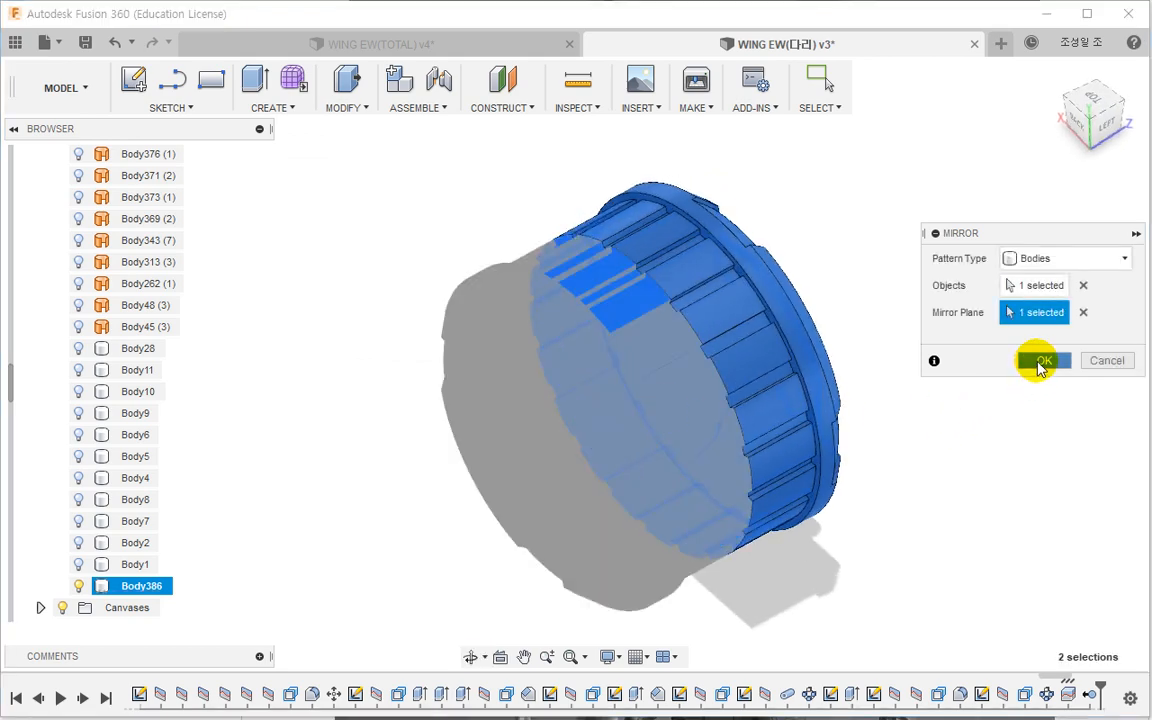
left_click(1040, 359)
middle_click_drag(959, 470, 691, 390, "shift")
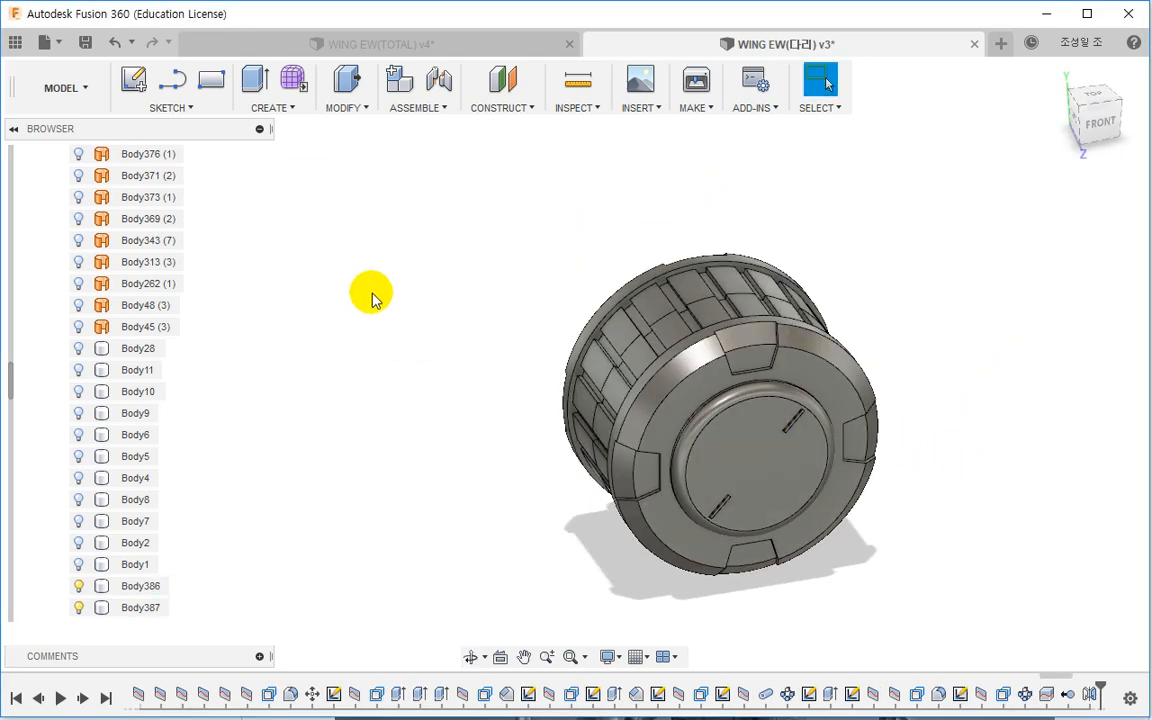
left_click(766, 444)
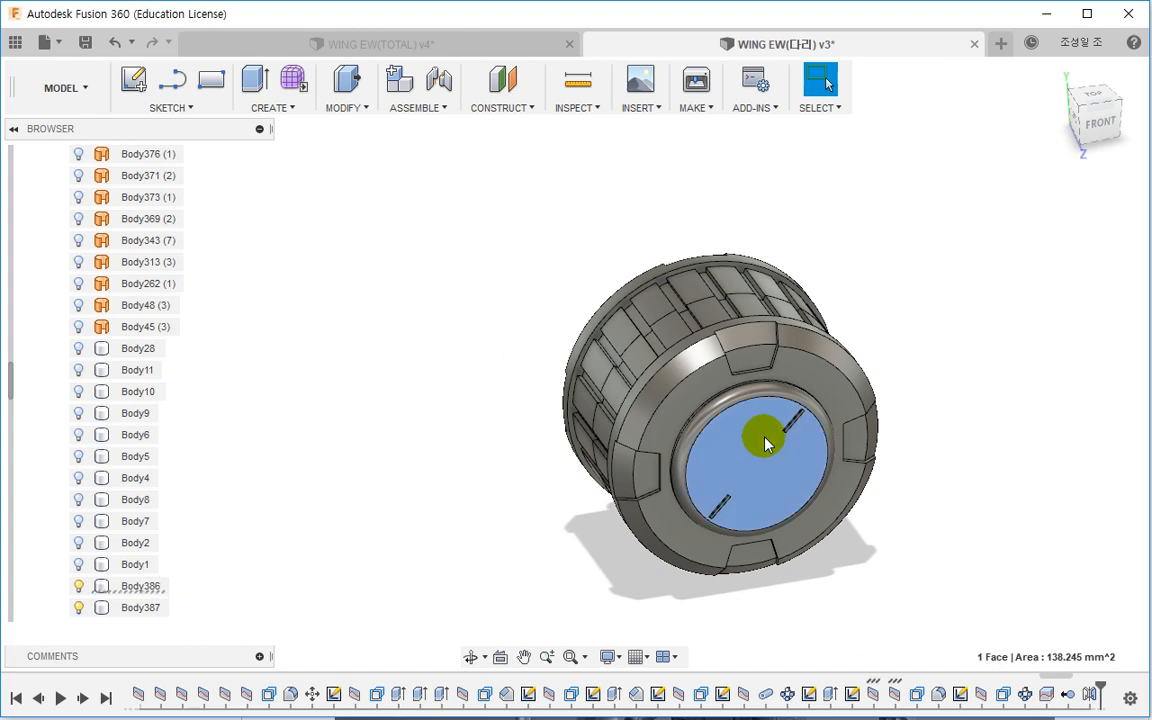
left_click(579, 560)
right_click(759, 451)
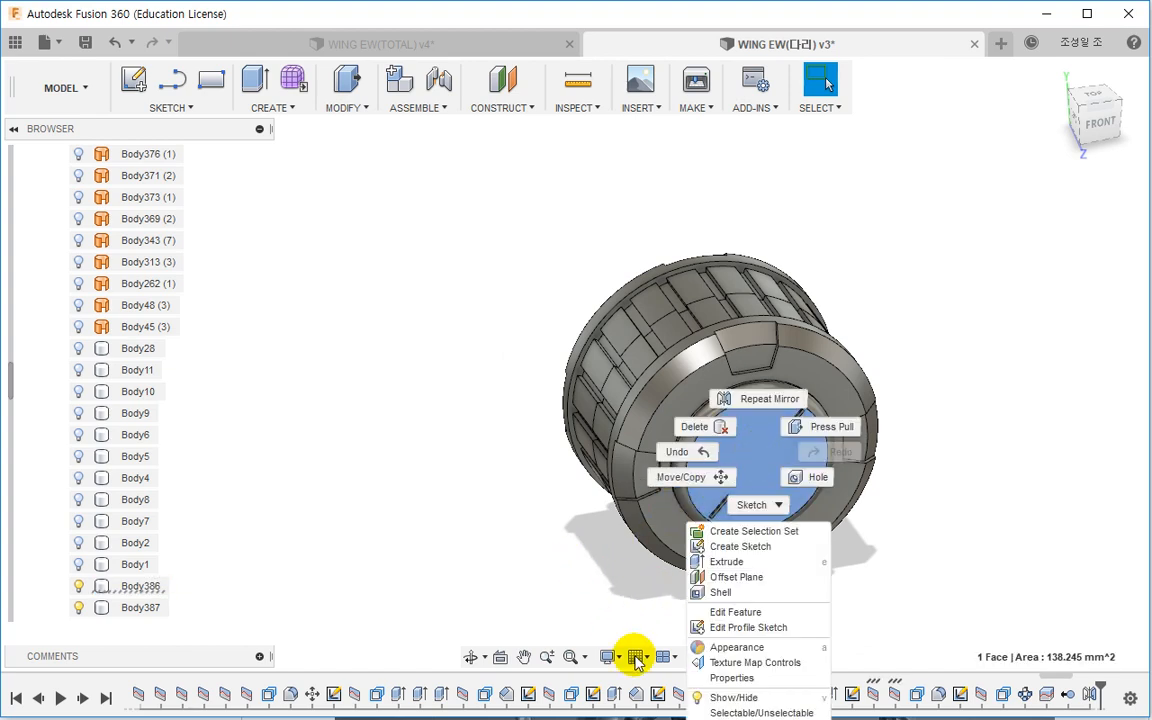
right_click(726, 718)
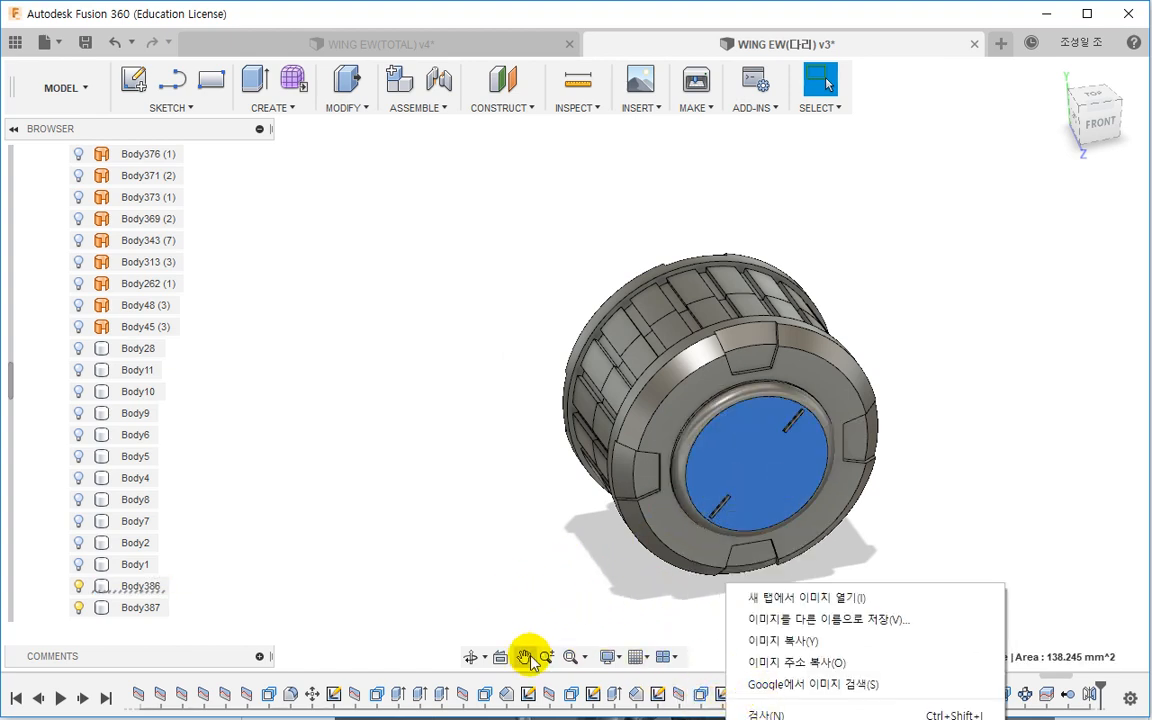
right_click(150, 586)
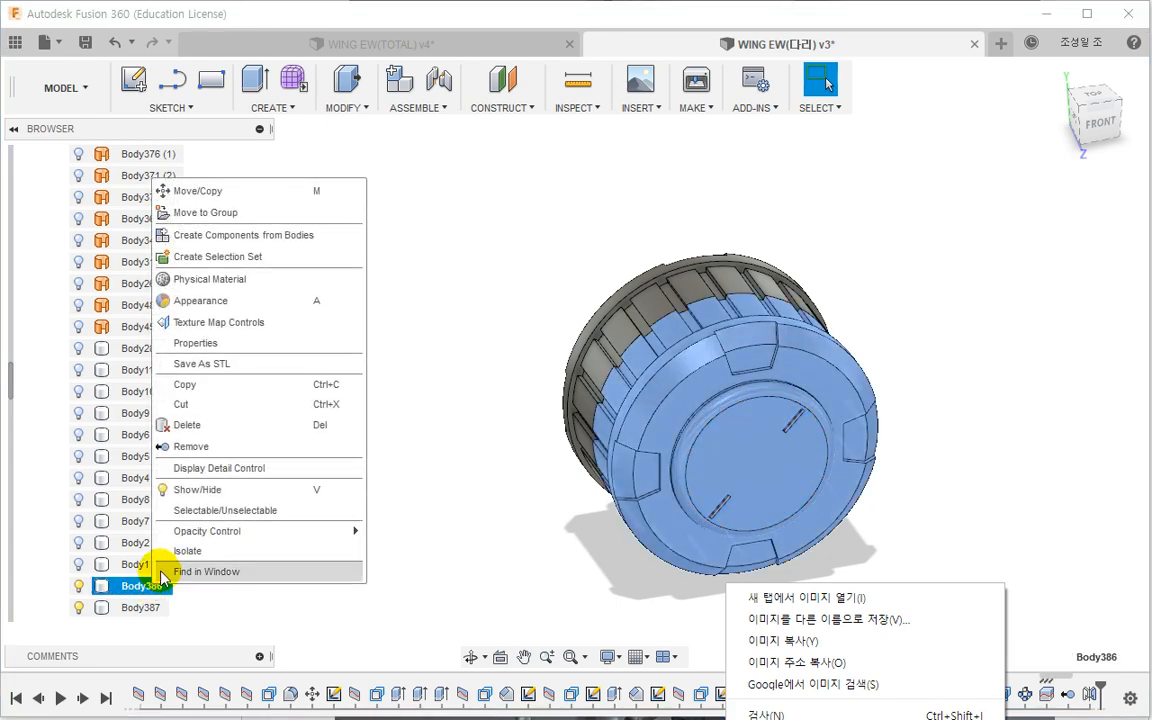
left_click(145, 608)
right_click(138, 610)
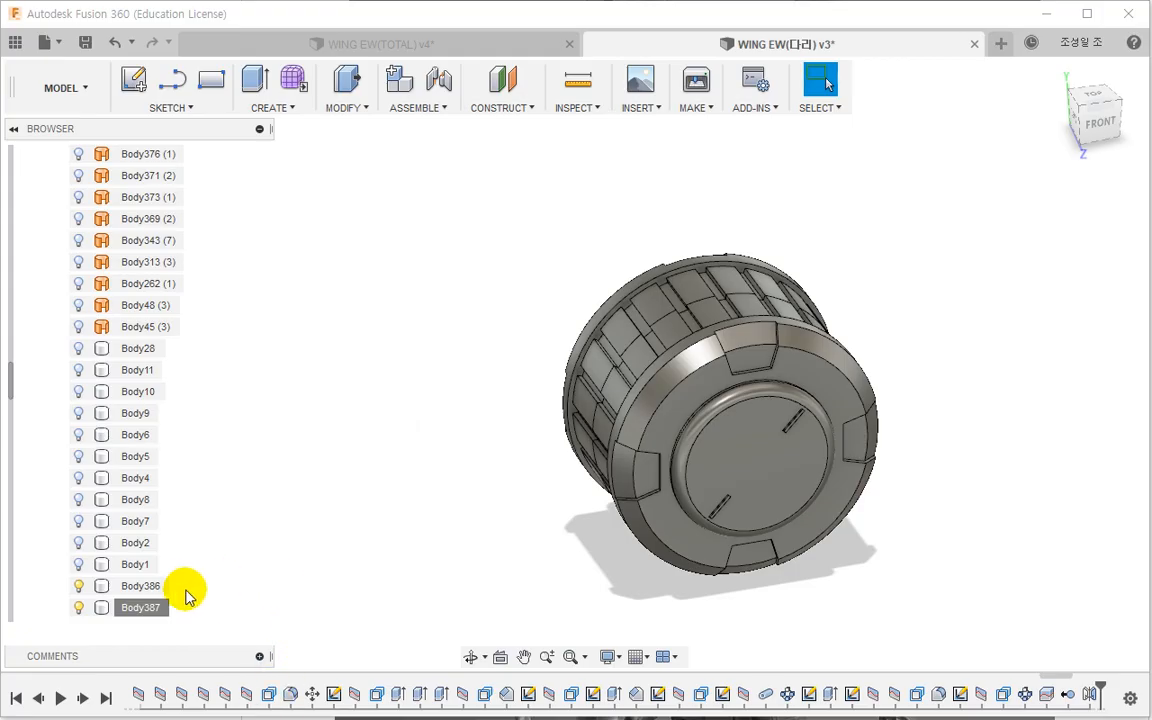
Step: Show all the hidden bodies in the range from Body259 to Body1
left_click(133, 566)
scroll(12, 390, "up", 10)
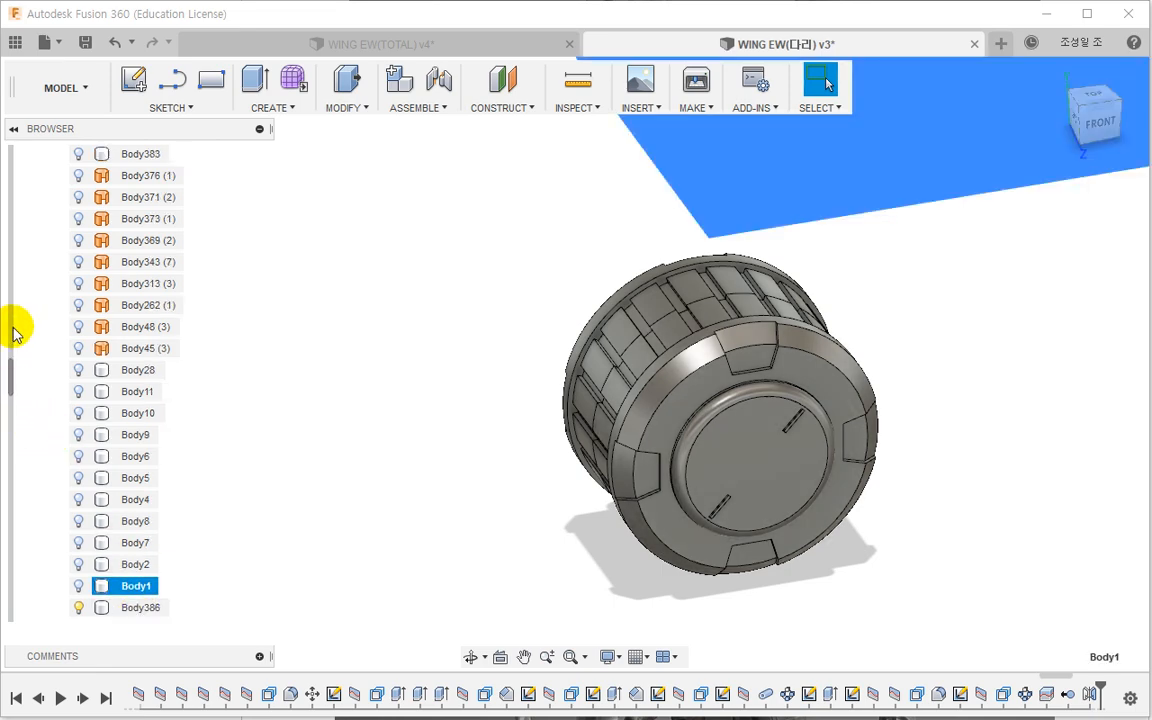
left_click(133, 414, "shift")
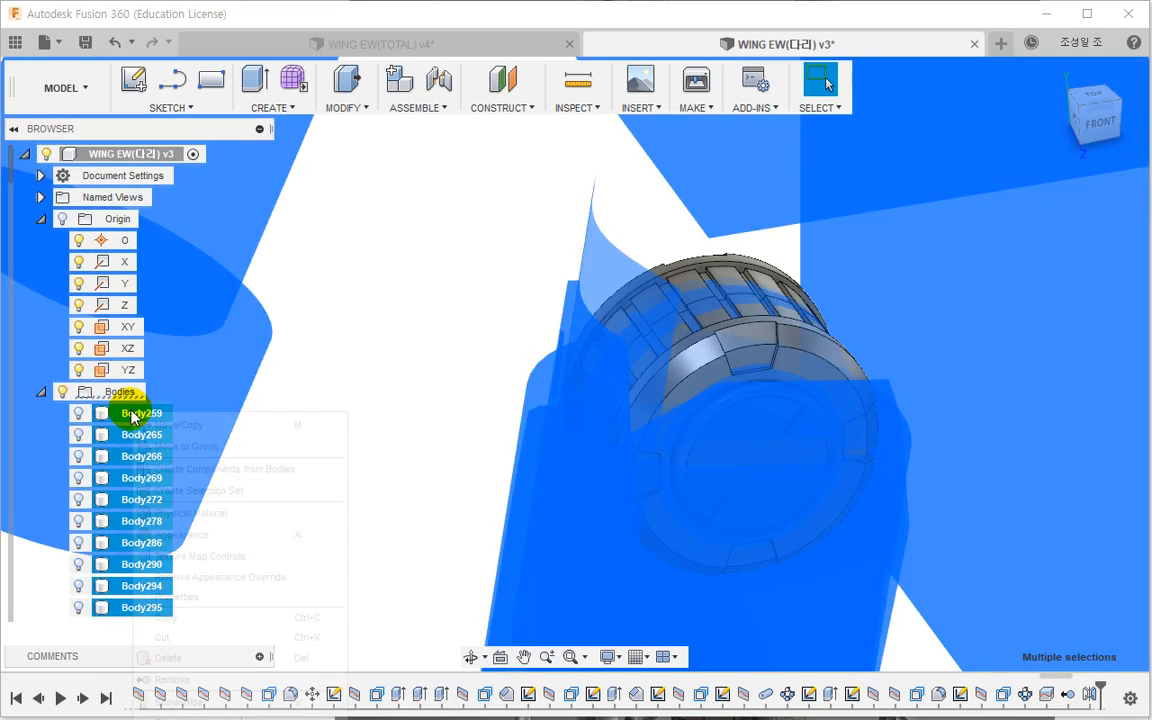
right_click(133, 414)
left_click(306, 563)
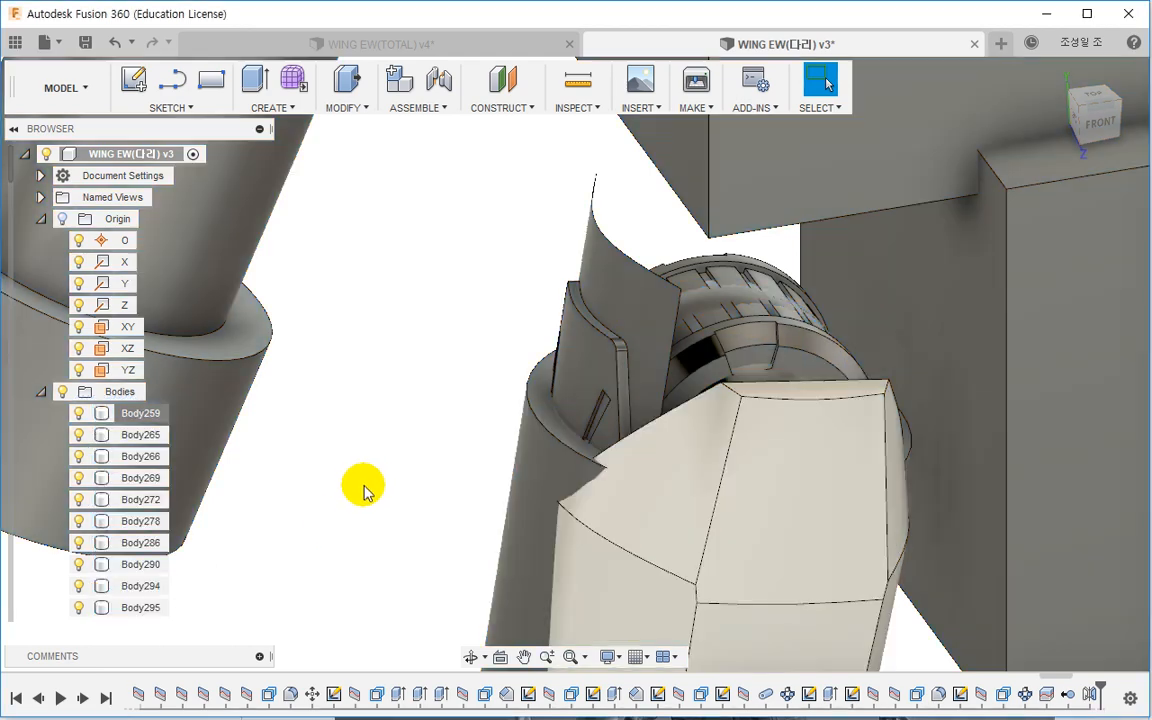
Step: Roll the design history forward to the end of the timeline
scroll(375, 478, "down", 6)
scroll(557, 272, "up", 3)
middle_click_drag(557, 272, 490, 265, "shift")
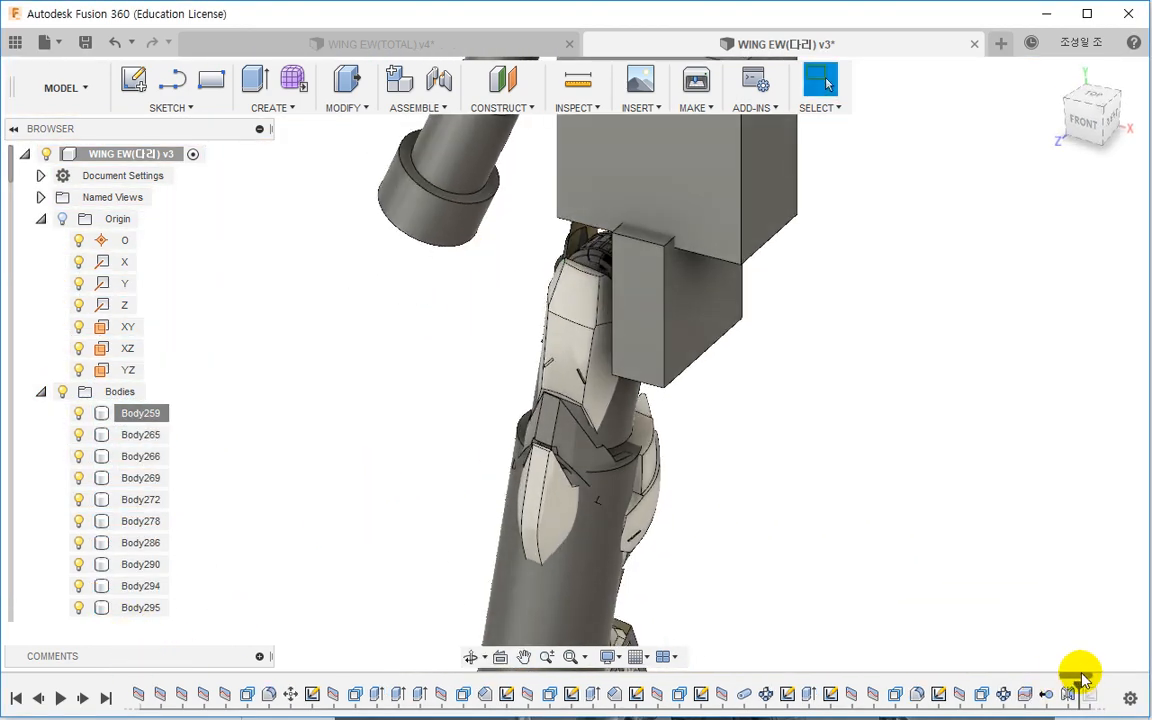
left_click_drag(1080, 675, 1135, 675)
left_click_drag(648, 688, 712, 692)
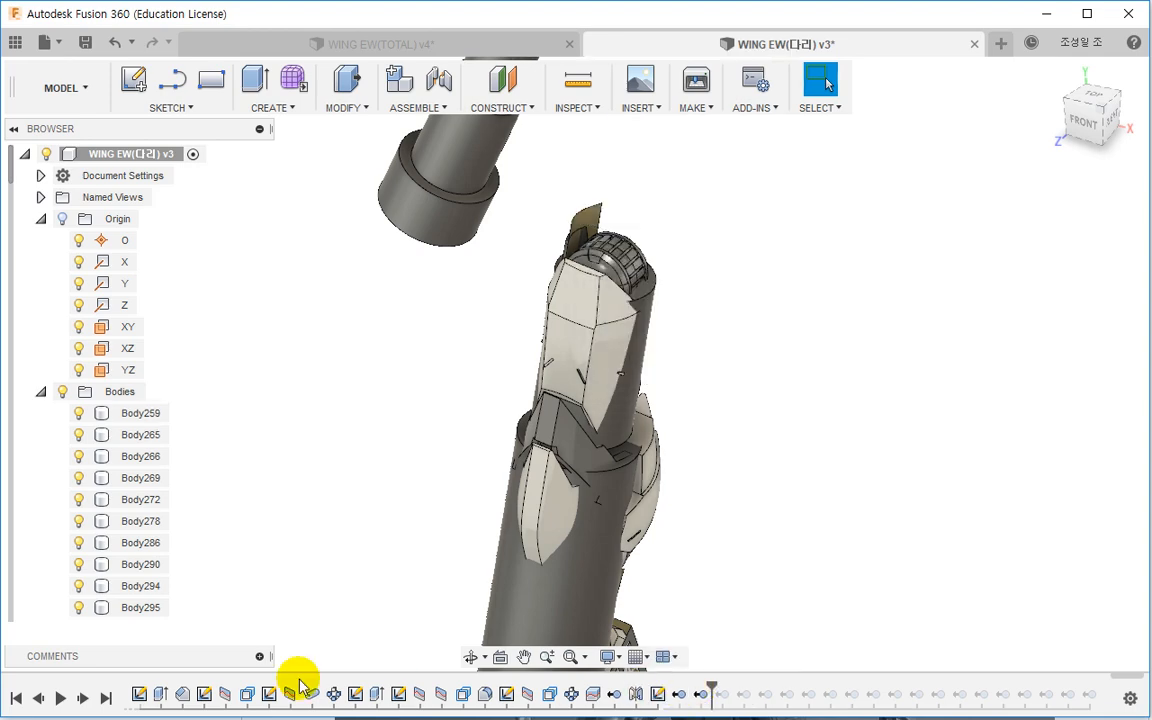
left_click(105, 698)
Step: Start a new sketch on the YZ origin plane
middle_click_drag(481, 394, 446, 486)
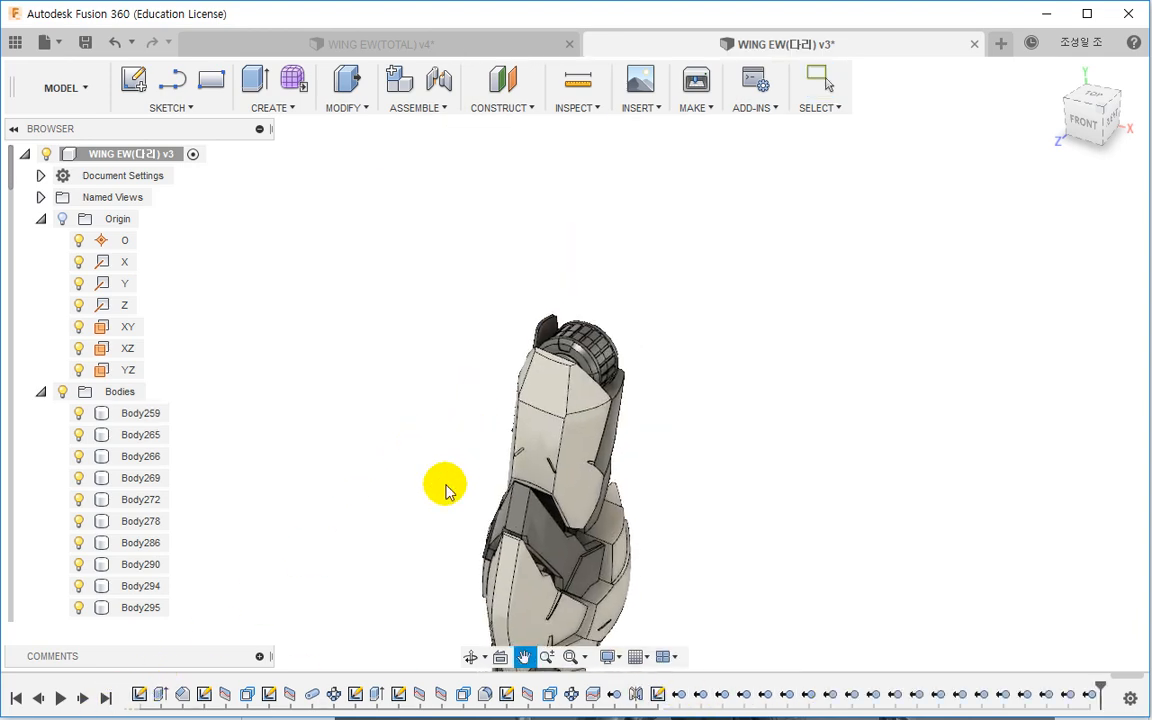
middle_click_drag(577, 378, 522, 395, "shift")
scroll(628, 343, "up", 4)
middle_click_drag(643, 336, 657, 218, "shift")
scroll(647, 212, "up", 4)
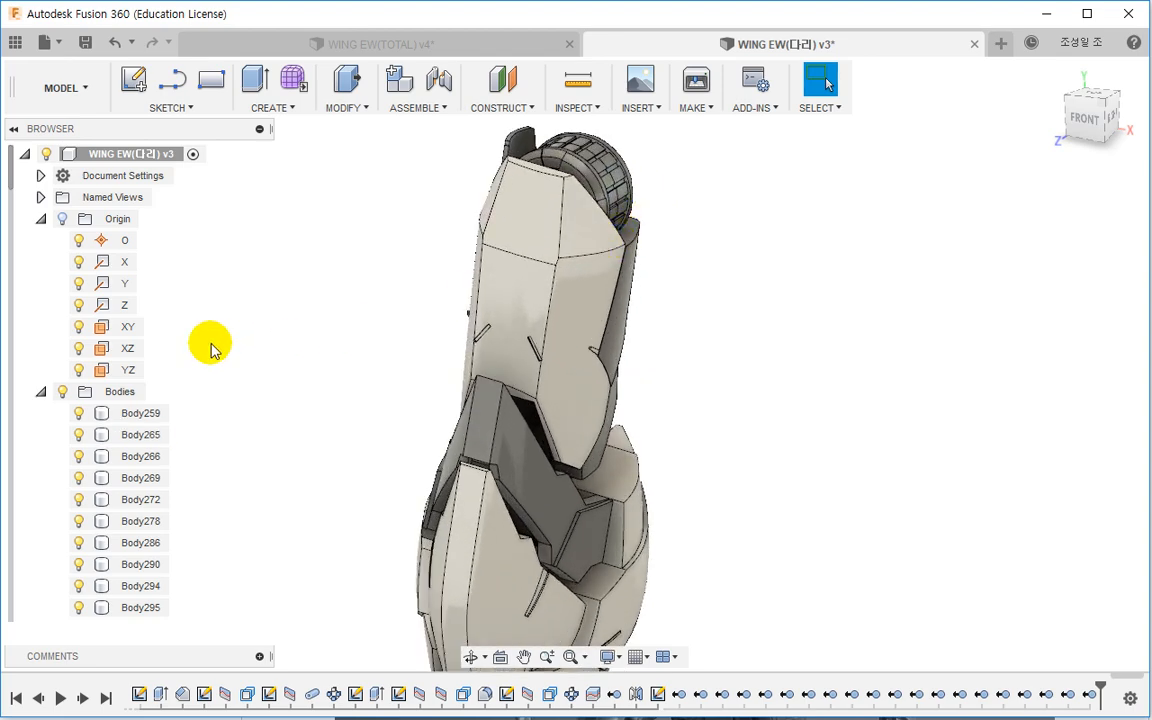
left_click(130, 329)
right_click(128, 372)
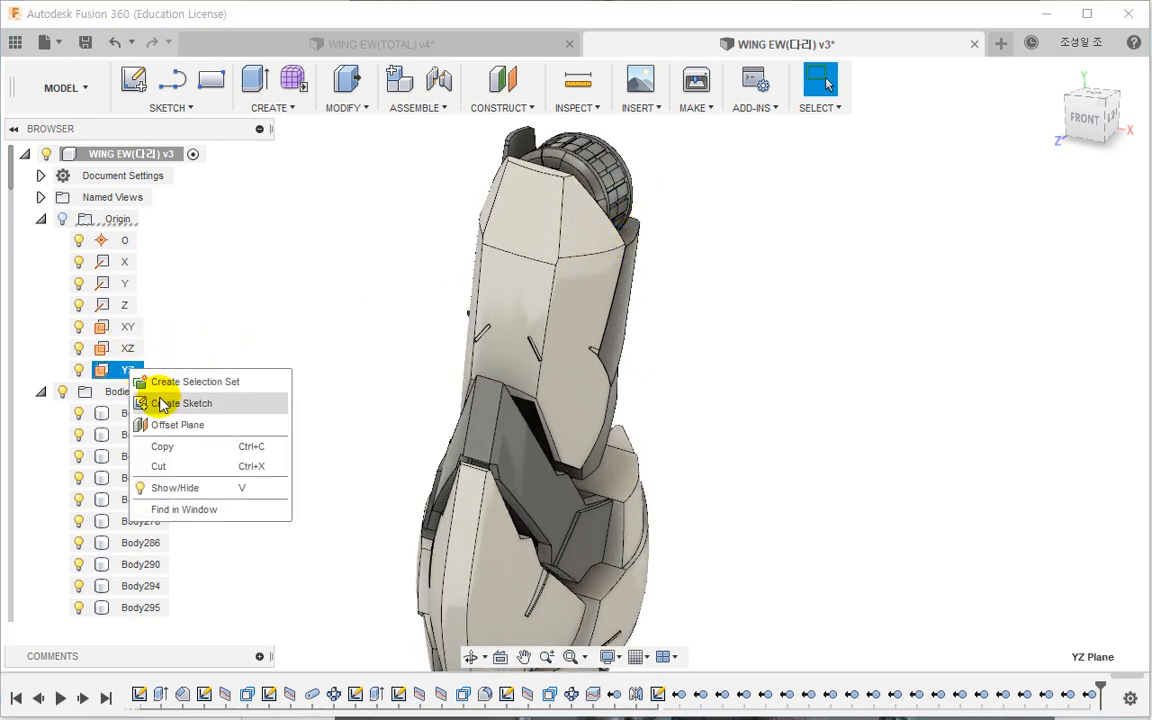
left_click(160, 400)
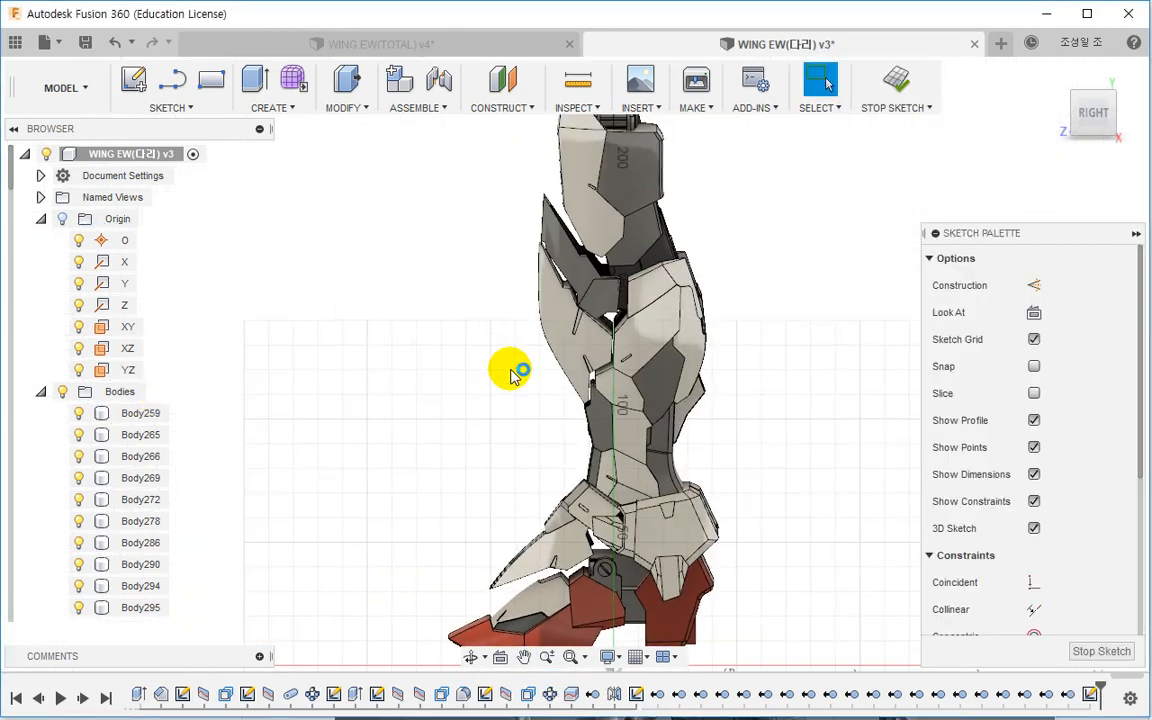
Step: Sketch a horizontal line about 8.1 mm long from the midpoint of the notch edge to the hip joint cylinder's centre seam
scroll(550, 420, "up", 10)
scroll(595, 387, "up", 8)
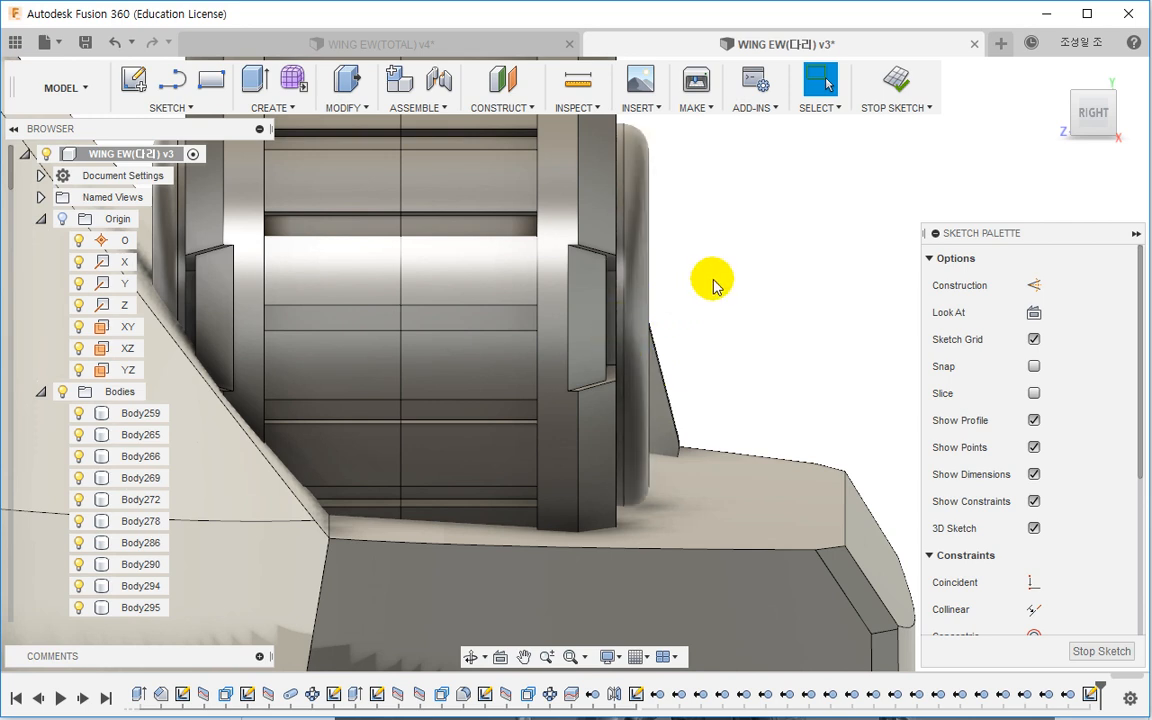
key("l")
left_click(608, 322)
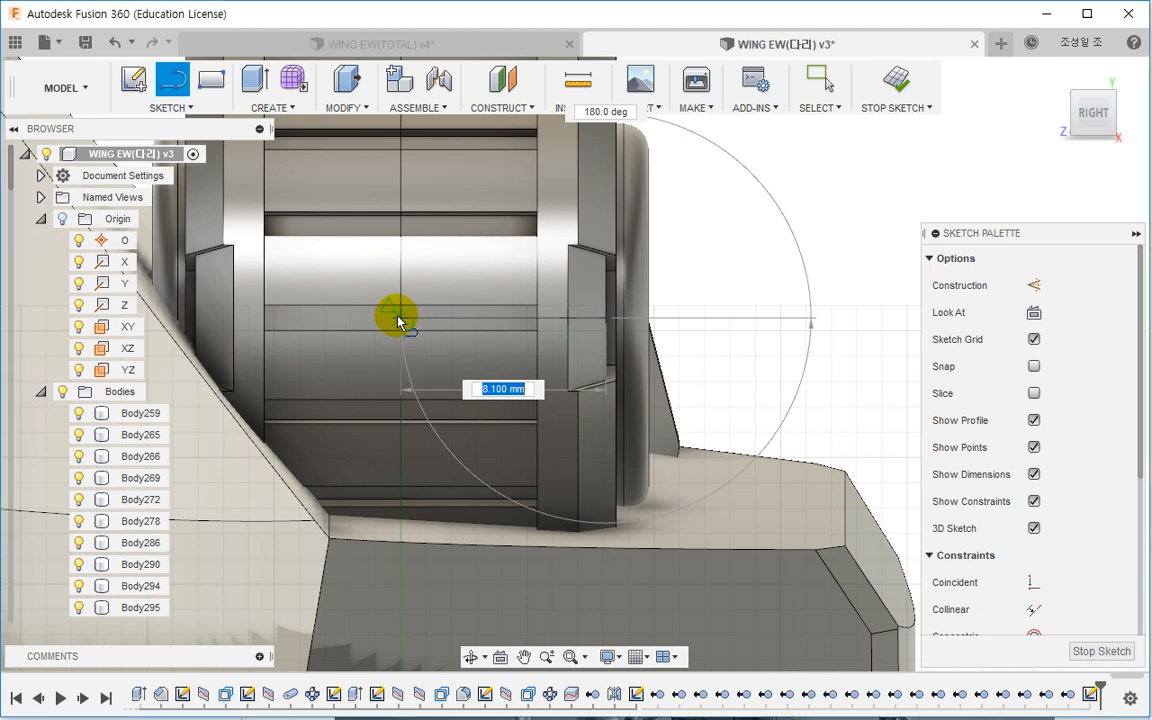
left_click(396, 322)
key("Escape")
Step: Draw a 12 mm diameter circle centred on the line's end at the cylinder's centre seam
scroll(392, 330, "up", 3)
key("c")
left_click(404, 316)
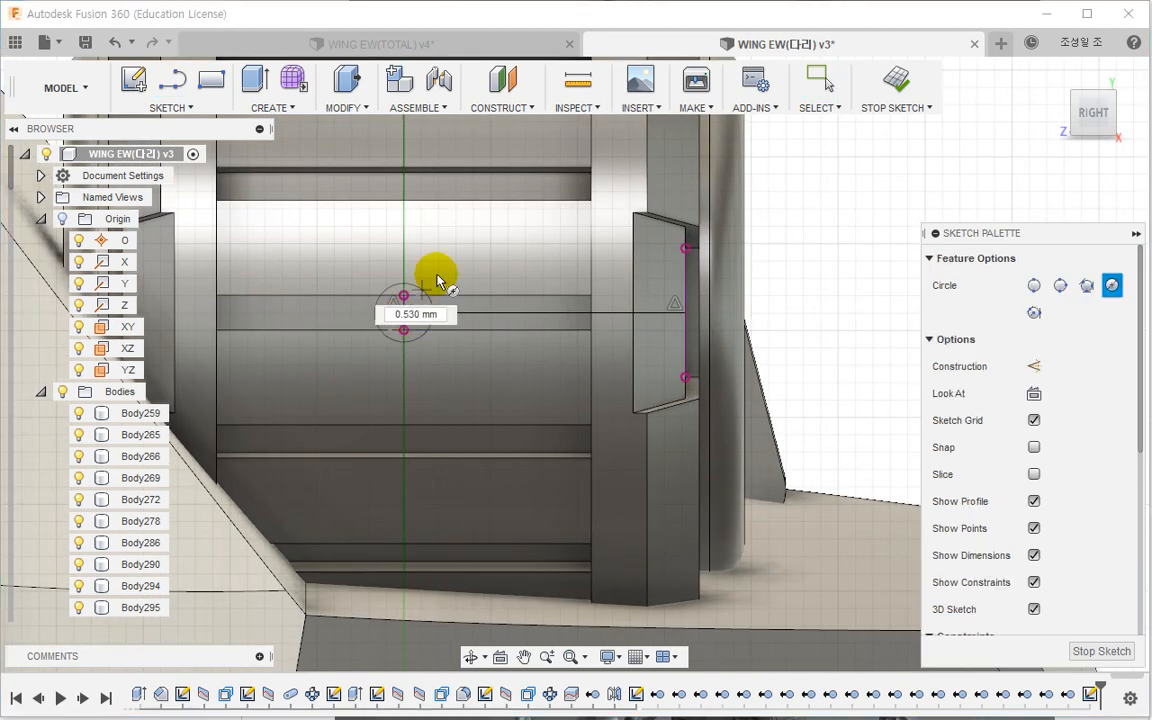
type("12")
key("Return")
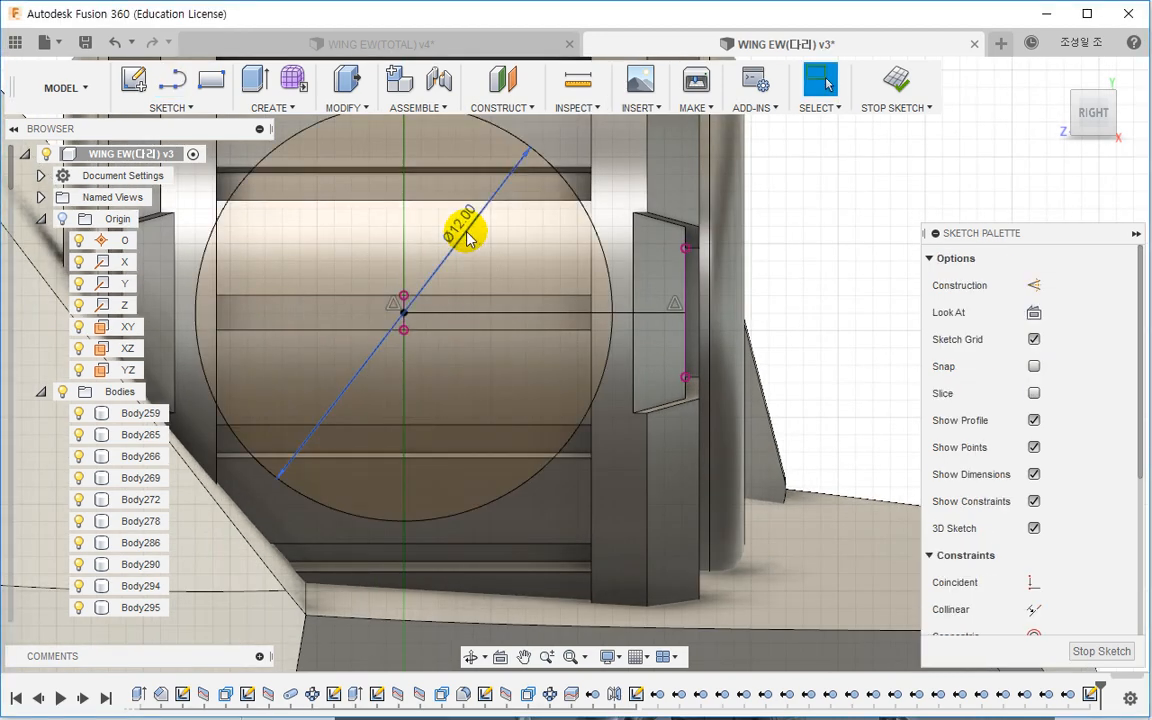
scroll(466, 238, "down", 4)
Step: Extrude the 12 mm circle -21.787 mm as a cut into the side of the hip joint cylinder
mouse_move(432, 257)
middle_mouse_down("shift")
mouse_move(368, 311)
mouse_move(452, 240)
mouse_move(440, 370)
middle_mouse_up("shift")
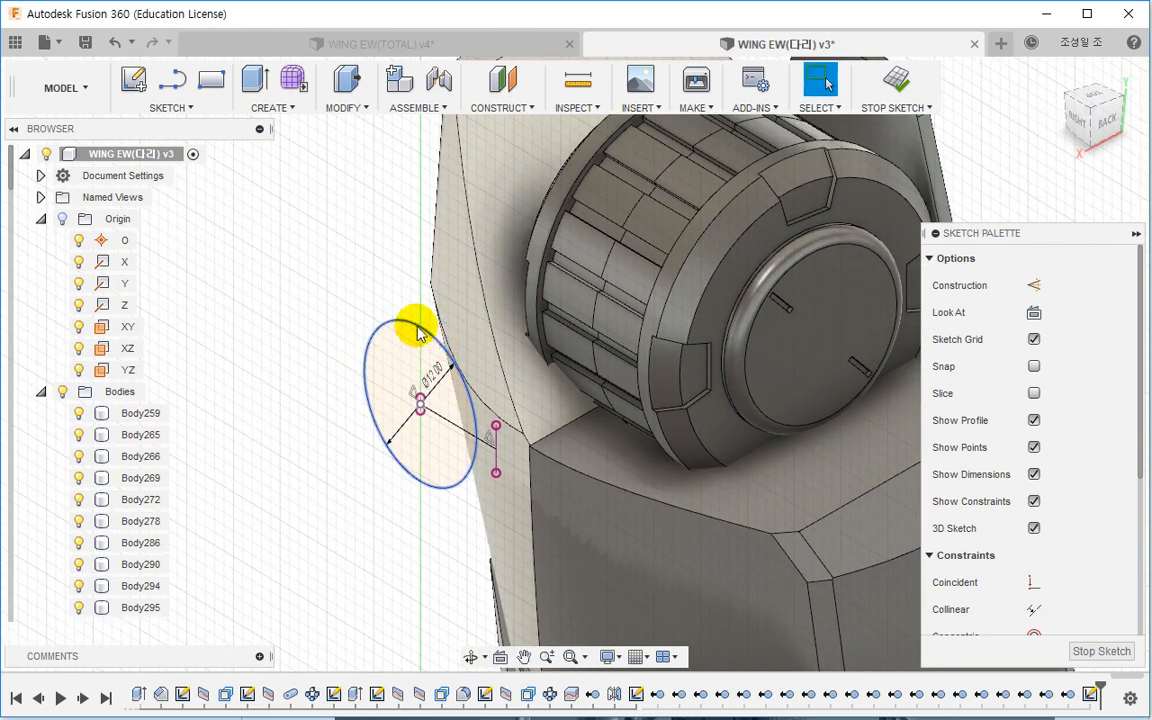
left_click(254, 79)
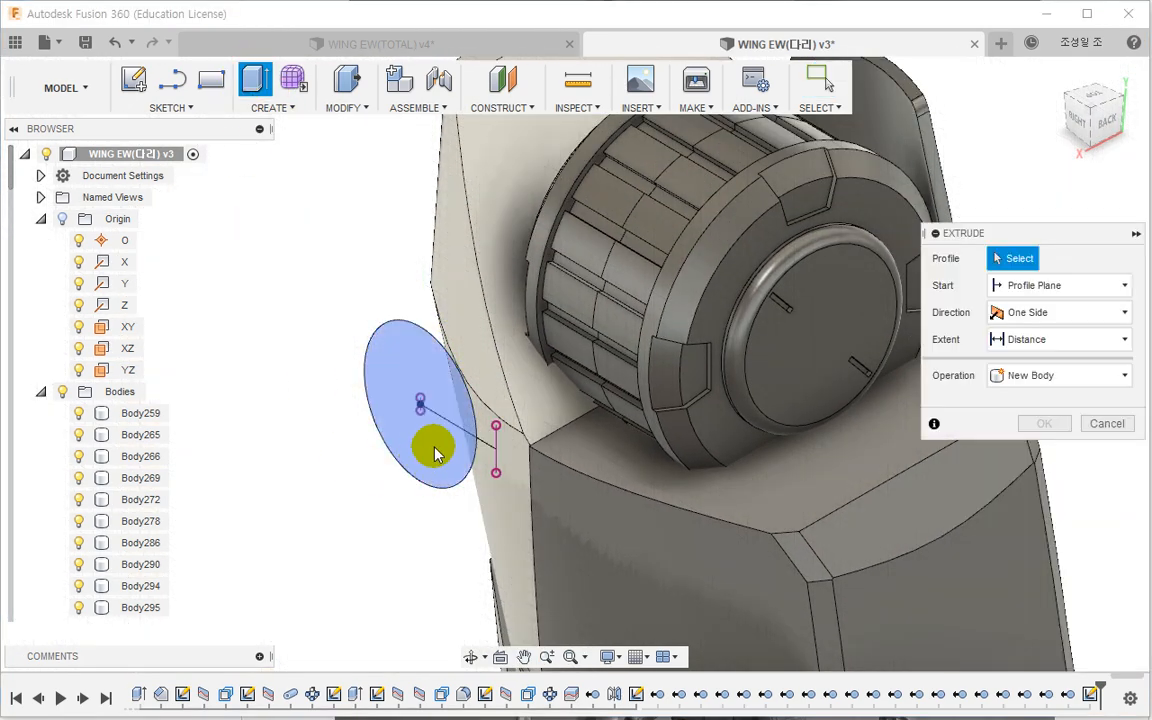
left_click(440, 395)
left_click_drag(432, 406, 526, 333)
middle_click_drag(526, 333, 631, 276, "shift")
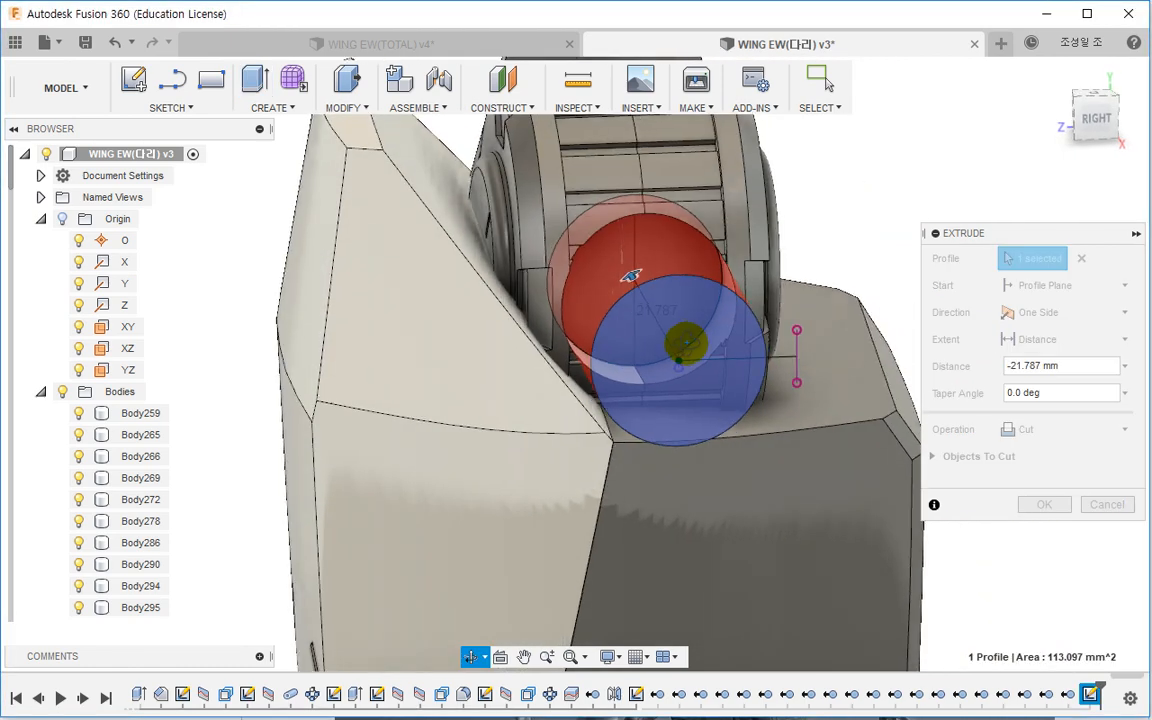
middle_click_drag(686, 343, 744, 350, "shift")
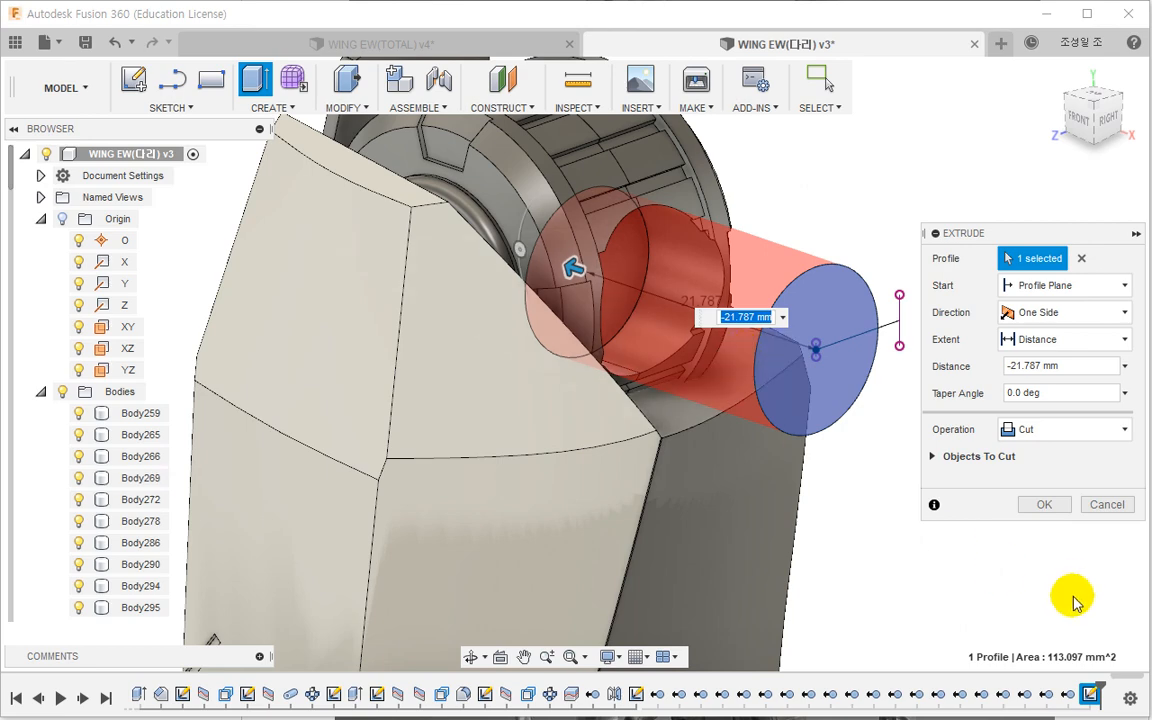
left_click(1044, 504)
scroll(975, 498, "down", 4)
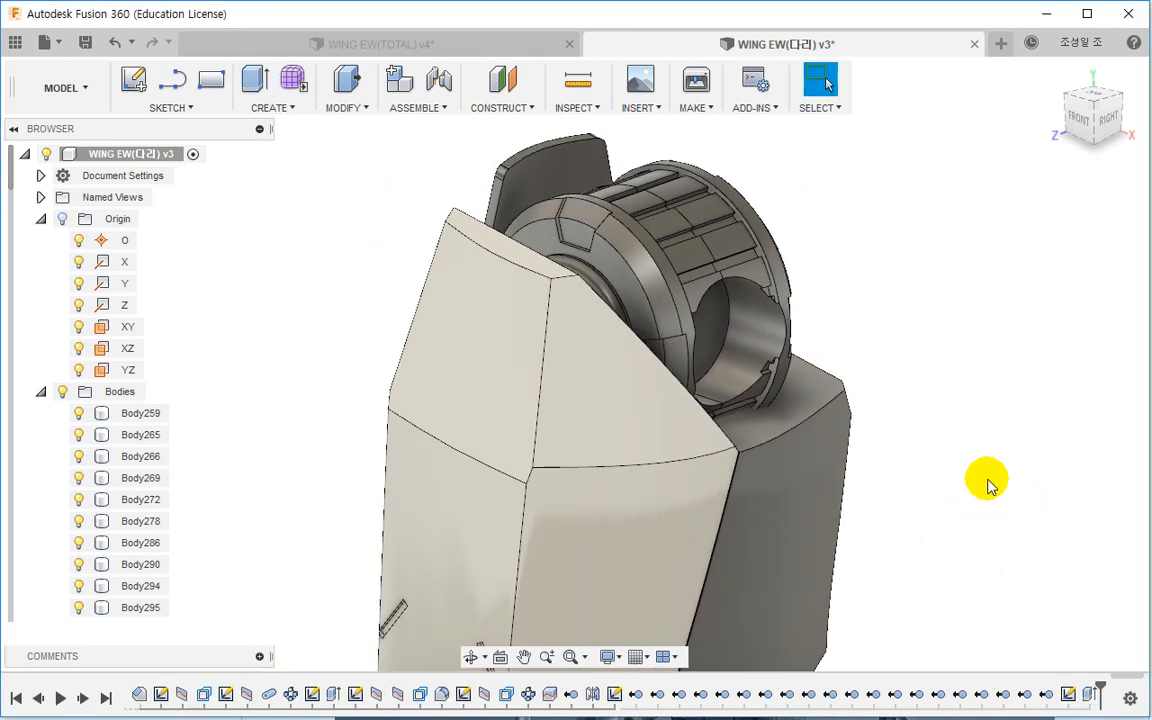
middle_click_drag(997, 445, 862, 402)
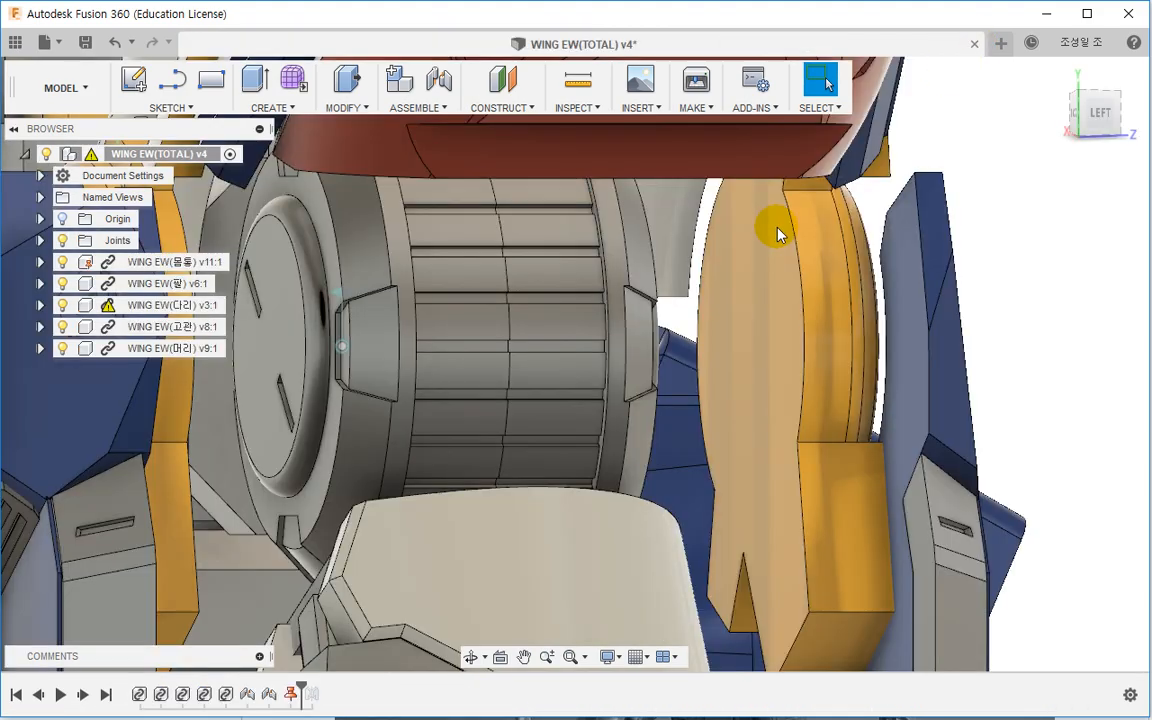
Step: In the WING EW(TOTAL) assembly, open the linked WING EW(고관) v8 pelvis component as its own document
scroll(645, 332, "down", 3)
middle_click(645, 330)
middle_click(645, 330)
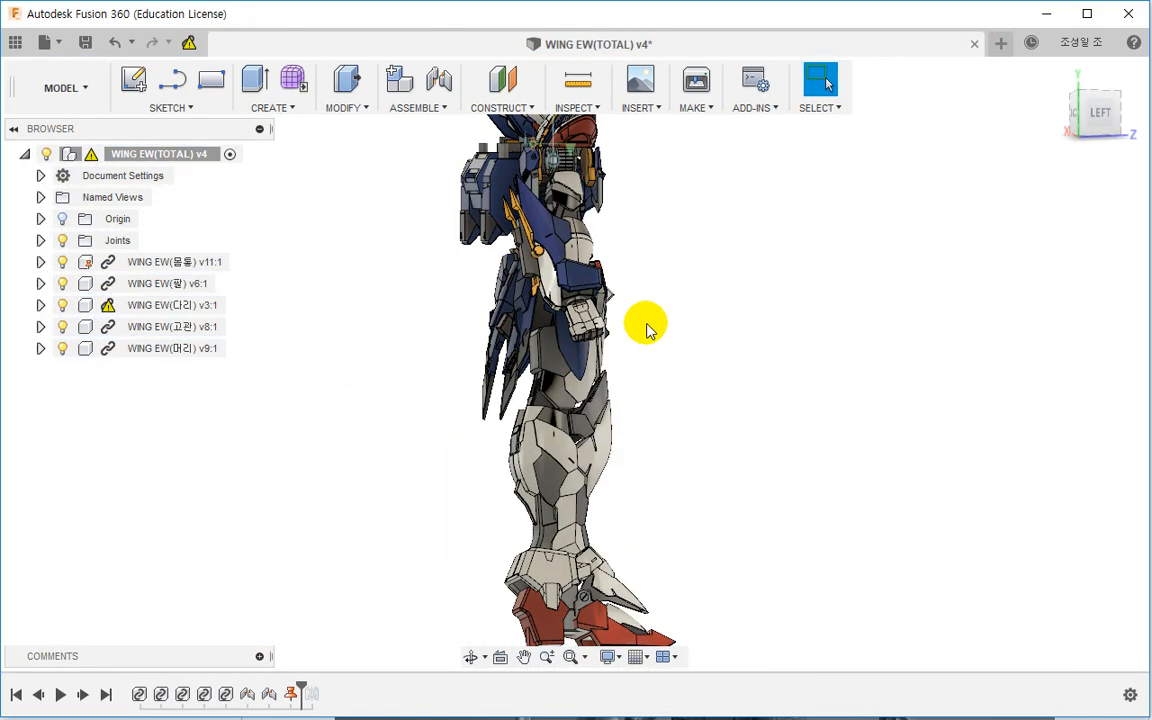
middle_click_drag(645, 332, 470, 335, "shift")
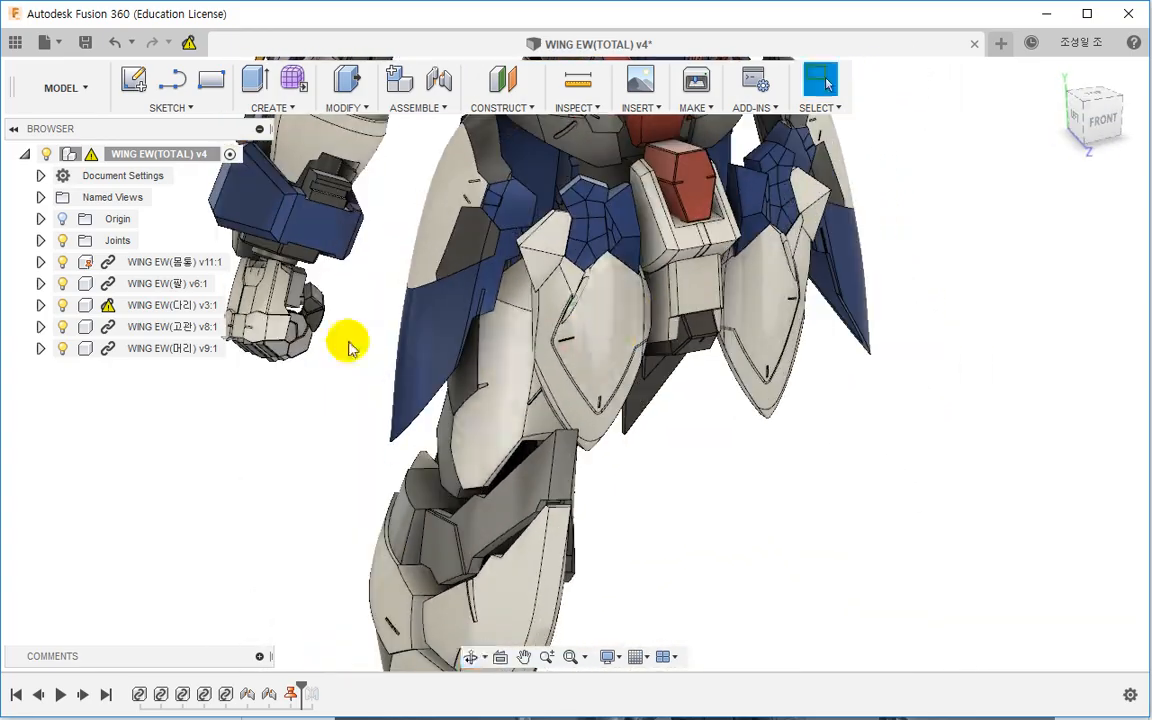
right_click(168, 331)
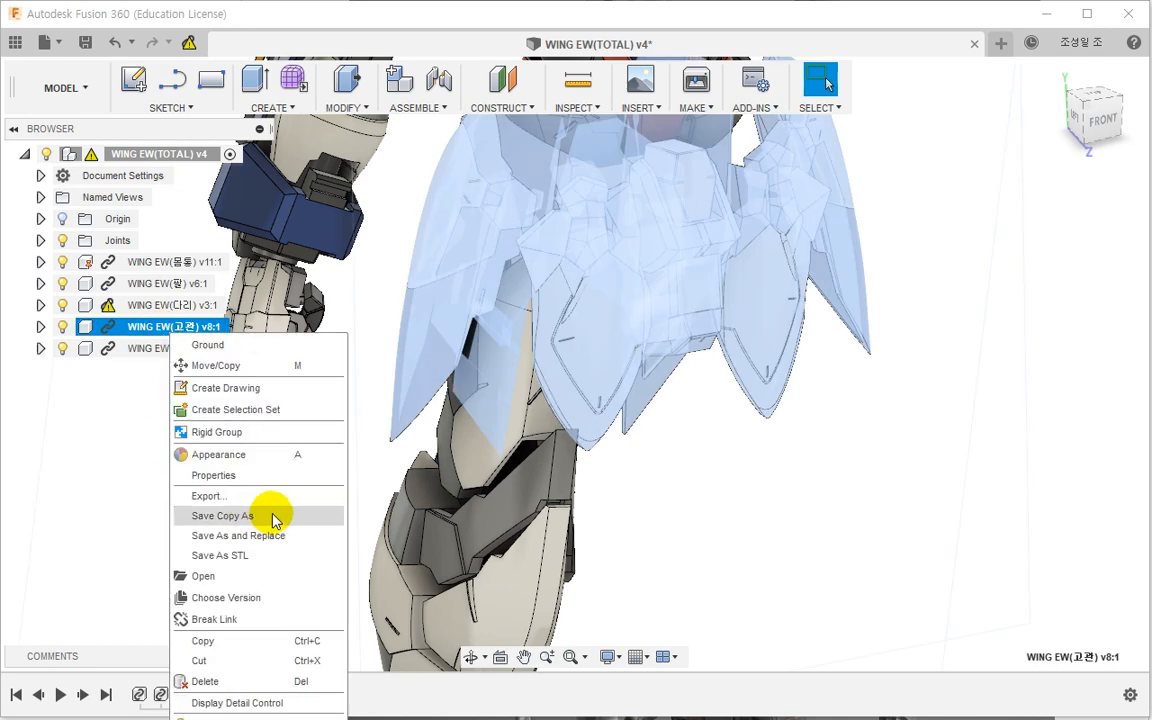
left_click(226, 576)
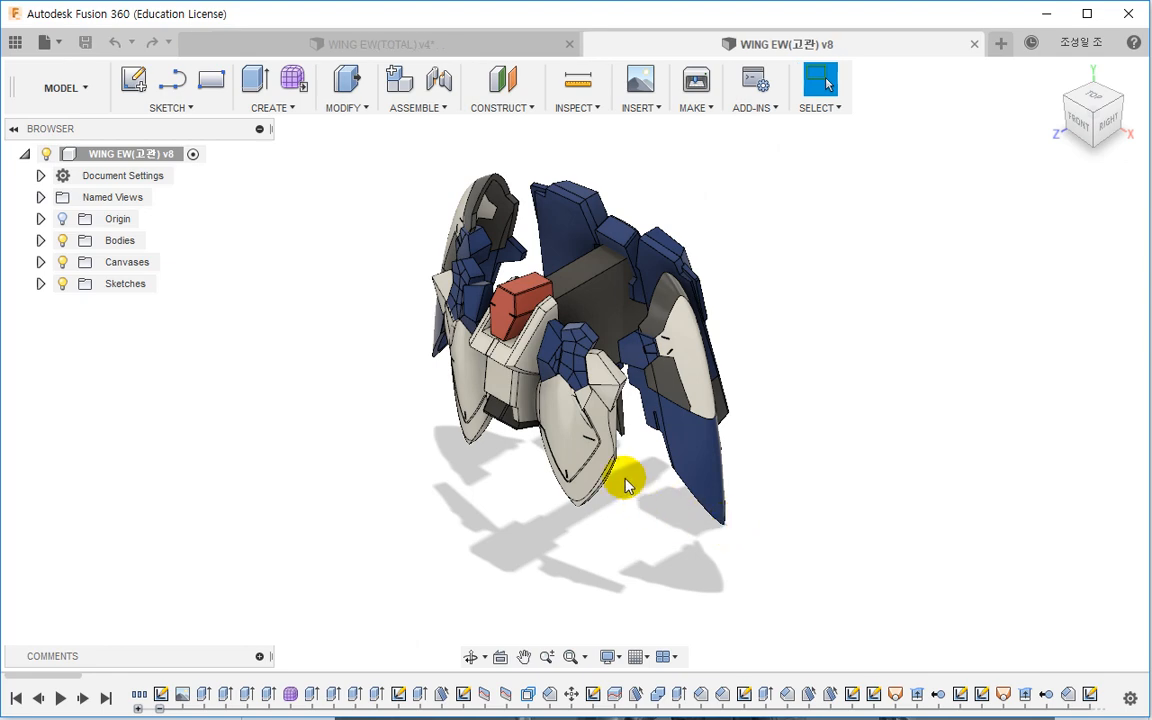
scroll(540, 360, "up", 4)
middle_click_drag(540, 360, 612, 335, "shift")
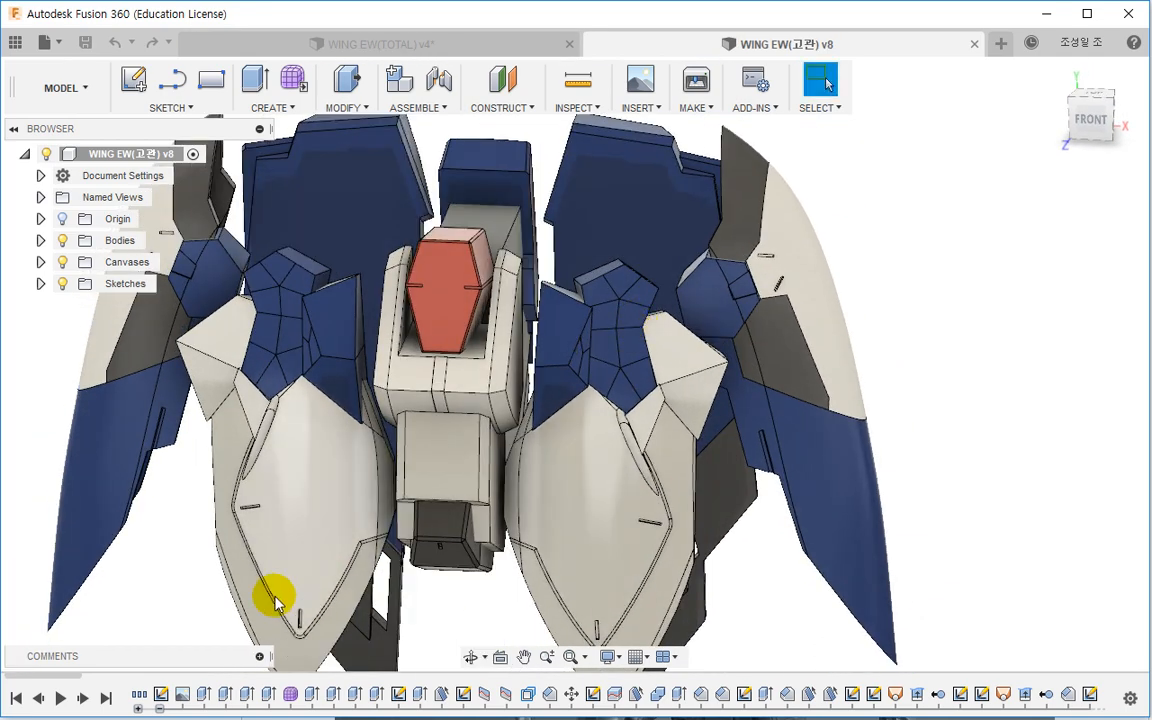
Step: Roll the pelvis design history back to just after Move27, before the mirror feature near the end
left_click(159, 708)
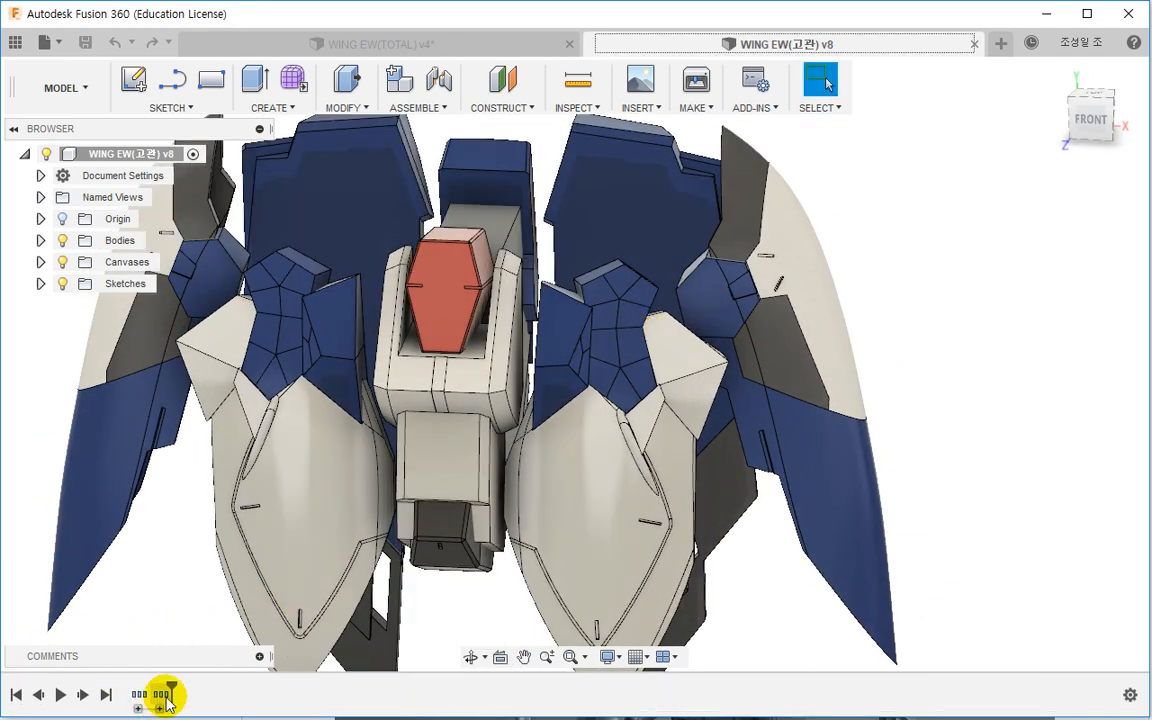
left_click(160, 706)
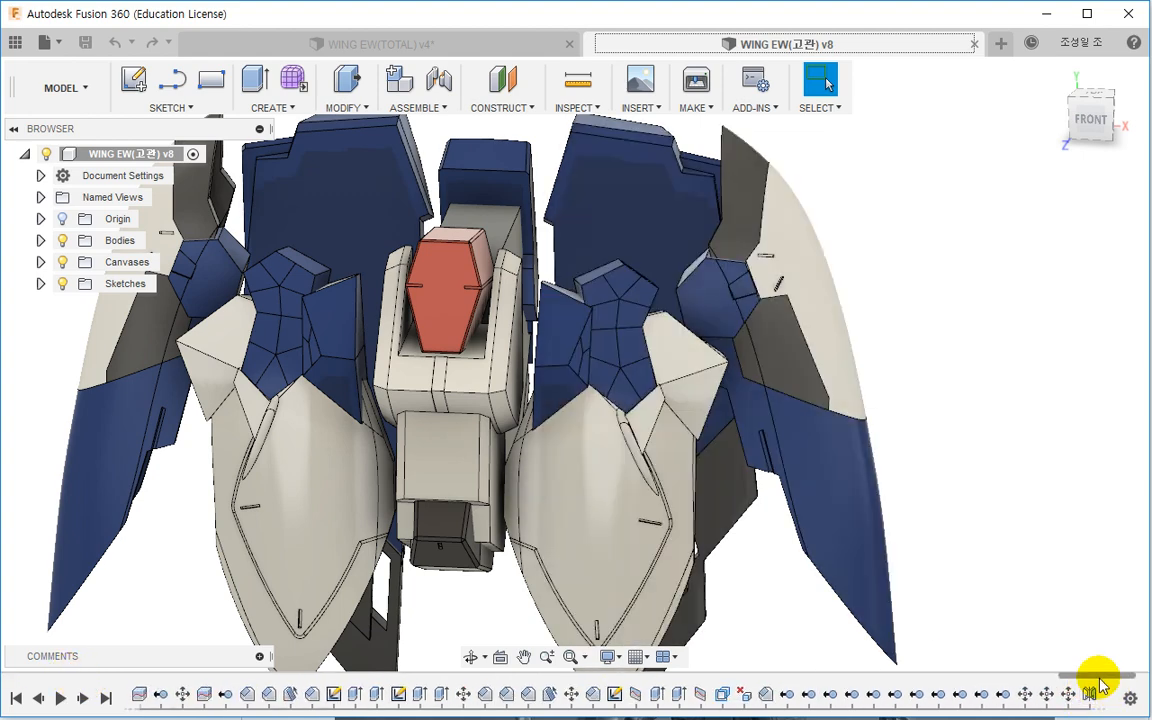
left_click_drag(1099, 678, 1142, 673)
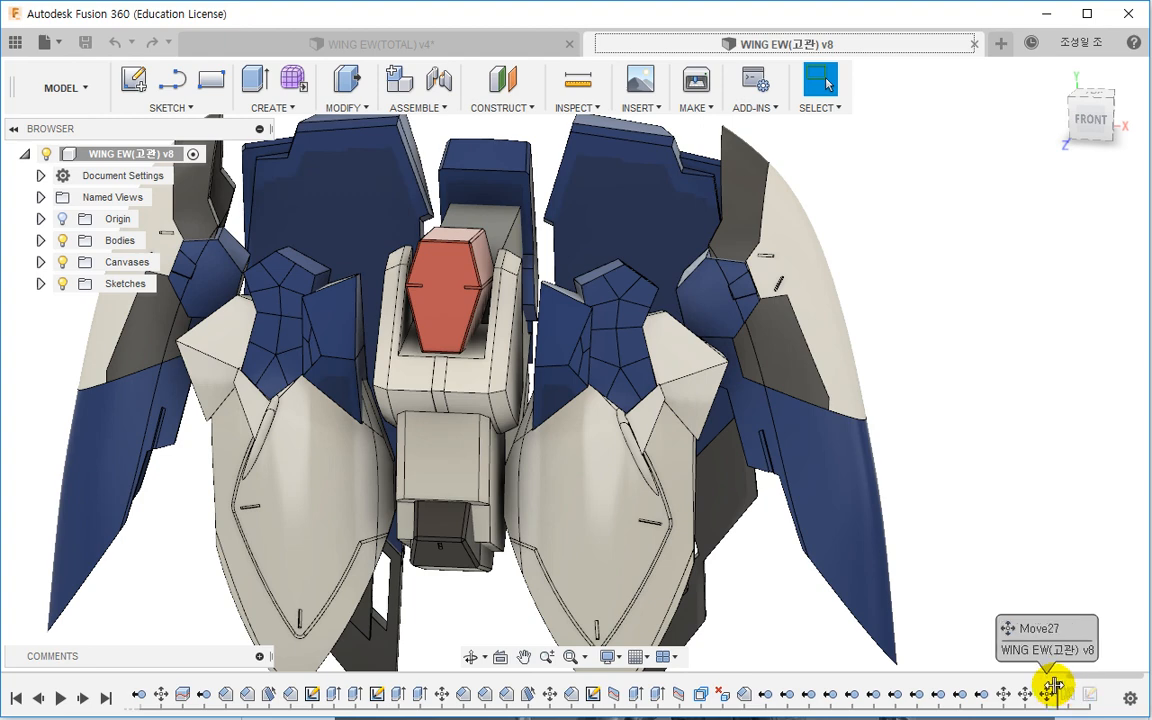
left_click_drag(1053, 686, 1055, 688)
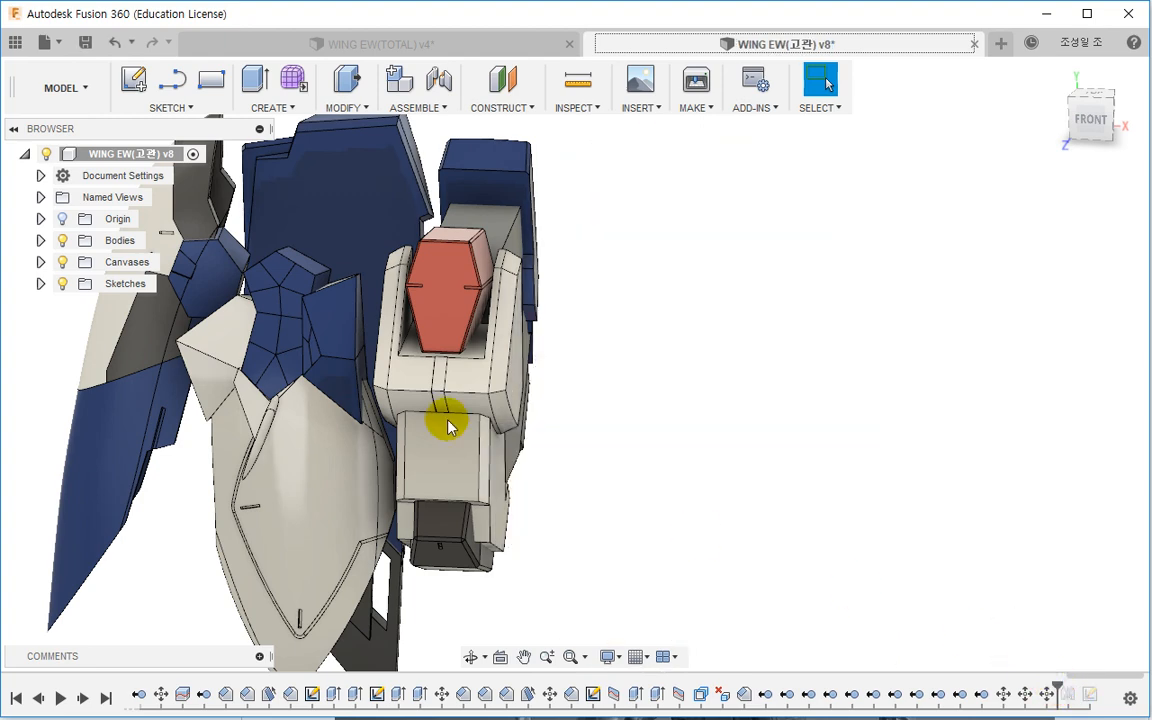
middle_click_drag(447, 427, 540, 466)
middle_click_drag(491, 427, 492, 446, "shift")
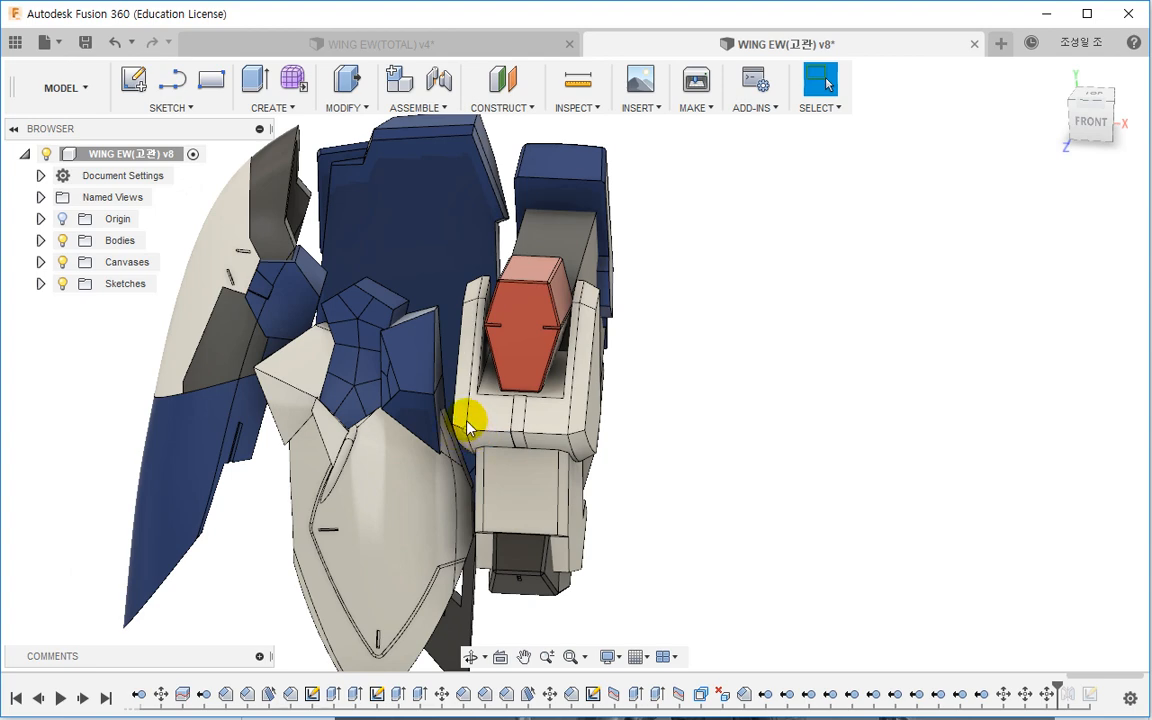
middle_click_drag(489, 352, 466, 474, "shift")
middle_click_drag(475, 265, 497, 330, "shift")
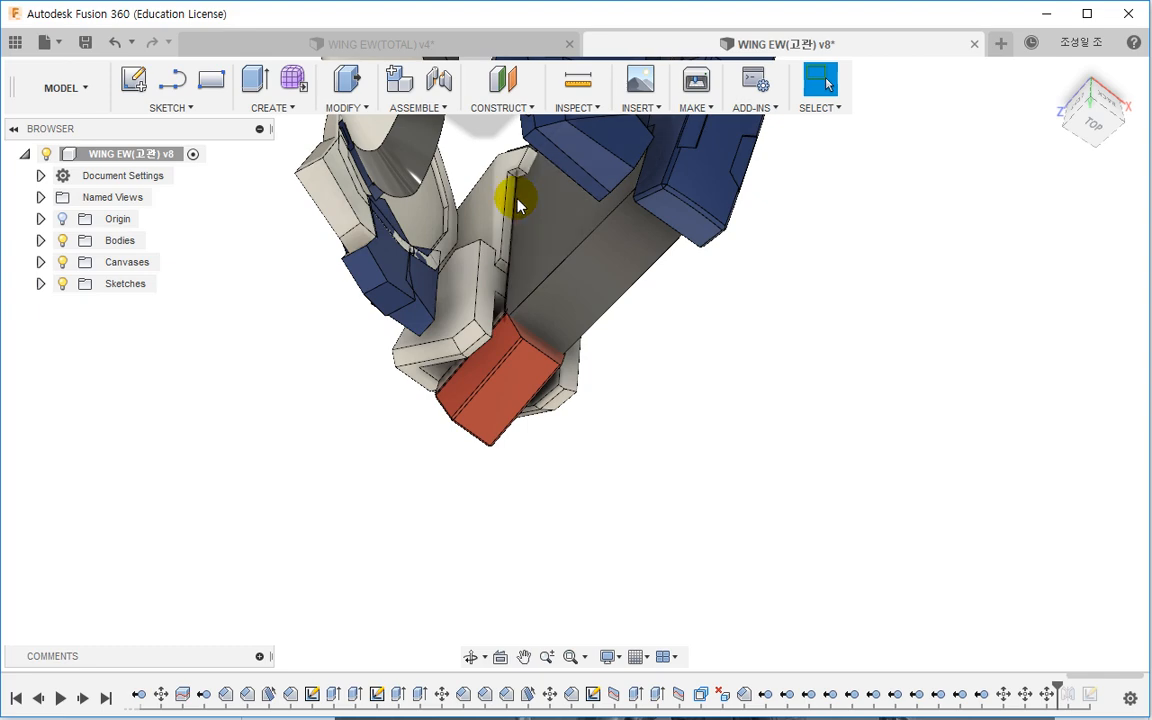
middle_click_drag(517, 205, 476, 323, "shift")
right_click(486, 353)
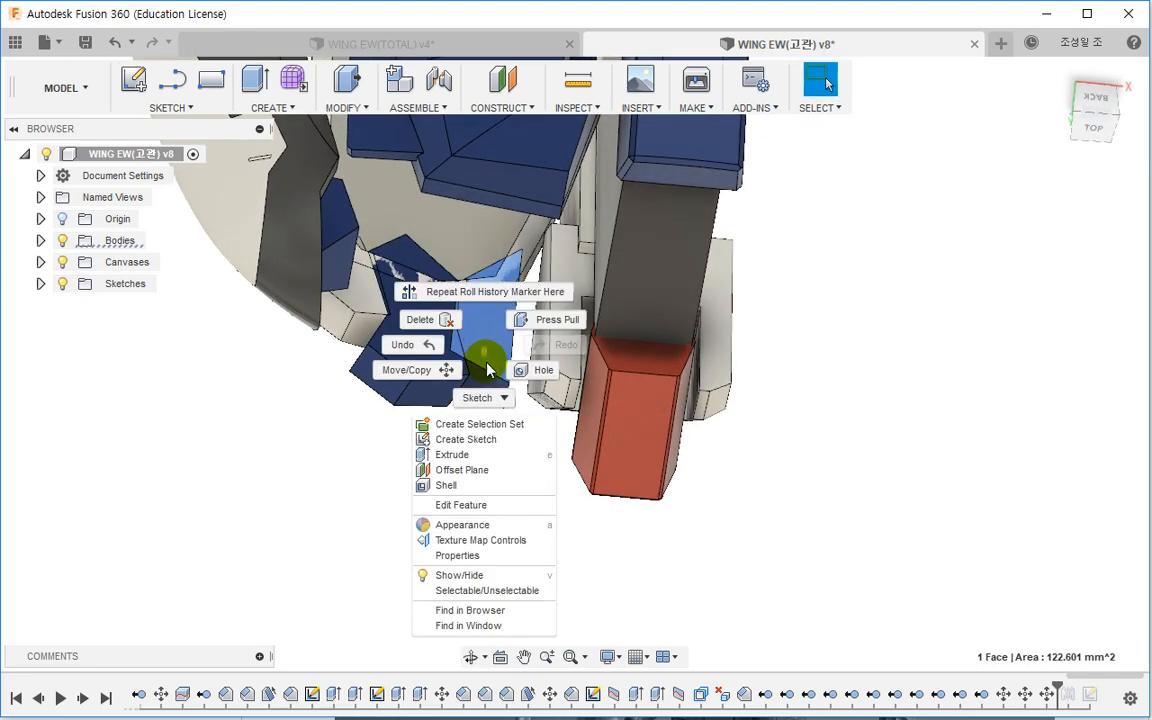
left_click(466, 439)
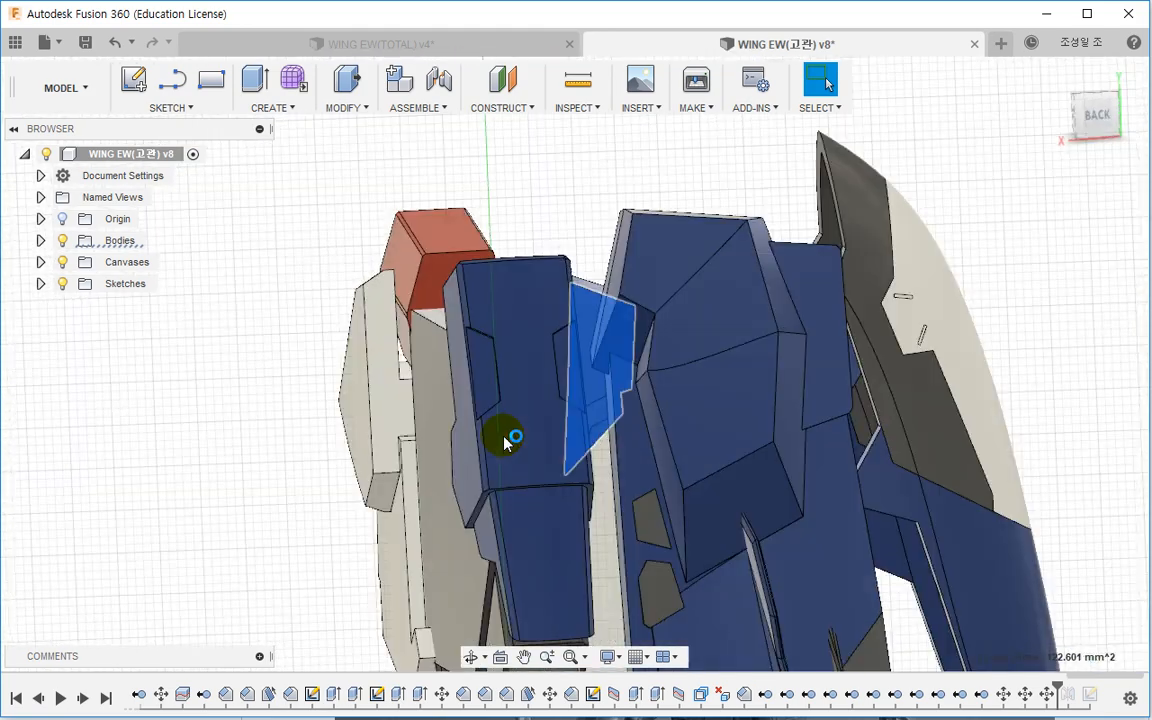
scroll(517, 400, "down", 3)
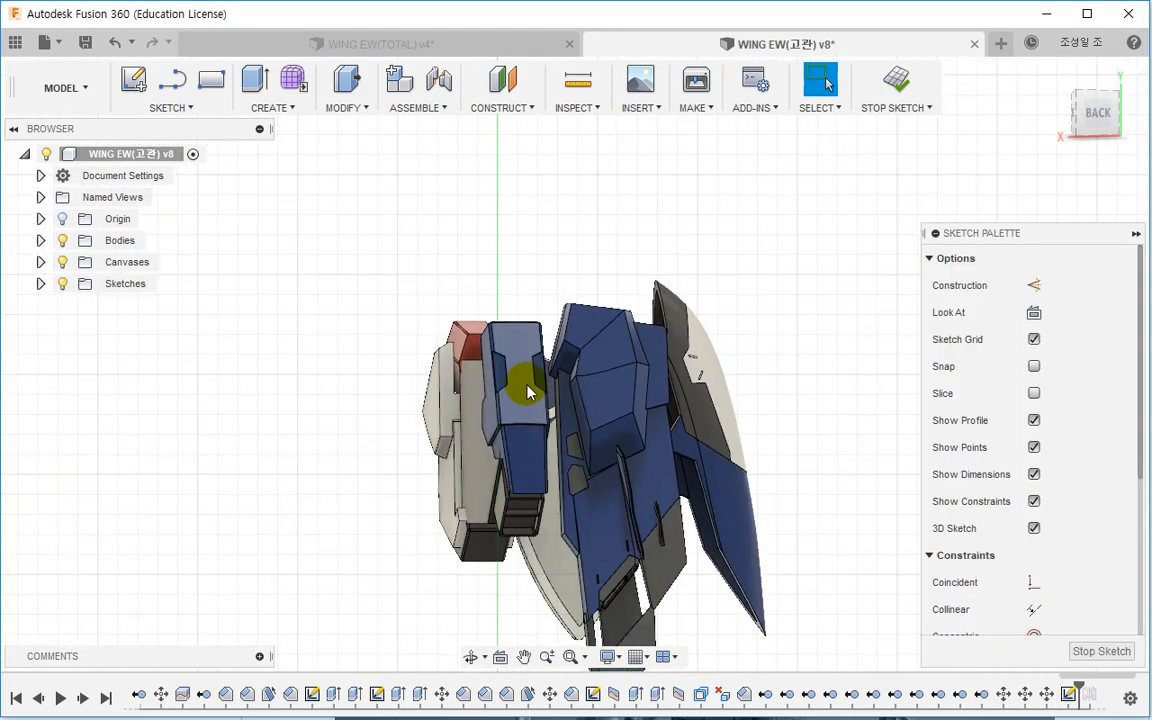
key("ctrl+z")
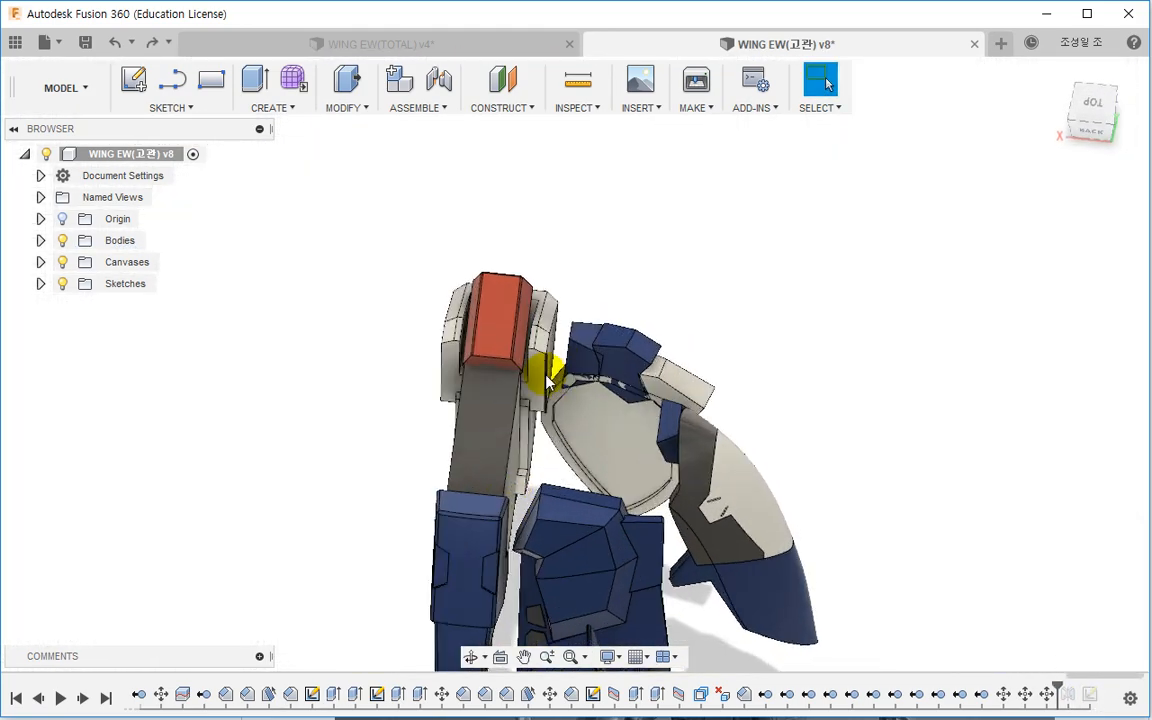
Step: Start a sketch on the flat rear face of the white crotch block and turn on the Slice display
mouse_move(548, 381)
middle_mouse_down("shift")
mouse_move(576, 402)
mouse_move(574, 415)
mouse_move(556, 381)
mouse_move(545, 416)
mouse_move(469, 409)
mouse_move(542, 366)
mouse_move(562, 372)
mouse_move(514, 373)
mouse_move(535, 363)
mouse_move(553, 375)
mouse_move(537, 392)
mouse_move(551, 370)
middle_mouse_up("shift")
key("Escape")
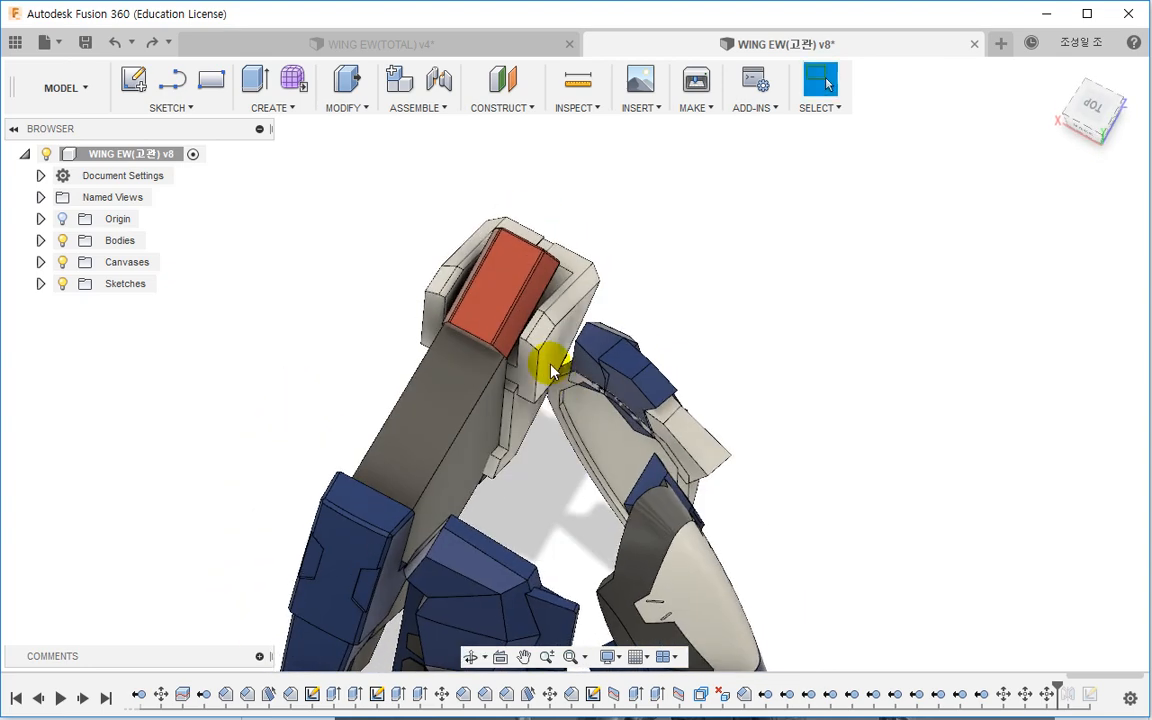
scroll(520, 360, "up", 2)
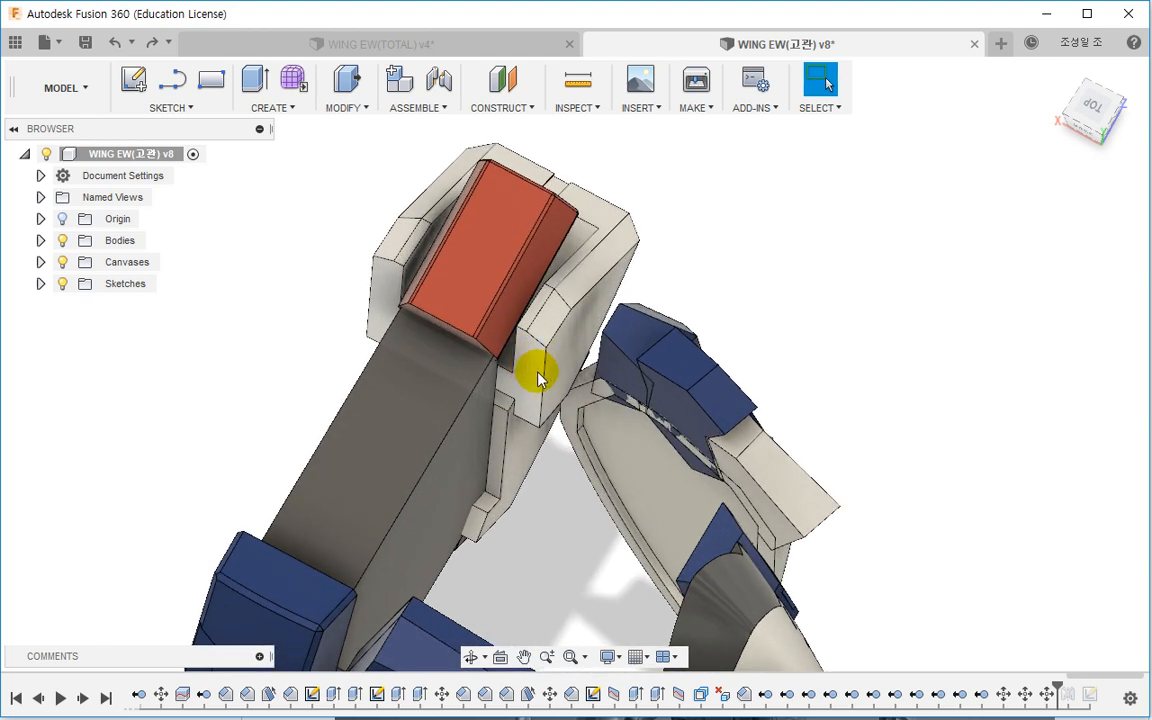
left_click(537, 378)
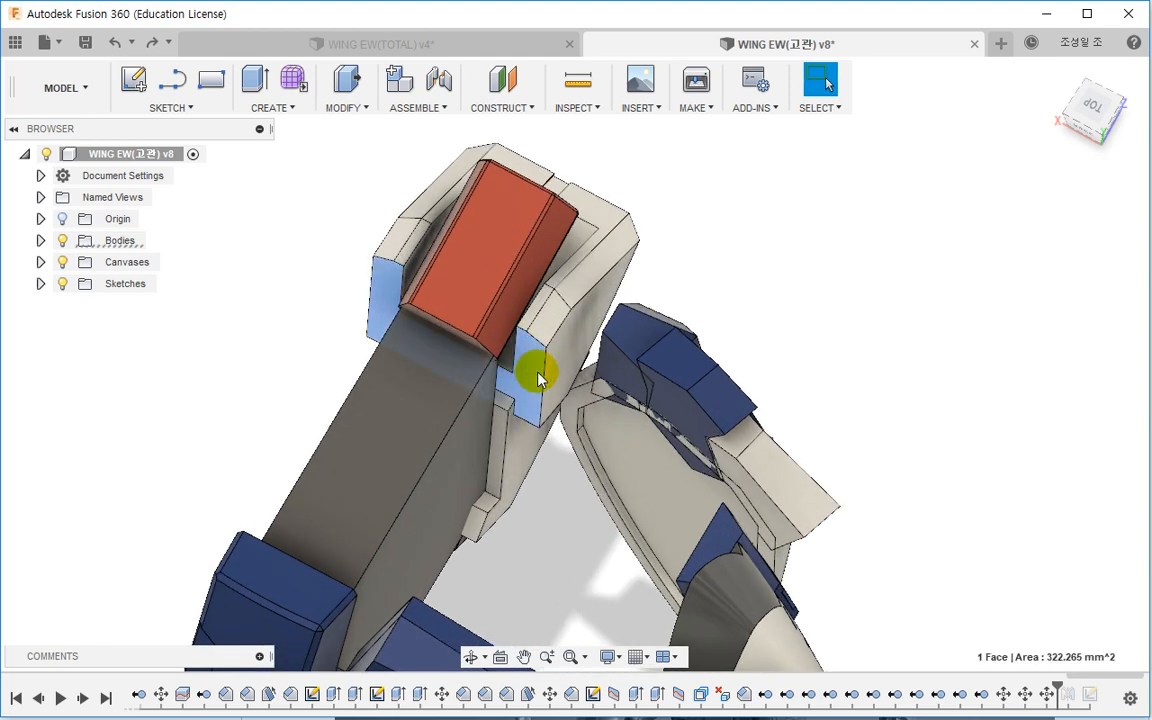
right_click(539, 378)
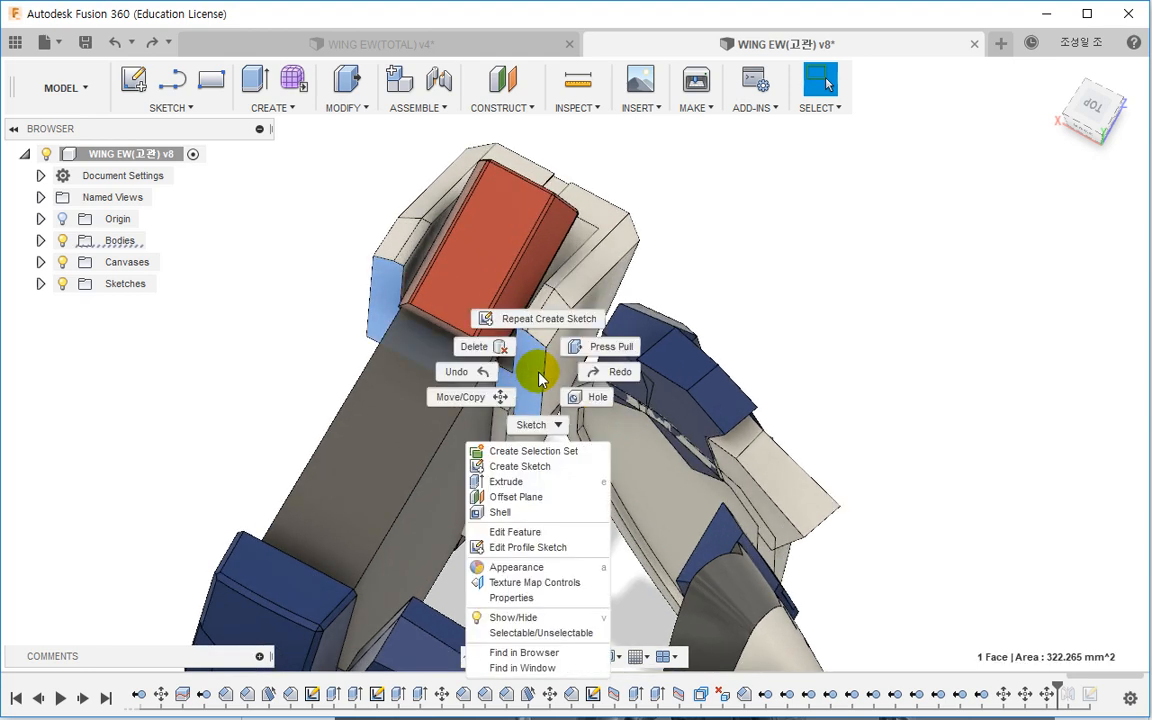
left_click(548, 467)
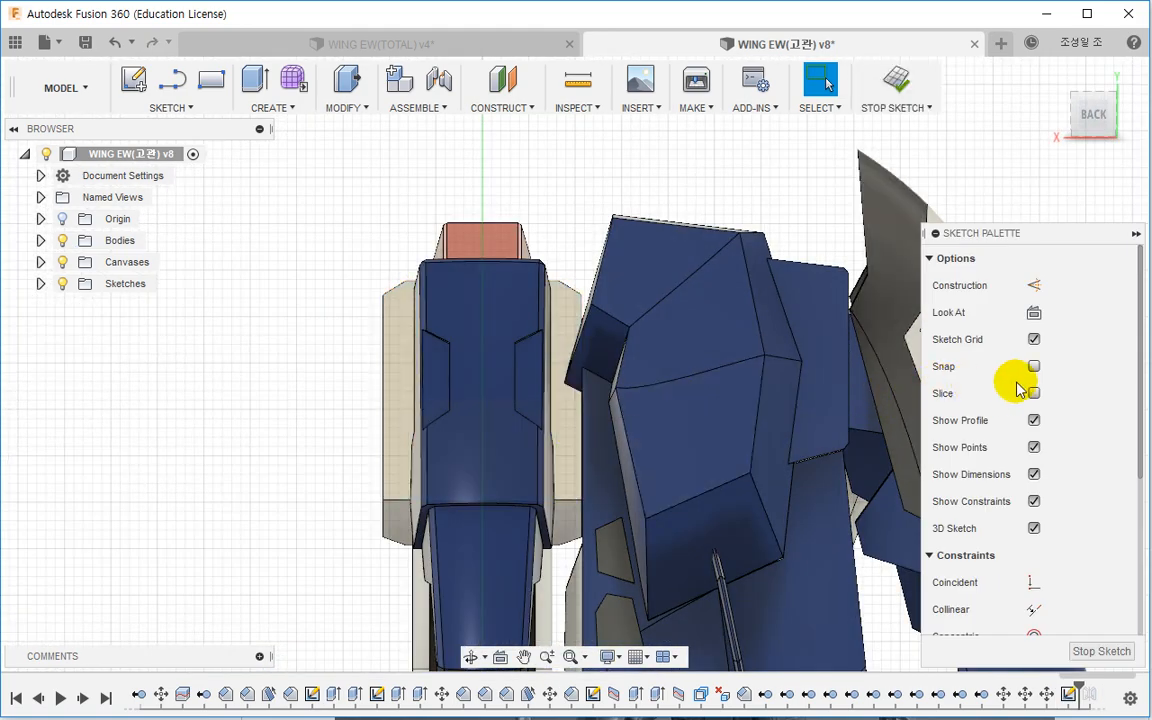
left_click(1033, 393)
scroll(612, 386, "up", 3)
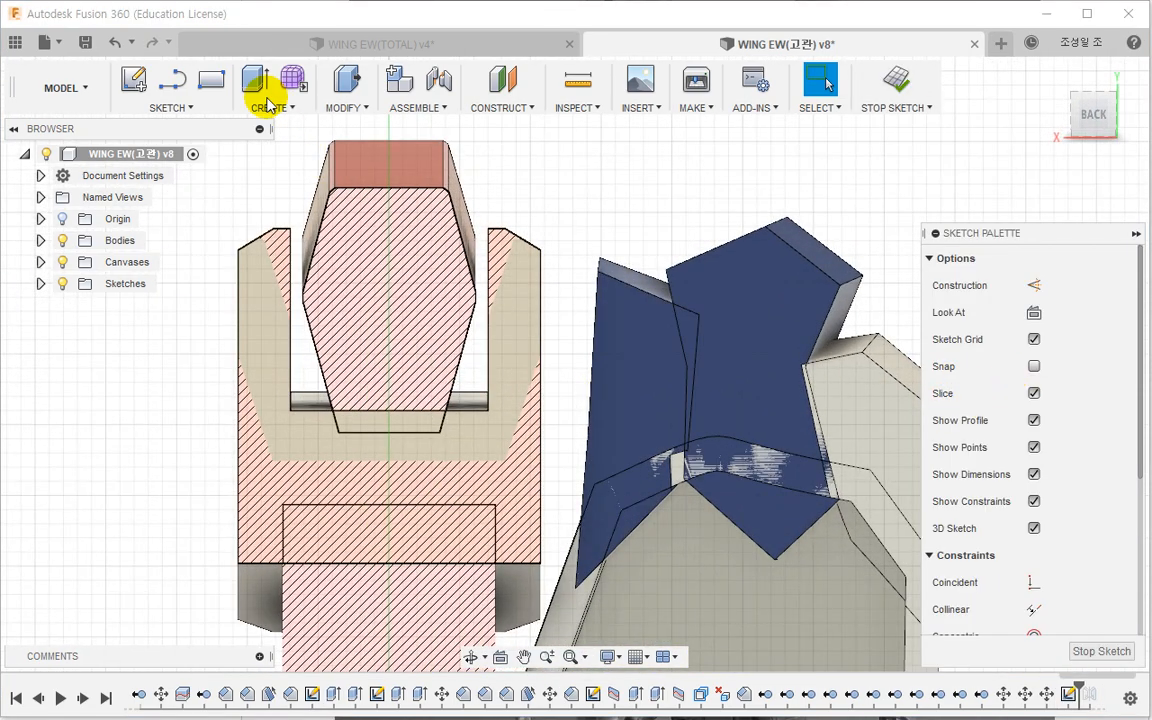
key("r")
left_click(540, 322)
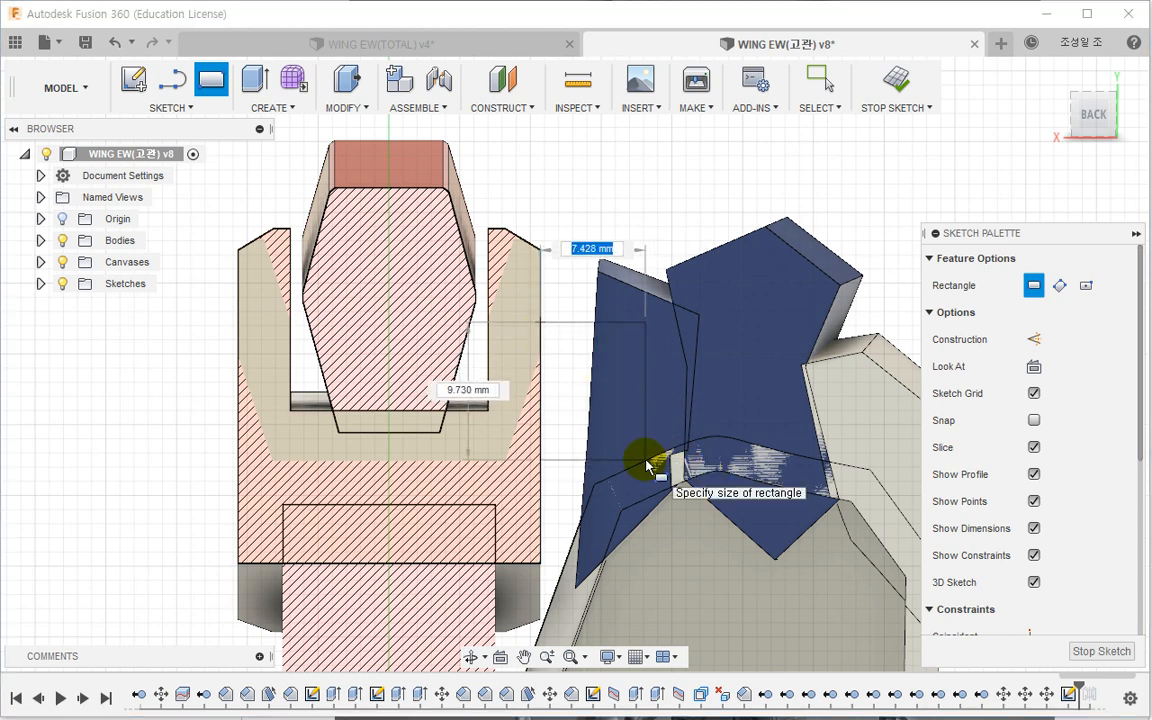
key("Escape")
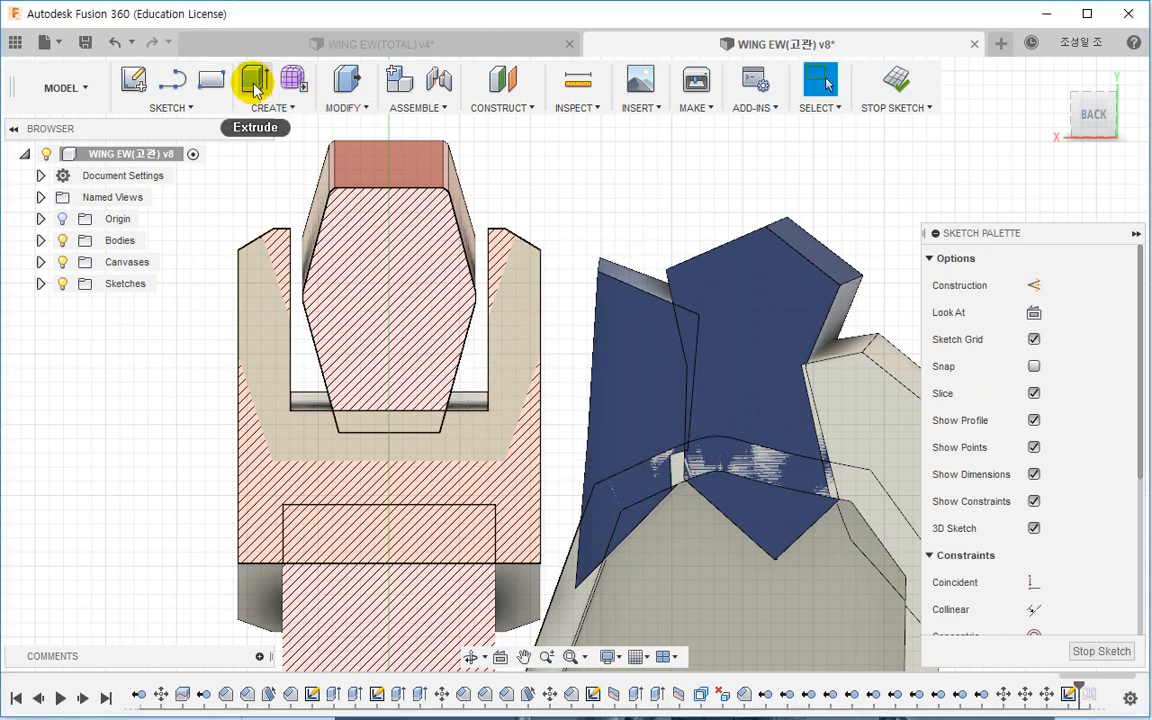
left_click(212, 88)
scroll(570, 320, "up", 1)
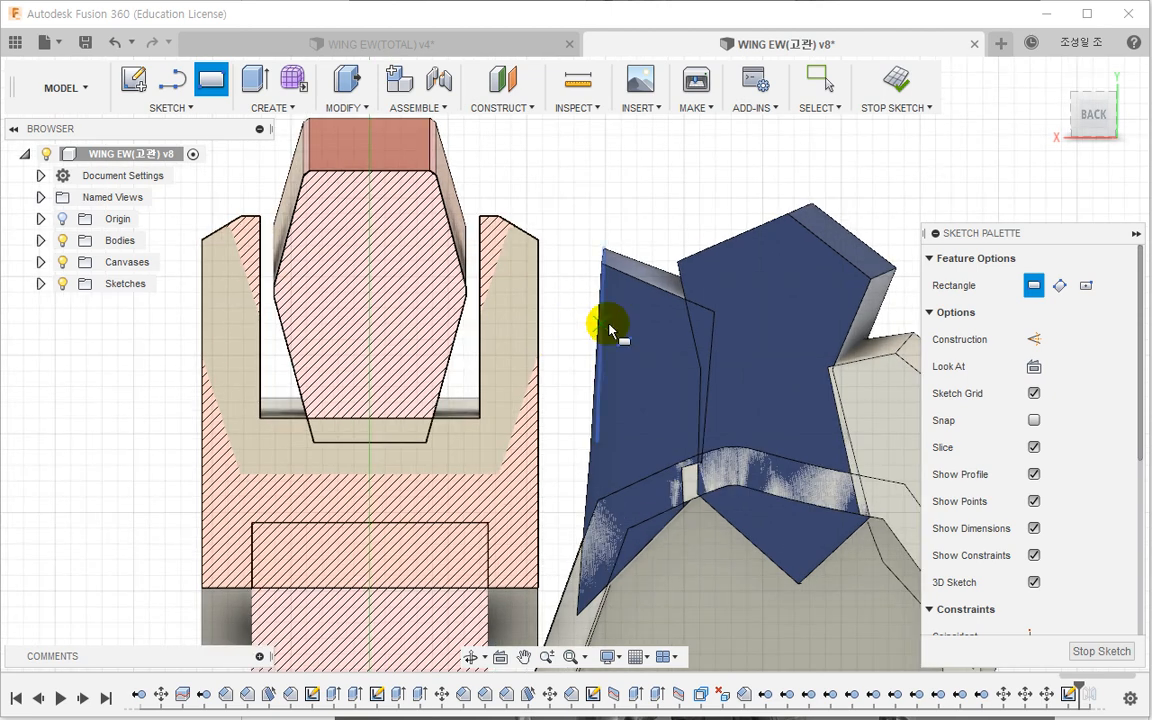
Step: Draw a closed, irregular four-sided outline with lines over the blue skirt armour beside the crotch block
key("l")
middle_click_drag(632, 372, 543, 268)
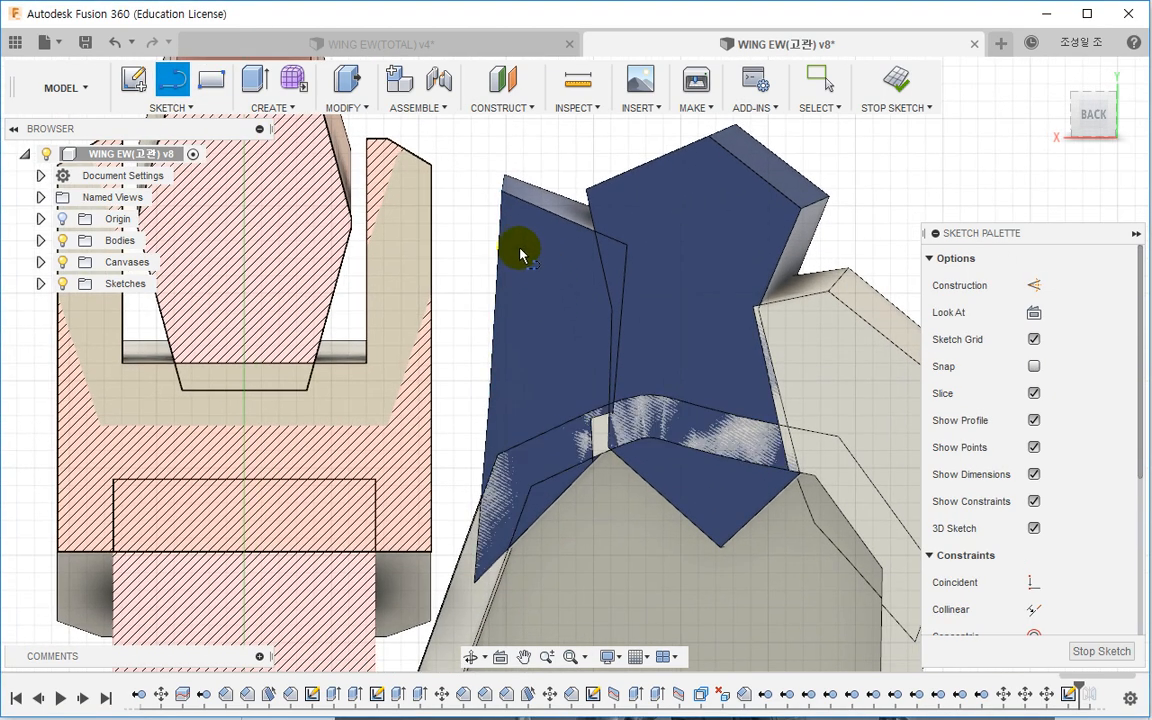
left_click(512, 239)
left_click(697, 285)
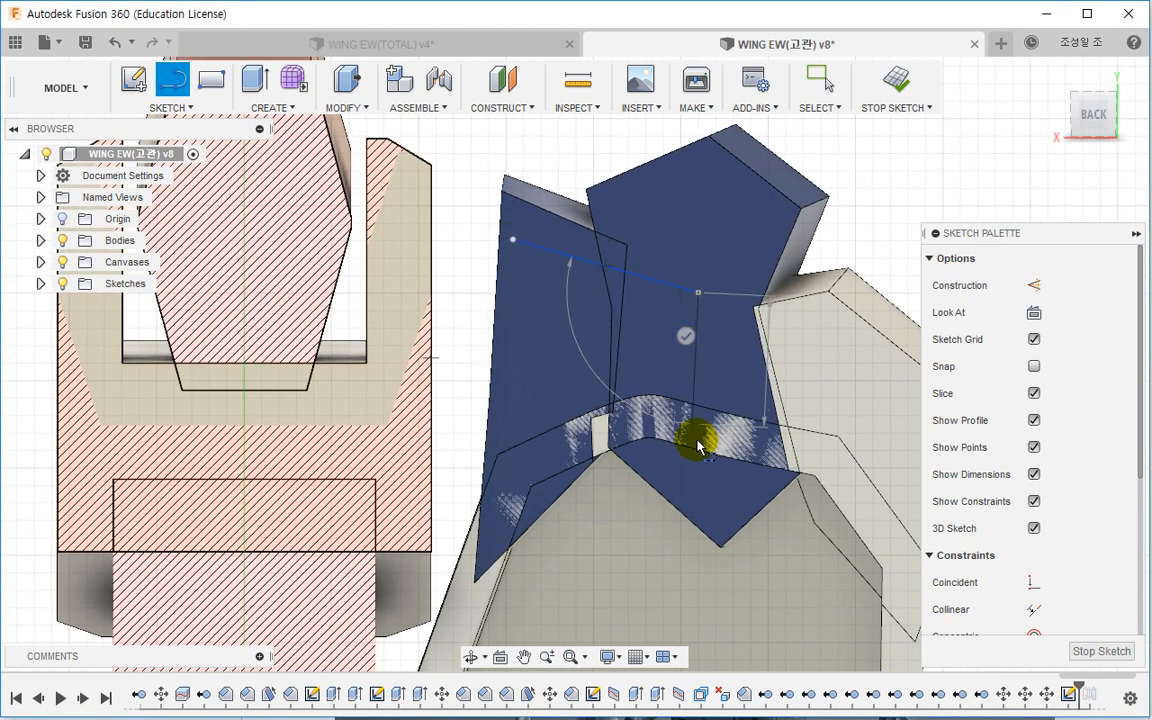
left_click(692, 490)
left_click(493, 536)
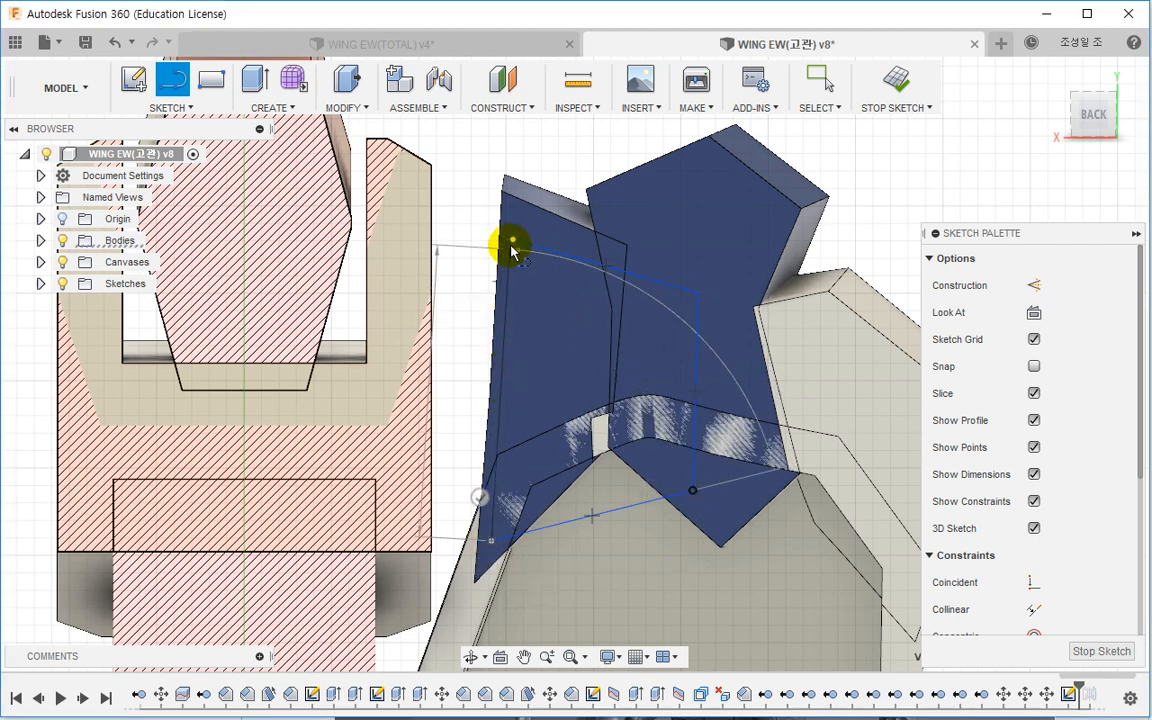
left_click(512, 241)
key("Escape")
scroll(489, 277, "up", 5)
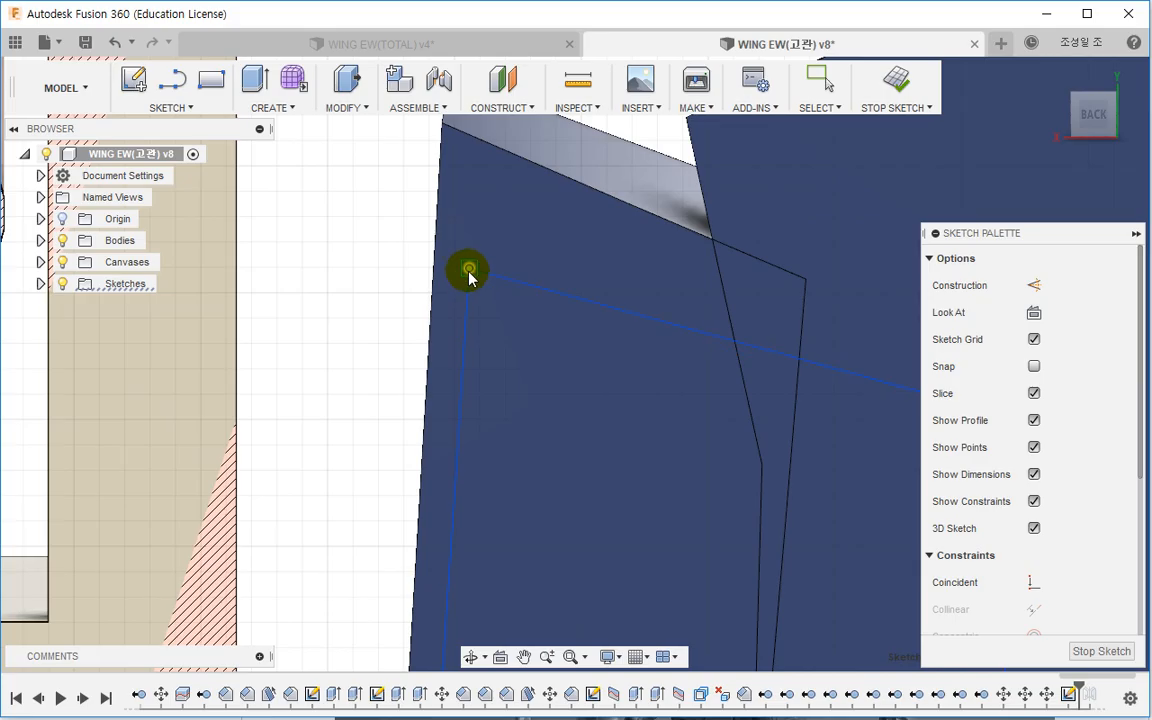
scroll(380, 303, "down", 5)
Step: Extrude the four-sided profile toward the blue skirt armour as a new body
mouse_move(416, 309)
middle_mouse_down("shift")
mouse_move(470, 321)
mouse_move(460, 450)
mouse_move(442, 463)
mouse_move(437, 424)
mouse_move(523, 390)
mouse_move(450, 373)
mouse_move(514, 380)
middle_mouse_up("shift")
left_click(254, 82)
left_click(466, 374)
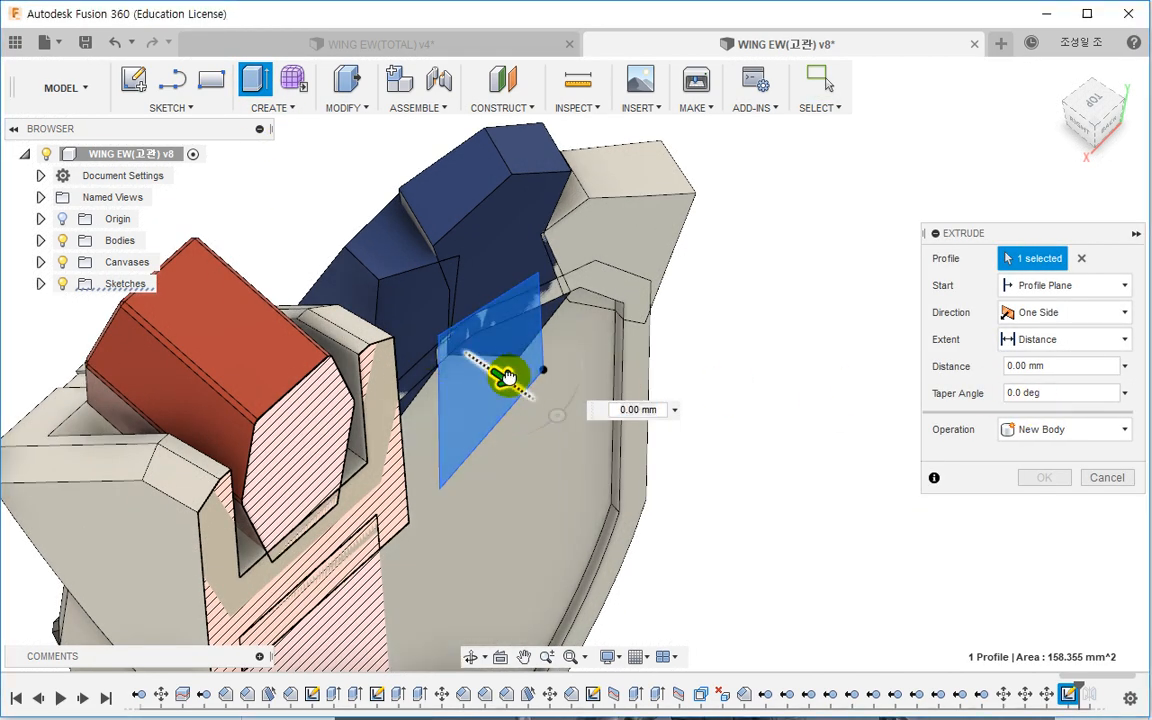
left_click_drag(507, 376, 411, 324)
left_click(1061, 435)
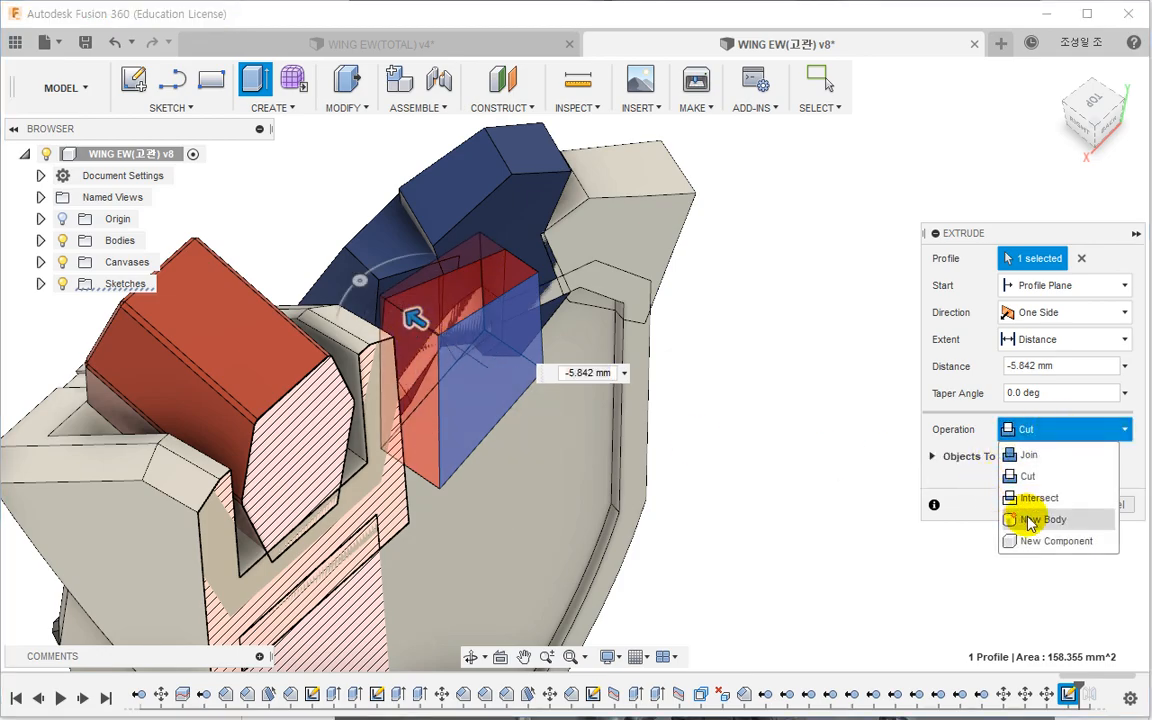
left_click(1030, 522)
middle_click_drag(481, 303, 466, 240, "shift")
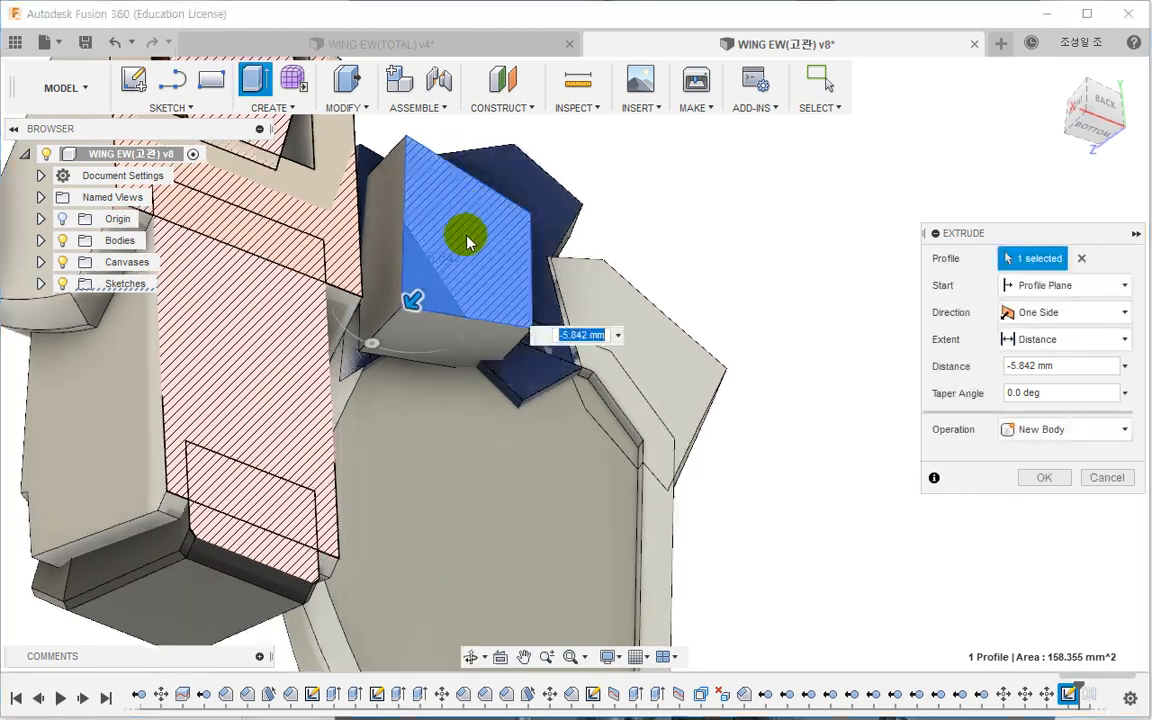
left_click_drag(413, 300, 410, 308)
middle_click_drag(403, 313, 650, 470, "shift")
left_click(1041, 477)
Step: Sketch a 6 mm circle on the new block's side face that looks toward the crotch block, using the Slice display
middle_click_drag(520, 340, 370, 408, "shift")
right_click(370, 410)
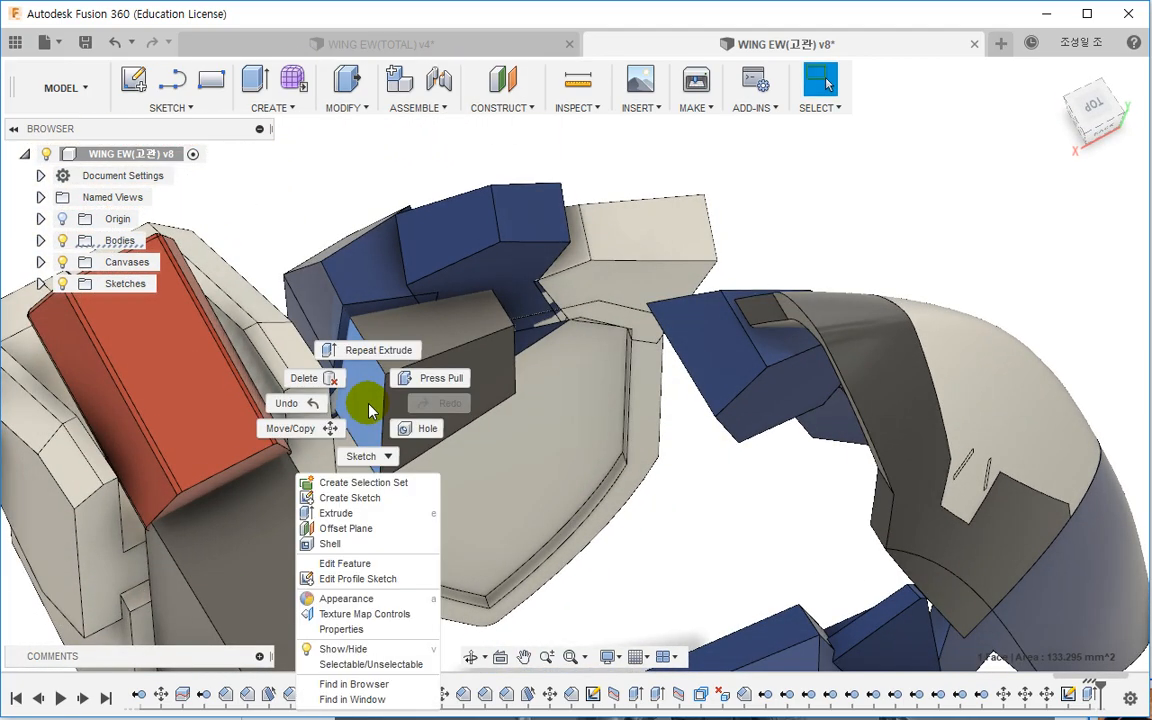
middle_click_drag(334, 499, 410, 470, "shift")
left_click(410, 470)
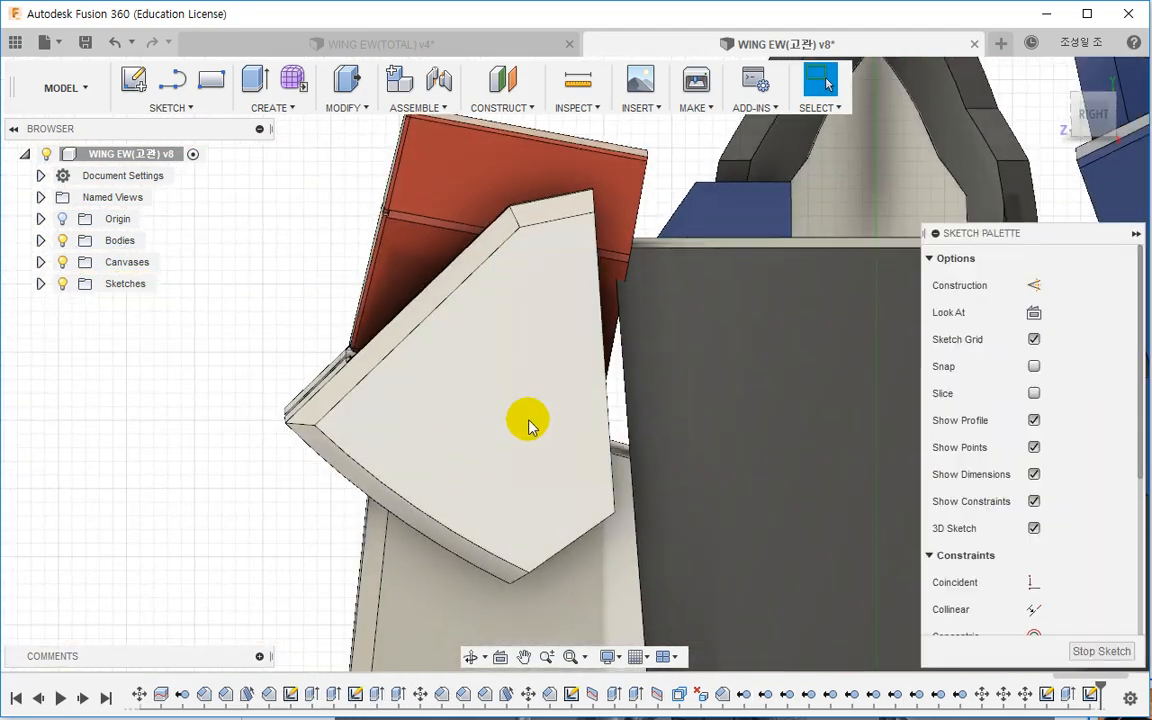
left_click(1031, 389)
key("c")
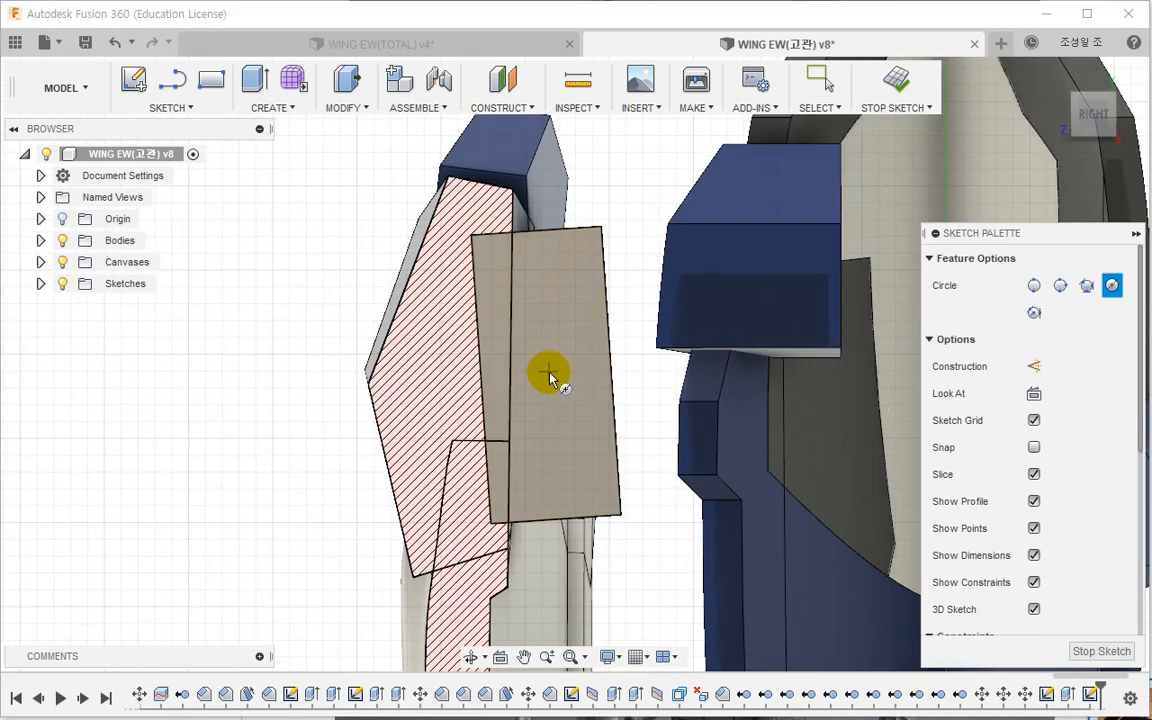
left_click(548, 374)
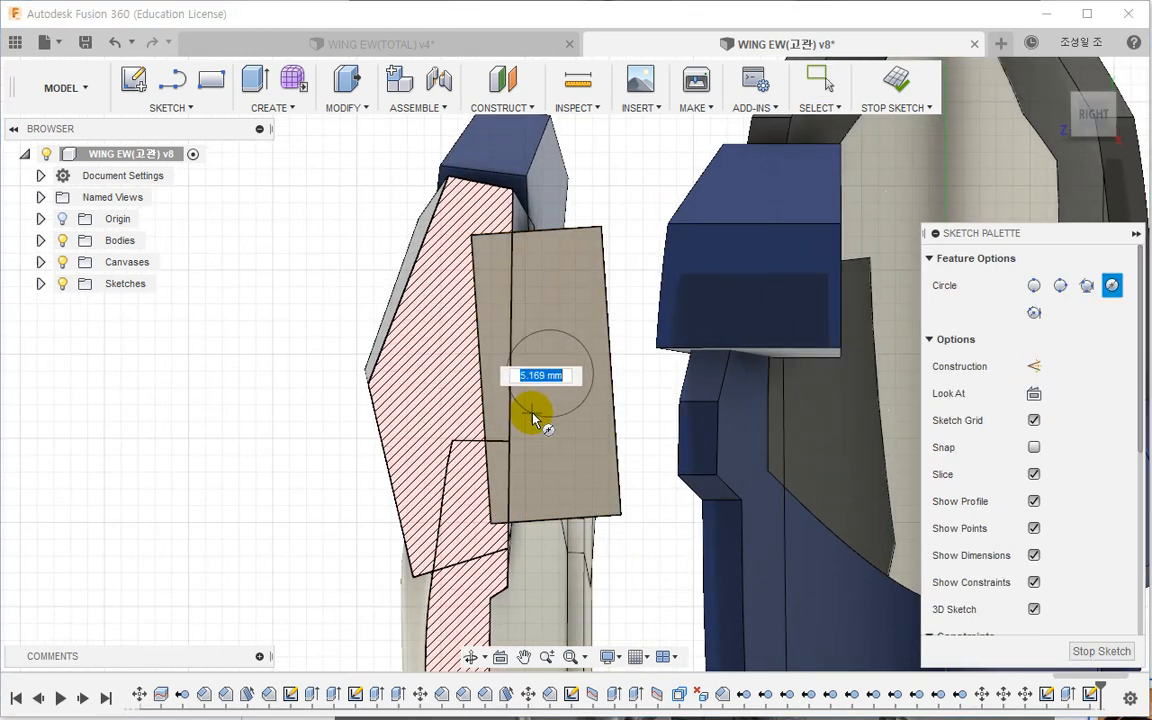
type("6")
key("Return")
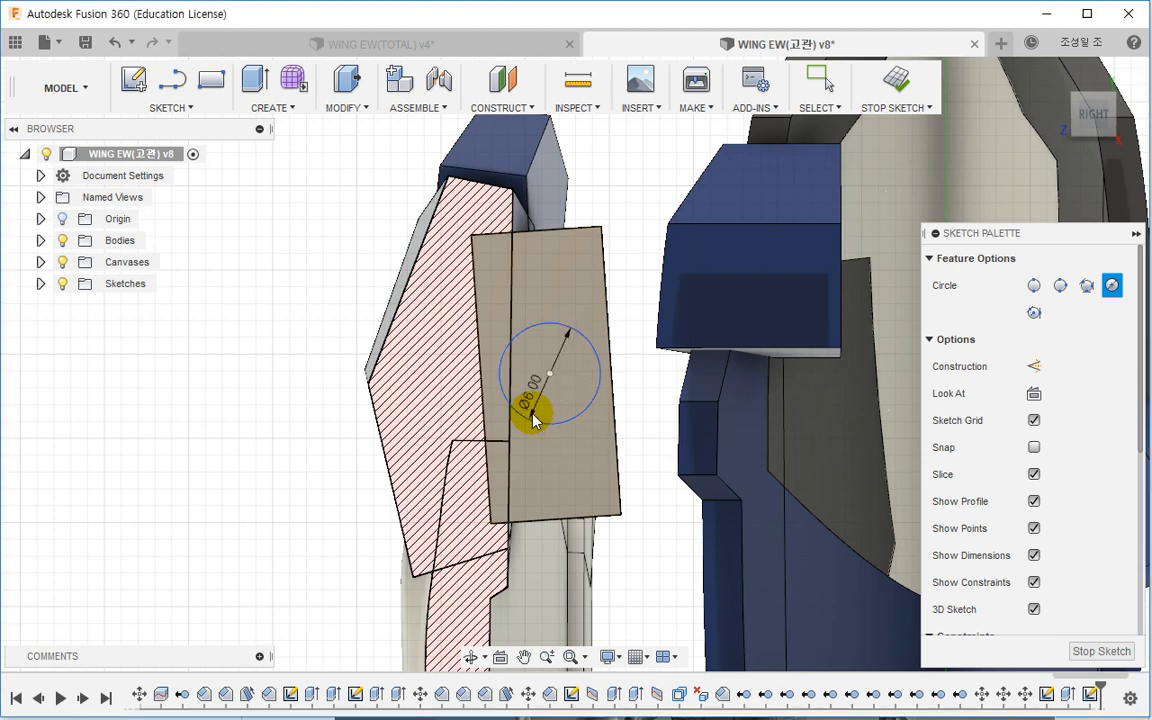
key("Escape")
Step: Extrude the 6 mm circle 4.657 mm toward the crotch block as a new body, forming a connecting pin
left_click(255, 85)
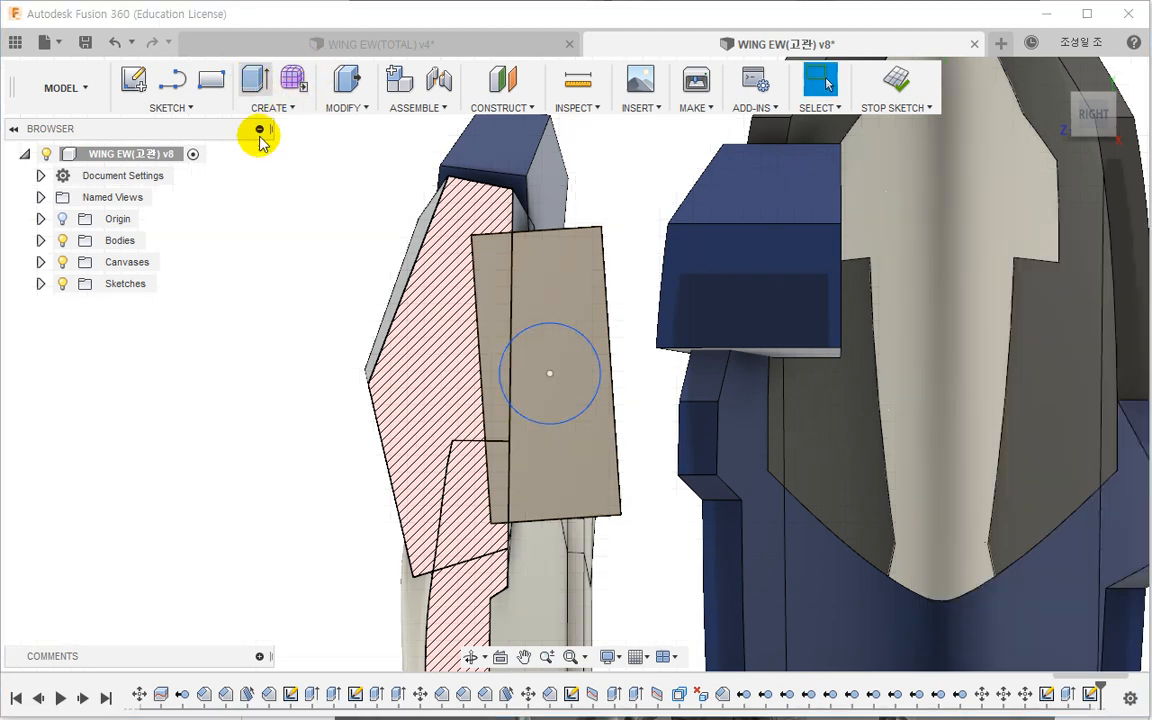
left_click(525, 350)
middle_click_drag(555, 357, 425, 428, "shift")
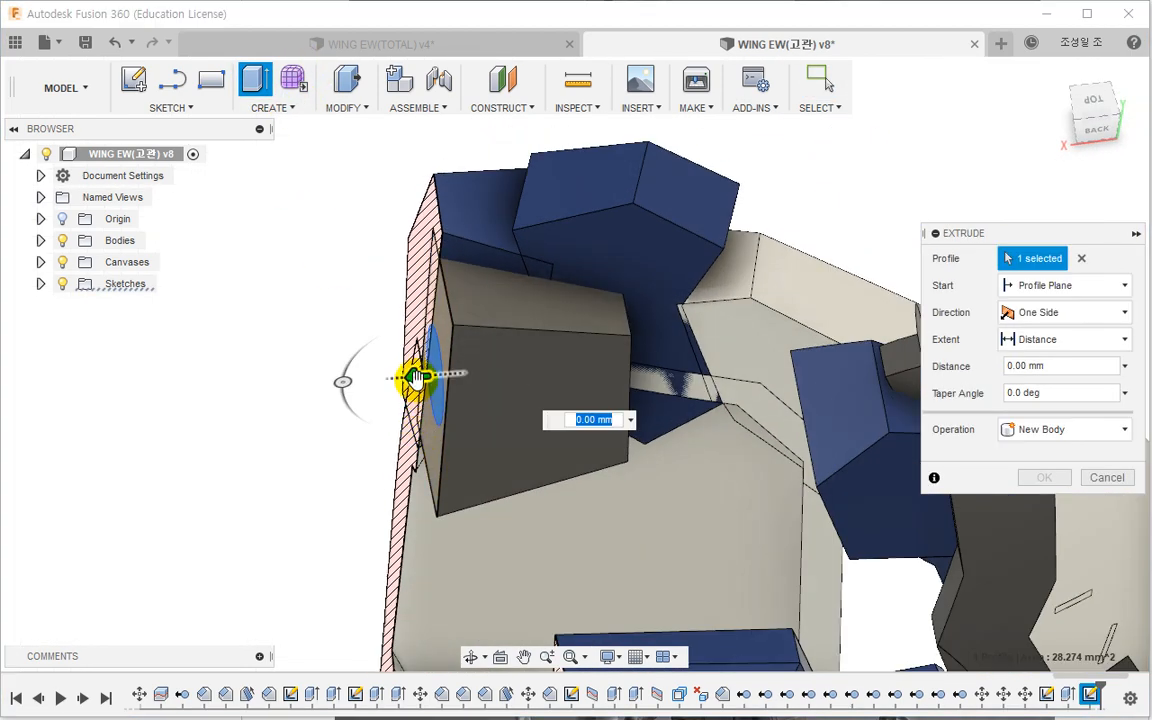
left_click_drag(416, 378, 340, 382)
left_click(1041, 430)
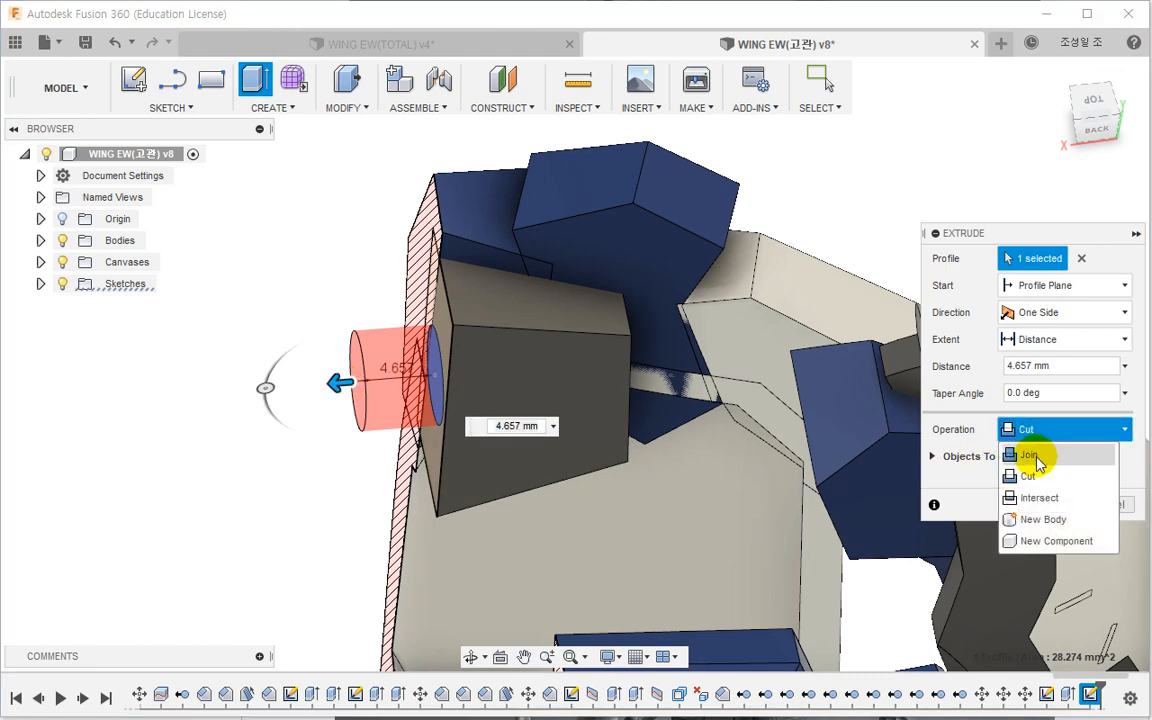
left_click(1036, 513)
left_click(1041, 479)
middle_click_drag(700, 420, 496, 404, "shift")
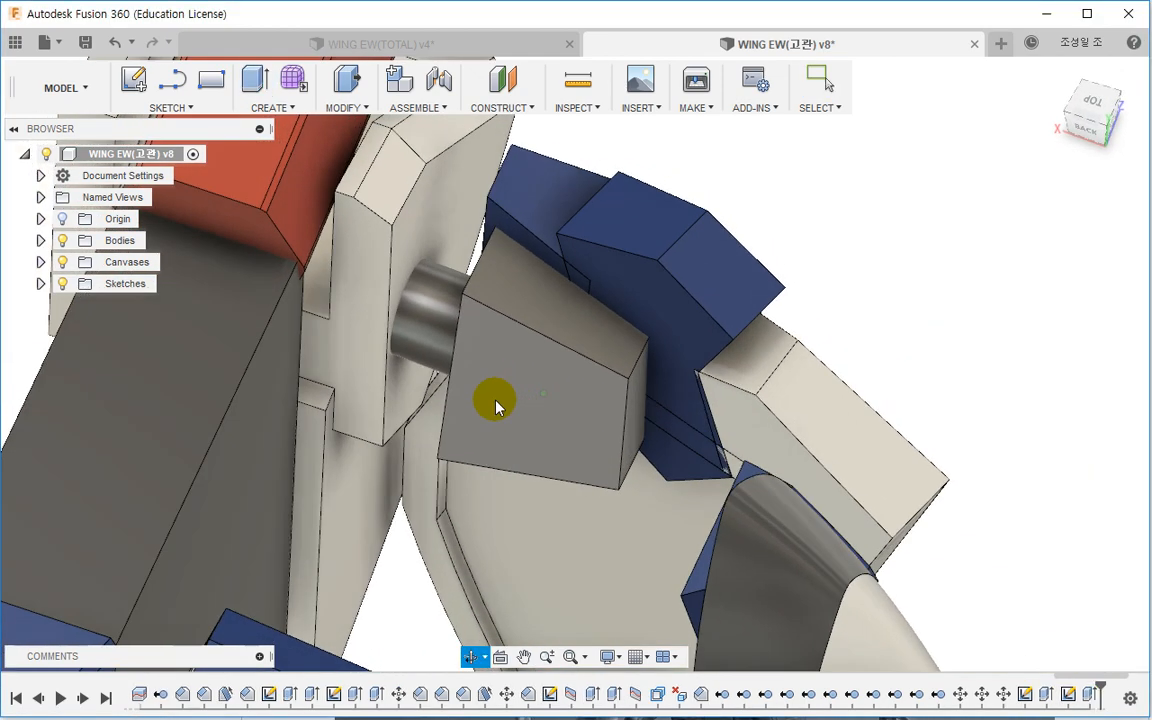
Step: Edit the pin's extrusion and set its distance to 6.41 mm
double_click(1087, 692)
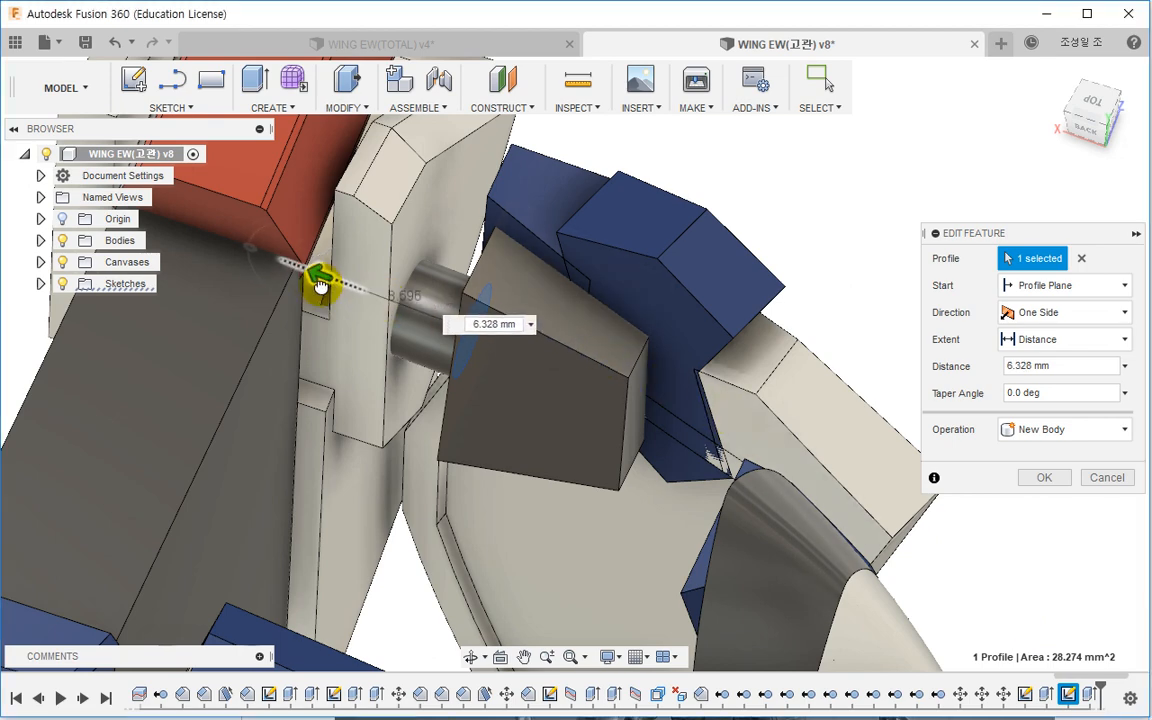
left_click_drag(358, 305, 358, 305)
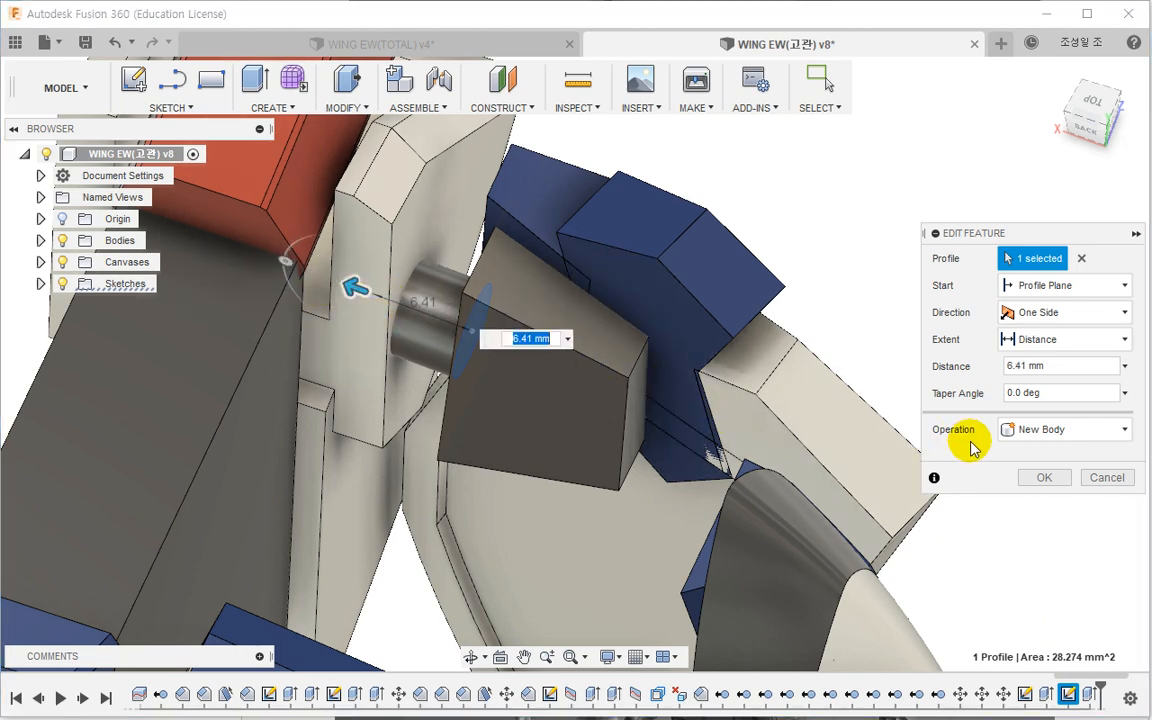
left_click(1041, 479)
Step: Start an equal-distance chamfer on seven edges of the dark gray joint block with a 1 mm distance
middle_click_drag(850, 400, 839, 497, "shift")
left_click(340, 108)
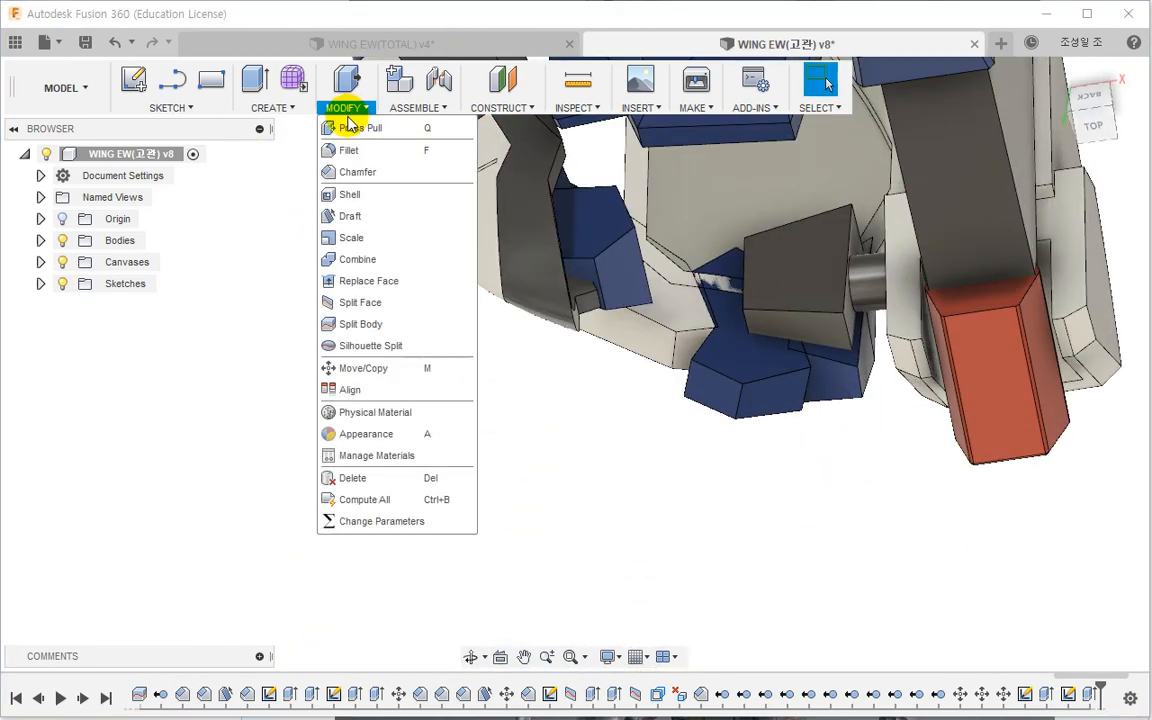
left_click(358, 172)
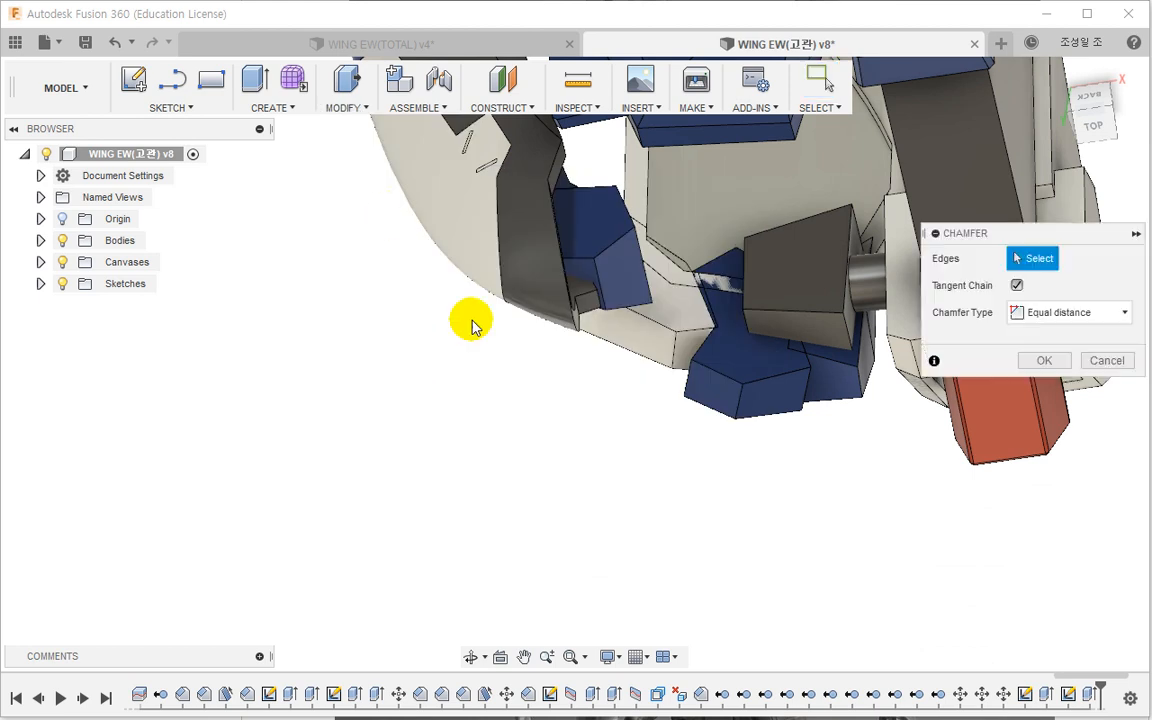
left_click(862, 238)
left_click(843, 327)
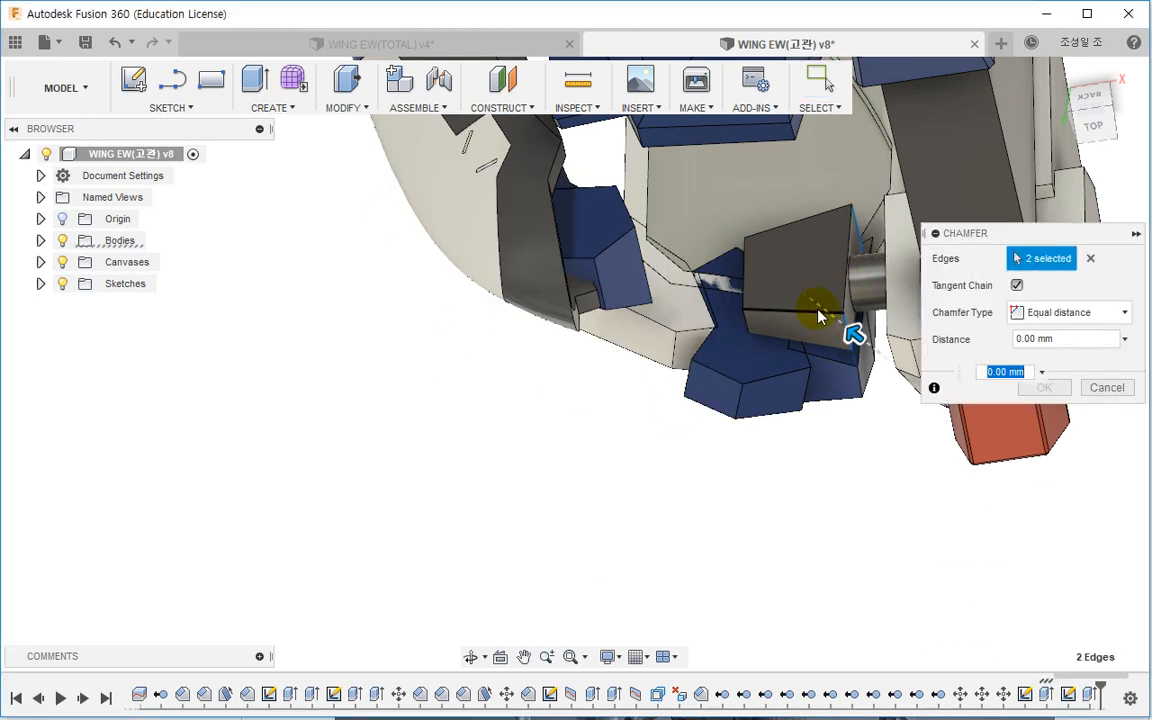
left_click(849, 333)
left_click(748, 318)
left_click(777, 227)
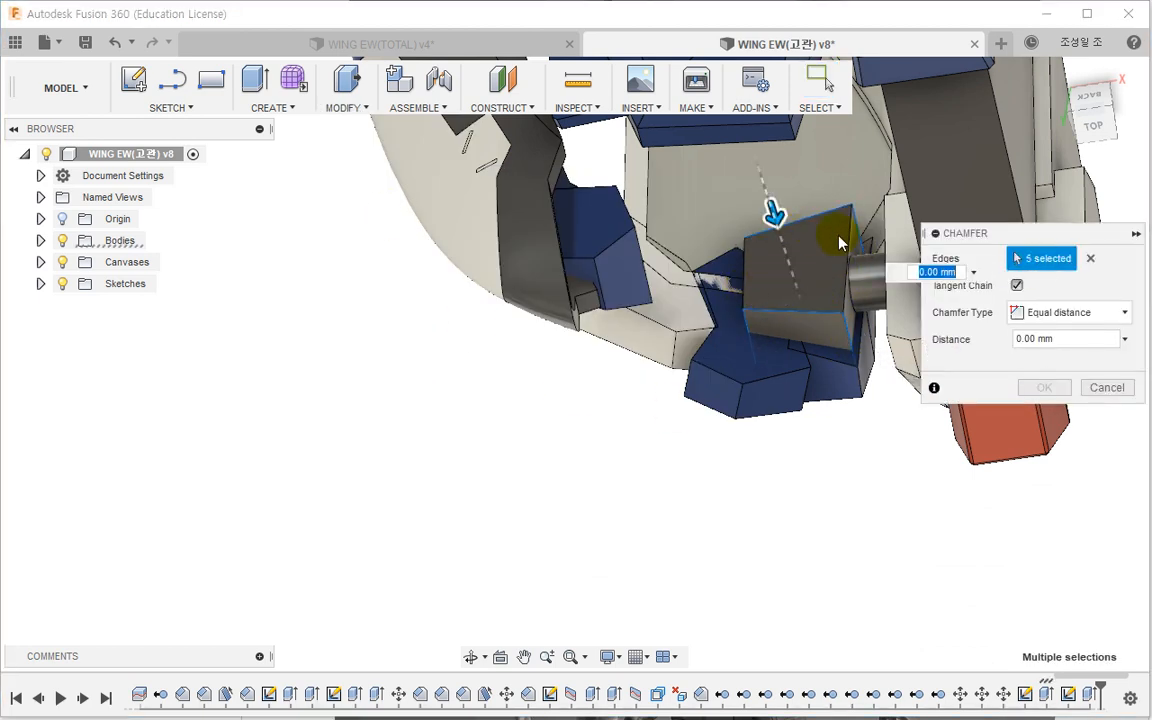
left_click(746, 257)
left_click(676, 373)
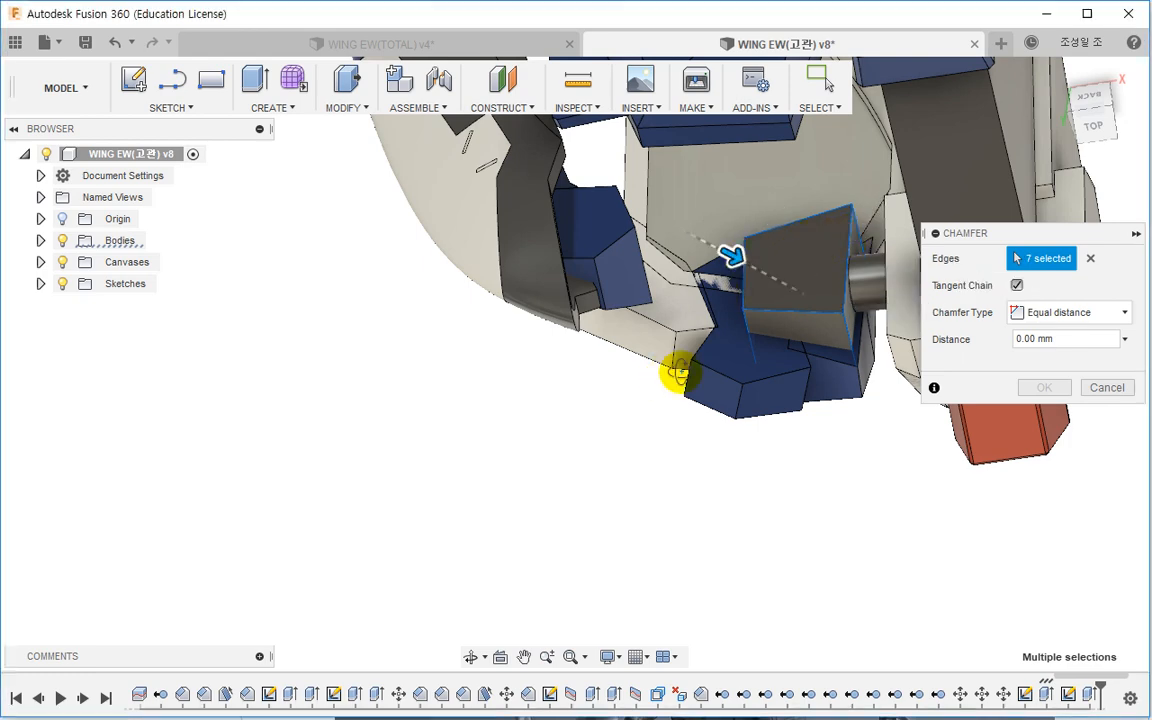
middle_click_drag(676, 373, 755, 377, "shift")
type("1")
Step: Add the missed short edge of the joint block to the chamfer selection and apply a 0.5 mm distance
scroll(733, 356, "up", 2)
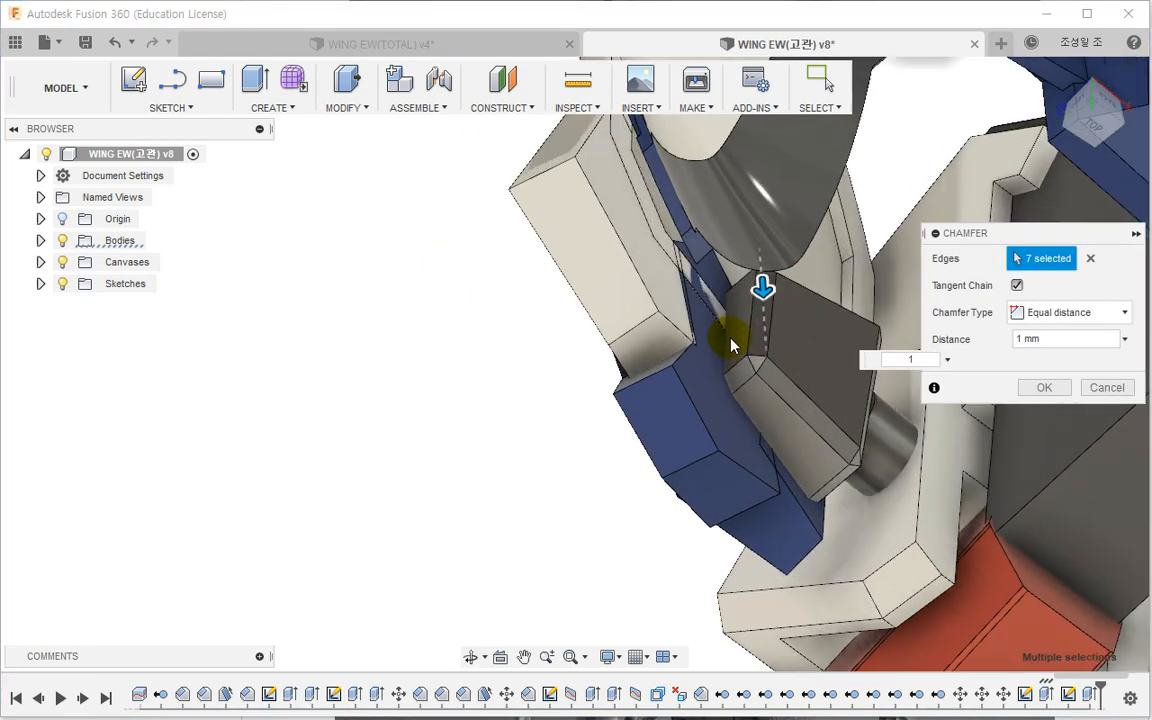
middle_click_drag(728, 334, 713, 295, "shift")
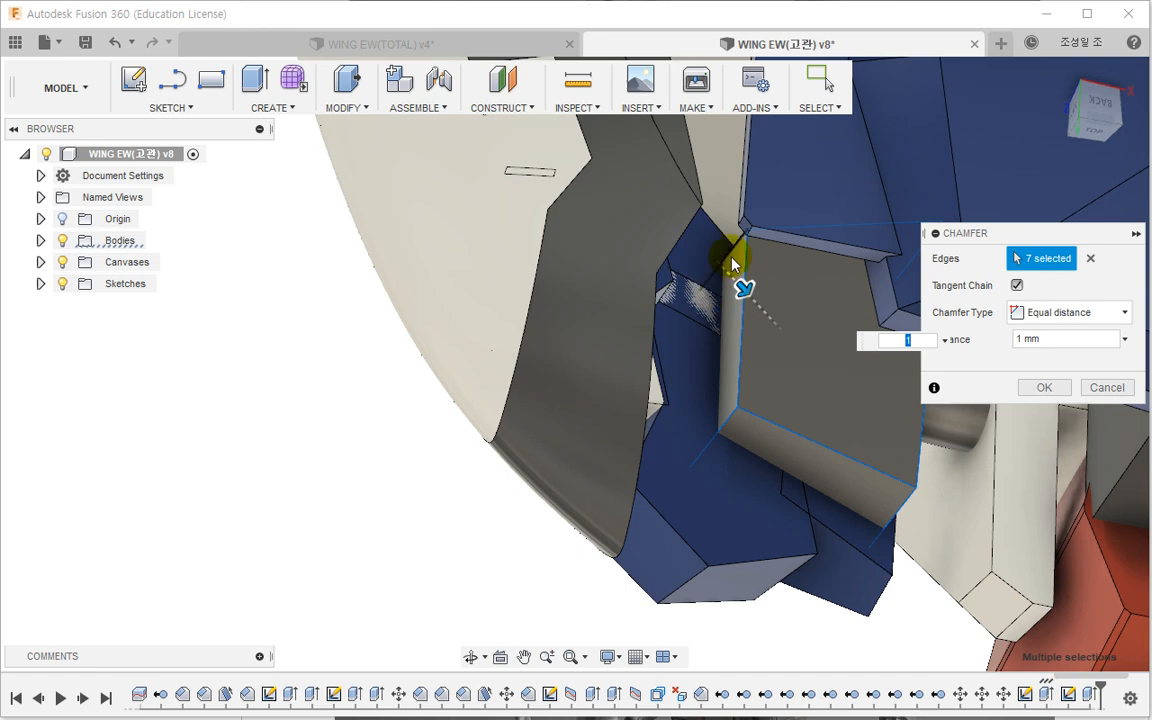
left_click(731, 264)
scroll(685, 357, "down", 2)
middle_click_drag(692, 360, 702, 311, "shift")
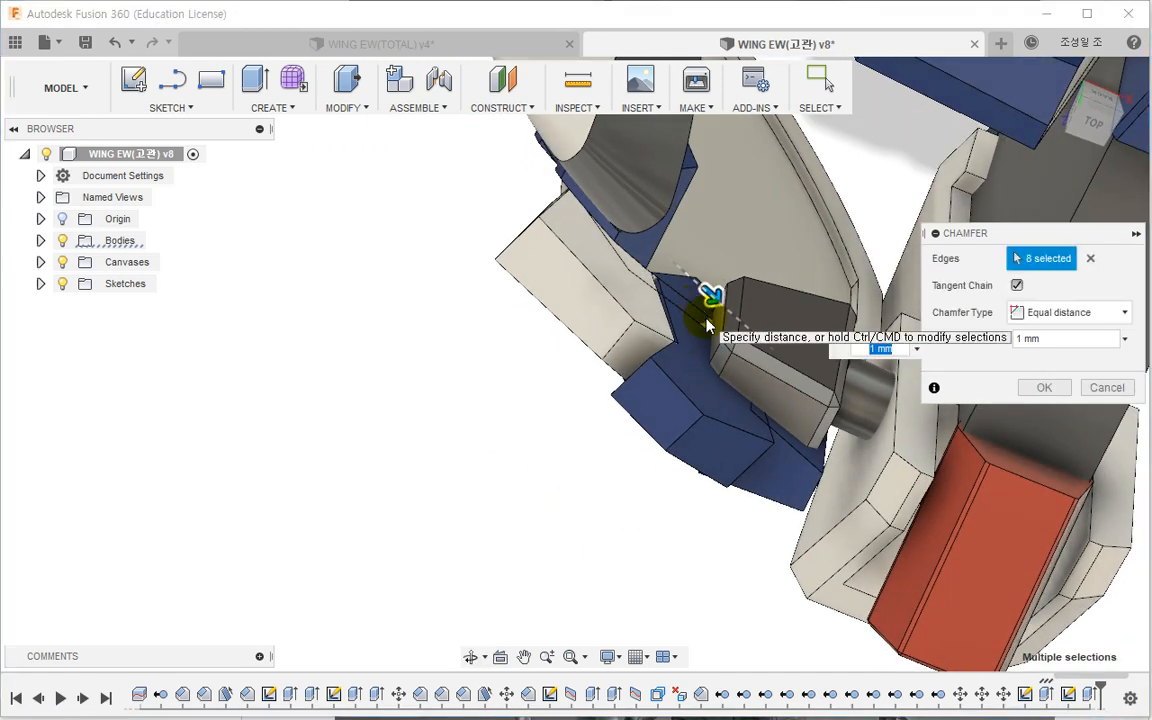
type("0.5")
key("Return")
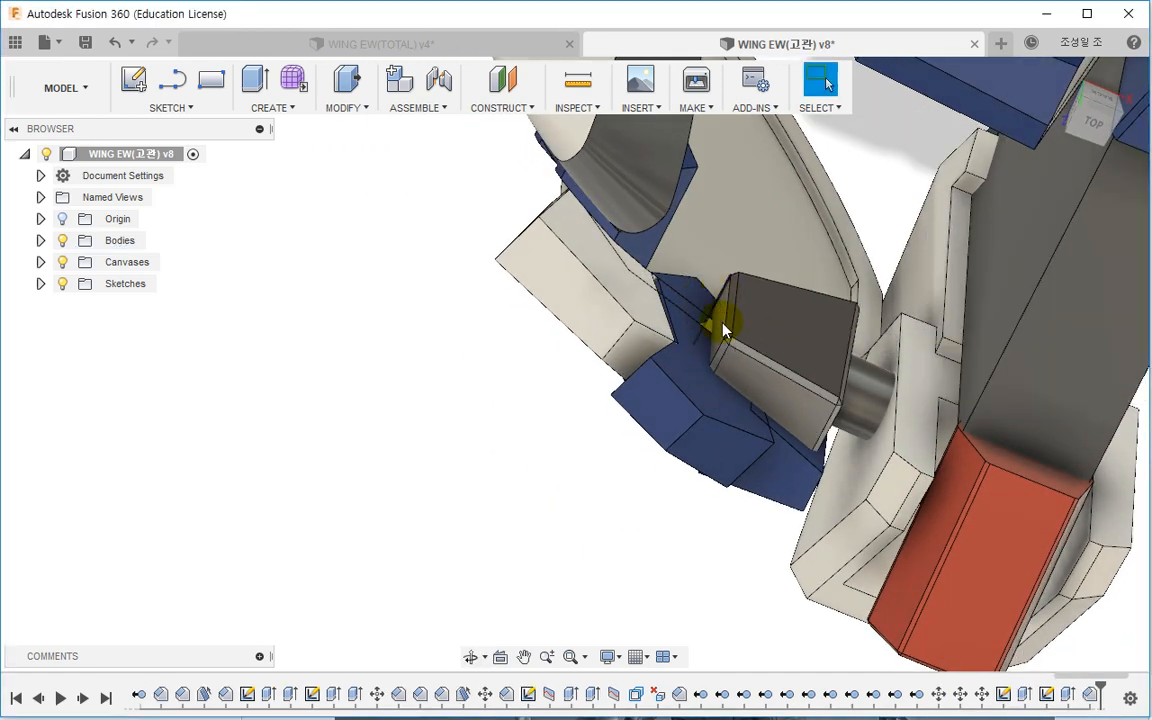
Step: Switch to the browser's reference photos of the gray robot frame and examine its rear waist and hip structure
middle_click_drag(724, 330, 1006, 291, "shift")
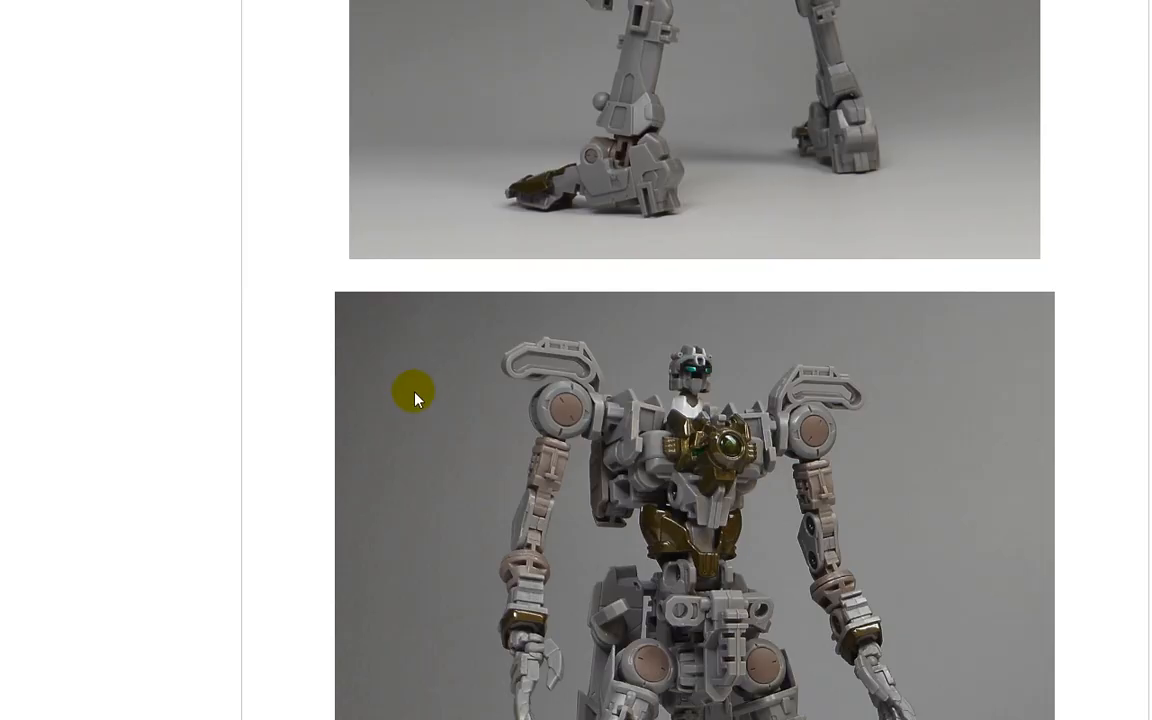
scroll(476, 427, "up", 4)
scroll(545, 415, "up", 1)
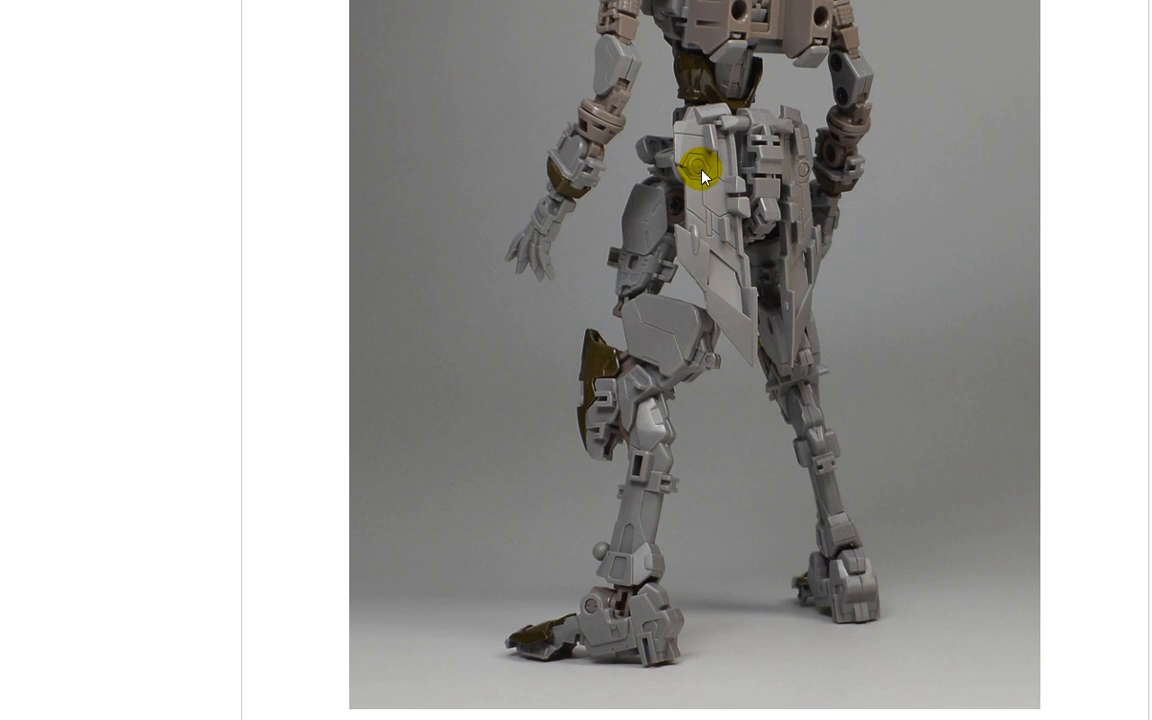
key("alt+Tab")
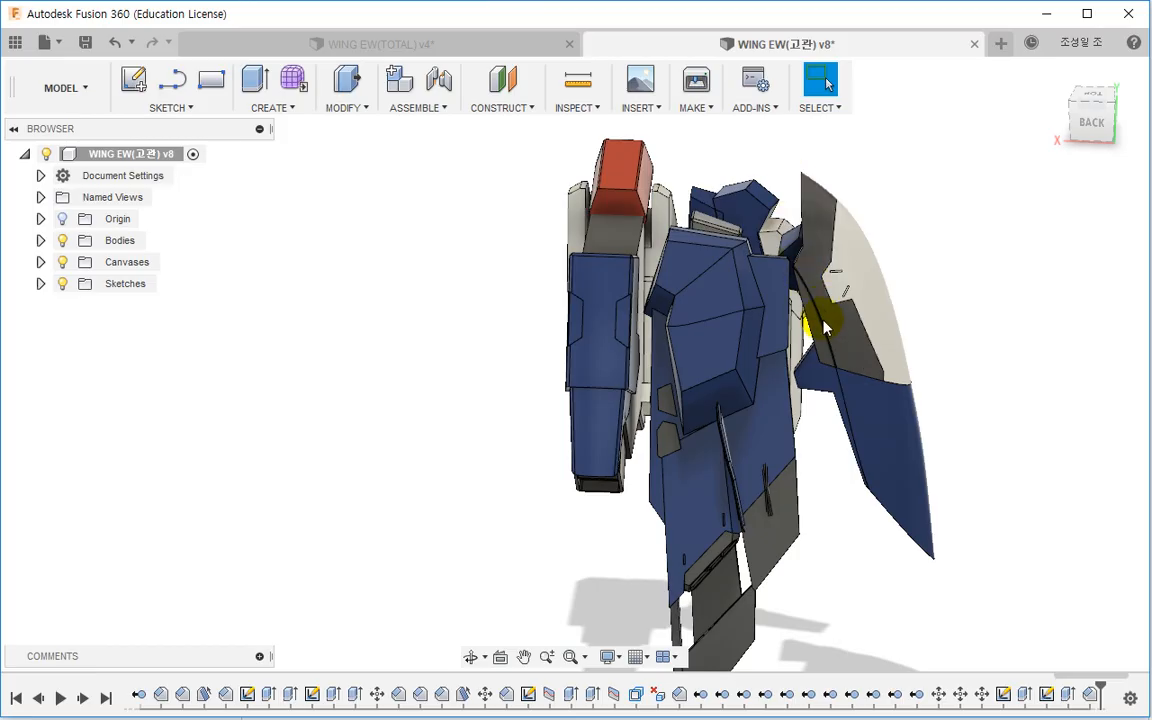
Step: Create a sketch on the inner flat face of the blue rear skirt armour, with Slice on and the view normal to it
middle_click_drag(685, 298, 715, 375, "shift")
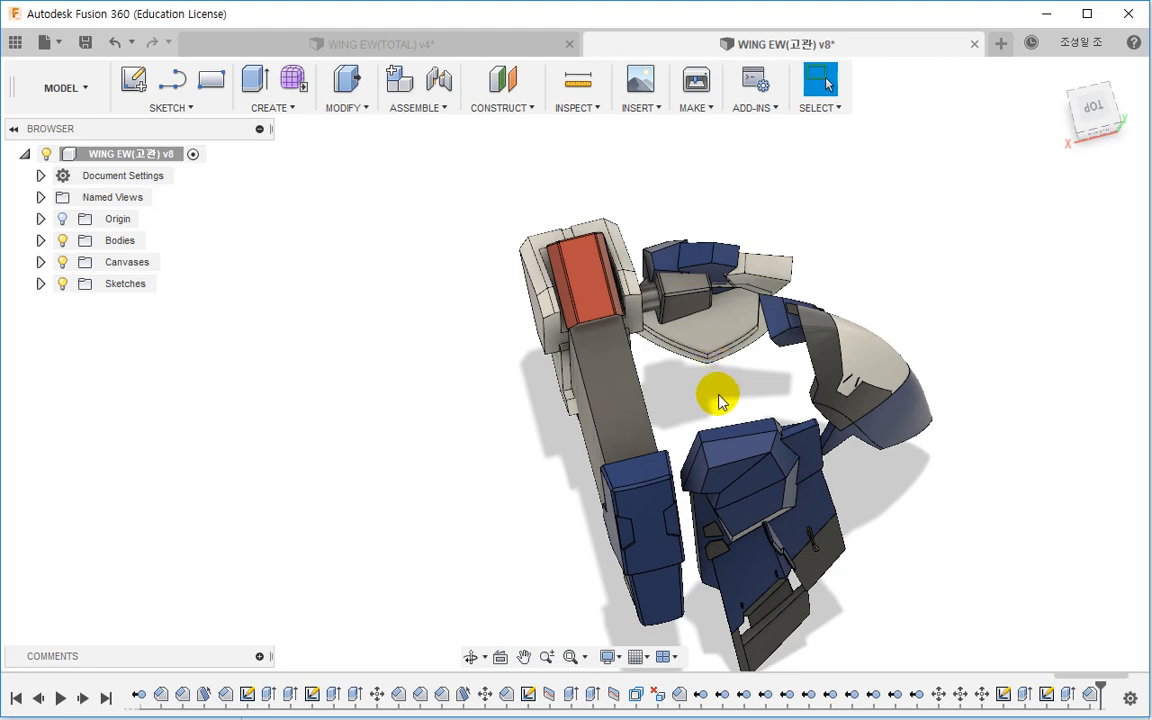
middle_click_drag(718, 400, 810, 368, "shift")
right_click(831, 343)
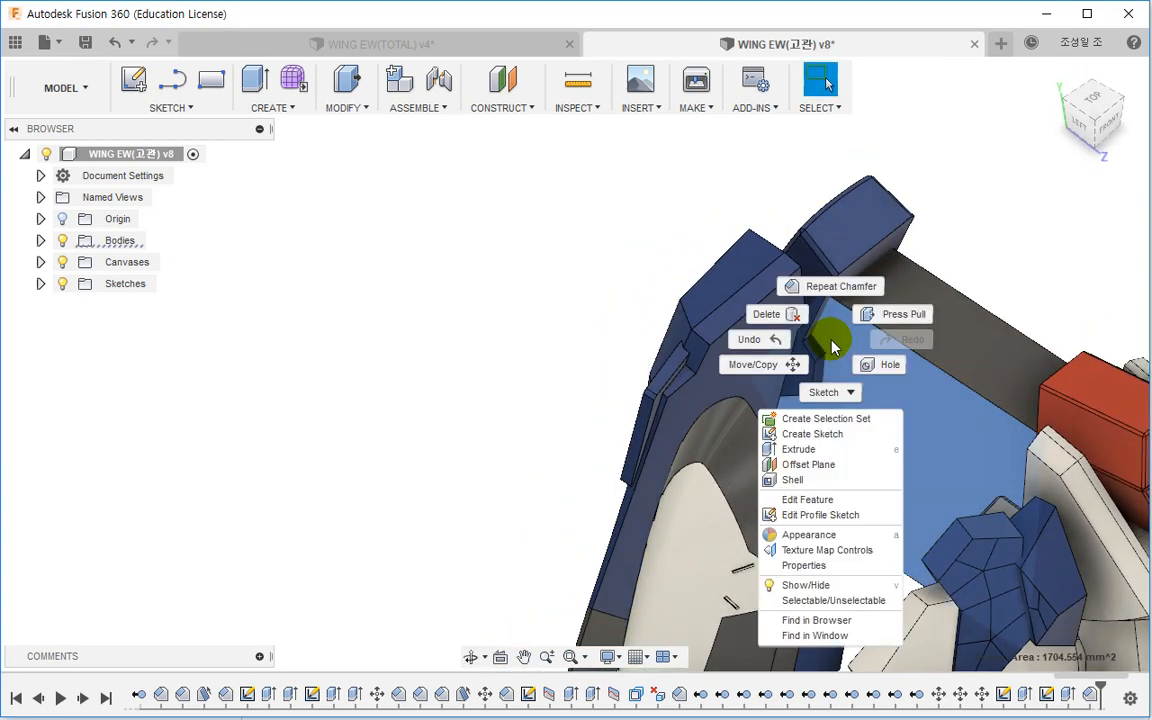
left_click(776, 345)
right_click(776, 345)
left_click(754, 442)
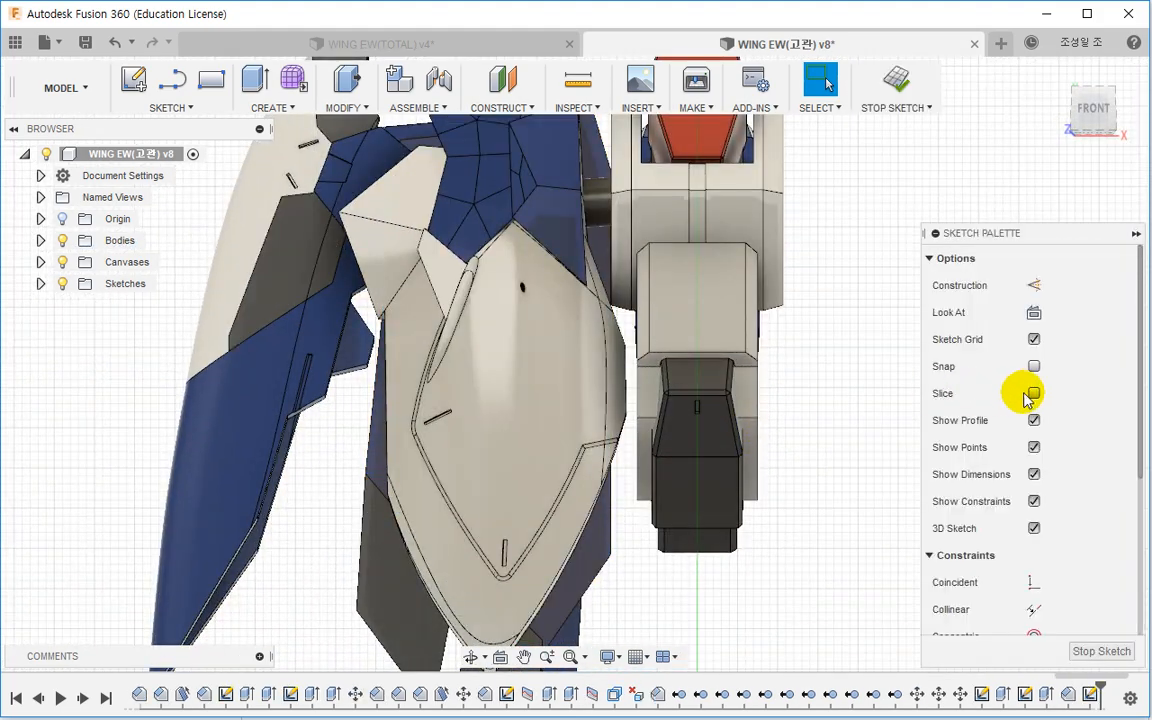
left_click(1033, 393)
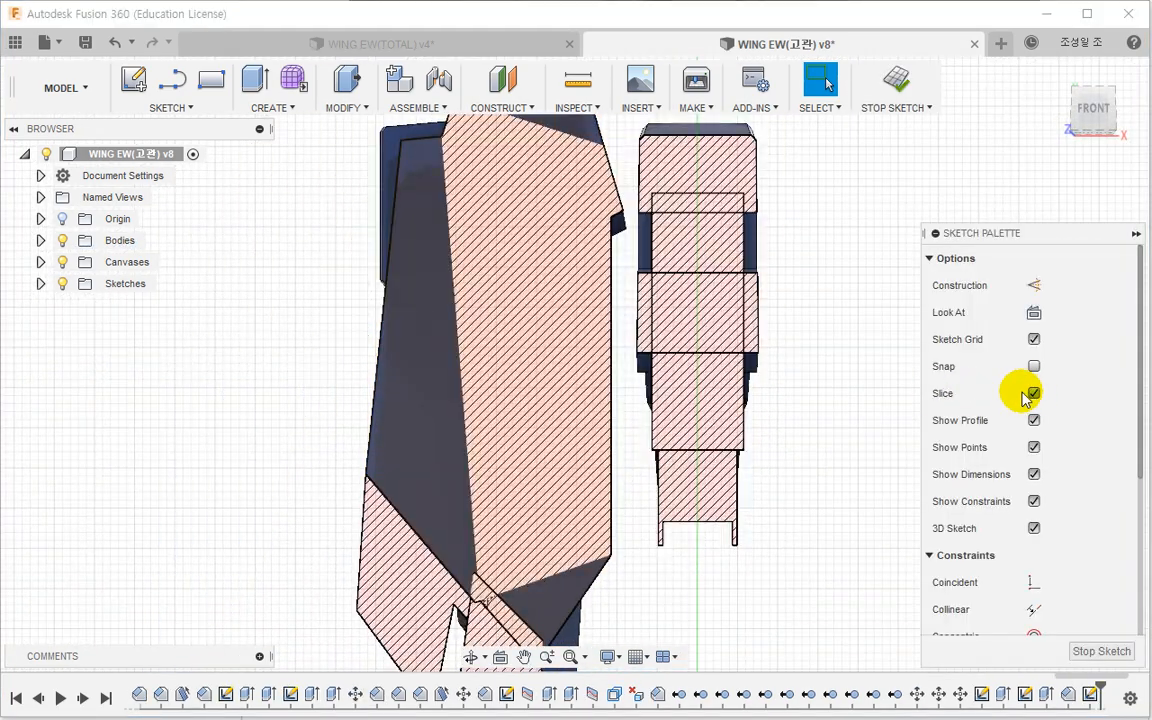
middle_click_drag(709, 333, 714, 406, "shift")
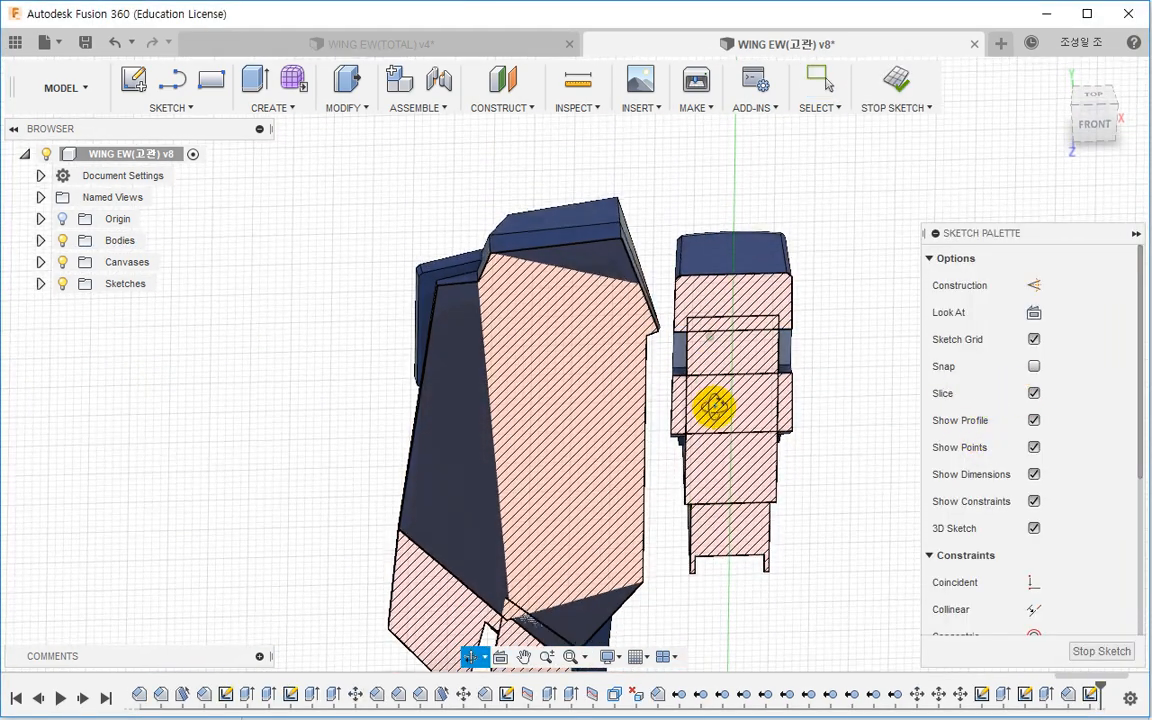
left_click(1034, 313)
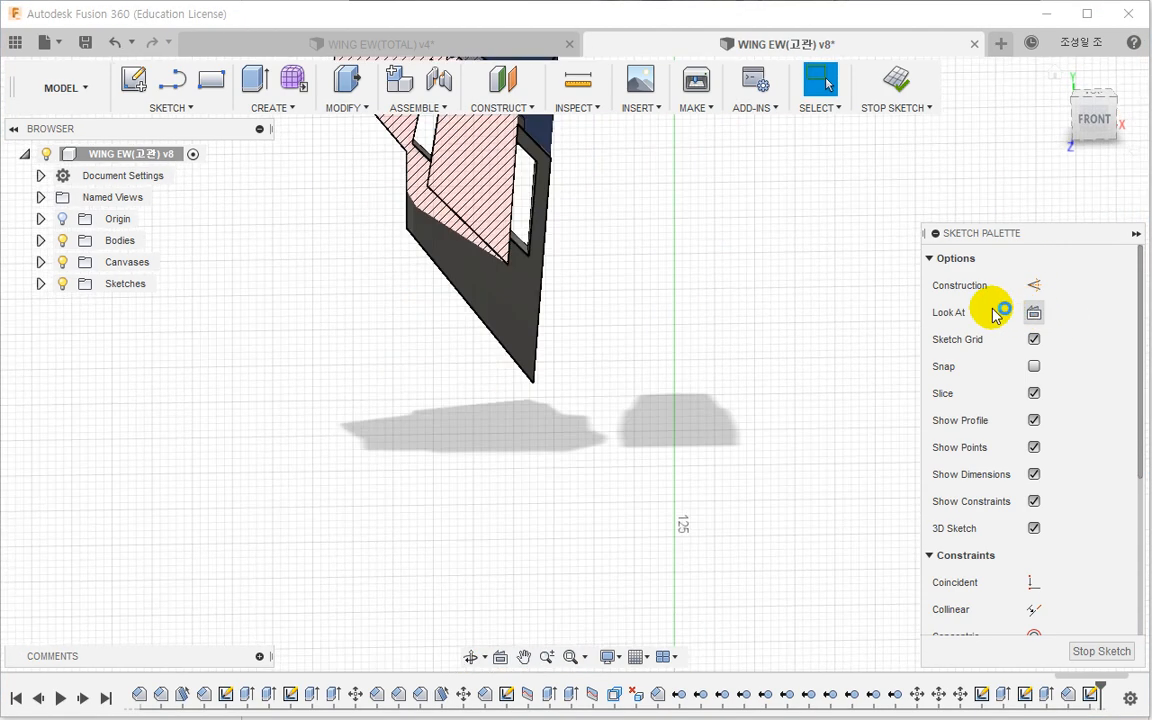
scroll(663, 220, "up", 5)
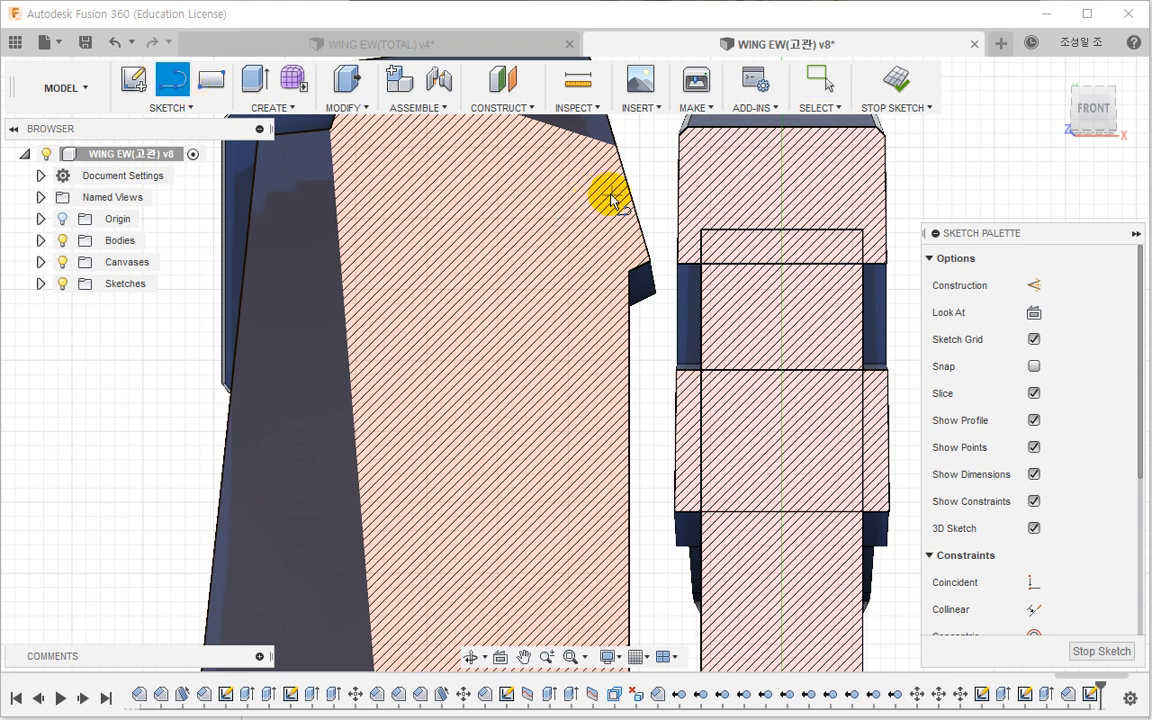
Step: Draw a closed four-sided line profile near the upper corner of the armour's inner face, on the side toward the crotch block
left_click(608, 339)
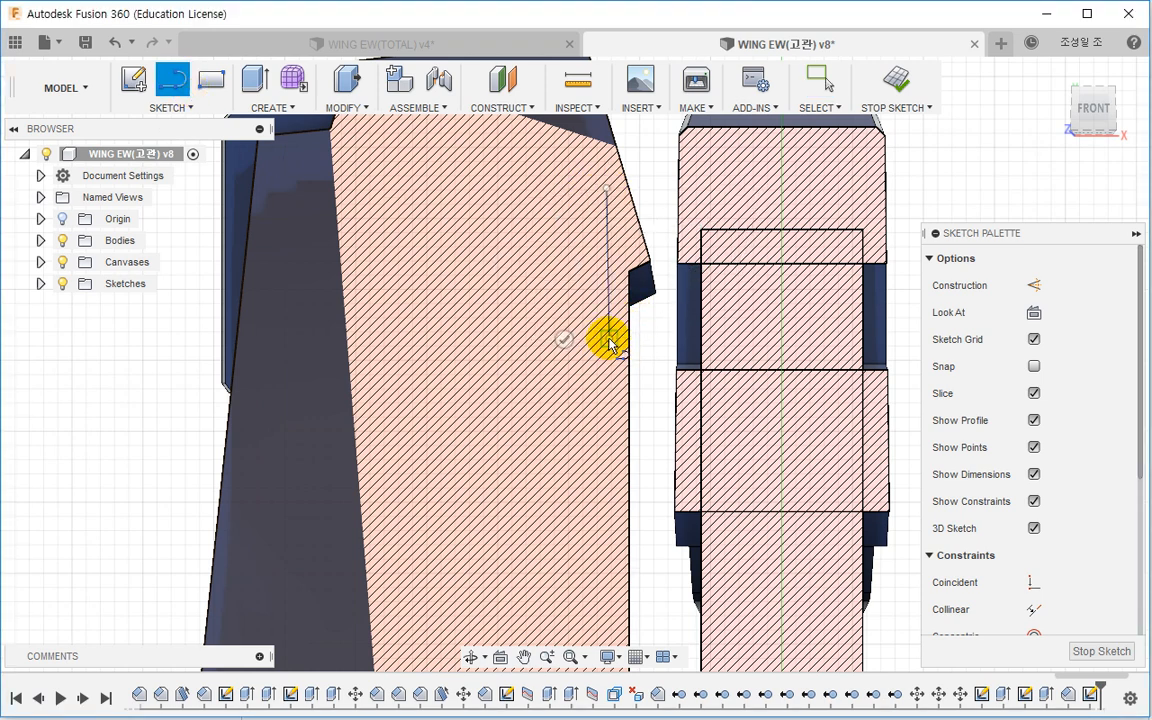
left_click(495, 339)
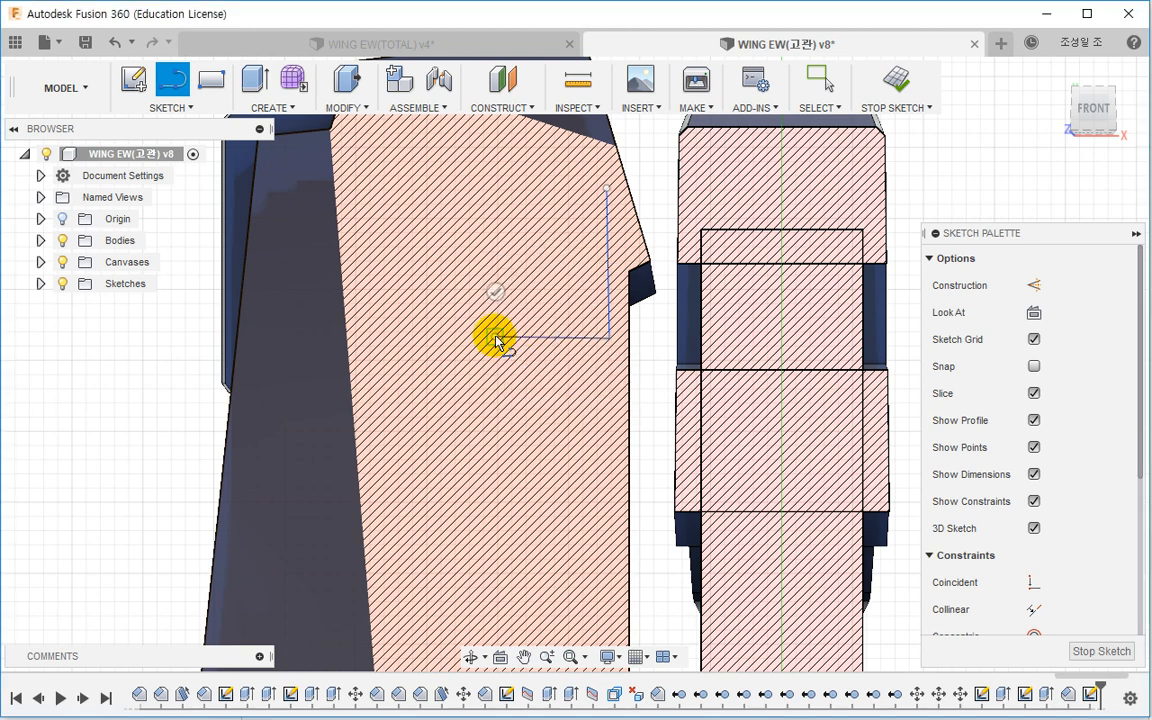
left_click(500, 217)
left_click(607, 189)
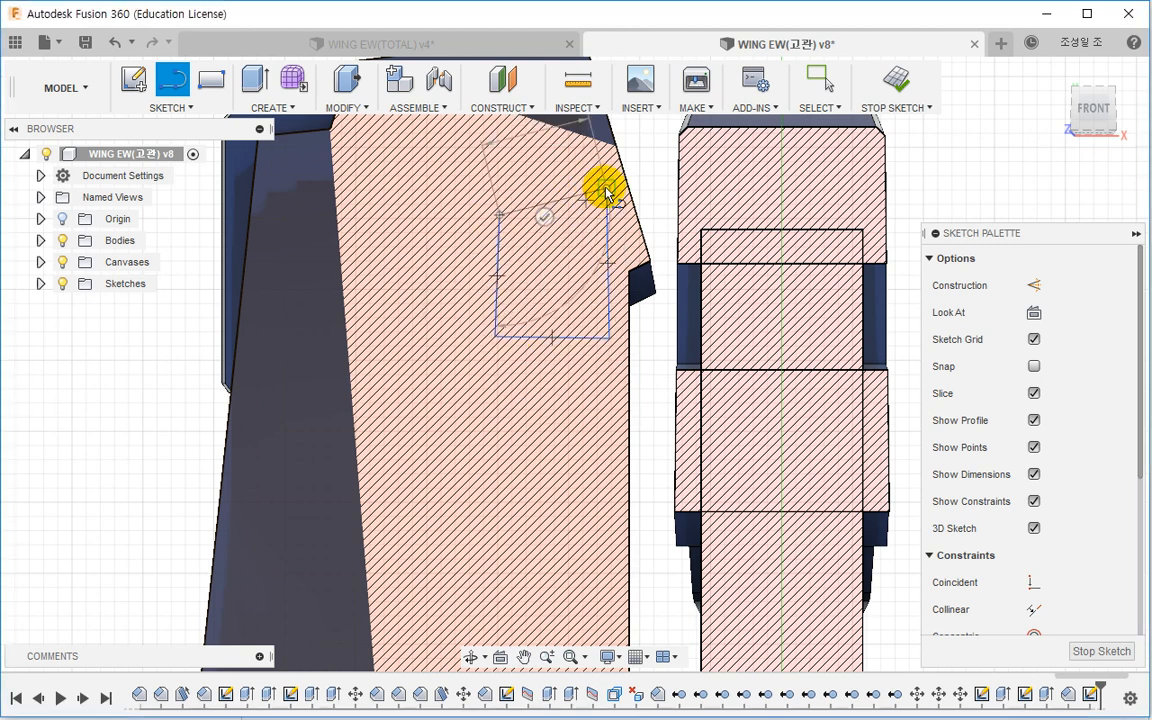
key("Escape")
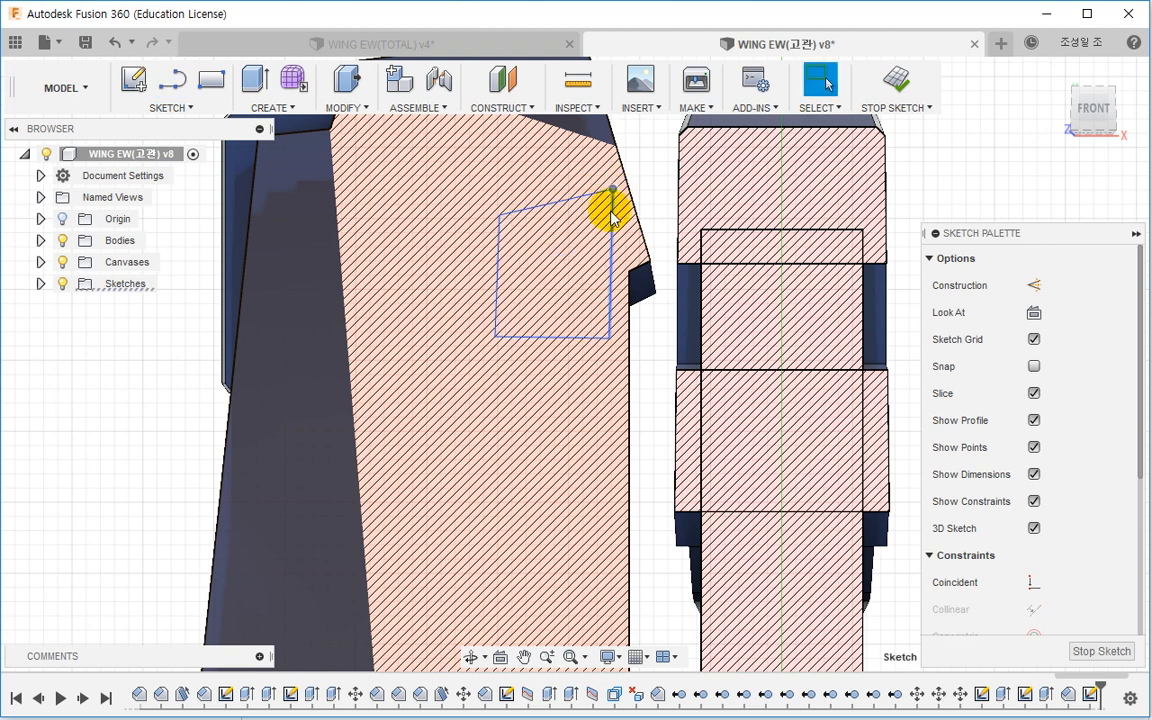
Step: Constrain the profile's long edge next to the crotch block as vertical and adjust the corners into a trapezoid
scroll(1050, 428, "down", 5)
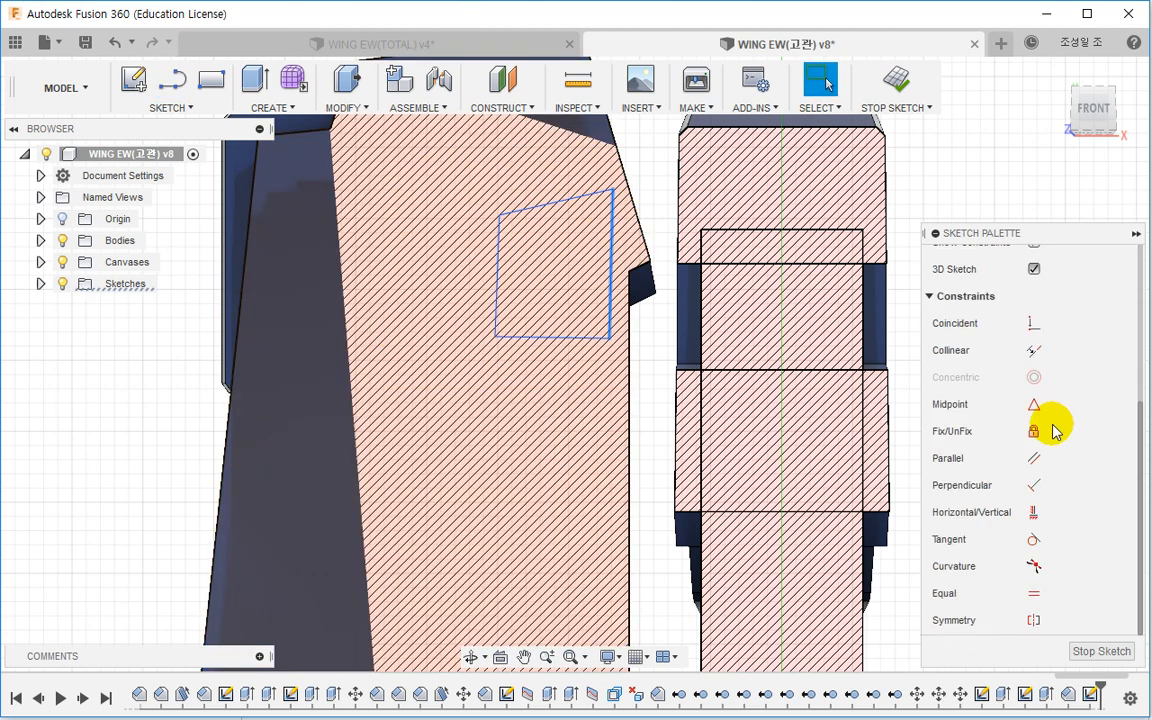
left_click(1035, 513)
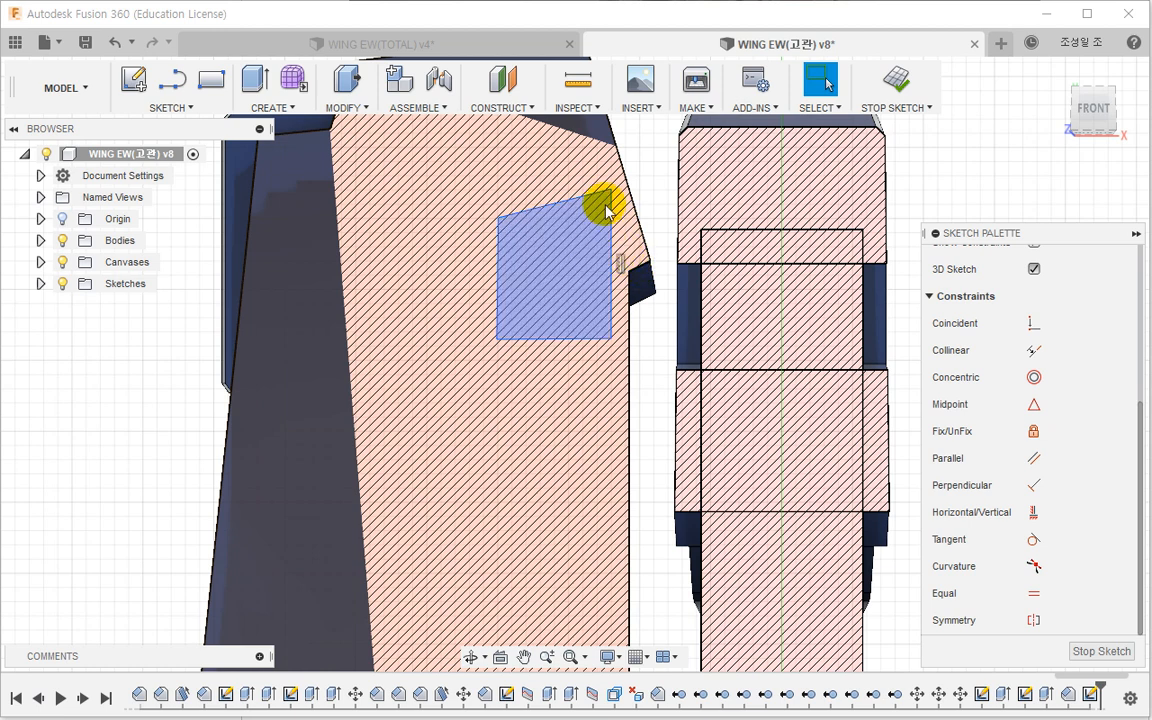
middle_click_drag(507, 220, 566, 355)
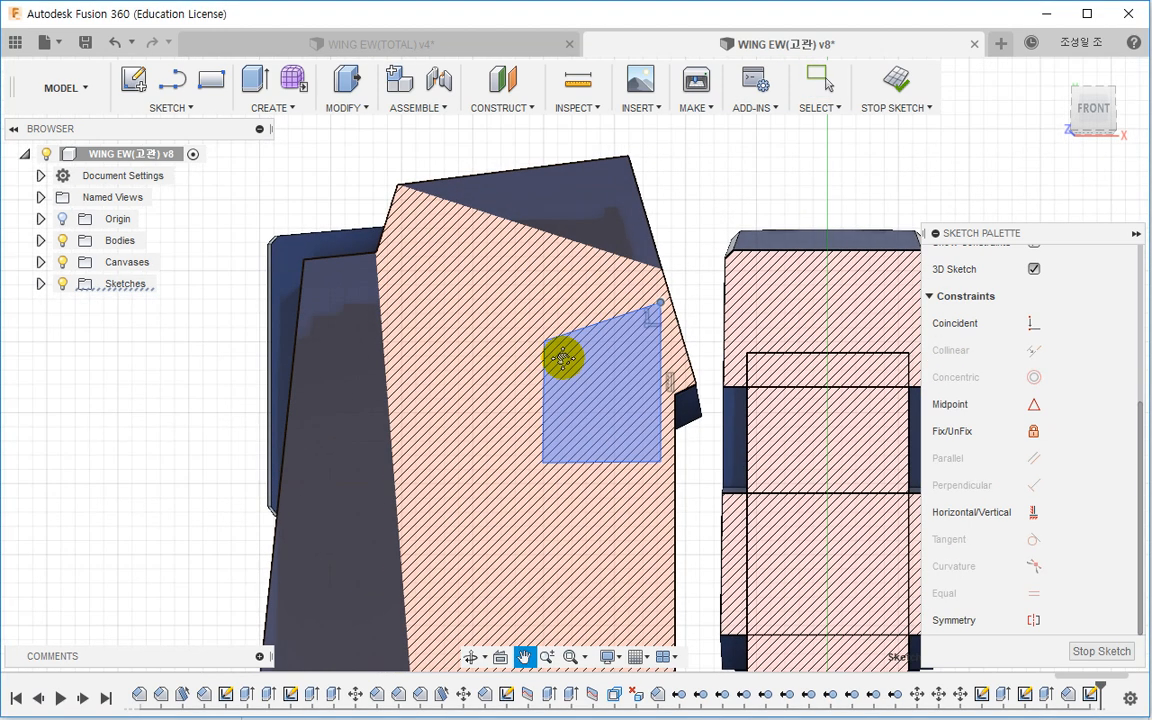
key("Escape")
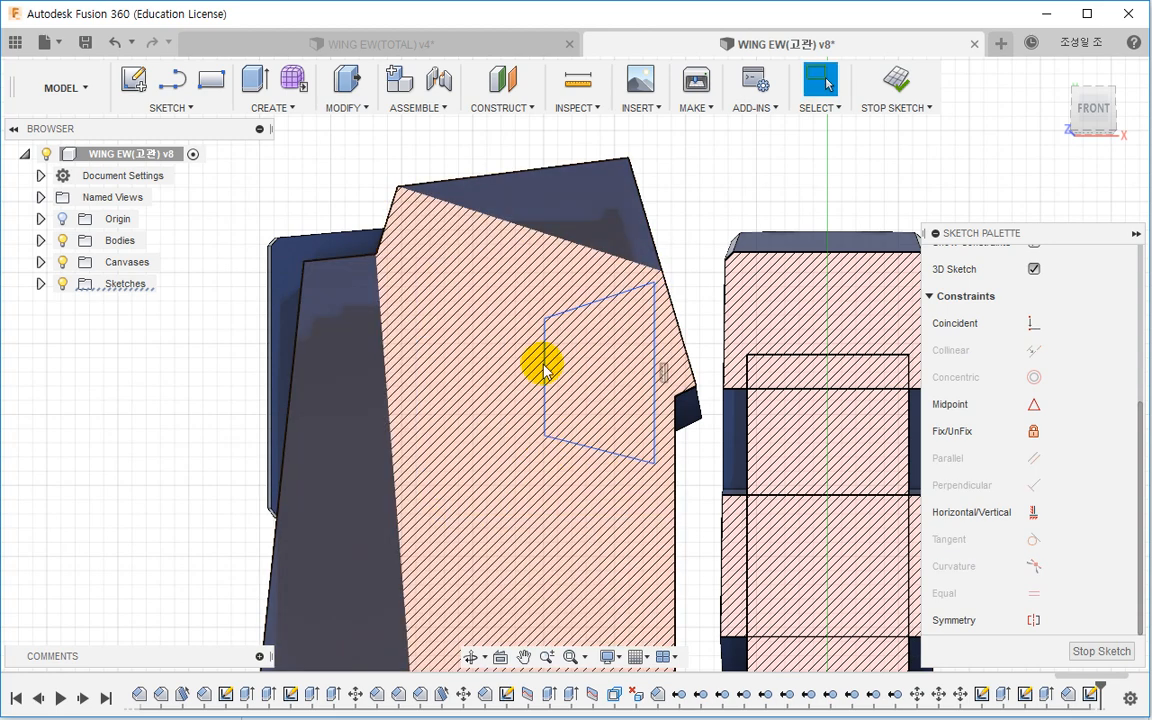
Step: Extrude the trapezoid profile 3.482 mm outward from the rear skirt armour as a new body
left_click(272, 92)
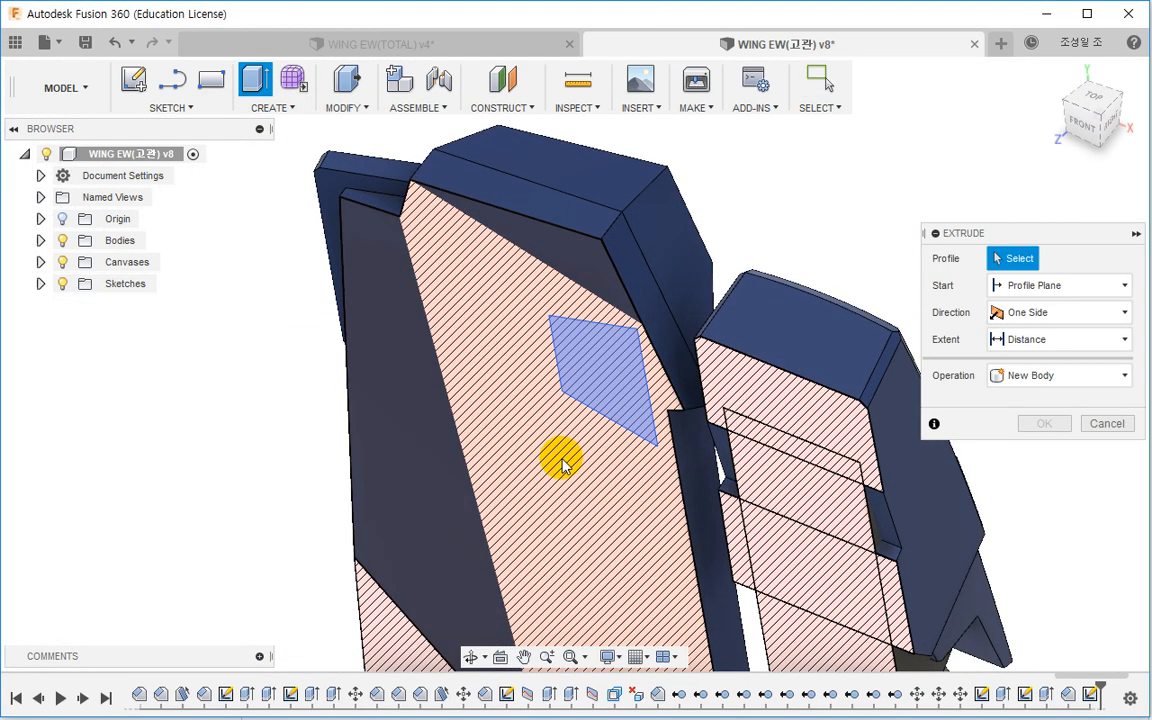
left_click(614, 370)
left_click_drag(592, 386, 563, 412)
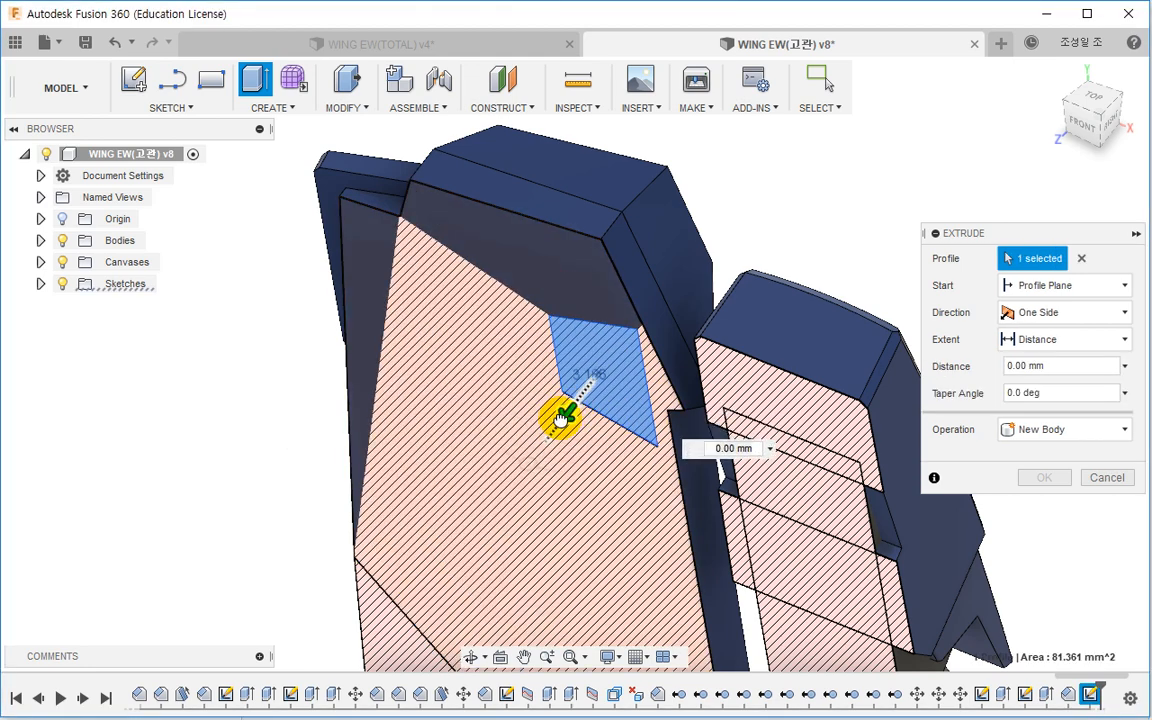
left_click(1083, 432)
left_click(1008, 516)
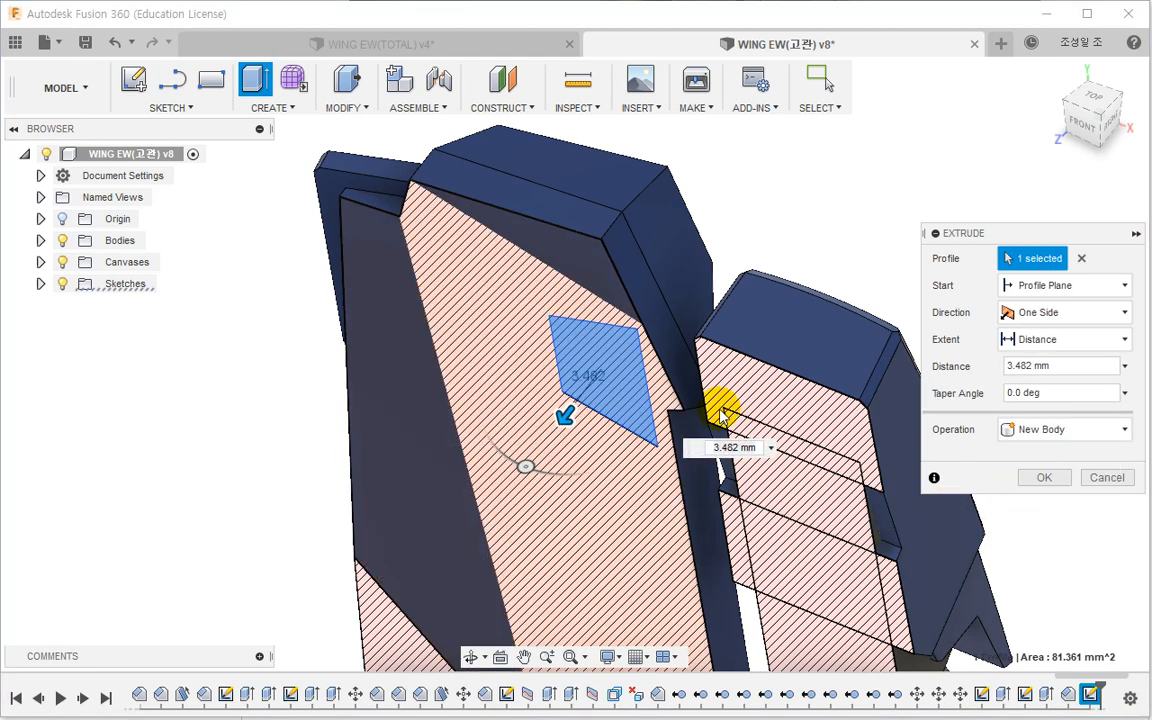
left_click(1040, 477)
middle_click_drag(843, 437, 737, 405, "shift")
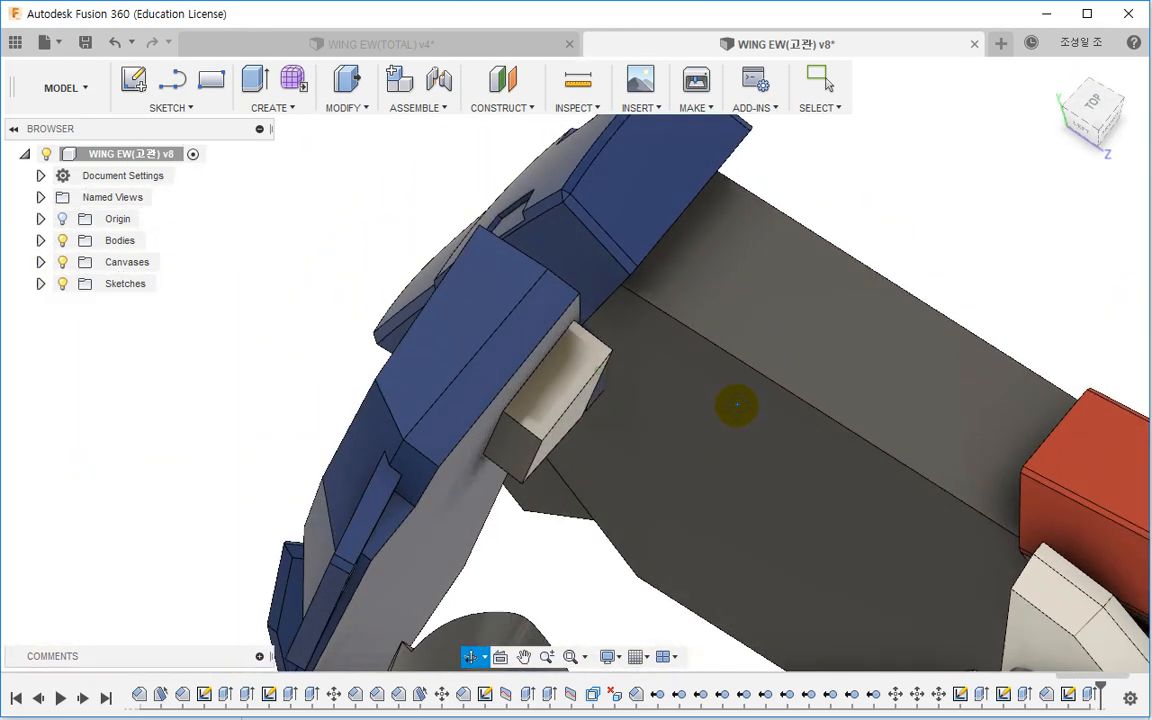
Step: Edit the new block's extrusion and set its distance to 6.259 mm
double_click(1090, 695)
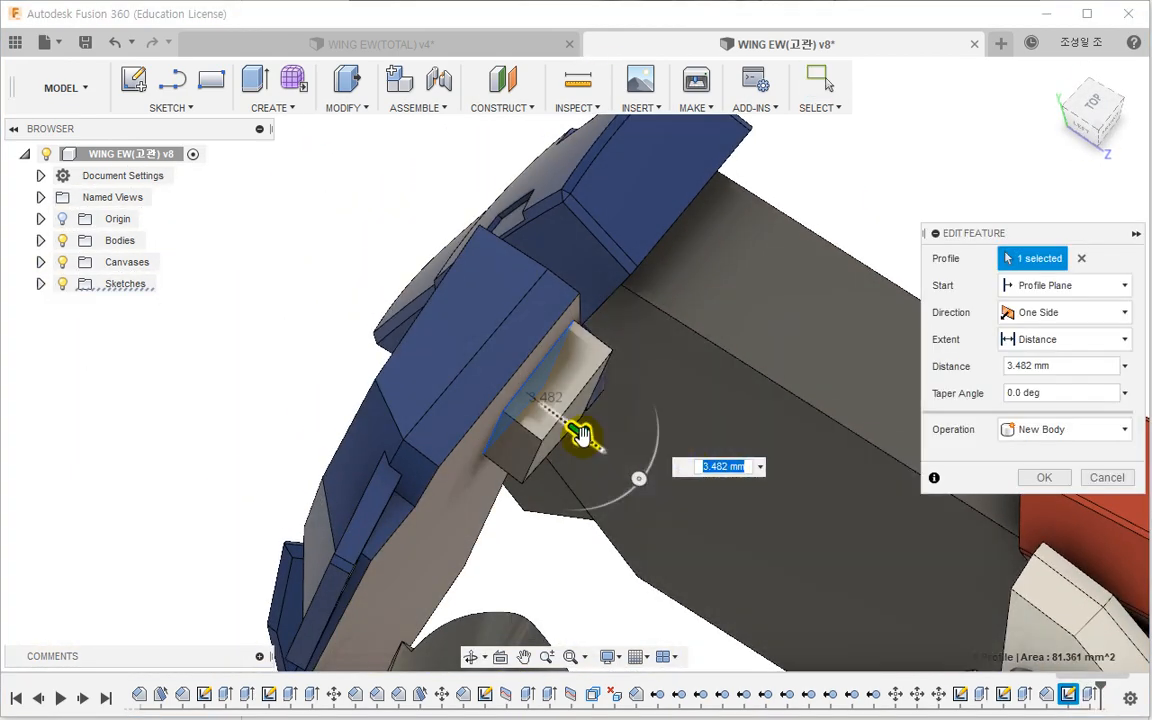
left_click_drag(584, 432, 612, 460)
middle_click_drag(612, 460, 581, 360, "shift")
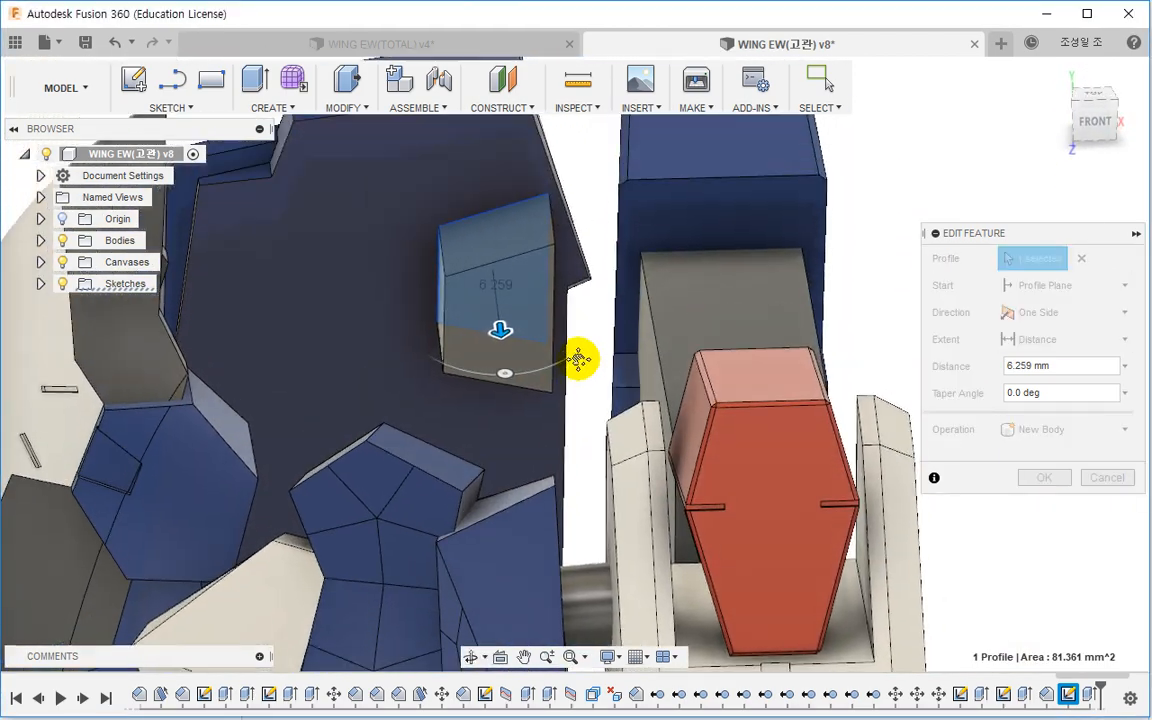
left_click(1036, 478)
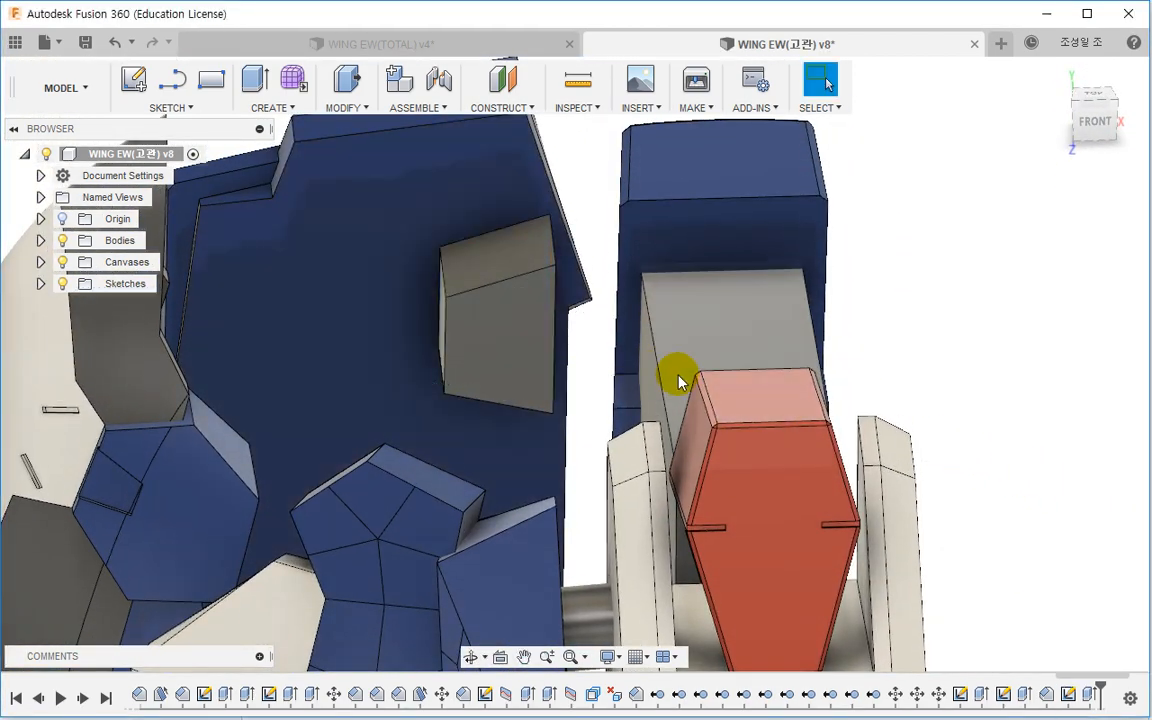
Step: Examine the hip area around the rear skirt in the WING EW(TOTAL) assembly and return to the pelvis design
middle_click_drag(676, 380, 625, 388, "shift")
left_click(590, 365)
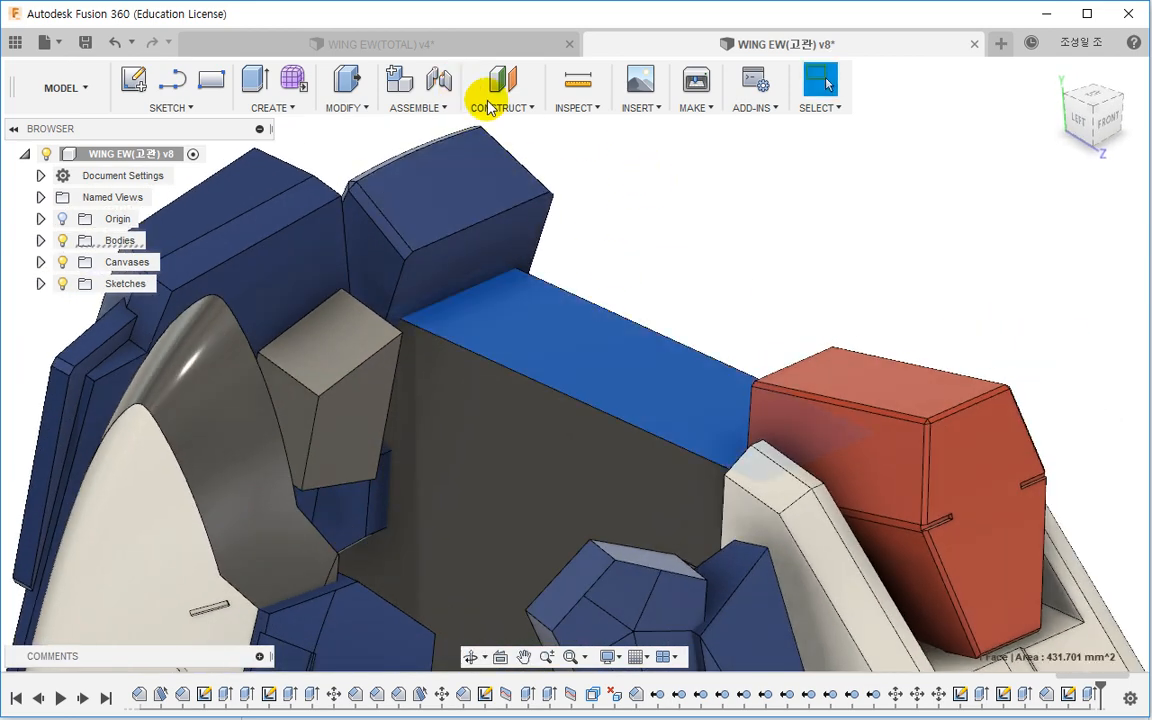
left_click(419, 44)
left_click(738, 494)
middle_click_drag(738, 494, 740, 458, "shift")
scroll(597, 265, "up", 10)
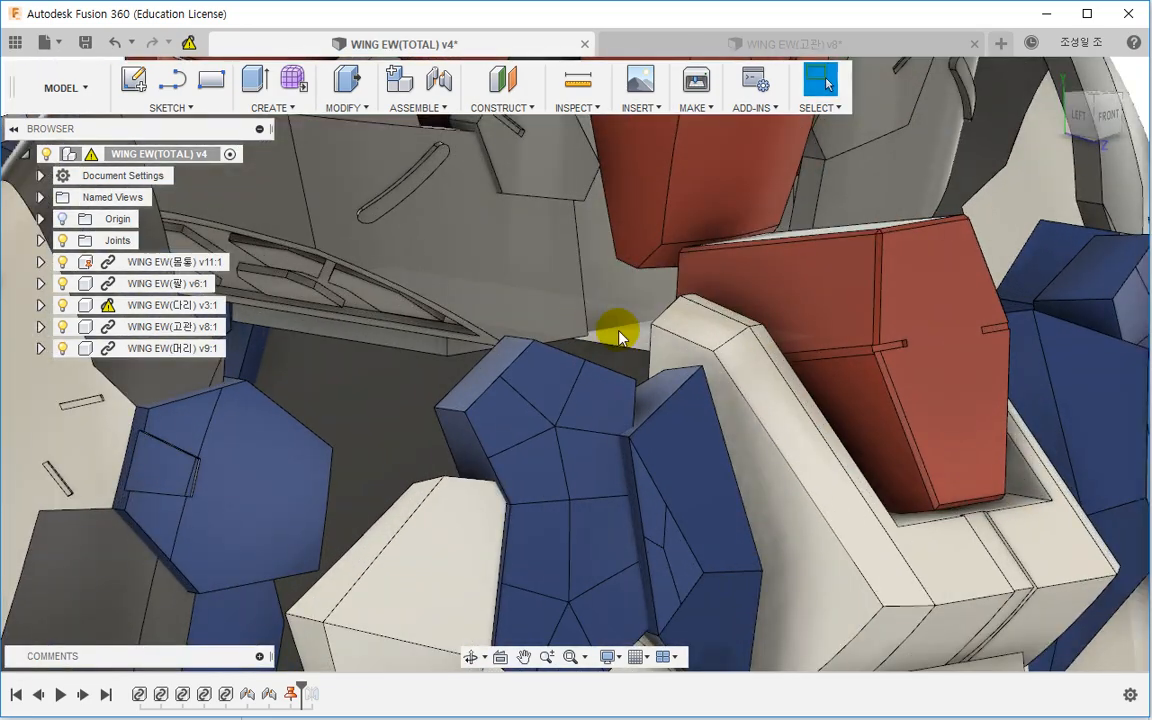
left_click(557, 355)
middle_click_drag(557, 360, 480, 358, "shift")
middle_click_drag(420, 400, 440, 338, "shift")
left_click(650, 44)
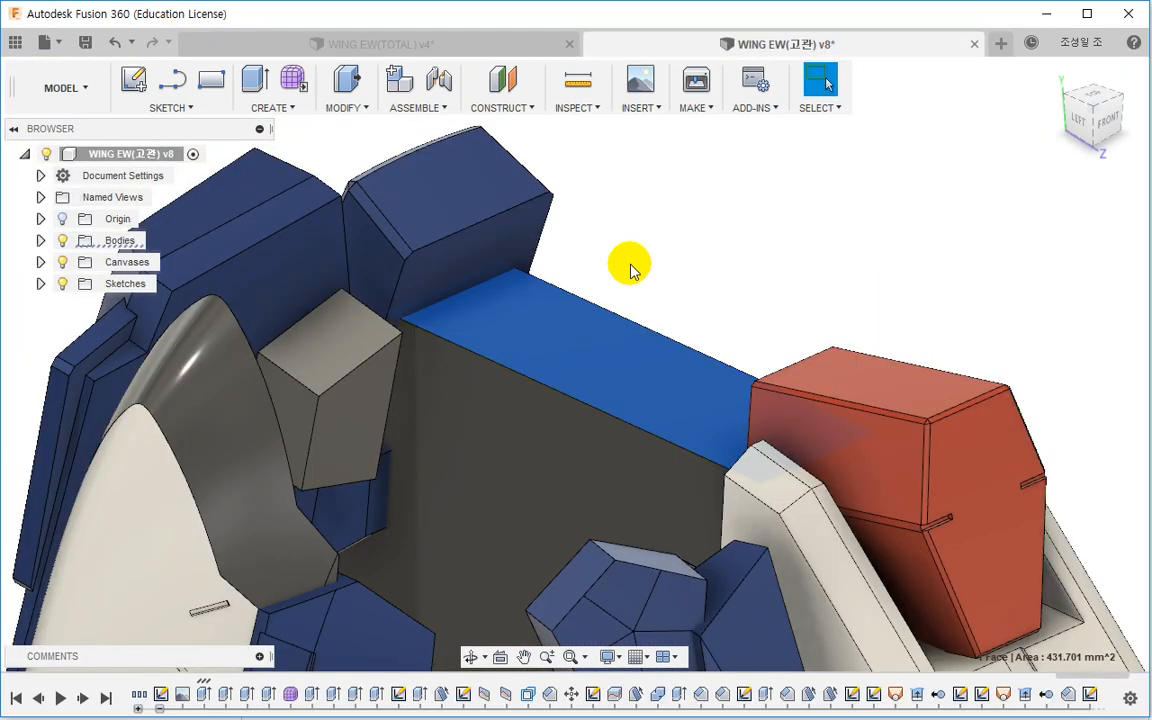
Step: Edit the block's sketch with Slice on, move the whole trapezoid lower on the armour face and finish the sketch
middle_click_drag(592, 295, 458, 391, "shift")
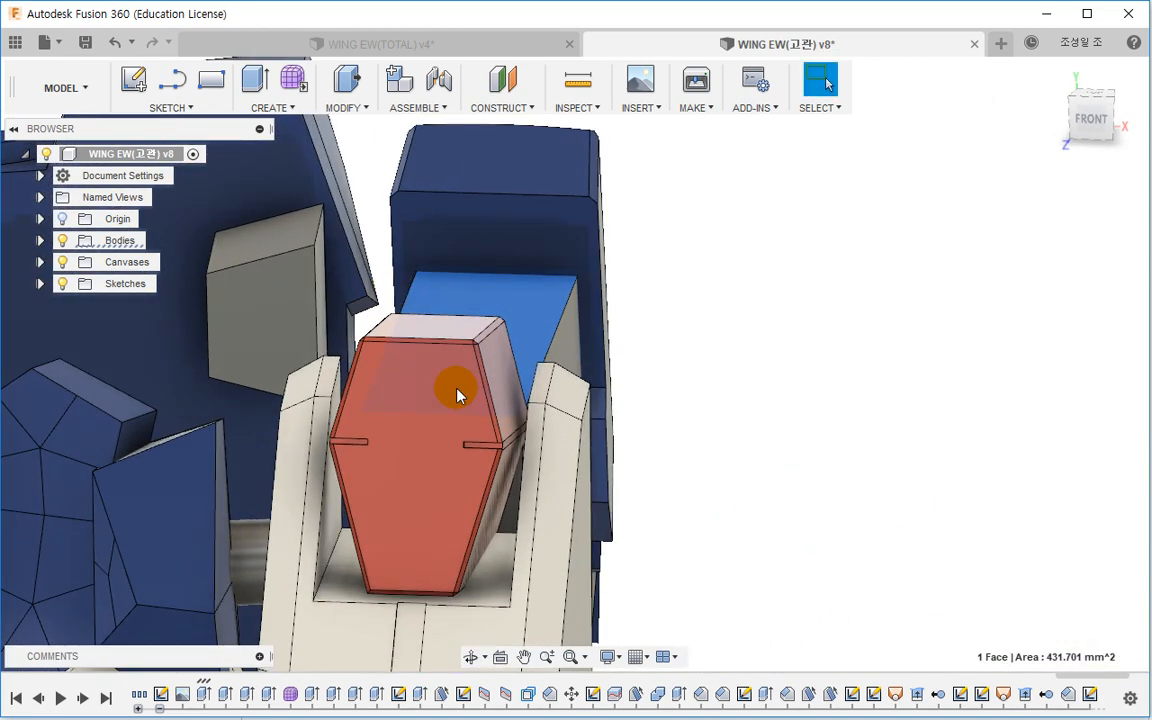
left_click_drag(1104, 678, 1122, 678)
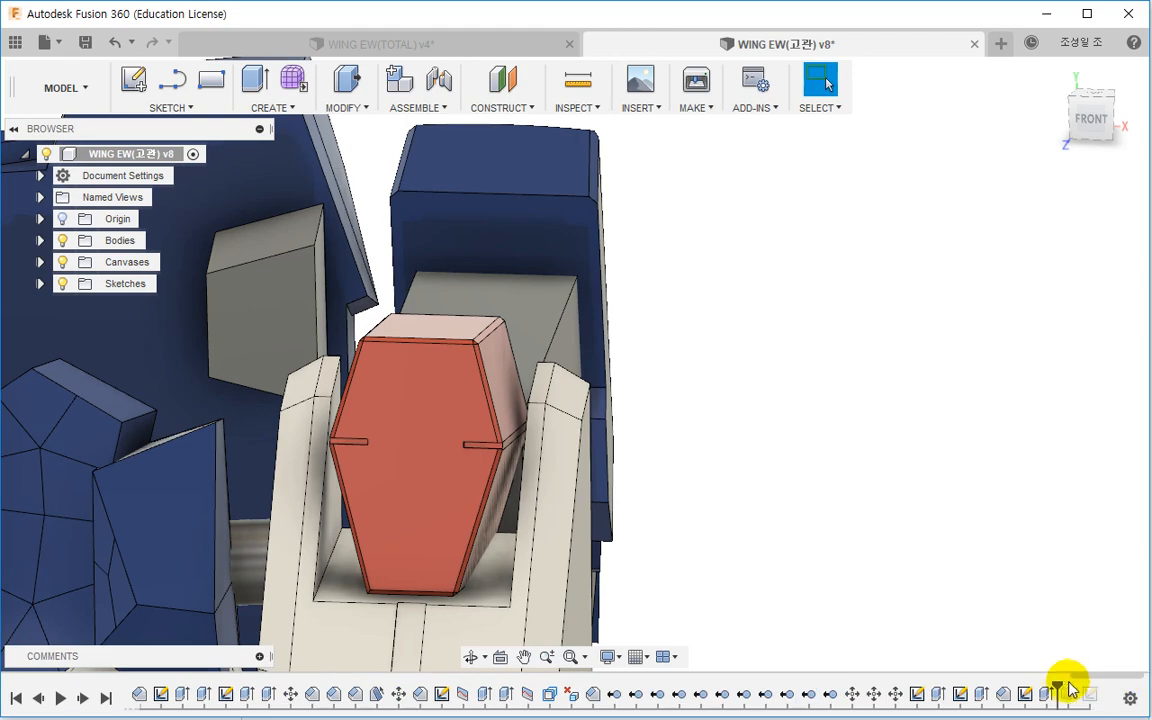
double_click(1027, 694)
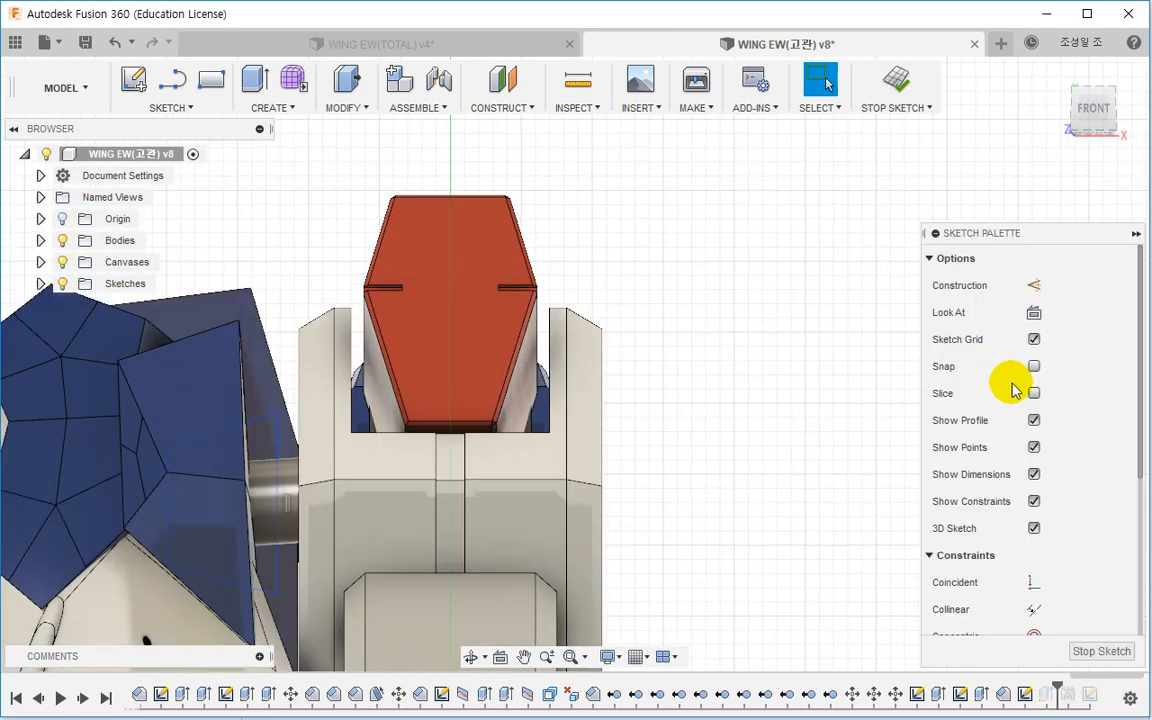
left_click(1034, 393)
scroll(450, 340, "up", 3)
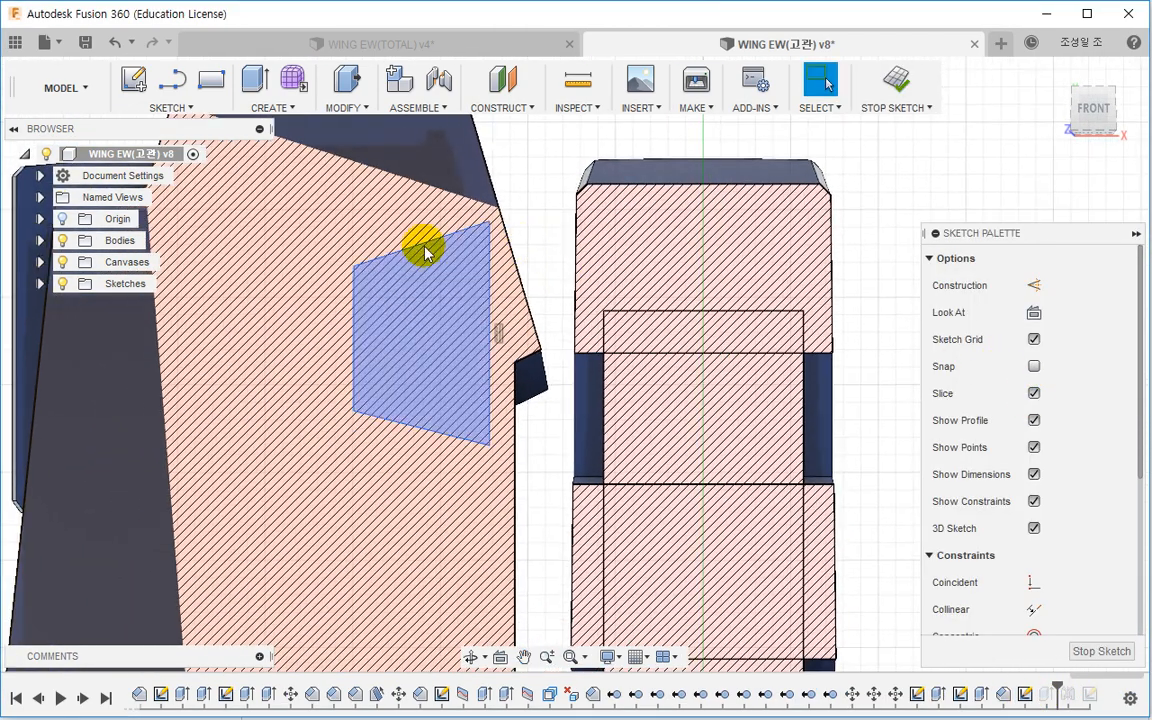
mouse_move(303, 193)
left_mouse_down()
mouse_move(565, 455)
mouse_move(548, 458)
left_mouse_up()
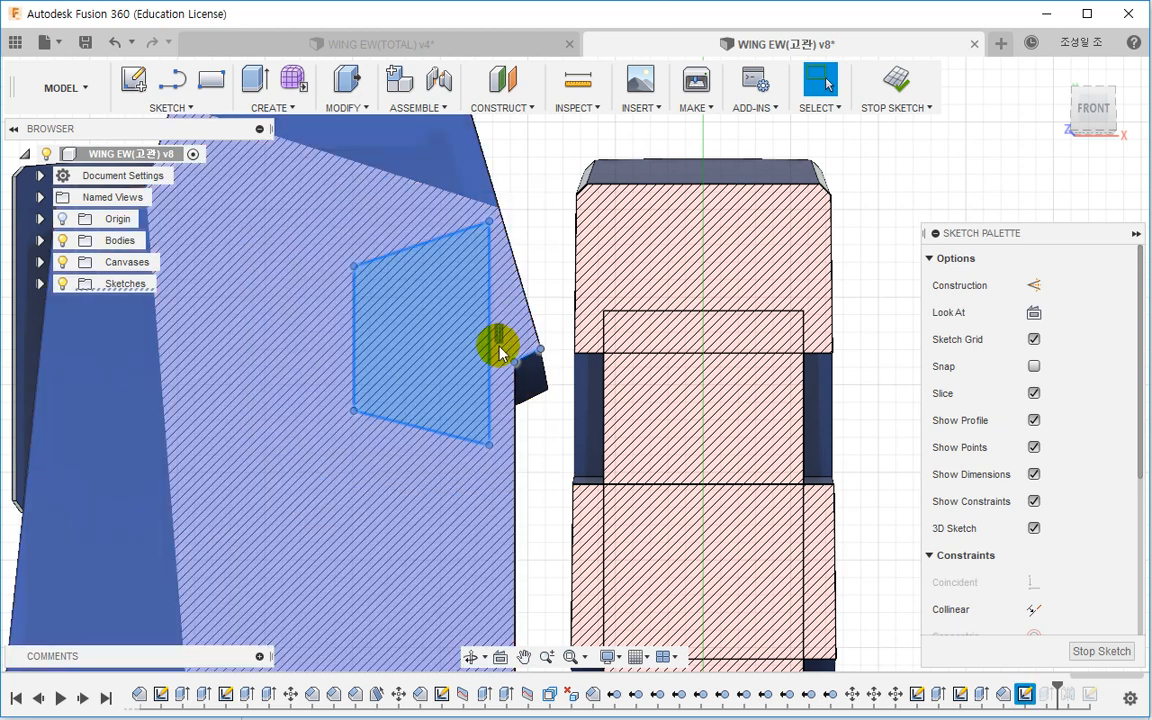
mouse_move(280, 152)
left_mouse_down()
mouse_move(507, 511)
mouse_move(493, 441)
left_mouse_up()
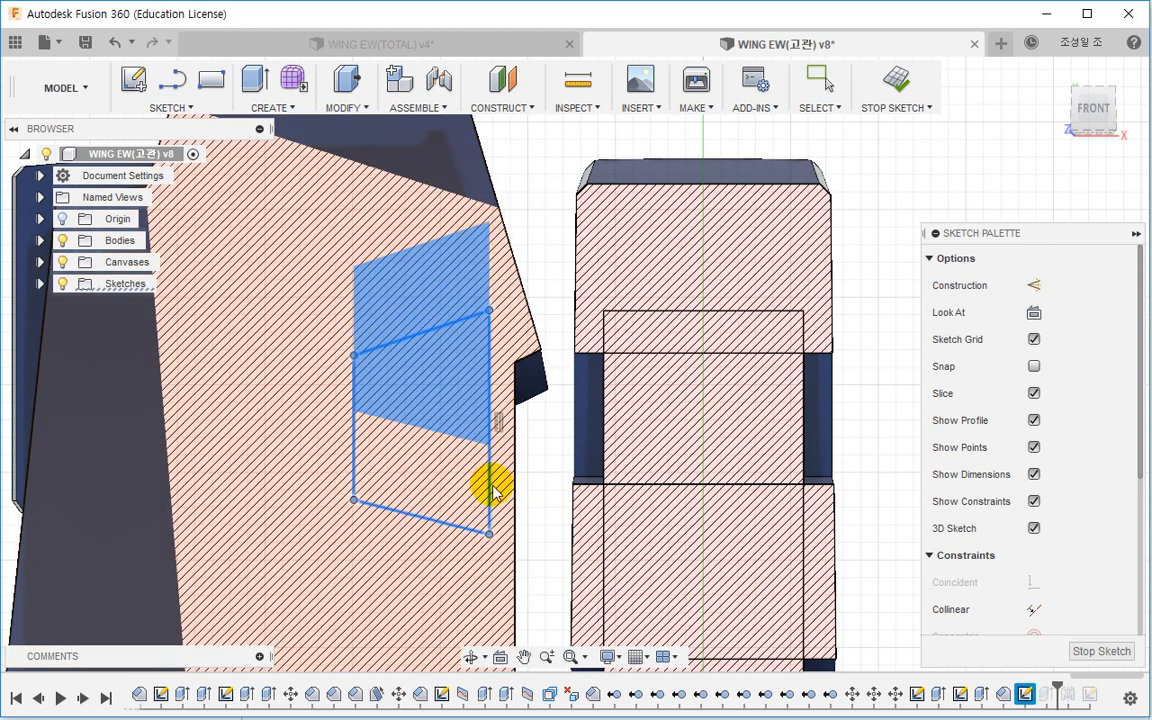
key("Escape")
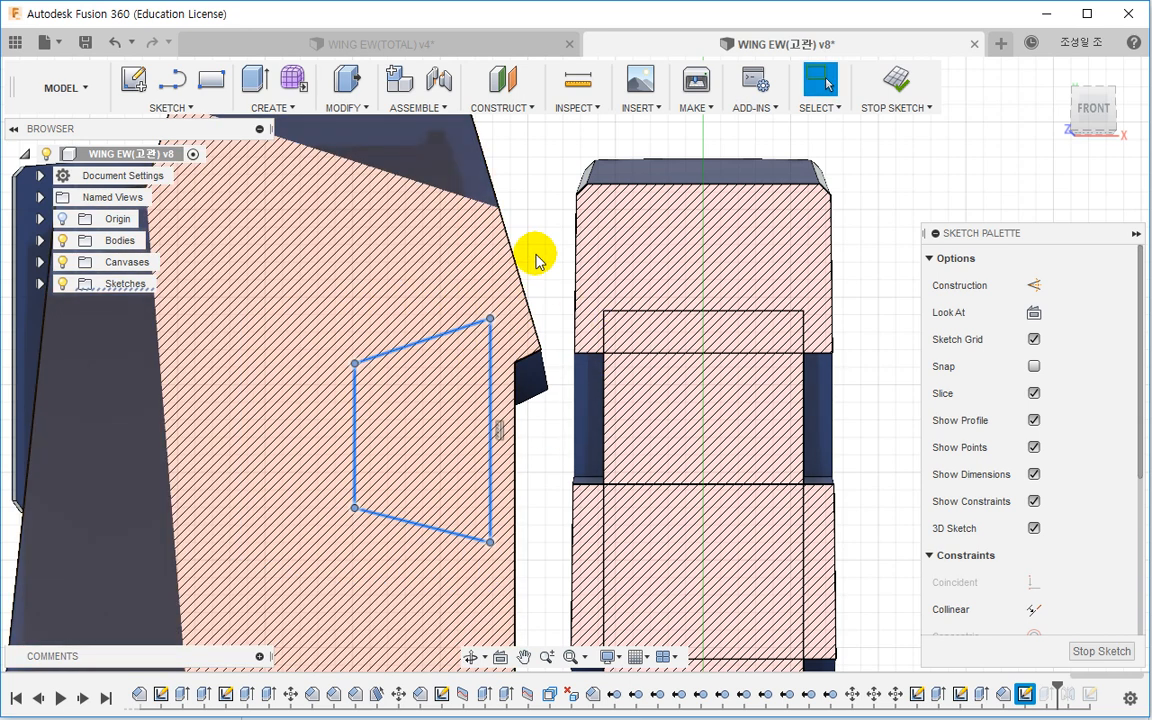
left_click(894, 80)
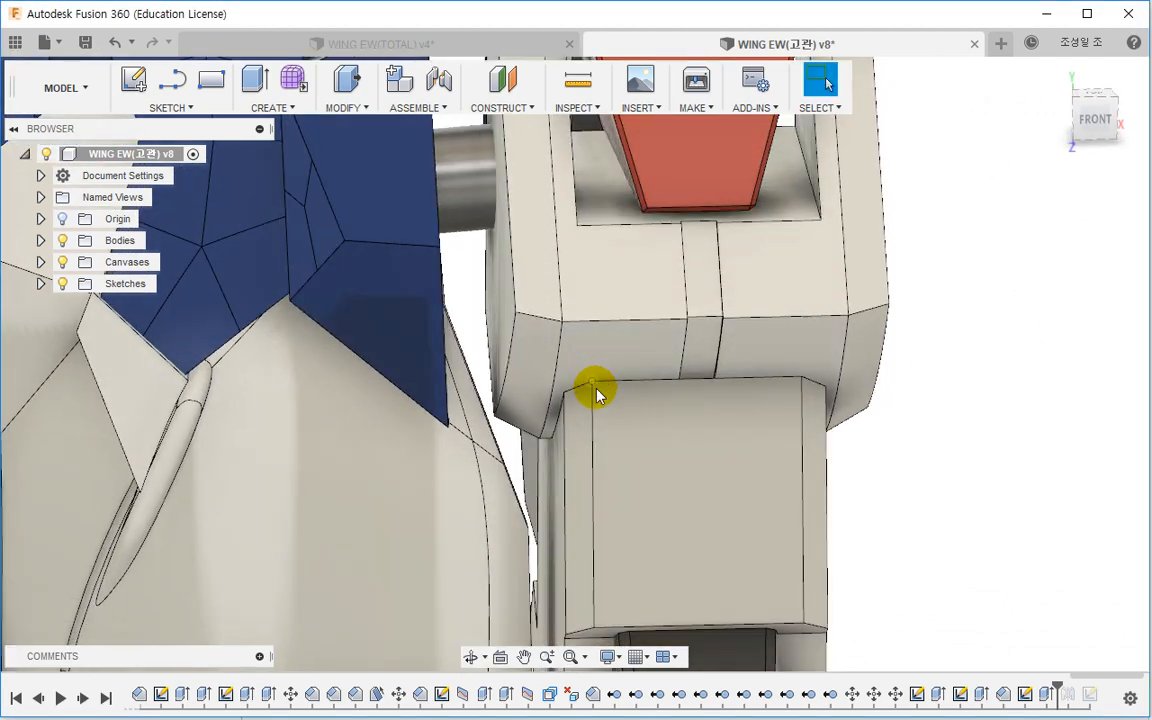
Step: Edit the block's sketch with Slice on, move the trapezoid's vertical edge outward toward the armour's side edge and finish the sketch
mouse_move(594, 388)
middle_mouse_down("shift")
mouse_move(567, 353)
mouse_move(553, 424)
mouse_move(496, 494)
mouse_move(491, 514)
mouse_move(500, 508)
middle_mouse_up("shift")
double_click(1026, 697)
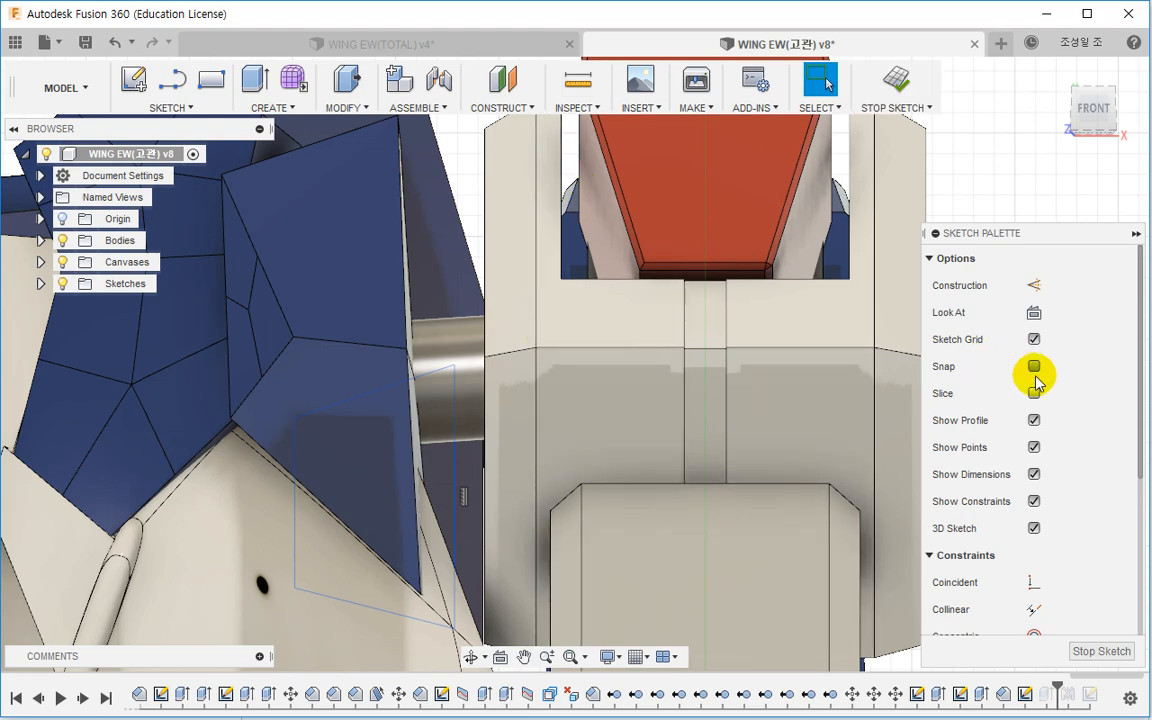
left_click(1034, 392)
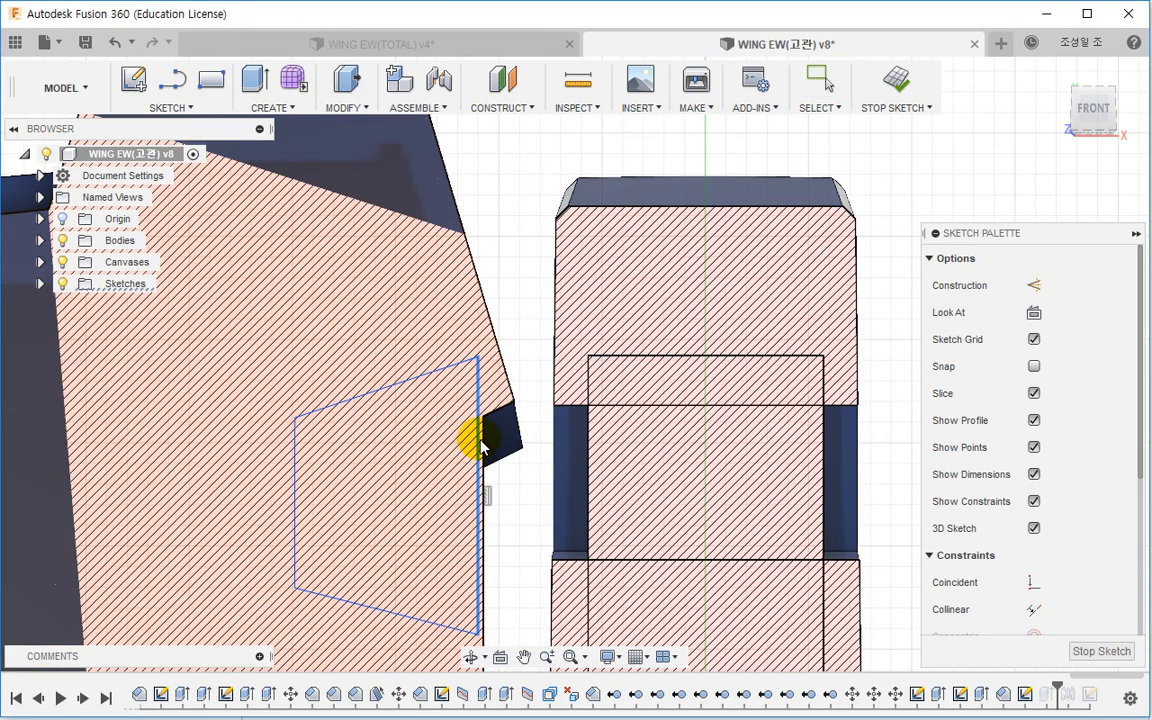
key("Escape")
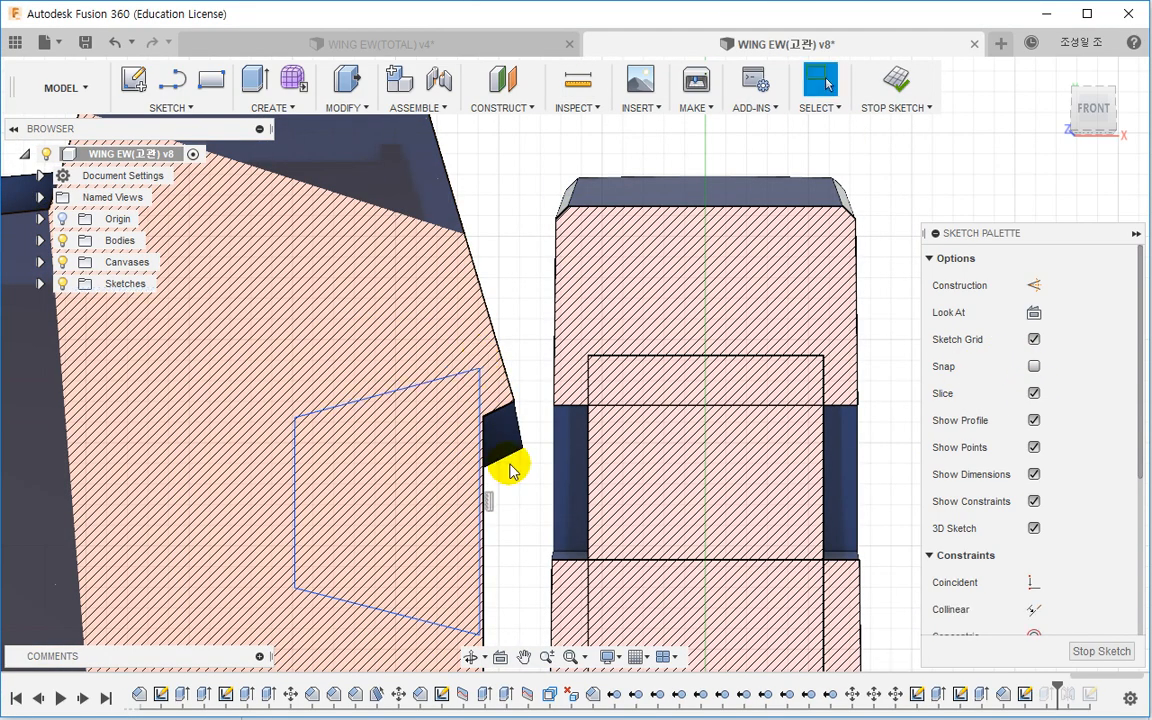
left_click(888, 104)
Step: Start a sketch on the block's side face facing the crotch block, turn Slice on and draw a centred circle of about 24.3 mm² area
mouse_move(888, 104)
middle_mouse_down("shift")
mouse_move(689, 267)
mouse_move(635, 334)
middle_mouse_up("shift")
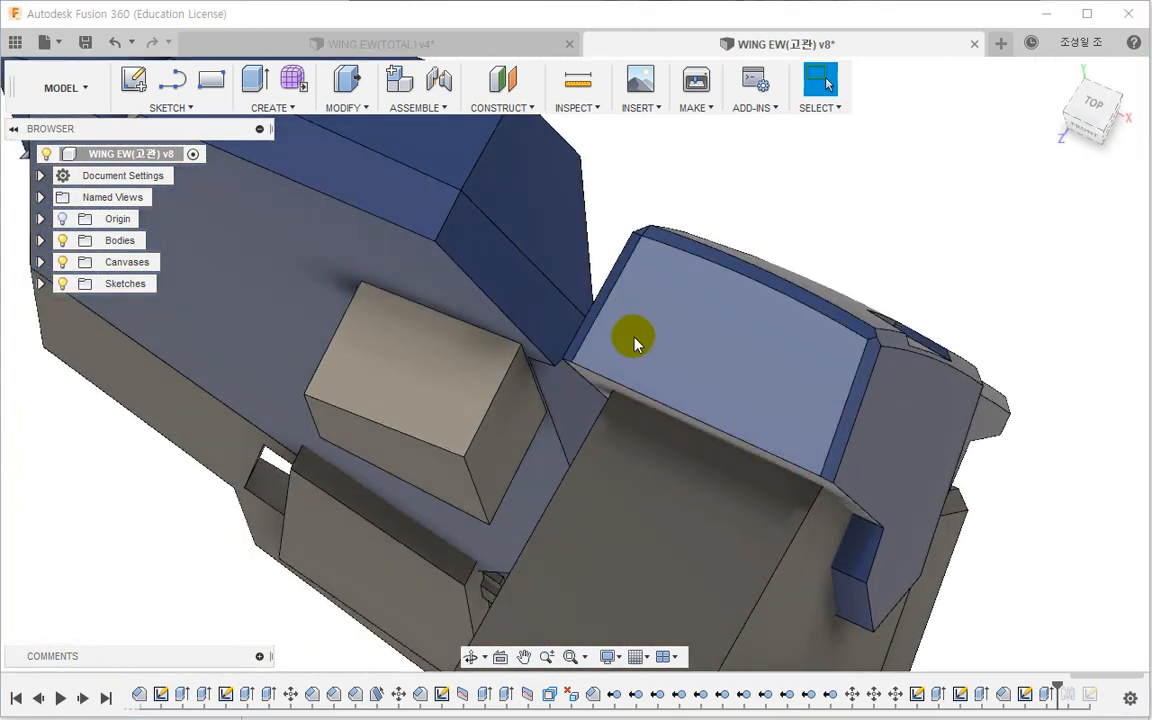
right_click(523, 422)
left_click(508, 509)
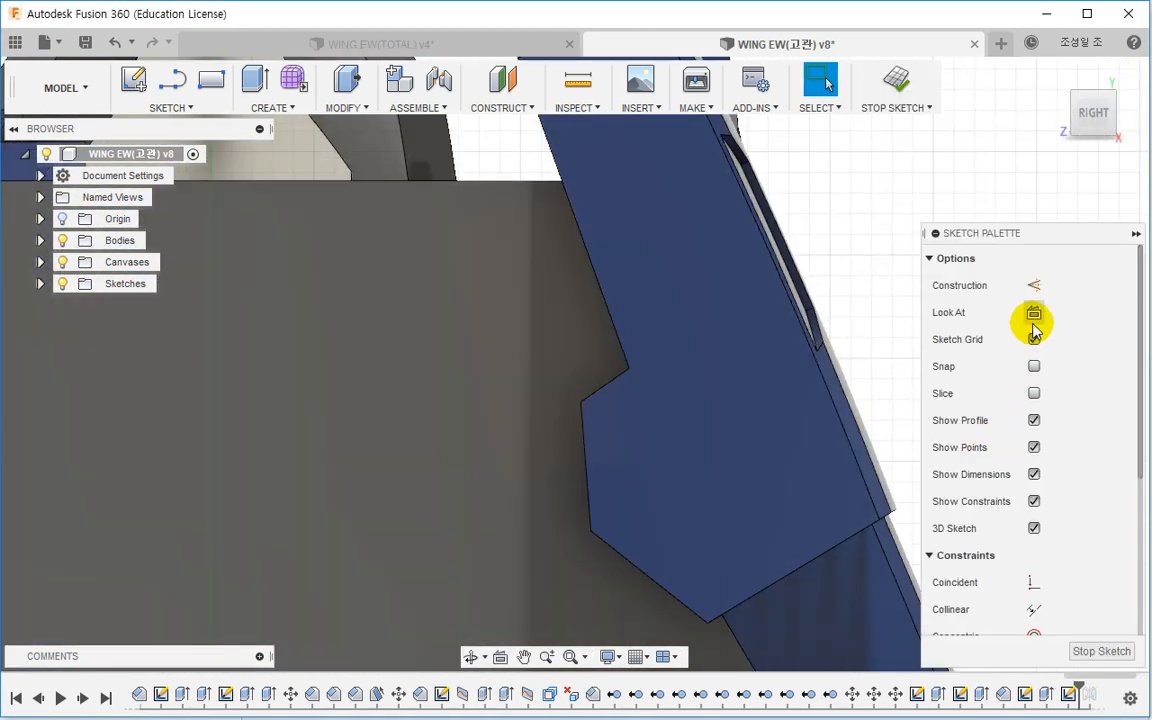
left_click(1034, 393)
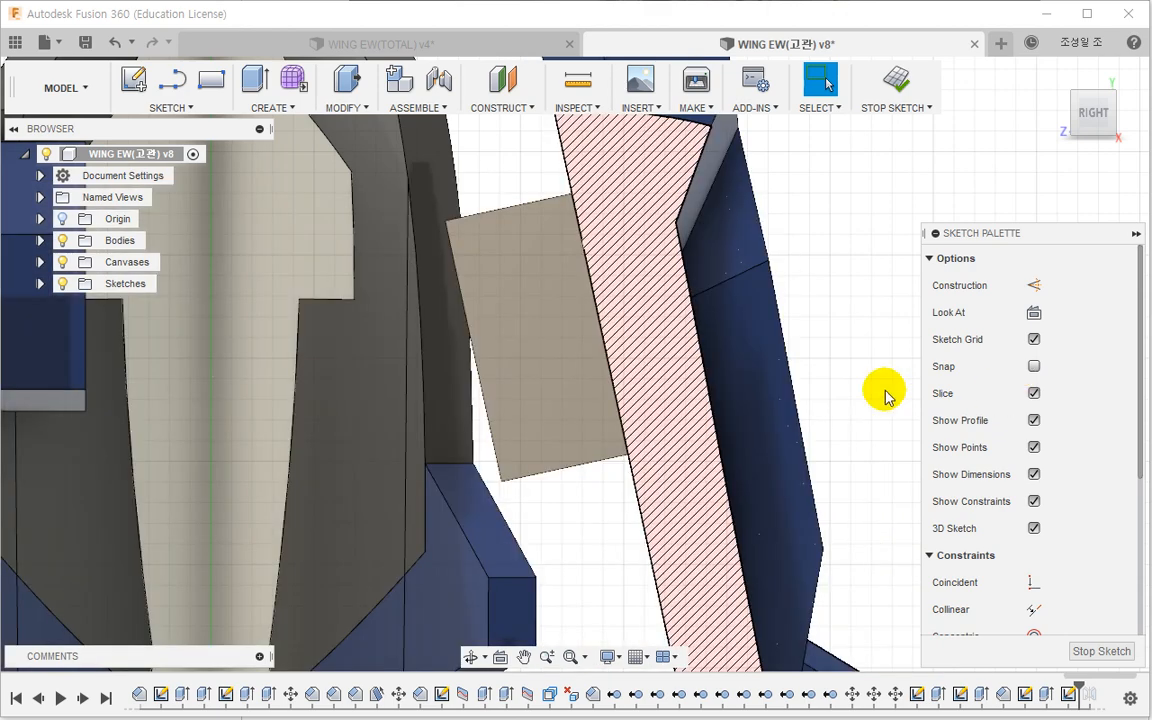
key("c")
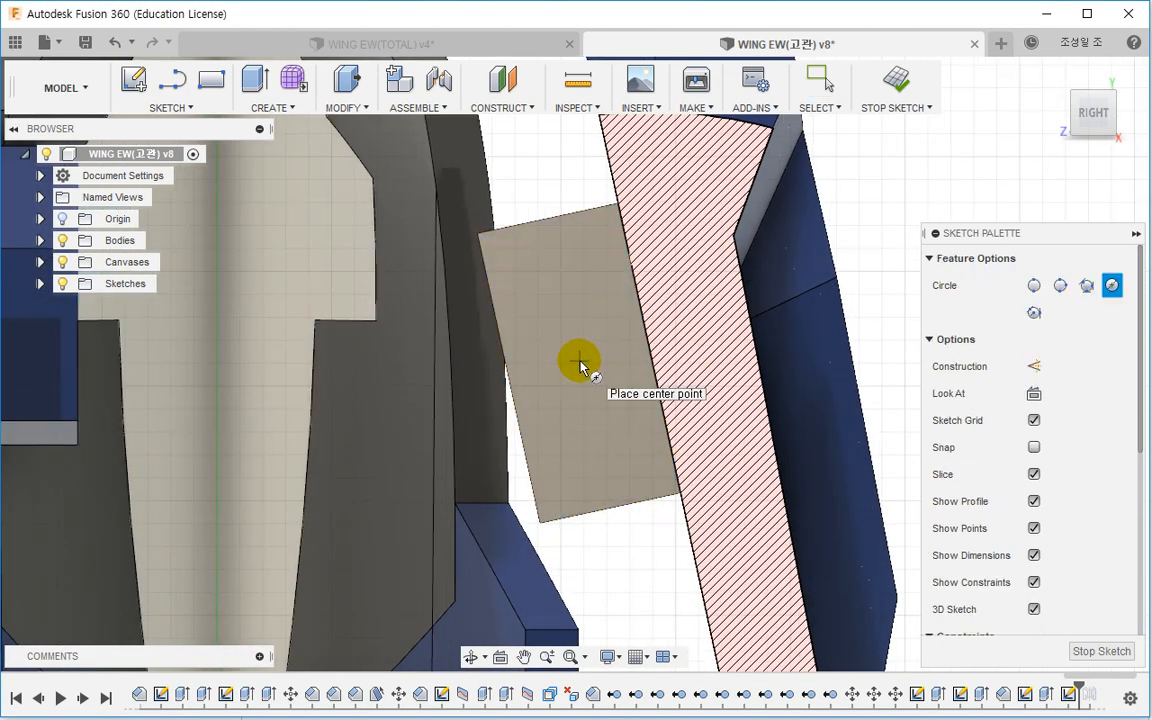
left_click(579, 361)
left_click(548, 420)
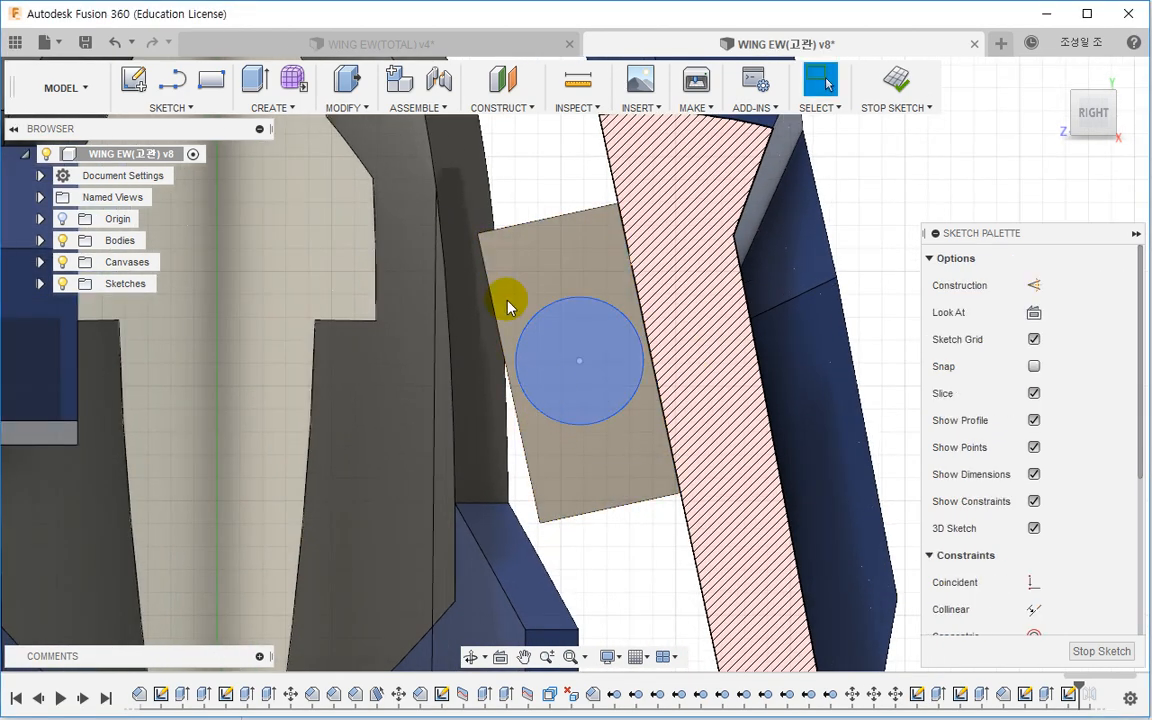
Step: Extrude the circle 5.798 mm from the block toward the crotch block as a new body, forming the pin
left_click(254, 80)
left_click(586, 386)
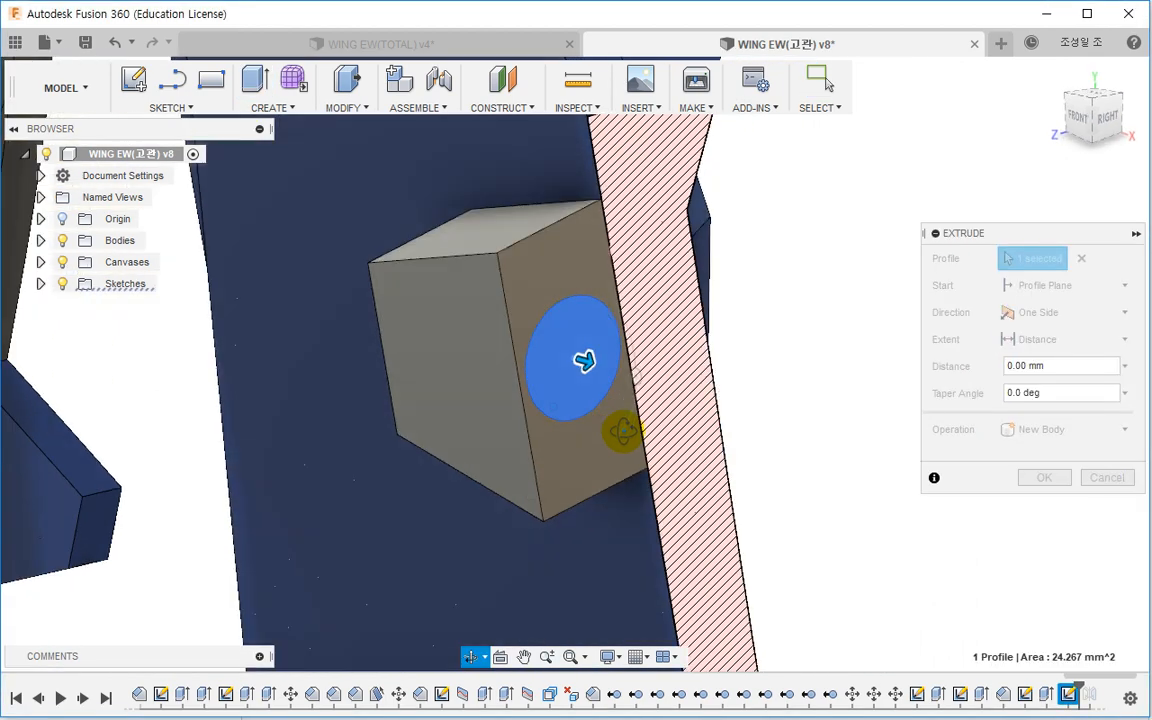
left_click_drag(585, 362, 708, 390)
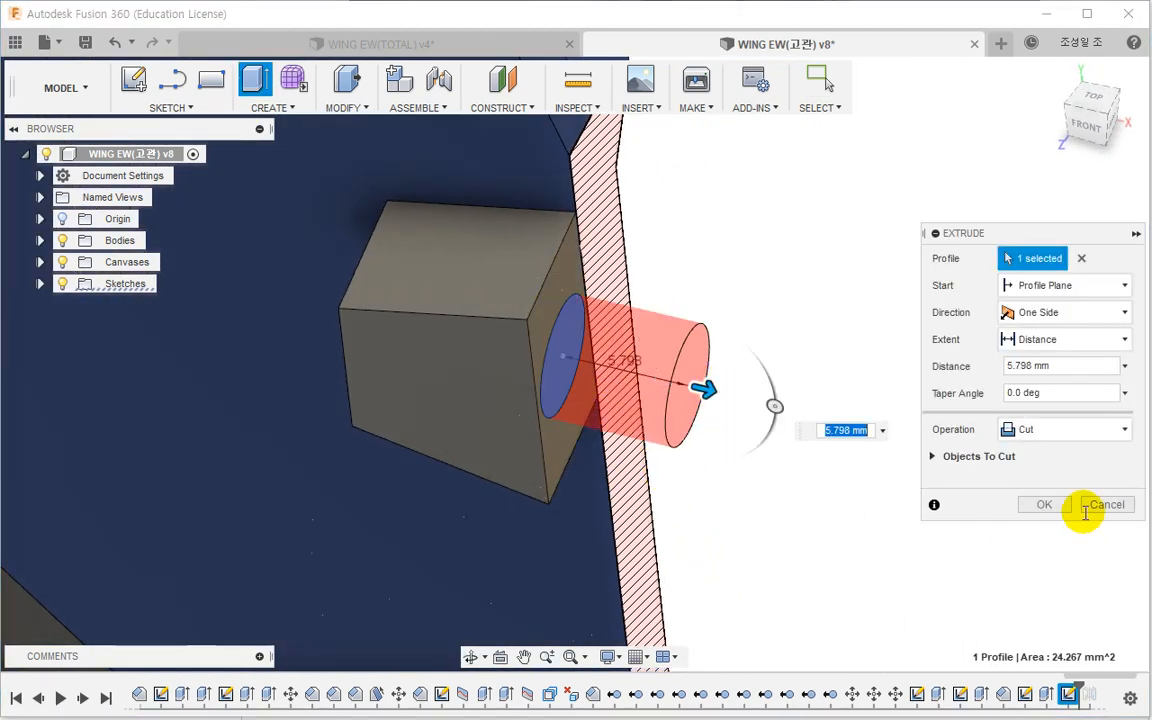
left_click(1010, 429)
left_click(1042, 519)
left_click(1039, 478)
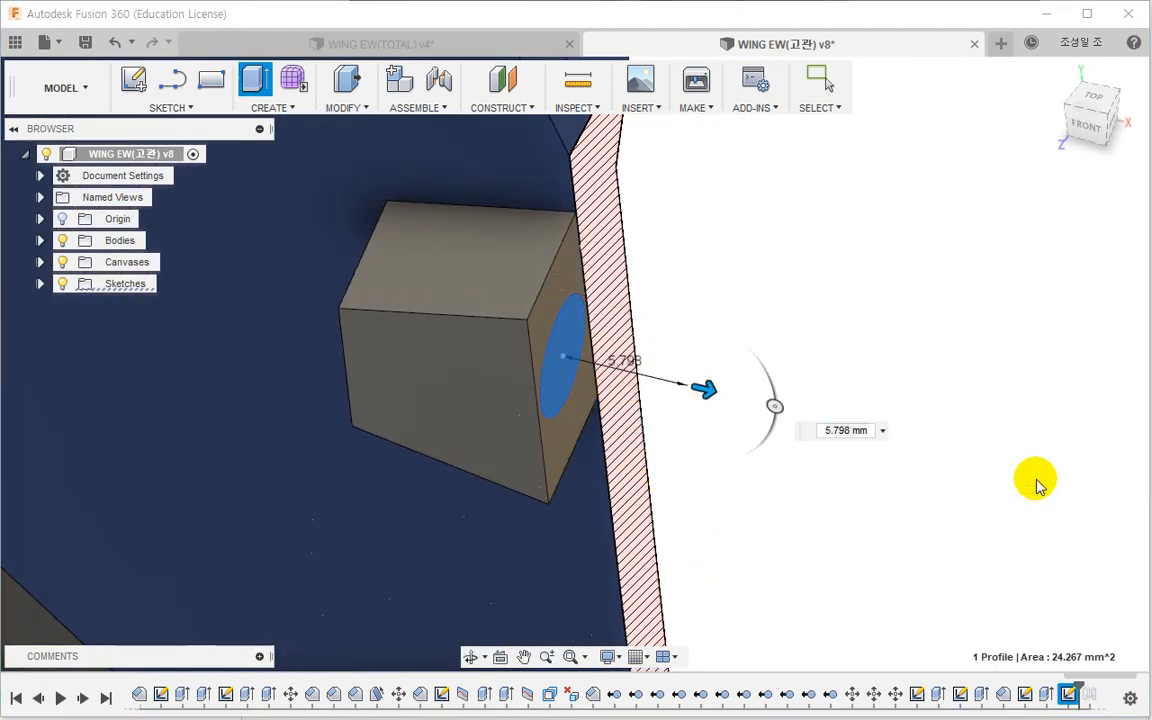
Step: Chamfer eight exposed edges of the rear skirt joint block with an equal distance of 0.4 mm
middle_click_drag(1036, 482, 768, 386, "shift")
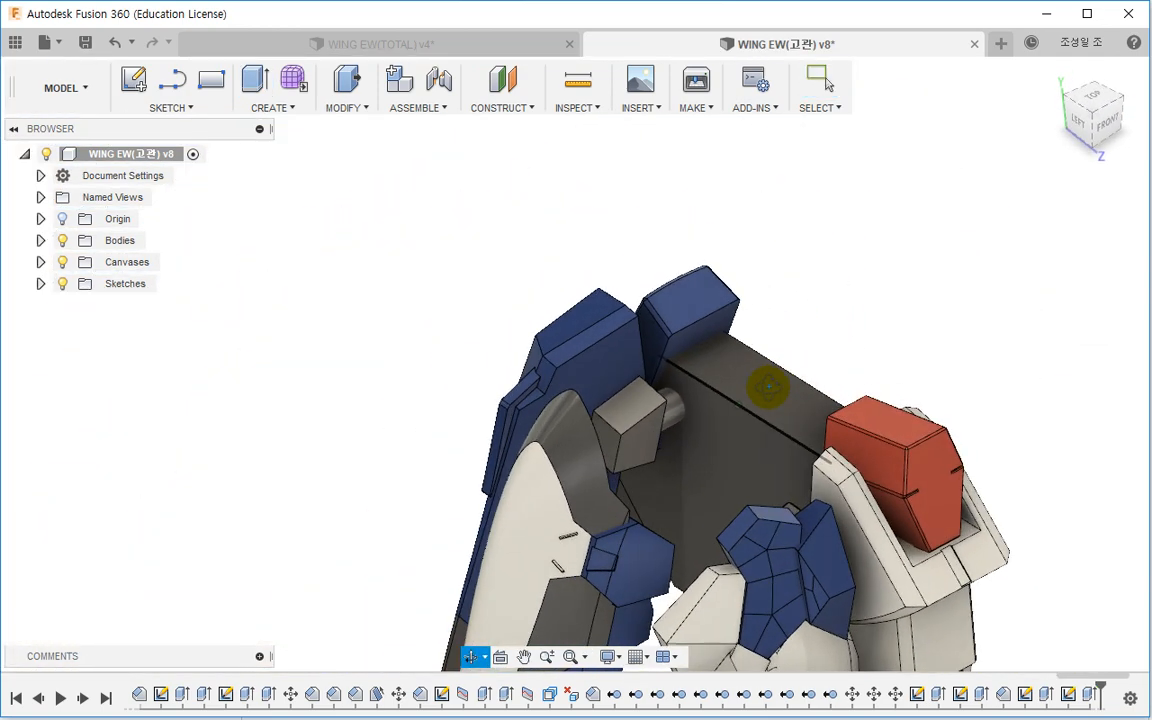
left_click(352, 110)
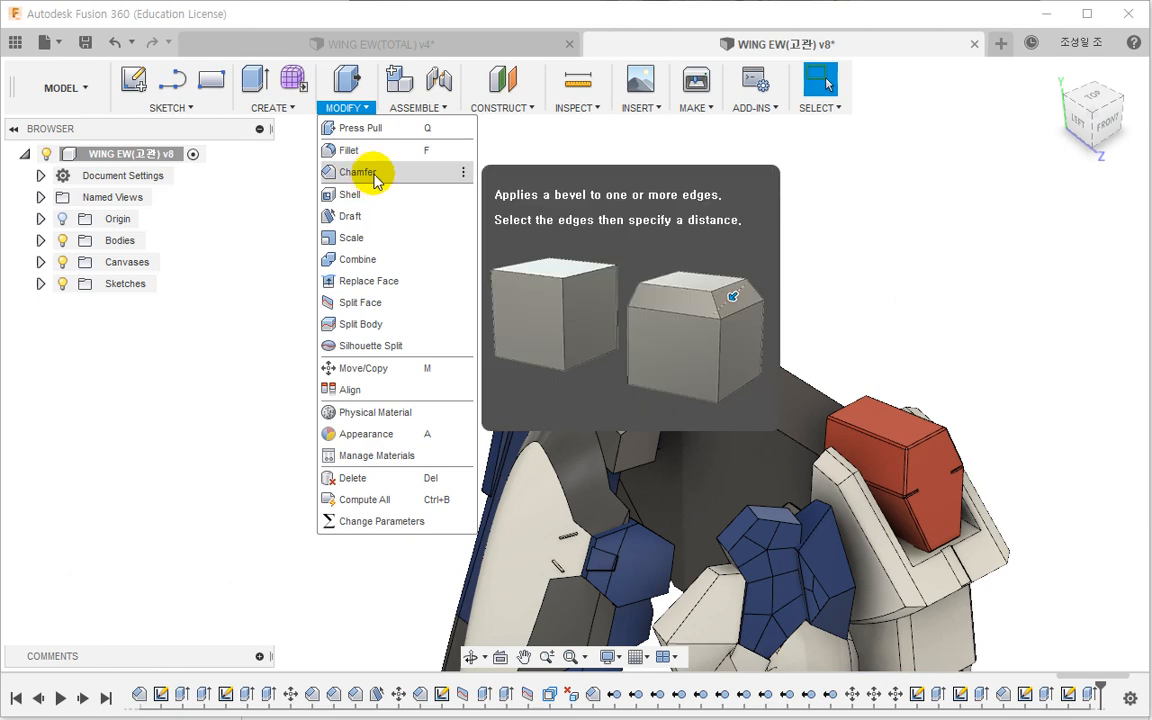
left_click(370, 176)
scroll(640, 428, "up", 2)
left_click(642, 428)
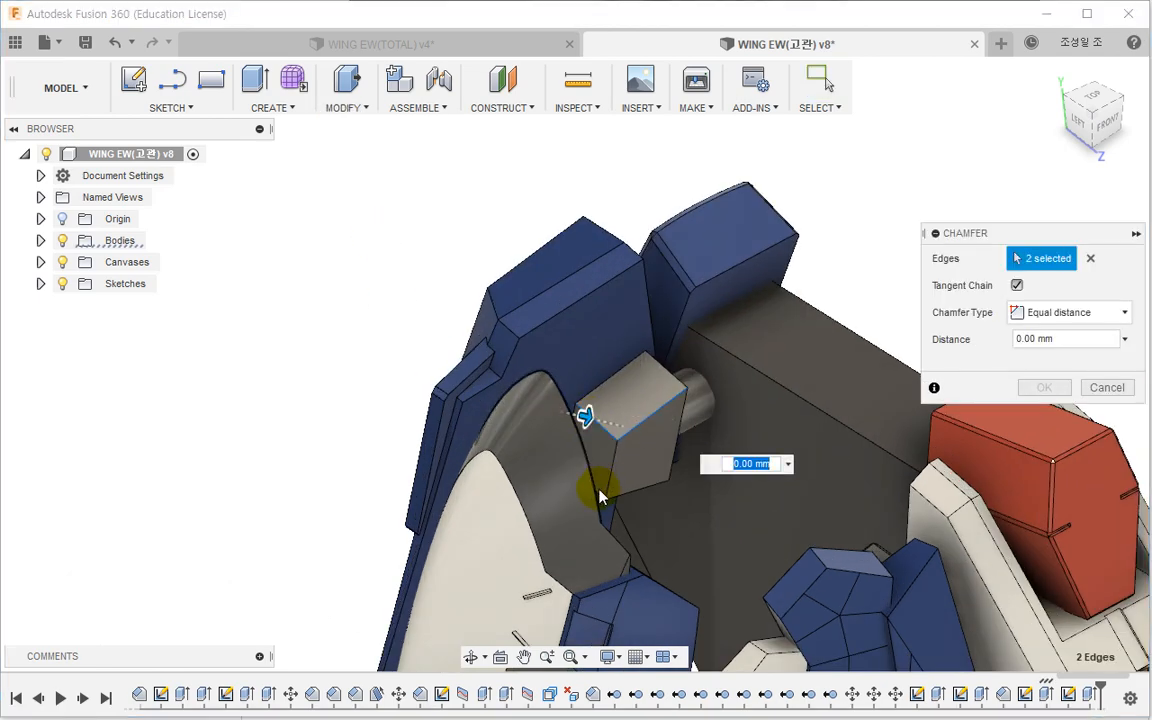
mouse_move(630, 500)
middle_mouse_down("shift")
mouse_move(578, 476)
mouse_move(609, 488)
mouse_move(597, 500)
mouse_move(630, 492)
middle_mouse_up("shift")
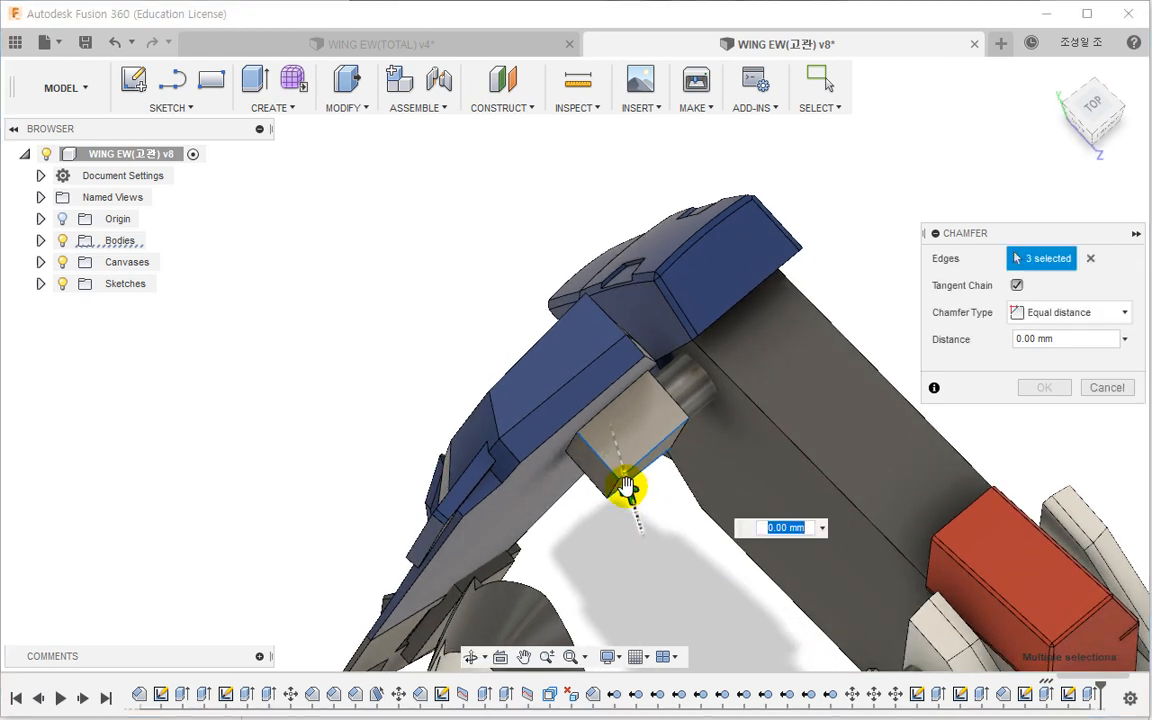
left_click(600, 500)
middle_click_drag(599, 517, 602, 473, "shift")
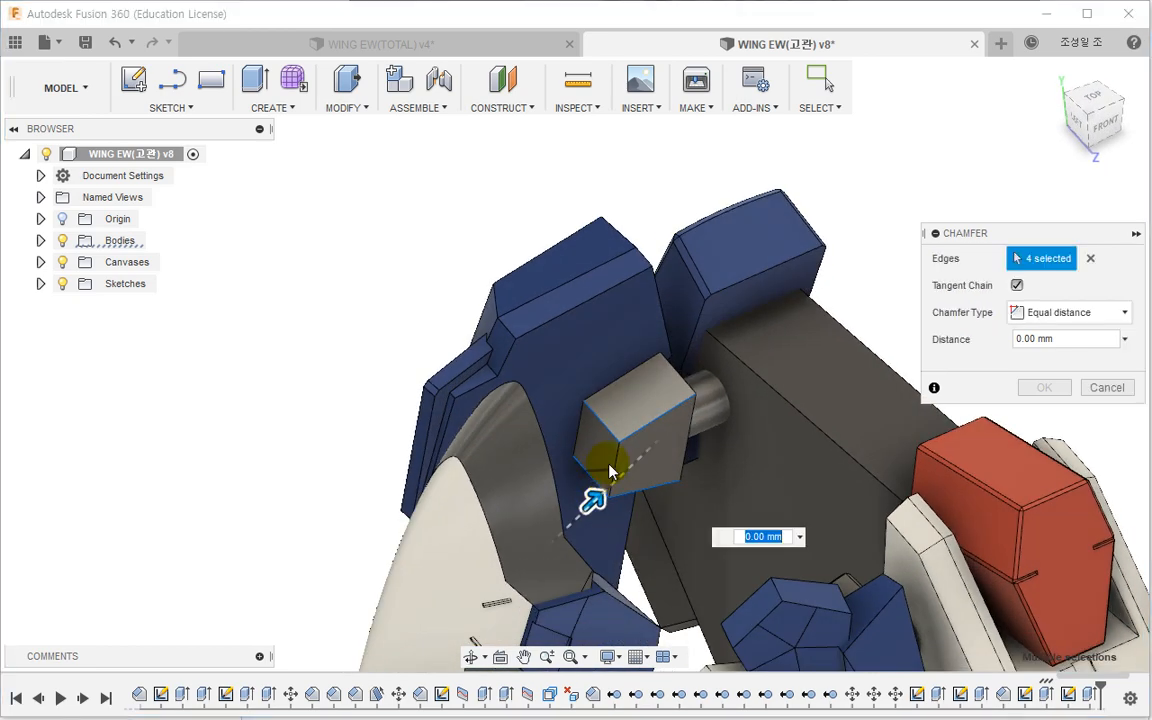
left_click(613, 468)
middle_click_drag(681, 492, 618, 455, "shift")
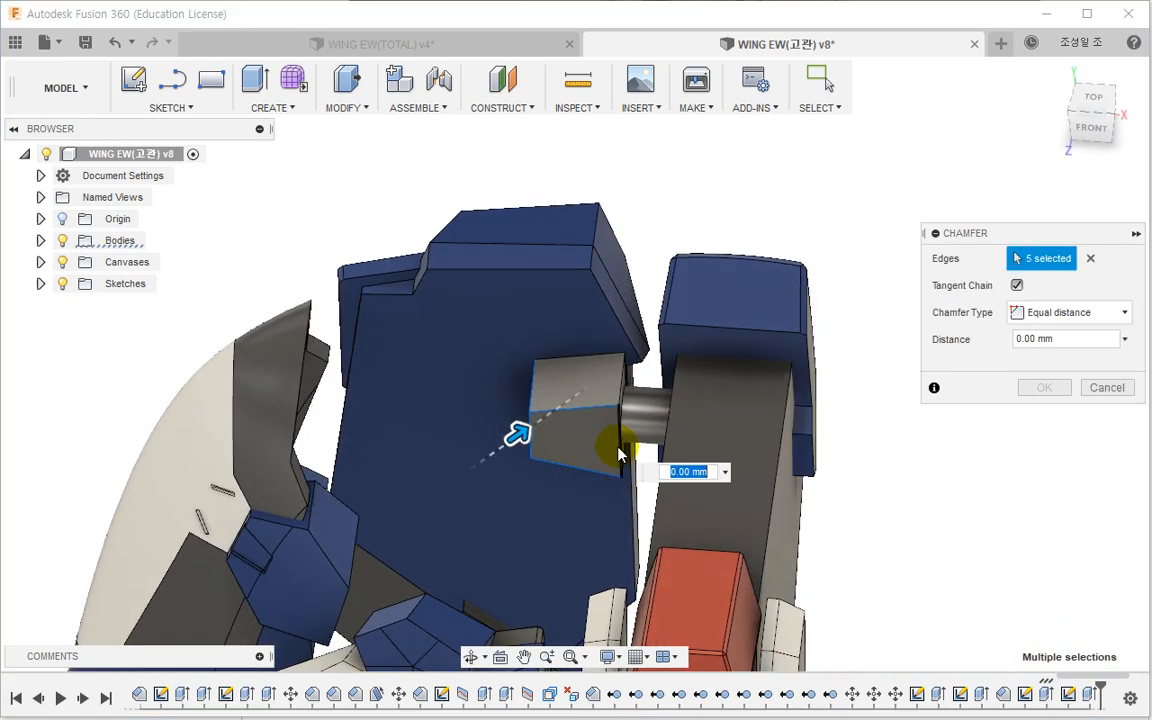
scroll(638, 468, "up", 5)
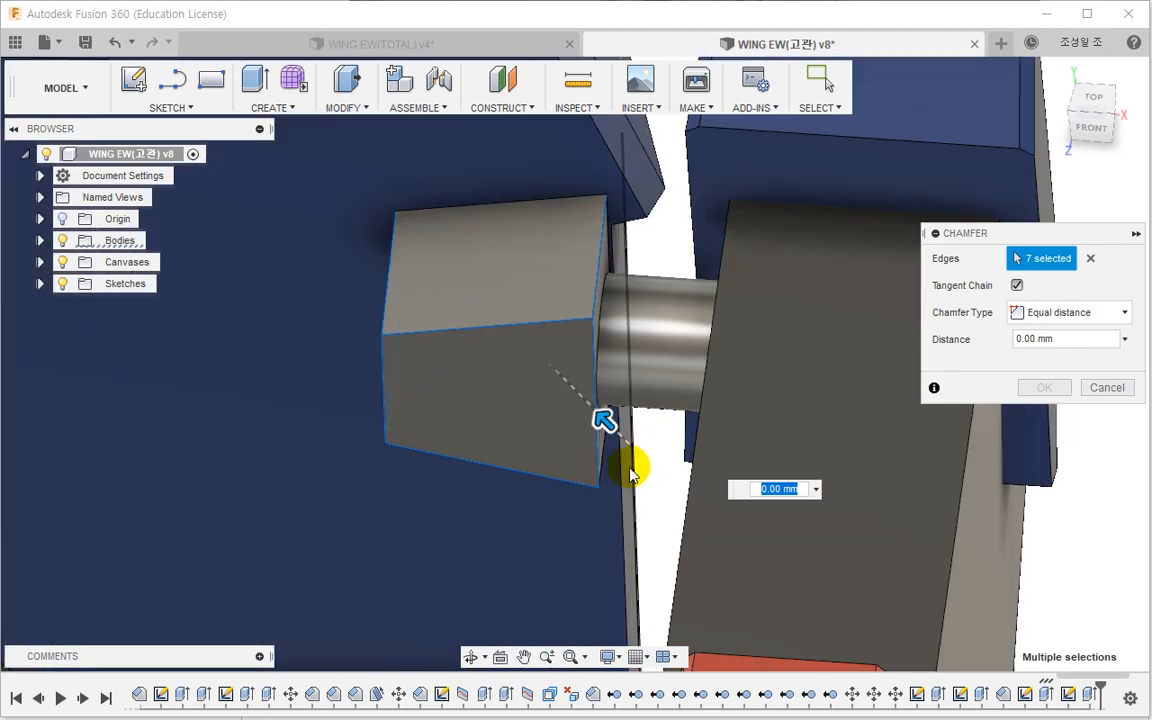
middle_click_drag(606, 459, 553, 419, "shift")
left_click(566, 427)
type("0.4")
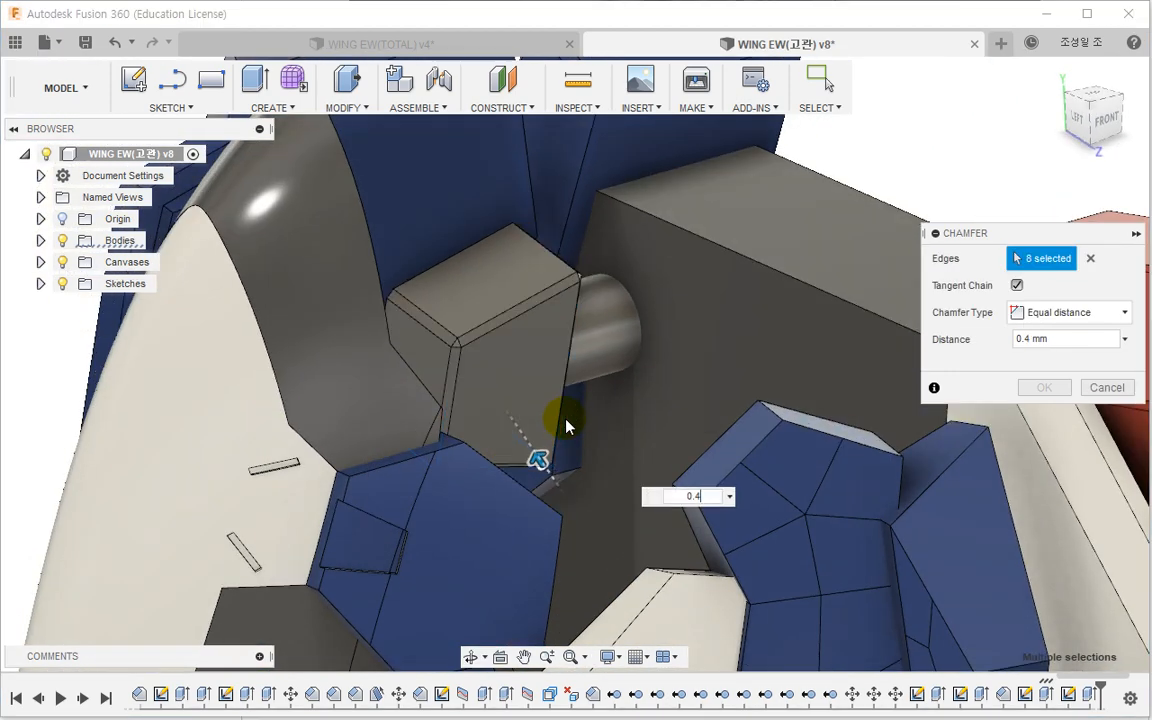
key("Return")
Step: Select the inner face of the rear skirt armour that carries the joint block
scroll(563, 252, "down", 5)
middle_click_drag(563, 252, 720, 260, "shift")
middle_click_drag(808, 292, 392, 325, "shift")
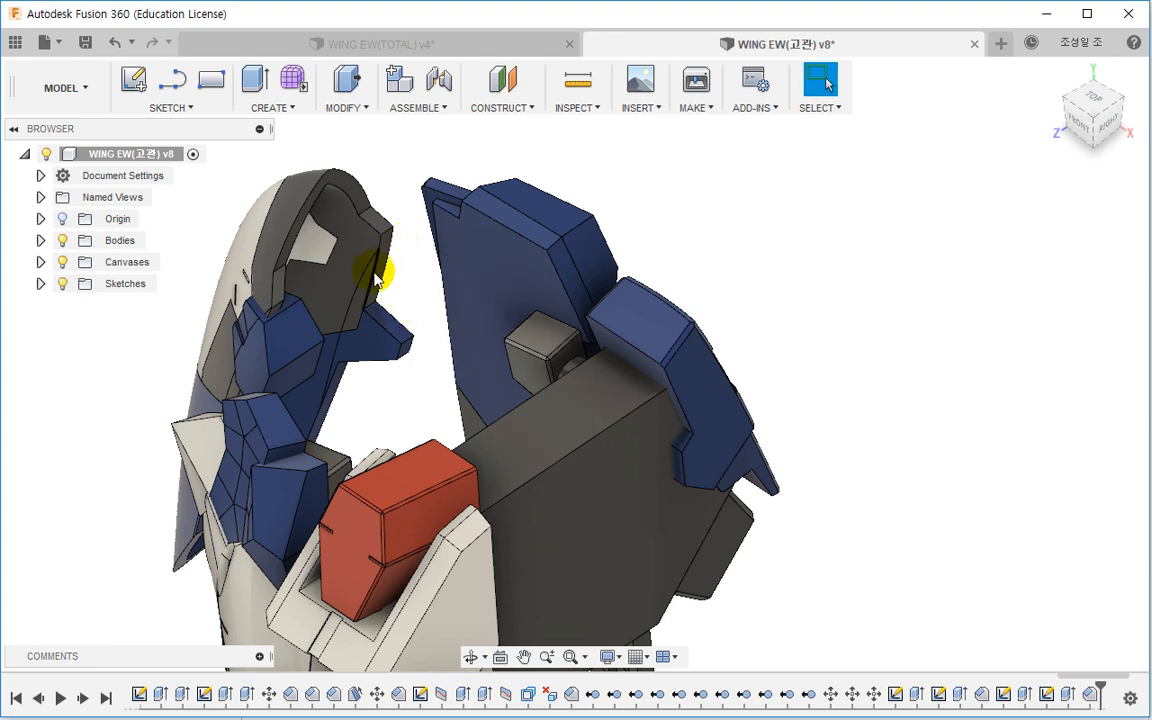
left_click(462, 295)
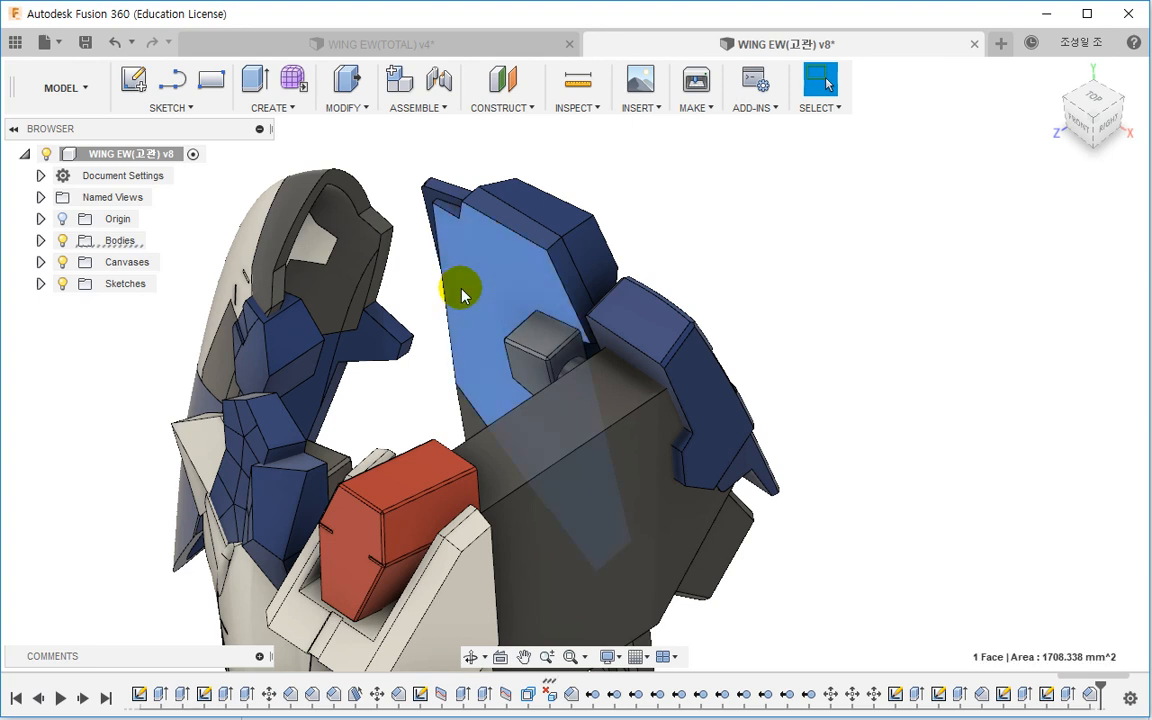
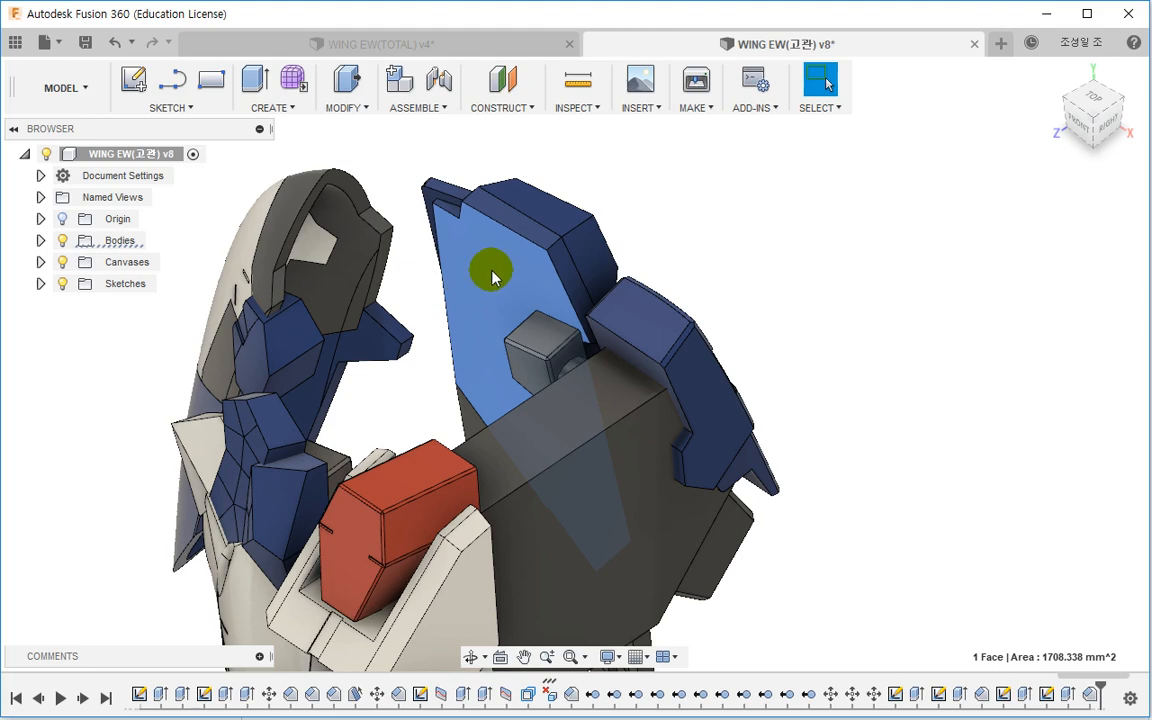
Step: Start a sliced sketch on the blue plate's inner face and draw a slanted three-point rectangle about 13.6 by 11.9 mm along its outer edge
right_click(491, 276)
left_click(468, 364)
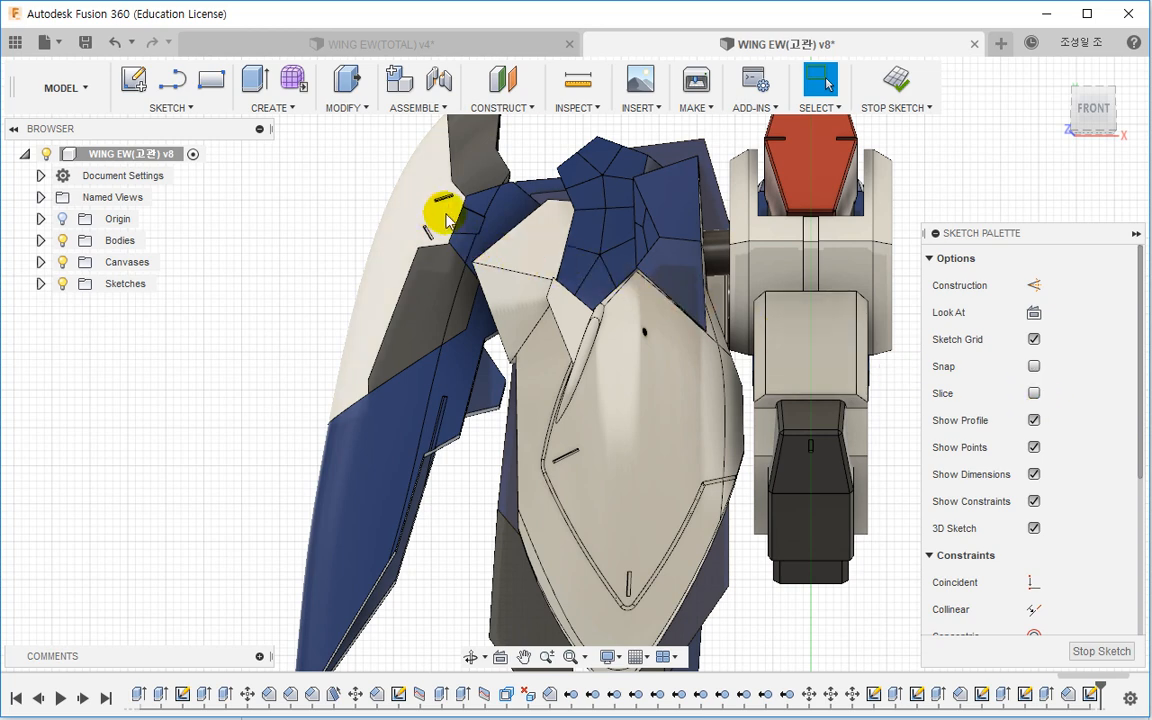
left_click(1034, 393)
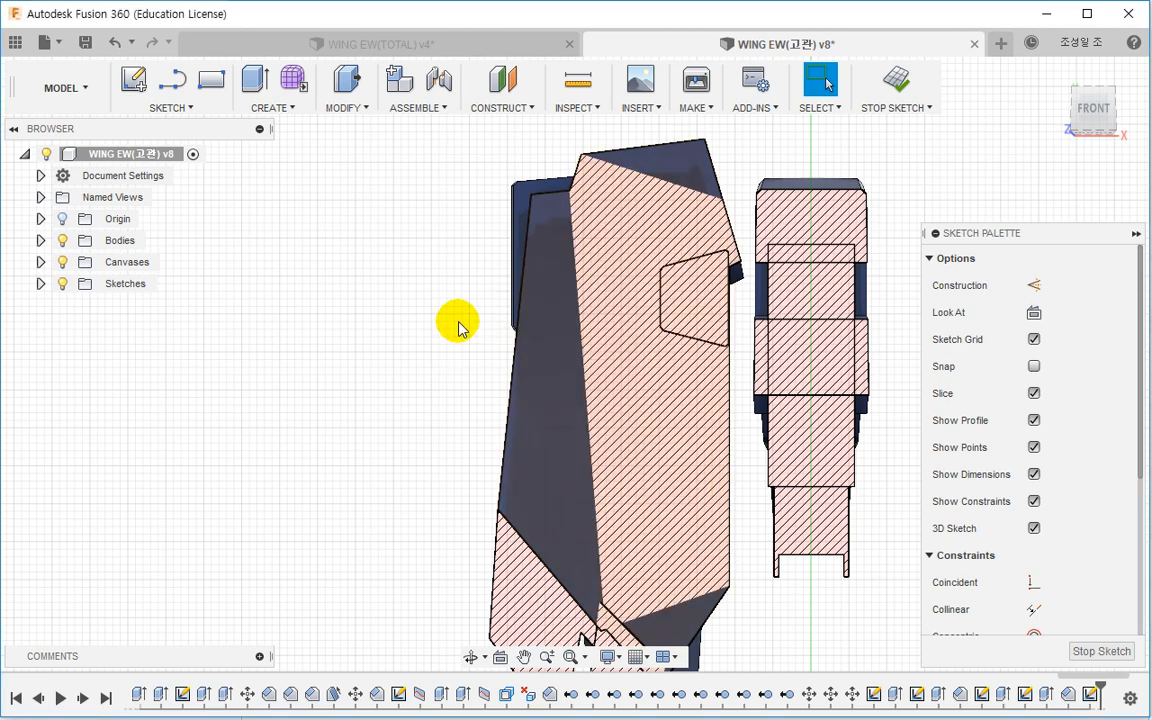
scroll(463, 318, "up", 3)
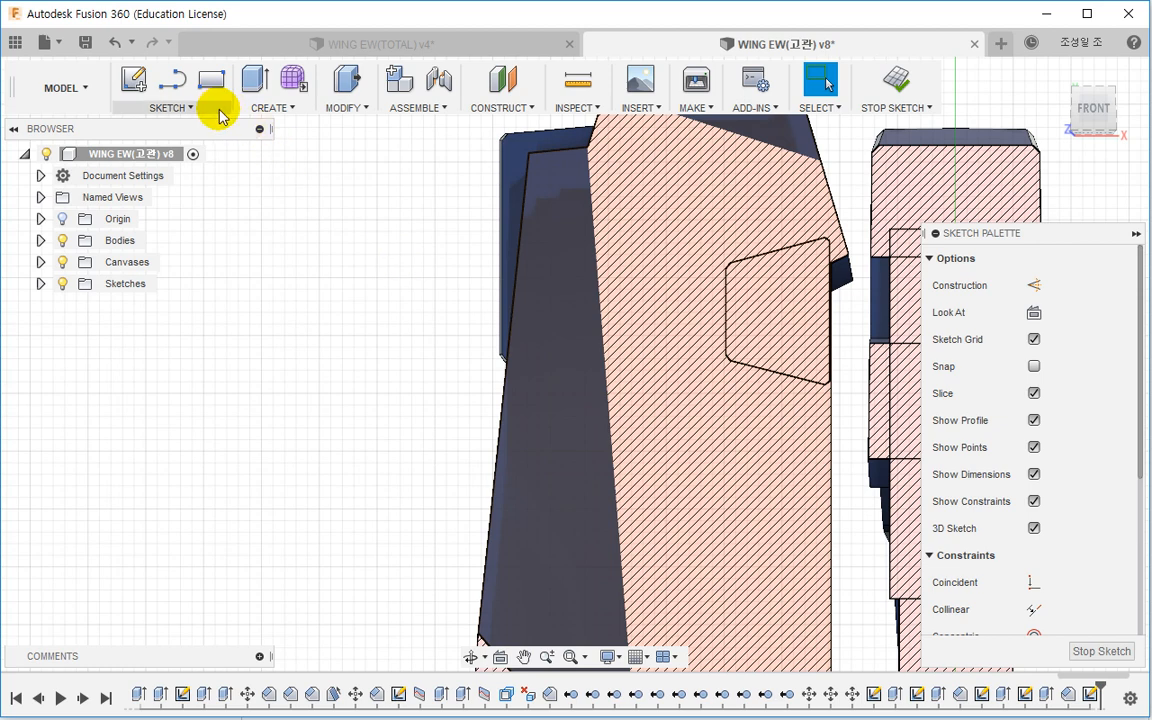
left_click(170, 107)
mouse_move(160, 182)
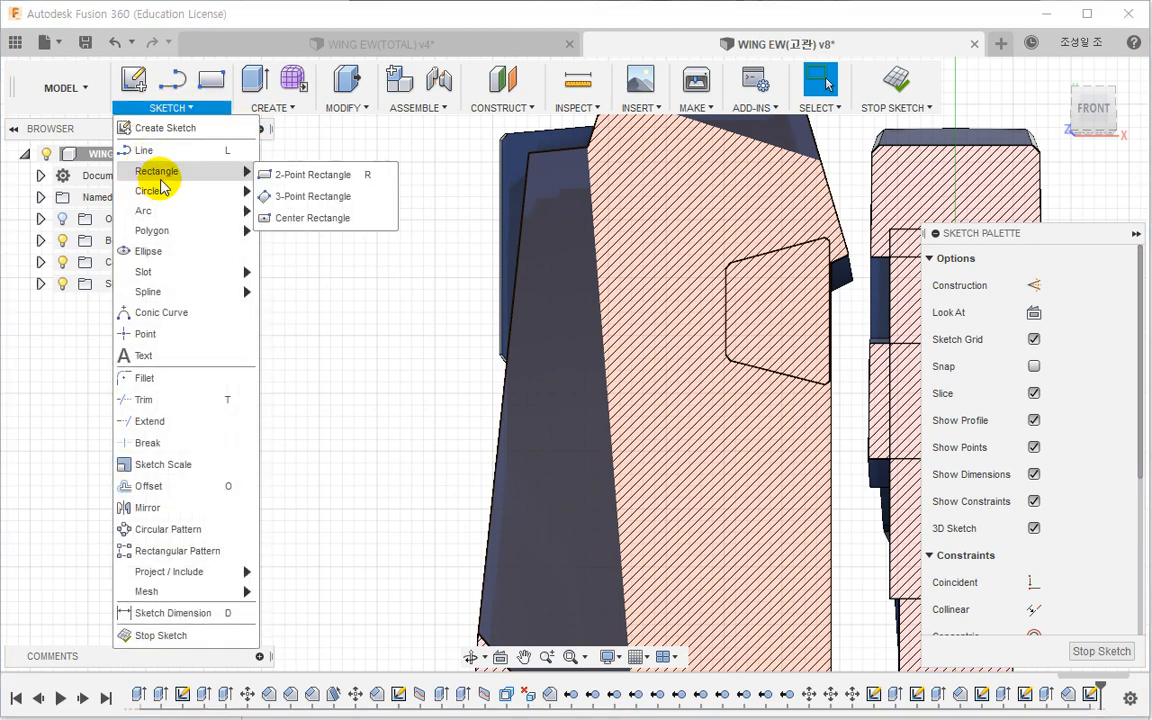
left_click(290, 196)
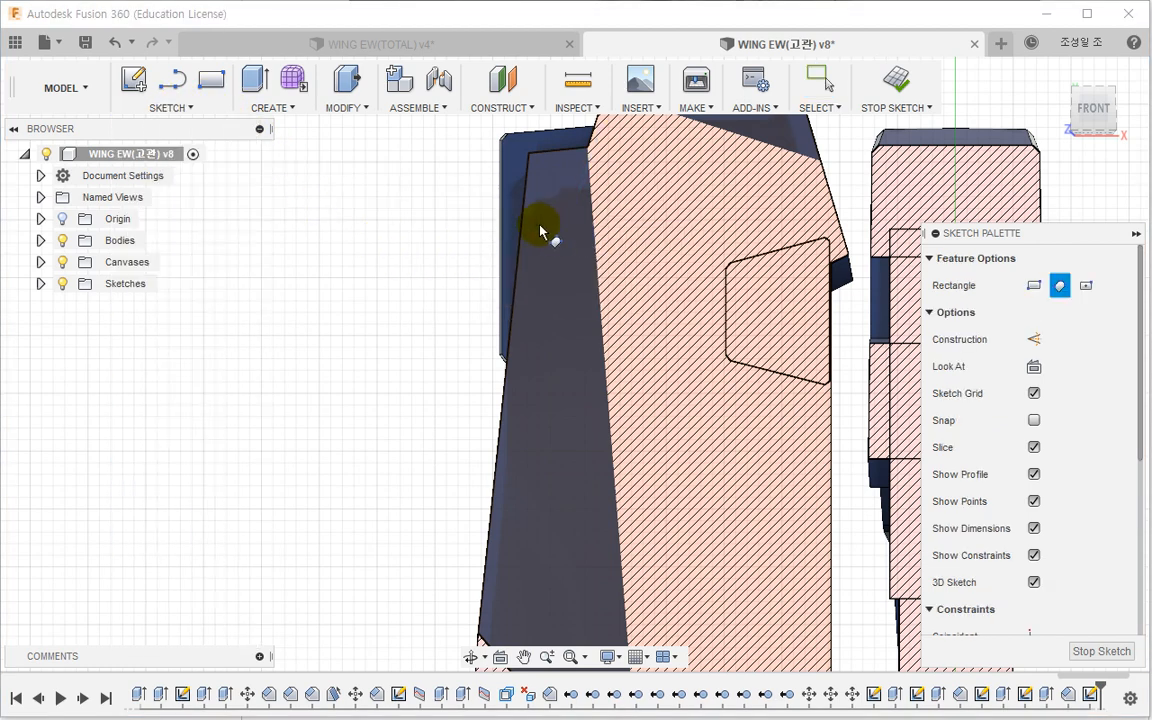
left_click(536, 226)
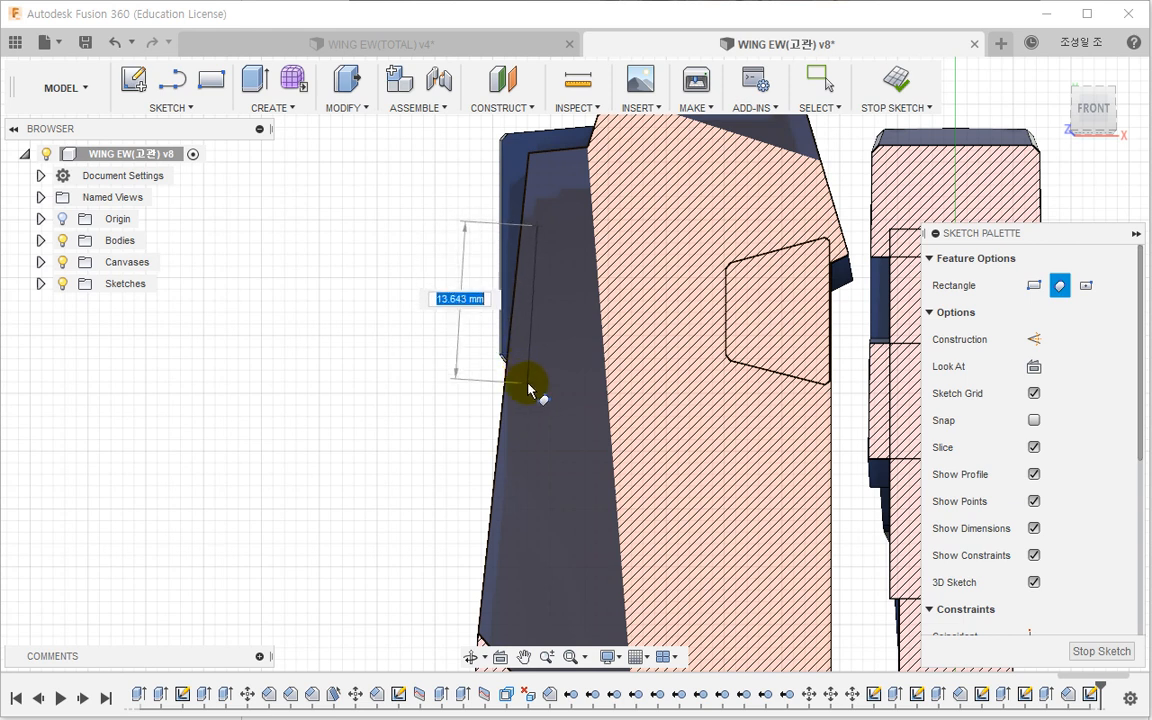
left_click(523, 384)
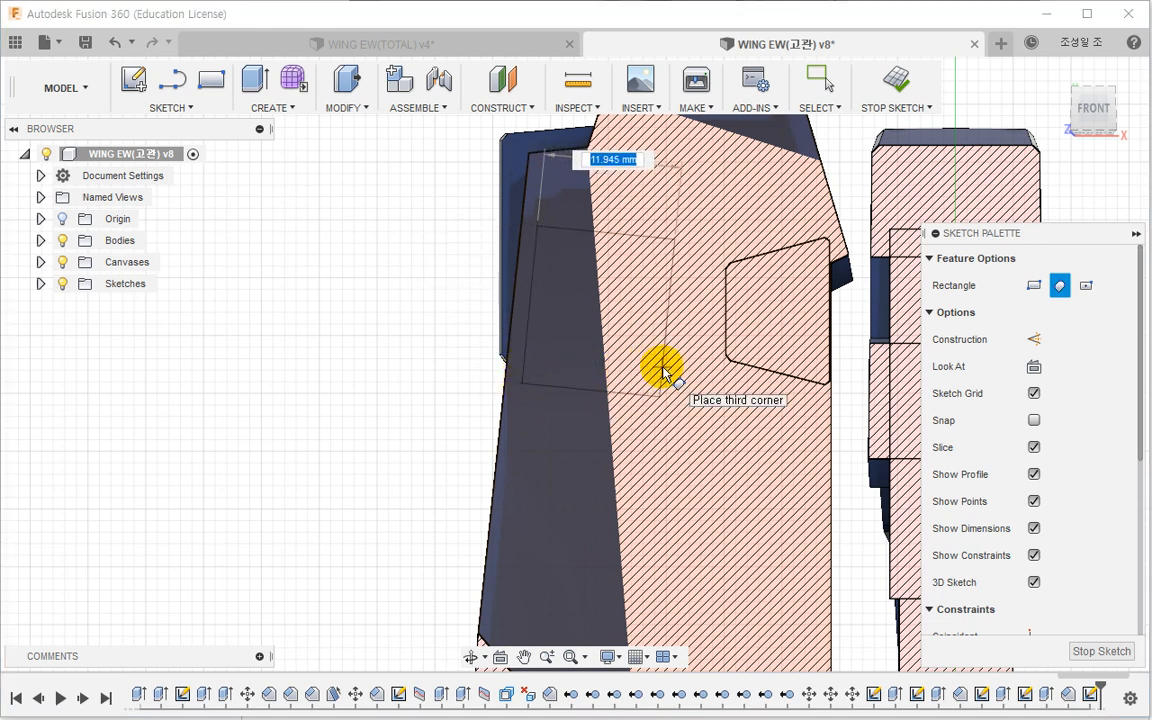
left_click(622, 372)
key("Escape")
left_click(256, 79)
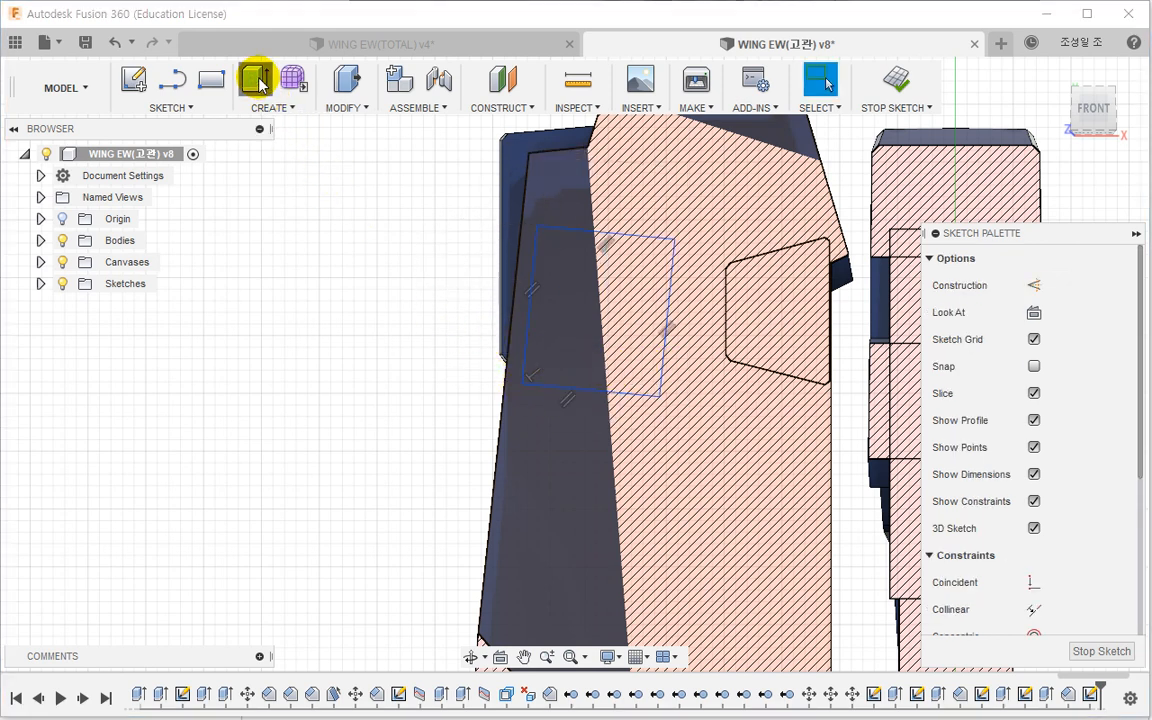
left_click(594, 321)
mouse_move(594, 321)
middle_mouse_down("shift")
mouse_move(528, 364)
mouse_move(594, 388)
middle_mouse_up("shift")
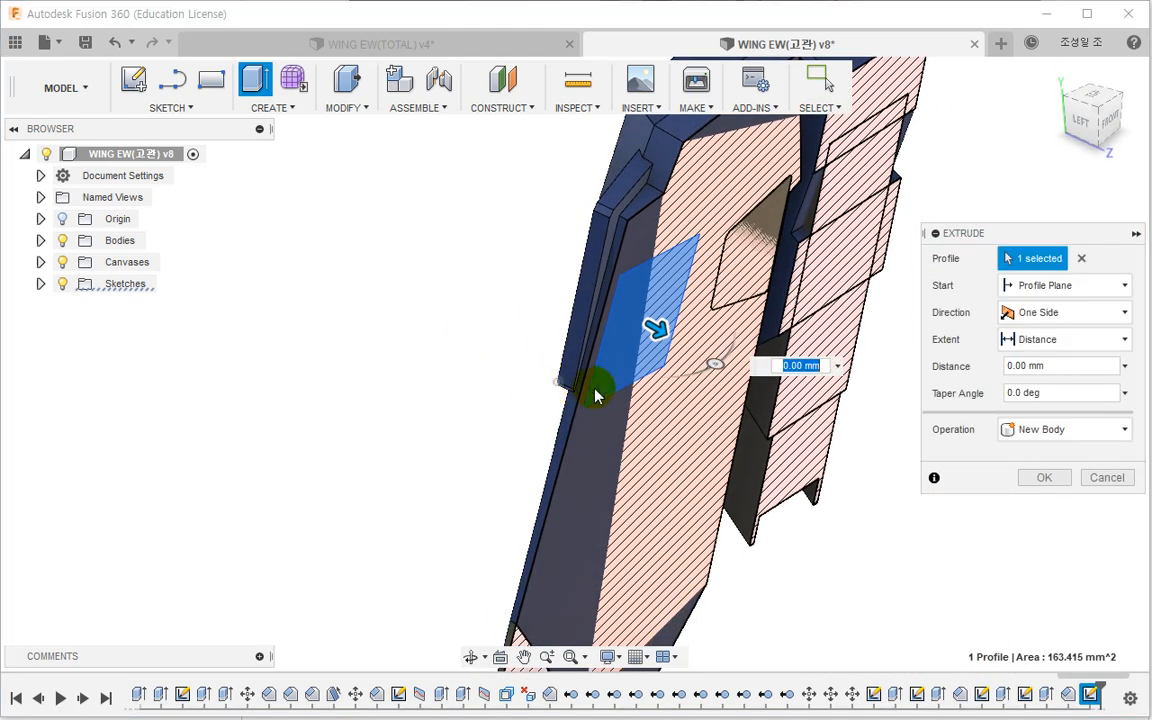
key("Escape")
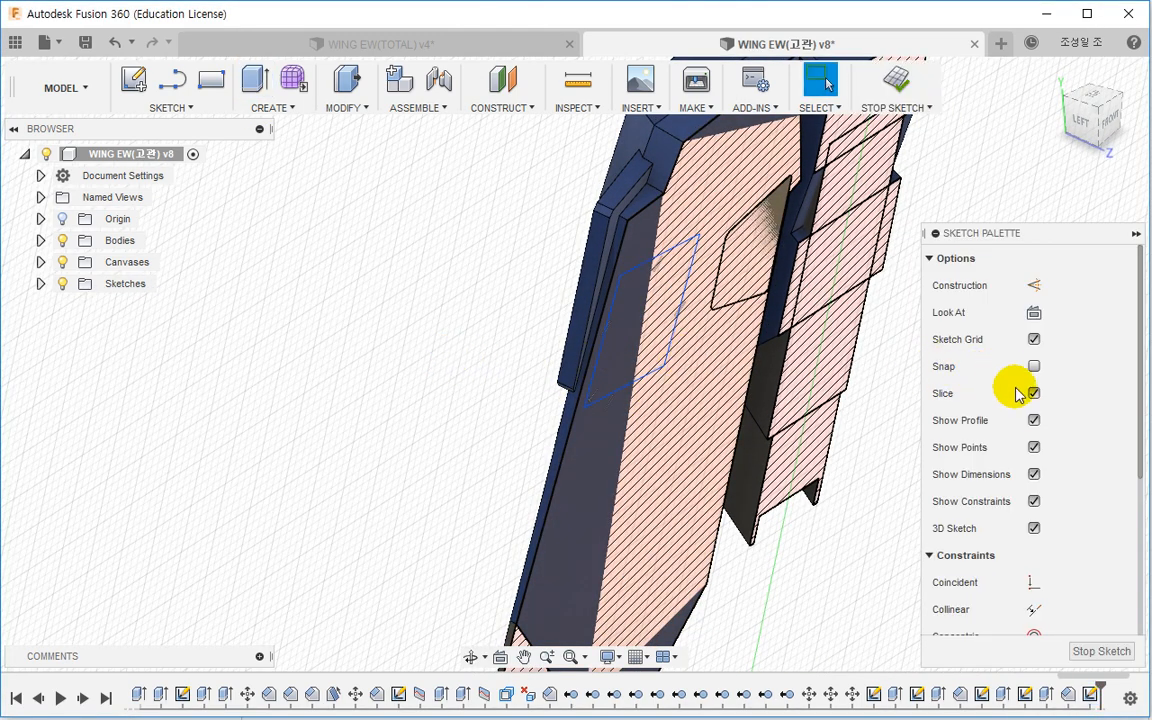
Step: Turn off the sketch slice and move the rectangle slightly upward on the plate's inner face
left_click(1034, 393)
mouse_move(604, 373)
middle_mouse_down("shift")
mouse_move(681, 386)
mouse_move(665, 346)
mouse_move(674, 337)
mouse_move(507, 332)
middle_mouse_up("shift")
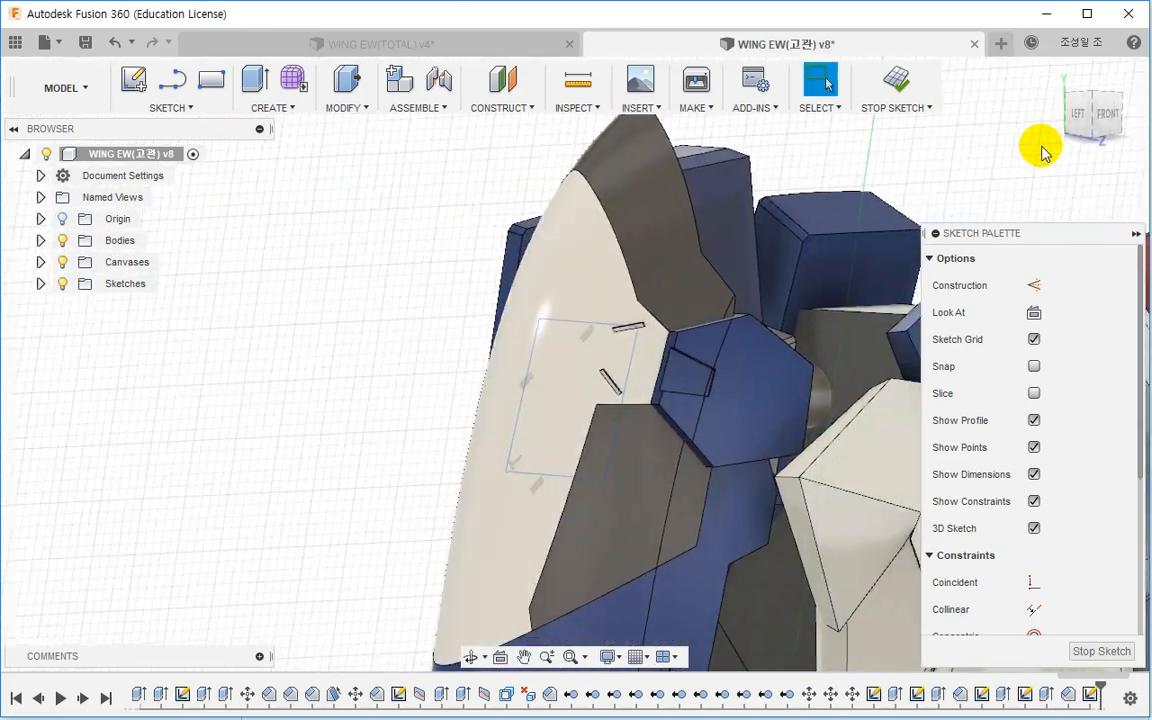
left_click(1104, 119)
scroll(634, 413, "up", 1)
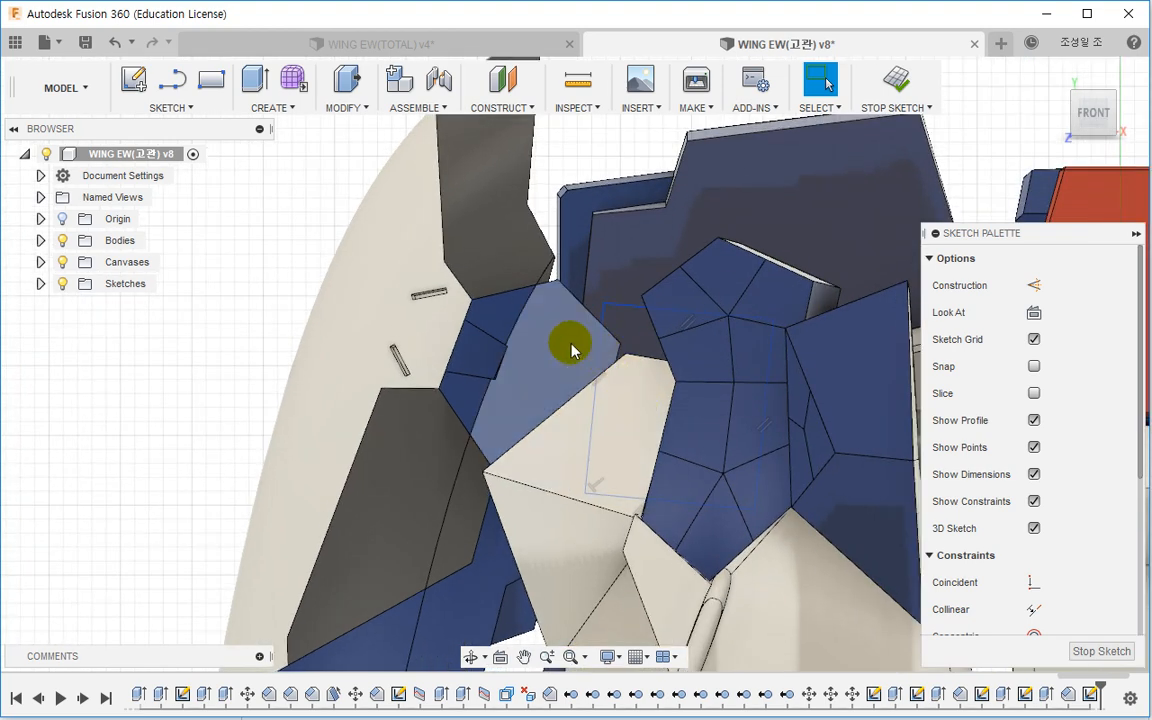
left_click_drag(631, 308, 632, 301)
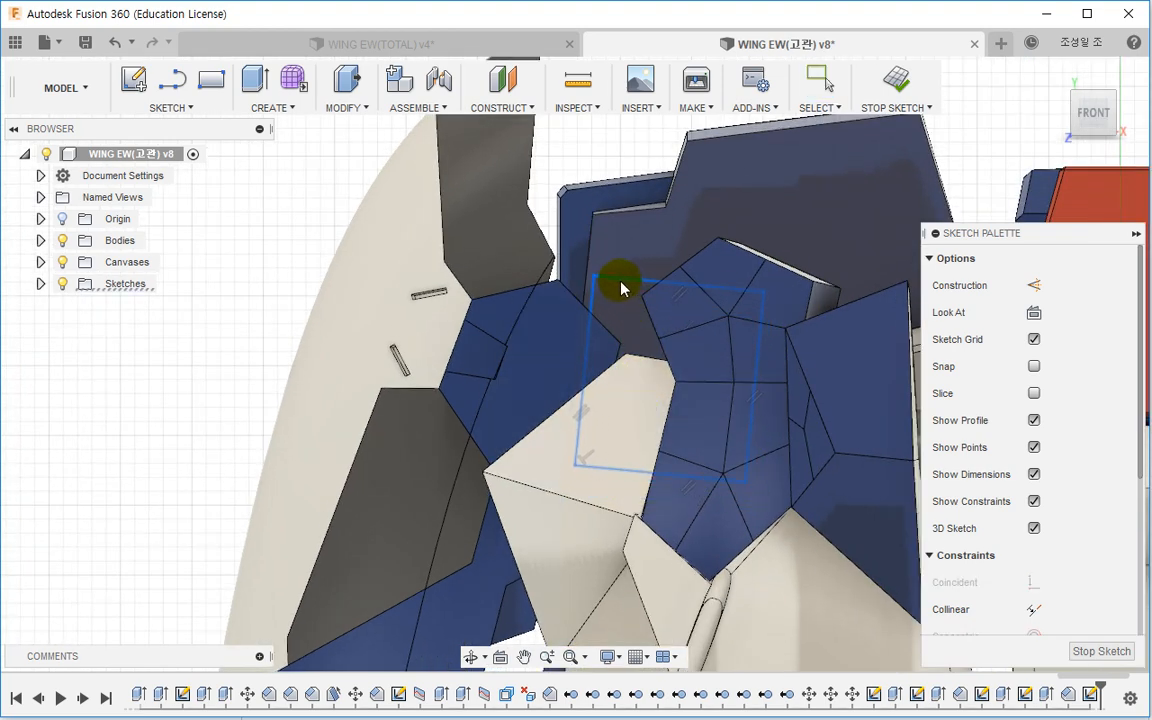
Step: Extrude the rectangle about 4.3 mm outward from the plate's inner face as a new body
mouse_move(621, 289)
middle_mouse_down("shift")
mouse_move(607, 393)
mouse_move(453, 303)
middle_mouse_up("shift")
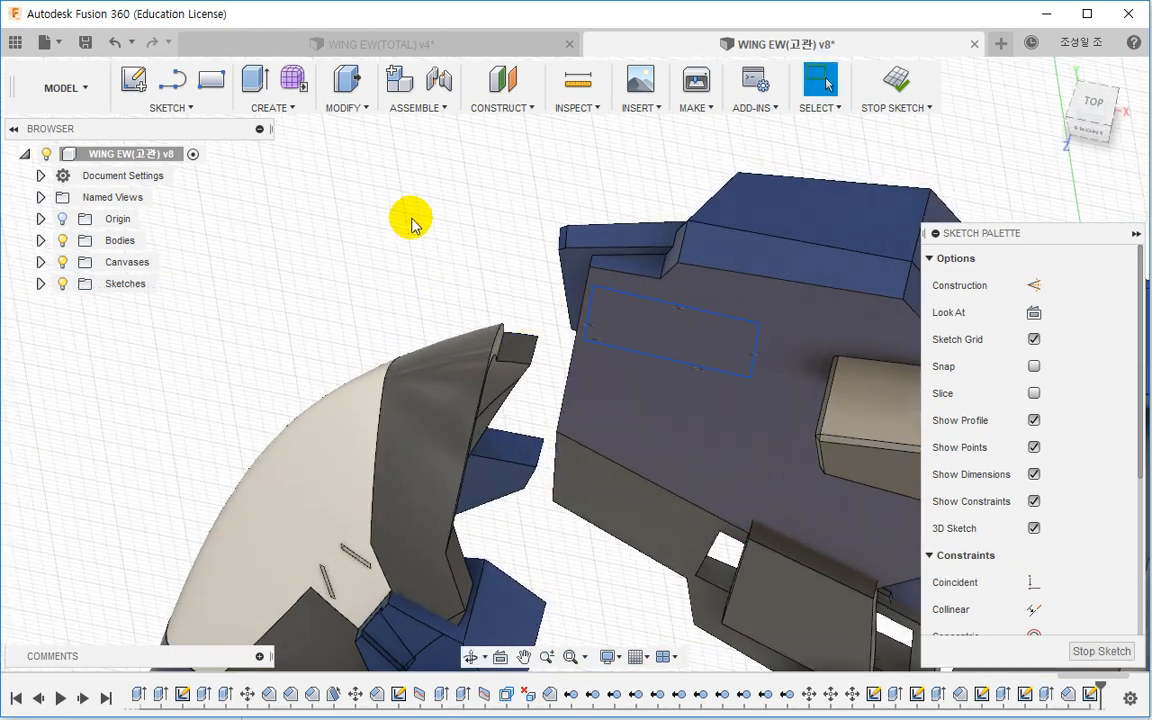
left_click(255, 79)
left_click(665, 368)
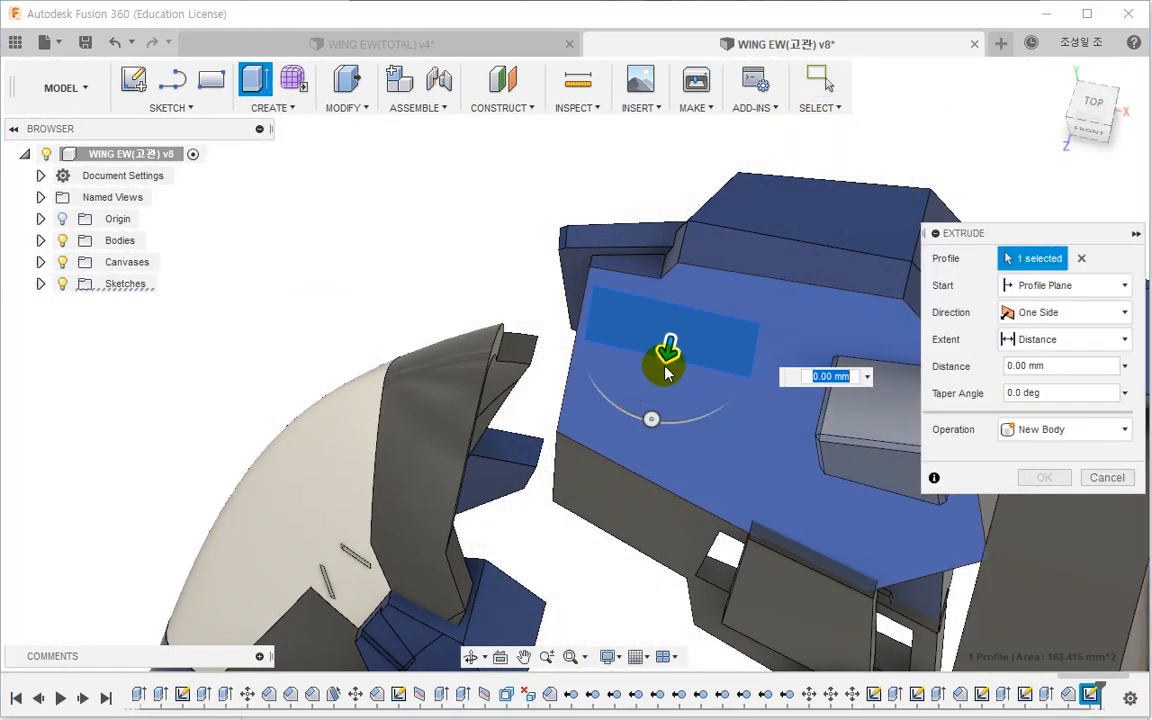
left_click_drag(663, 373, 656, 408)
left_click(1002, 438)
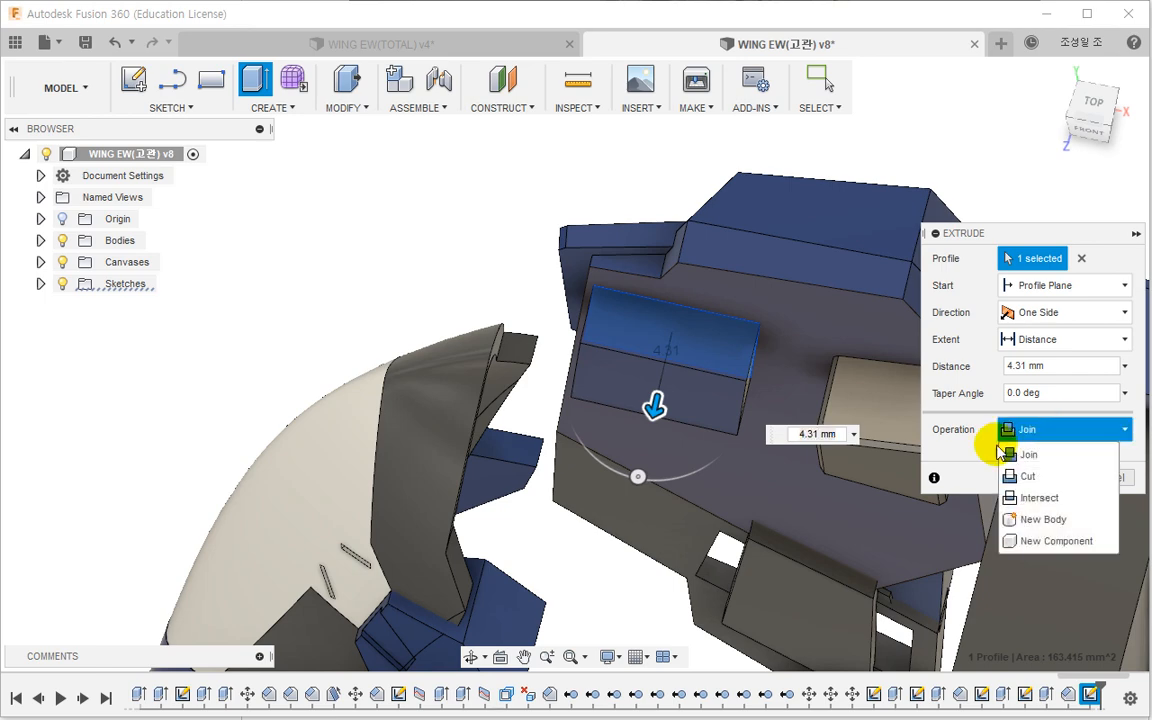
left_click(1043, 519)
middle_click_drag(689, 432, 662, 400, "shift")
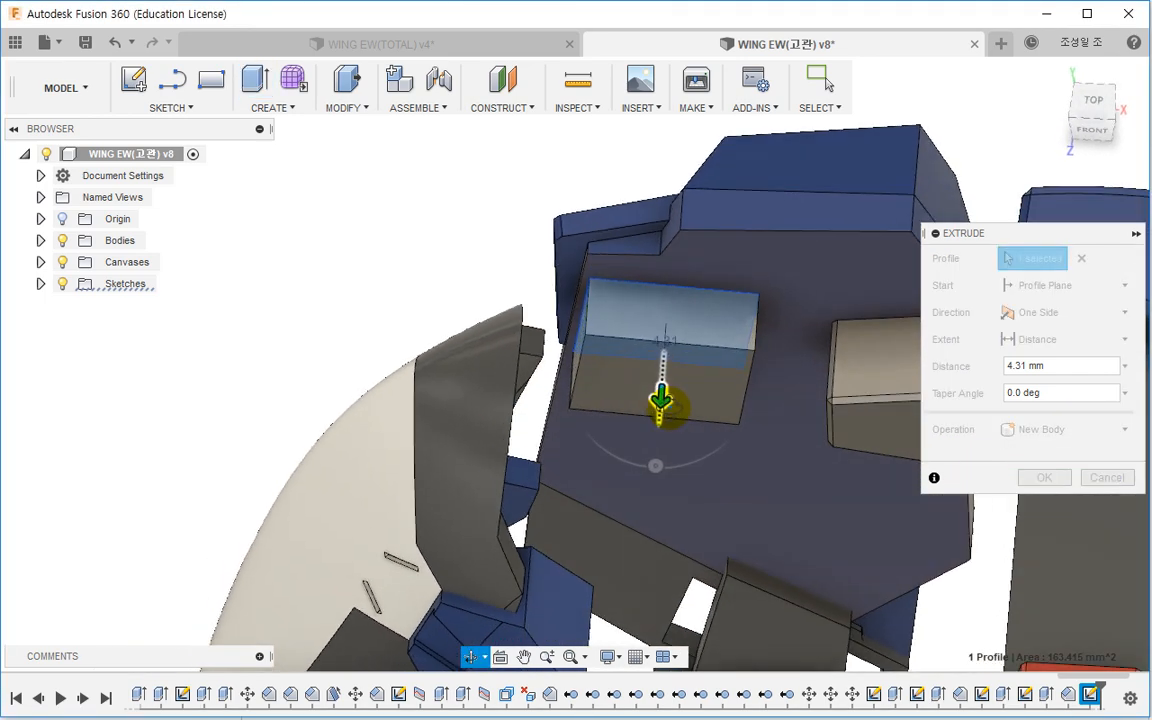
left_click_drag(663, 401, 663, 403)
left_click(1040, 477)
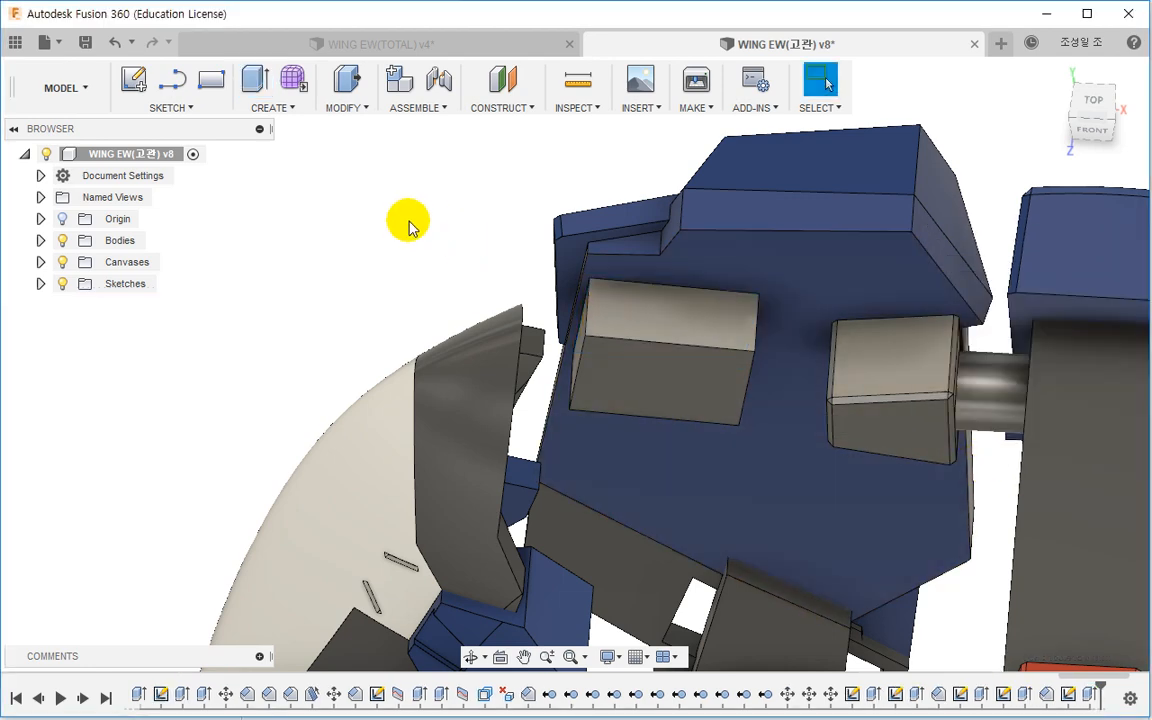
left_click(345, 107)
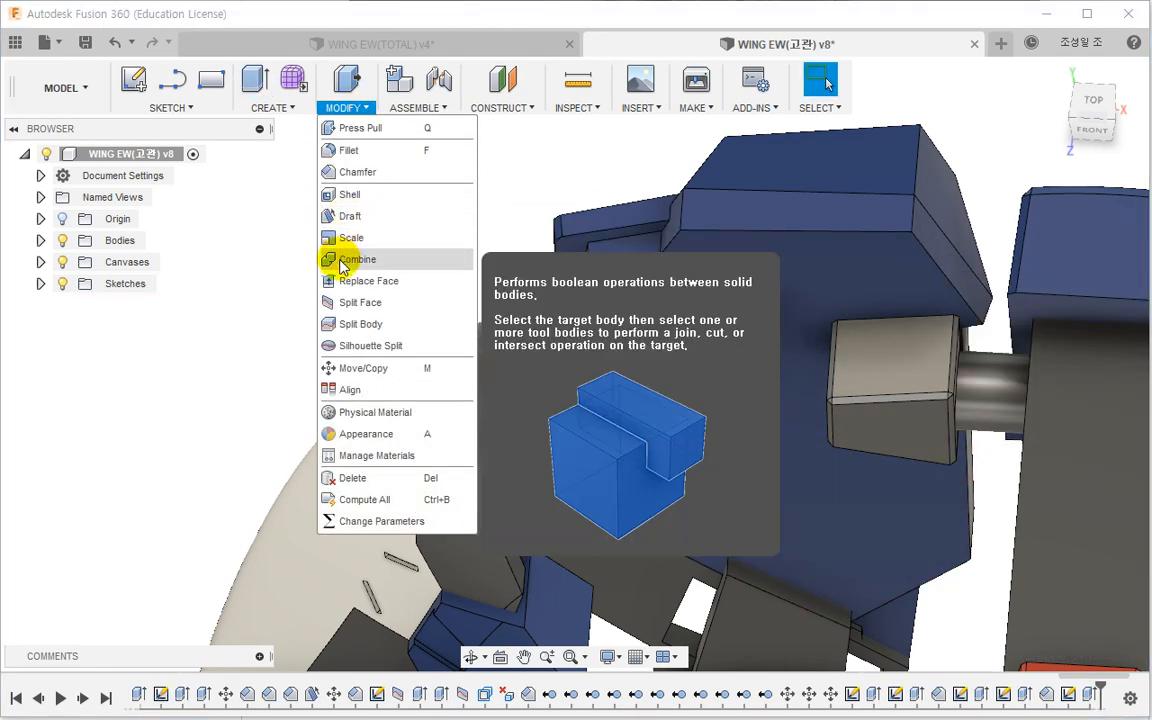
left_click(348, 172)
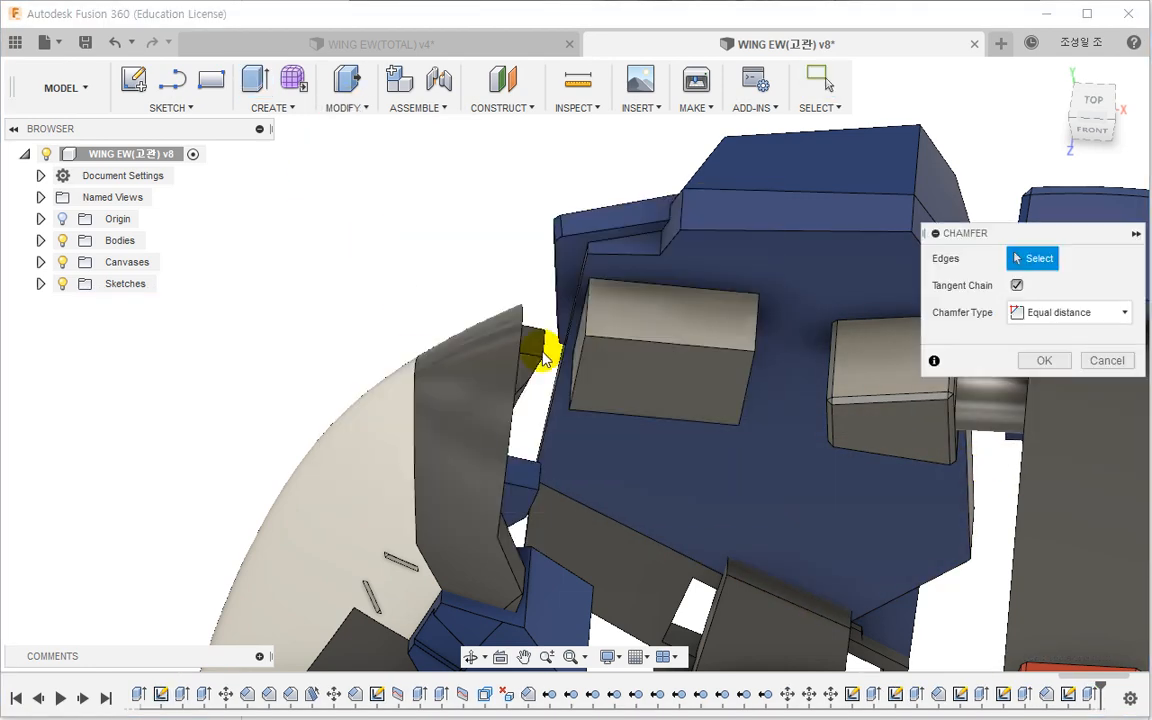
left_click(590, 310)
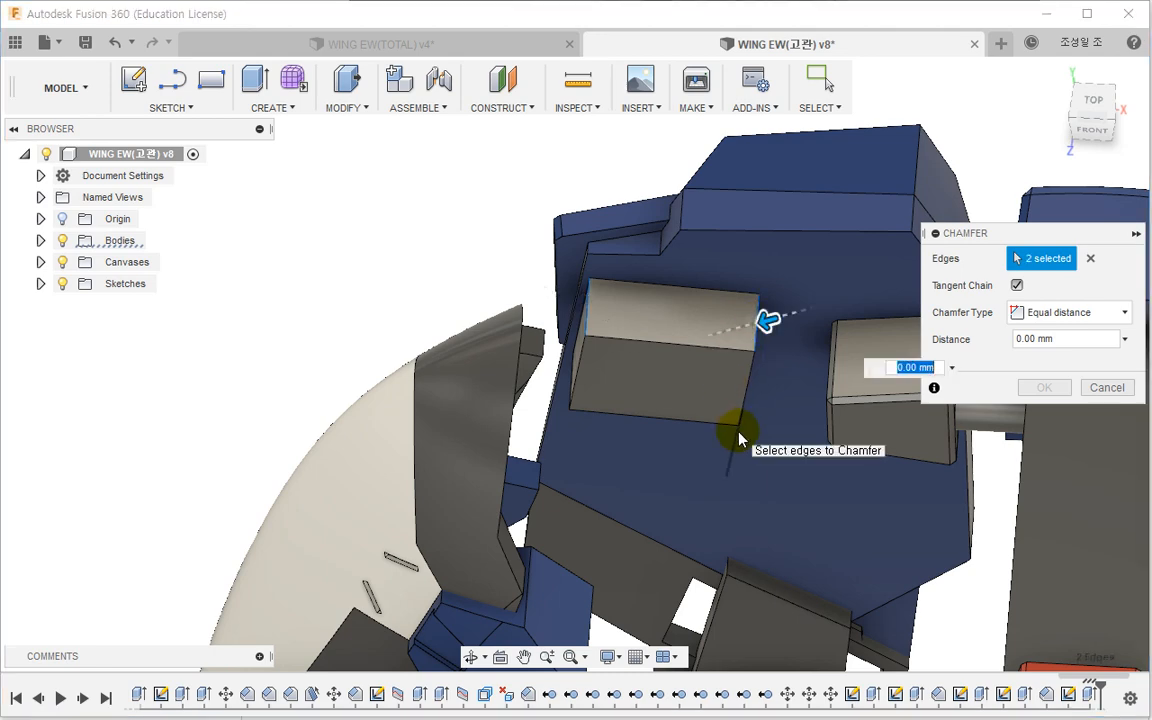
key("Escape")
Step: Start a sliced sketch on the new block's front face and draw a diagonal line between its opposite corners
right_click(661, 386)
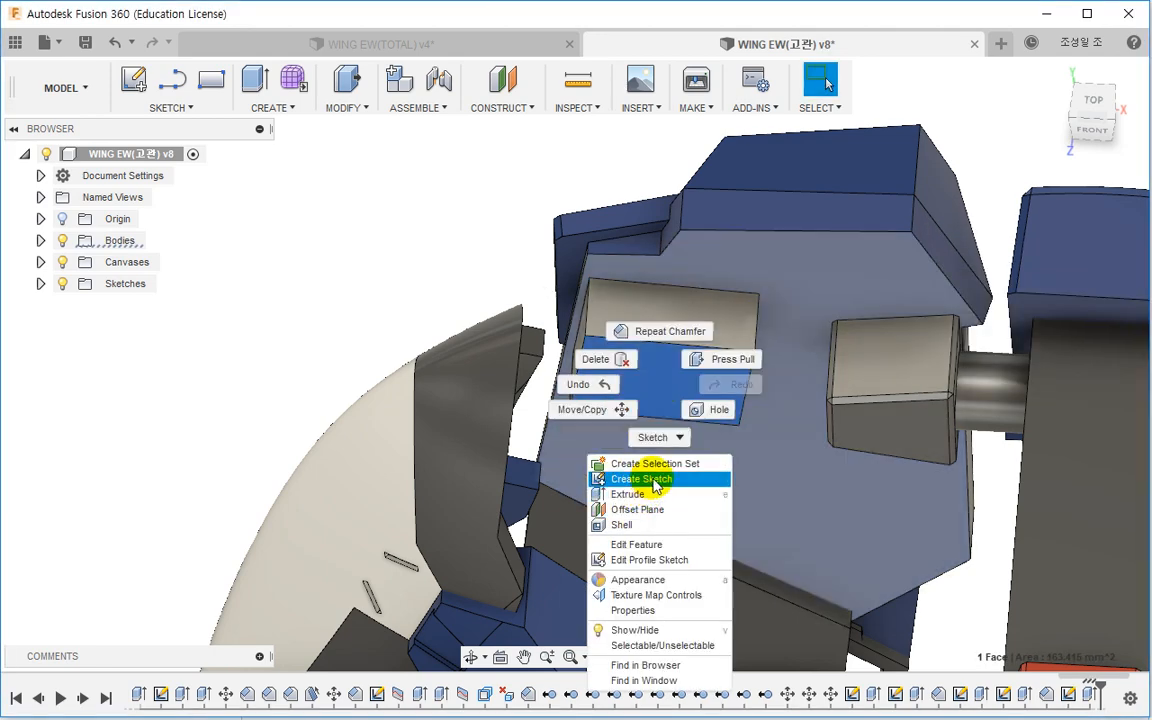
left_click(652, 479)
left_click(1034, 393)
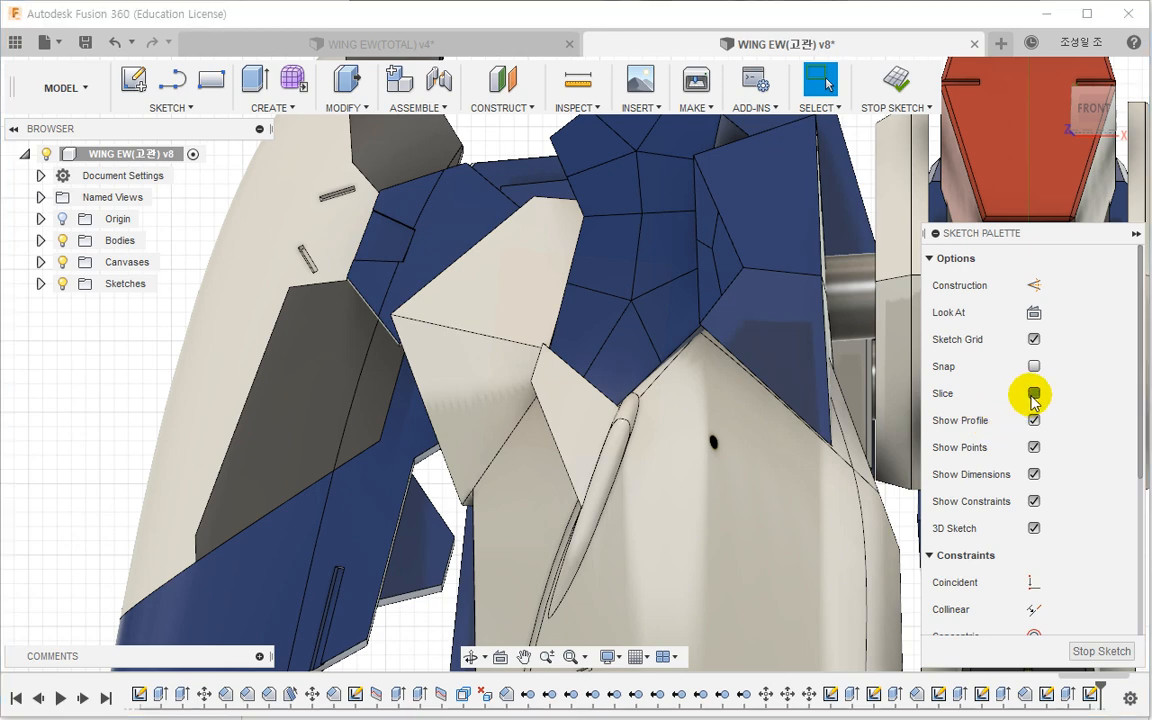
key("l")
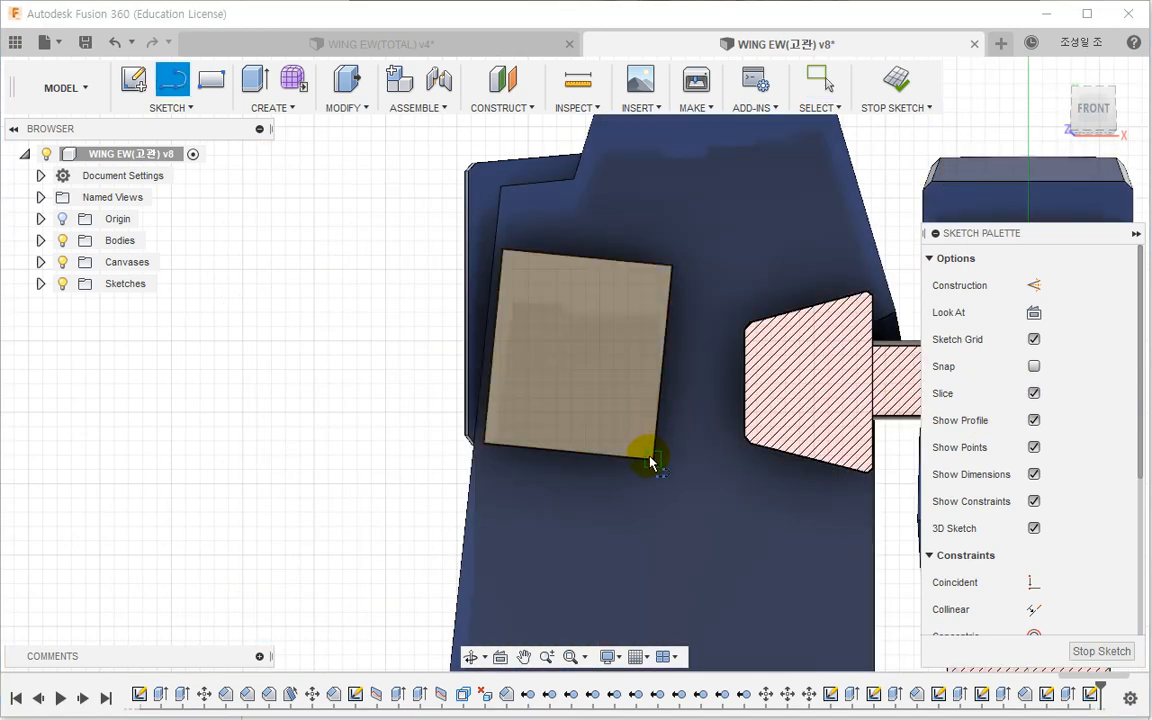
left_click(651, 459)
left_click(500, 252)
key("Escape")
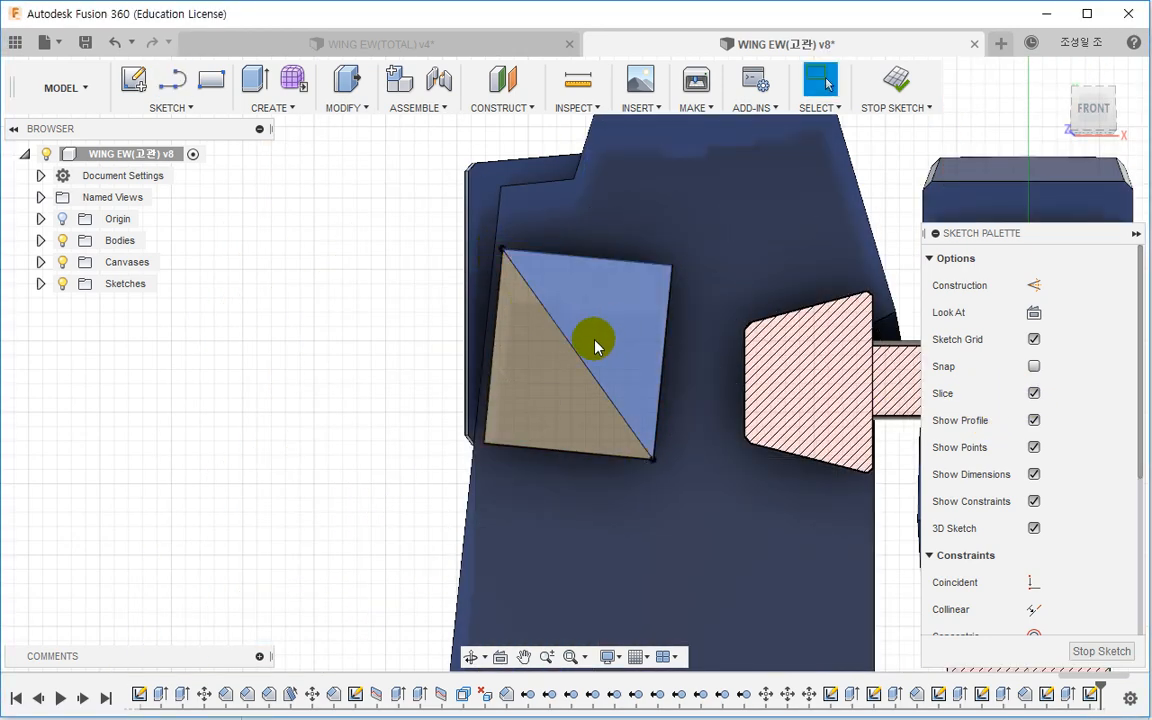
Step: Sketch a 6 mm diameter circle centred on the diagonal's midpoint
key("c")
left_click_drag(577, 353, 605, 315)
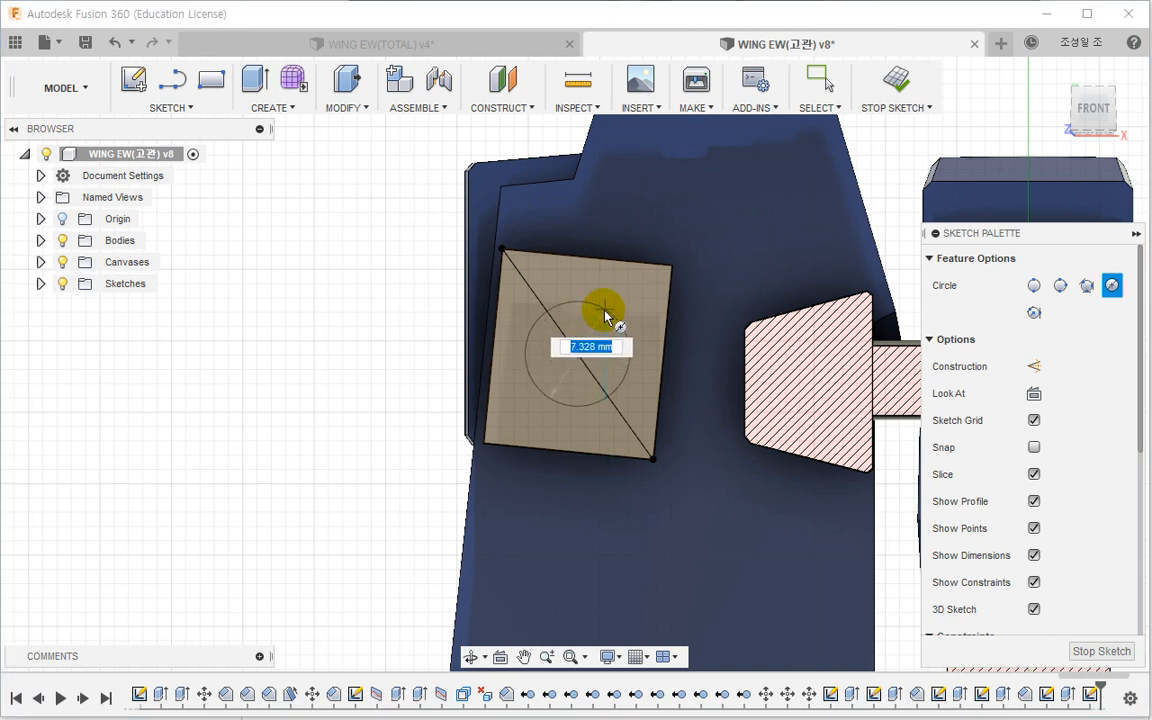
type("6")
key("Return")
key("Escape")
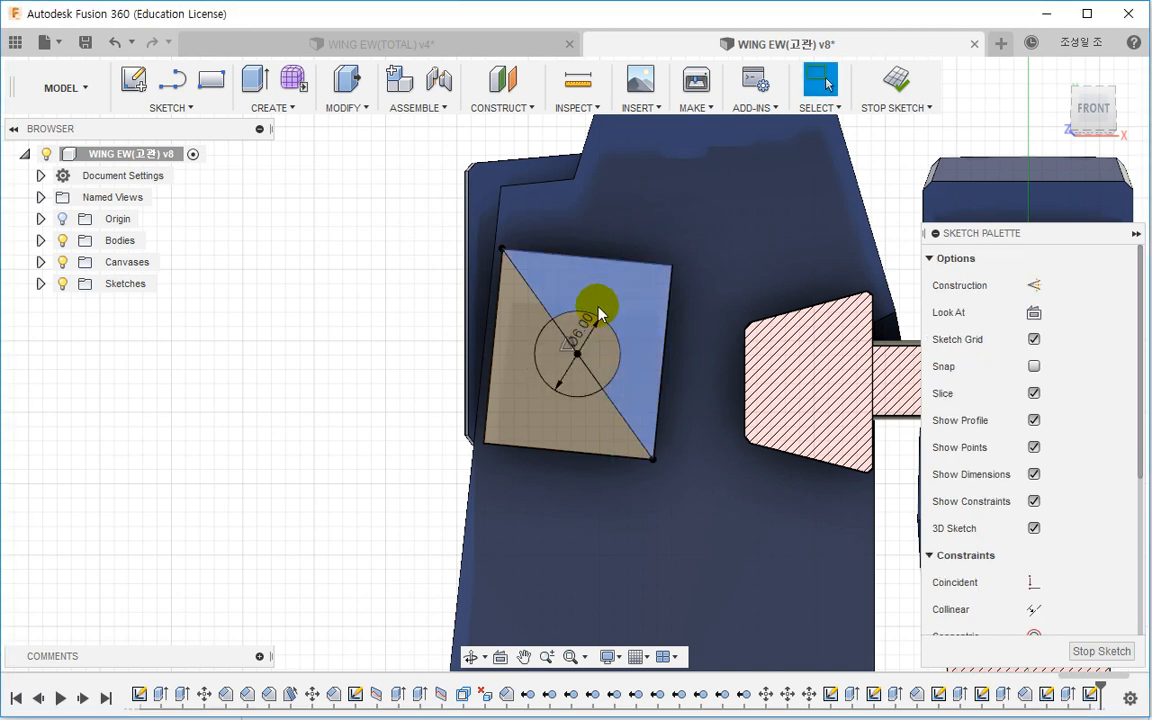
Step: Set the circle's diameter to 8 mm and convert the diagonal into a construction line
double_click(584, 329)
type("8")
key("Return")
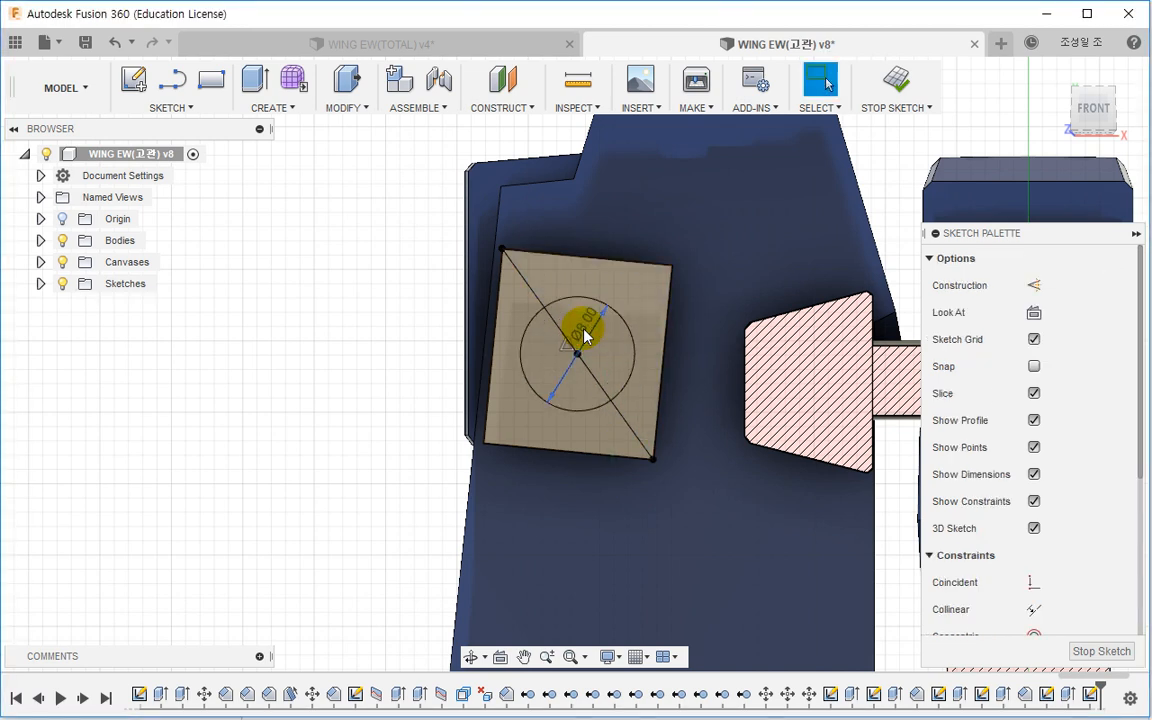
left_click(1033, 285)
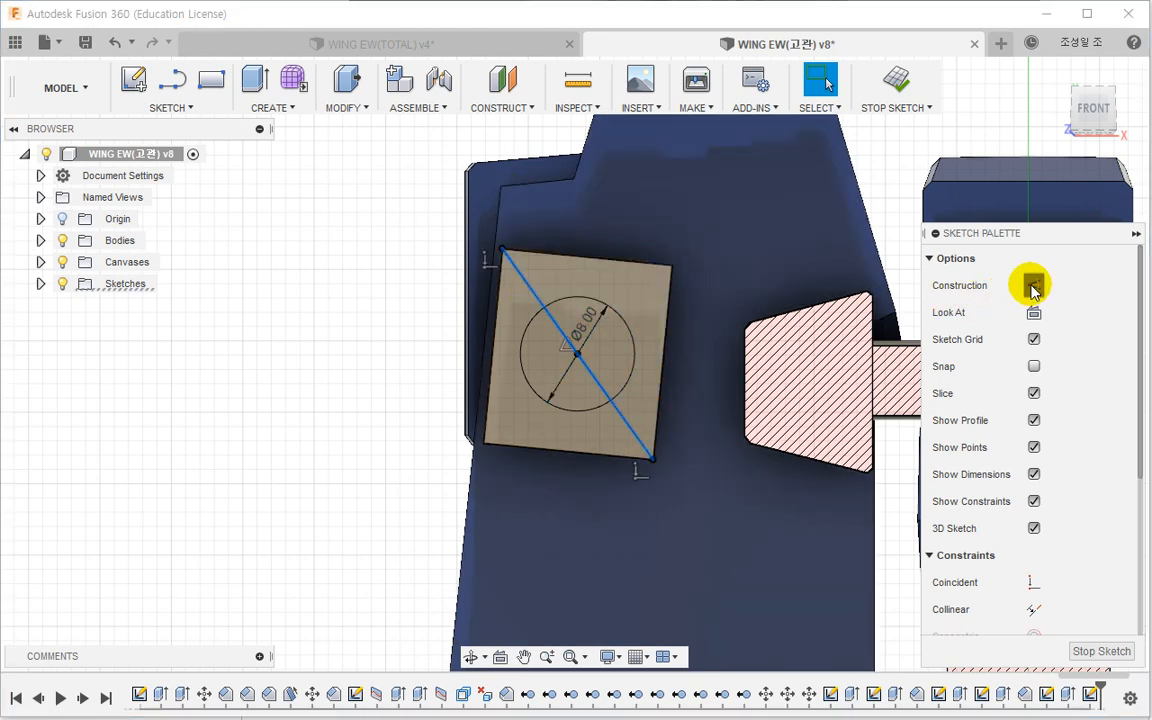
Step: Cut the circle about 5.88 mm into the block with Extrude, excluding Body63 from the cut
key("e")
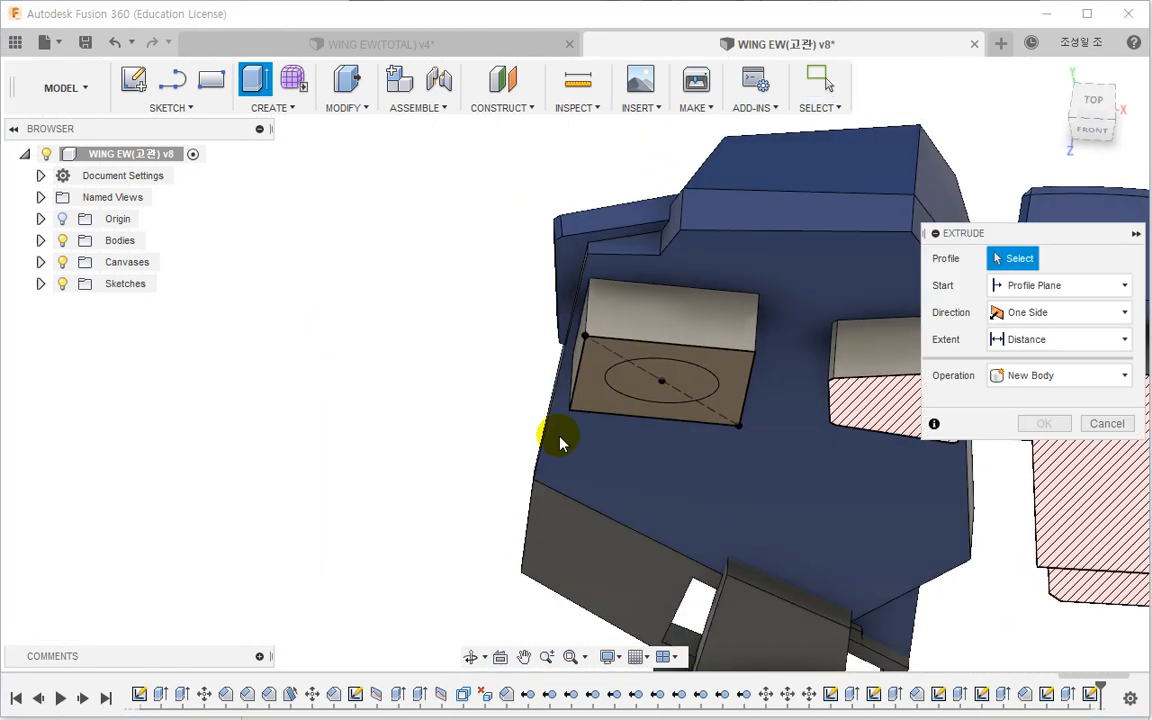
left_click(645, 385)
left_click_drag(663, 399, 679, 327)
left_click(944, 460)
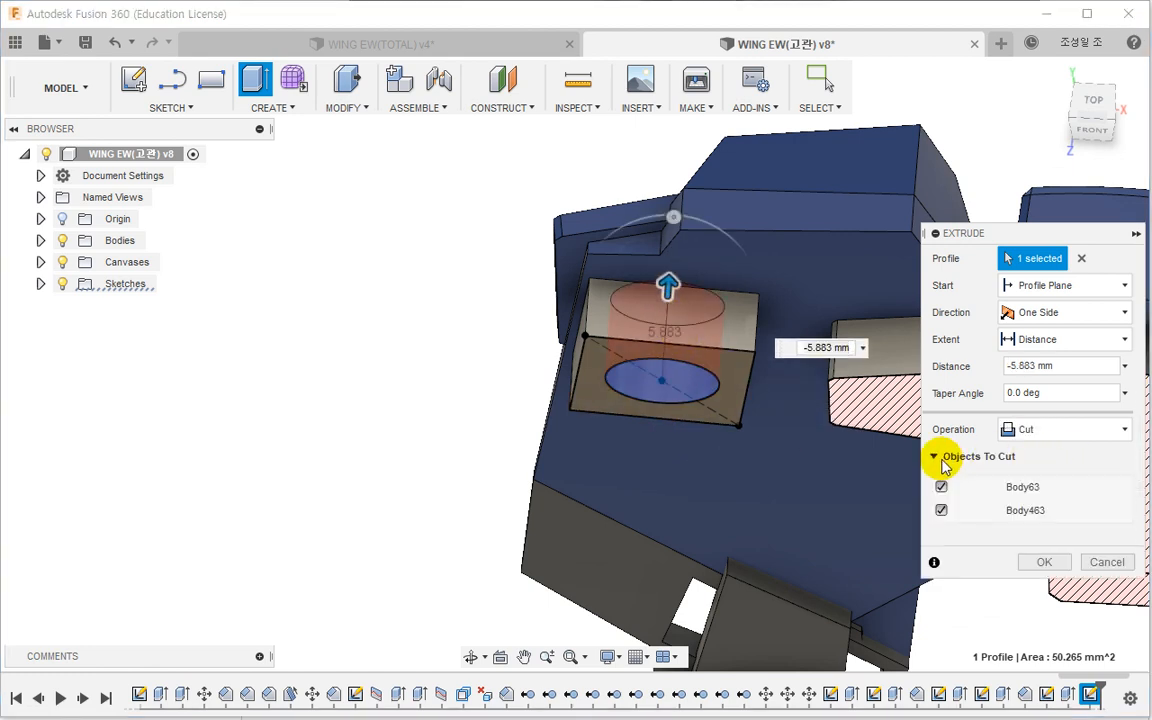
left_click(941, 488)
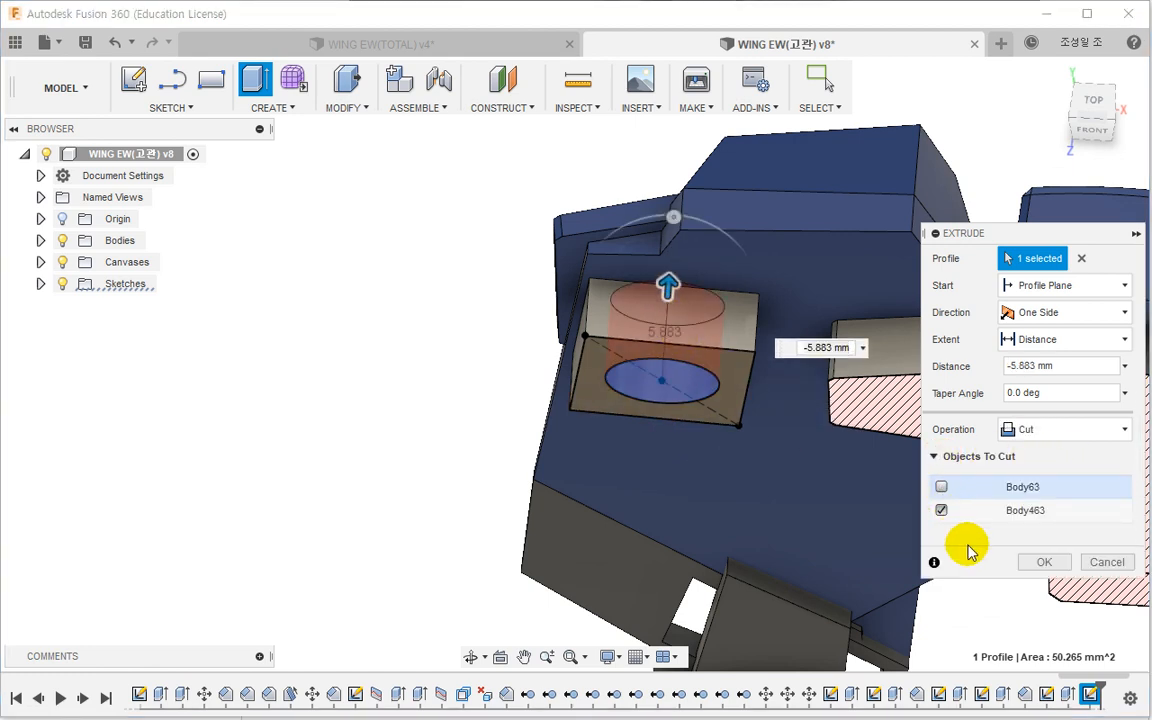
left_click(1040, 560)
Step: Chamfer the four corner edges of the socket block with an equal distance of 1 mm
middle_click_drag(740, 514, 438, 410, "shift")
left_click(340, 106)
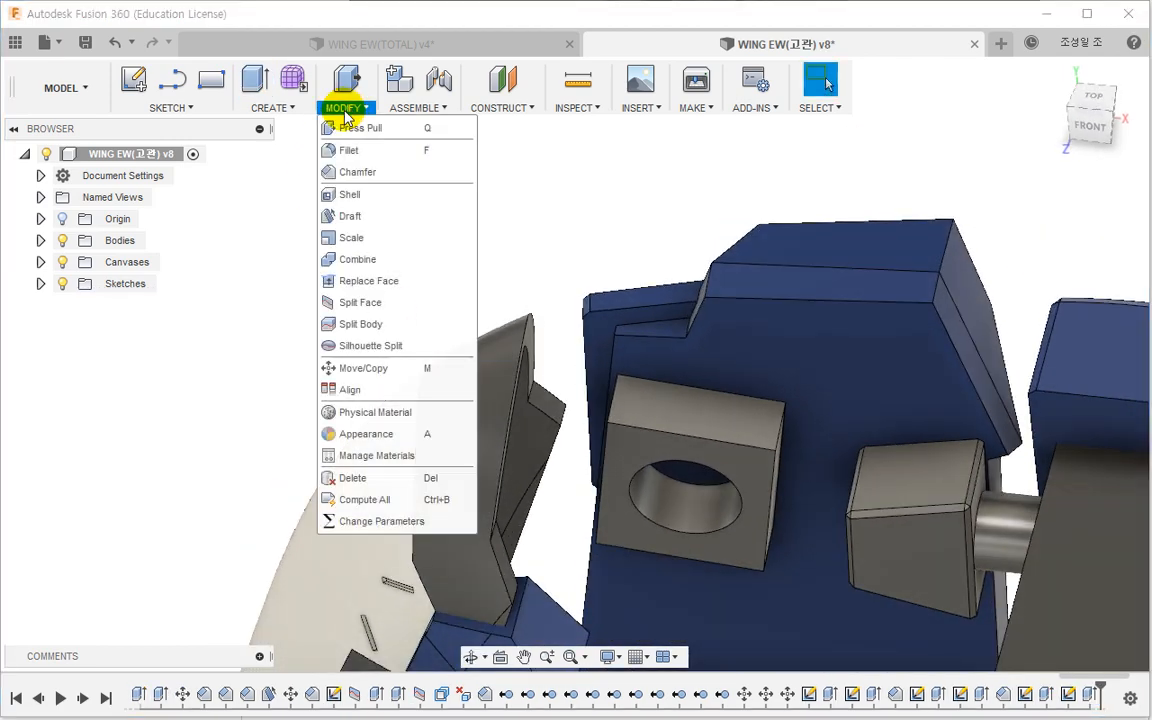
left_click(368, 176)
left_click(614, 393)
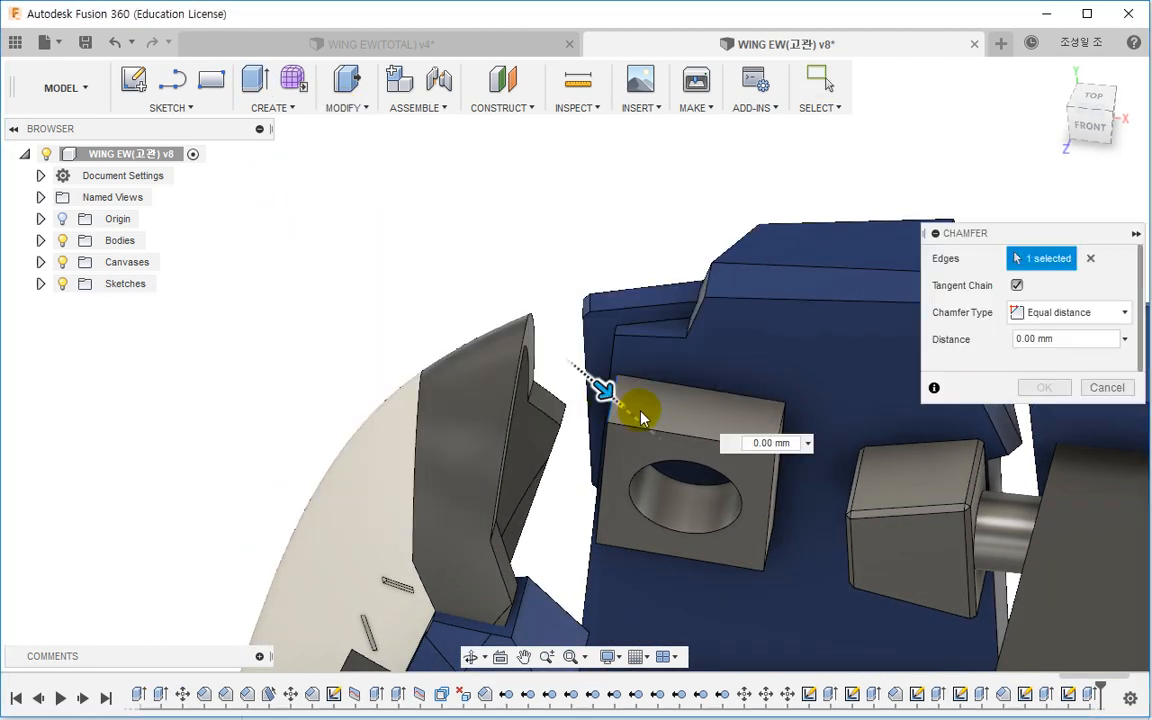
middle_click_drag(780, 428, 748, 568, "shift")
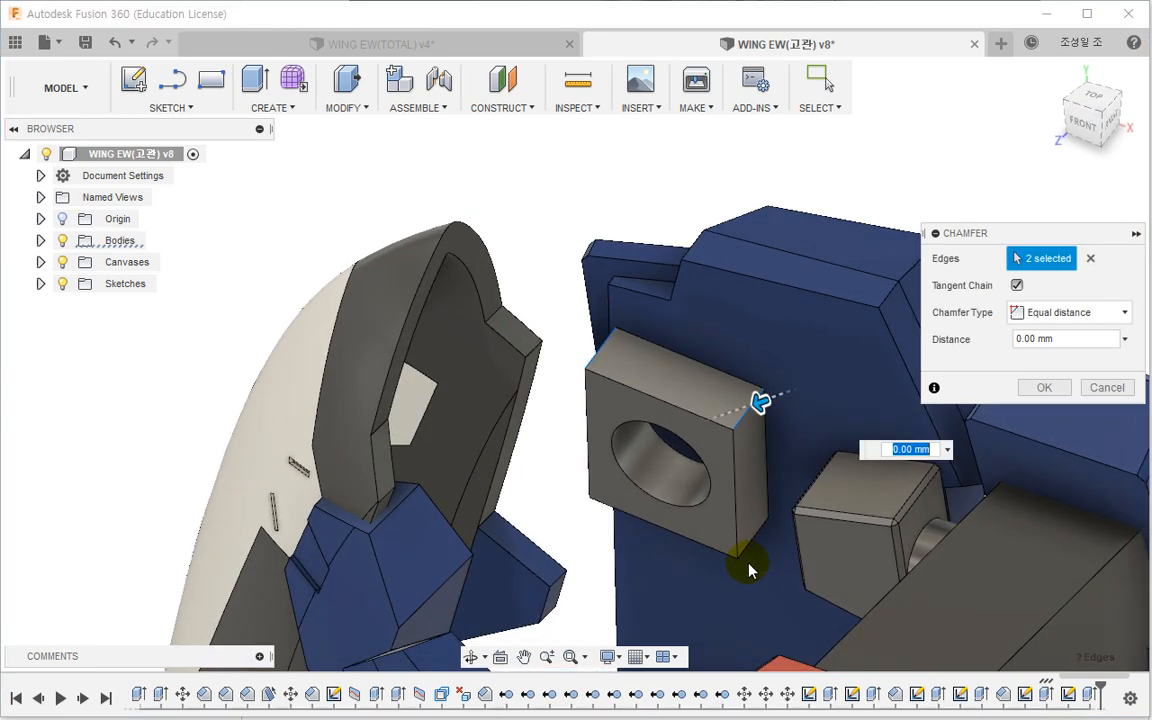
left_click(748, 548)
left_click(593, 490)
left_click(593, 490)
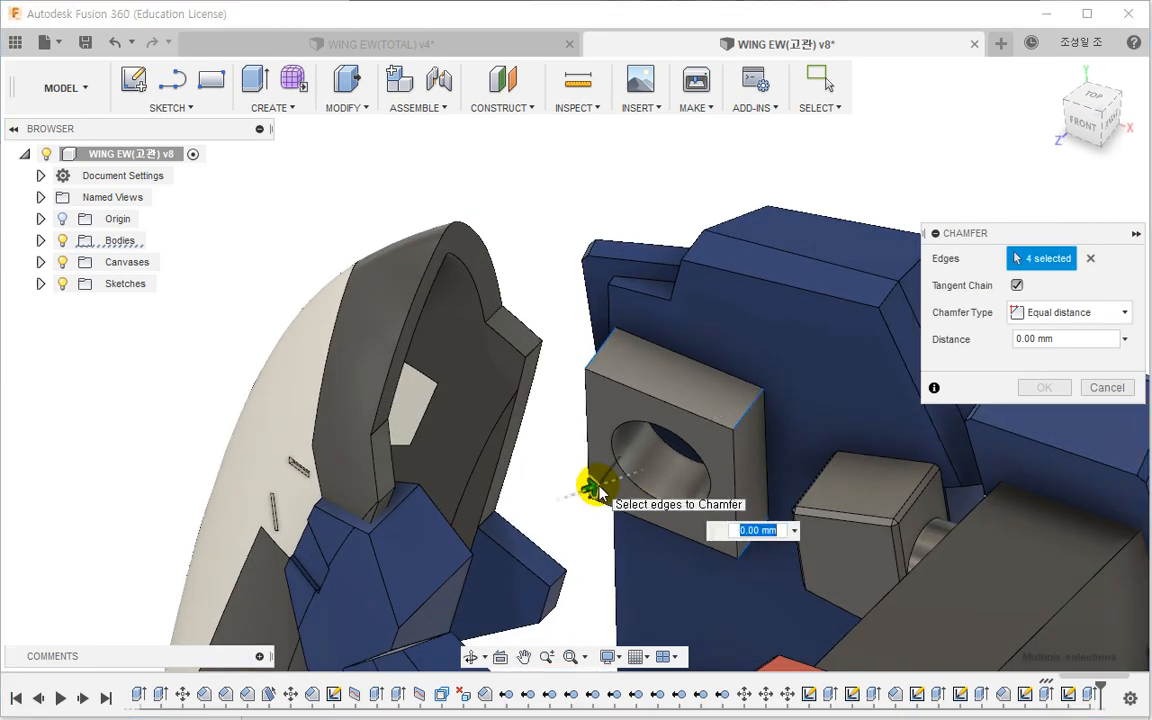
type("1")
key("Return")
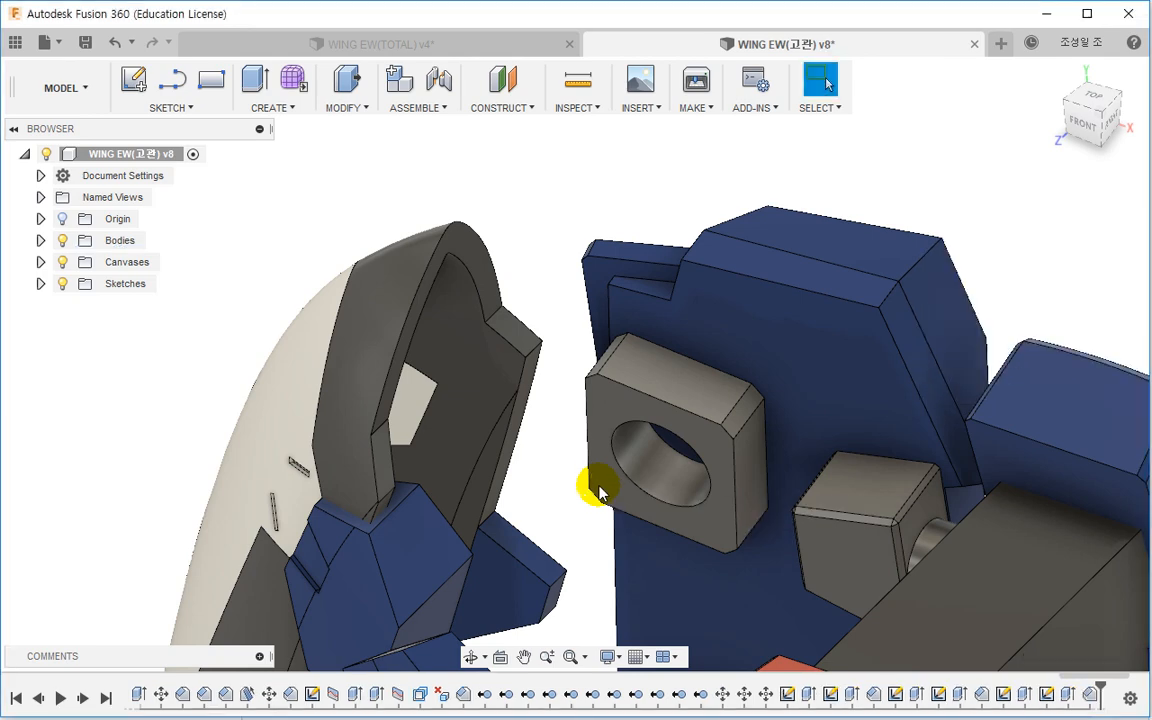
Step: Construct a midplane between the upper and lower faces of the socket block
middle_click_drag(587, 424, 528, 490, "shift")
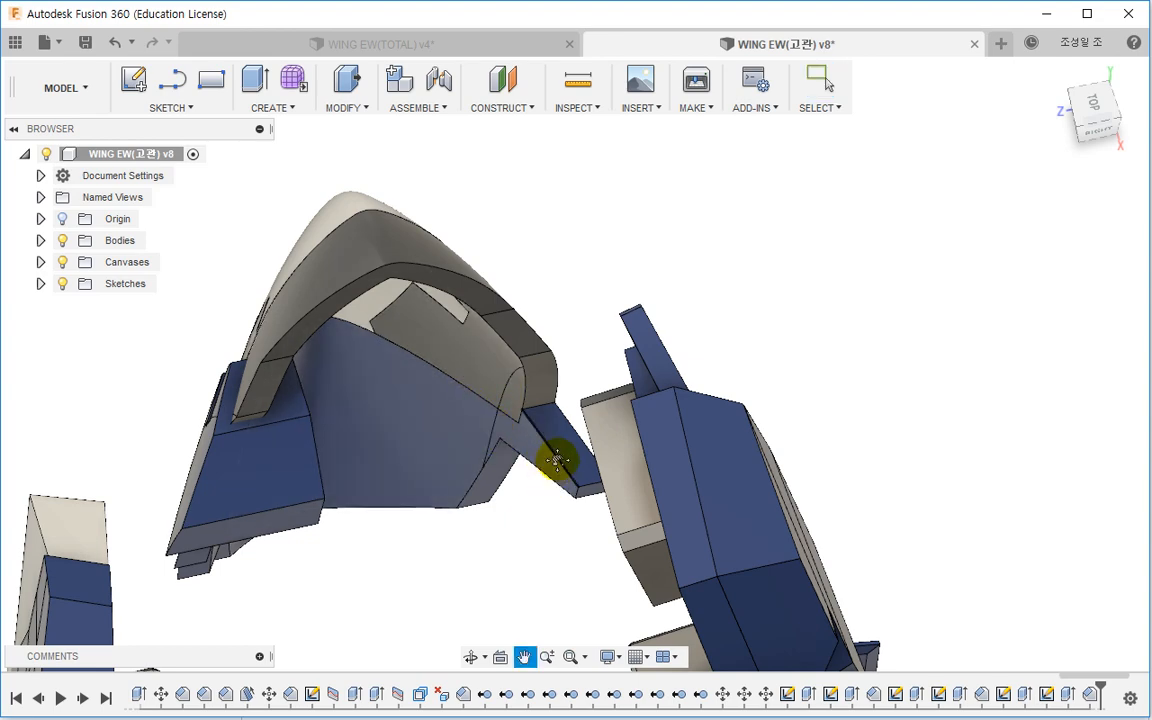
middle_click_drag(548, 450, 615, 415, "shift")
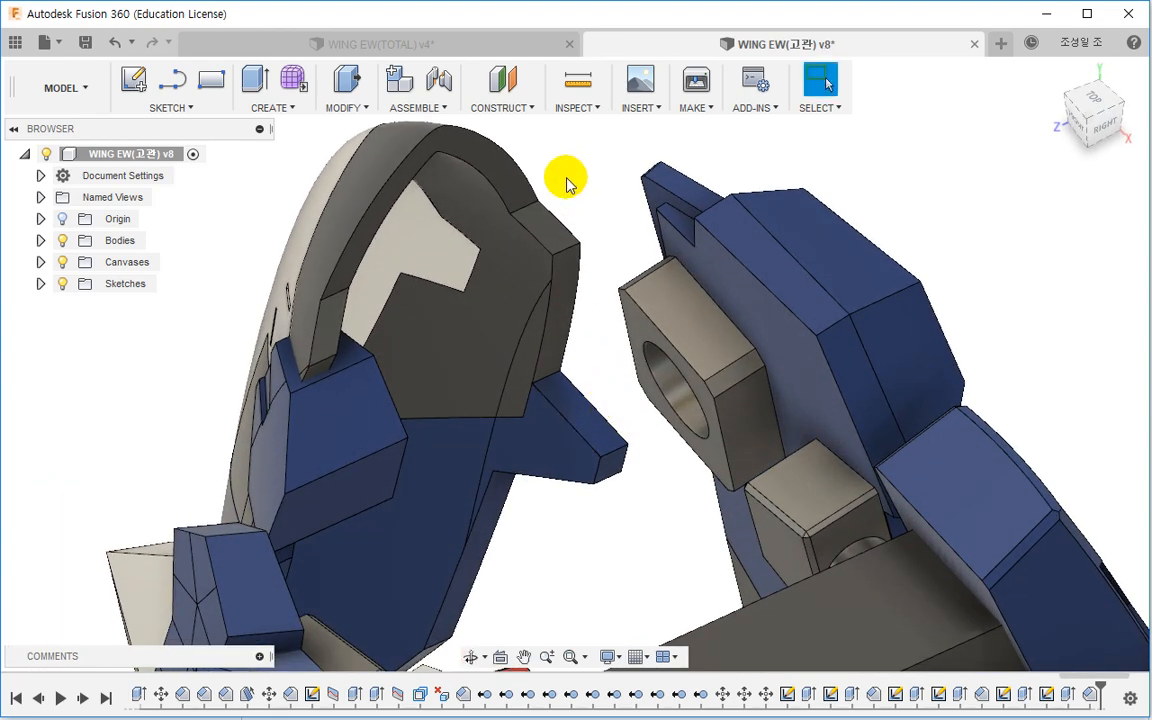
left_click(503, 107)
left_click(503, 193)
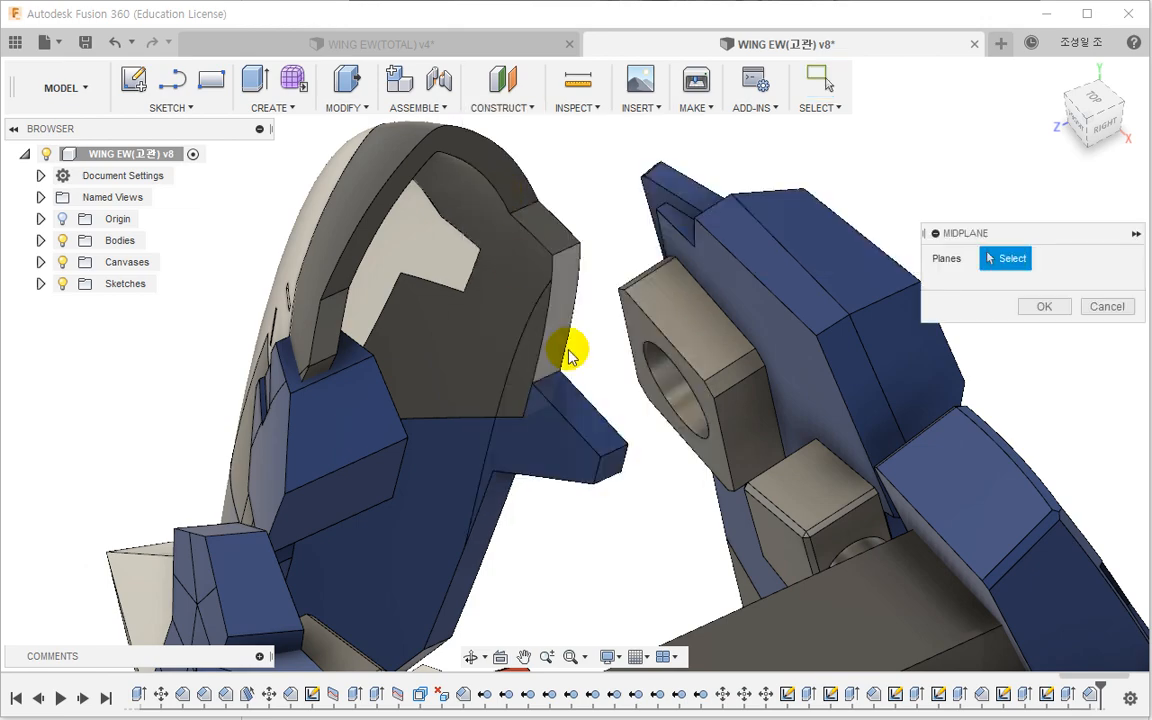
left_click(722, 350)
middle_click_drag(722, 350, 625, 452, "shift")
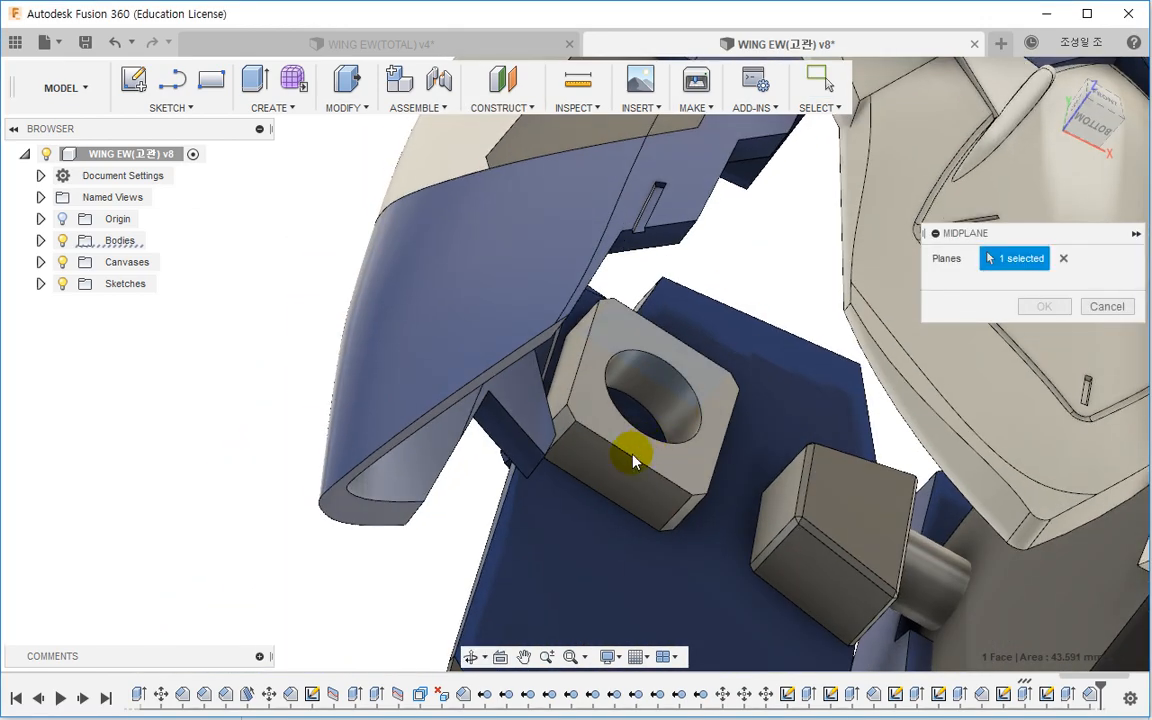
left_click(603, 465)
left_click(1038, 306)
Step: Start a new sketch on the midplane through the socket block
middle_click_drag(800, 360, 618, 466, "shift")
left_click(618, 466)
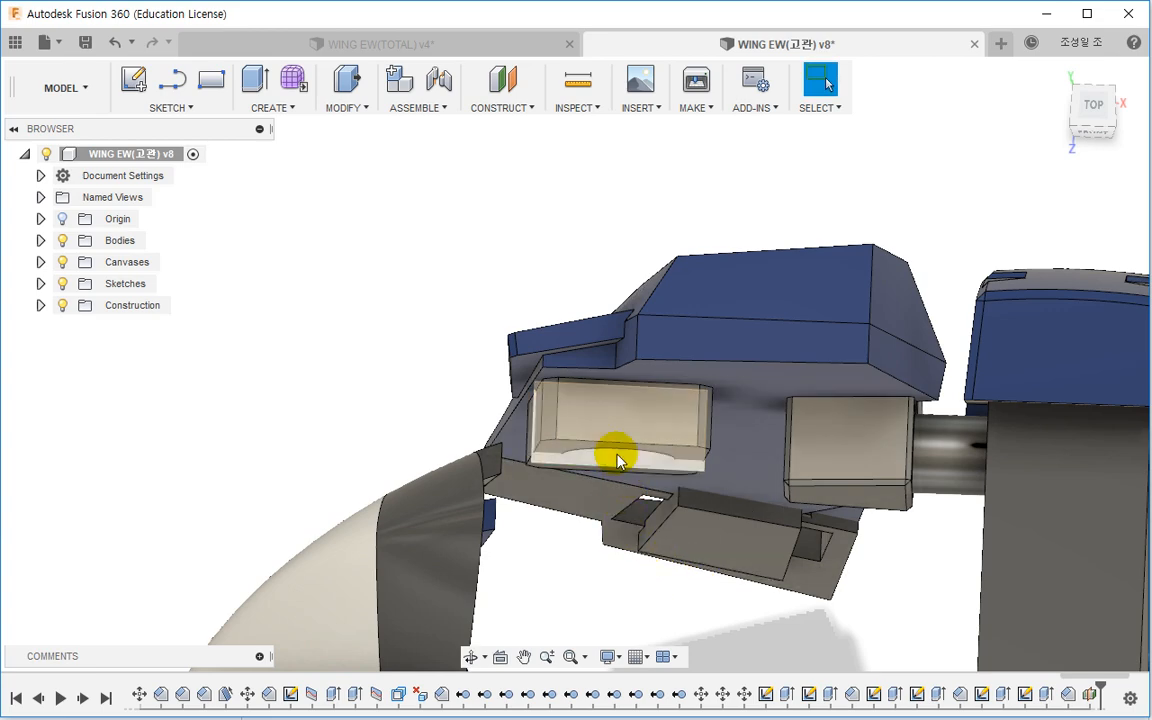
right_click(617, 458)
key("Escape")
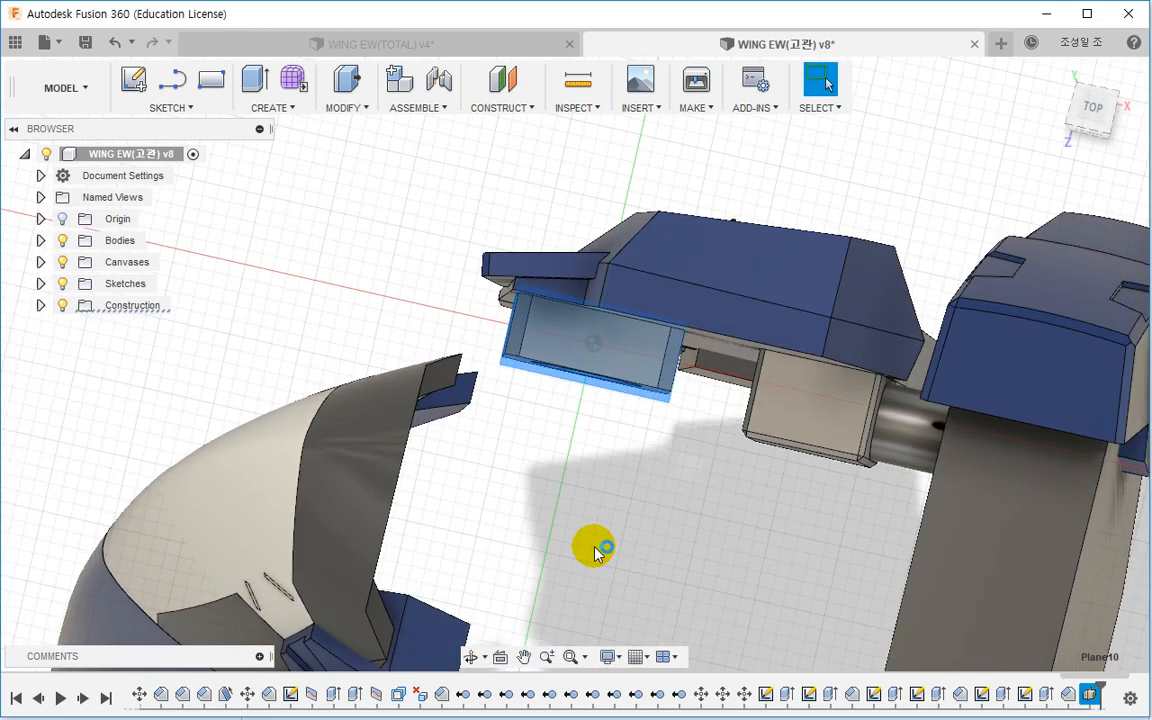
key("l")
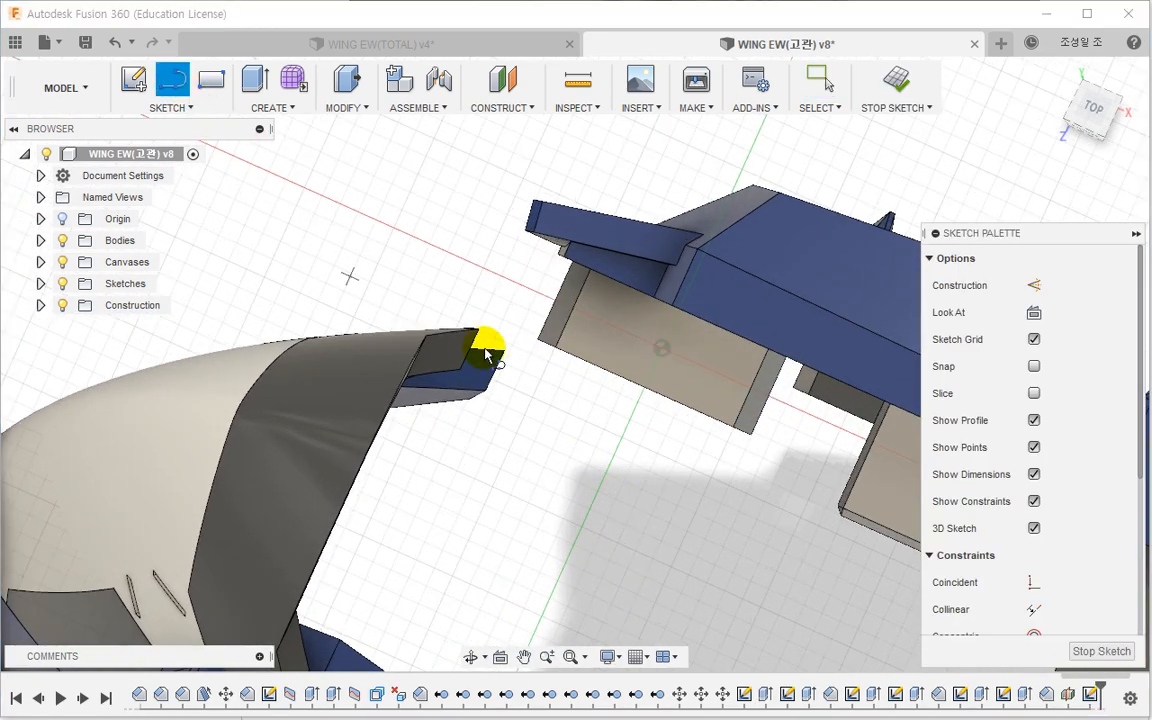
left_click(738, 466)
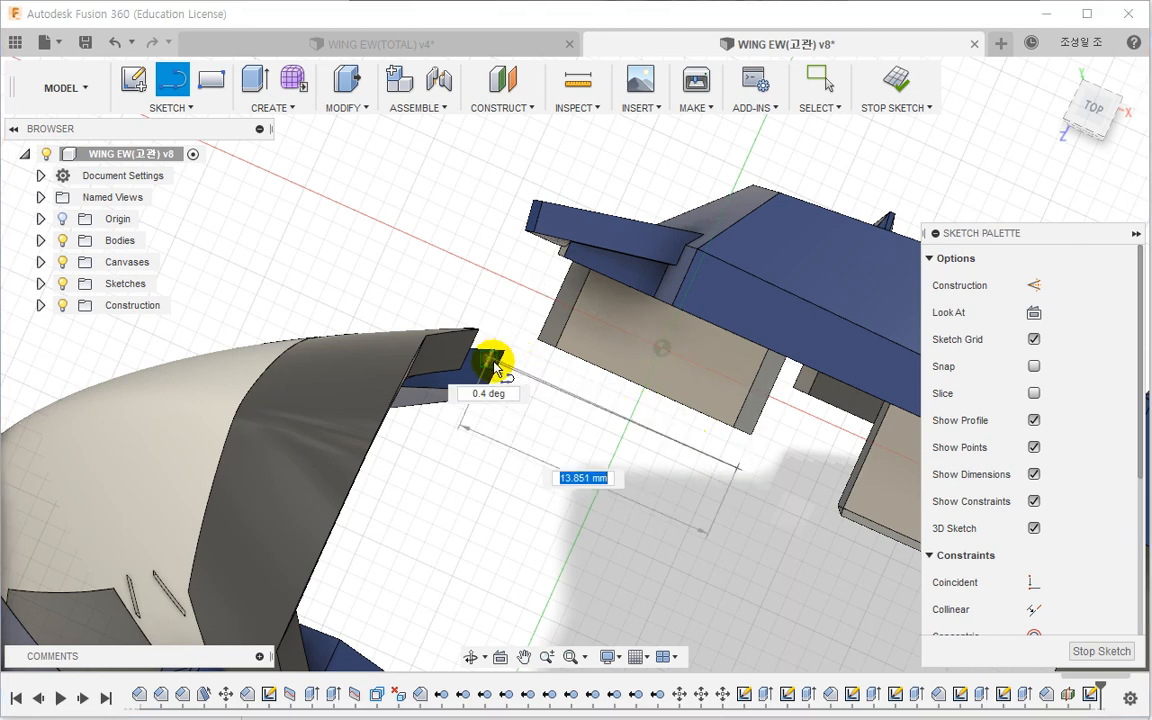
key("Escape")
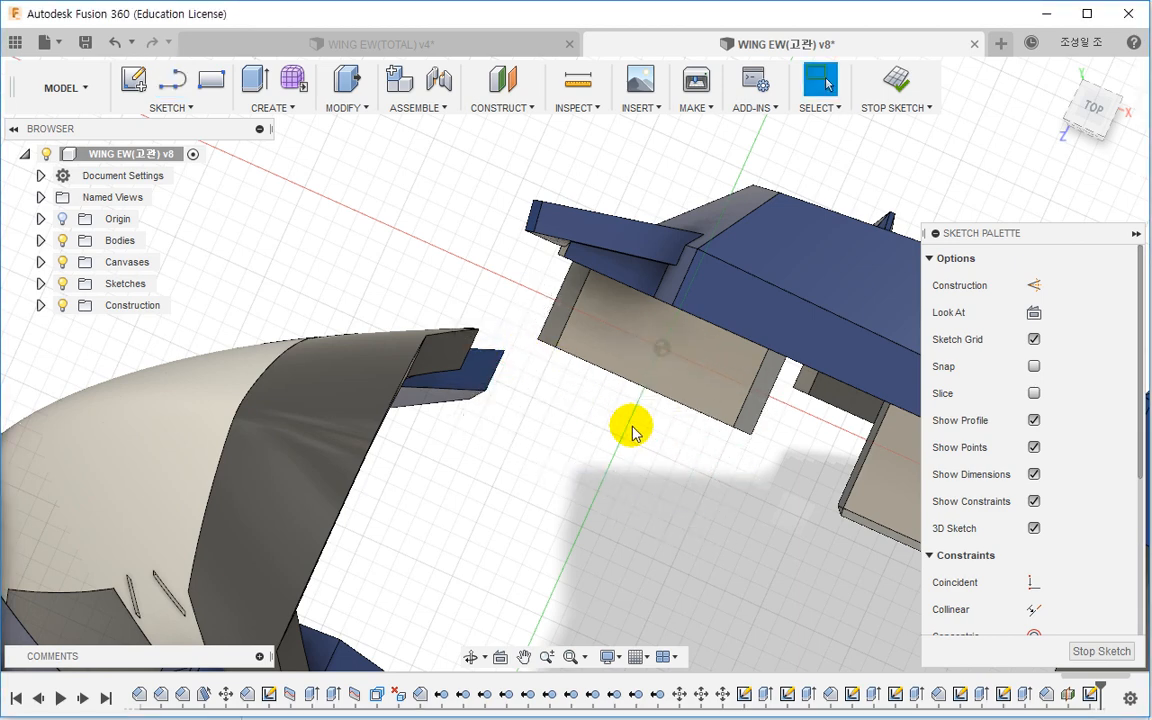
Step: Draw a closed L-shaped profile beside the block, its outer long edge about 14.8 mm parallel to the block's front edge and its leg about 2.5 mm wide
key("l")
left_click(765, 450)
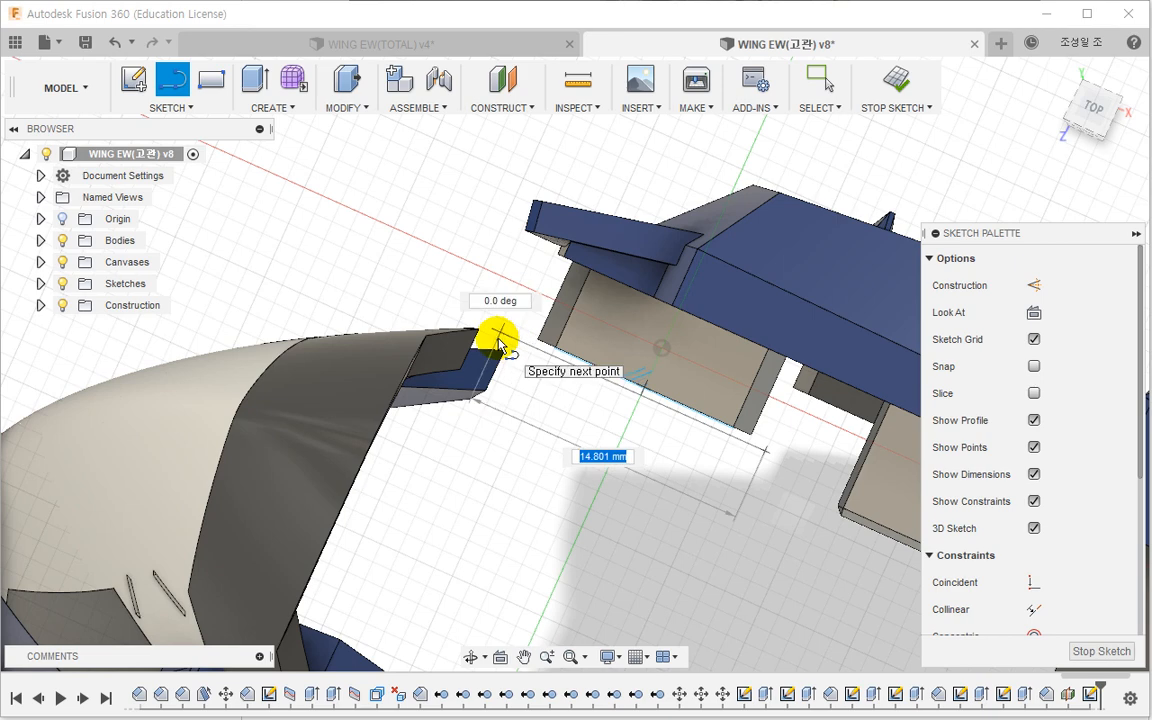
left_click(500, 336)
left_click(428, 494)
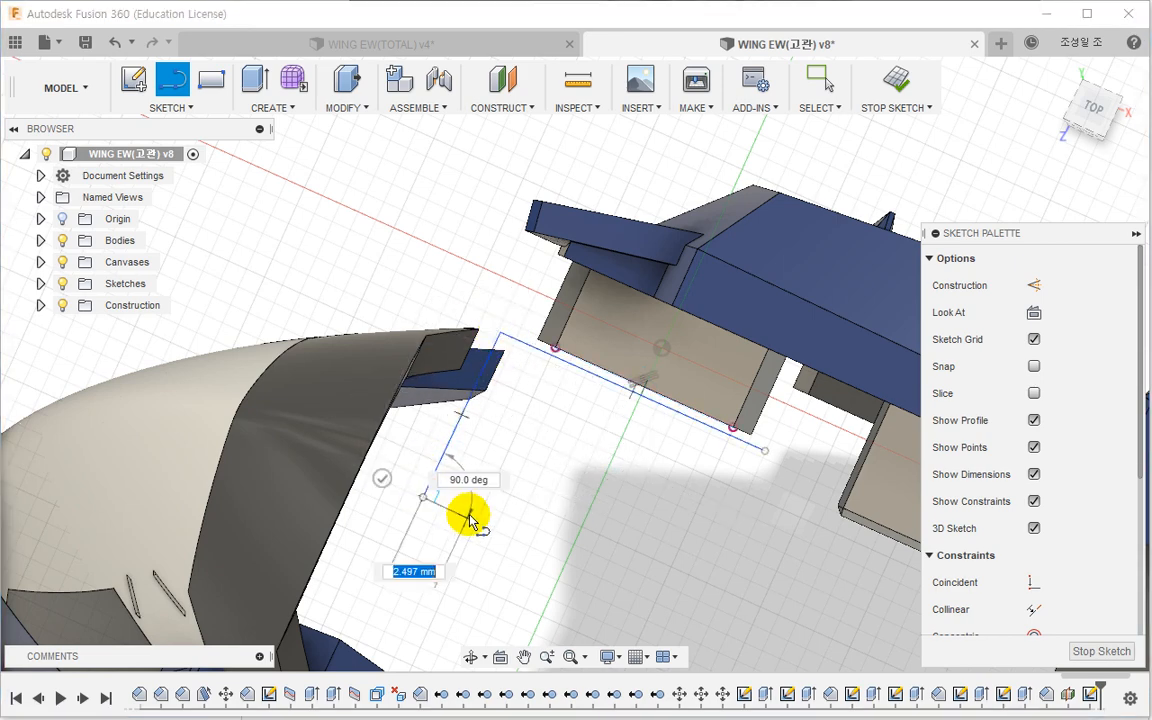
left_click(467, 516)
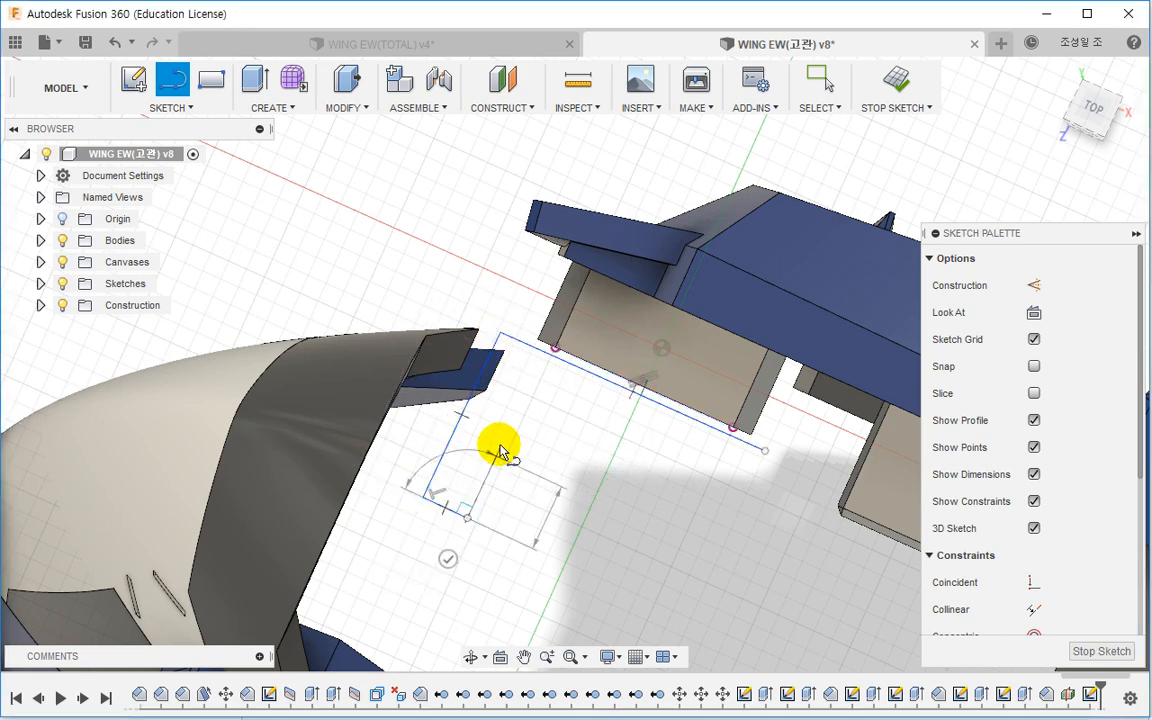
left_click(522, 397)
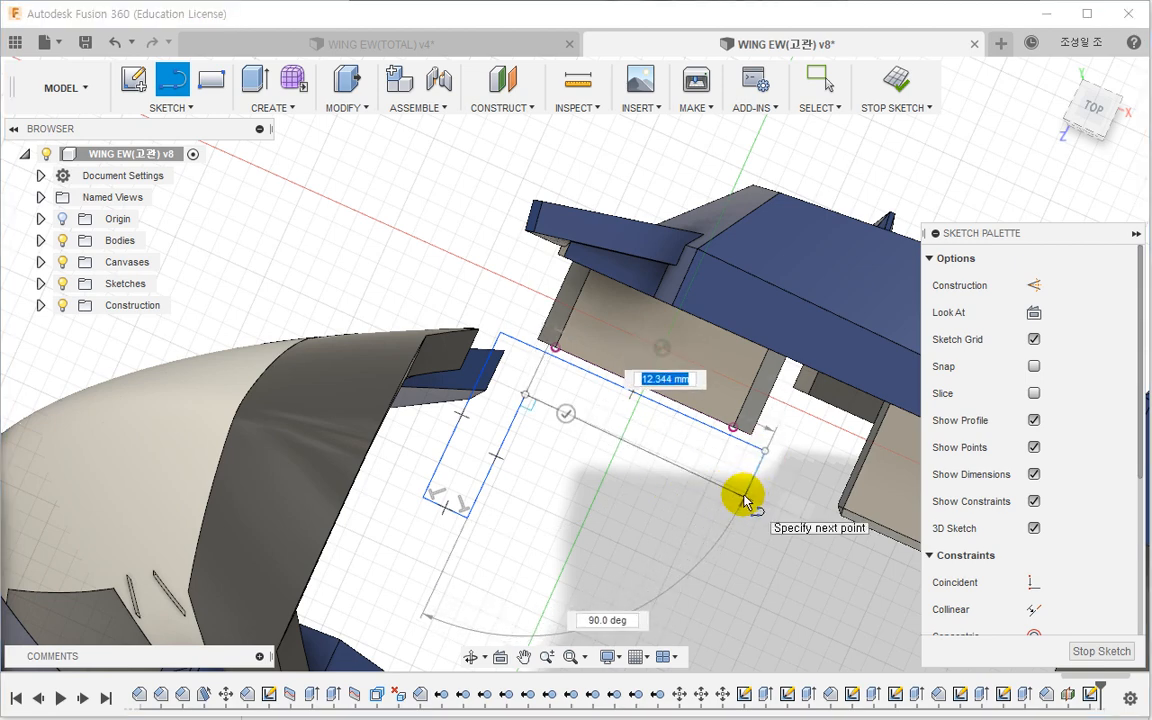
left_click(745, 495)
left_click(738, 463)
key("Escape")
Step: Constrain the two outer edges of the L profile perpendicular at their shared corner
scroll(707, 458, "up", 3)
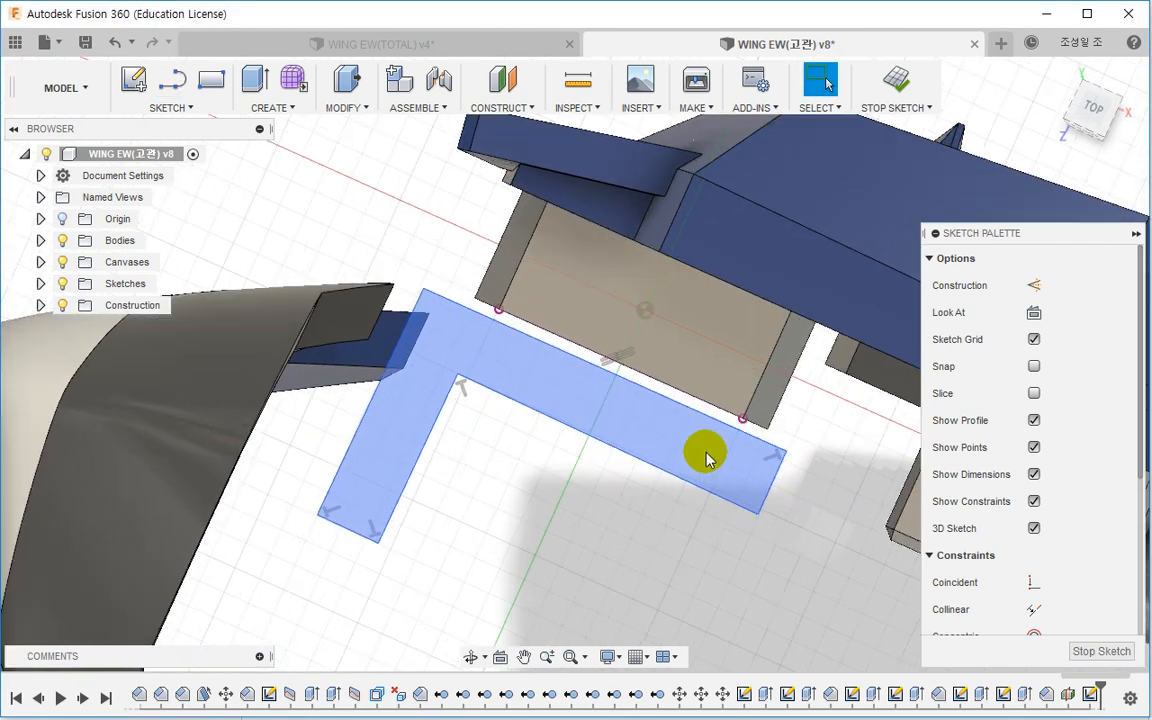
scroll(1055, 570, "down", 5)
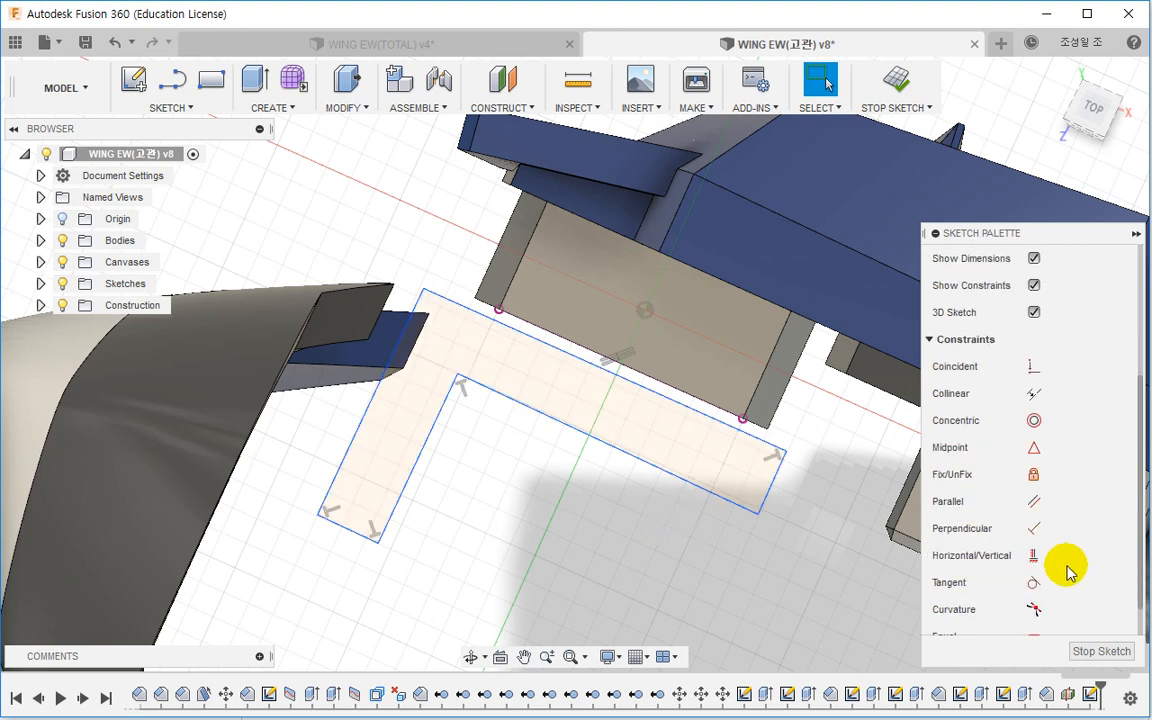
left_click(1035, 487)
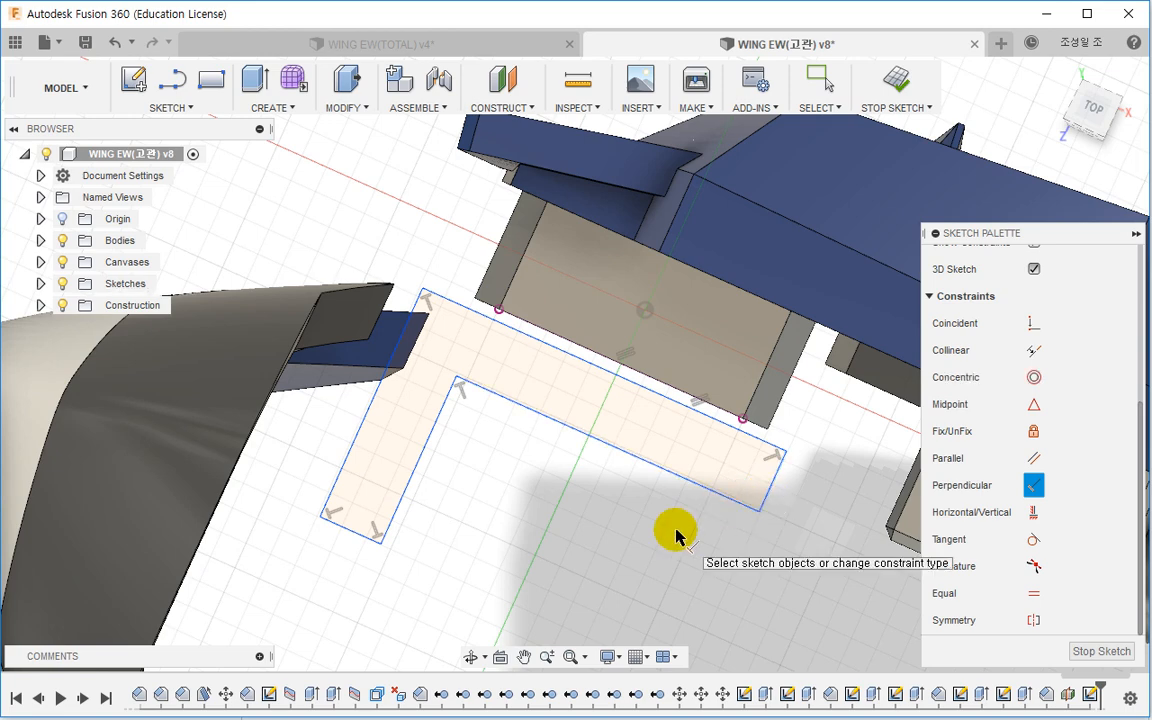
key("Escape")
Step: Shorten the L profile's long arm by moving its end edge inward, roughly level with the block's far corner
scroll(783, 476, "up", 2)
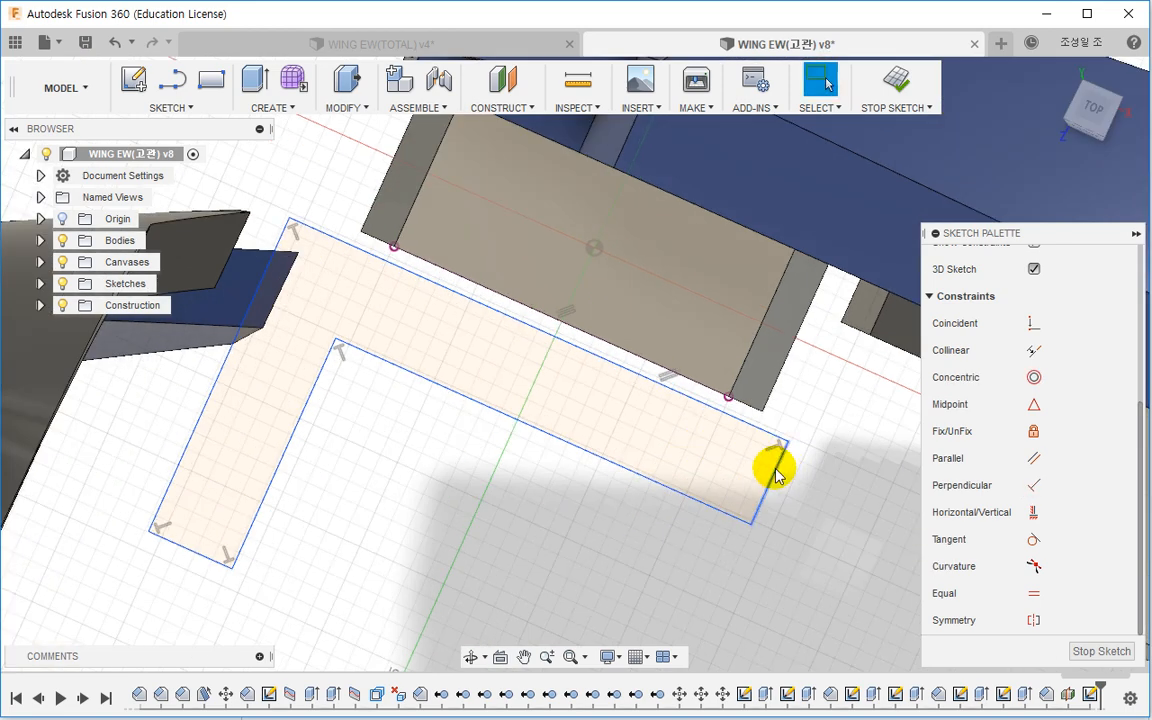
middle_click_drag(779, 465, 777, 464, "shift")
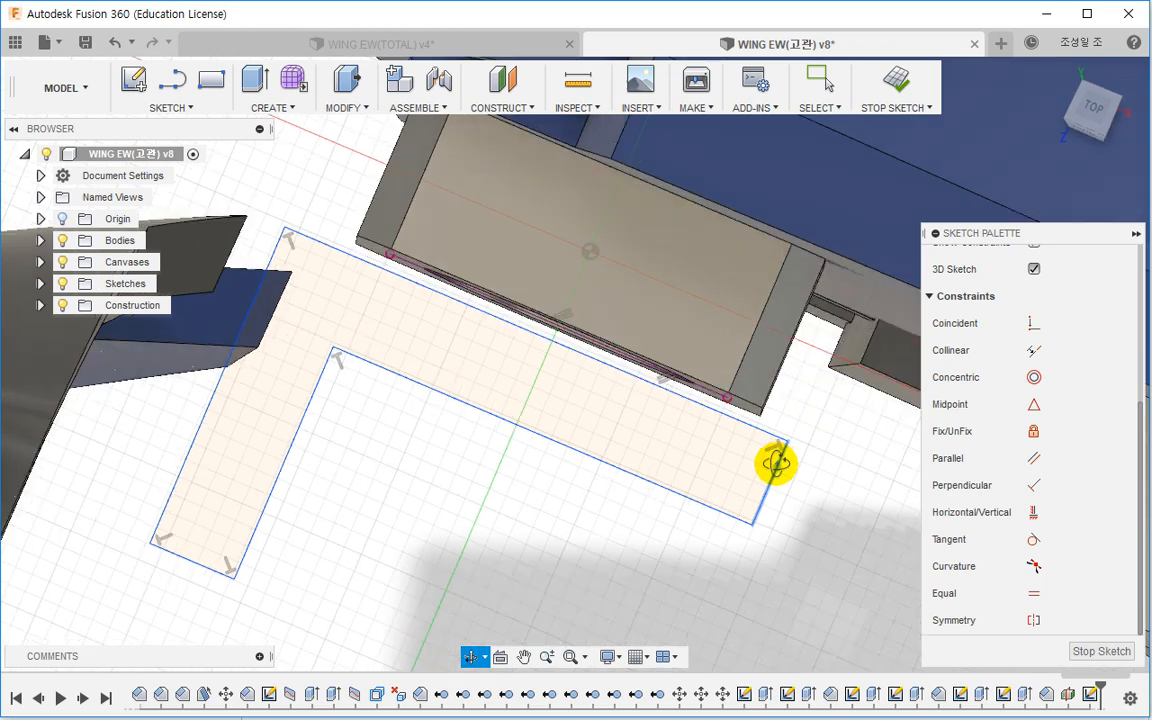
scroll(1064, 329, "up", 5)
left_click(1034, 312)
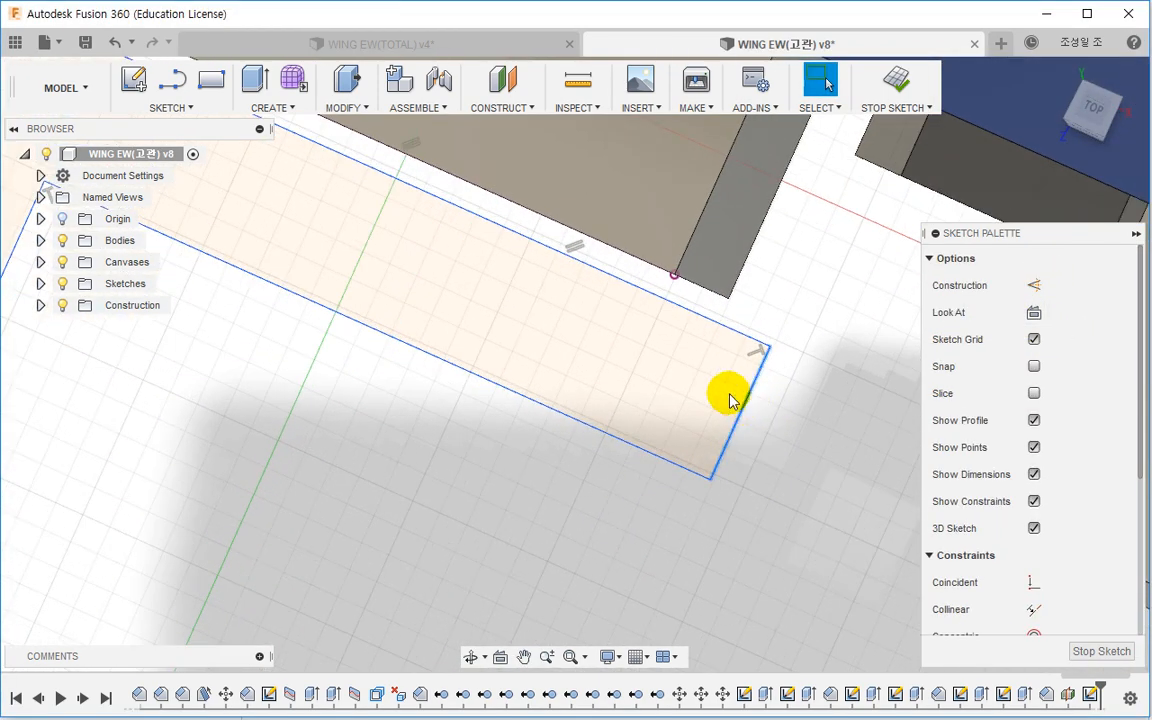
left_click_drag(729, 400, 686, 375)
scroll(543, 388, "down", 3)
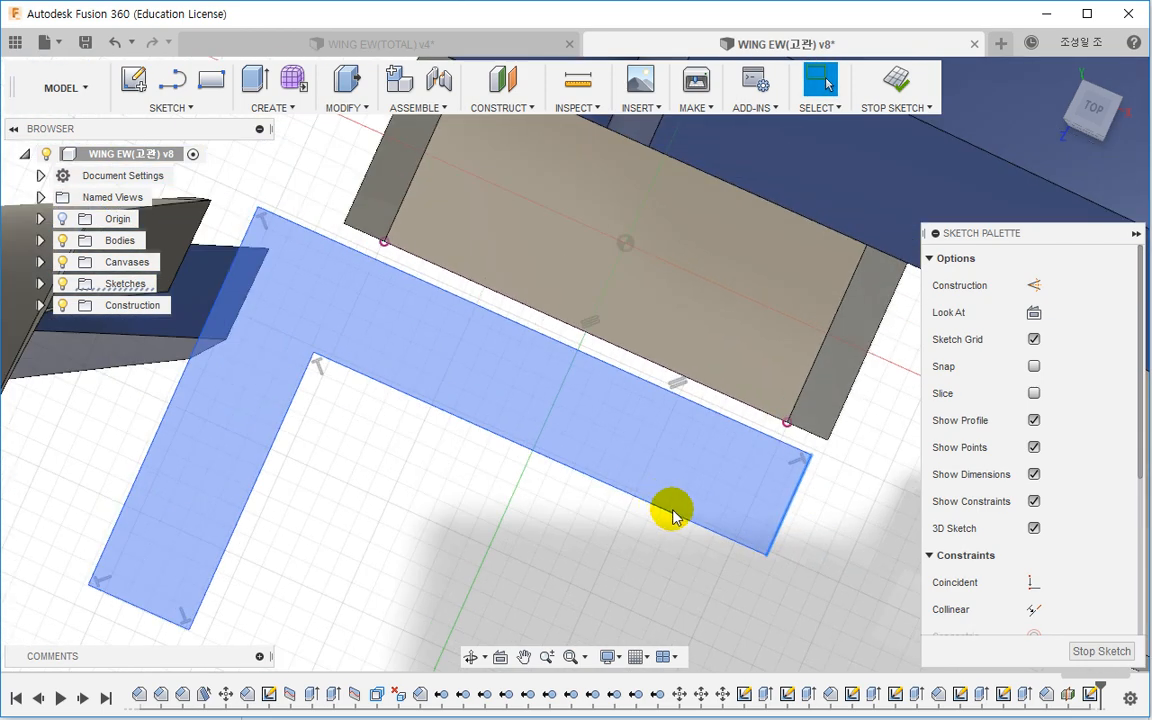
scroll(1039, 571, "down", 5)
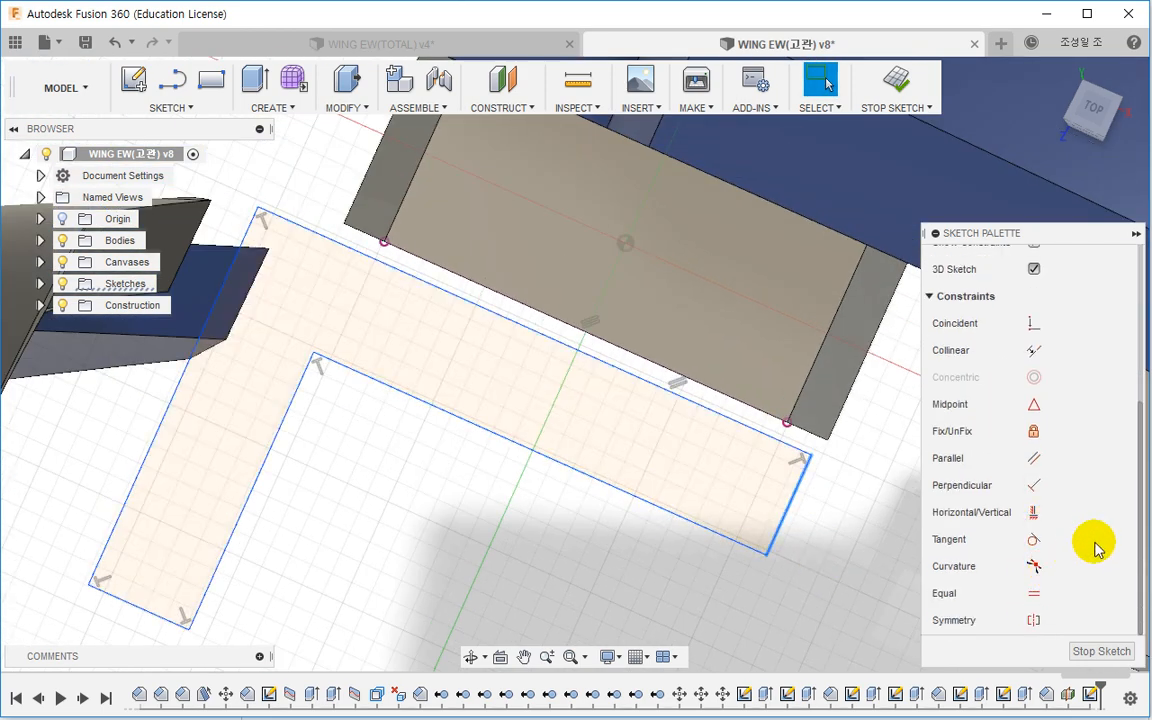
left_click(1033, 350)
key("Escape")
left_click(729, 452)
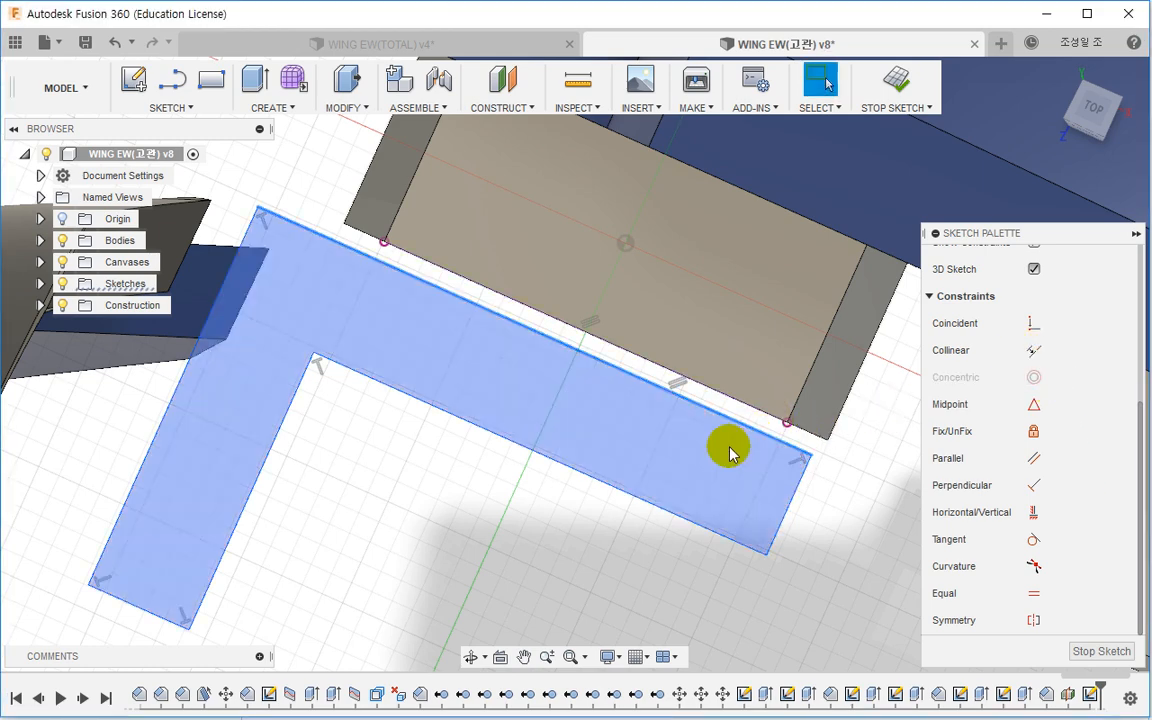
left_click(884, 443)
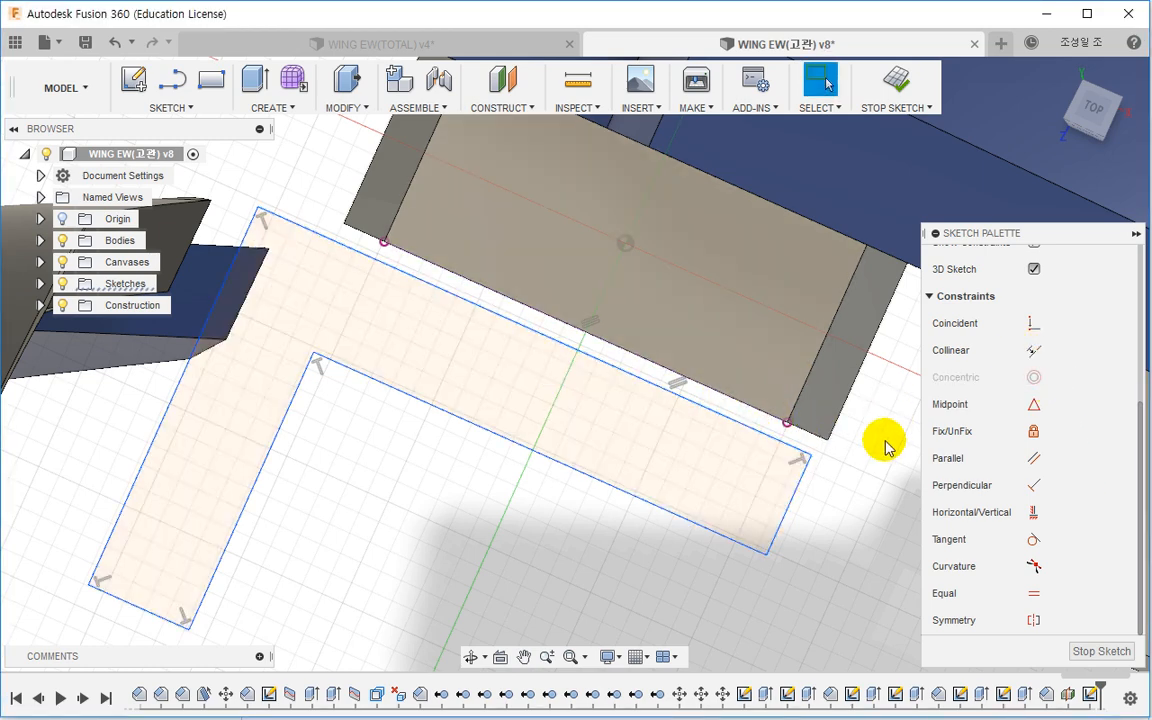
Step: Make the L profile's long outer edge collinear with the block's front edge
left_click(1031, 350)
left_click(735, 402)
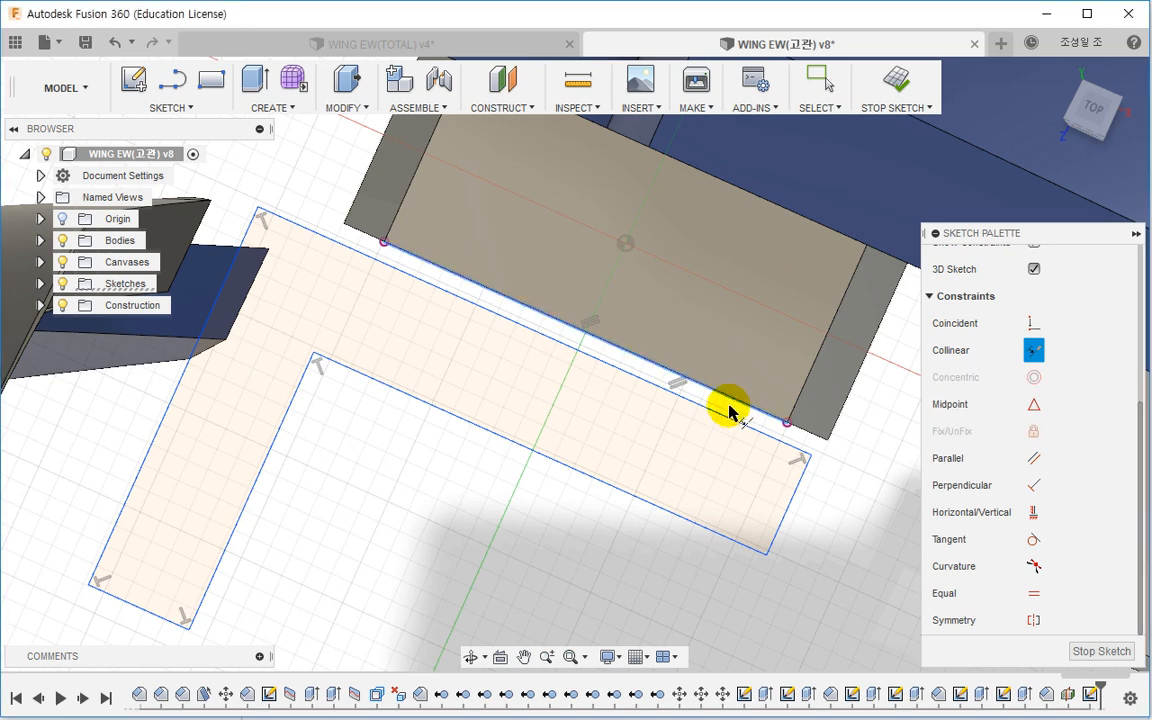
left_click(721, 419)
Step: Draw a rectangular step about 3.2 mm long on the leg's outer side, running lines from its inner edge across and back to its outer edge
scroll(522, 541, "down", 5)
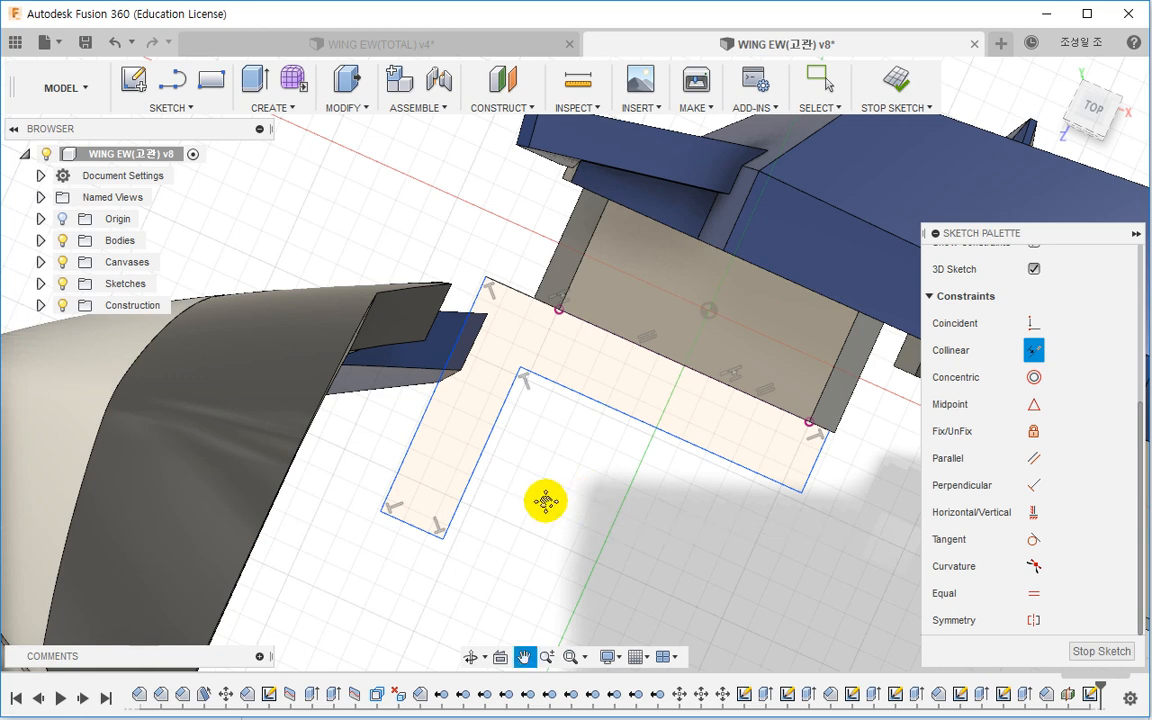
left_click_drag(545, 501, 600, 525)
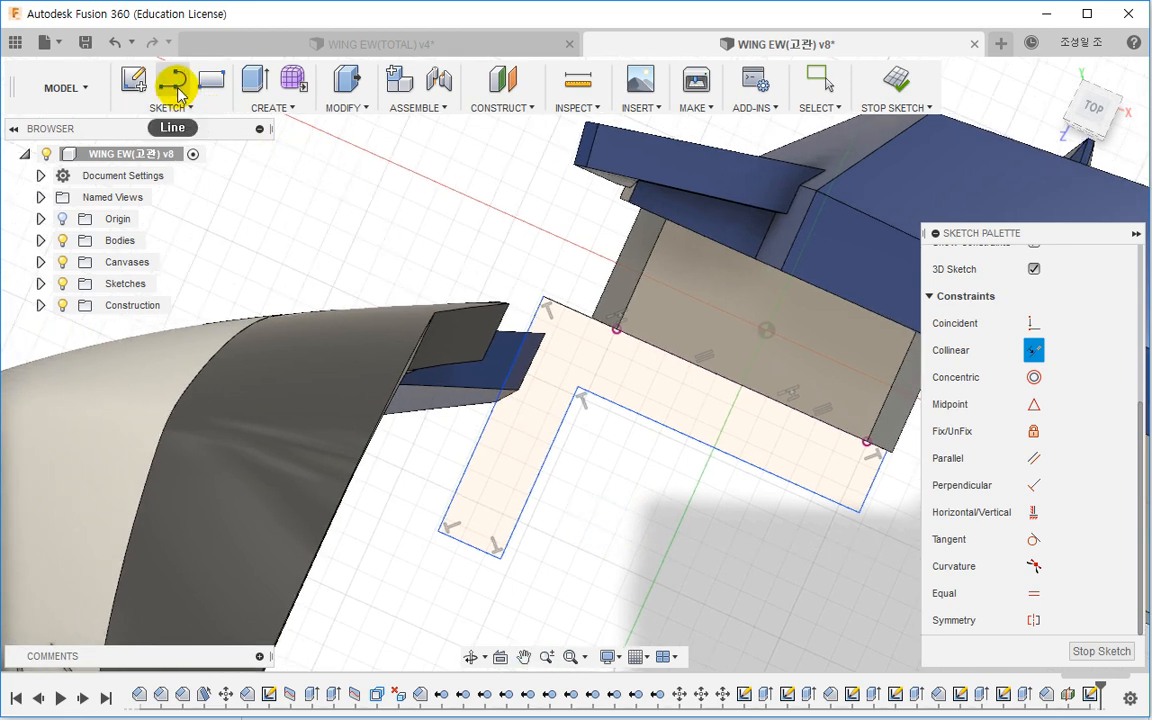
left_click_drag(501, 492, 600, 537)
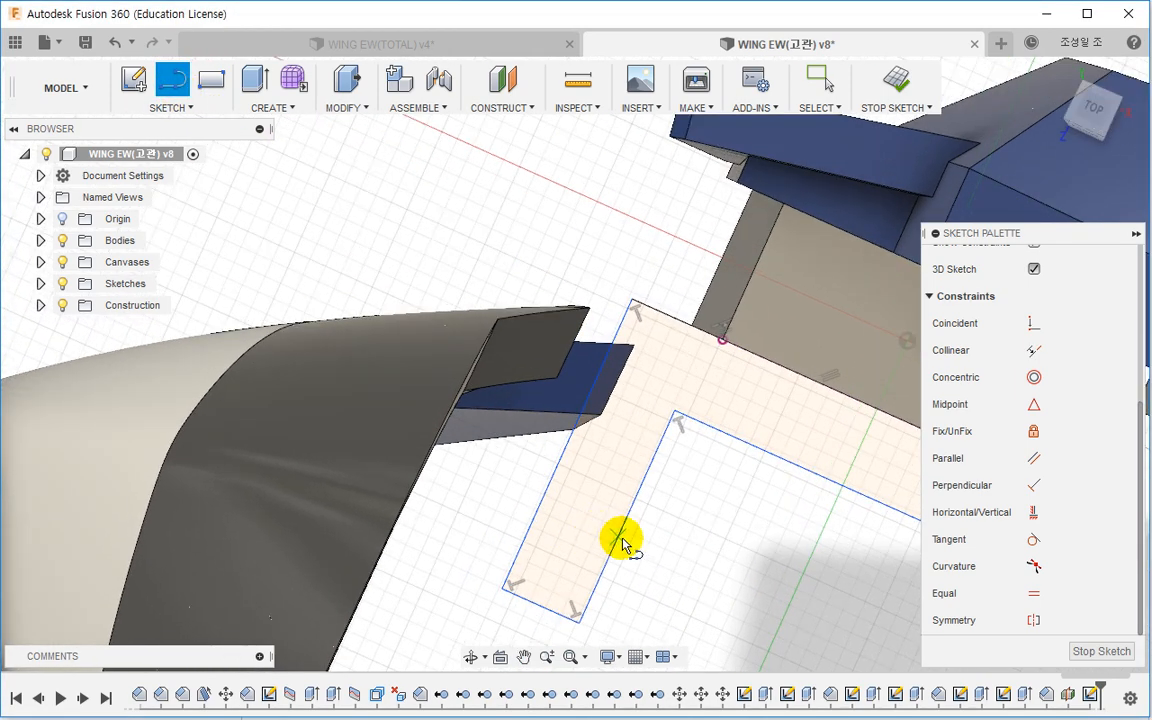
left_click(621, 538)
left_click(499, 484)
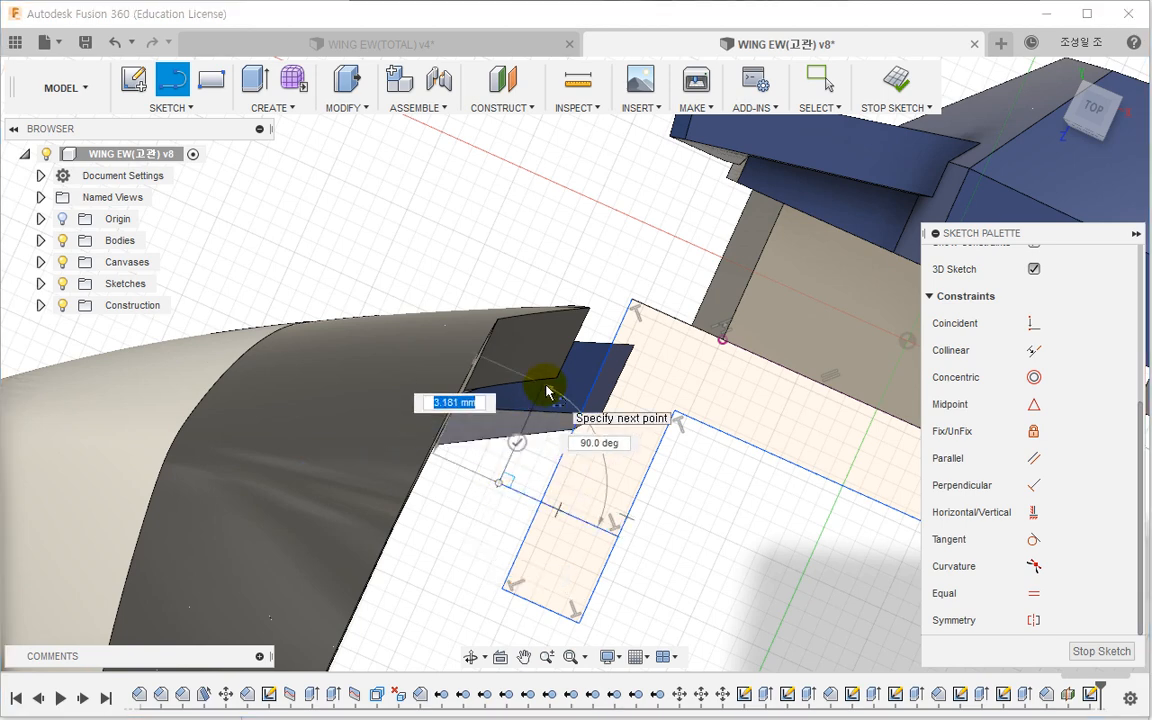
left_click(548, 389)
scroll(558, 395, "up", 5)
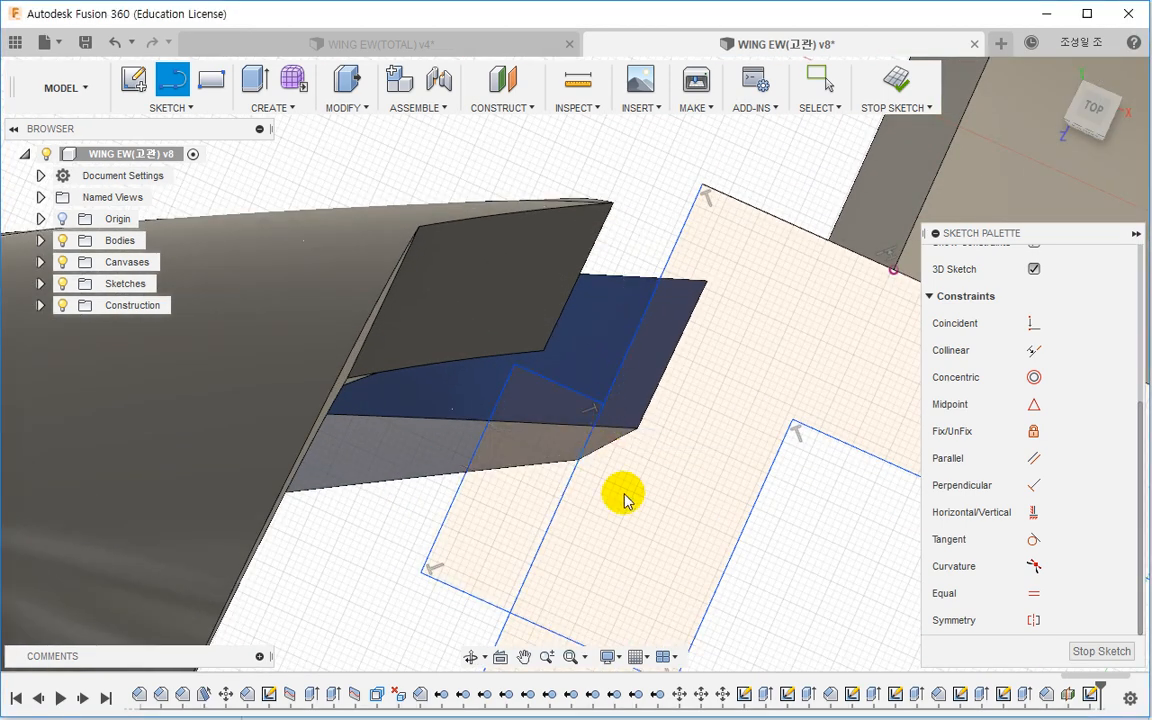
key("Escape")
scroll(625, 445, "down", 3)
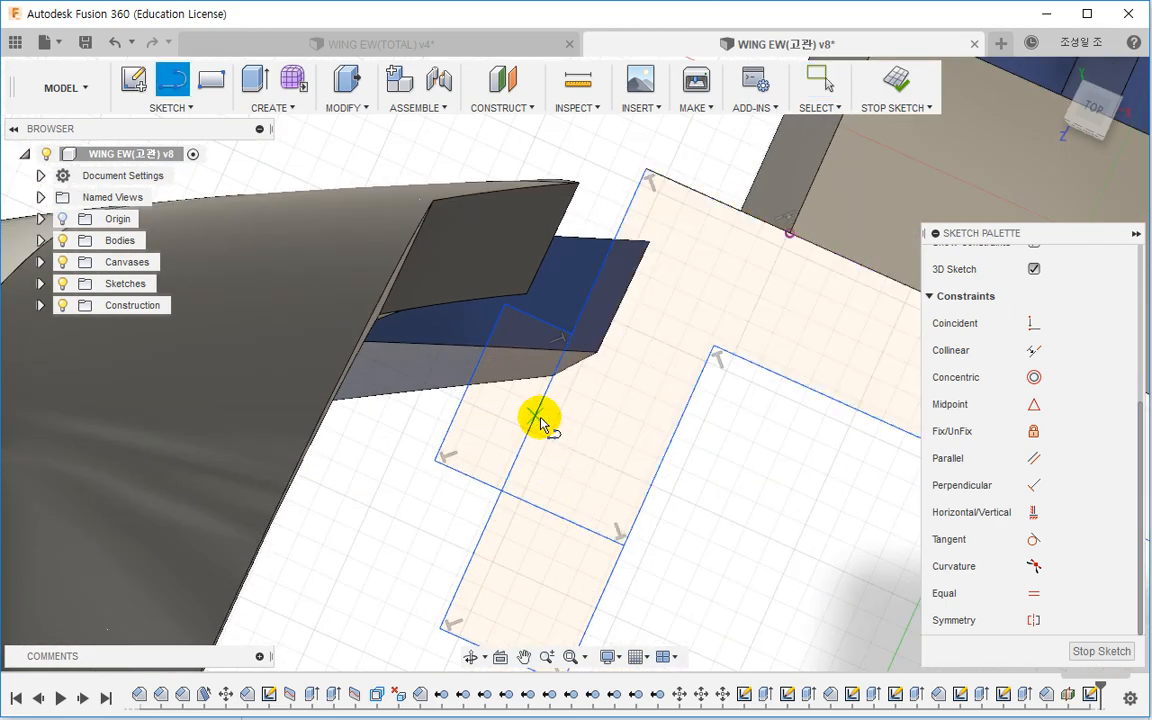
Step: Draw a line across the bracket leg, perpendicular to its sides, from the midpoint of the step's shared edge to the inner edge
left_click(540, 414)
key("Escape")
mouse_move(660, 545)
middle_mouse_down("shift")
mouse_move(674, 550)
mouse_move(524, 478)
mouse_move(557, 503)
mouse_move(604, 424)
mouse_move(560, 470)
mouse_move(548, 463)
mouse_move(565, 470)
mouse_move(576, 442)
mouse_move(656, 468)
mouse_move(669, 352)
mouse_move(511, 526)
middle_mouse_up("shift")
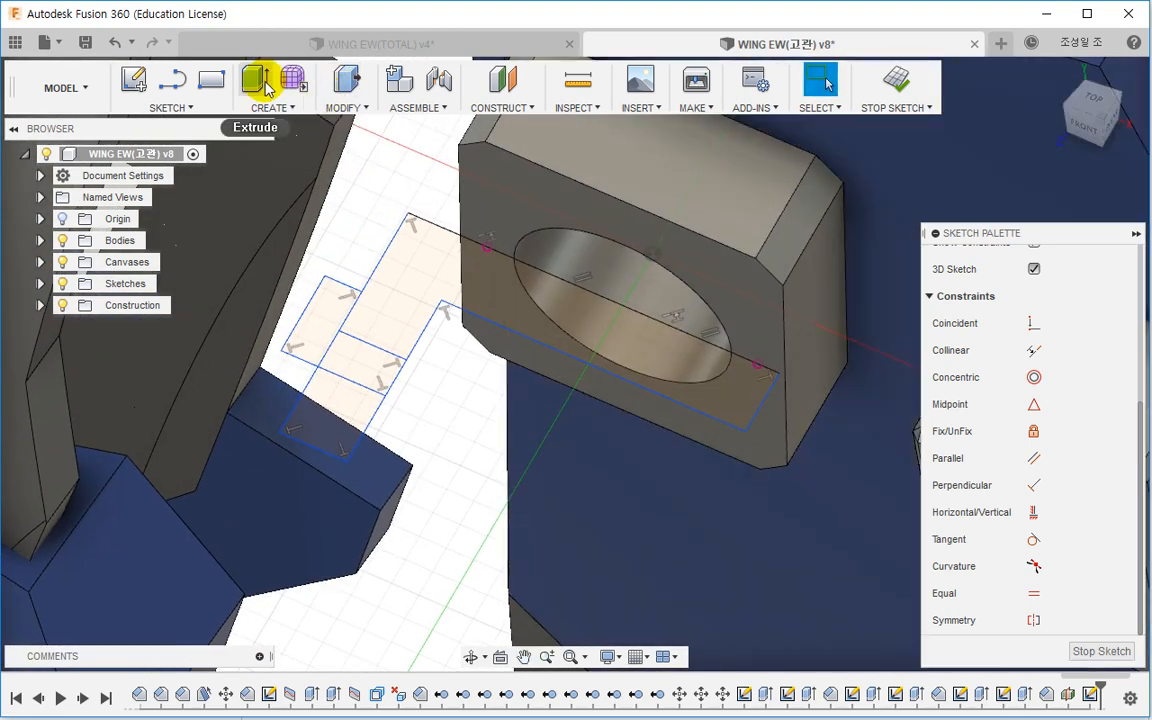
Step: Extrude the three L-shaped bracket regions symmetrically by about 5.65 mm per side, leaving out the protruding step
left_click(255, 79)
left_click(445, 265)
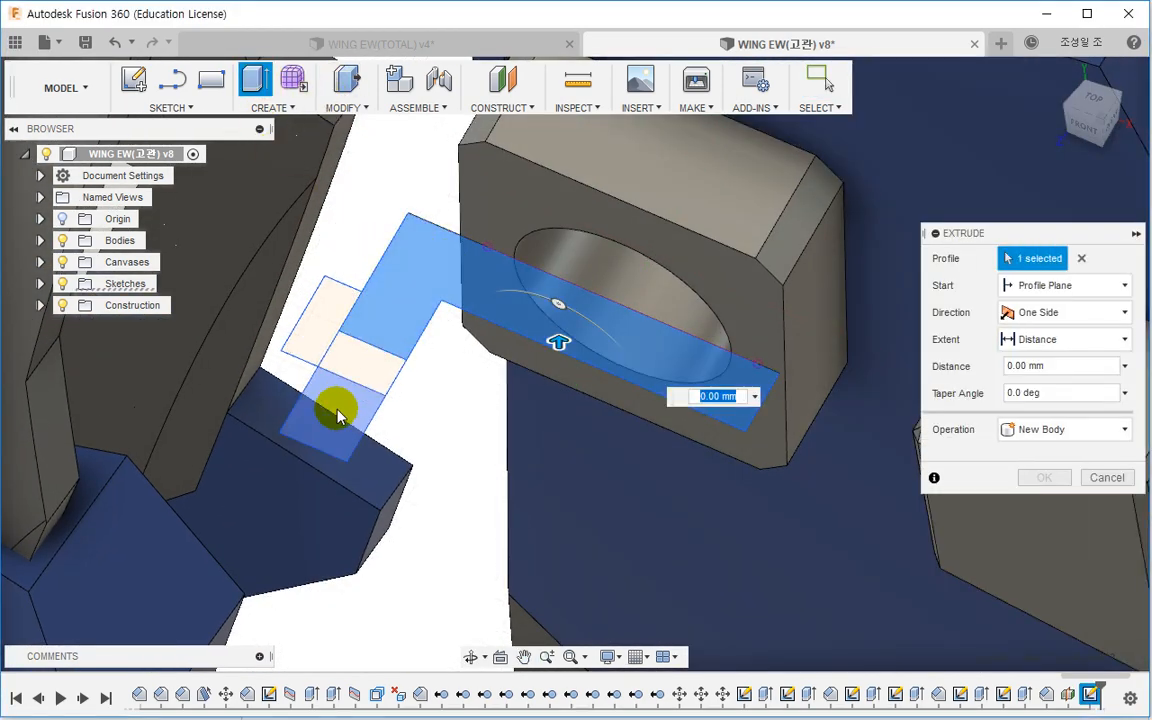
left_click(338, 415)
left_click(362, 358)
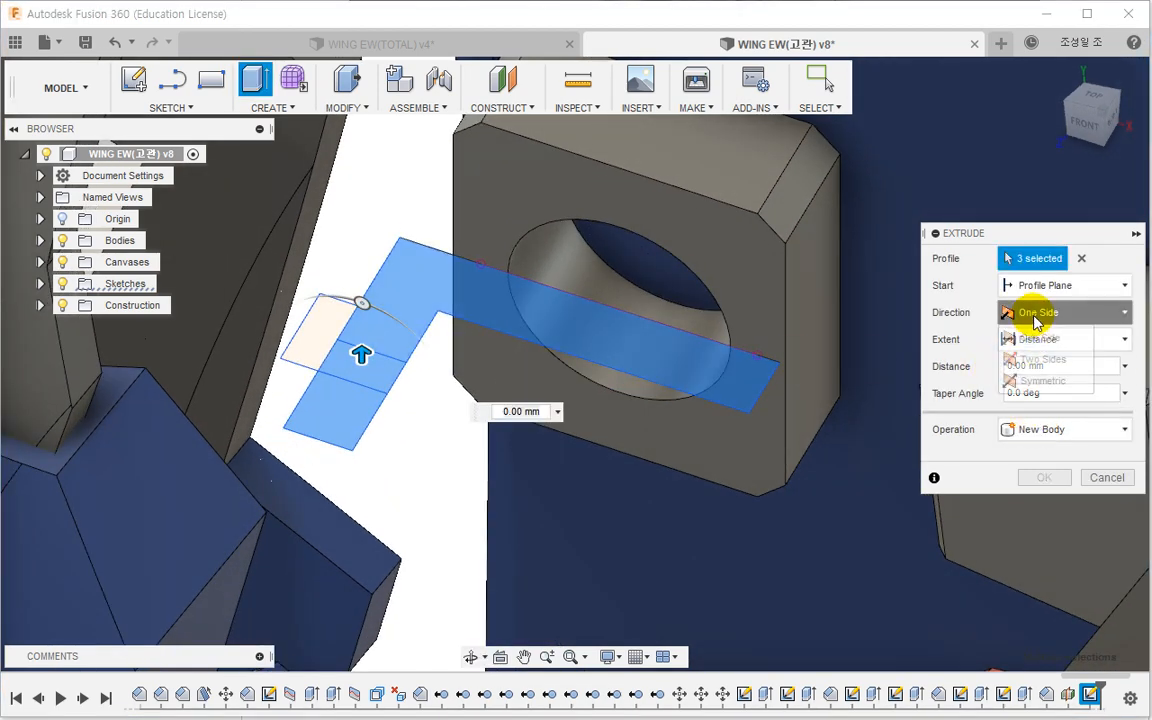
left_click(1040, 381)
left_click_drag(360, 355, 358, 236)
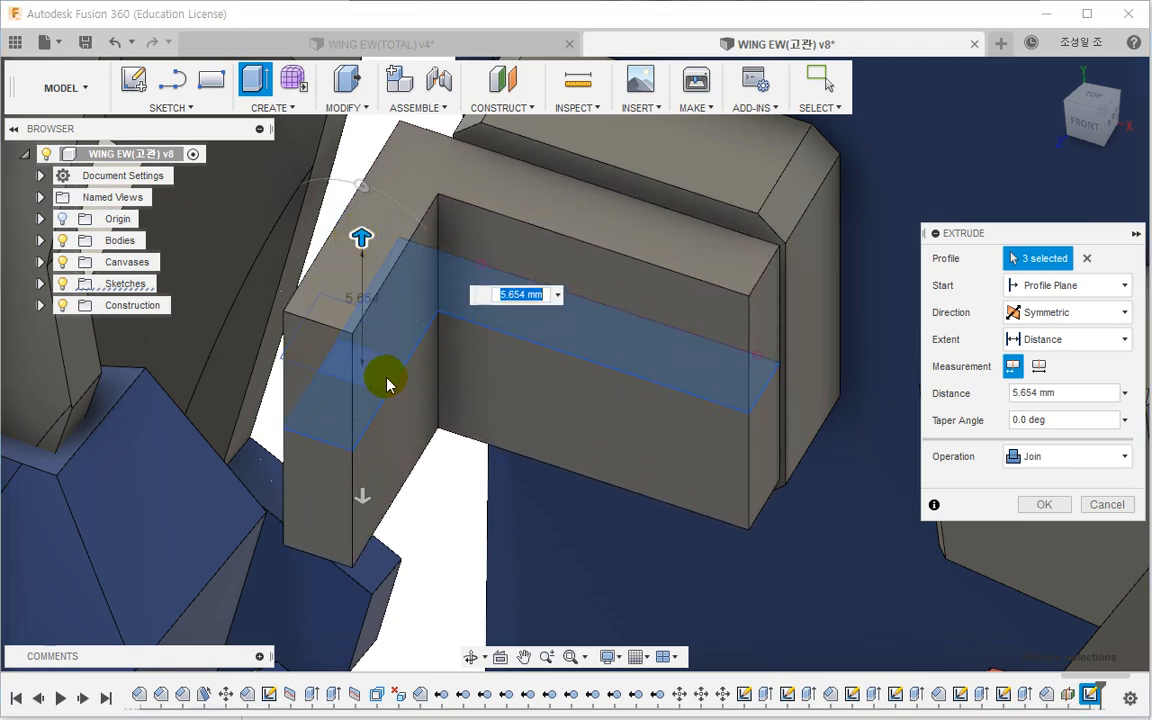
middle_click_drag(388, 383, 352, 420, "shift")
left_click(1043, 505)
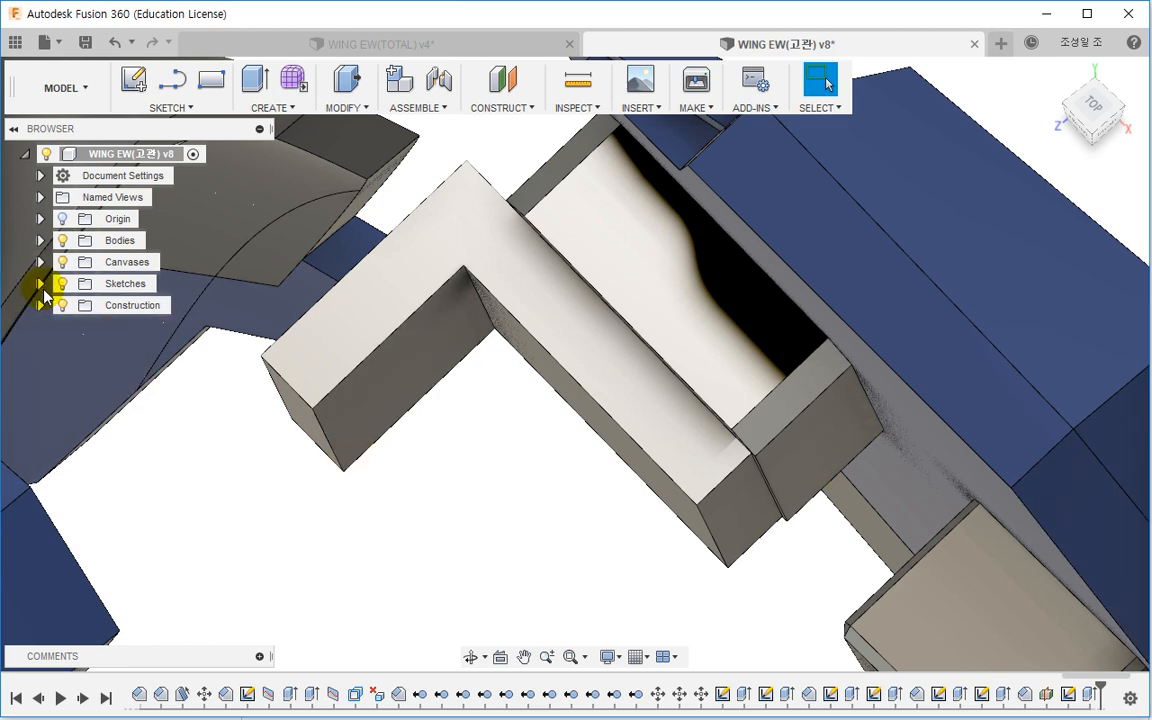
Step: Show the bracket sketch again and revolve the step and adjoining leg regions 360° about the line across the leg as a new body
left_click(41, 284)
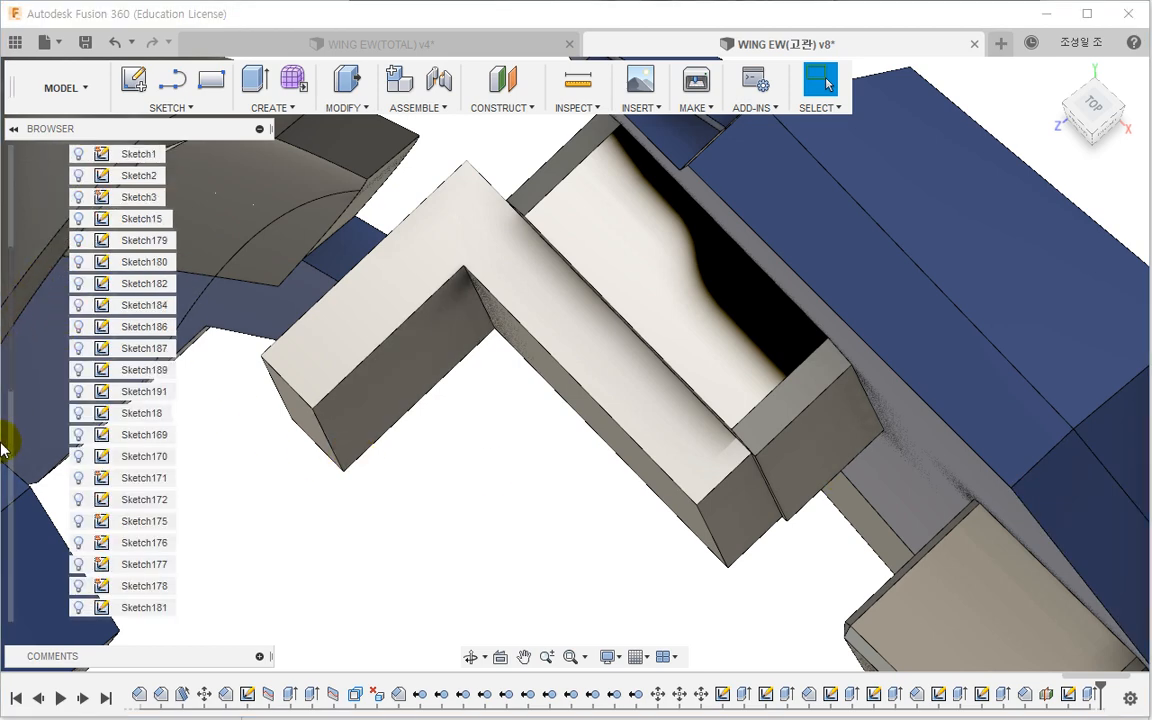
left_click(78, 586)
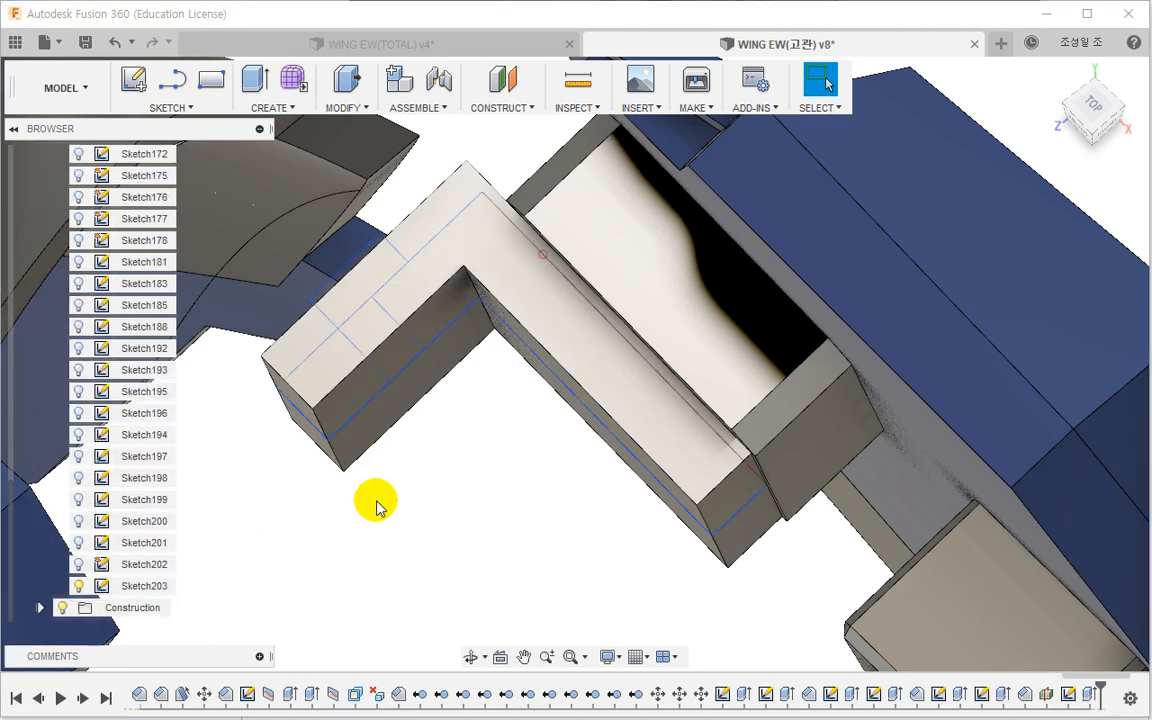
middle_click_drag(380, 501, 413, 513, "shift")
left_click(268, 108)
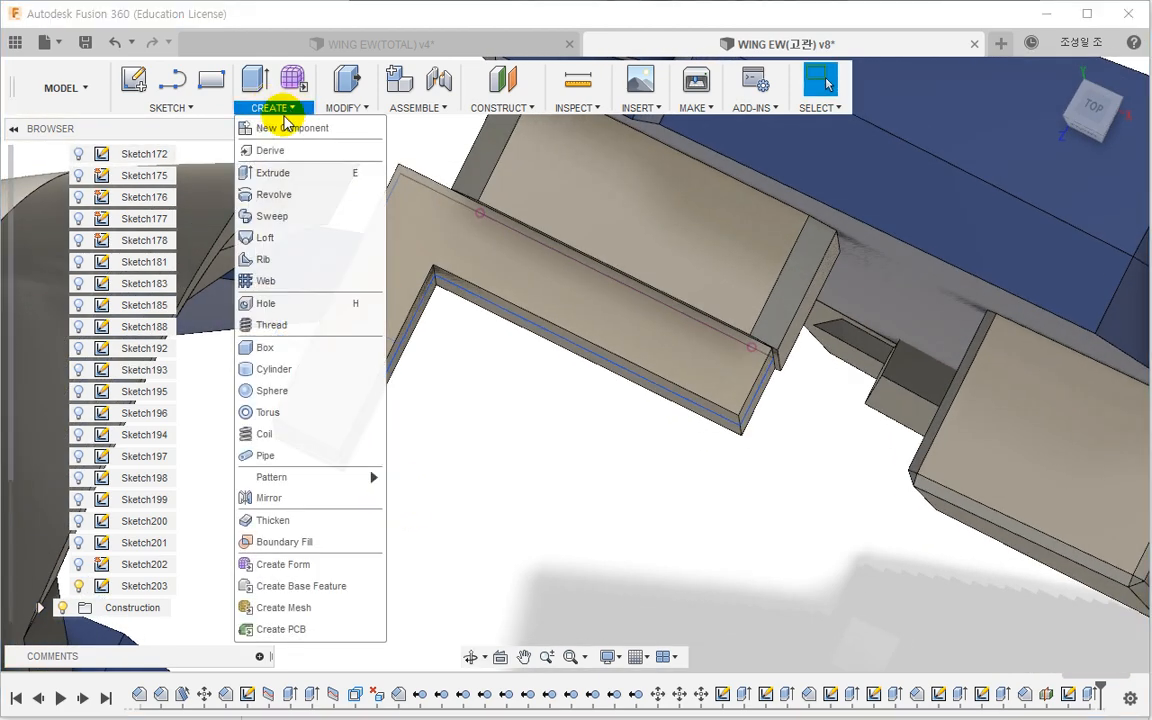
left_click(265, 190)
left_click(316, 292)
left_click(345, 334)
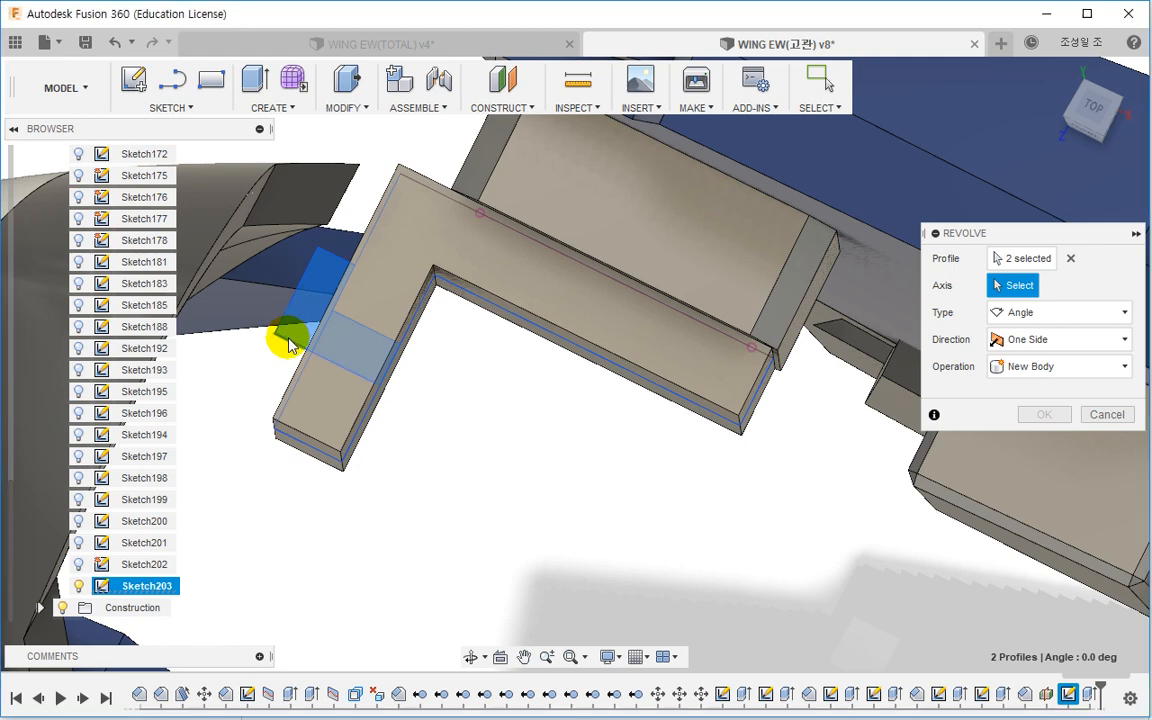
left_click(347, 420)
left_click(1060, 393)
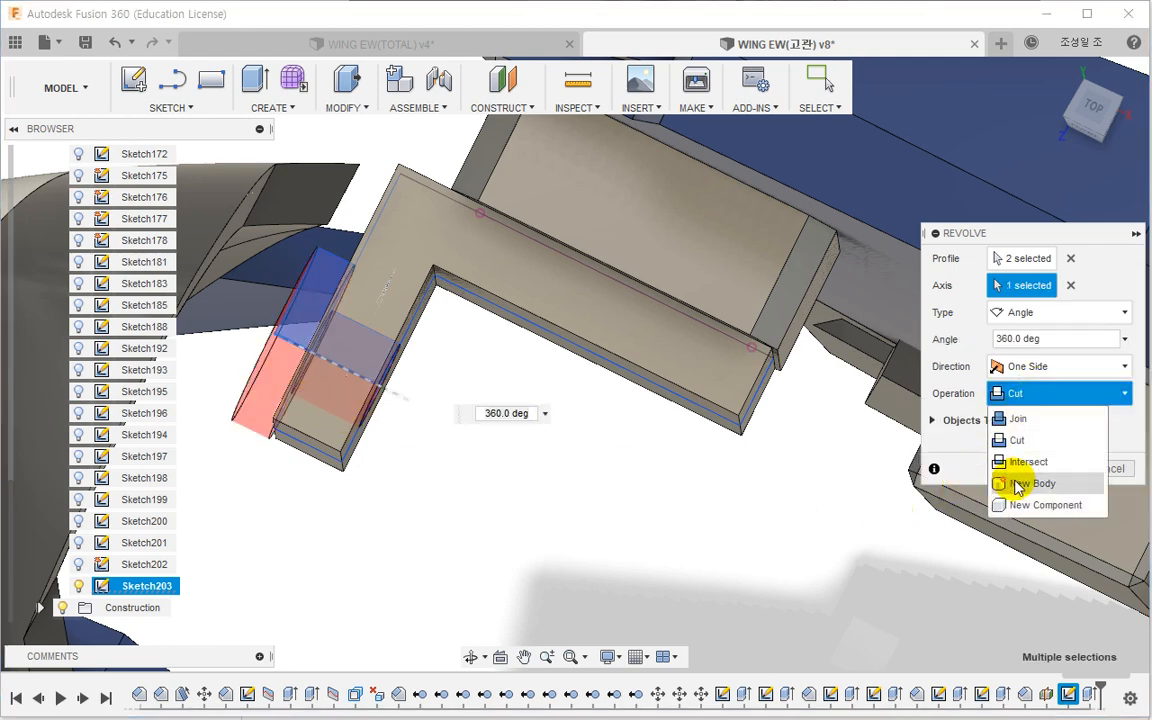
left_click(1030, 483)
left_click(1036, 443)
Step: Start a sketch on the revolved pin's round end face and turn on Slice
middle_click_drag(555, 452, 407, 321, "shift")
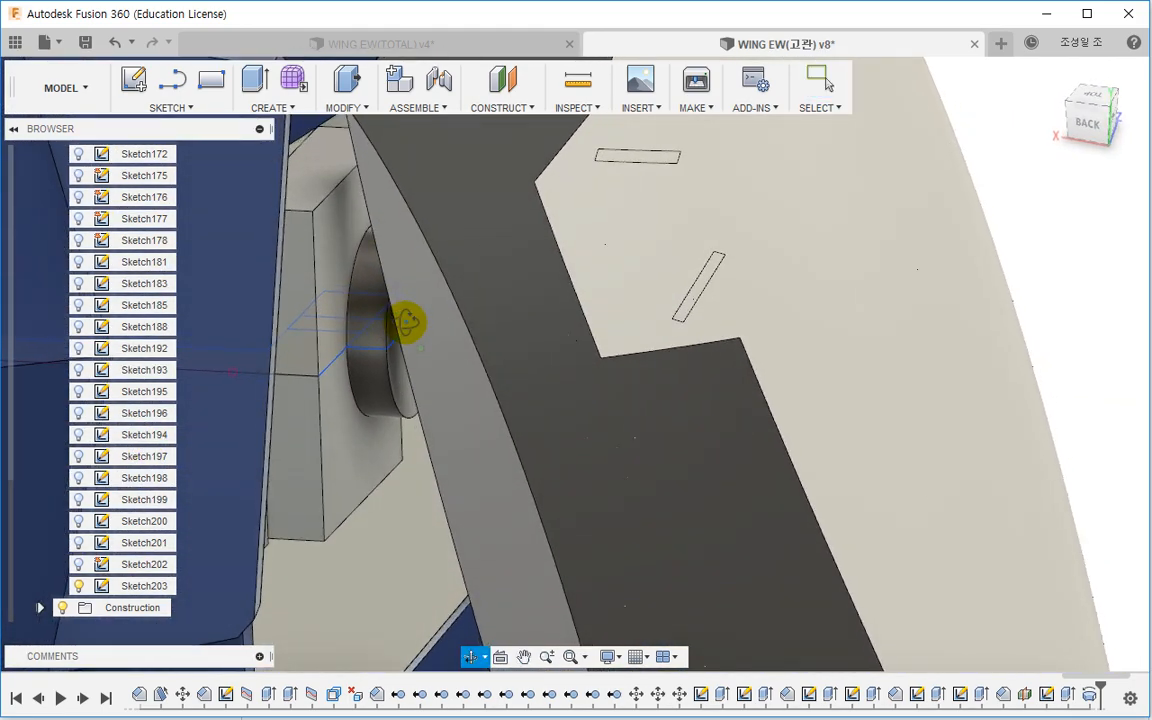
right_click(397, 384)
left_click(381, 472)
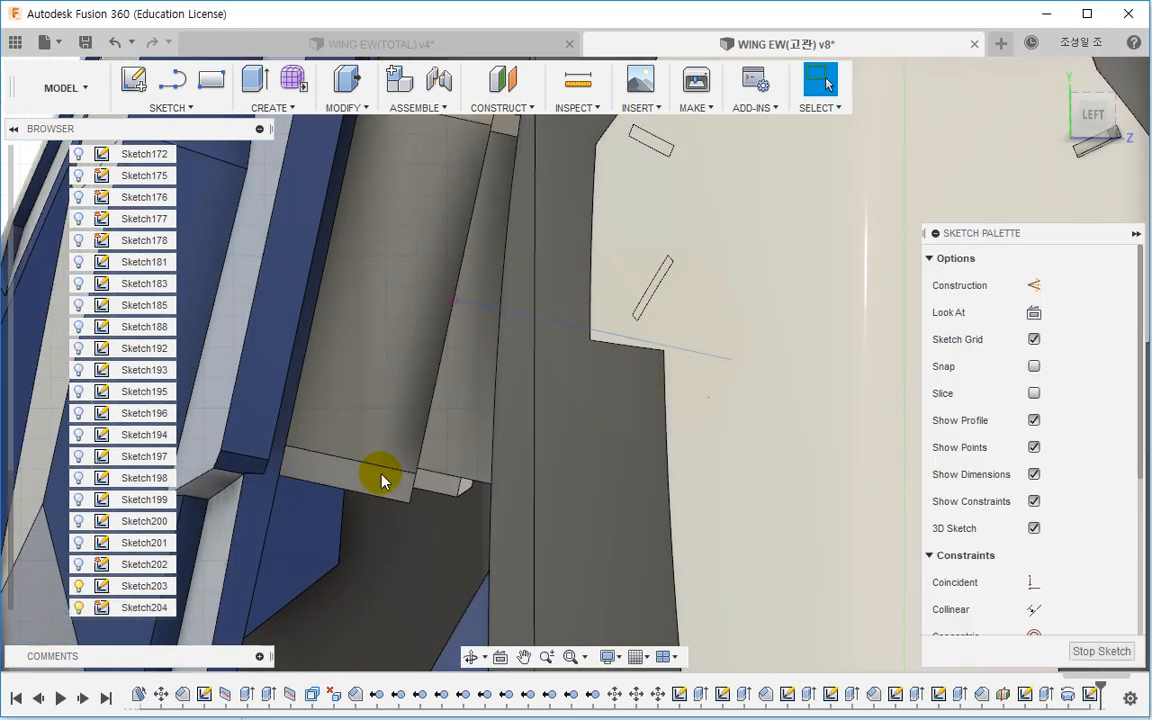
left_click(1034, 394)
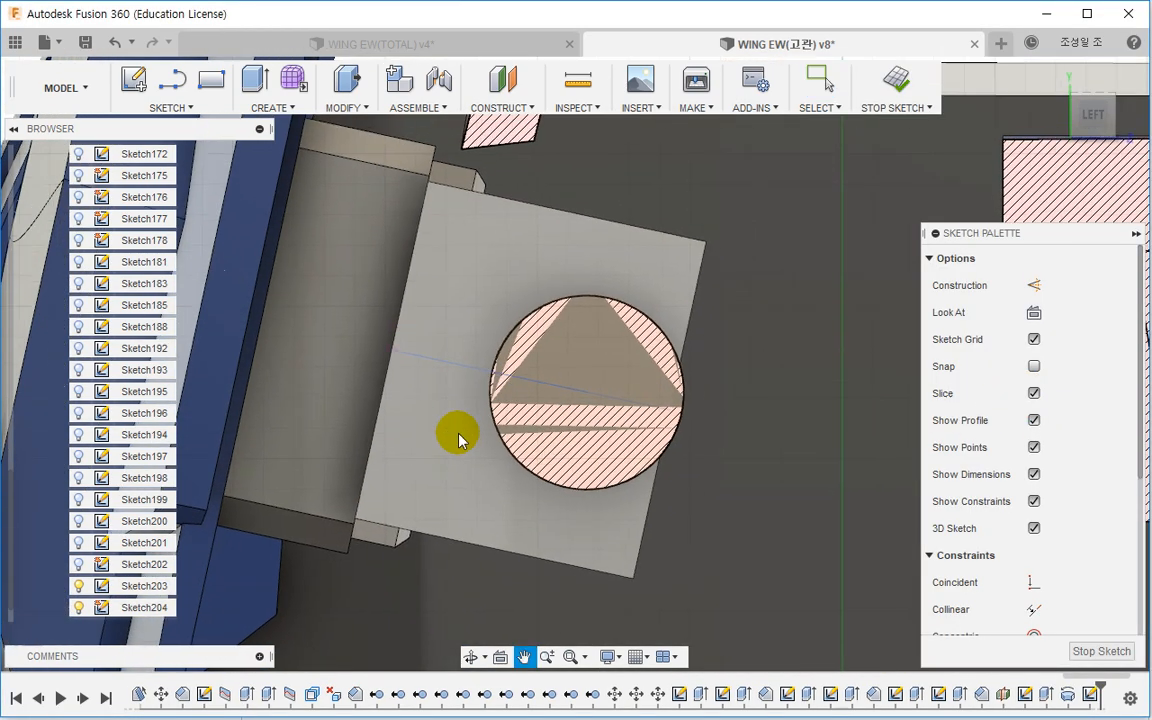
Step: Draw a center rectangle around the pin, centered on its circular end face
left_click(172, 108)
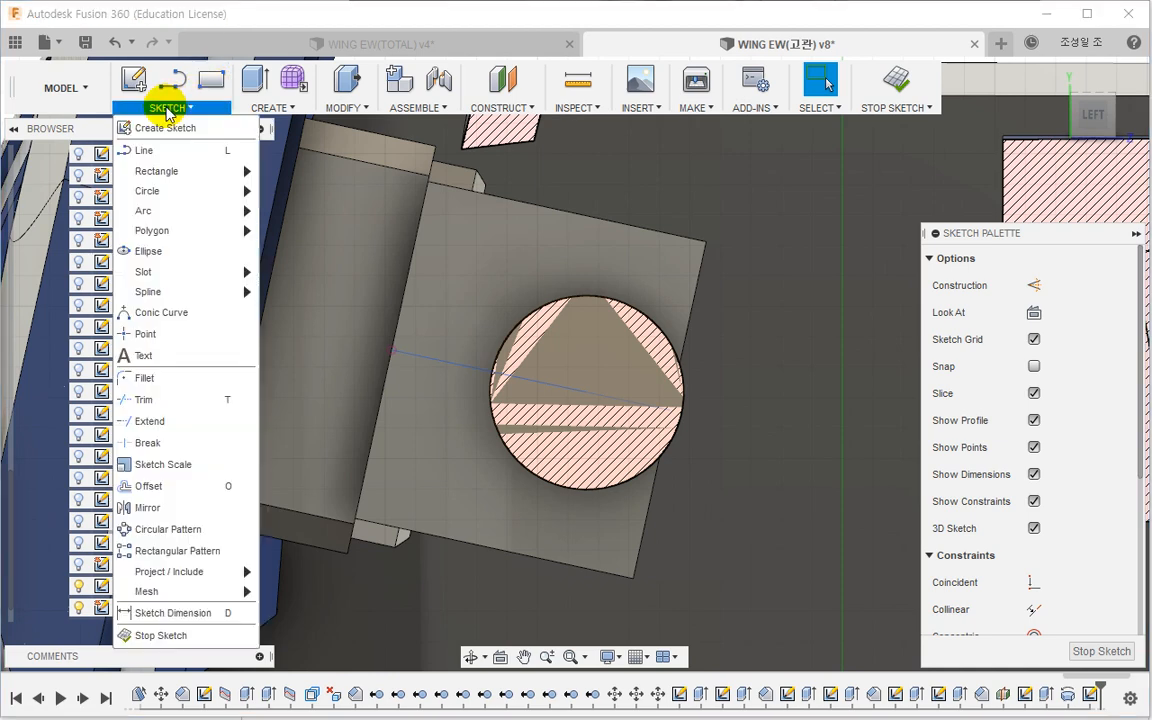
mouse_move(163, 177)
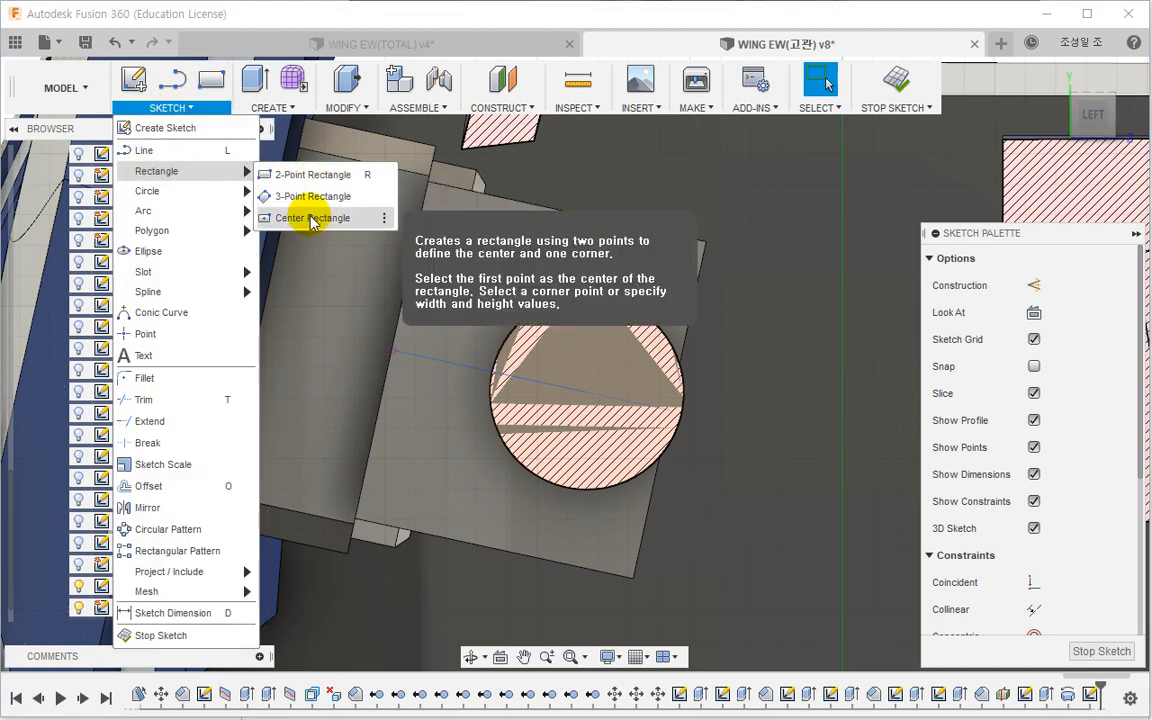
left_click(300, 219)
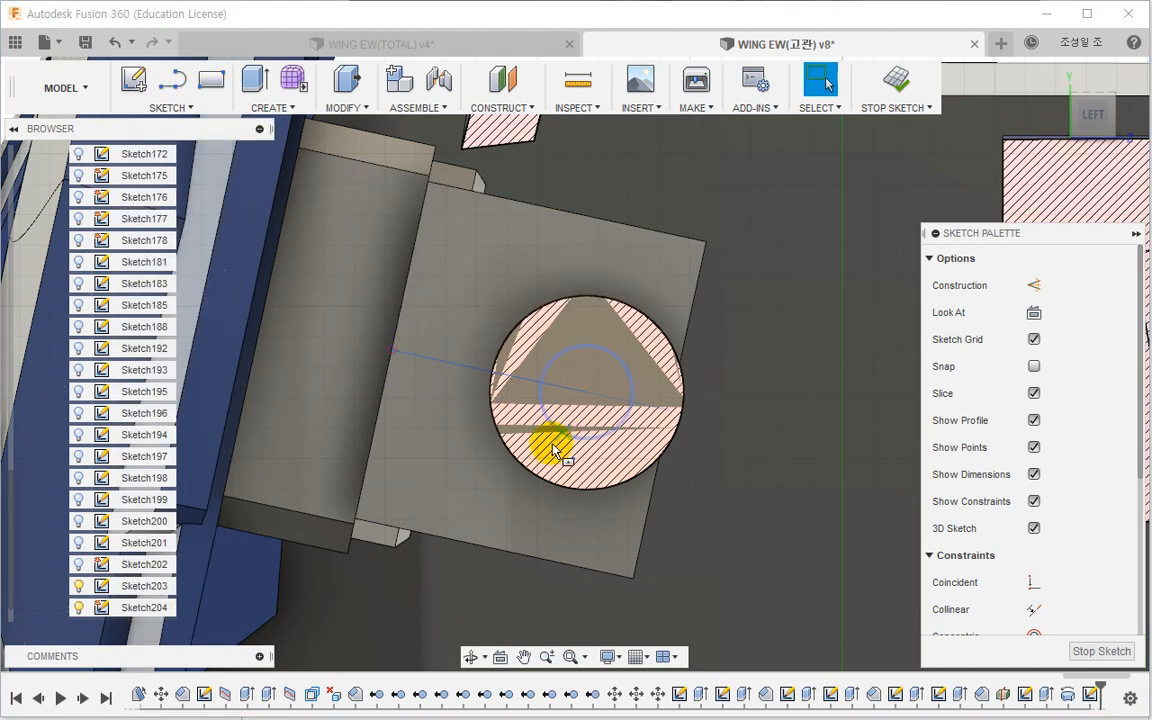
left_click(587, 393)
left_click(438, 284)
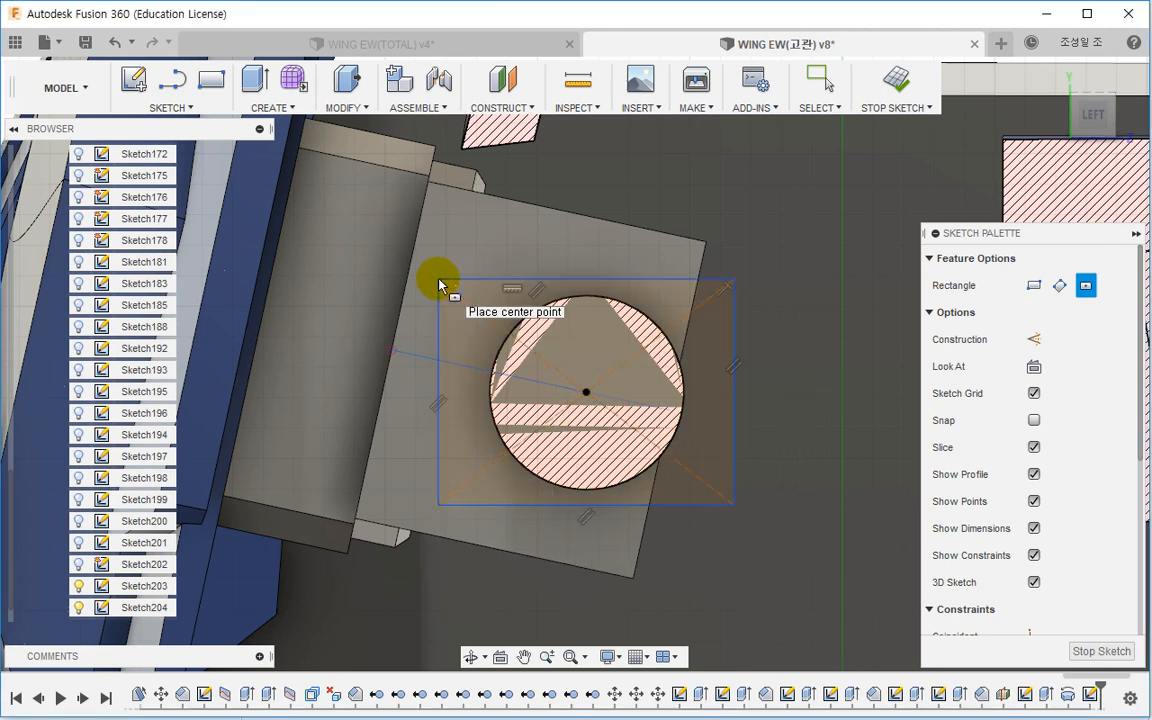
key("Escape")
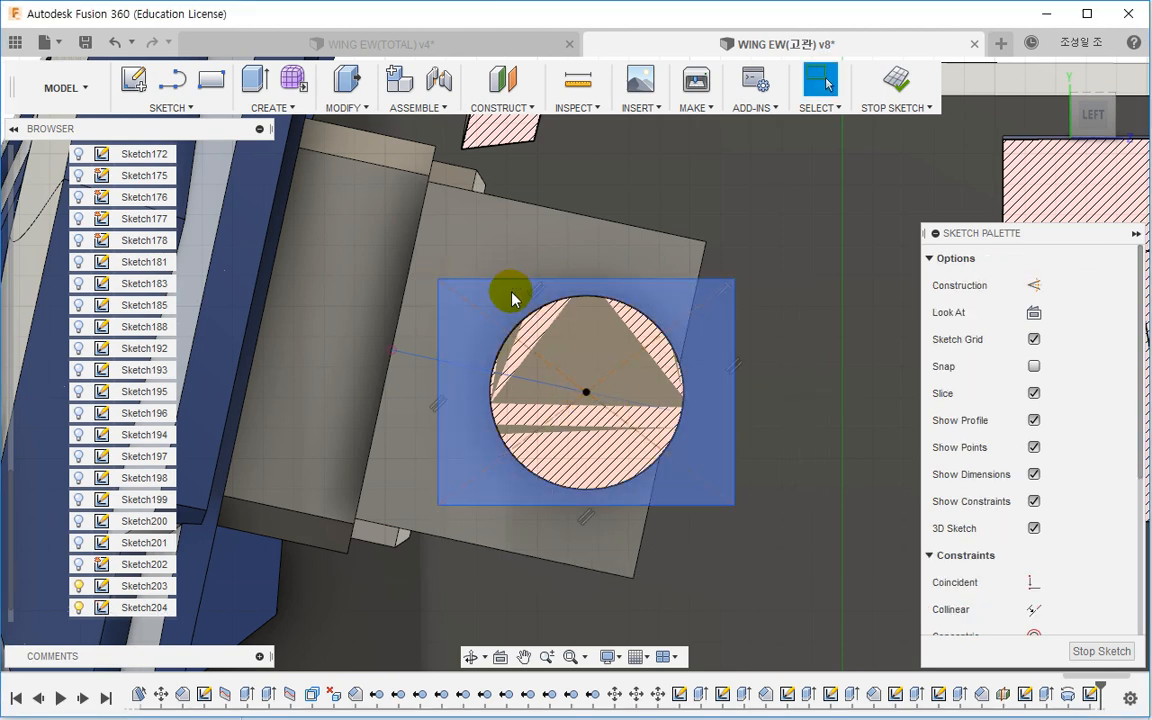
Step: Make the rectangle's upper edge parallel to the bracket leg's upper edge and turn off Slice
scroll(1045, 457, "down", 5)
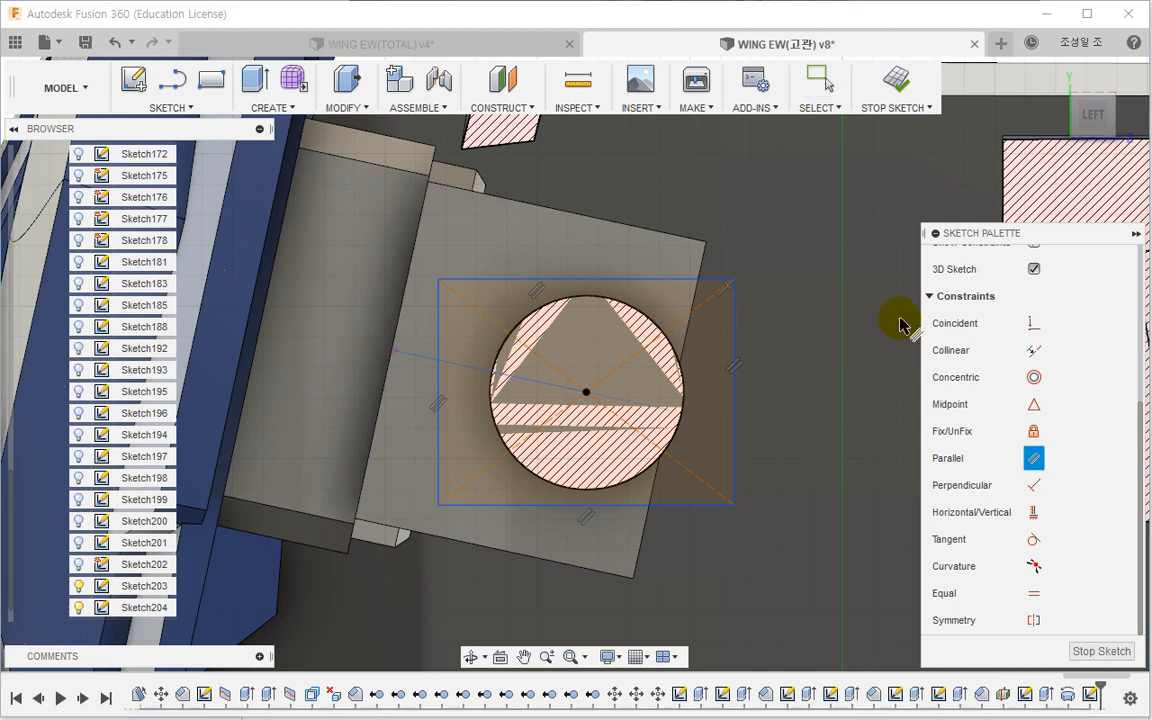
left_click(643, 282)
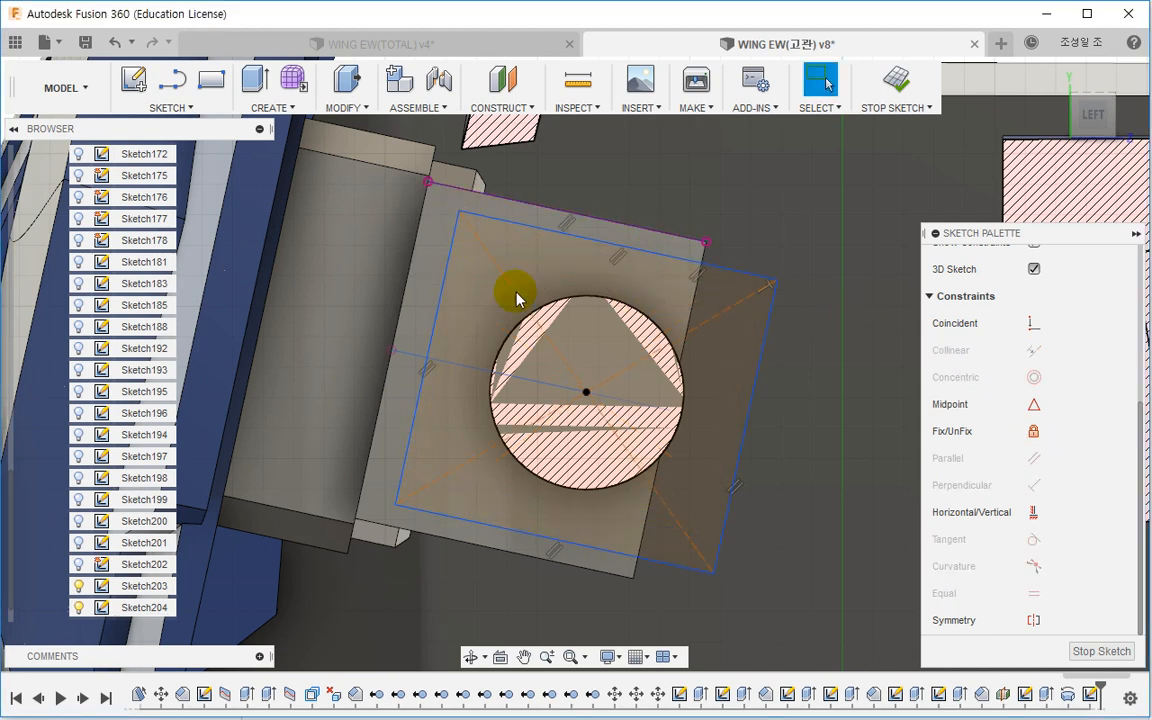
scroll(1060, 415, "up", 5)
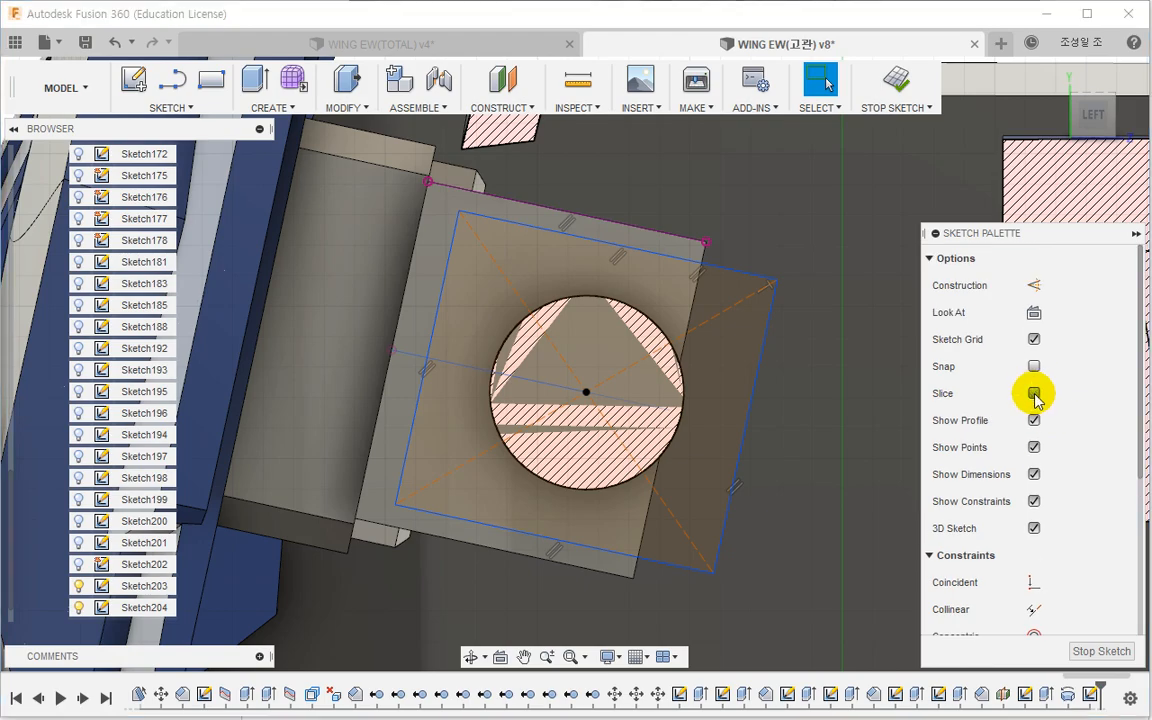
left_click(1034, 396)
Step: Extrude the whole rectangle, including its circular region, about 3.86 mm away from the pin towards the neighbouring wing part as a new body
middle_click_drag(617, 404, 717, 400, "shift")
scroll(727, 431, "down", 3)
scroll(730, 435, "down", 2)
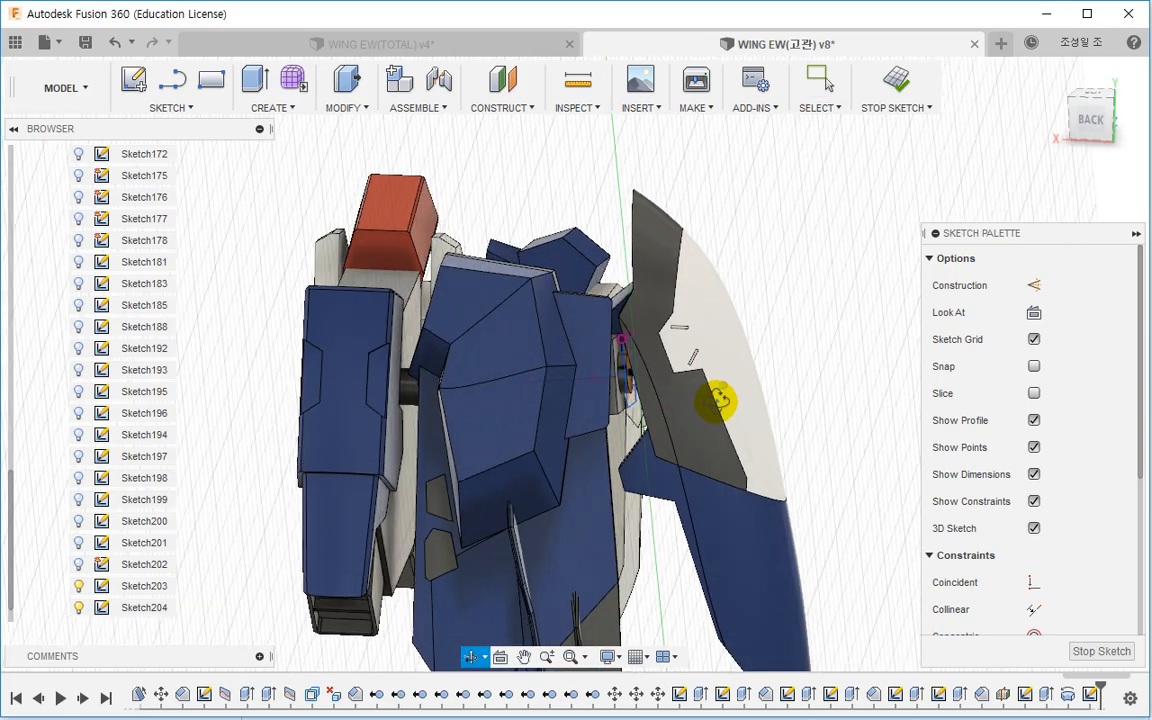
scroll(717, 400, "up", 6)
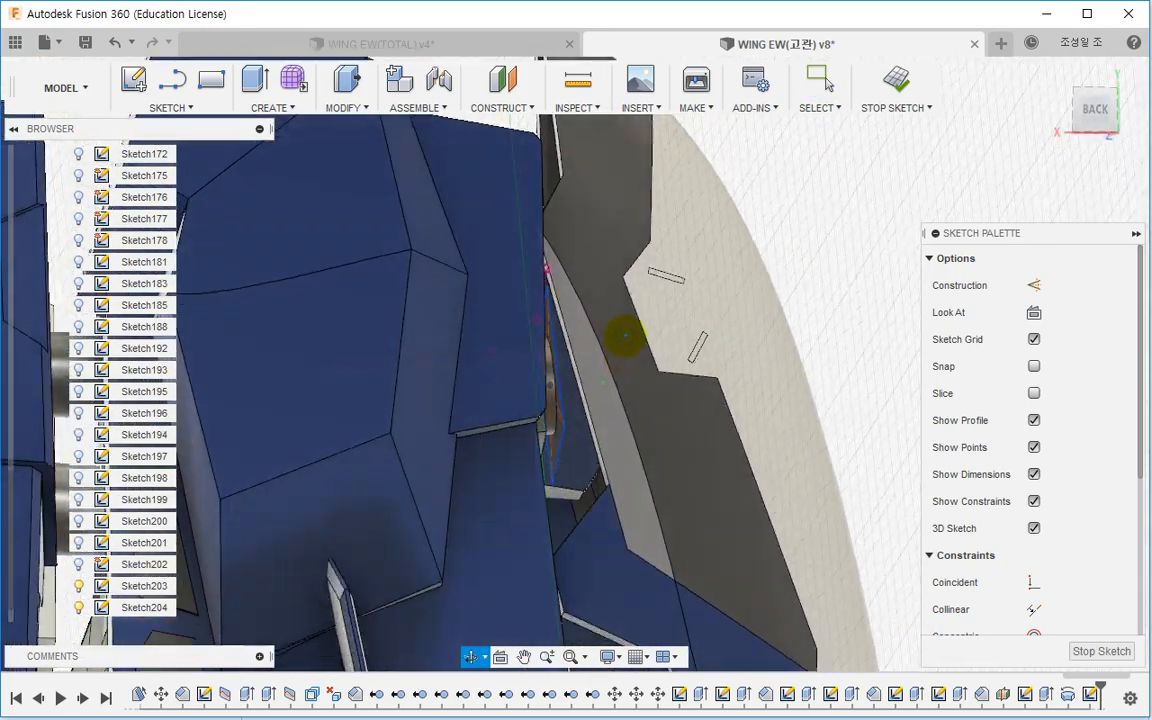
scroll(612, 340, "up", 5)
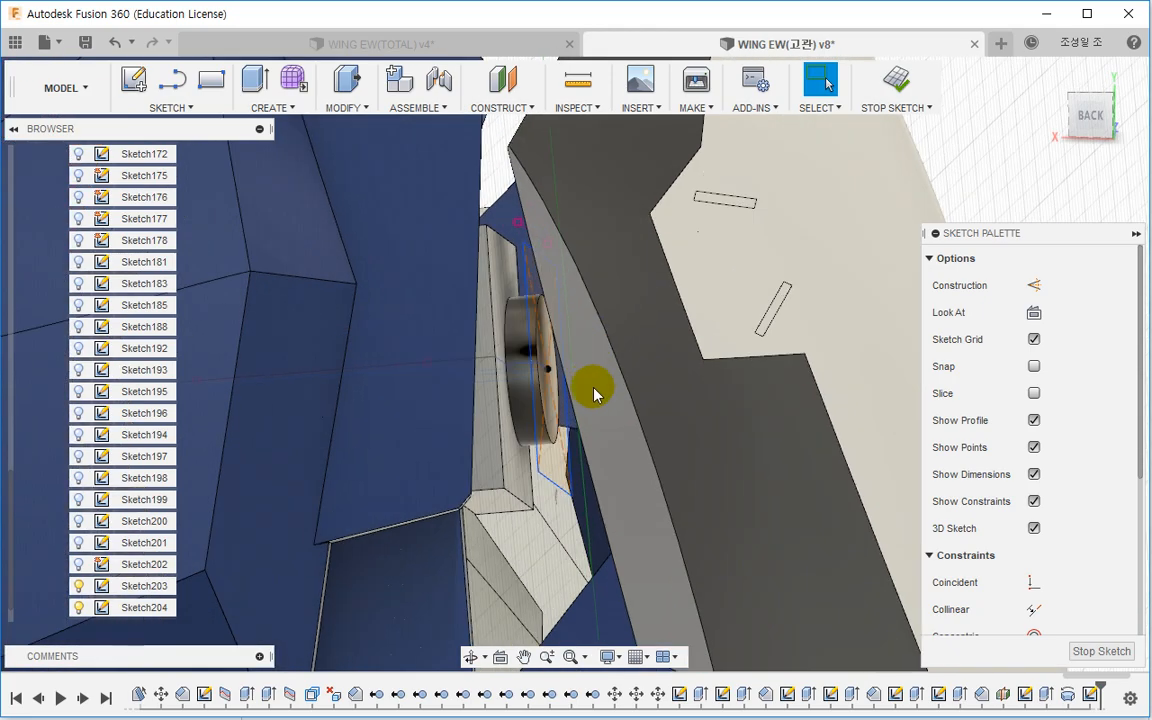
middle_click_drag(595, 393, 373, 141, "shift")
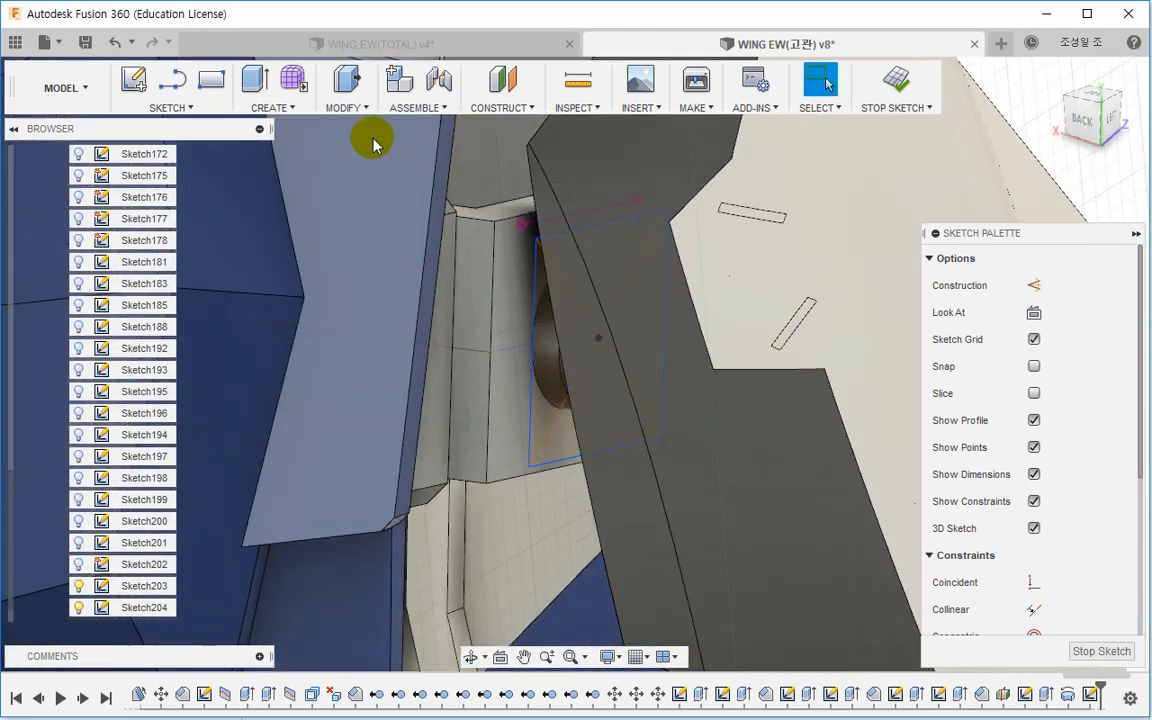
left_click(252, 85)
left_click(586, 398)
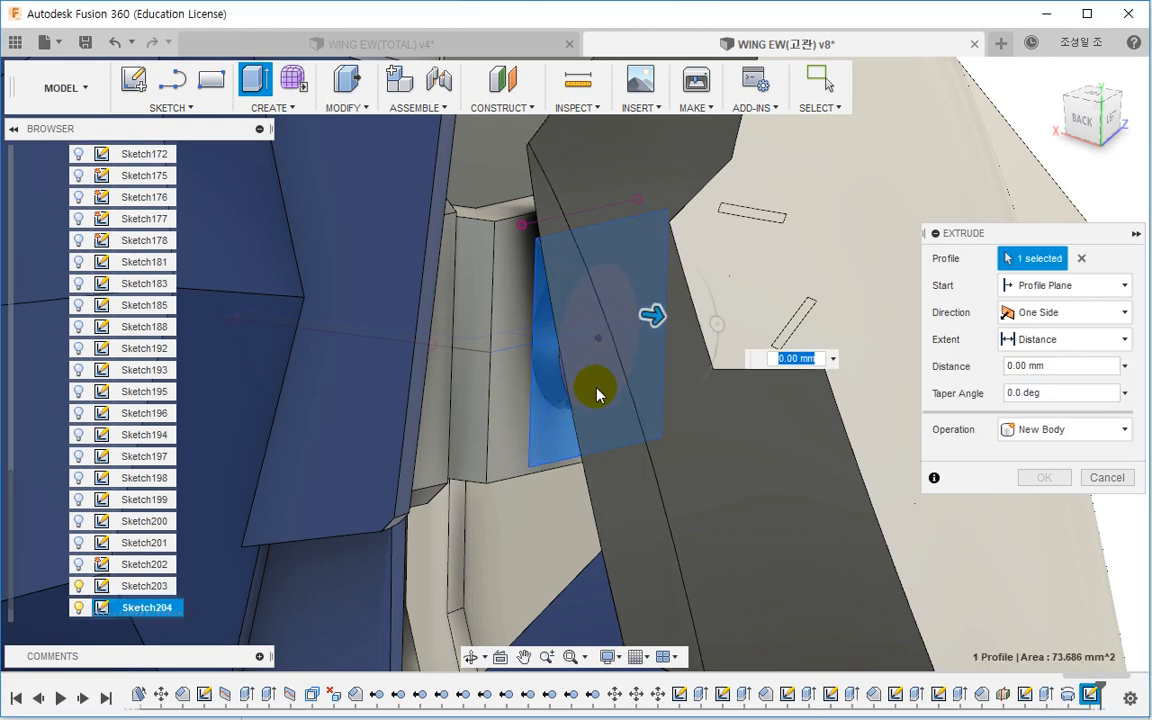
left_click(596, 394)
mouse_move(596, 394)
middle_mouse_down("shift")
mouse_move(576, 411)
mouse_move(620, 368)
mouse_move(613, 395)
middle_mouse_up("shift")
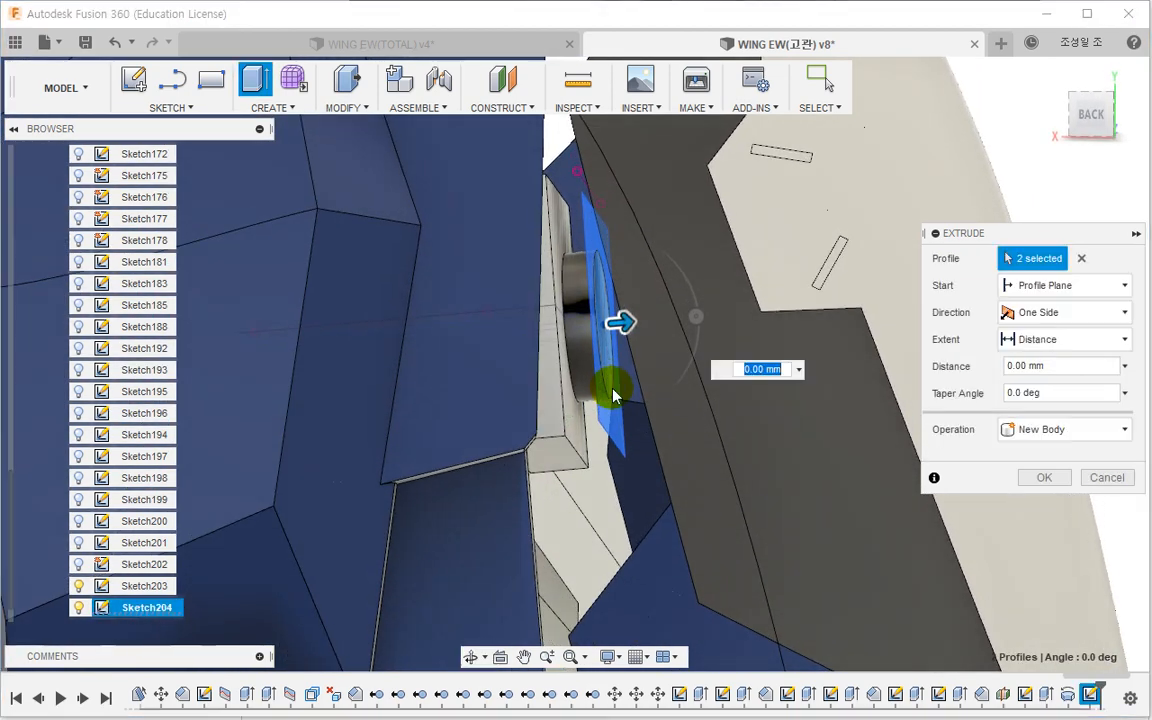
left_click_drag(622, 322, 674, 386)
middle_click_drag(674, 386, 963, 510, "shift")
left_click(1025, 519)
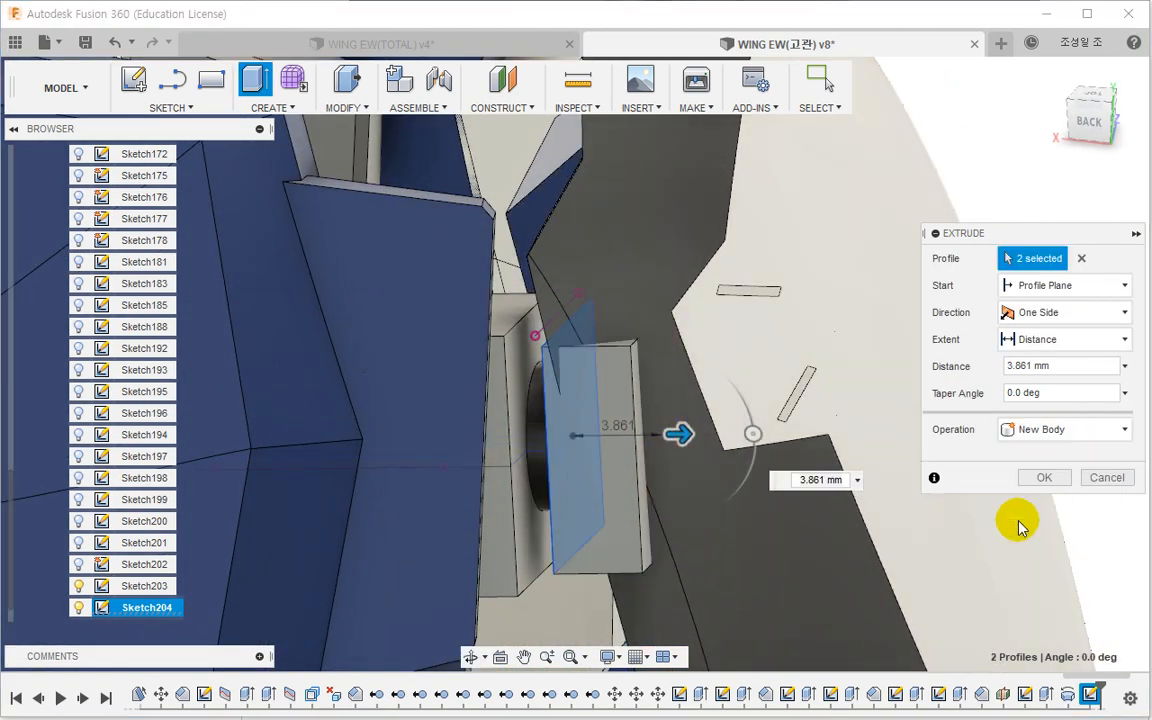
left_click(1040, 503)
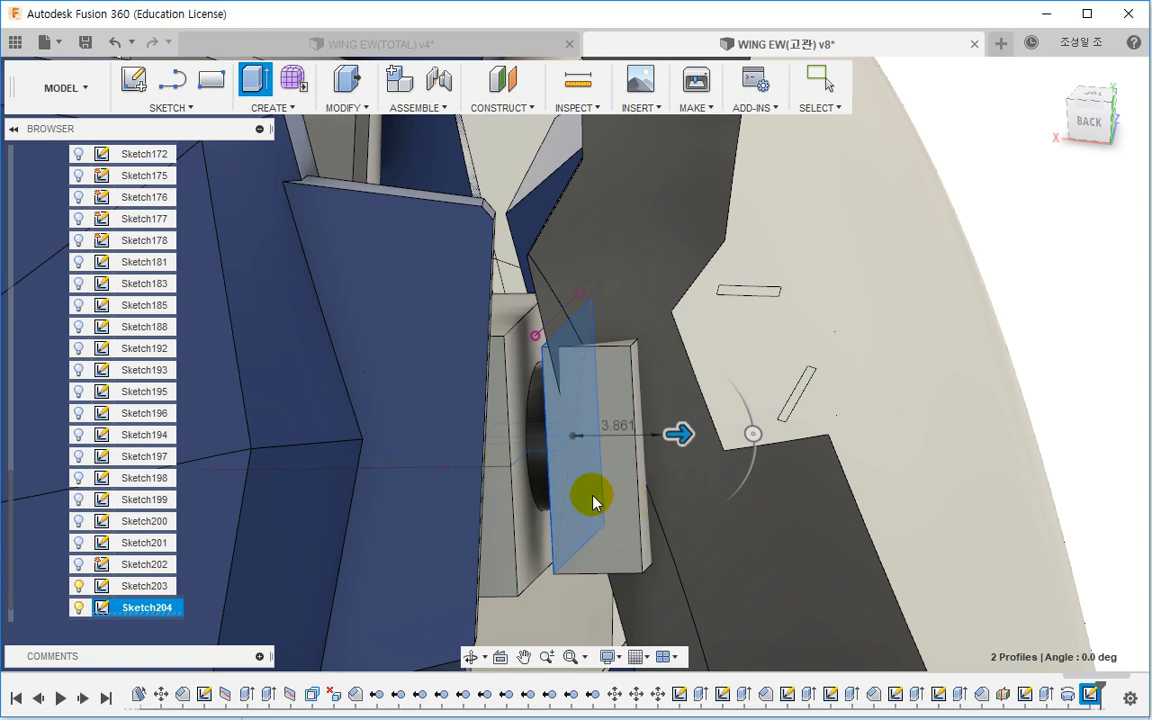
Step: Join the new rectangular block and the revolved pin into one body with Combine
left_click(352, 108)
left_click(378, 262)
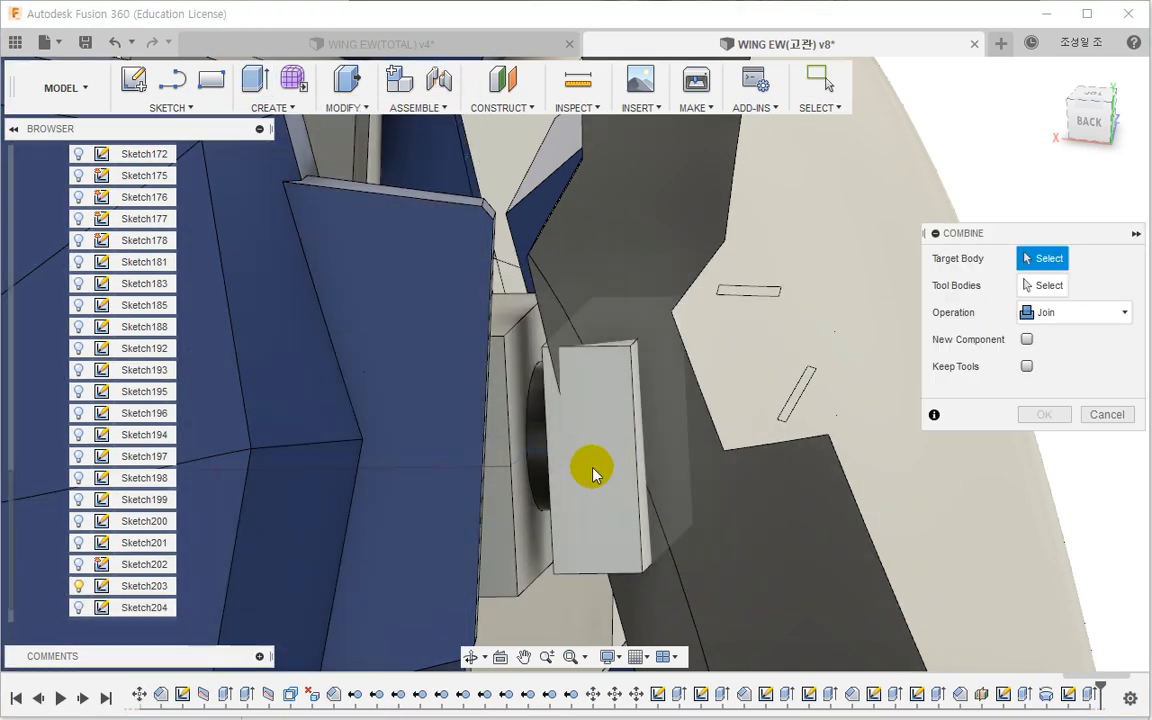
left_click(567, 483)
left_click(545, 470)
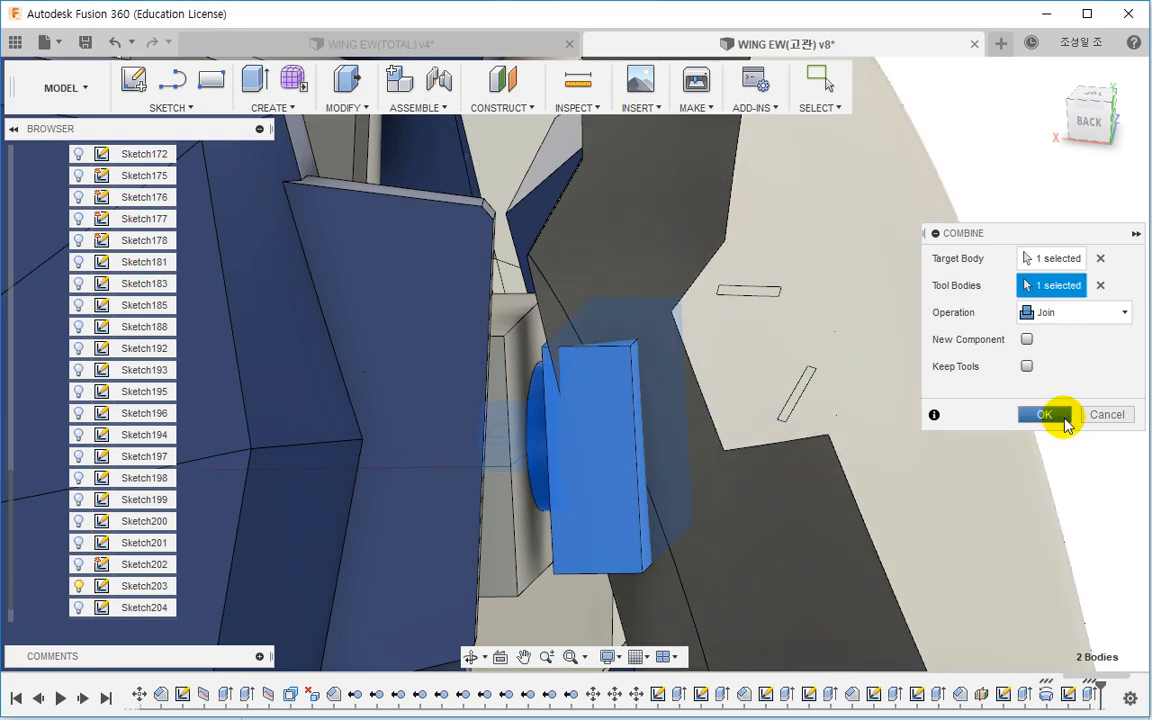
left_click(1044, 414)
middle_click_drag(643, 457, 728, 391, "shift")
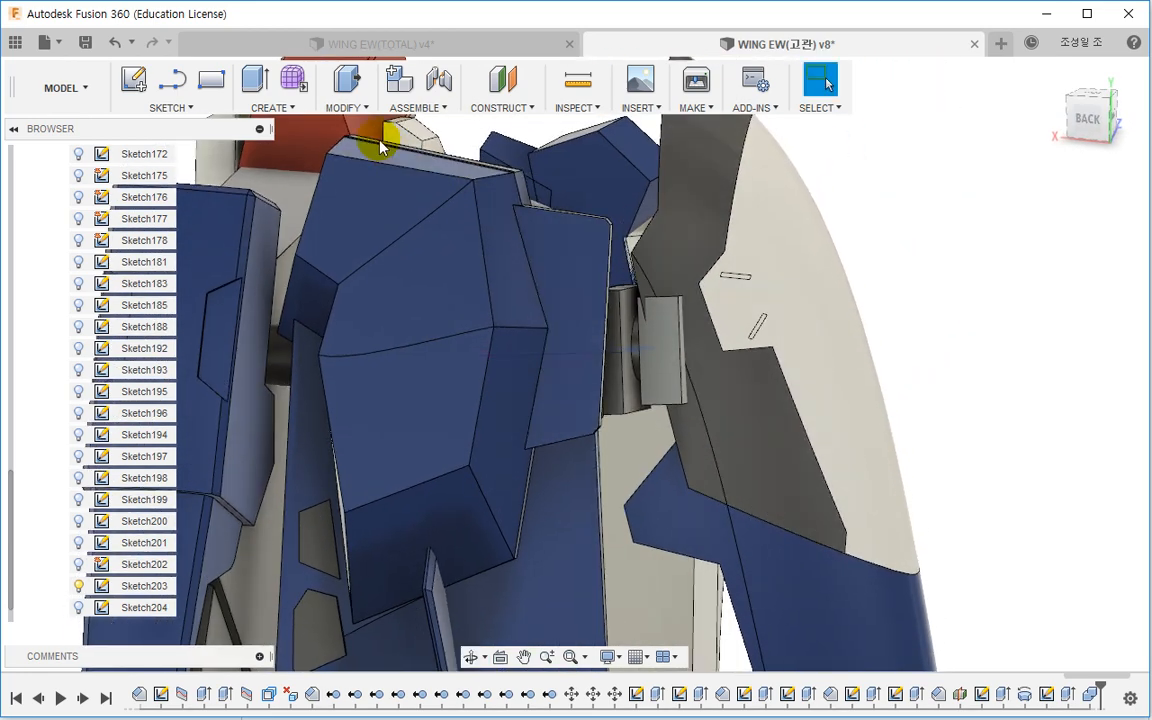
left_click(358, 107)
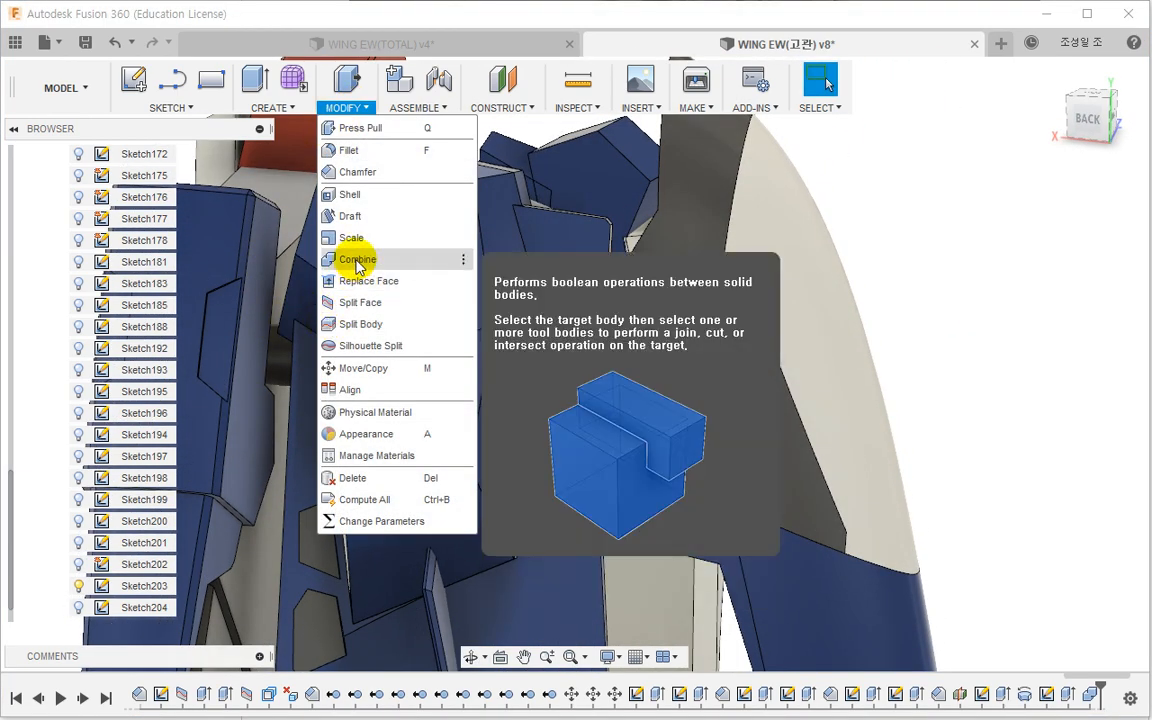
left_click(358, 262)
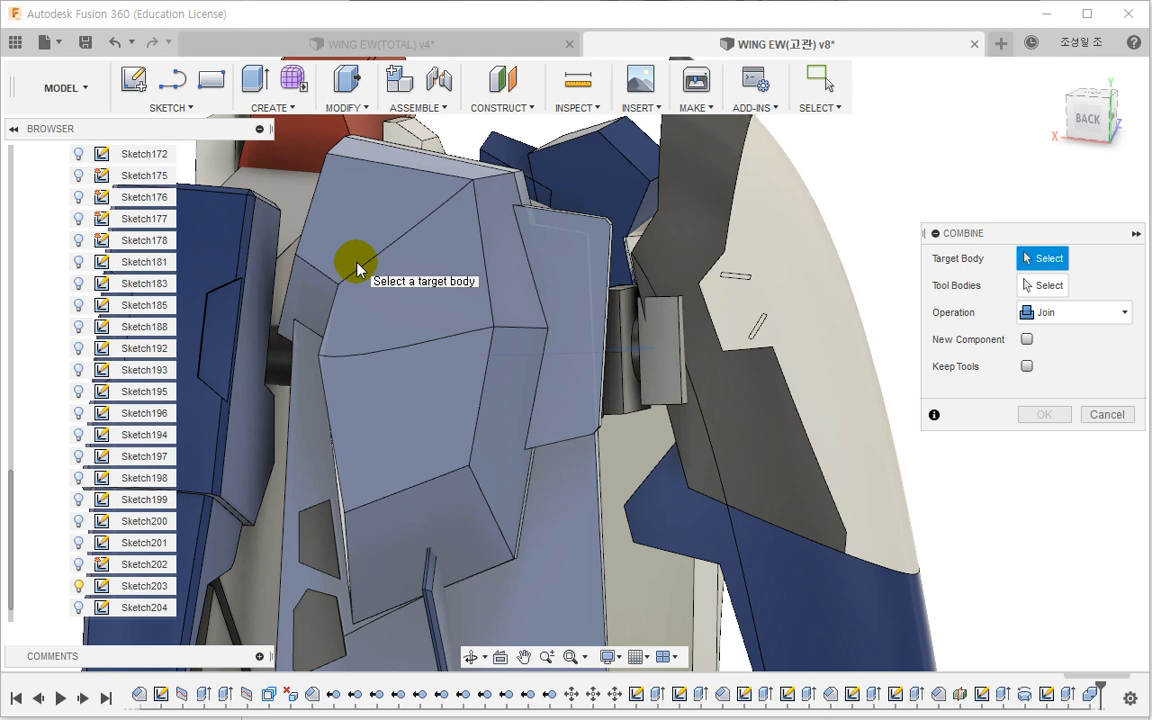
key("Escape")
Step: Move the neighbouring wing part's three bodies with a pivot at the mounting block's centre, rotating them about -9.6 degrees around Z and shifting them slightly
left_click(351, 105)
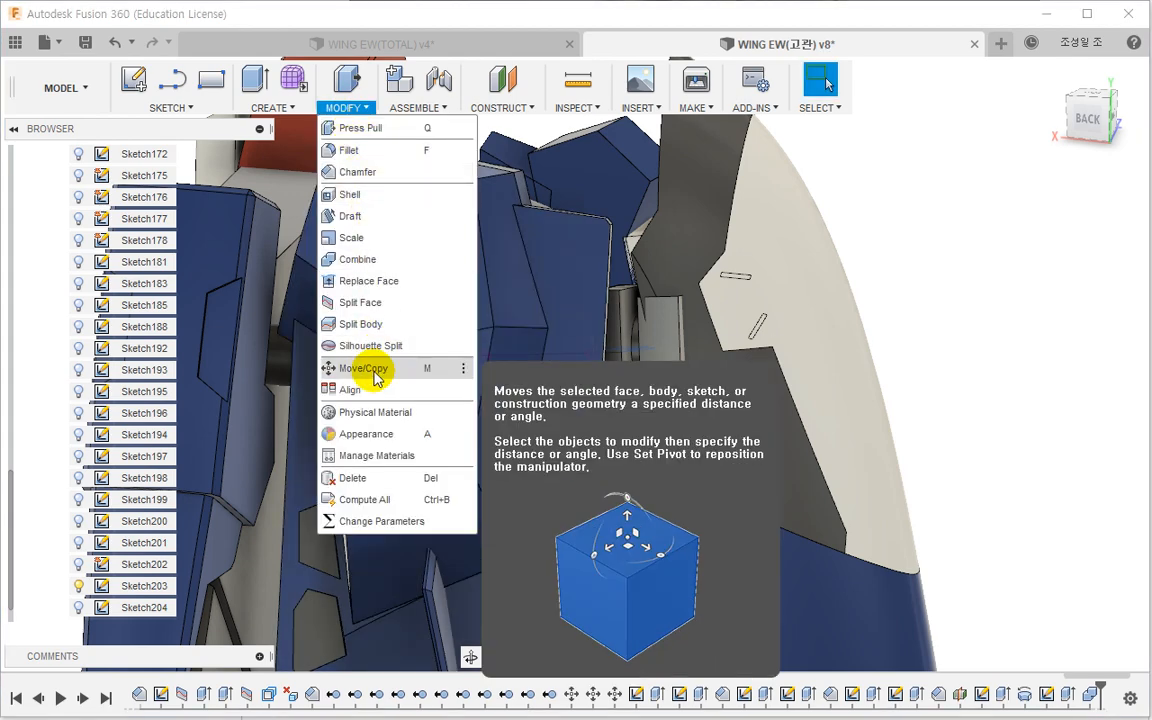
left_click(372, 367)
scroll(705, 455, "down", 3)
middle_click_drag(944, 517, 835, 447, "shift")
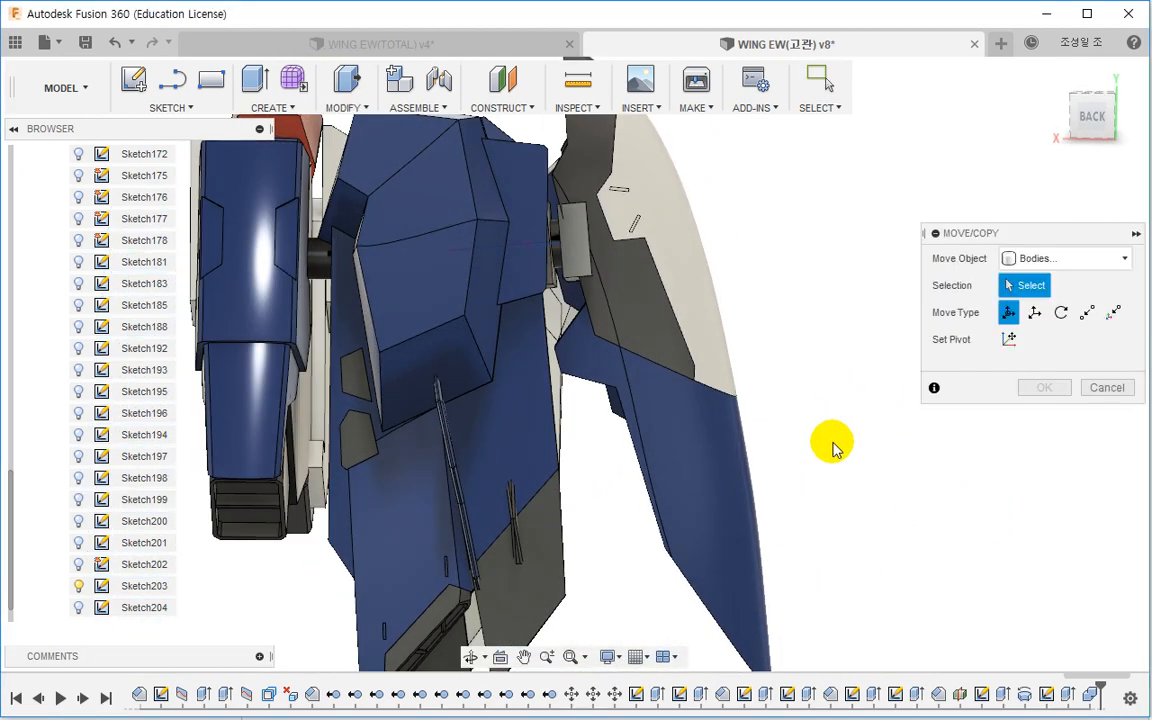
left_click_drag(600, 341, 598, 337)
middle_click_drag(733, 489, 766, 446, "shift")
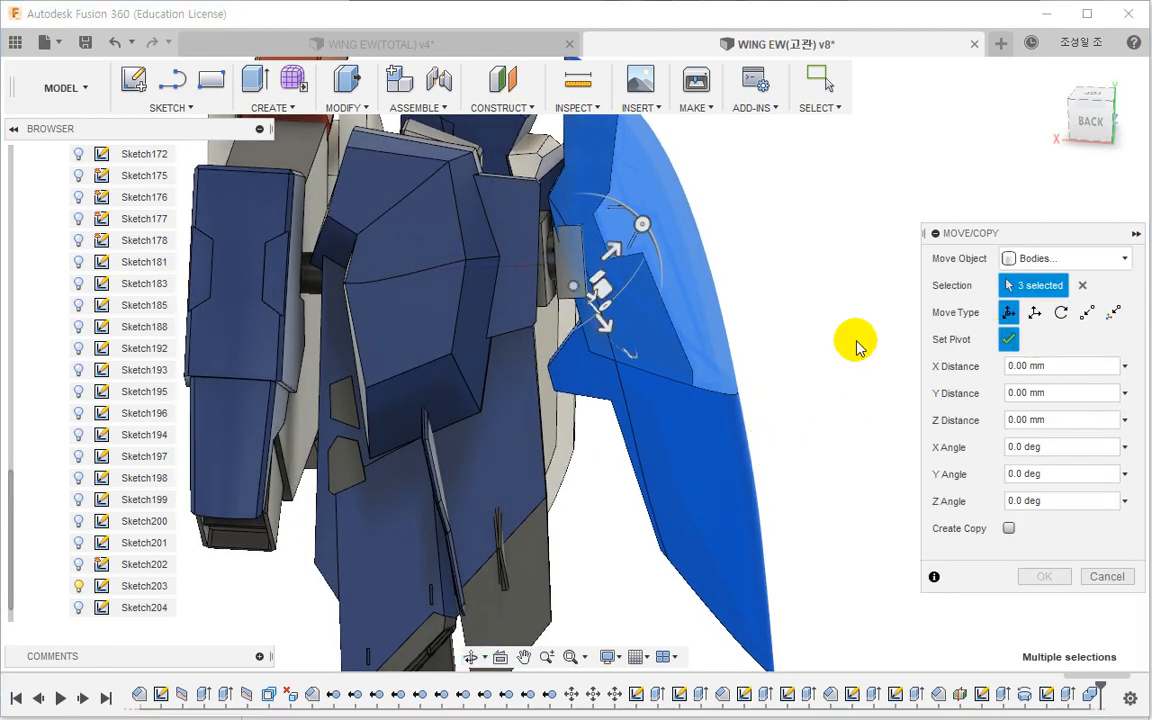
scroll(573, 249, "up", 3)
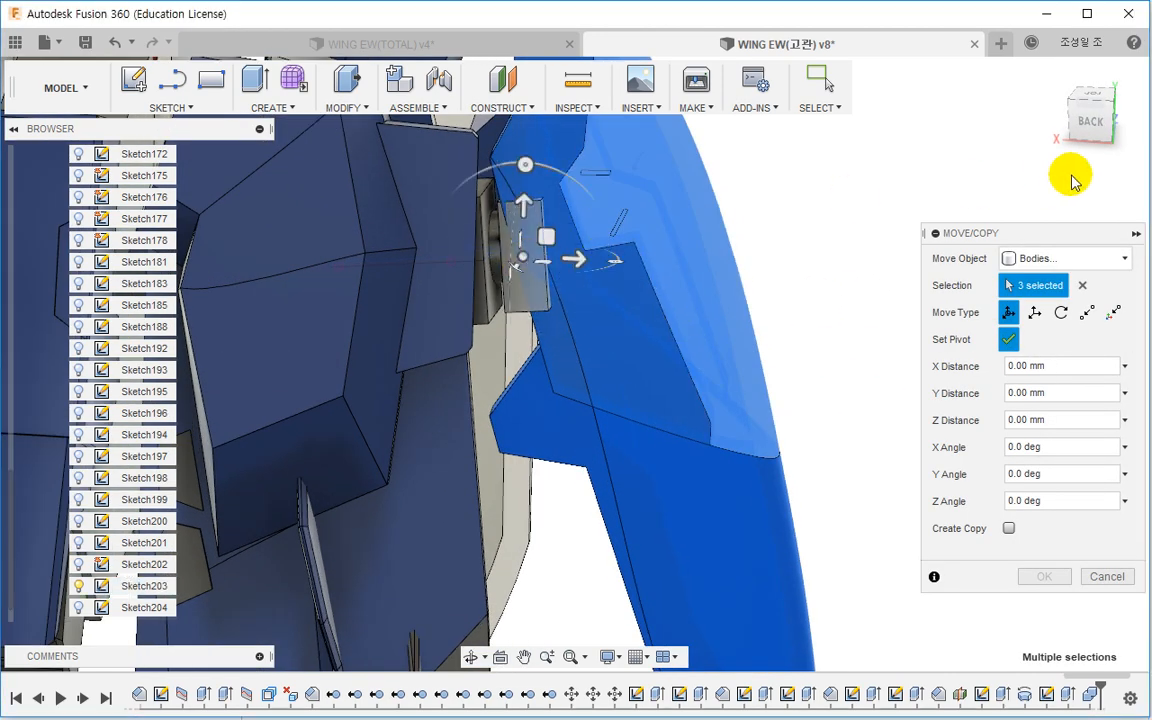
left_click_drag(1067, 145, 1008, 339)
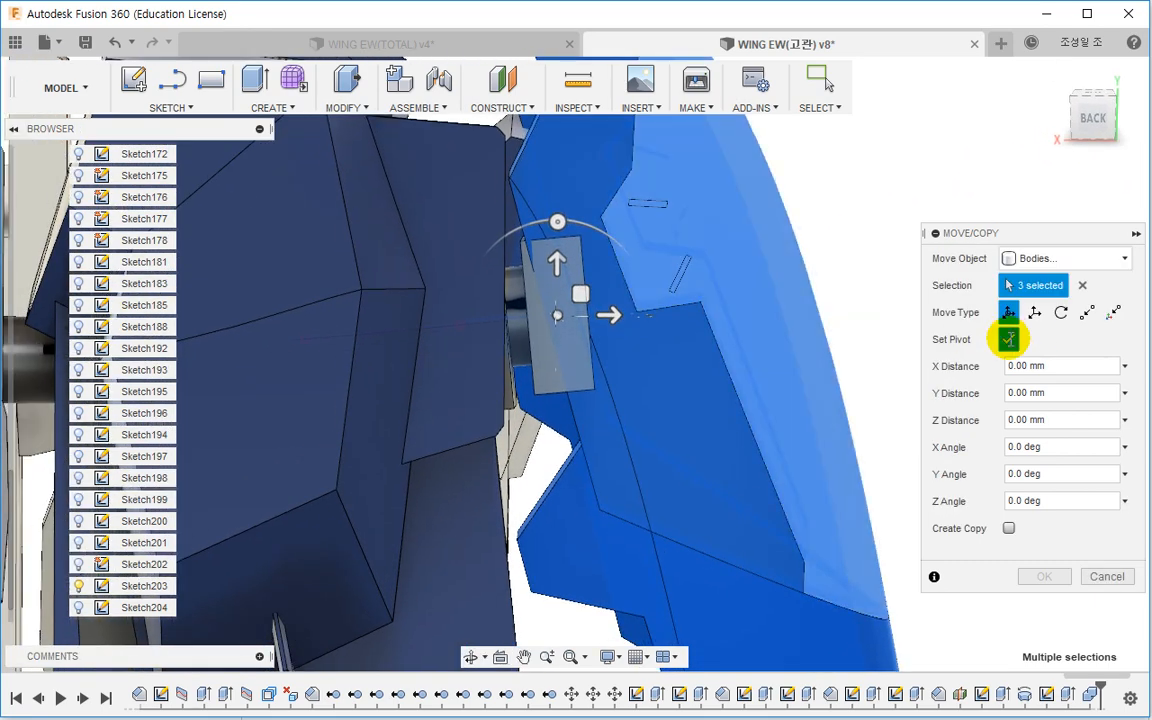
left_click_drag(560, 223, 572, 227)
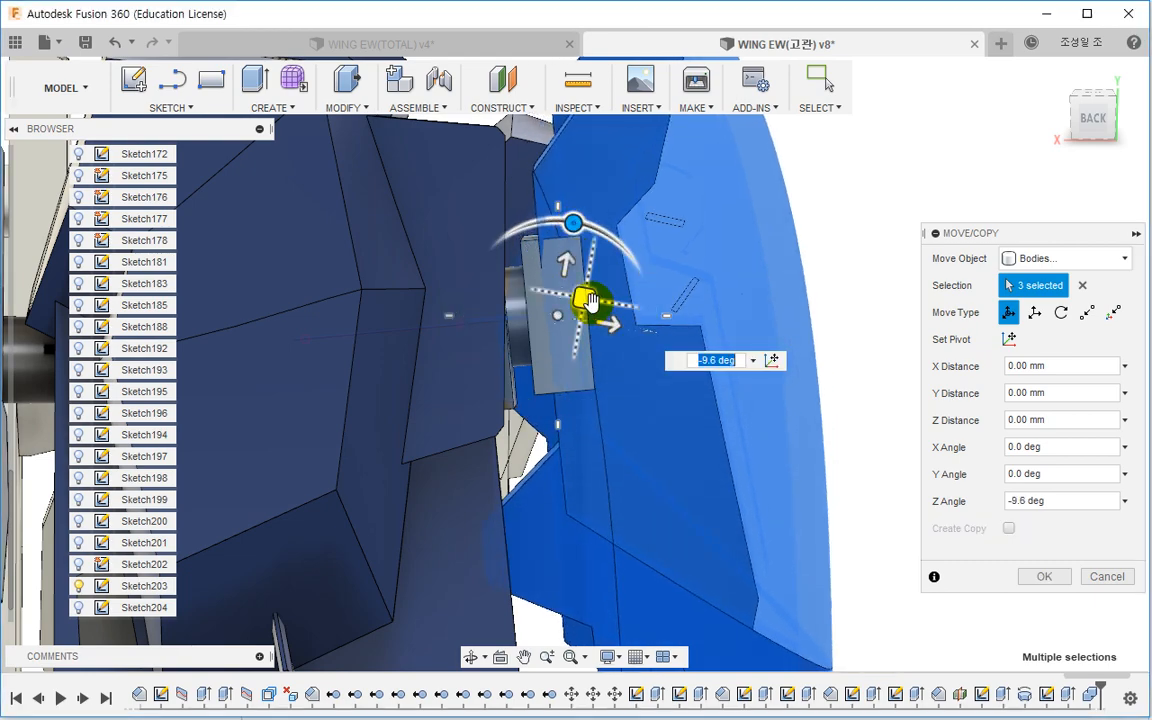
left_click_drag(589, 302, 577, 290)
Step: Rotate the selected wing bodies -10.0 degrees around X about the mounting block
middle_click_drag(576, 290, 664, 368, "shift")
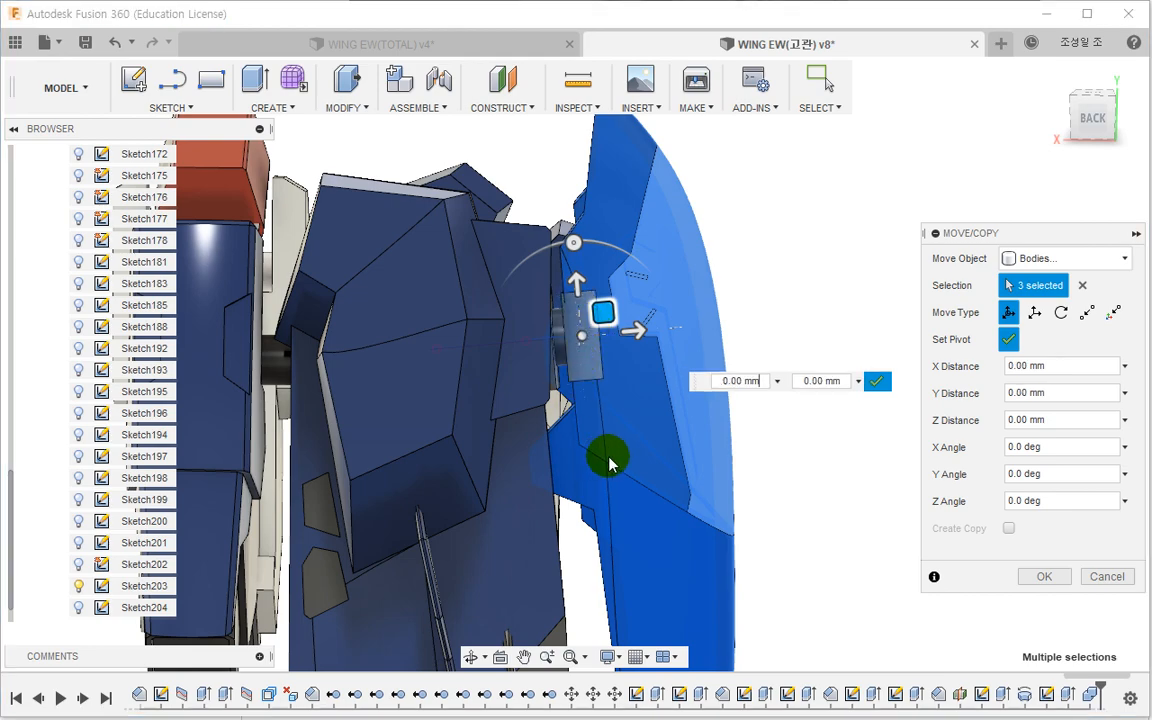
middle_click_drag(612, 462, 463, 440, "shift")
middle_click_drag(643, 367, 547, 319, "shift")
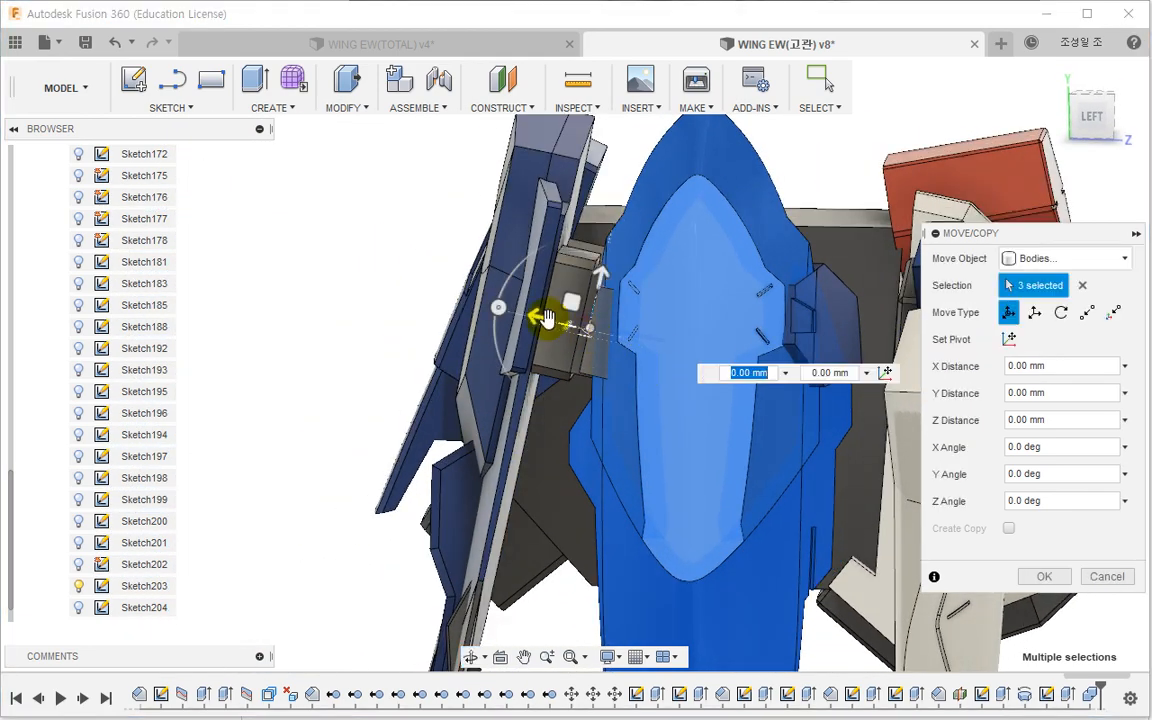
left_click_drag(498, 310, 503, 292)
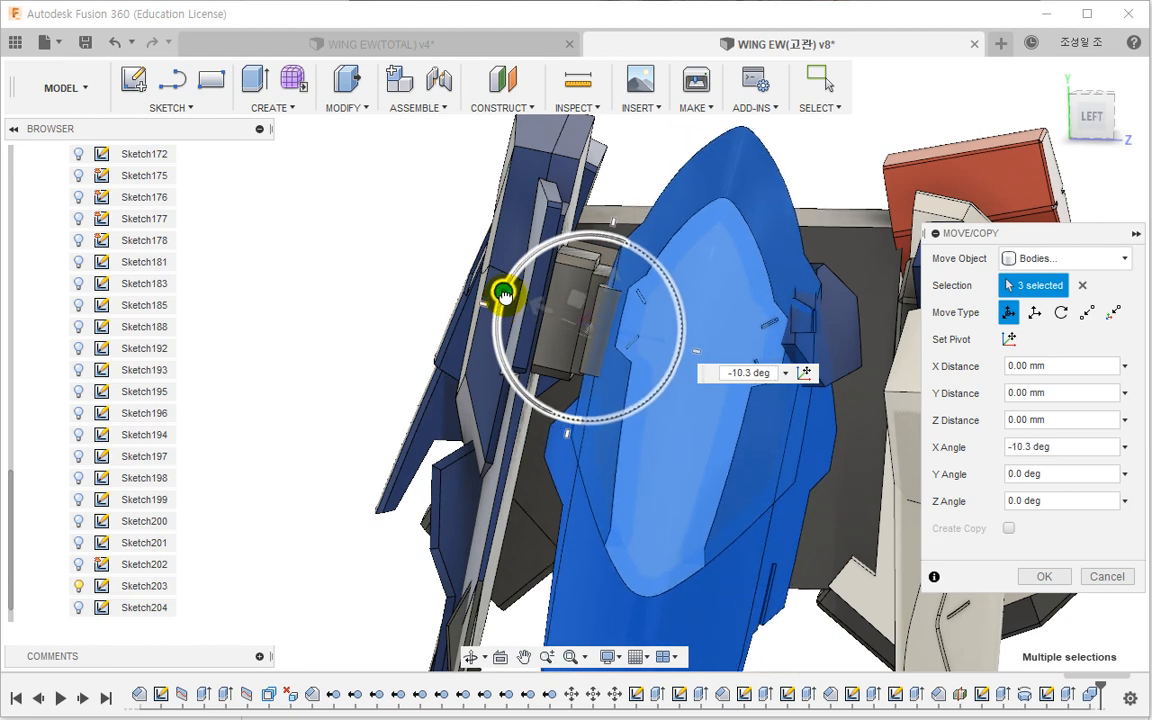
middle_click_drag(570, 349, 631, 357, "shift")
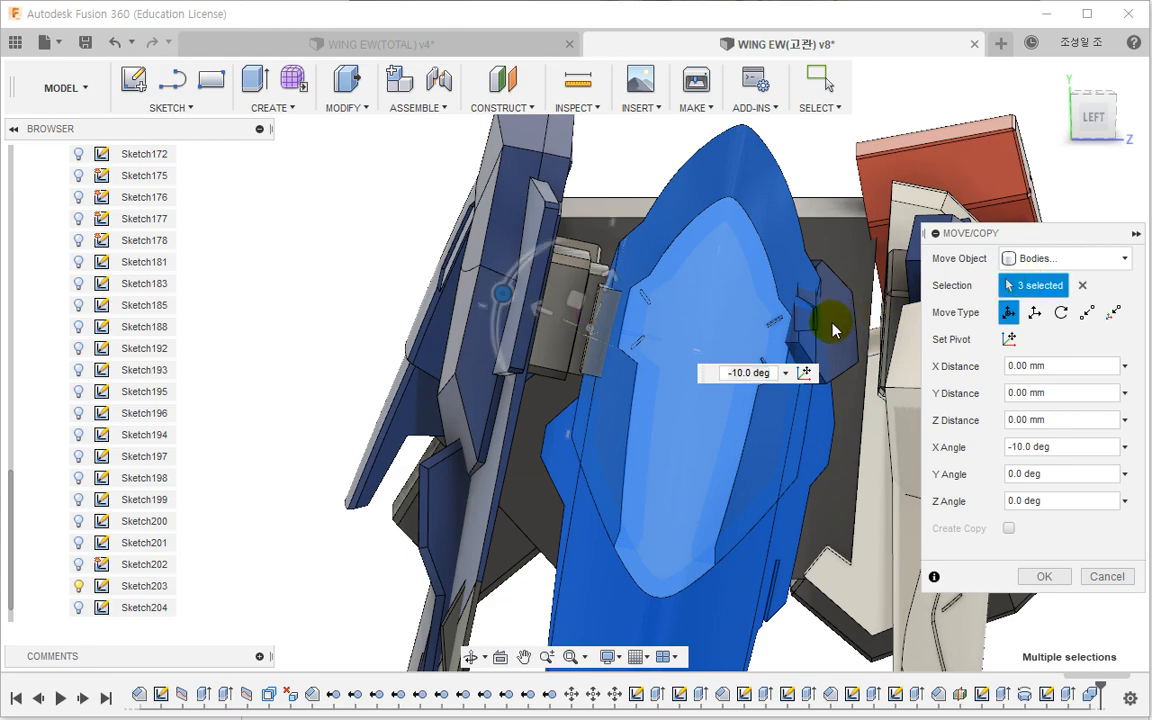
Step: Shift the wing bodies about -0.37 mm in X and 0.44 mm in Z, and finish the move
middle_click_drag(833, 330, 634, 492, "shift")
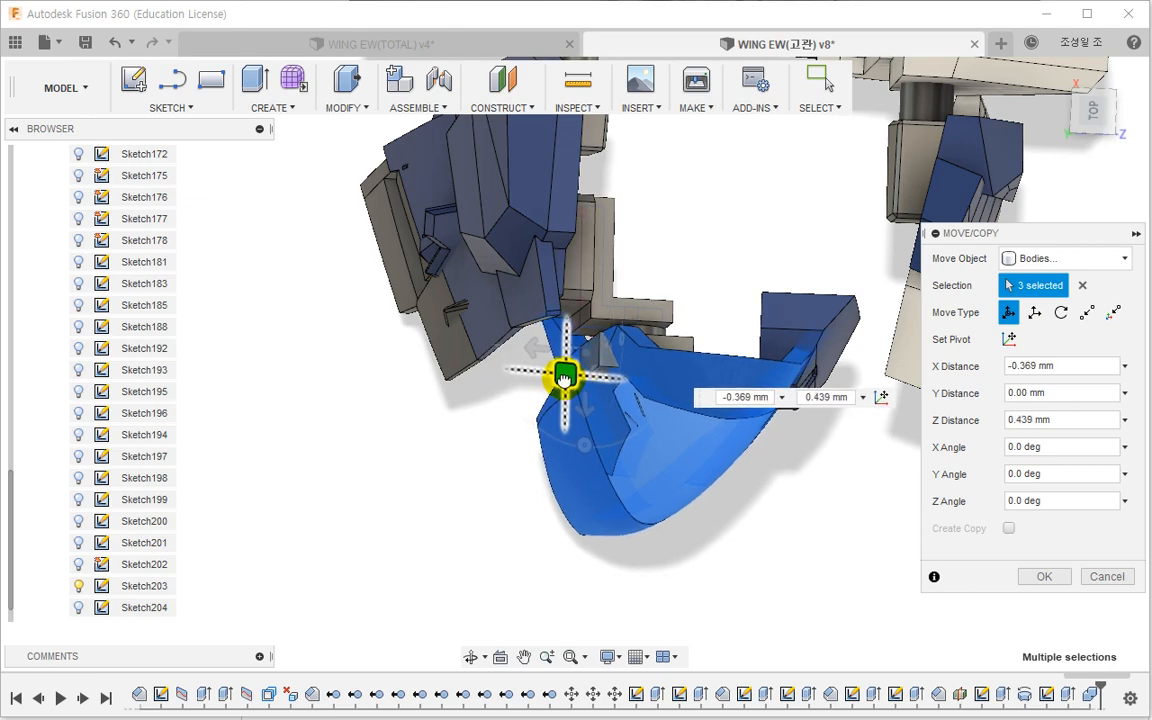
middle_click_drag(566, 377, 617, 424, "shift")
left_click(1043, 576)
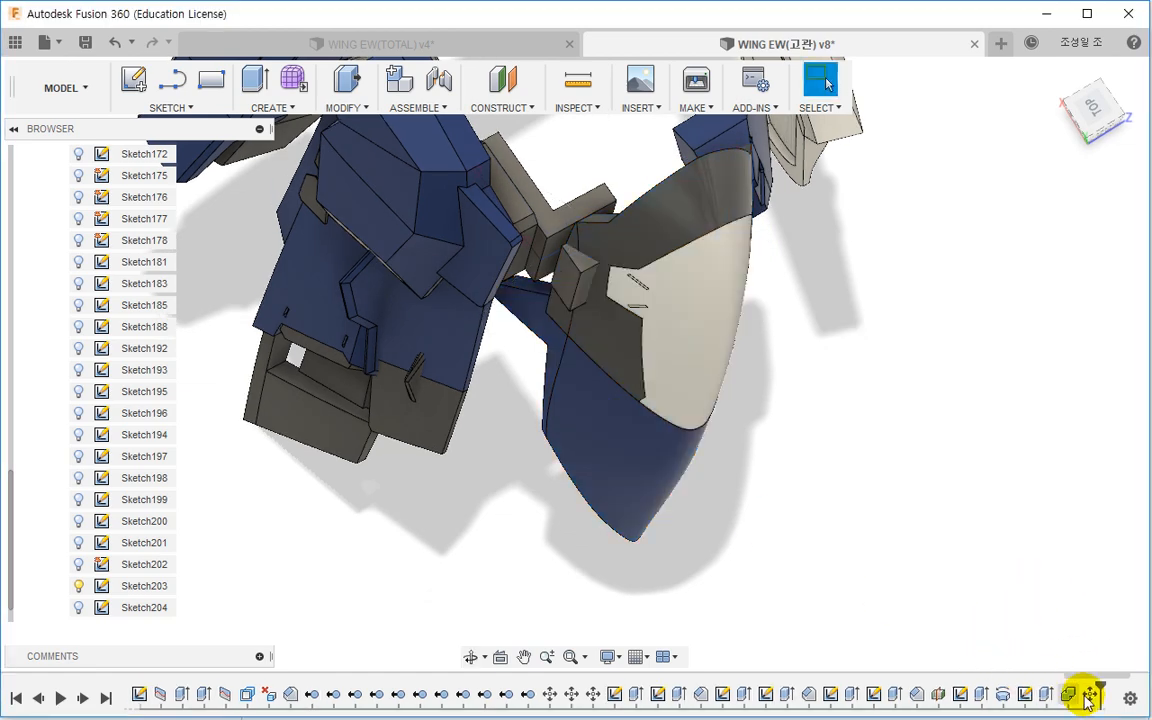
Step: Edit the last move to include the blue block at the wing part's far end as a fourth body
double_click(1089, 693)
middle_click_drag(900, 440, 761, 211, "shift")
left_click(760, 225)
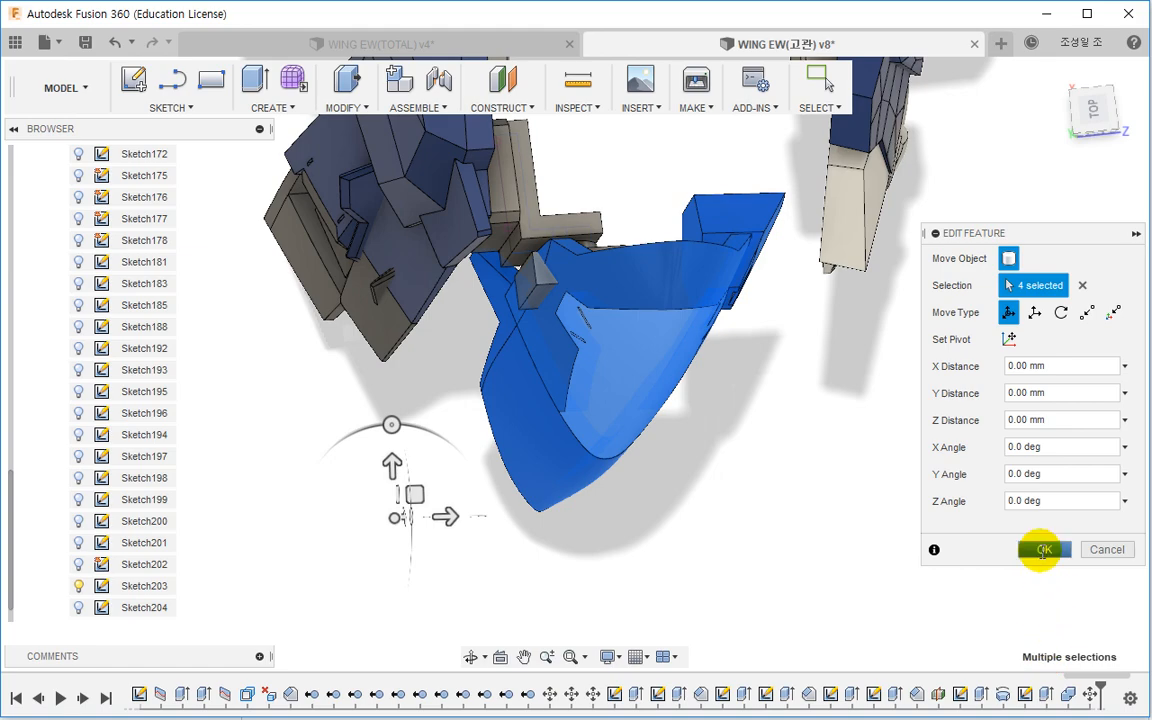
left_click(1043, 549)
middle_click_drag(612, 404, 565, 365, "shift")
left_click(333, 118)
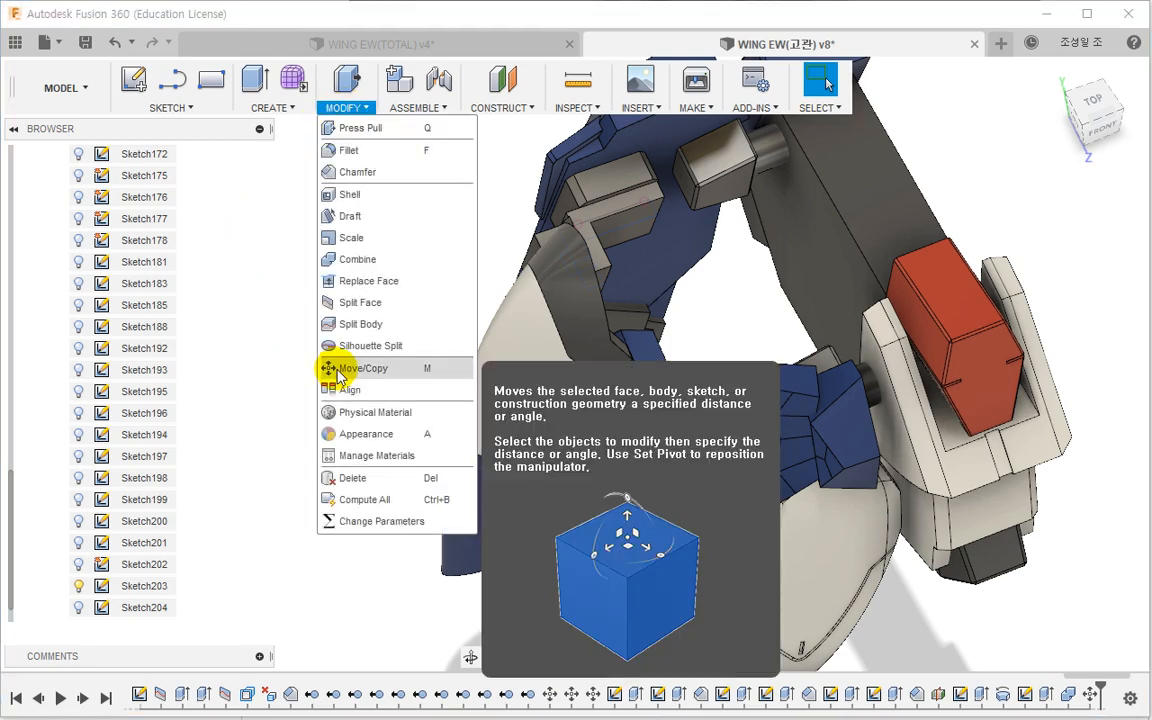
left_click(331, 365)
middle_click_drag(404, 406, 633, 463, "shift")
left_click_drag(684, 468, 430, 298)
middle_click_drag(612, 405, 638, 334, "shift")
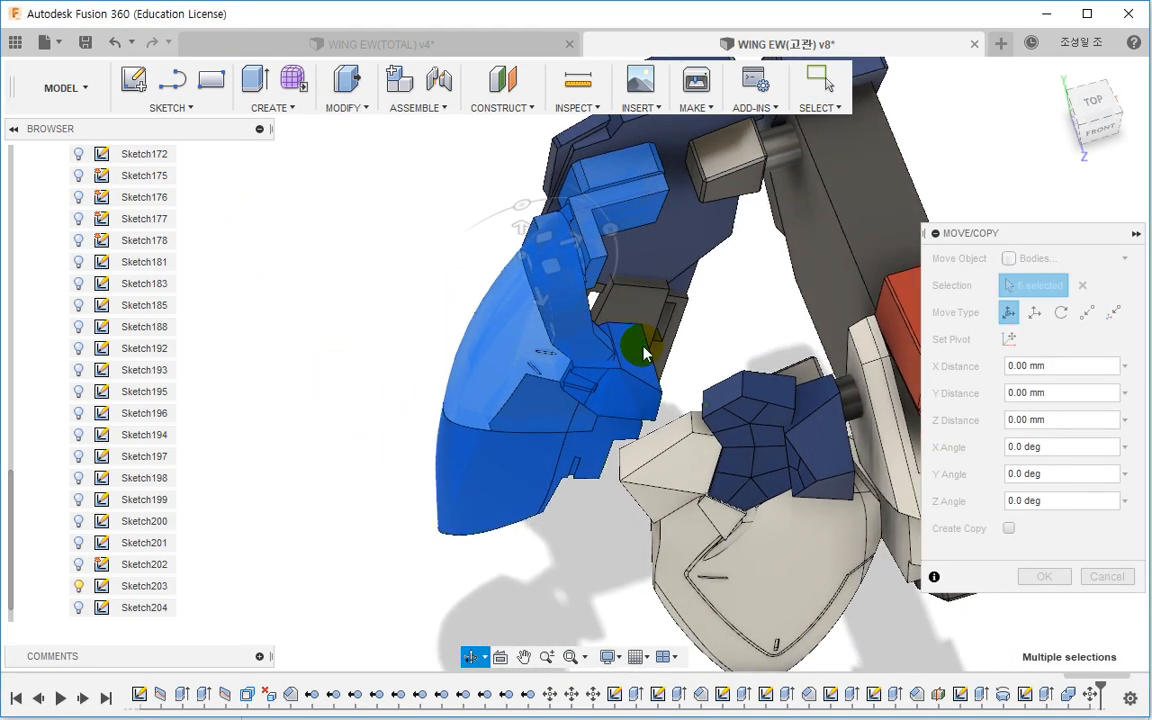
left_click(620, 149, "ctrl")
middle_click_drag(406, 306, 613, 268, "shift")
key("Escape")
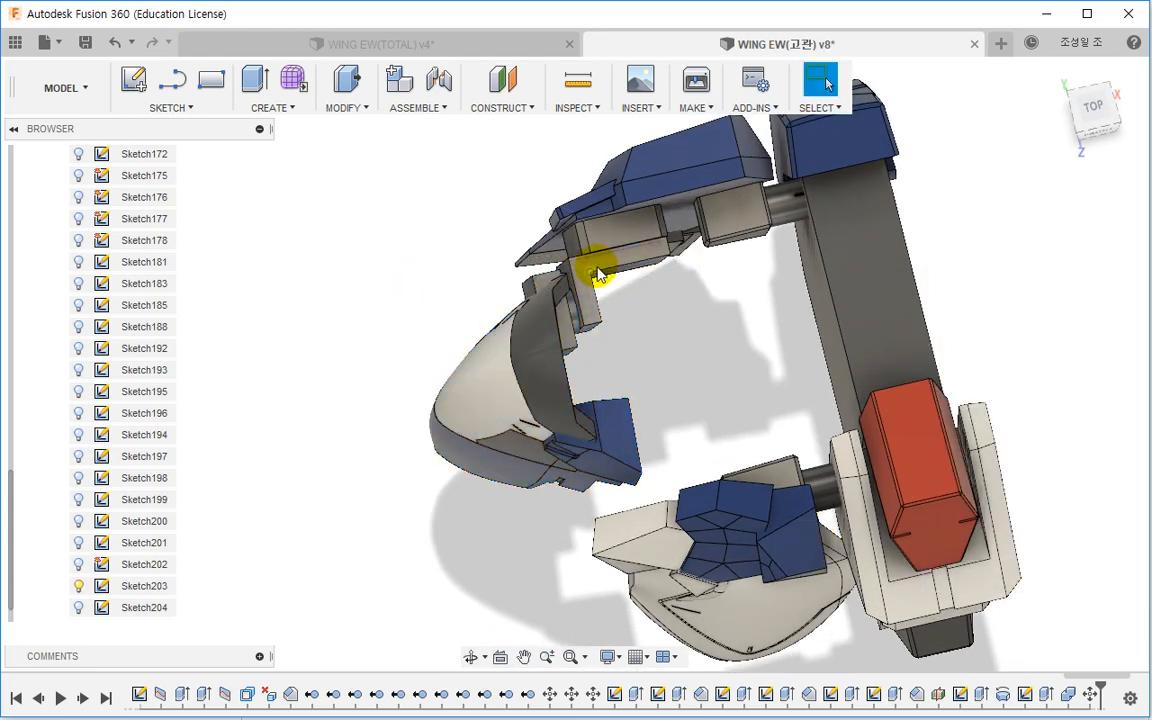
Step: Edit the L-shaped bracket's symmetric 5.654 mm extrusion so that its operation is New Body
scroll(598, 275, "up", 3)
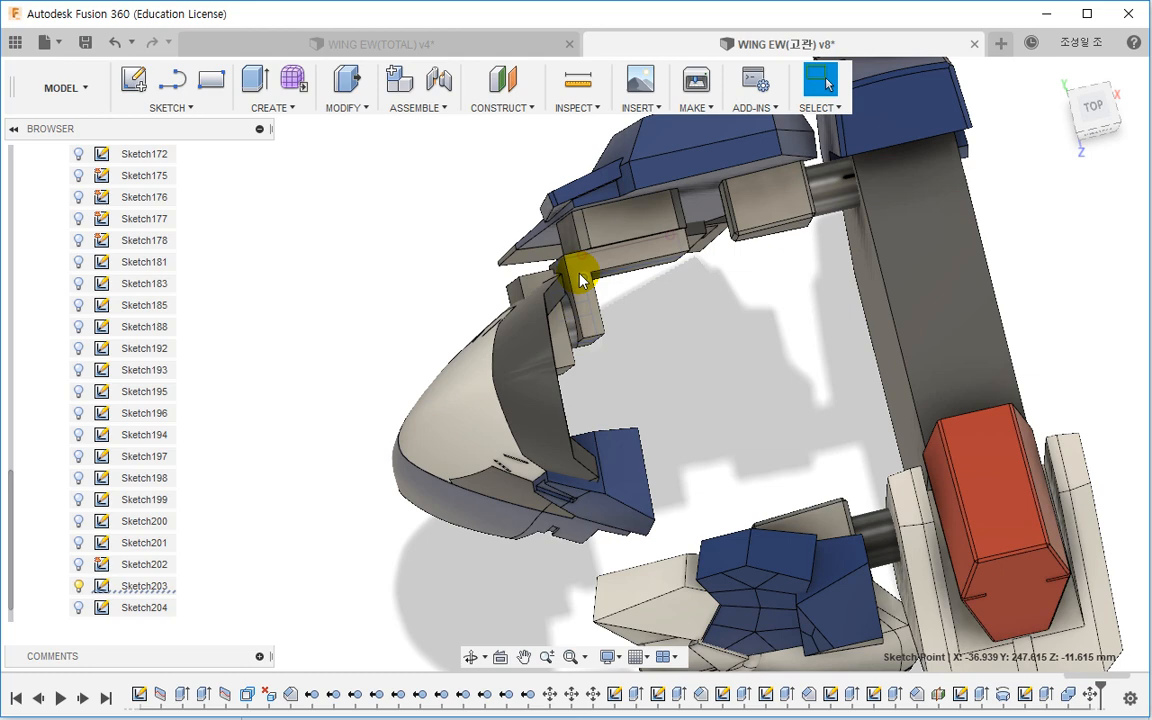
scroll(580, 280, "up", 2)
left_click(617, 263)
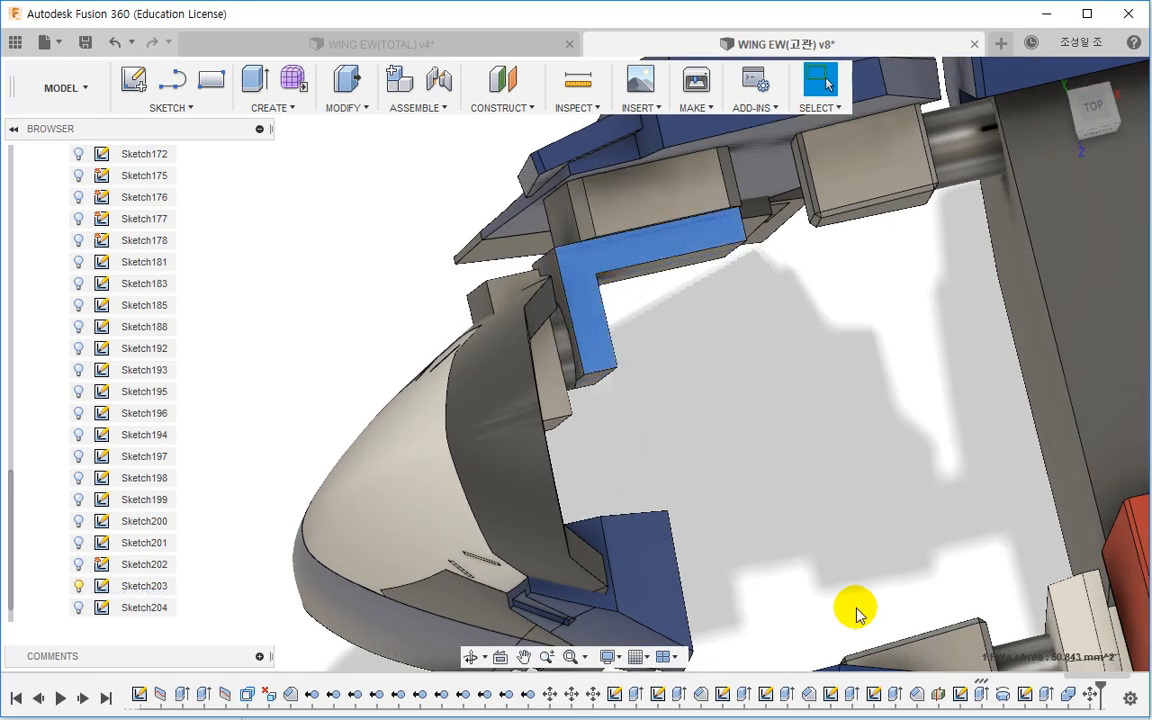
double_click(960, 693)
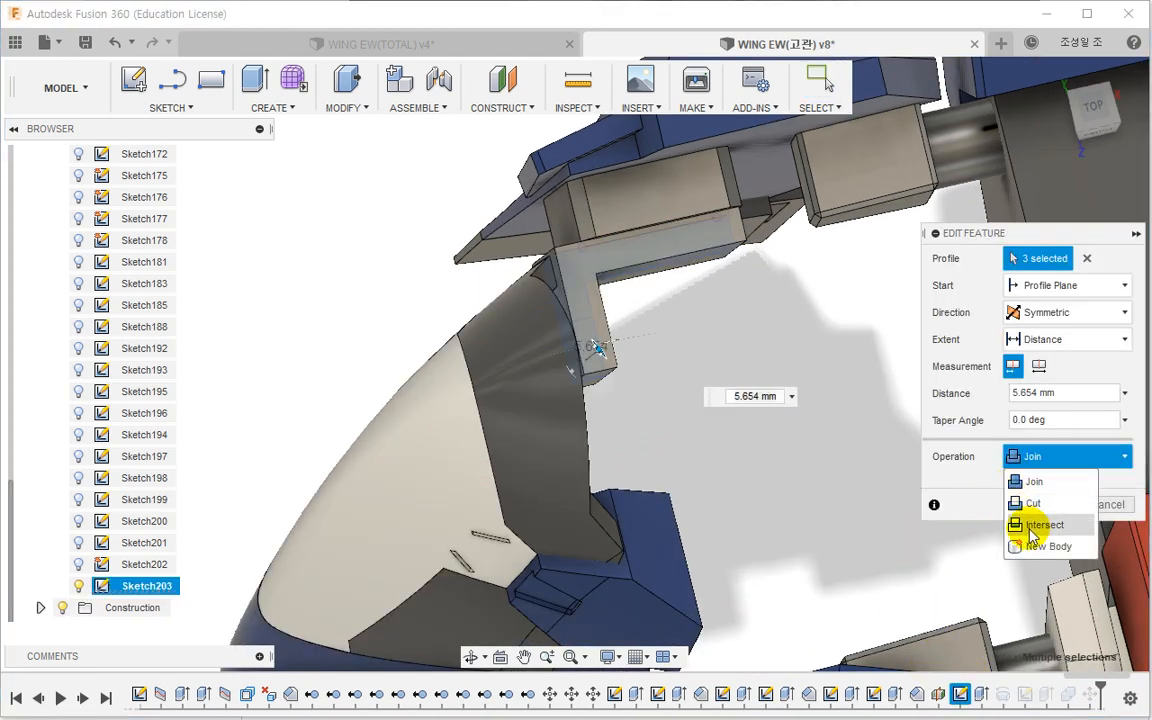
left_click(1040, 547)
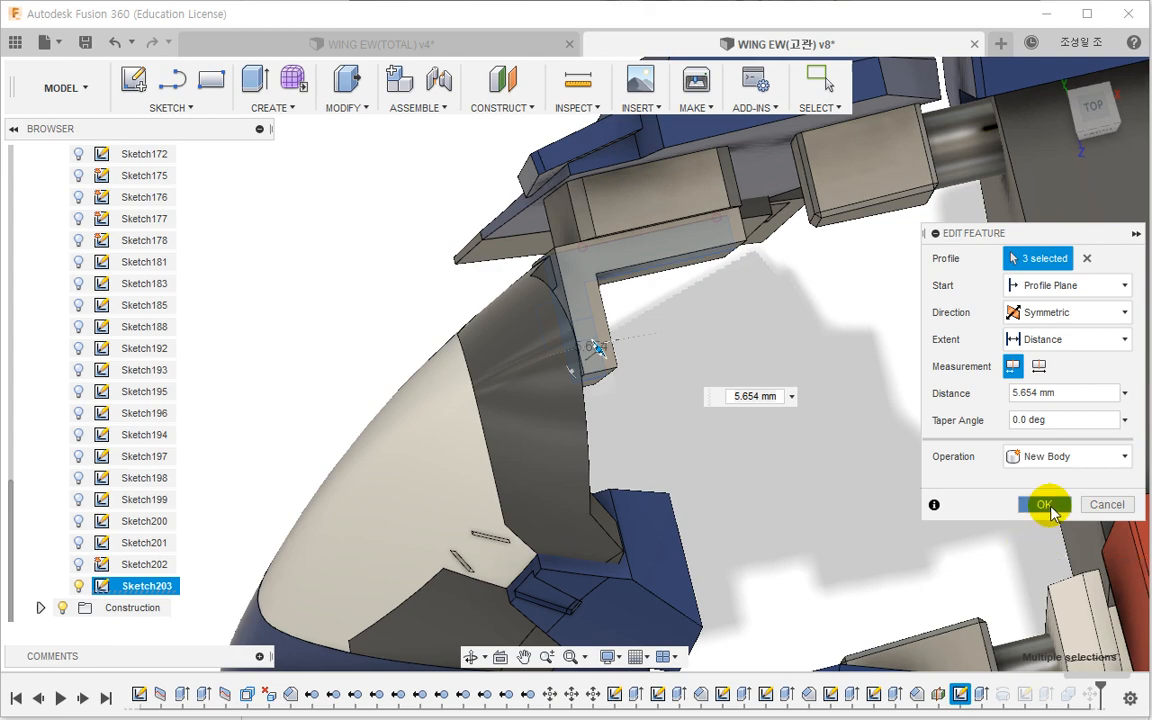
left_click(1045, 505)
middle_click_drag(738, 410, 810, 430, "shift")
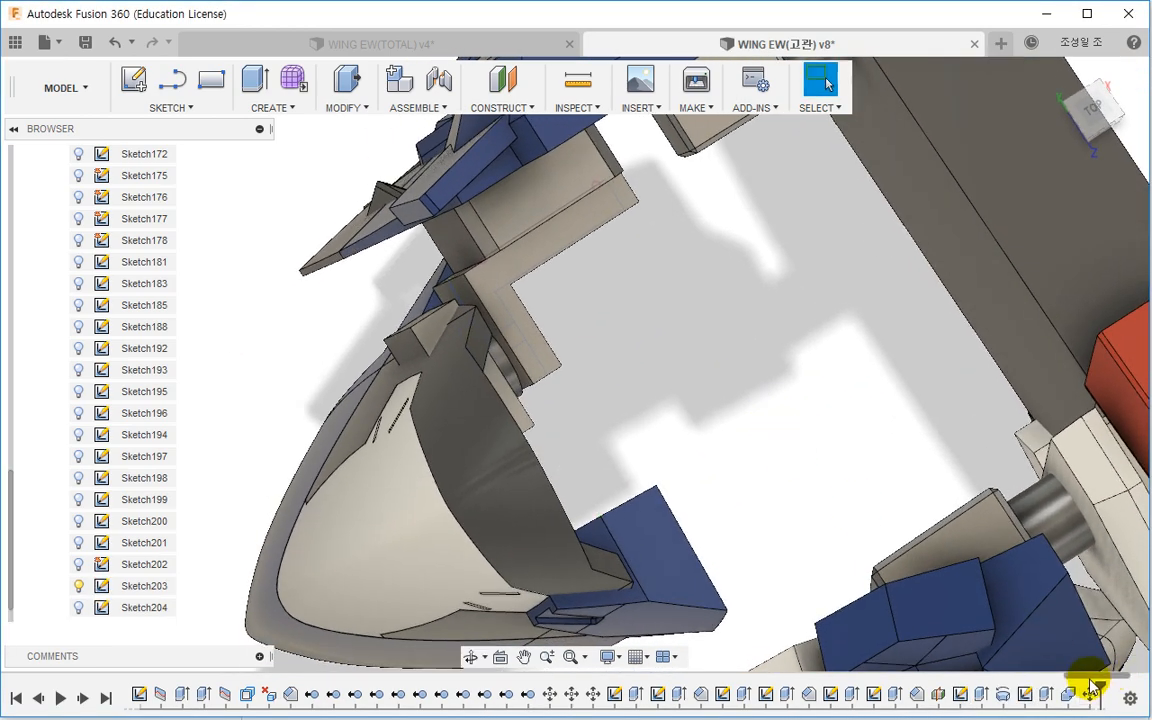
left_click(366, 110)
left_click(357, 363)
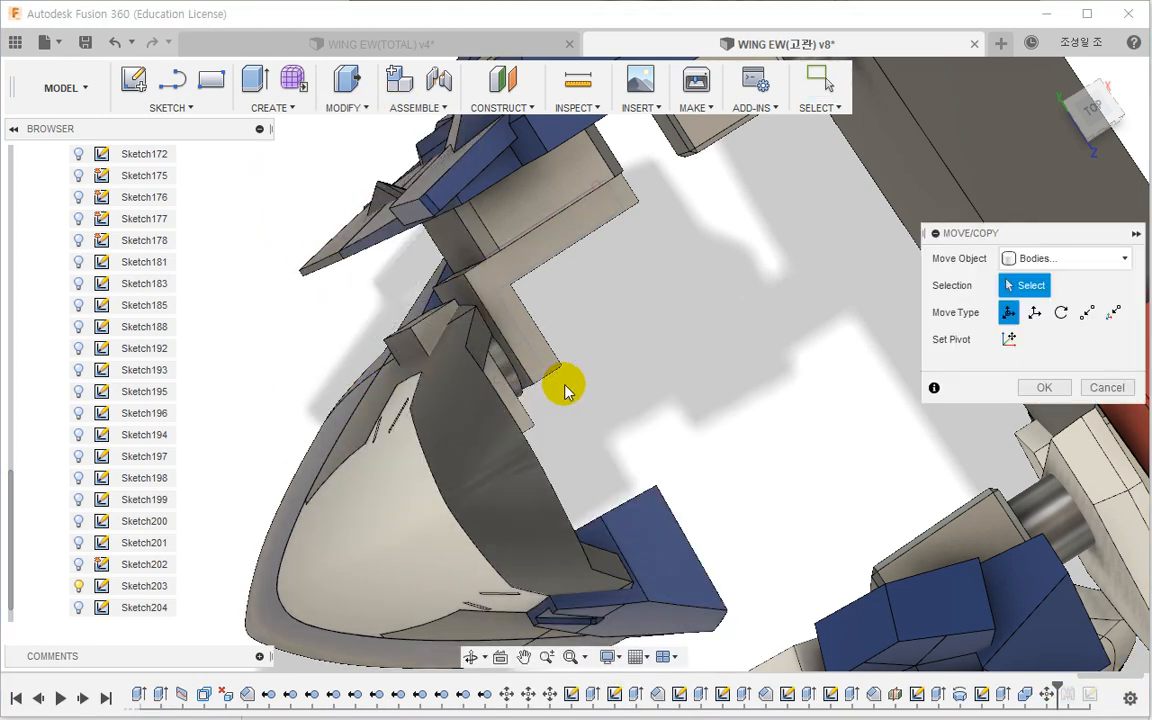
middle_click_drag(563, 390, 571, 334, "shift")
left_click_drag(650, 506, 360, 246)
middle_click_drag(589, 399, 609, 329, "shift")
left_click(1008, 339)
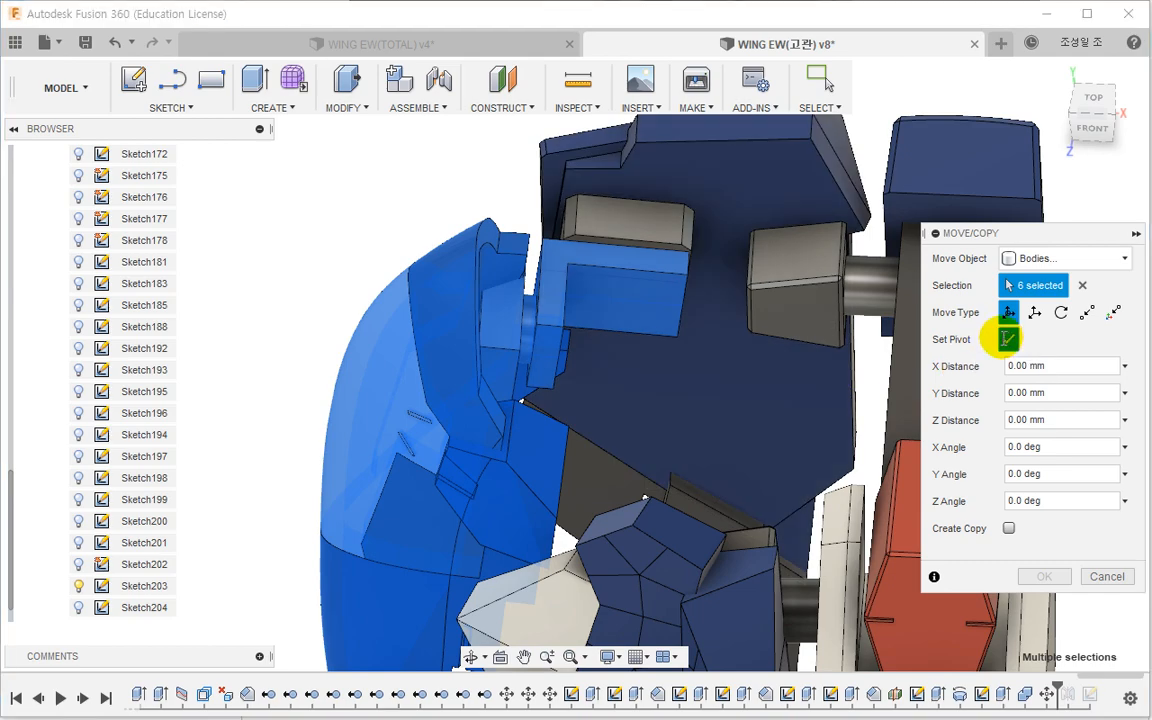
left_click(648, 287)
middle_click_drag(625, 297, 666, 312, "shift")
scroll(617, 262, "up", 5)
left_click(606, 659)
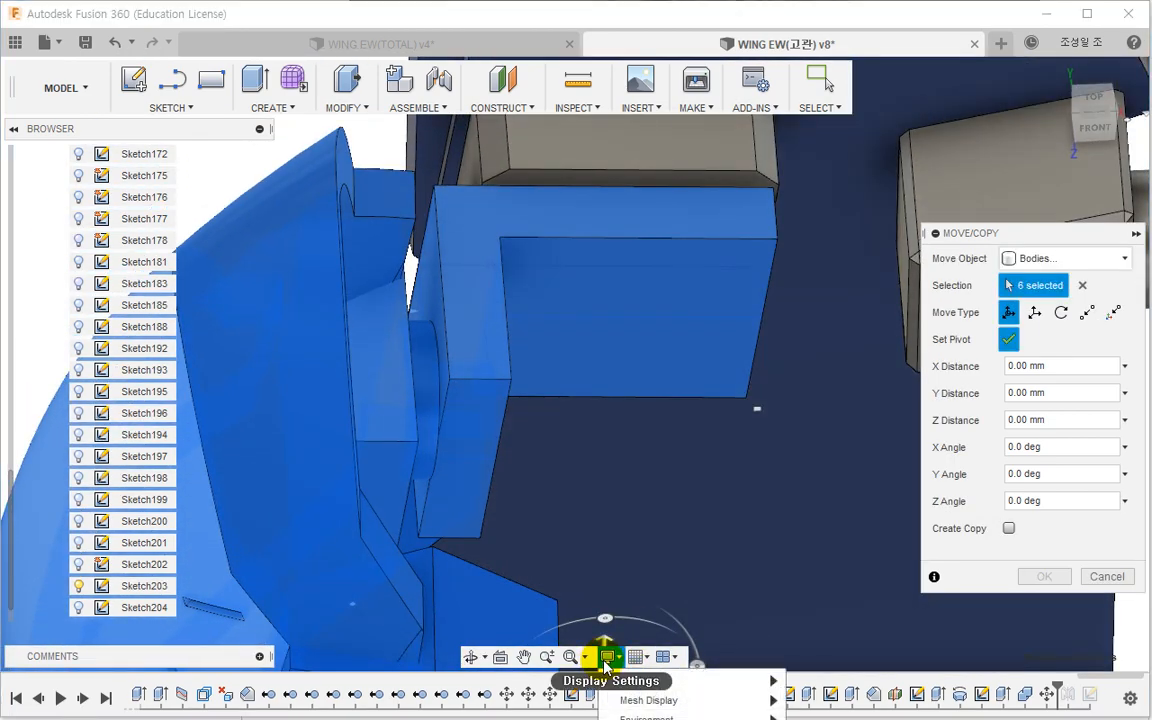
mouse_move(638, 682)
left_click(830, 703)
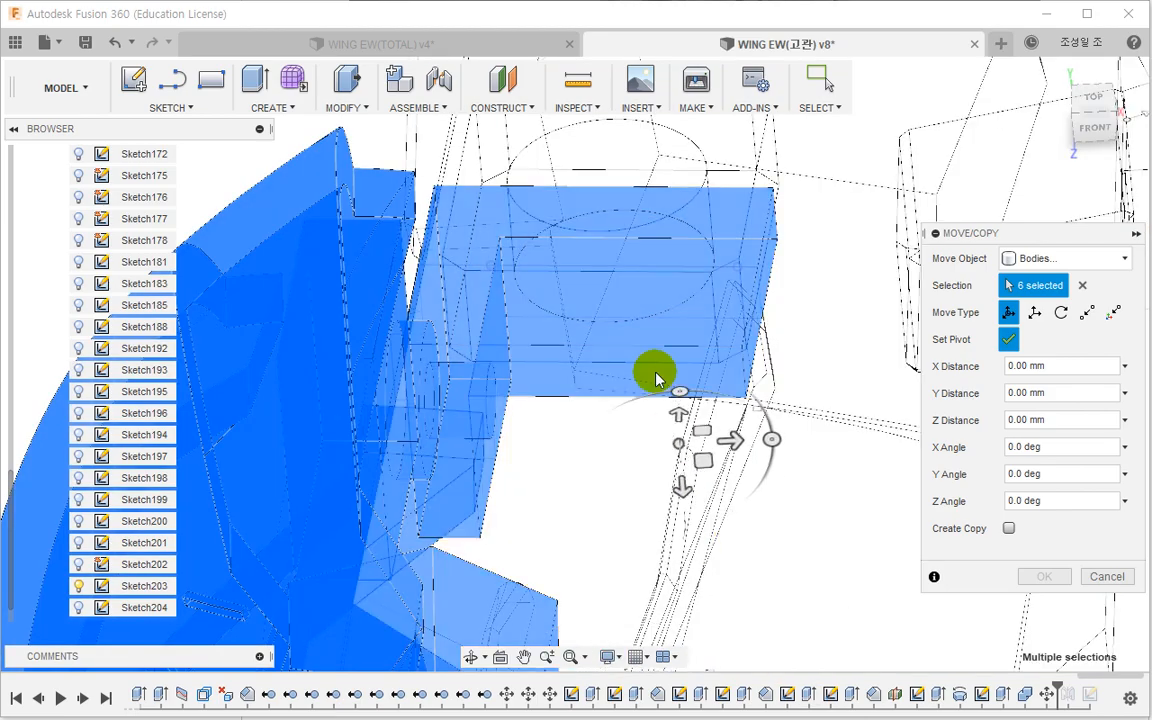
middle_click_drag(688, 140, 724, 290, "shift")
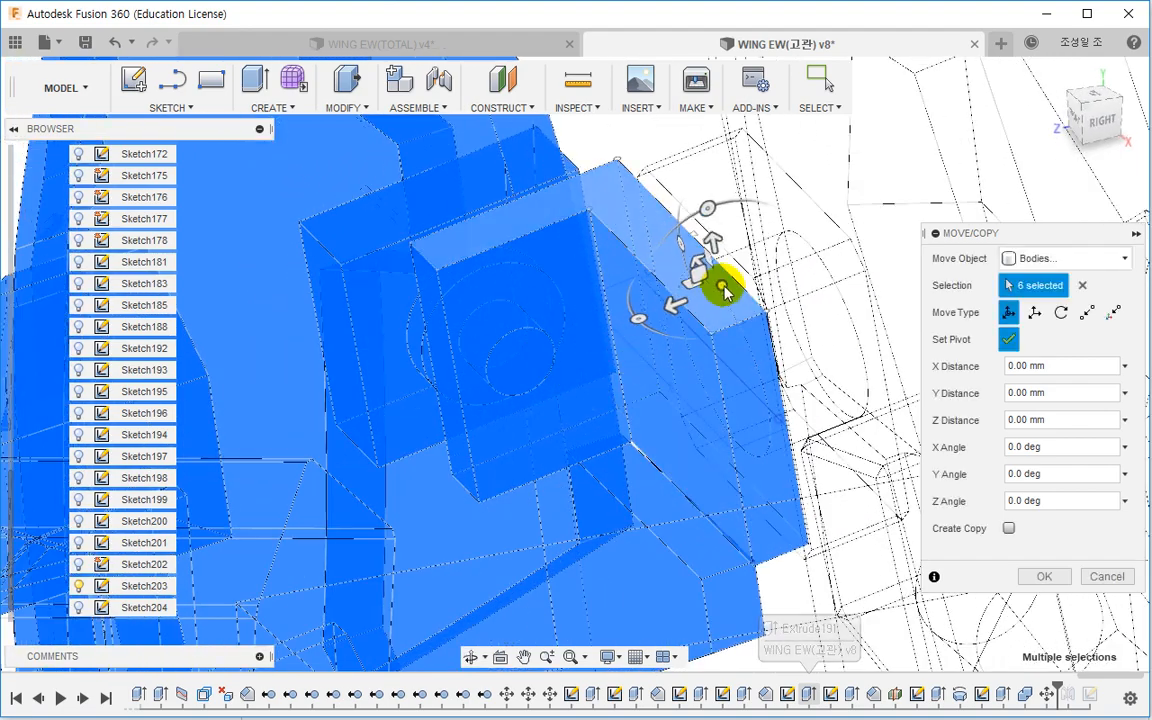
key("Escape")
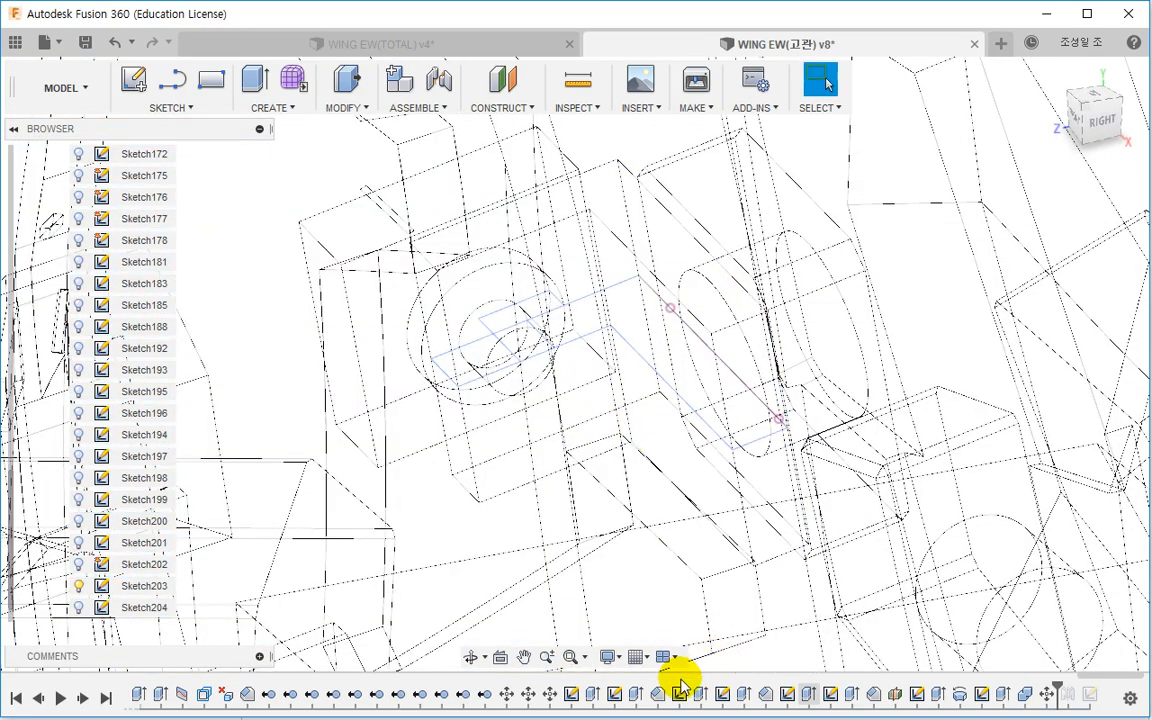
left_click(610, 656)
mouse_move(627, 681)
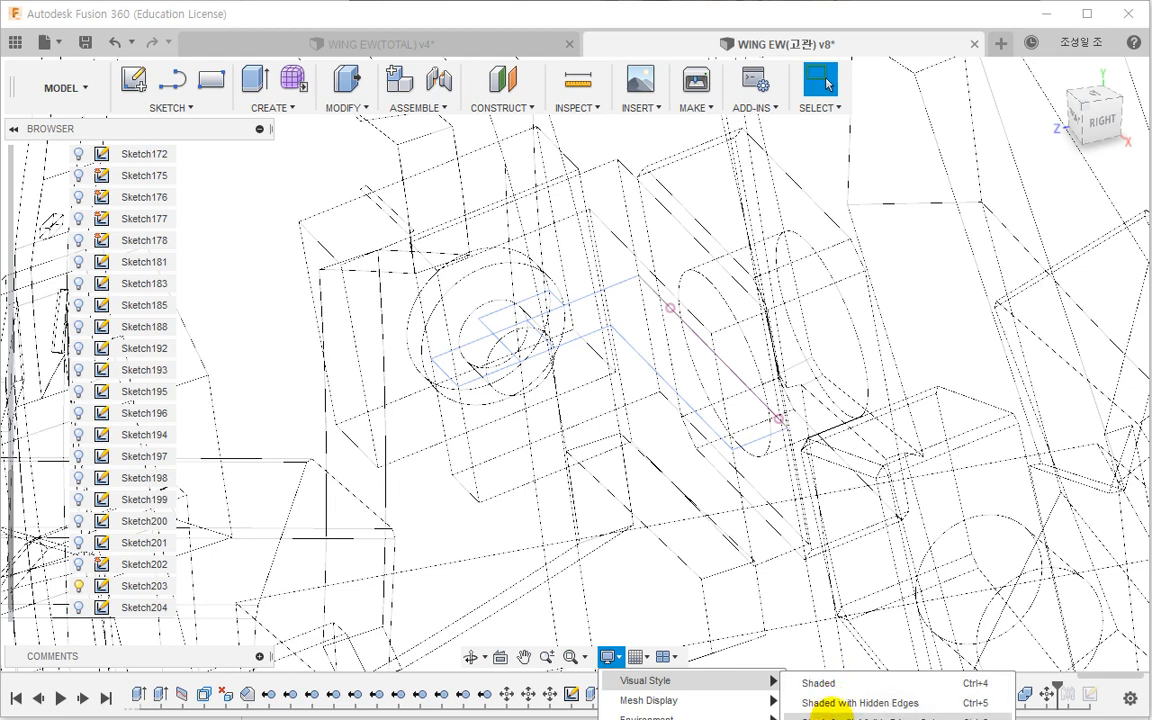
left_click(860, 717)
Step: Create a sketch on the inner face of the bracket leg attached to the socket block and turn on Slice
middle_click_drag(627, 493, 669, 465, "shift")
middle_click_drag(772, 348, 670, 383)
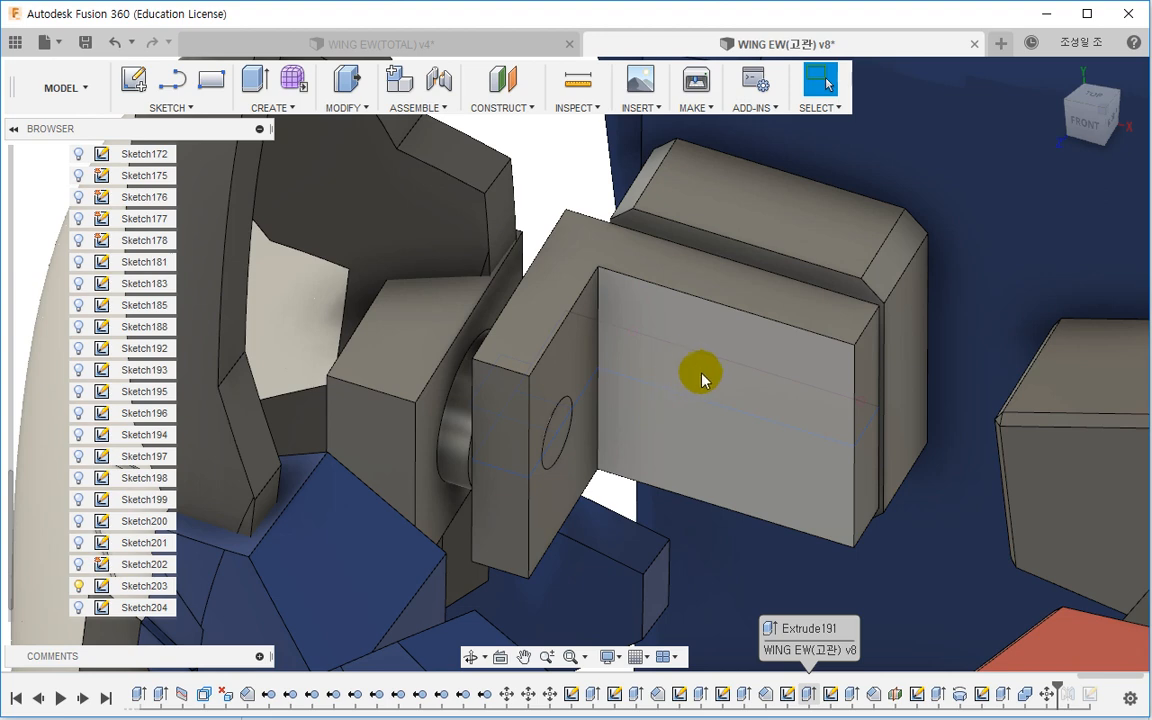
right_click(724, 335)
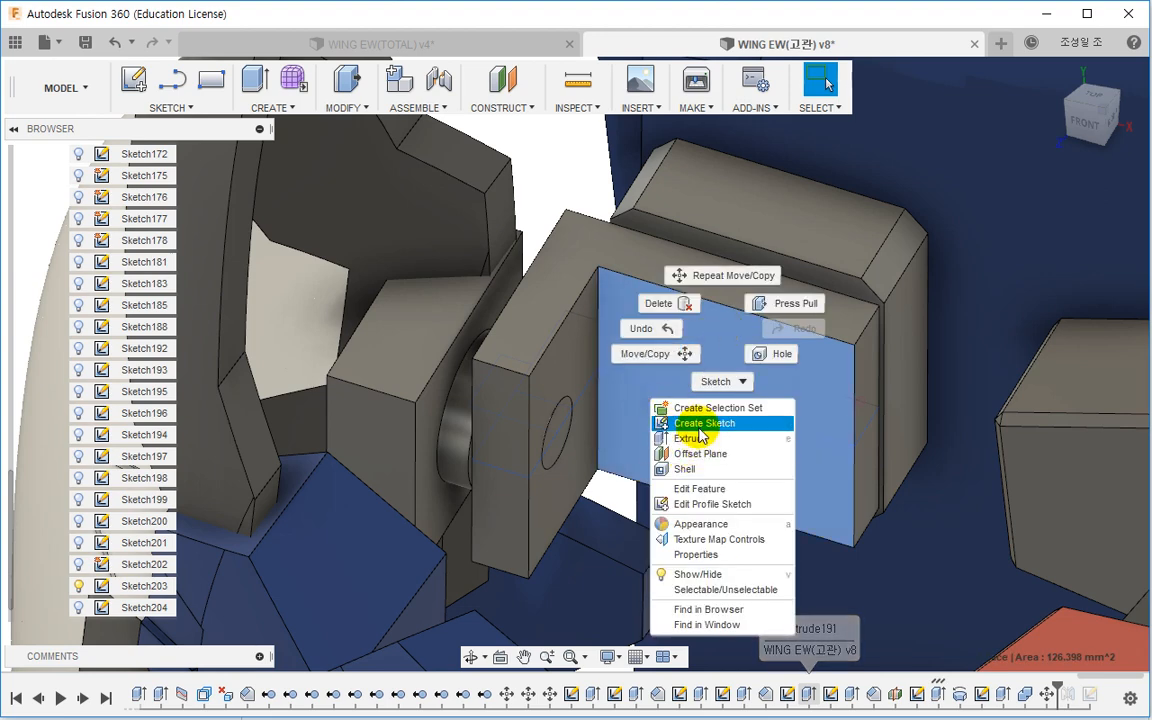
left_click(700, 425)
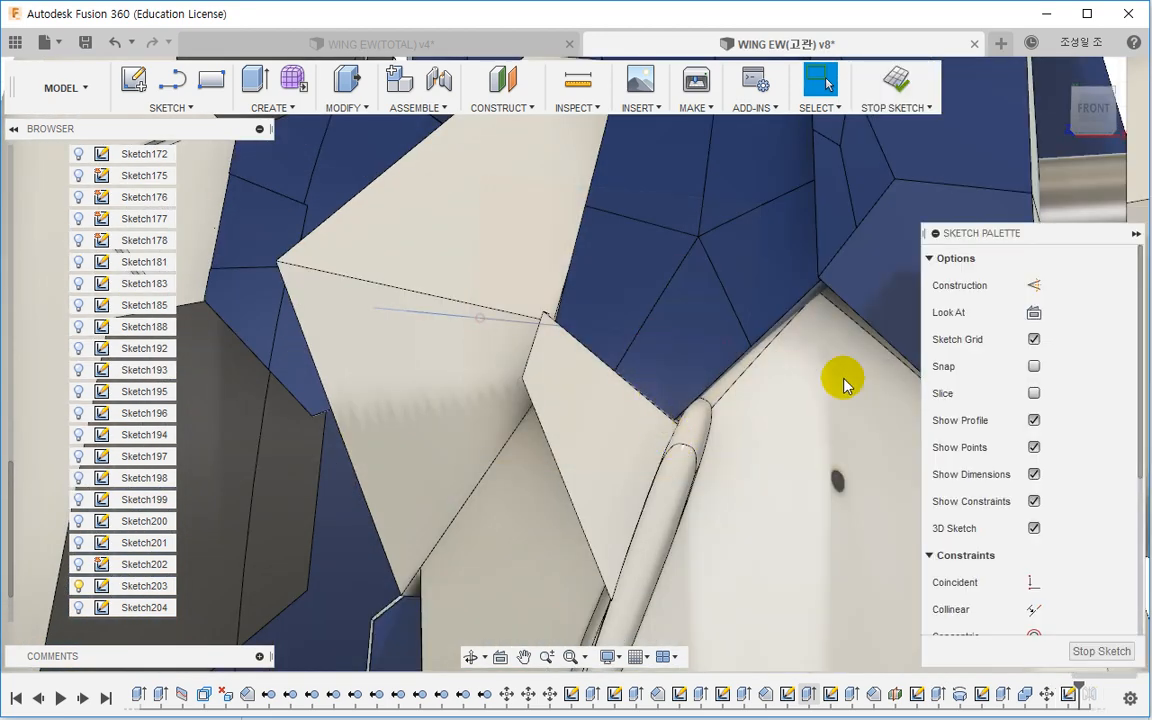
left_click(1033, 394)
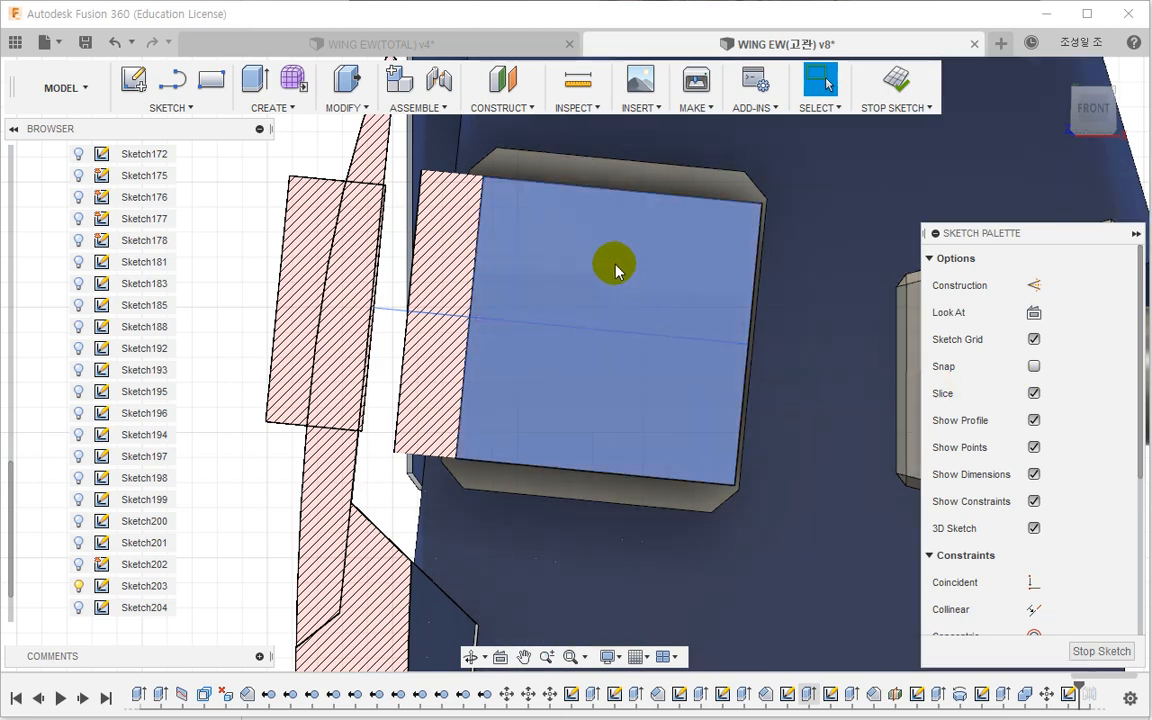
Step: Switch to a wireframe display, project the circular edge hidden behind the bracket leg into the sketch, and return to shaded display
left_click(606, 657)
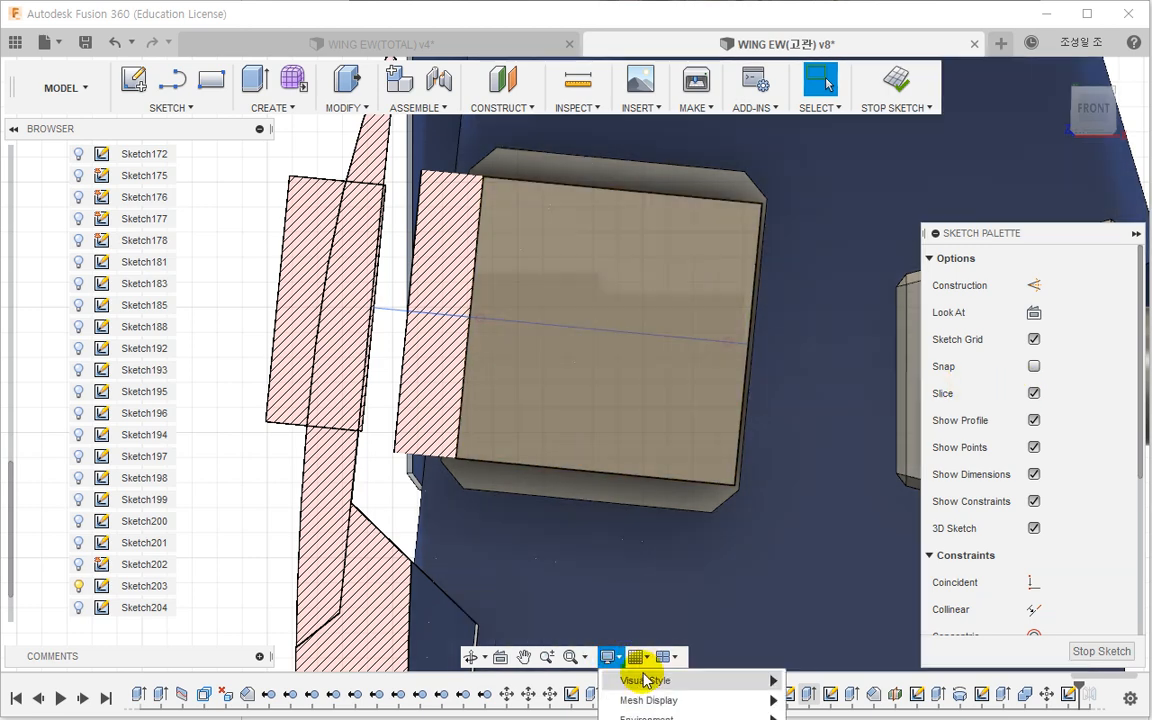
left_click(858, 719)
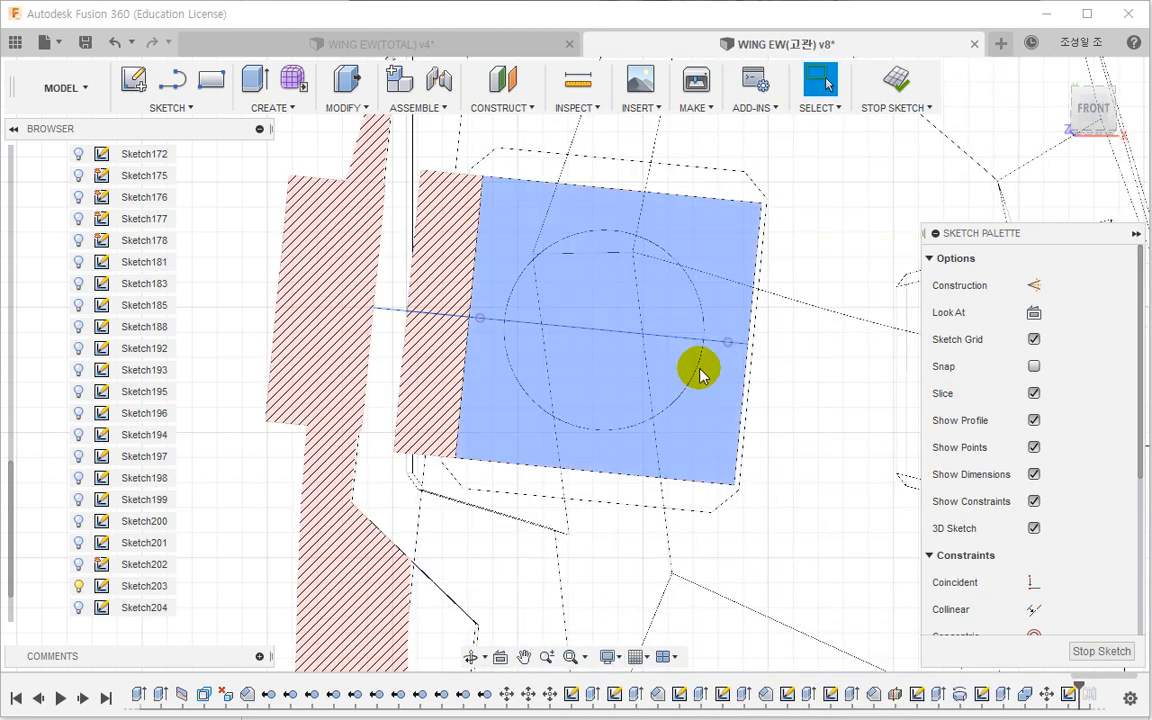
key("p")
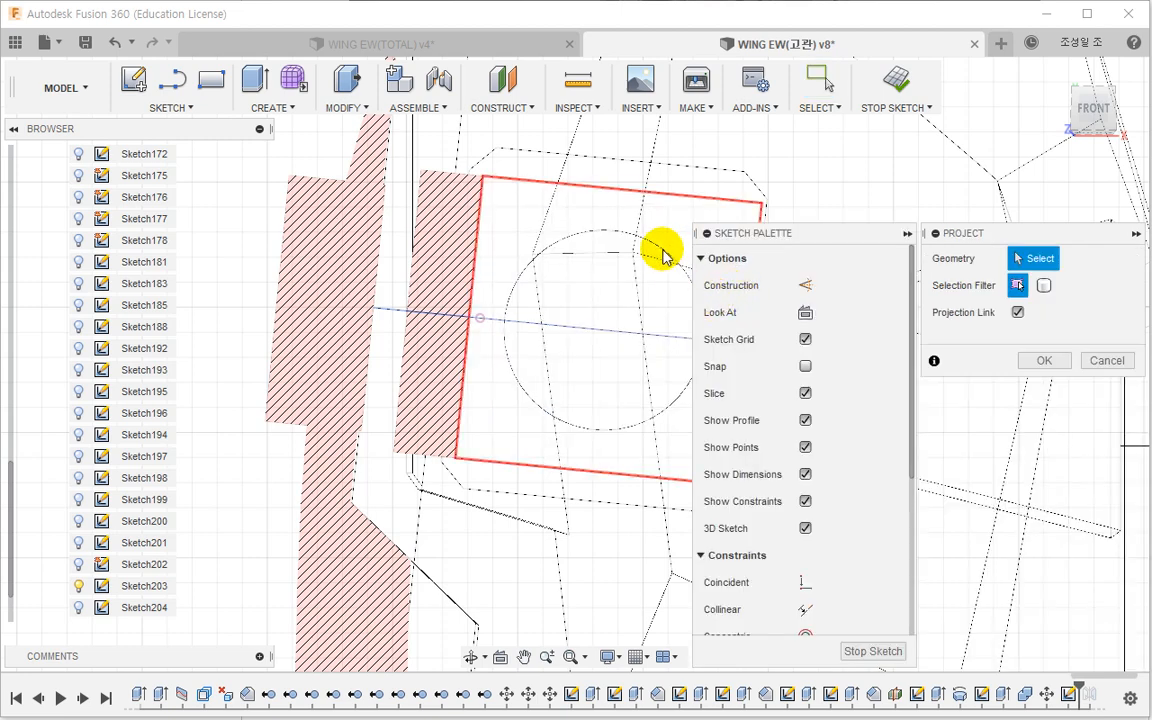
middle_click_drag(663, 255, 470, 323)
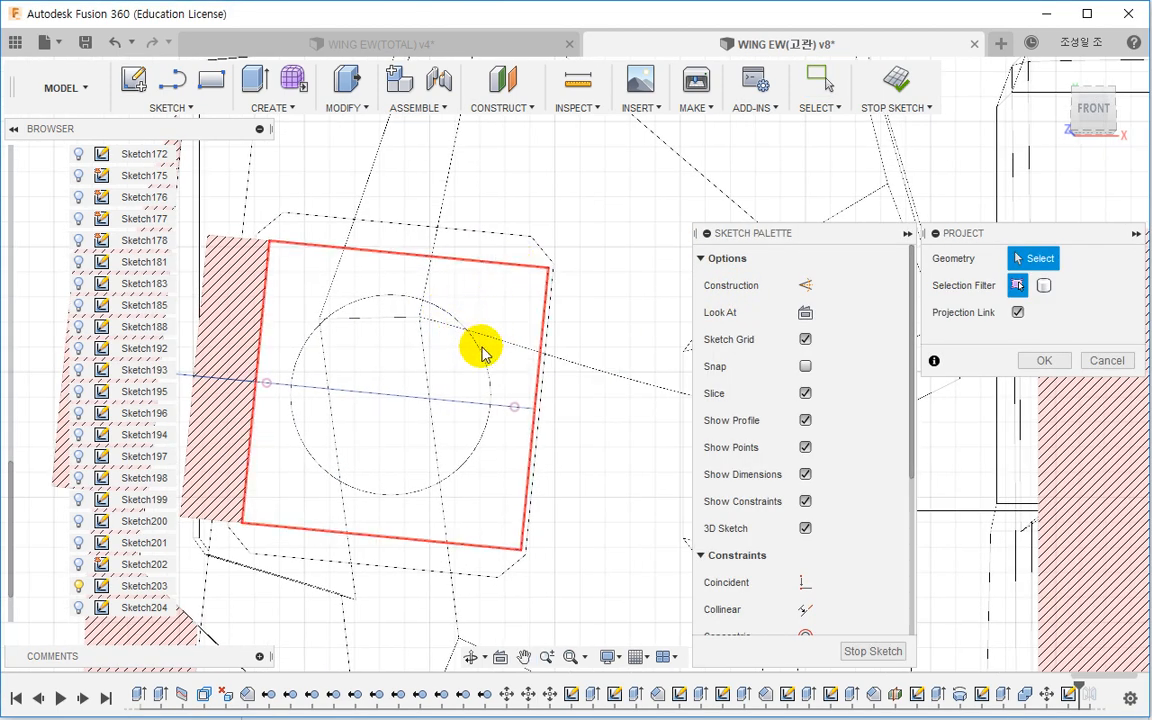
left_click(480, 356)
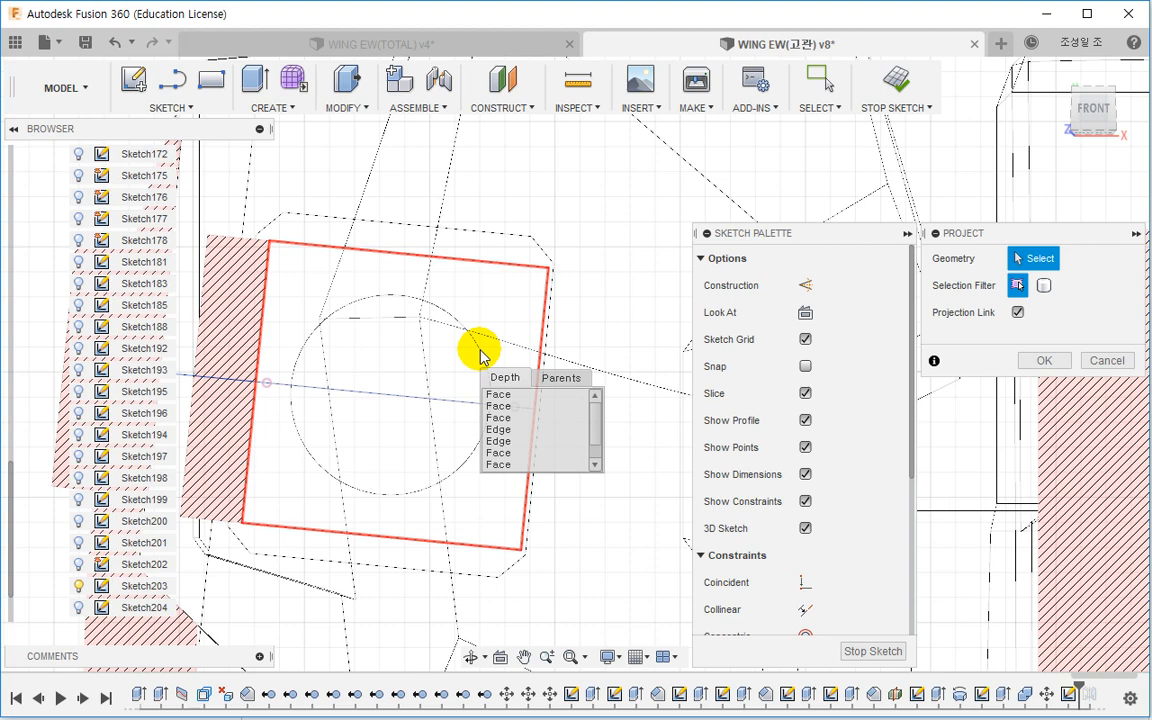
left_click(502, 436)
left_click(1044, 362)
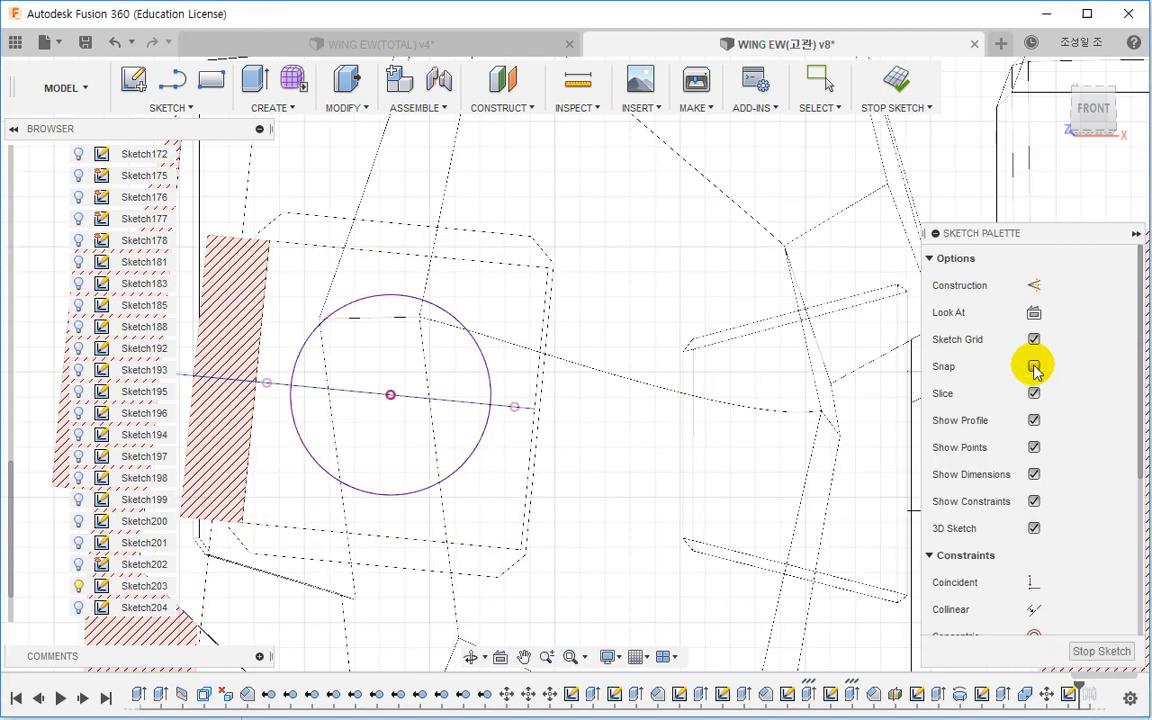
left_click(608, 657)
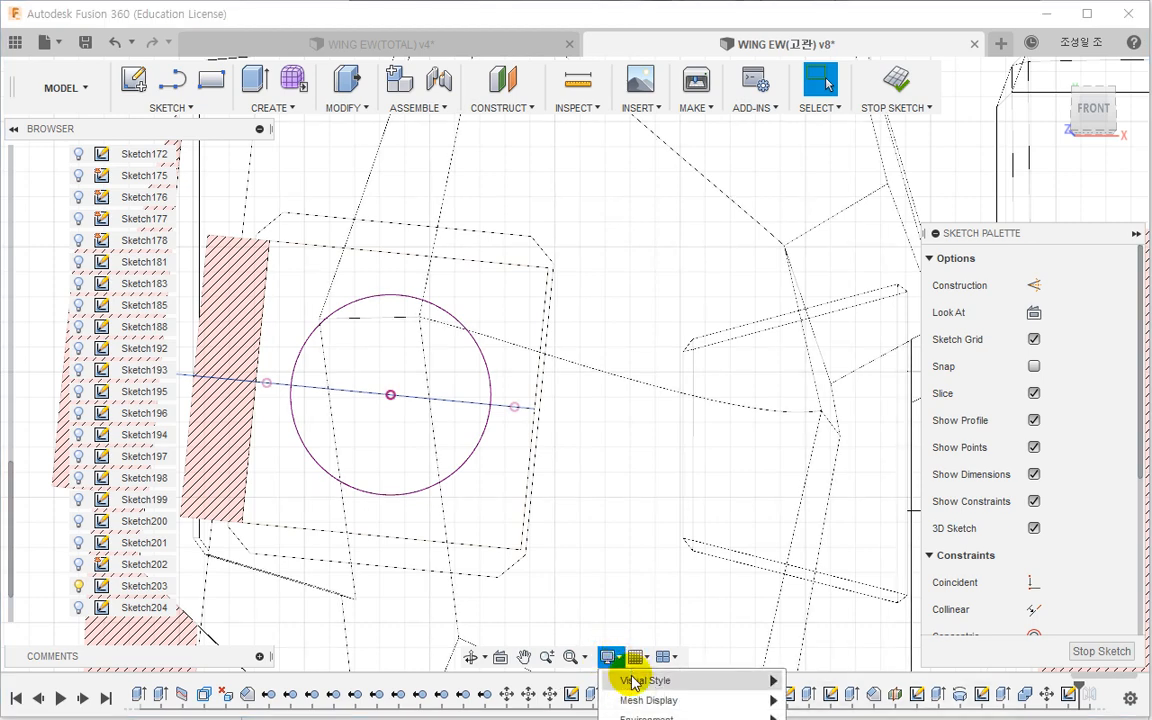
left_click(814, 716)
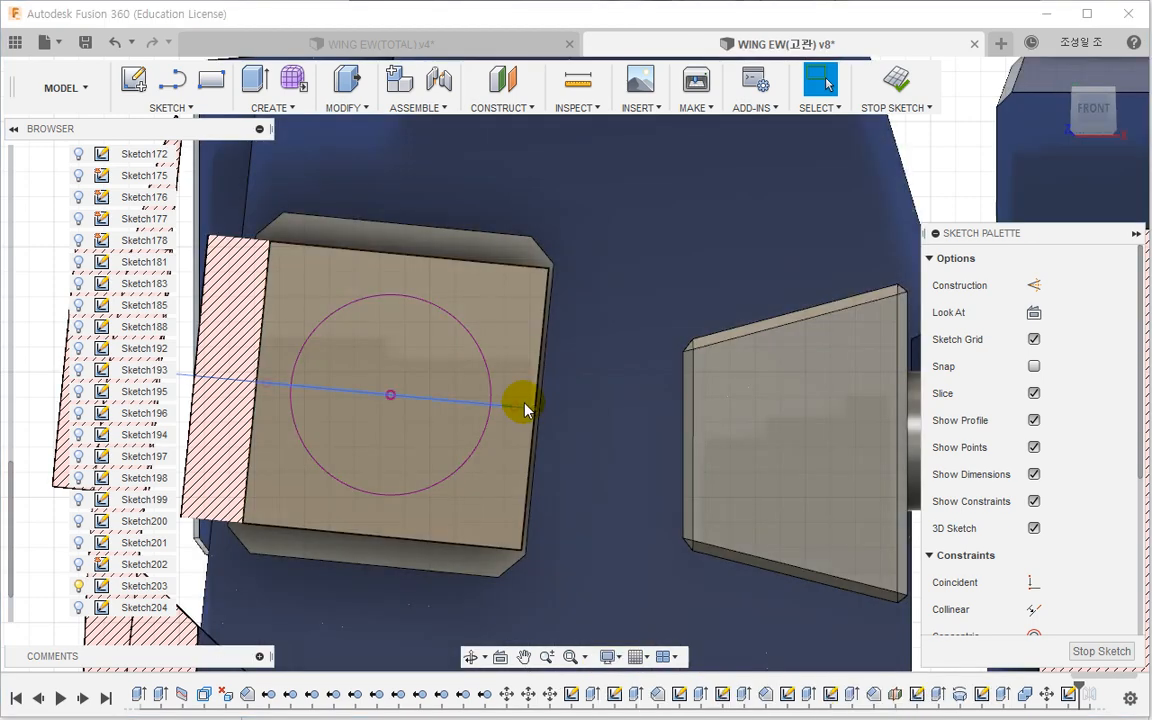
Step: Set up an extrusion of the projected circle by -5.806 mm into the socket block with the New Body operation
mouse_move(525, 408)
middle_mouse_down("shift")
mouse_move(538, 440)
mouse_move(523, 459)
middle_mouse_up("shift")
left_click(257, 85)
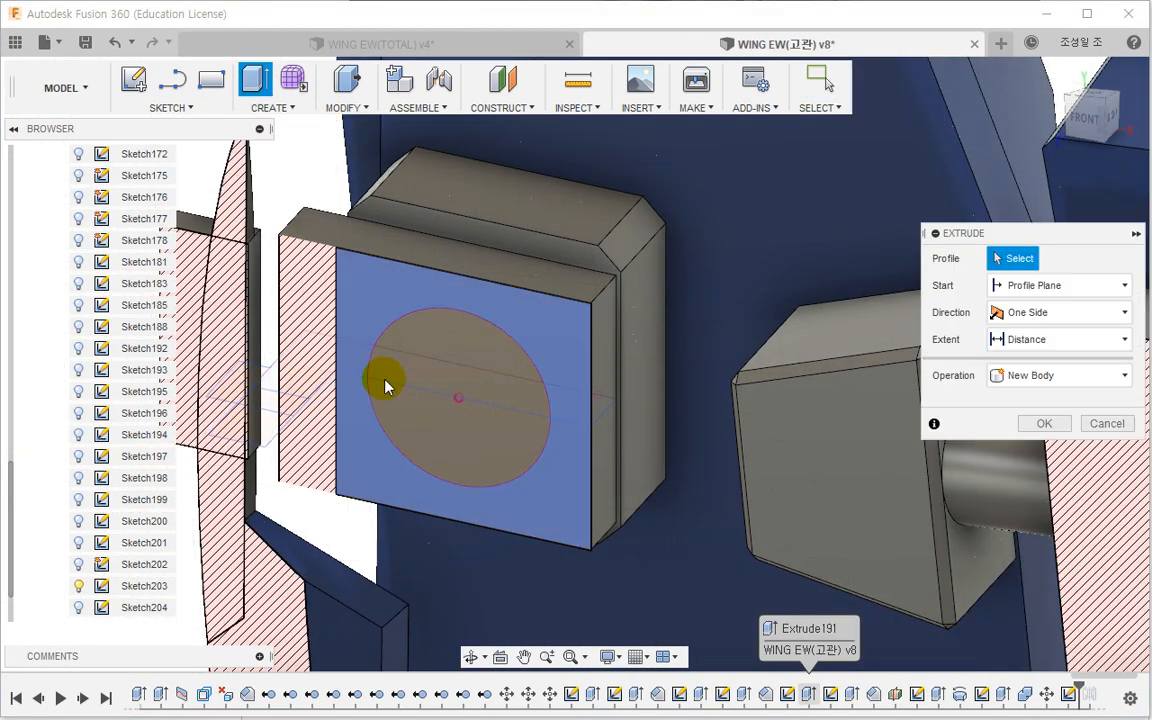
left_click(417, 360)
middle_click_drag(432, 390, 442, 414, "shift")
left_click_drag(448, 402, 519, 321)
middle_click_drag(519, 321, 527, 345, "shift")
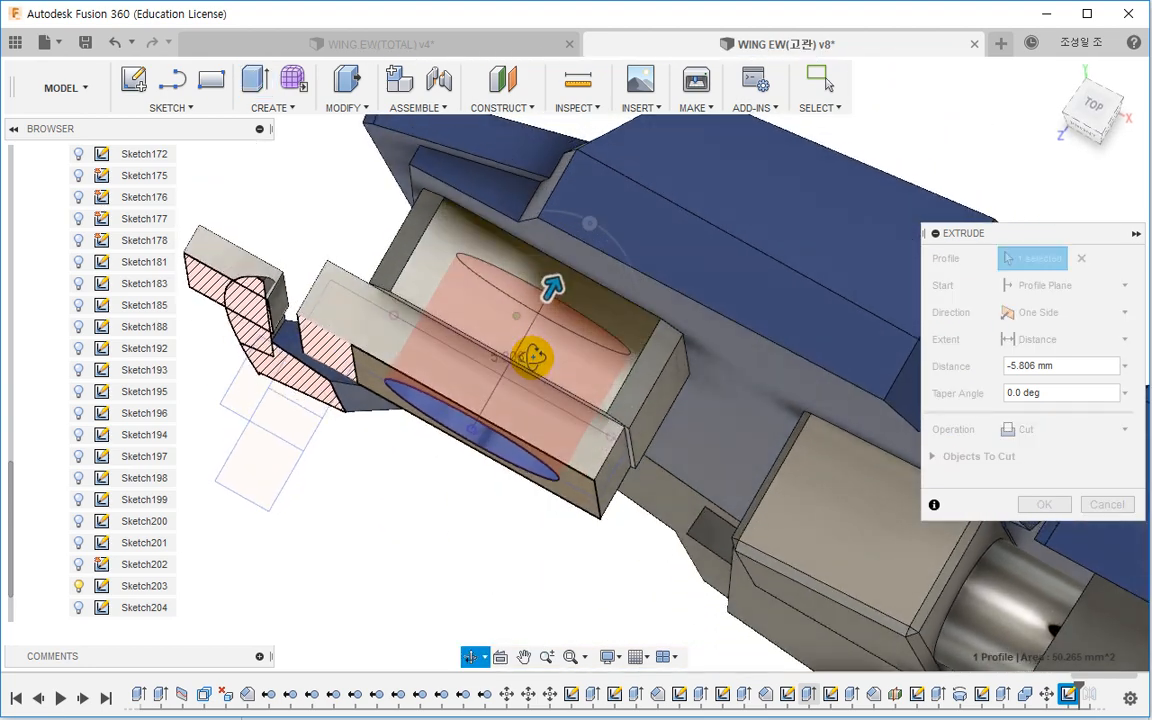
left_click(1027, 429)
left_click(1027, 522)
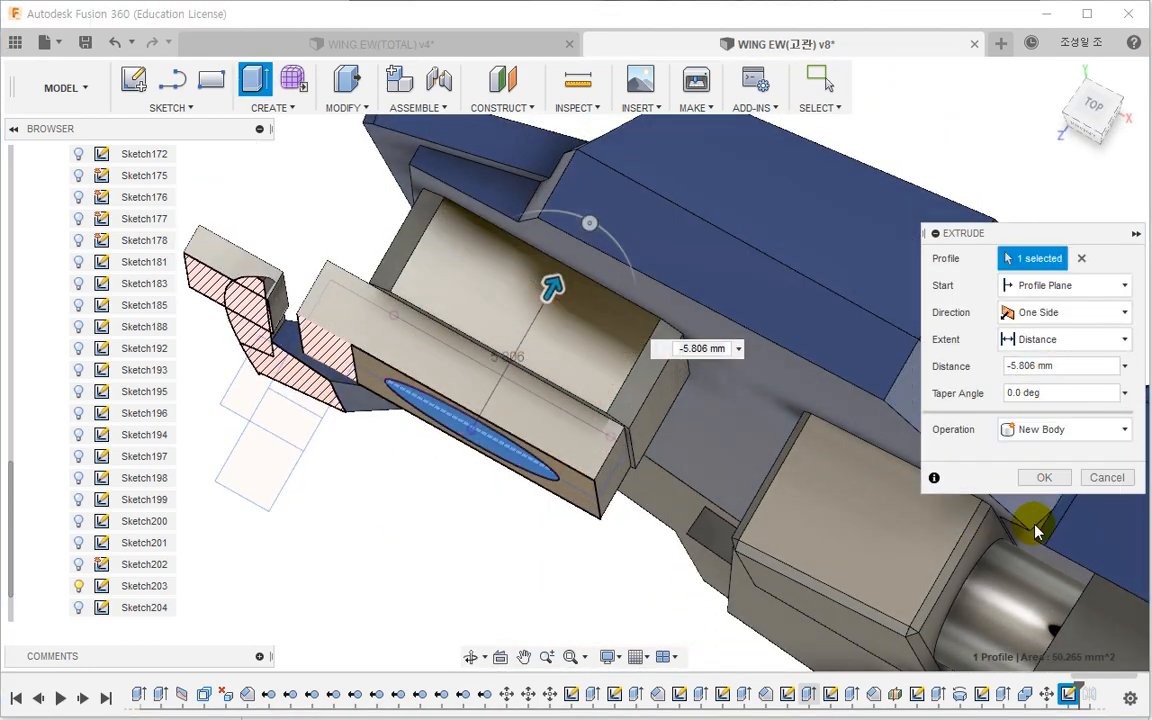
Step: Make the circle's extrusion two-sided, extend it slightly beyond the bracket leg's inner face, and finish it
mouse_move(704, 458)
middle_mouse_down("shift")
mouse_move(635, 330)
mouse_move(648, 352)
middle_mouse_up("shift")
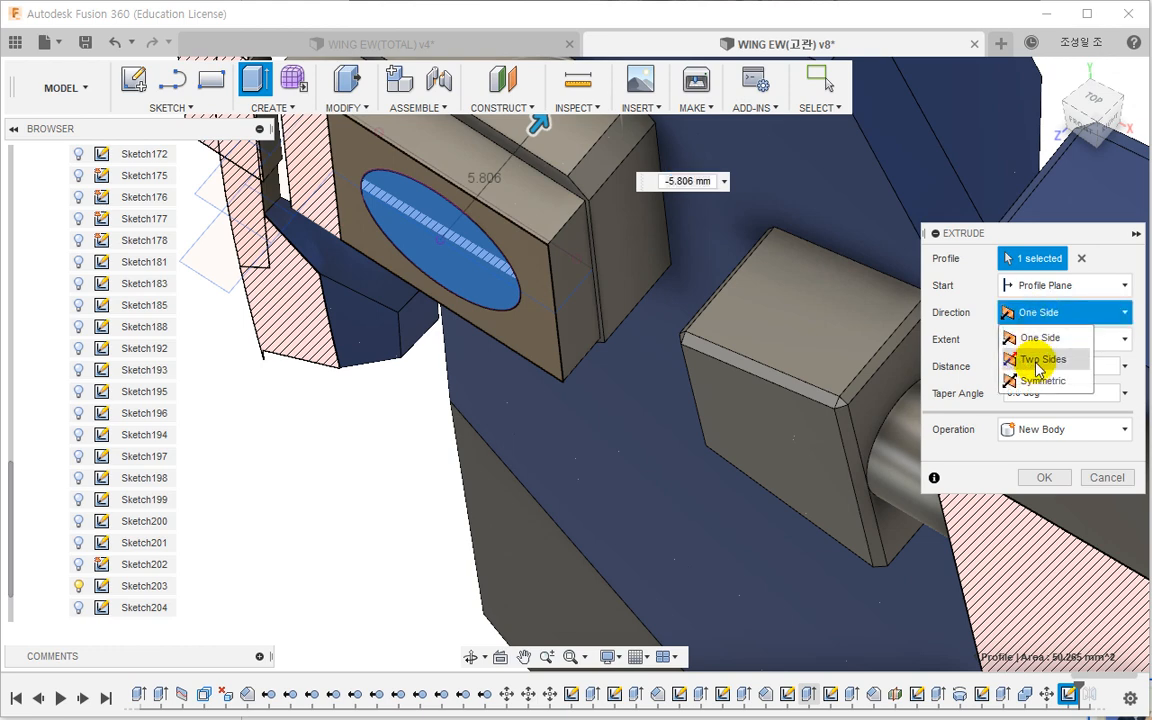
left_click(1040, 359)
left_click_drag(463, 255, 447, 233)
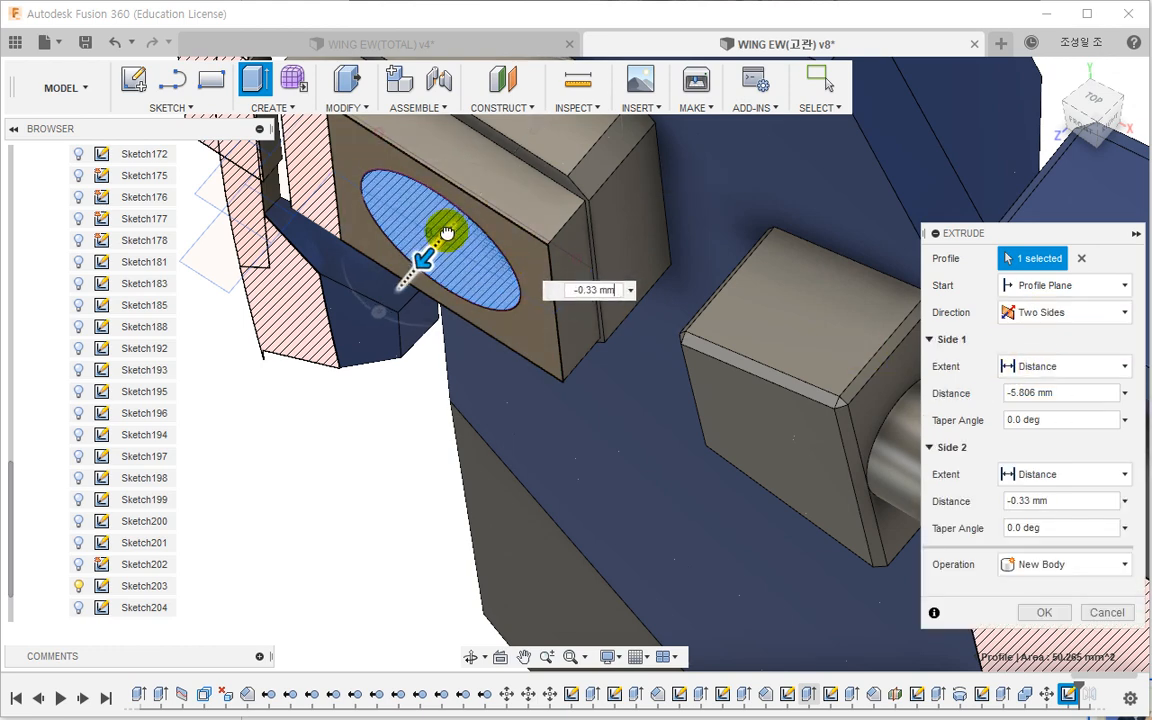
left_click(1030, 607)
Step: Combine the L-shaped bracket with the new cylindrical pin body using the Join operation
middle_click_drag(938, 584, 473, 417)
left_click(346, 109)
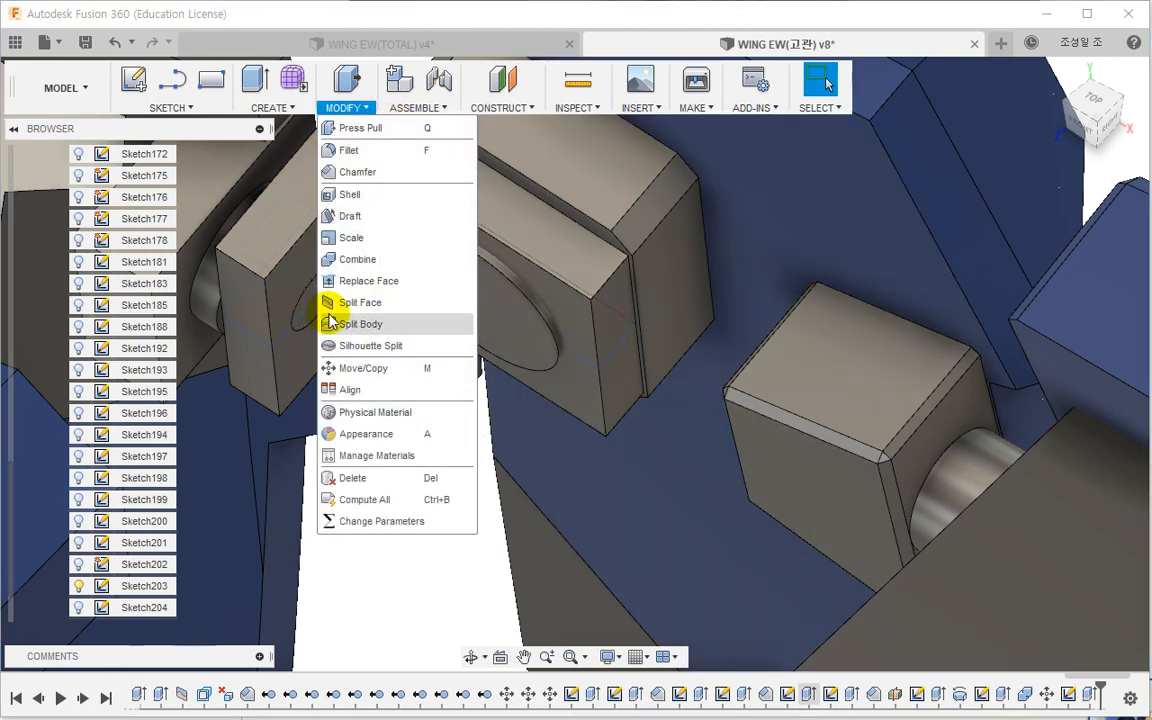
left_click(345, 259)
left_click(503, 318)
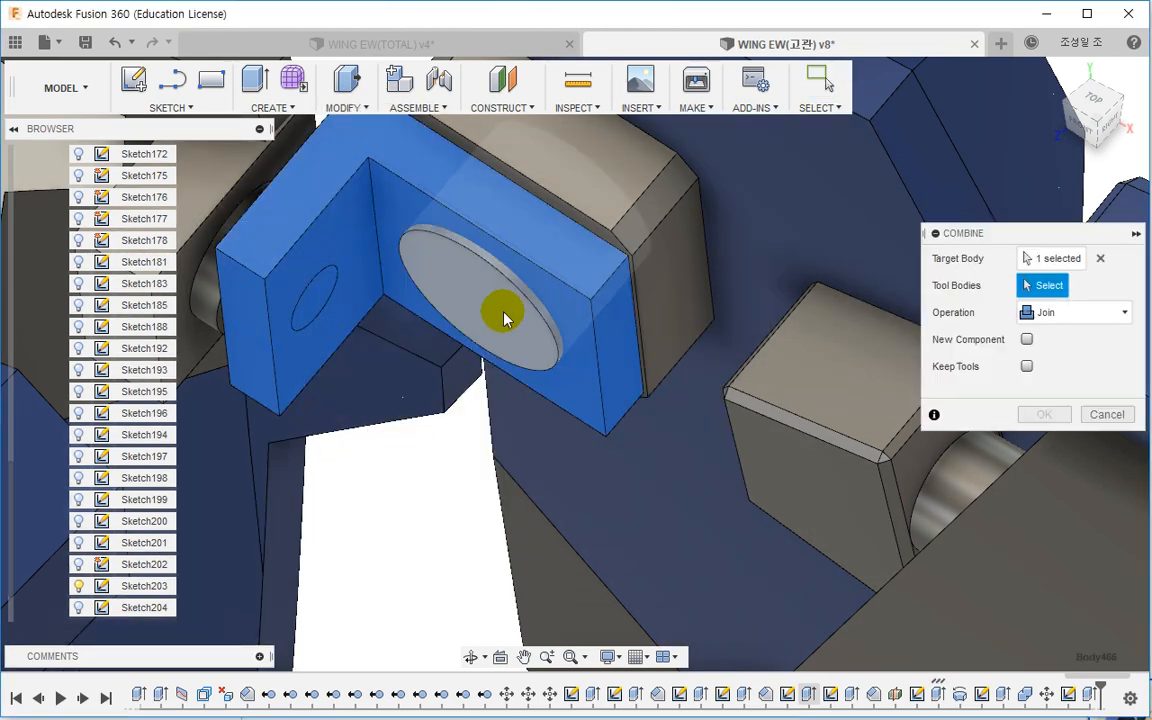
left_click(905, 442)
left_click(1043, 413)
Step: Rotate the bracket, its adjoining block and the neighbouring wing bodies, six bodies in all, by -7.8 deg about Z at the pin
middle_click_drag(951, 450, 590, 415, "shift")
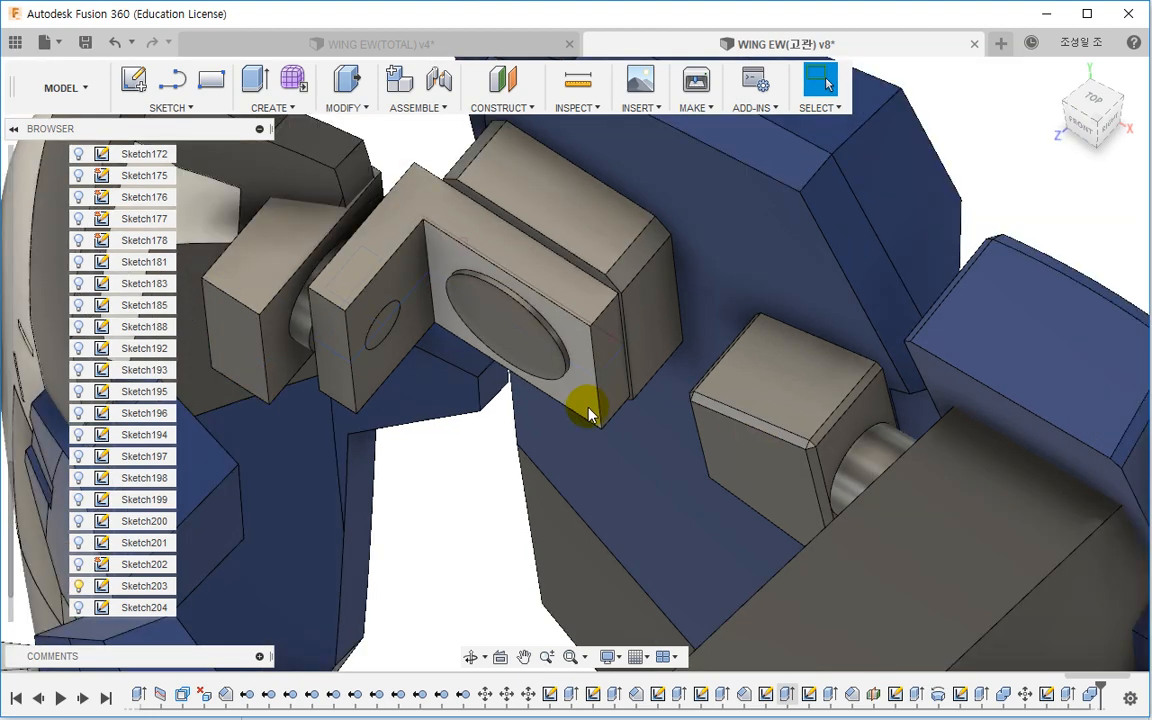
left_click(357, 108)
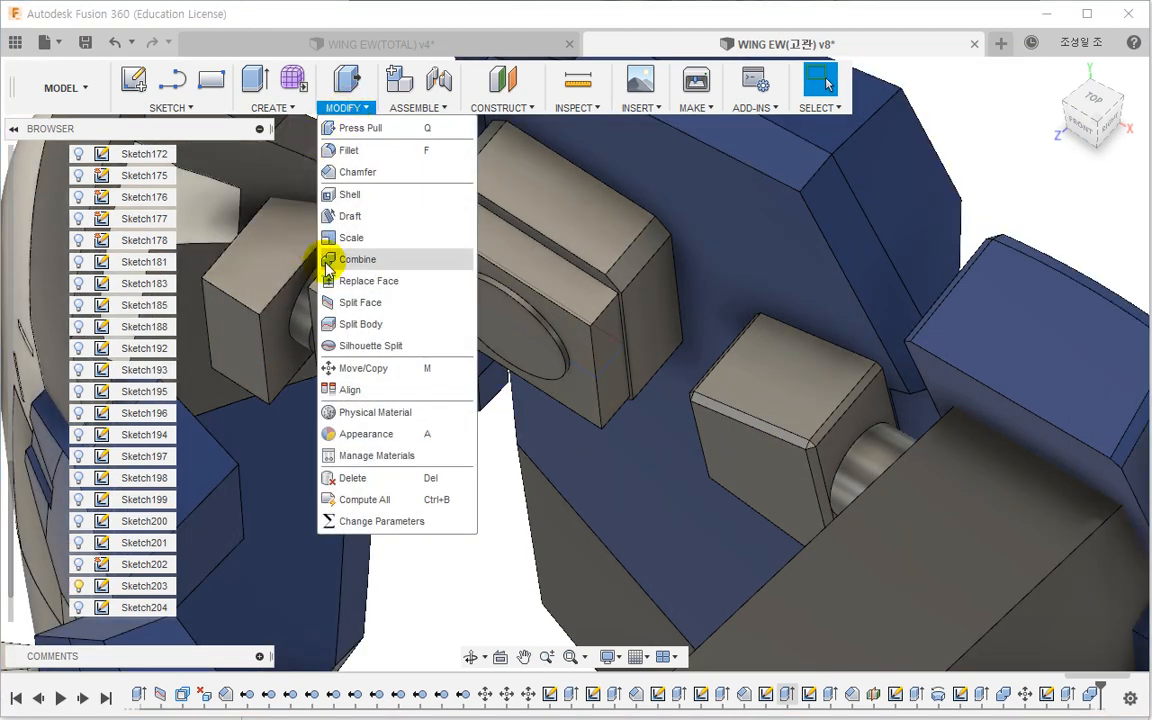
left_click(386, 372)
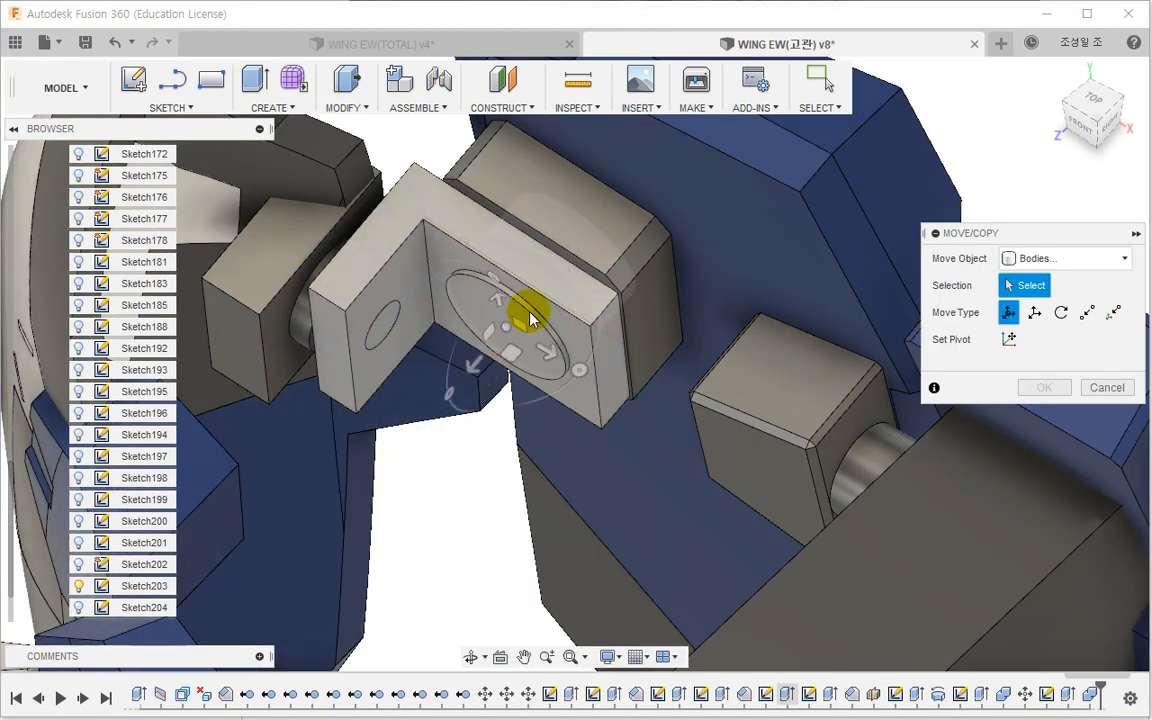
left_click(527, 309)
middle_click_drag(399, 368, 355, 405, "shift")
left_click(306, 355)
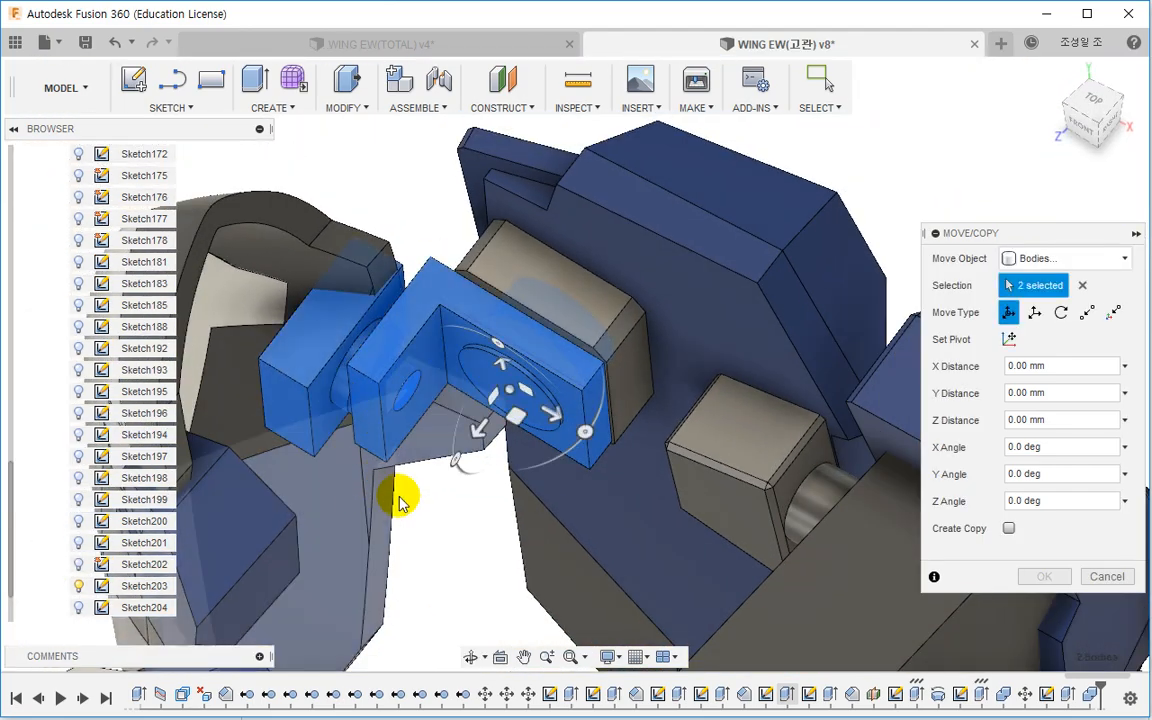
middle_click_drag(398, 496, 352, 411, "shift")
left_click(352, 411)
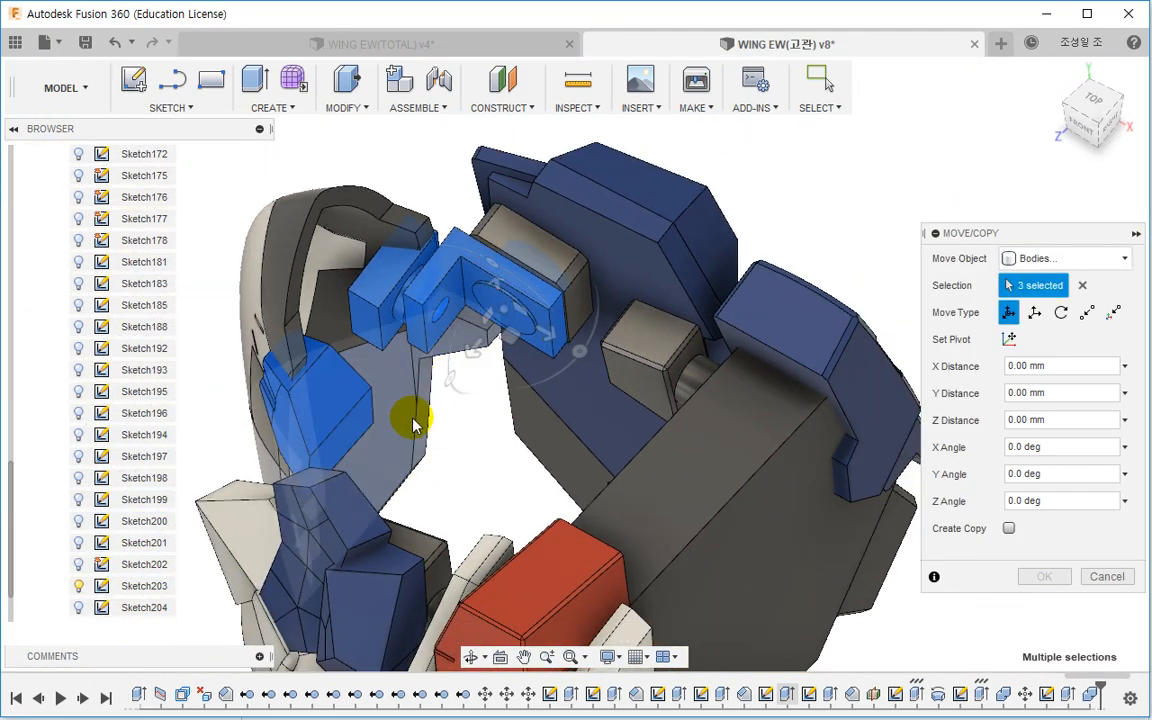
left_click(344, 333)
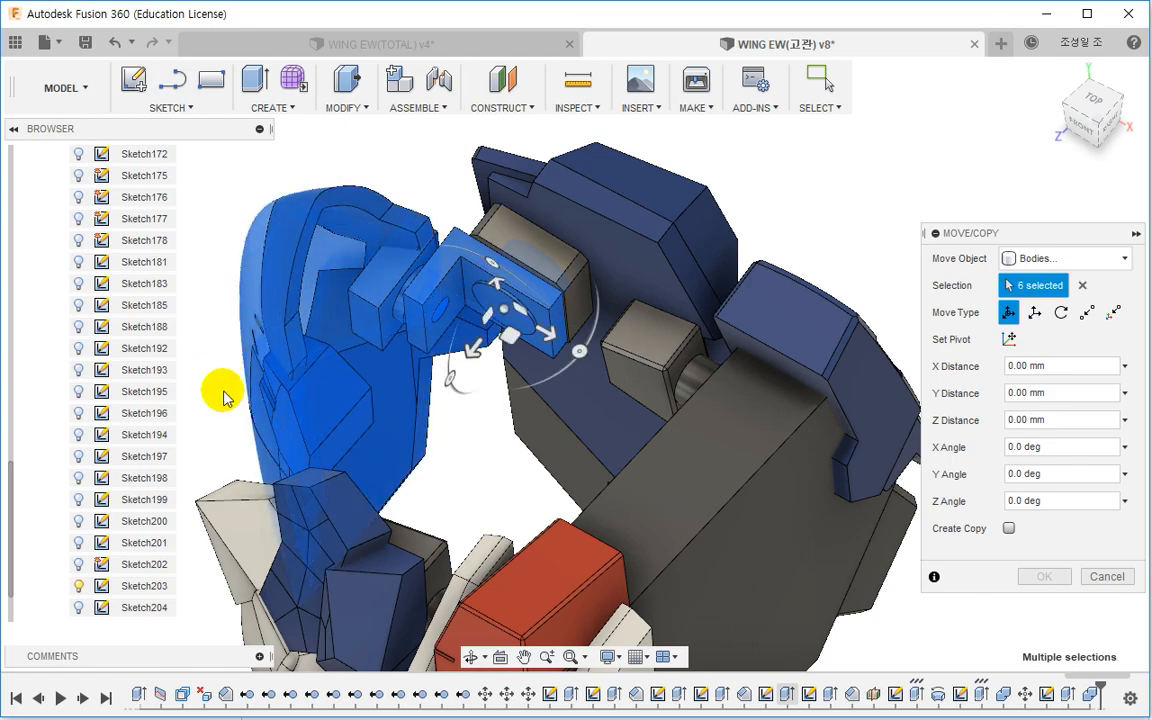
middle_click_drag(224, 397, 321, 334, "shift")
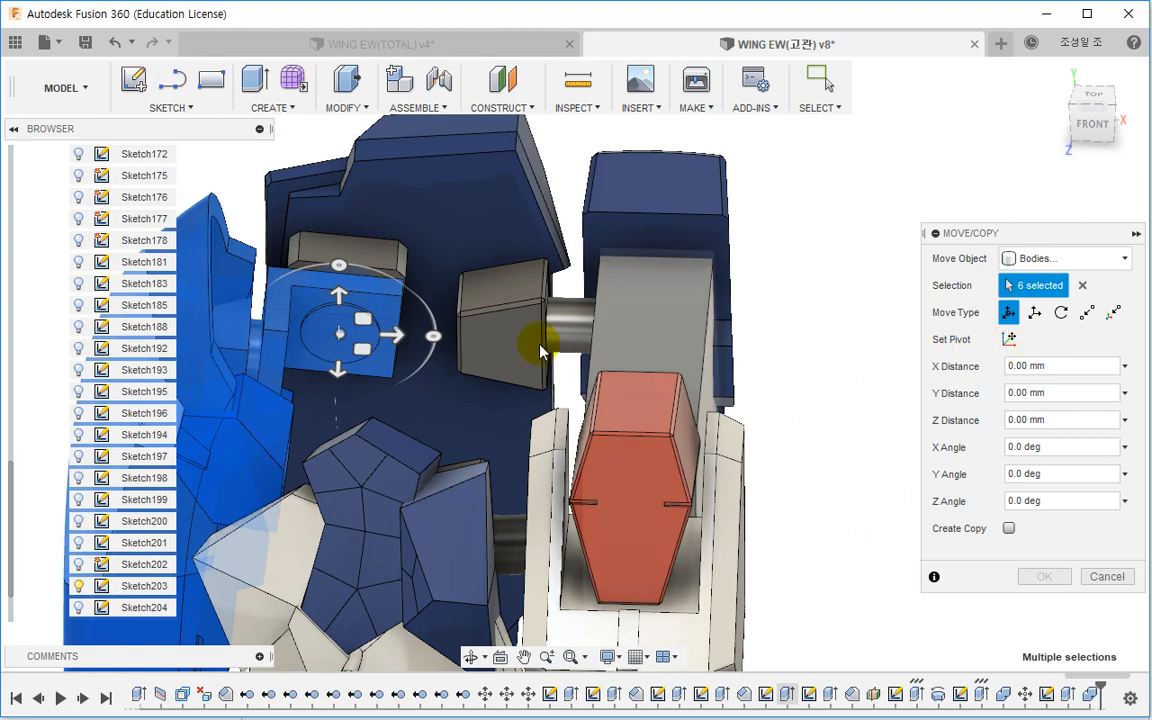
middle_click_drag(540, 350, 345, 266, "shift")
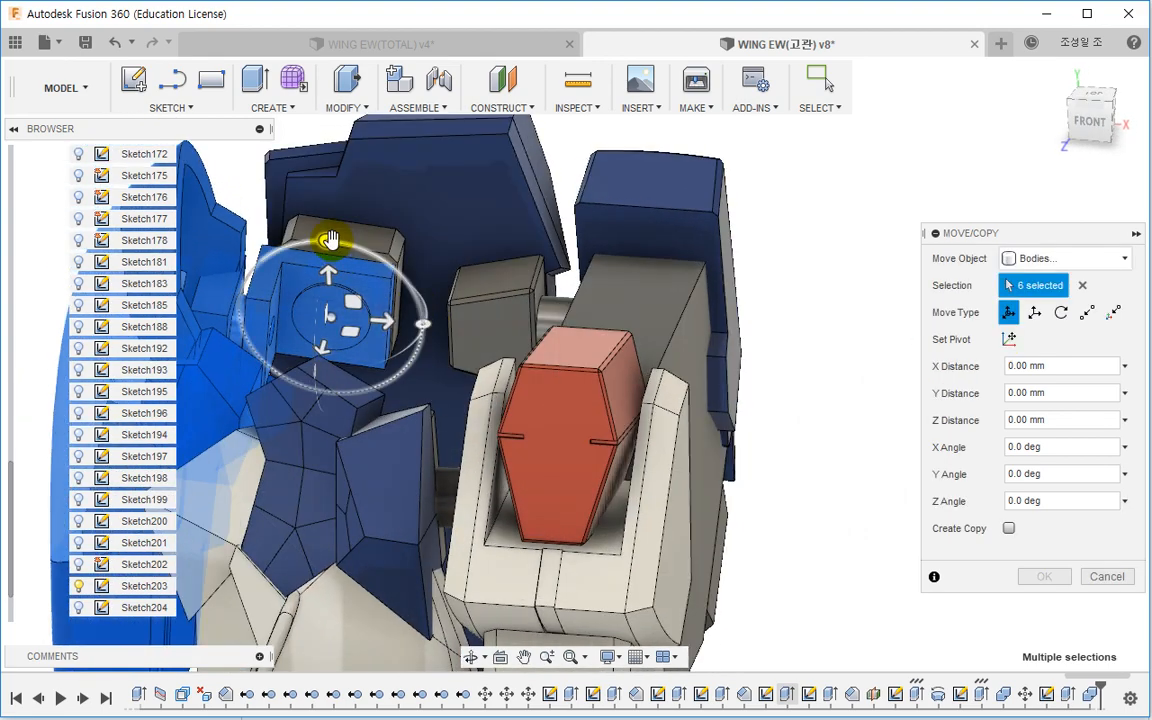
left_click_drag(331, 240, 340, 250)
middle_click_drag(329, 301, 600, 285, "shift")
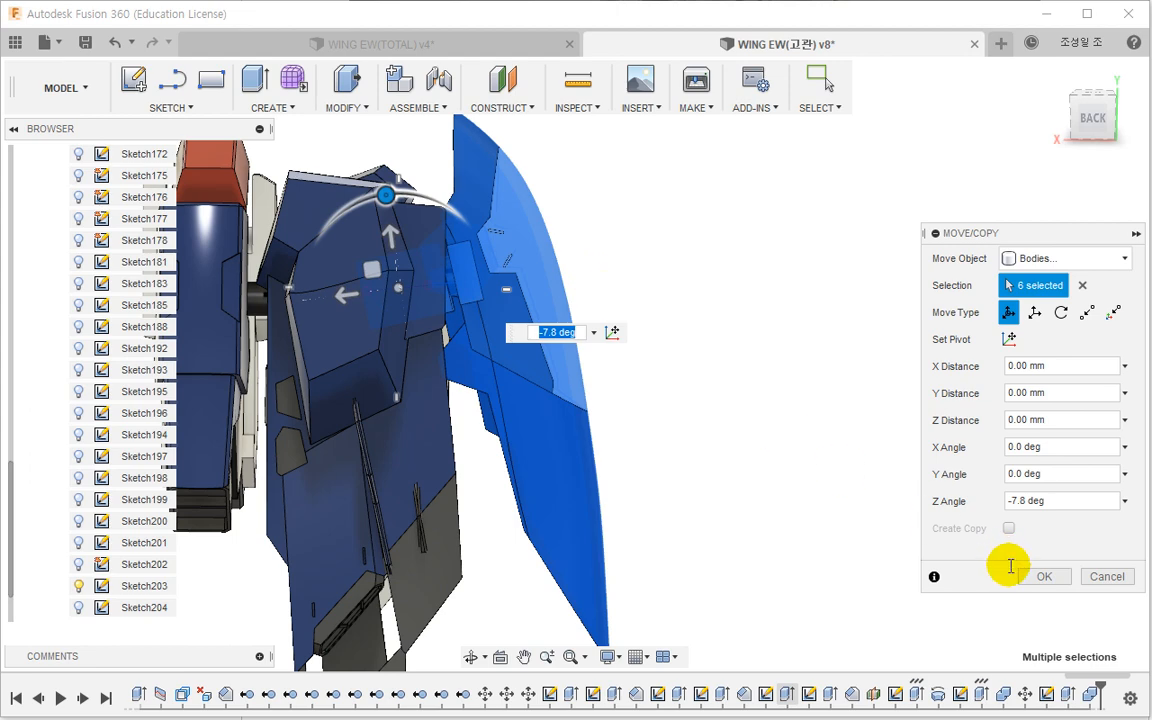
left_click(1040, 578)
Step: Roll the timeline back before the last move and chamfer the edge of the block protruding from the wing shell by about 1.68 and 3.10 mm
middle_click_drag(684, 309, 785, 559, "shift")
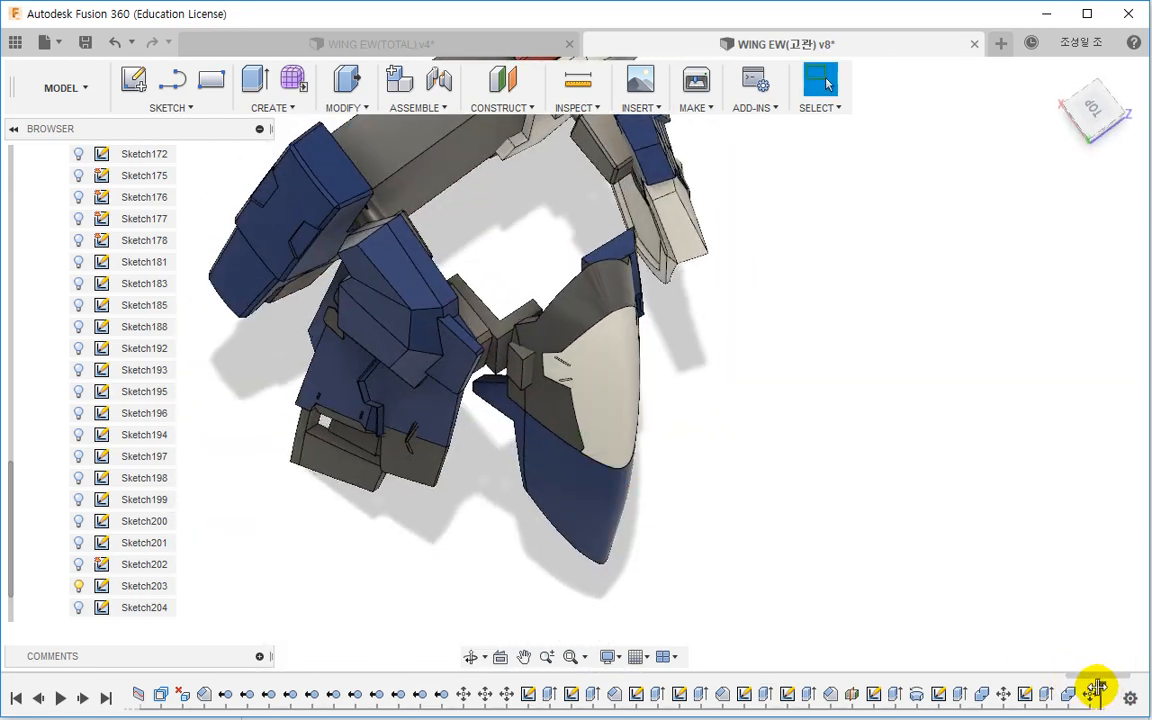
middle_click_drag(625, 424, 715, 437, "shift")
left_click(343, 108)
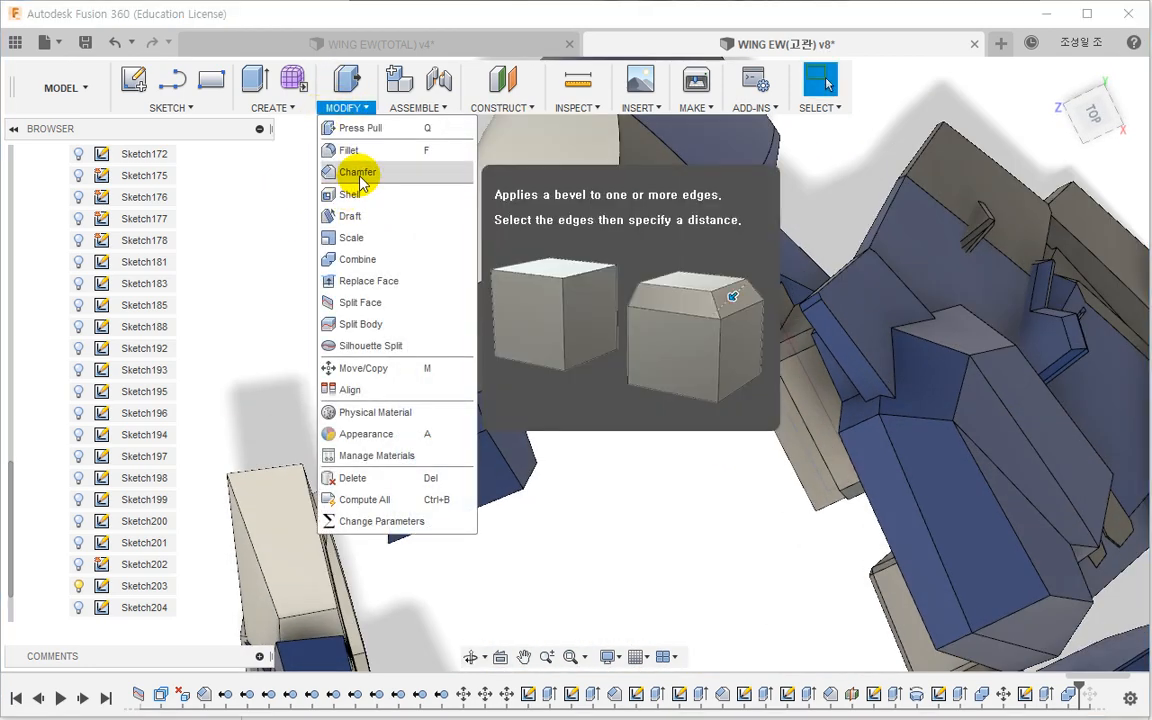
left_click(360, 173)
left_click(1057, 313)
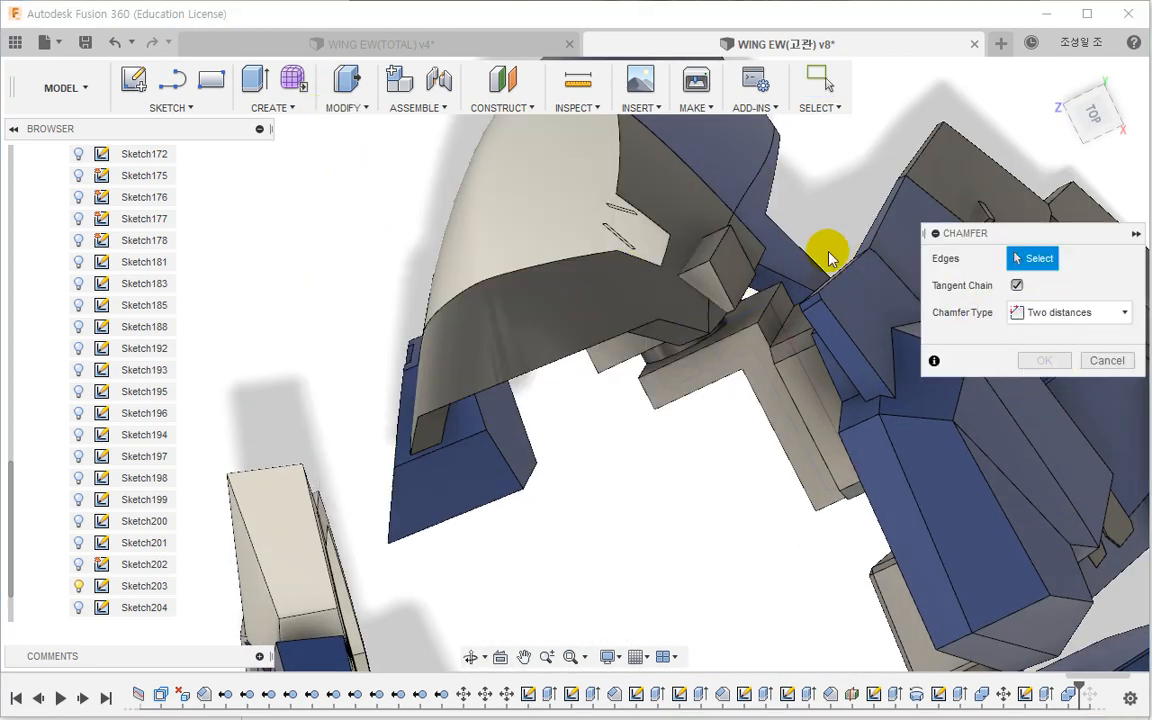
left_click(716, 250)
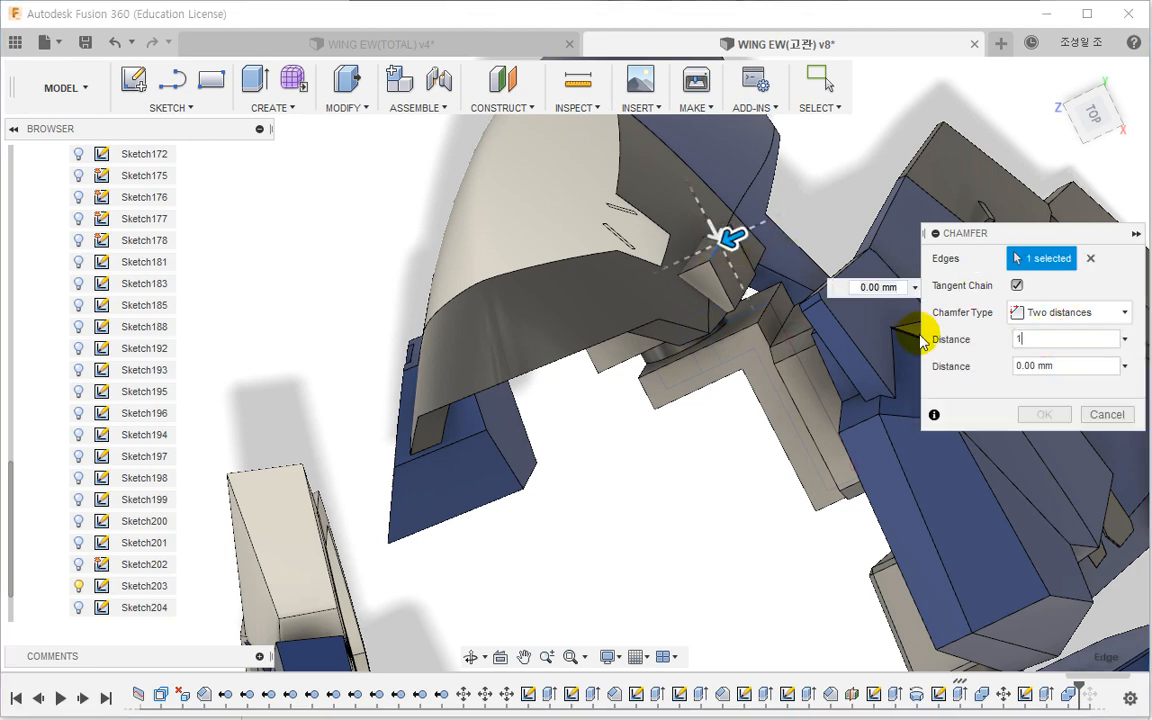
scroll(708, 320, "up", 5)
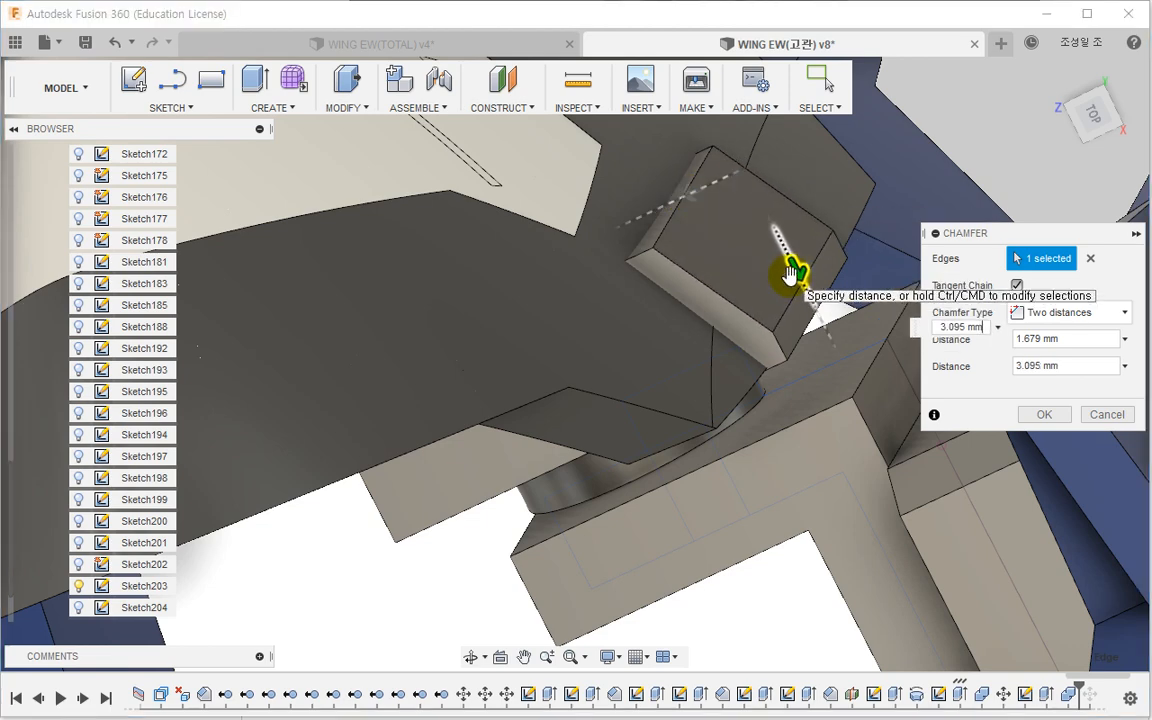
left_click(1040, 415)
Step: Start an equal-distance chamfer on the upper and lower end edges of the wing-side block next to the L-shaped bracket
middle_click_drag(880, 390, 680, 368, "shift")
left_click(343, 108)
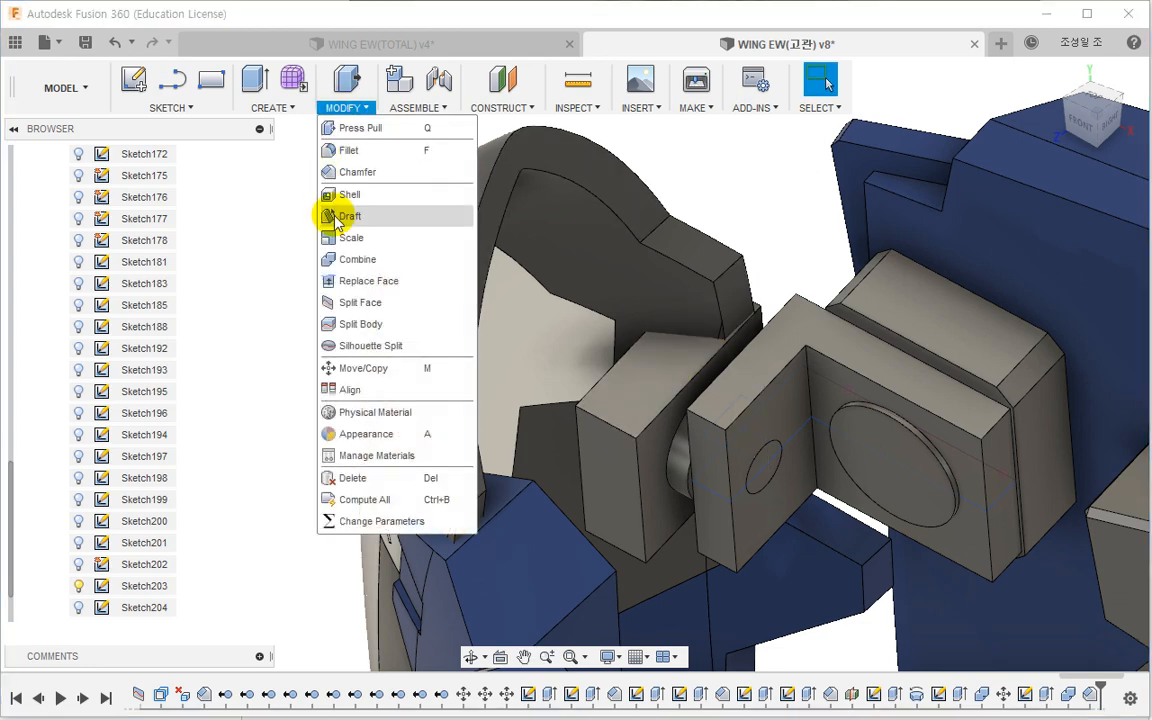
left_click(300, 172)
left_click(602, 420)
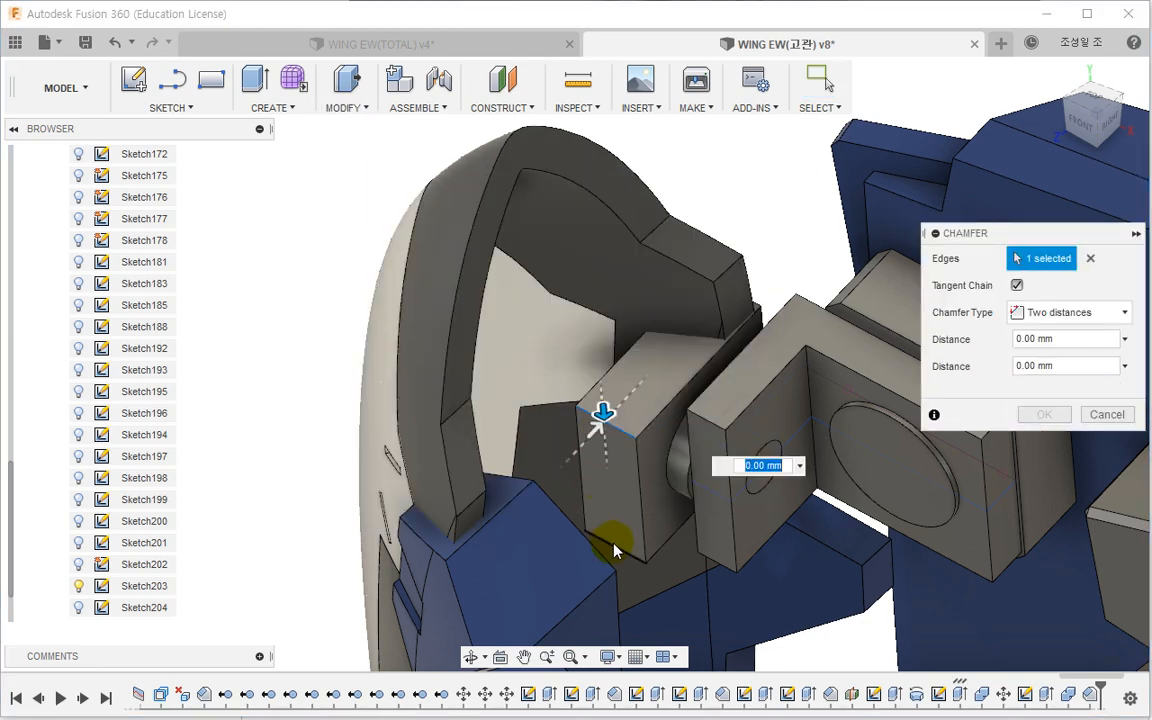
left_click(612, 545)
left_click(1060, 313)
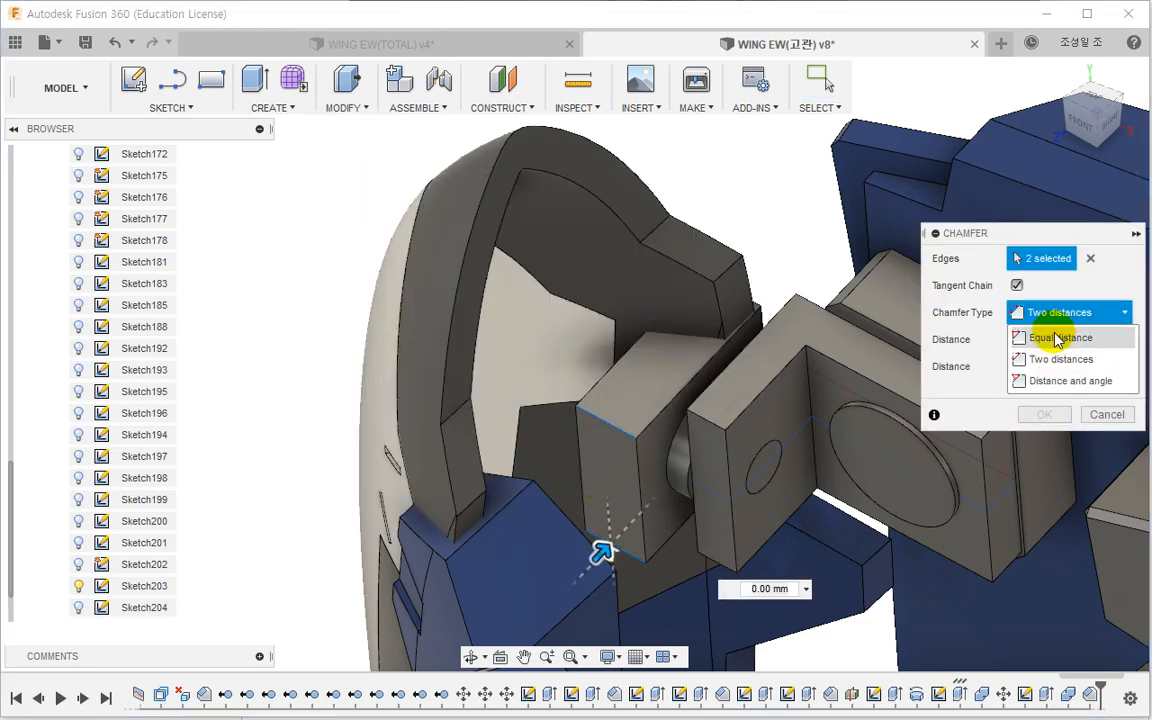
left_click(1058, 339)
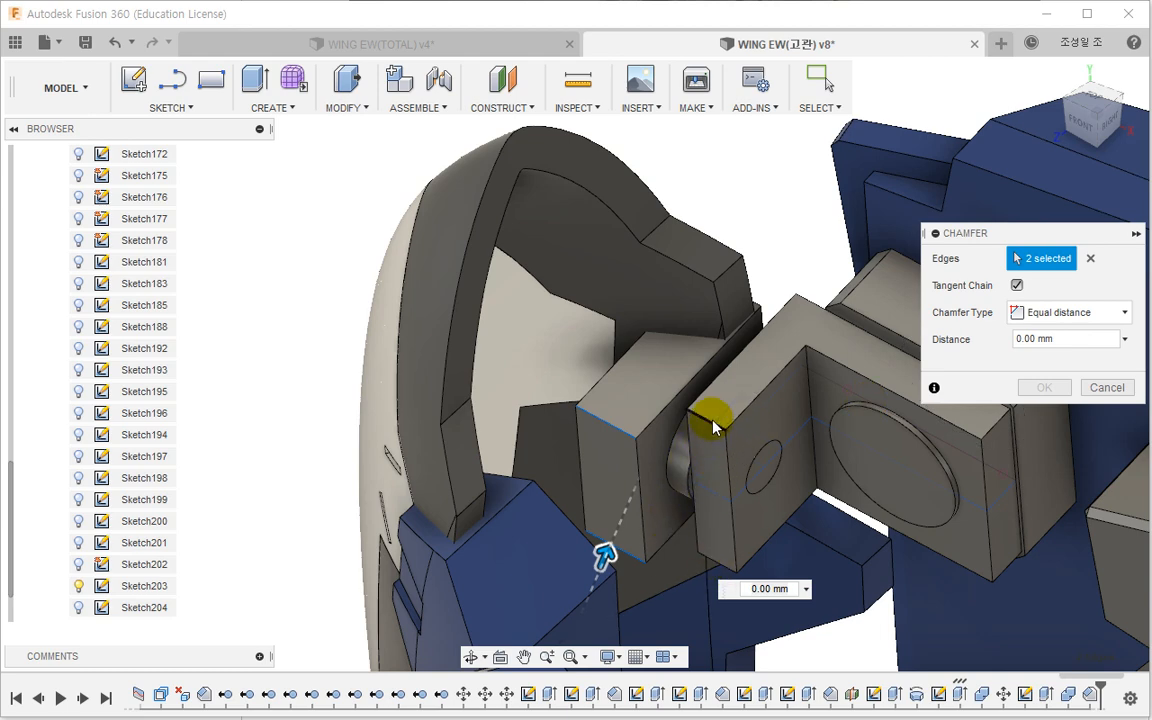
Step: Add the four outer end edges of the L-shaped bracket's two legs to the chamfer and set the distance to 1 mm
middle_click_drag(980, 473, 869, 478)
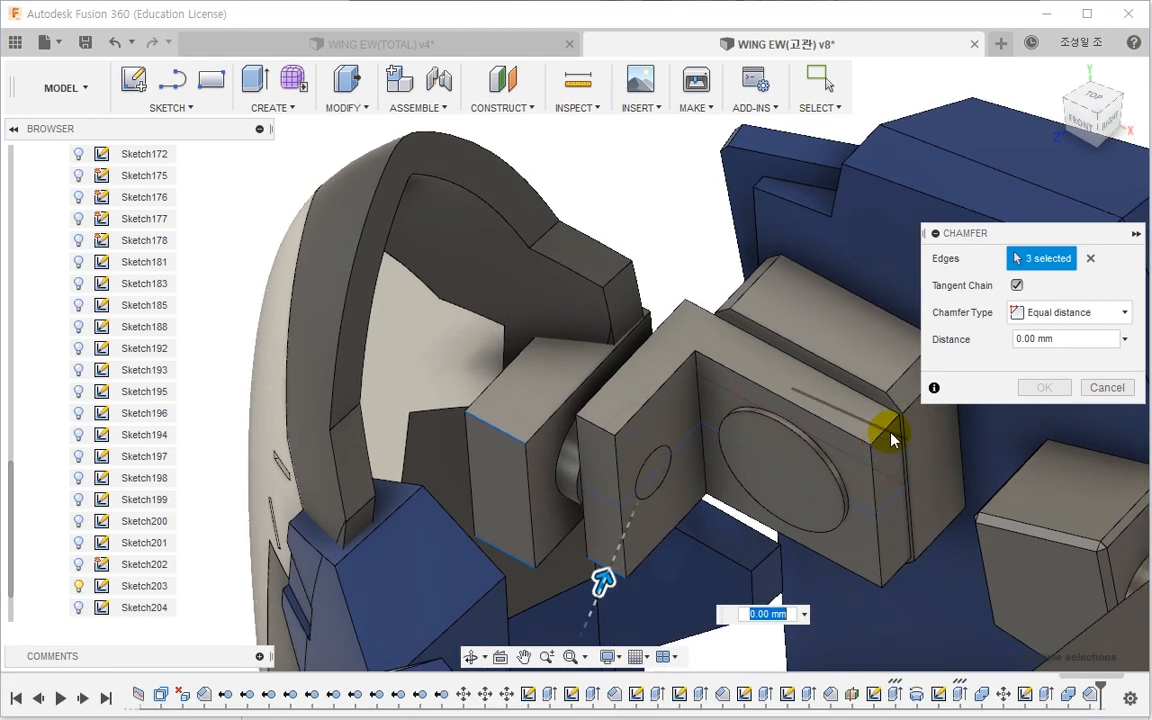
left_click(887, 553)
left_click(980, 522)
type("1")
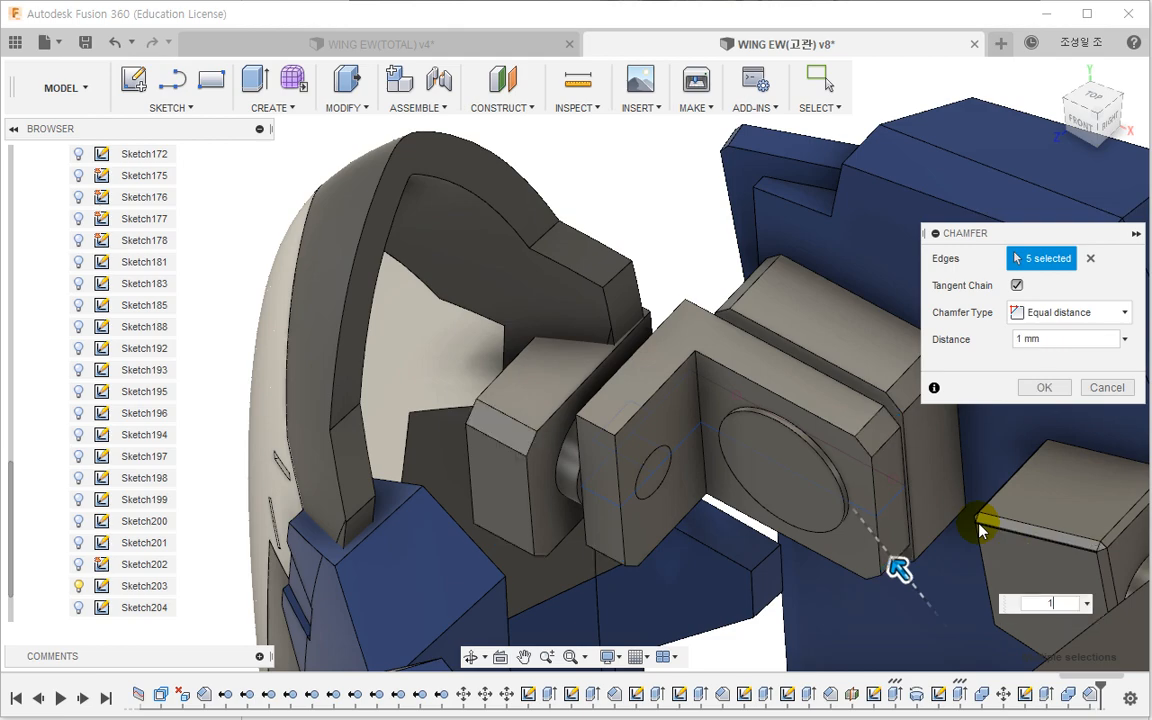
left_click(600, 437)
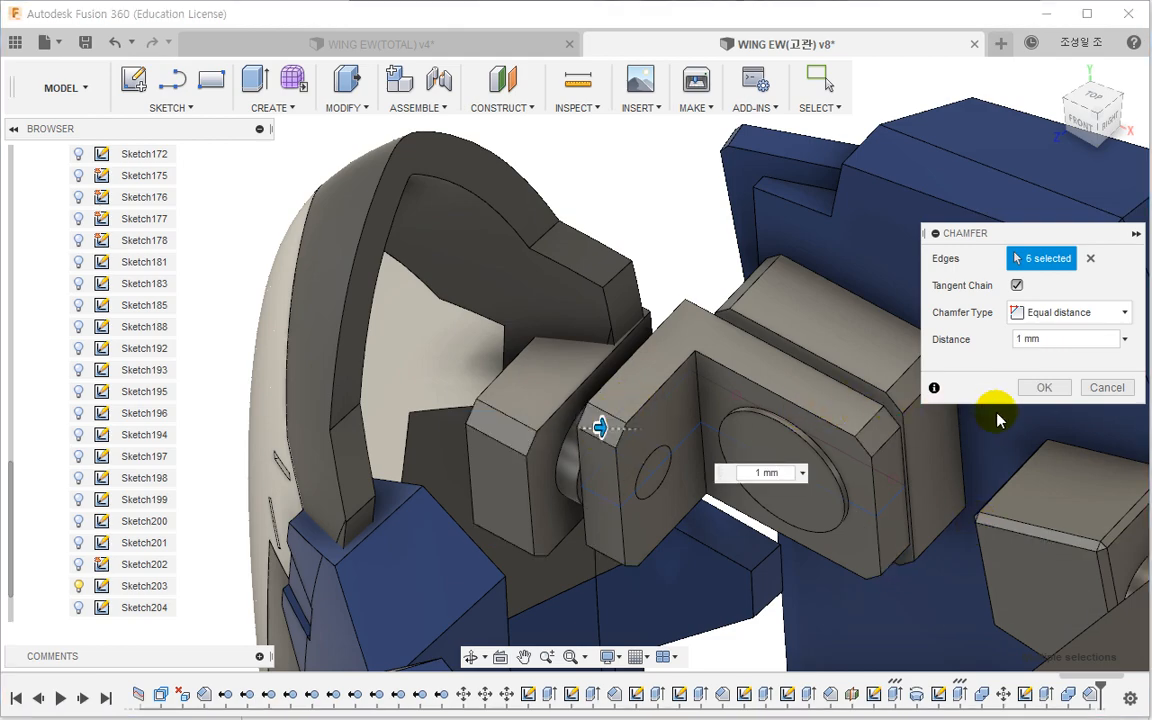
left_click(1035, 389)
Step: Delete the move feature that follows the new chamfers in the timeline
middle_click_drag(1023, 399, 987, 662, "shift")
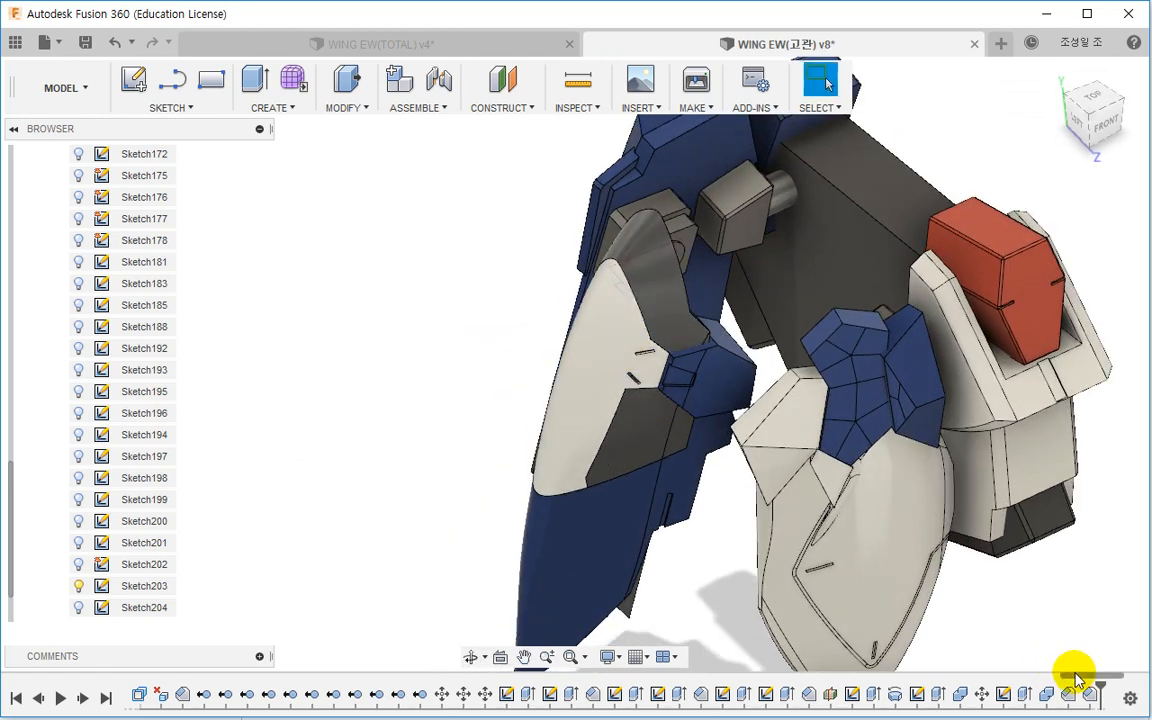
left_click_drag(1076, 680, 1141, 678)
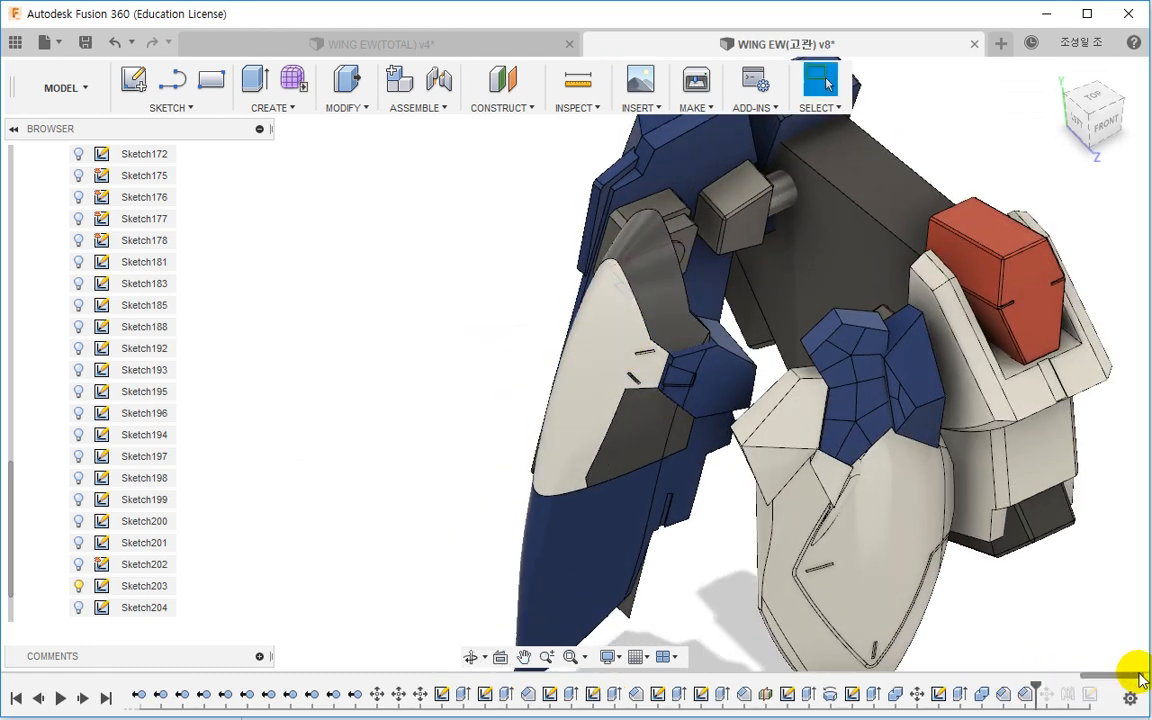
double_click(1043, 688)
middle_click_drag(900, 560, 797, 548, "shift")
right_click(1047, 694)
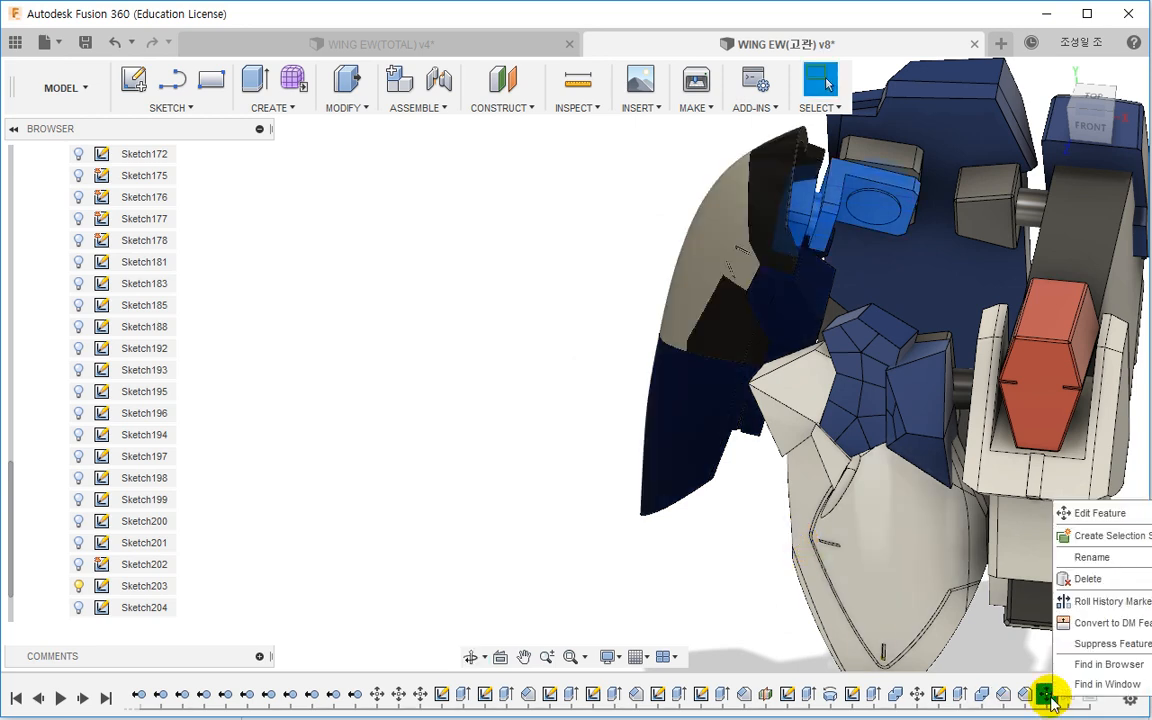
left_click(1082, 600)
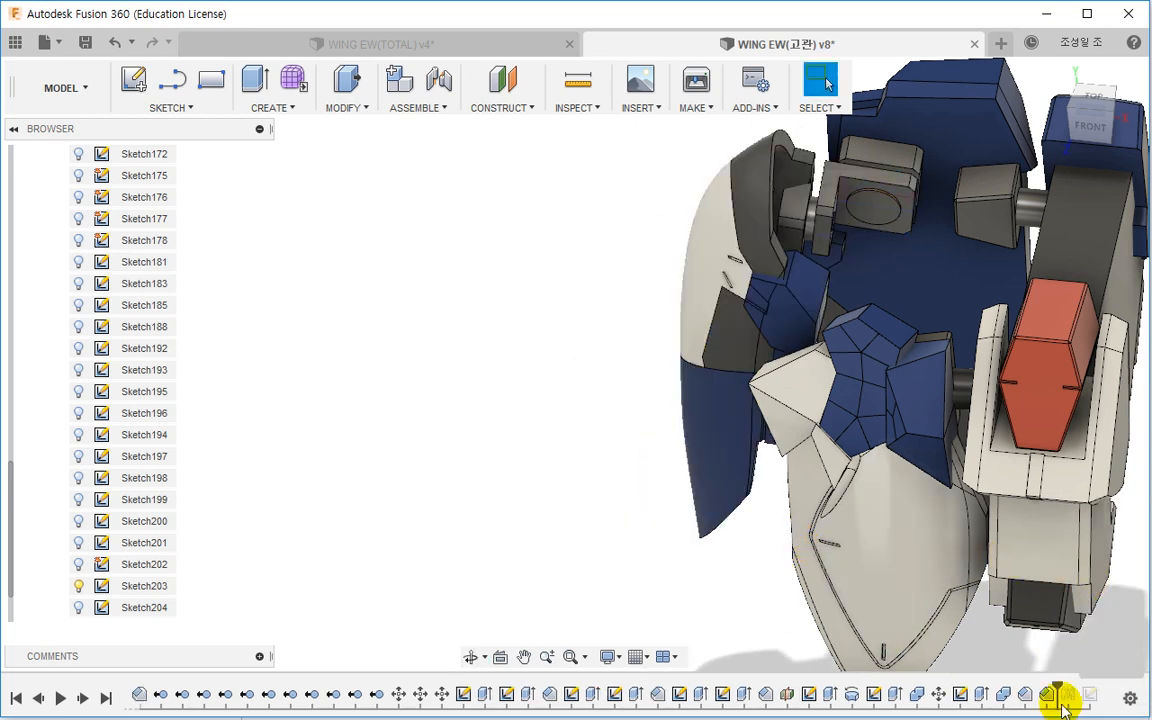
Step: Edit the body mirror feature and add the front and rear connector blocks with their round pins to its objects
middle_click_drag(813, 478, 538, 425)
scroll(440, 458, "down", 1)
double_click(1066, 688)
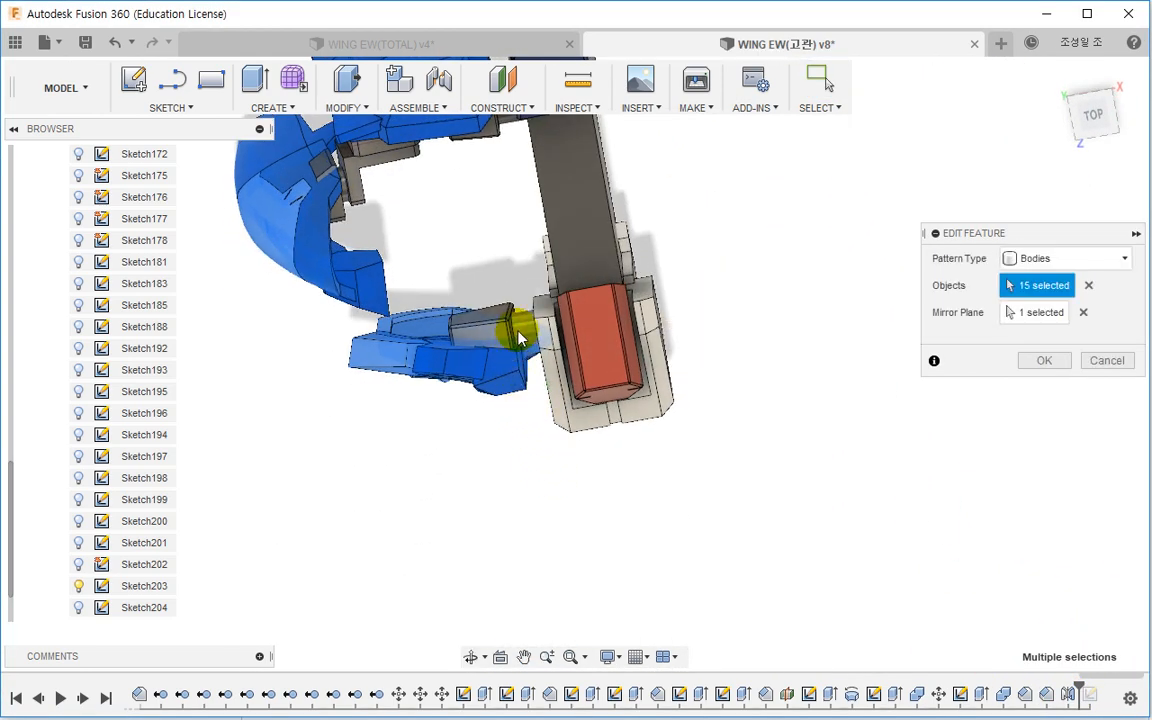
left_click(489, 304)
middle_click_drag(488, 301, 512, 232, "shift")
scroll(505, 218, "up", 3)
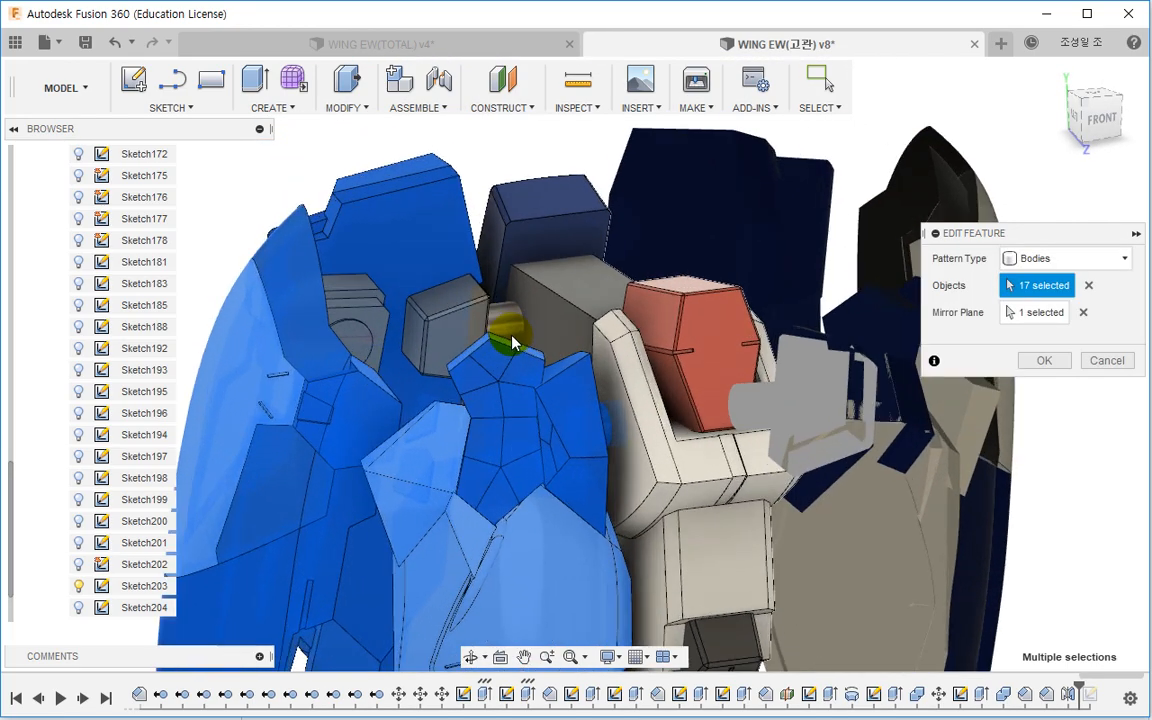
left_click(494, 321)
Step: Add the socket block, the L-shaped bracket and the wing-side block with its pin to the mirrored bodies and finish the edit
middle_click_drag(389, 348, 365, 342, "shift")
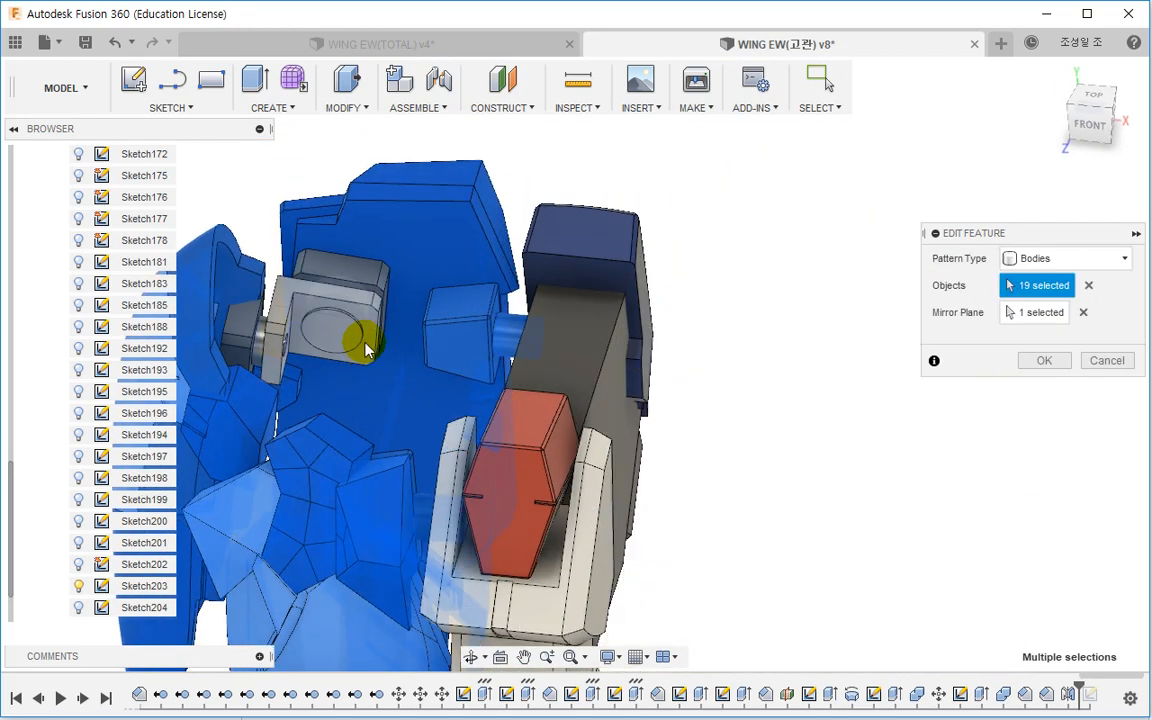
left_click(360, 288)
left_click(257, 329)
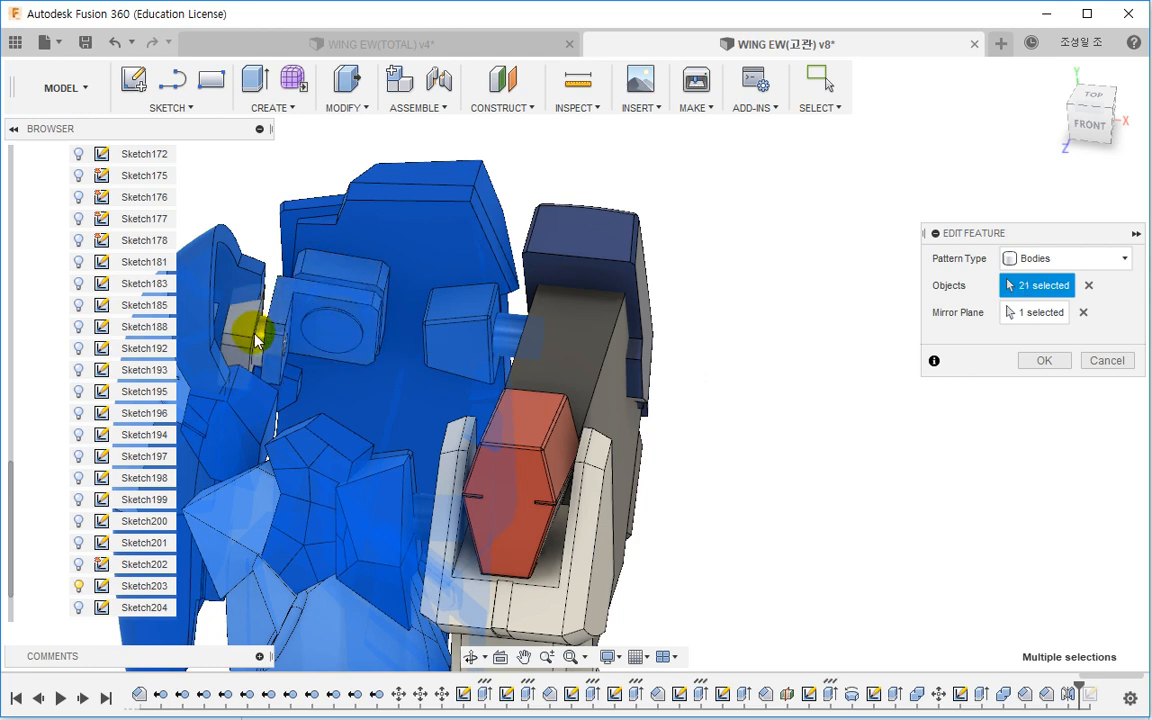
left_click(413, 520)
left_click(1040, 360)
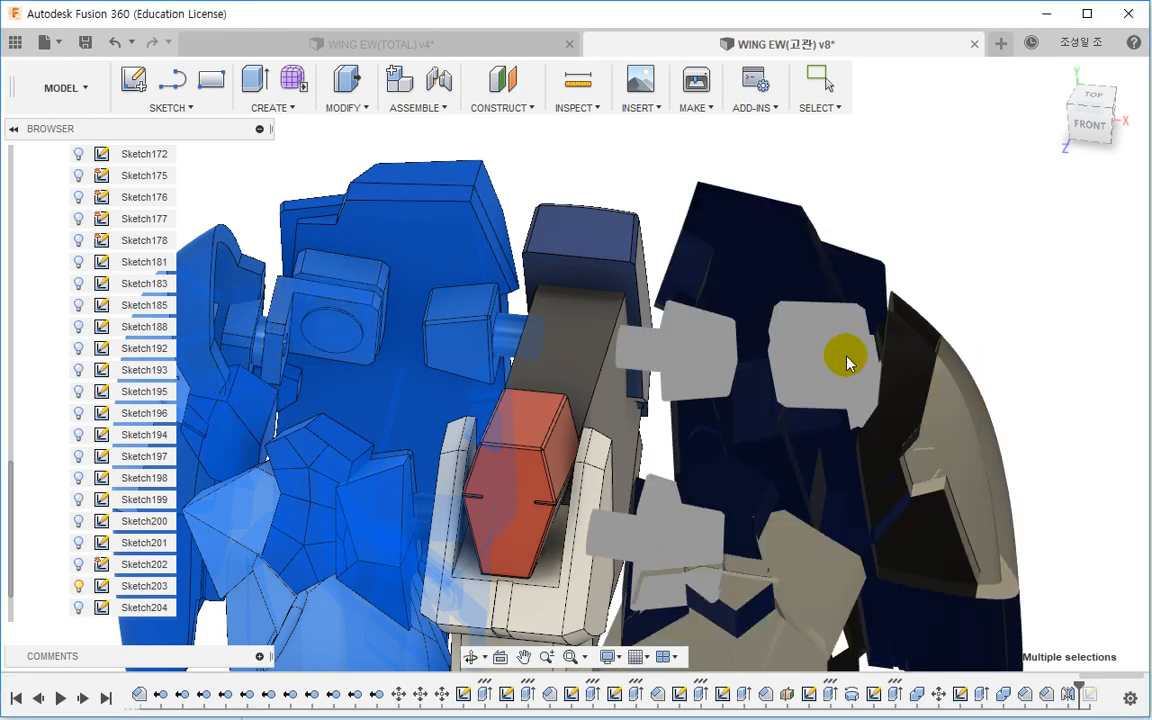
middle_click_drag(849, 355, 596, 334, "shift")
scroll(604, 400, "down", 2)
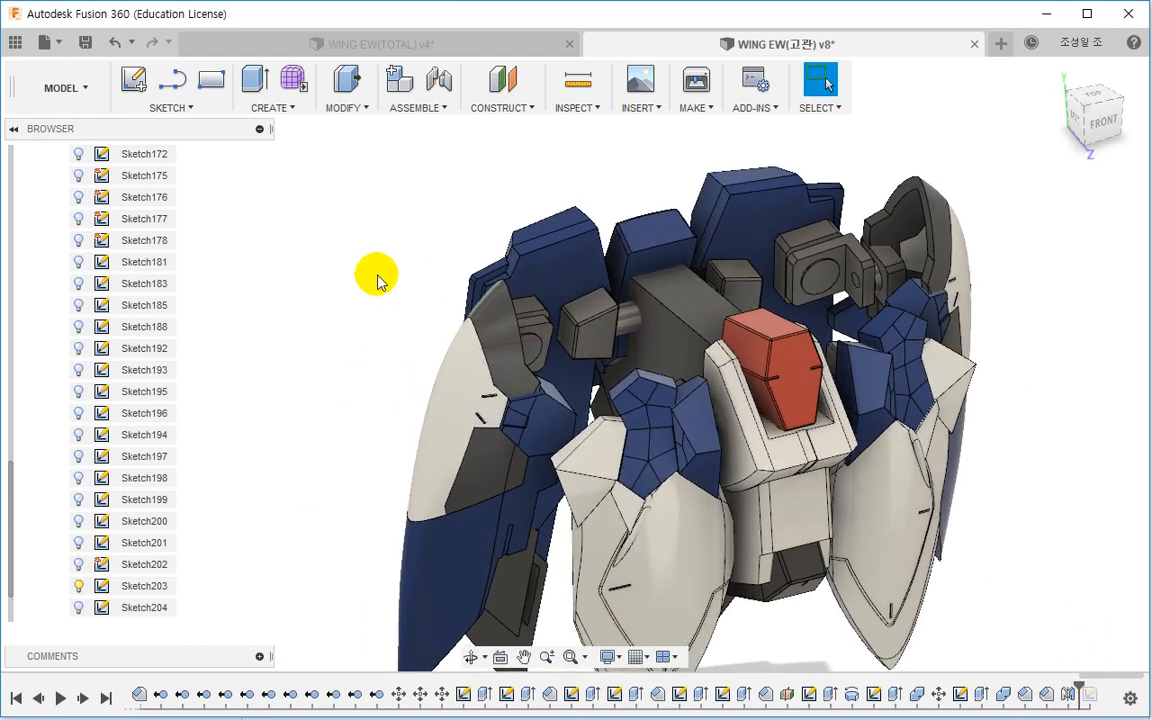
Step: Save the design and update the outdated linked components in the WING EW(TOTAL) assembly
left_click(85, 44)
left_click(577, 359)
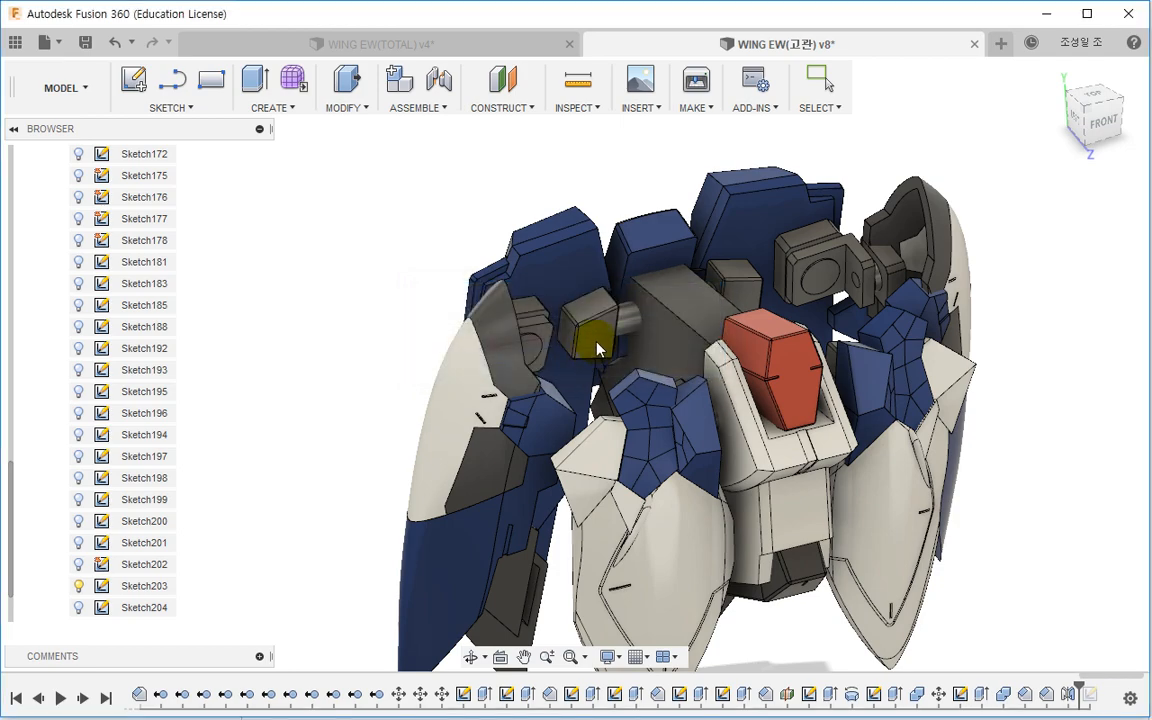
left_click(290, 45)
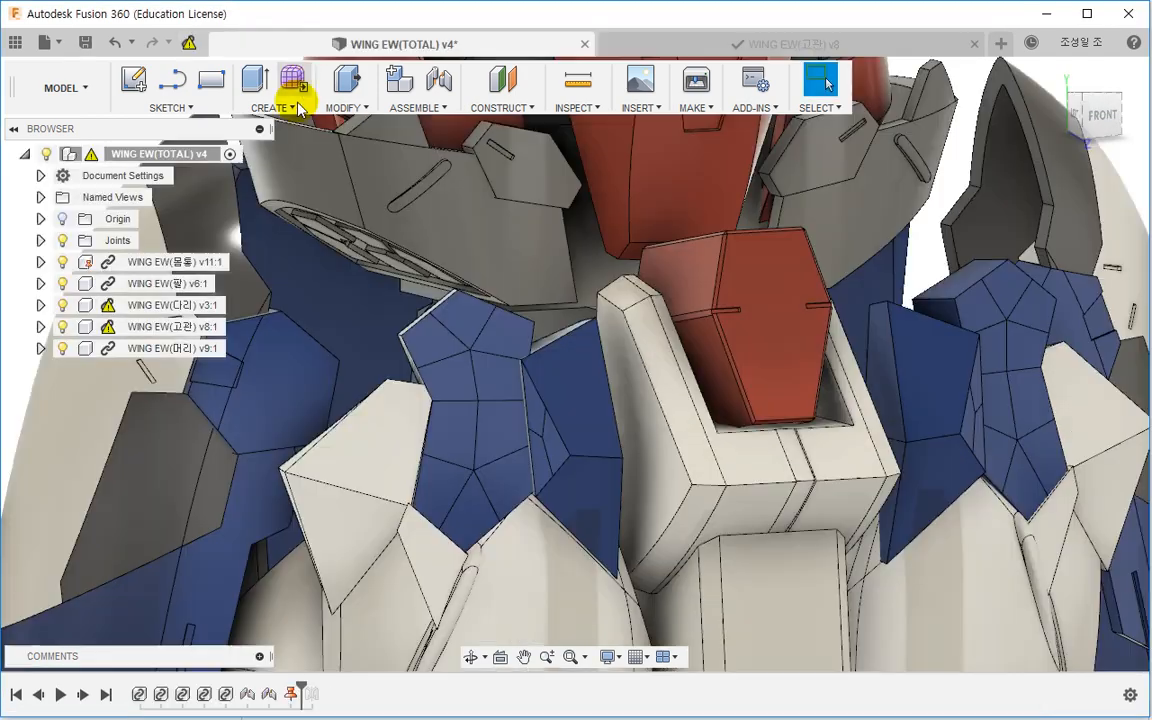
middle_click_drag(476, 365, 257, 129, "shift")
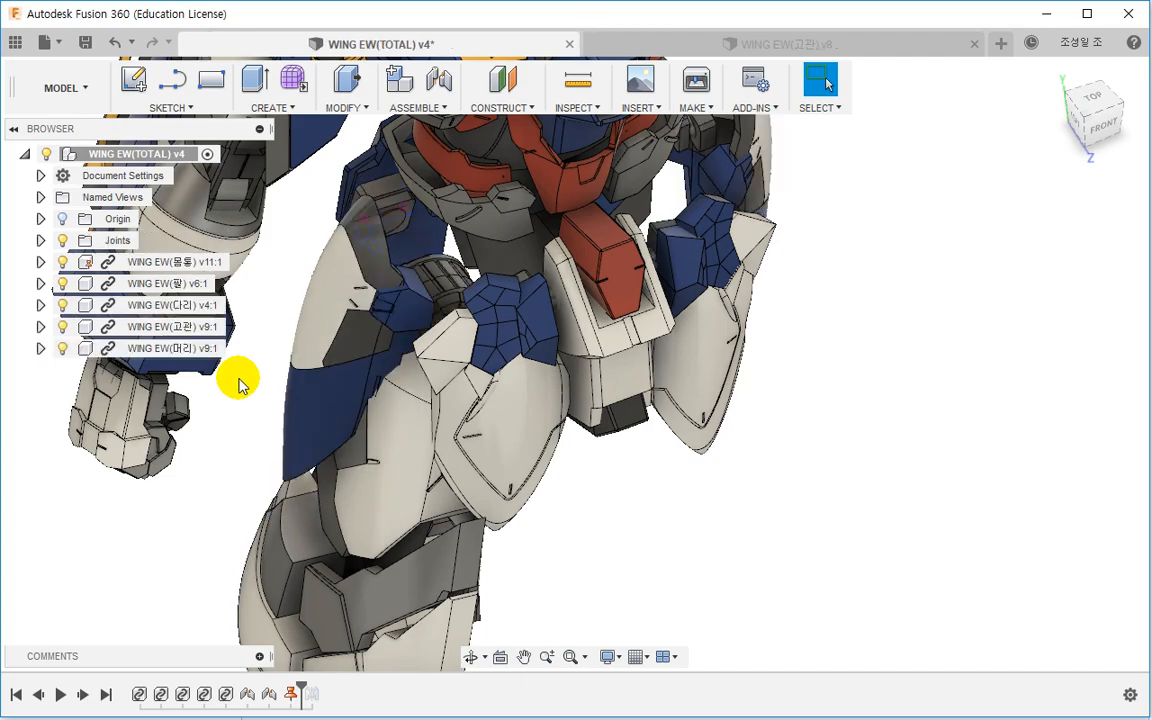
Step: Measure the distance from the dark central hip block's side face to the nearest vertex of the adjacent leg part
middle_click_drag(239, 379, 272, 401)
middle_click_drag(376, 325, 288, 393, "shift")
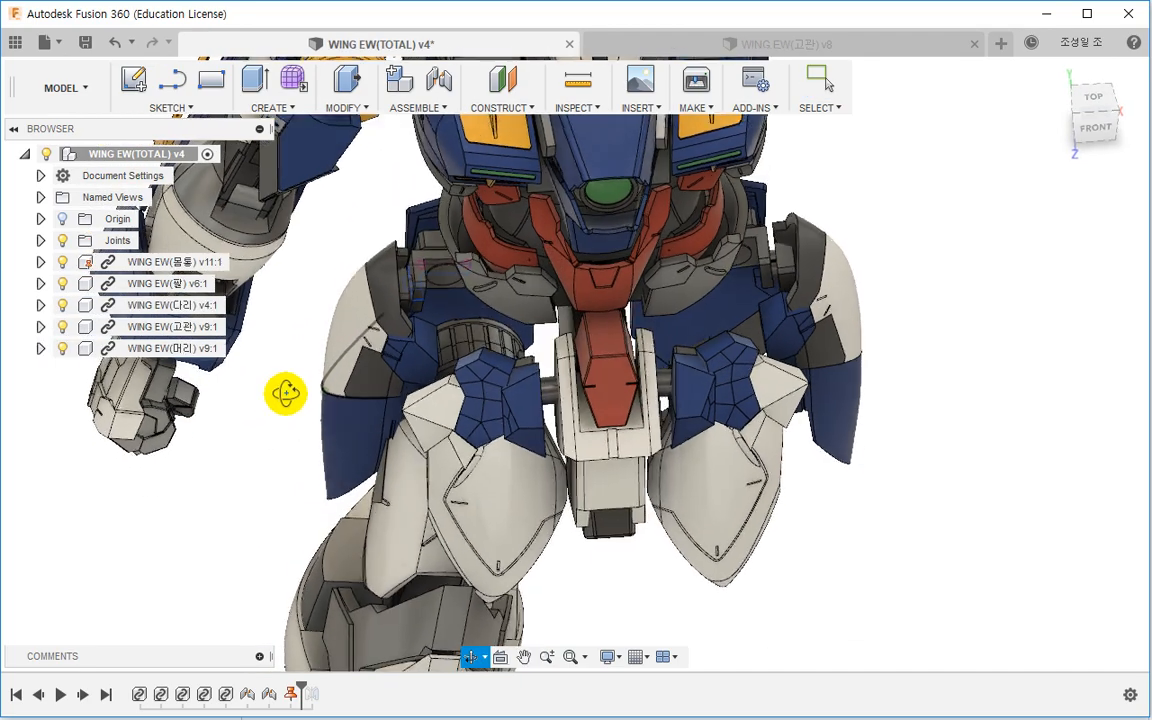
scroll(579, 337, "up", 1)
scroll(579, 340, "up", 2)
middle_click_drag(560, 334, 591, 385, "shift")
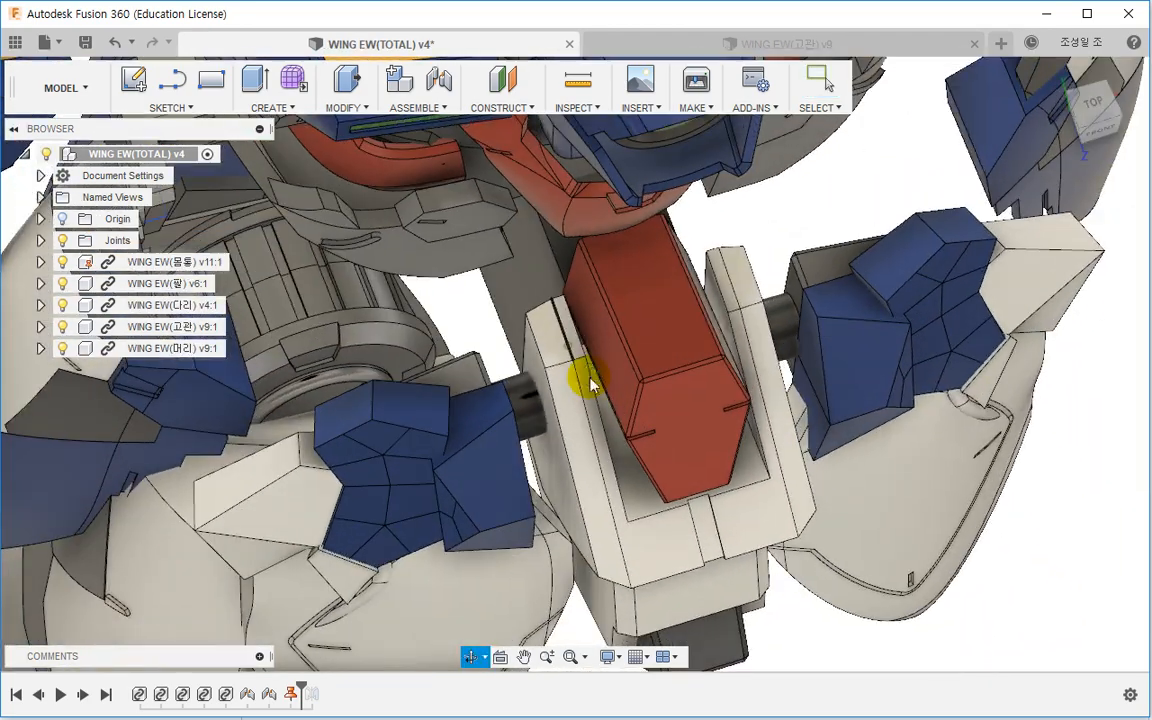
middle_click_drag(514, 321, 485, 315, "shift")
left_click(578, 100)
scroll(507, 340, "up", 2)
left_click(442, 378)
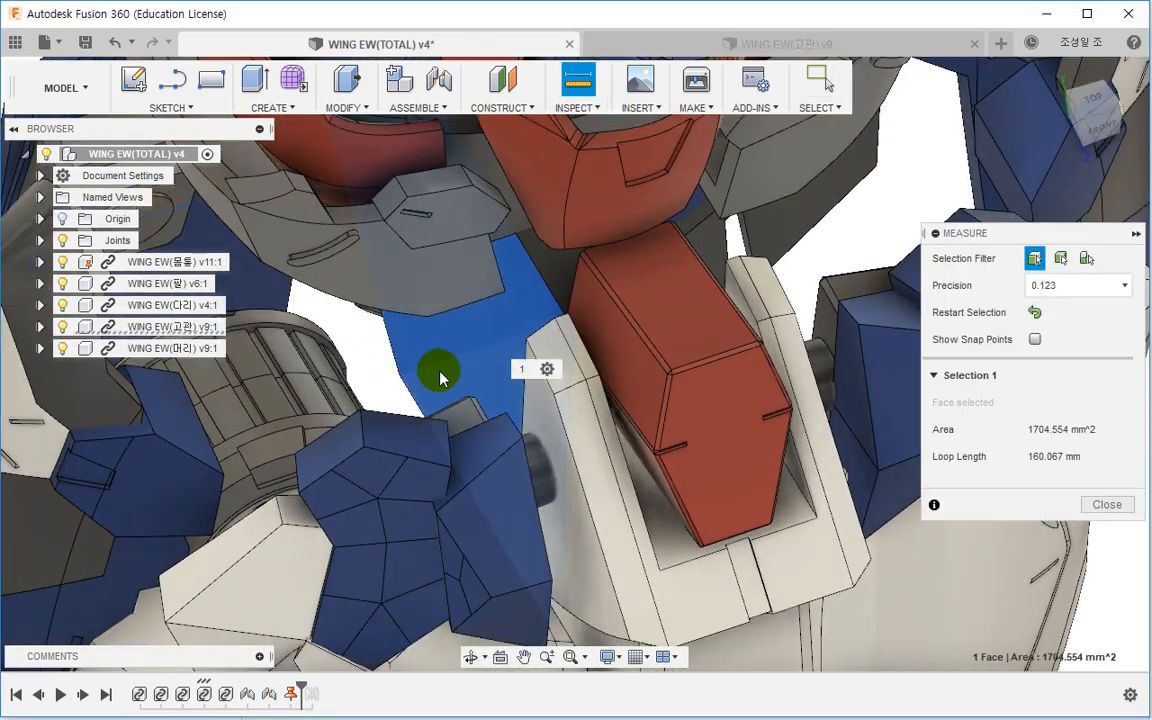
middle_click_drag(442, 378, 386, 386, "shift")
scroll(386, 386, "up", 3)
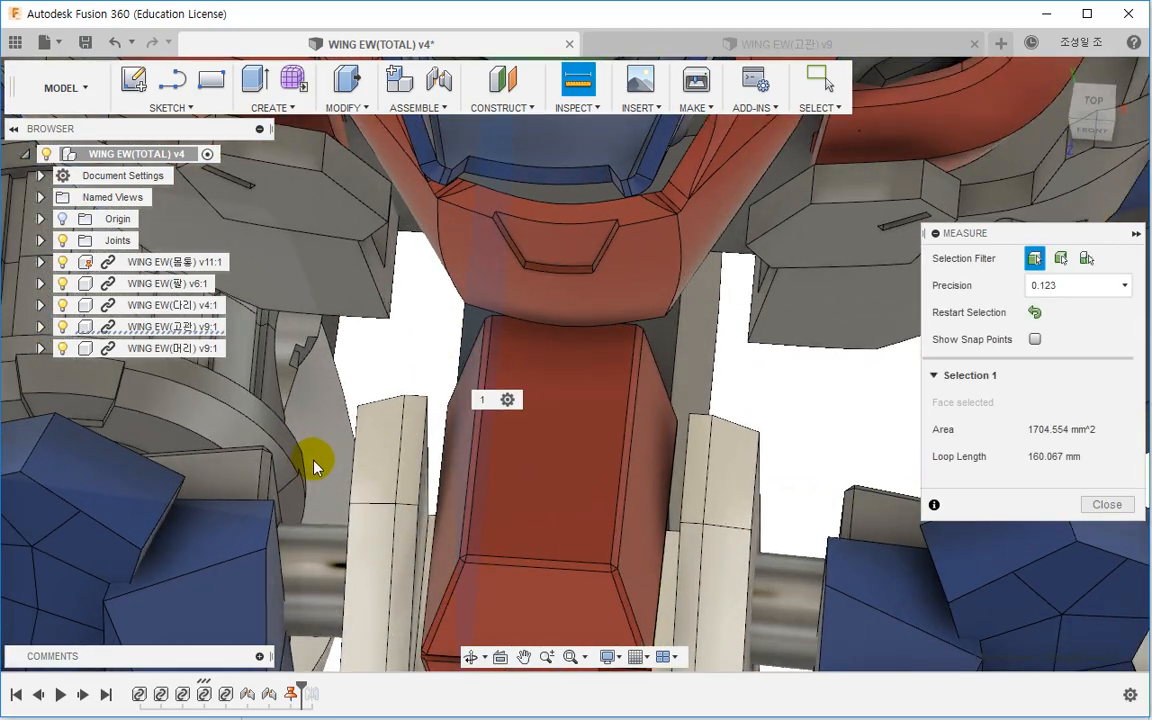
left_click(300, 473)
middle_click_drag(300, 473, 360, 406, "shift")
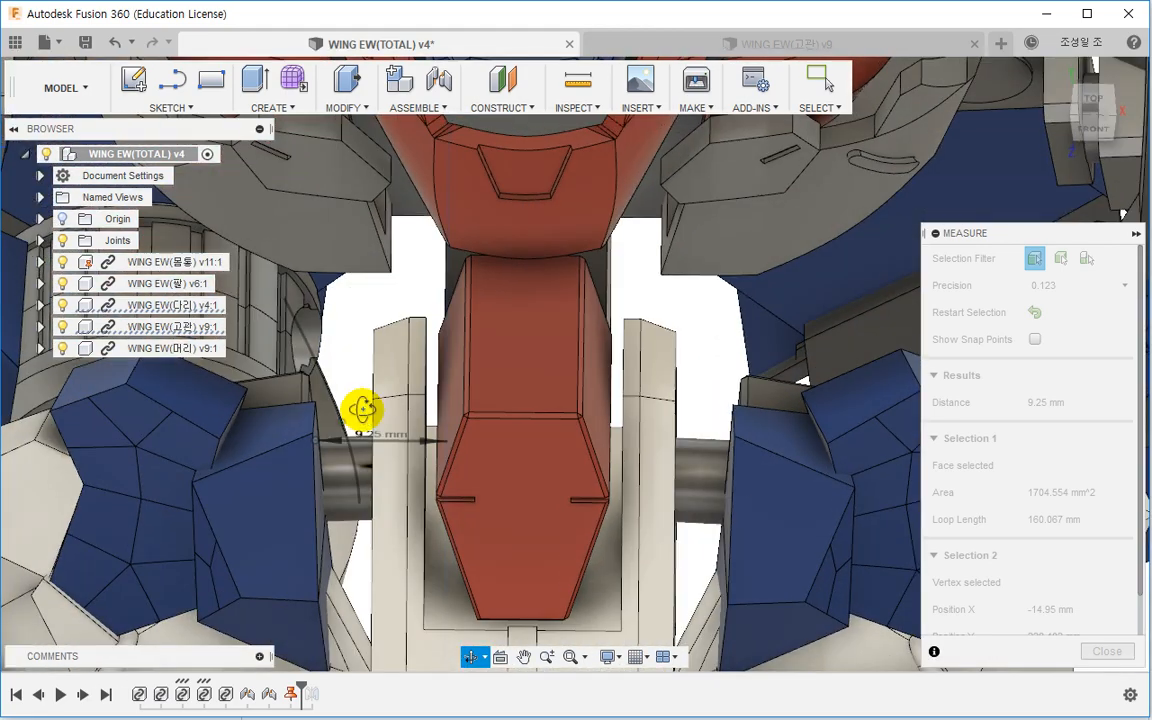
key("Escape")
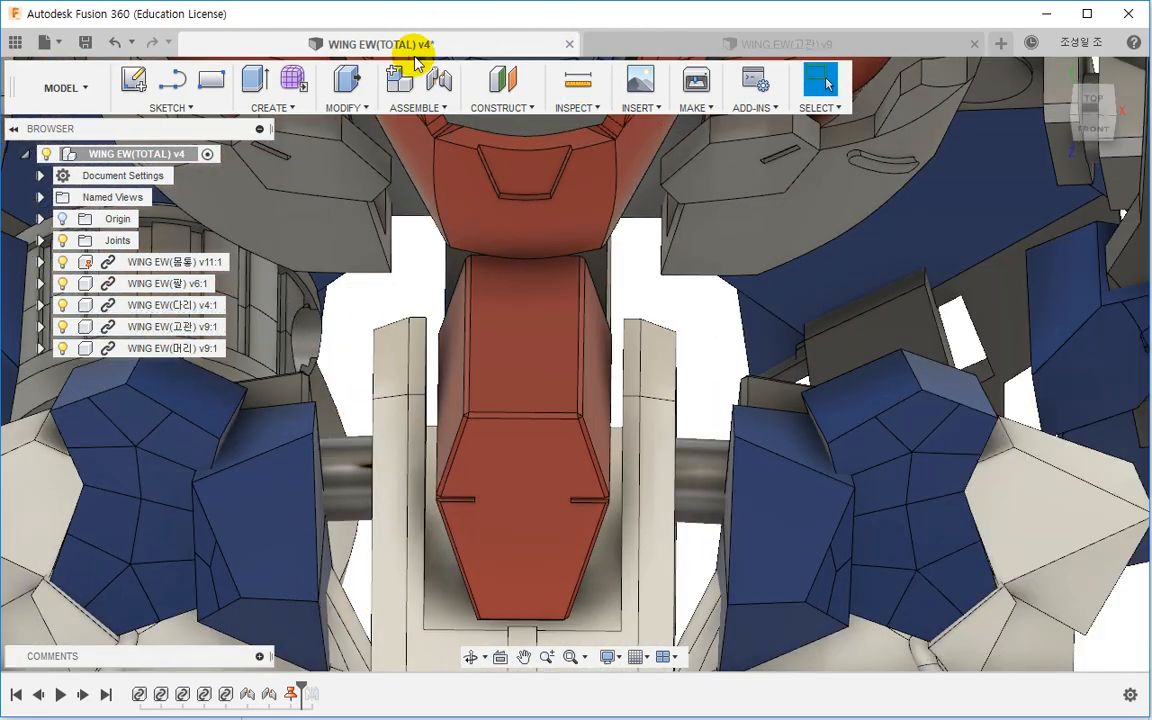
Step: Switch back to the WING EW(고관) design and roll the timeline back to just before the mirror feature
left_click(746, 44)
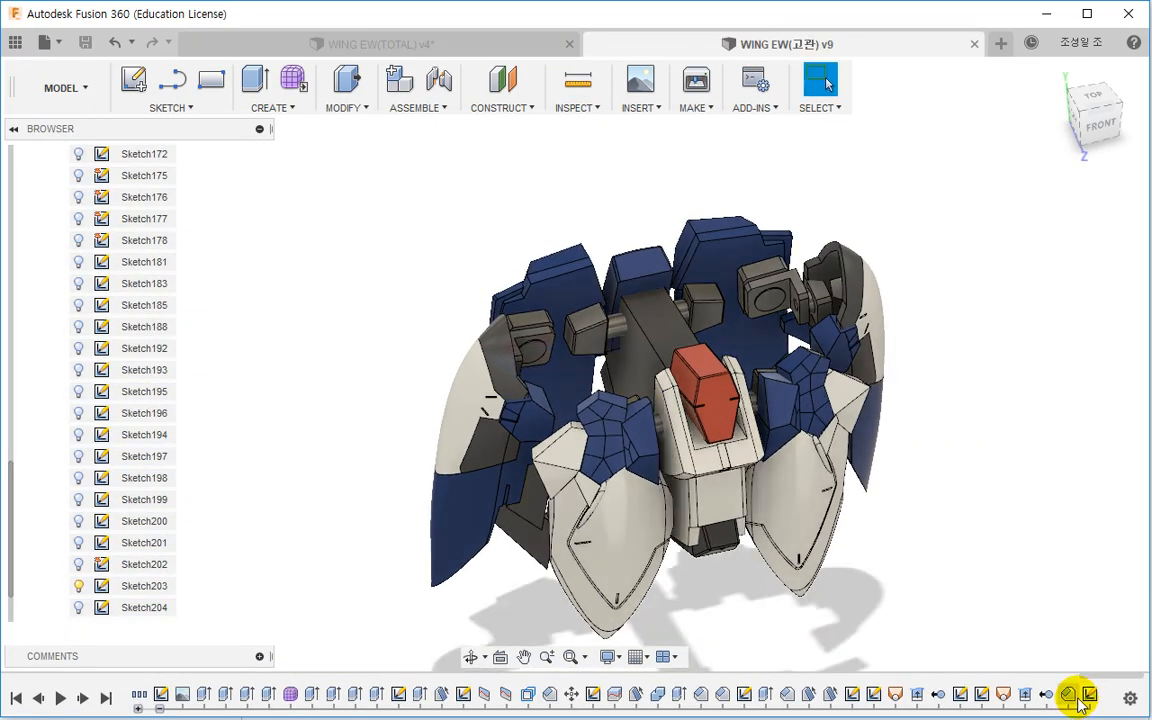
mouse_move(1112, 678)
left_mouse_down()
mouse_move(1034, 678)
mouse_move(1131, 674)
mouse_move(1057, 688)
left_mouse_up()
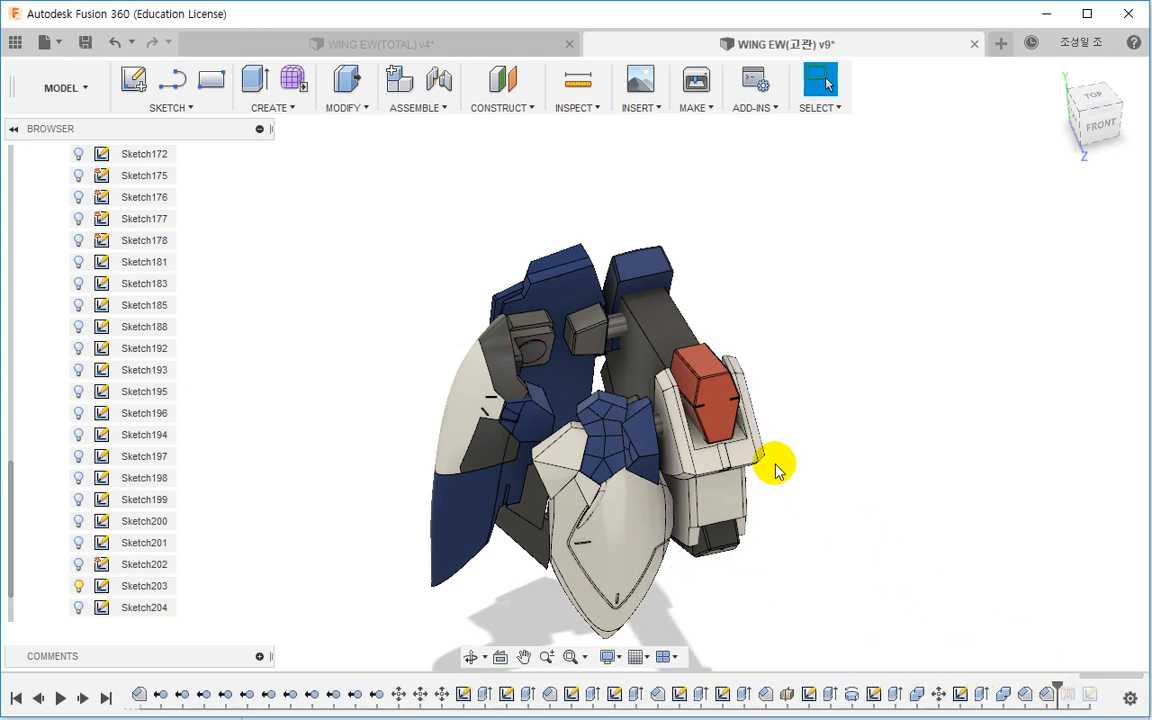
middle_click_drag(362, 246, 312, 272, "shift")
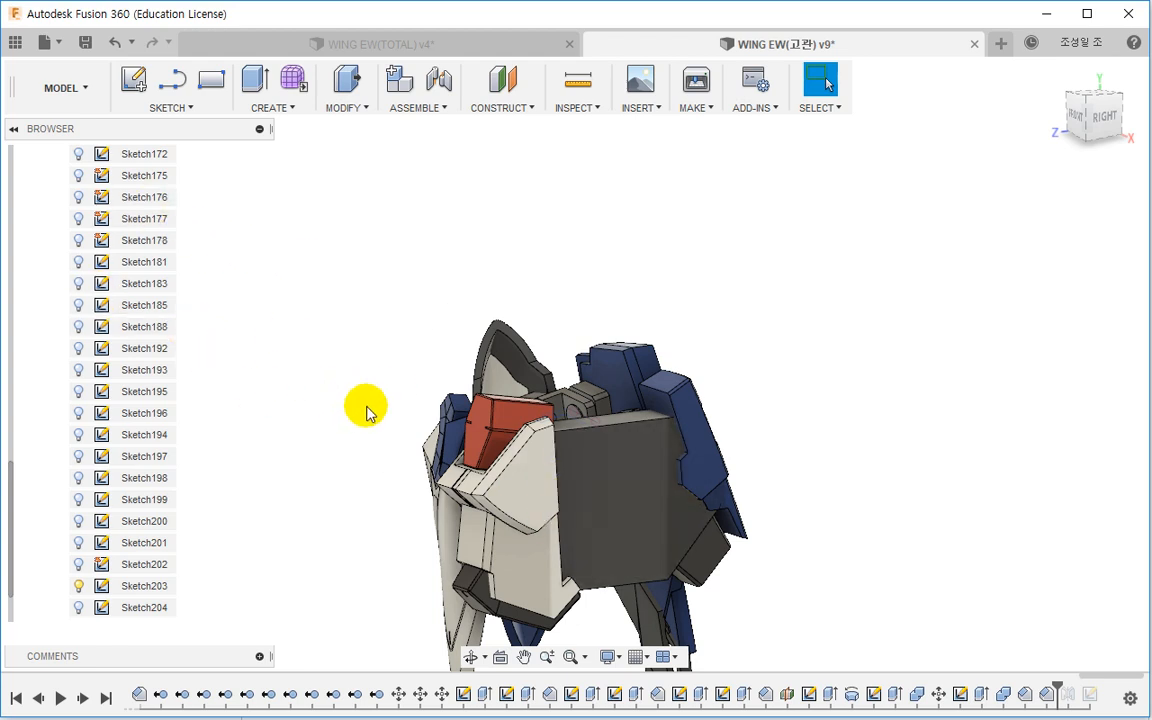
middle_click_drag(367, 412, 410, 405, "shift")
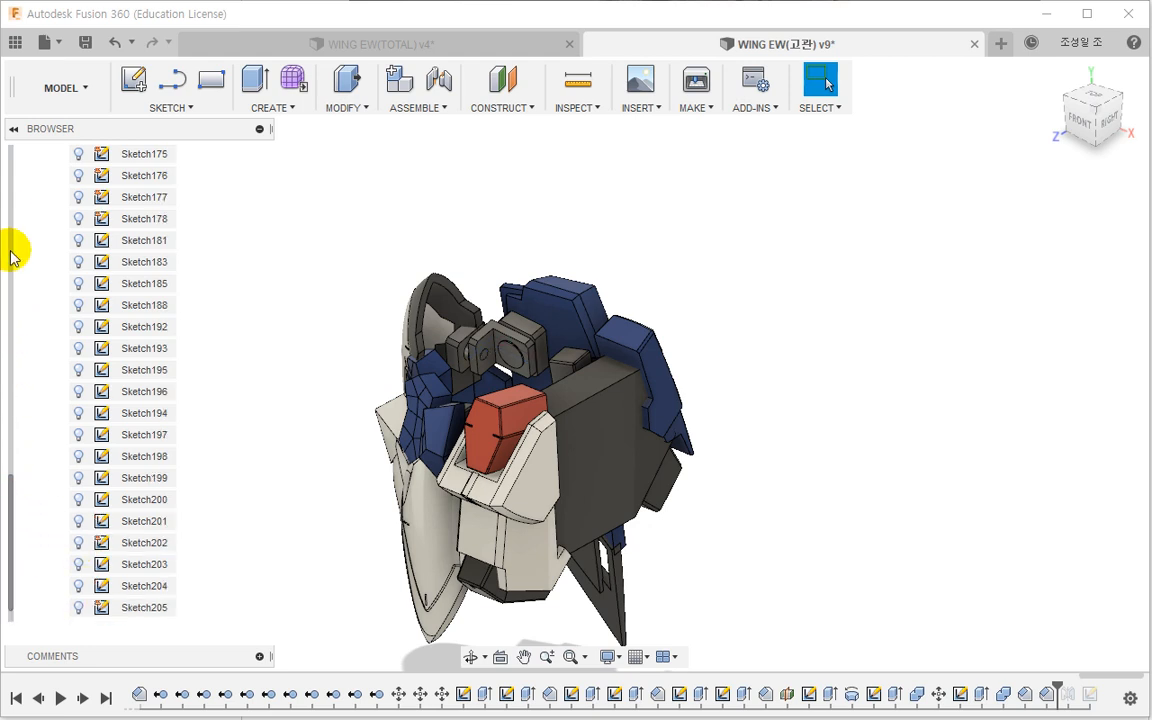
Step: Sketch a rectangle about 25.7 mm tall on the YZ plane, within the side outline of the dark central hip block
left_click_drag(11, 255, 14, 170)
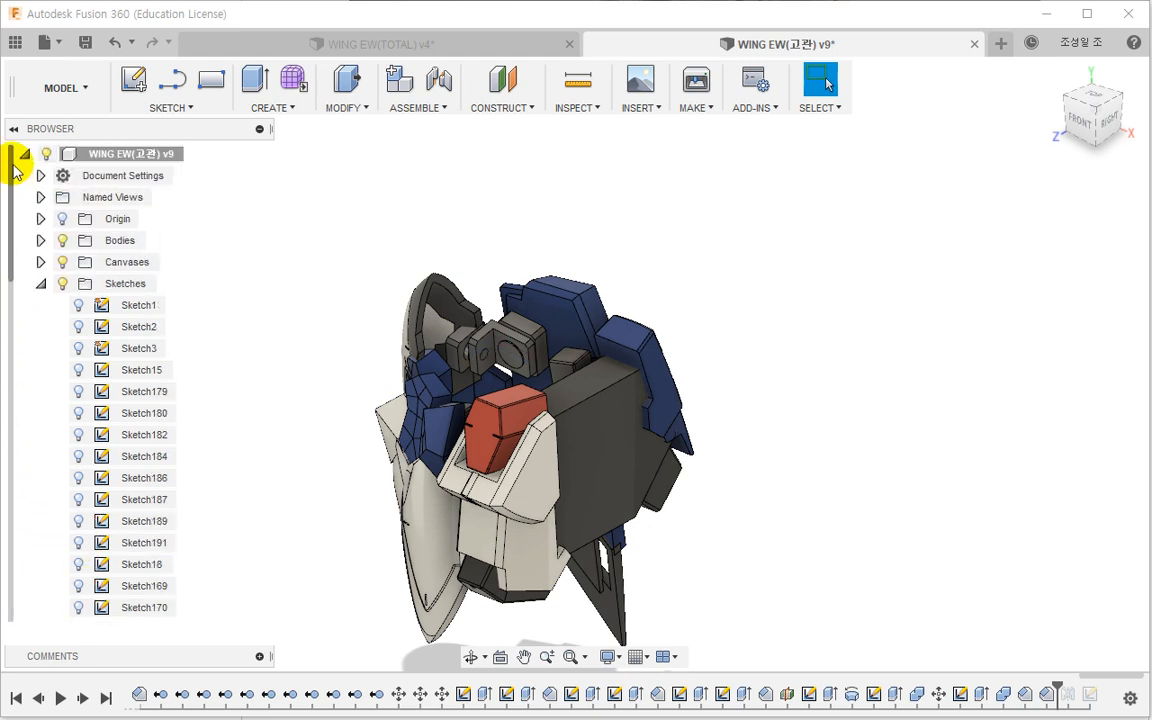
left_click(41, 219)
right_click(129, 374)
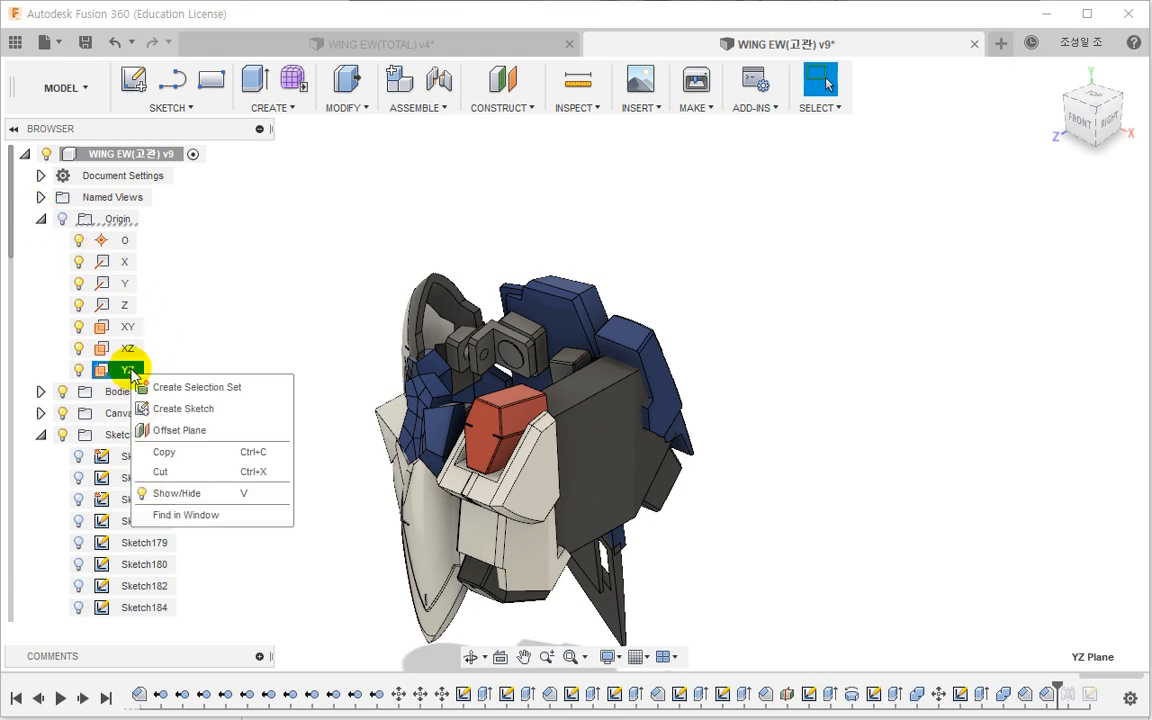
left_click(172, 406)
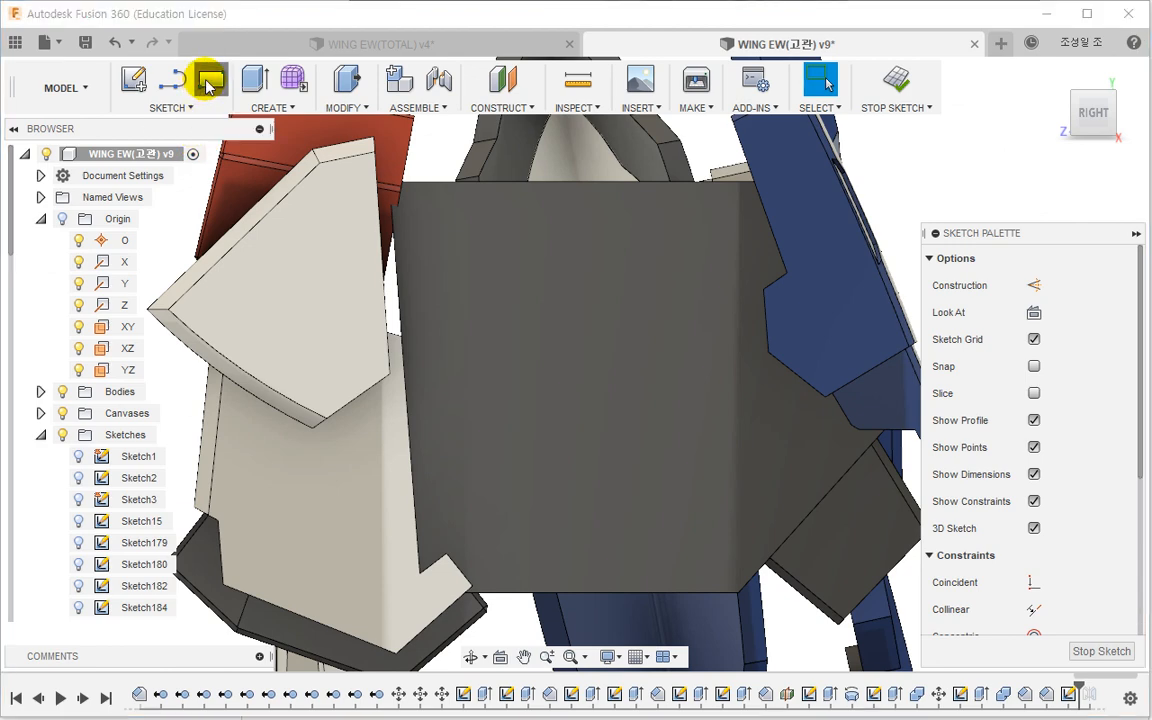
left_click(211, 80)
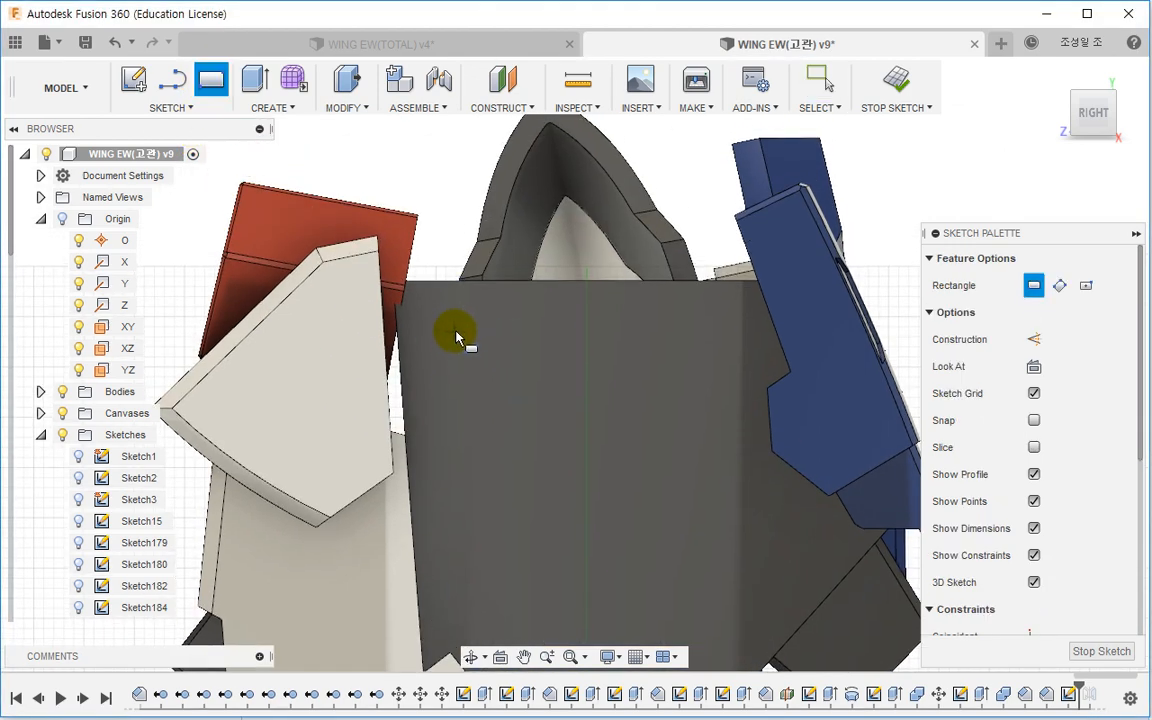
left_click(455, 330)
middle_click_drag(588, 461, 548, 342)
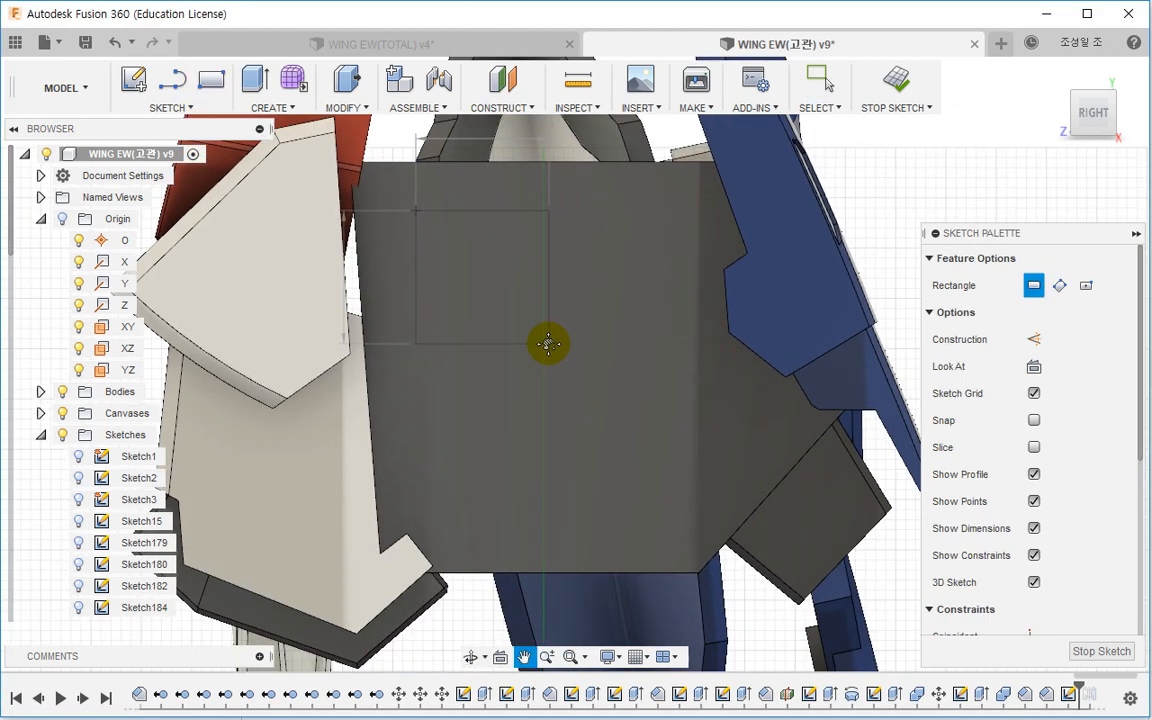
left_click(690, 471)
key("Escape")
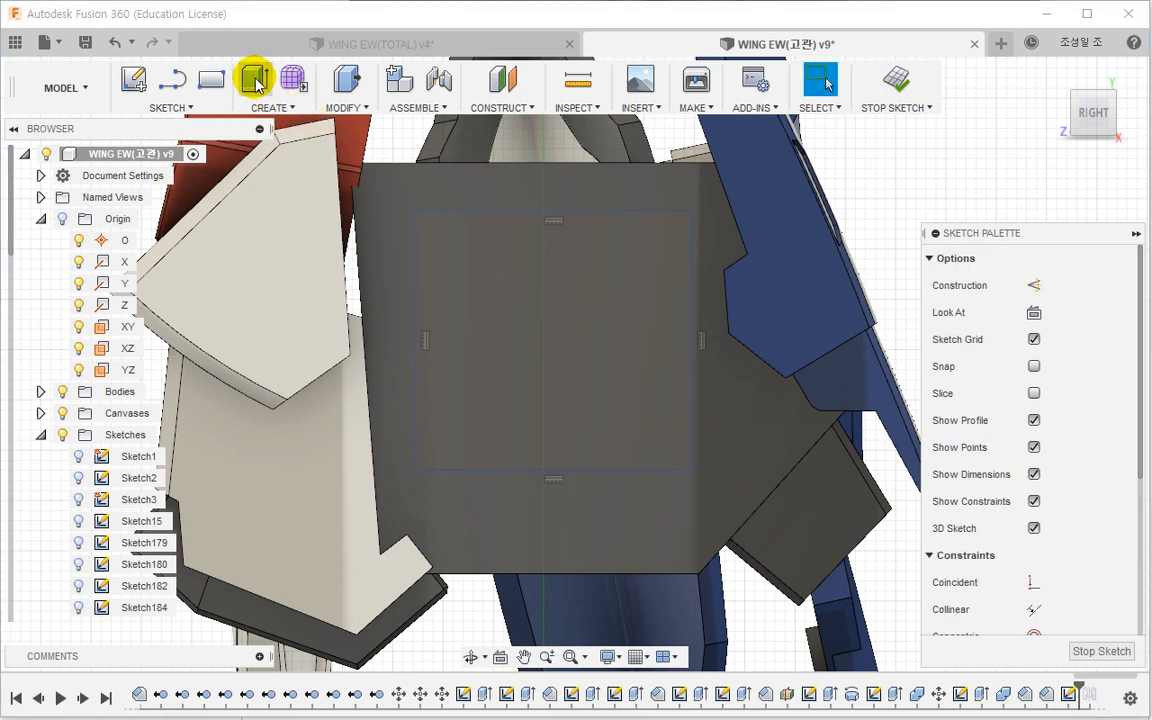
Step: Extrude the rectangle symmetrically by 15.363 mm as a new body that protrudes from both sides of the central hip block
left_click(255, 80)
left_click(503, 345)
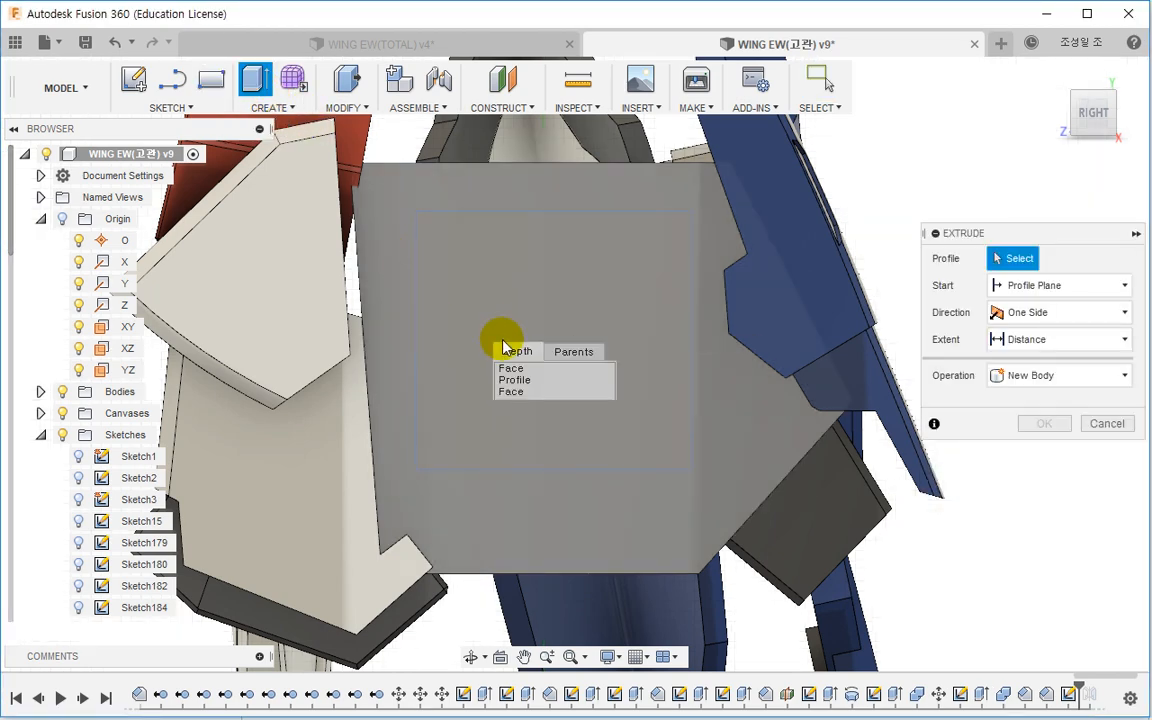
left_click(514, 380)
mouse_move(496, 399)
middle_mouse_down("shift")
mouse_move(548, 373)
mouse_move(478, 380)
mouse_move(513, 410)
middle_mouse_up("shift")
left_click(1012, 312)
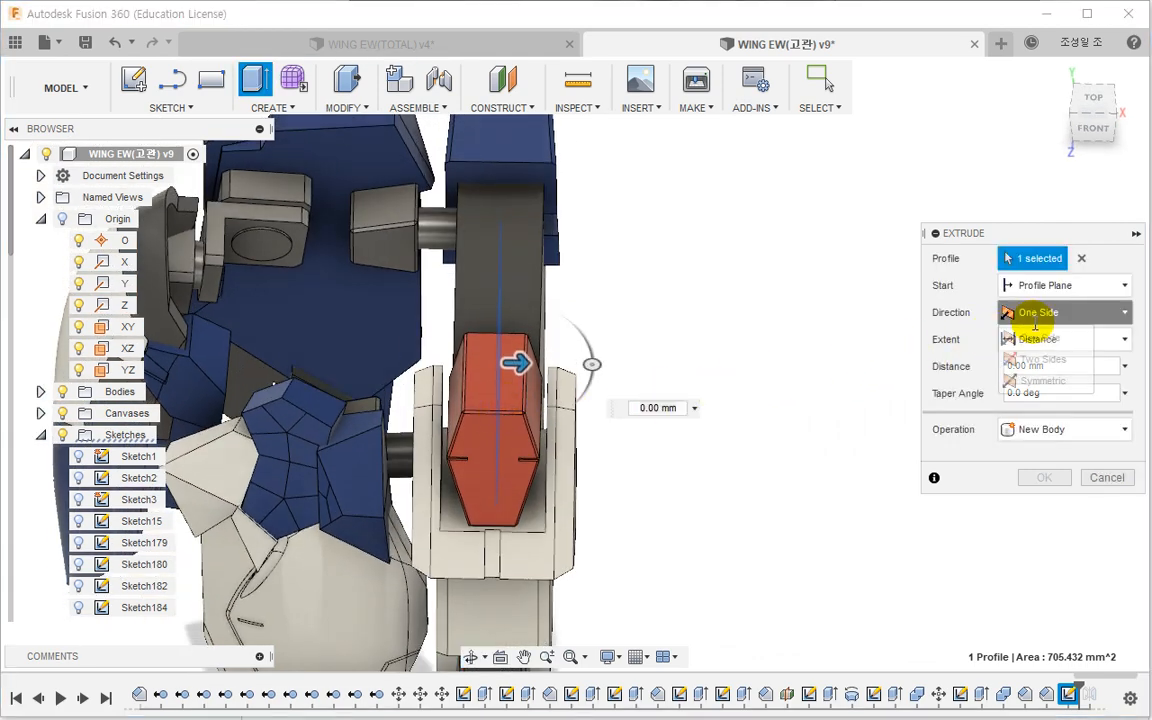
left_click(1031, 380)
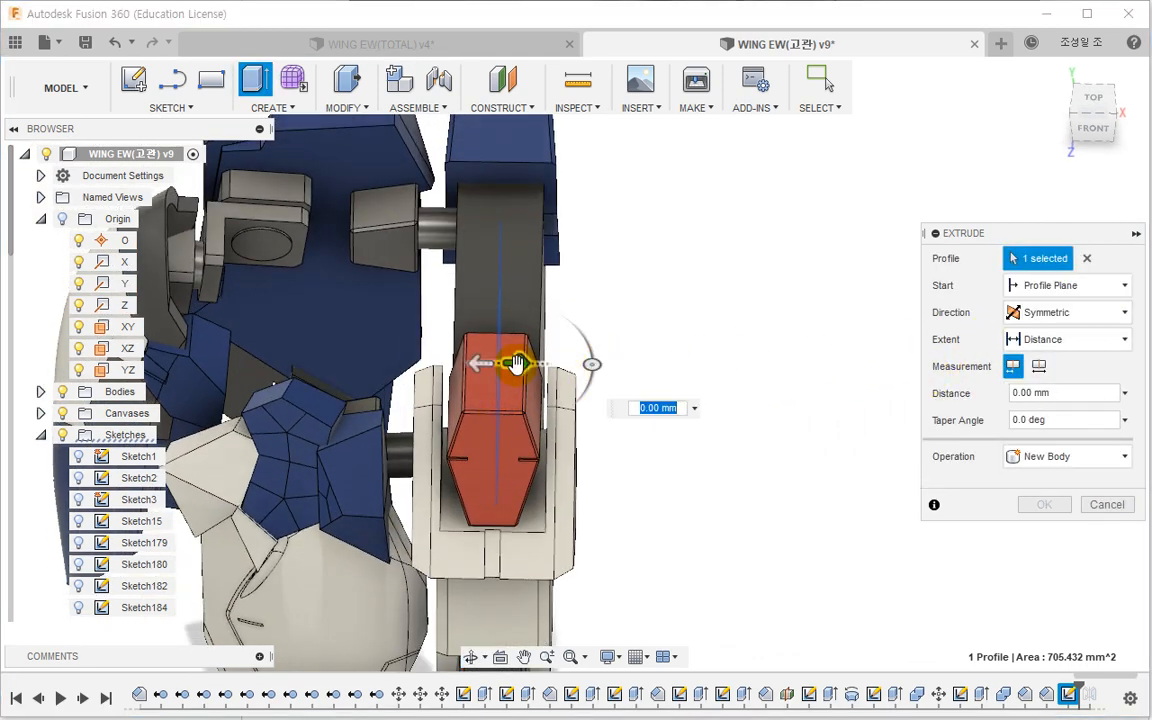
left_click_drag(514, 363, 651, 366)
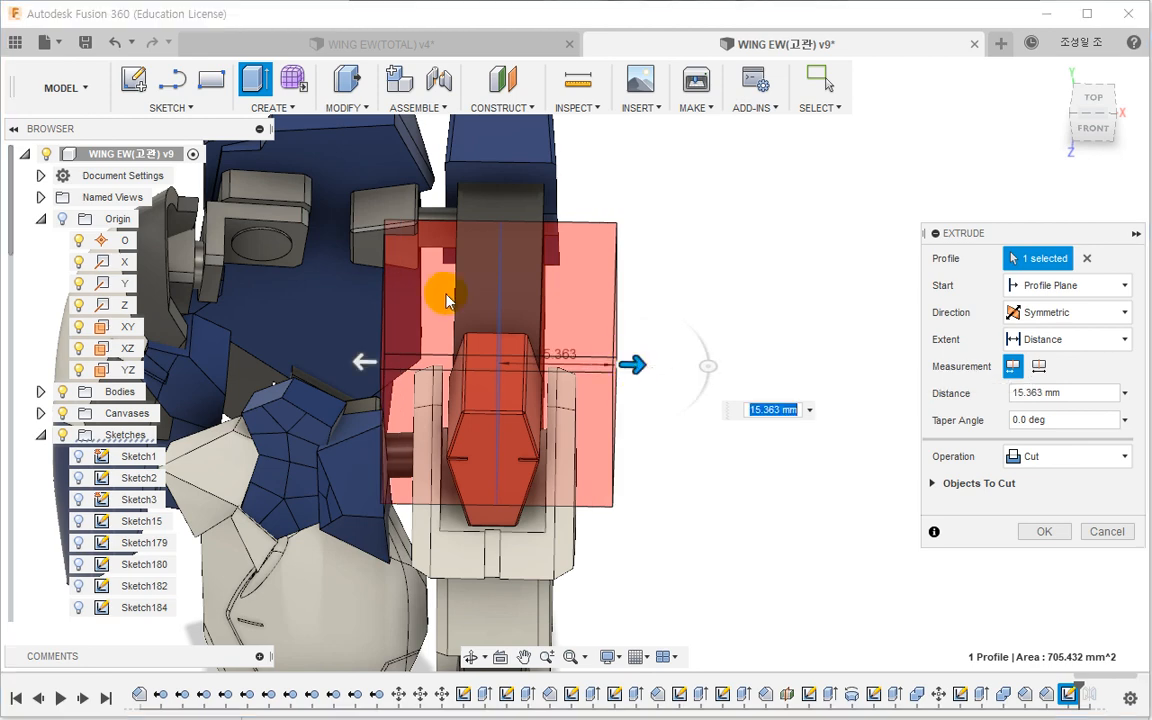
middle_click_drag(442, 290, 553, 352, "shift")
left_click(1020, 456)
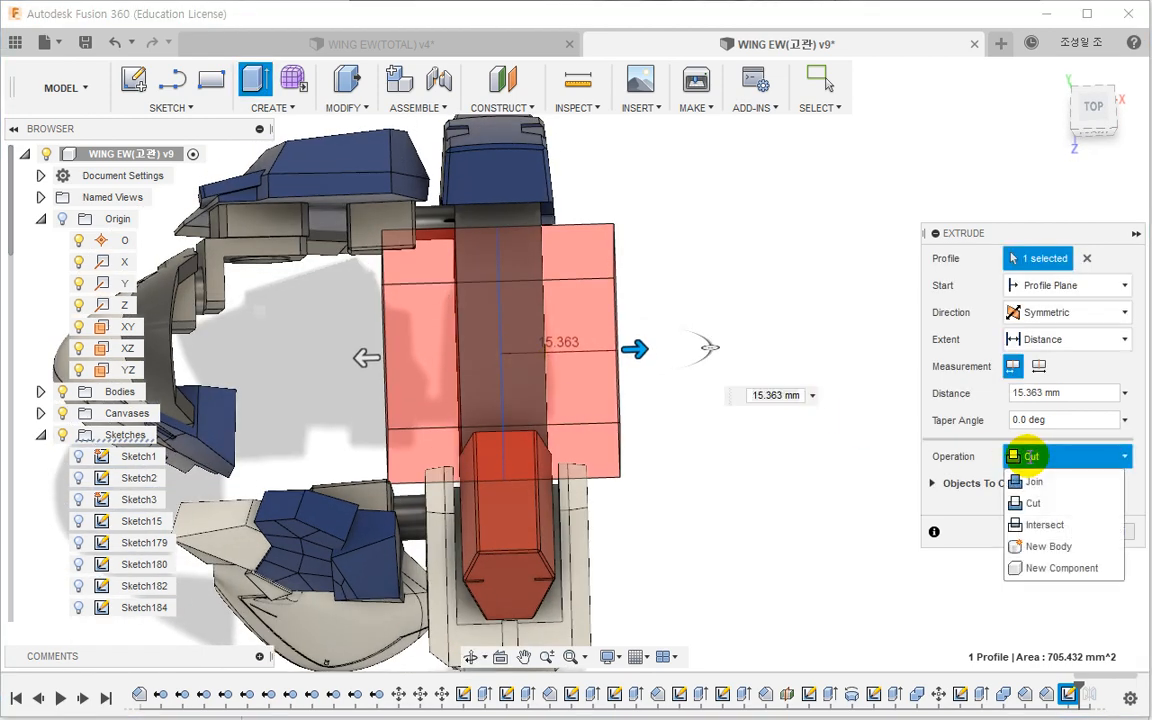
left_click(1048, 548)
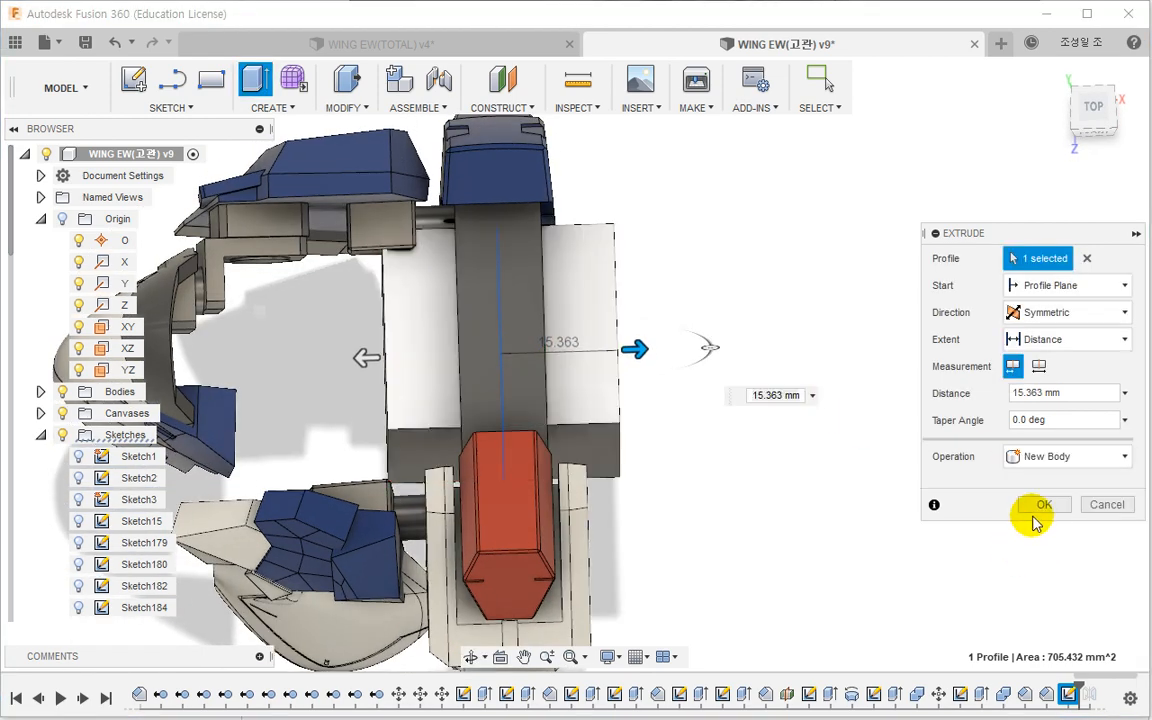
left_click(1035, 517)
middle_click_drag(620, 325, 545, 324, "shift")
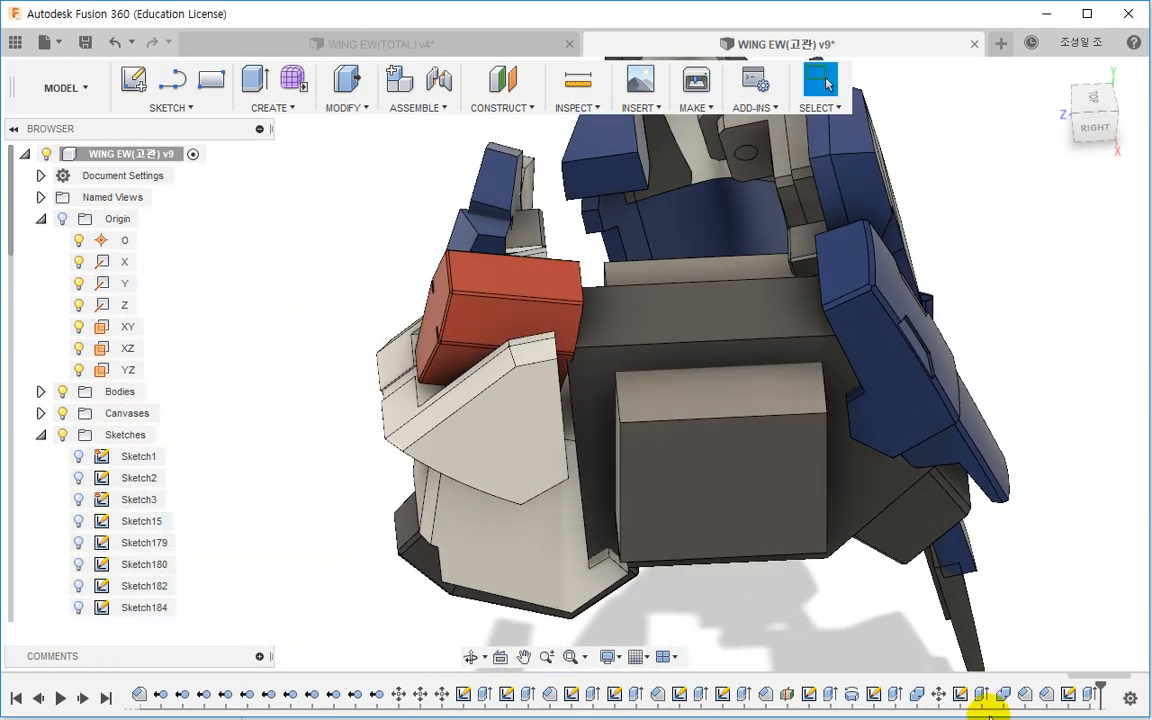
key("Delete")
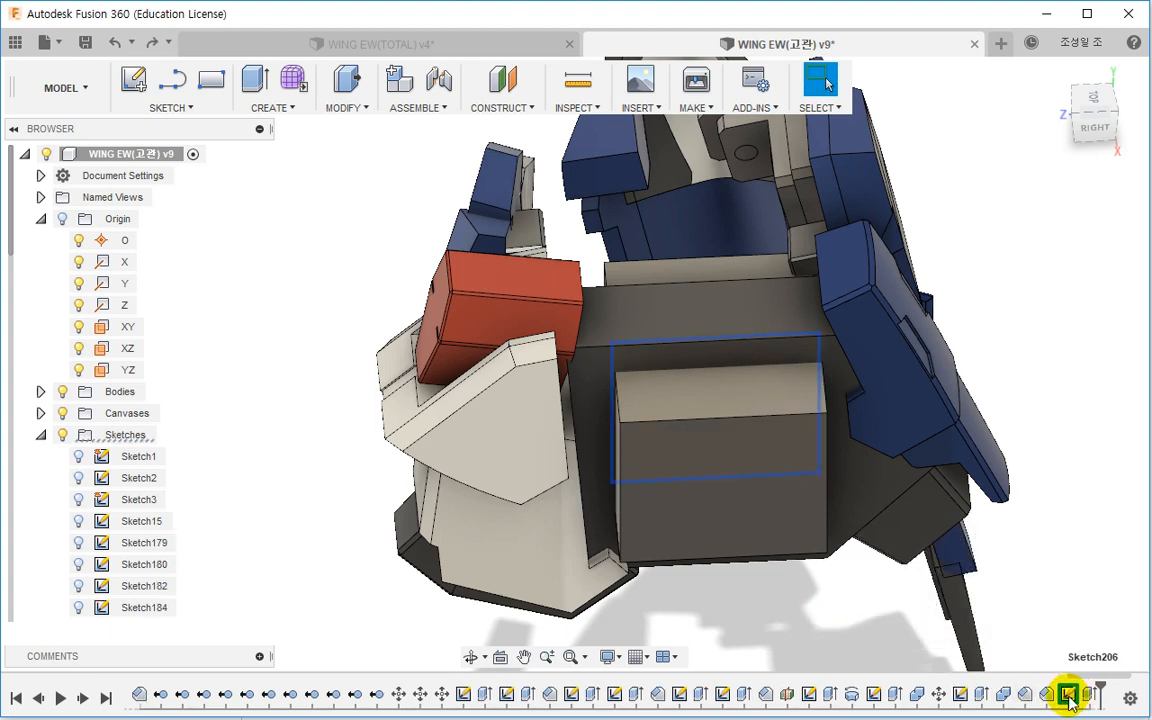
right_click(1069, 698)
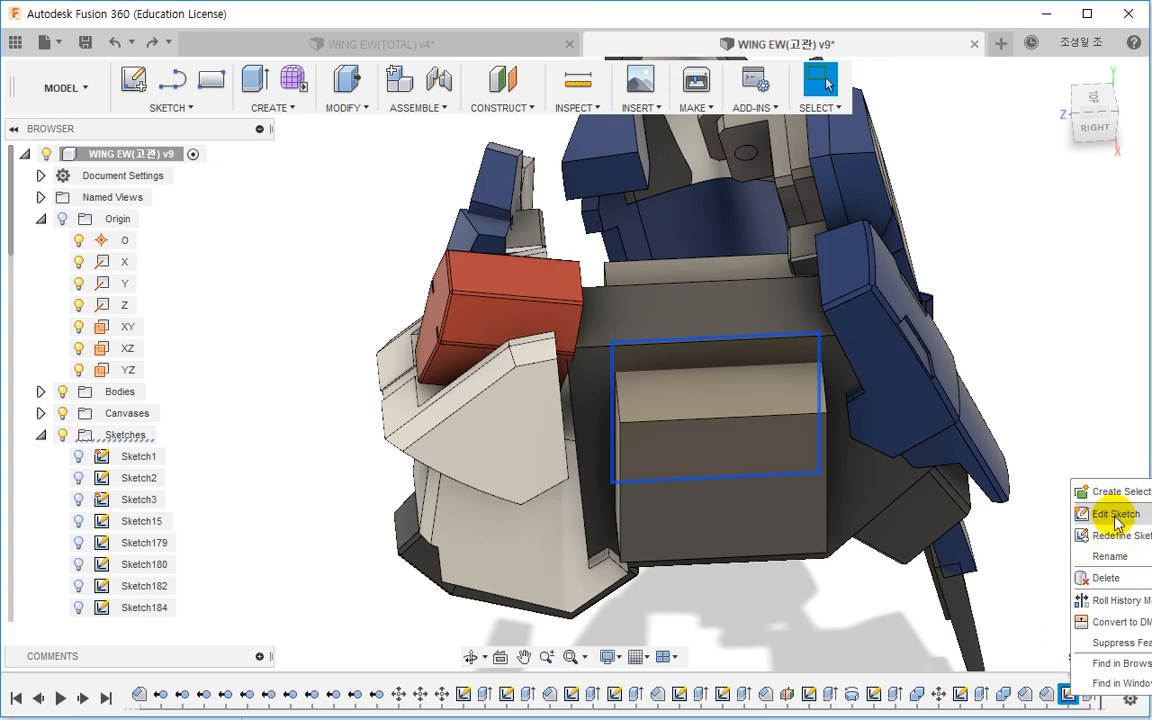
left_click(1115, 515)
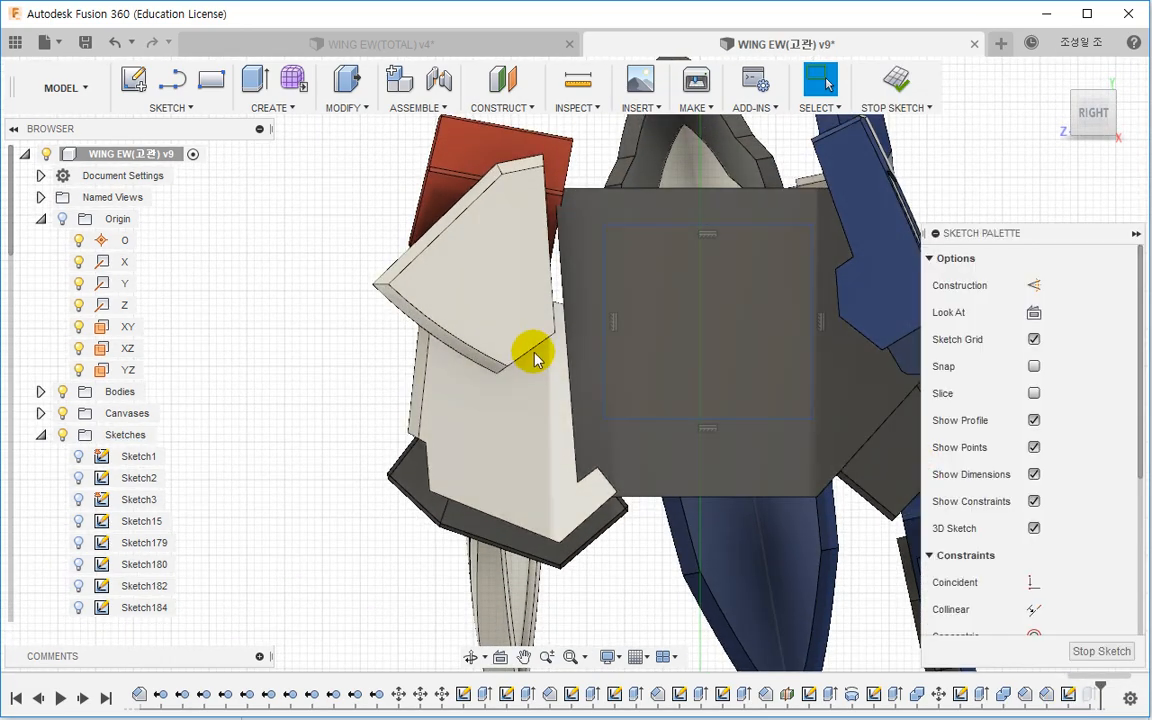
middle_click_drag(405, 275, 770, 300, "shift")
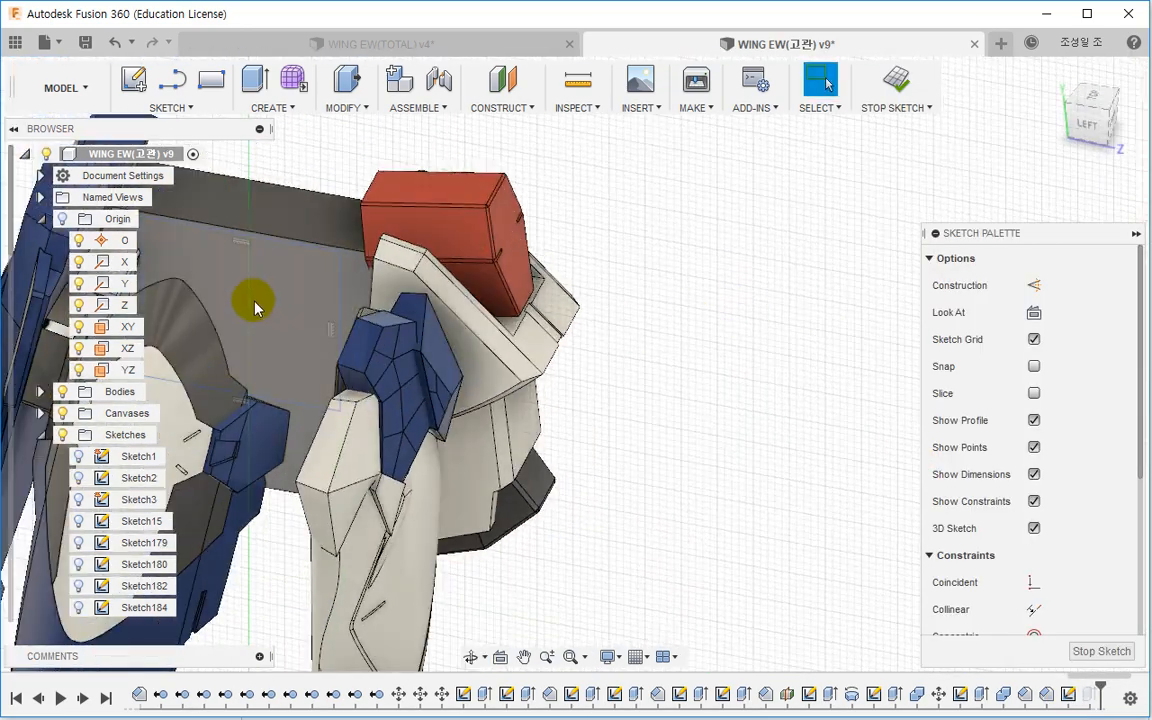
mouse_move(255, 308)
middle_mouse_down("shift")
mouse_move(612, 509)
mouse_move(635, 440)
mouse_move(607, 450)
mouse_move(630, 455)
middle_mouse_up("shift")
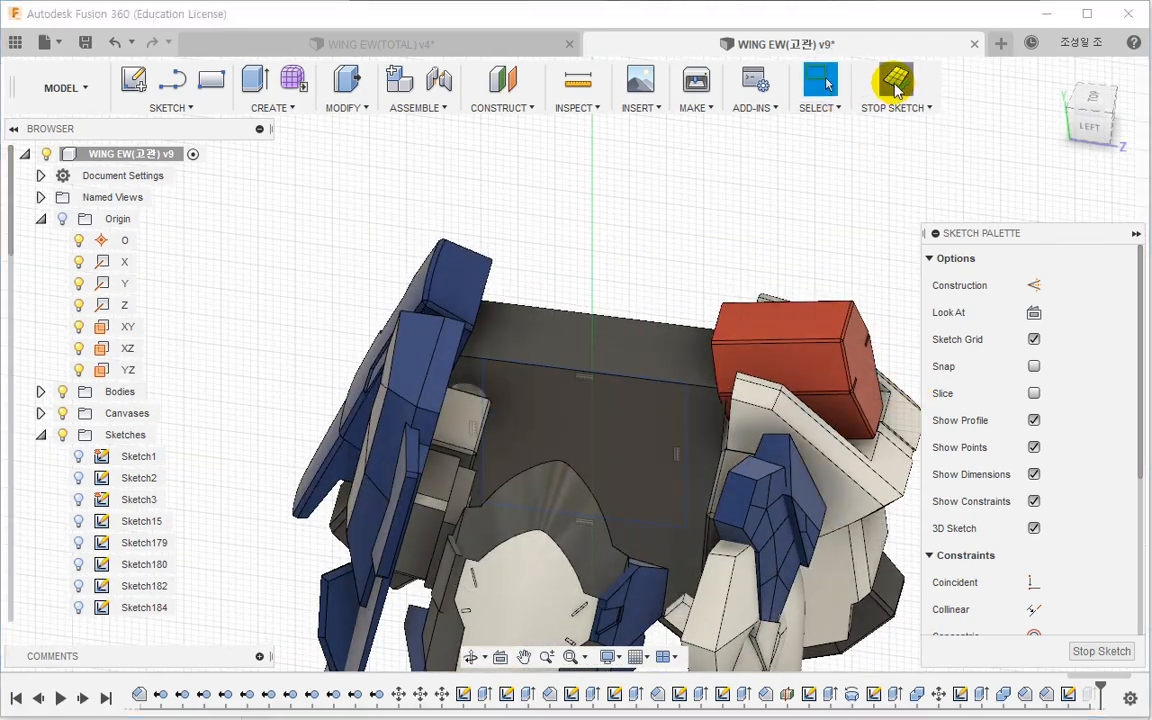
left_click(896, 84)
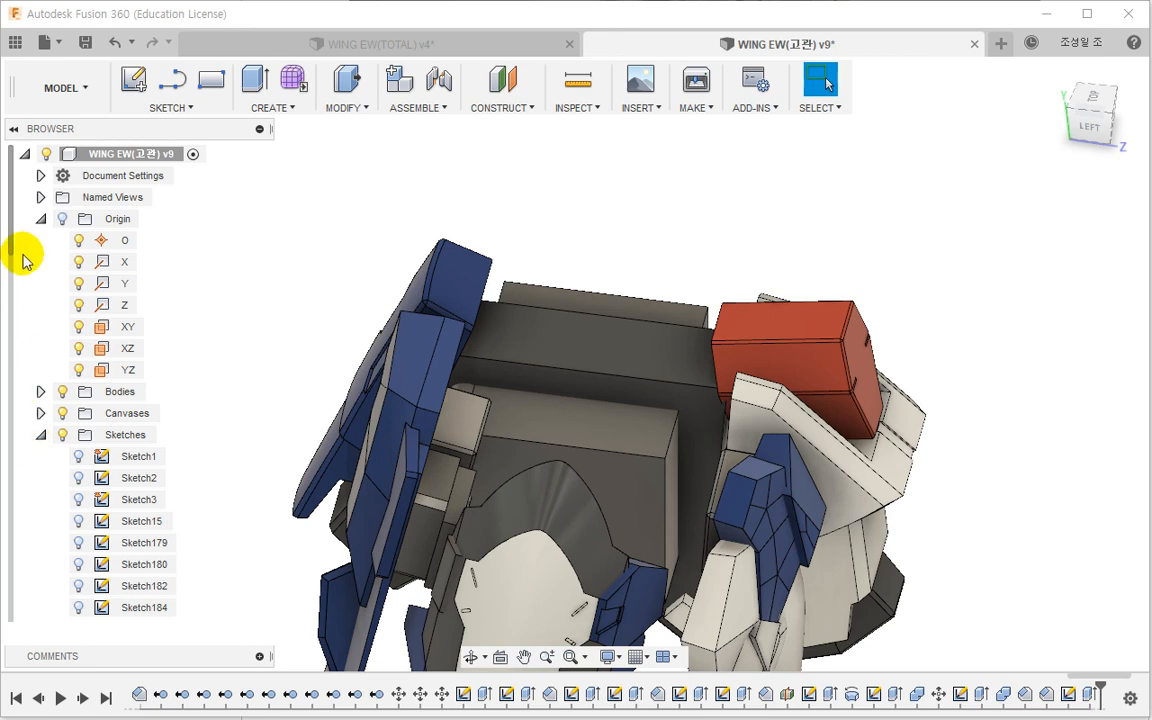
Step: Show the rectangle's sketch and move its rear vertical line inward to narrow the extruded block
left_click_drag(12, 254, 16, 620)
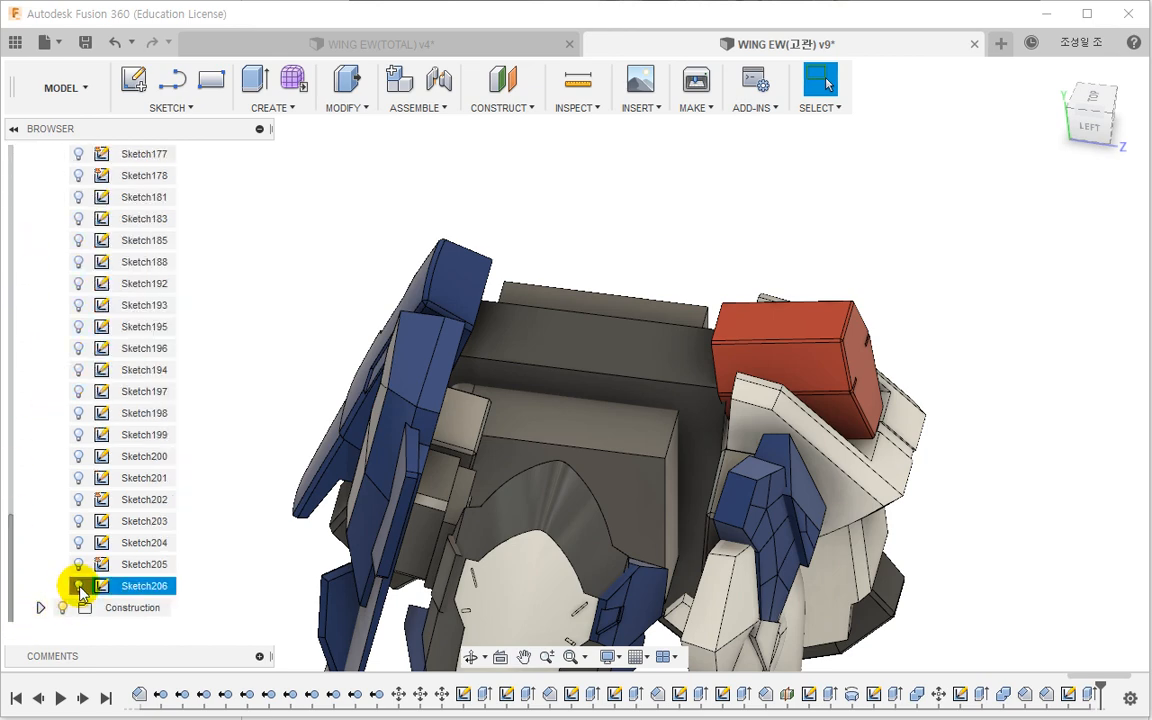
middle_click_drag(481, 497, 481, 476, "shift")
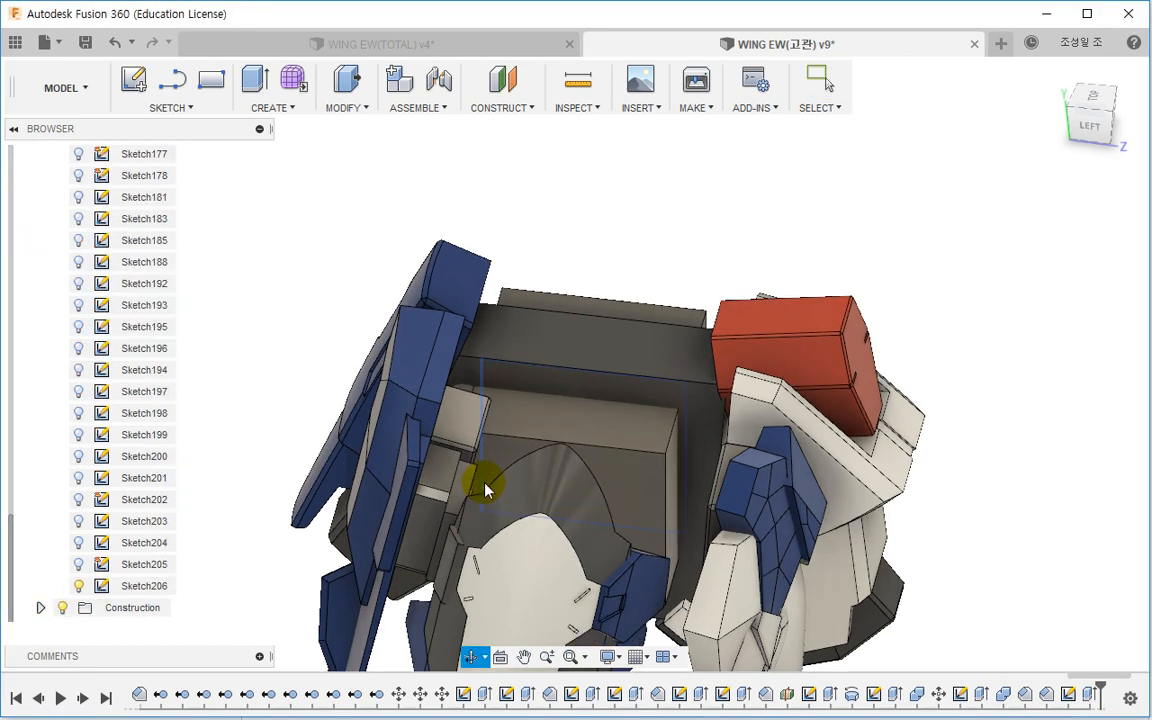
left_click(492, 380)
middle_click_drag(498, 398, 627, 375, "shift")
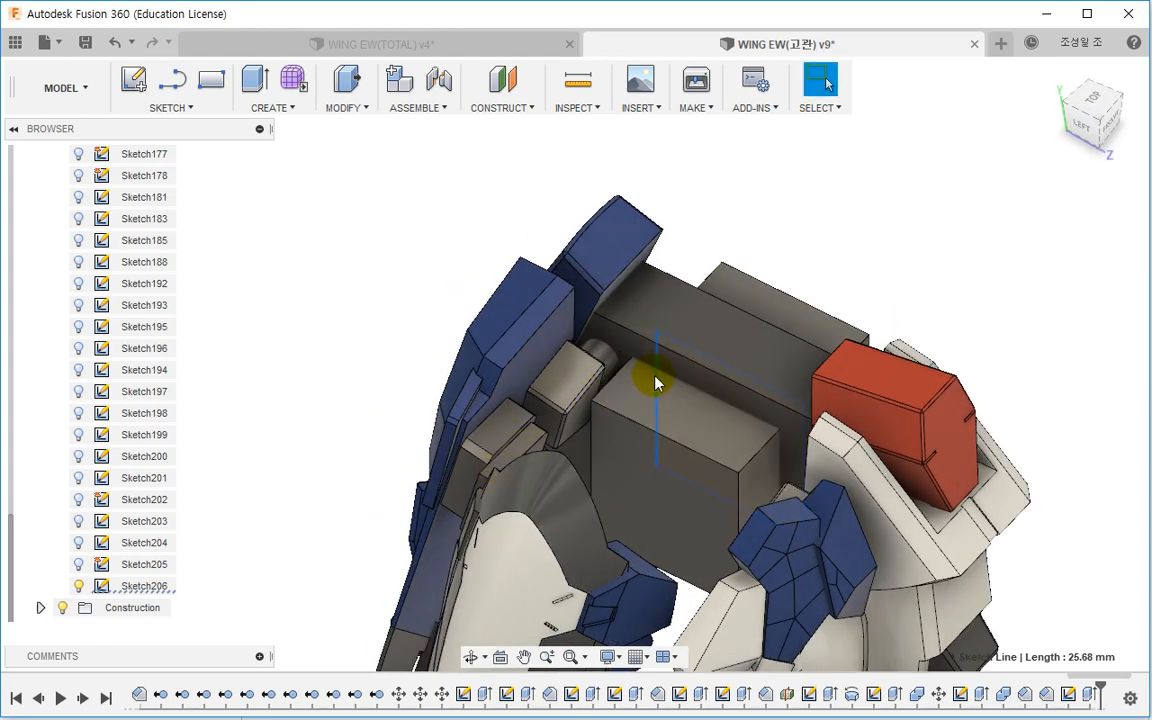
left_click_drag(653, 380, 797, 423)
middle_click_drag(797, 423, 621, 577, "shift")
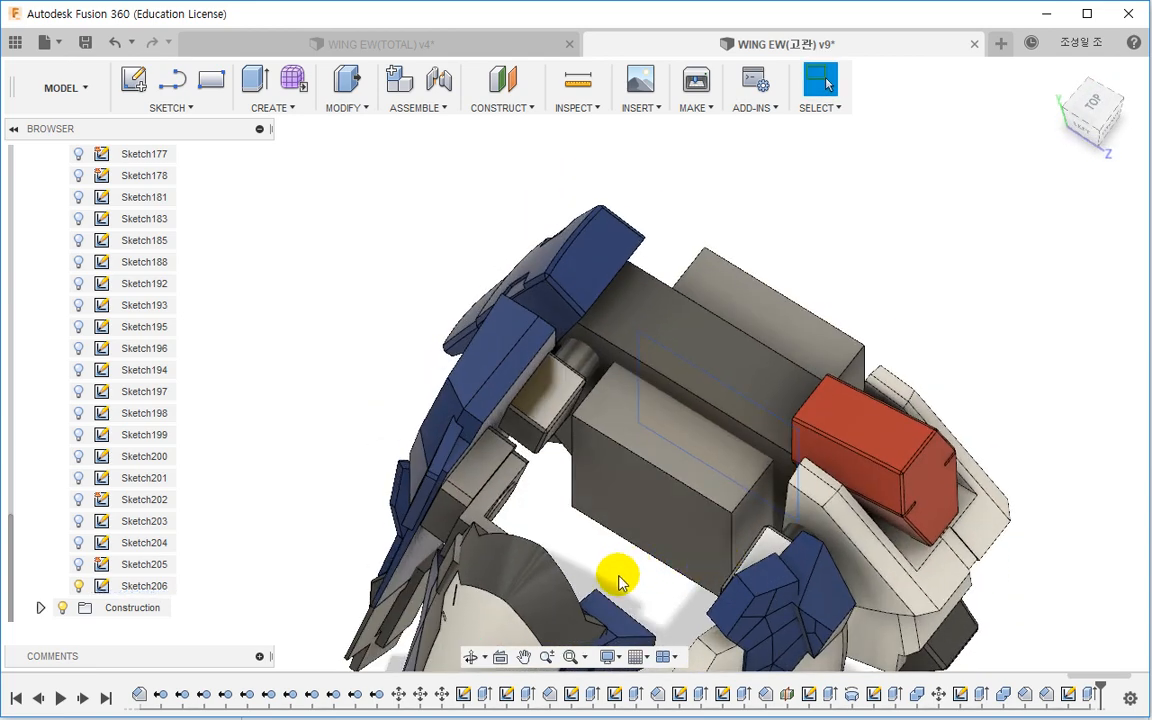
Step: Measure the distance from the hip block's side face to the extruded block's outer face and shorten the block's symmetric extrusion
left_click(567, 88)
scroll(770, 455, "up", 3)
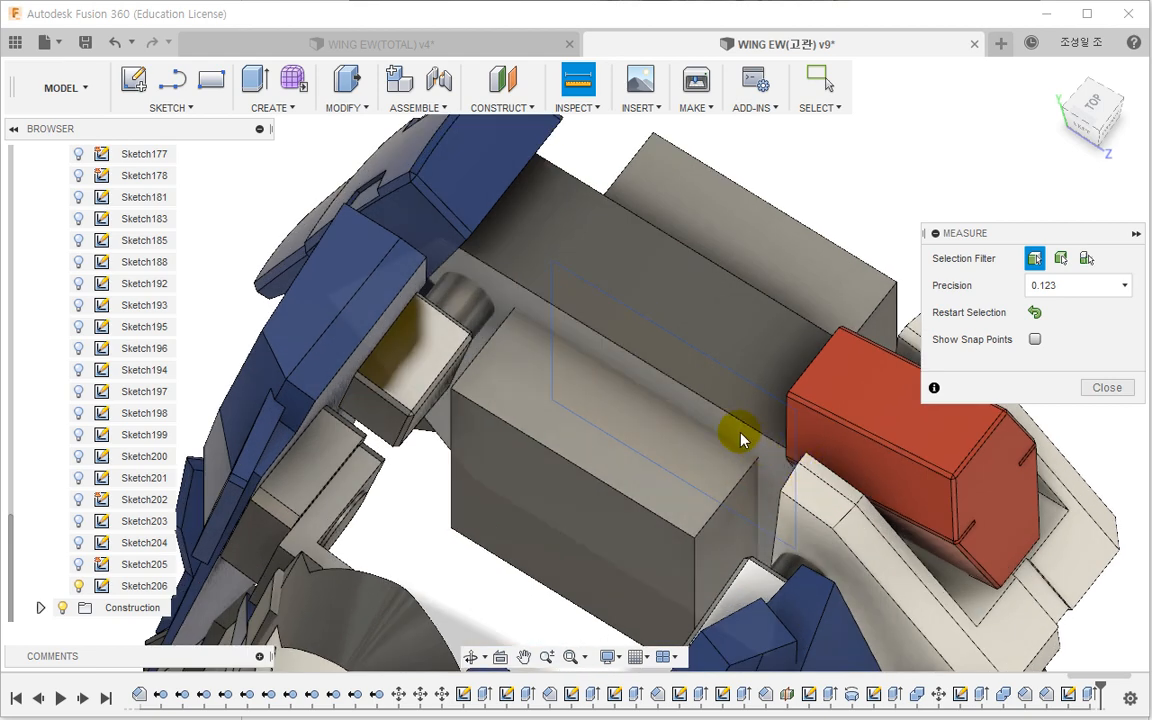
left_click(740, 437)
left_click(560, 547)
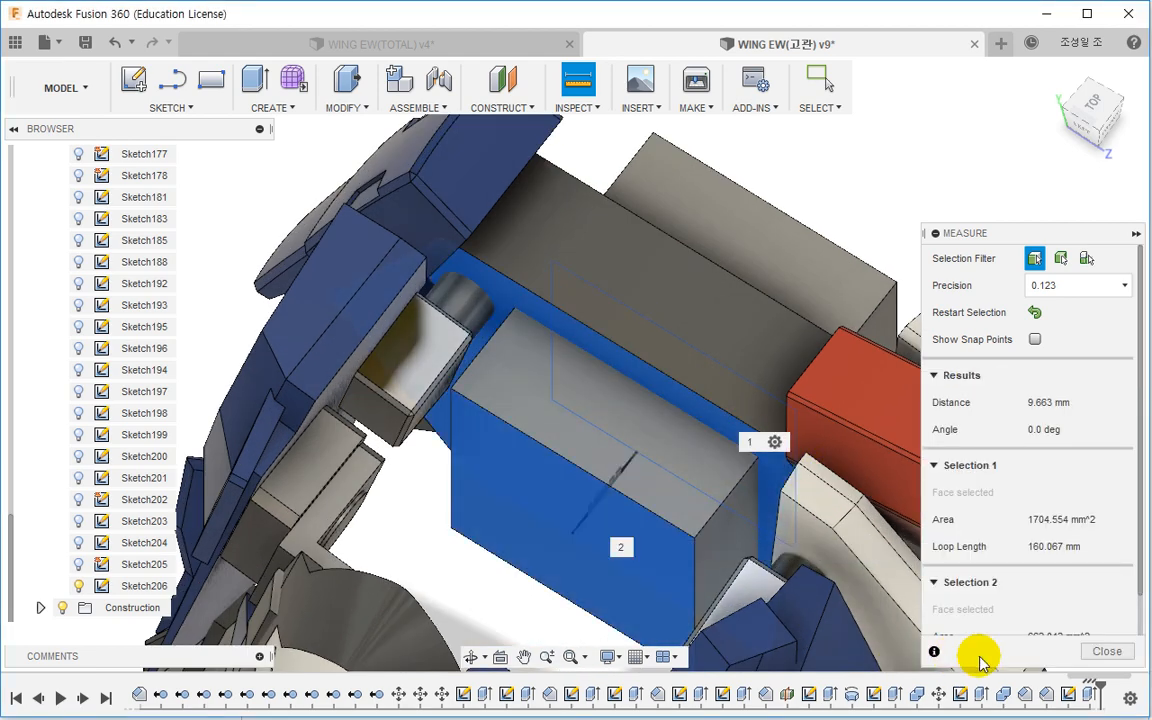
key("Escape")
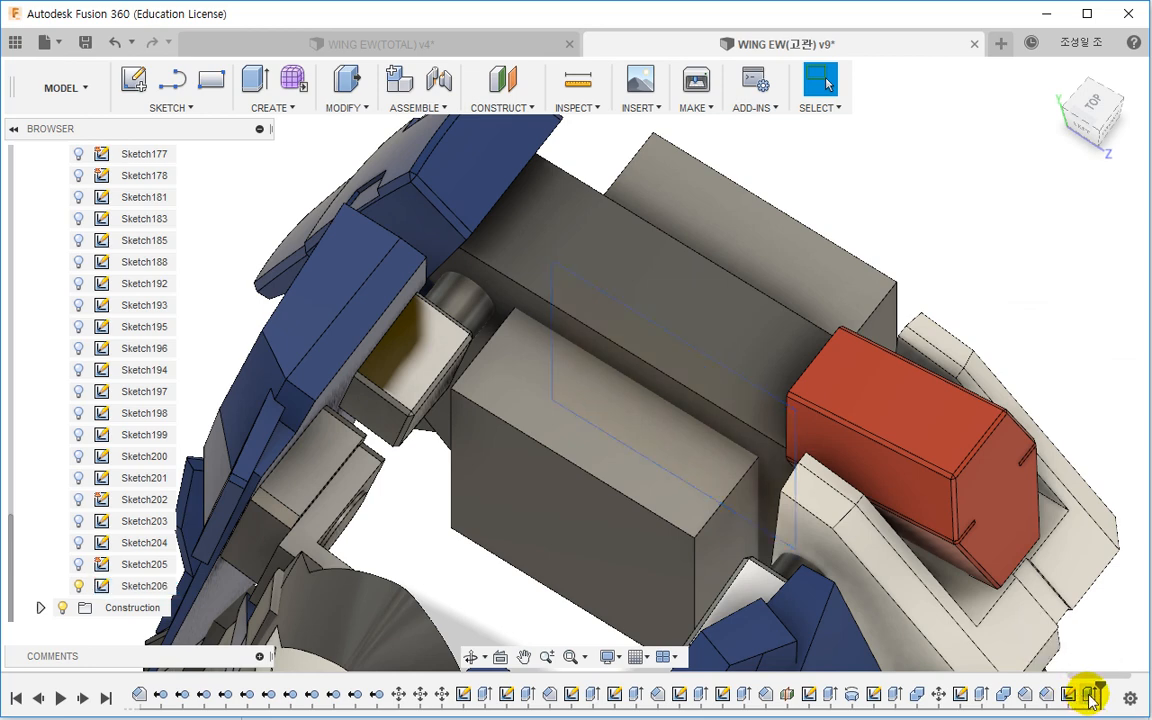
double_click(1082, 696)
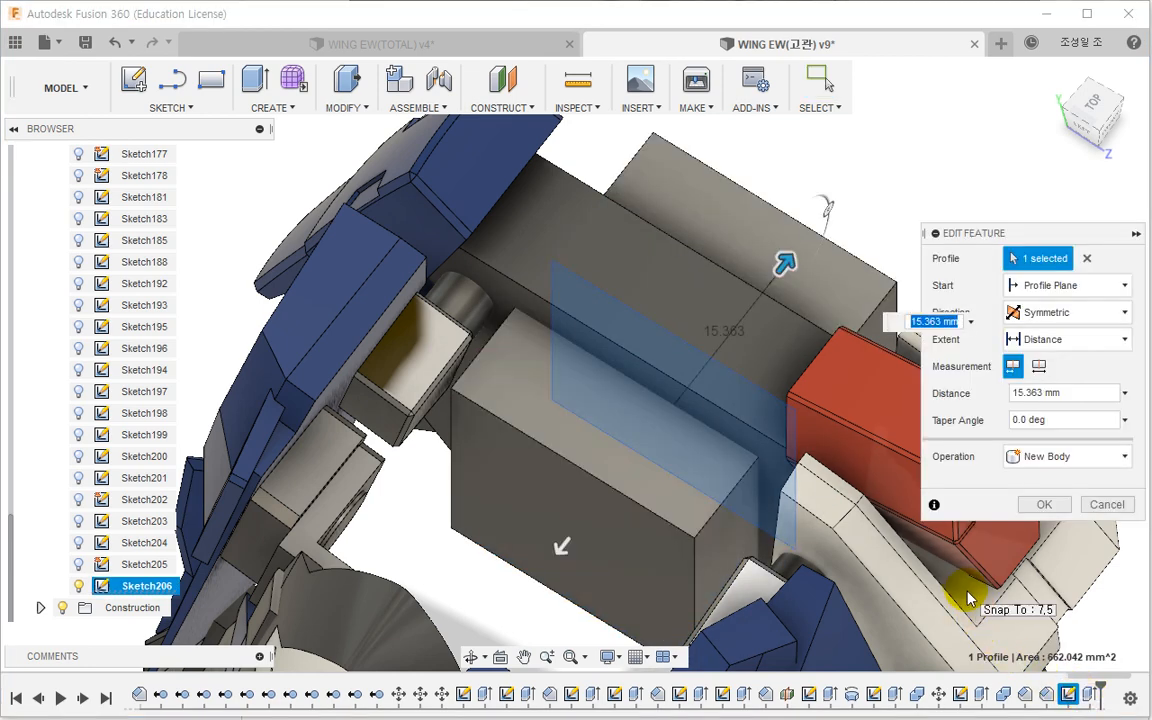
key("Return")
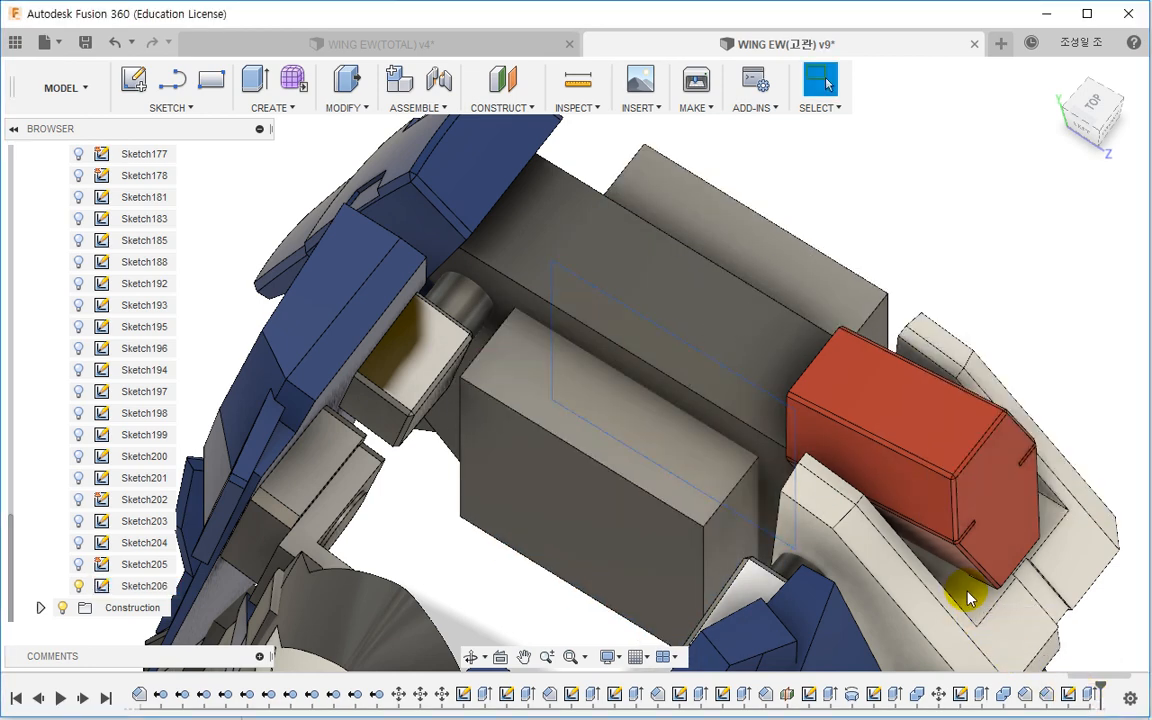
Step: Inspect the extruded block from the side and join it to the dark central hip block with Combine
middle_click_drag(1093, 290, 753, 296, "shift")
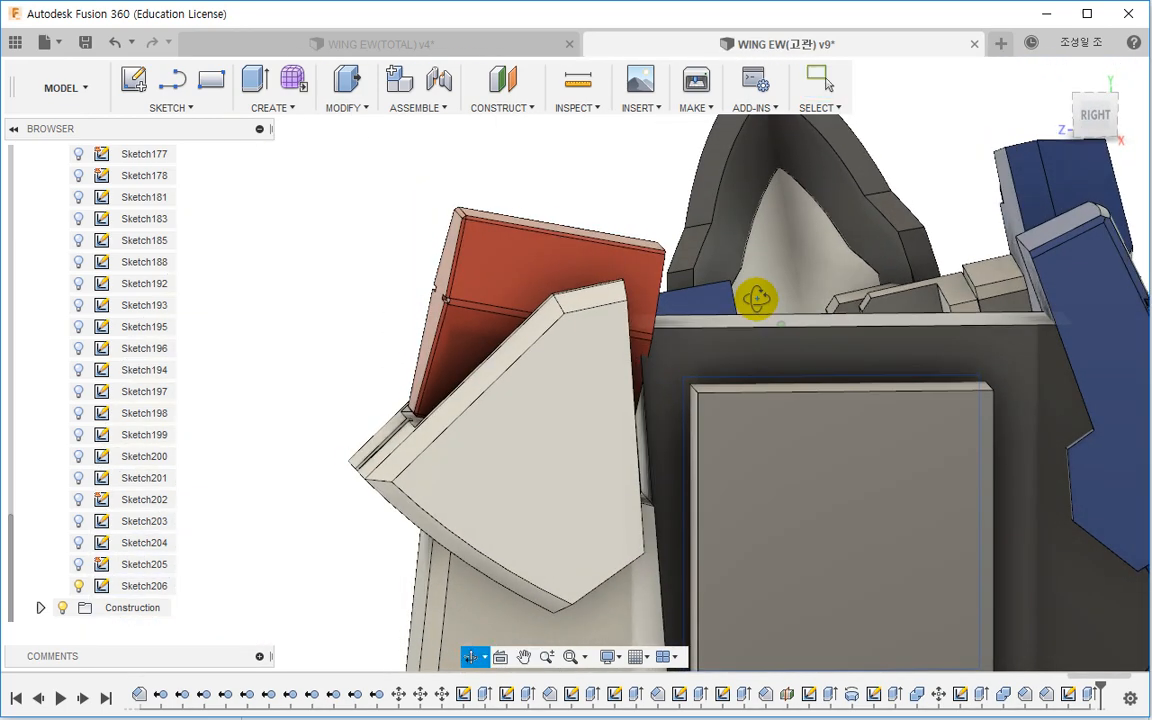
left_click(1092, 118)
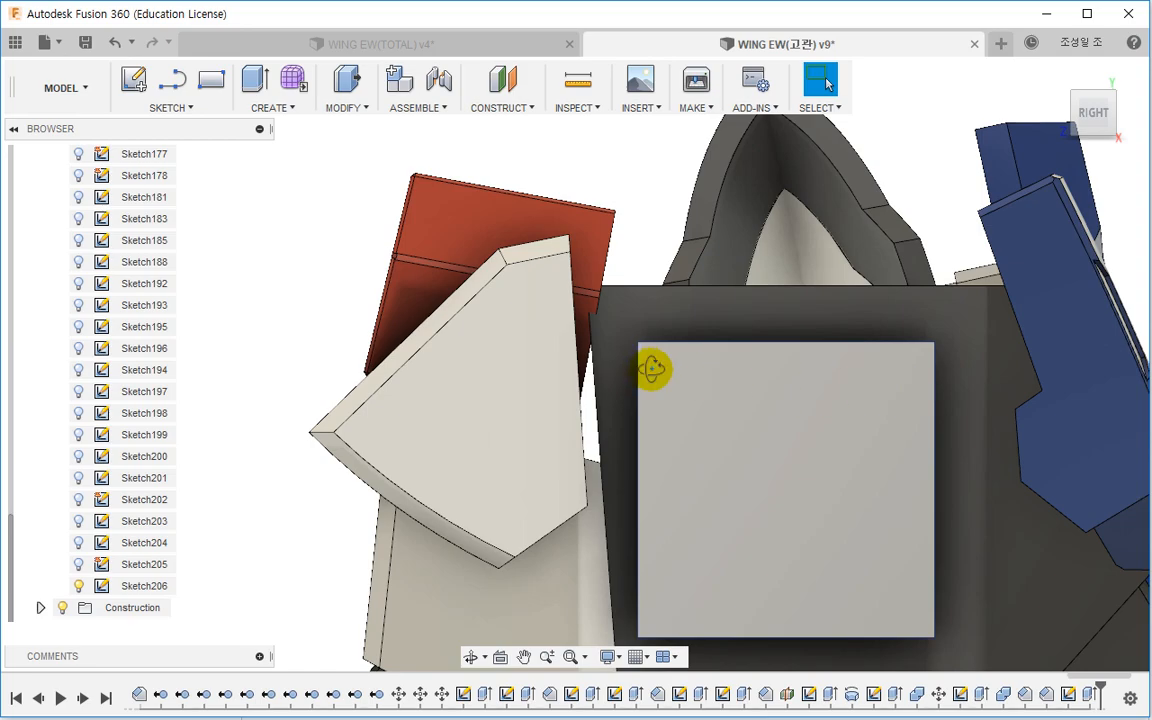
middle_click_drag(651, 370, 694, 205, "shift")
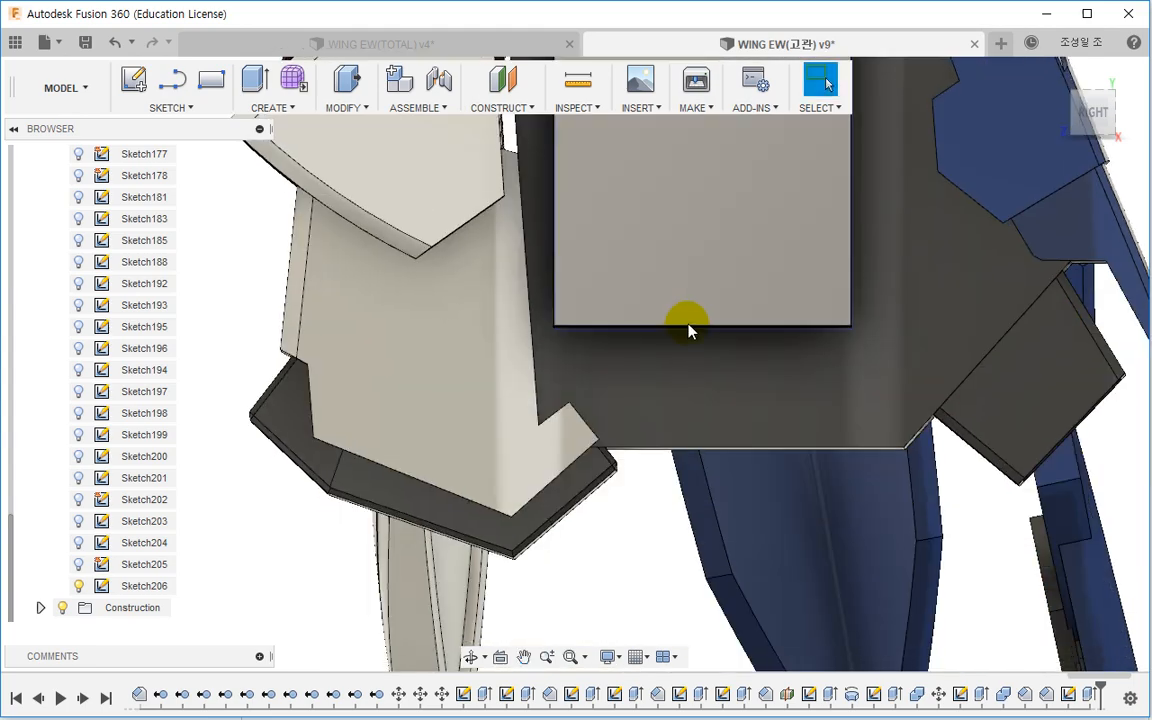
left_click(1097, 115)
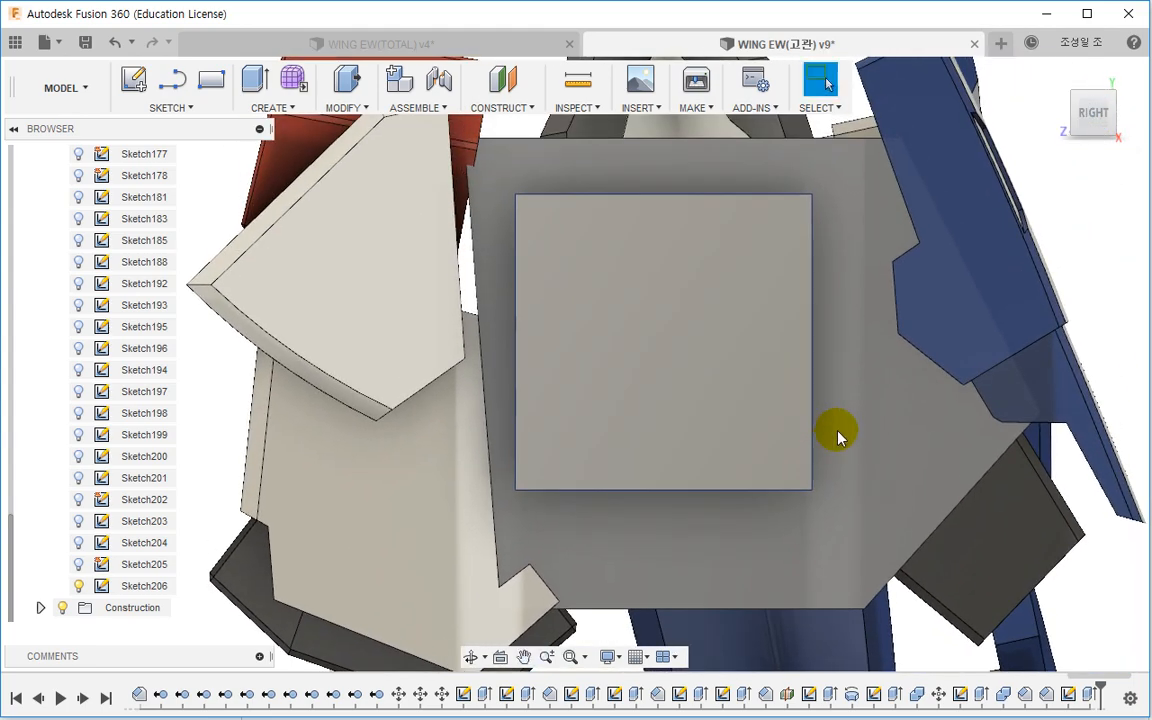
middle_click_drag(812, 380, 620, 400, "shift")
left_click(346, 107)
left_click(334, 257)
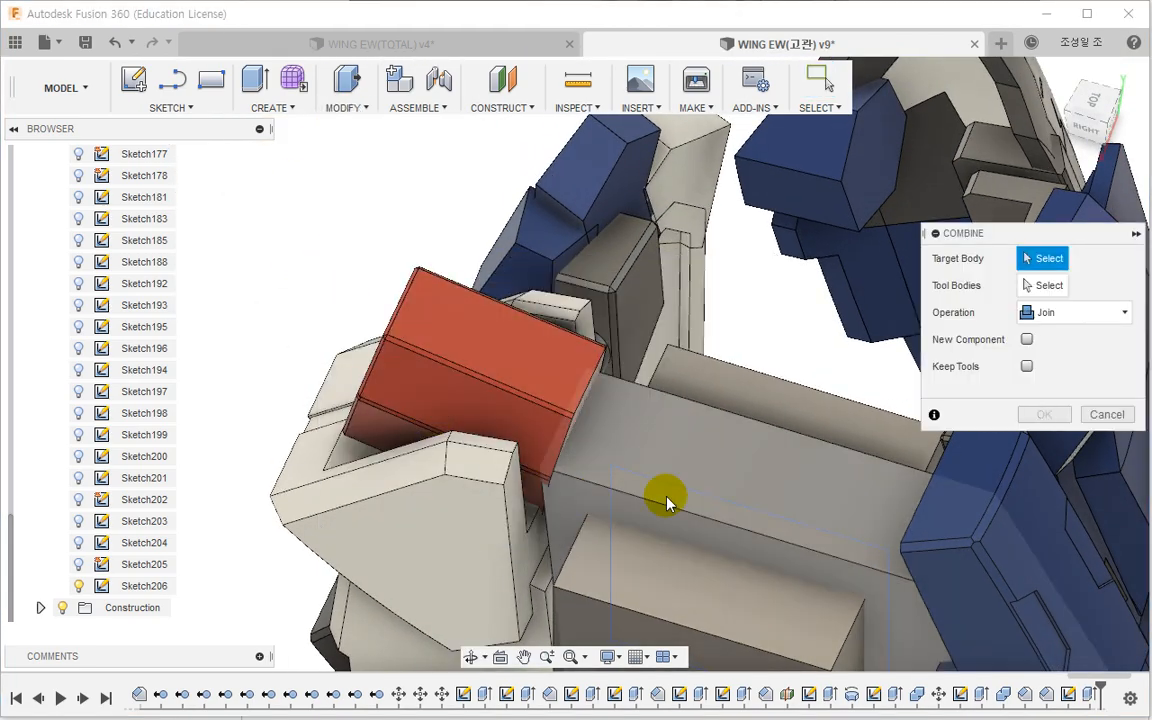
left_click(760, 428)
left_click(779, 391)
left_click(1043, 414)
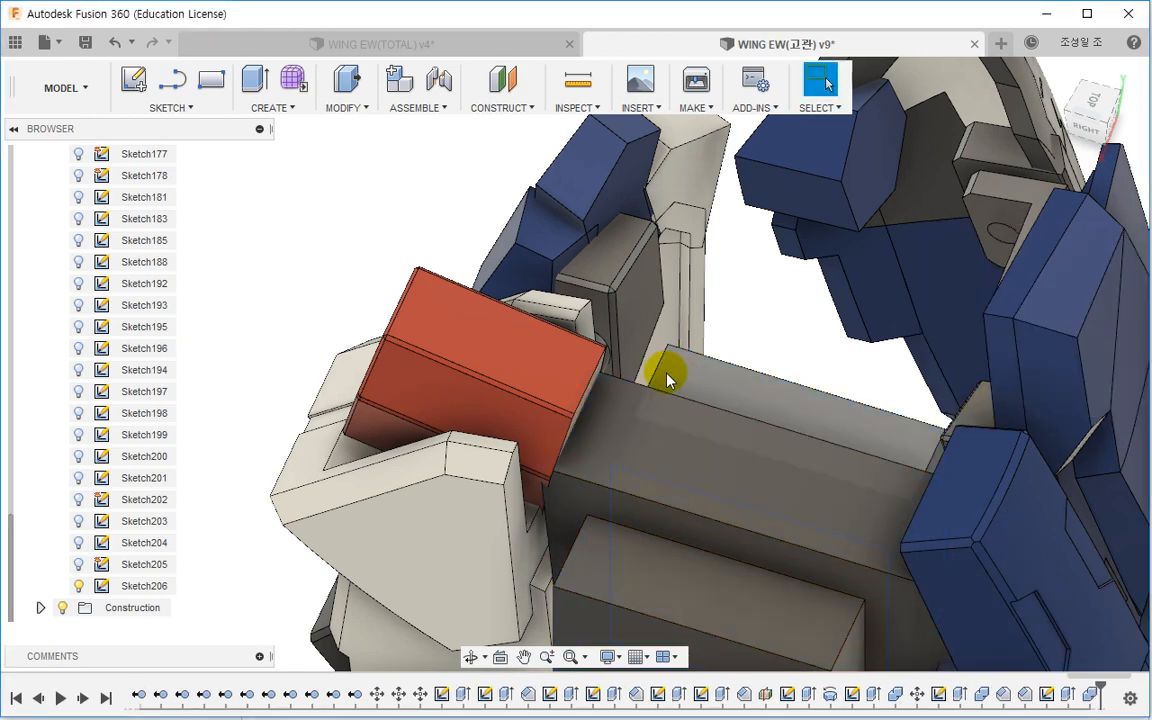
Step: Reopen the sketch of the extruded block's rectangle and draw a 12 mm diameter circle near the rectangle's centre
middle_click_drag(666, 373, 843, 468, "shift")
right_click(565, 493)
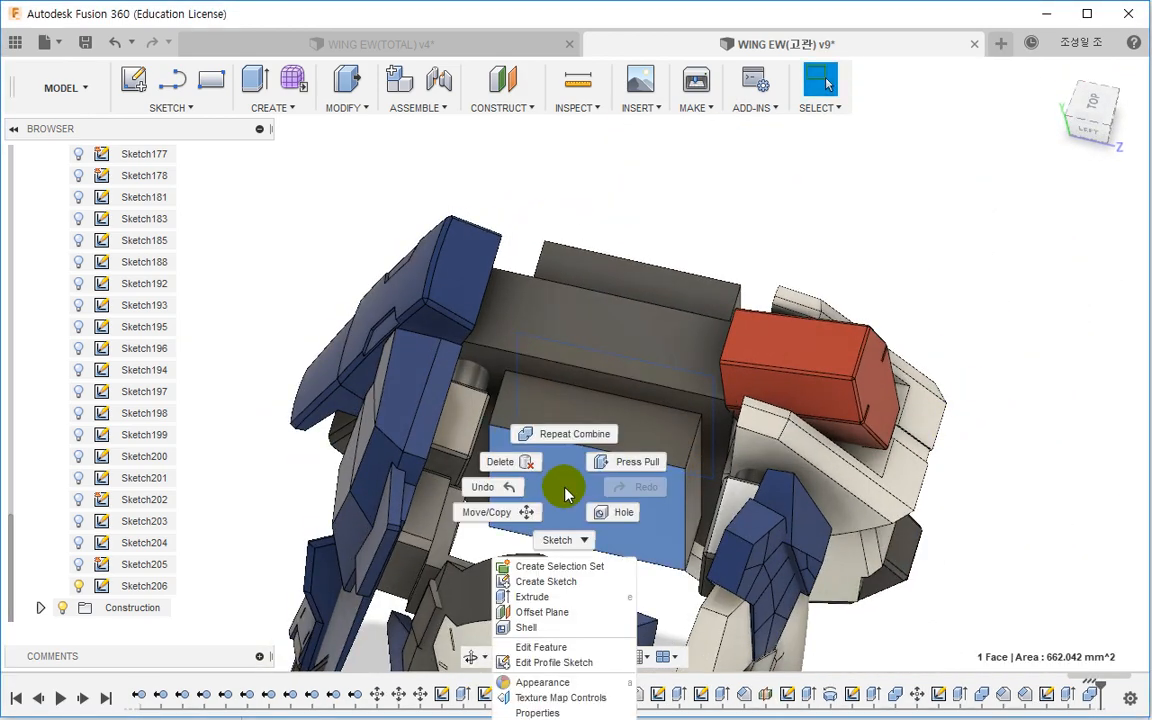
left_click(560, 585)
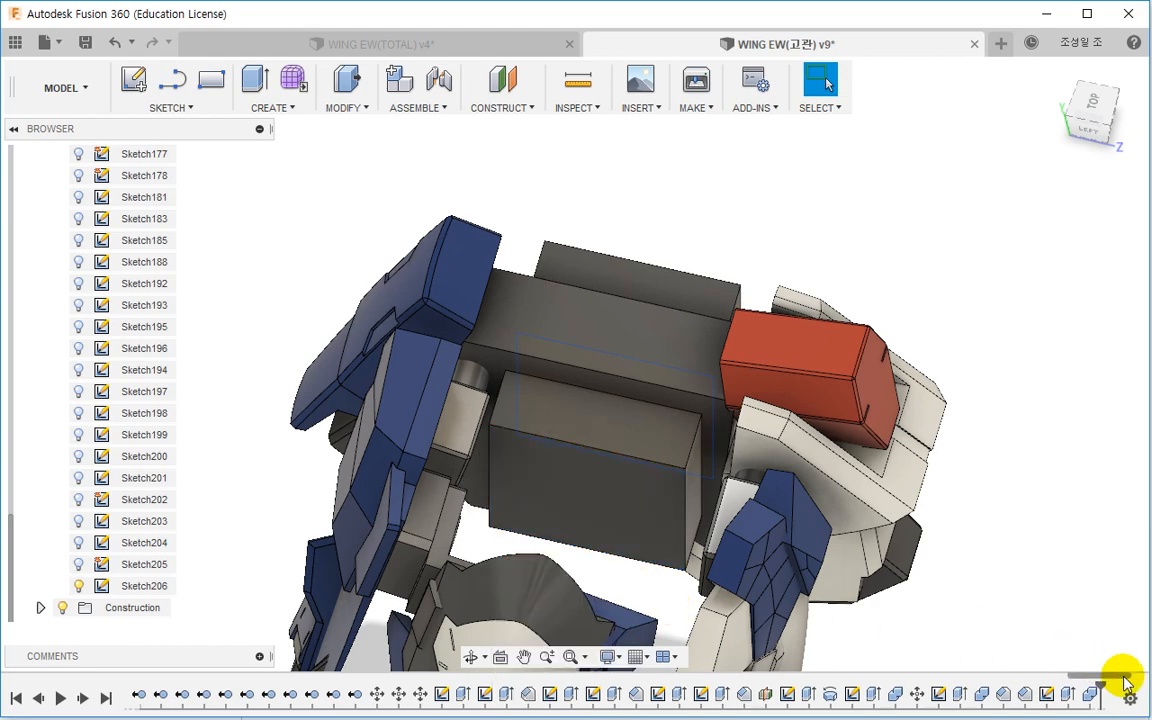
double_click(1047, 694)
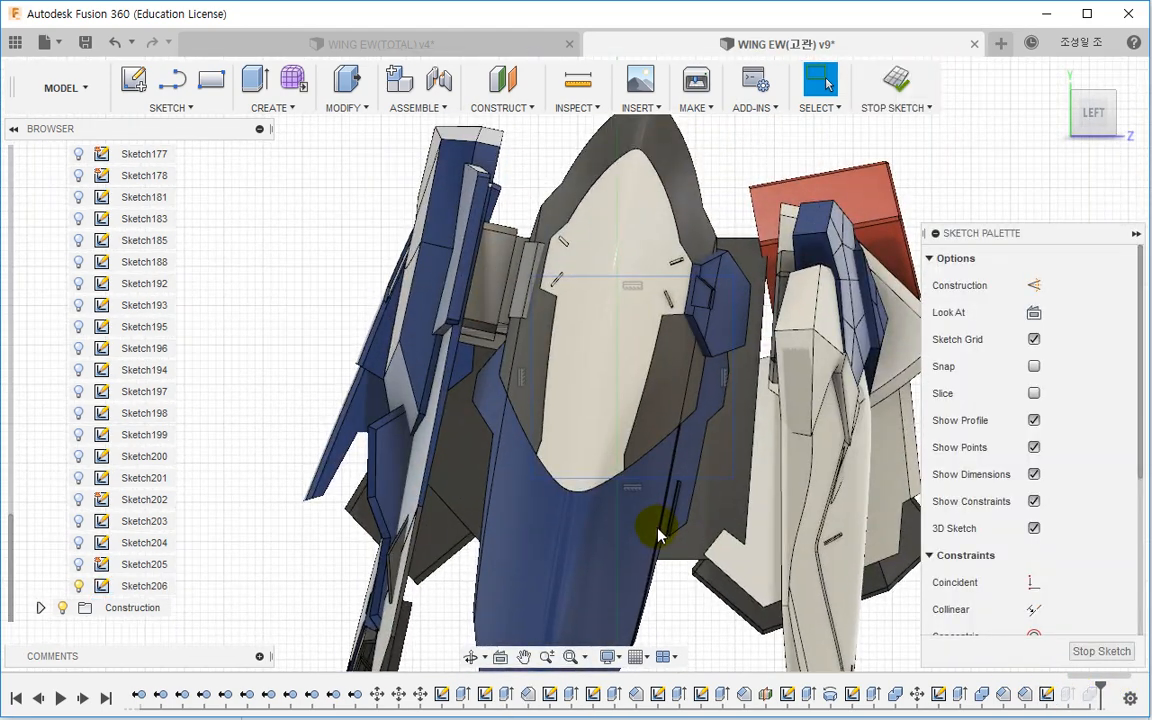
scroll(653, 448, "up", 2)
key("c")
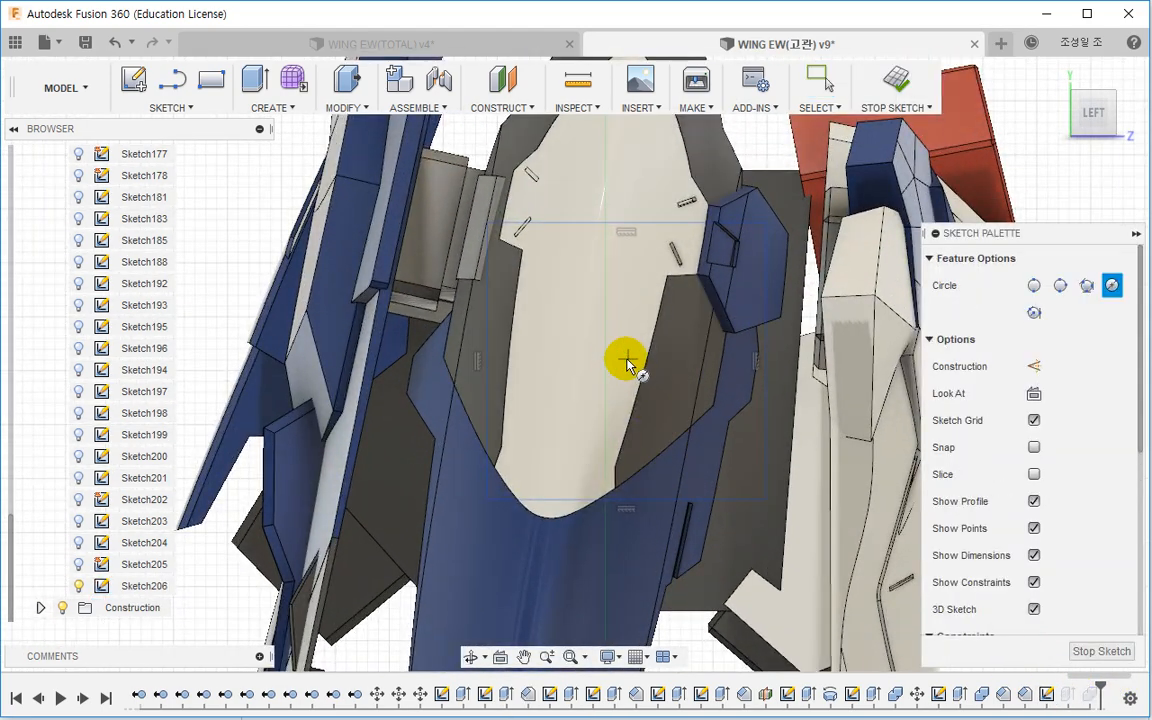
left_click(619, 353)
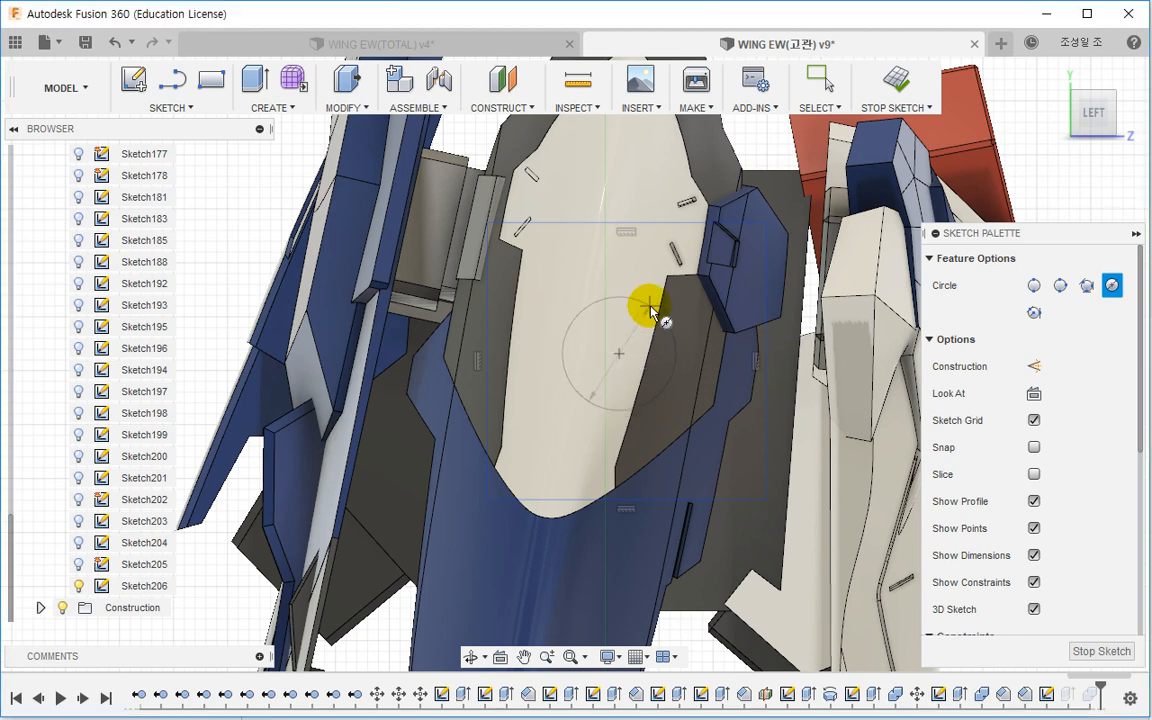
left_click(650, 306)
key("Escape")
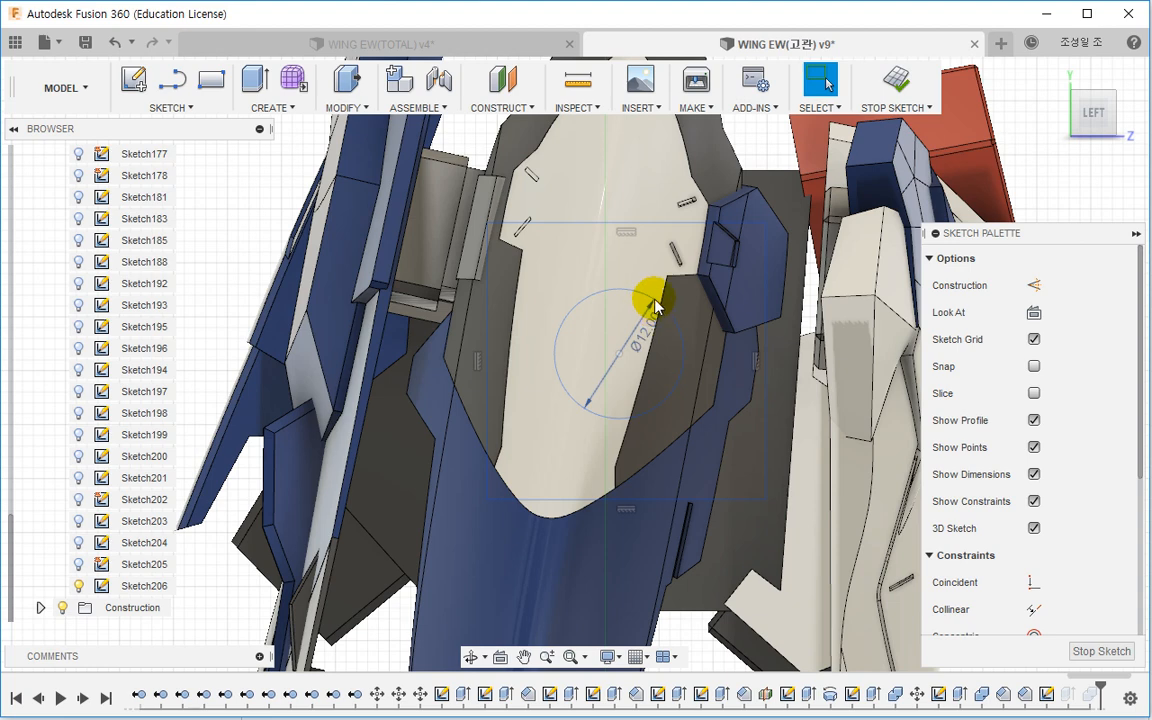
left_click(918, 88)
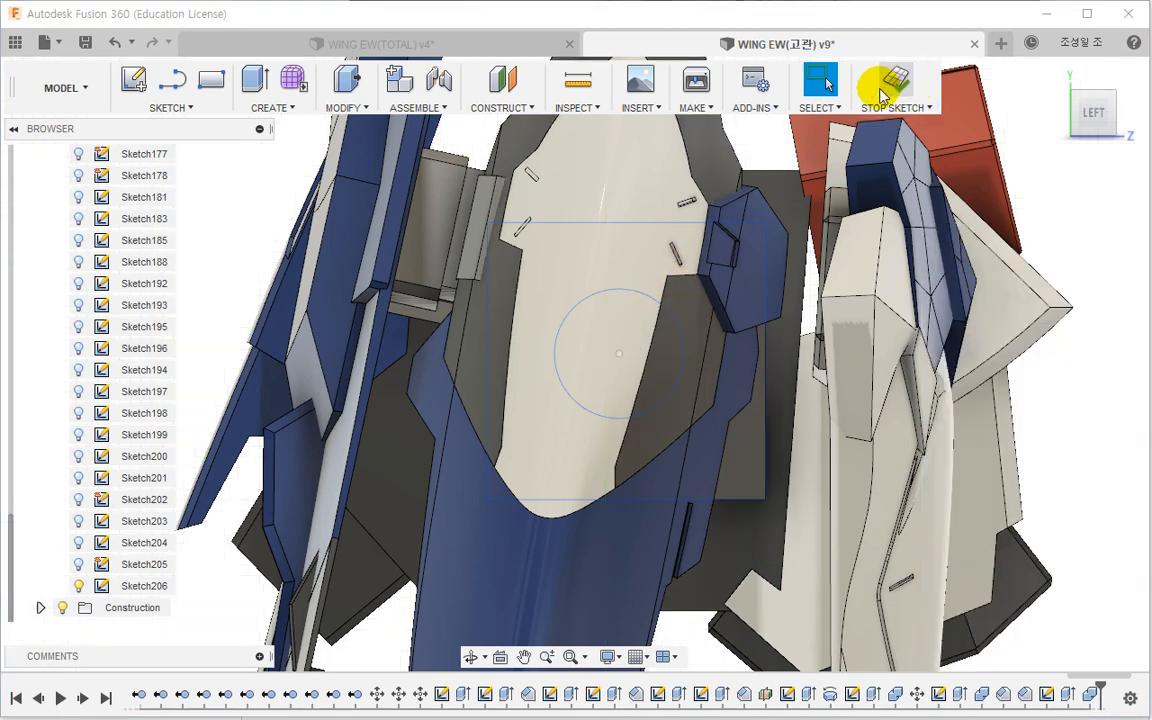
Step: Extrude the 12 mm circle symmetrically as a new body with a distance of 25 mm
left_click(249, 80)
left_click_drag(609, 347, 634, 410)
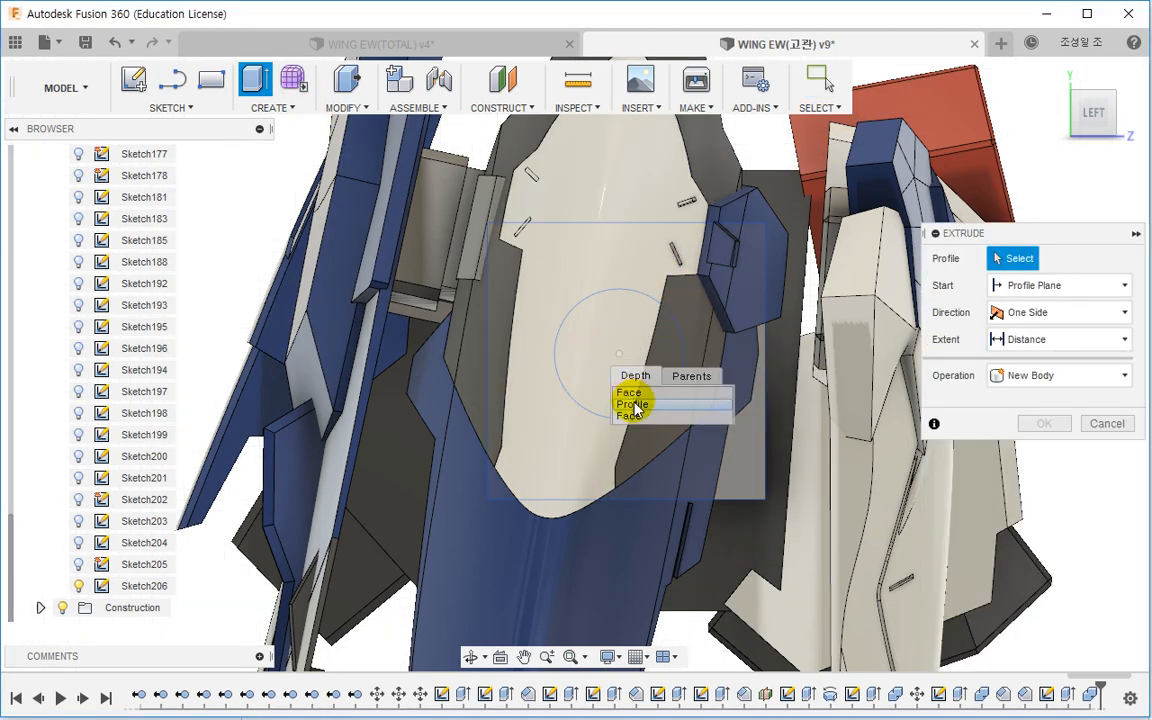
left_click(634, 406)
middle_click_drag(552, 398, 441, 447, "shift")
middle_click_drag(738, 342, 371, 365, "shift")
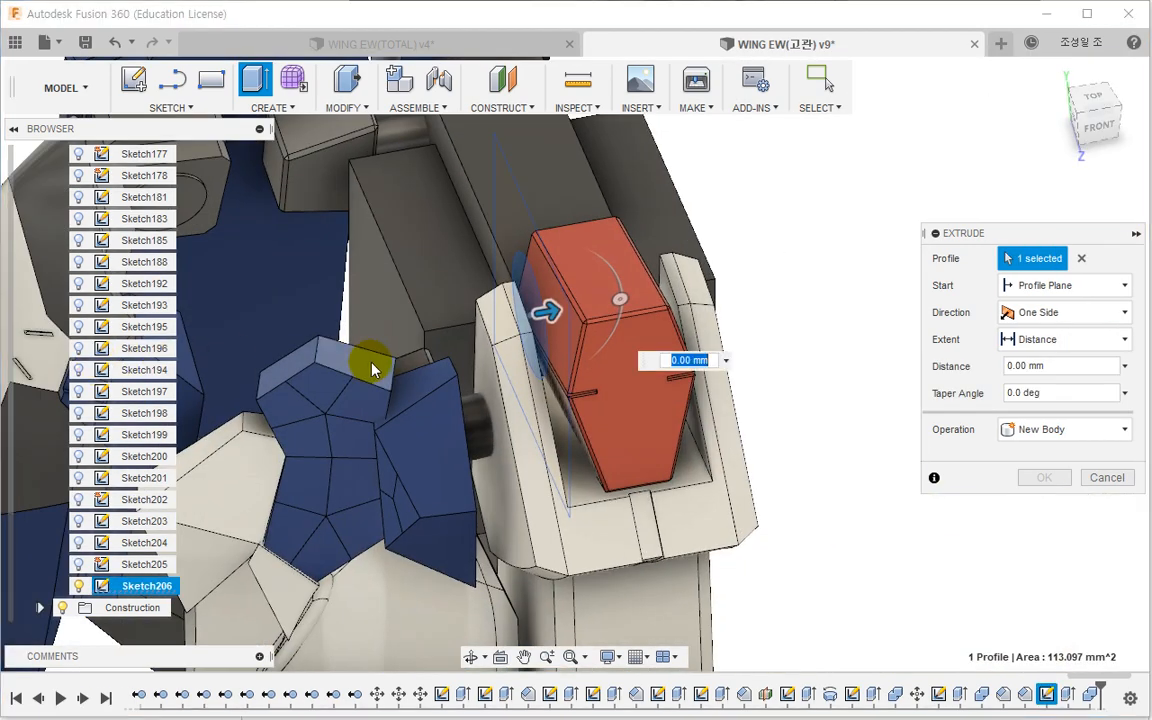
left_click(1123, 312)
left_click(1040, 376)
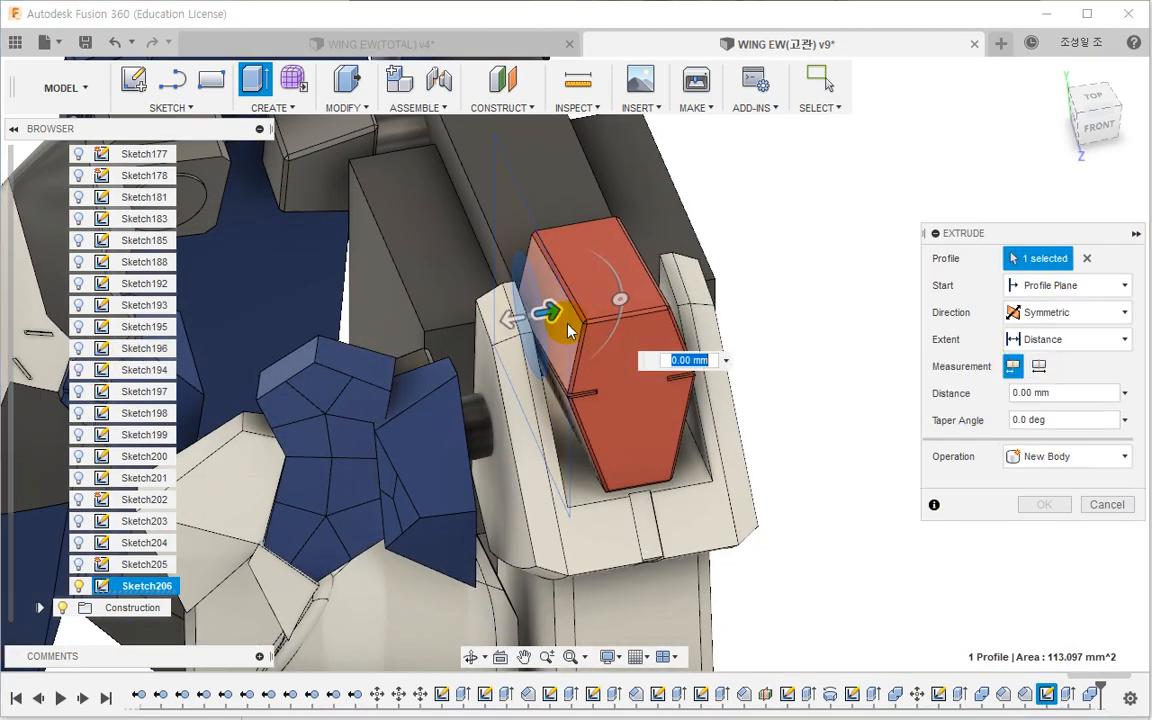
left_click_drag(521, 321, 236, 359)
middle_click_drag(440, 372, 491, 430, "shift")
left_click_drag(429, 423, 419, 423)
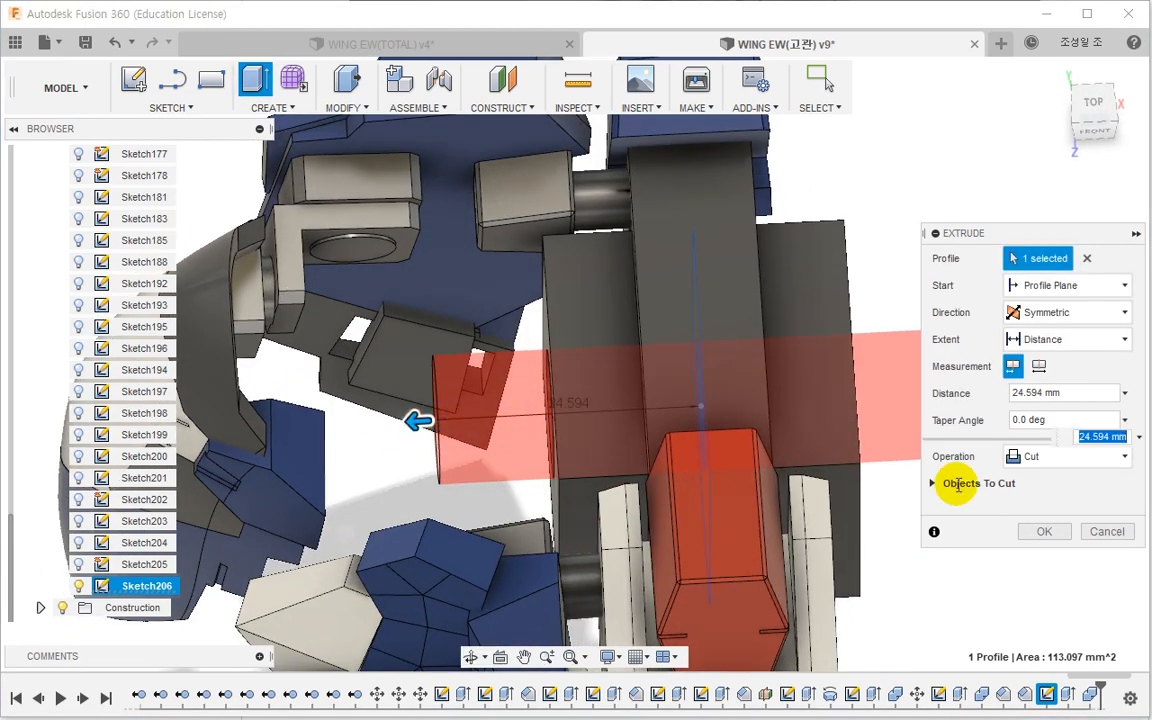
left_click(1028, 478)
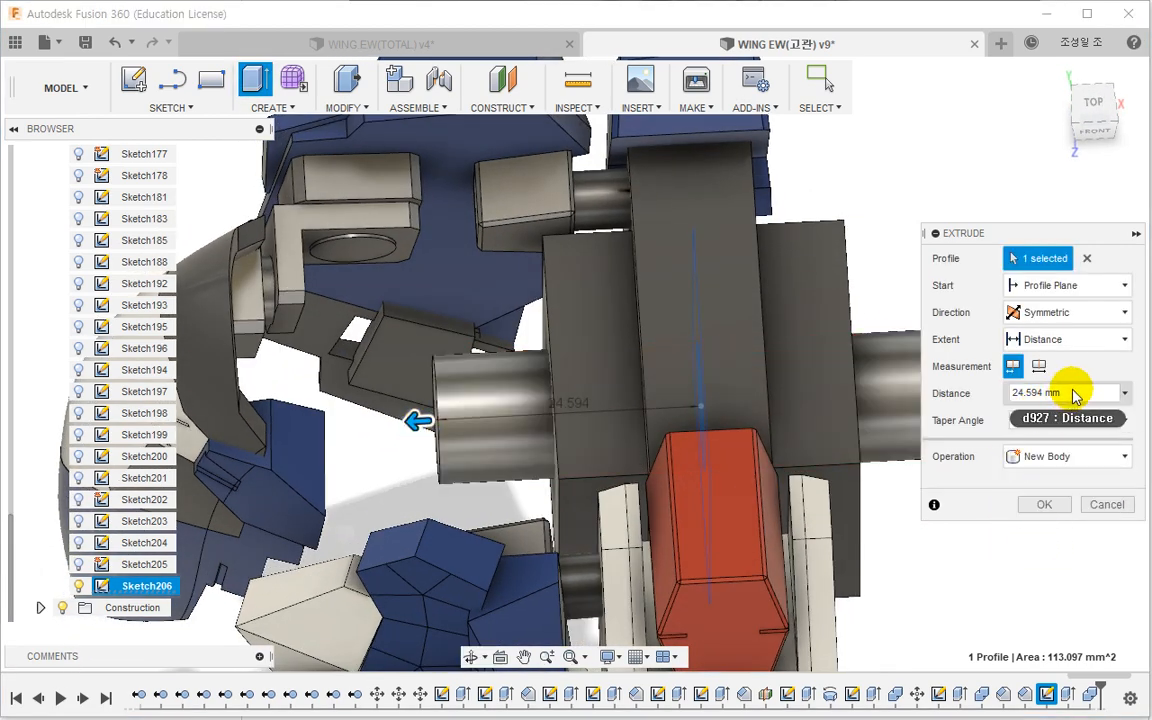
left_click(1010, 393)
key("Return")
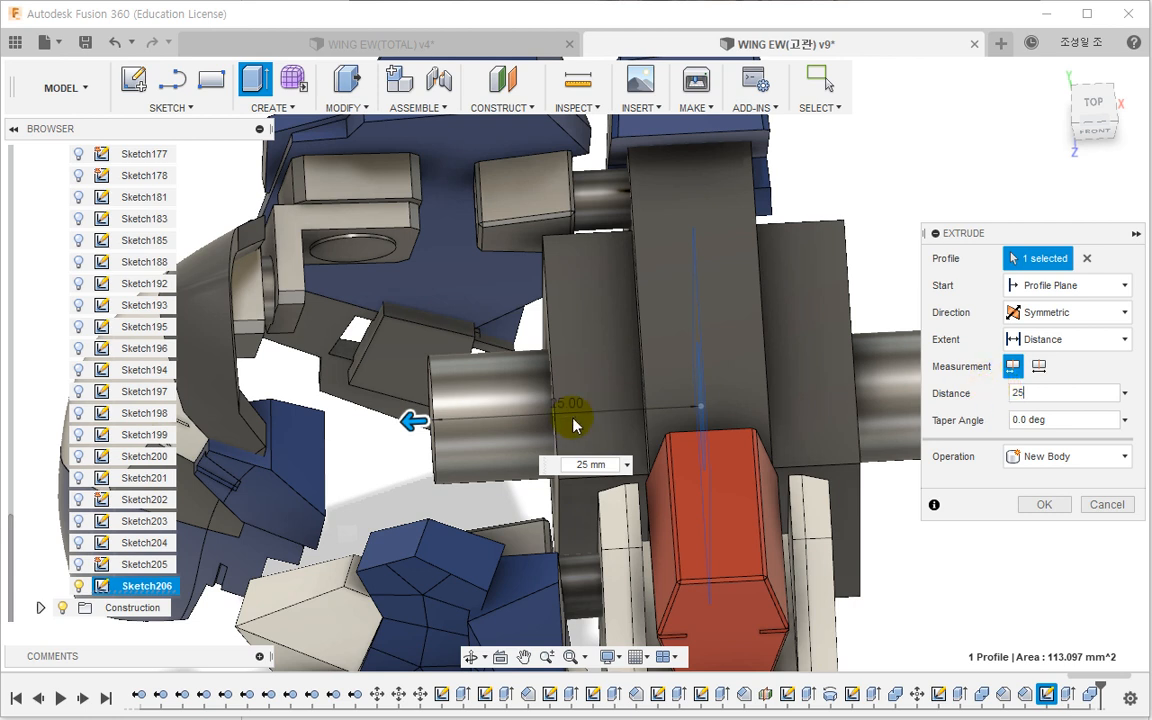
Step: Shorten the cylinder's symmetric extrusion to 15.037 mm so it protrudes only slightly from the block's side faces
left_click_drag(414, 423, 520, 418)
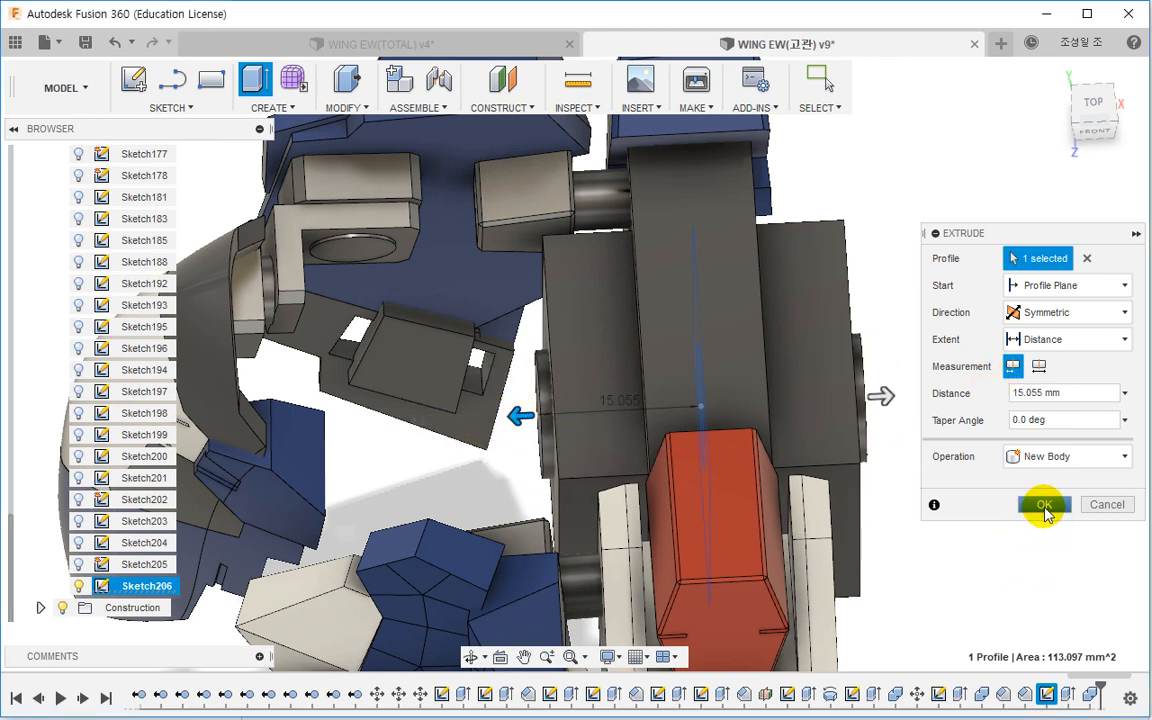
mouse_move(512, 419)
left_mouse_down()
mouse_move(496, 419)
mouse_move(509, 419)
left_mouse_up()
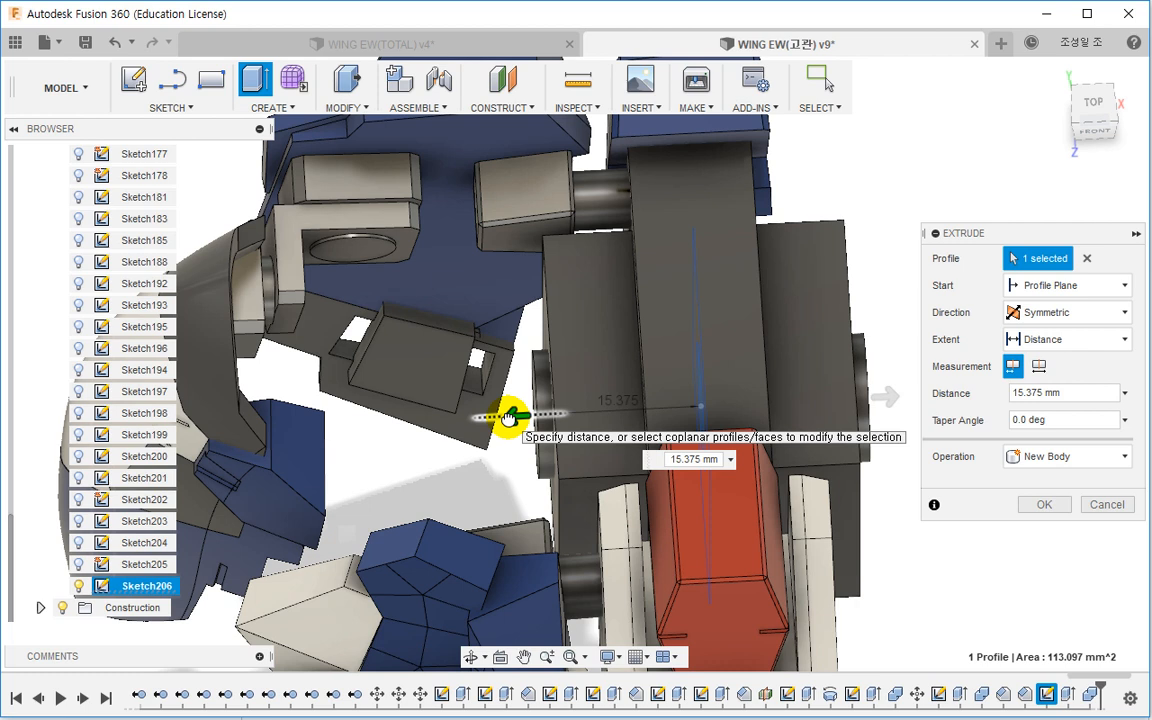
left_click_drag(509, 418, 509, 417)
left_click(588, 456)
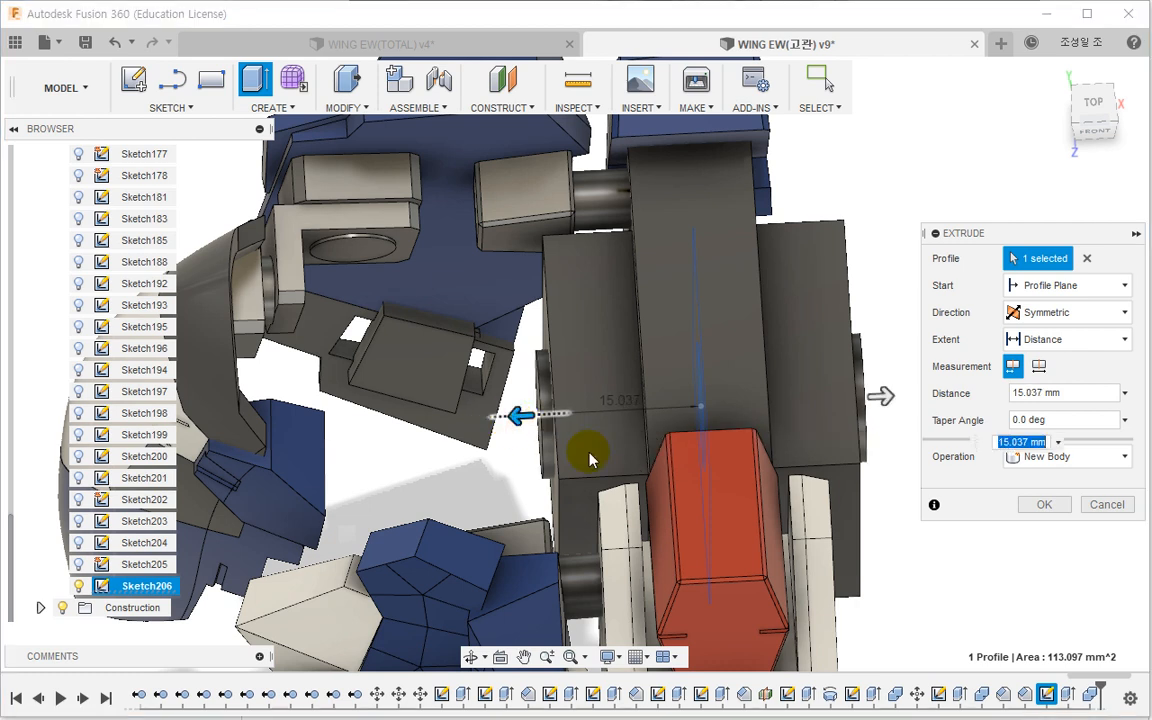
left_click(1046, 505)
Step: Reopen the circle's sketch and set the circle's diameter to 15 mm
middle_click_drag(458, 424, 722, 396, "shift")
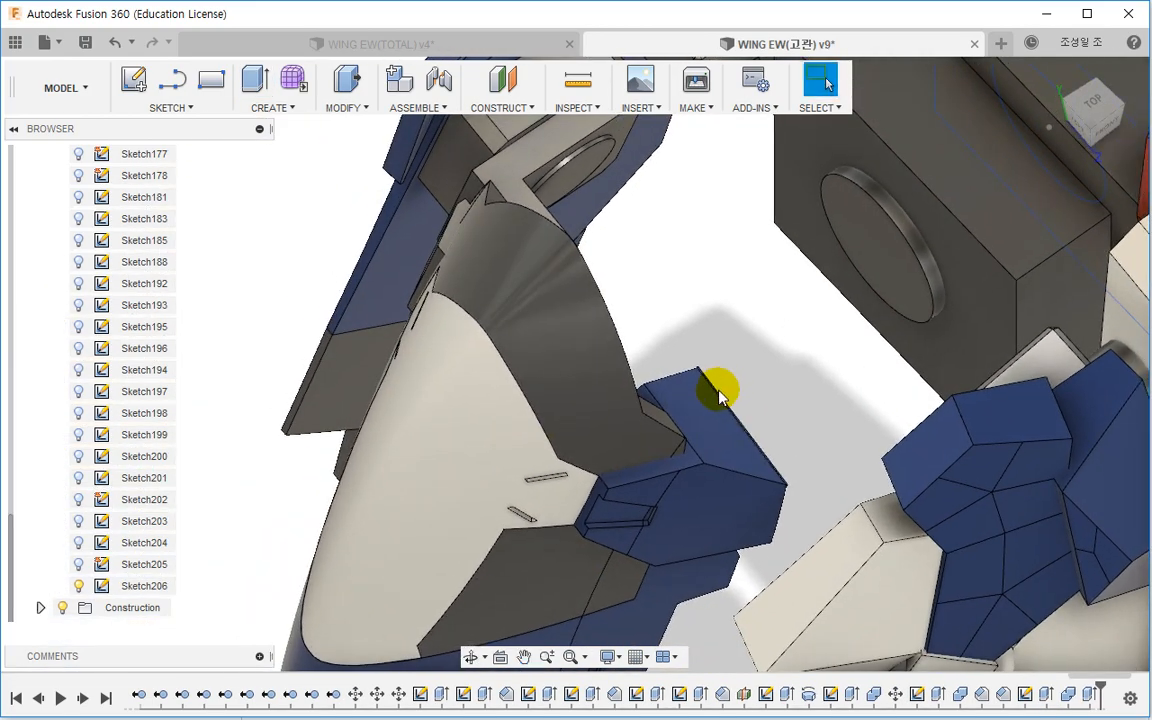
double_click(1028, 694)
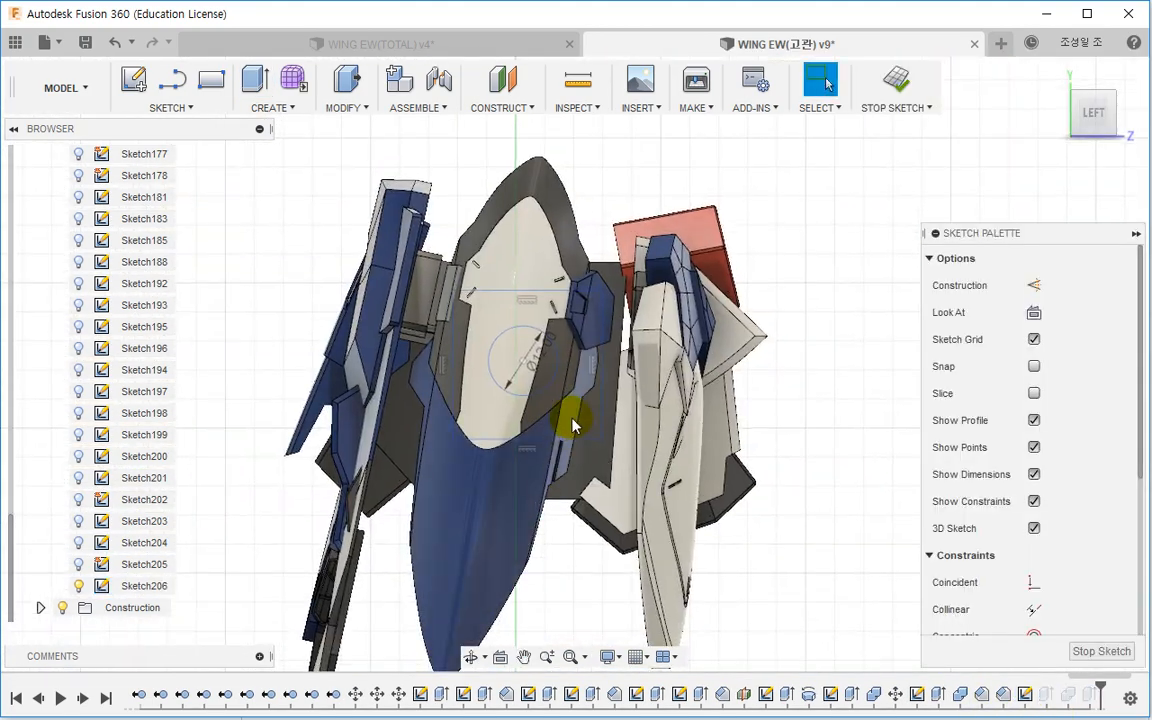
scroll(573, 425, "up", 8)
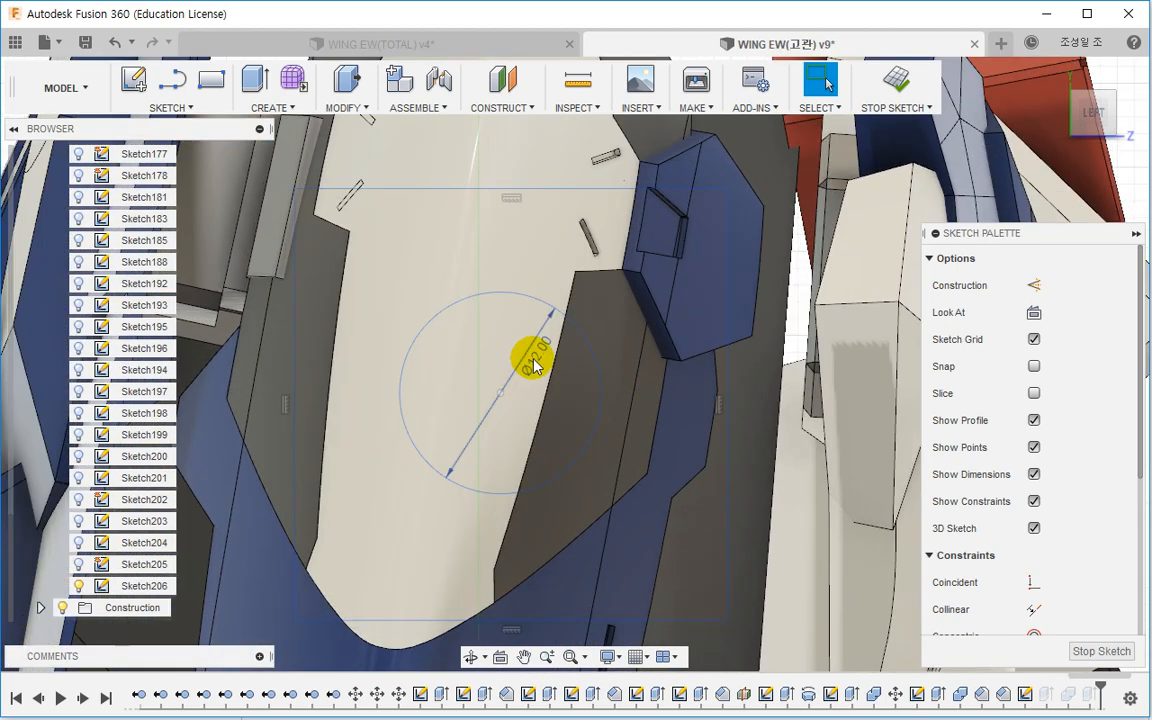
double_click(536, 360)
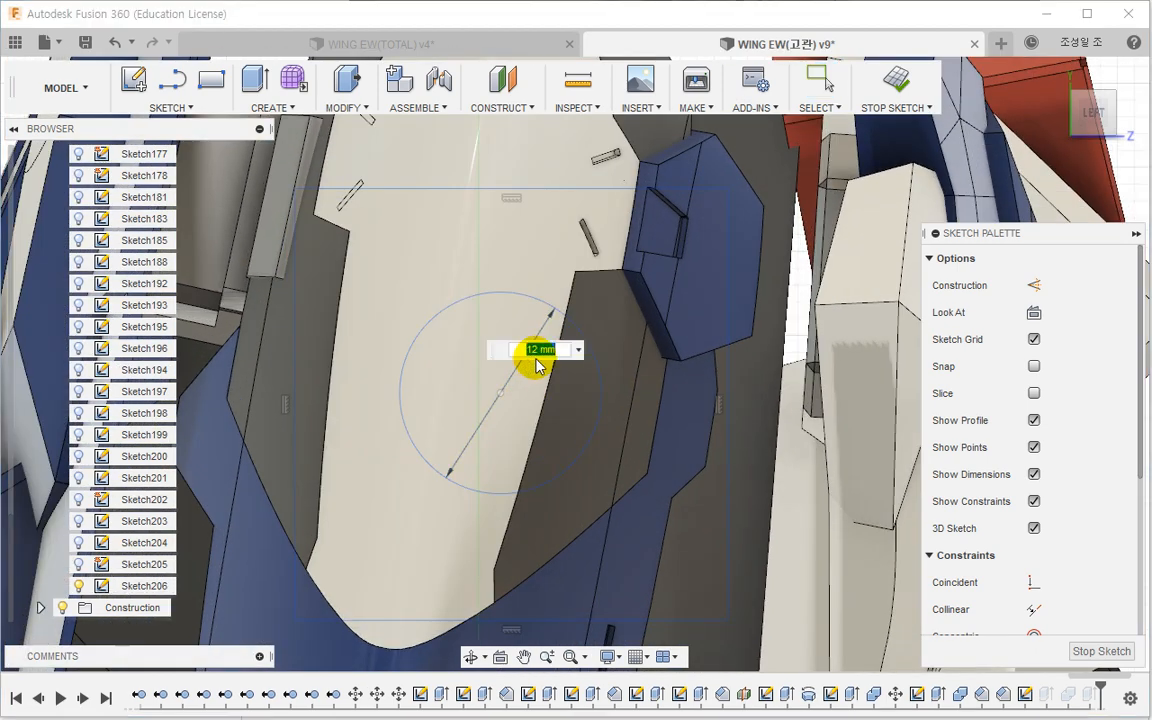
type("15")
key("Return")
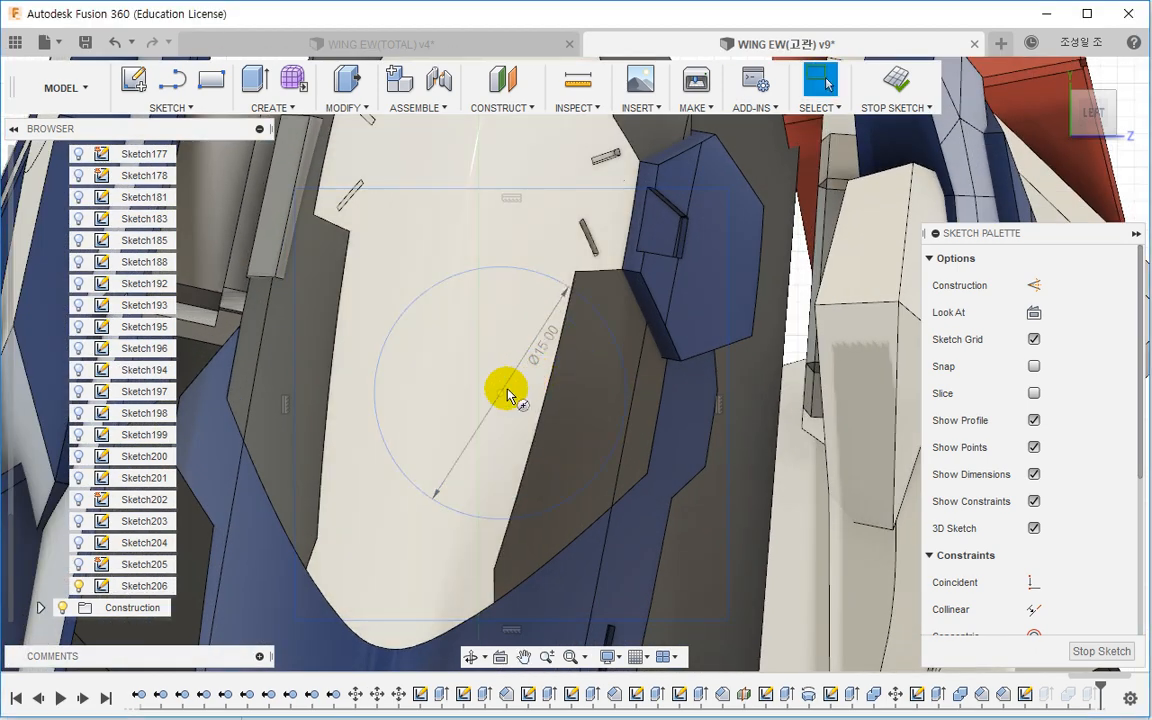
Step: Draw a 12 mm circle concentric with the 15 mm circle and finish the sketch
key("c")
left_click(500, 393)
type("12")
key("Return")
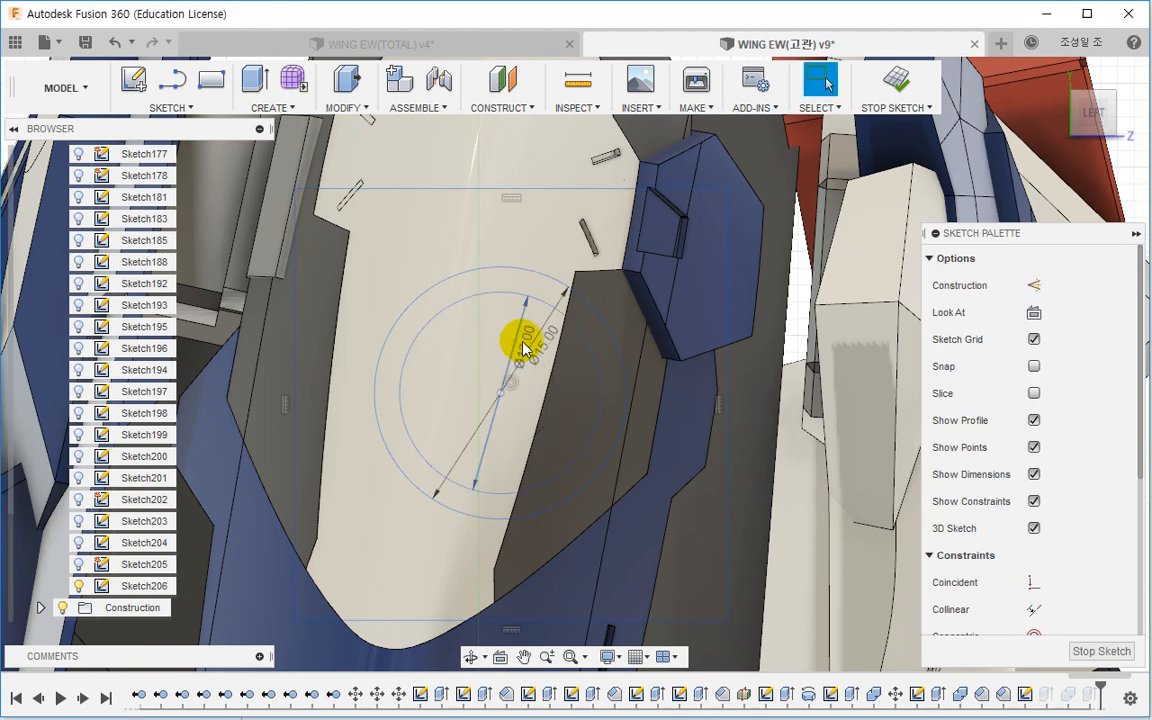
middle_click_drag(522, 334, 425, 567, "shift")
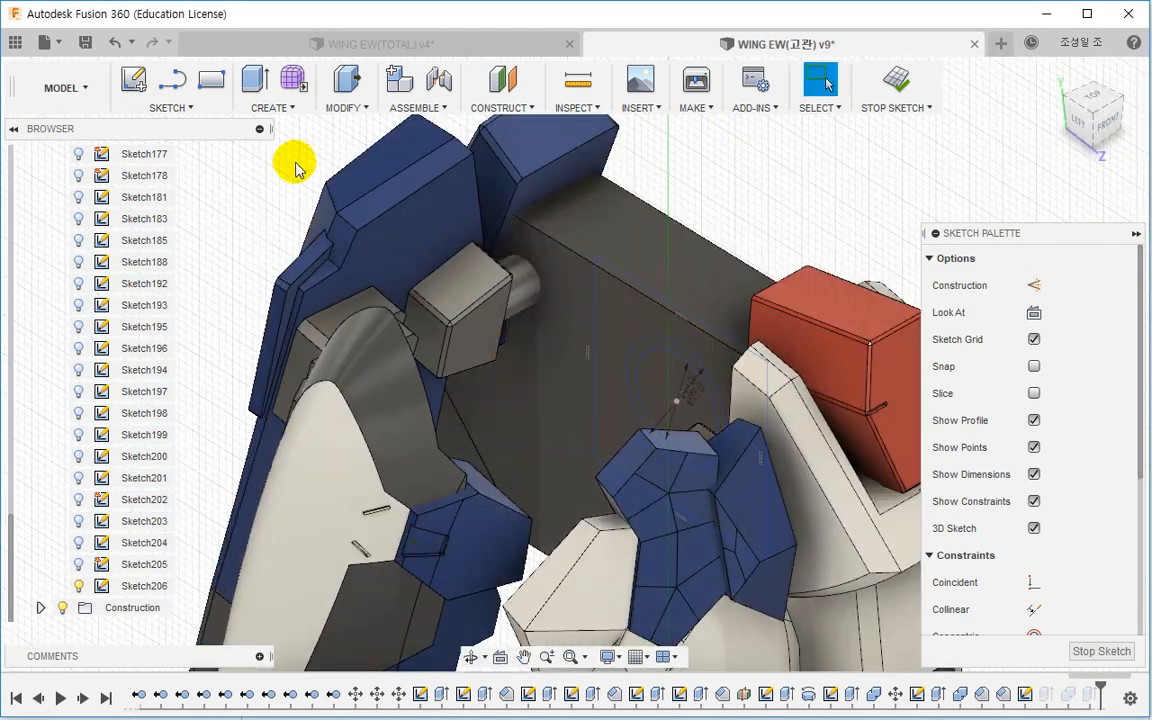
middle_click_drag(525, 411, 538, 443)
middle_click_drag(490, 316, 494, 329, "shift")
scroll(494, 329, "up", 1)
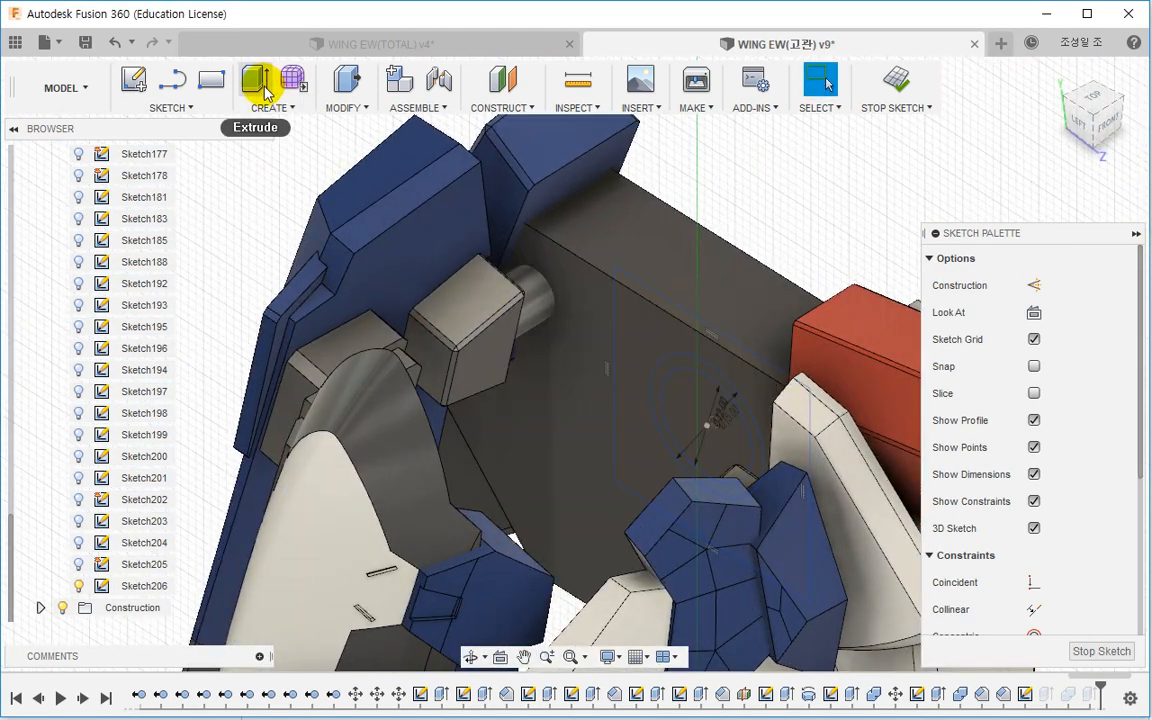
left_click(884, 76)
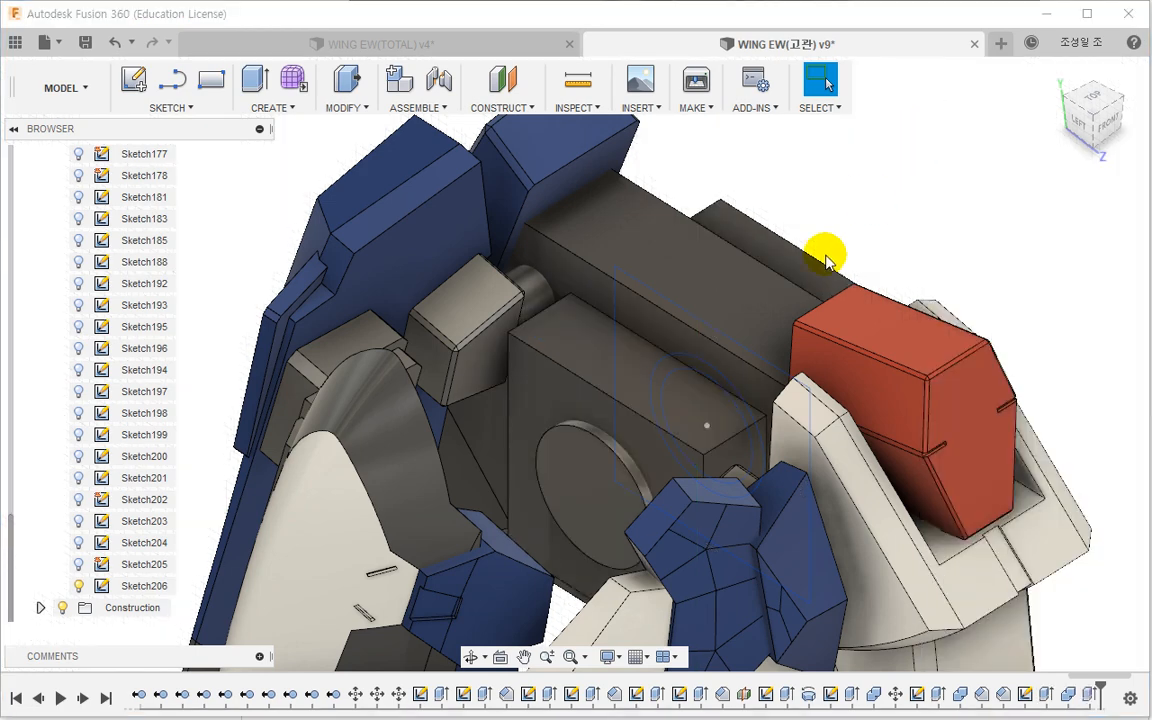
Step: Extrude the inner 12 mm circle symmetrically by 26.566 mm as a new body, forming an axle through the hip block
left_click(254, 79)
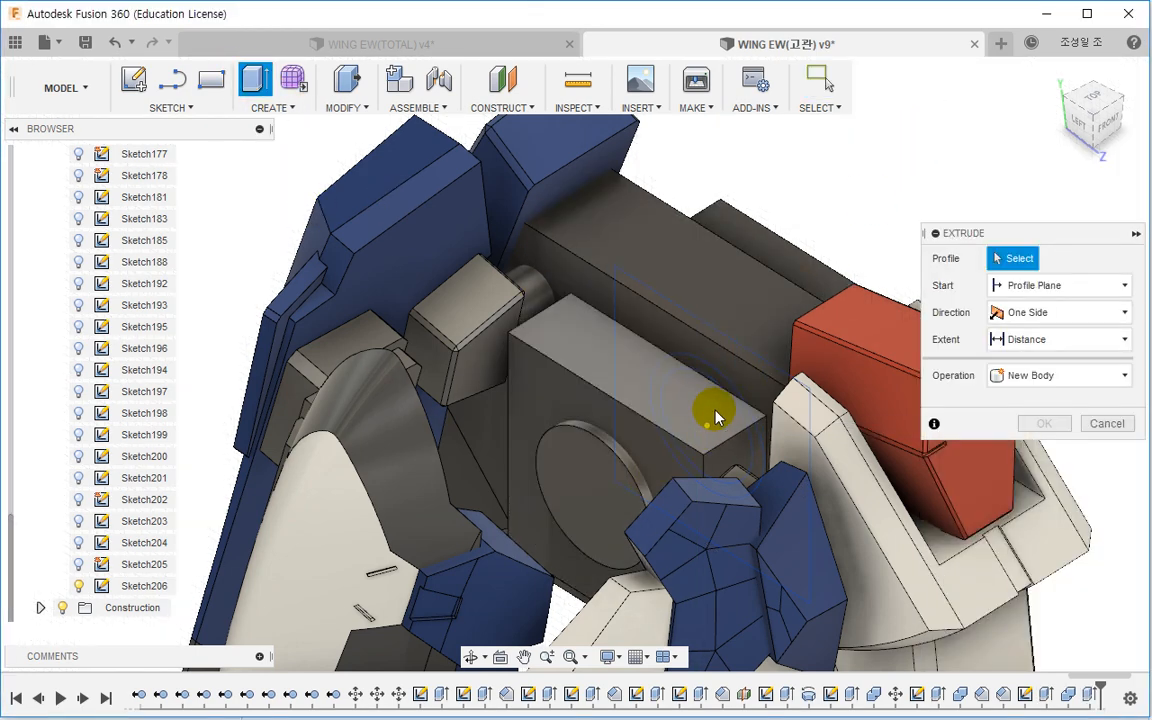
mouse_move(714, 416)
left_mouse_down()
mouse_move(730, 463)
mouse_move(713, 470)
left_mouse_up()
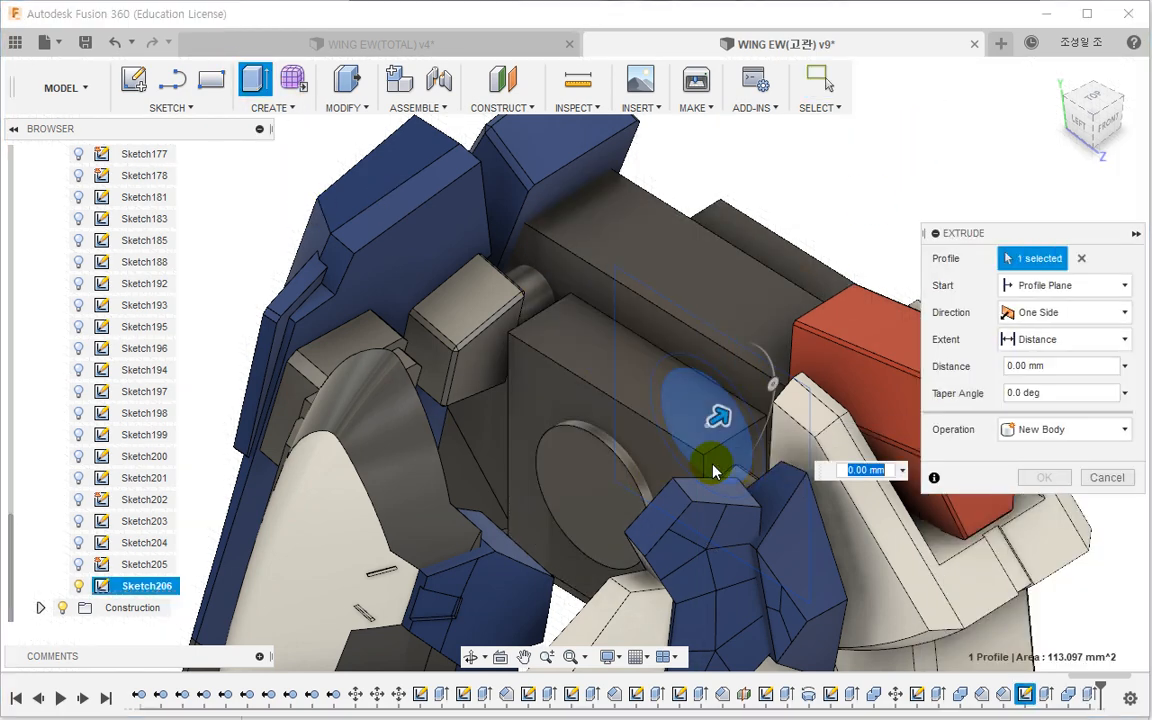
middle_click_drag(719, 447, 594, 396)
left_click(1048, 316)
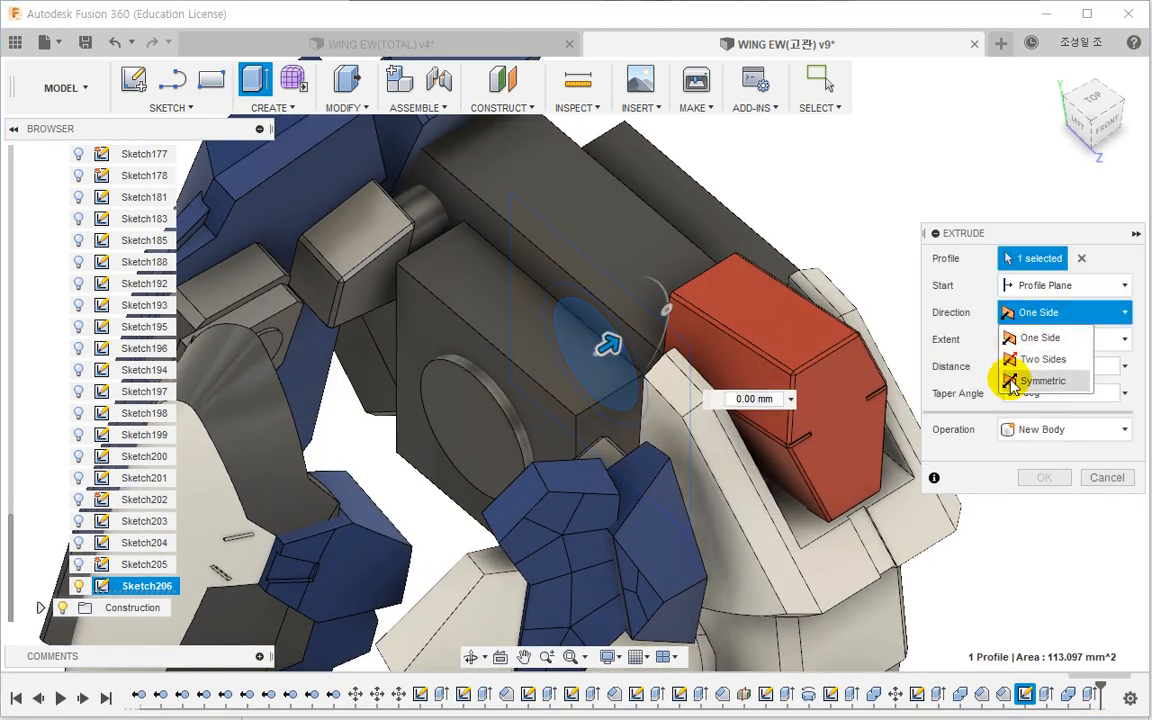
left_click(1032, 388)
left_click_drag(605, 348, 368, 488)
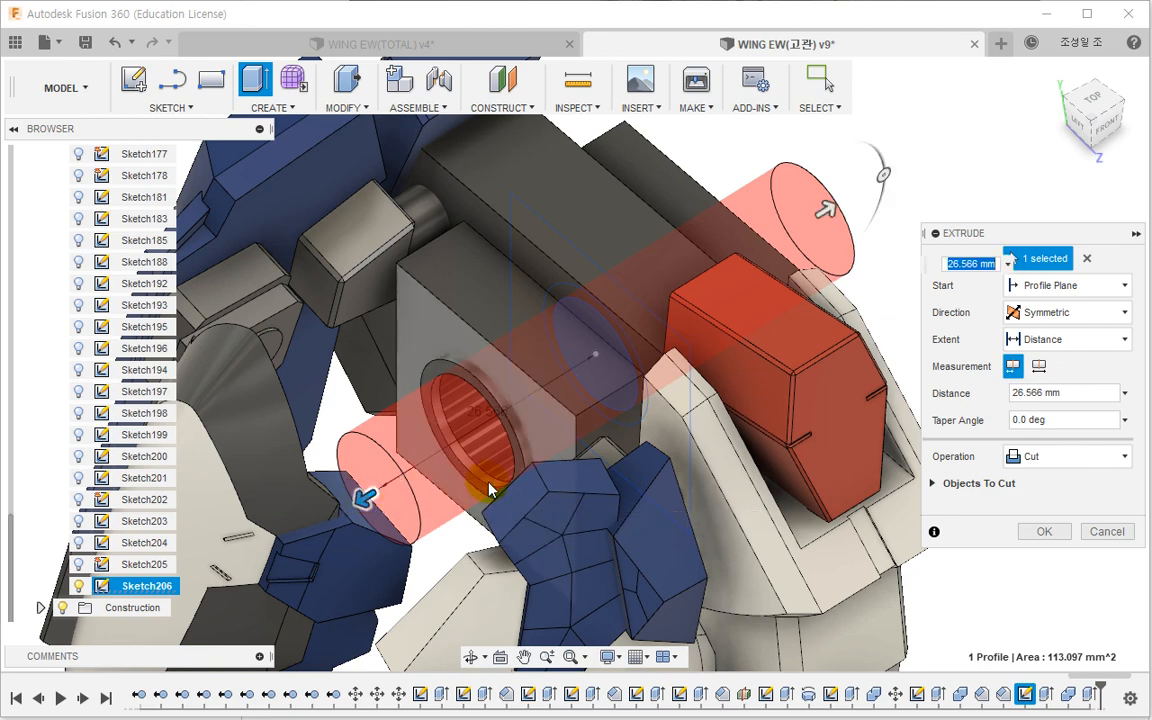
middle_click_drag(488, 483, 432, 501, "shift")
left_click(1040, 456)
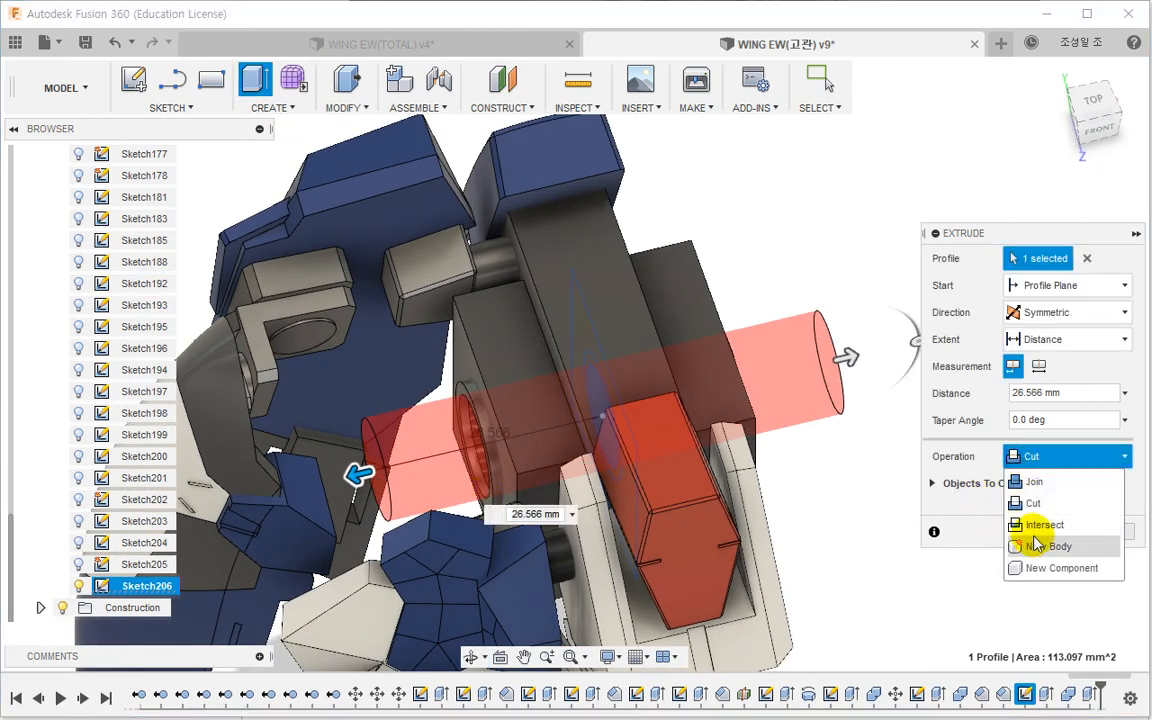
left_click(1040, 545)
left_click(1040, 505)
middle_click_drag(921, 483, 623, 440, "shift")
Step: Roll the history marker forward past Sketch17 and hide Sketch206 and Sketch17
left_click_drag(1118, 678, 1126, 684)
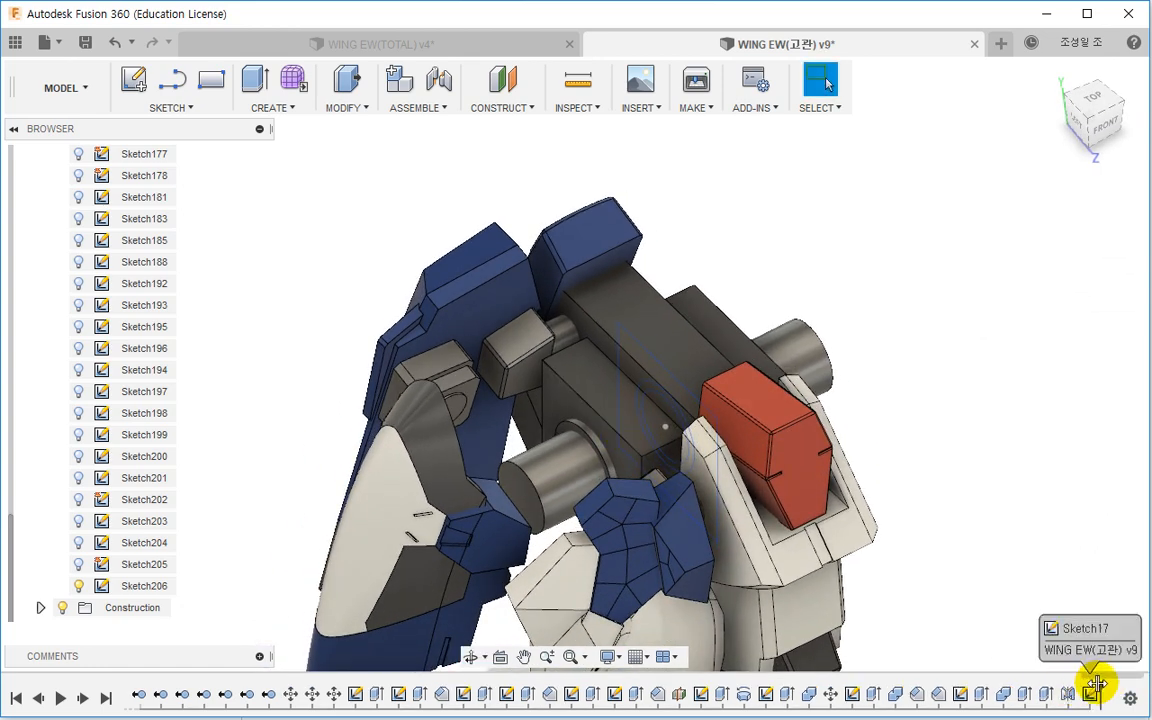
left_click(78, 587)
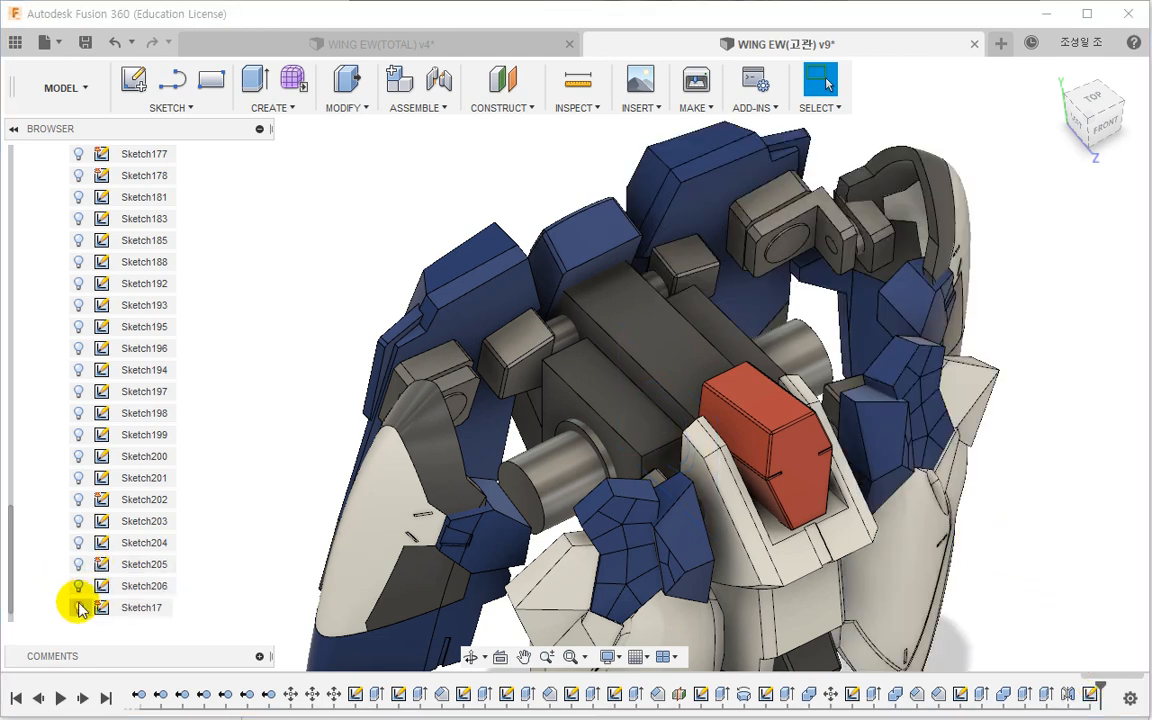
left_click(79, 607)
Step: In the WING EW(TOTAL) assembly, view the hip area from the front and update the outdated hip component to its latest version
middle_click_drag(180, 563, 341, 441, "shift")
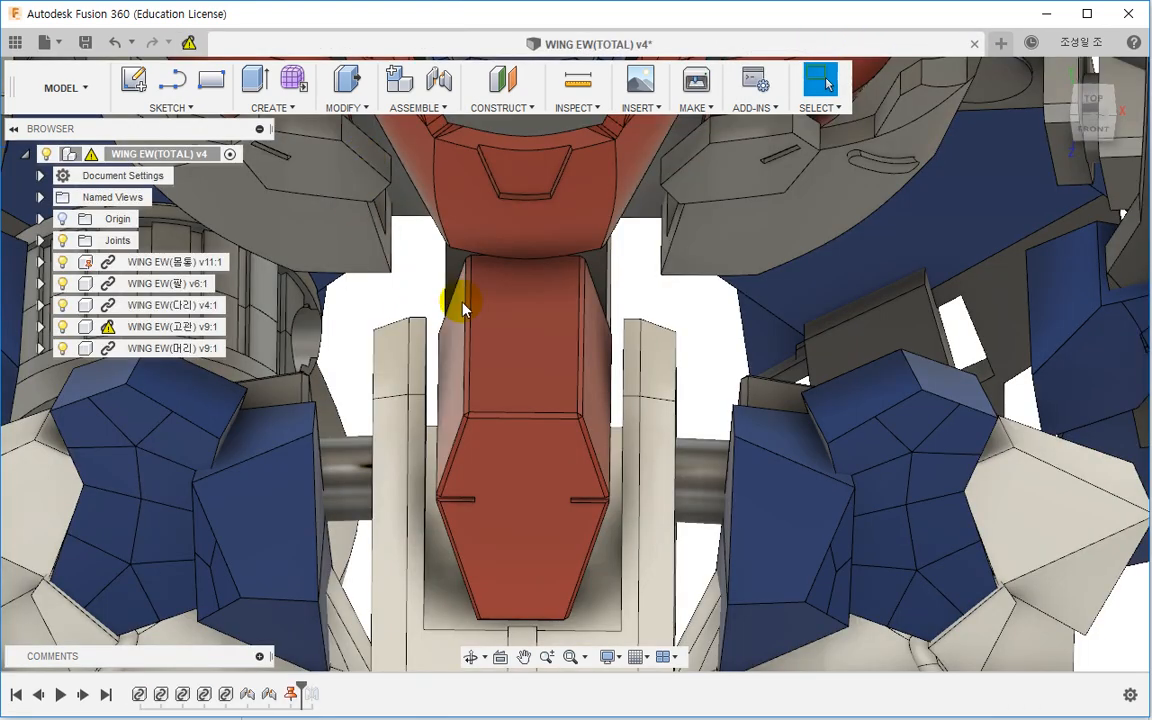
scroll(458, 300, "down", 2)
left_click(192, 45)
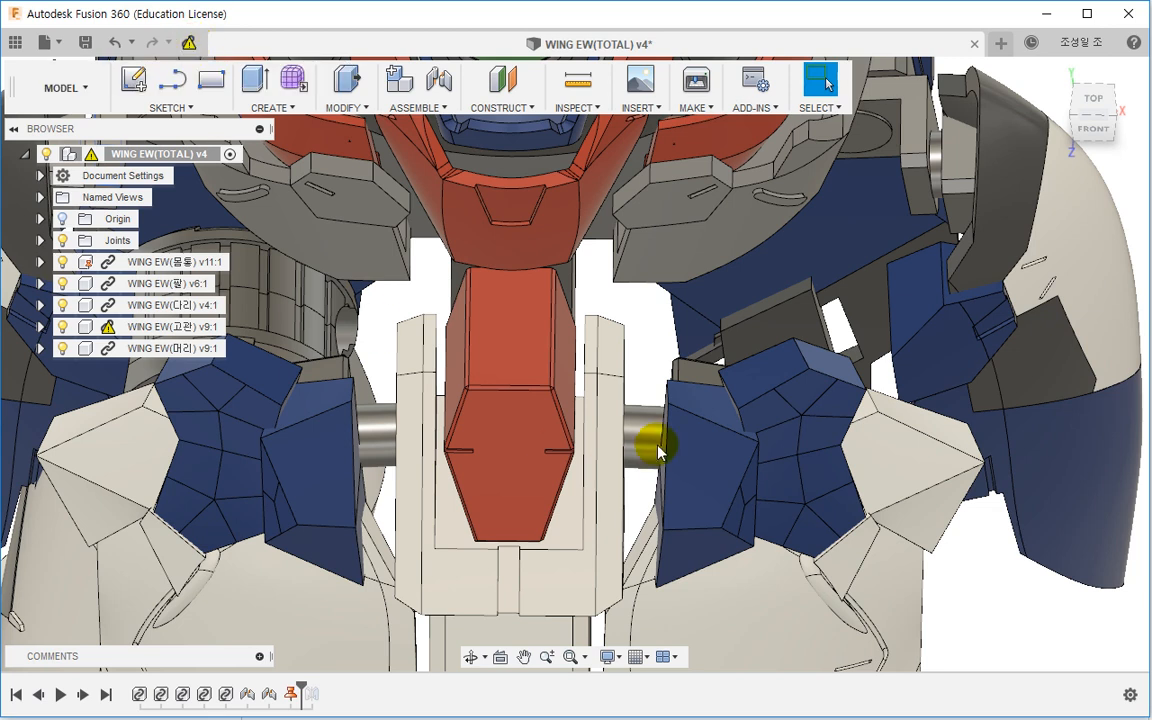
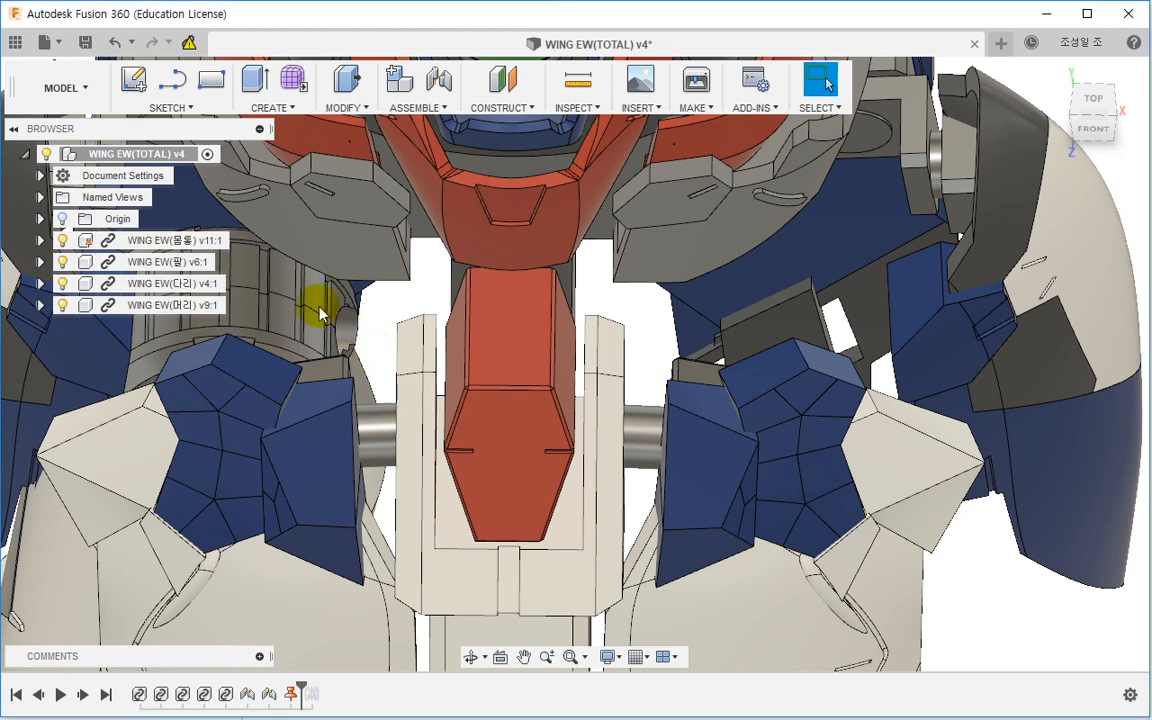
Step: Update the out-of-date WING EW(고관) hip component to its latest version in the WING EW(TOTAL) assembly
scroll(370, 342, "up", 2)
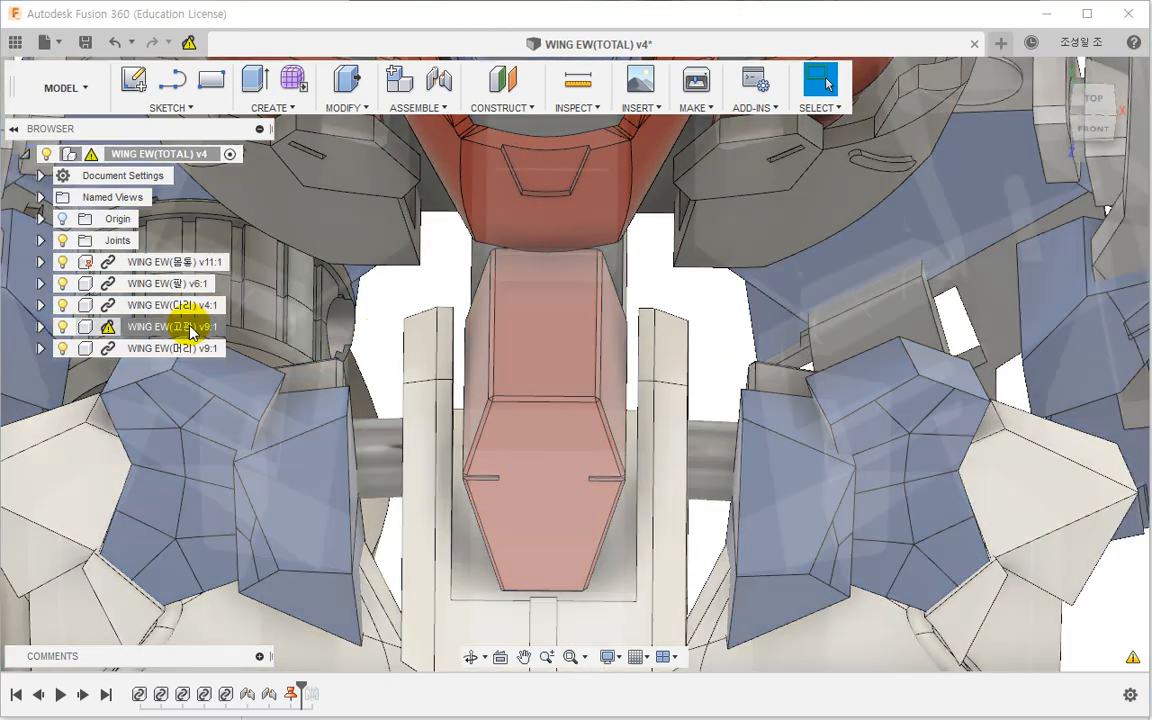
right_click(190, 330)
left_click(240, 591)
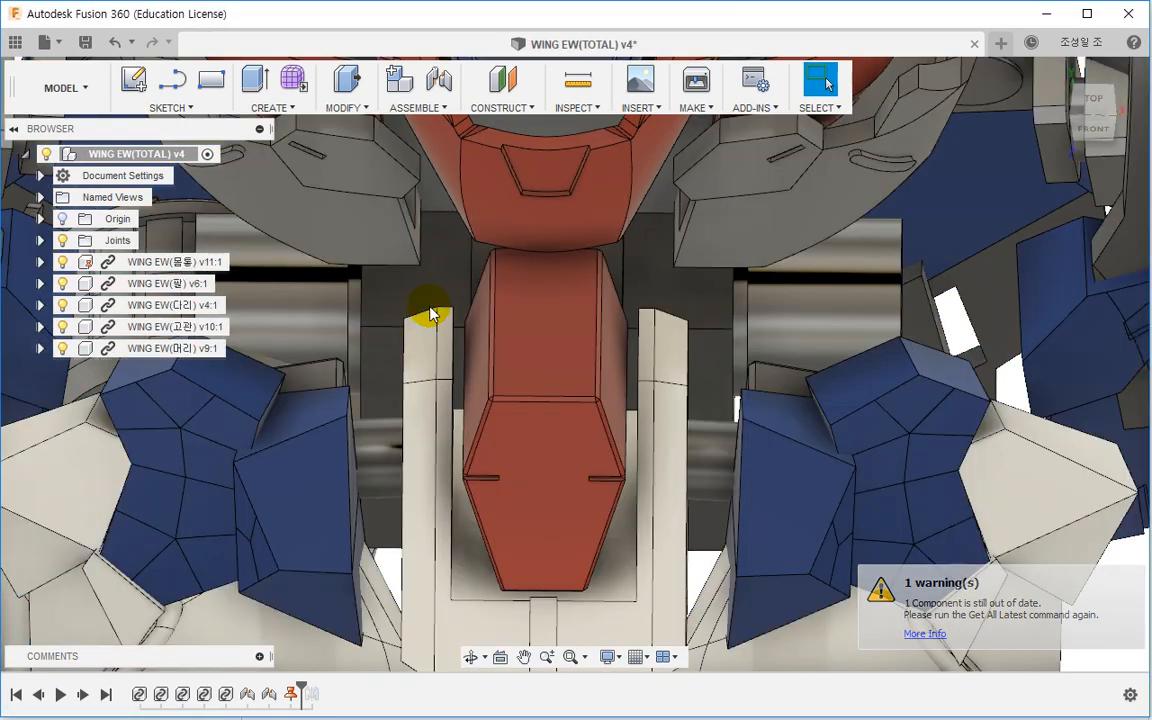
middle_click_drag(462, 287, 347, 406, "shift")
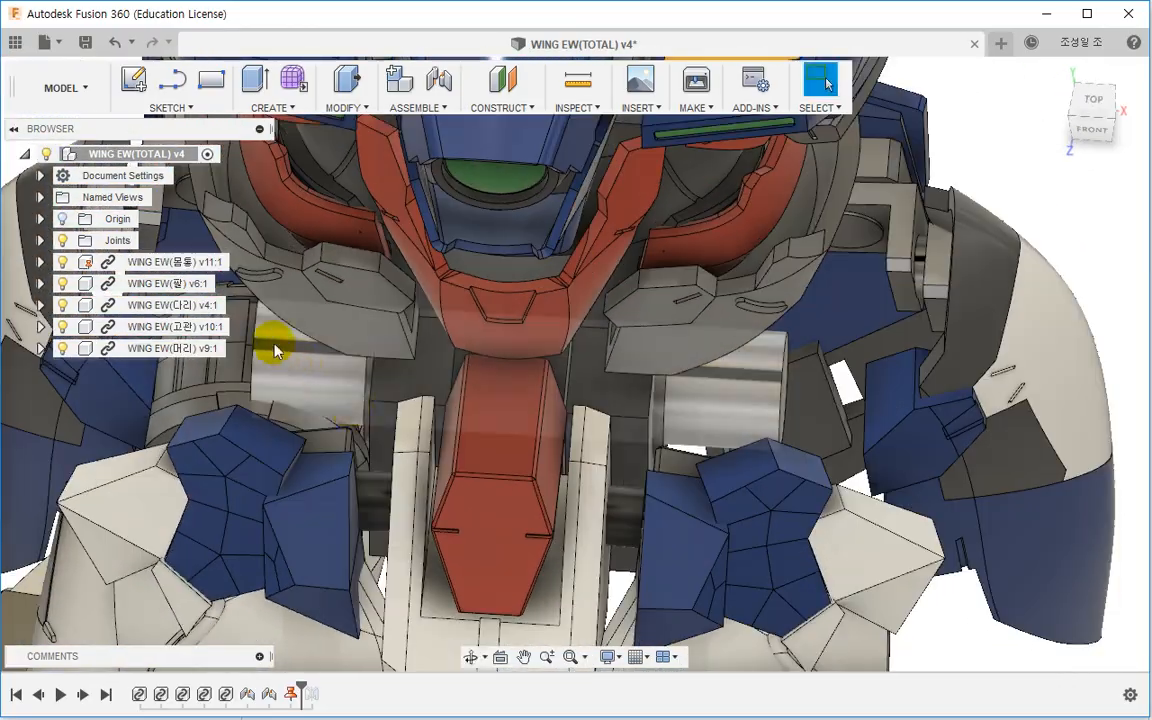
Step: Open the linked leg component WING EW(다리) from the assembly as its own document
right_click(196, 306)
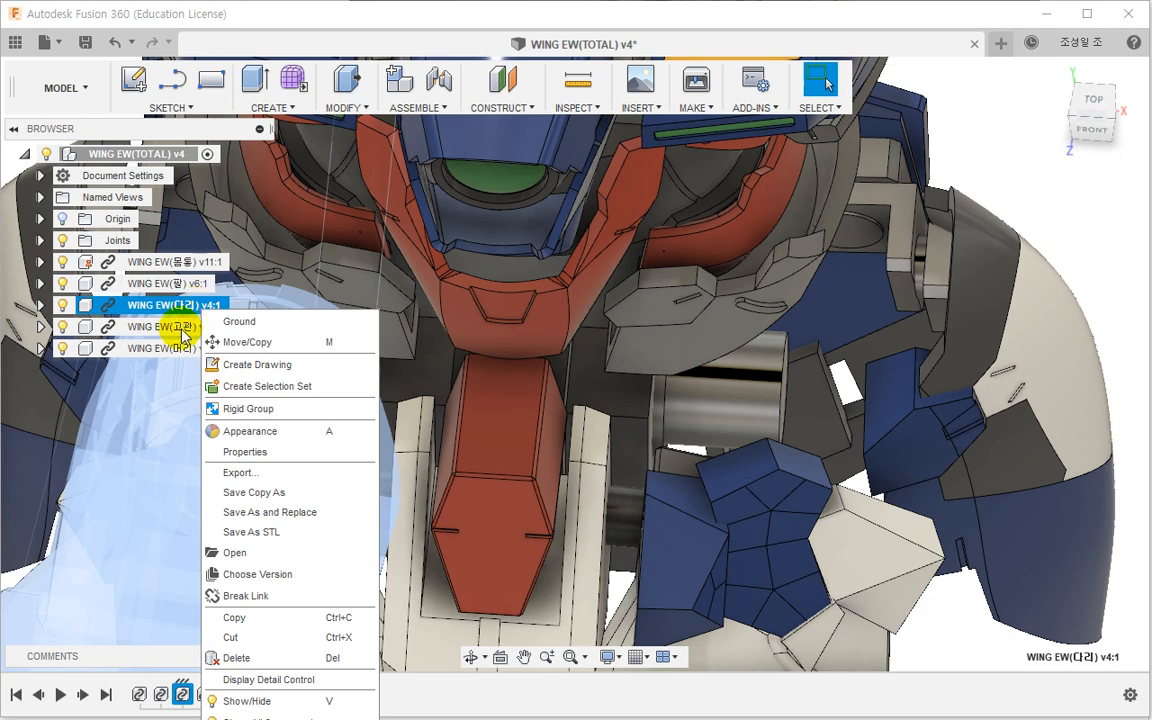
left_click(262, 552)
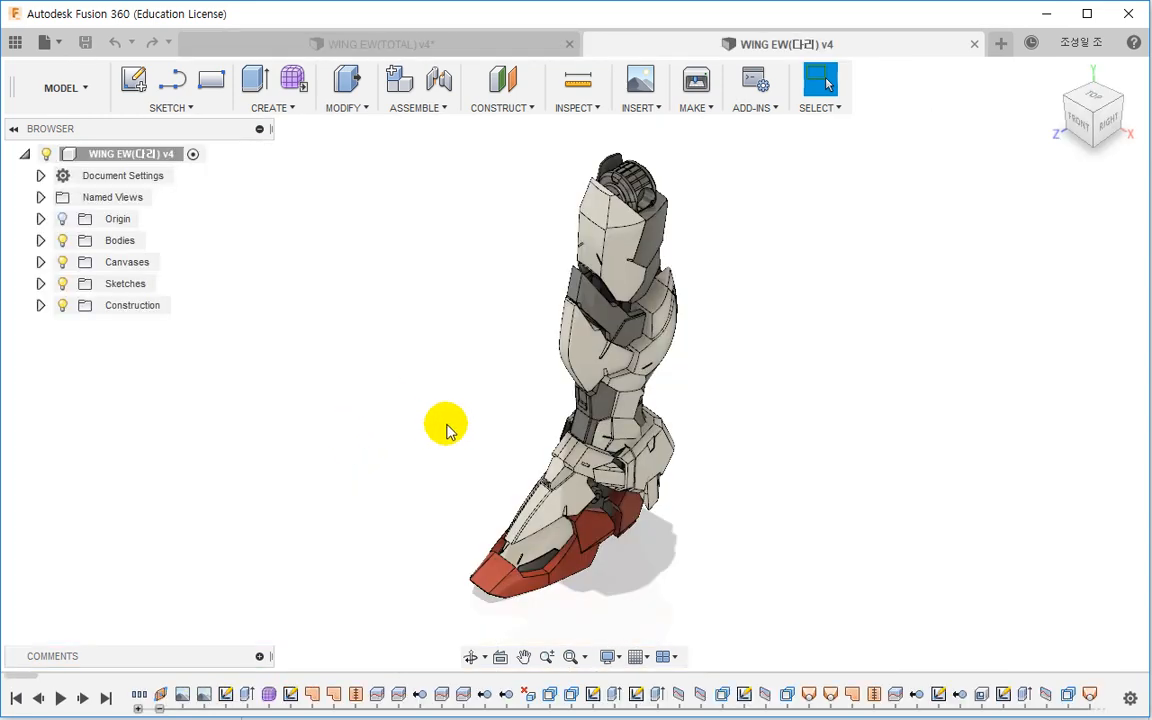
scroll(648, 141, "up", 8)
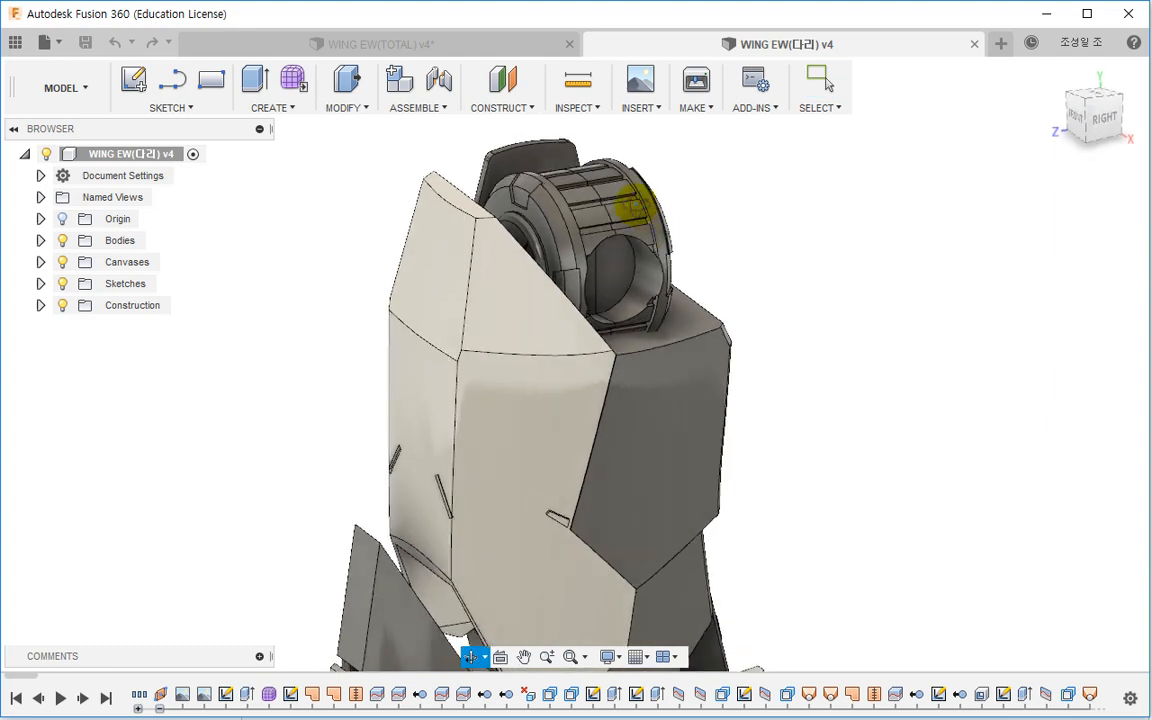
Step: Sketch a 15 mm circle centered on the flat round face inside the opening of the thigh's upper joint
middle_click_drag(635, 205, 627, 260, "shift")
right_click(624, 272)
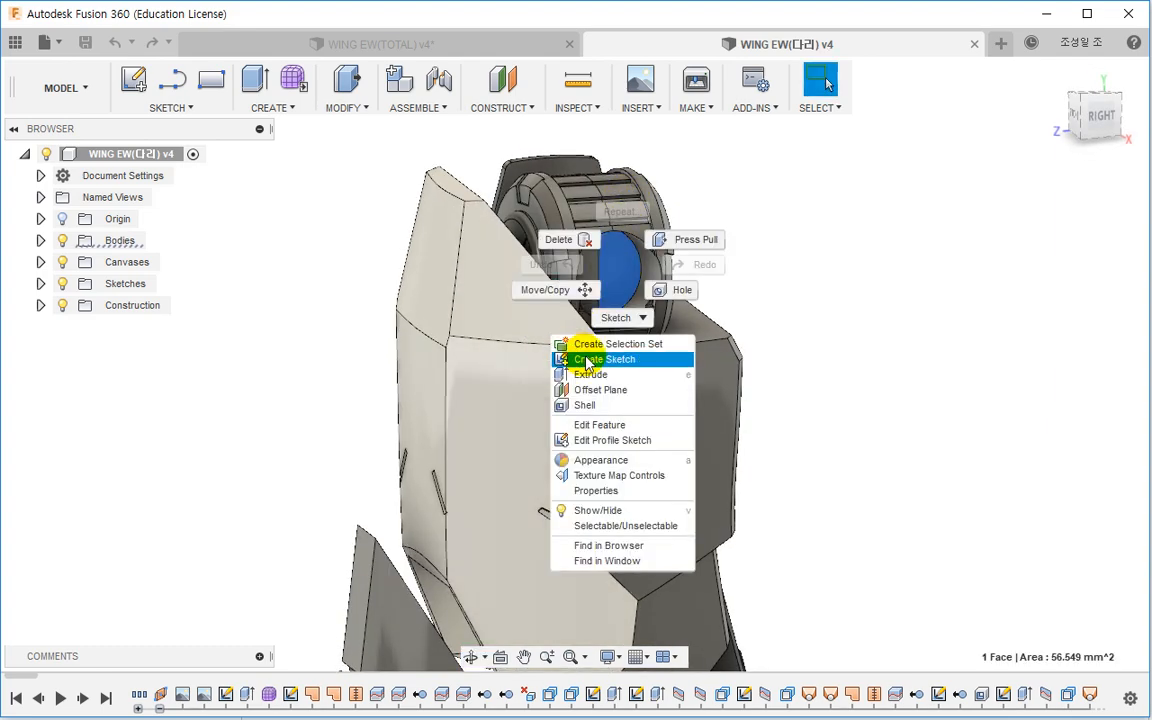
left_click(585, 358)
scroll(548, 343, "up", 3)
key("c")
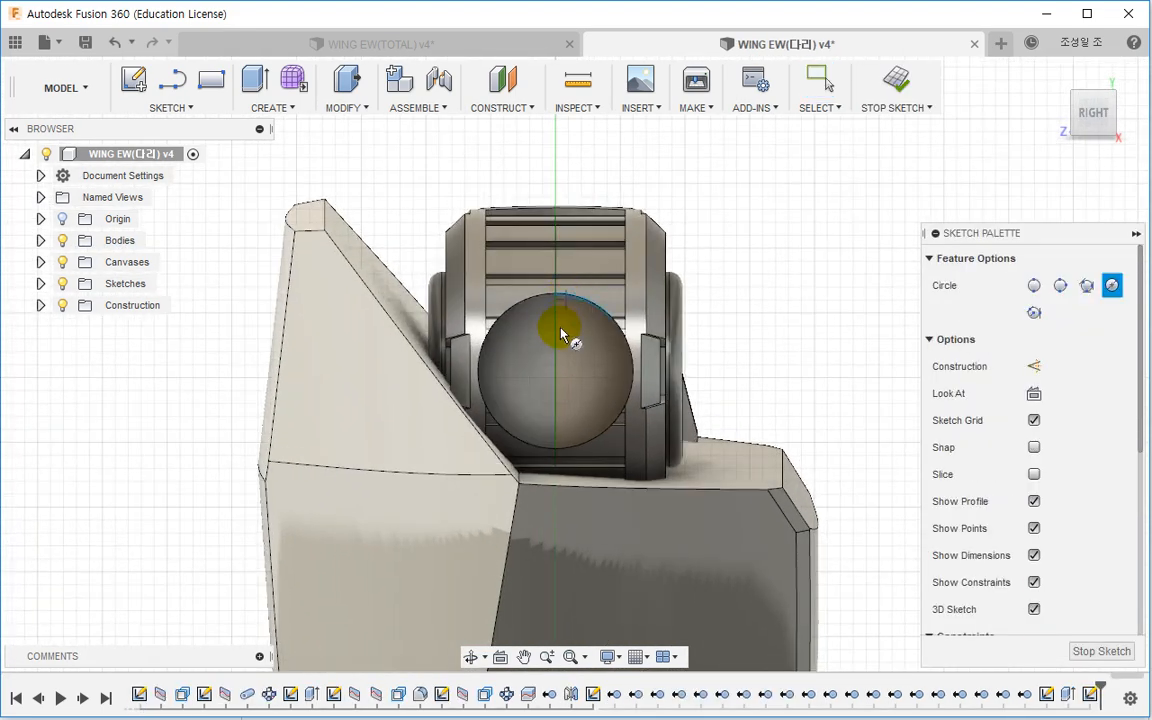
left_click(555, 372)
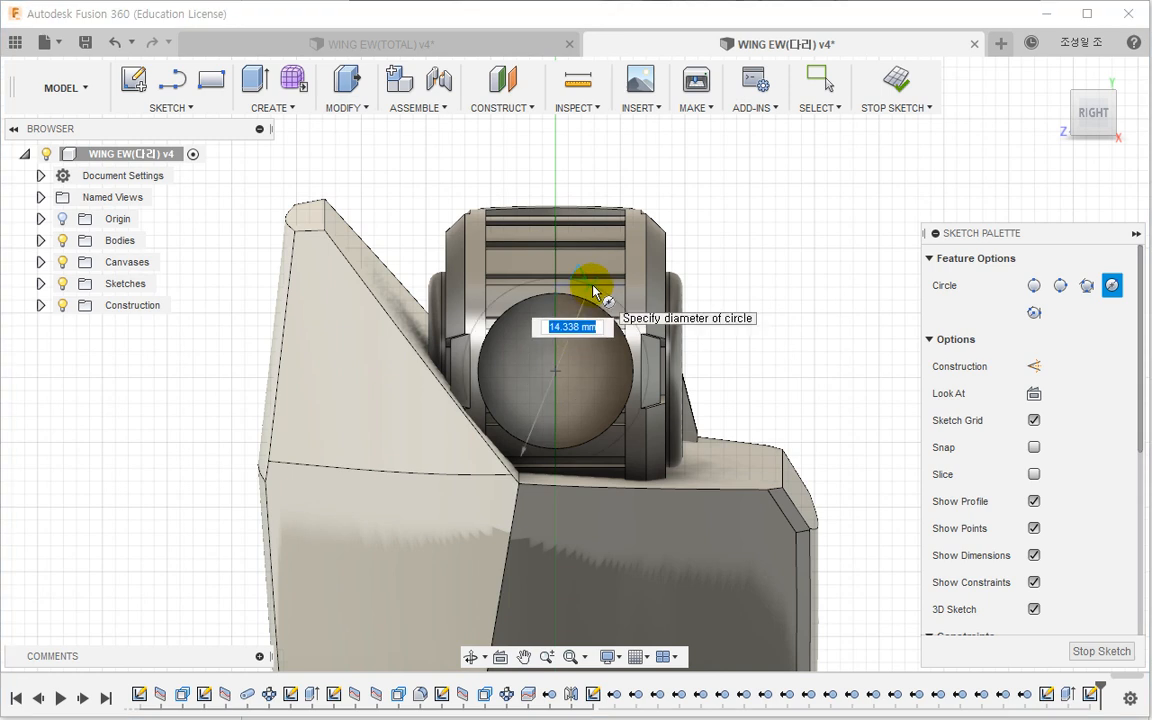
key("Return")
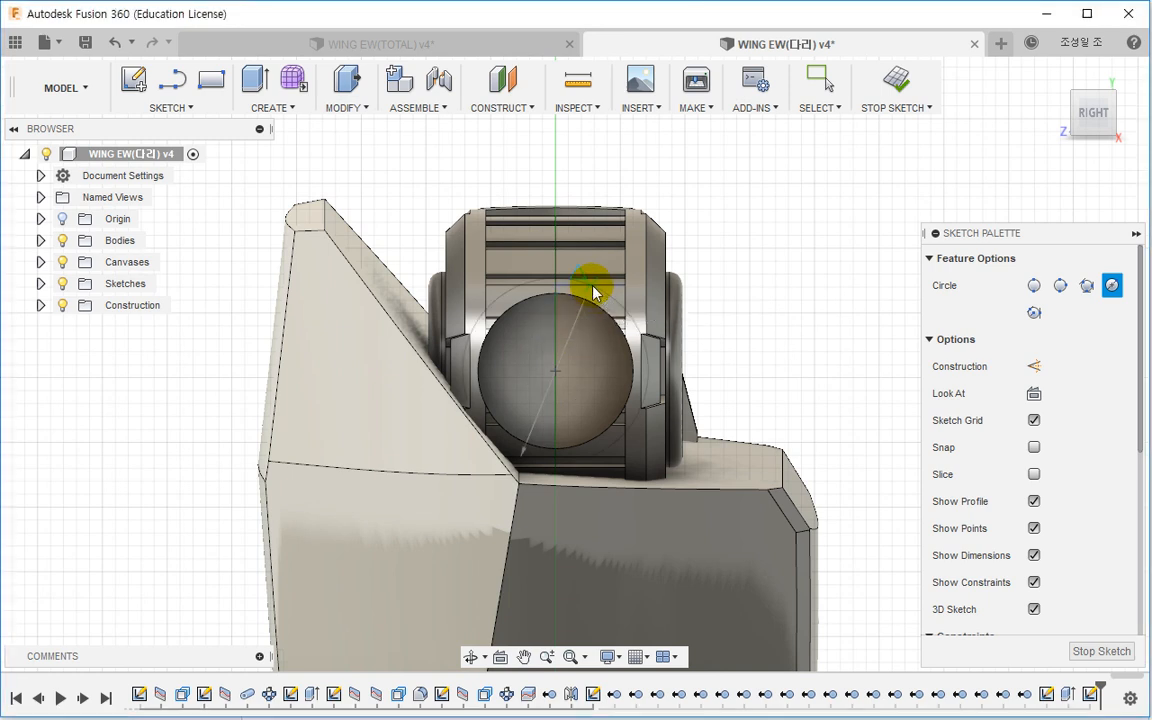
key("Escape")
Step: Add a 12 mm circle concentric with the 15 mm circle in the thigh joint sketch
key("c")
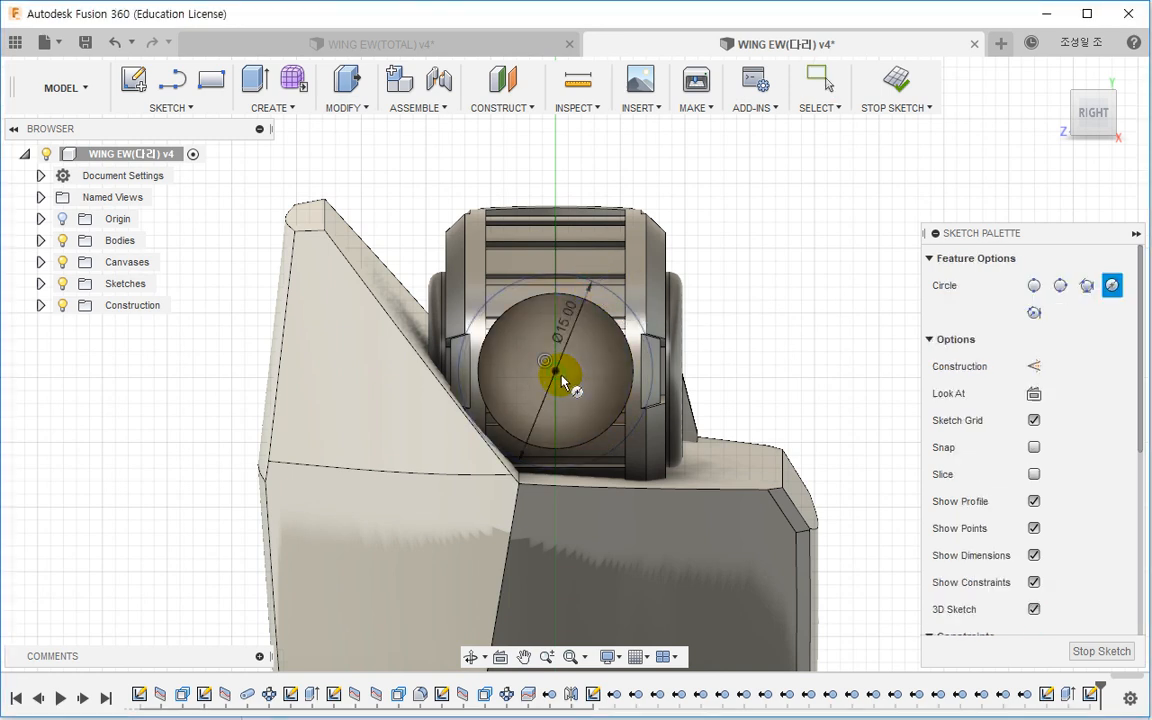
left_click(560, 379)
key("Return")
key("Escape")
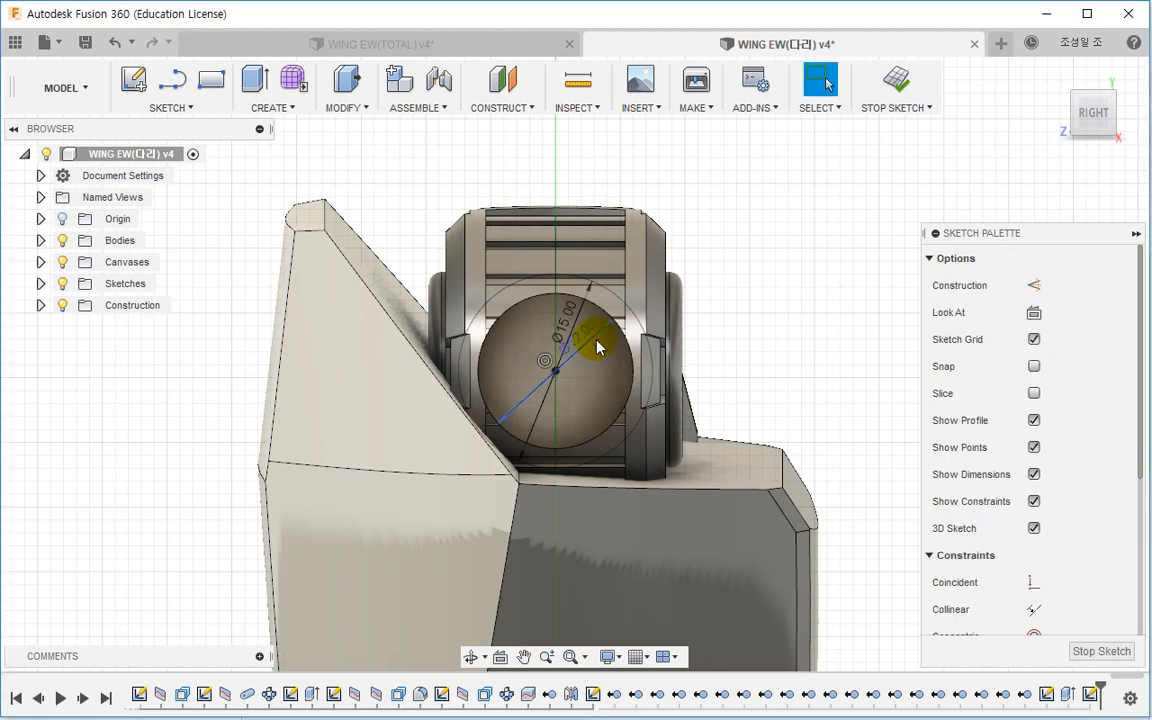
Step: Extrude the ring between the 12 mm and 15 mm circles outward by 7.426 mm as a new body
left_click(256, 79)
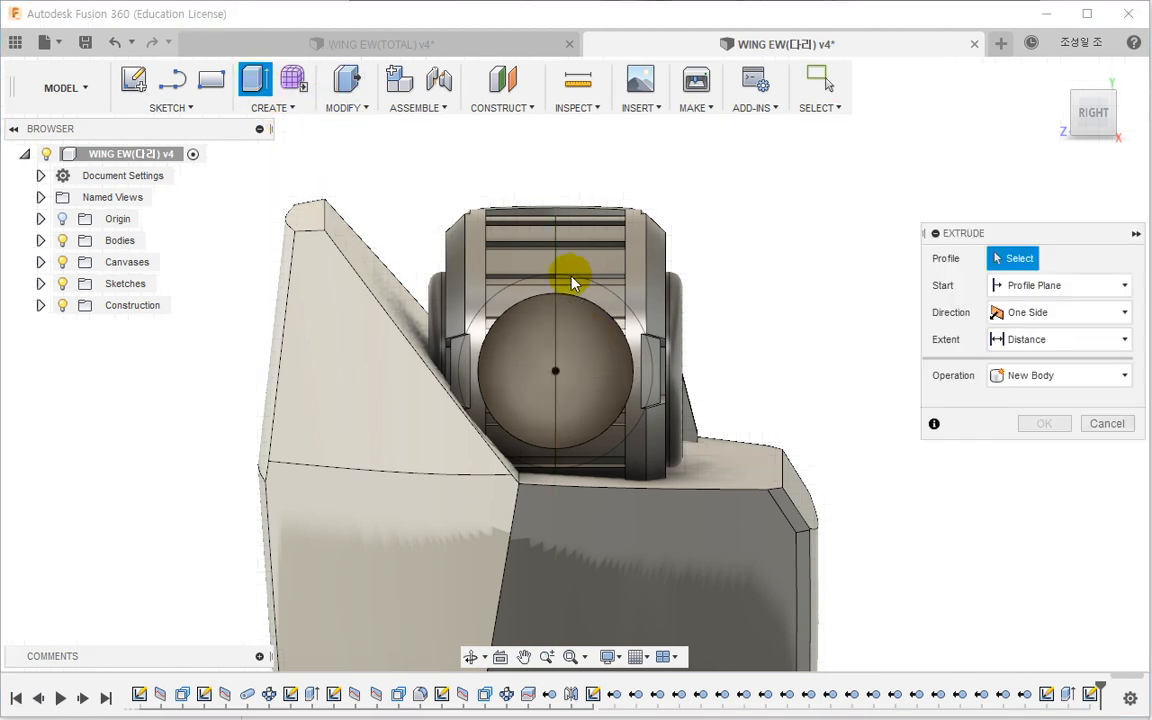
left_click(529, 291)
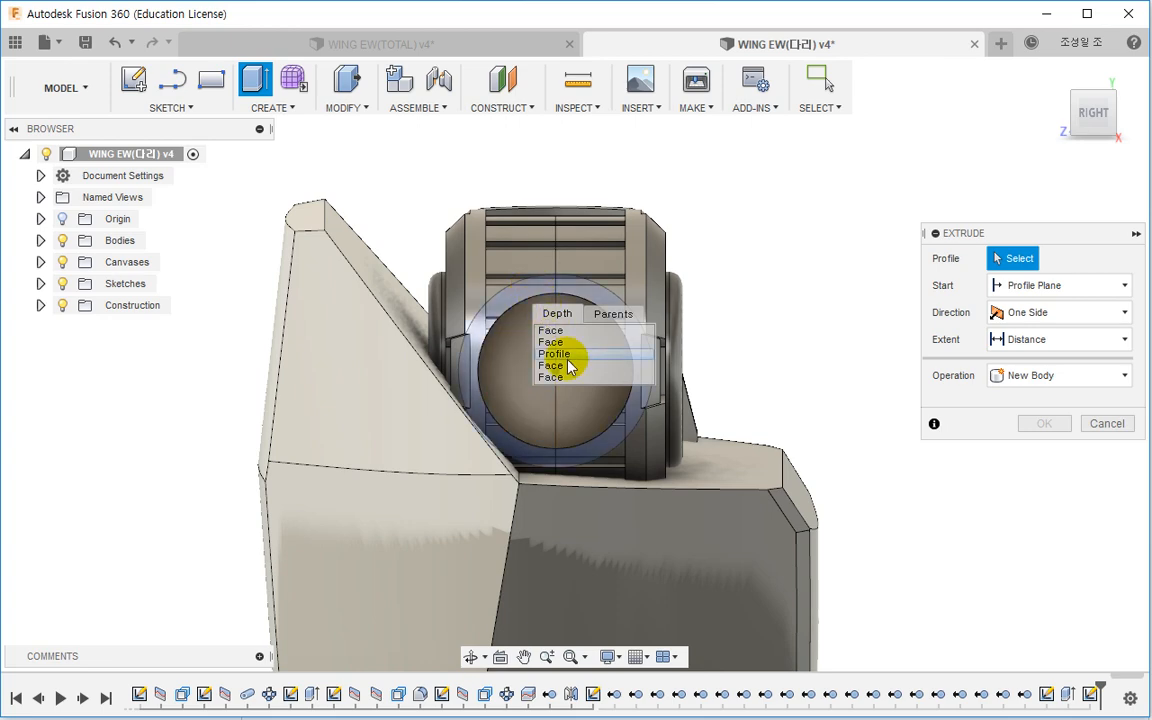
left_click(555, 354)
middle_click_drag(522, 327, 591, 380, "shift")
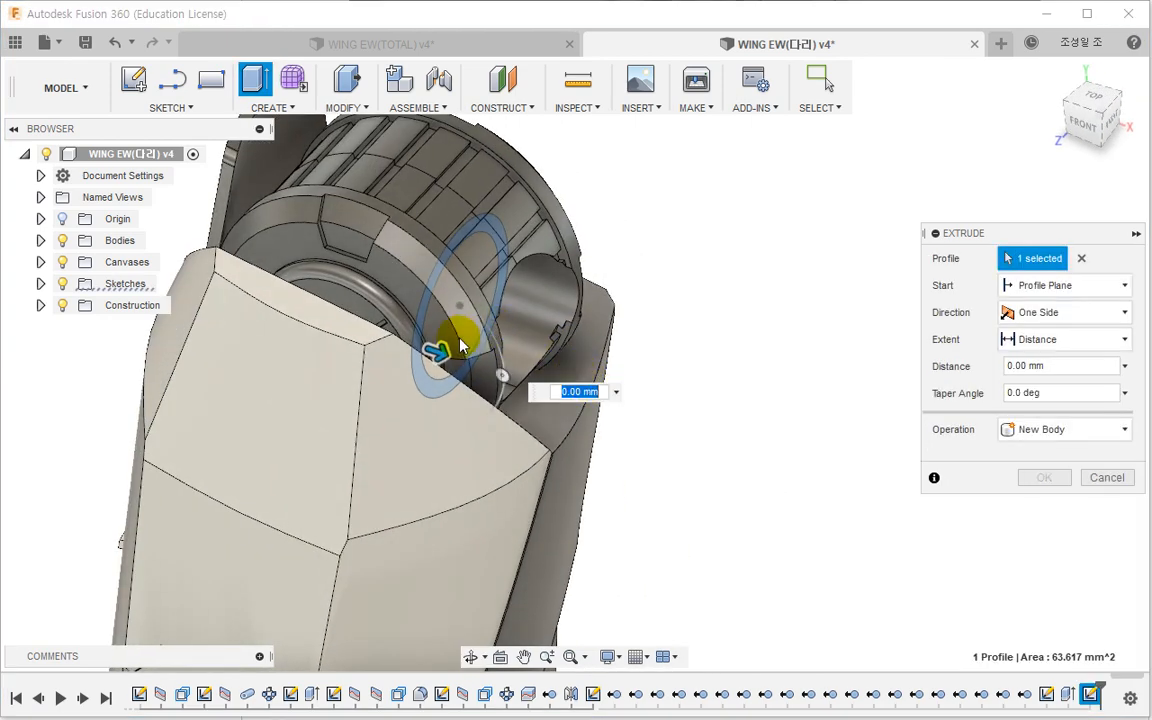
left_click_drag(443, 355, 521, 381)
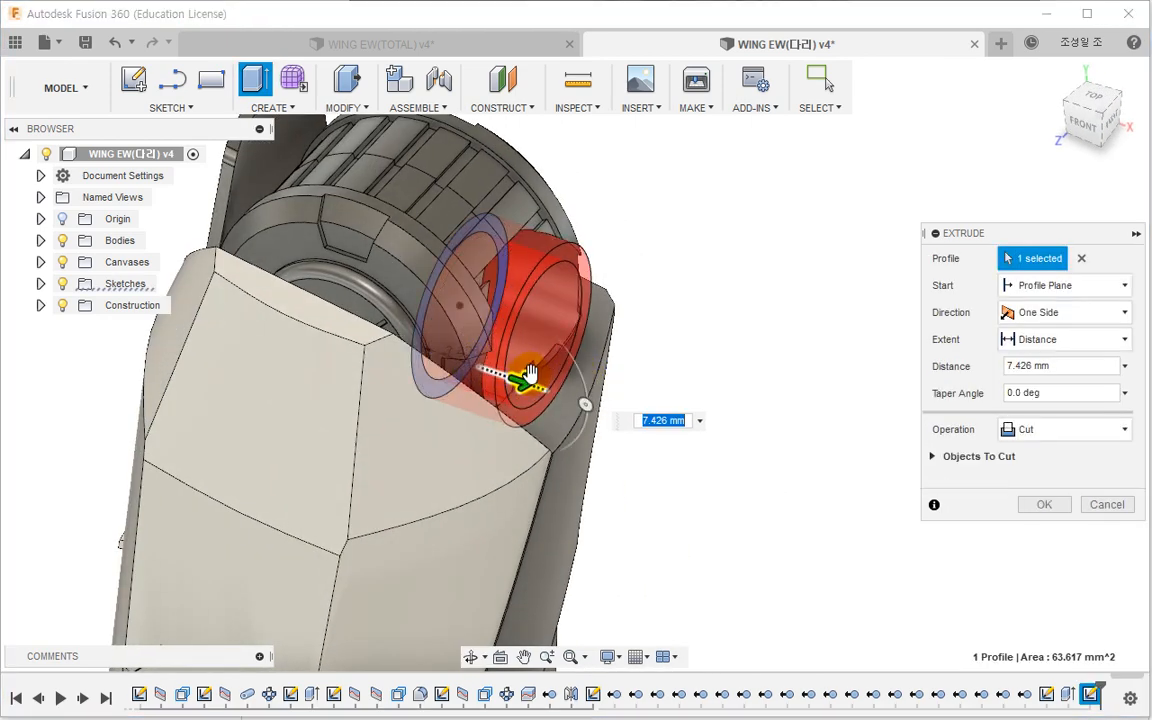
left_click(1054, 433)
left_click(1041, 520)
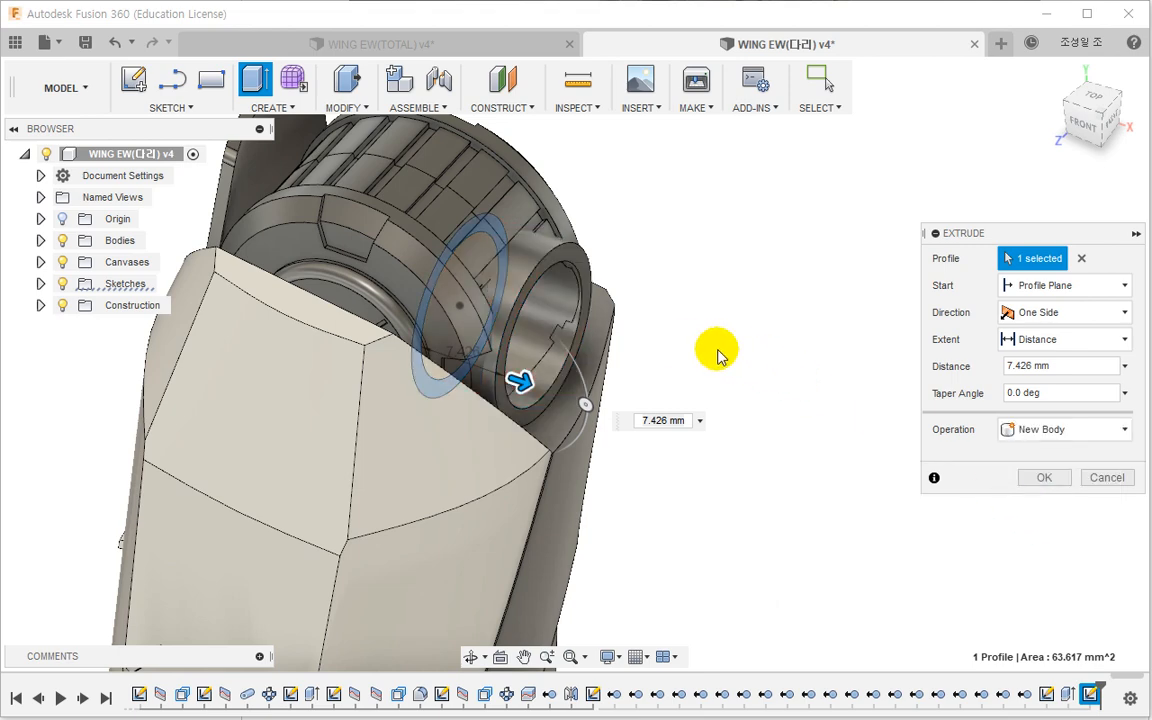
middle_click_drag(717, 347, 733, 424)
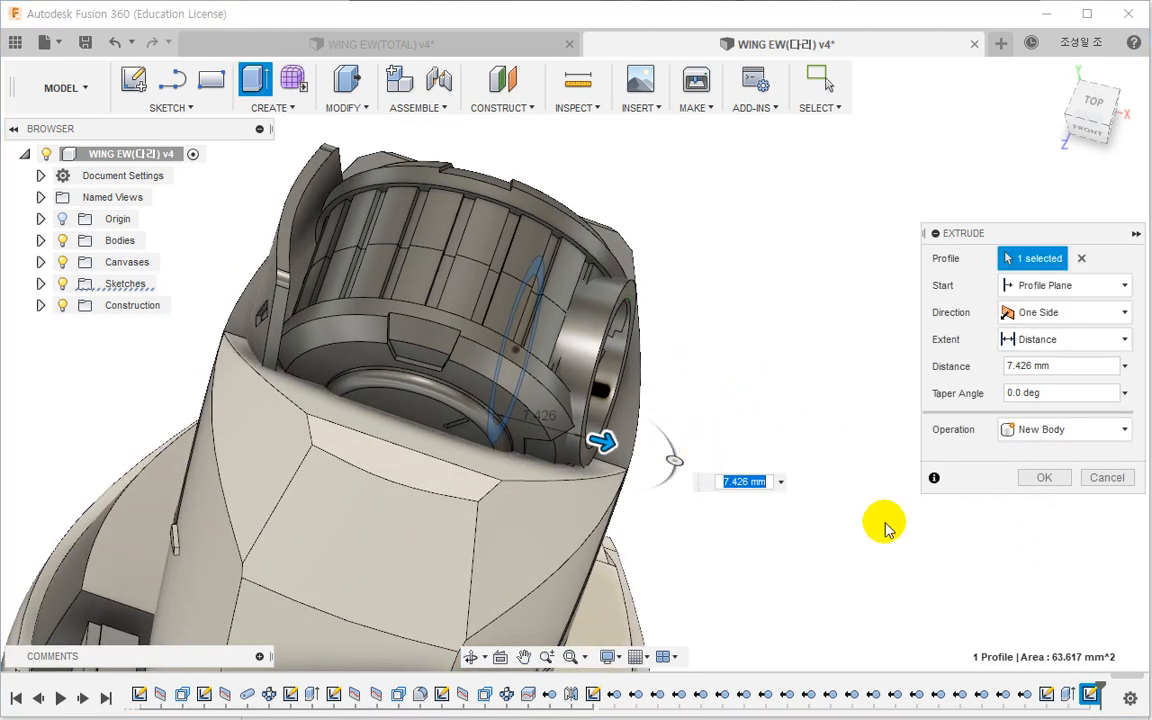
left_click(1044, 477)
scroll(607, 450, "up", 3)
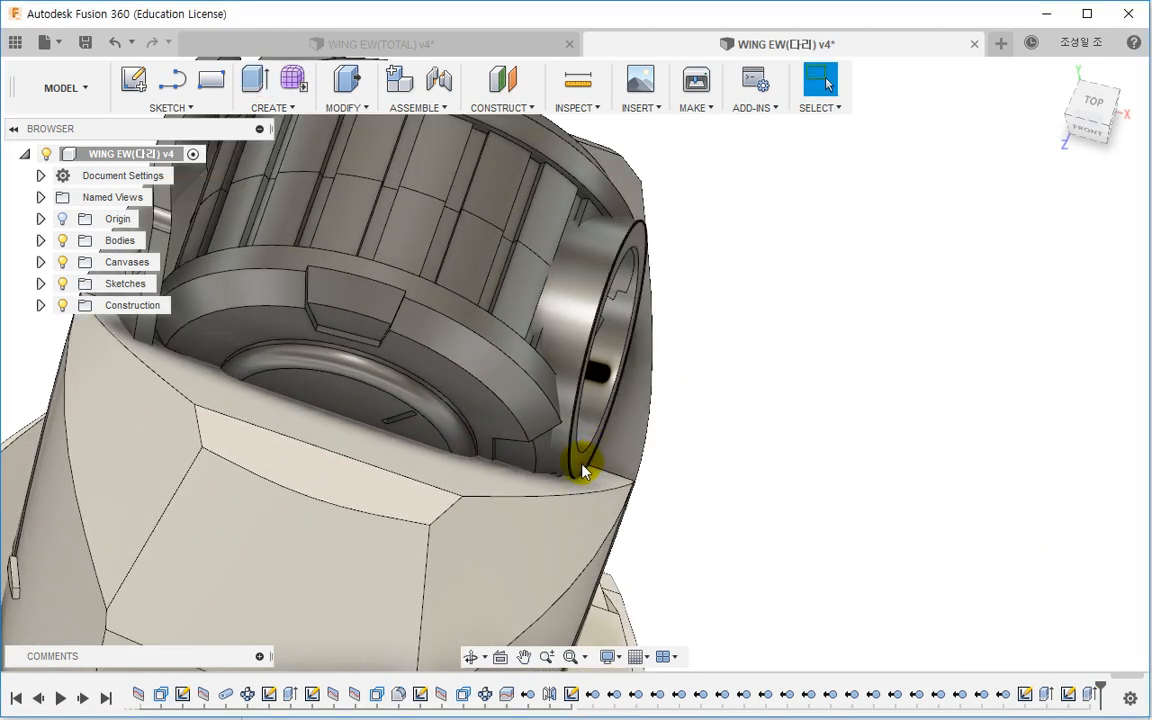
scroll(620, 440, "down", 3)
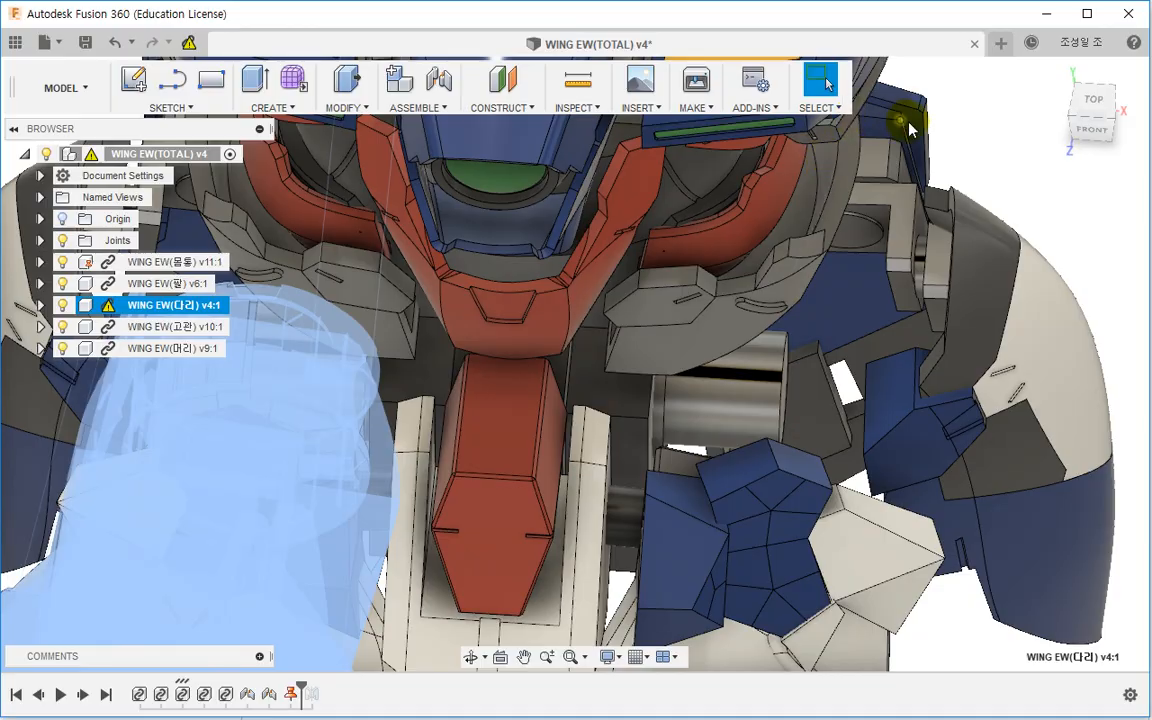
Step: Return to the WING EW(TOTAL) assembly and open the linked hip component WING EW(고관) as its own document
middle_click_drag(887, 185, 496, 399, "shift")
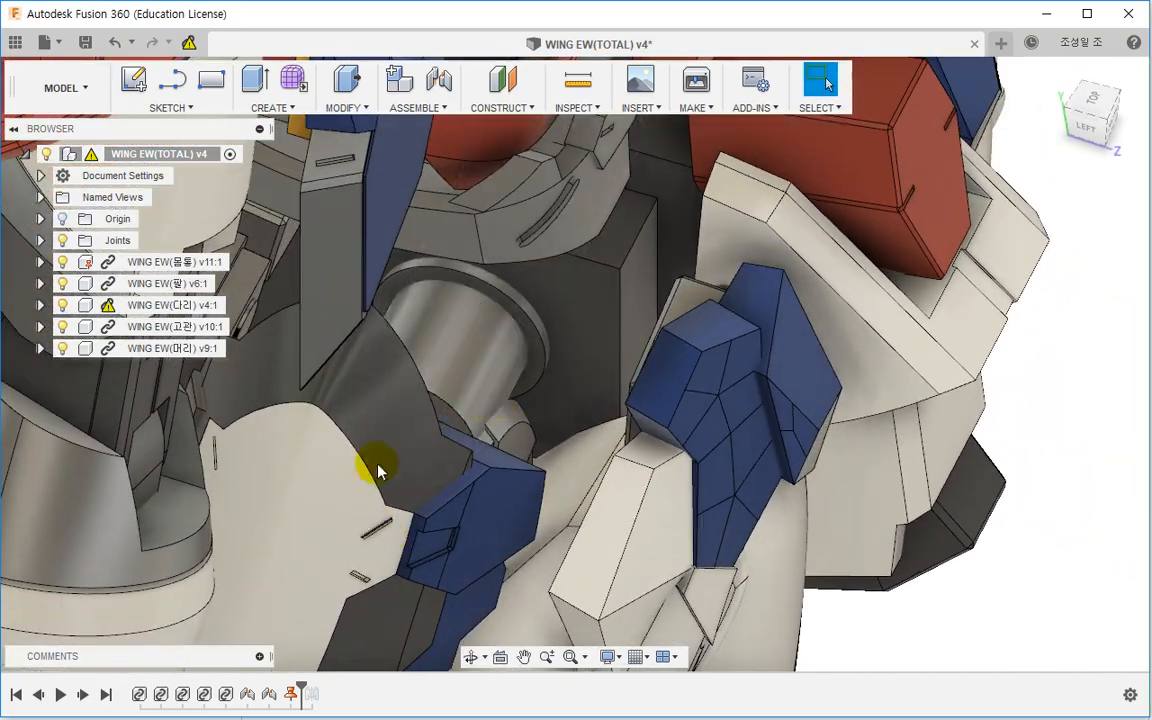
right_click(188, 326)
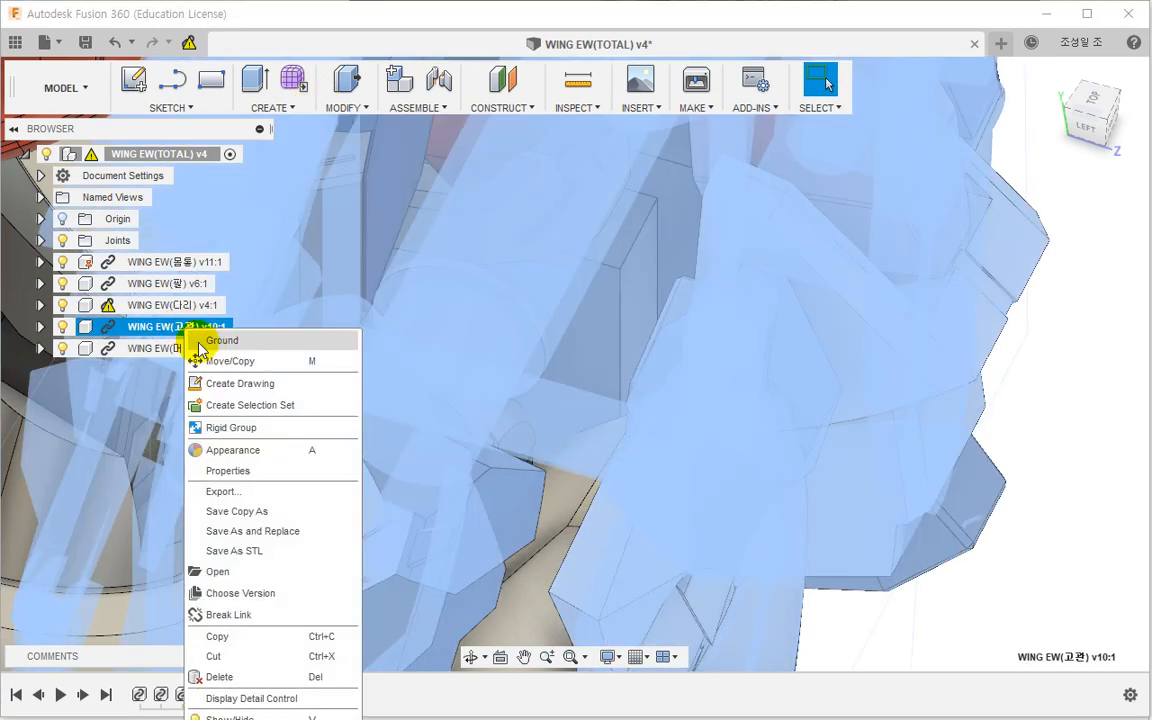
left_click(262, 571)
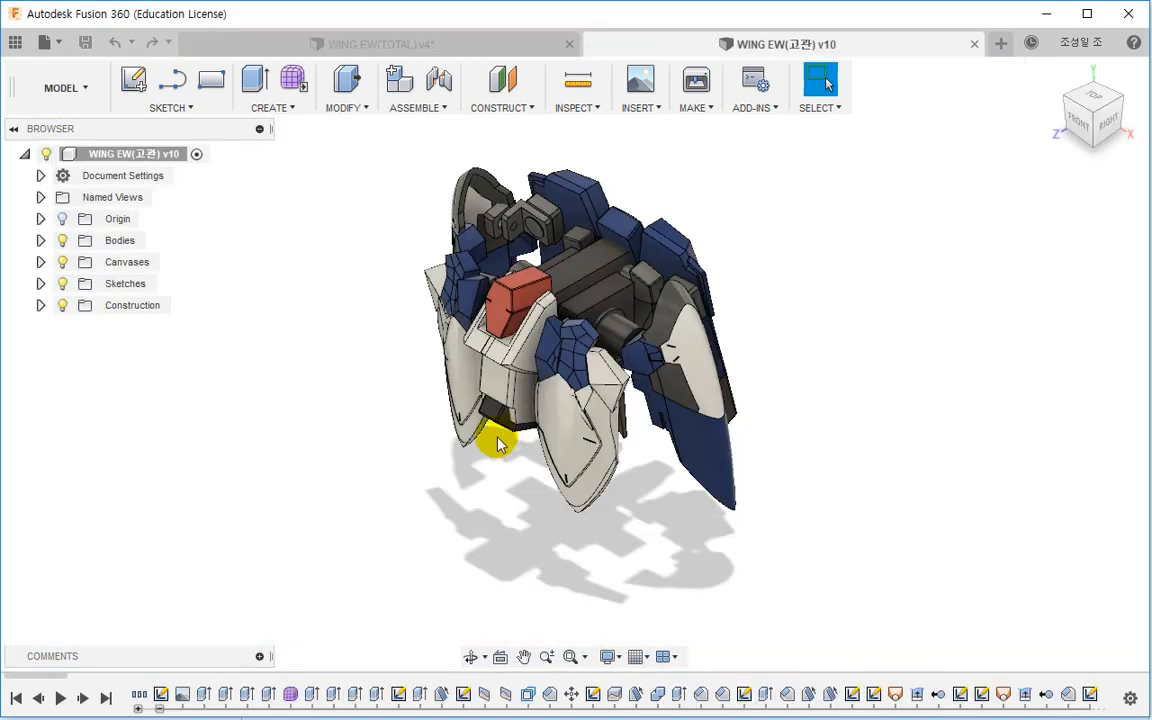
middle_click_drag(497, 443, 604, 360, "shift")
scroll(604, 360, "up", 3)
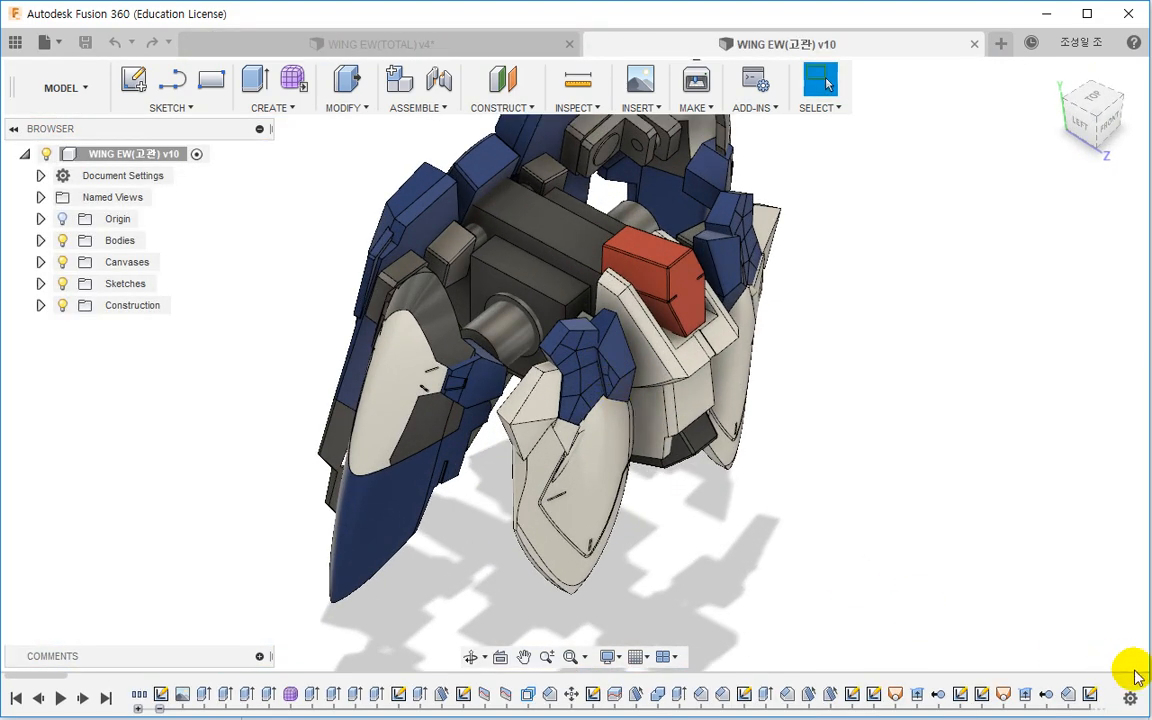
Step: Edit Sketch206 with Slice enabled, move the circles' shared center to about Y 232.7 mm, Z 0.7 mm, and finish the sketch
left_click_drag(44, 677, 1029, 678)
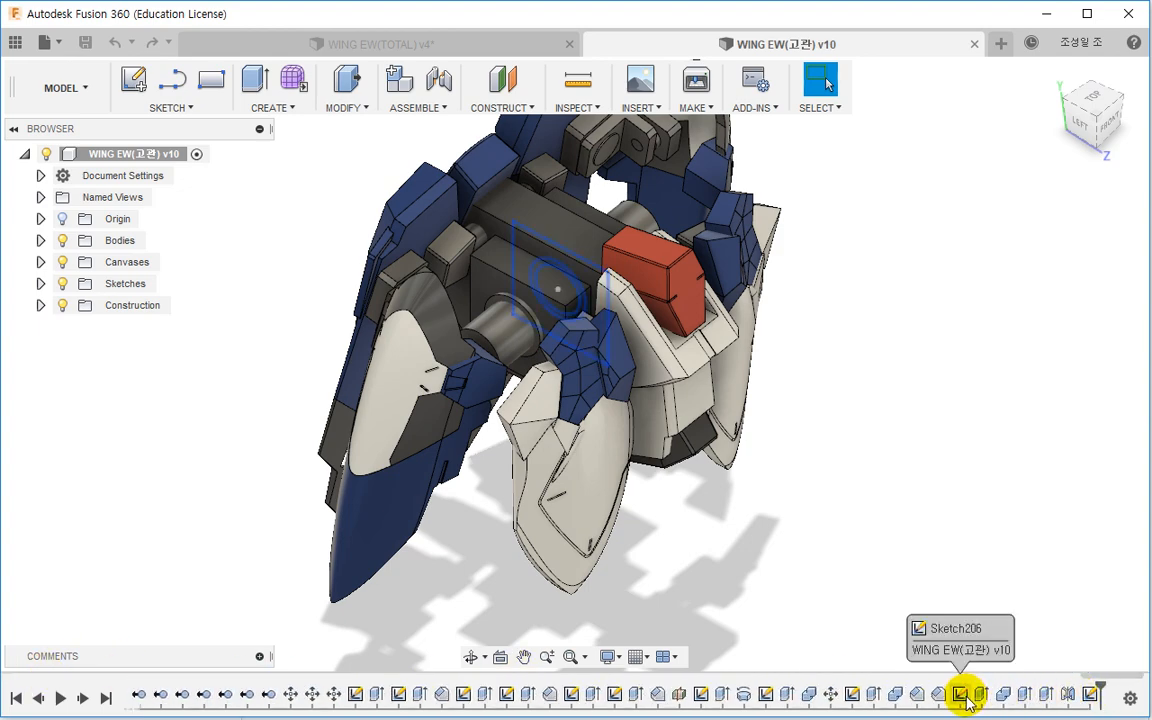
double_click(974, 696)
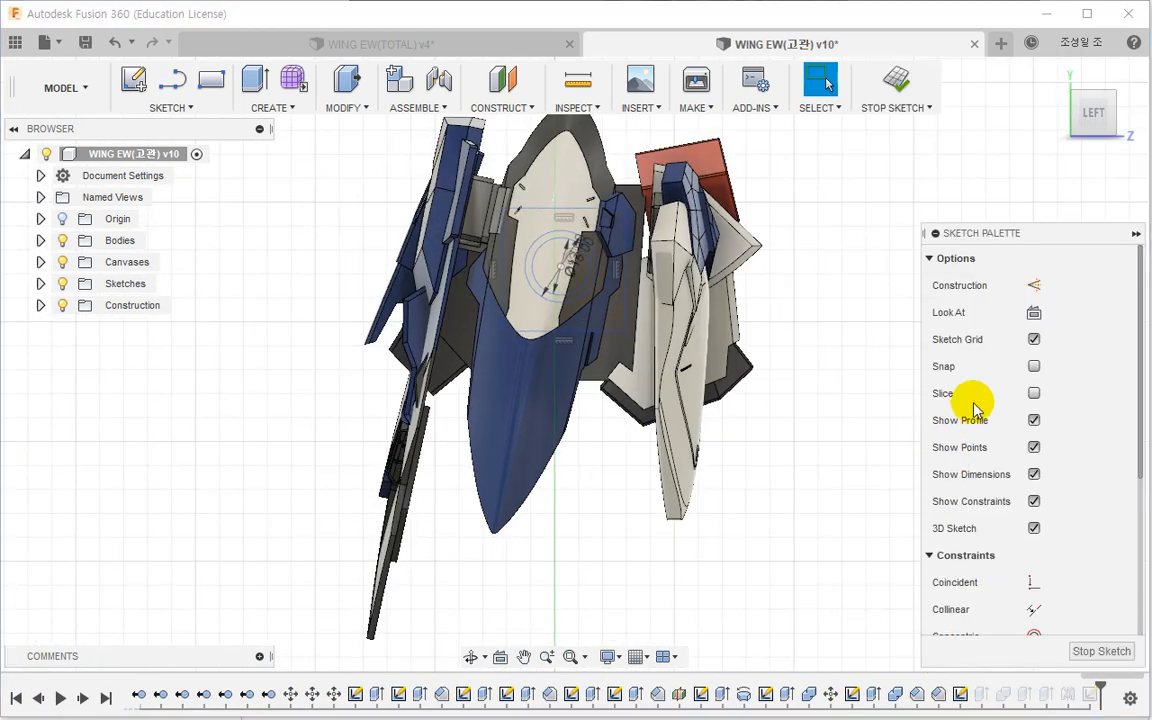
left_click(1034, 394)
scroll(612, 303, "up", 3)
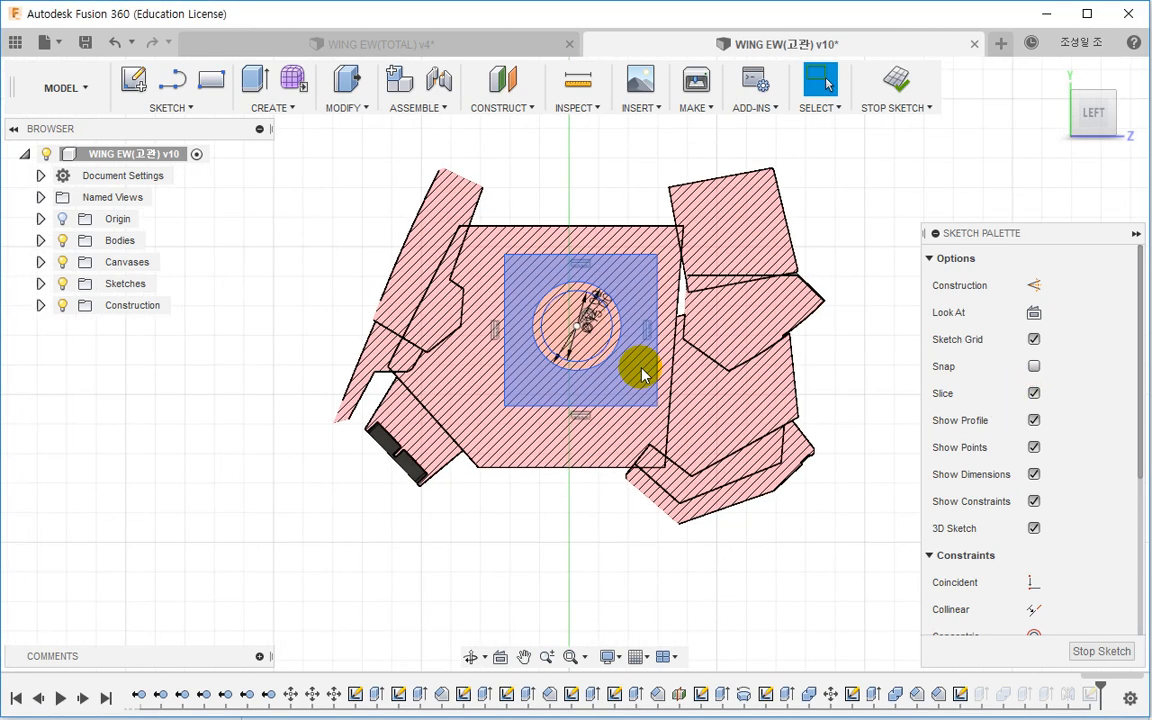
mouse_move(463, 218)
left_mouse_down()
mouse_move(680, 428)
mouse_move(680, 440)
mouse_move(638, 424)
mouse_move(640, 447)
left_mouse_up()
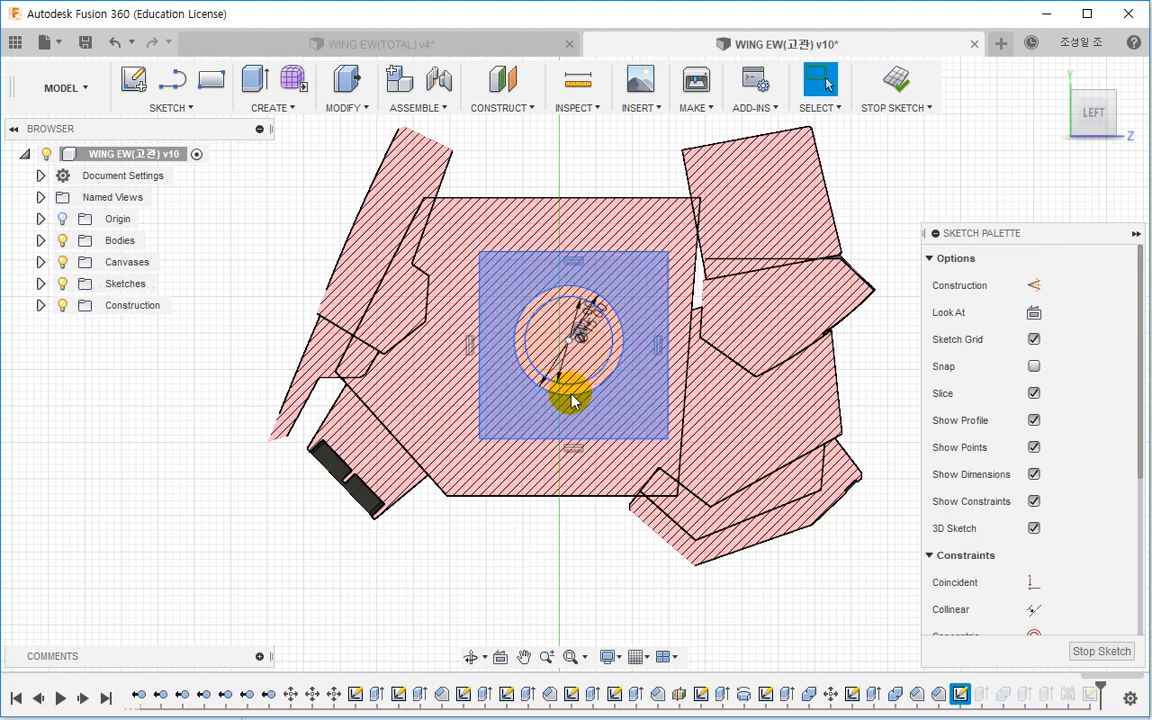
scroll(566, 384, "up", 3)
mouse_move(568, 313)
left_mouse_down()
mouse_move(571, 338)
mouse_move(572, 328)
left_mouse_up()
scroll(566, 356, "down", 2)
scroll(568, 342, "up", 2)
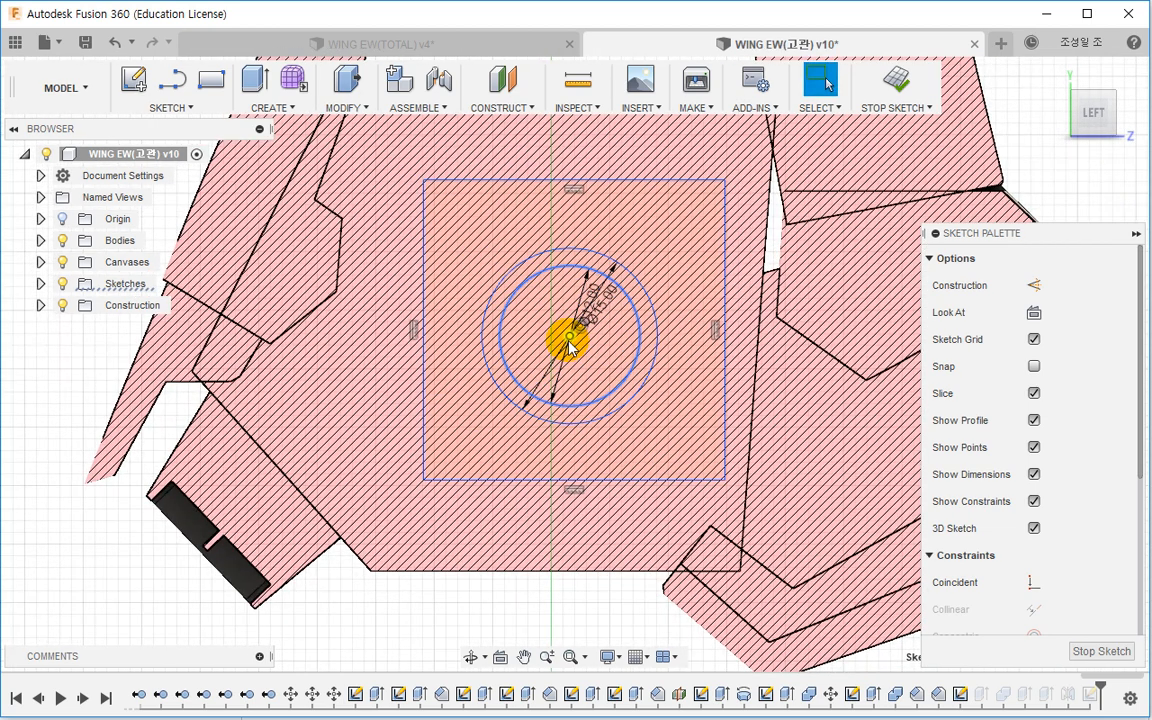
scroll(570, 355, "down", 3)
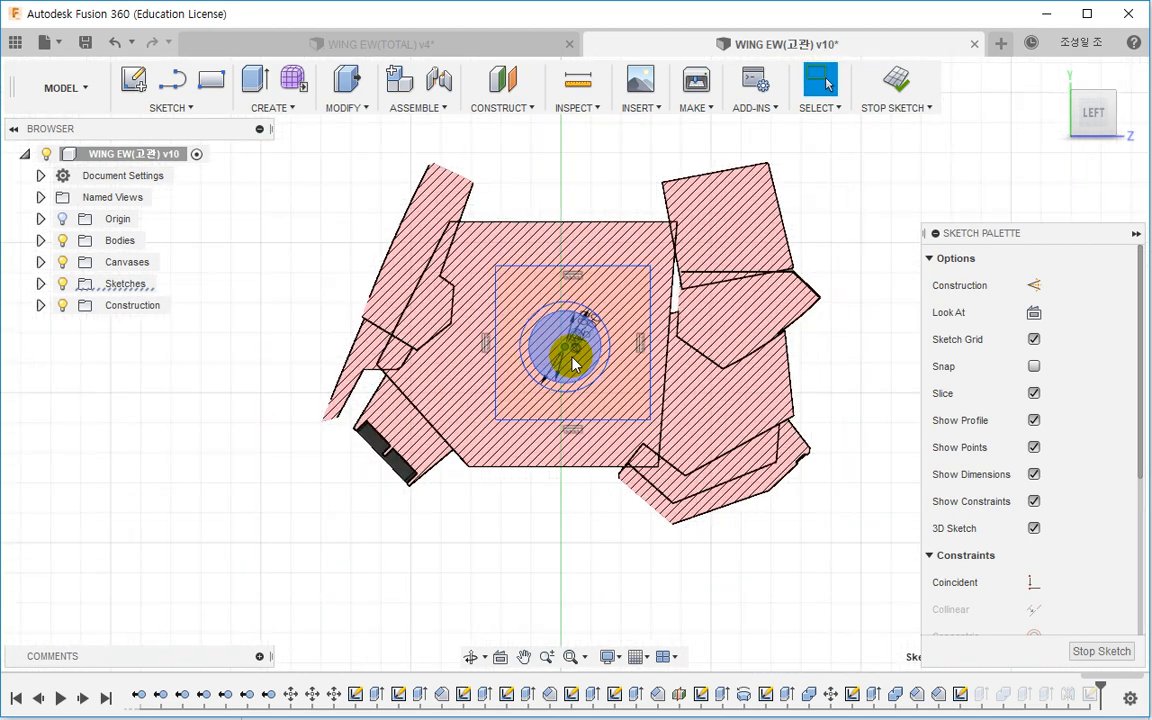
left_click(891, 85)
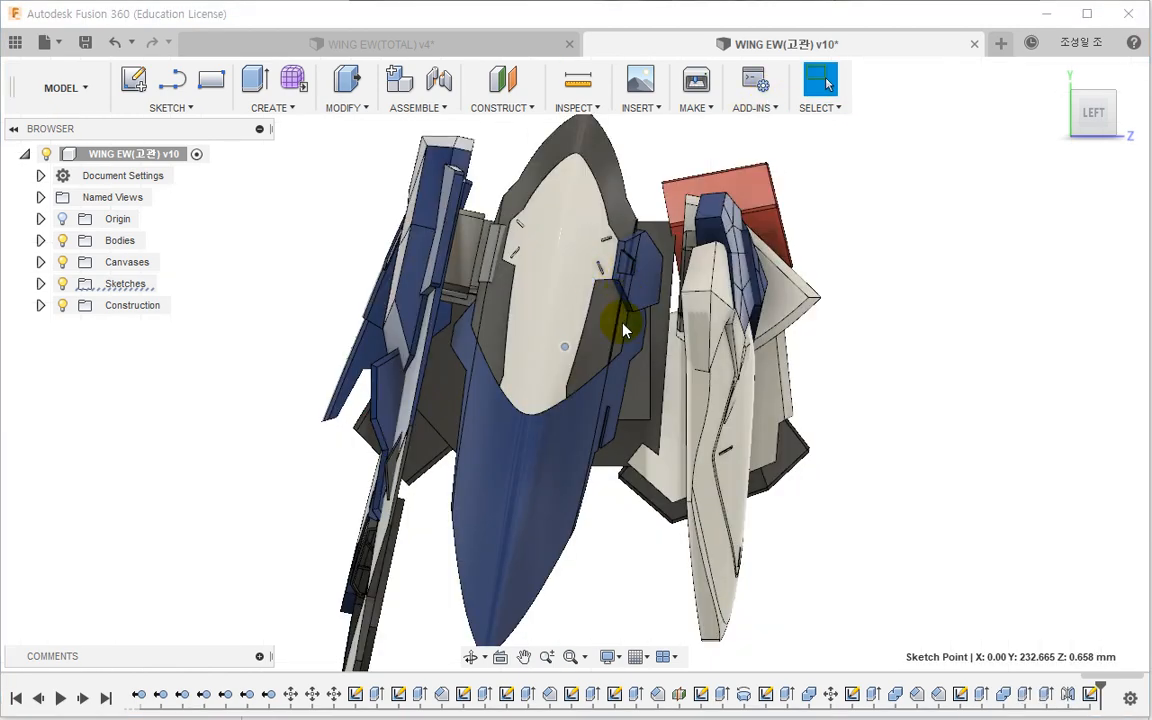
middle_click_drag(581, 558, 530, 493, "shift")
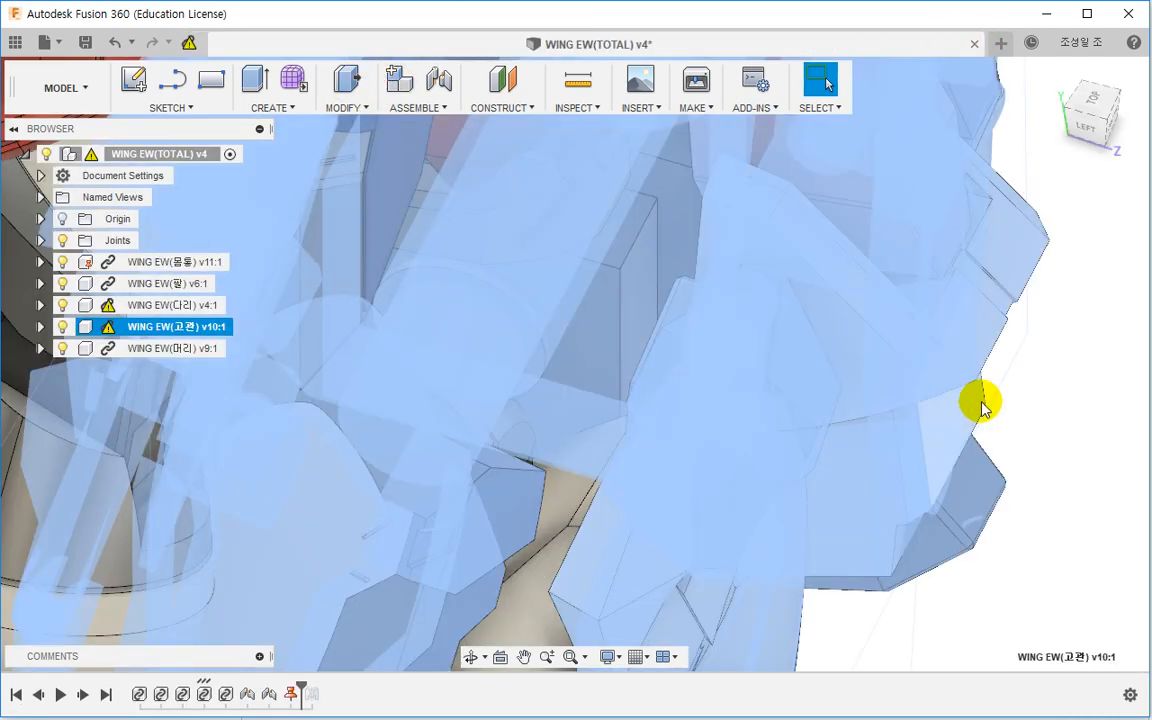
Step: In the WING EW(TOTAL) assembly, update the leg and hip components to their latest versions and inspect the hip joint
left_click(1028, 405)
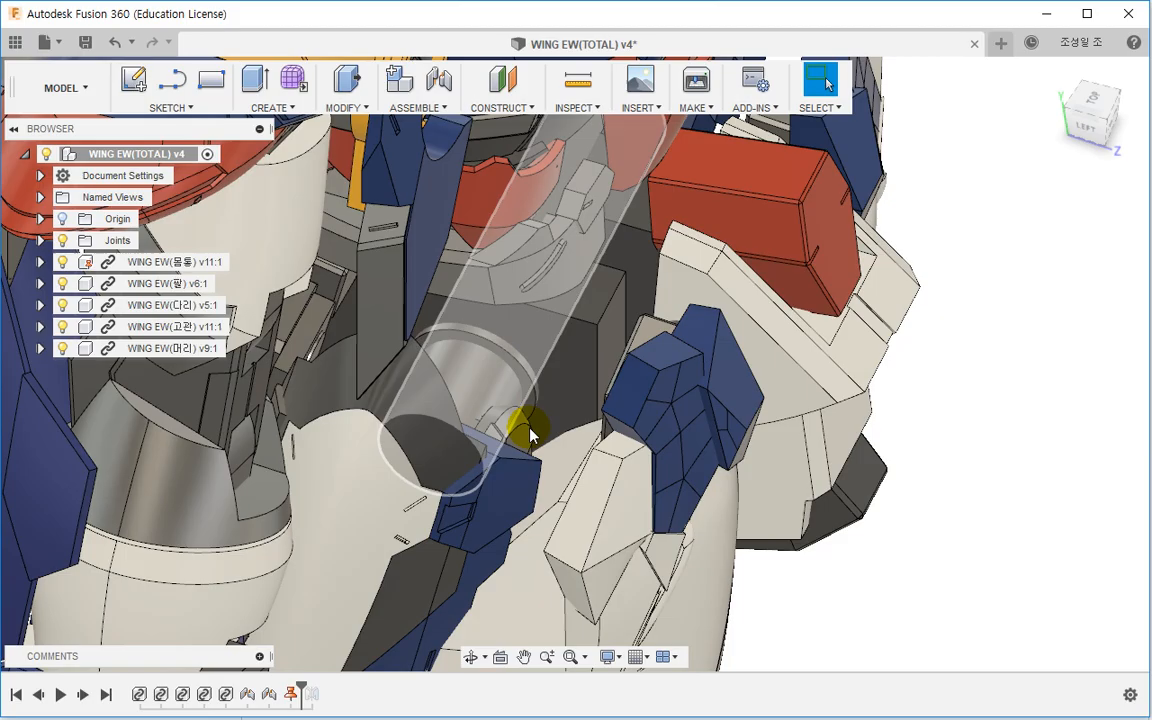
middle_click_drag(530, 435, 489, 450, "shift")
scroll(452, 378, "down", 3)
scroll(441, 362, "up", 4)
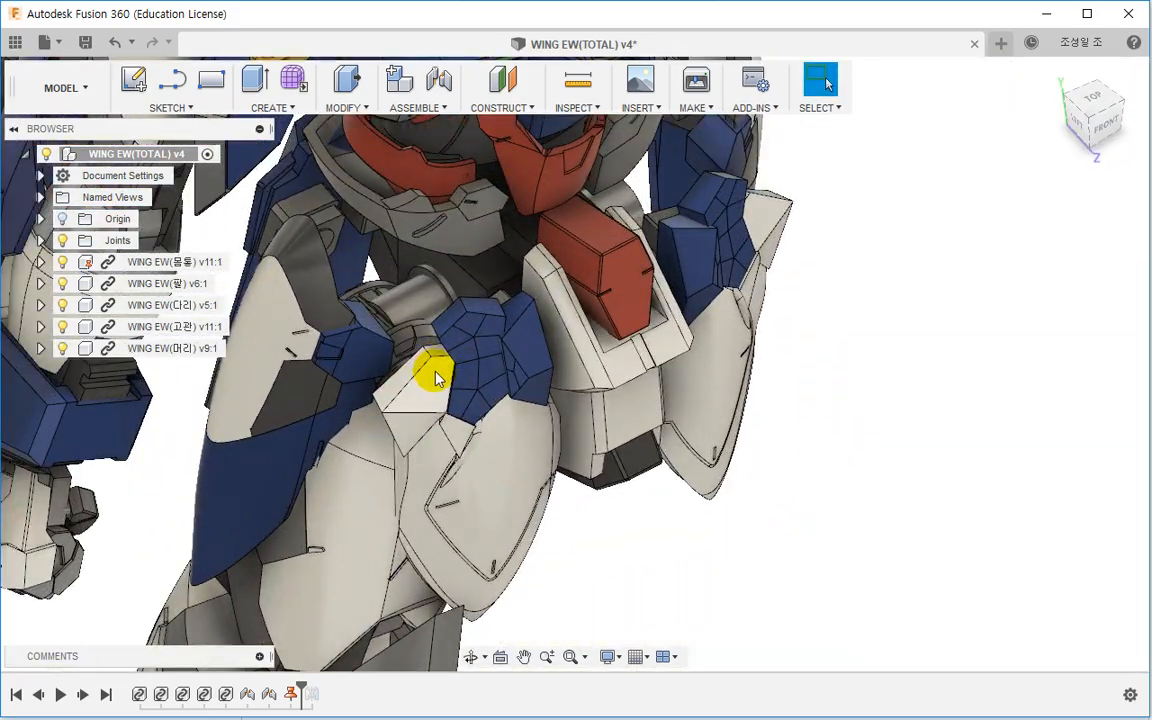
mouse_move(432, 373)
middle_mouse_down("shift")
mouse_move(476, 360)
mouse_move(467, 348)
mouse_move(470, 386)
mouse_move(442, 360)
middle_mouse_up("shift")
scroll(430, 340, "up", 3)
scroll(432, 340, "up", 3)
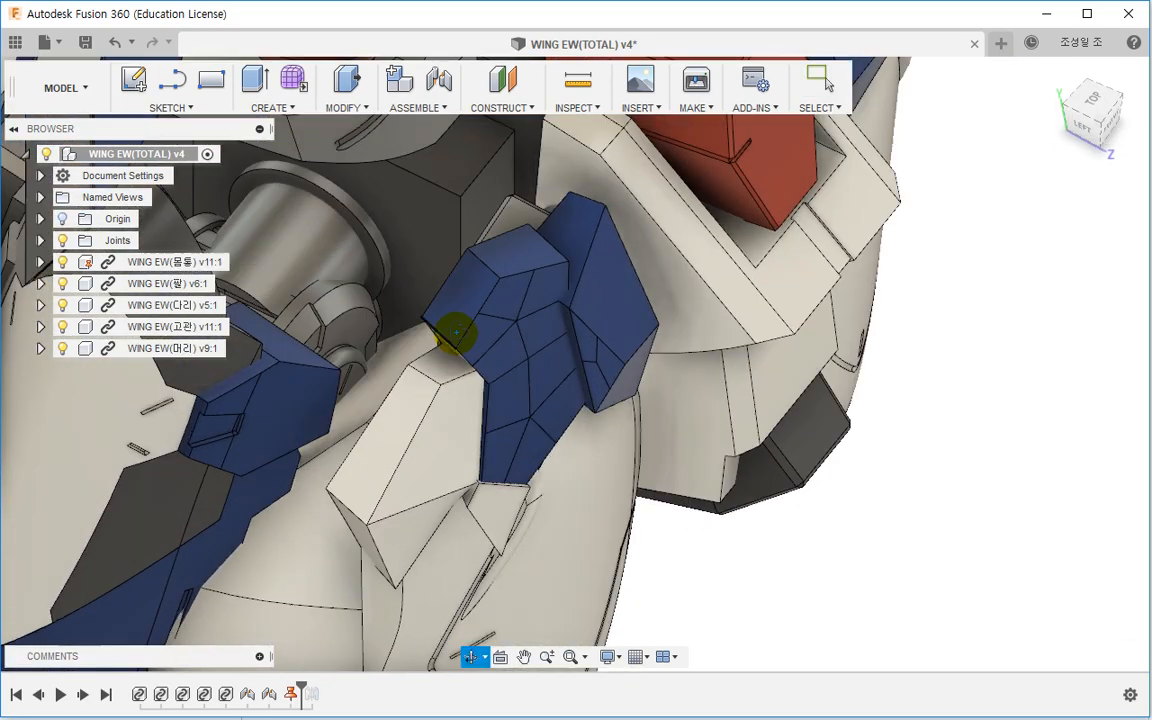
Step: In a temporary sliced sketch on the hip axle's collar face, join both ring centers with a line, measure its vertical offset, and undo the sketch
right_click(350, 262)
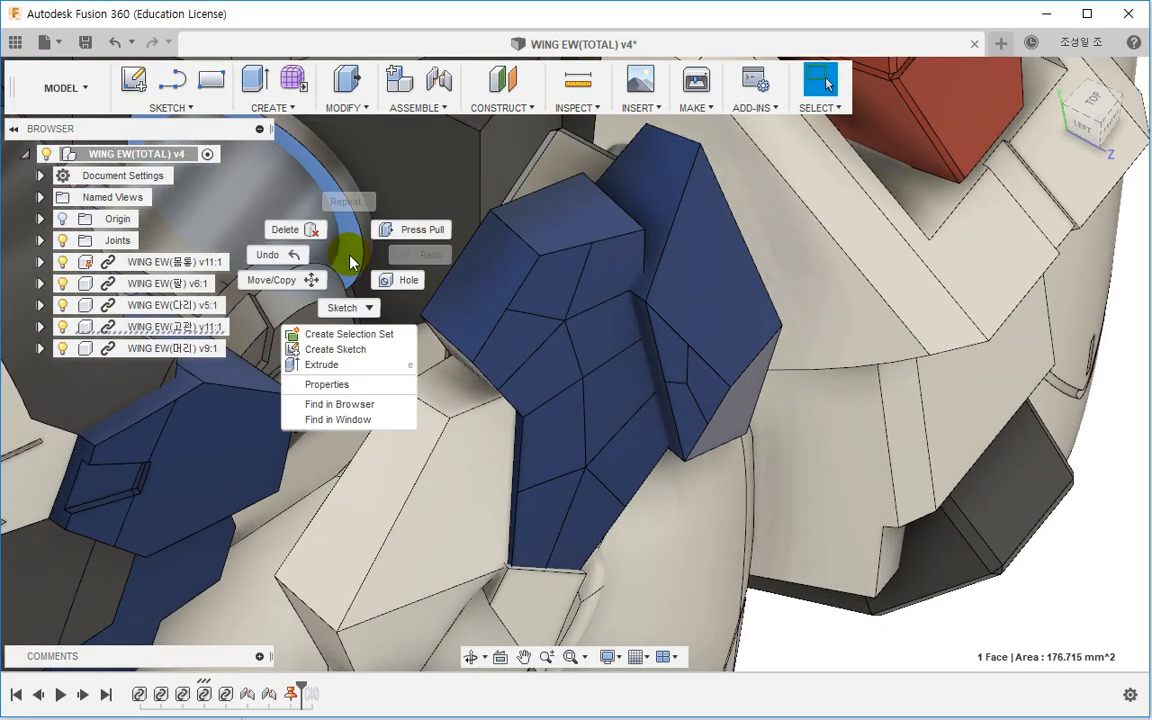
left_click(334, 352)
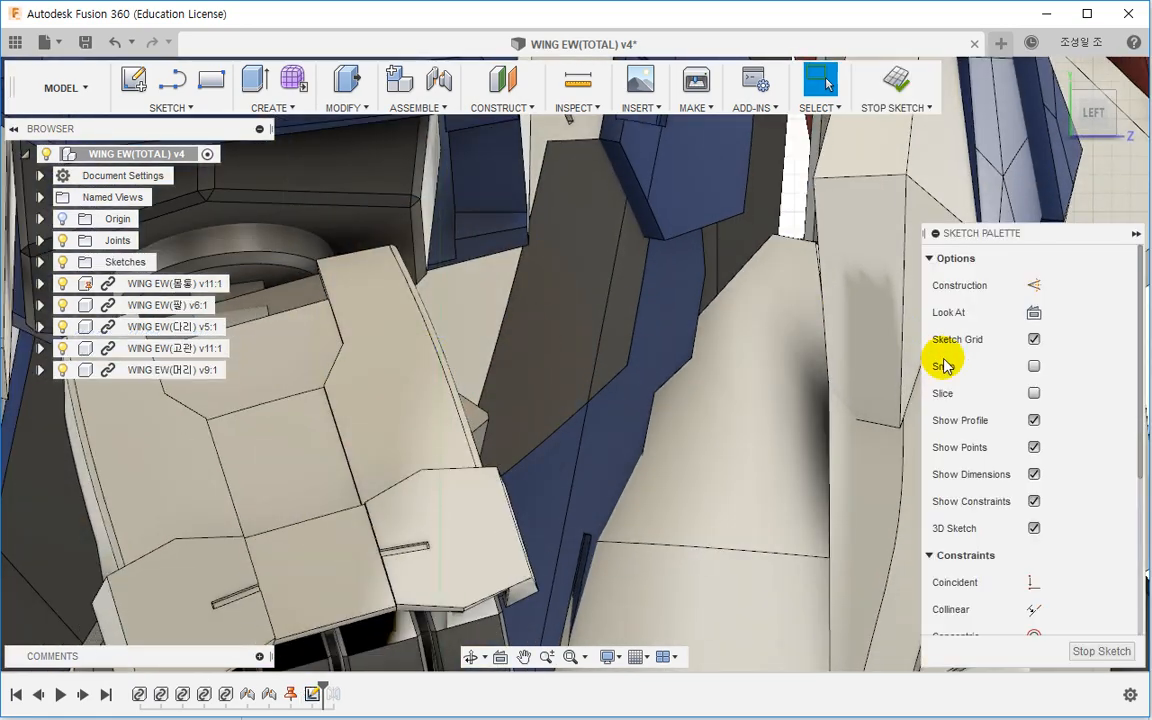
left_click(1033, 394)
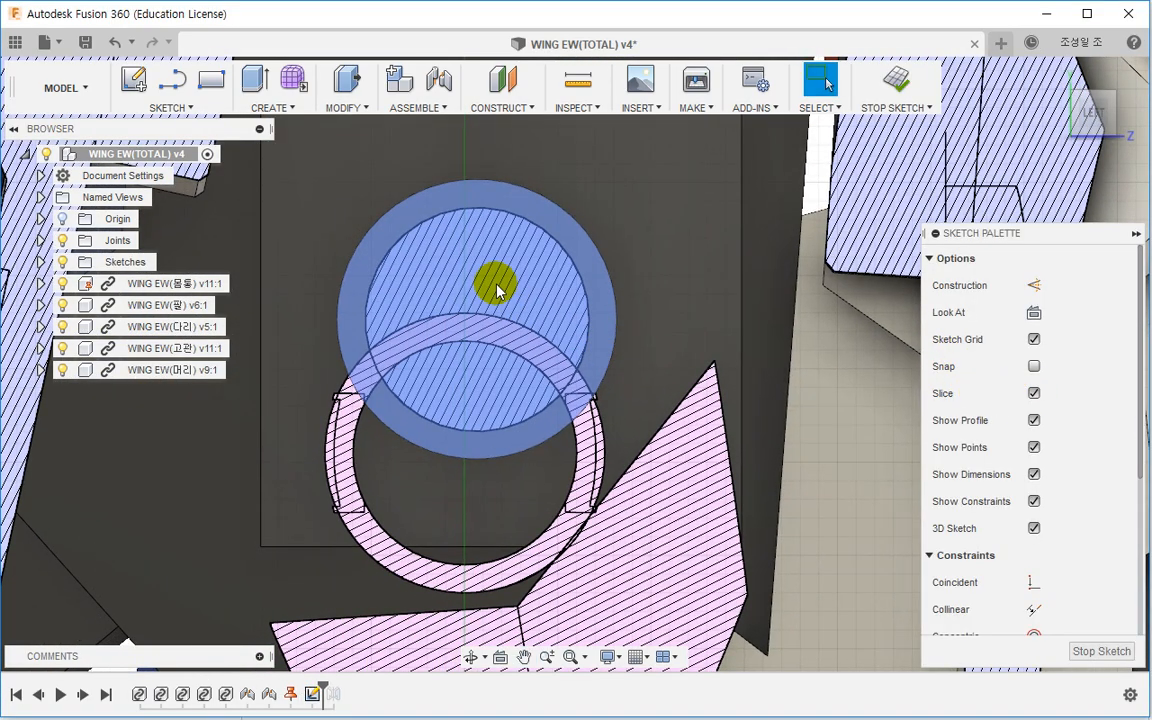
key("l")
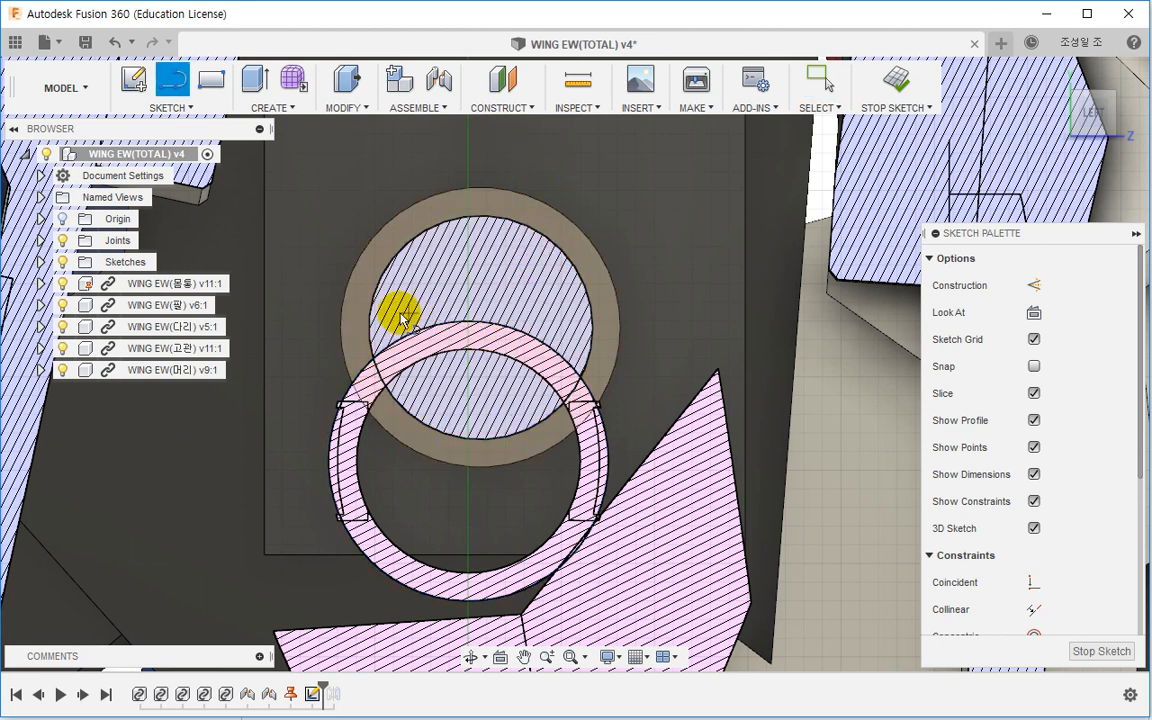
left_click(472, 330)
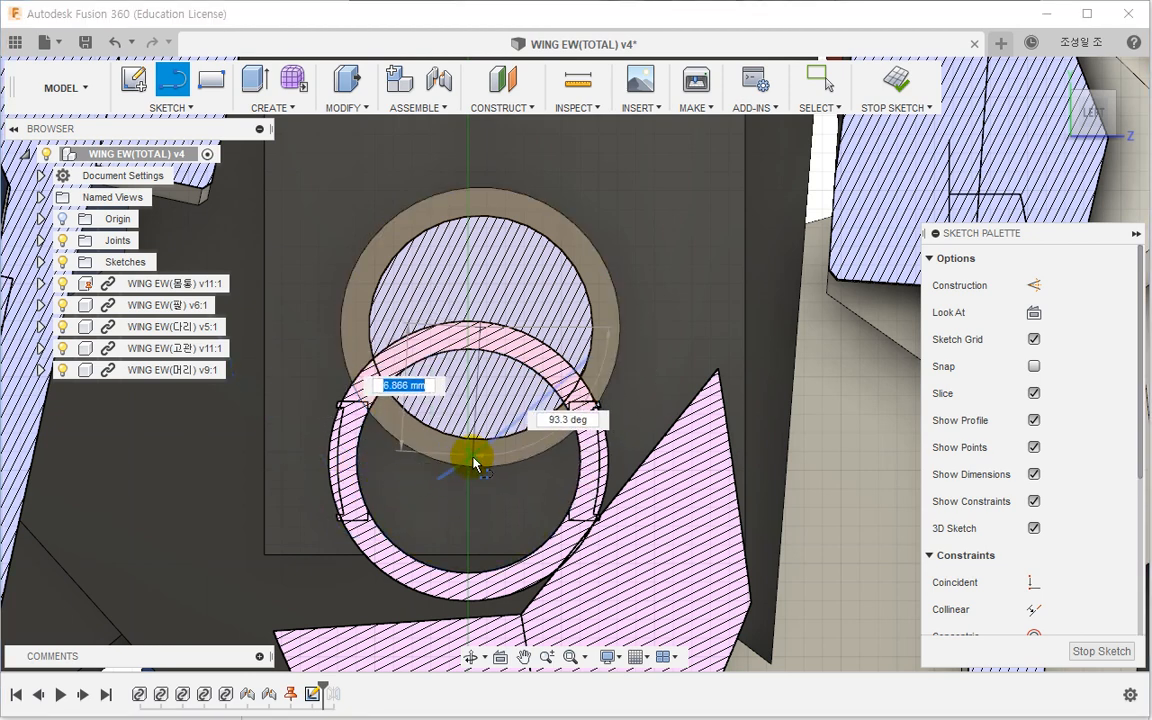
left_click(470, 461)
key("Escape")
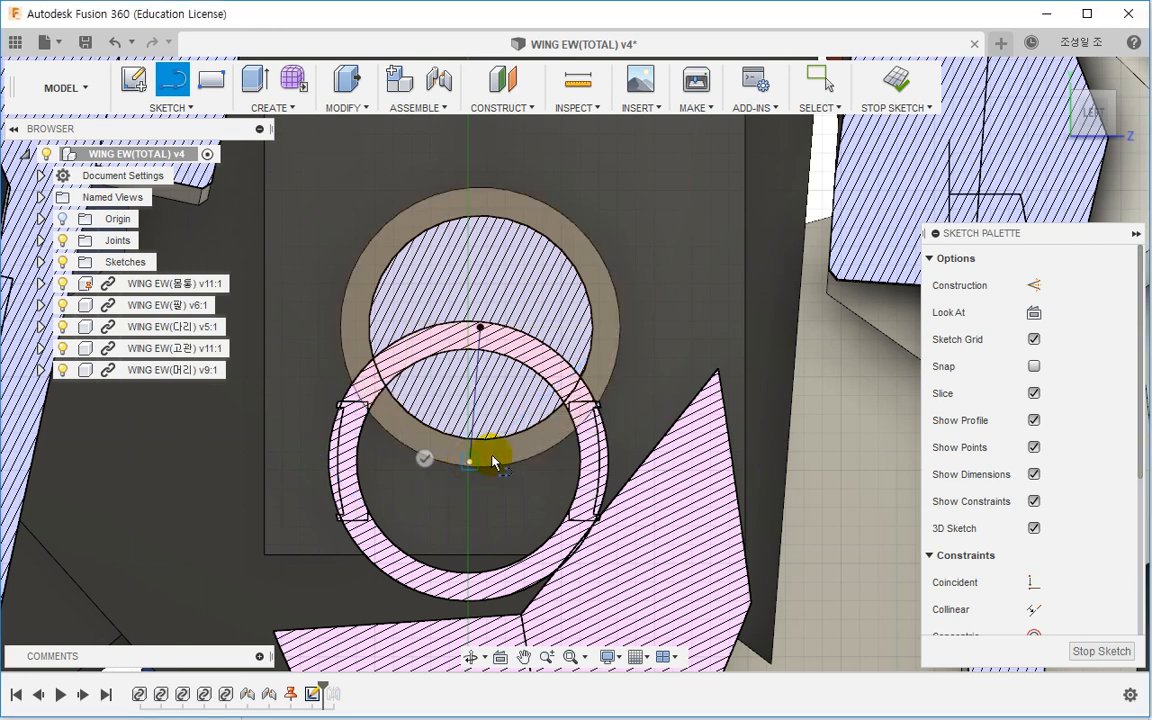
left_click(474, 395)
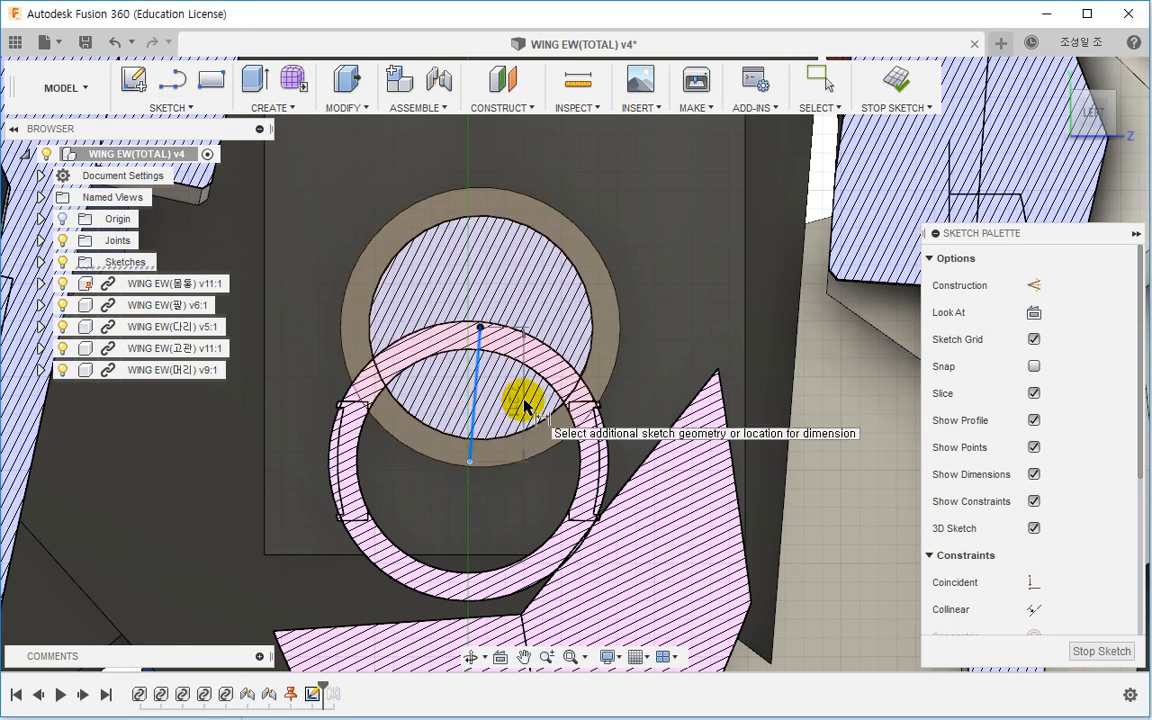
key("Escape")
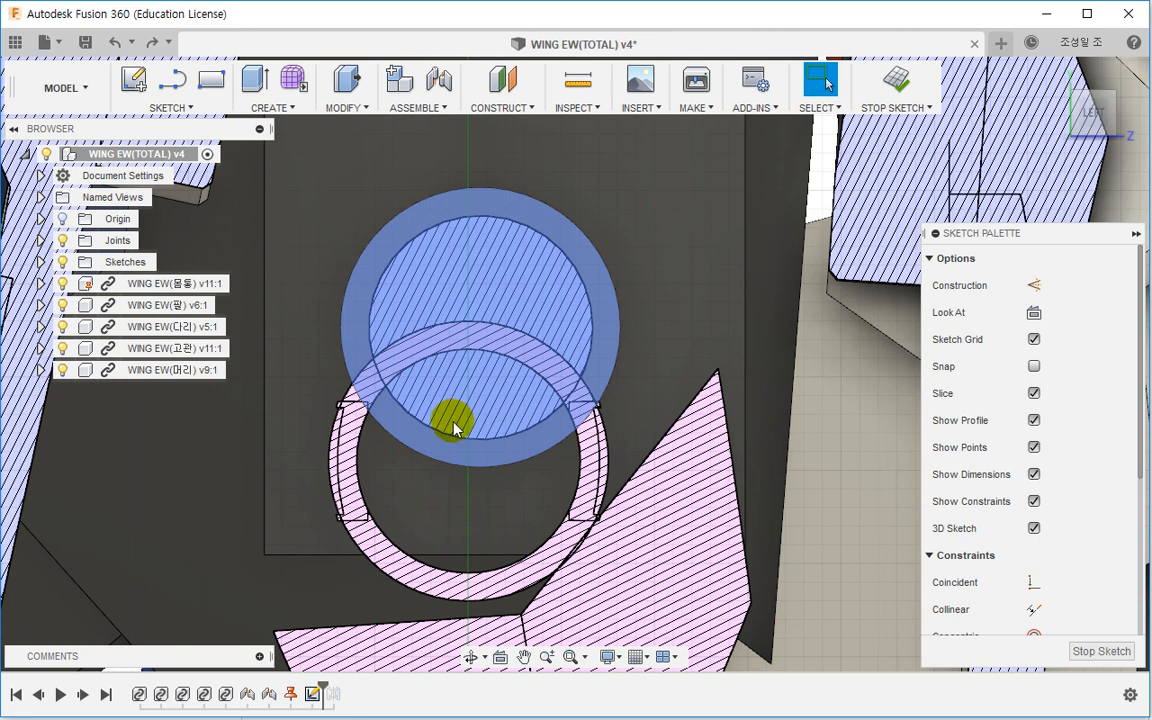
scroll(453, 421, "down", 4)
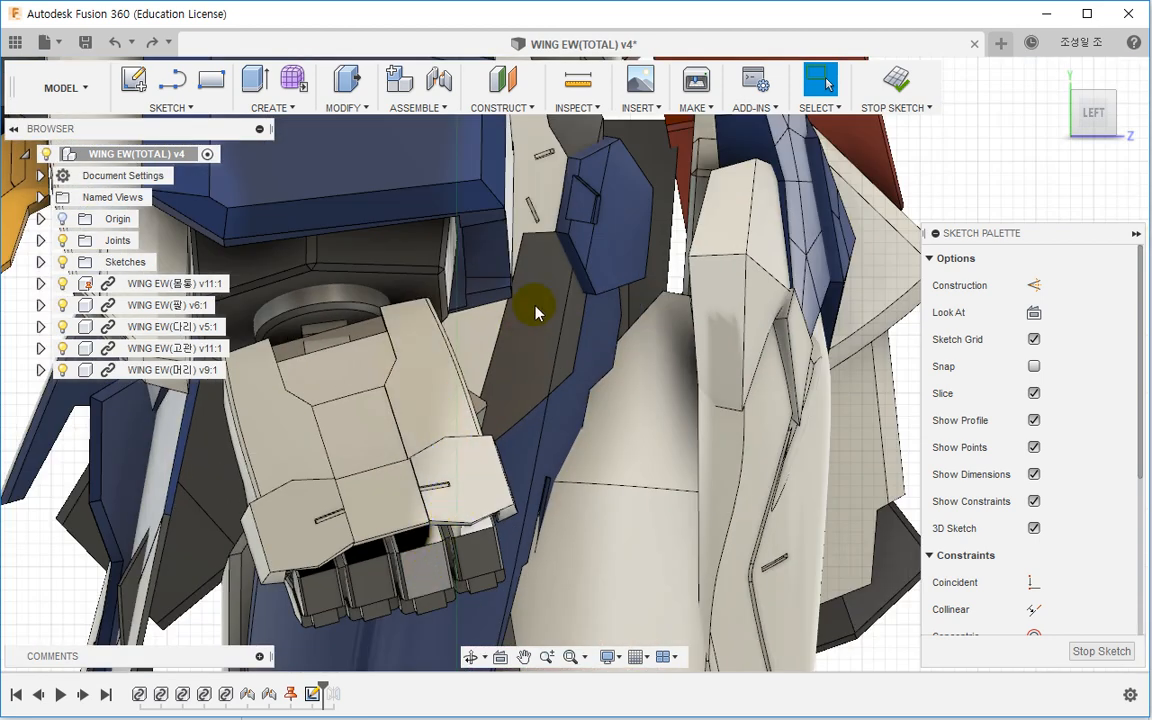
key("ctrl+z")
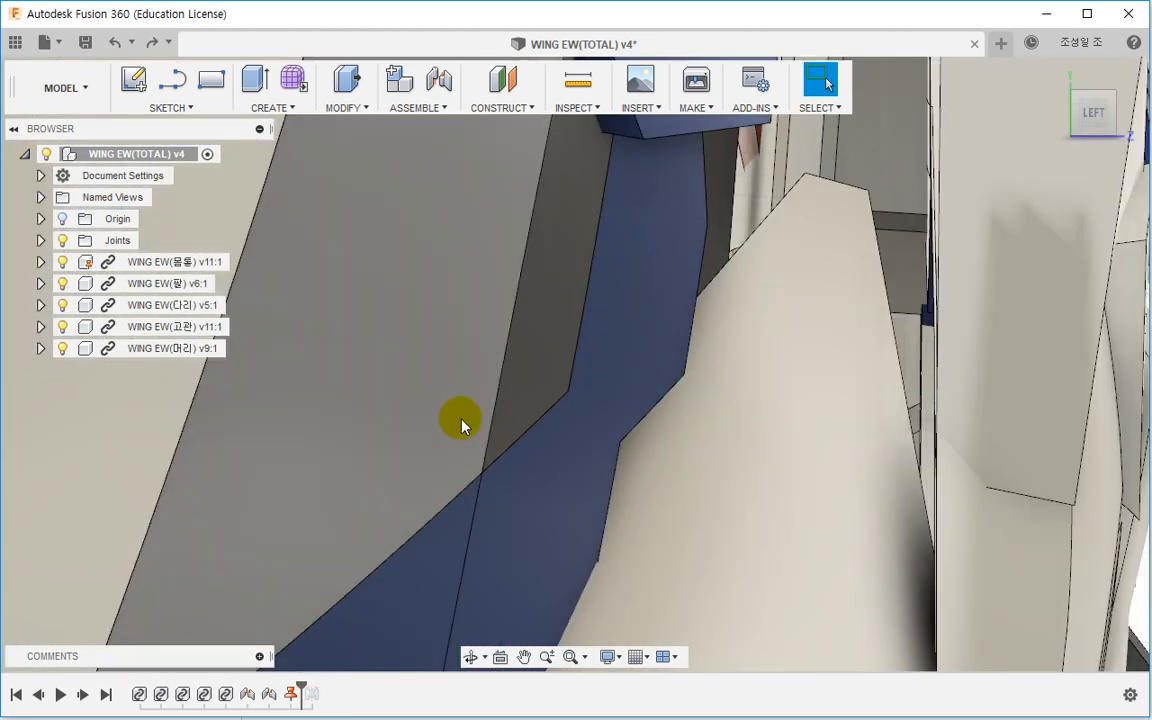
scroll(462, 417, "down", 3)
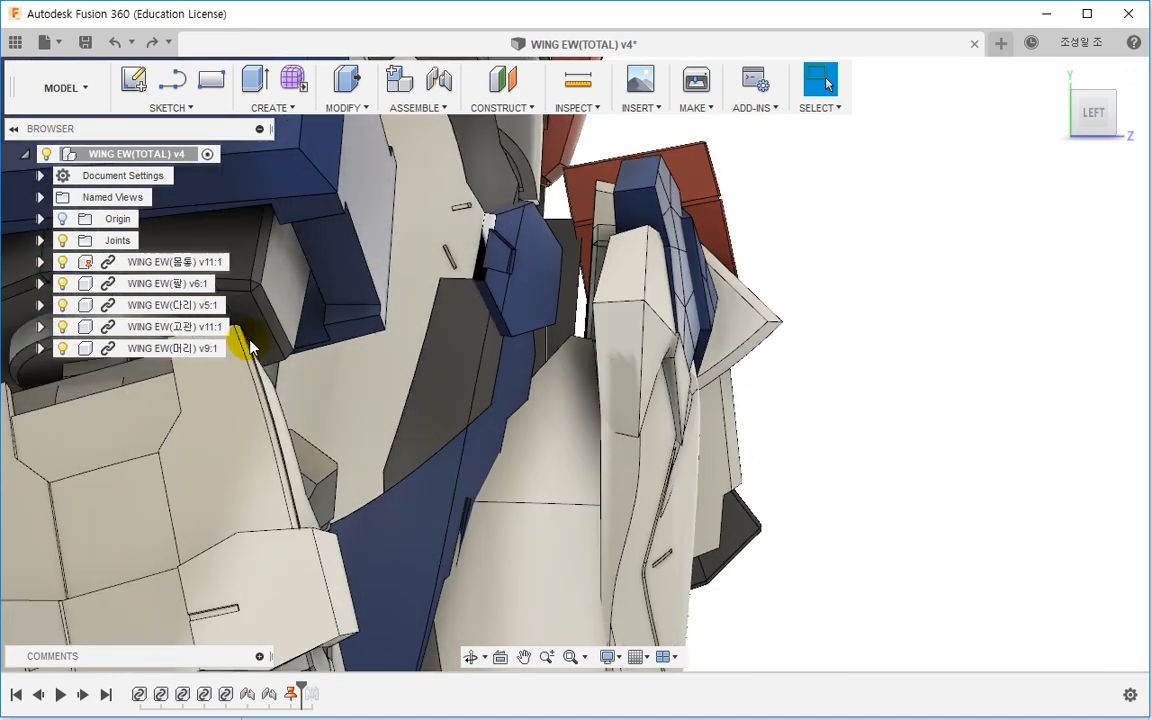
Step: Open the linked hip component WING EW(고관) and edit Sketch206 with Slice enabled
right_click(183, 329)
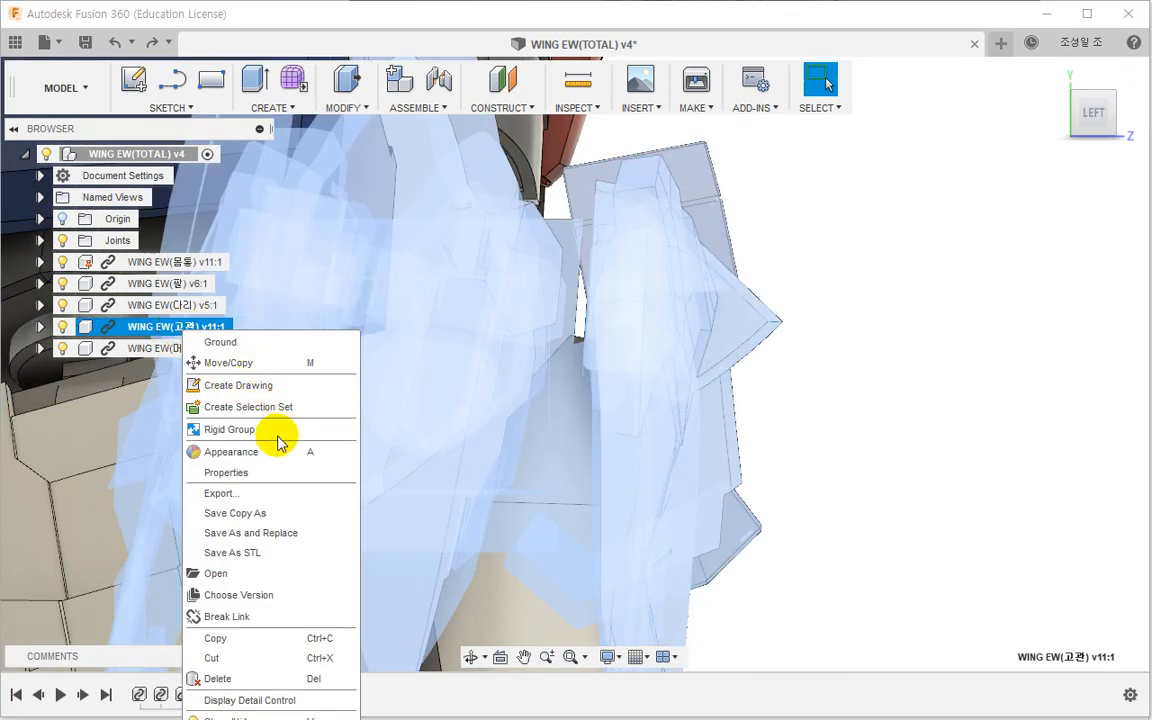
left_click(247, 573)
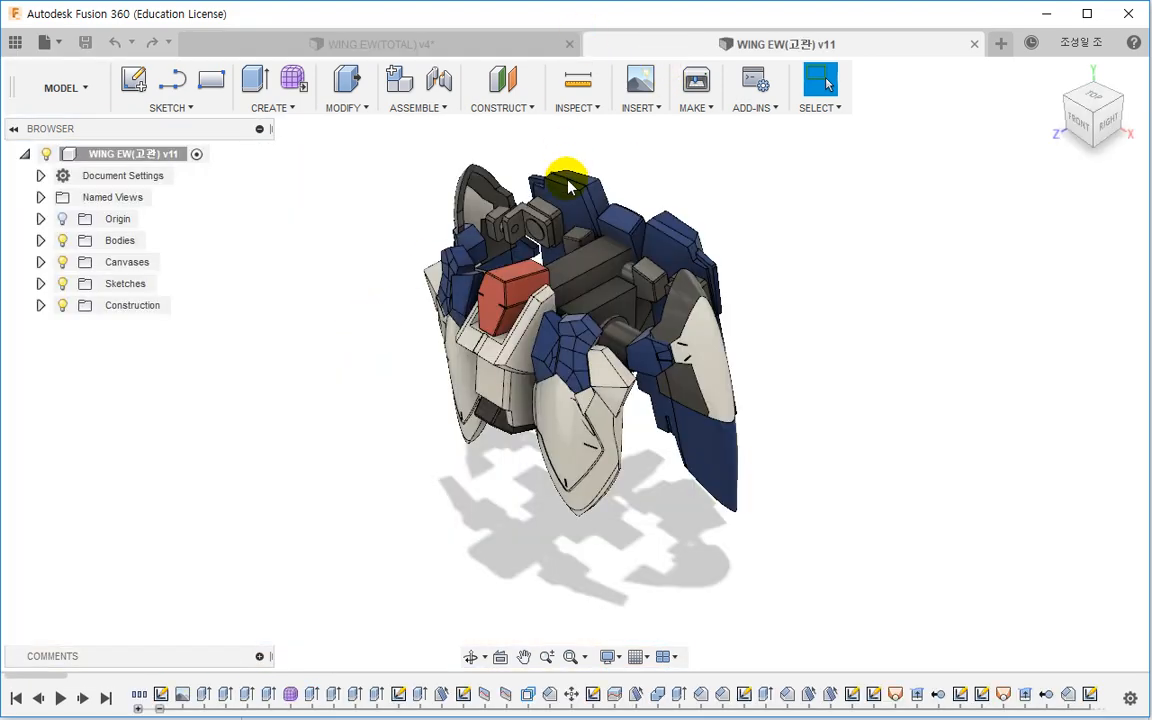
middle_click_drag(567, 187, 584, 394, "shift")
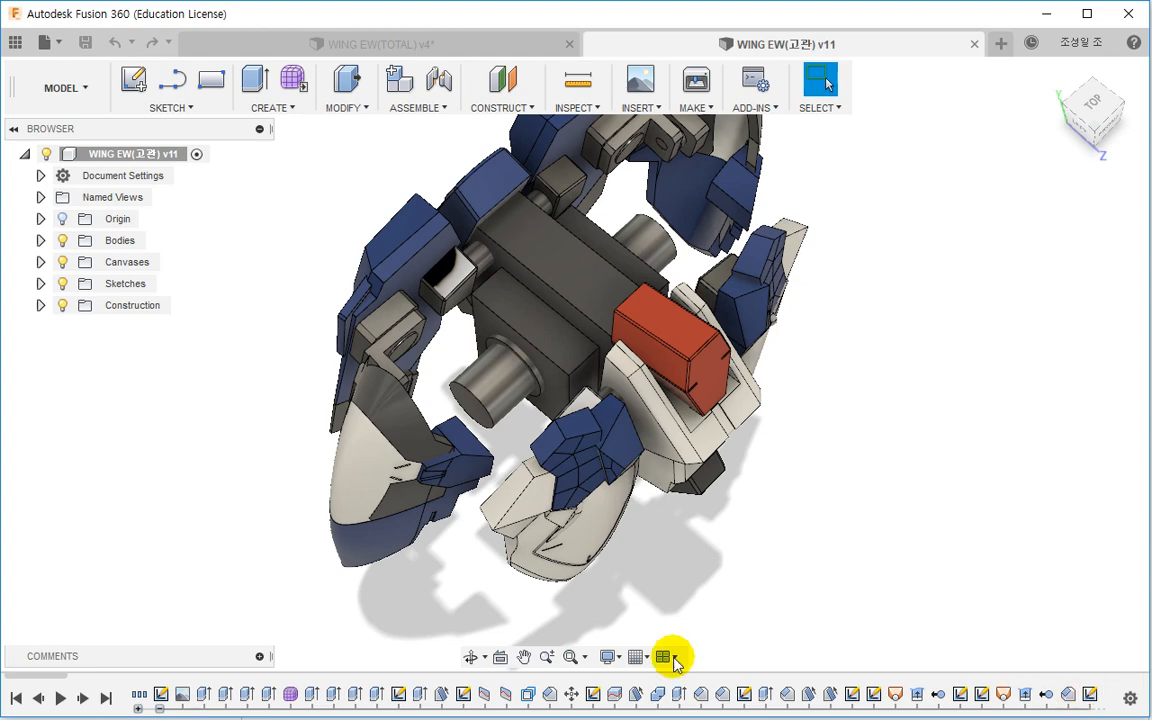
left_click_drag(42, 678, 1110, 676)
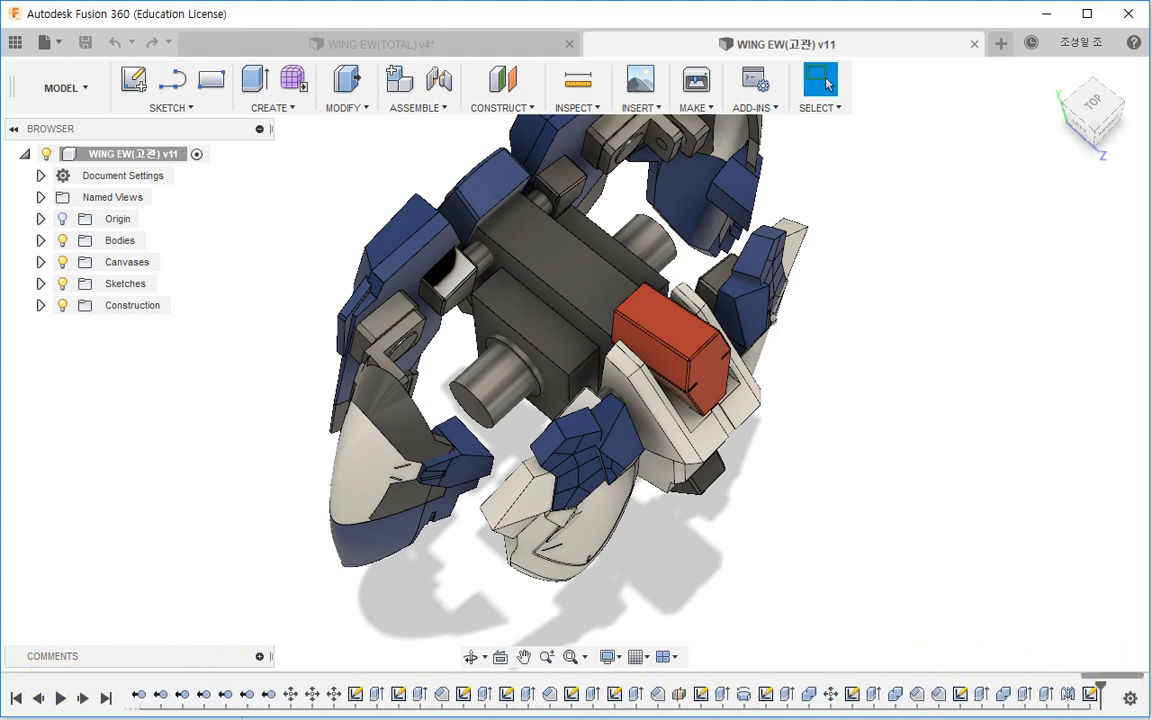
double_click(958, 692)
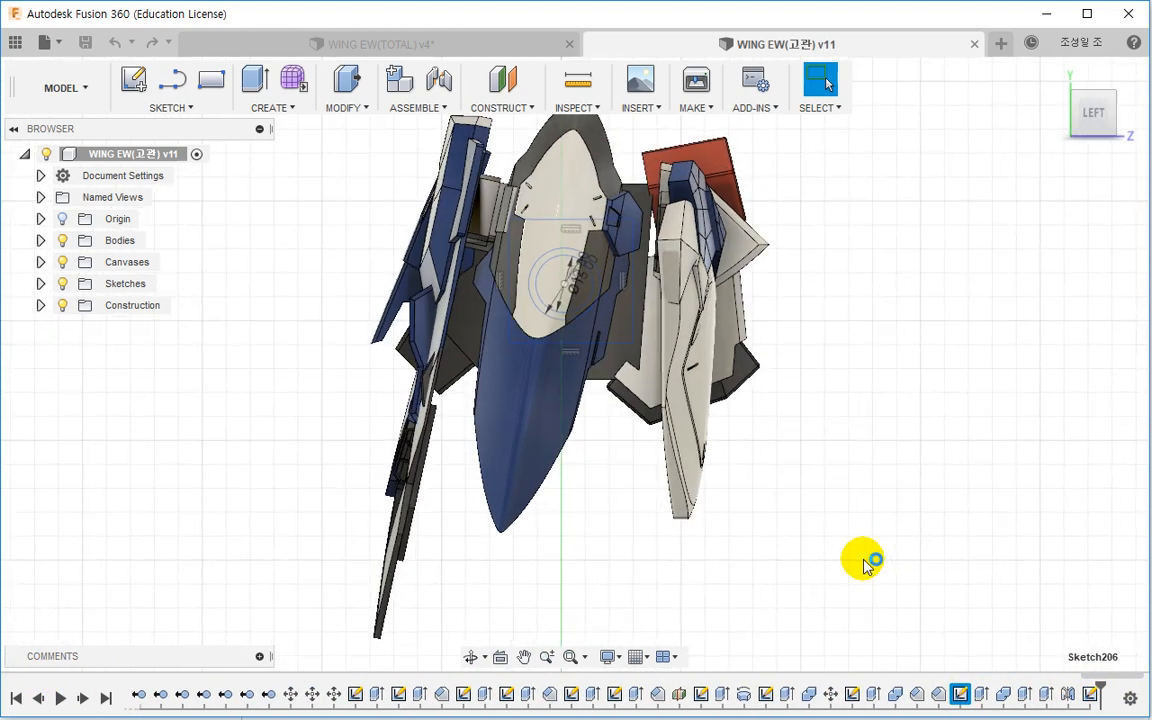
scroll(565, 245, "up", 2)
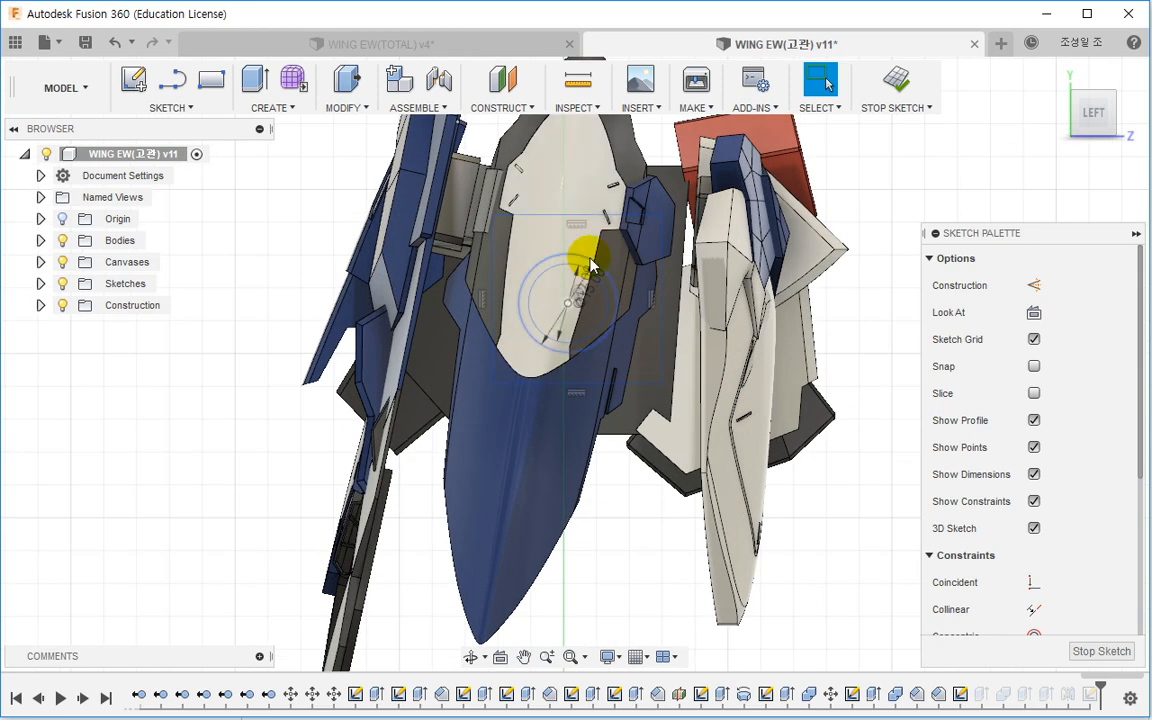
left_click(1034, 394)
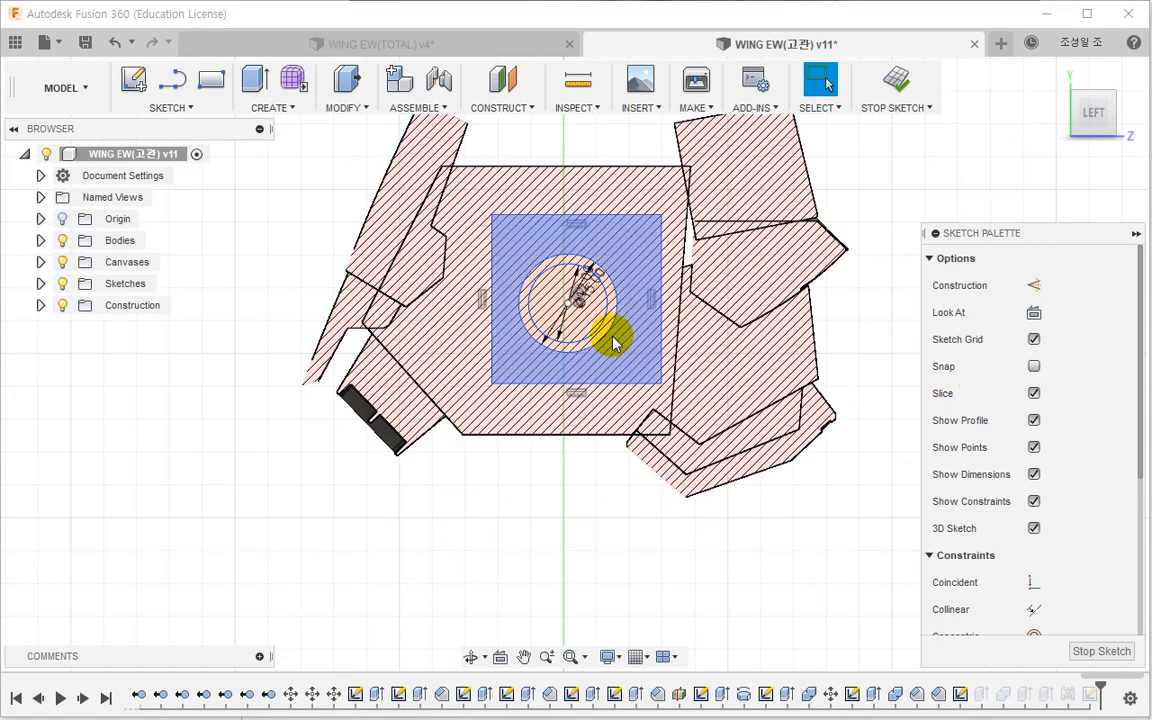
Step: Move the two concentric axle circles in the hip sketch by -7.2 mm in Y
left_click(355, 110)
left_click(373, 375)
scroll(555, 290, "up", 3)
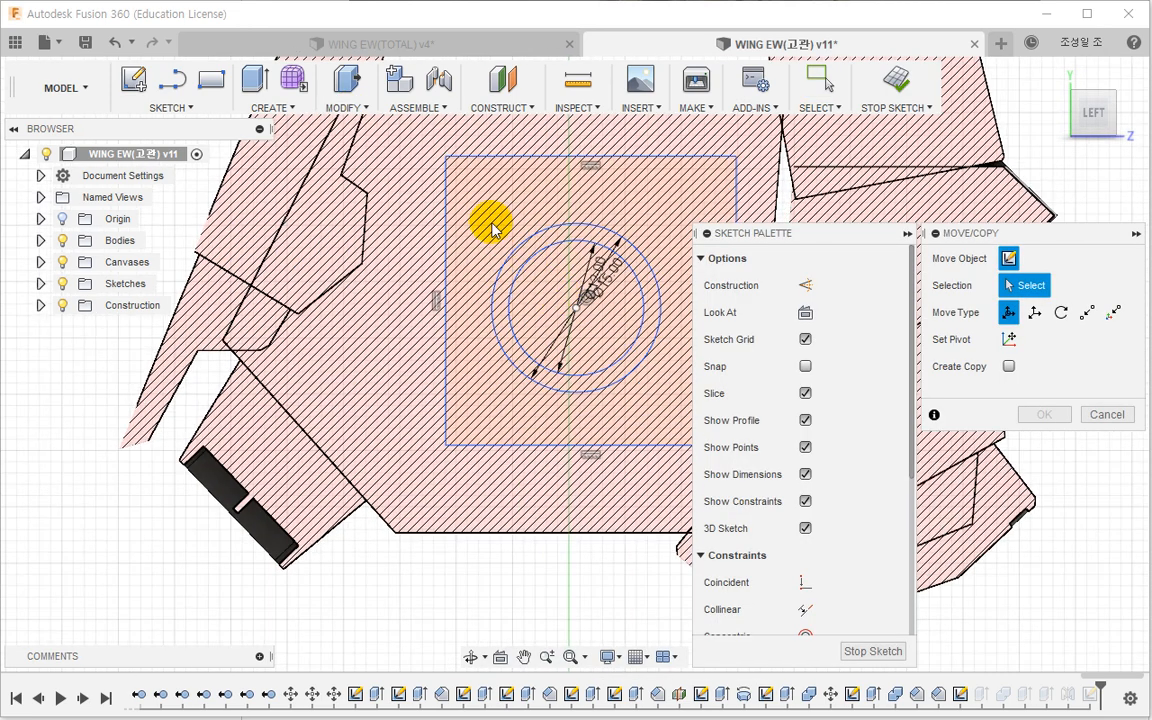
left_click_drag(491, 228, 675, 420)
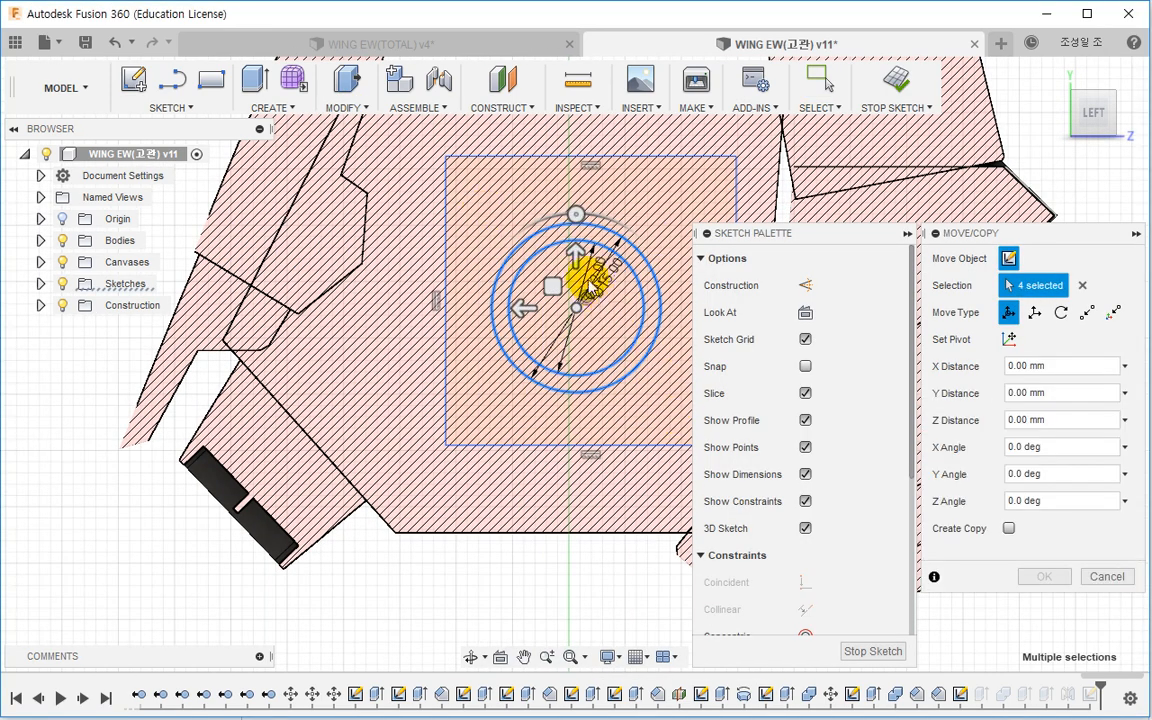
left_click_drag(576, 257, 577, 272)
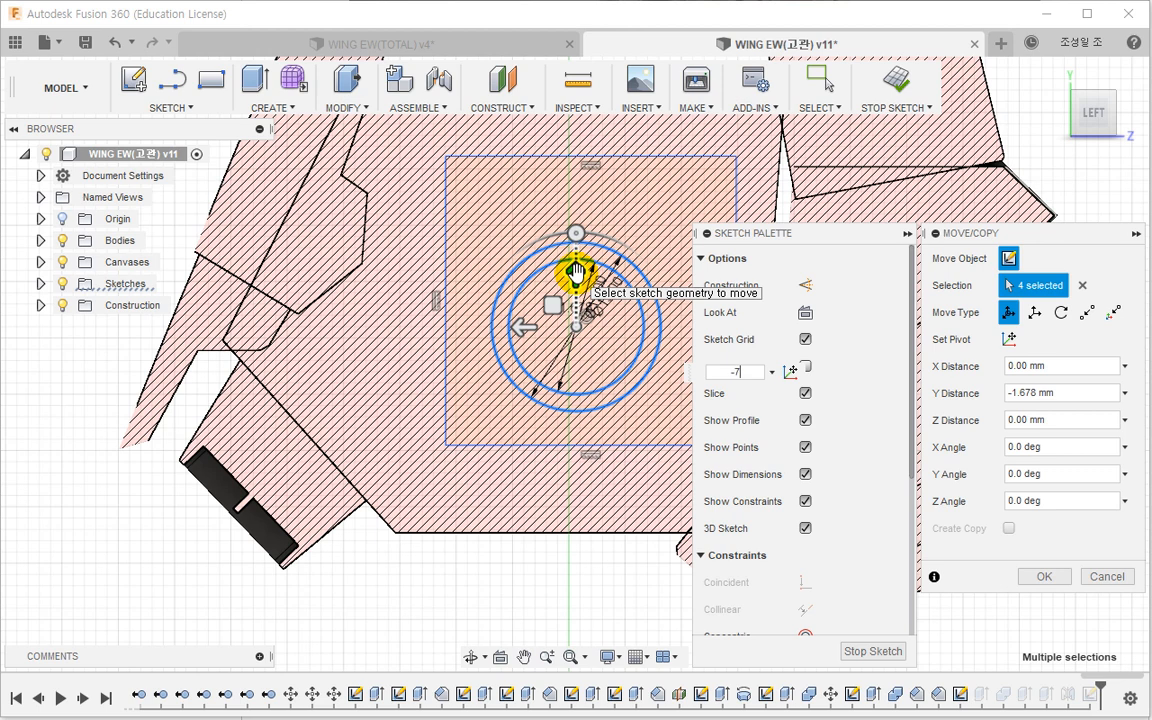
type("-7.2")
key("Return")
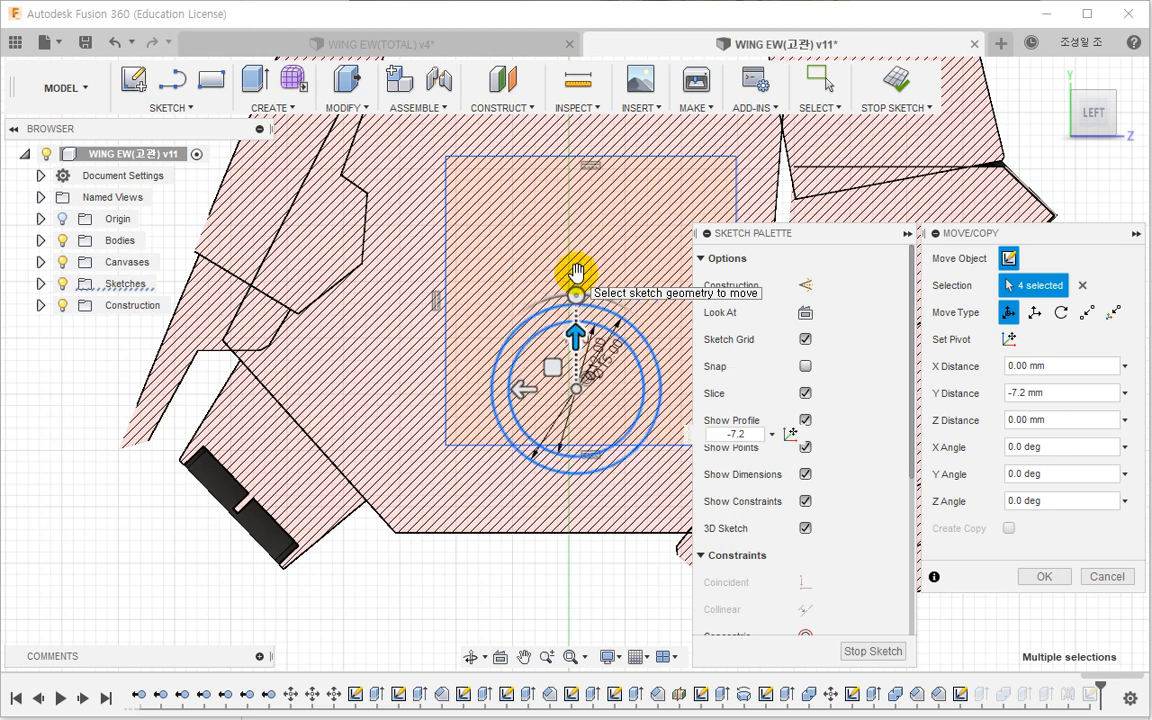
key("Return")
Step: Move the square profile down until it fully encloses the axle circles and finish the sketch
scroll(591, 239, "down", 2)
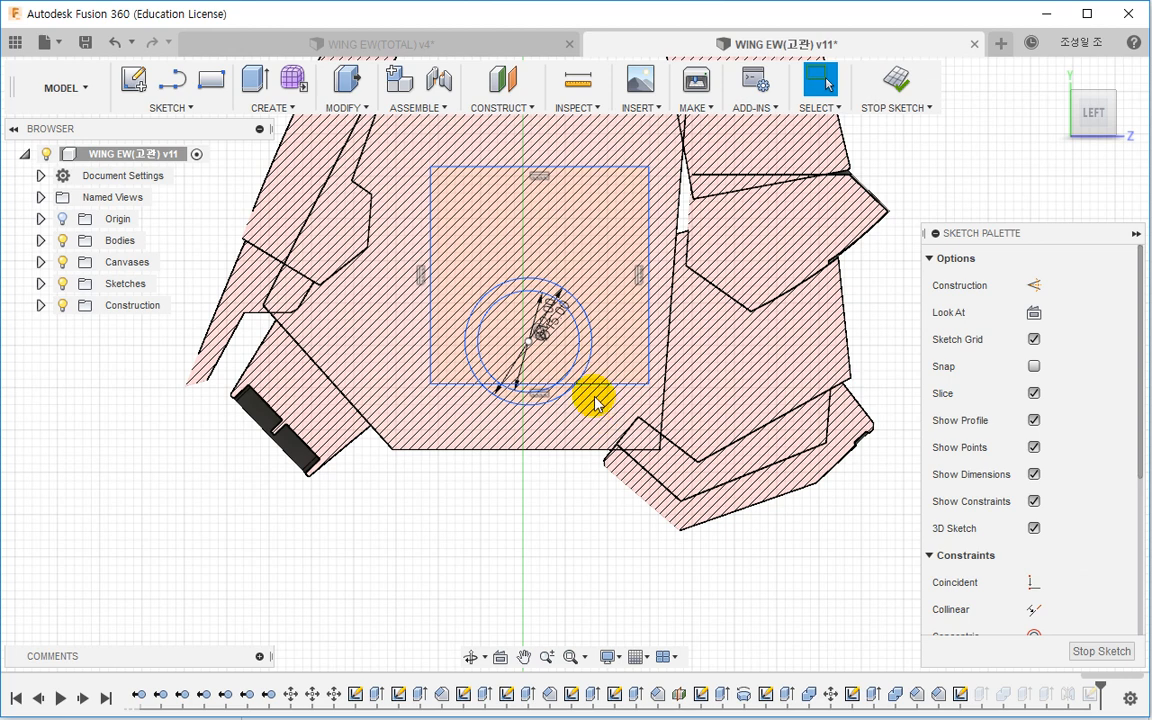
scroll(638, 399, "up", 2)
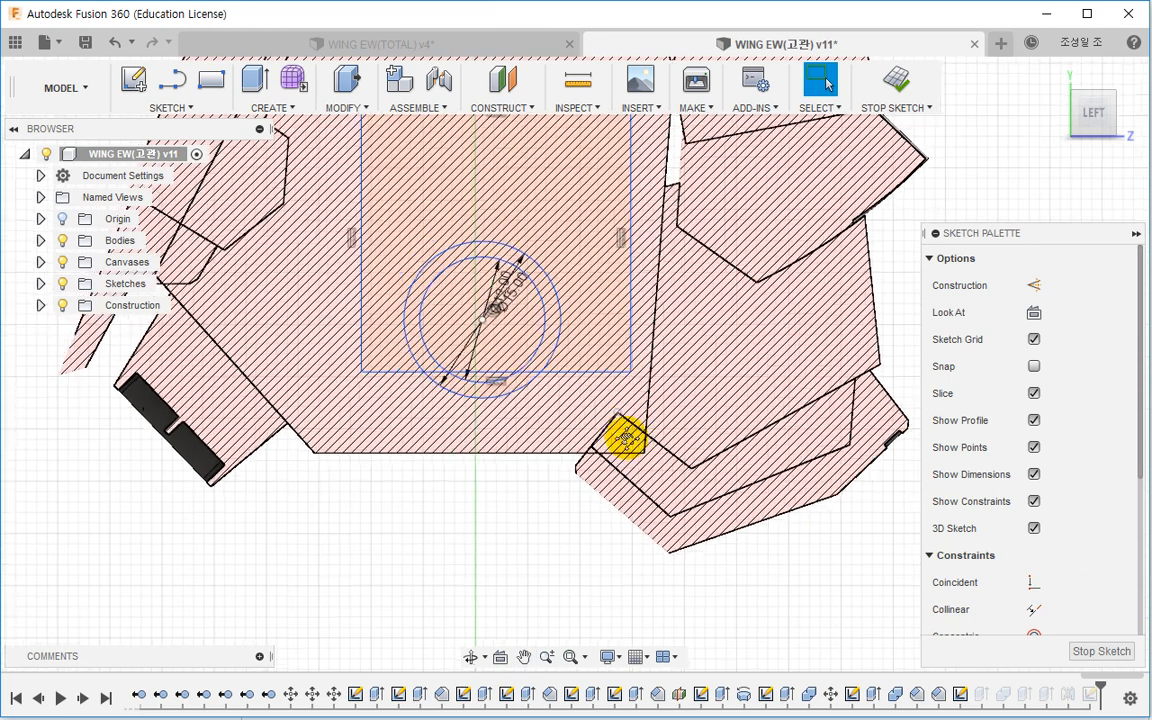
left_click(598, 198)
left_click_drag(598, 198, 587, 265)
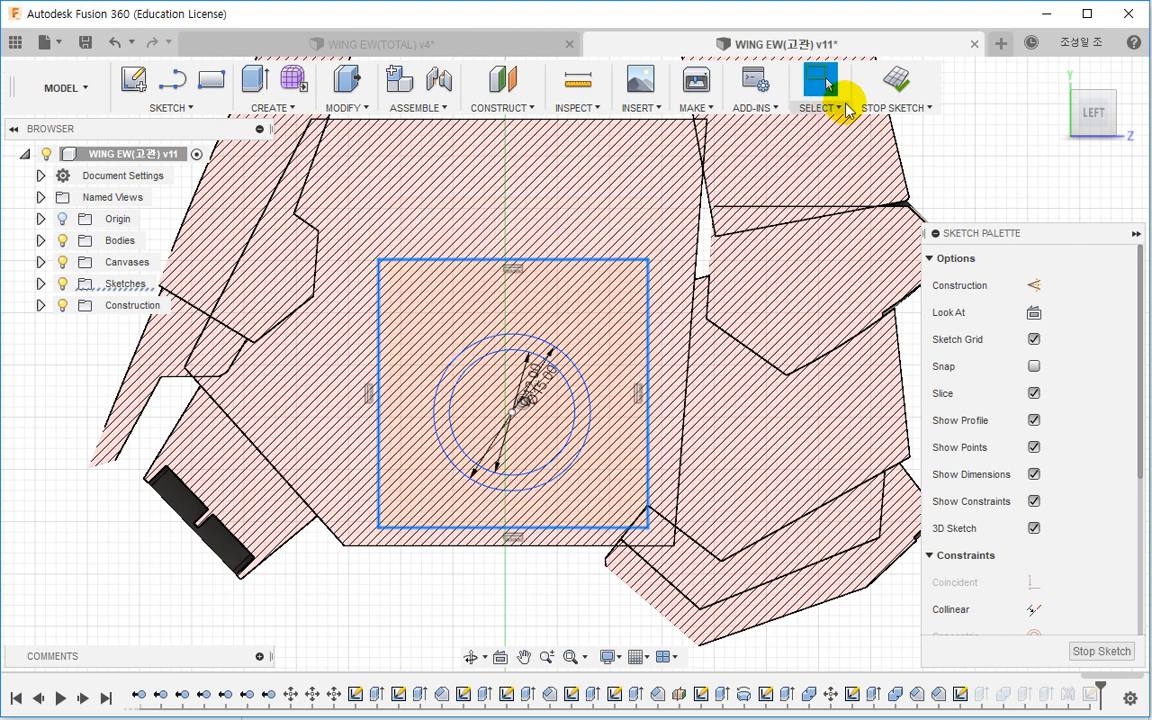
left_click(893, 85)
Step: Chamfer the lower corner edges of the square axle blocks on both sides of the hip with an equal-distance chamfer
middle_click_drag(566, 366, 463, 376, "shift")
left_click(246, 349)
mouse_move(247, 374)
middle_mouse_down("shift")
mouse_move(444, 279)
mouse_move(588, 334)
middle_mouse_up("shift")
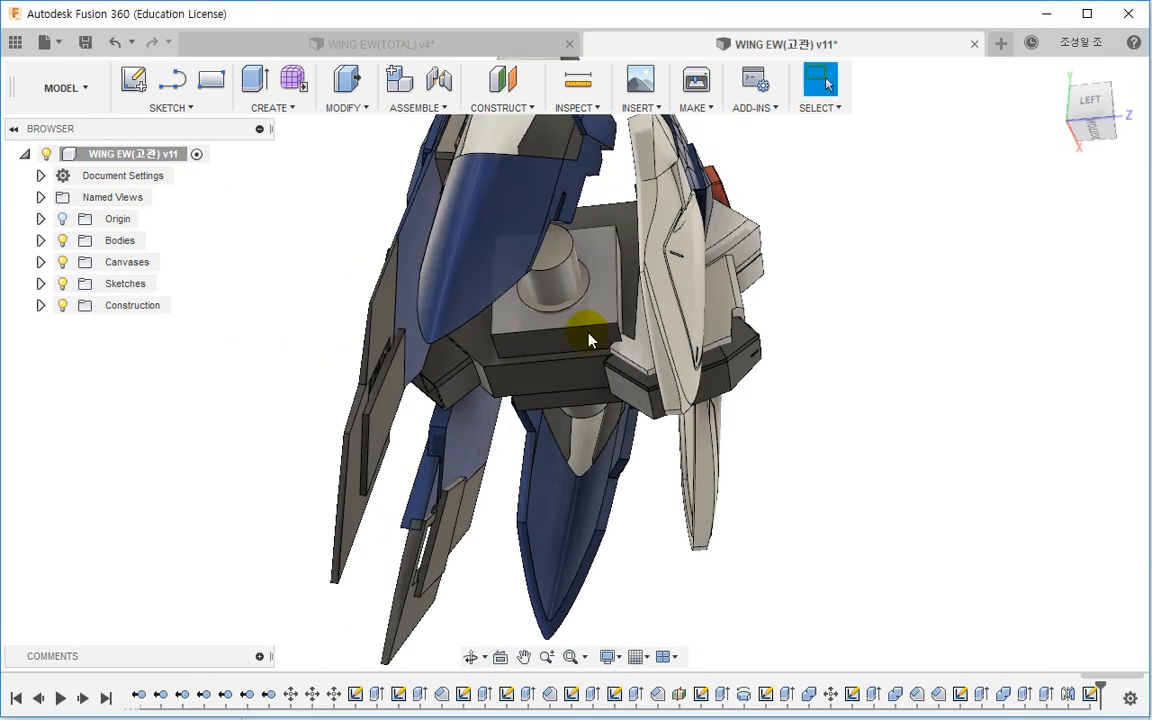
scroll(655, 322, "up", 4)
left_click(346, 108)
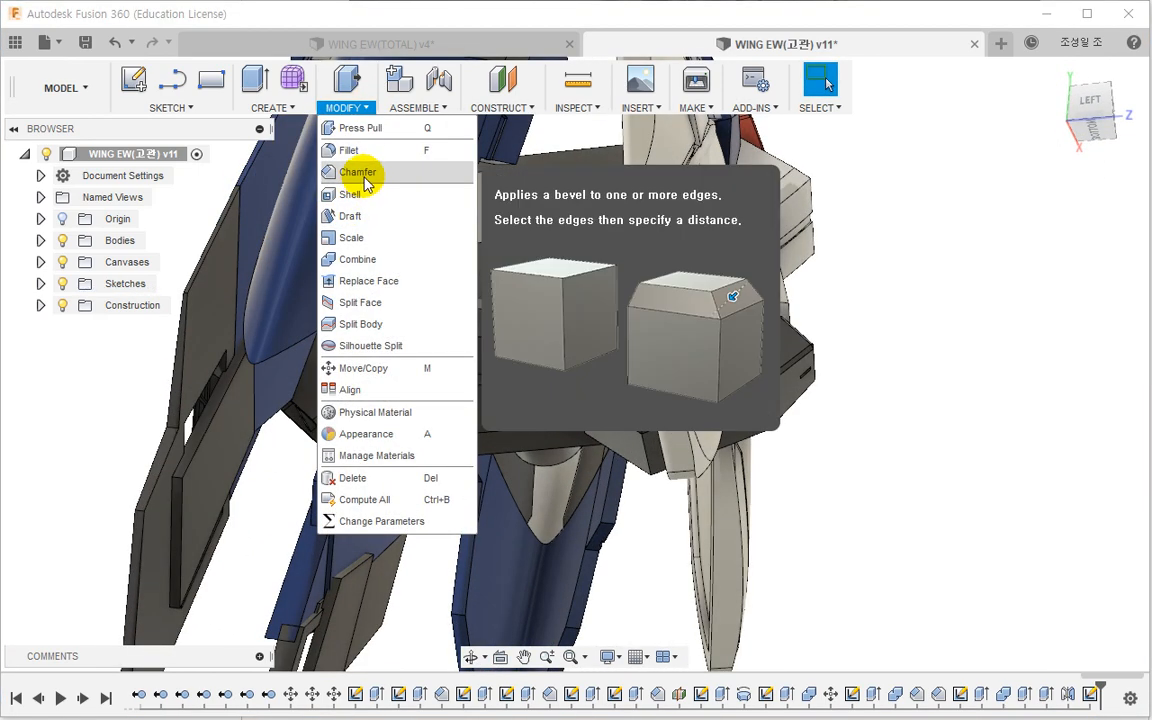
left_click(363, 177)
left_click(603, 343)
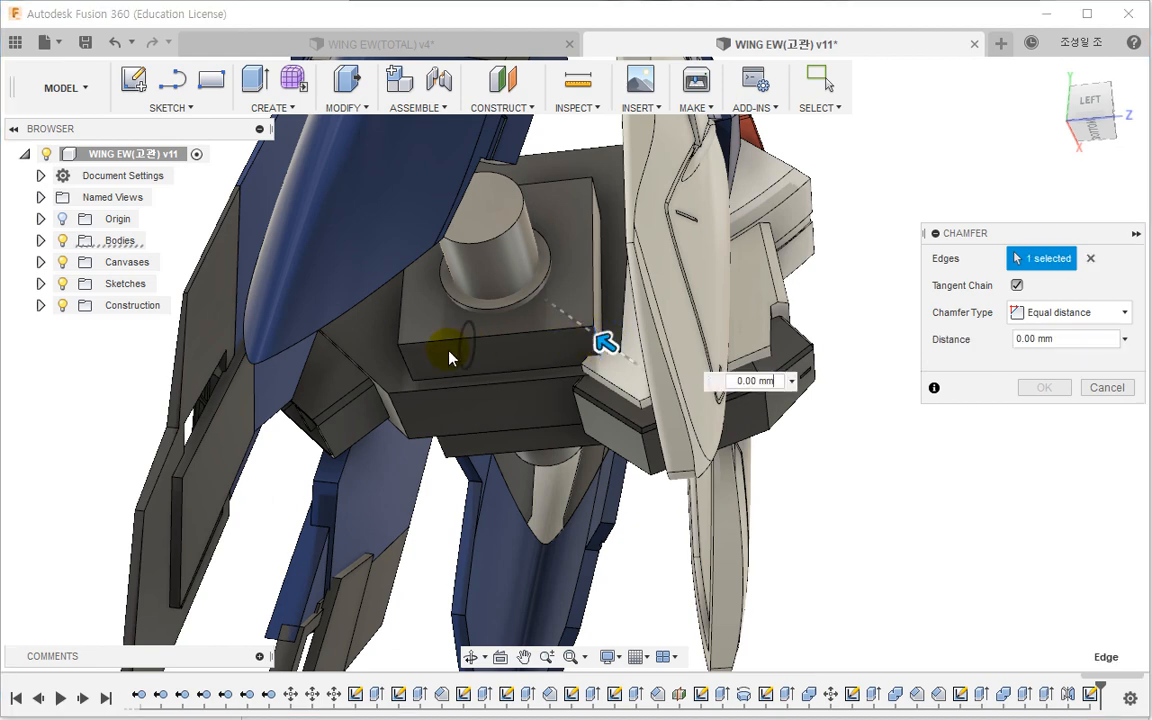
left_click(409, 358)
left_click(436, 444)
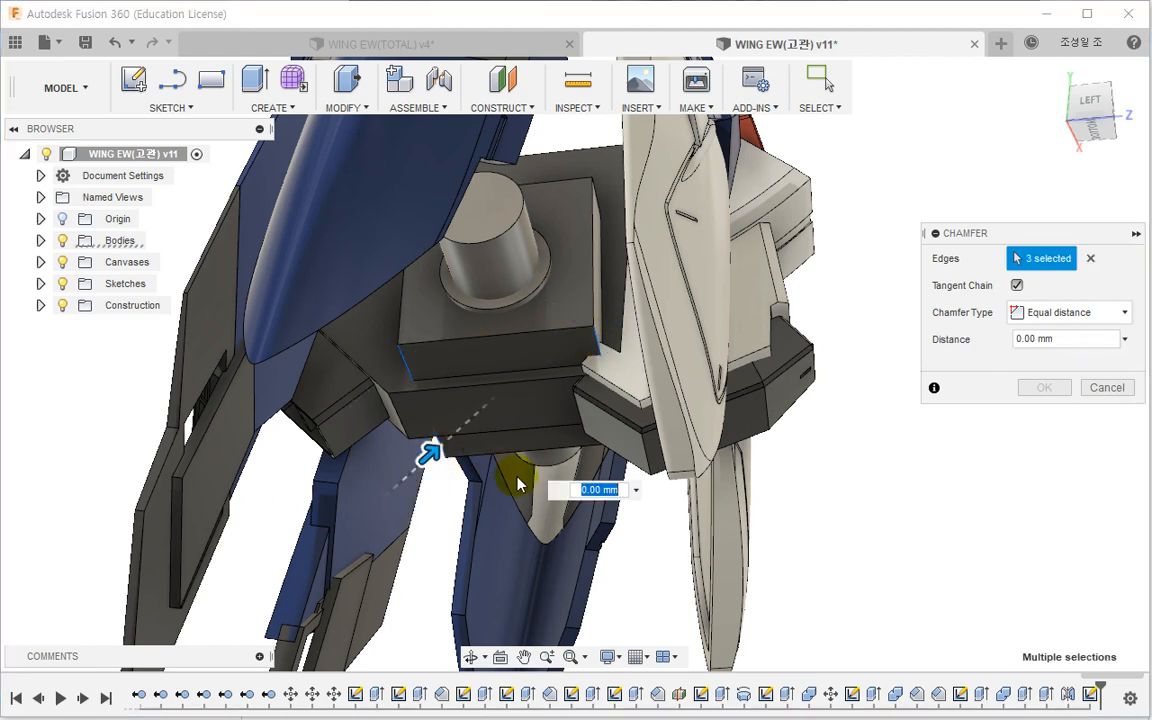
middle_click_drag(517, 480, 499, 412, "shift")
middle_click_drag(535, 278, 600, 352, "shift")
left_click(600, 352)
left_click_drag(600, 352, 570, 329)
left_click(1044, 390)
middle_click_drag(663, 342, 520, 533, "shift")
scroll(520, 533, "down", 3)
middle_click_drag(491, 478, 576, 543, "shift")
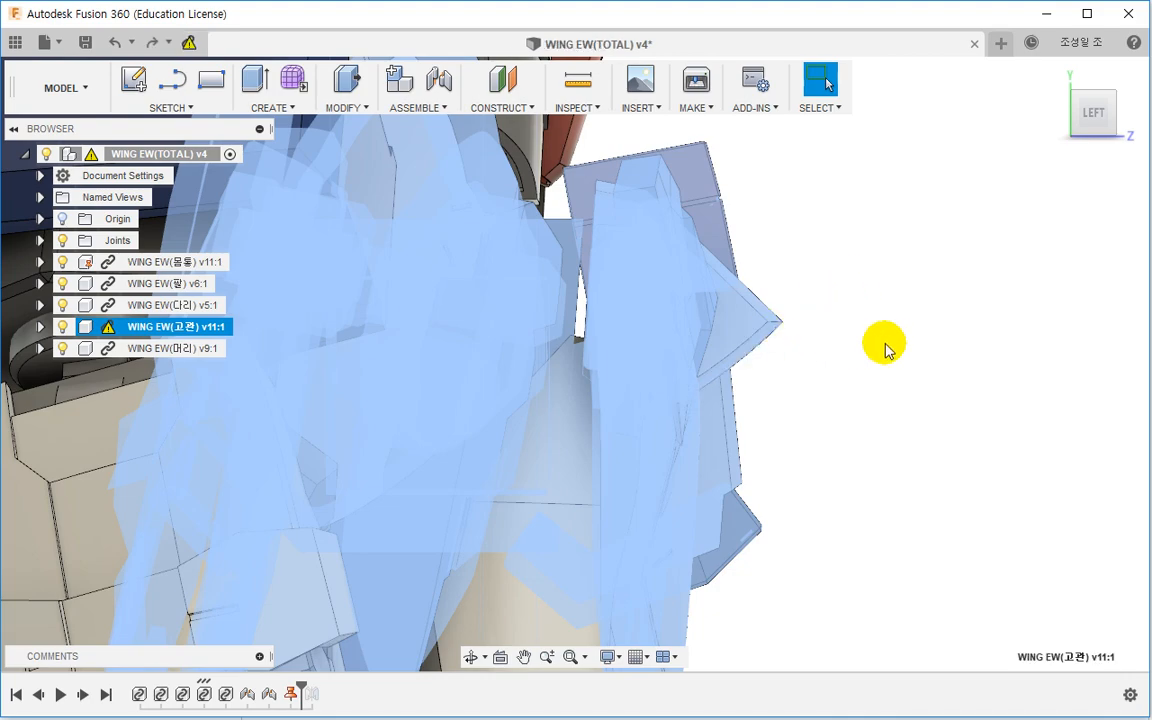
Step: In the WING EW(TOTAL) assembly, update the hip component WING EW(고관) to its latest version and check the leg's fit
left_click(885, 345)
scroll(856, 362, "down", 2)
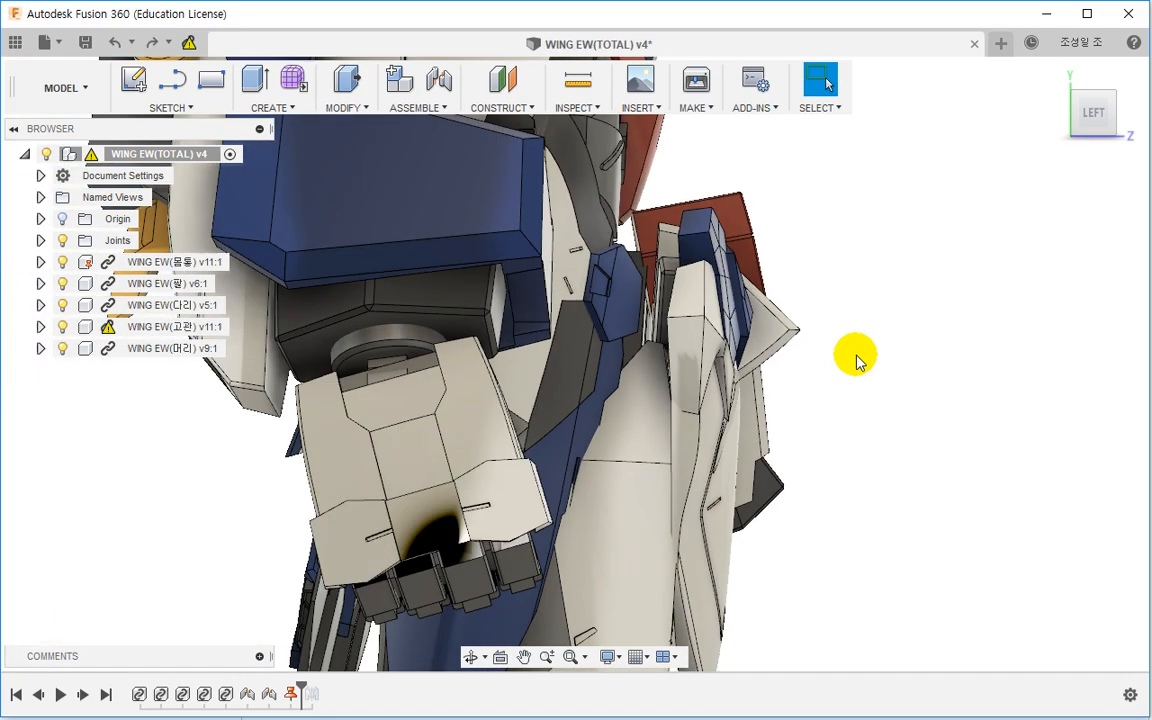
middle_click_drag(780, 376, 665, 440, "shift")
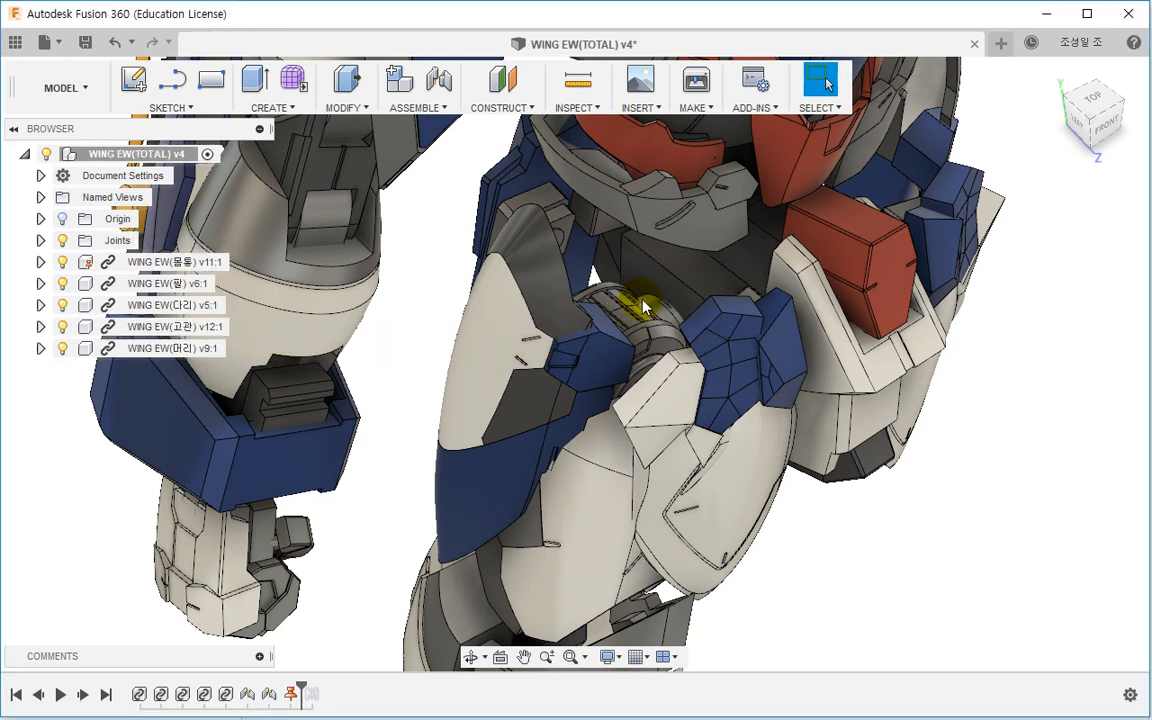
Step: Pull the WING EW(다리) leg away from the hip and capture its moved position for the joint
scroll(650, 378, "down", 5)
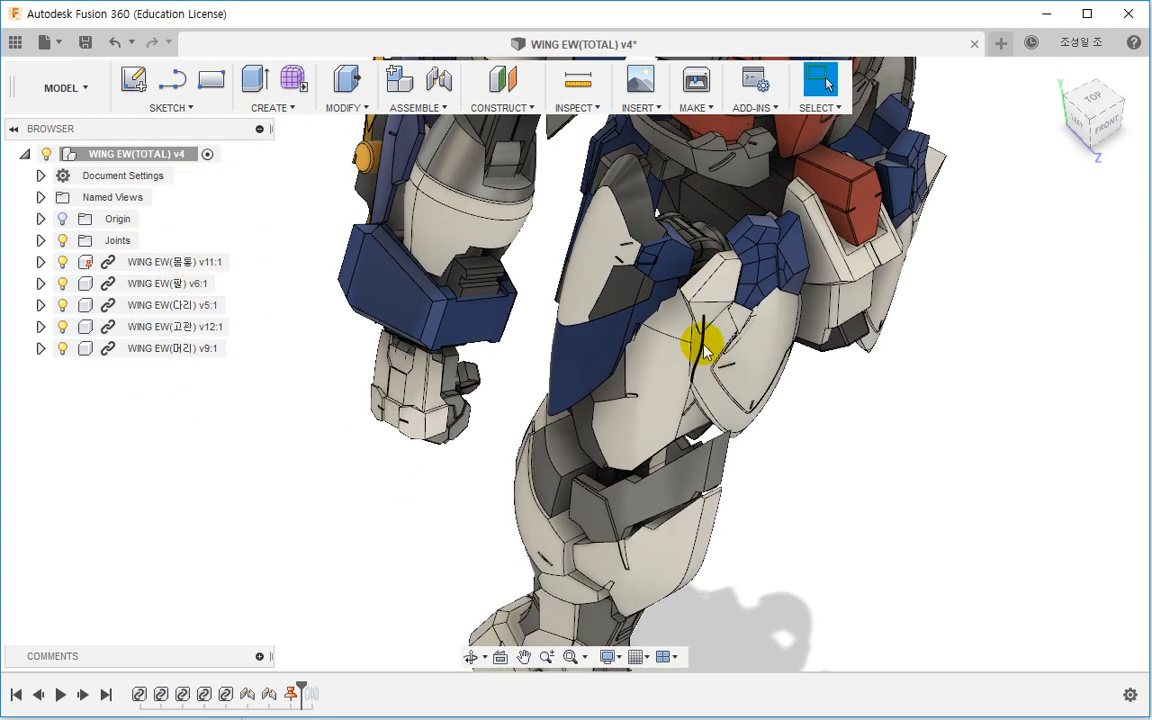
left_click_drag(690, 505, 200, 612)
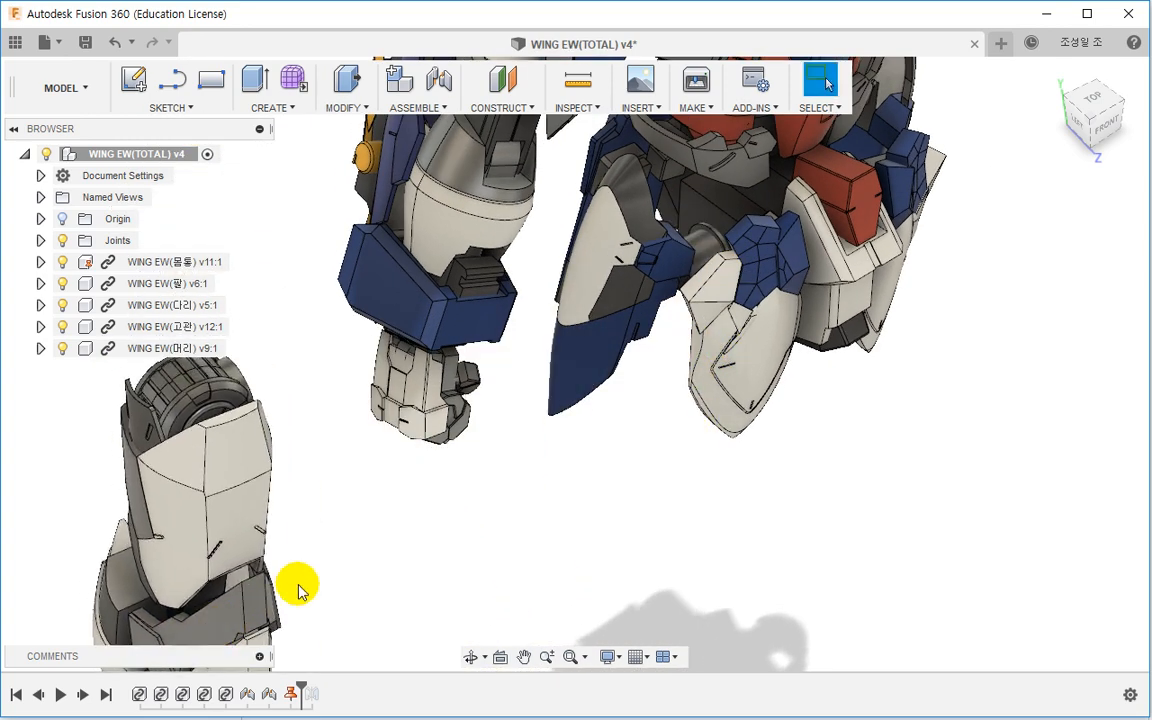
left_click(437, 88)
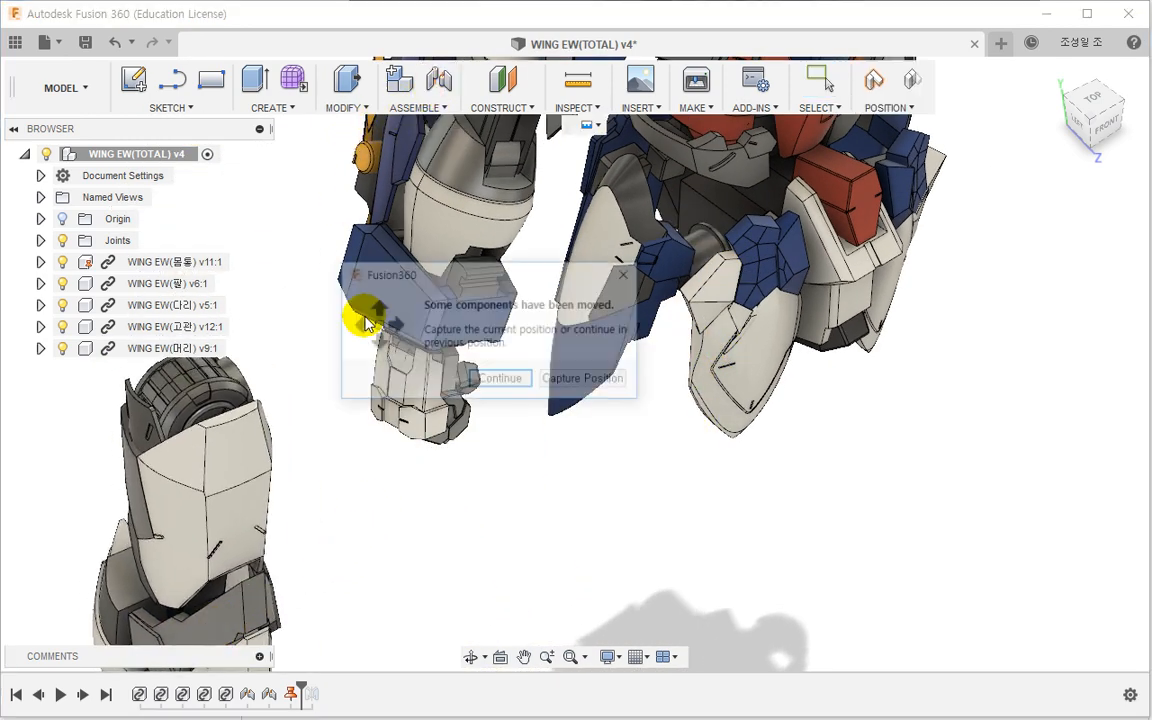
left_click(585, 380)
Step: Join the circular socket at the top of the leg to the hip's cylindrical axle with a Revolute joint
scroll(380, 400, "up", 5)
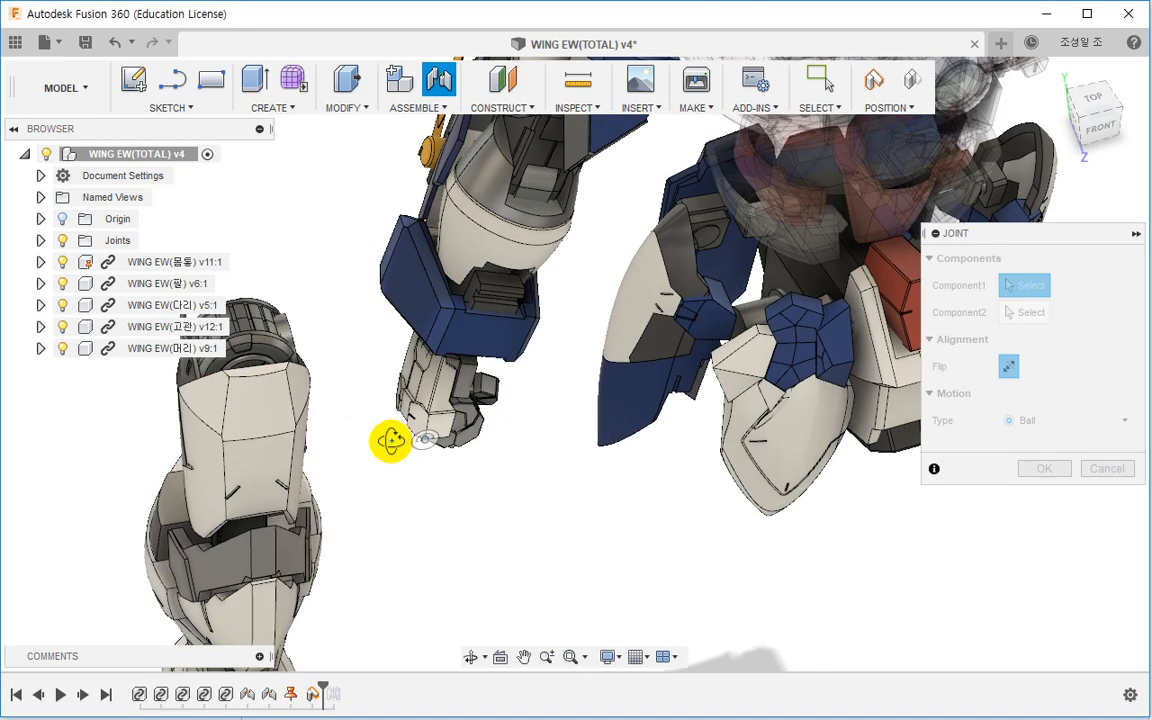
scroll(363, 333, "up", 4)
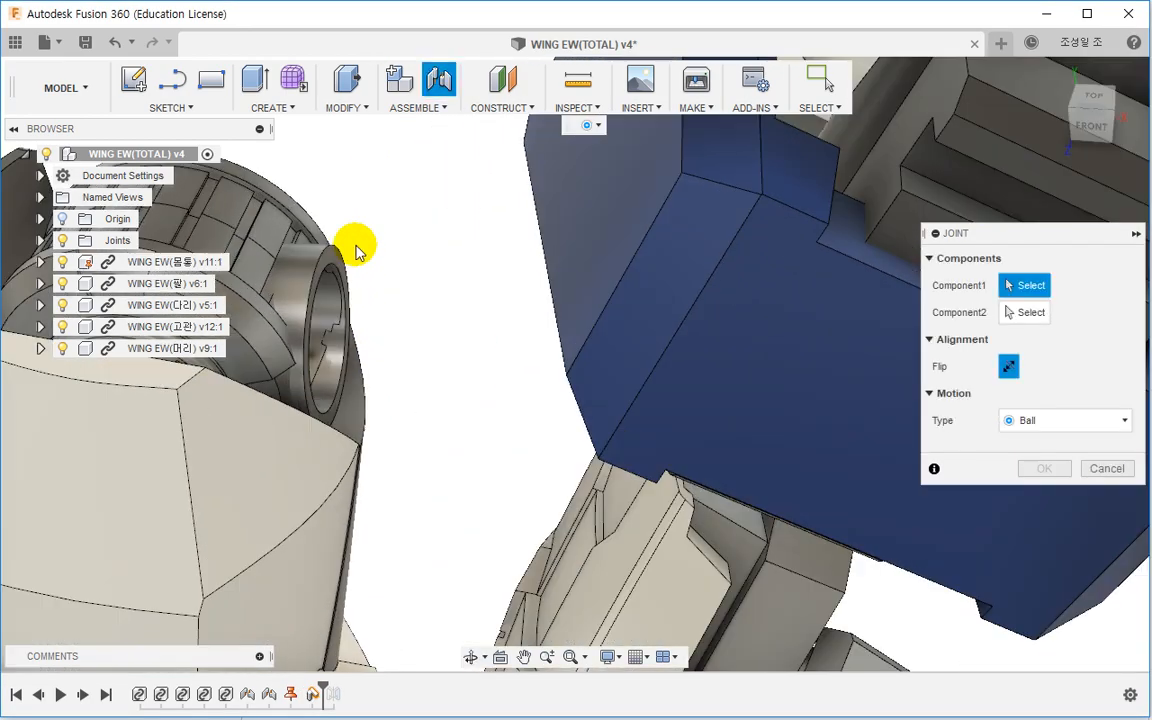
left_click(343, 270)
mouse_move(343, 270)
middle_mouse_down("shift")
mouse_move(399, 352)
mouse_move(622, 429)
mouse_move(591, 393)
mouse_move(673, 335)
mouse_move(689, 309)
middle_mouse_up("shift")
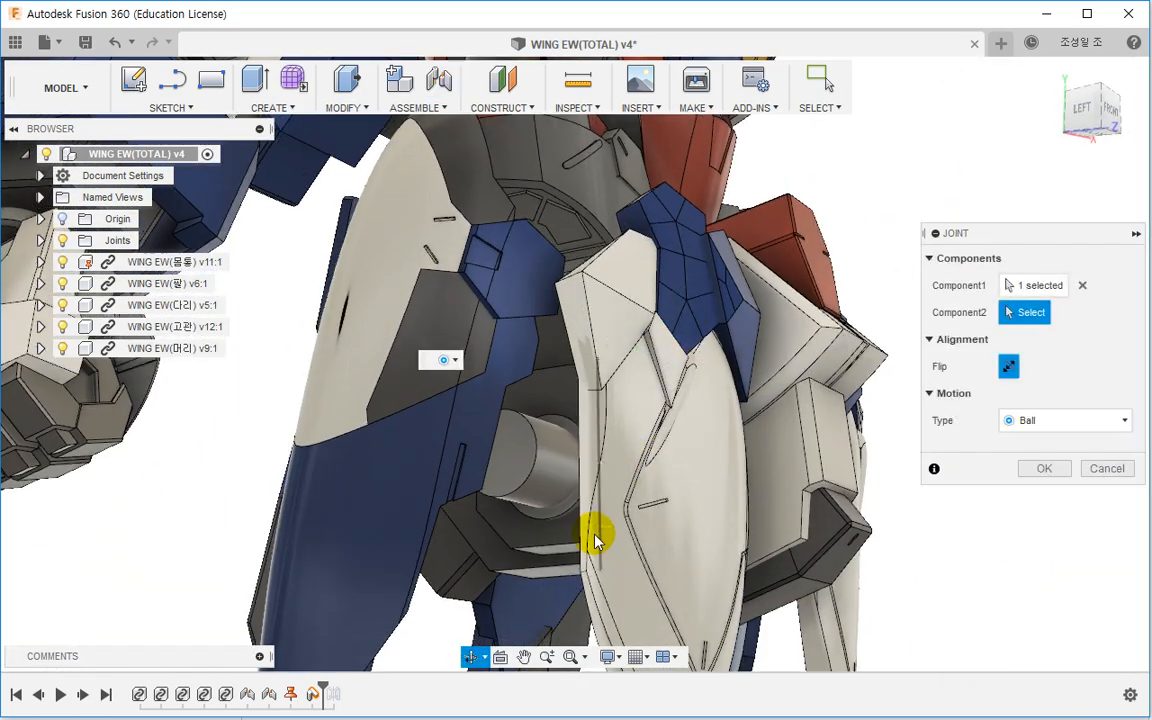
scroll(527, 514, "up", 3)
left_click(527, 514)
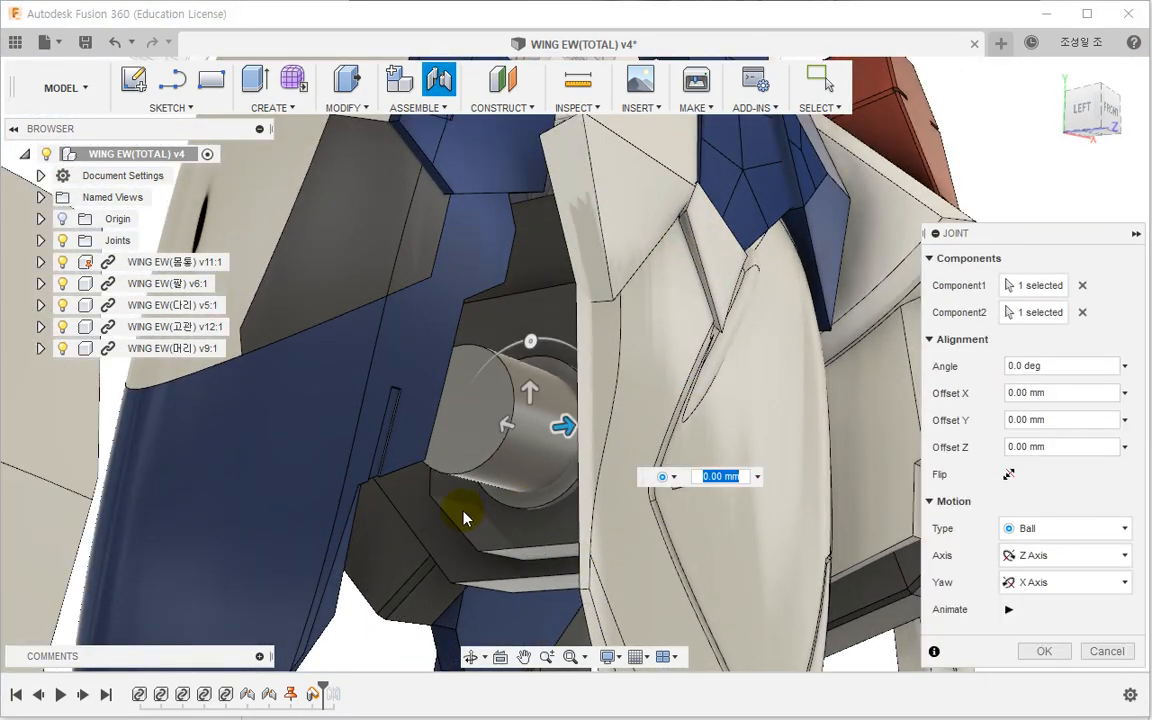
scroll(463, 515, "down", 6)
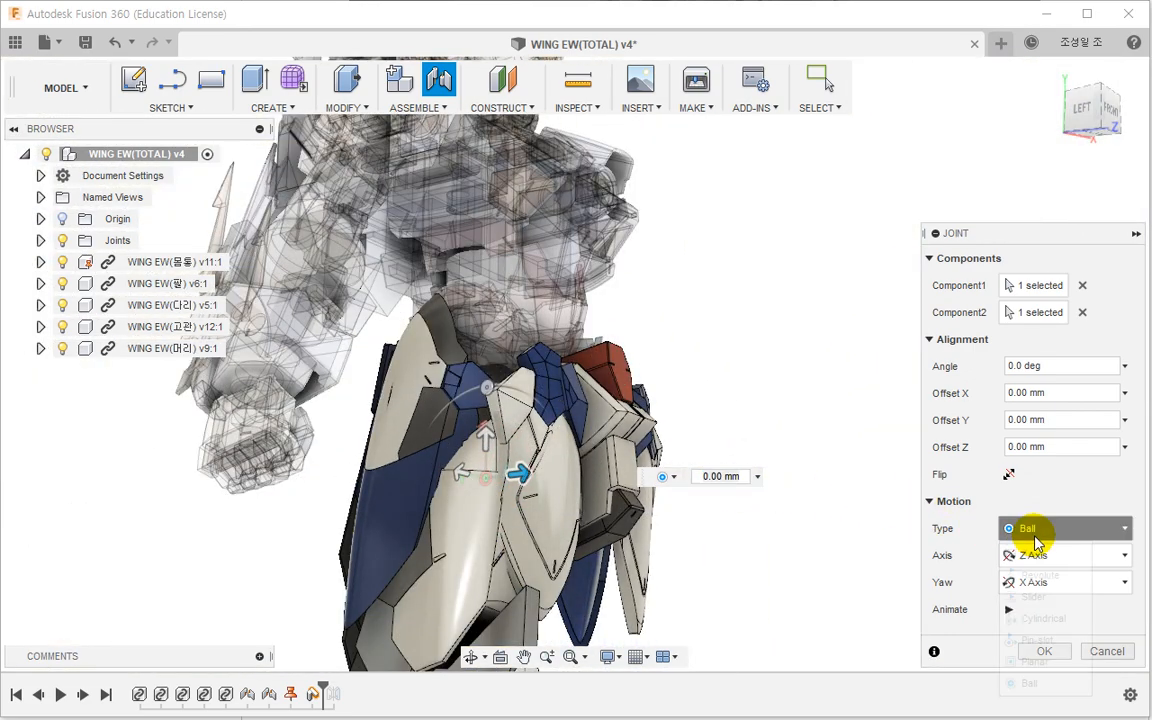
left_click(1023, 530)
left_click(1038, 582)
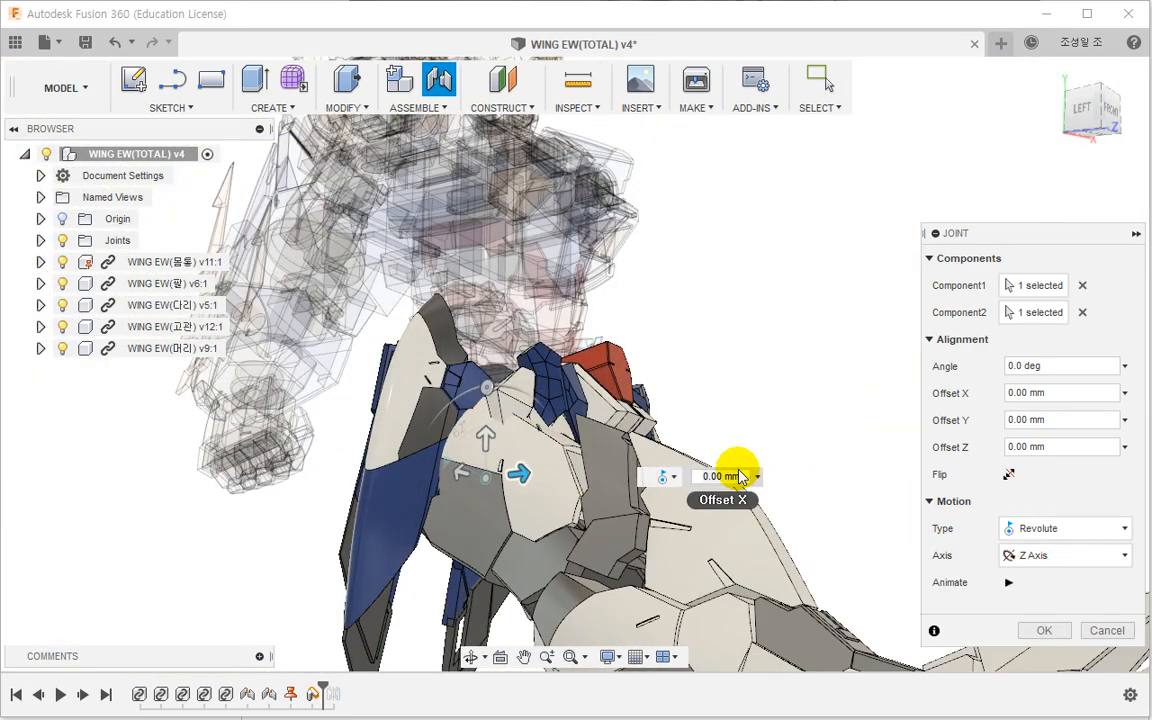
left_click(1035, 629)
Step: Check how the joined leg sits against the hip armor and open the WING EW(고관) component in its own document
middle_click_drag(743, 475, 584, 504, "shift")
scroll(615, 512, "up", 5)
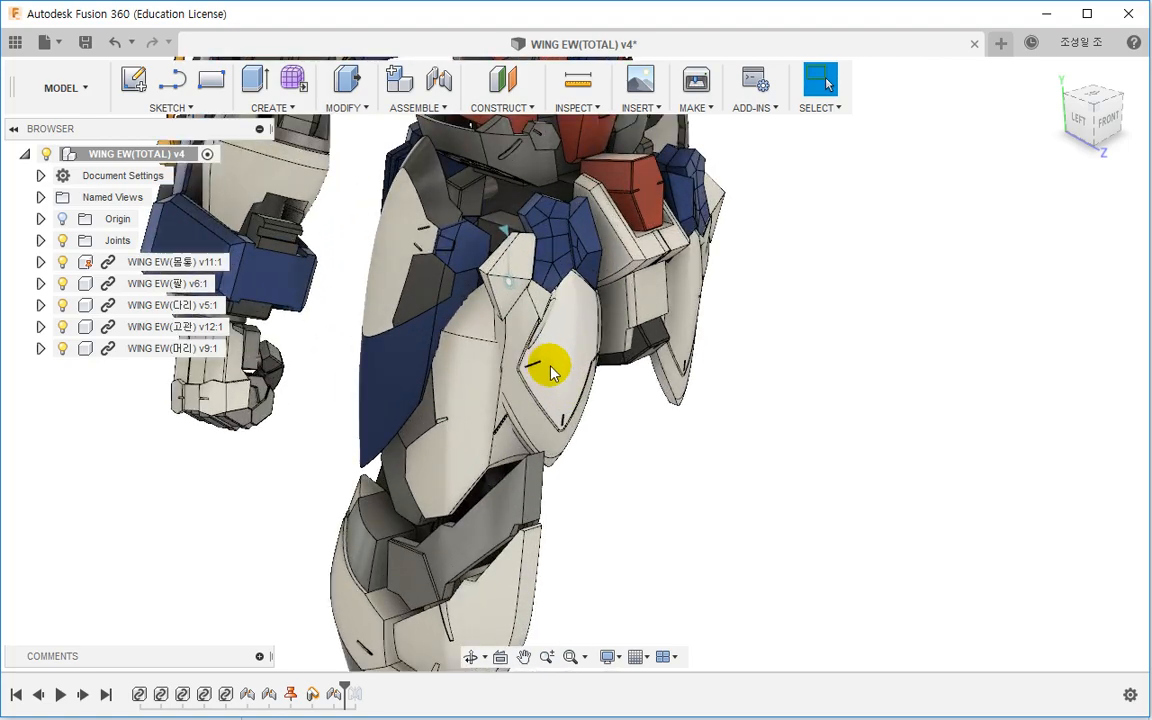
middle_click_drag(548, 368, 421, 422, "shift")
right_click(215, 327)
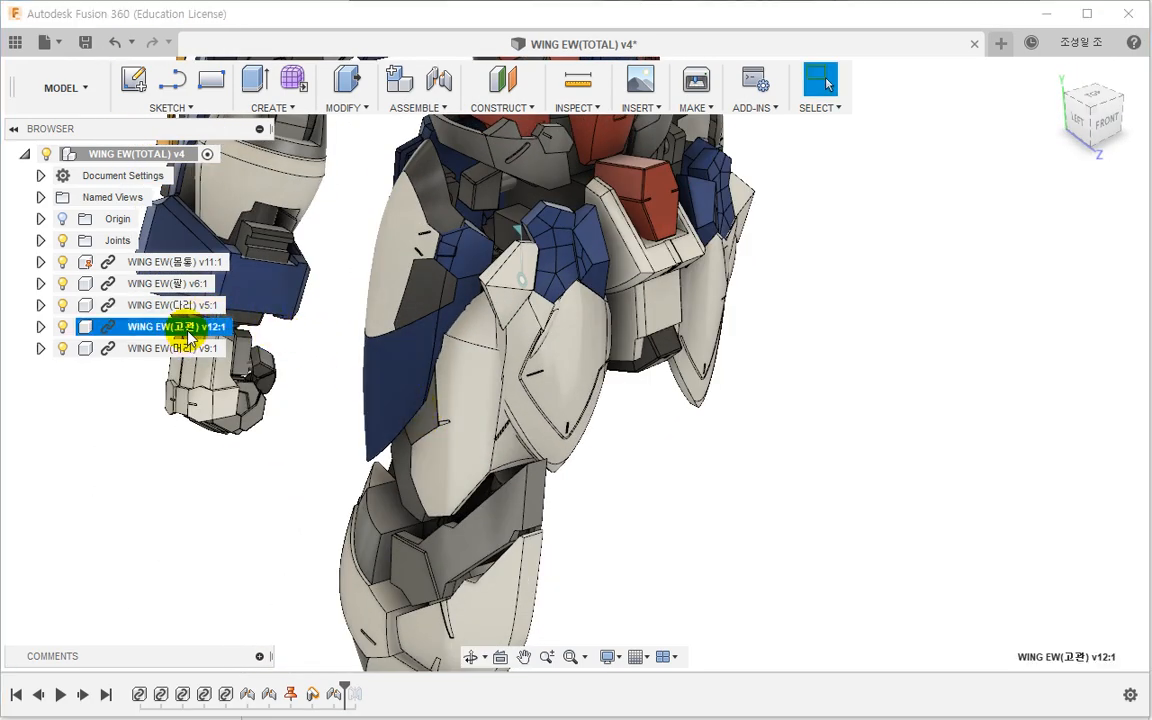
left_click(226, 597)
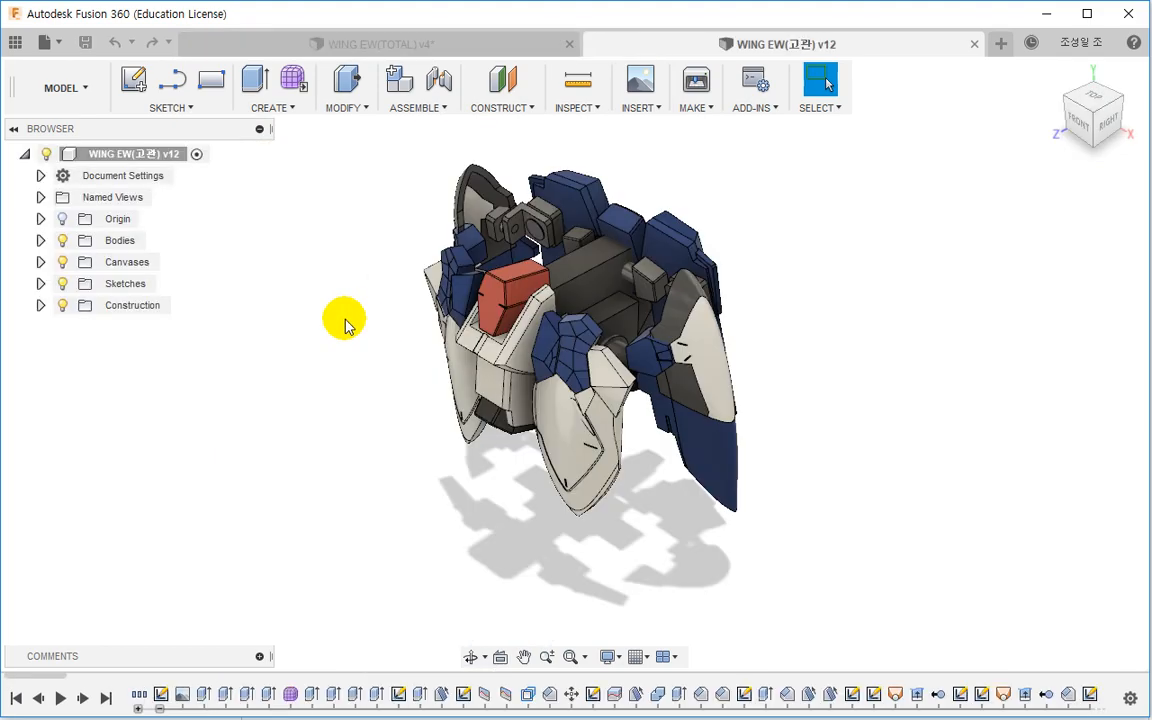
scroll(428, 322, "up", 3)
middle_click_drag(499, 270, 578, 256, "shift")
left_click(345, 103)
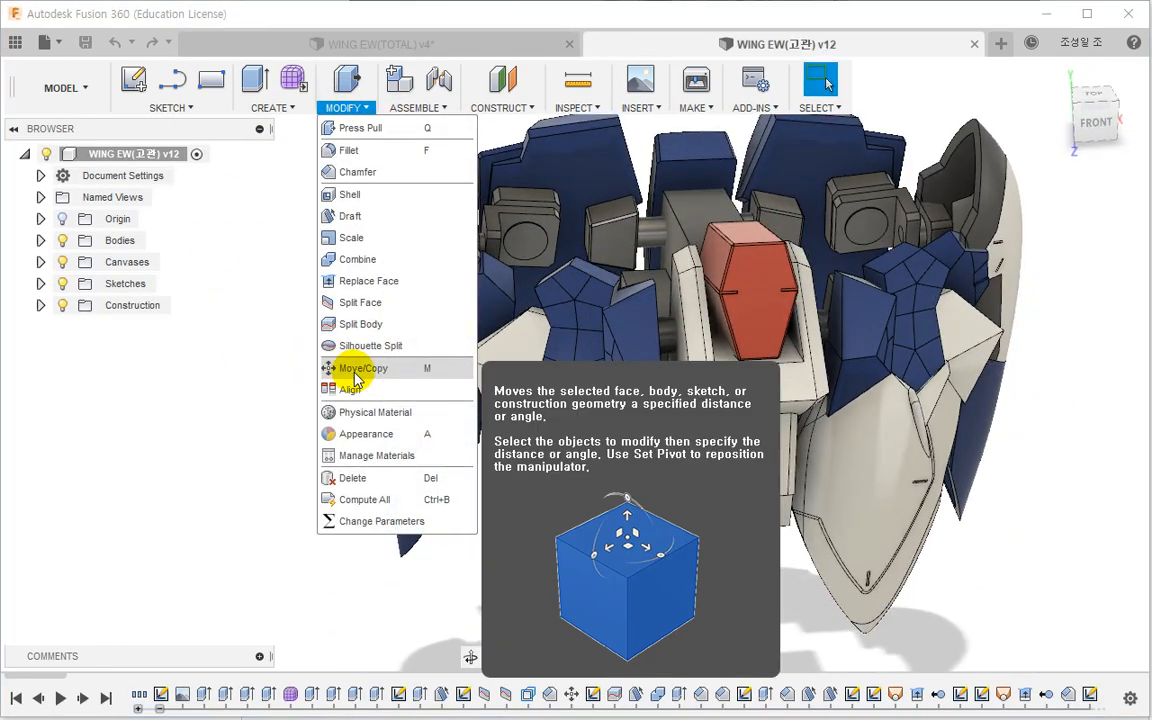
left_click(334, 368)
middle_click_drag(450, 522, 447, 556, "shift")
left_click_drag(447, 556, 303, 147)
middle_click_drag(329, 319, 452, 290, "shift")
scroll(455, 290, "up", 5)
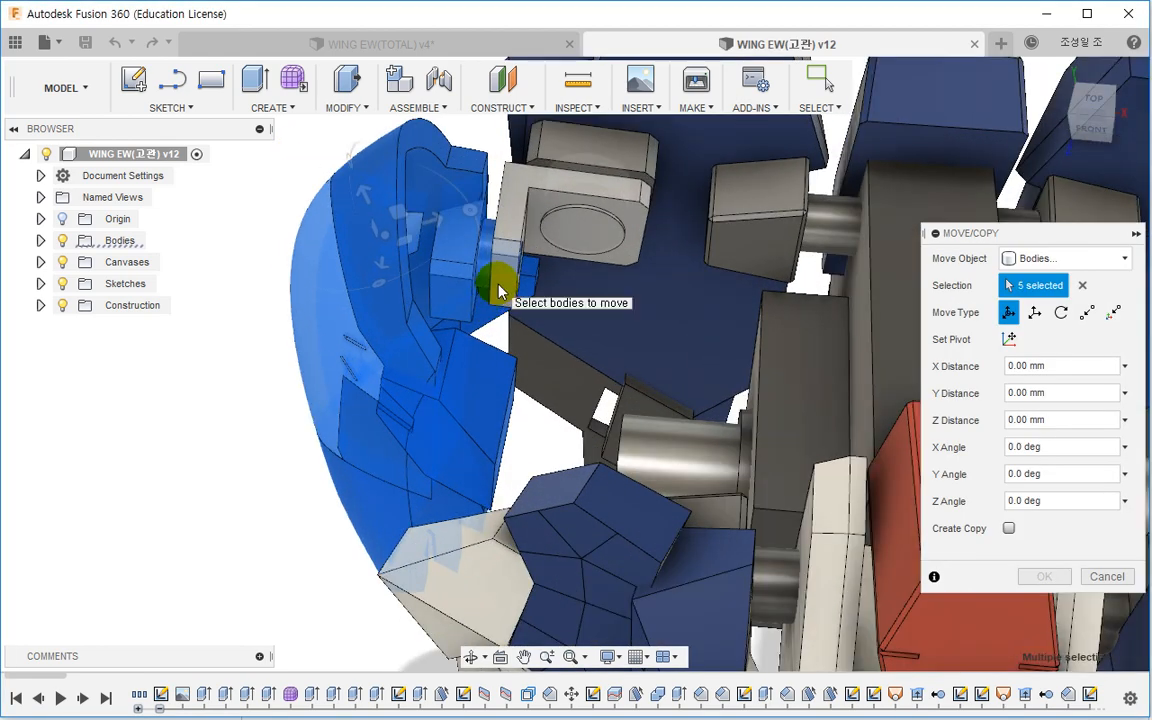
key("Escape")
Step: Examine the latest features in the hip's history, including the chamfer, the axle extrusion and the move after the combine
left_click_drag(48, 676, 1120, 676)
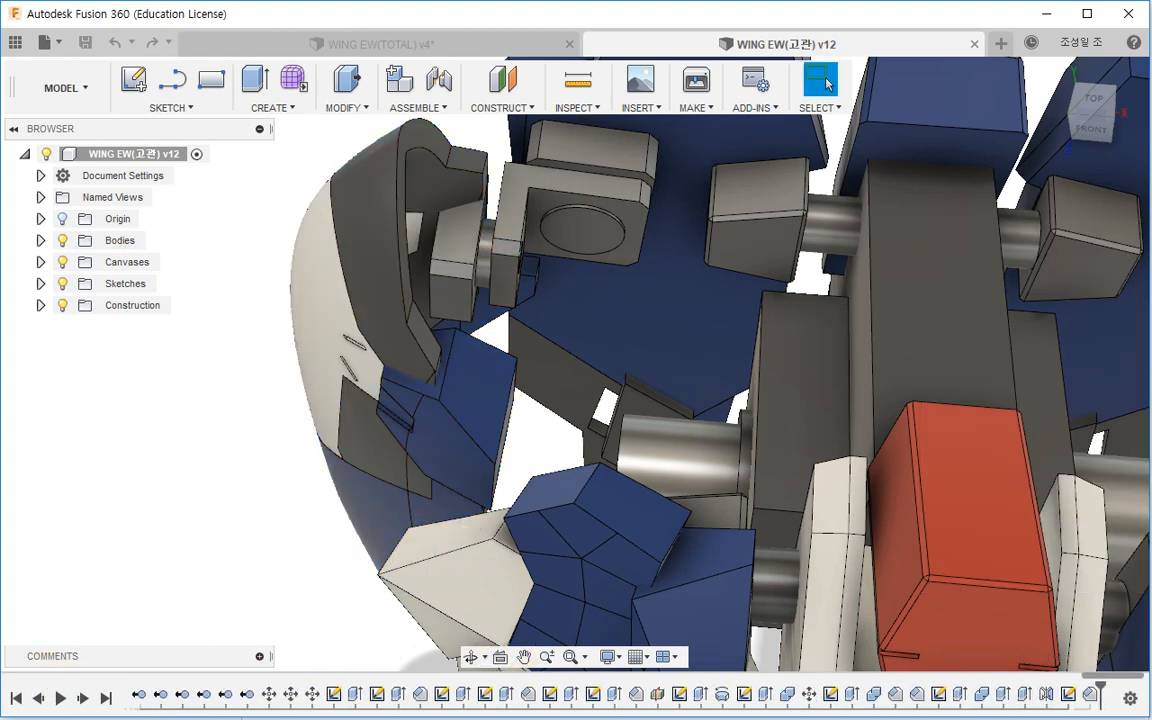
left_click(1090, 695)
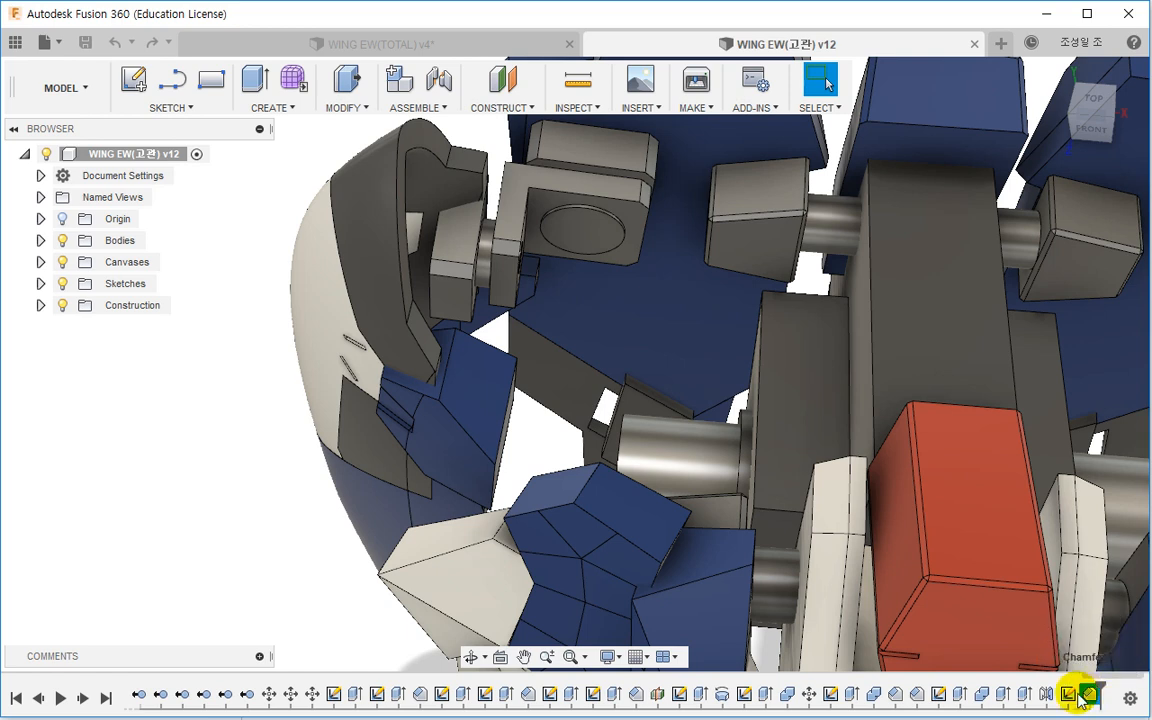
left_click(1025, 695)
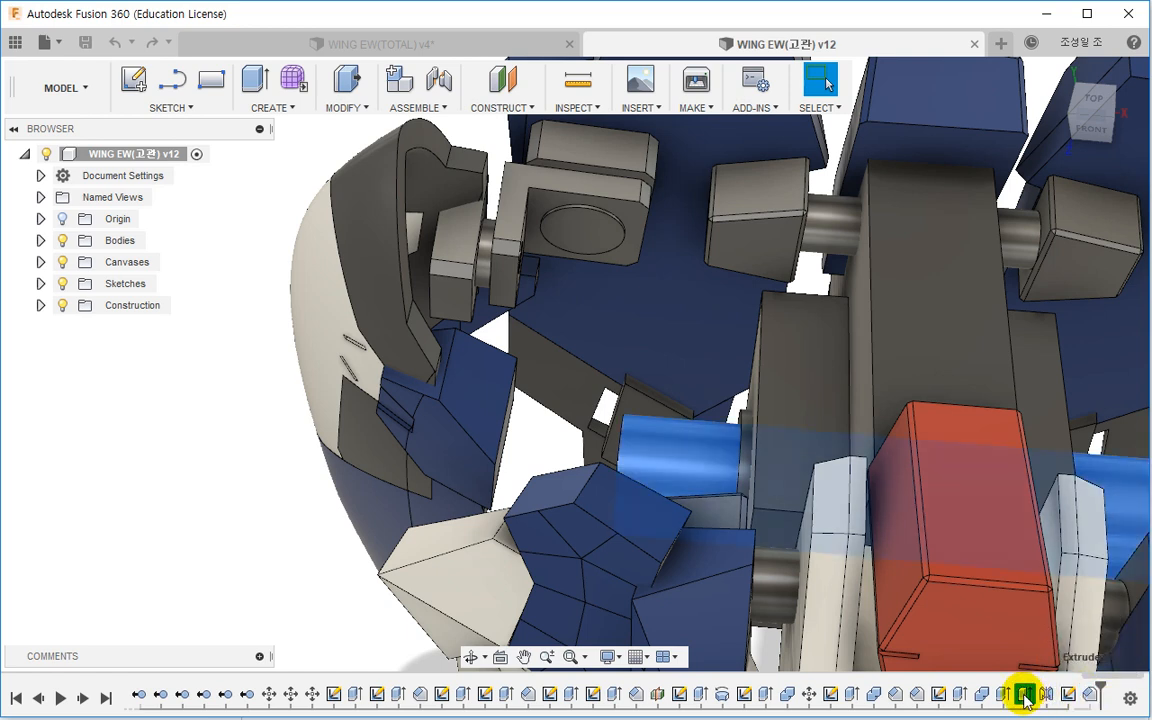
left_click(809, 694)
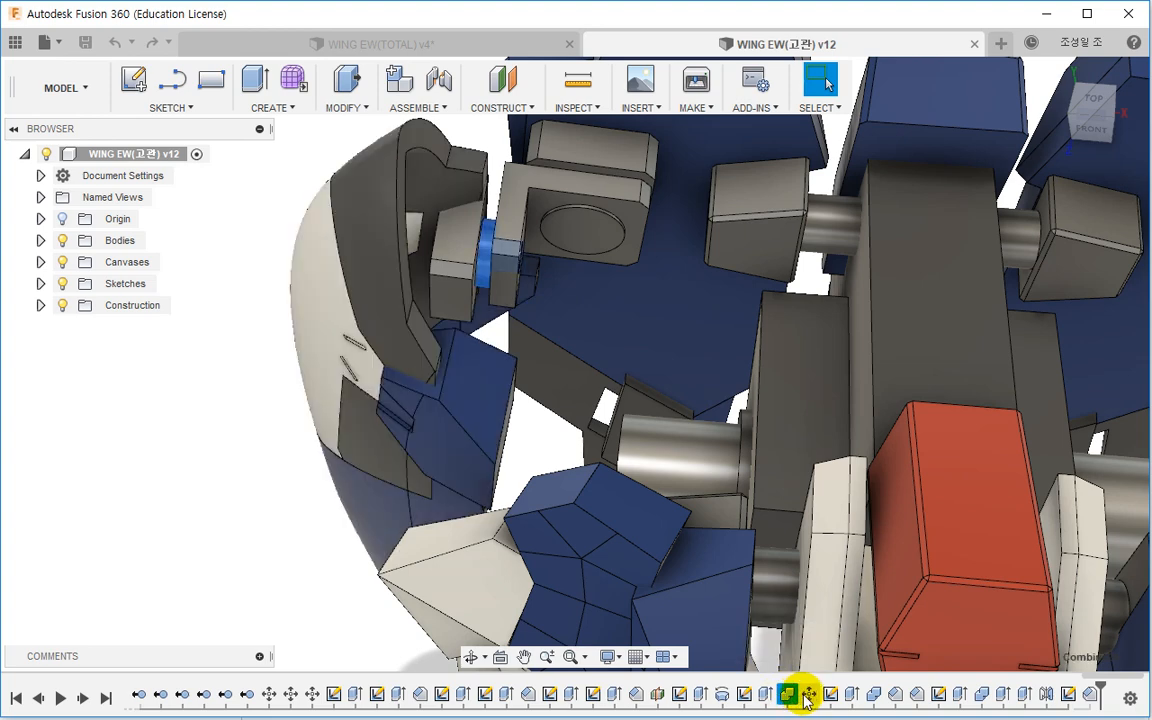
double_click(809, 694)
middle_click_drag(620, 418, 578, 387, "shift")
key("Escape")
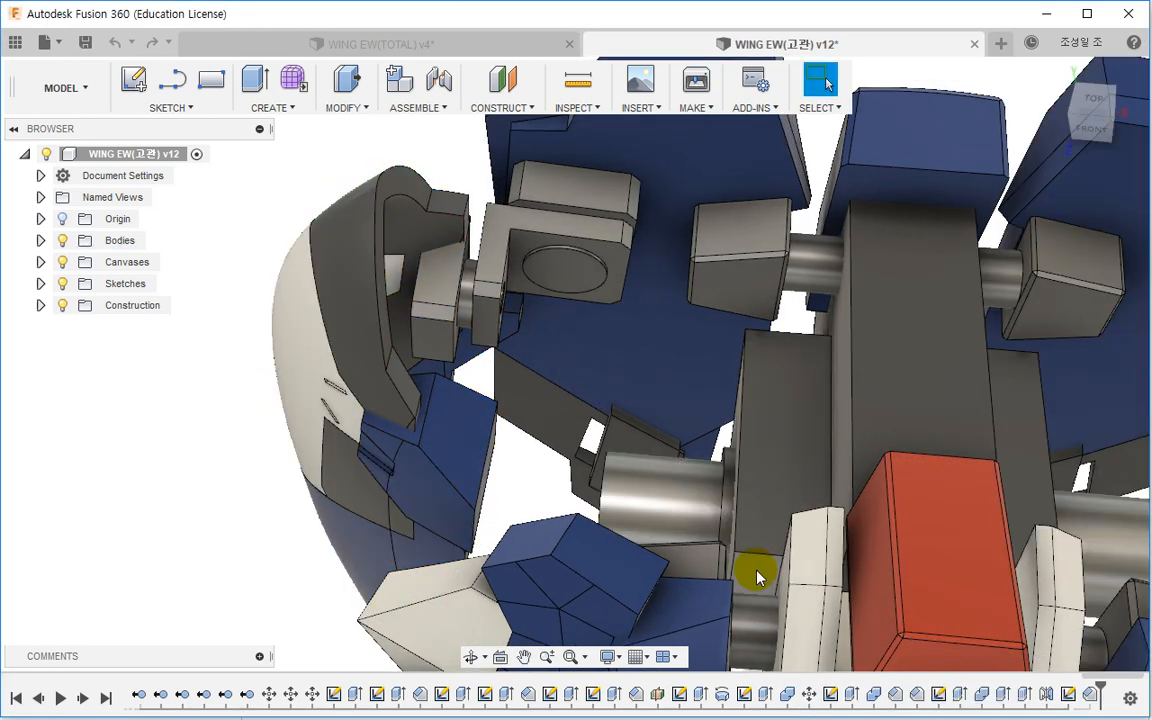
middle_click_drag(650, 508, 674, 548, "shift")
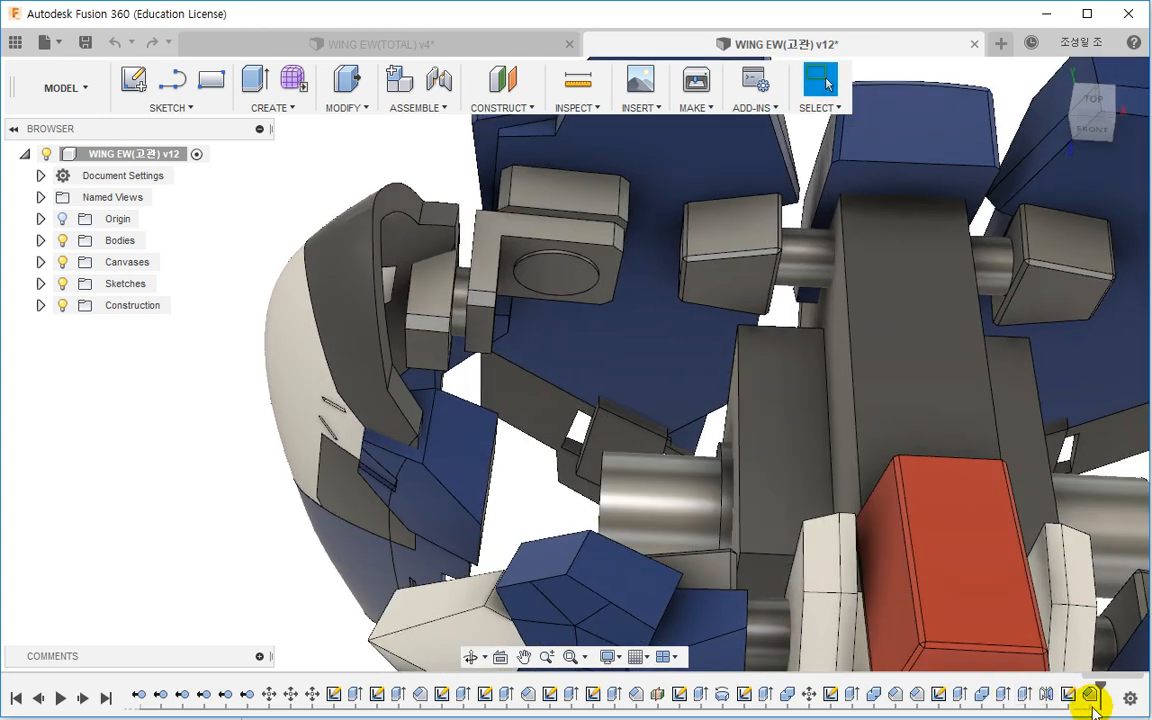
Step: Delete the last chamfer feature, applied to the axle blocks, from the hip's history
left_click_drag(1094, 703, 1061, 706)
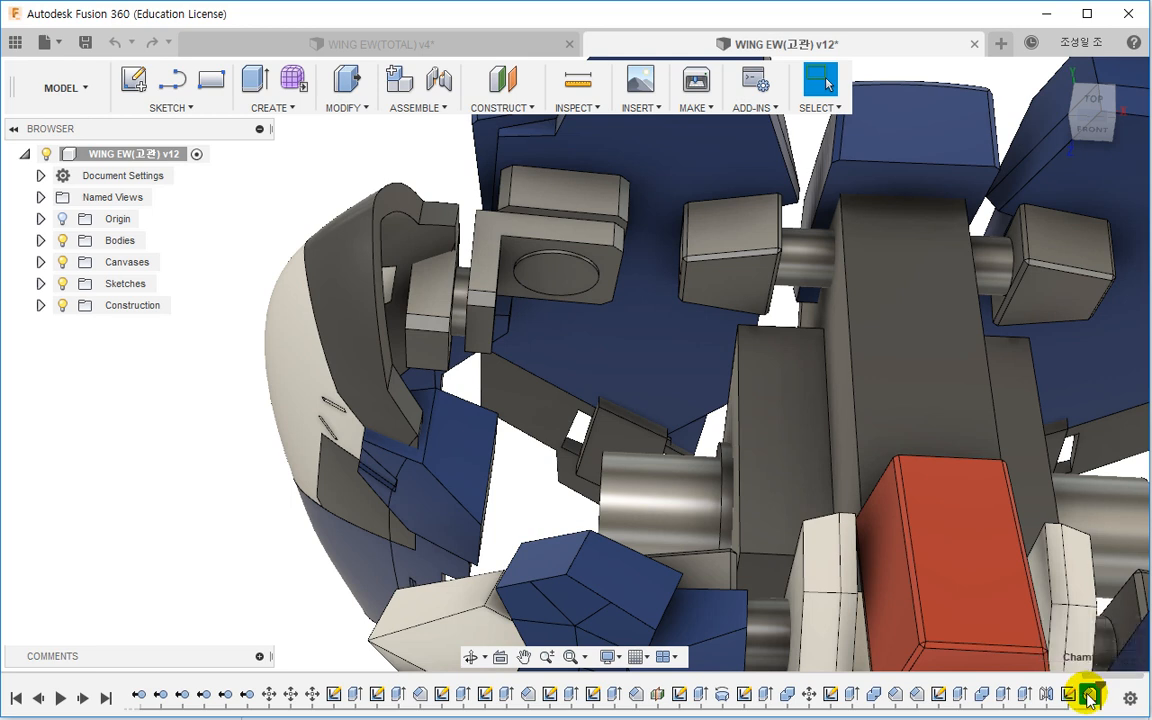
right_click(1089, 697)
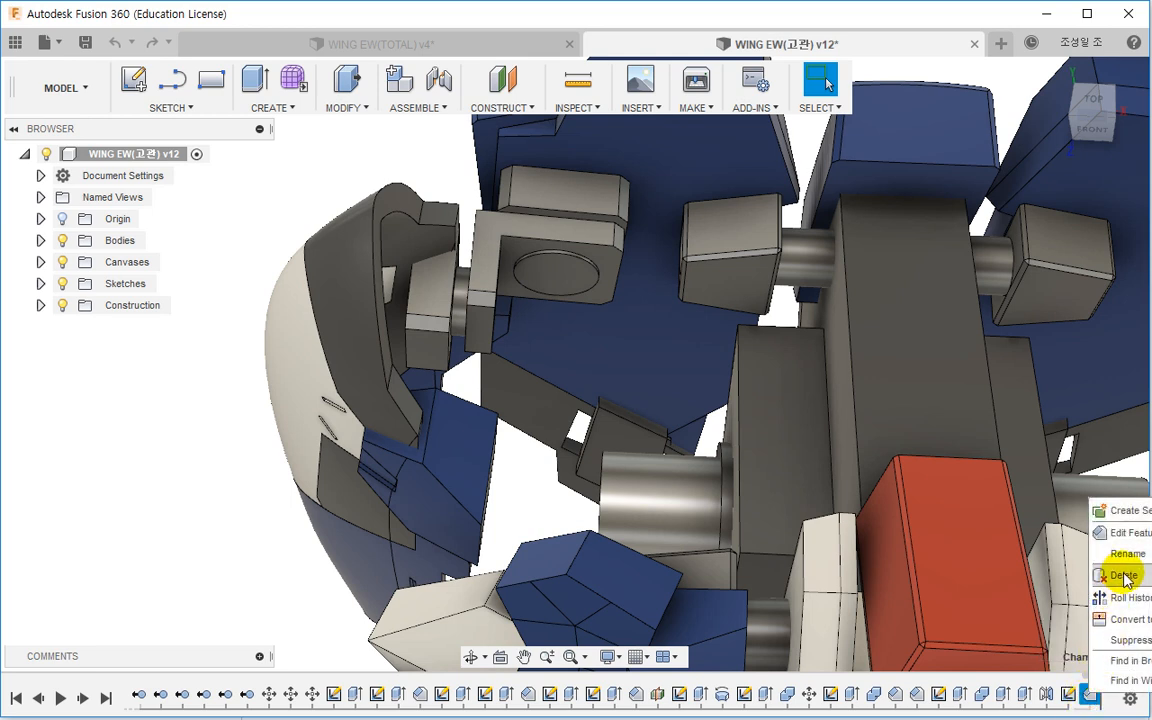
left_click(1005, 590)
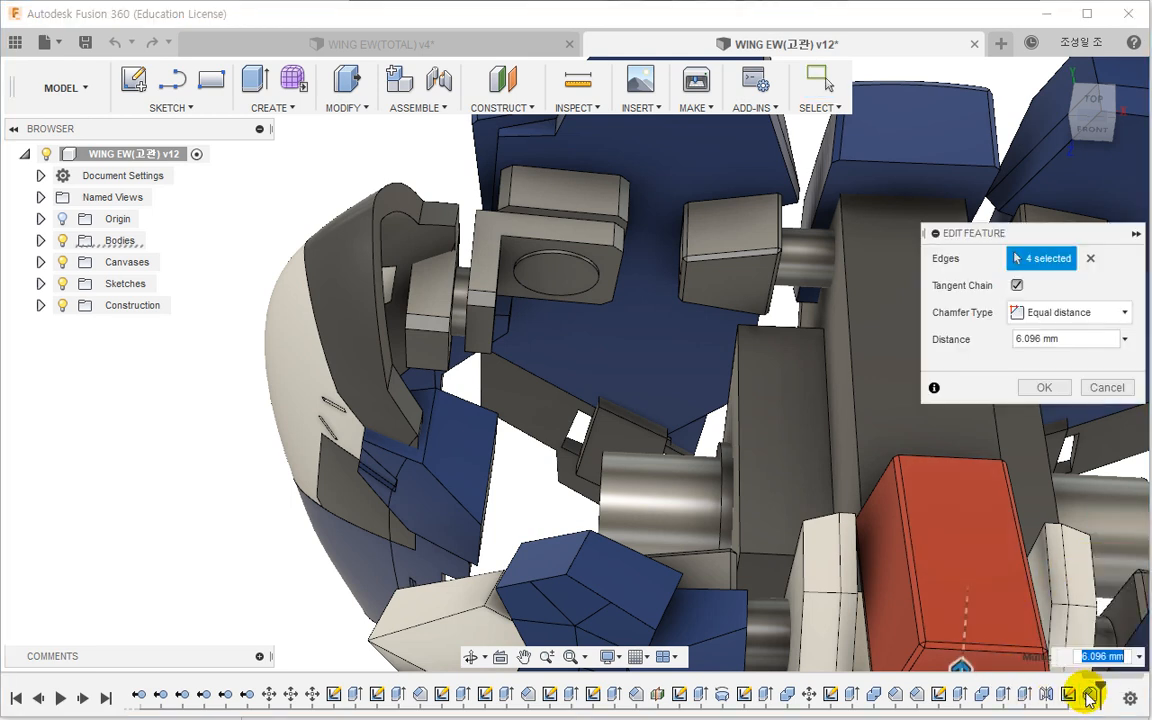
key("Escape")
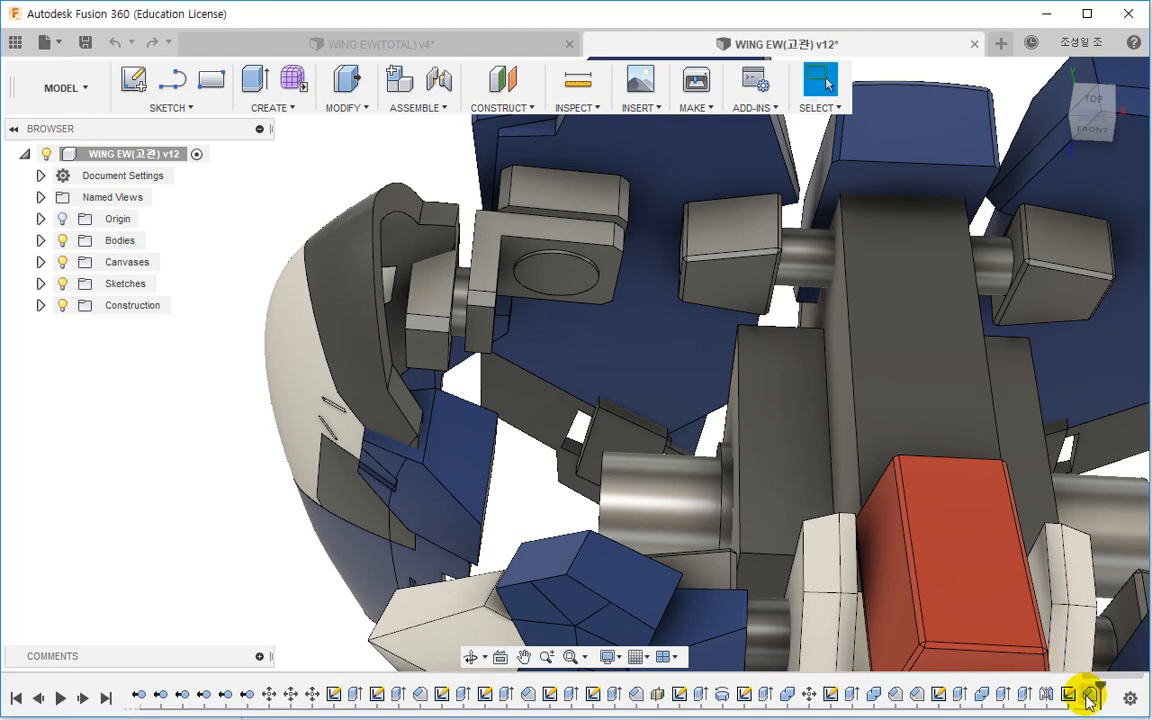
right_click(1090, 697)
left_click(1122, 579)
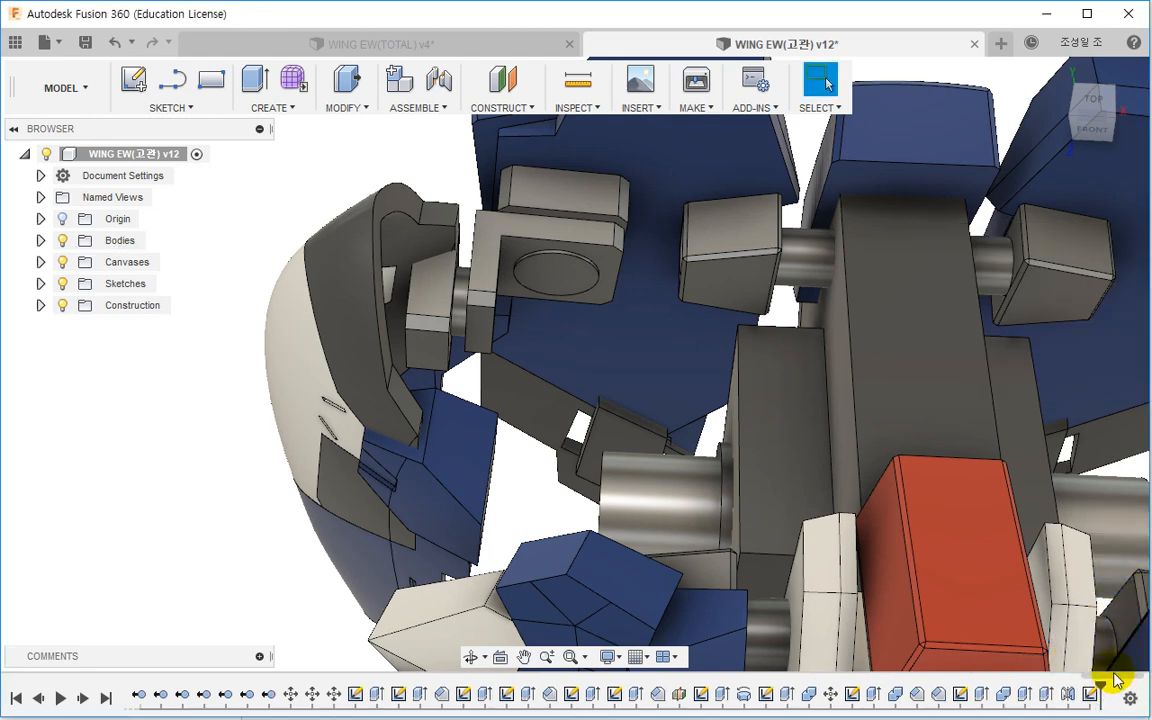
Step: Chamfer the four lower corner edges of the square axle blocks on both sides with an equal distance of 6 mm
middle_click_drag(944, 602, 943, 78, "shift")
left_click(345, 86)
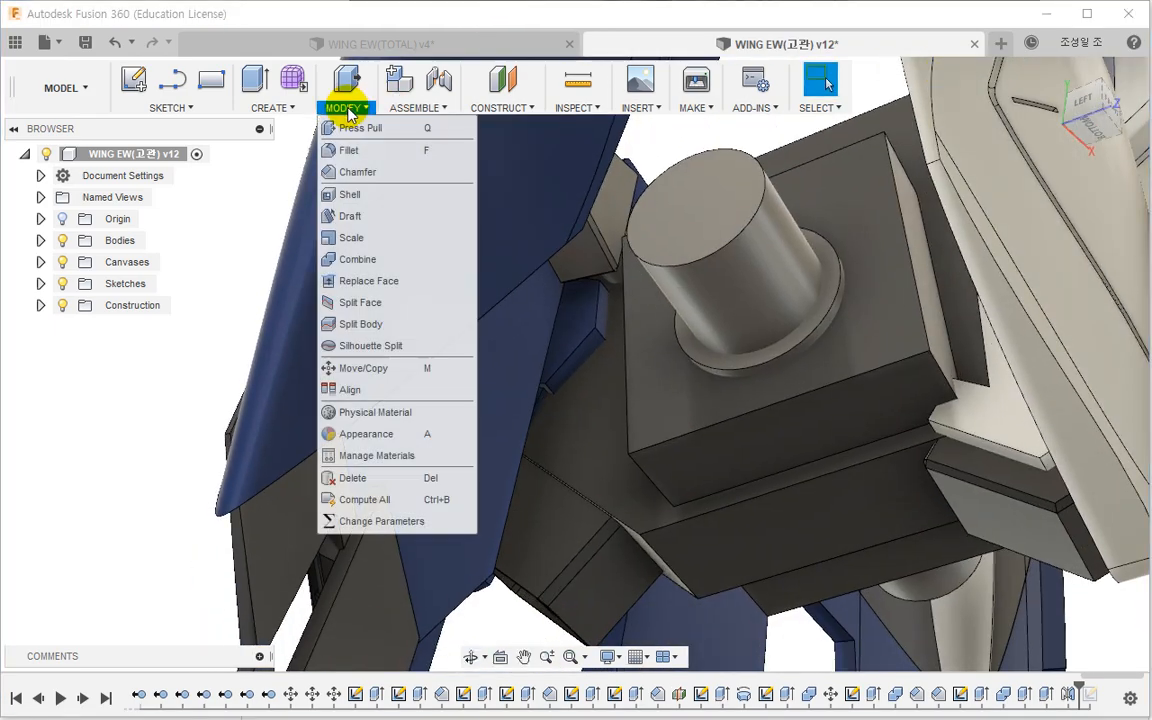
left_click(357, 172)
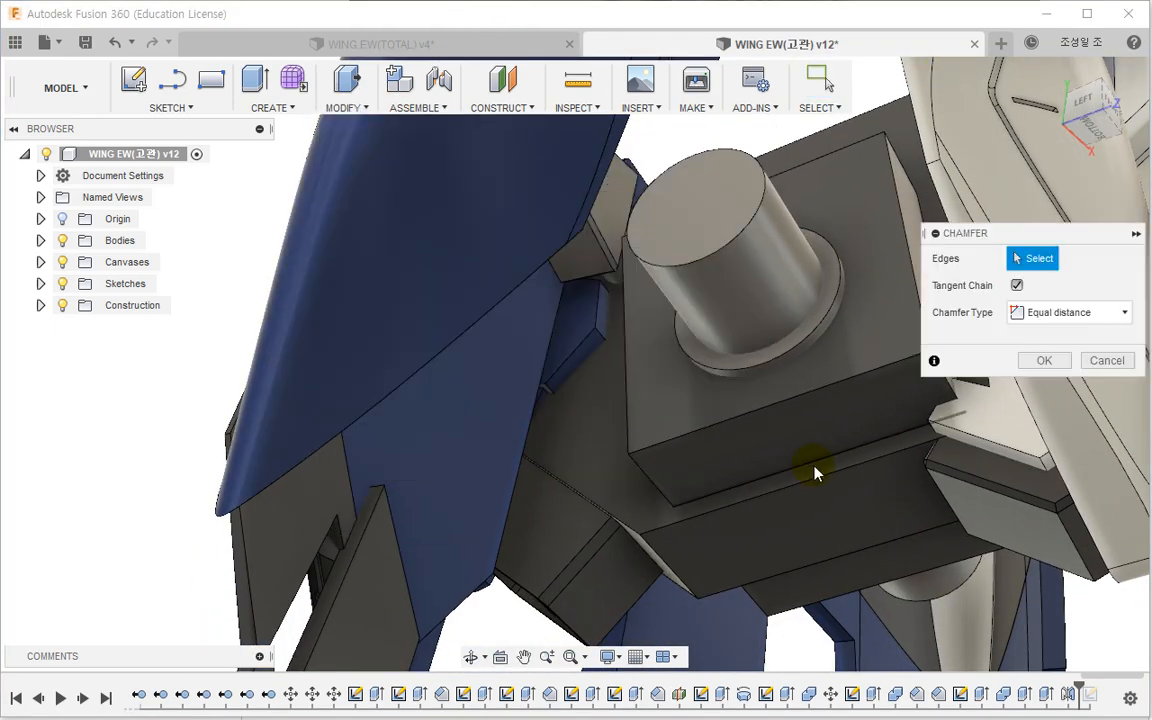
left_click(949, 391)
left_click(648, 482)
scroll(895, 584, "up", 1)
middle_click_drag(895, 584, 703, 358)
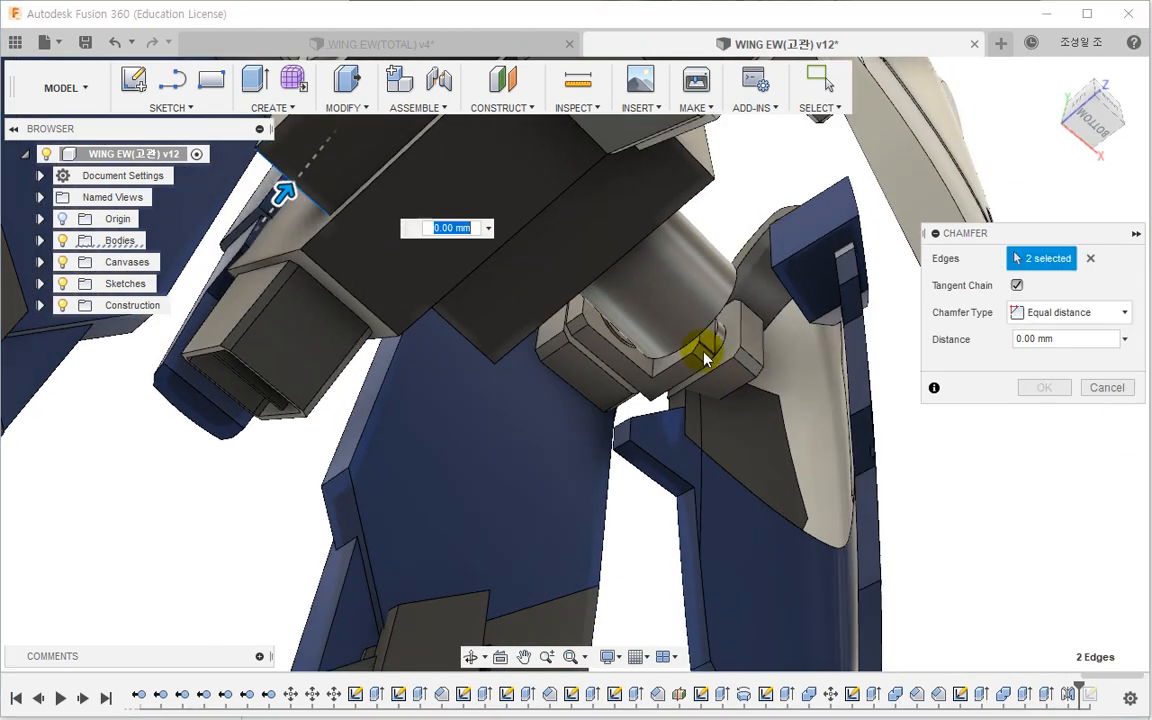
left_click(705, 170)
left_click(478, 342)
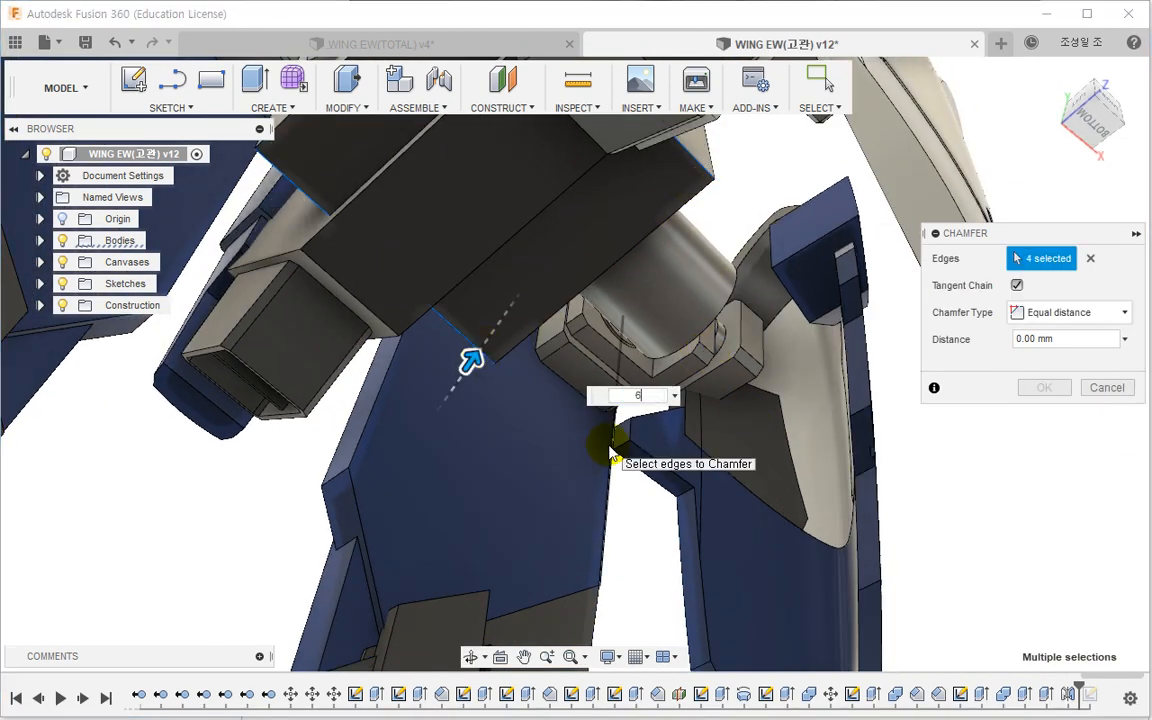
key("Escape")
middle_click_drag(609, 442, 599, 414)
Step: Select the six side armor bodies with their bracket for moving and set the pivot at the centre of the bracket's circular recess
left_click(340, 112)
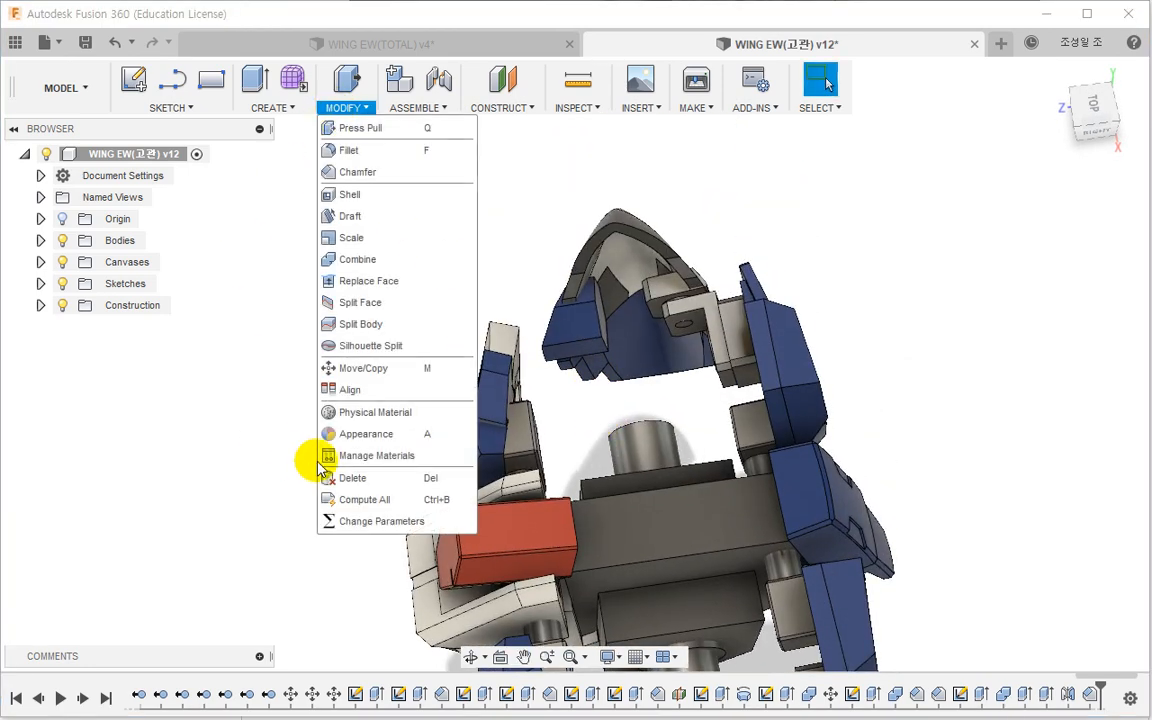
left_click(318, 368)
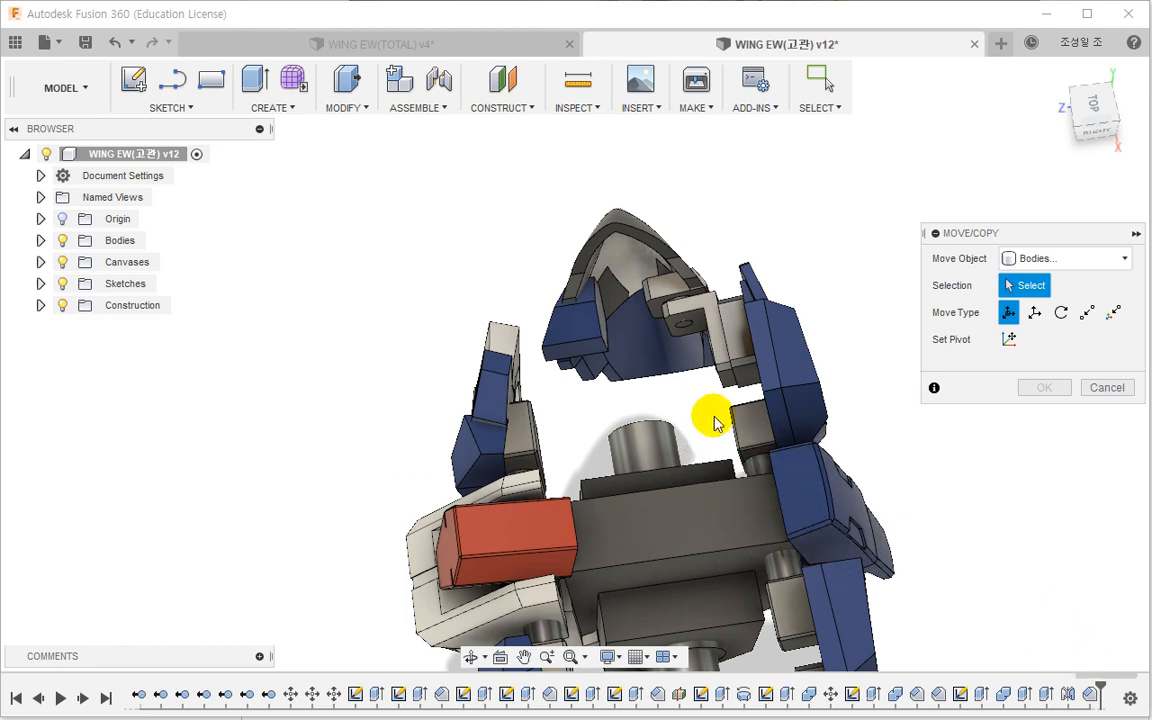
left_click_drag(567, 191, 562, 202)
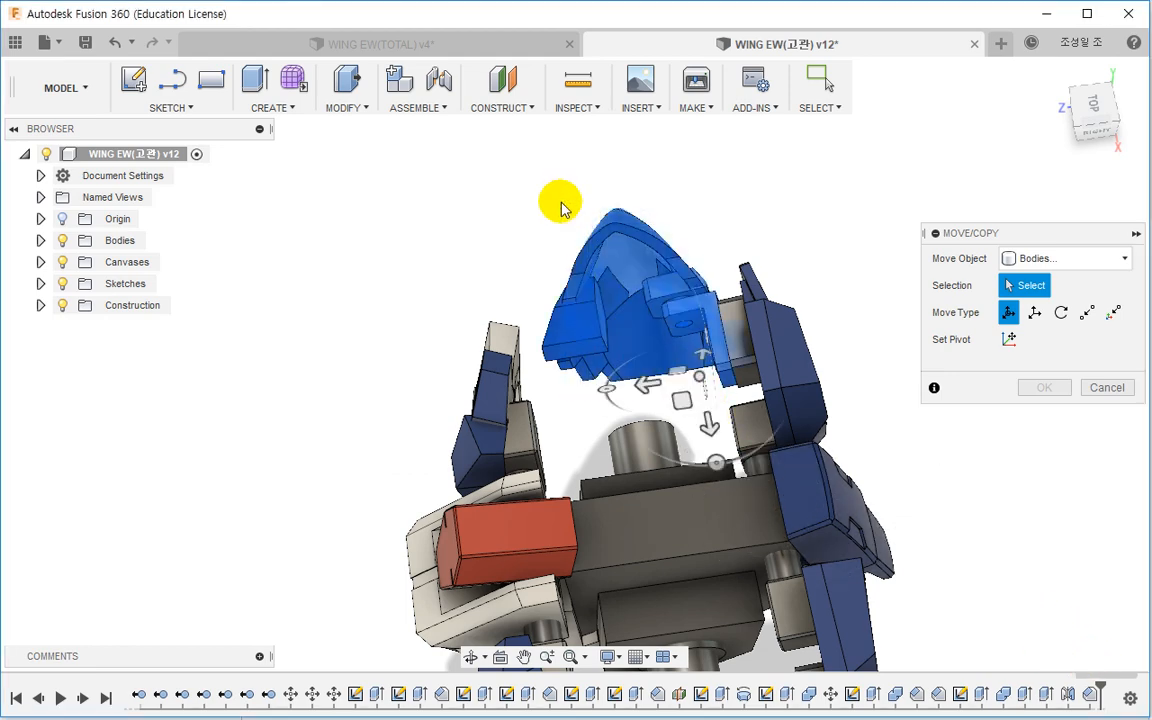
middle_click_drag(612, 318, 466, 306, "shift")
left_click(1008, 339)
scroll(607, 309, "up", 5)
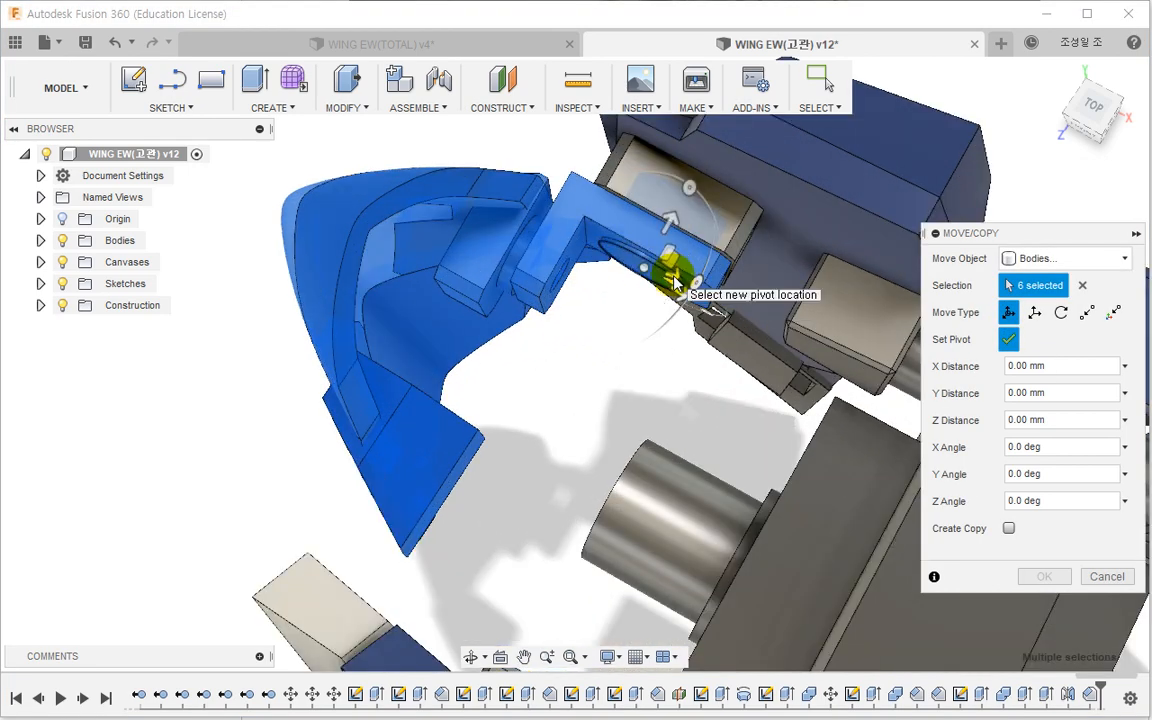
scroll(675, 280, "up", 5)
left_click(674, 272)
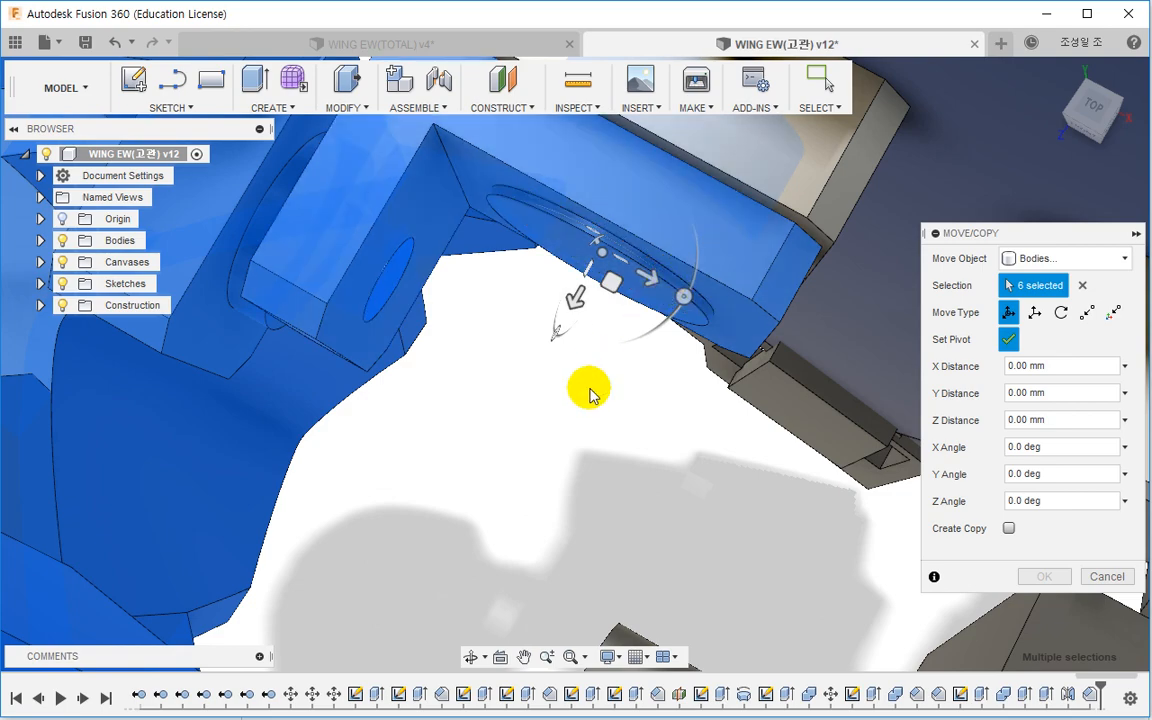
middle_click_drag(590, 395, 605, 318, "shift")
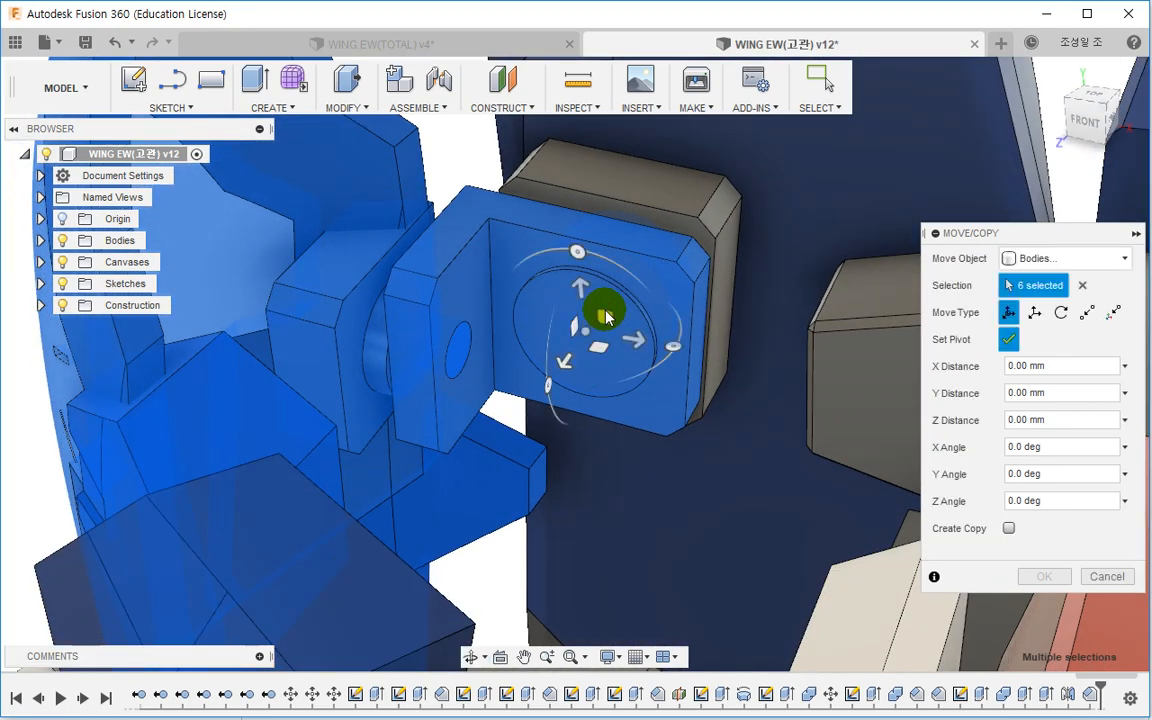
left_click(1008, 337)
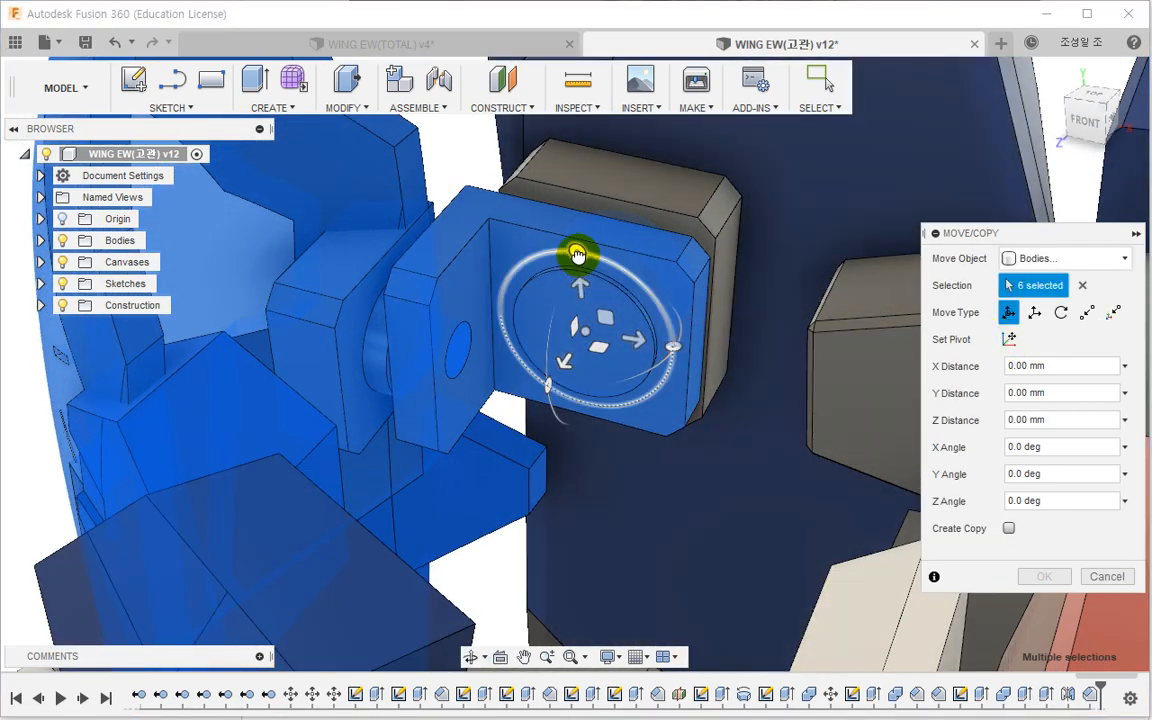
Step: Rotate the six side armor bodies outward about the pivot by a Z angle of -20.8 degrees
left_click_drag(578, 255, 609, 262)
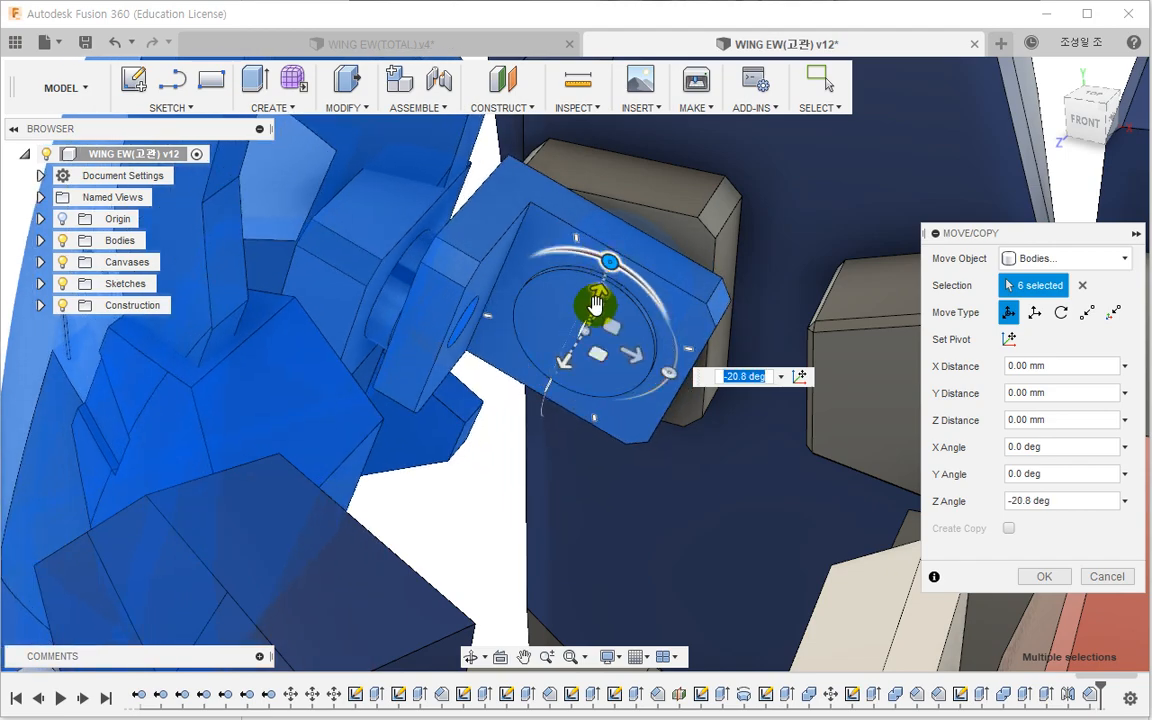
scroll(600, 300, "down", 6)
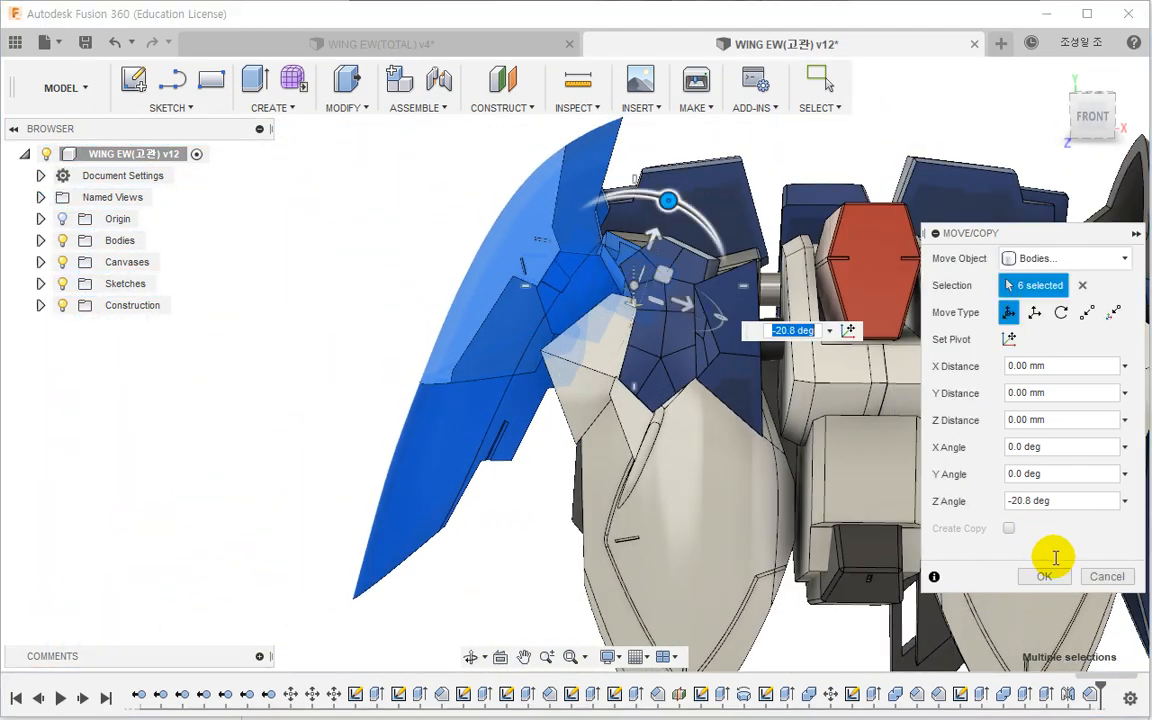
left_click(1044, 576)
Step: Reorder the side armor's move feature to sit before the mirror in the history so both sides receive the rotation
middle_click_drag(1031, 568, 970, 630, "shift")
right_click(432, 373)
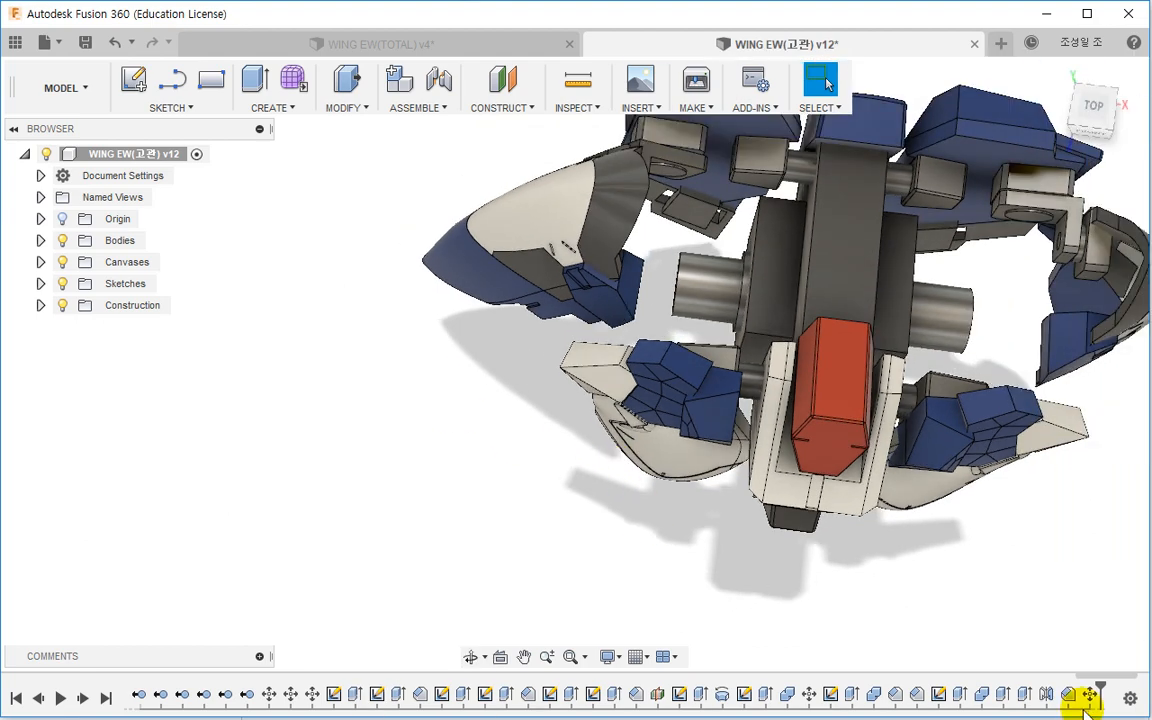
mouse_move(1085, 703)
left_mouse_down()
mouse_move(1030, 697)
mouse_move(1097, 712)
left_mouse_up()
middle_click_drag(925, 583, 755, 566, "shift")
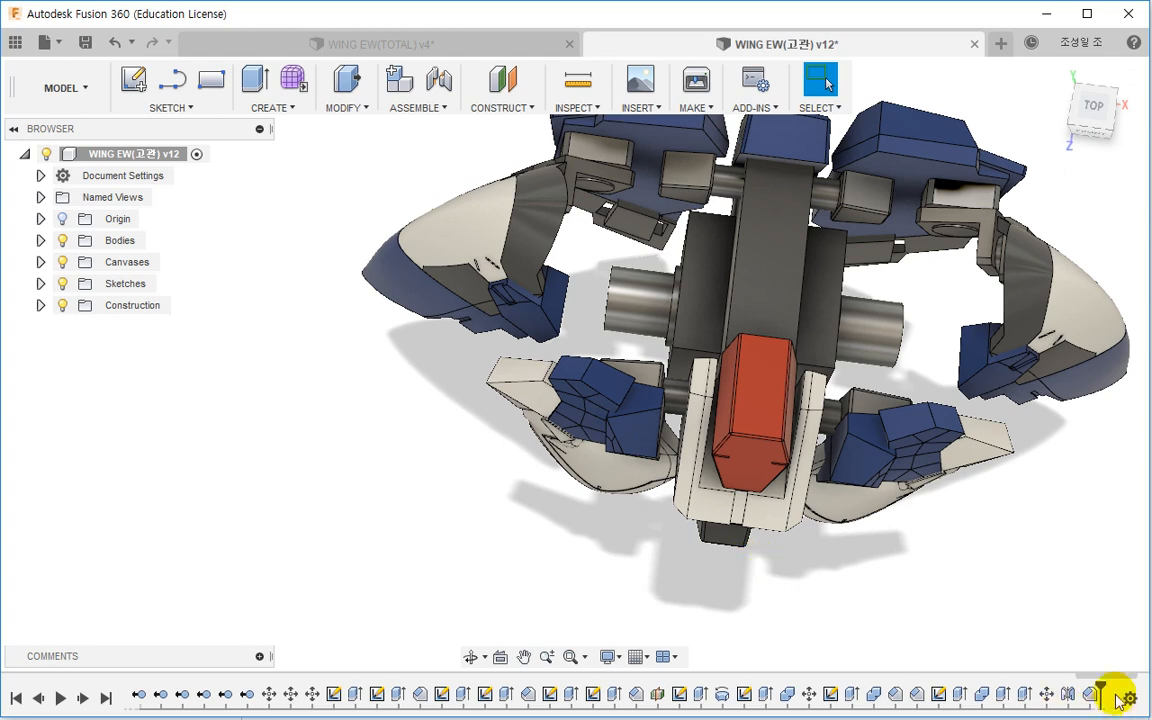
Step: Roll the history back to before the mirror, select the five front armor bodies for moving and set the pivot on their connecting axle
left_click_drag(1101, 684, 1056, 688)
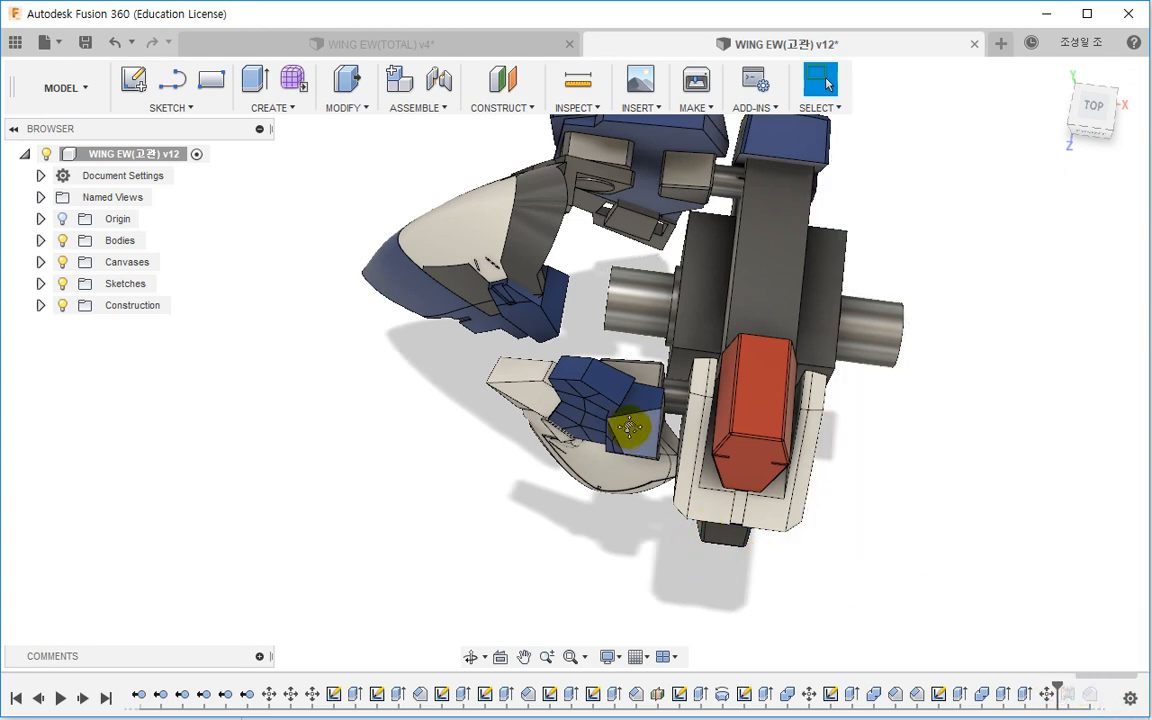
middle_click_drag(630, 428, 733, 378, "shift")
left_click(352, 110)
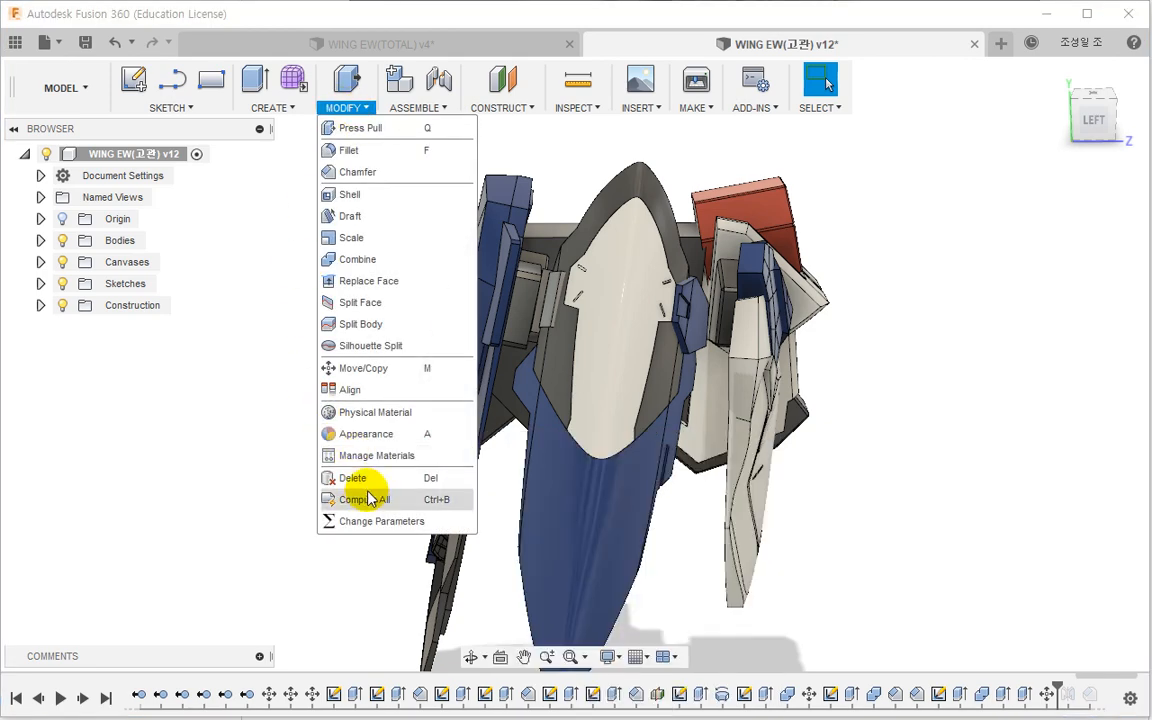
left_click(363, 368)
middle_click_drag(882, 496, 767, 508, "shift")
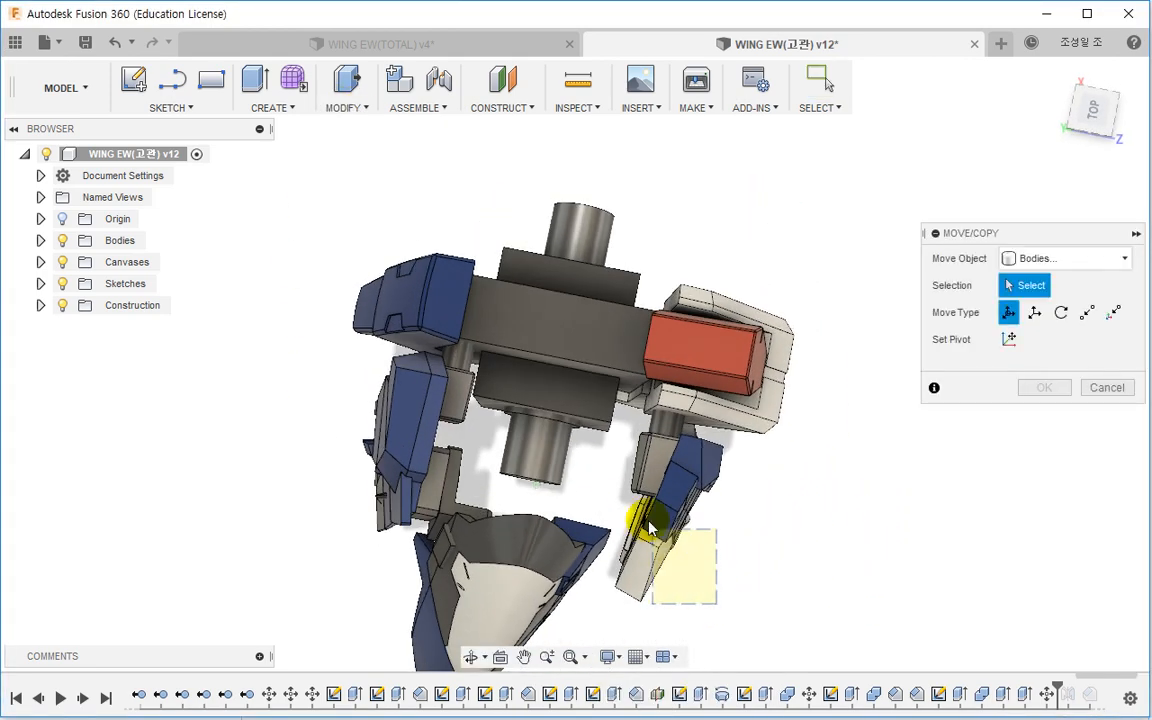
left_click_drag(618, 490, 620, 492)
middle_click_drag(761, 501, 898, 447, "shift")
left_click(1009, 339)
scroll(720, 525, "up", 3)
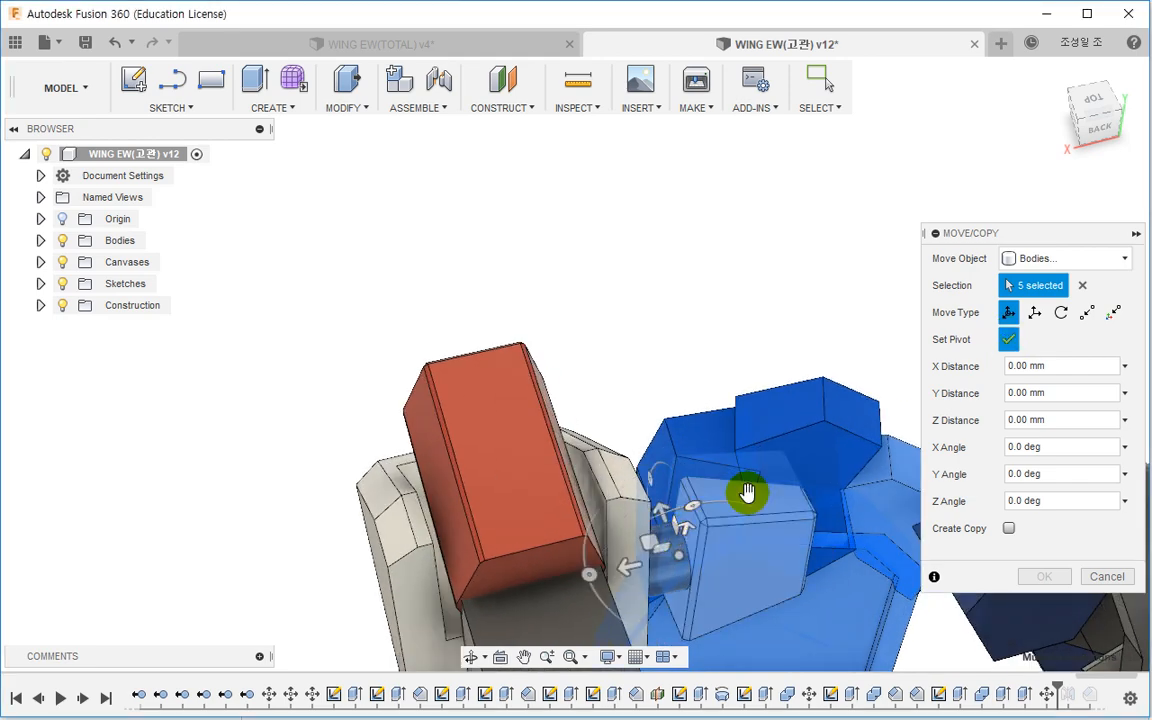
left_click(1009, 339)
Step: Rotate the five front armor bodies forward about the axle by a Z angle of -15 degrees
middle_click_drag(910, 411, 586, 404, "shift")
left_click_drag(613, 433, 542, 391)
scroll(577, 420, "down", 2)
middle_click_drag(577, 420, 670, 235, "shift")
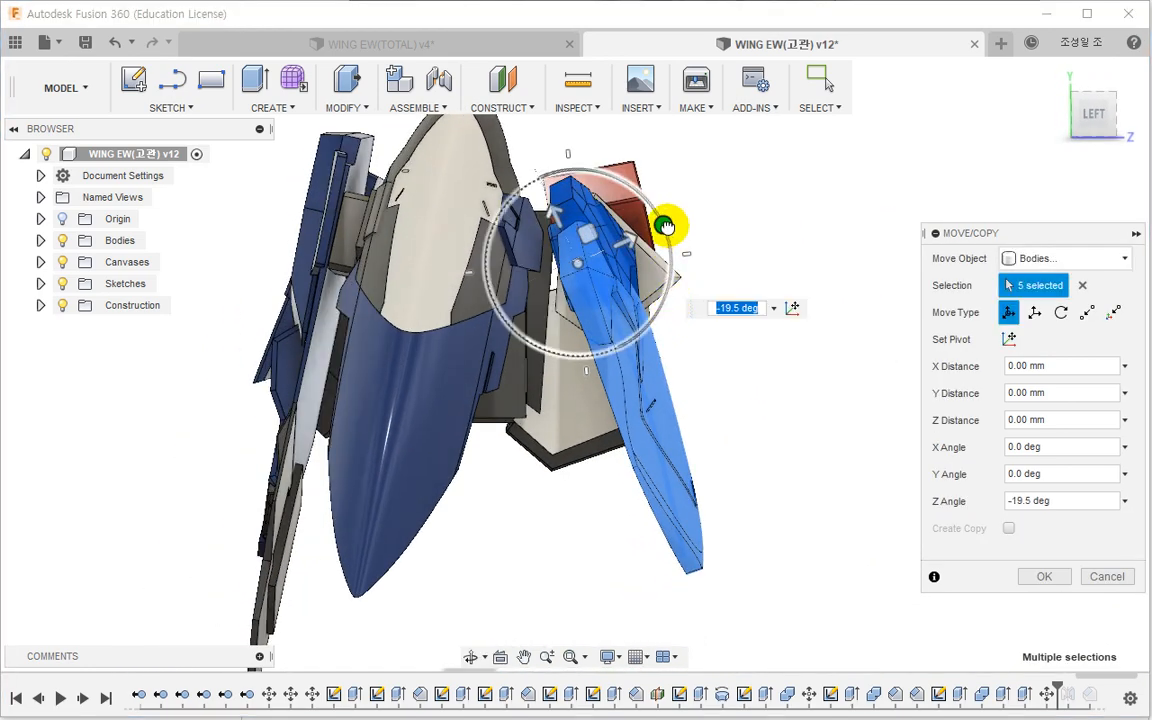
left_click_drag(665, 226, 667, 242)
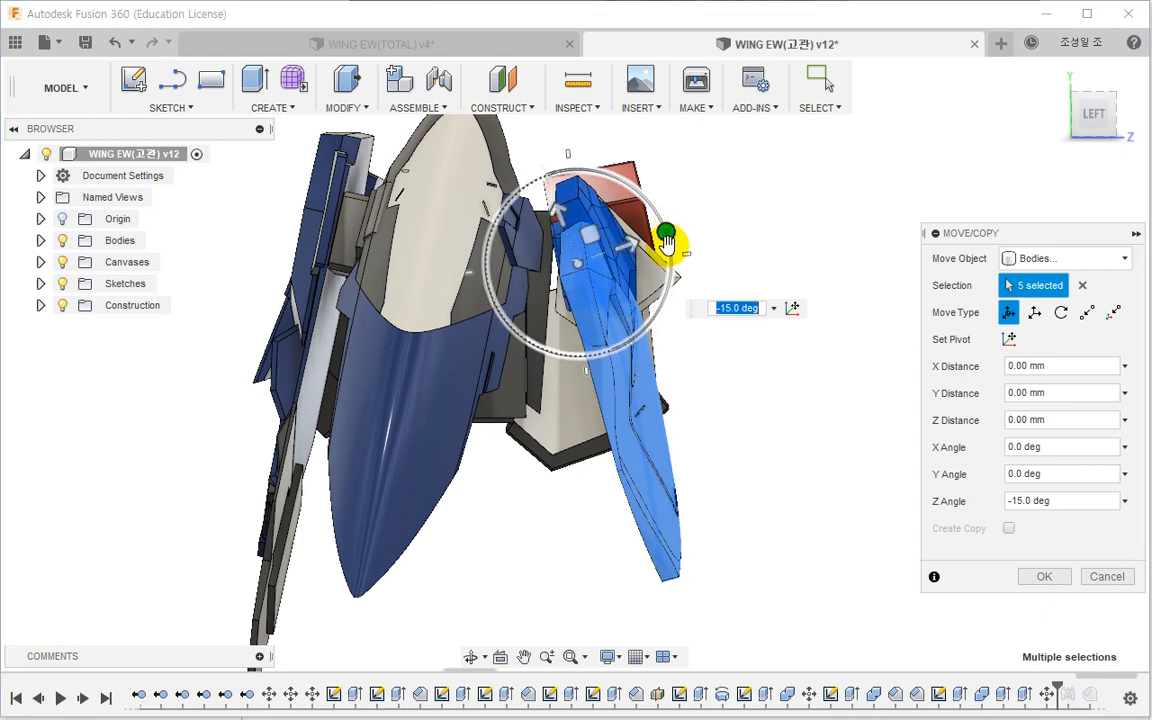
left_click(1044, 577)
Step: Roll the hip's history forward to its end to restore the mirror, the chamfer and the last sketch
middle_click_drag(851, 517, 743, 545, "shift")
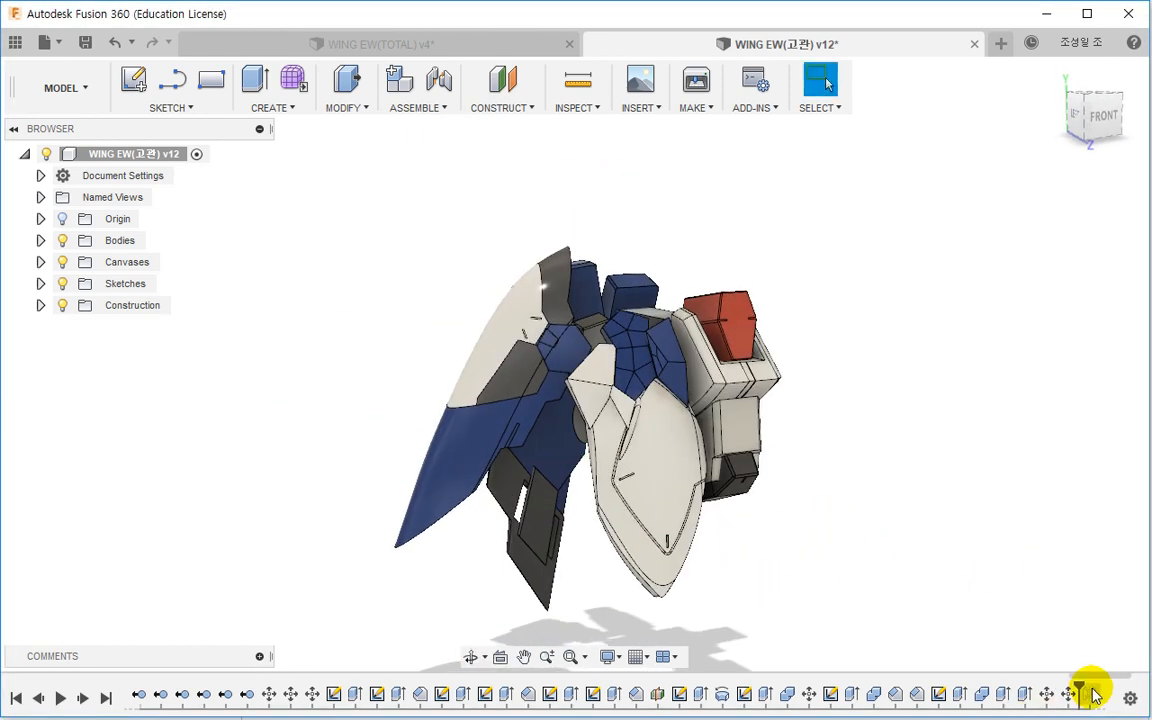
left_click_drag(1125, 679, 1140, 679)
left_click_drag(1034, 686, 1074, 683)
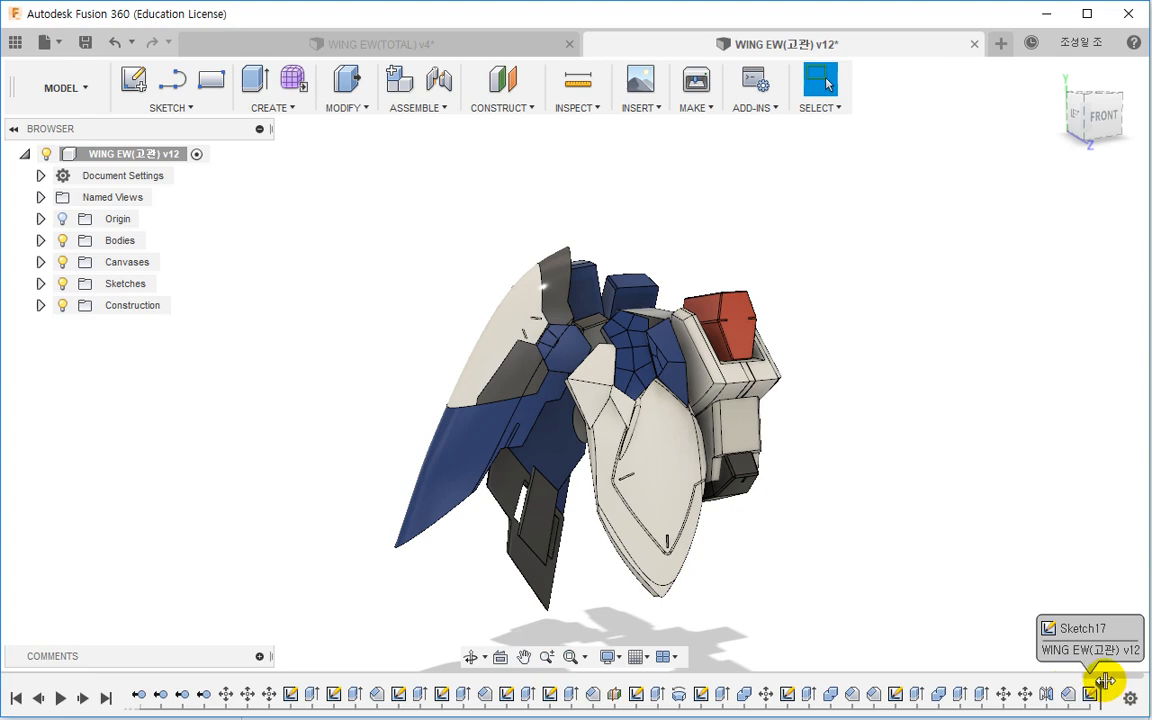
middle_click_drag(832, 466, 689, 476, "shift")
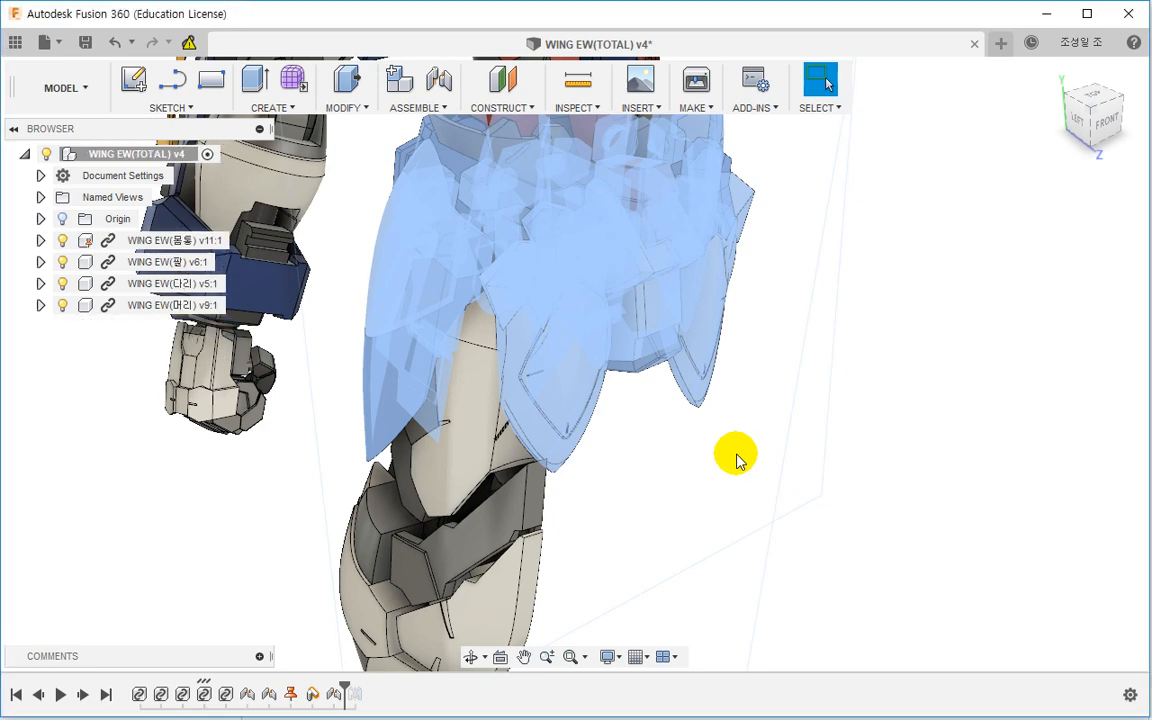
Step: Hide all joints in the total assembly
middle_click_drag(701, 490, 662, 412, "shift")
scroll(662, 412, "down", 2)
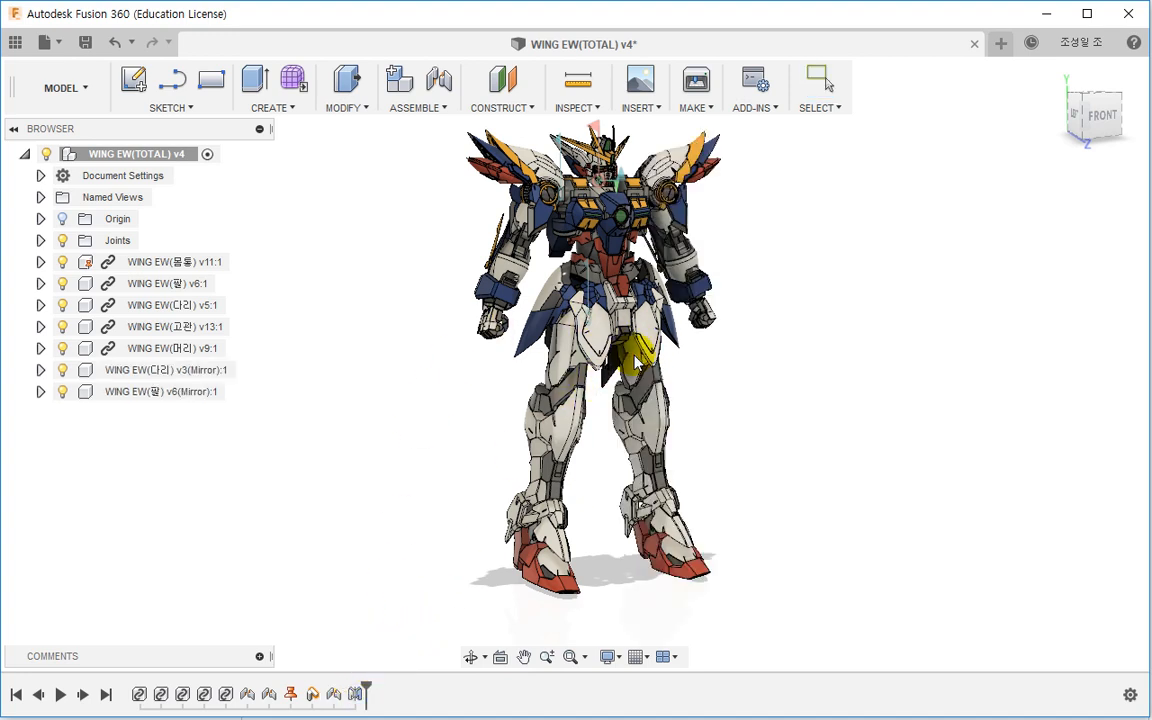
middle_click_drag(640, 350, 655, 428, "shift")
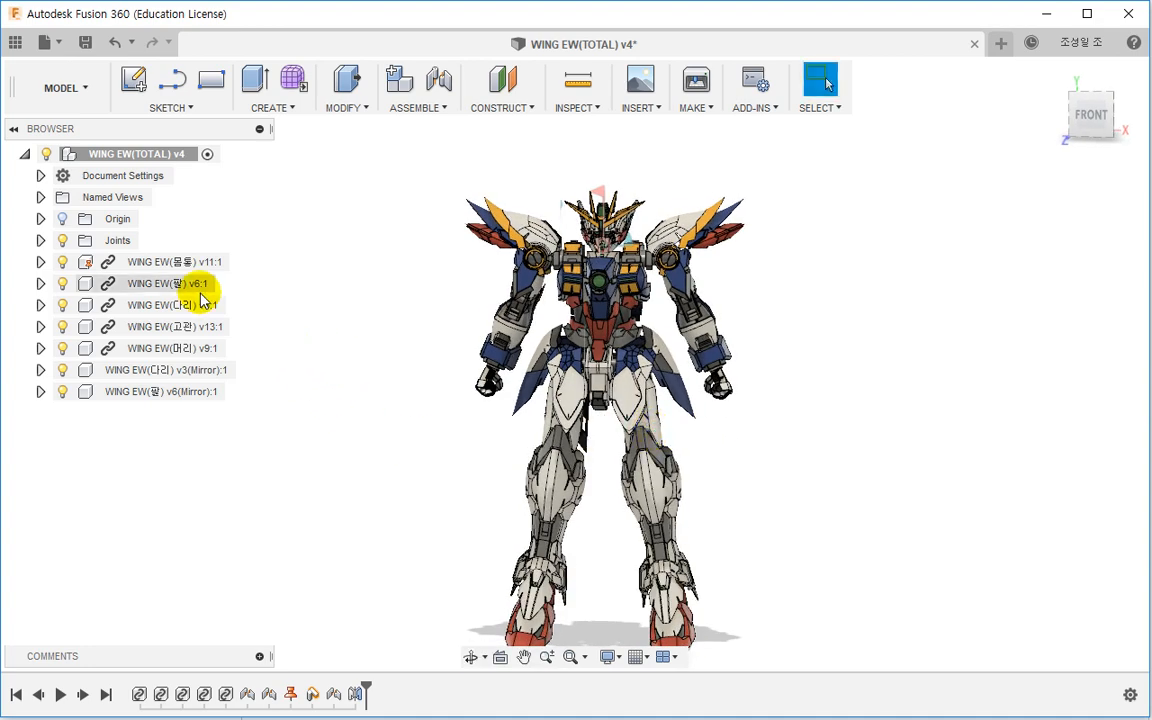
left_click(62, 240)
Step: Examine the completed figure from the front and at an angle, including the head, chest, hip armor and legs
middle_click_drag(409, 284, 423, 316, "shift")
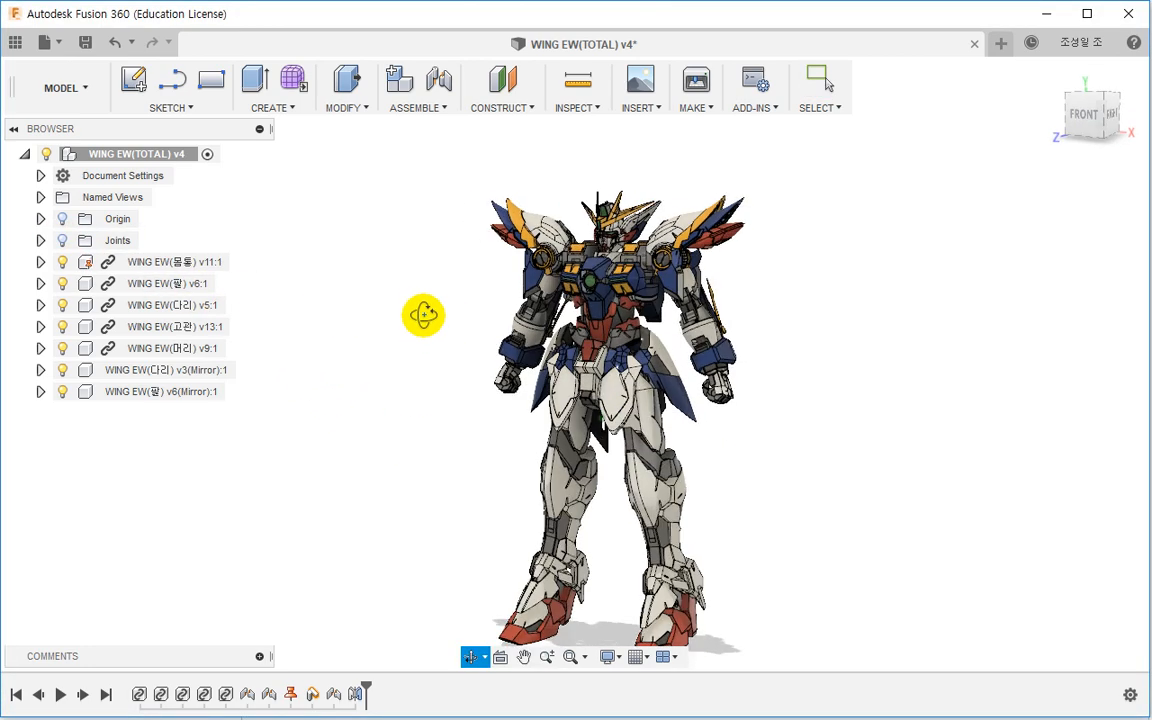
middle_click_drag(497, 405, 501, 352, "shift")
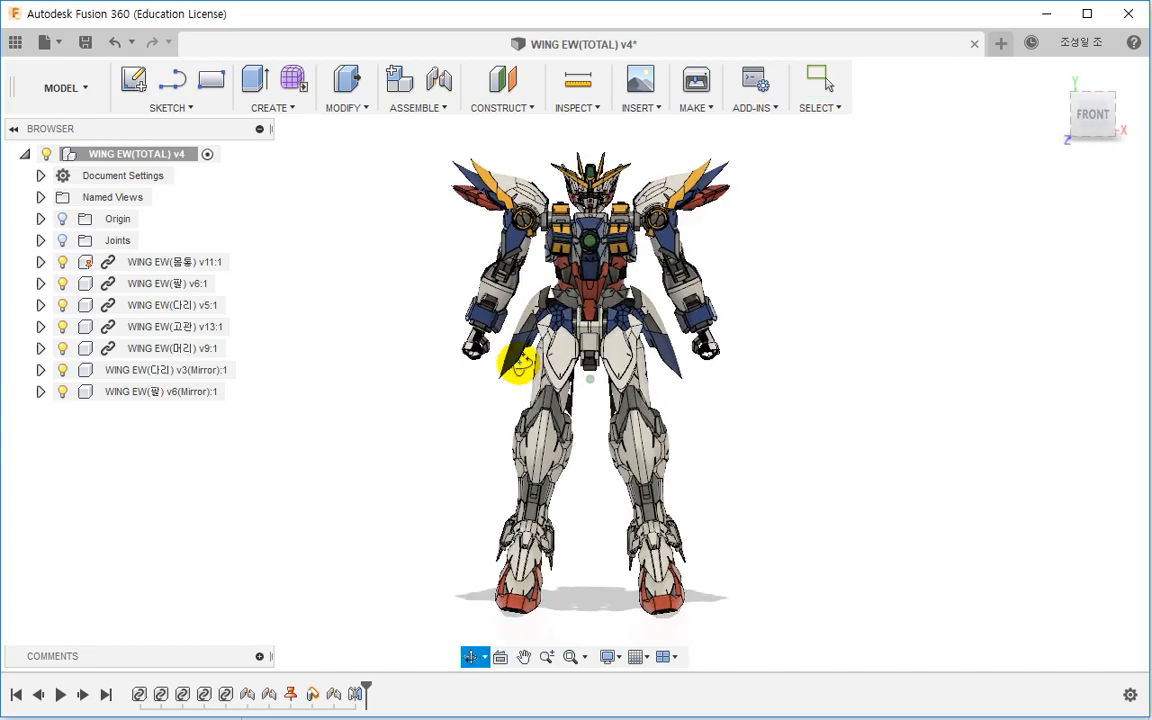
scroll(609, 212, "up", 3)
scroll(609, 212, "up", 3)
middle_click_drag(609, 212, 609, 347, "shift")
scroll(607, 384, "up", 4)
scroll(514, 381, "down", 4)
scroll(606, 380, "down", 4)
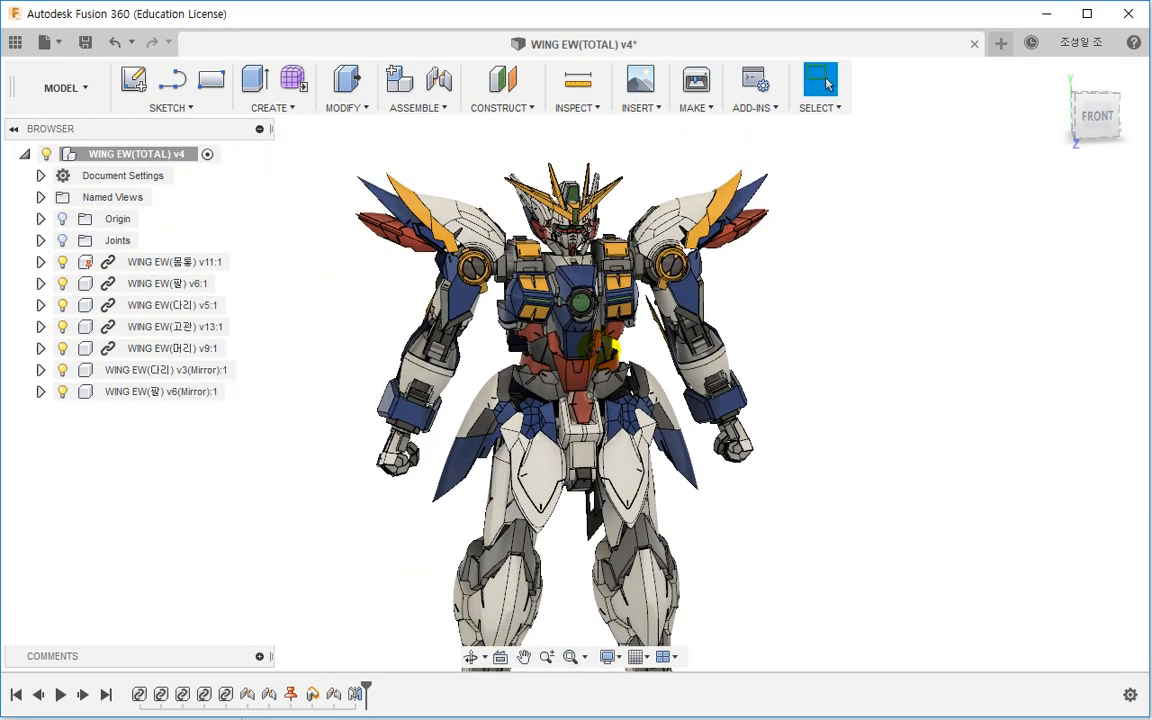
scroll(609, 352, "down", 2)
middle_click_drag(794, 478, 771, 419)
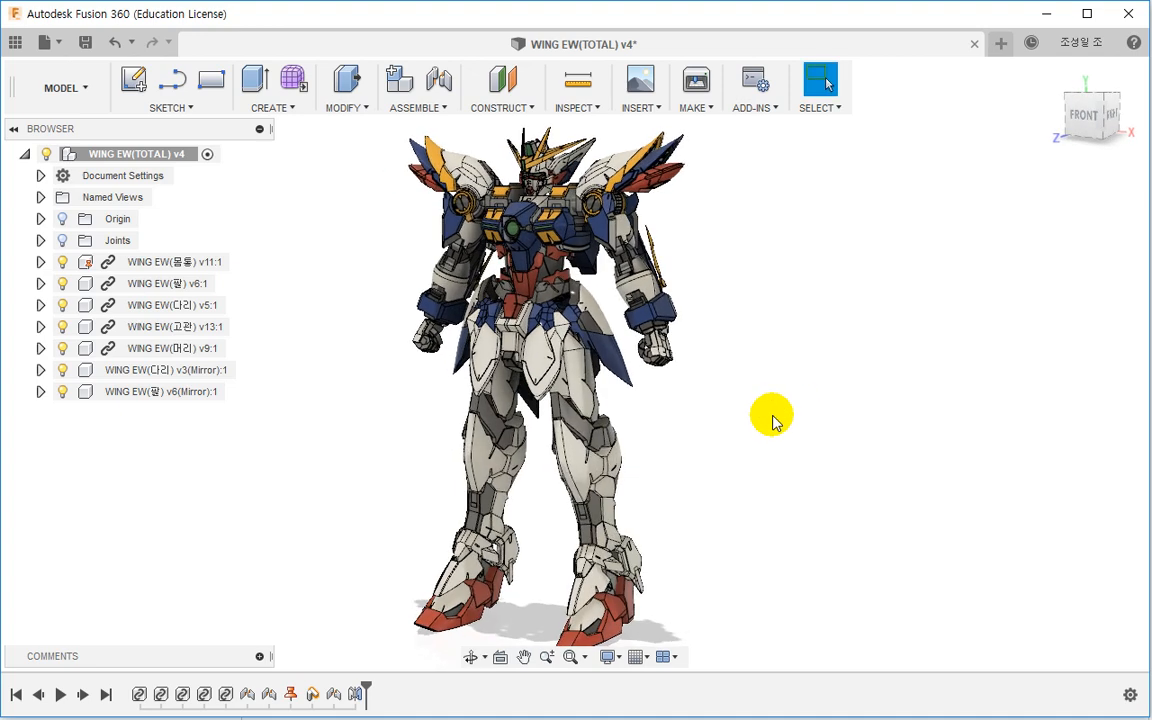